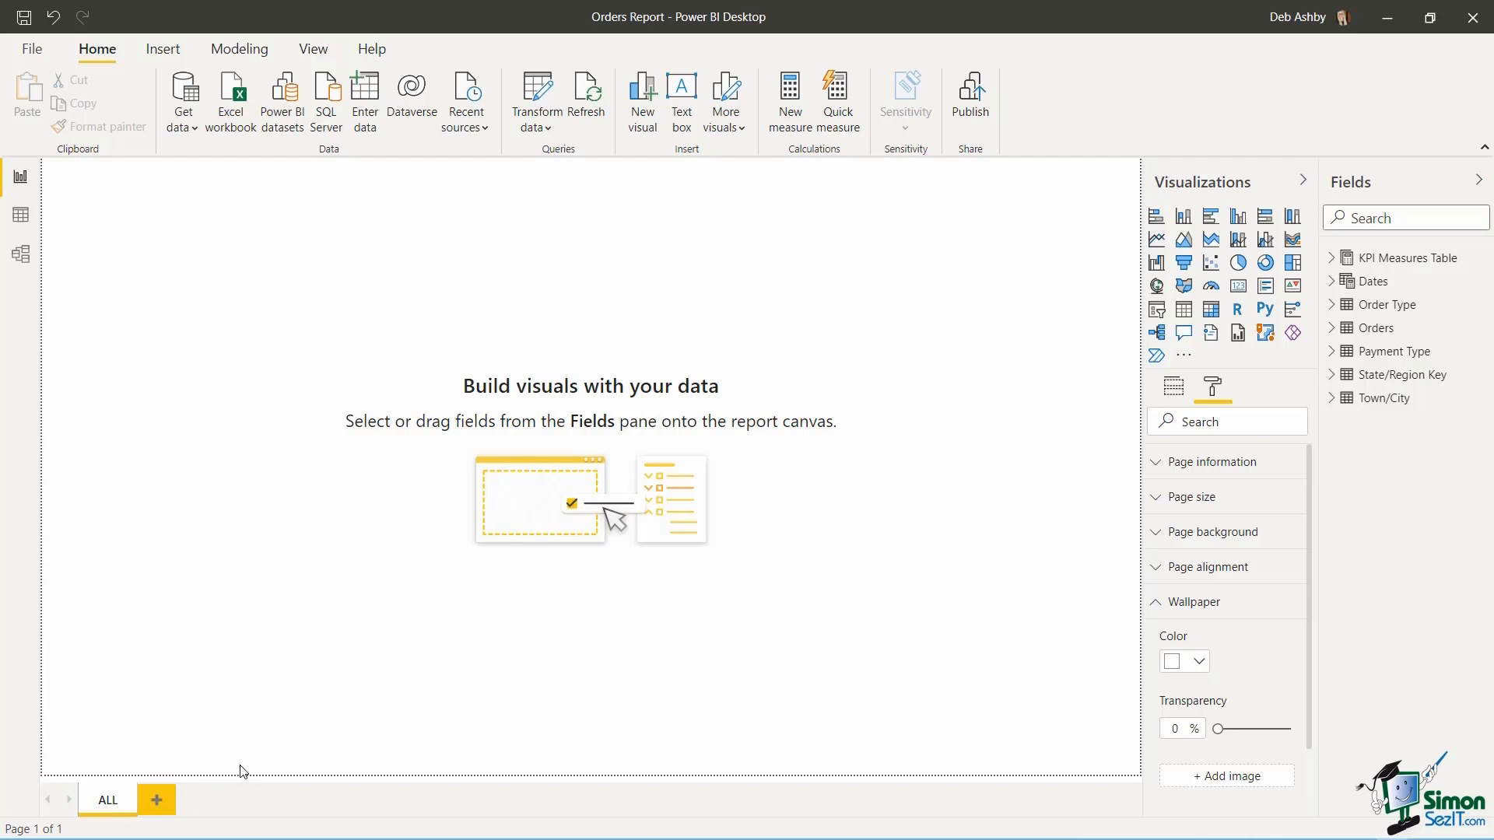
# - Add four new blank pages to the report after the ALL page
pyautogui.click(158, 806)
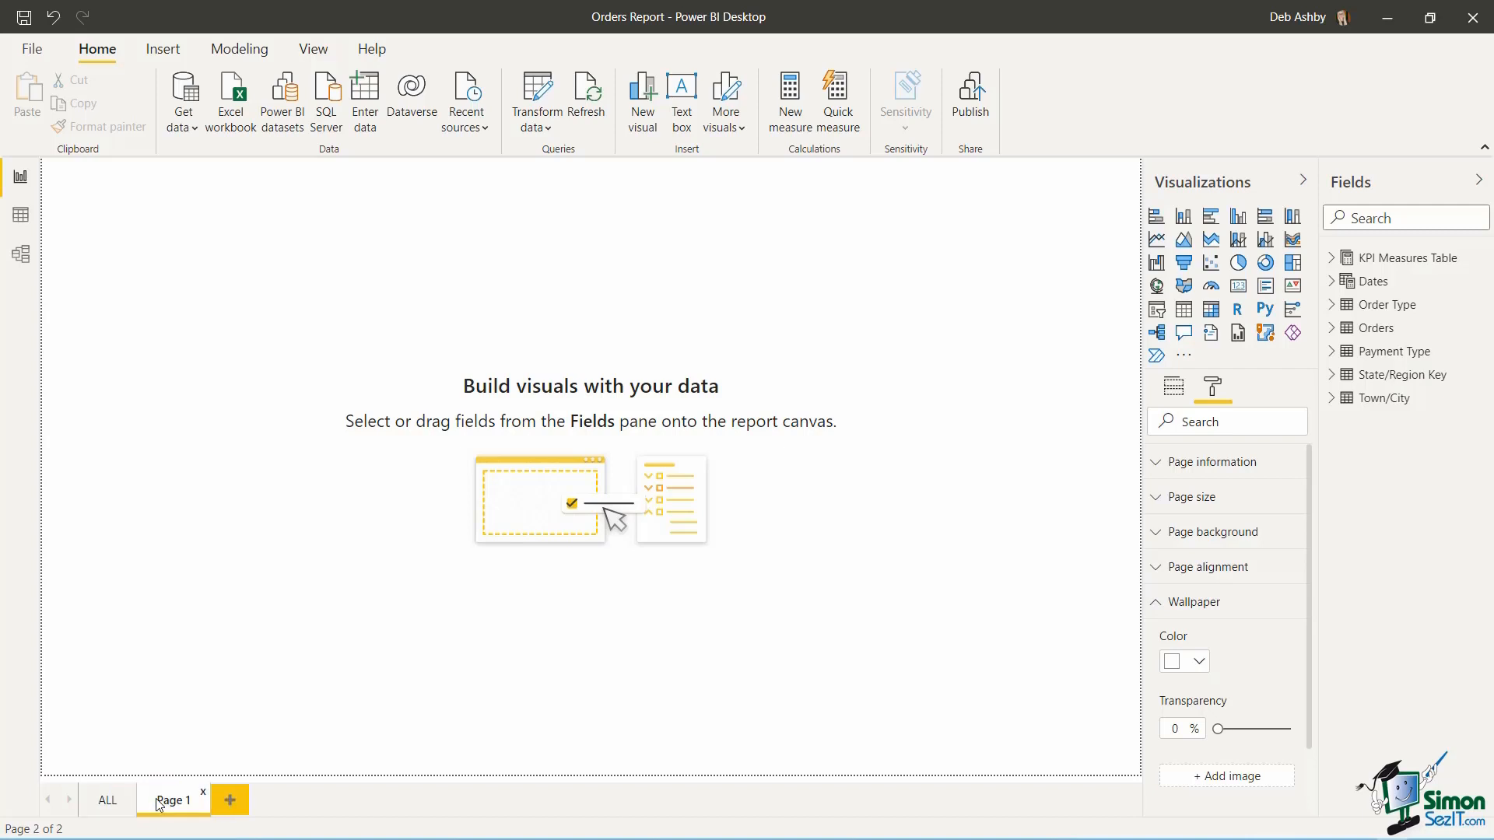
pyautogui.click(234, 802)
pyautogui.click(314, 801)
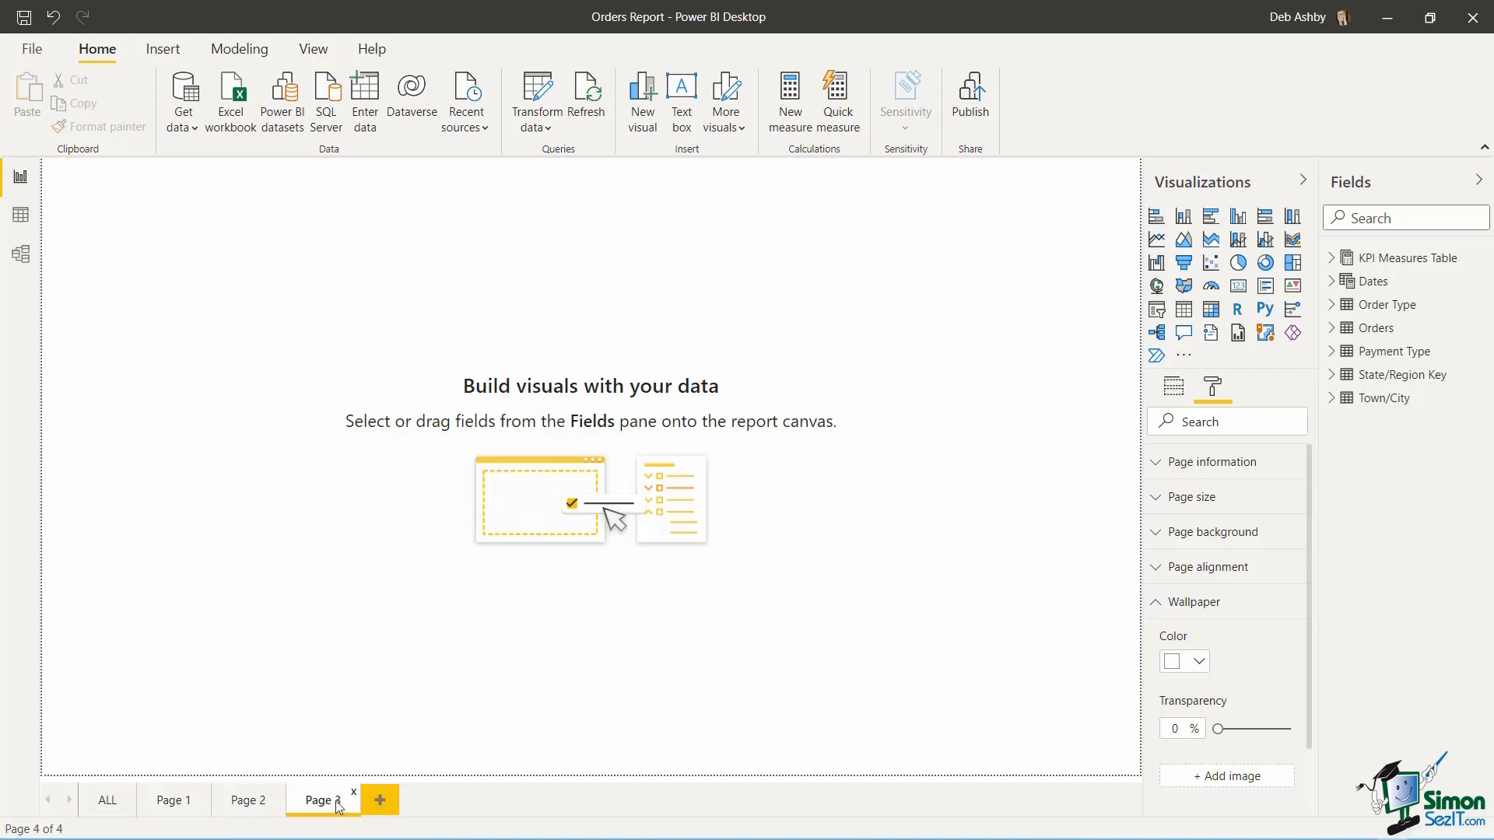
pyautogui.click(376, 799)
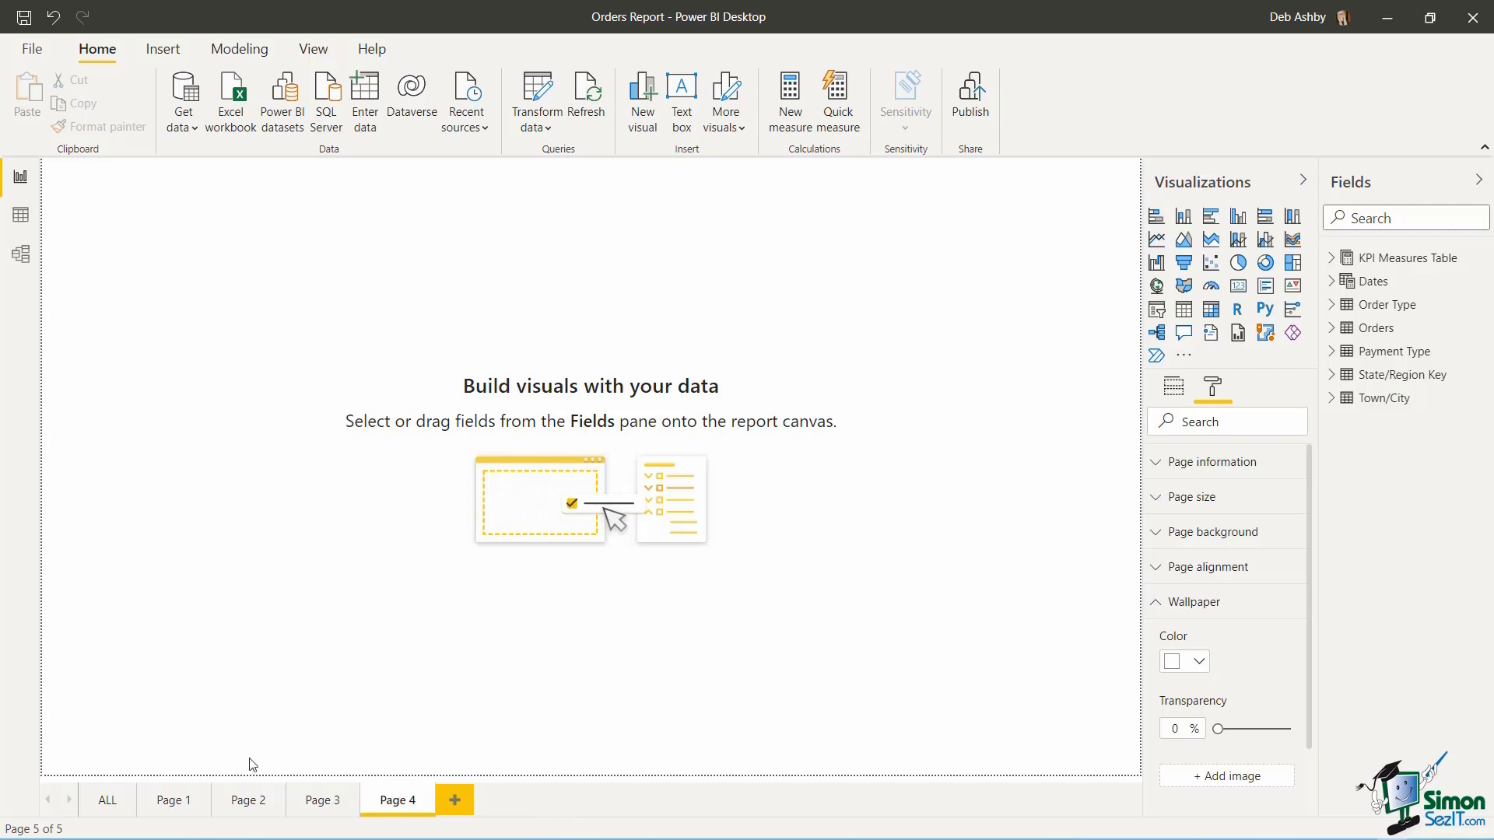
# - Rename Page 1 as 2017 and Page 2 as 2018
pyautogui.rightClick(175, 803)
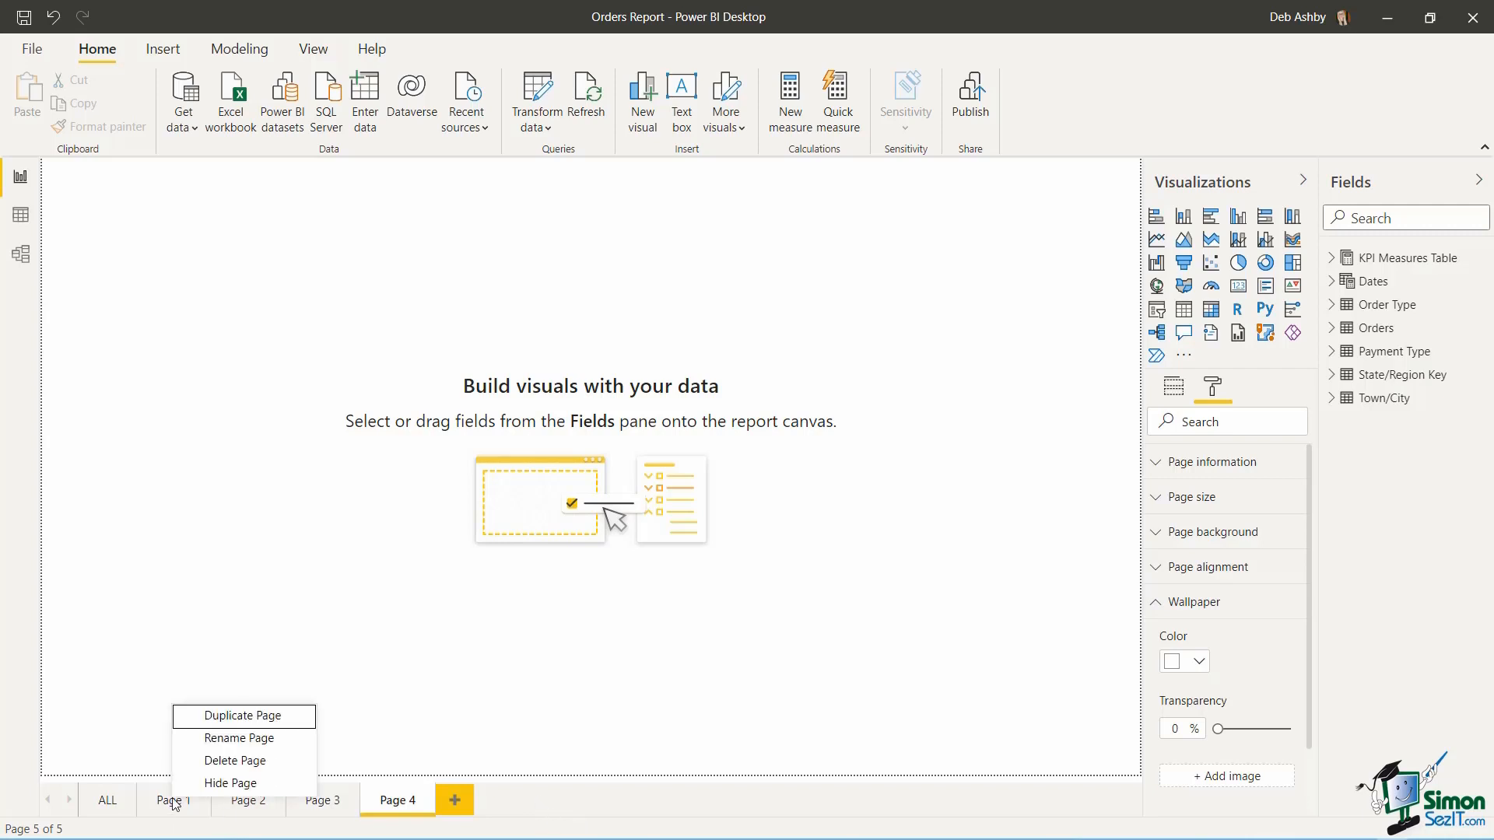
pyautogui.click(252, 739)
pyautogui.write('2017')
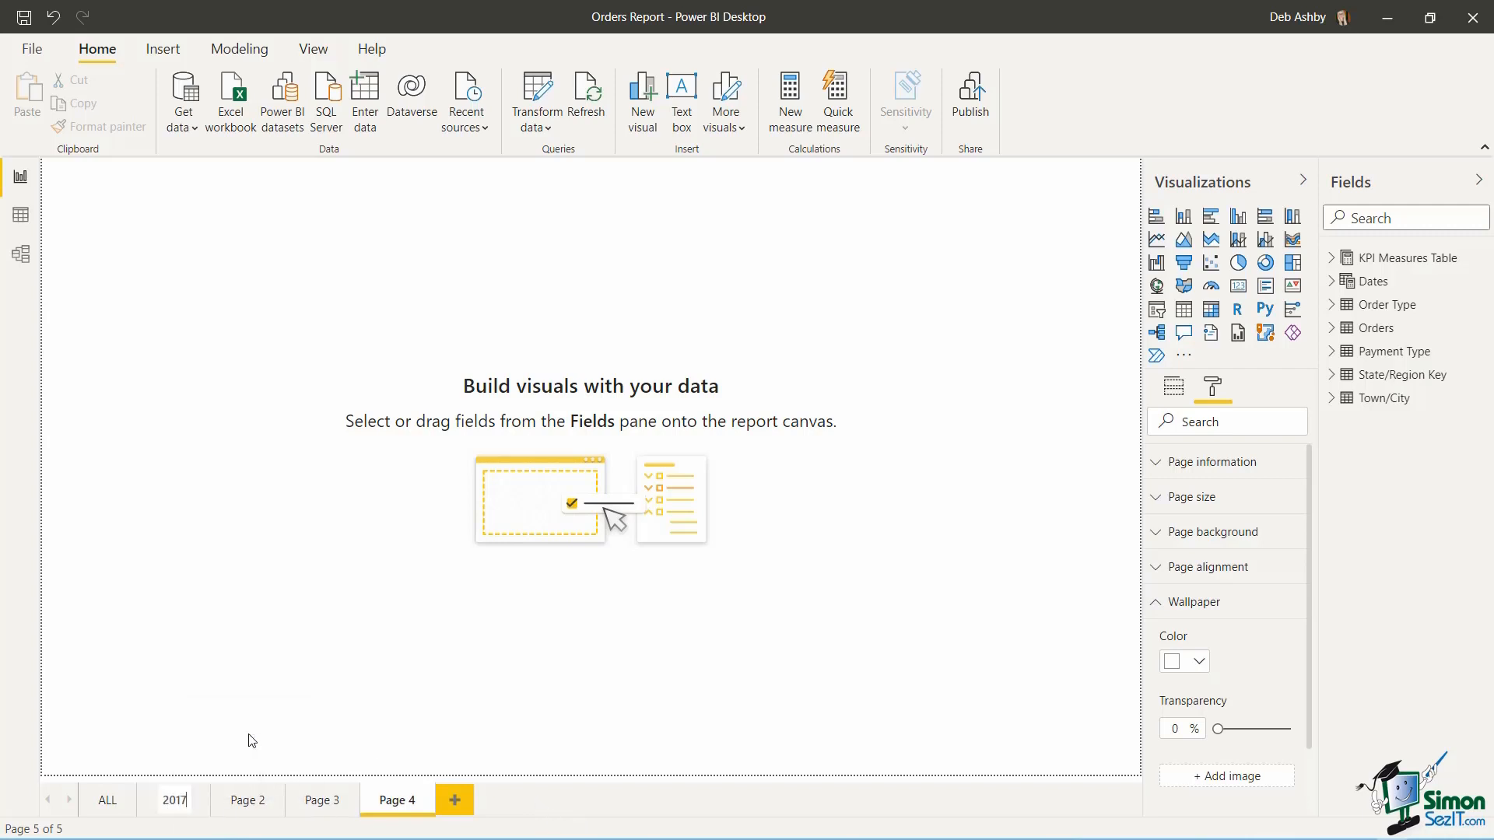
pyautogui.press('Return')
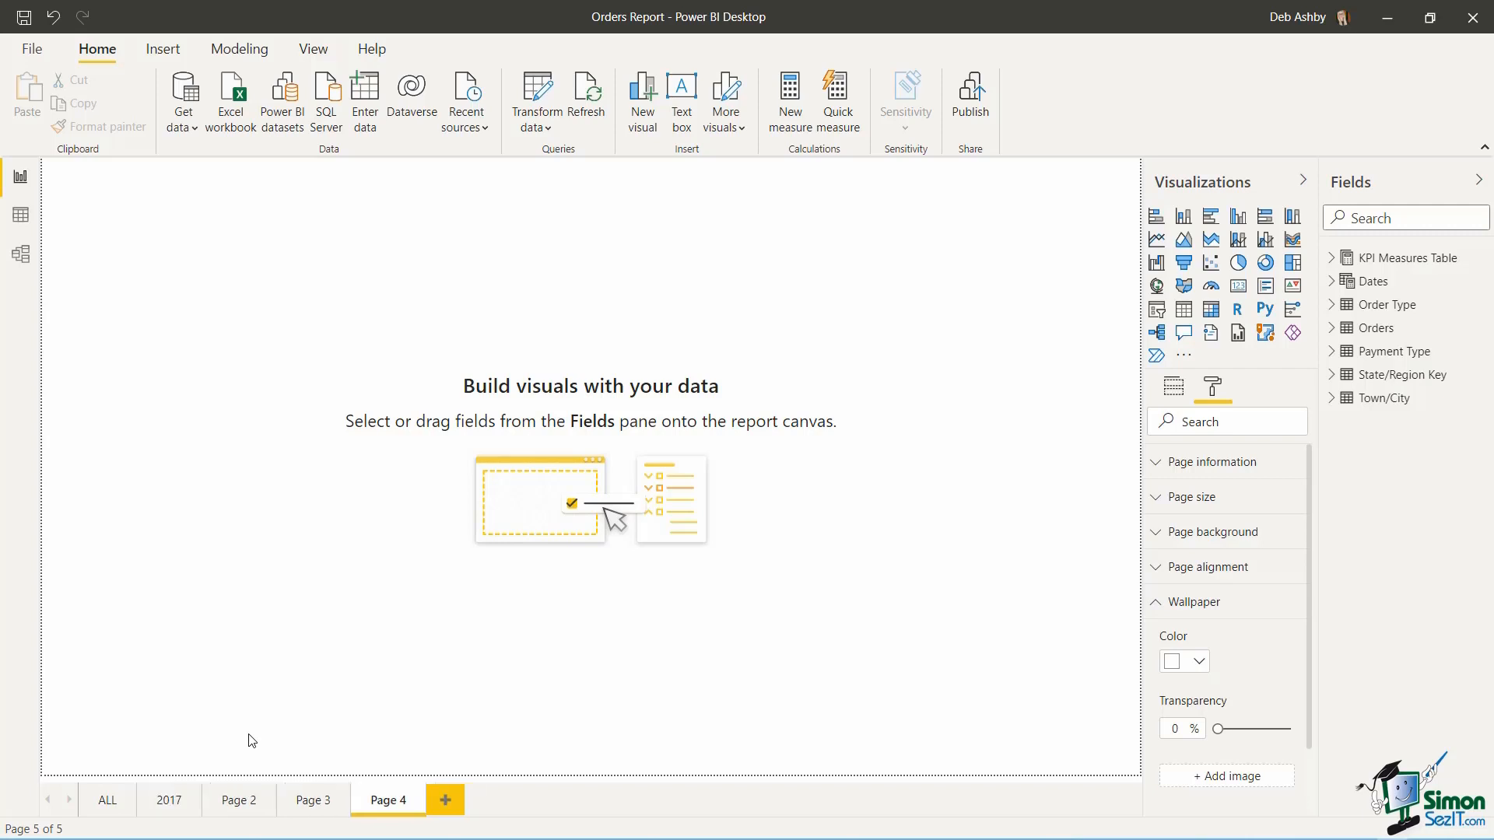
pyautogui.rightClick(246, 805)
pyautogui.click(304, 740)
pyautogui.write('2018')
pyautogui.press('Return')
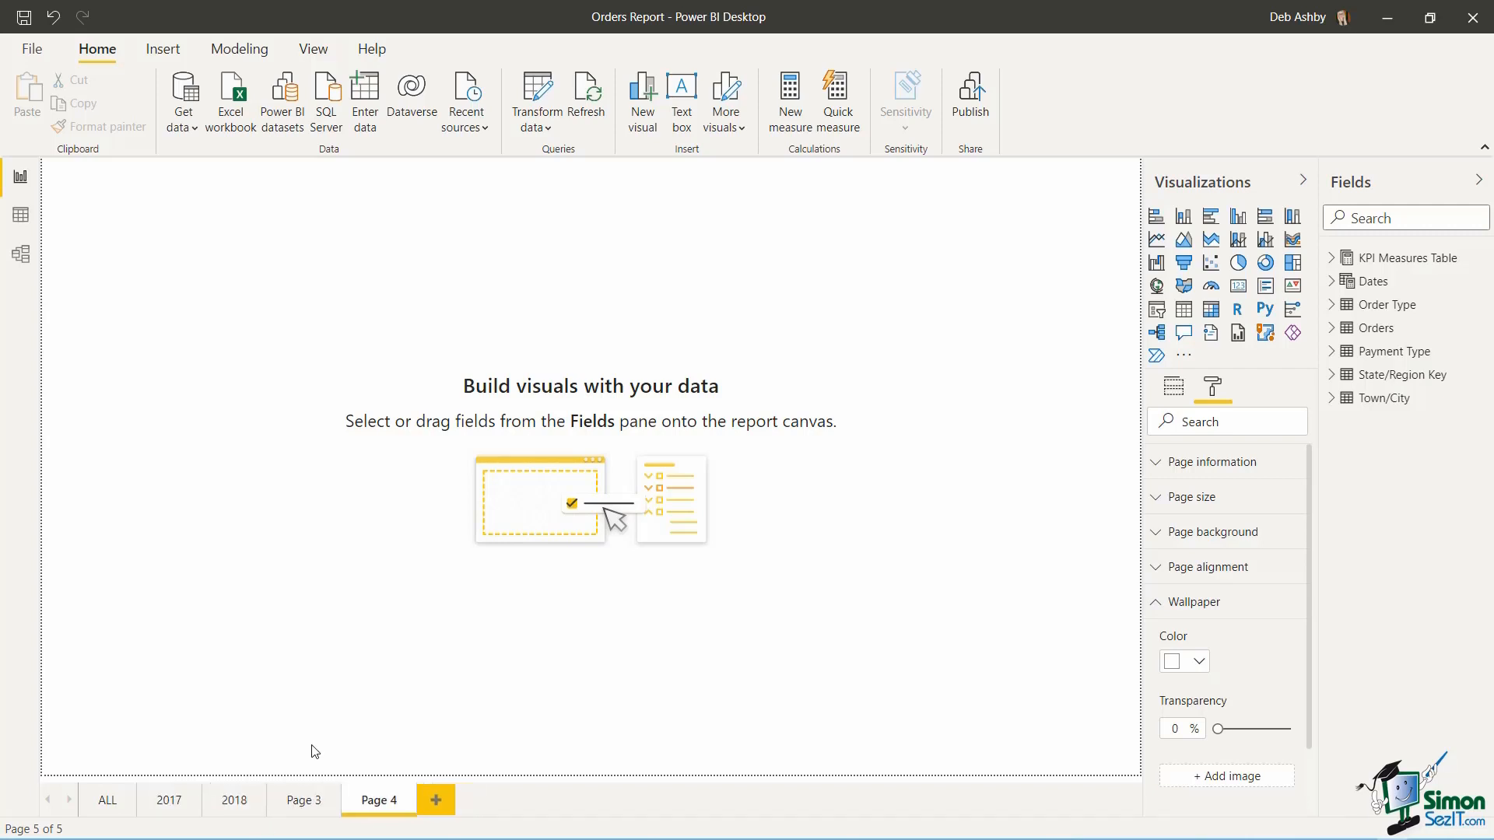
# - Rename Page 3 as 2019 and Page 4 as 2020
pyautogui.doubleClick(305, 800)
pyautogui.write('2019')
pyautogui.press('Return')
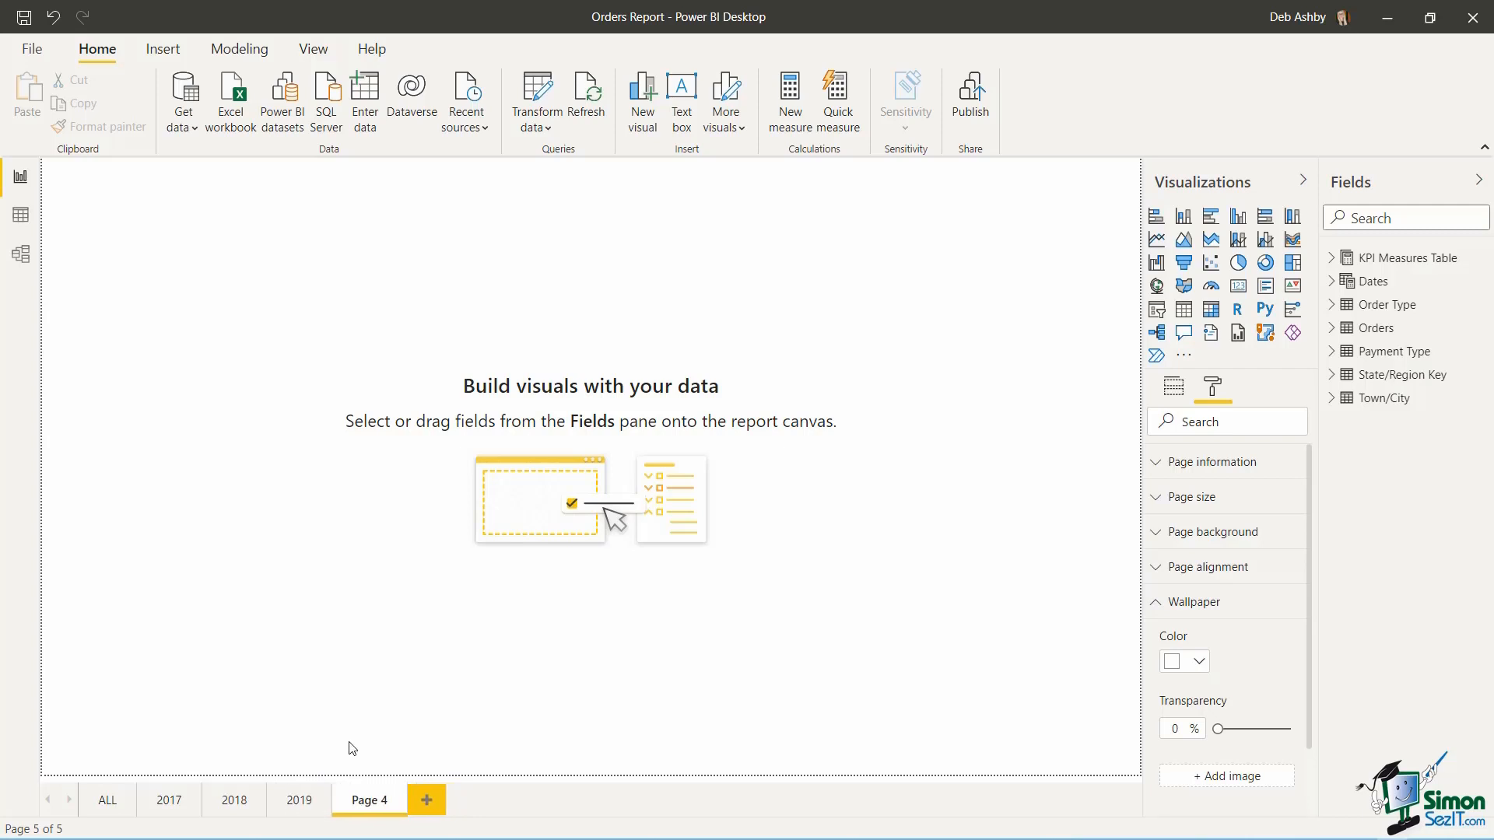
pyautogui.rightClick(360, 800)
pyautogui.click(418, 736)
pyautogui.write('202')
pyautogui.press('Return')
pyautogui.write('0')
pyautogui.press('Return')
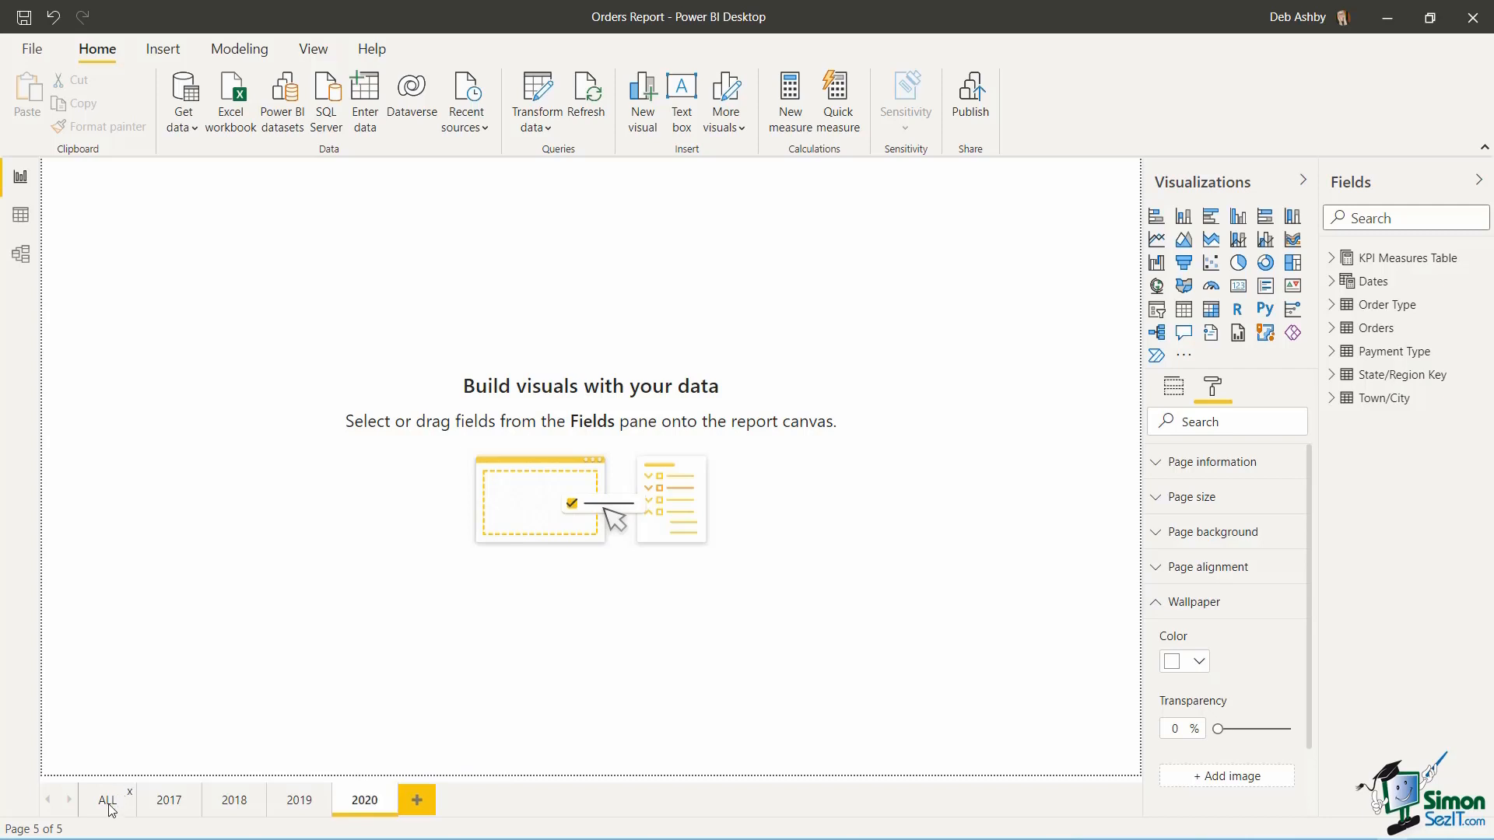
# - Set the wallpaper color of the ALL page to the lightest grey theme shade
pyautogui.click(108, 801)
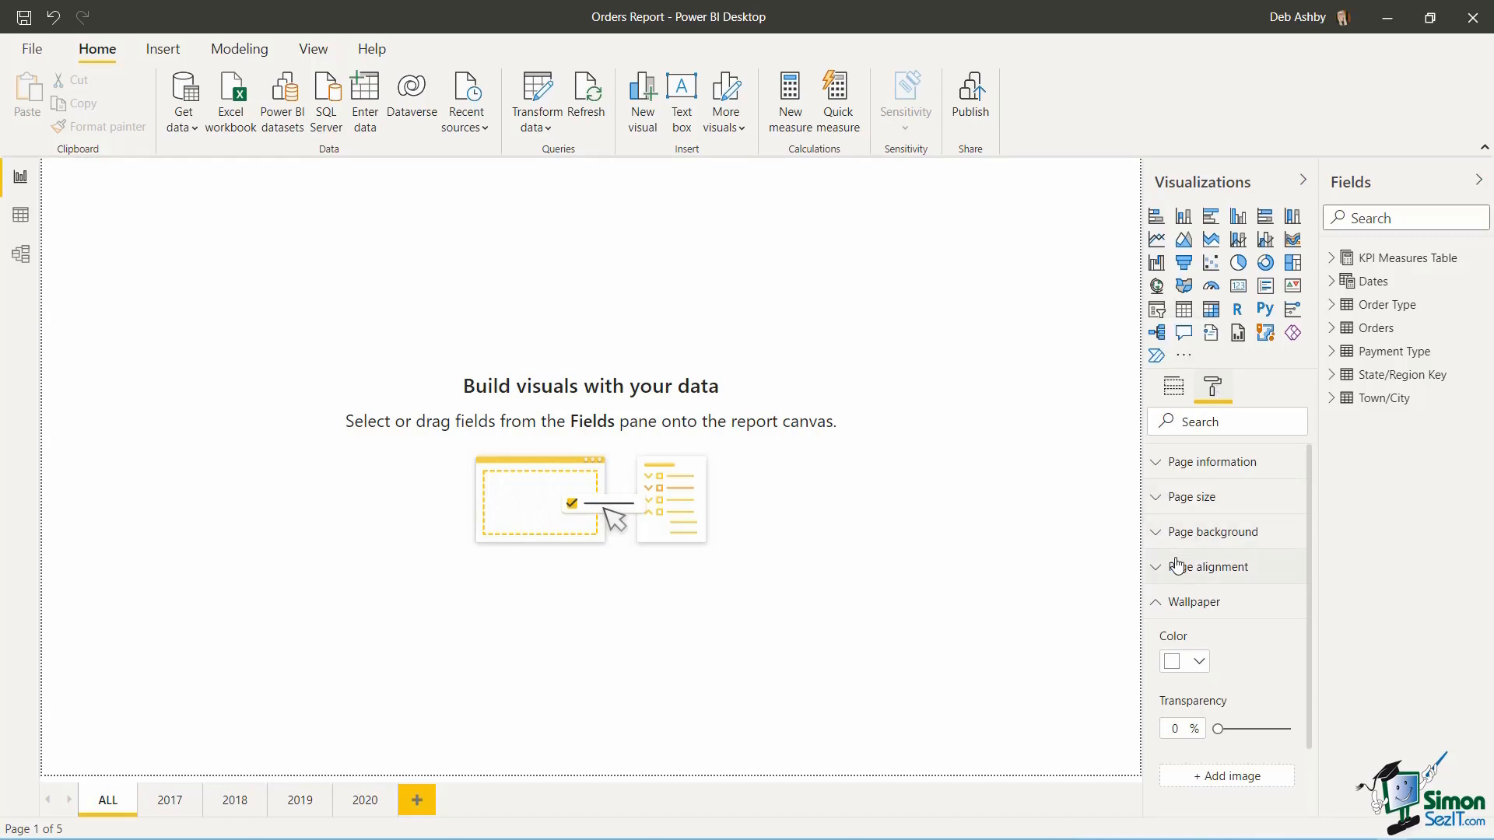
pyautogui.scroll(-1, 1210, 595)
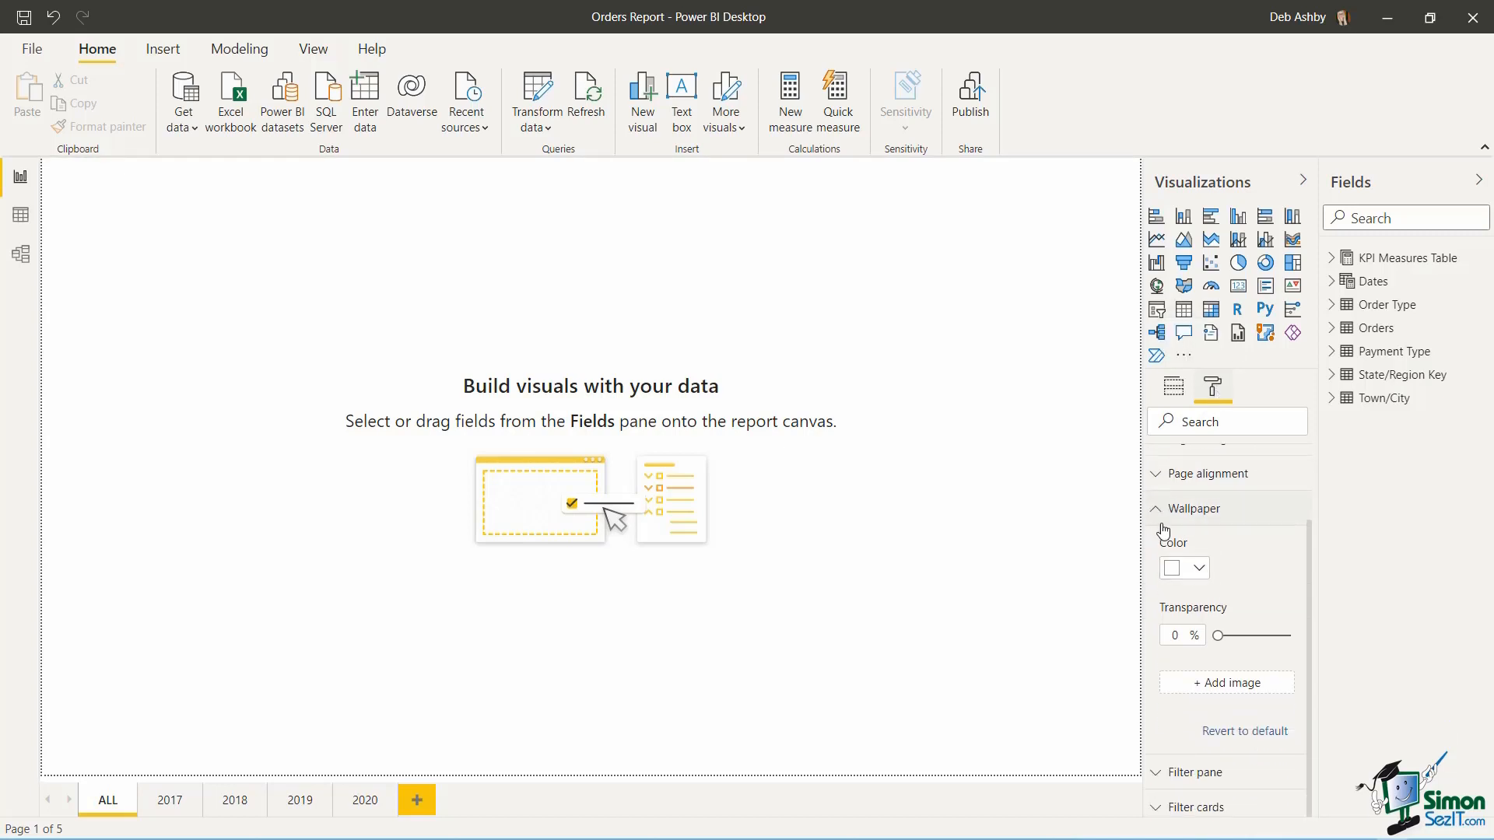
pyautogui.scroll(1, 1210, 529)
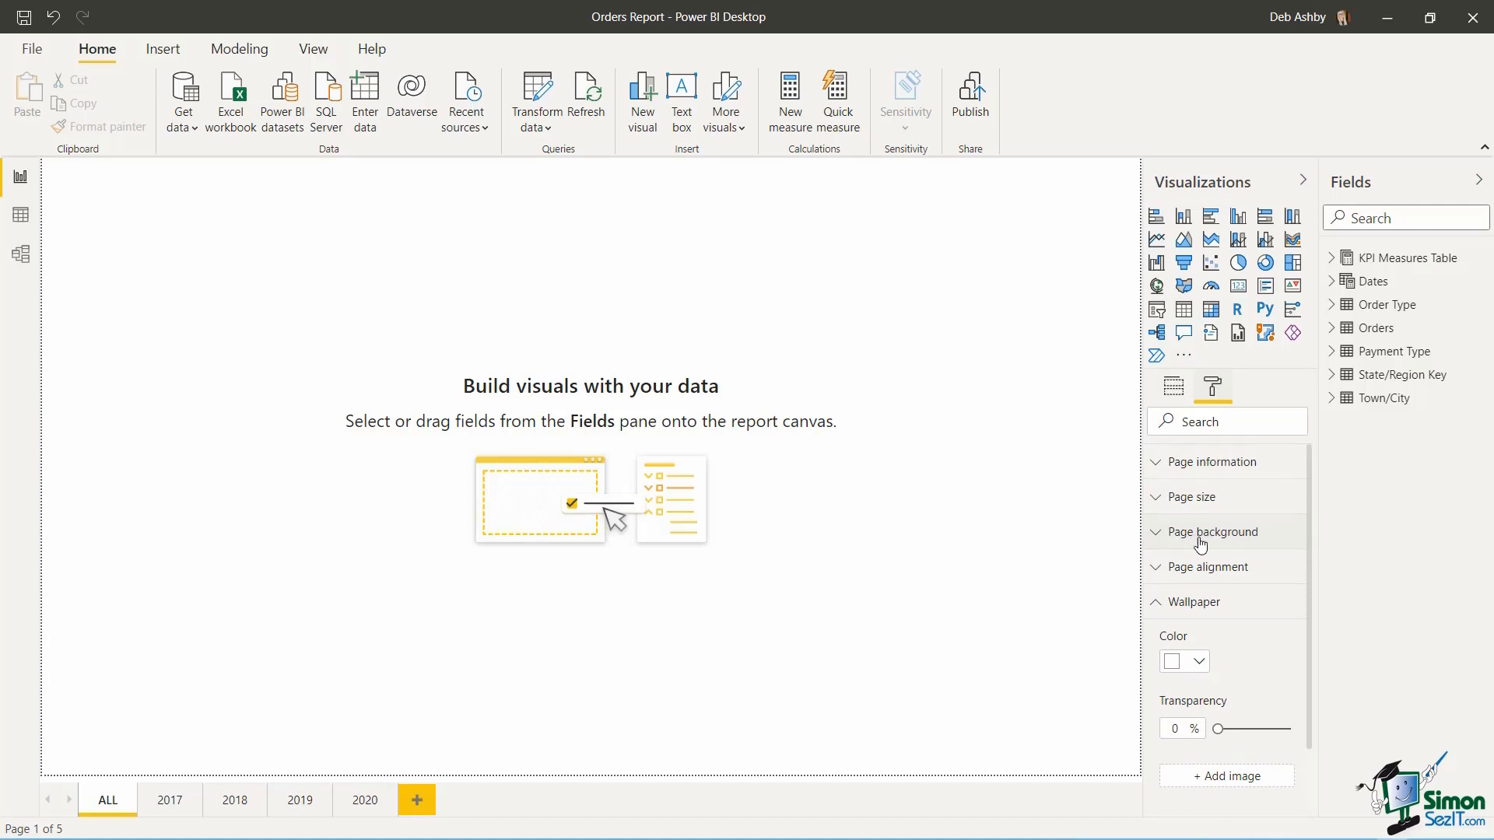
pyautogui.scroll(-1, 1228, 551)
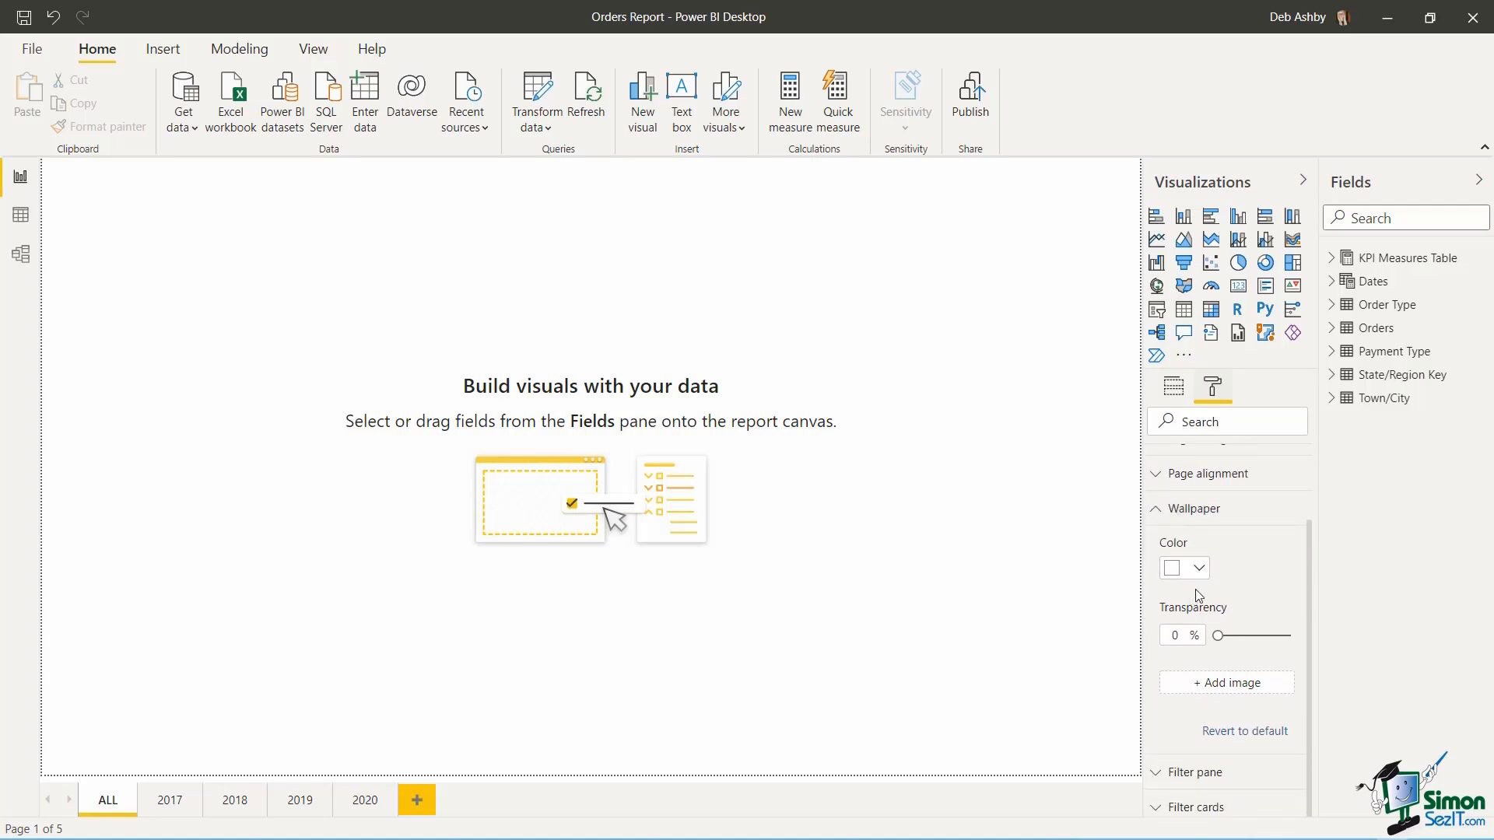
pyautogui.click(1198, 569)
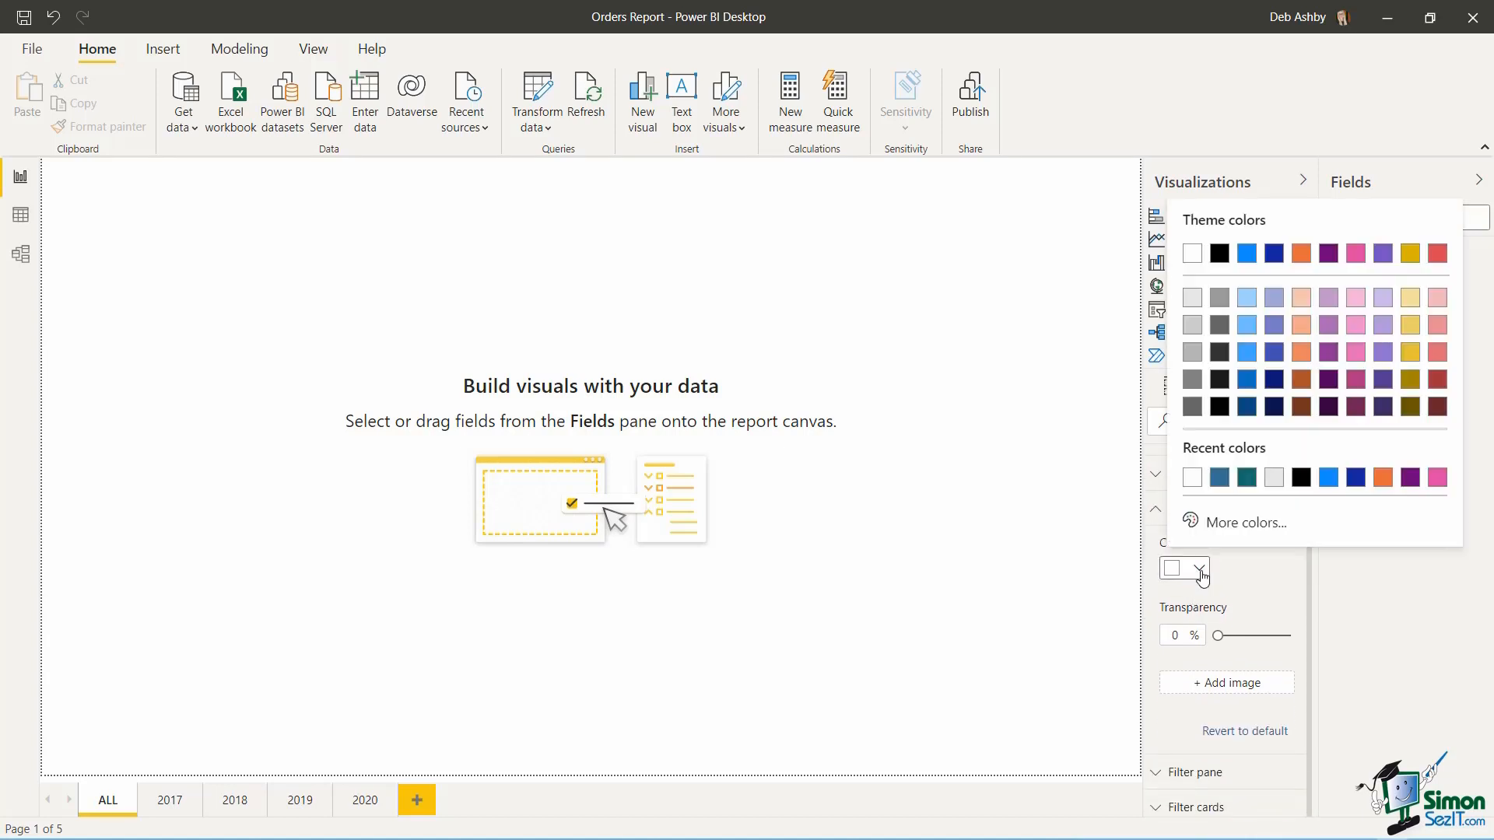
pyautogui.click(1195, 303)
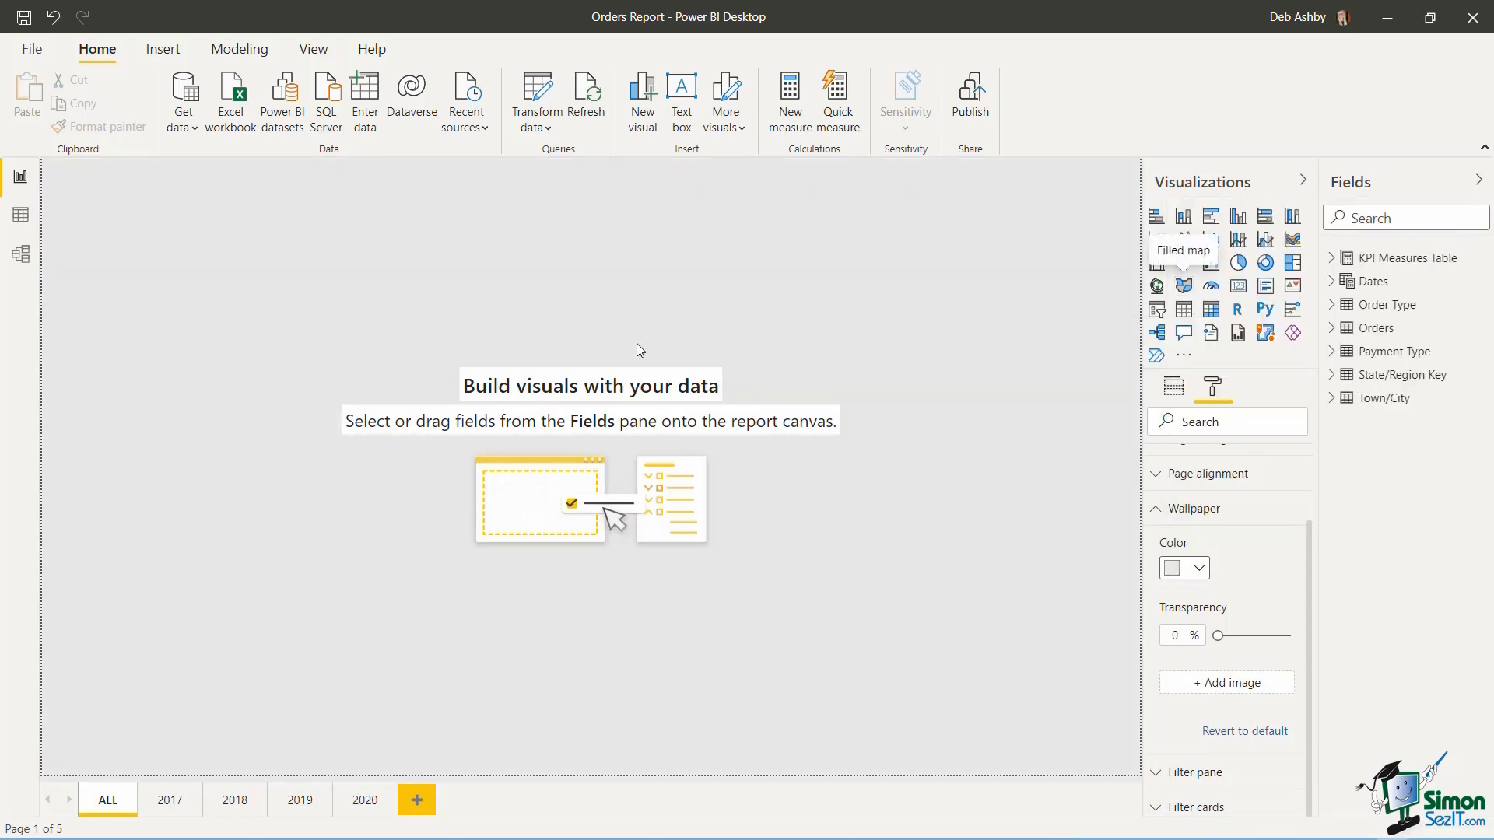
# - Apply the same lightest grey wallpaper color to the 2017 and 2018 pages
pyautogui.click(181, 802)
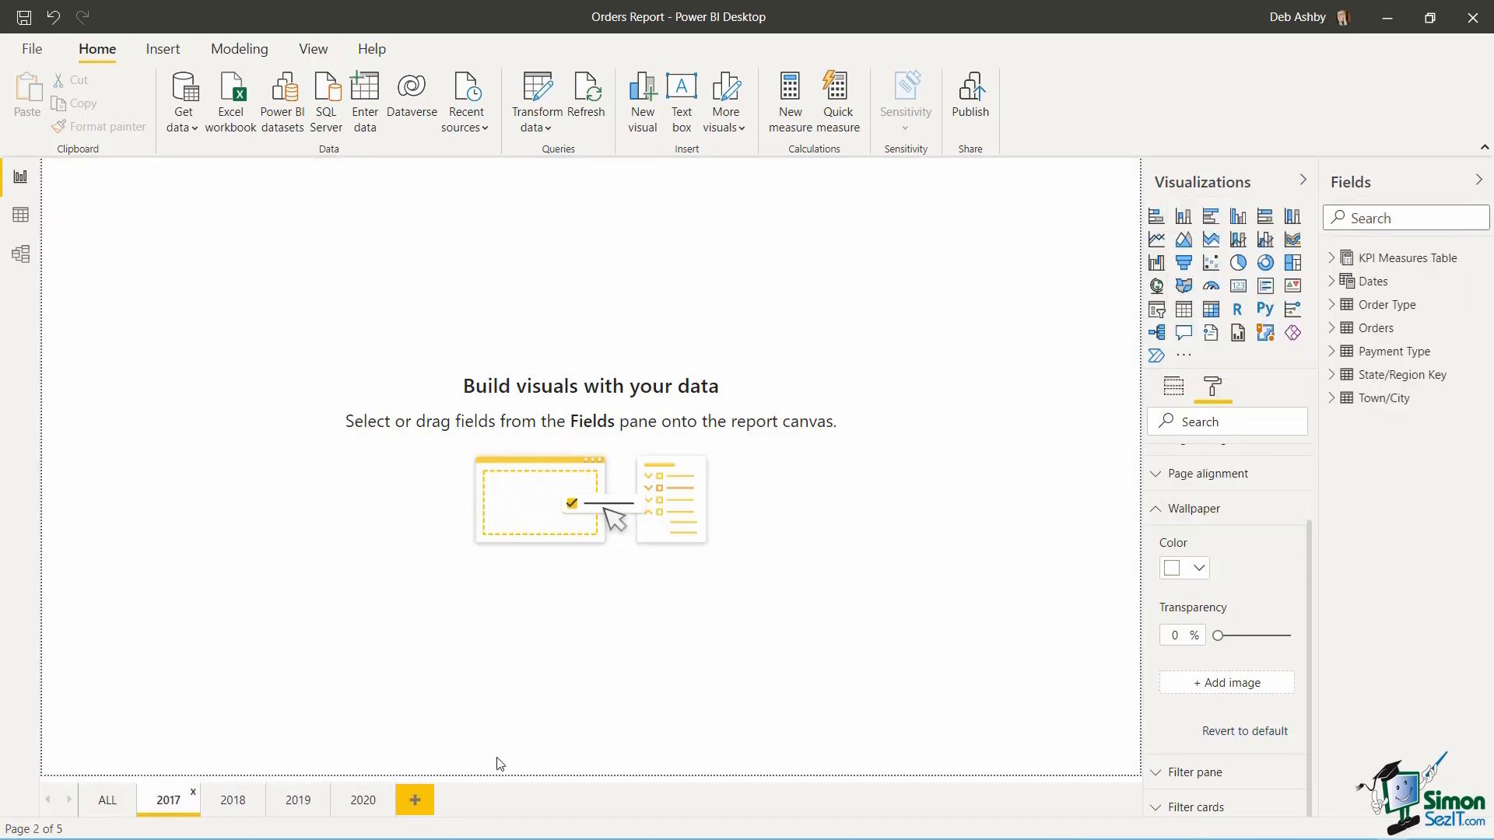
pyautogui.click(1196, 570)
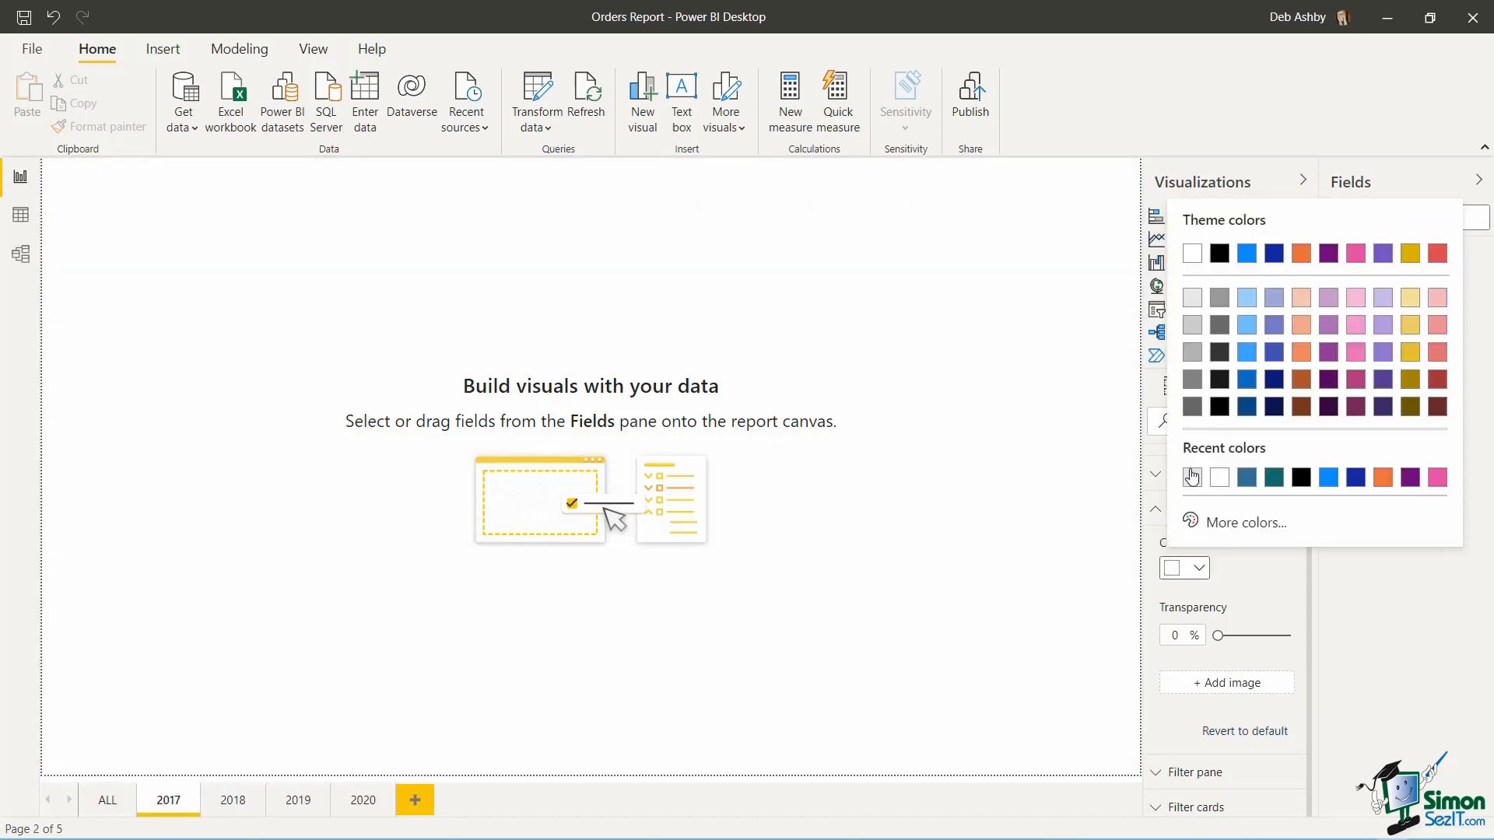
pyautogui.click(1191, 298)
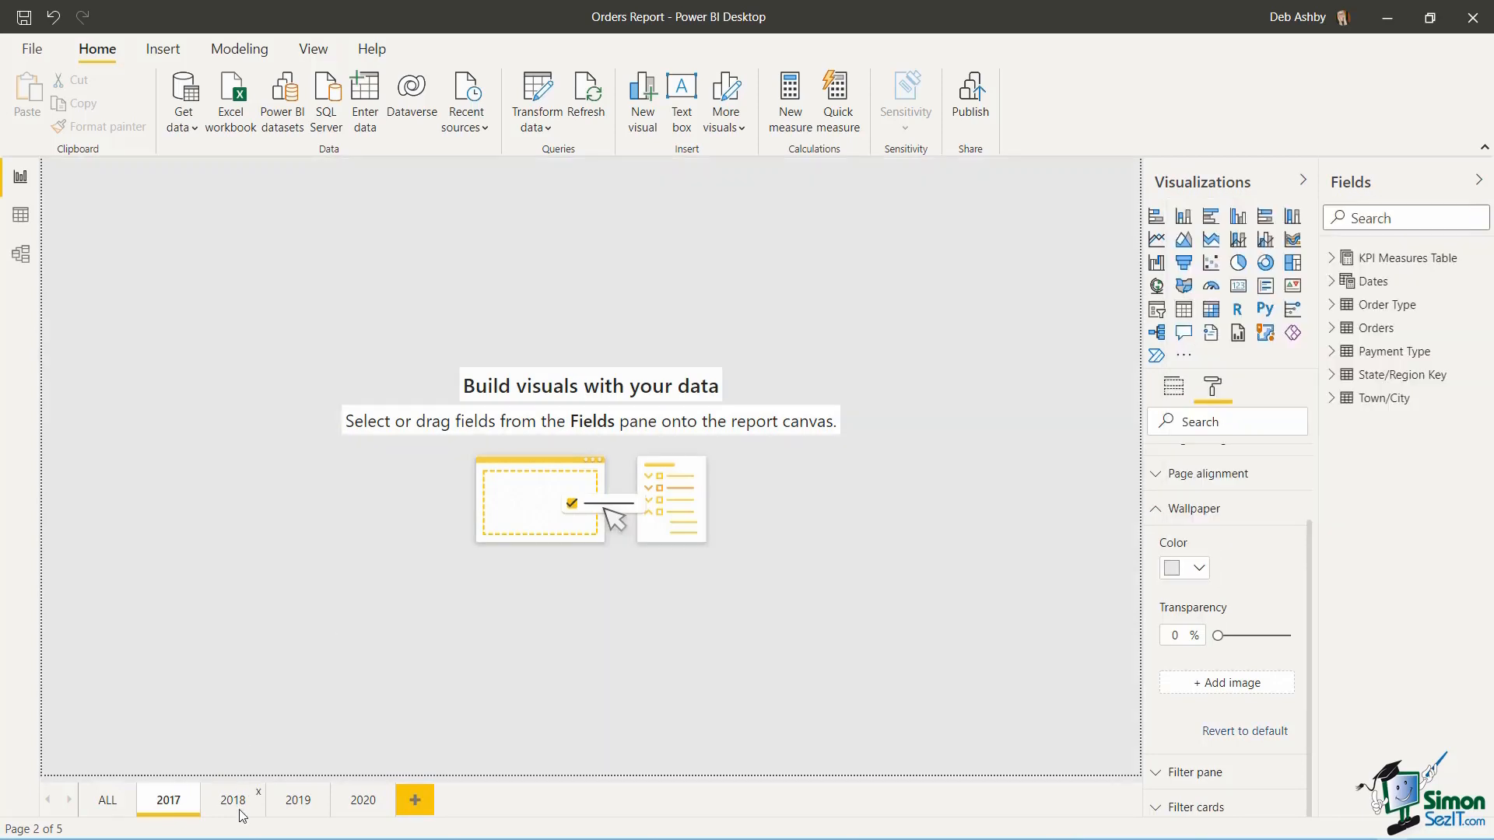
pyautogui.click(234, 802)
pyautogui.click(1197, 569)
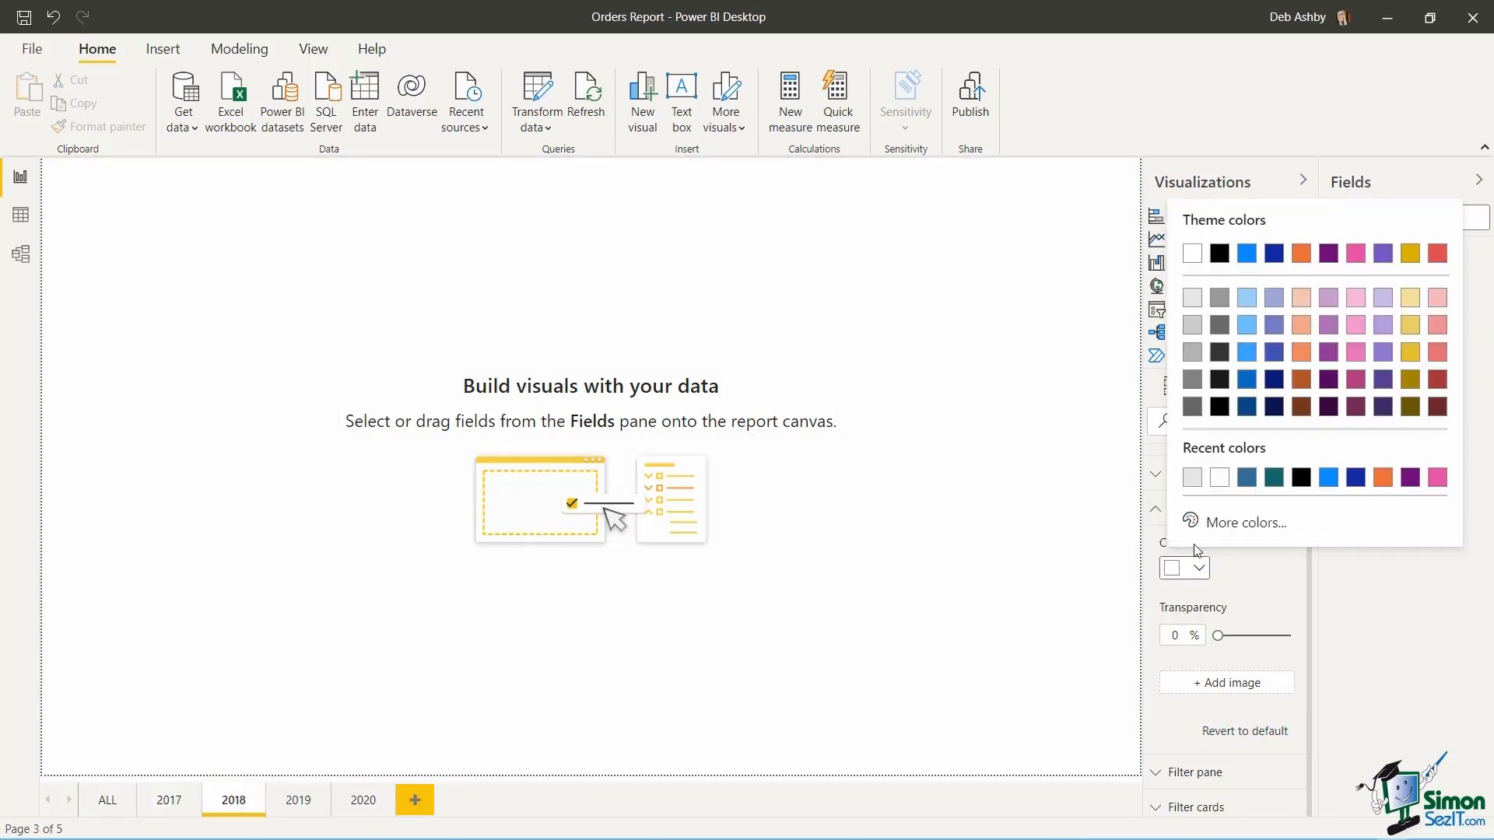
pyautogui.click(1194, 299)
pyautogui.click(364, 800)
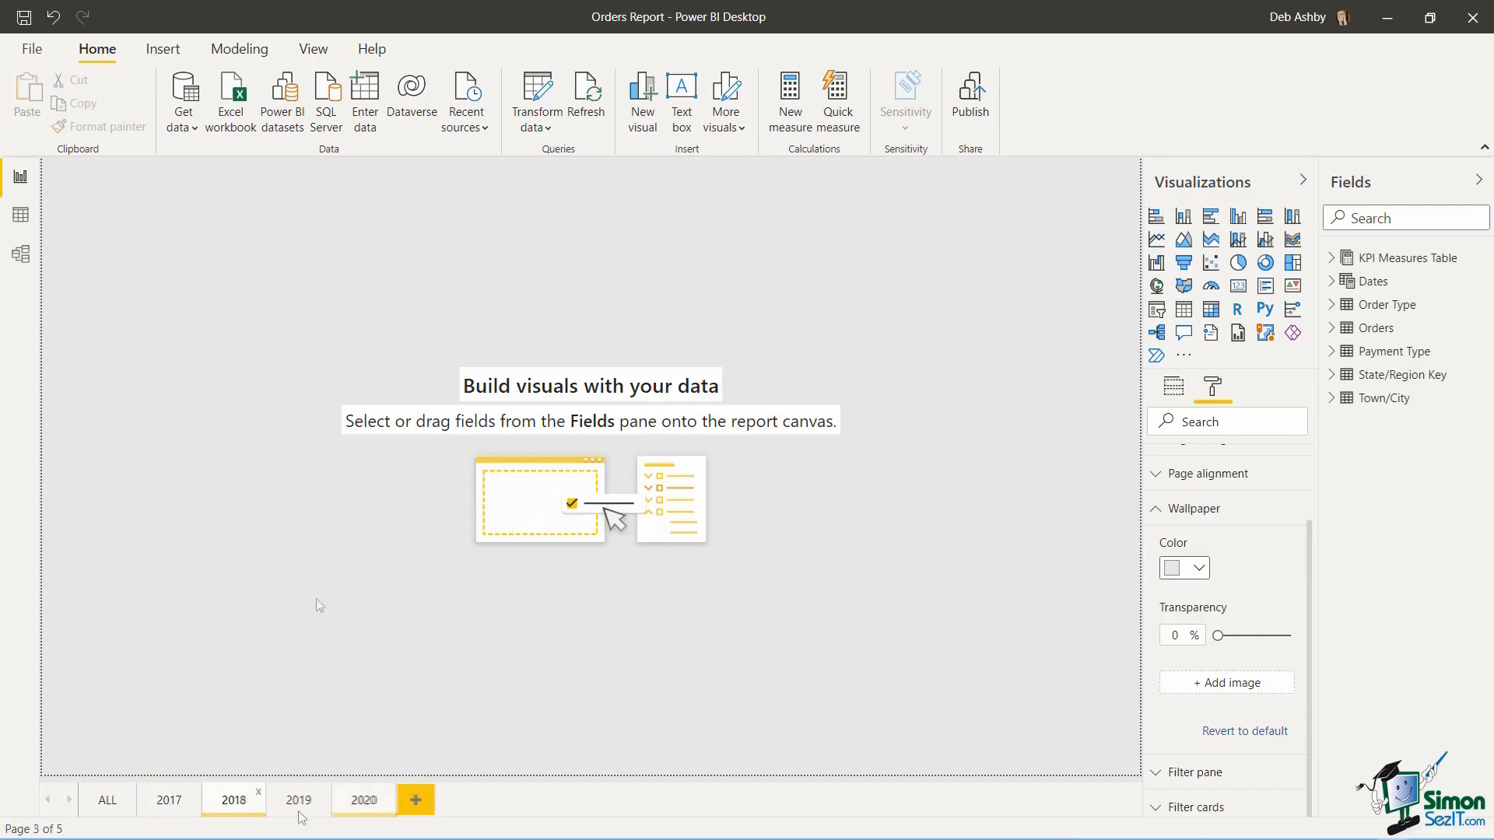
# - Insert a rectangle on the ALL page and resize it into a thin full-width banner along the canvas's upper edge
pyautogui.click(104, 803)
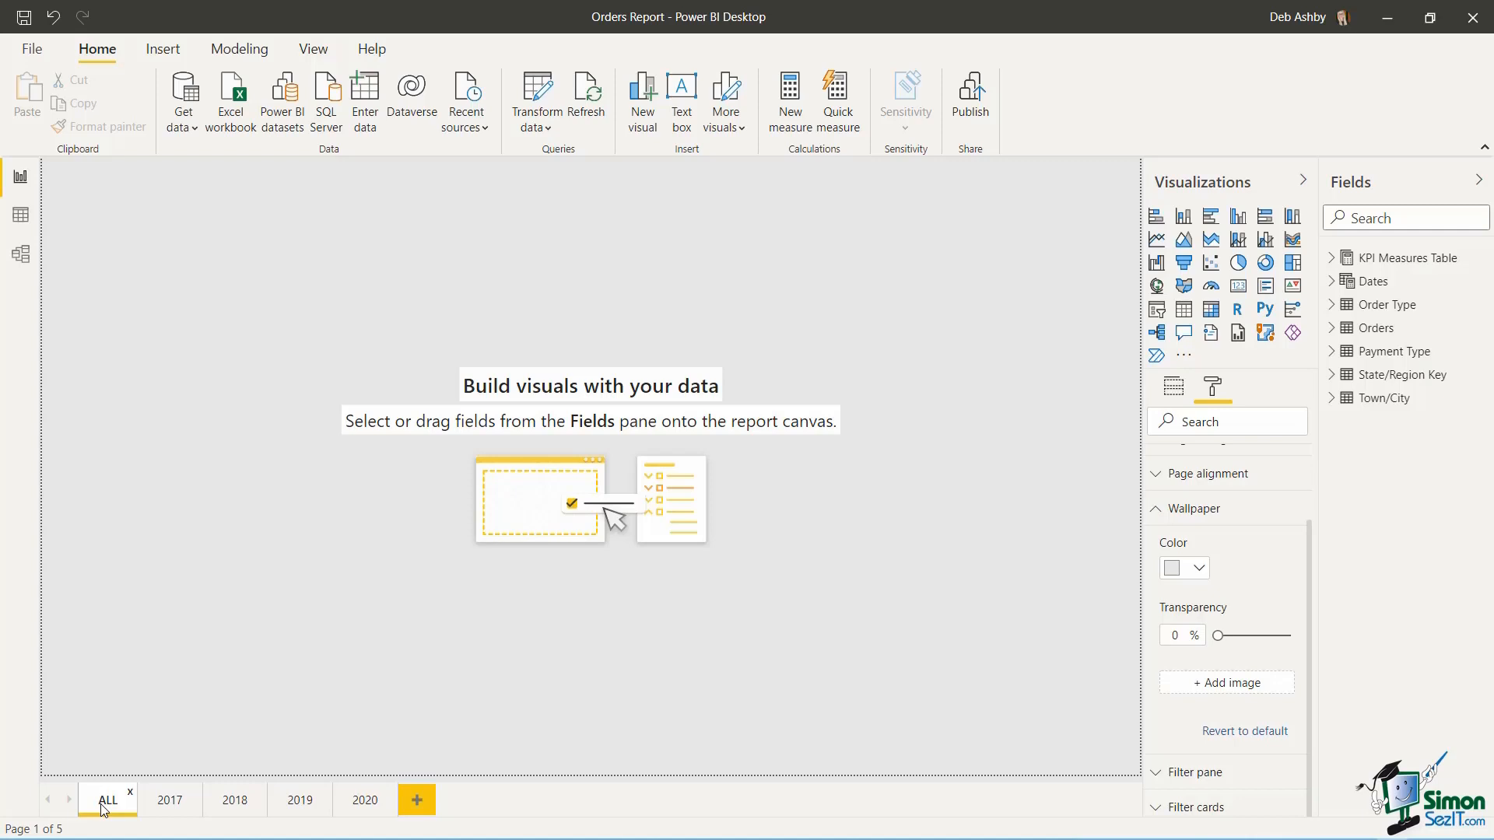
pyautogui.click(163, 50)
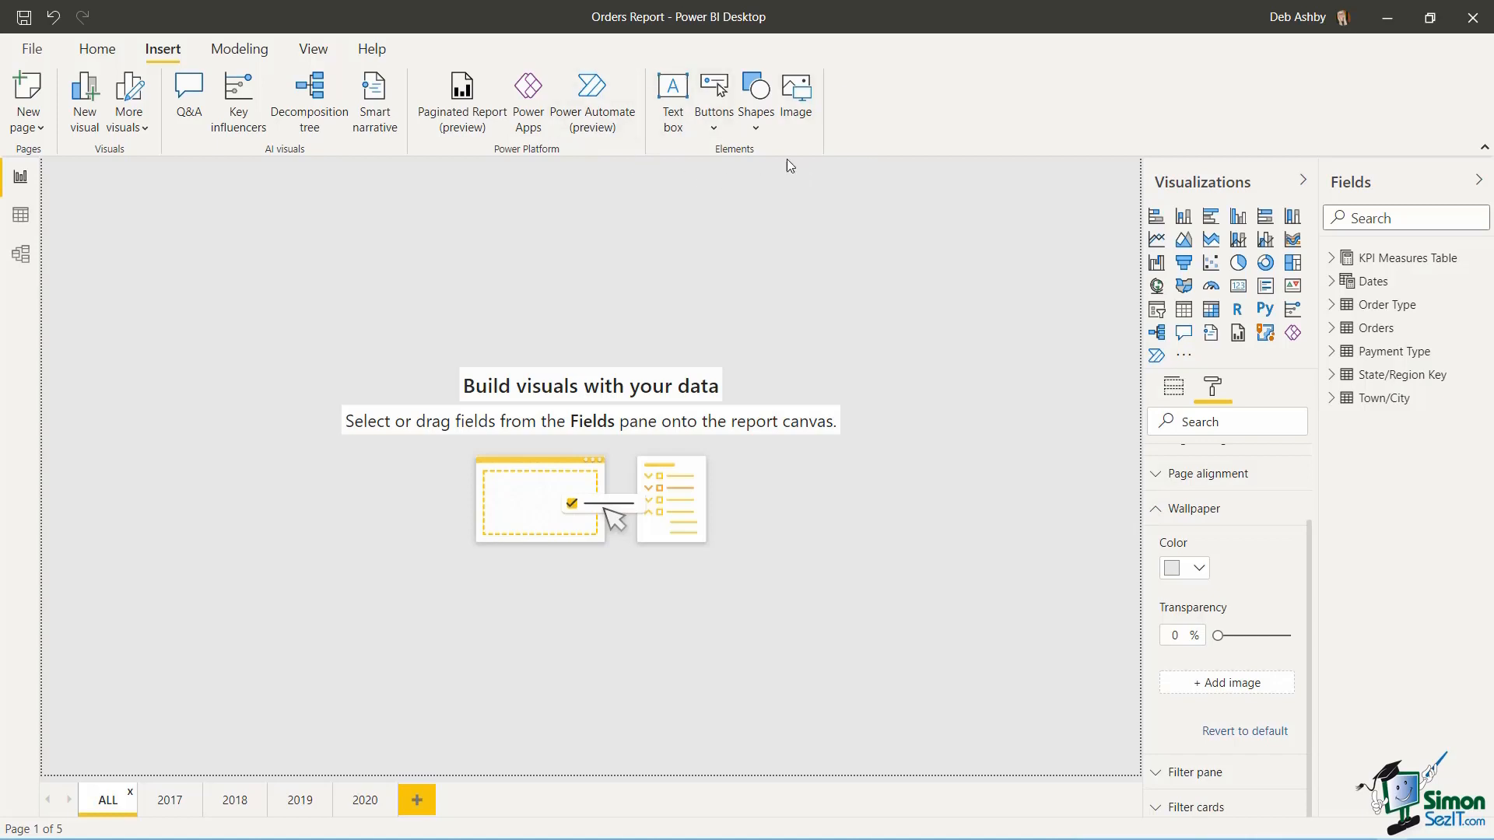
pyautogui.click(759, 124)
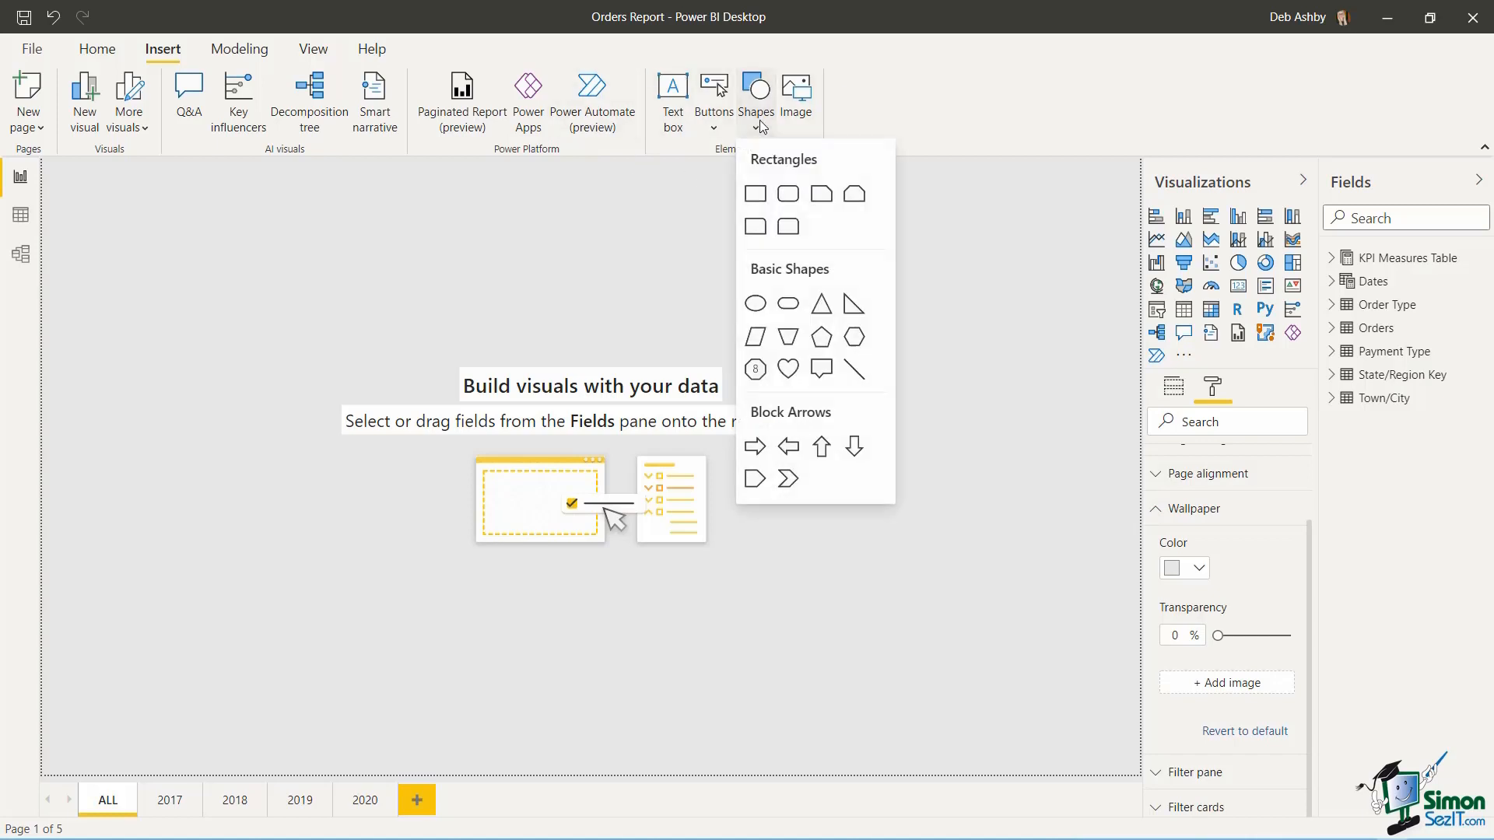
pyautogui.click(755, 194)
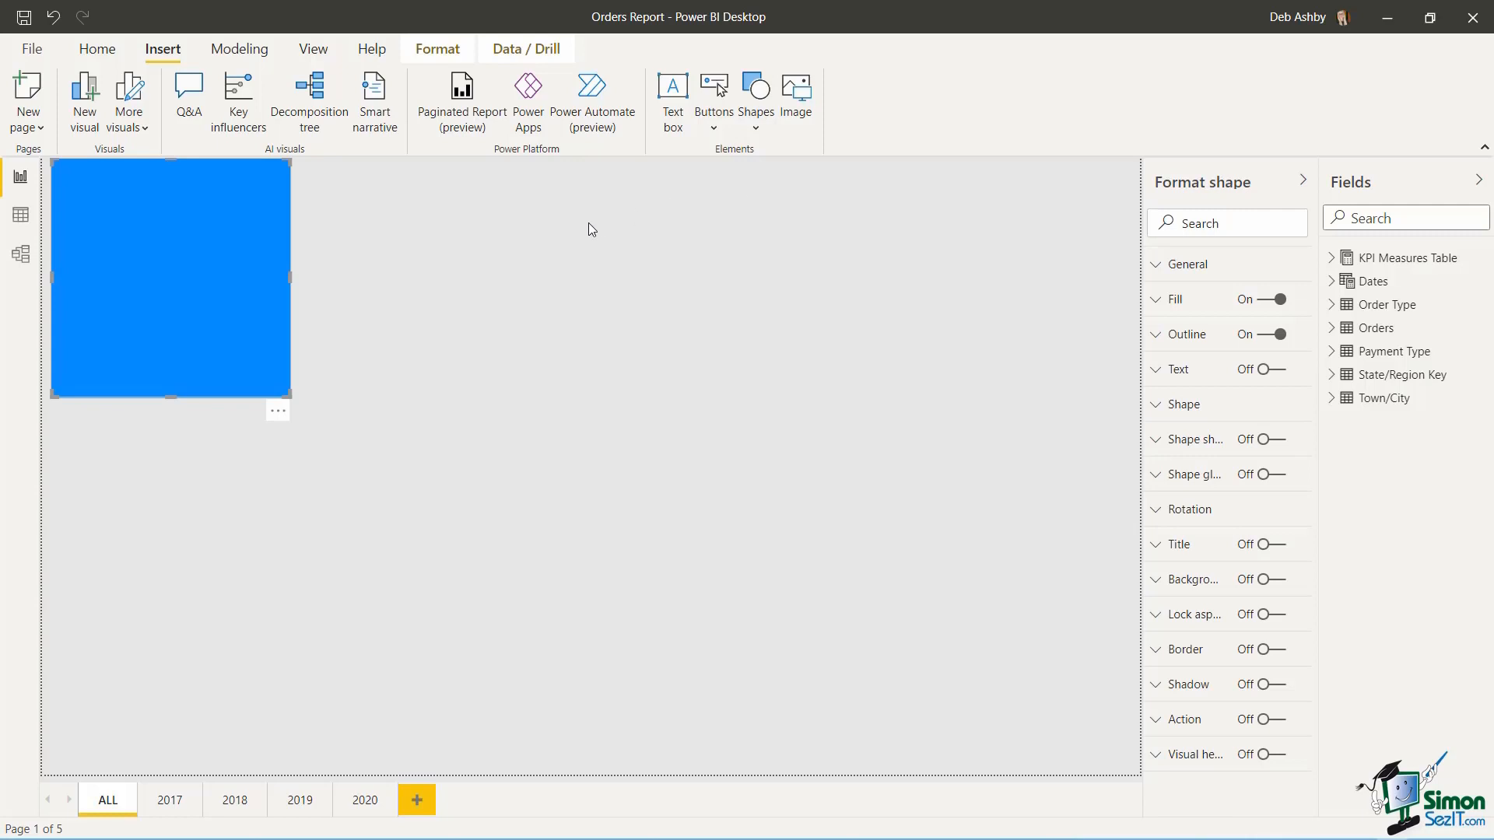
pyautogui.moveTo(291, 279); pyautogui.dragTo(1144, 262)
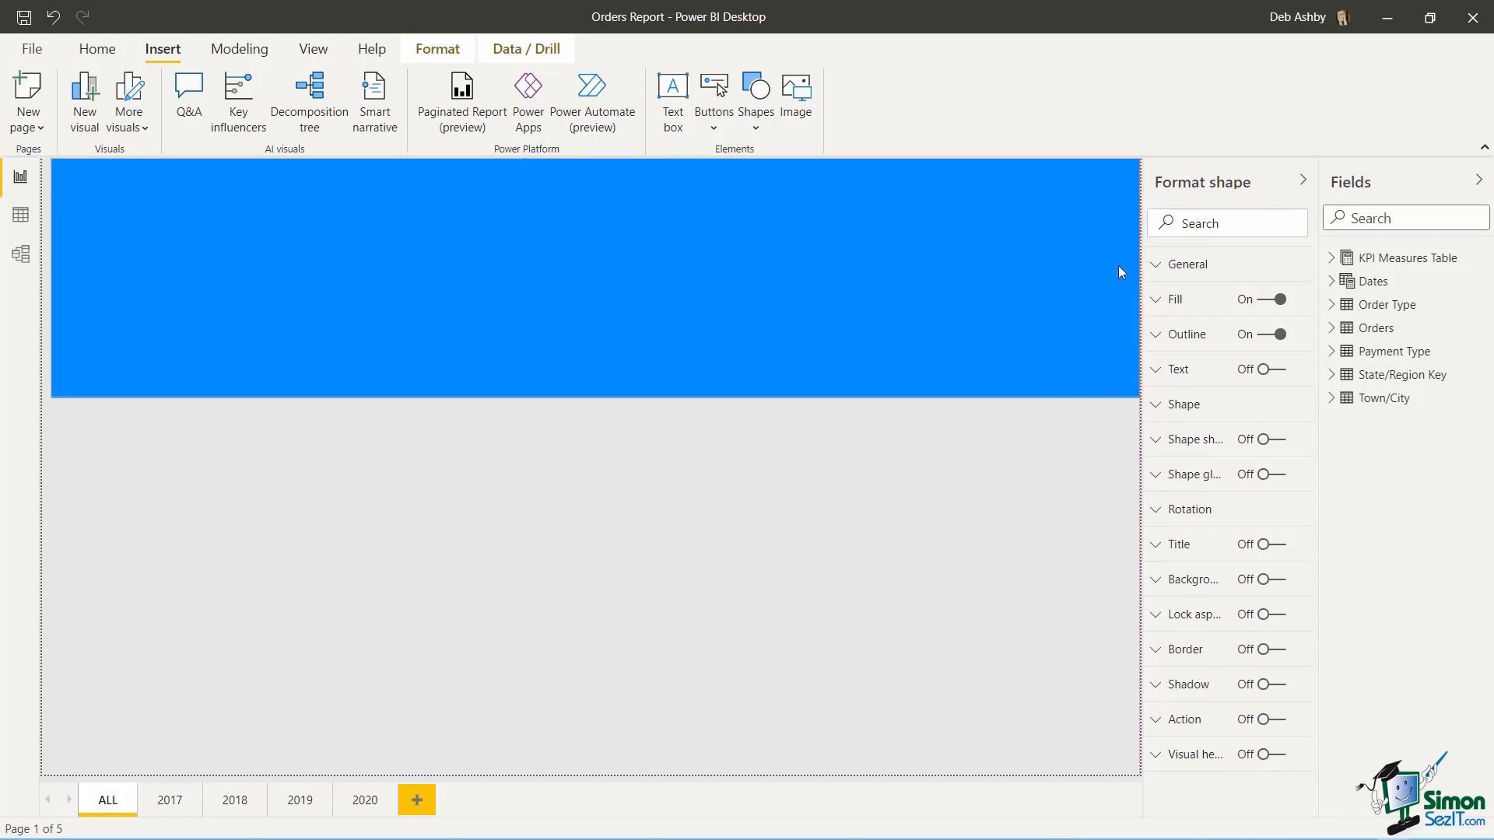
pyautogui.moveTo(593, 397); pyautogui.dragTo(574, 219)
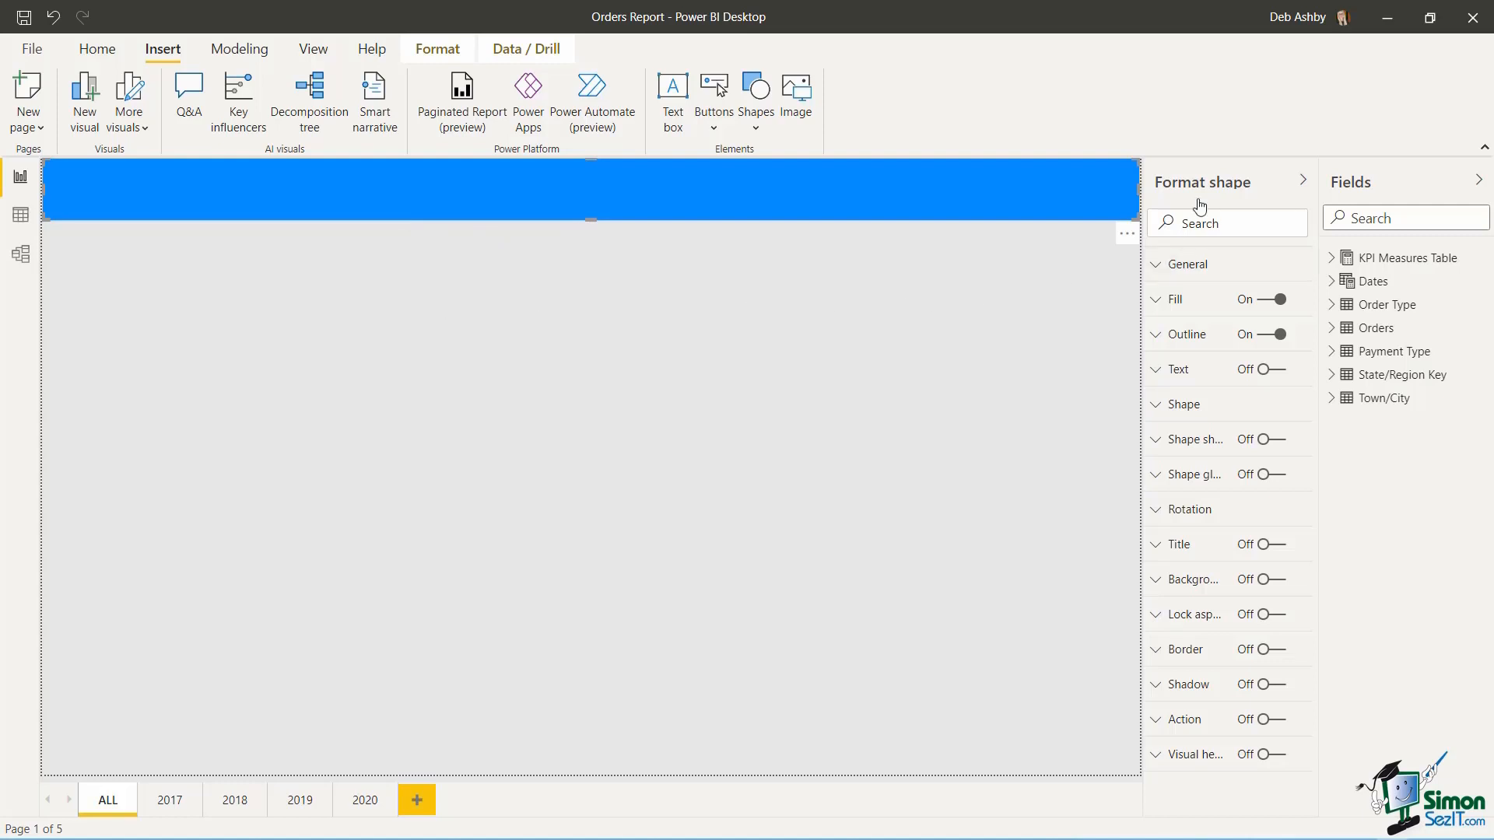
# - Fill the banner rectangle with white and turn its outline off
pyautogui.click(1160, 299)
pyautogui.click(1199, 362)
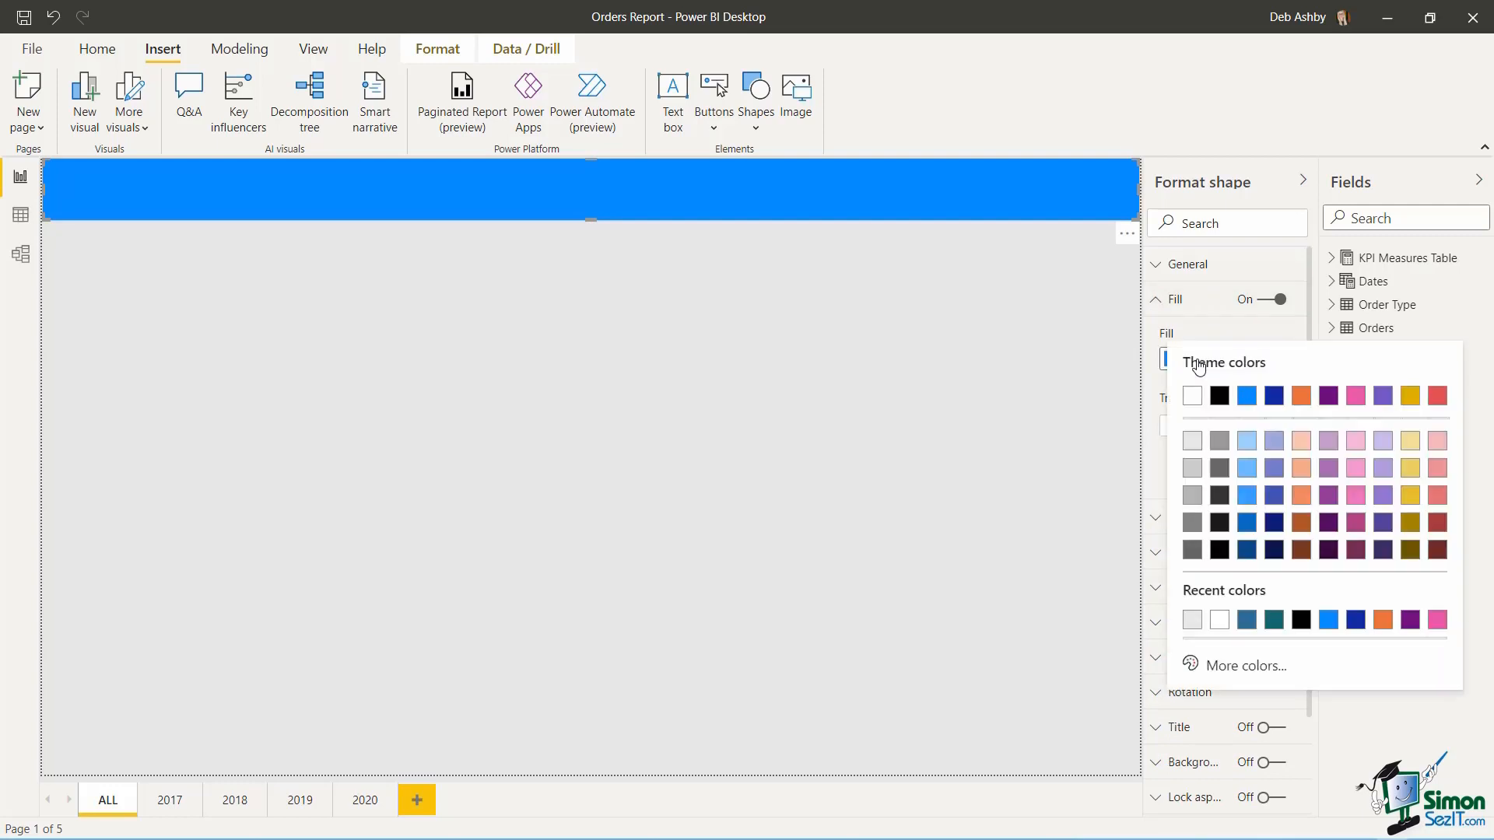
pyautogui.click(1192, 397)
pyautogui.click(783, 322)
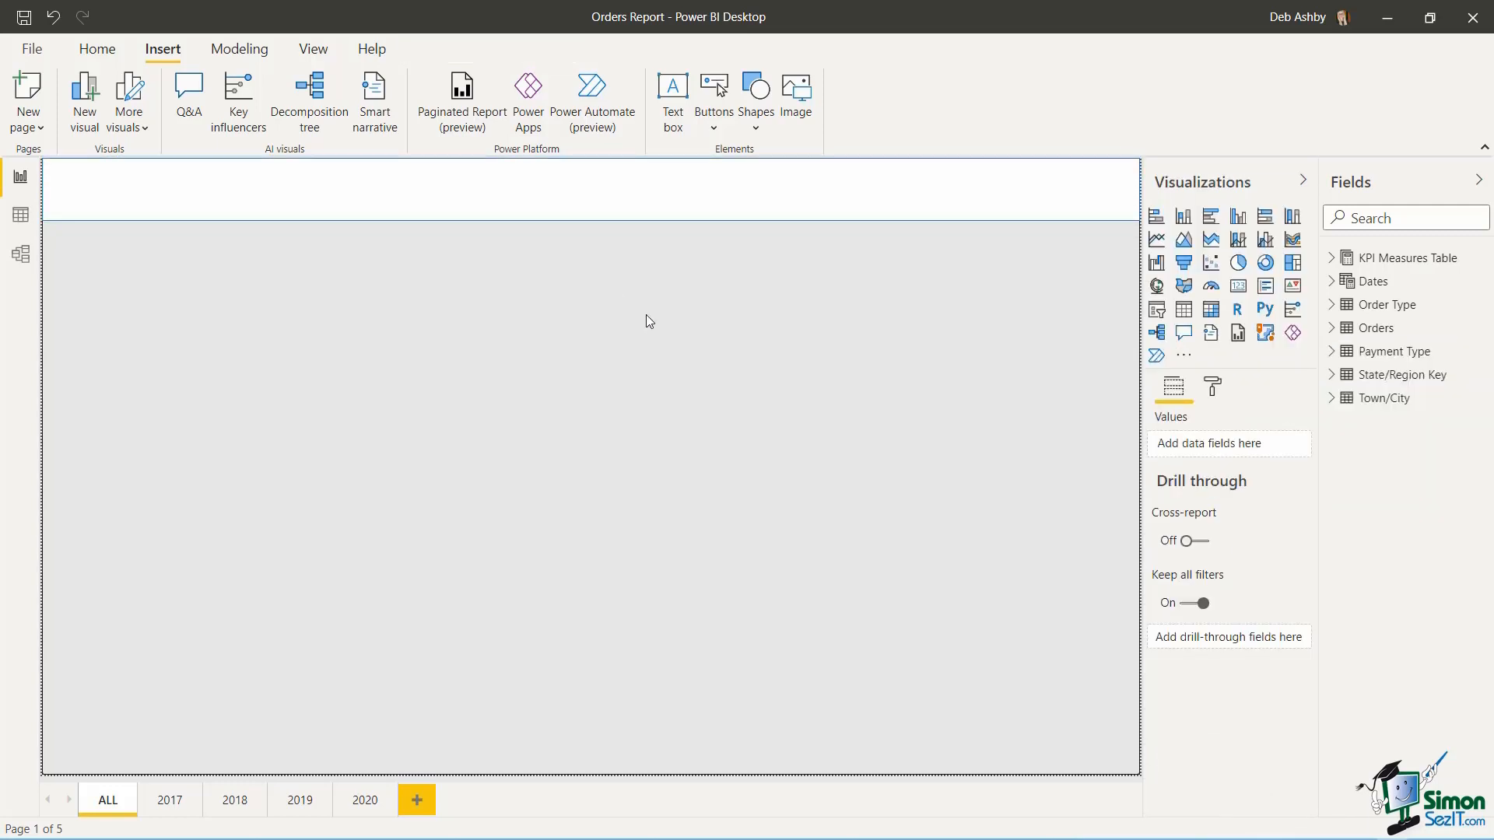
pyautogui.click(542, 204)
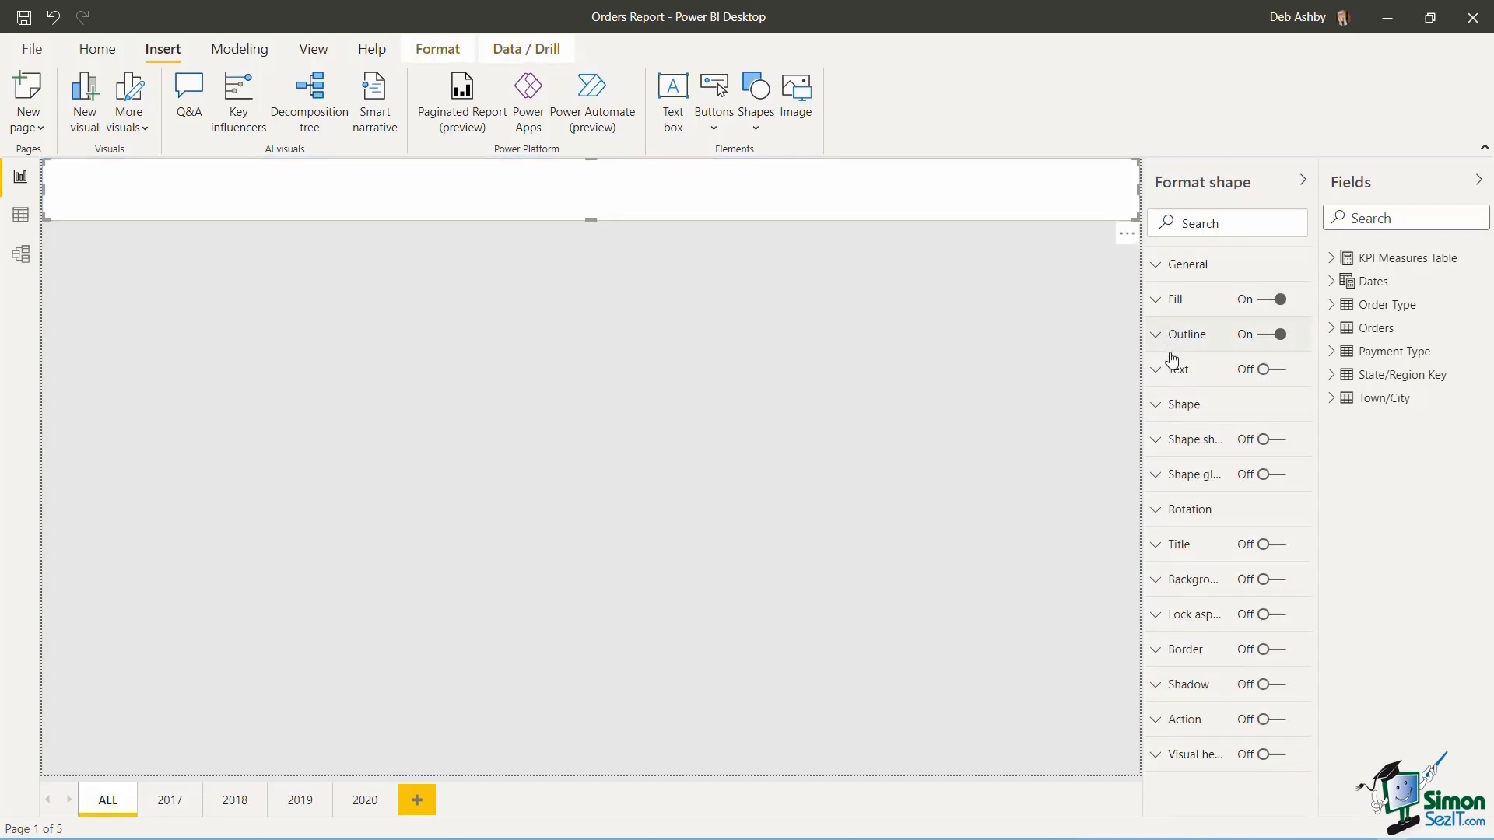
pyautogui.click(1261, 336)
pyautogui.click(684, 337)
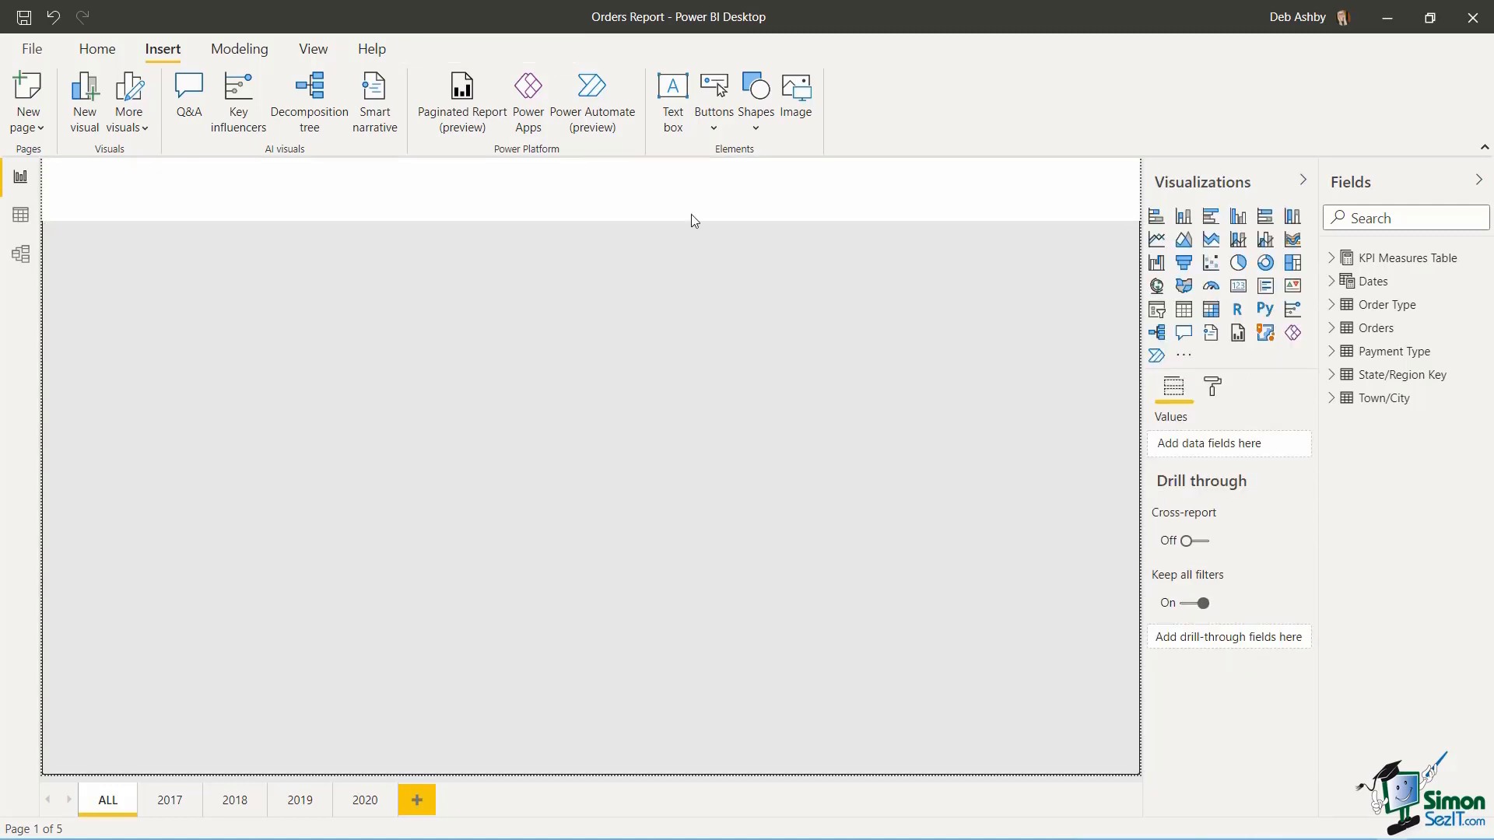
# - Insert a second rectangle and shrink it to a small square fitted to the left end of the white banner
pyautogui.click(755, 116)
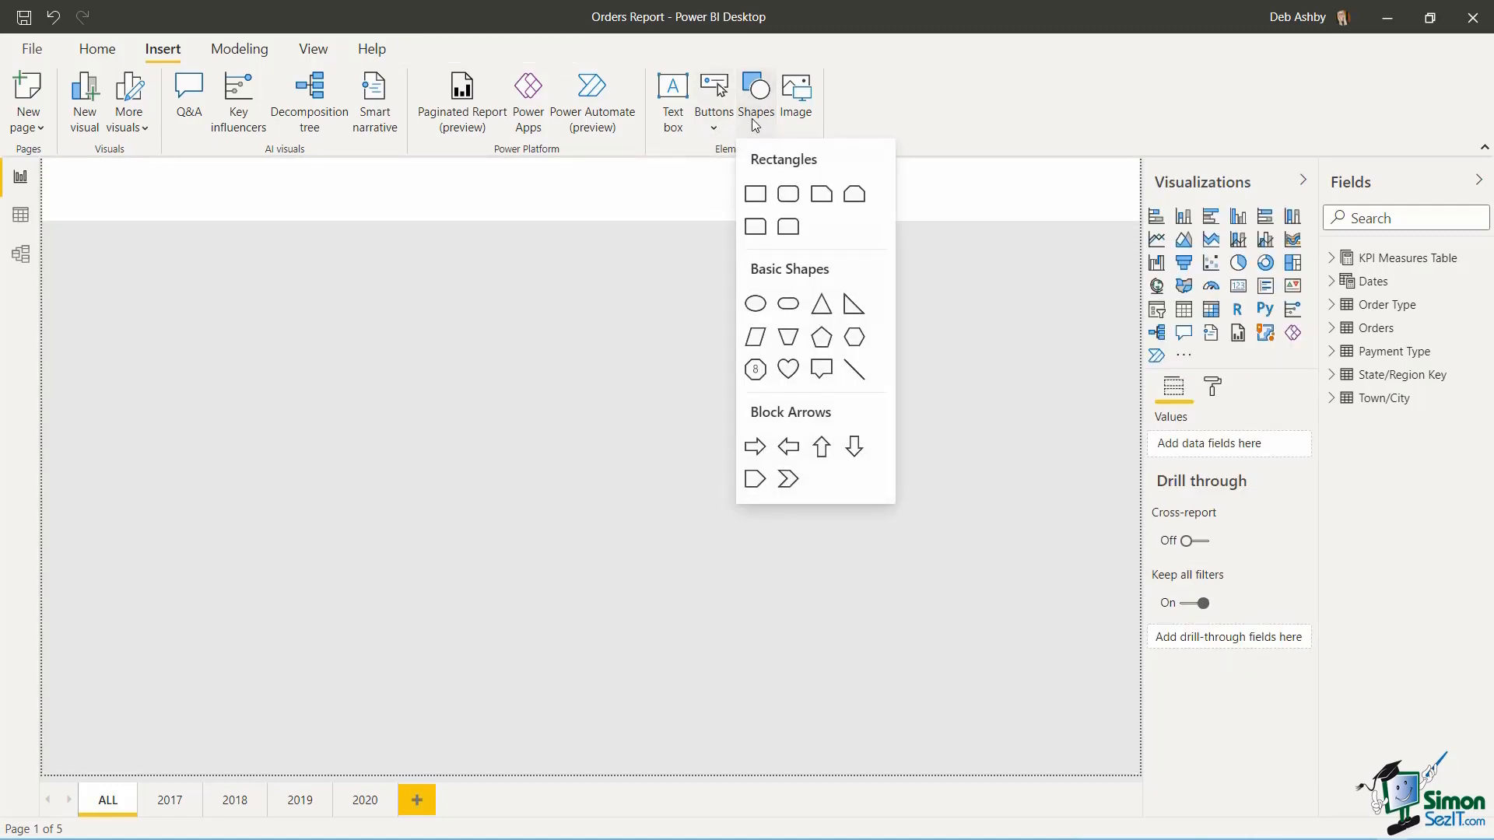
pyautogui.click(754, 194)
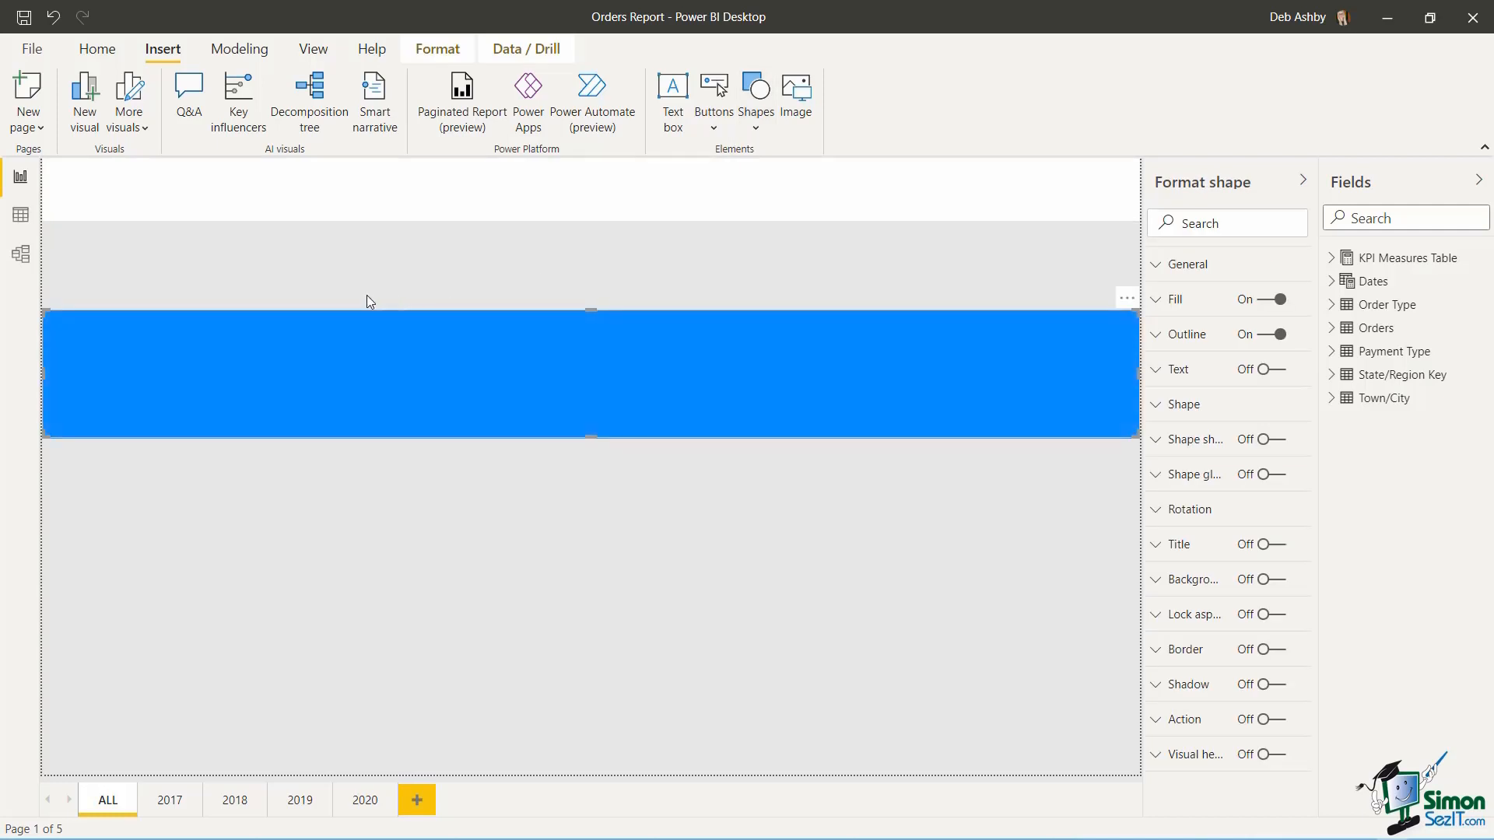
pyautogui.moveTo(1138, 374); pyautogui.dragTo(131, 376)
pyautogui.moveTo(86, 436); pyautogui.dragTo(110, 197)
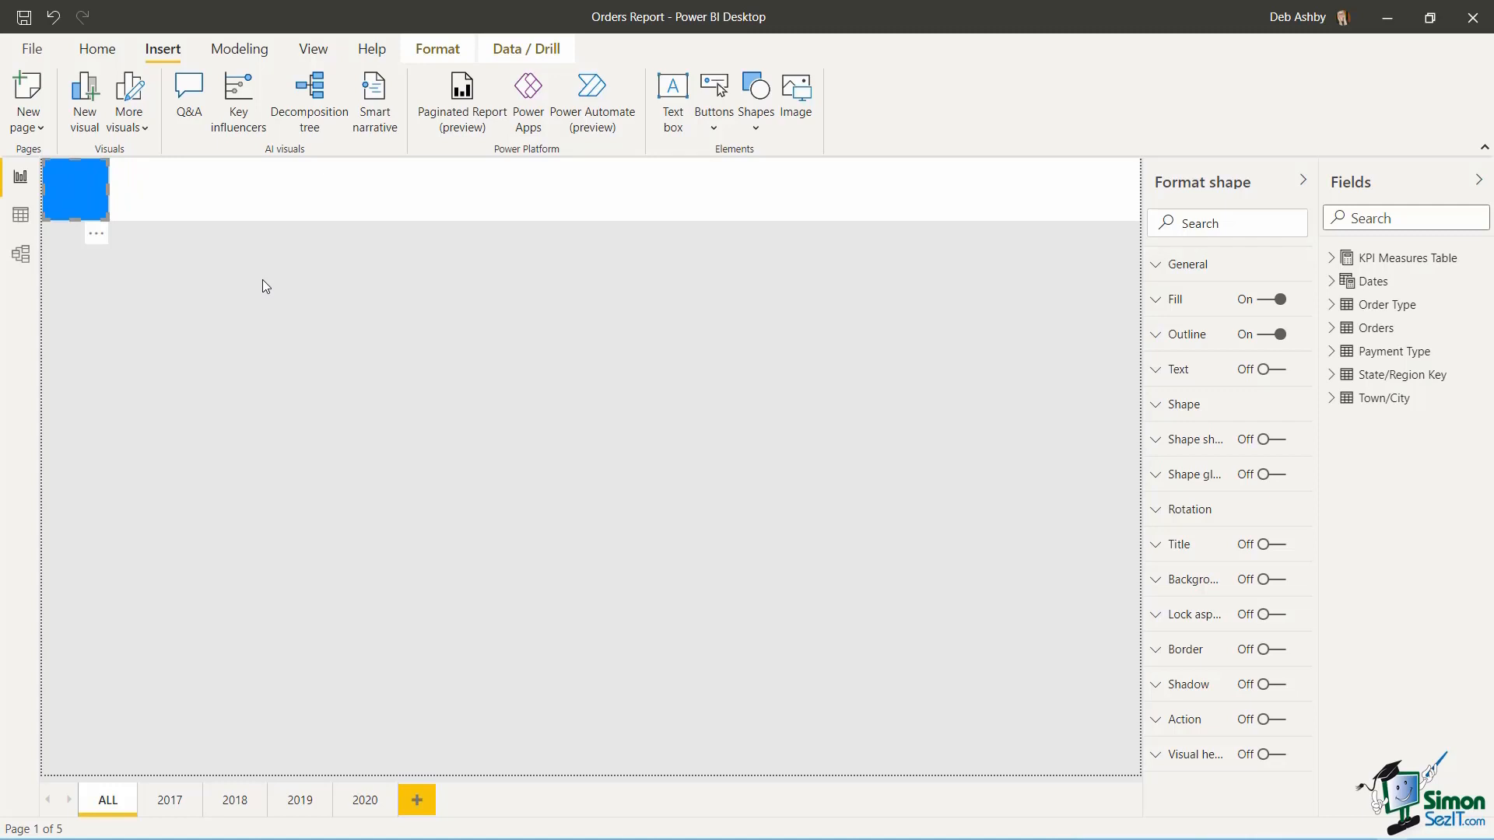
pyautogui.click(263, 278)
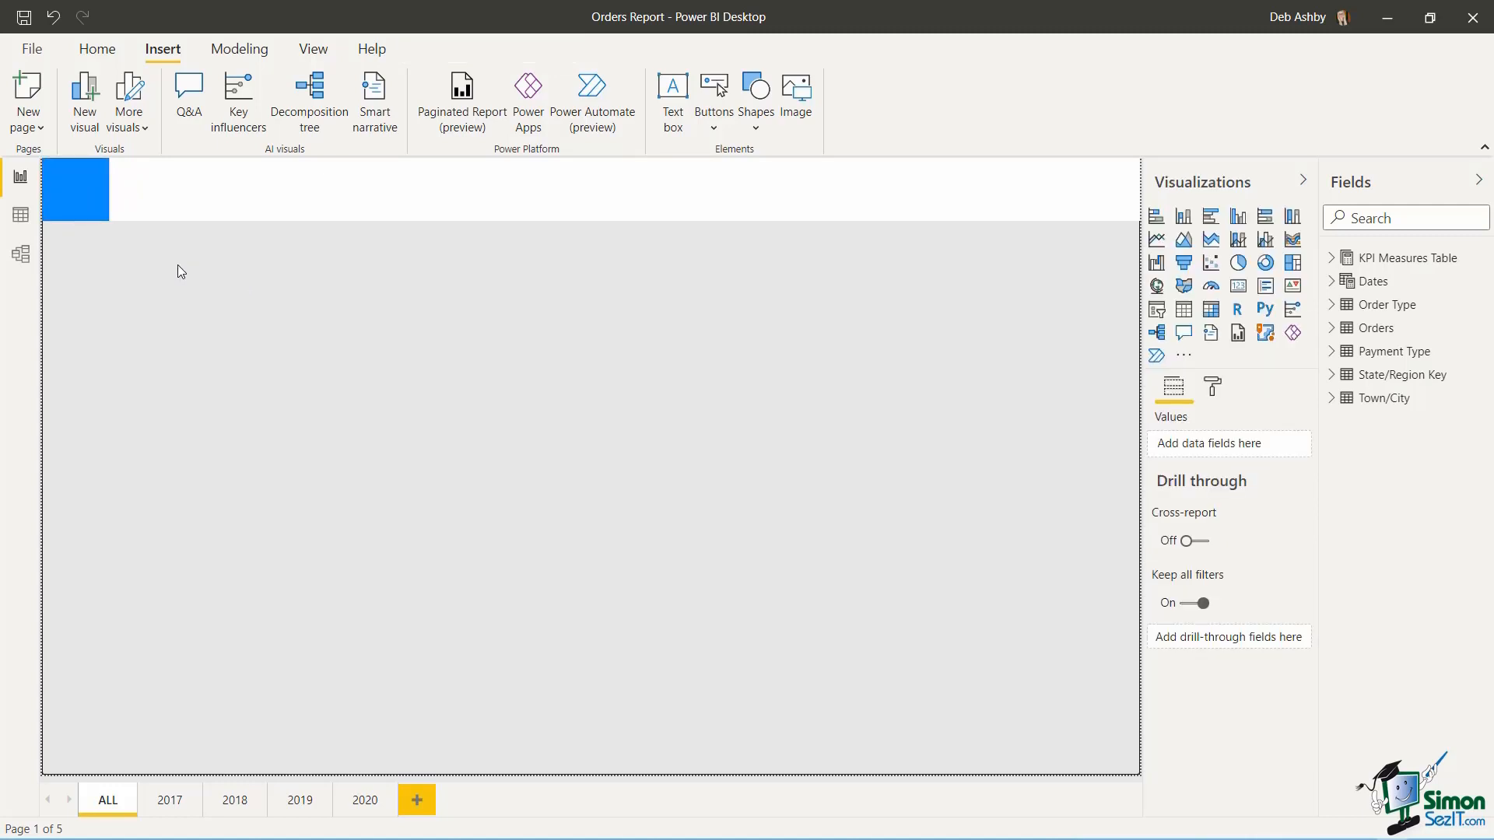
# - Fill the small square at the left end of the banner with the dark teal from the recent colors
pyautogui.click(81, 189)
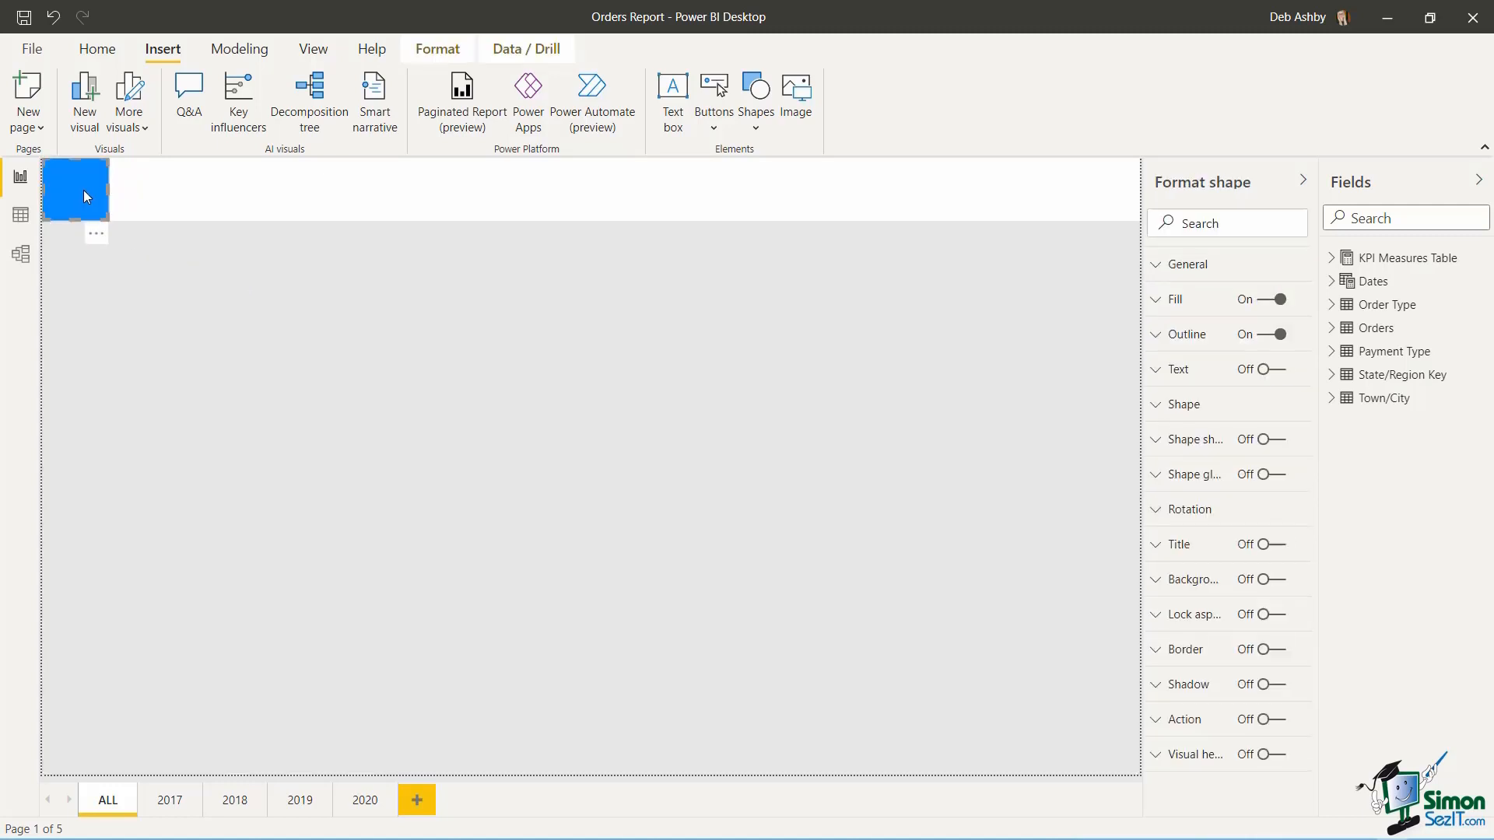
pyautogui.click(1158, 300)
pyautogui.click(1197, 360)
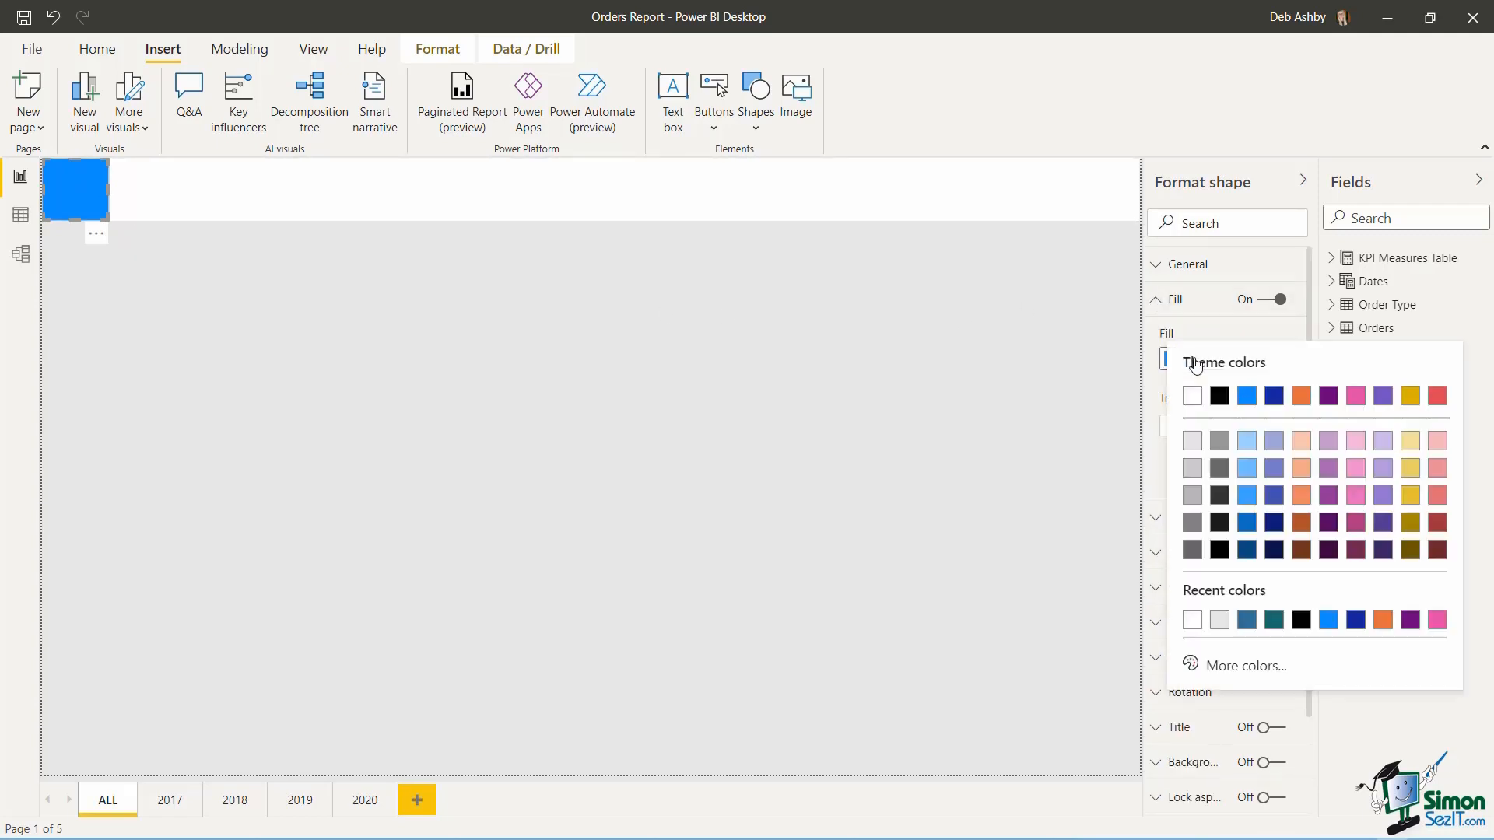
pyautogui.click(1273, 620)
pyautogui.click(505, 327)
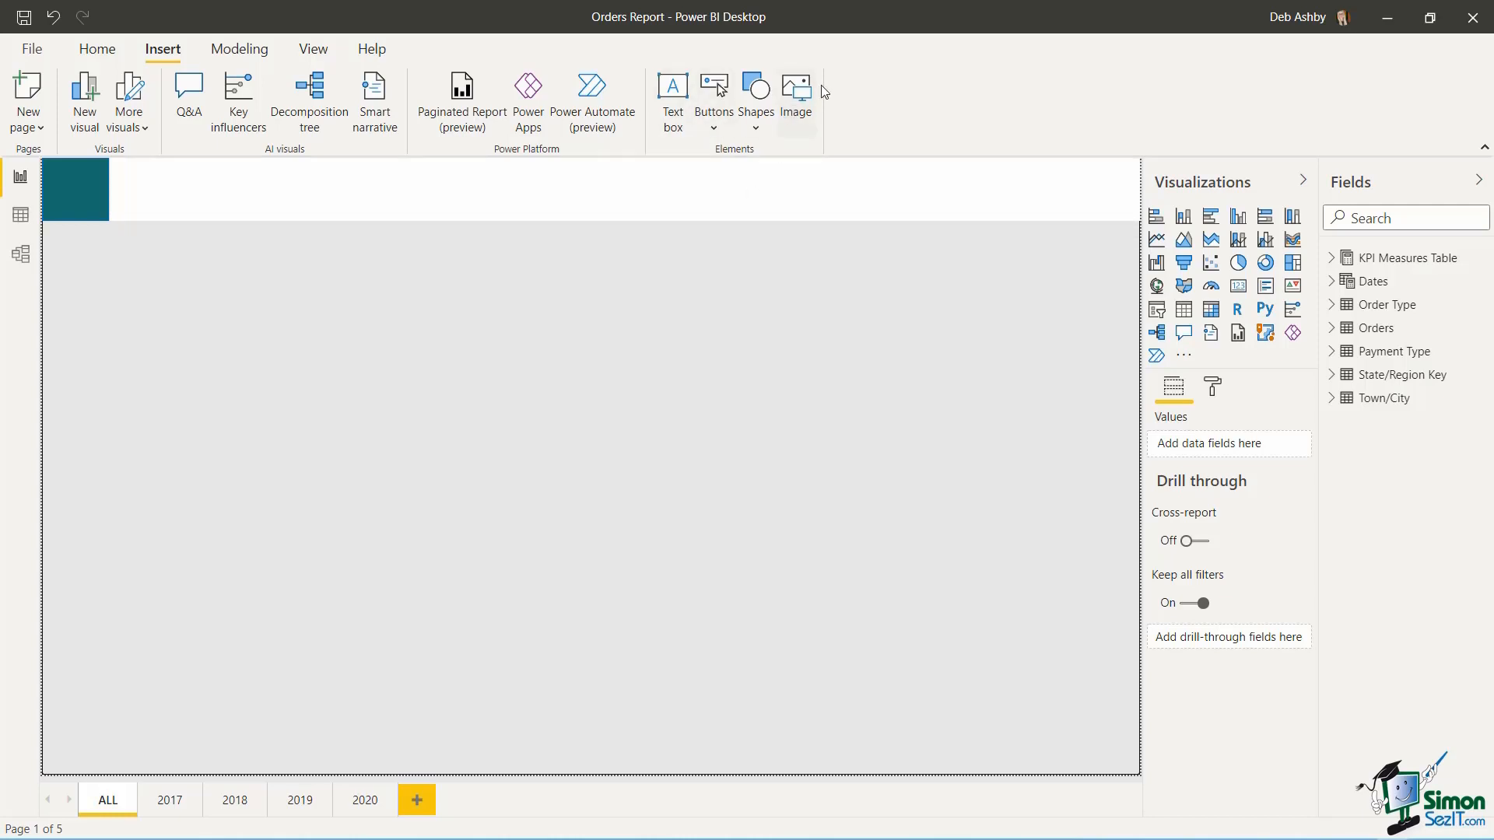
# - Insert the image Picture2.png from the Data Files folder onto the ALL page
pyautogui.click(800, 110)
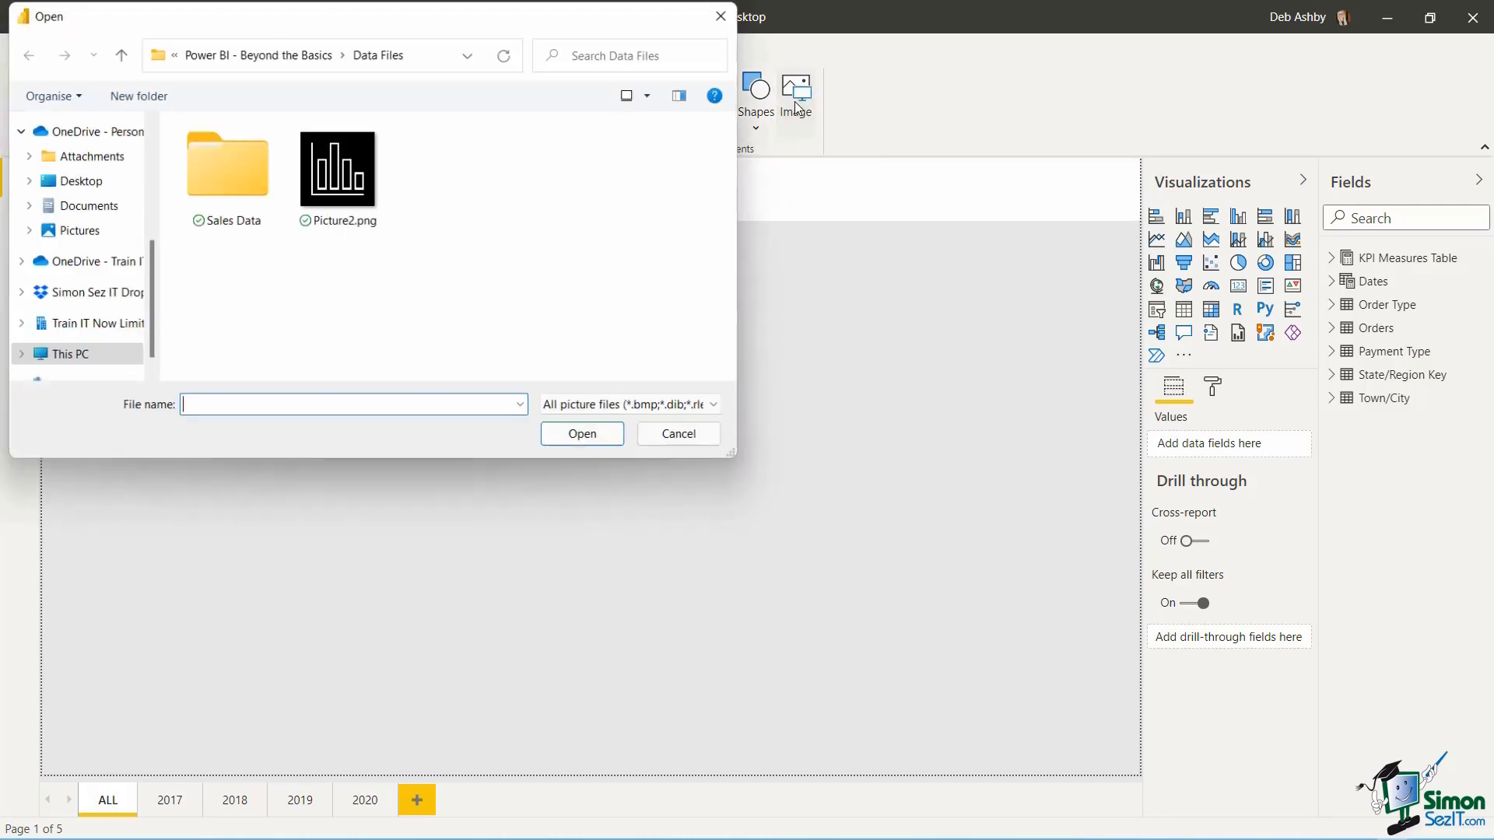
pyautogui.click(342, 189)
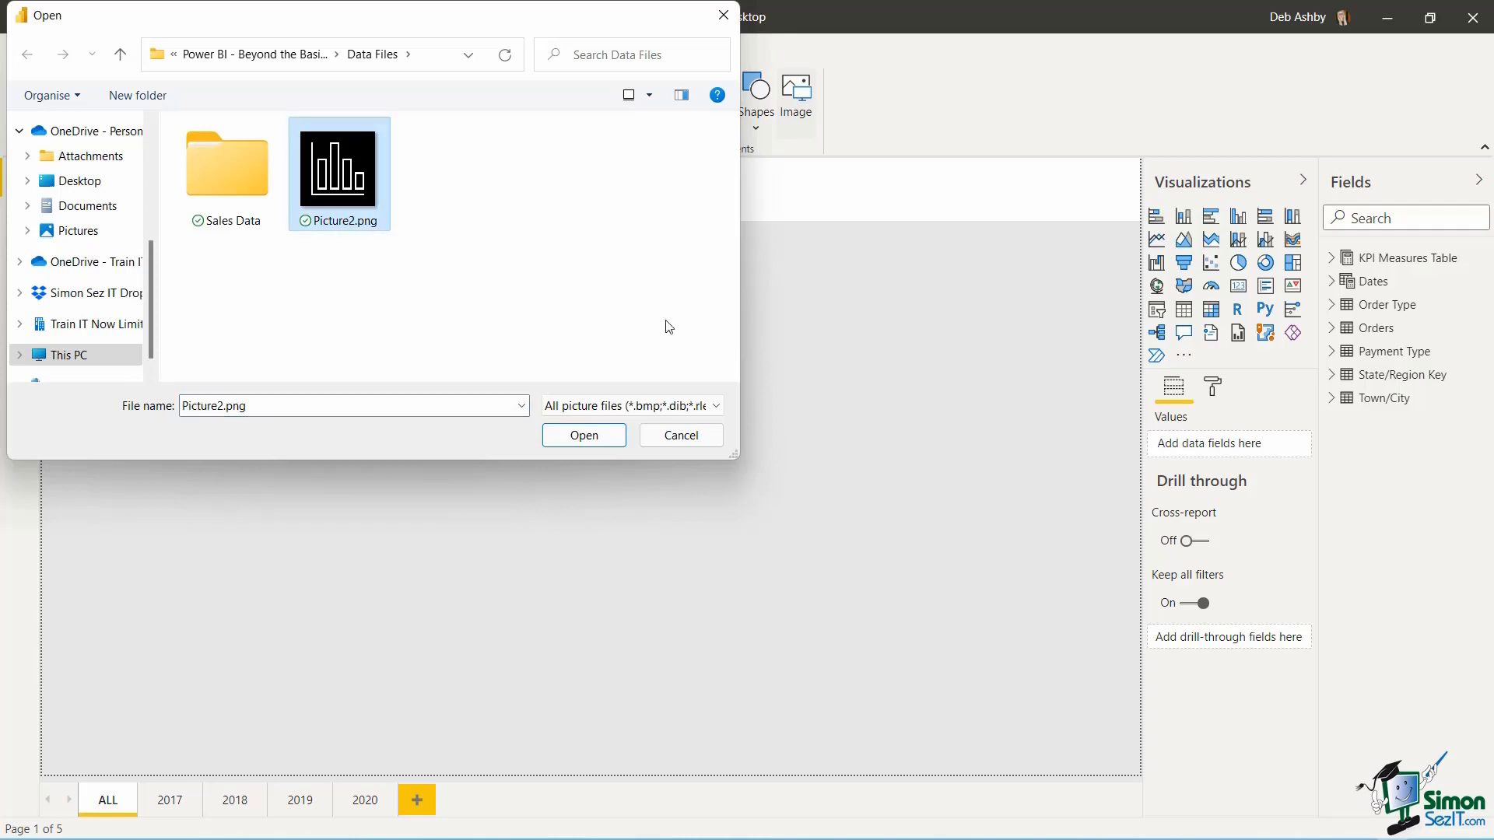
pyautogui.click(576, 438)
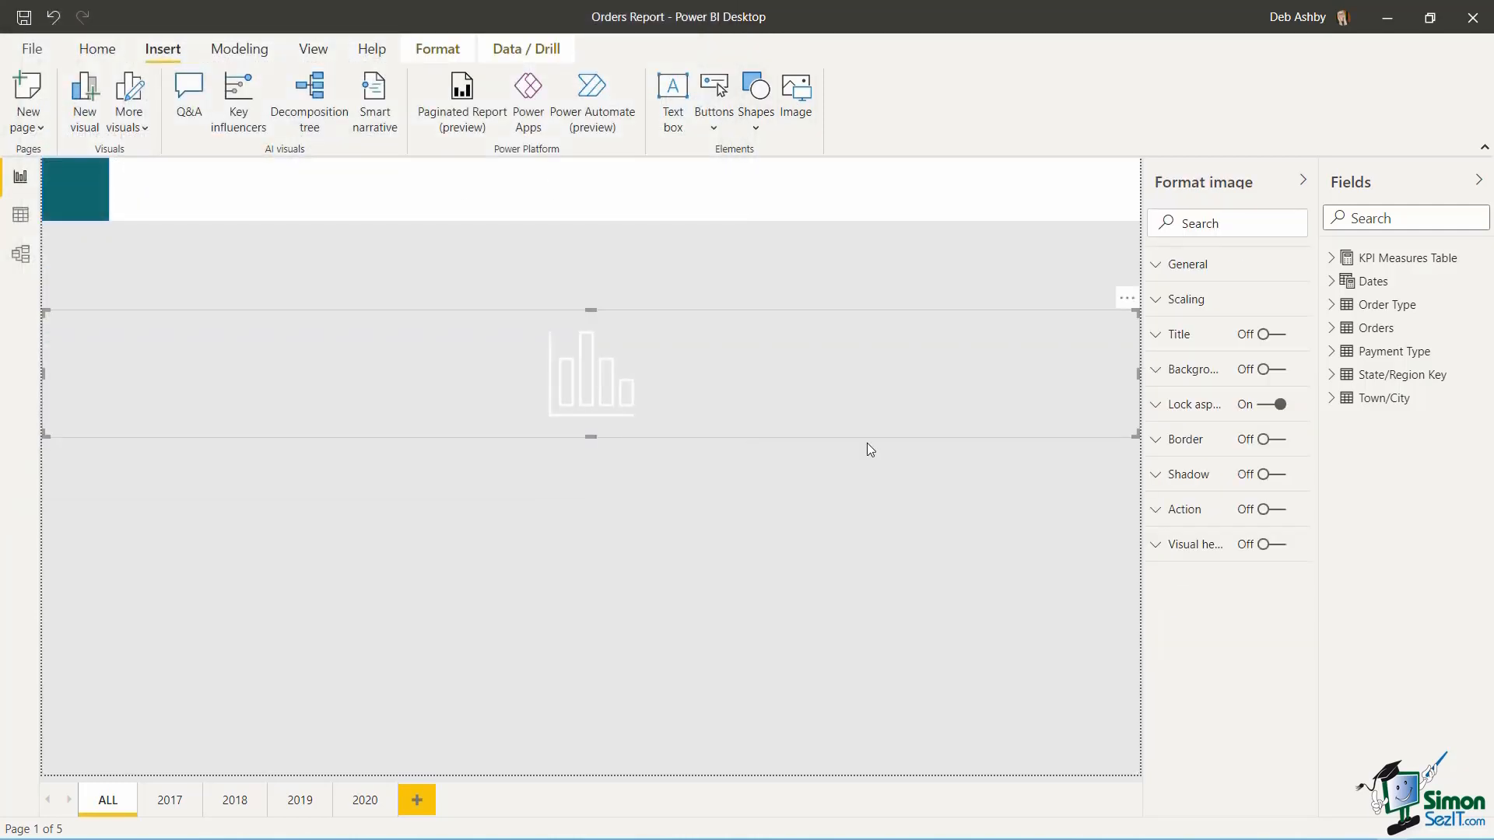
# - Shrink the bar chart image to the size of the teal square and place it on top of that square
pyautogui.click(1141, 376)
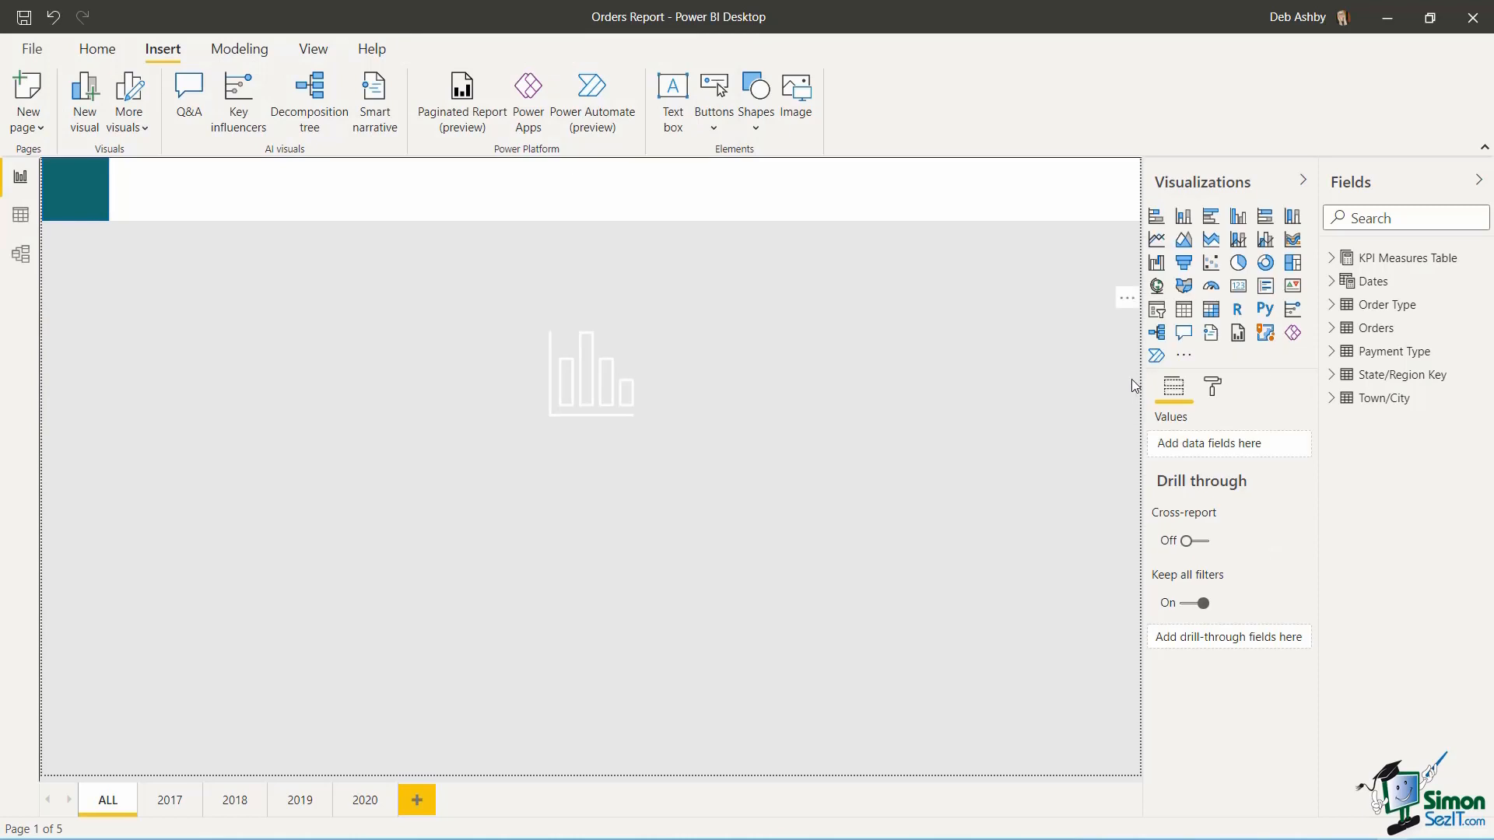
pyautogui.click(926, 415)
pyautogui.moveTo(1125, 378); pyautogui.dragTo(172, 378)
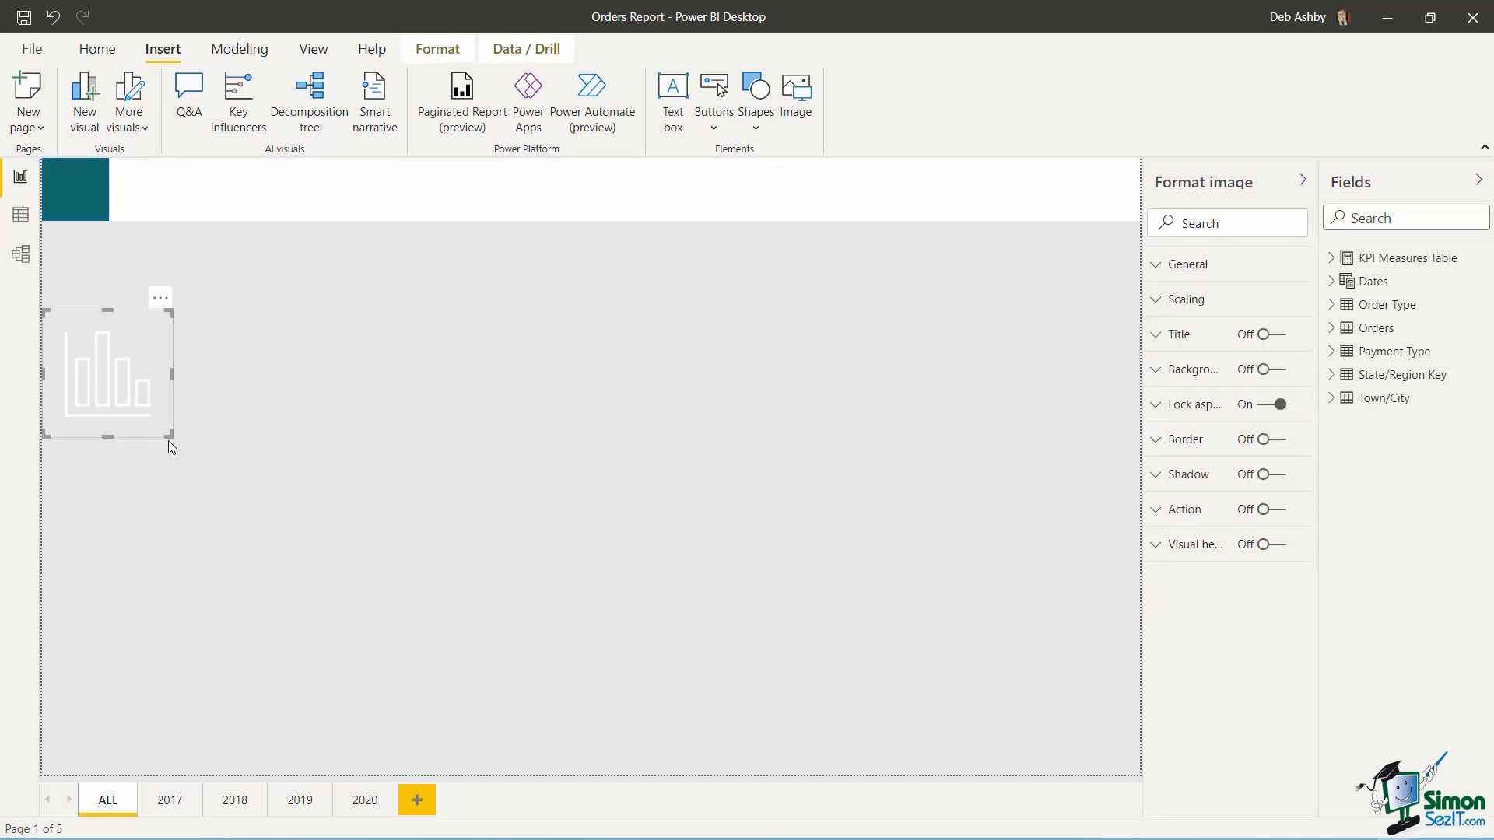
pyautogui.moveTo(172, 435); pyautogui.dragTo(115, 382)
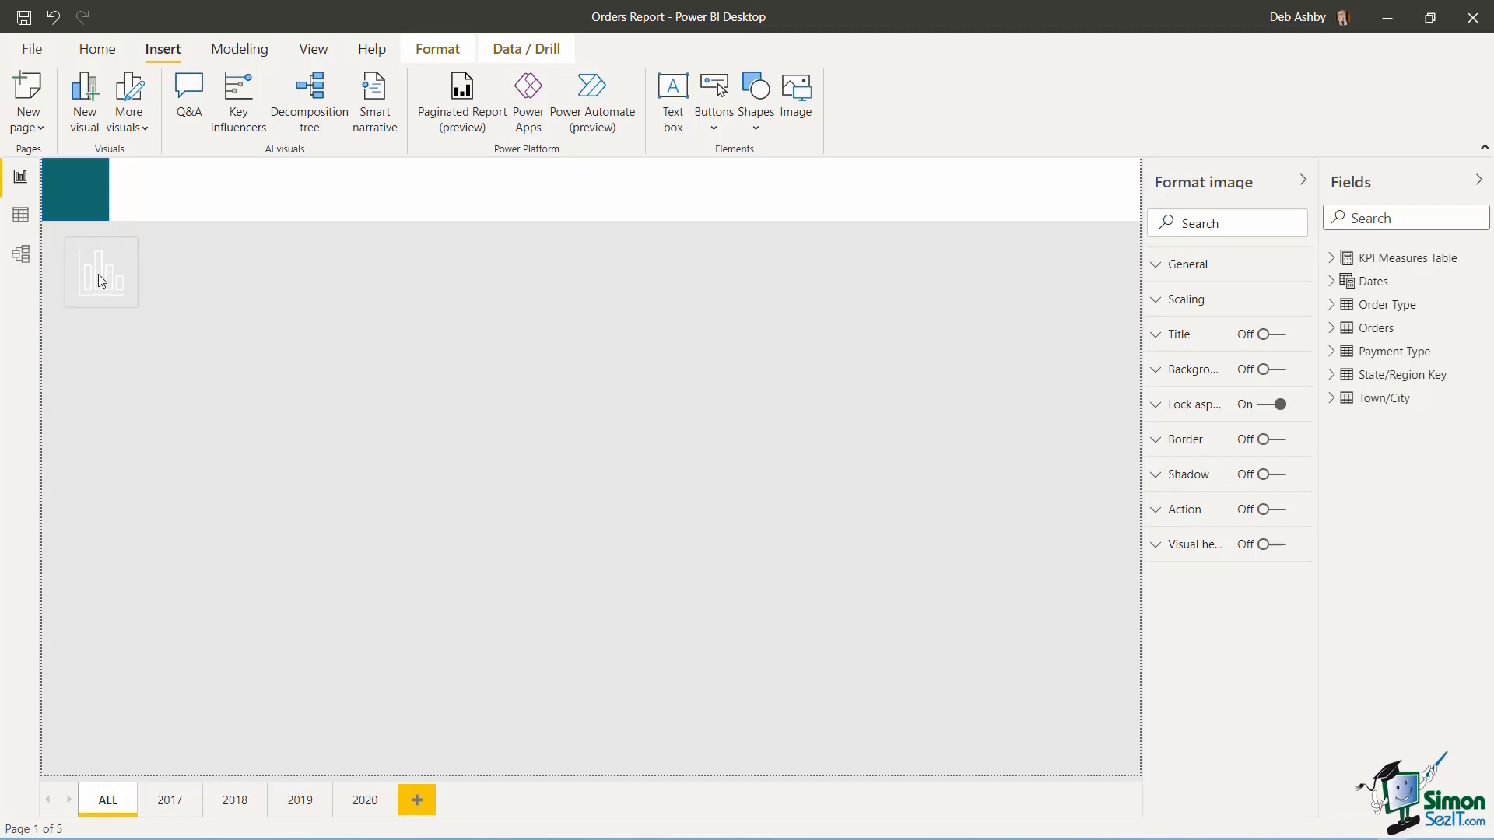
pyautogui.moveTo(98, 274); pyautogui.dragTo(72, 198)
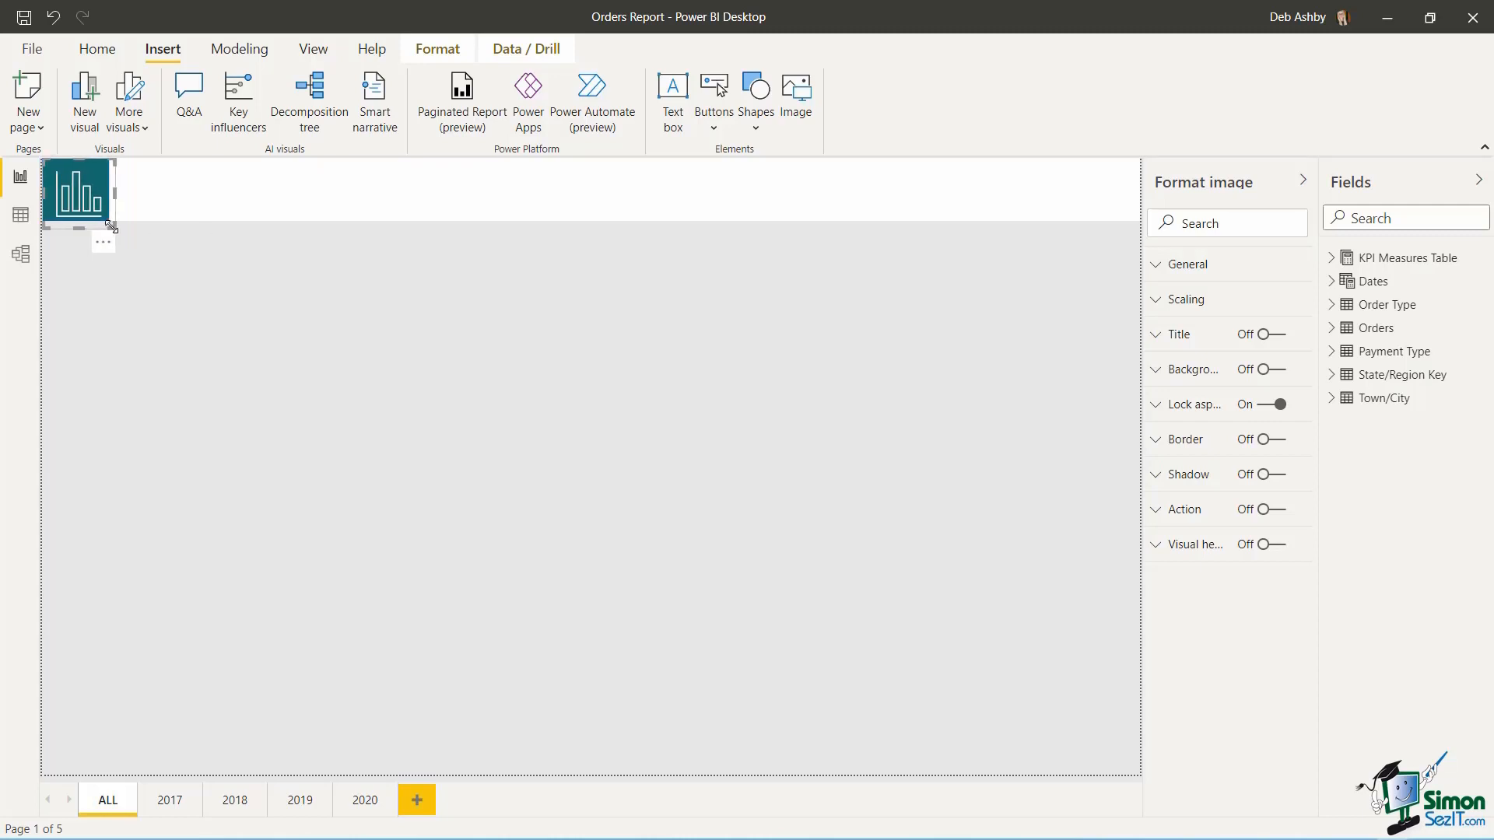
pyautogui.moveTo(111, 226); pyautogui.dragTo(104, 223)
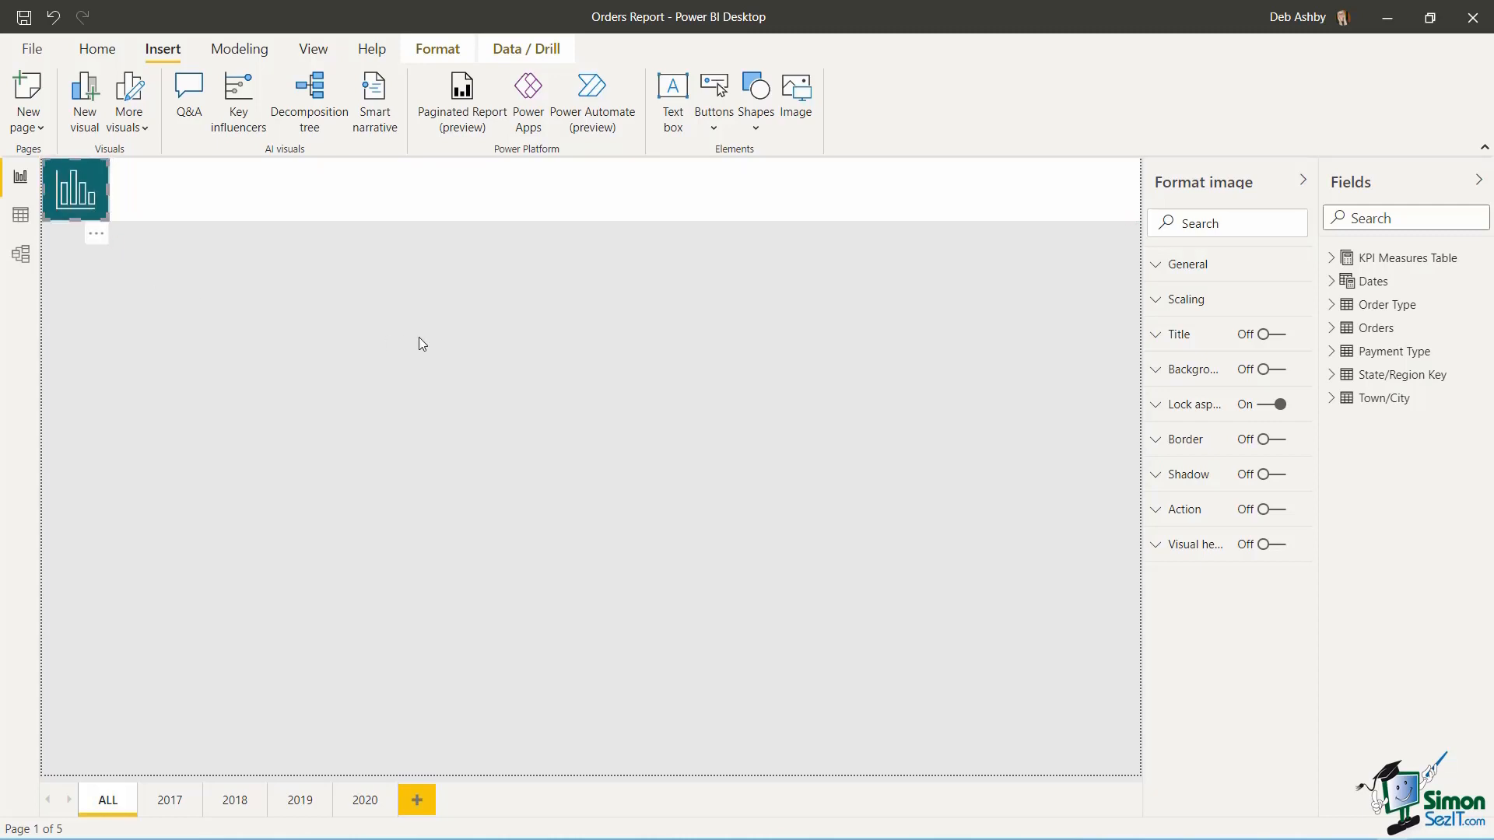
pyautogui.click(441, 320)
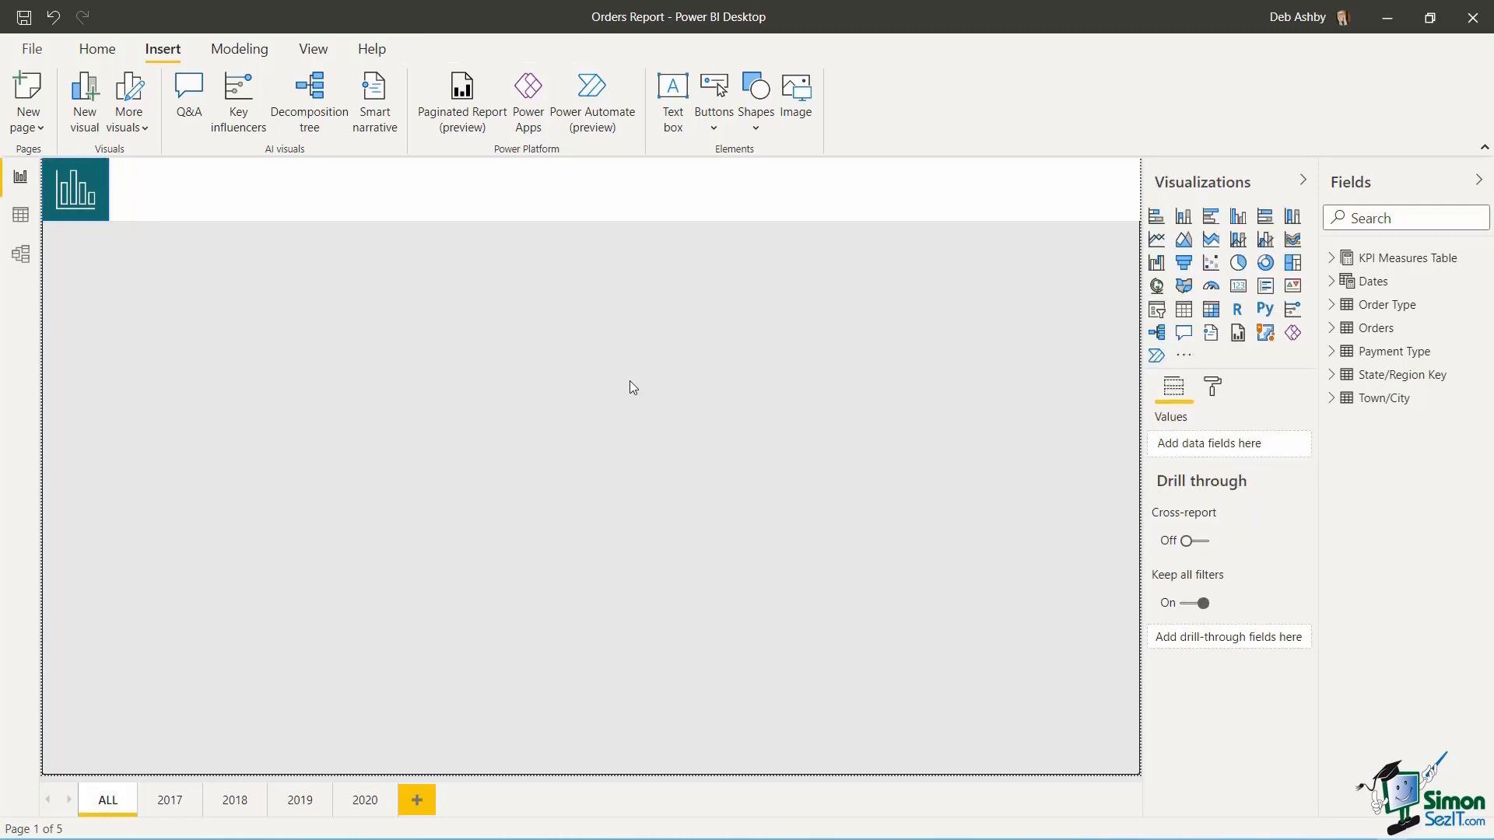
# - Insert a text box reading OVERVIEW and format the text as size 16, bold, in the recent steel blue color
pyautogui.click(674, 104)
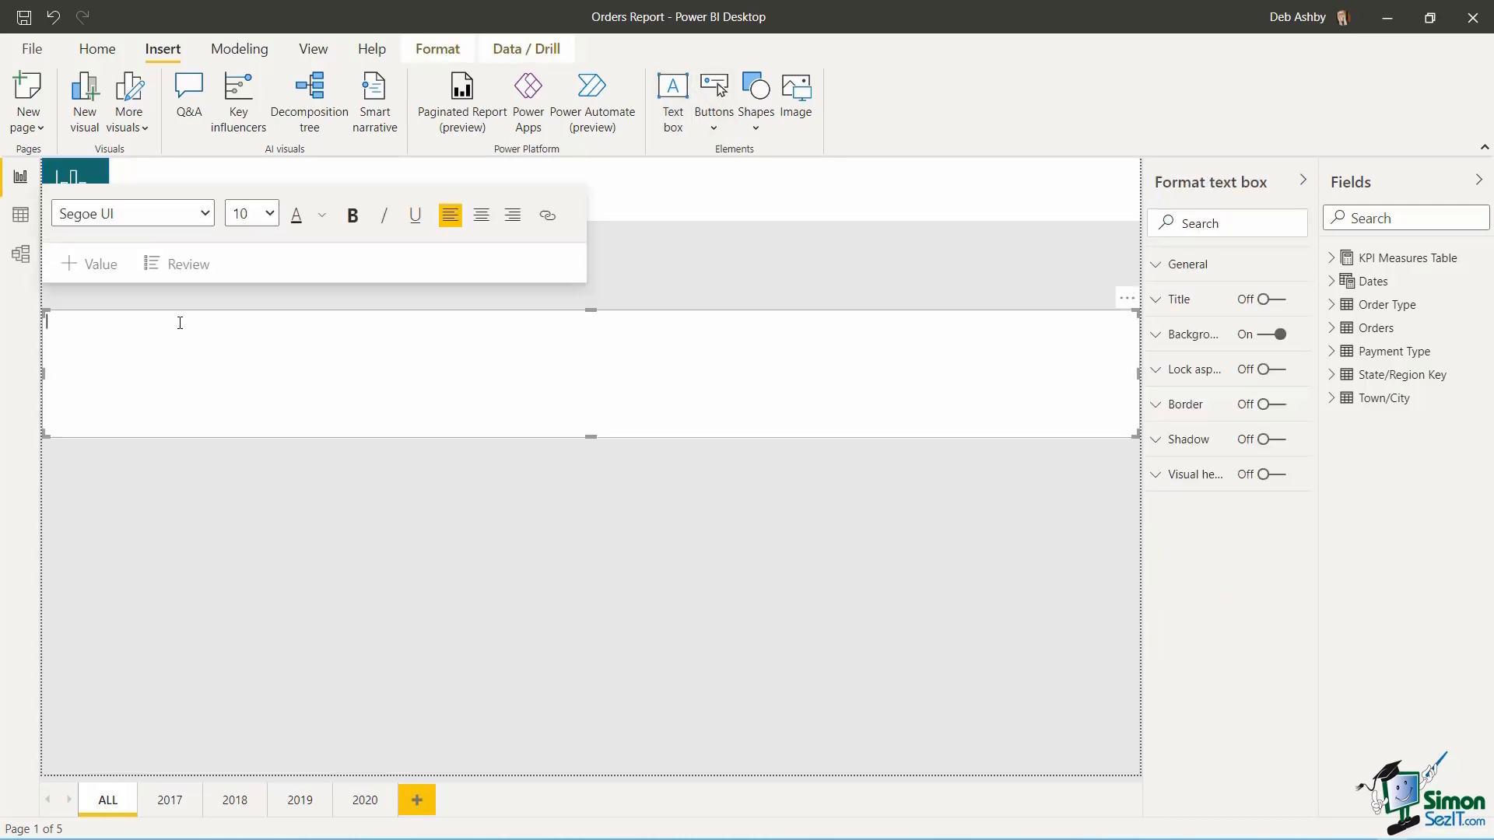
pyautogui.write('OVERVIEW')
pyautogui.moveTo(104, 321); pyautogui.dragTo(38, 330)
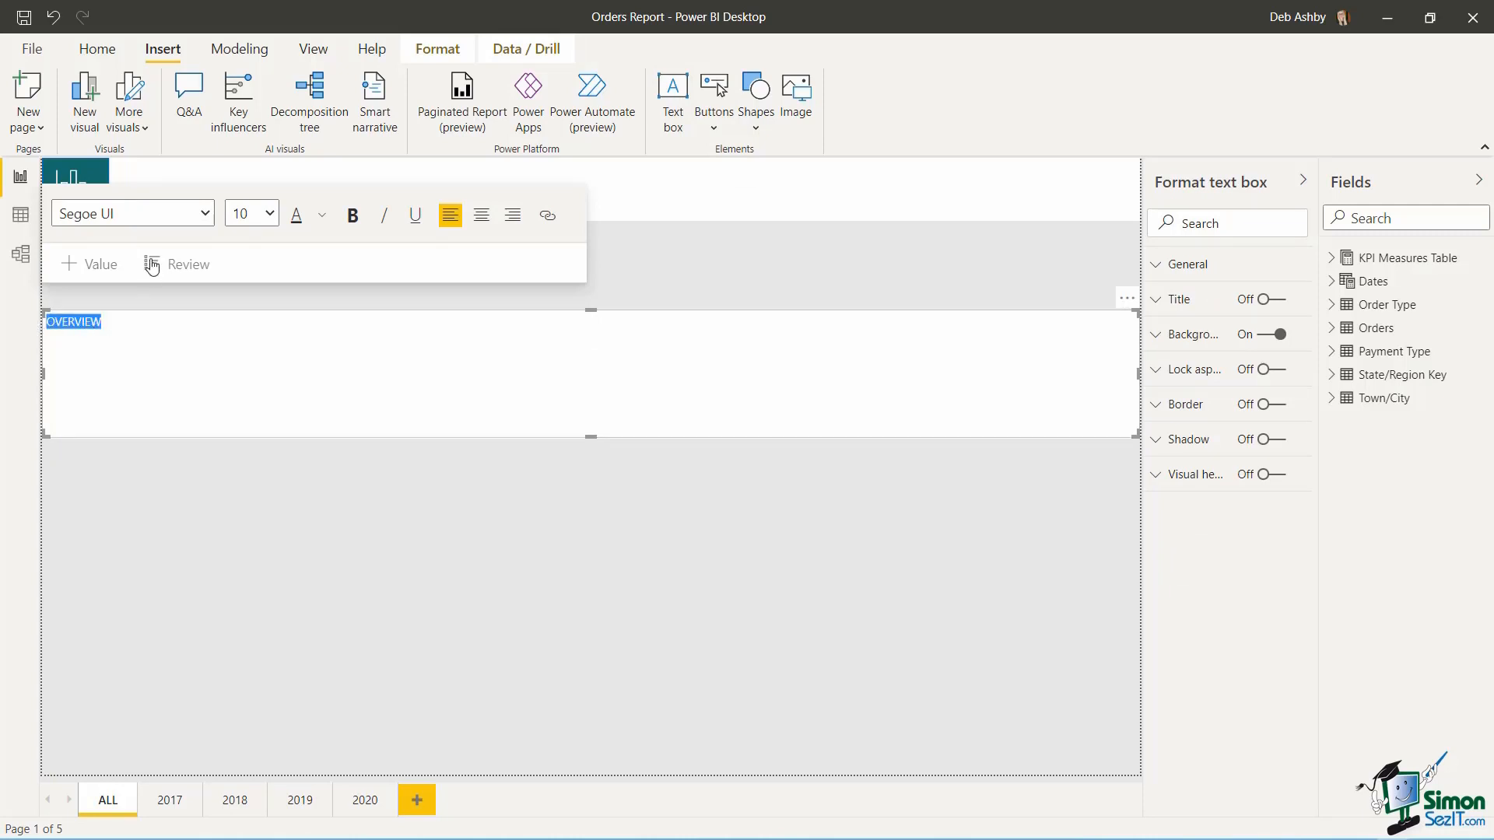
pyautogui.click(269, 214)
pyautogui.click(259, 463)
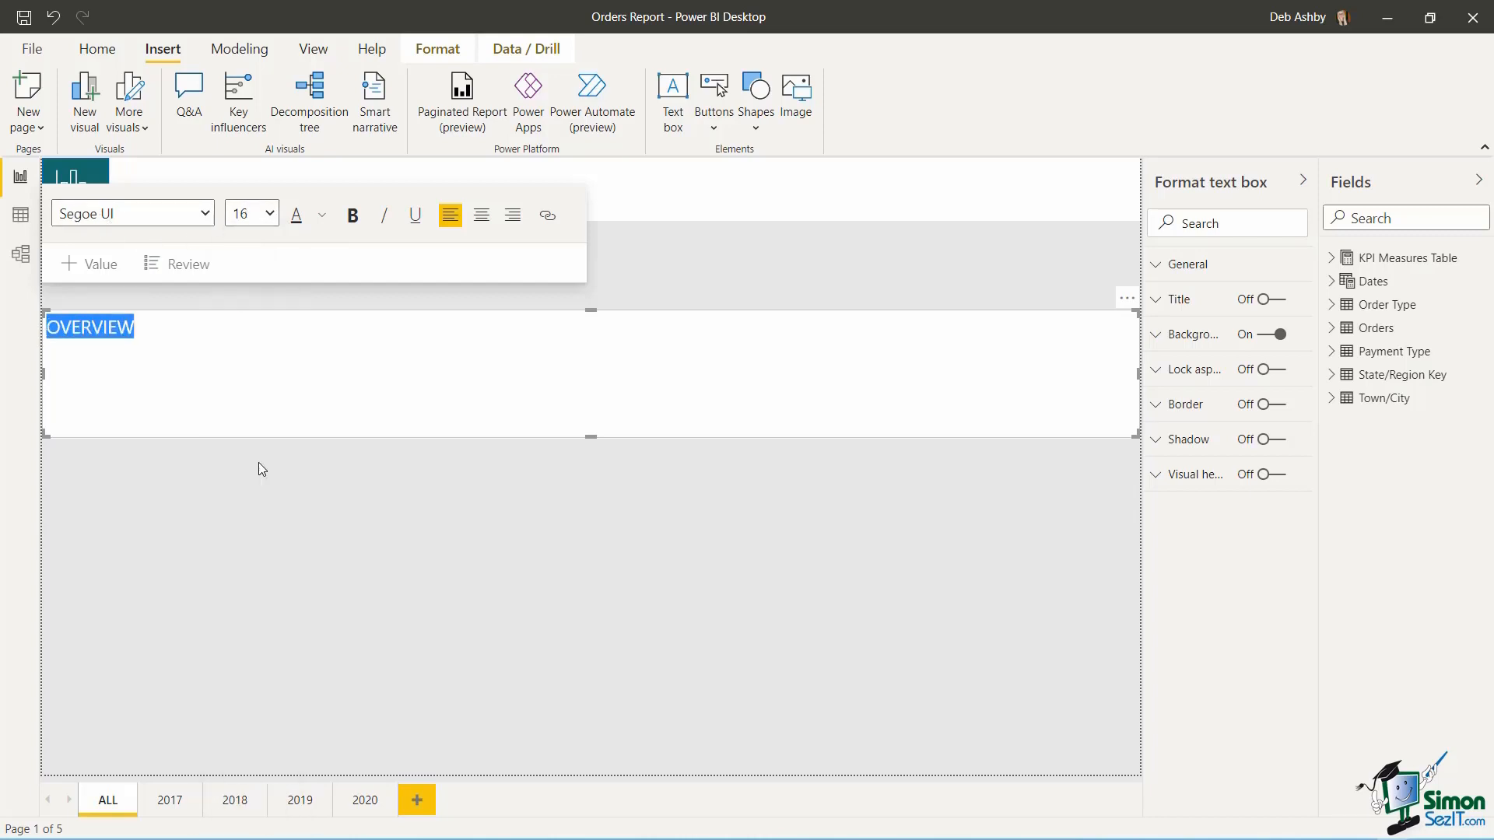
pyautogui.click(353, 223)
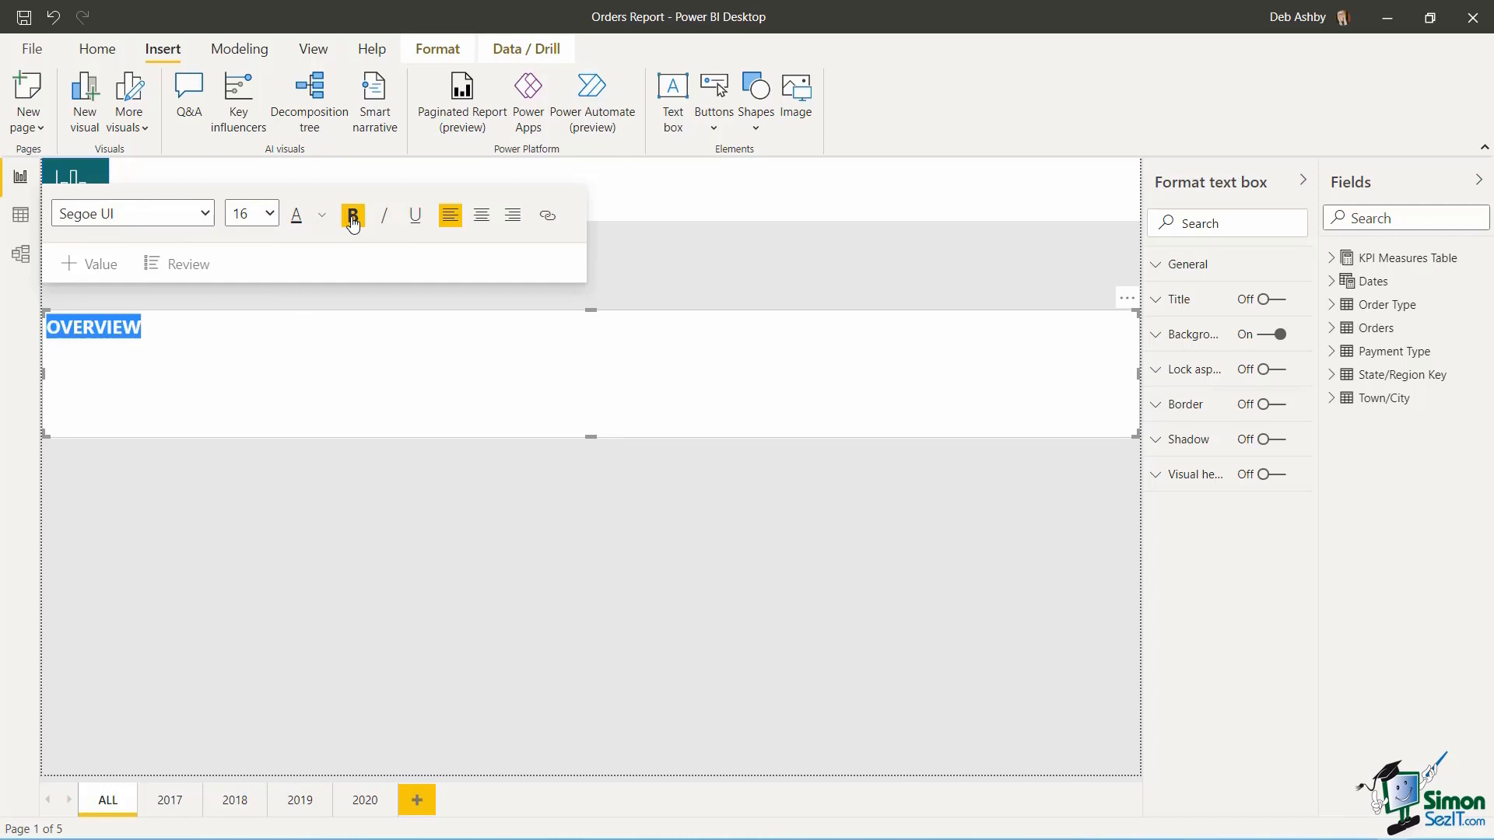
pyautogui.click(322, 217)
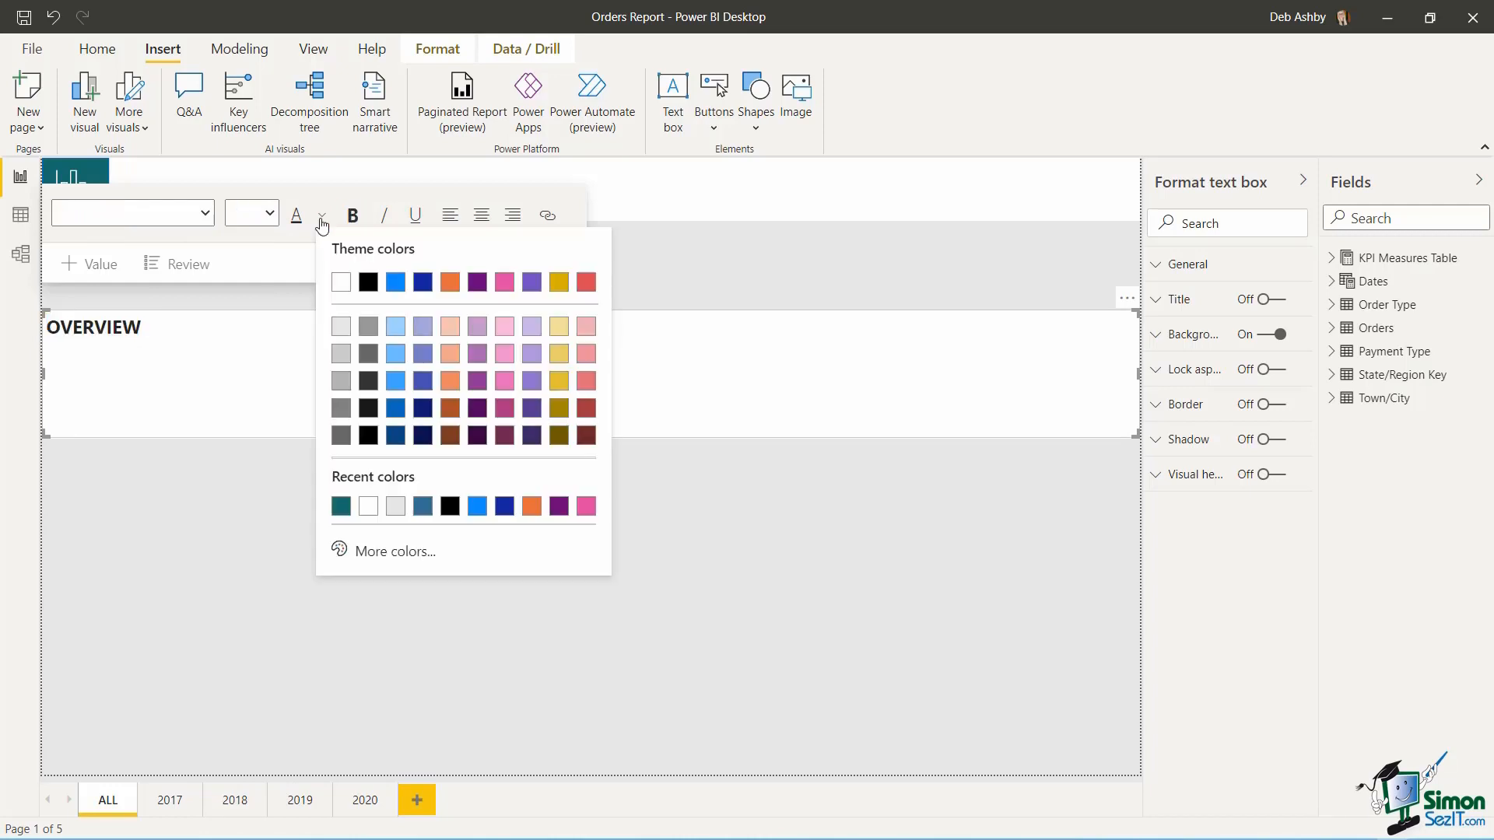
pyautogui.click(422, 514)
pyautogui.click(262, 486)
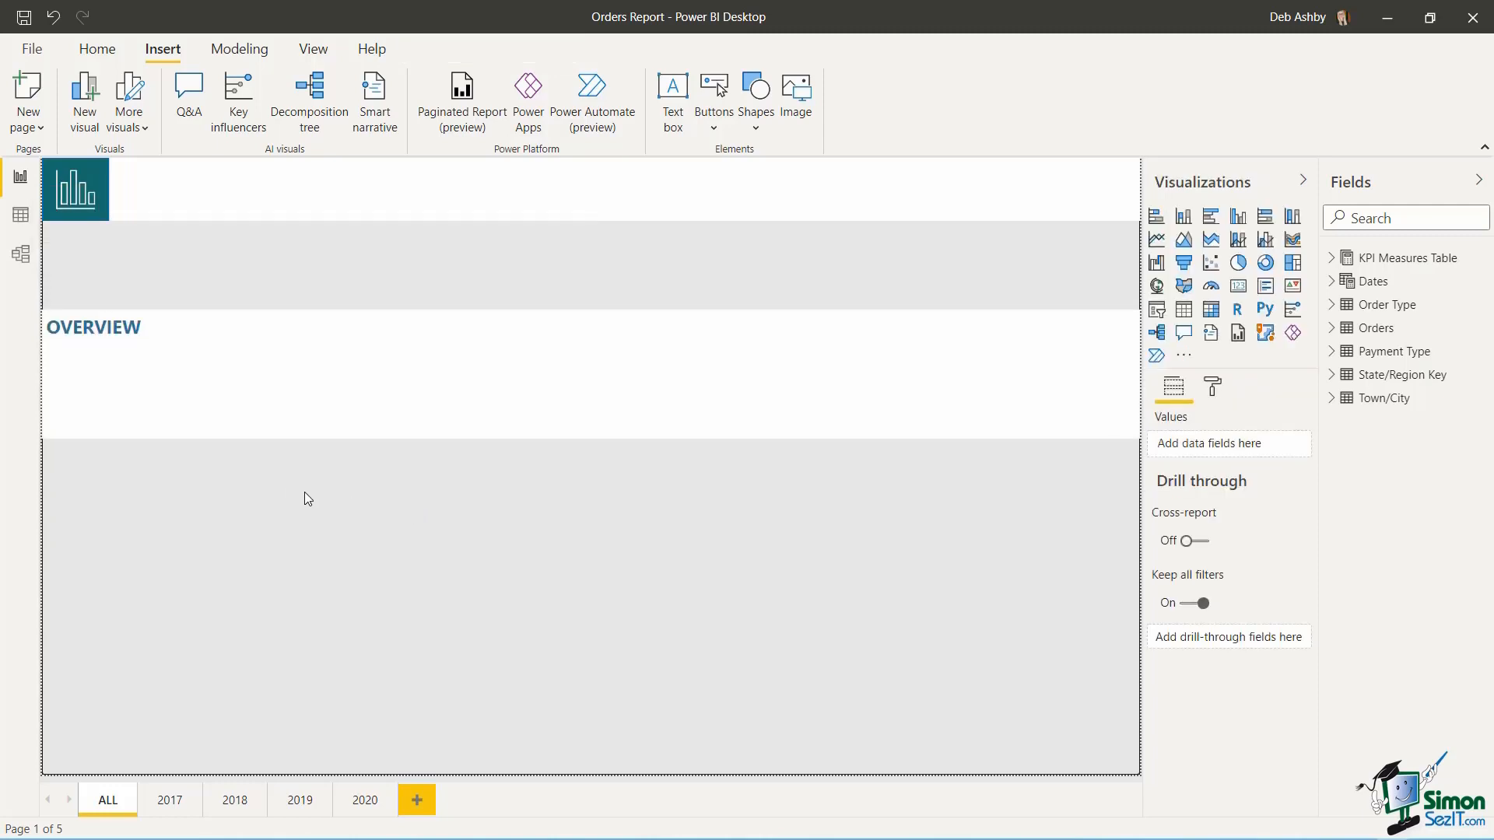
# - Reduce the OVERVIEW text box's height and width so it fits closely around its text
pyautogui.click(327, 417)
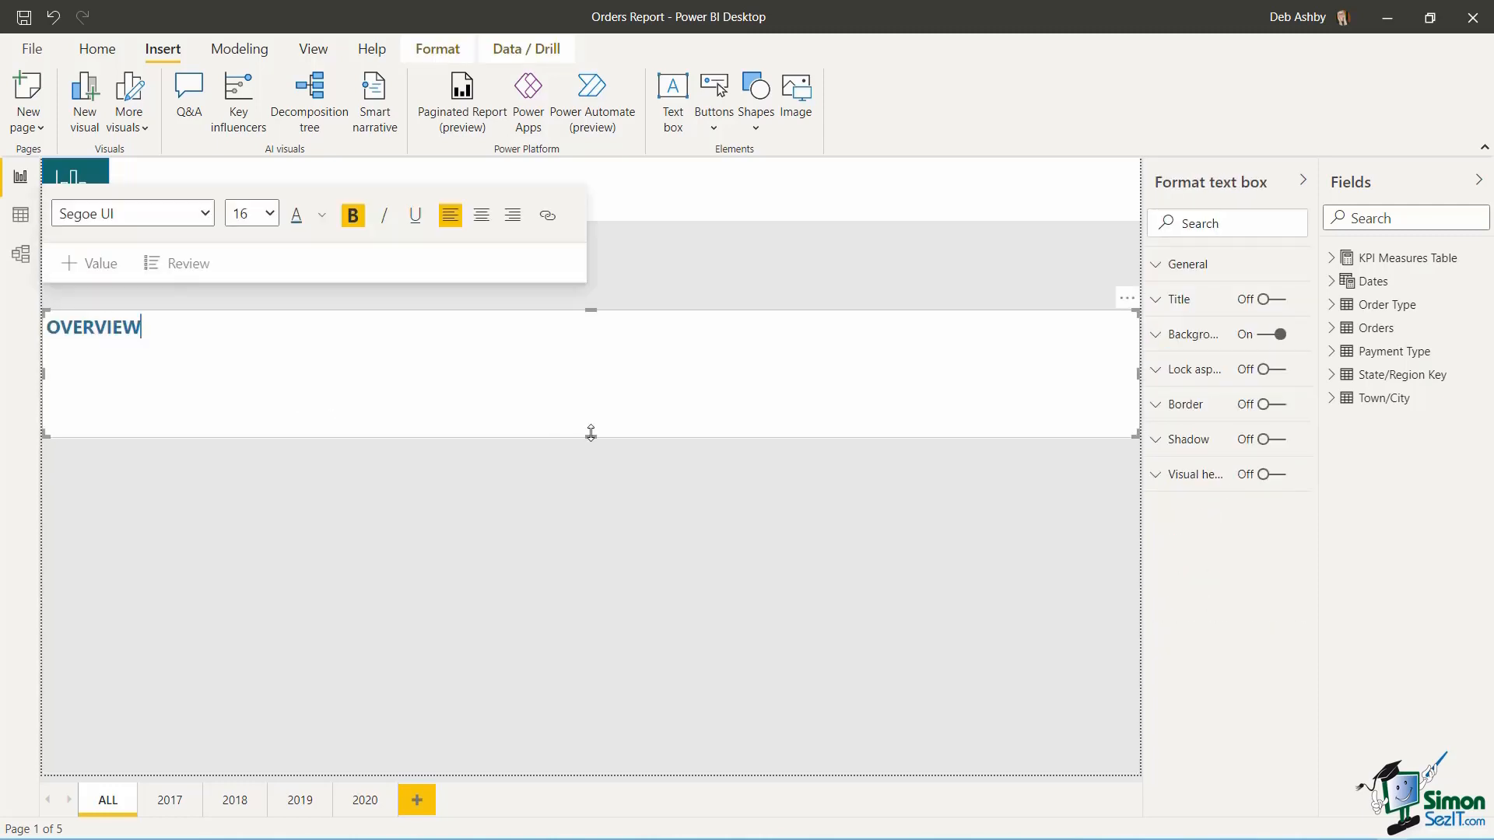
pyautogui.moveTo(590, 433); pyautogui.dragTo(578, 339)
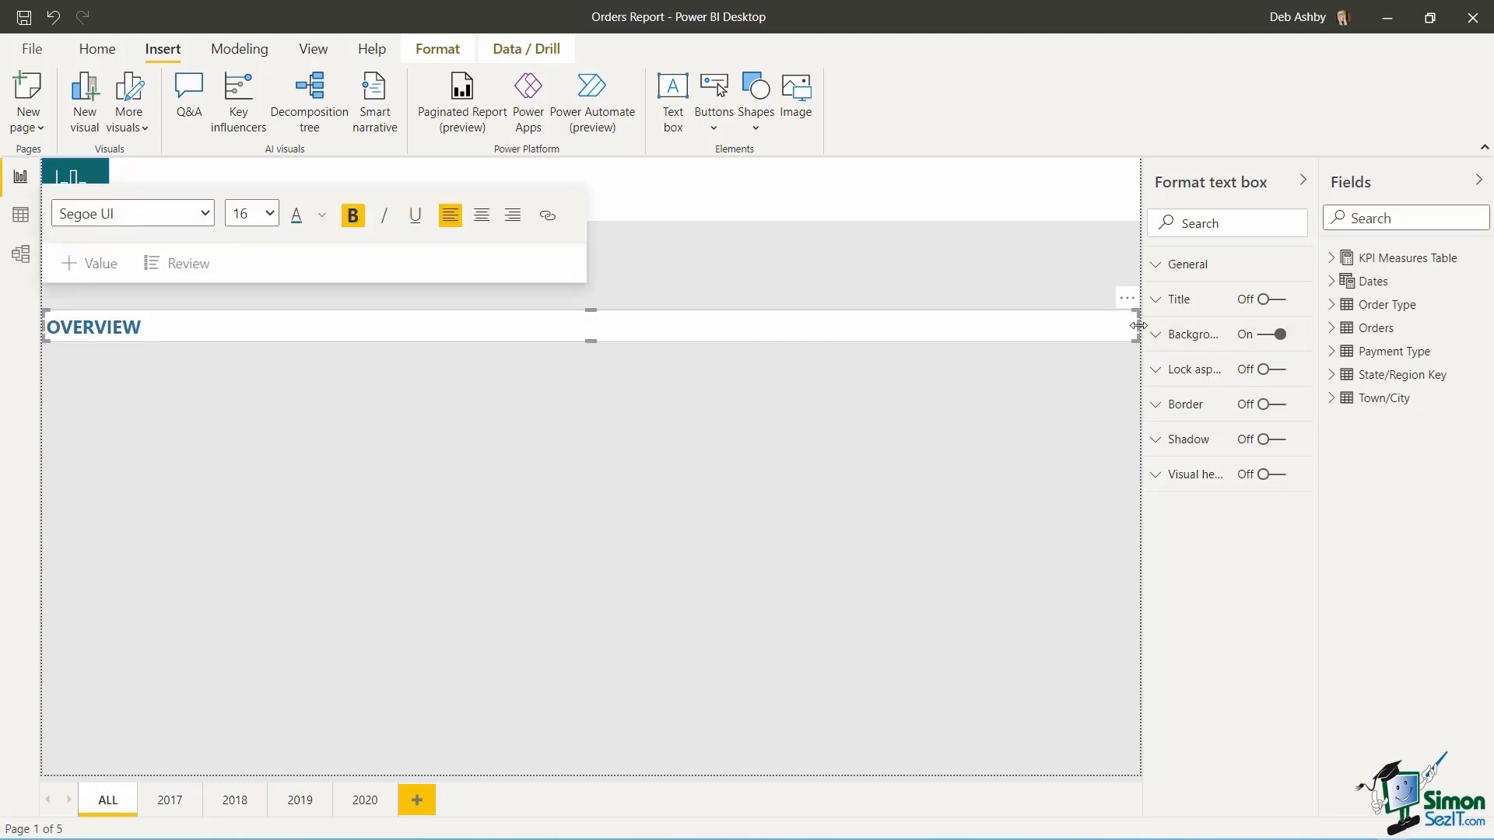
pyautogui.moveTo(1137, 325); pyautogui.dragTo(156, 329)
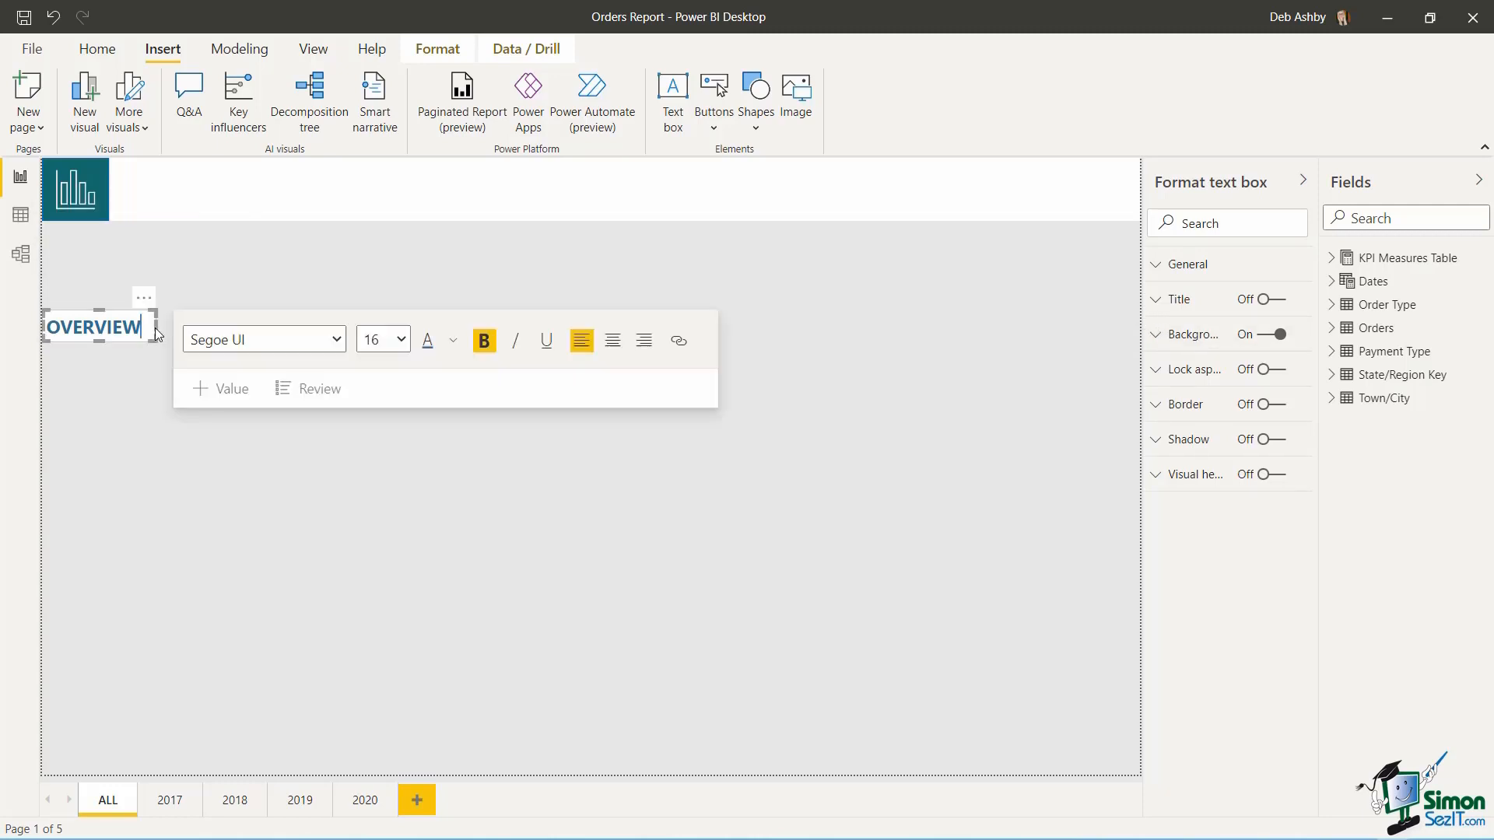
# - Turn off the OVERVIEW text box's background and move it into the white banner, directly beside the teal icon
pyautogui.click(117, 311)
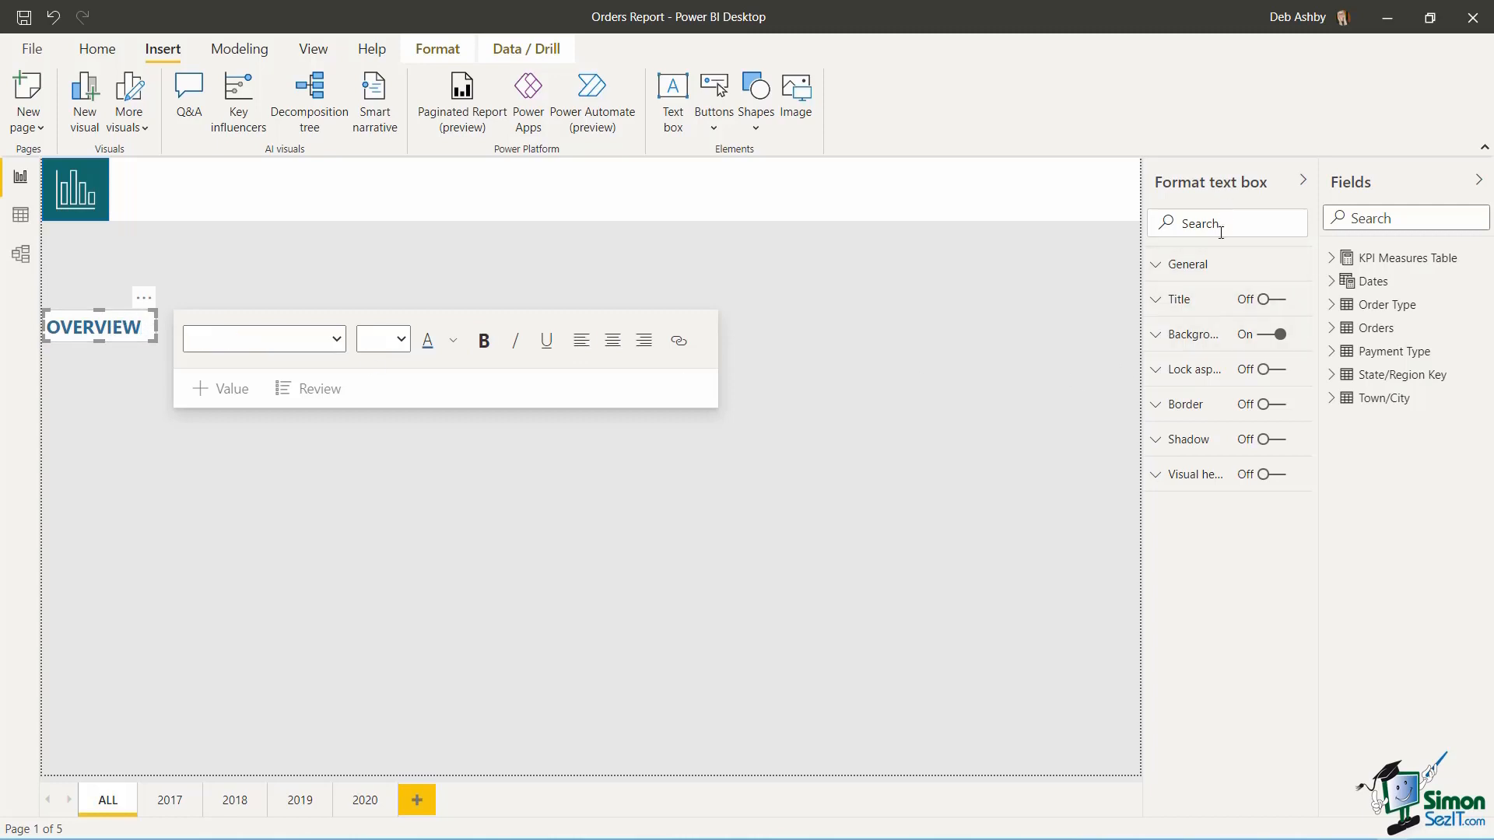
pyautogui.click(1280, 335)
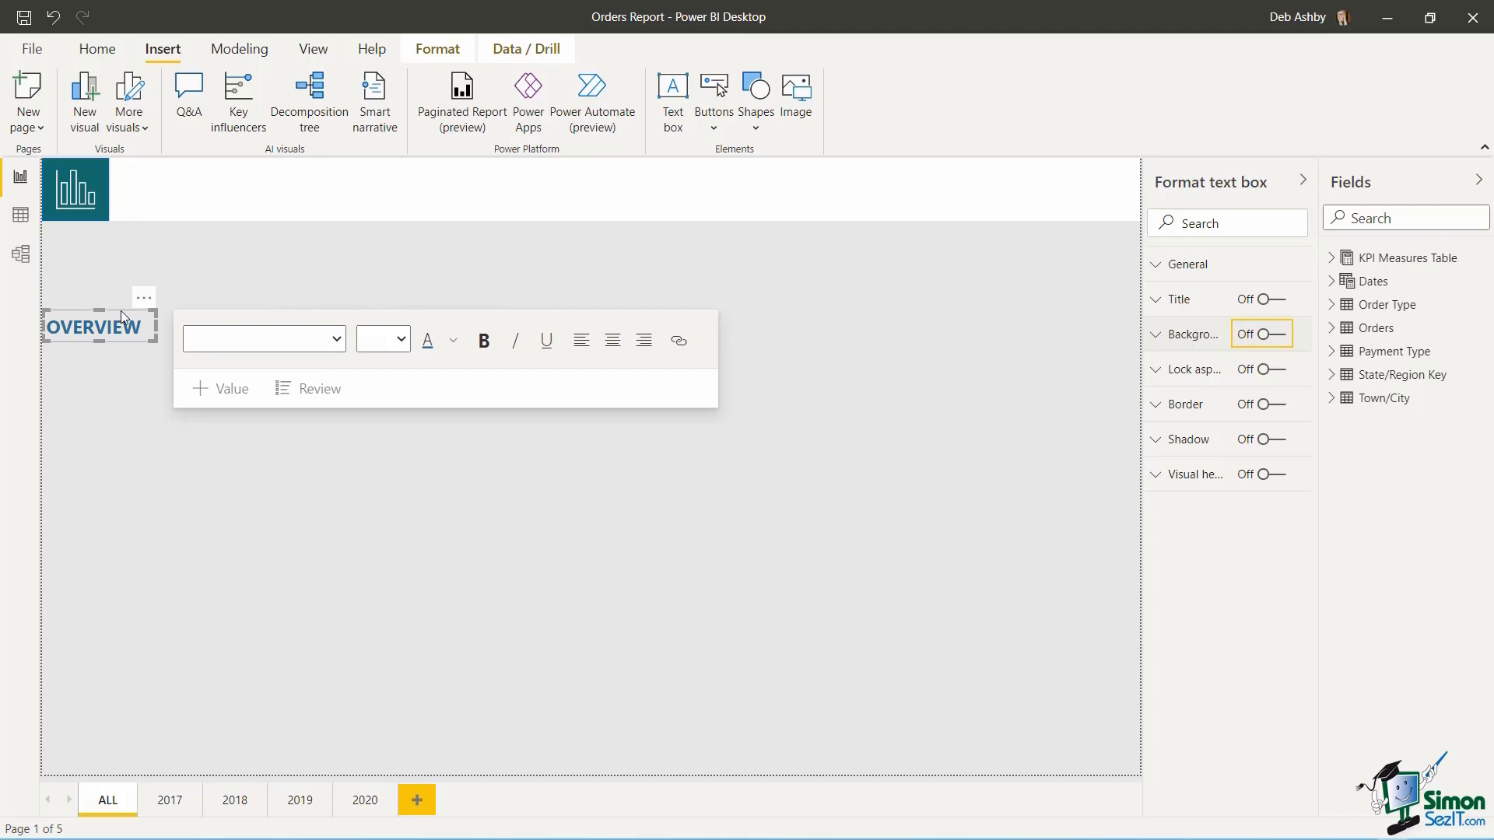
pyautogui.moveTo(120, 310); pyautogui.dragTo(190, 168)
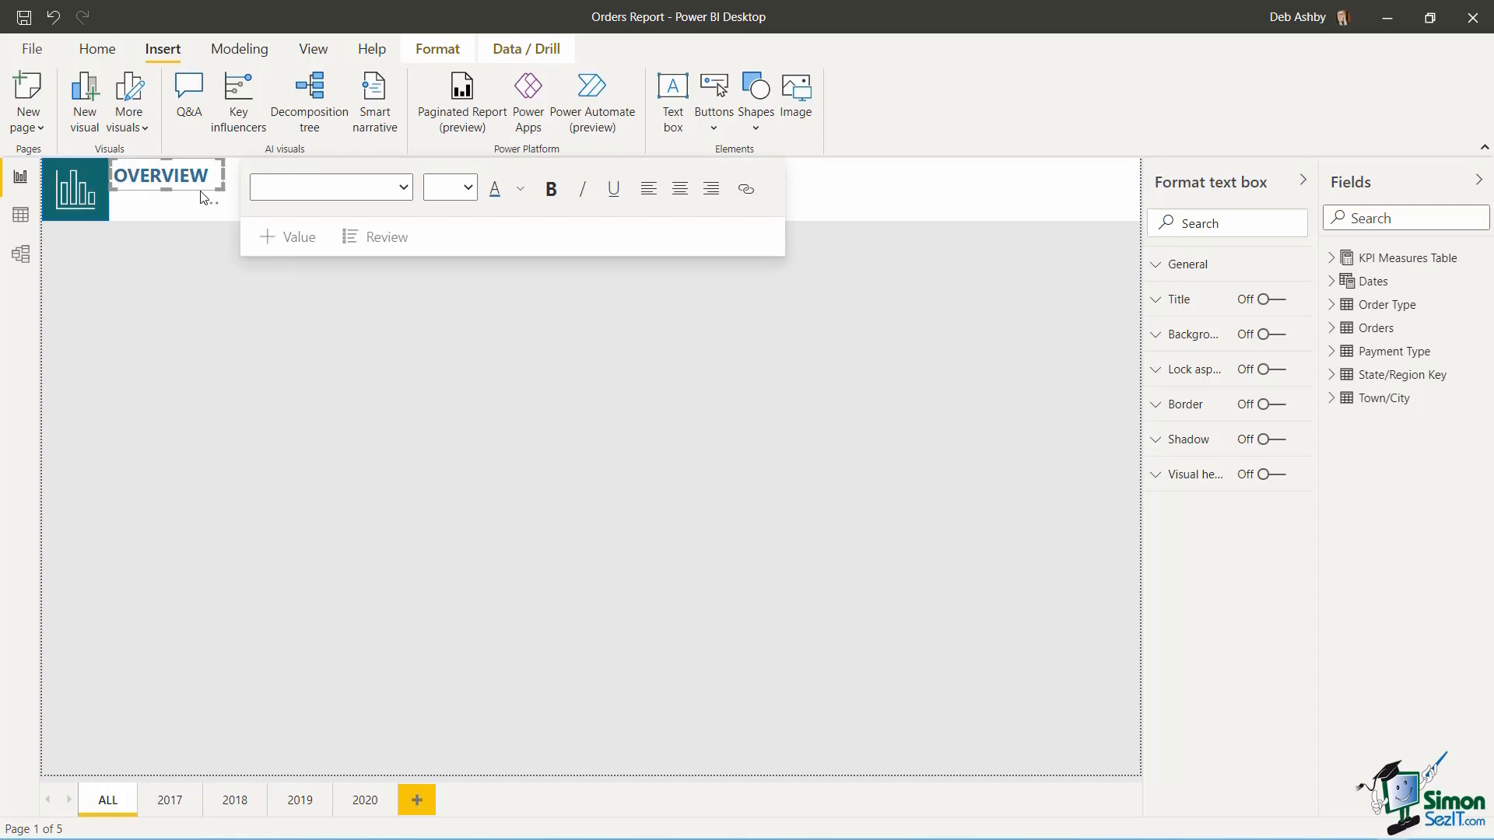
# - Duplicate the OVERVIEW text box, place the copy directly beneath the original, and widen it for a longer subtitle
pyautogui.hotkey('ctrl', 'v')
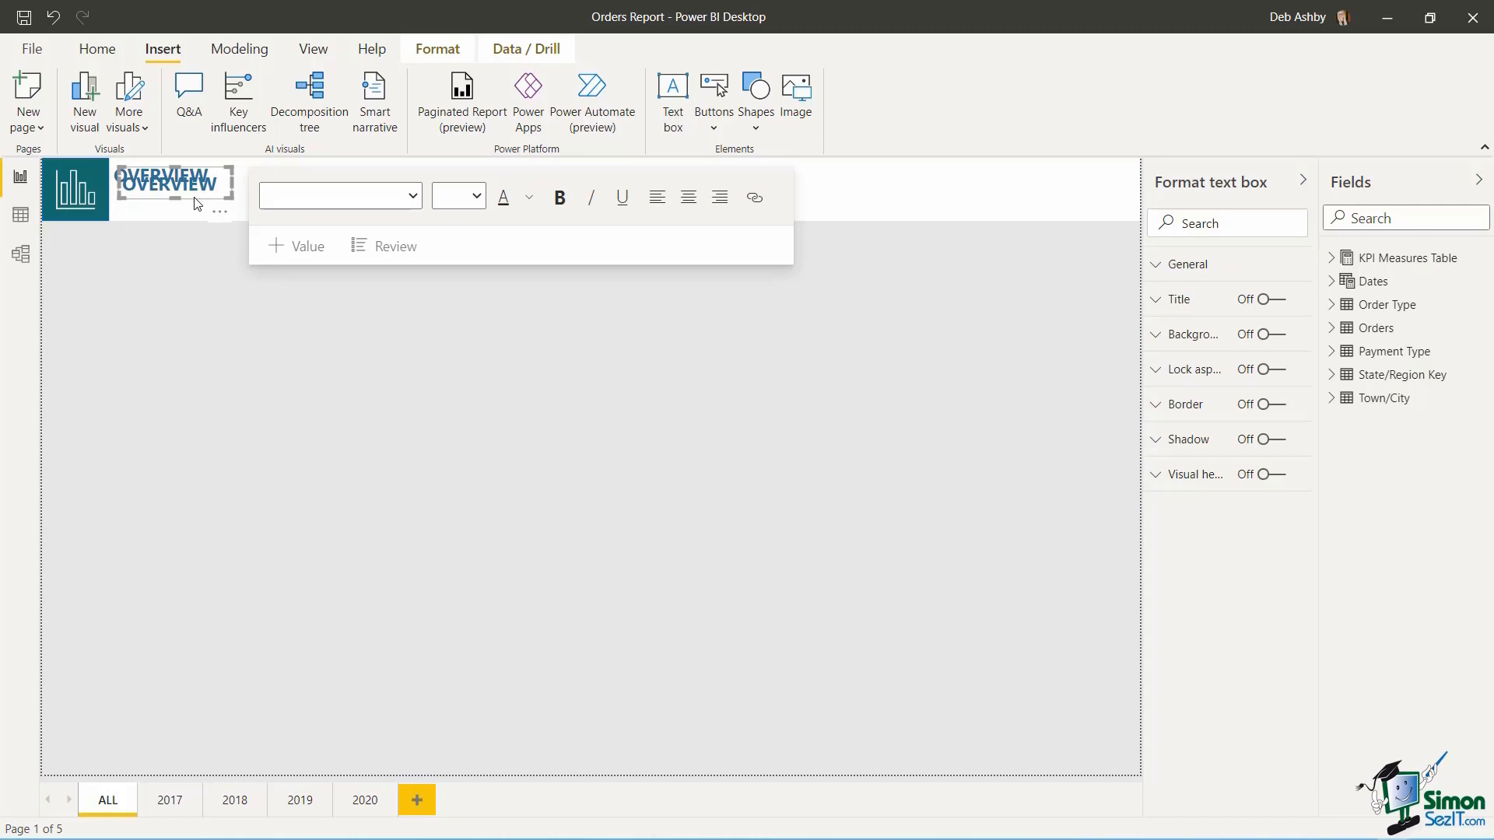
pyautogui.moveTo(194, 197); pyautogui.dragTo(120, 207)
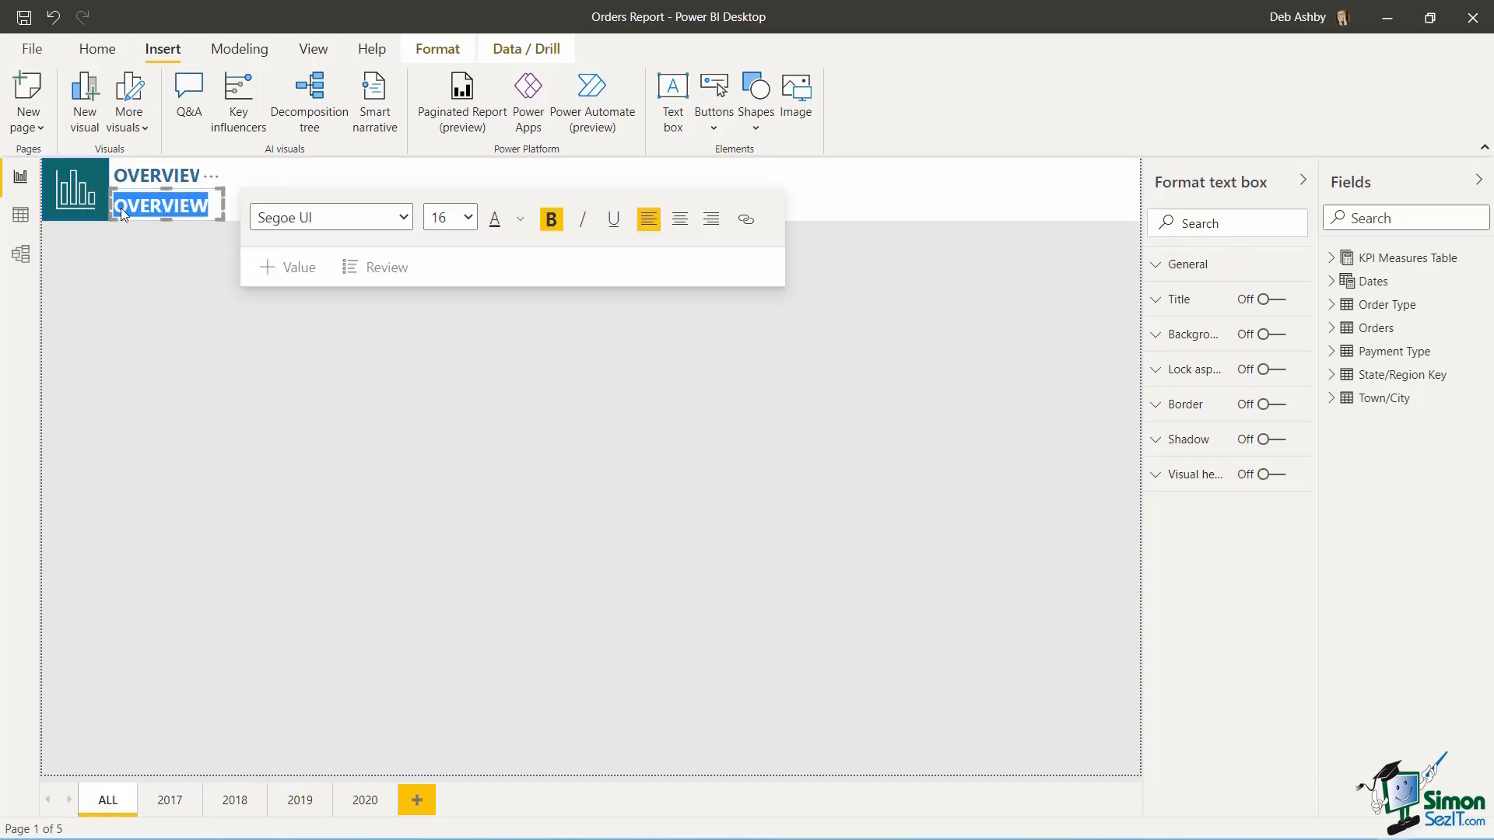
pyautogui.moveTo(303, 210); pyautogui.dragTo(380, 205)
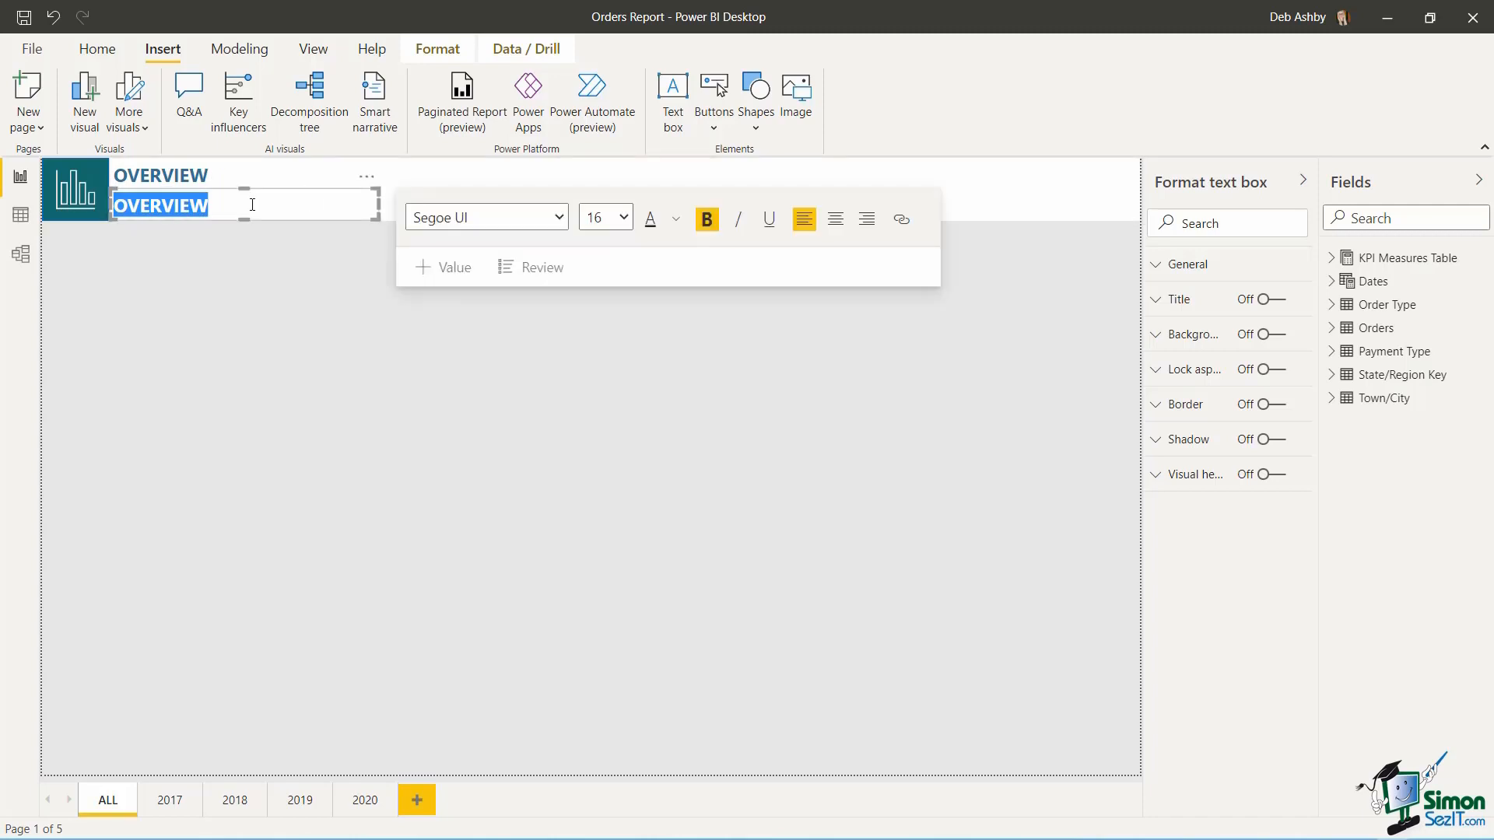
# - Replace the copied text with Sales Analysis Report and format it as size 14 without bold
pyautogui.write('Sales An')
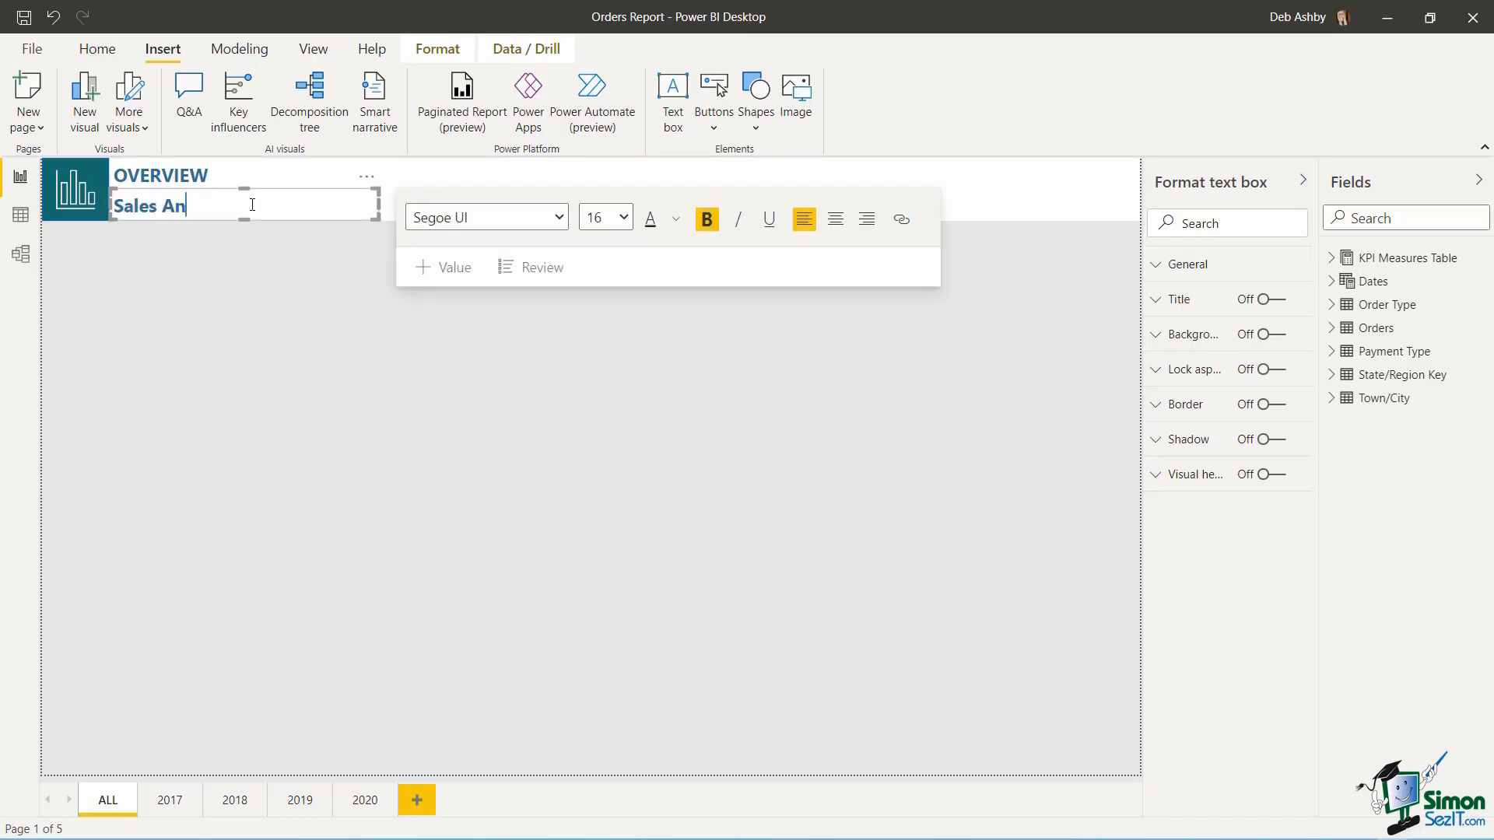
pyautogui.write('alysis Report')
pyautogui.moveTo(308, 206); pyautogui.dragTo(111, 199)
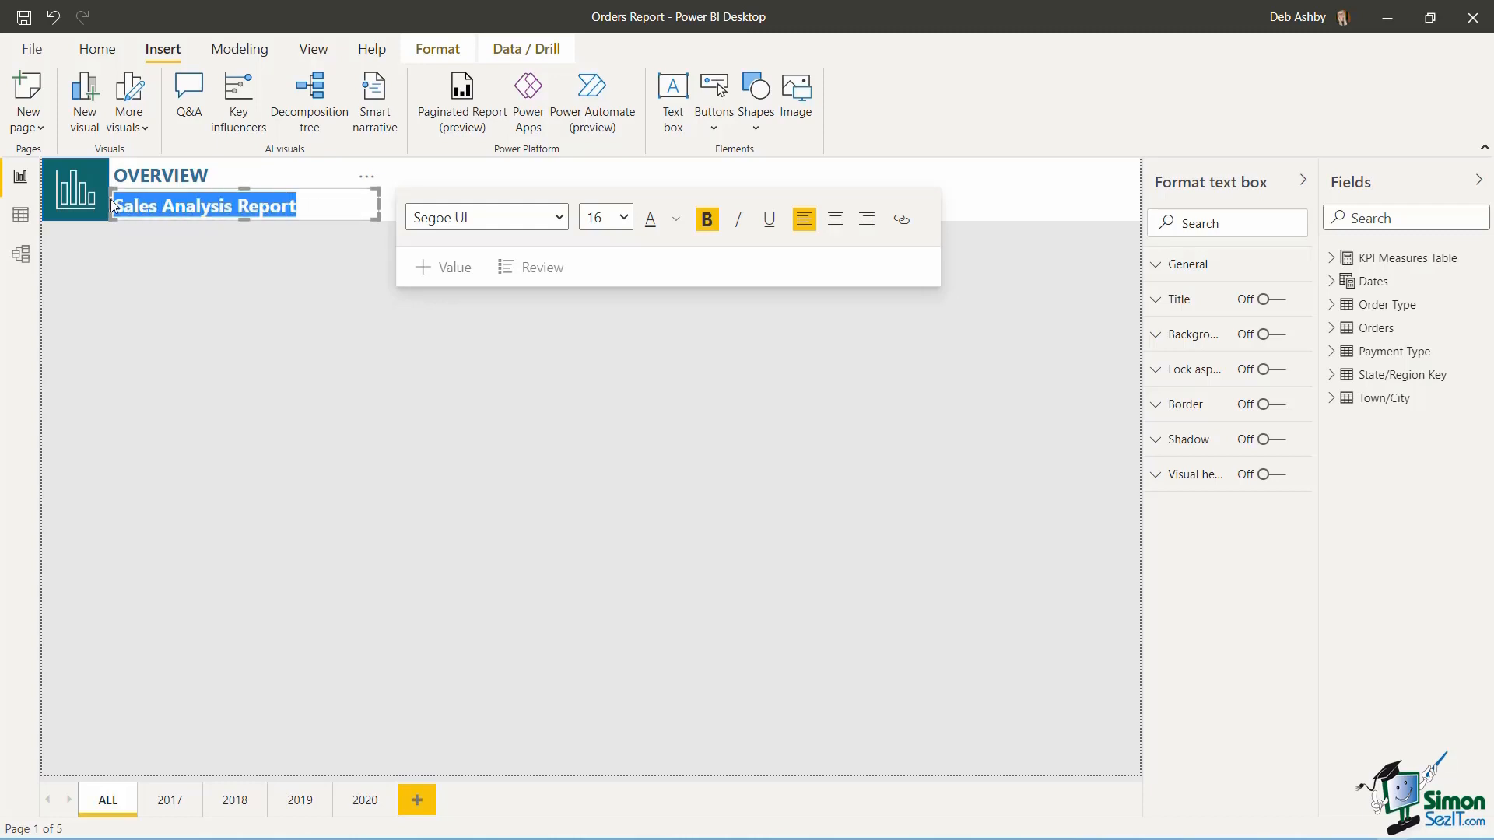
pyautogui.click(616, 218)
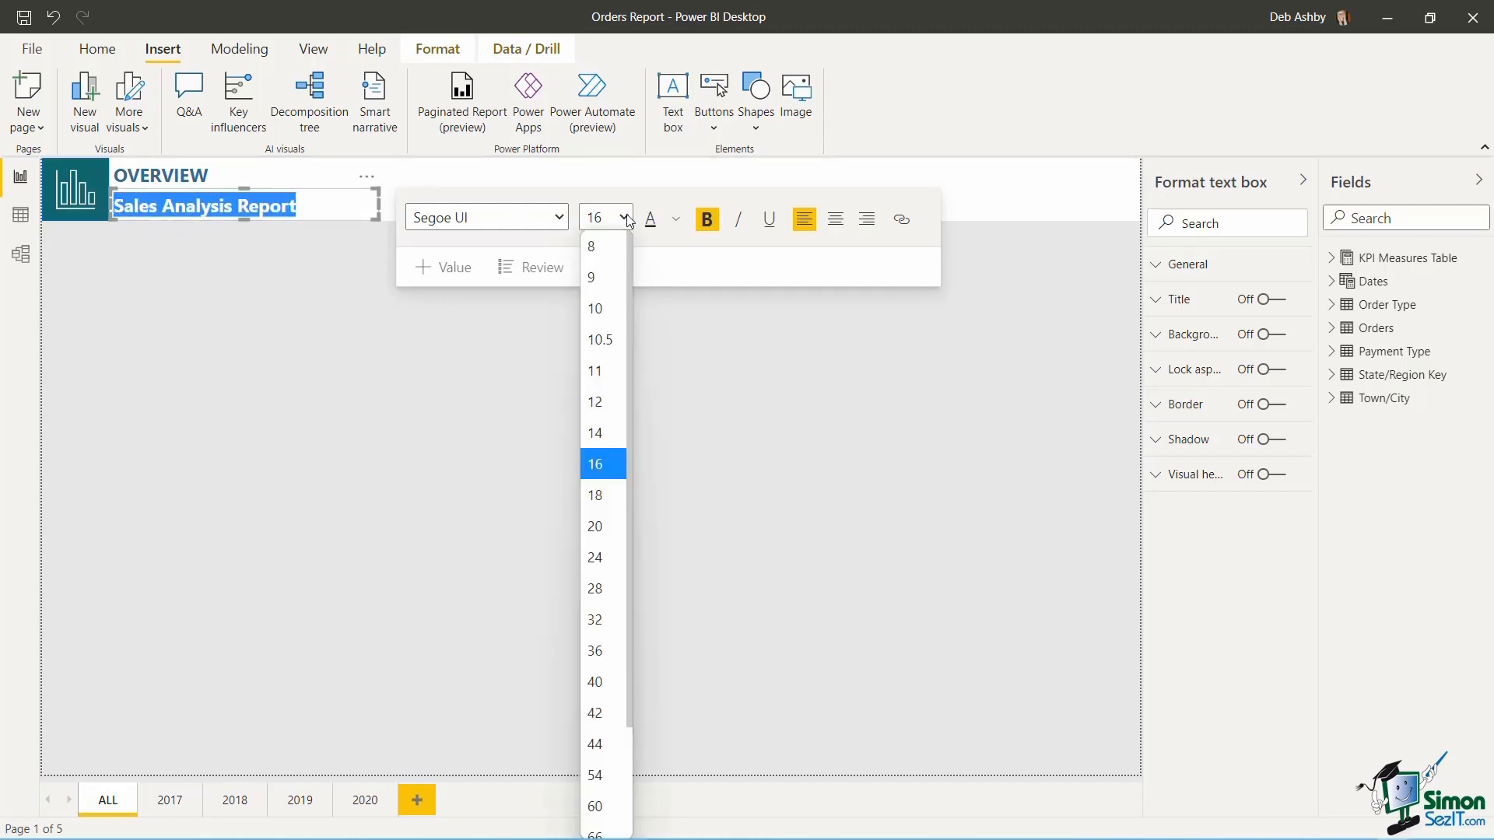
pyautogui.click(598, 434)
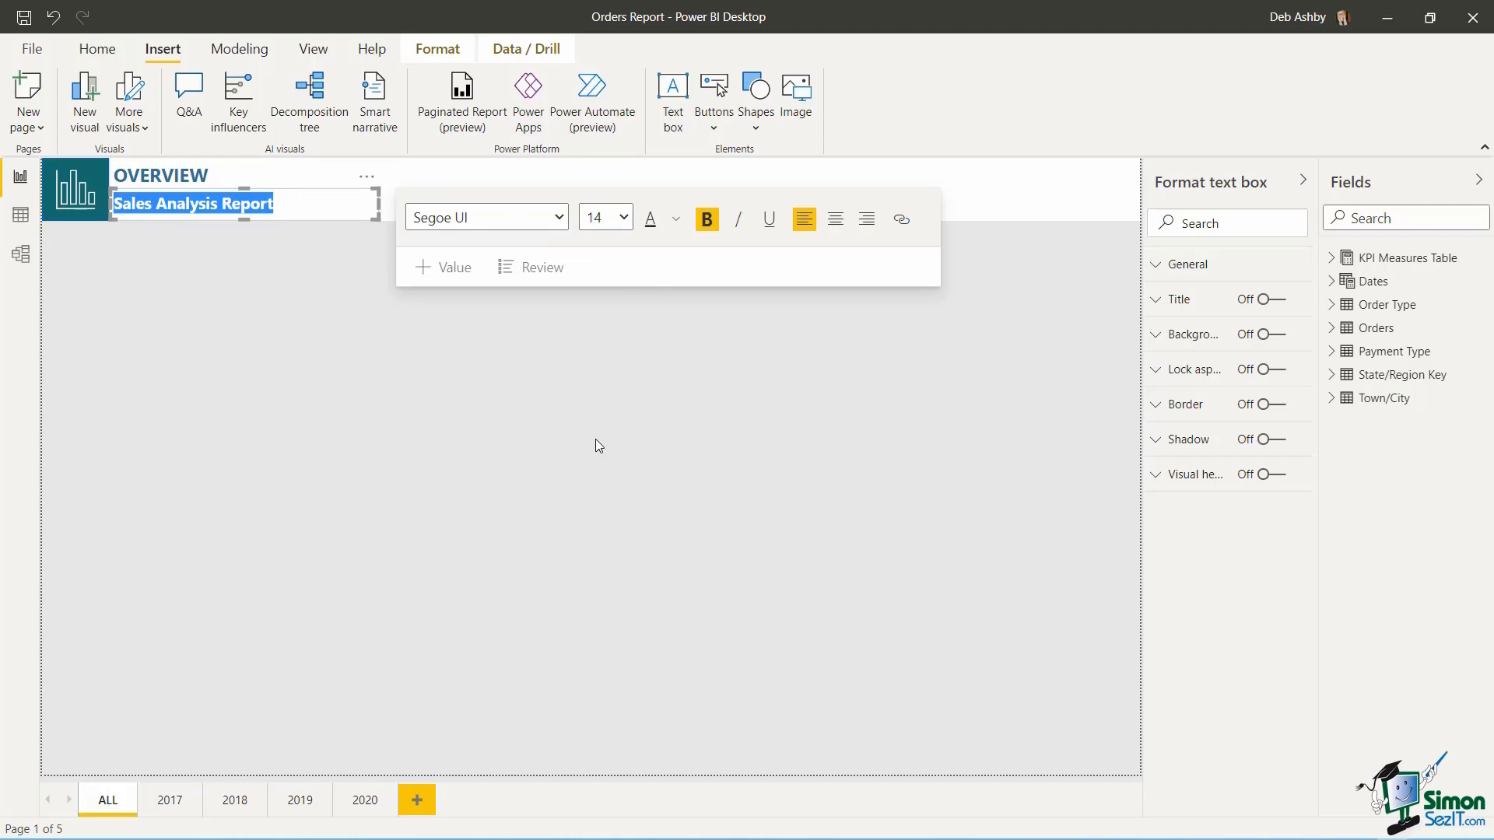
pyautogui.click(706, 222)
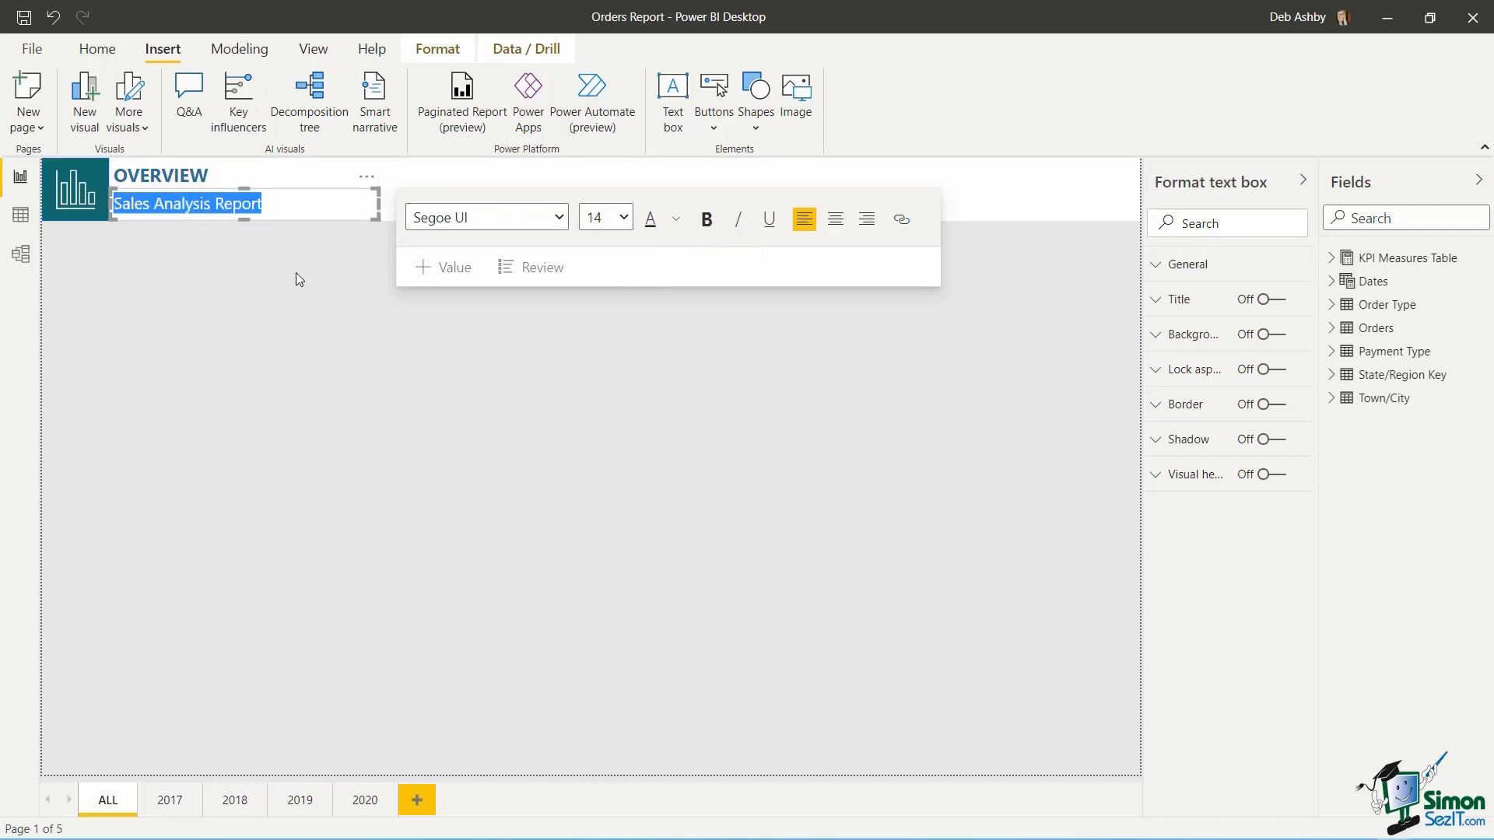
# - Nudge the Sales Analysis Report text box slightly upward so it sits closer beneath OVERVIEW
pyautogui.click(279, 193)
pyautogui.moveTo(275, 188); pyautogui.dragTo(275, 191)
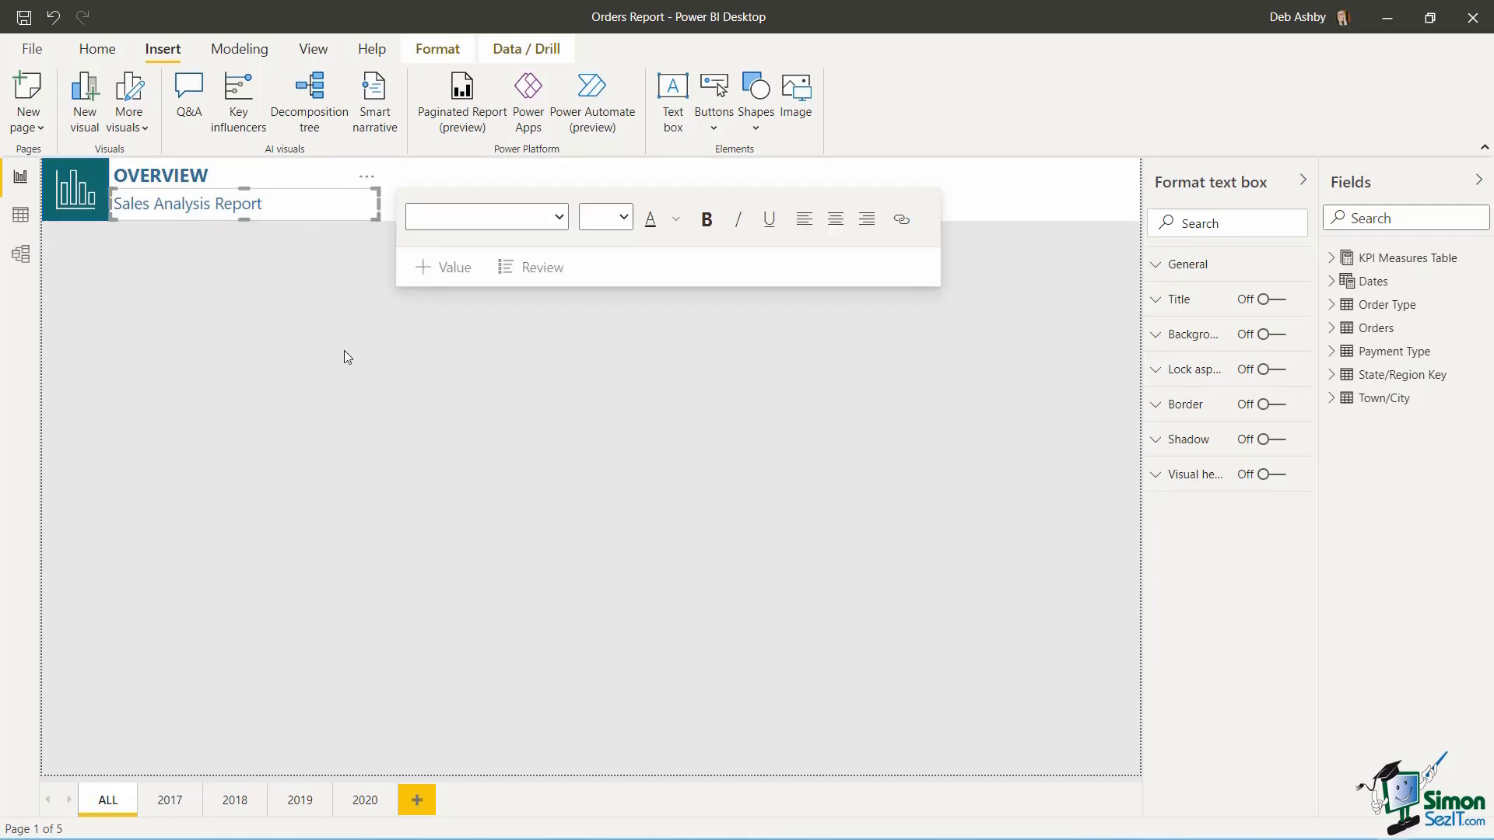
pyautogui.press('Up')
pyautogui.press('Up')
pyautogui.press('Up')
pyautogui.press('Up')
pyautogui.press('Up')
pyautogui.press('Down')
pyautogui.press('Down')
pyautogui.press('Down')
pyautogui.press('Down')
pyautogui.press('Up')
pyautogui.press('Up')
pyautogui.press('Up')
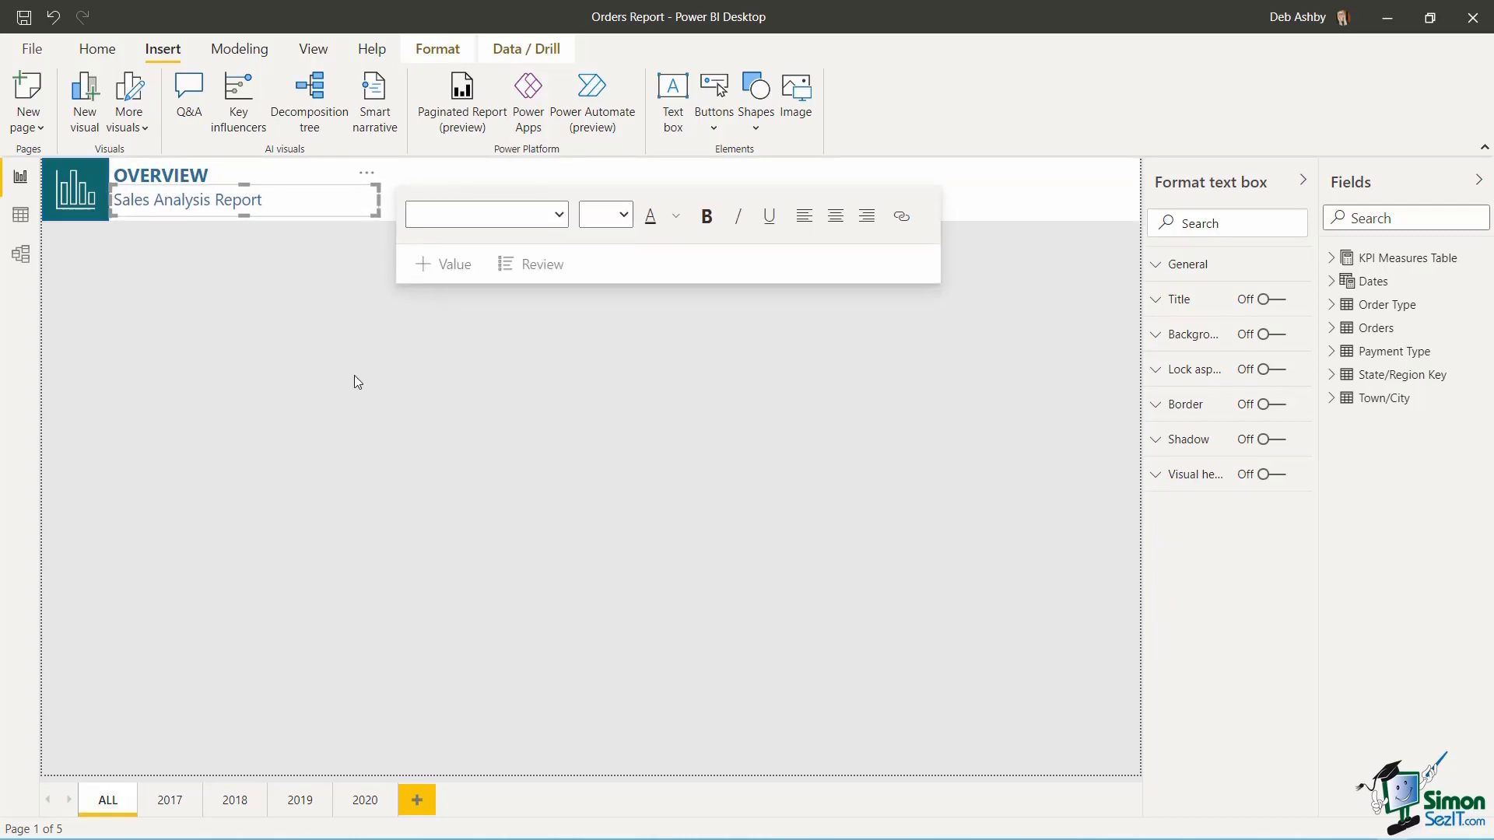
pyautogui.press('Up')
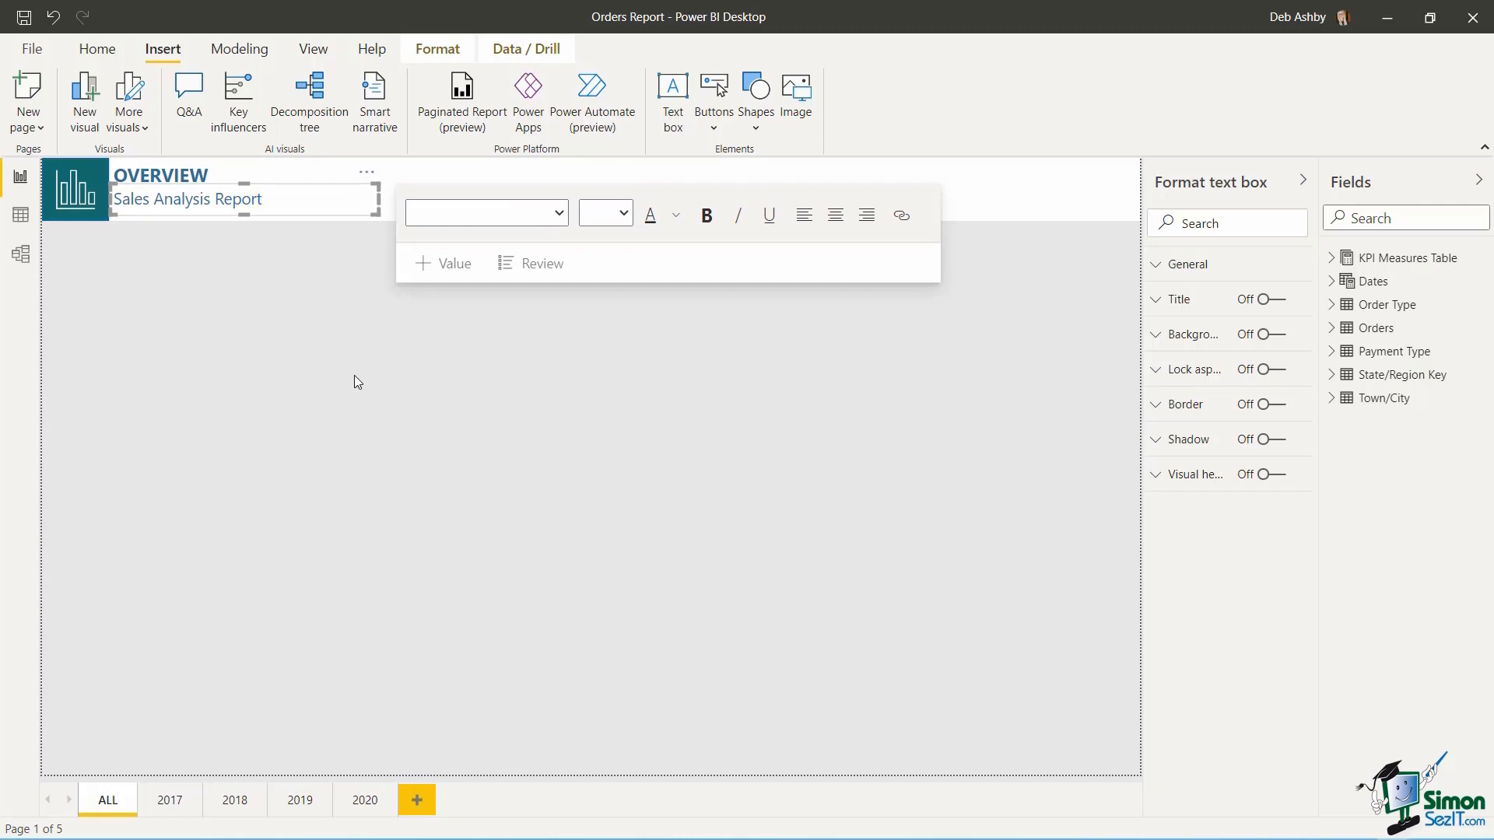
# - Group the OVERVIEW and Sales Analysis Report text boxes together
pyautogui.click(189, 176)
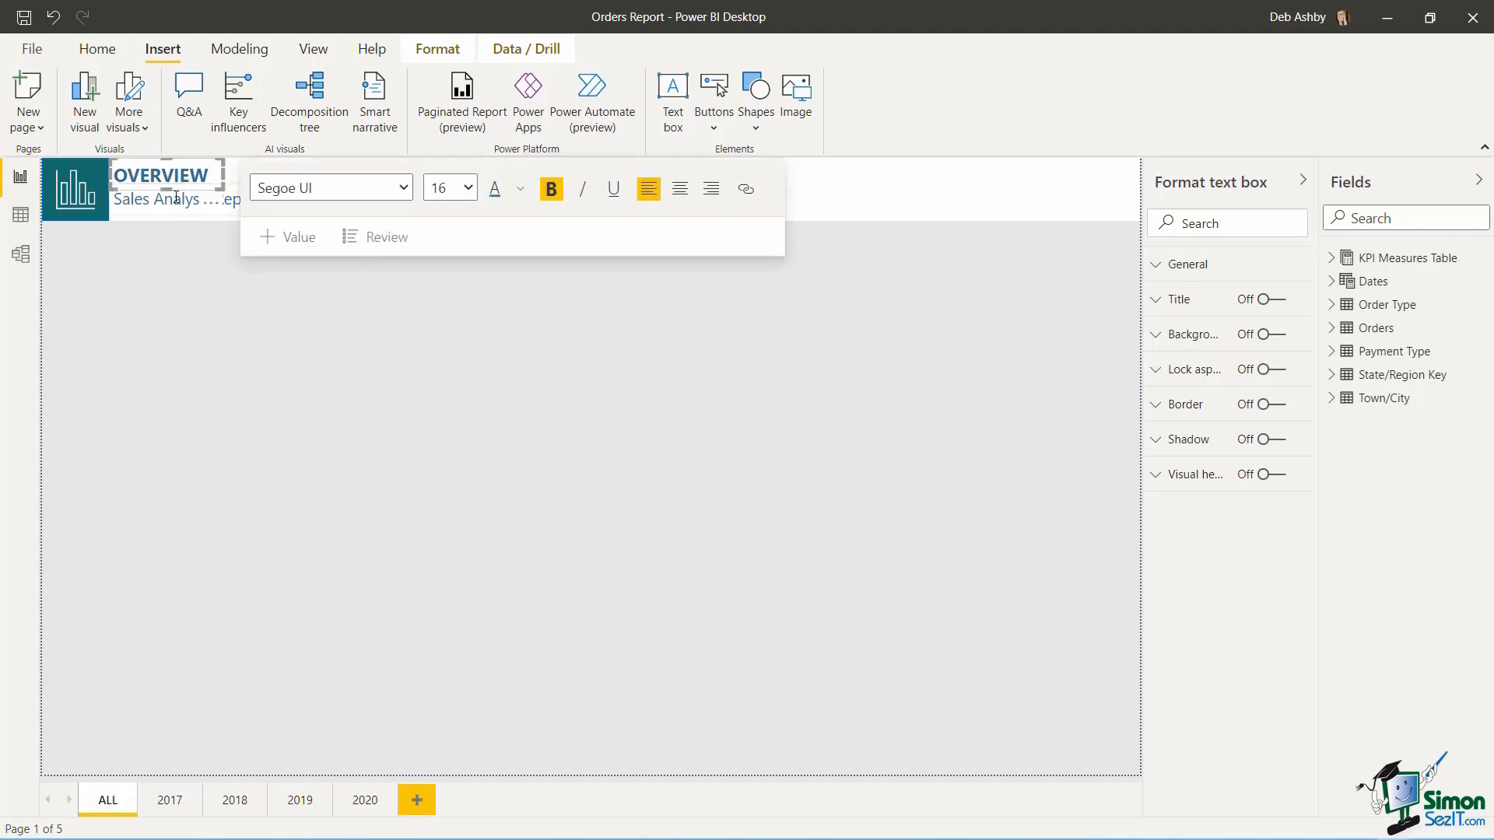
pyautogui.hotkey('shift', 'Right')
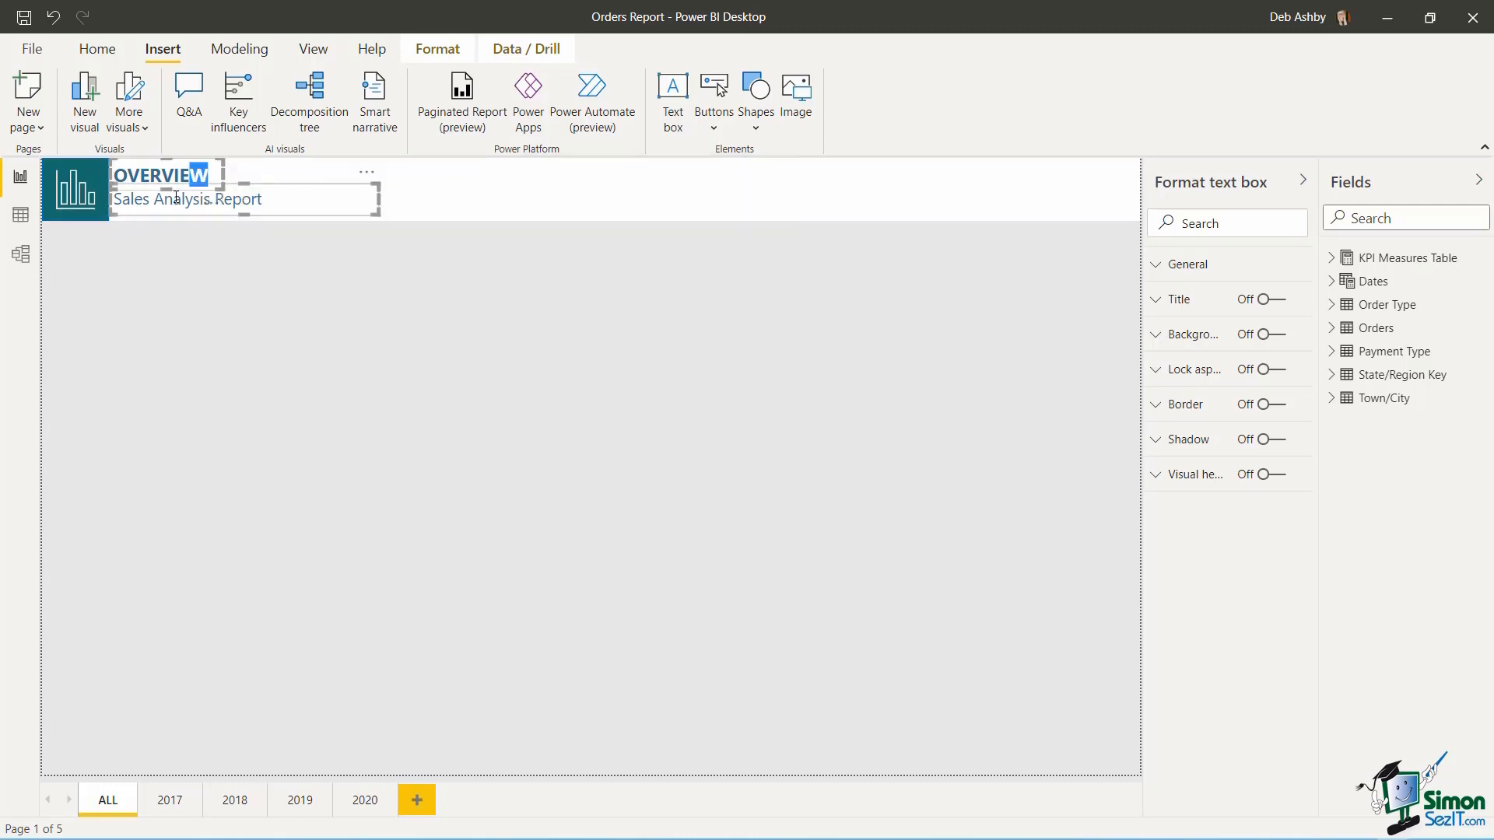
pyautogui.rightClick(321, 220)
pyautogui.moveTo(362, 226)
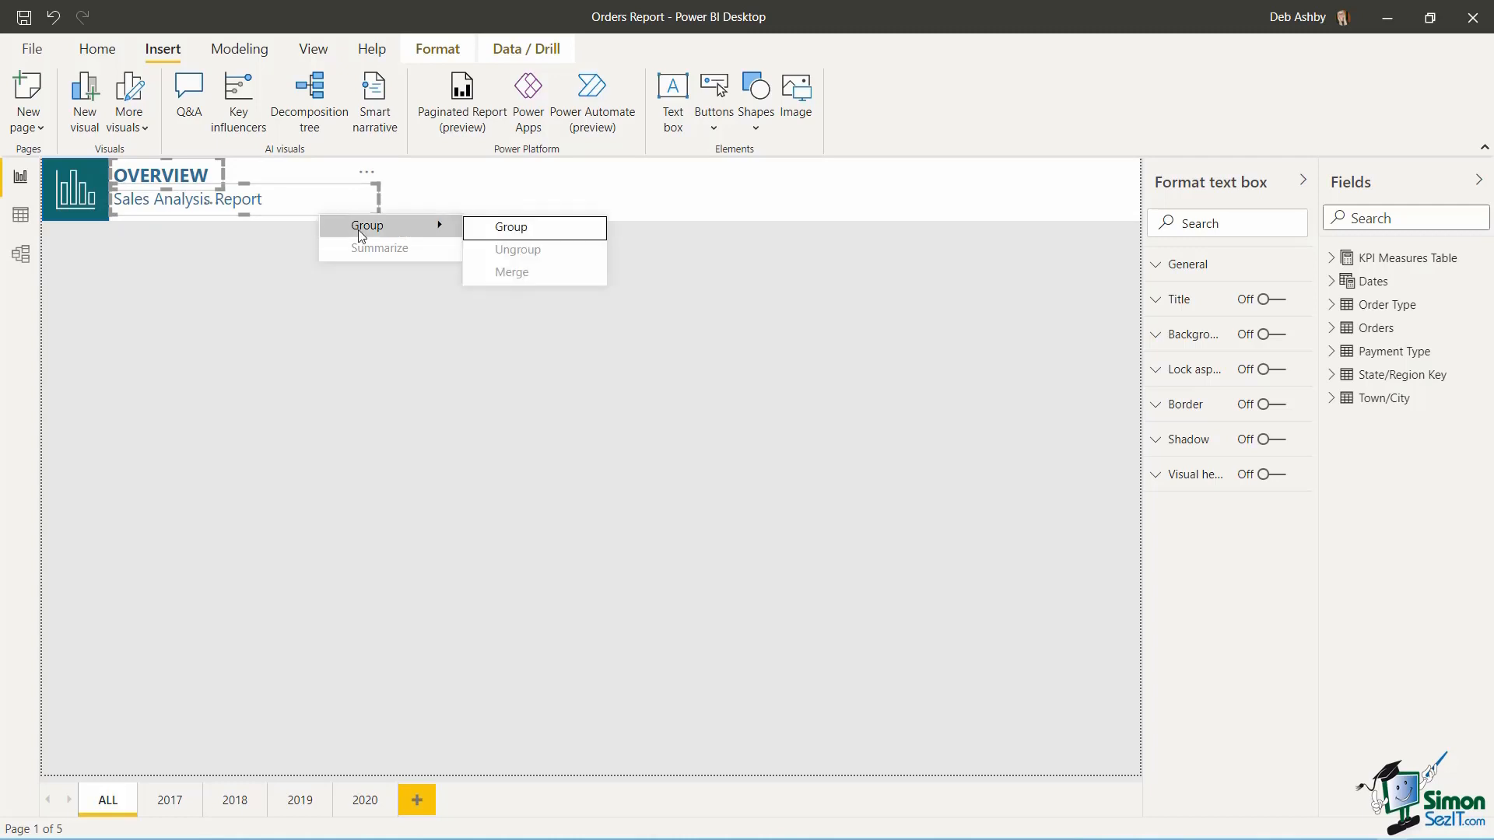
pyautogui.click(514, 226)
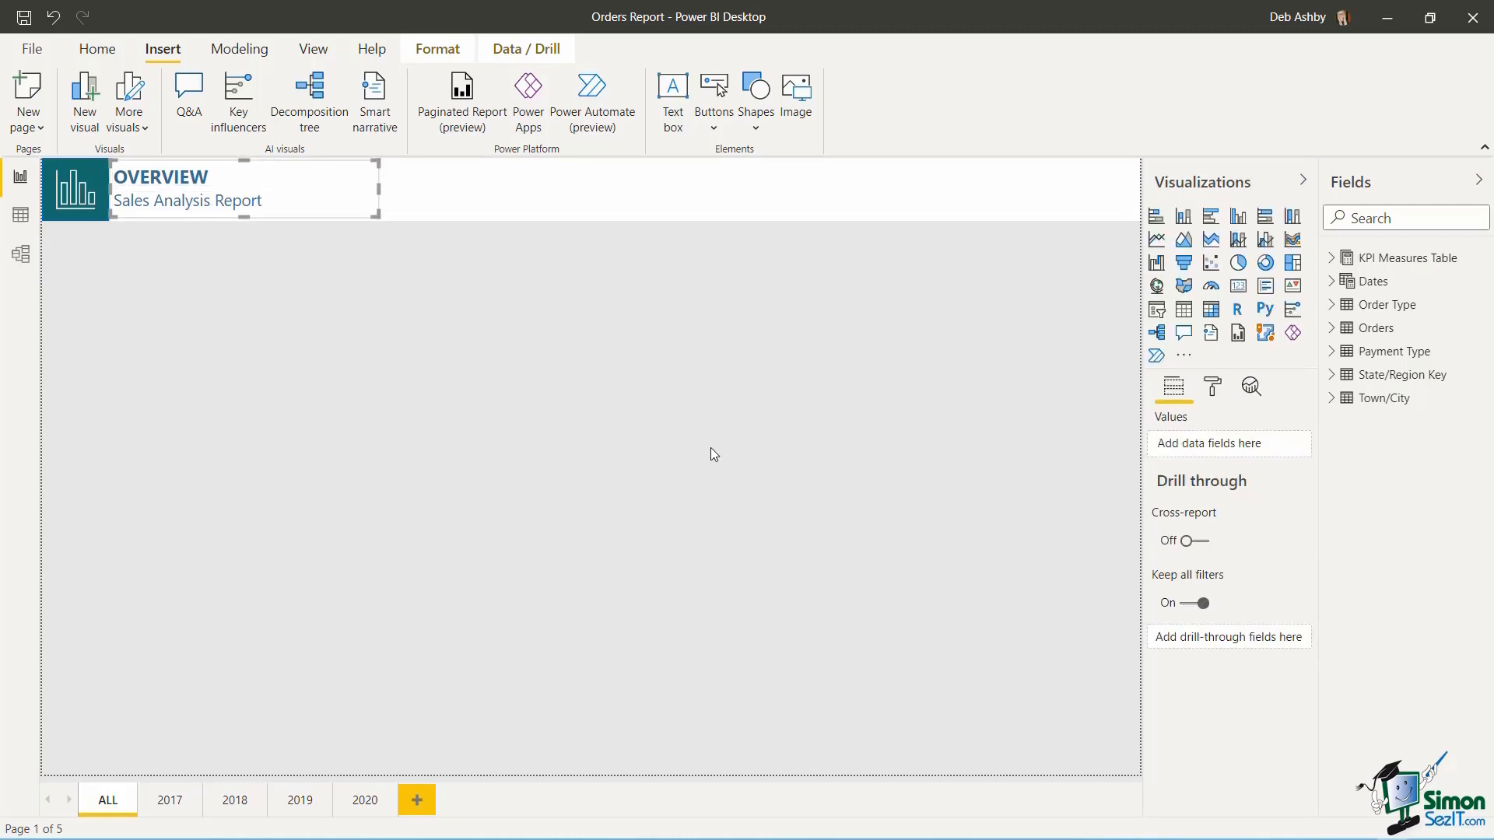
# - Nudge the grouped title and subtitle slightly right and down within the white banner, then deselect the group
pyautogui.press('Right')
pyautogui.press('Right')
pyautogui.press('Right')
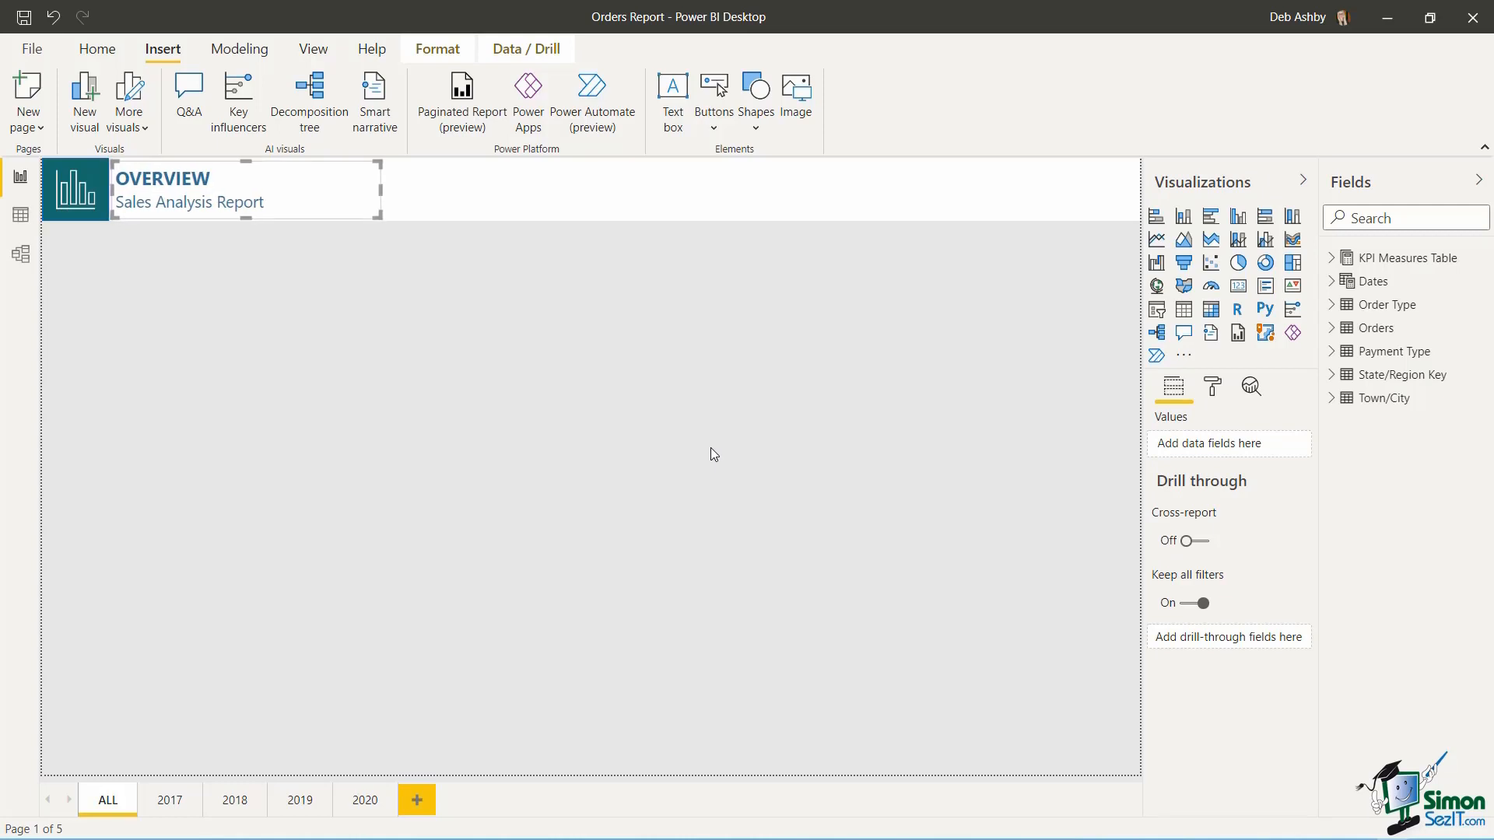
pyautogui.click(704, 379)
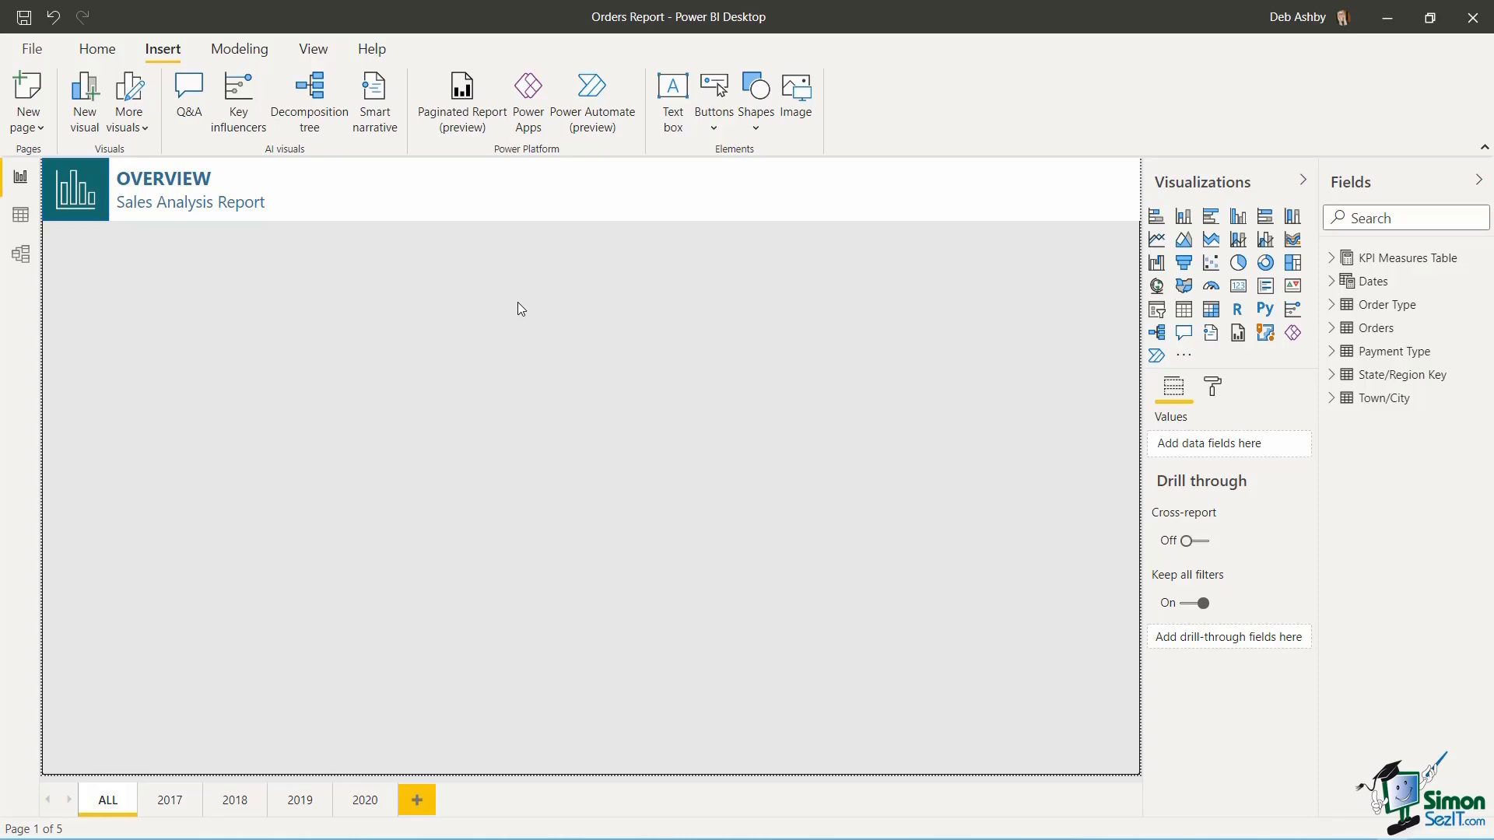
# - Show the list of objects on the ALL page and rename the text box group Title
pyautogui.click(312, 48)
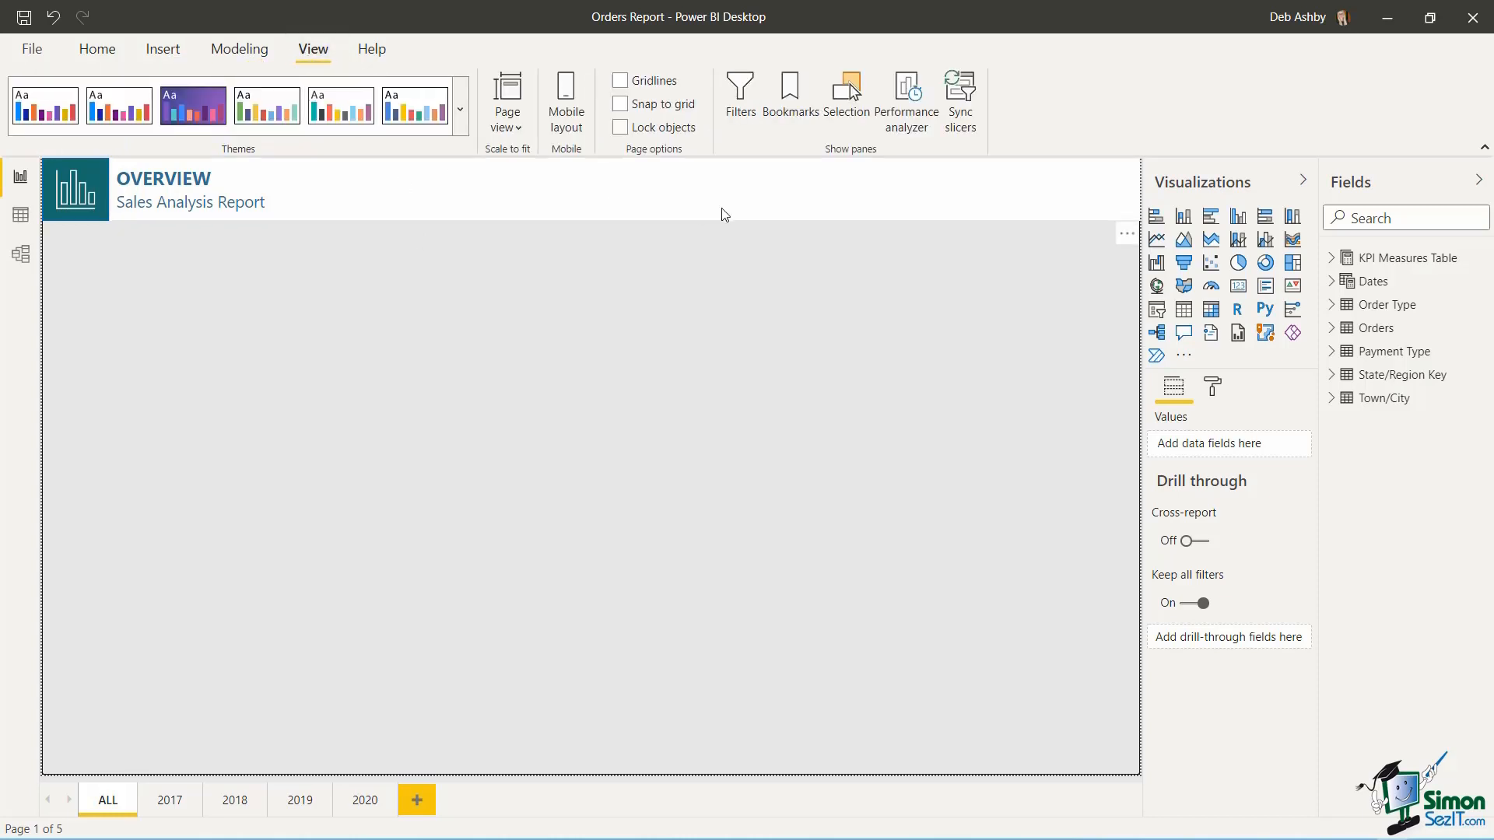
pyautogui.click(848, 95)
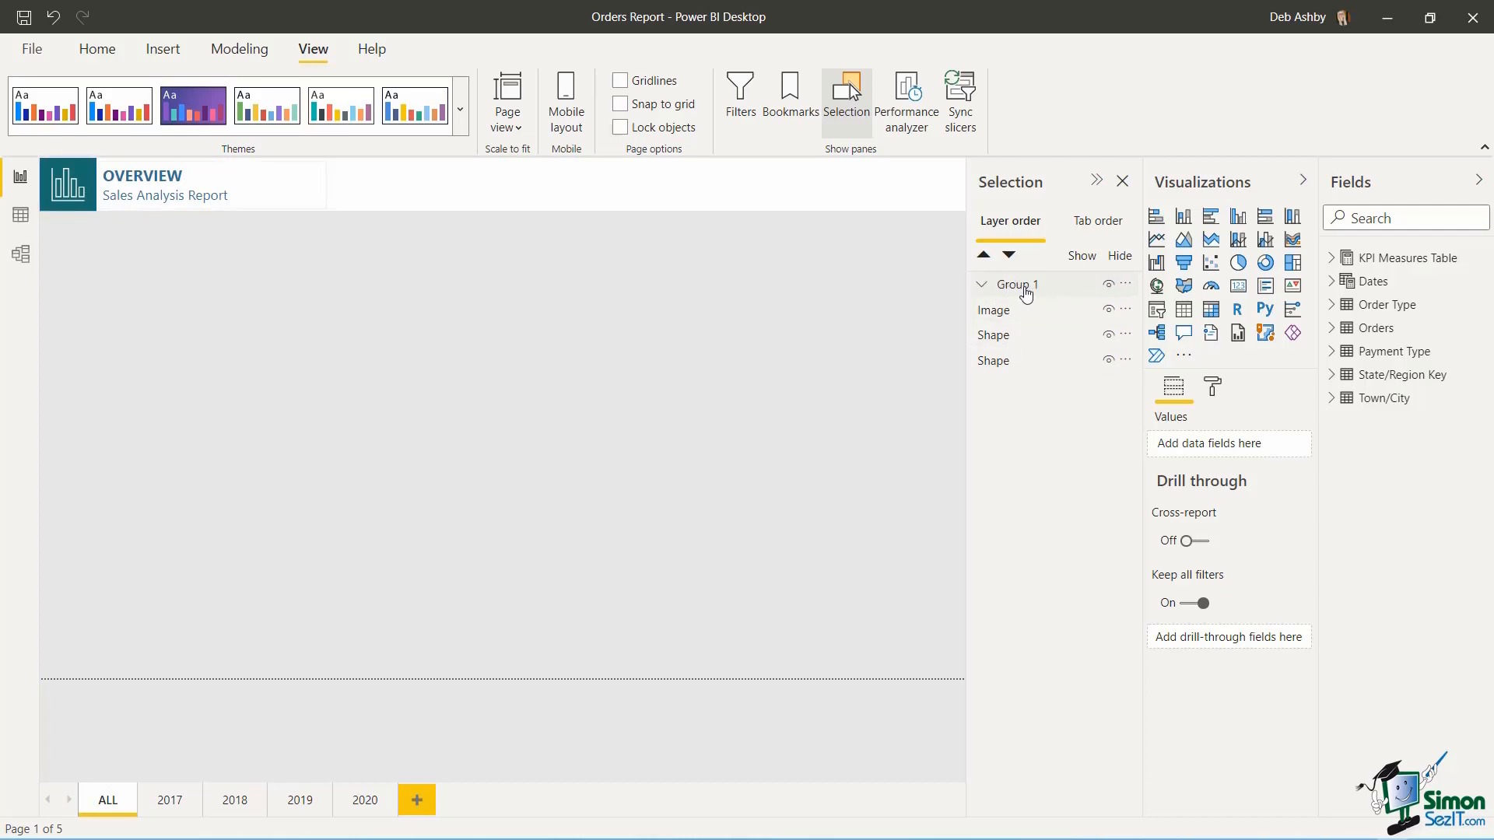
pyautogui.doubleClick(1127, 285)
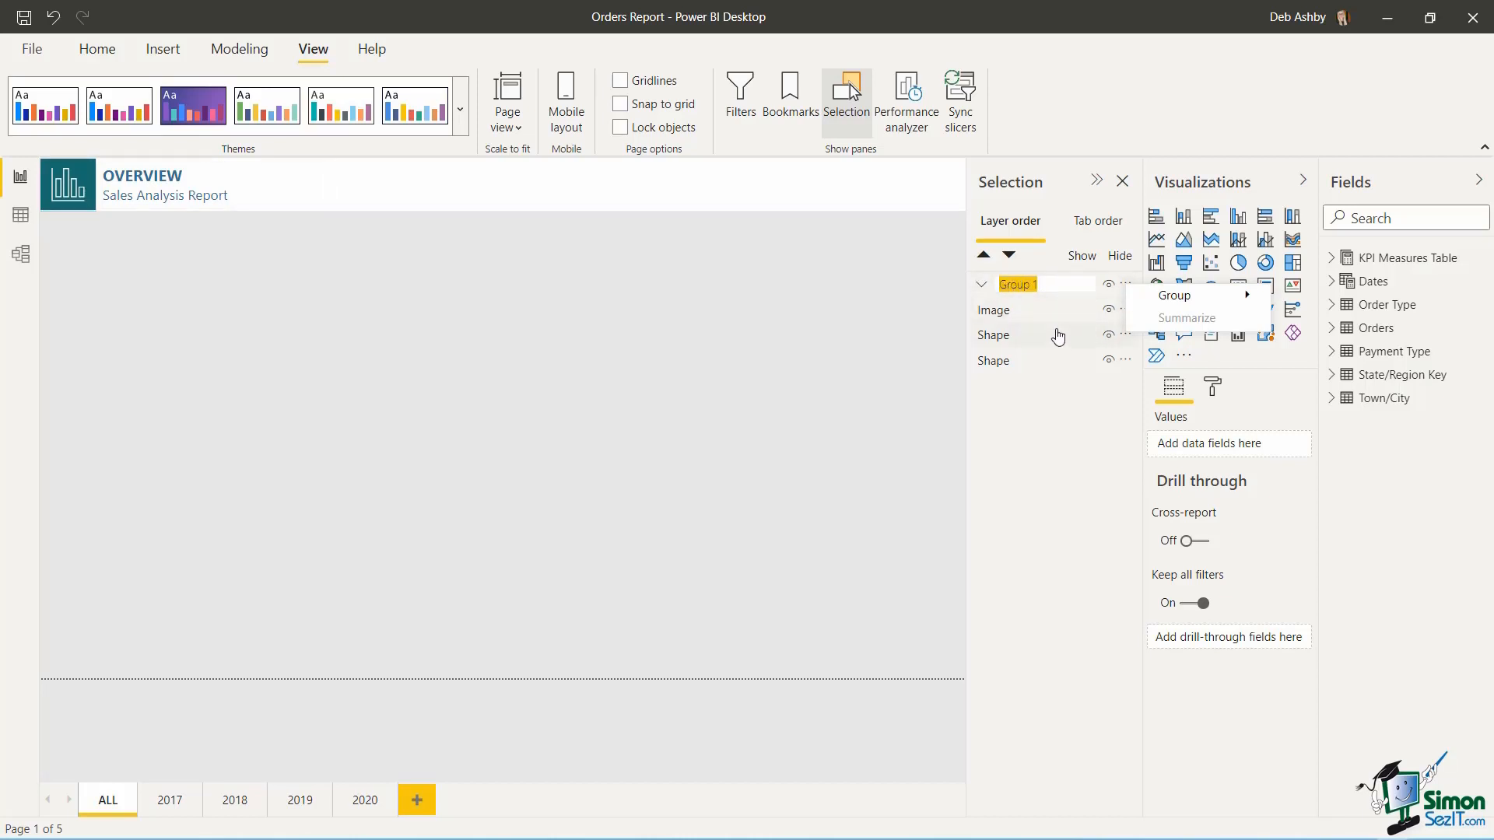
pyautogui.write('Title')
pyautogui.press('Return')
# - Rename the banner's image object Chart Icon
pyautogui.click(1024, 312)
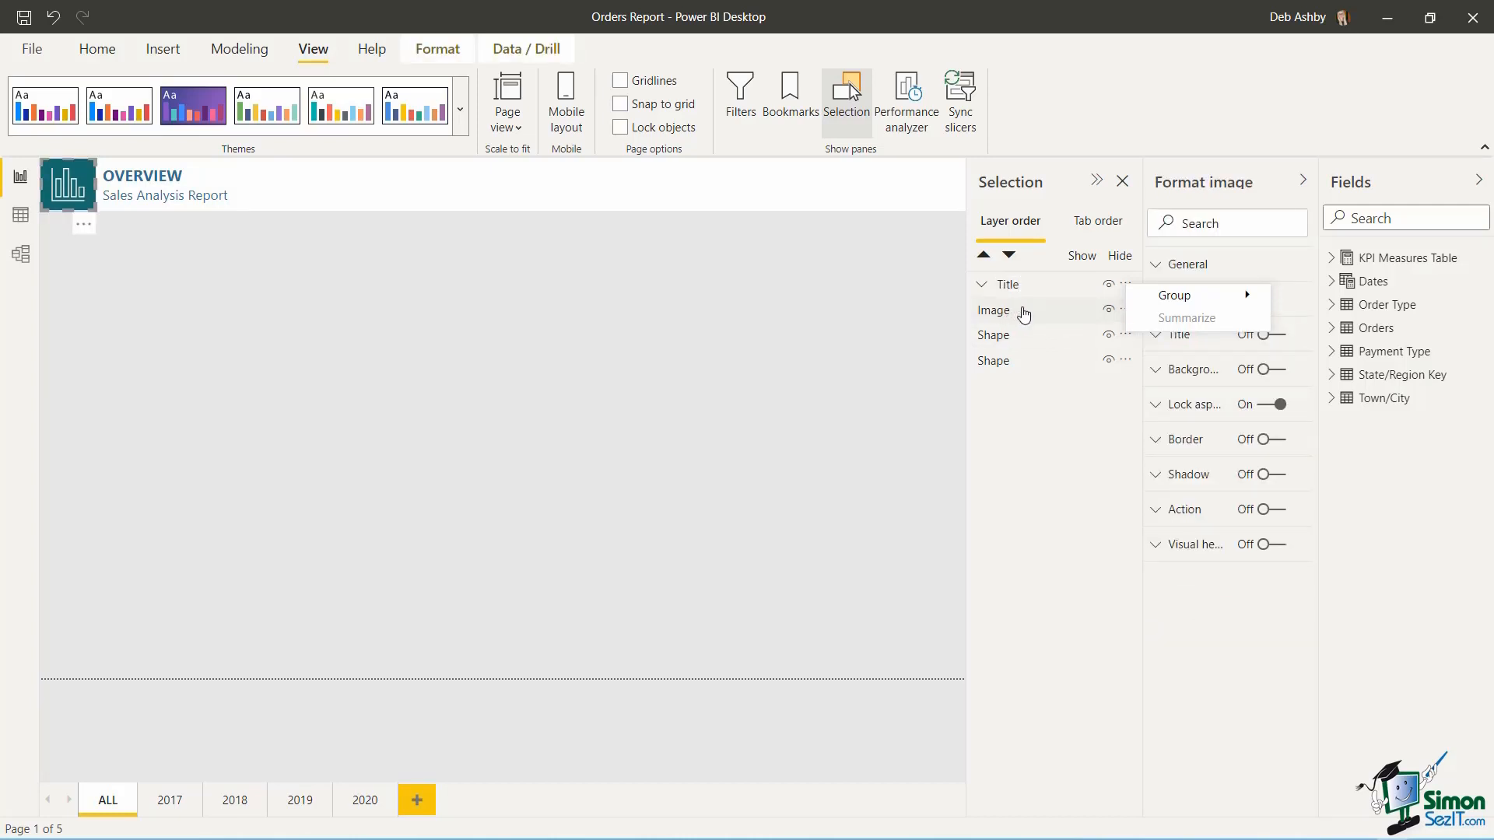
pyautogui.doubleClick(1024, 312)
pyautogui.write('ar')
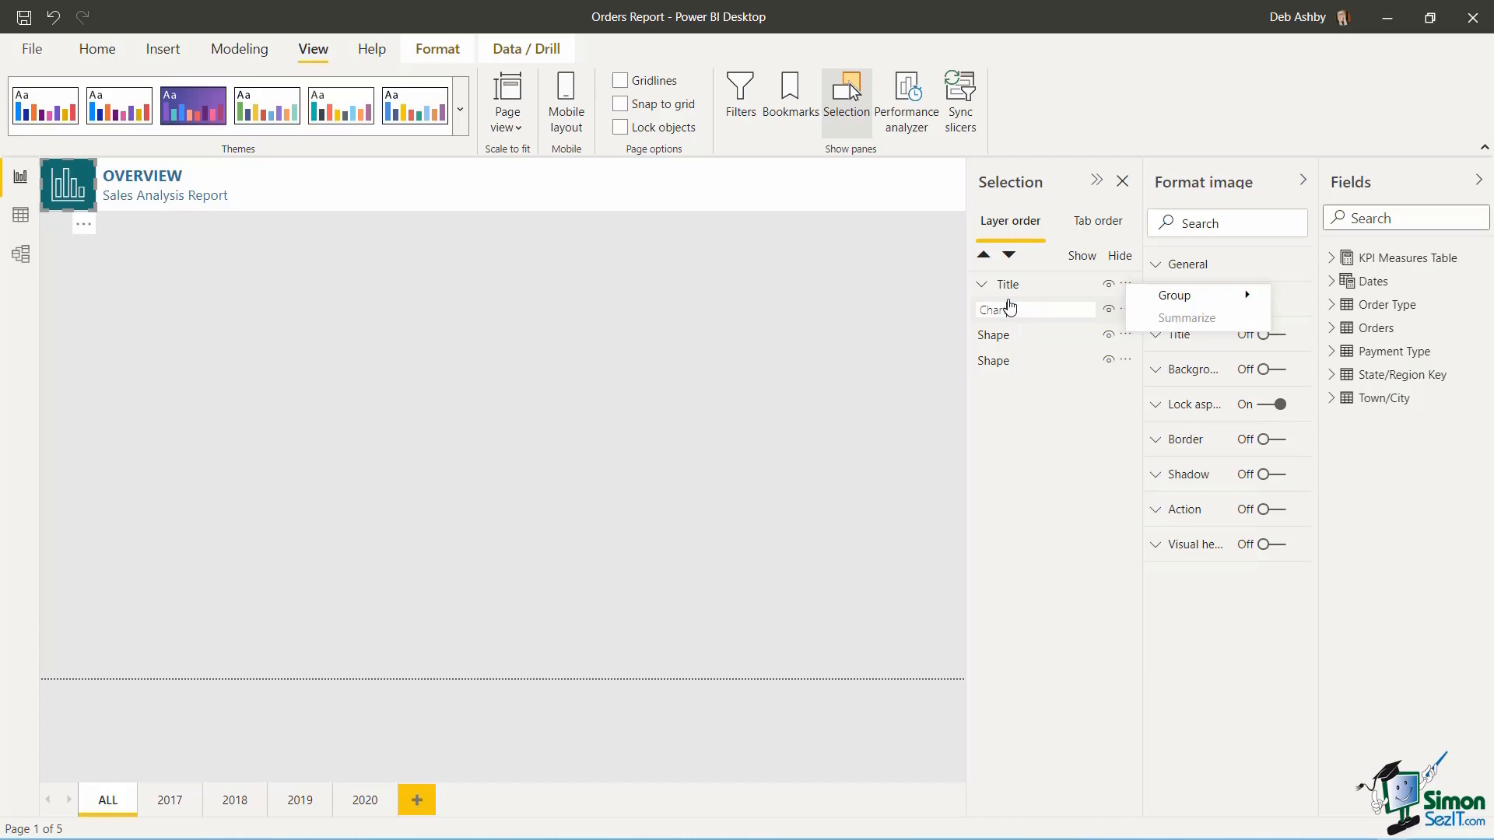
pyautogui.write('t Icon')
pyautogui.press('Return')
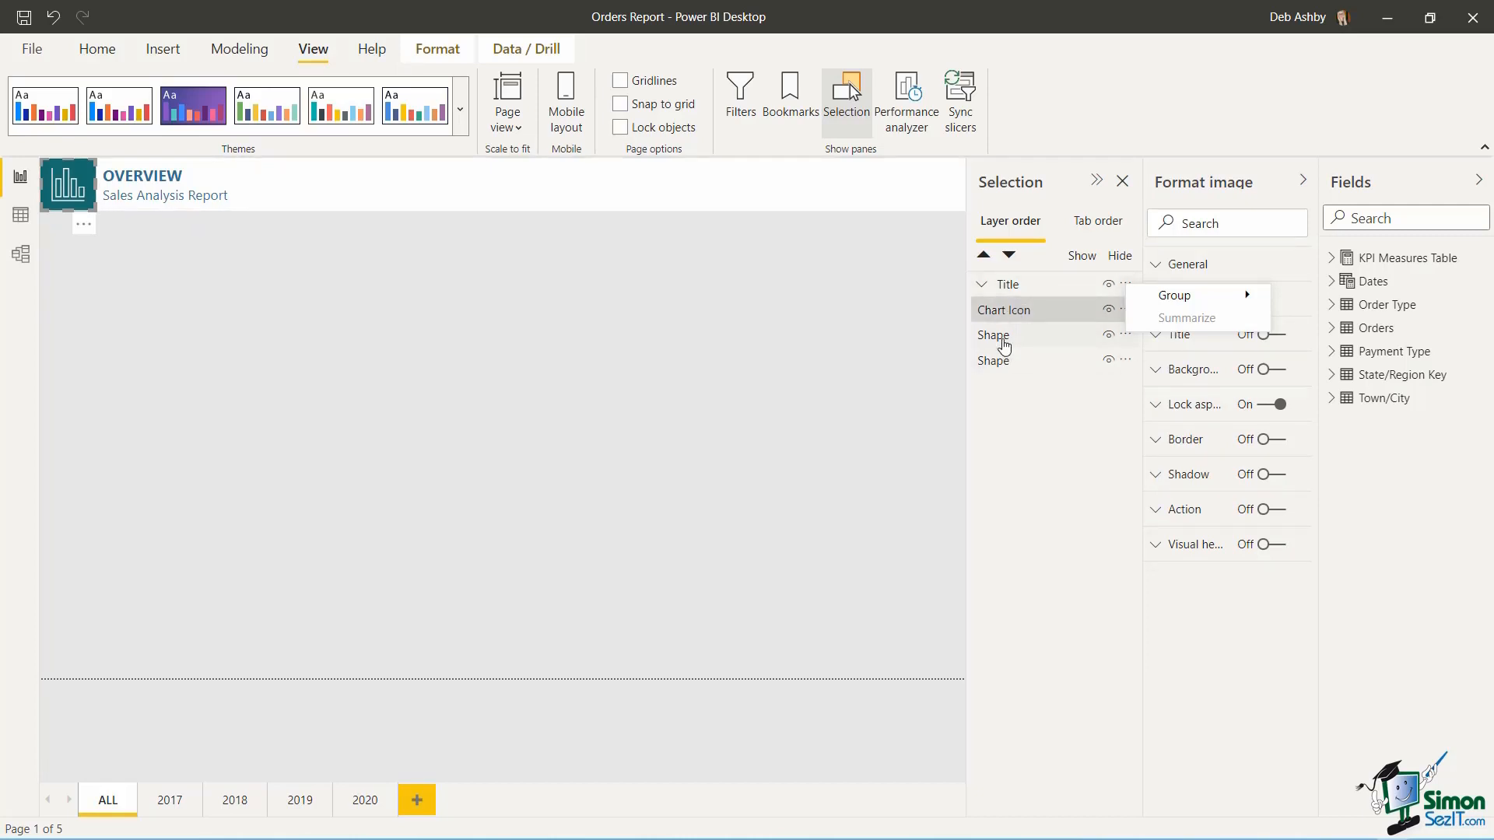
# - Rename the teal square shape behind the chart icon Green Square
pyautogui.click(1004, 345)
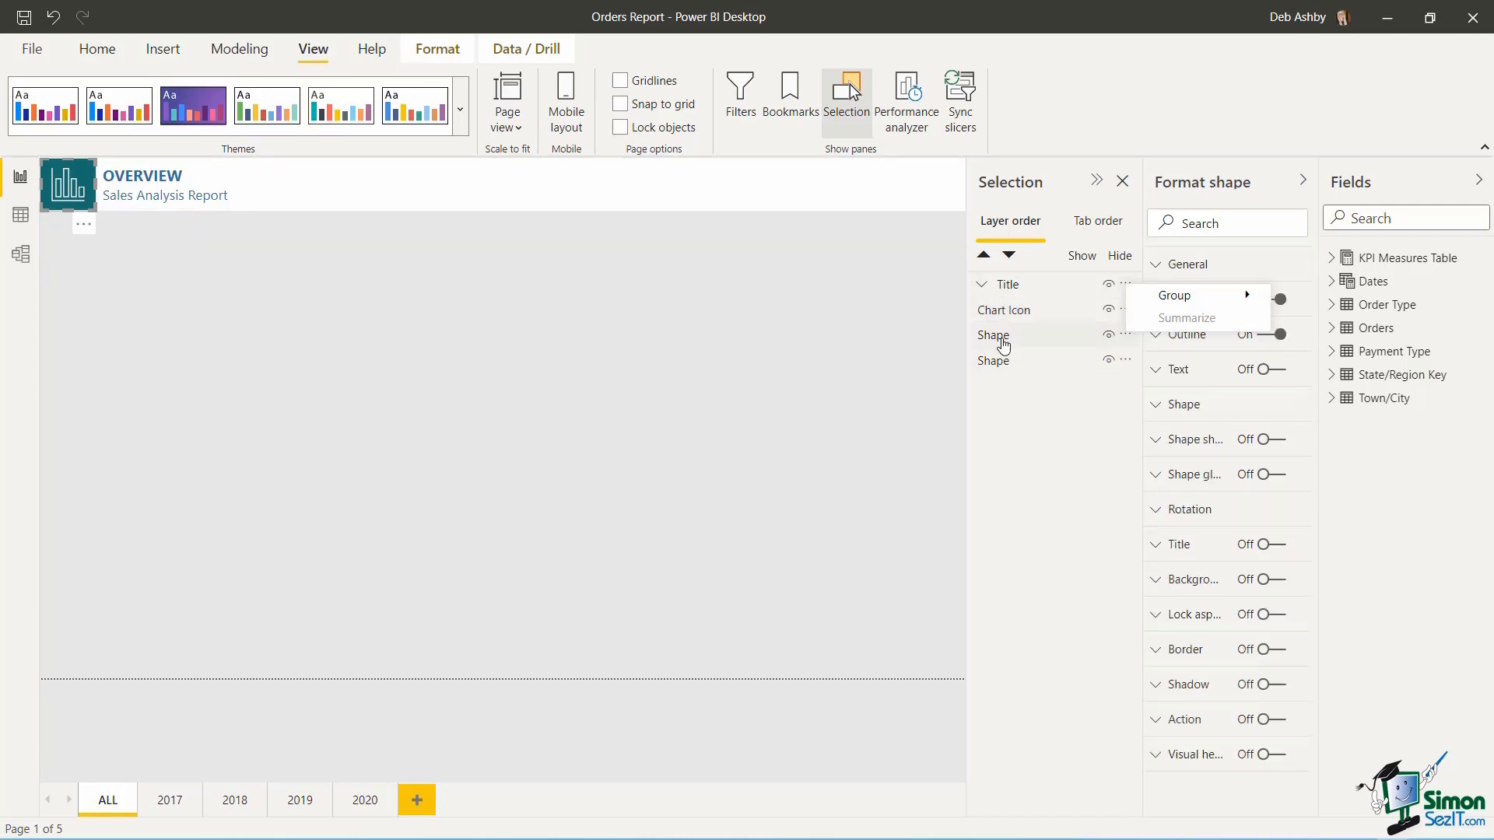
pyautogui.doubleClick(1006, 345)
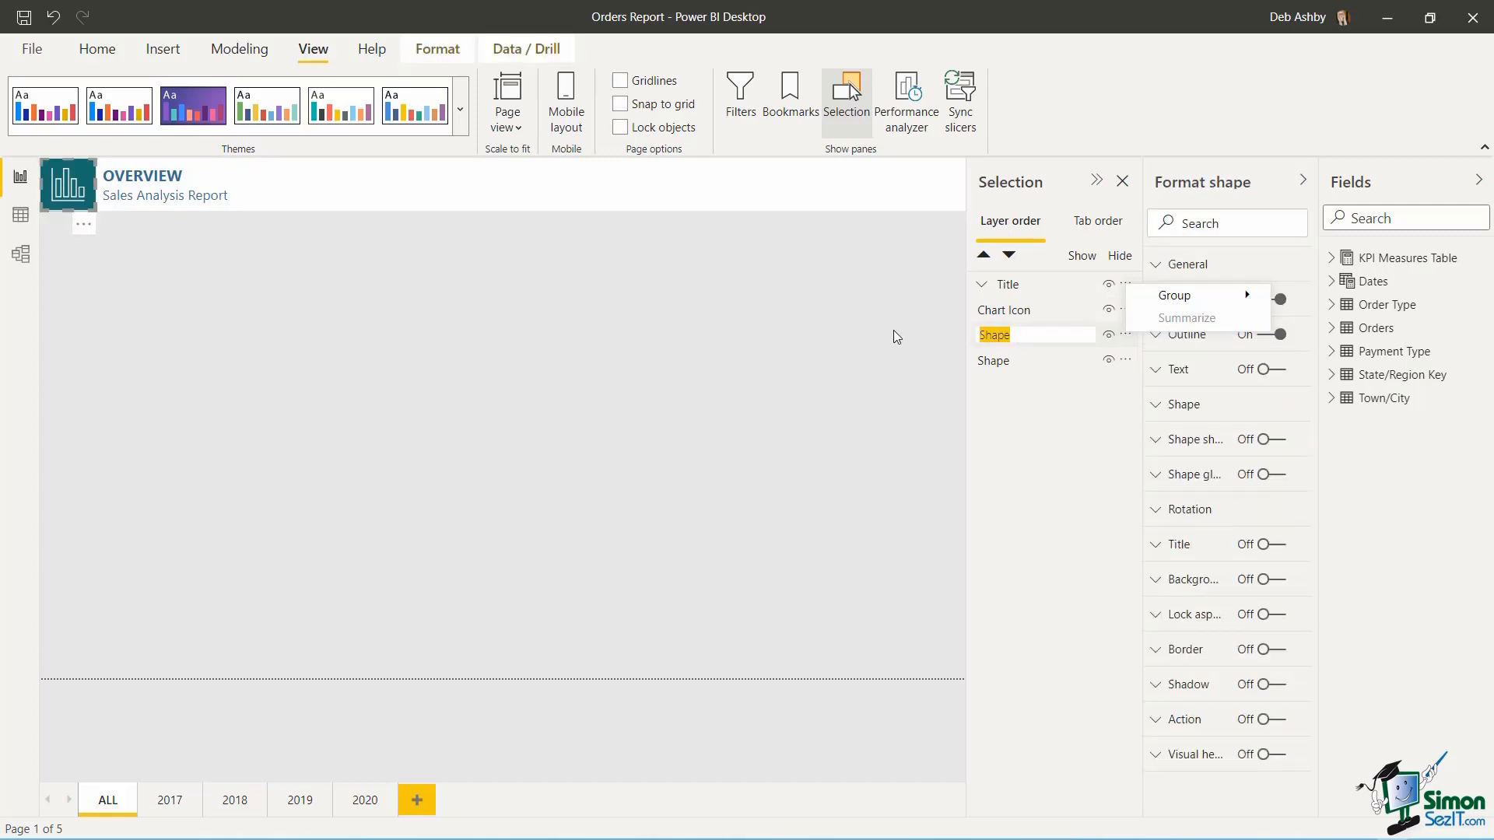
pyautogui.write('Green Square')
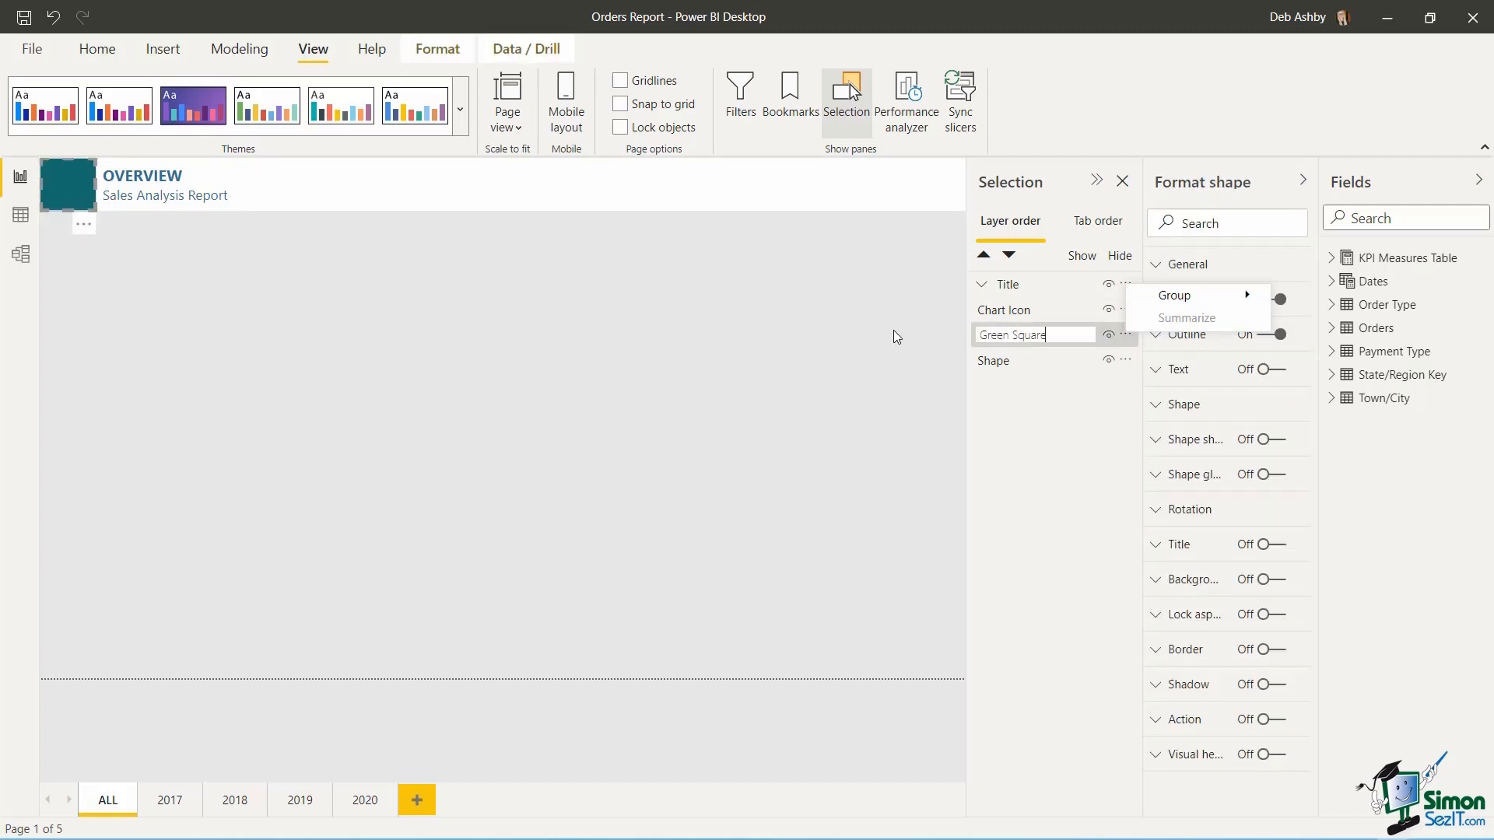
pyautogui.press('Return')
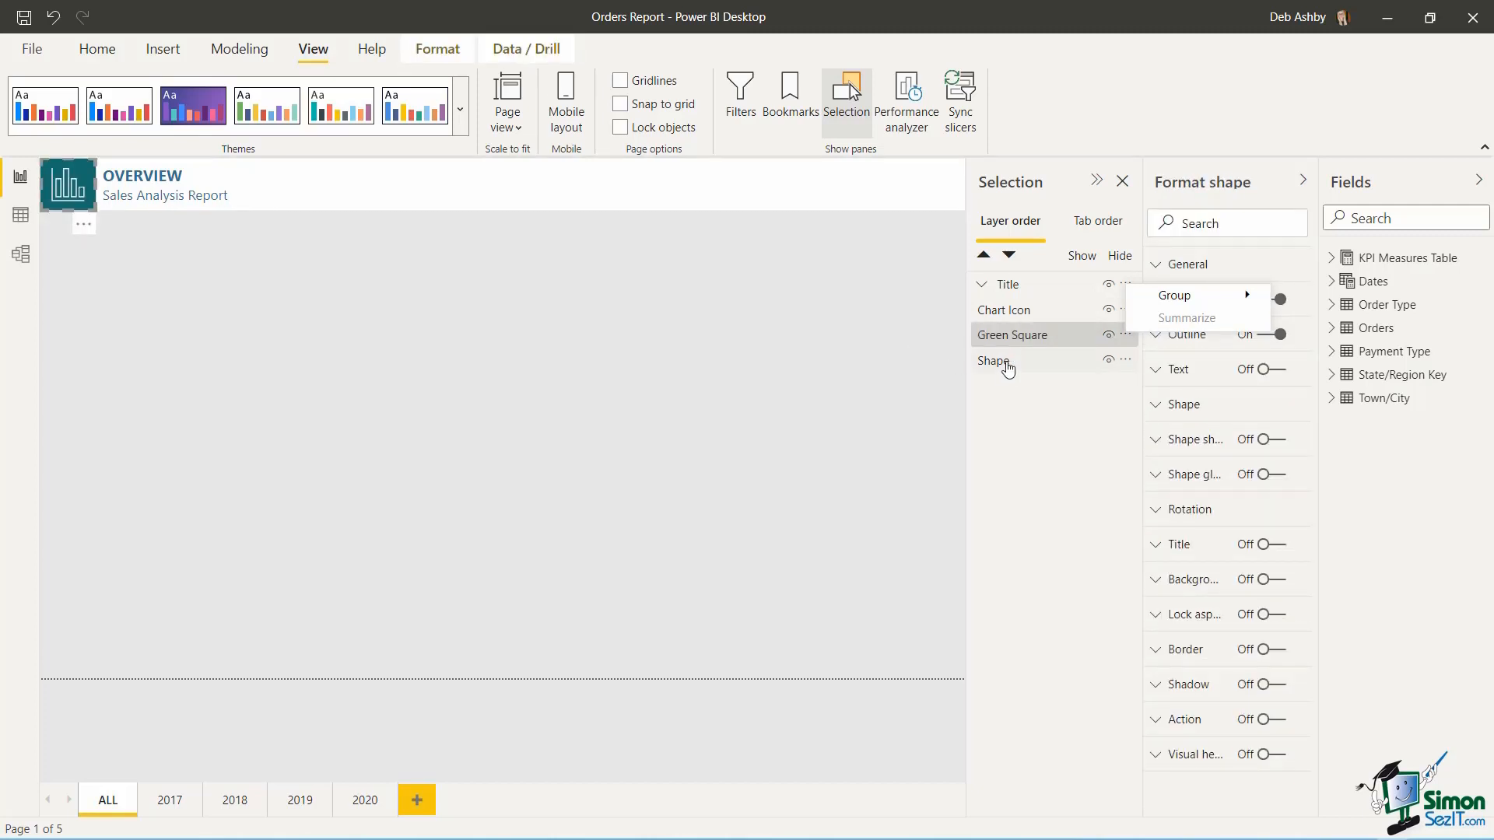
# - Rename the white banner shape Title Background
pyautogui.click(1005, 362)
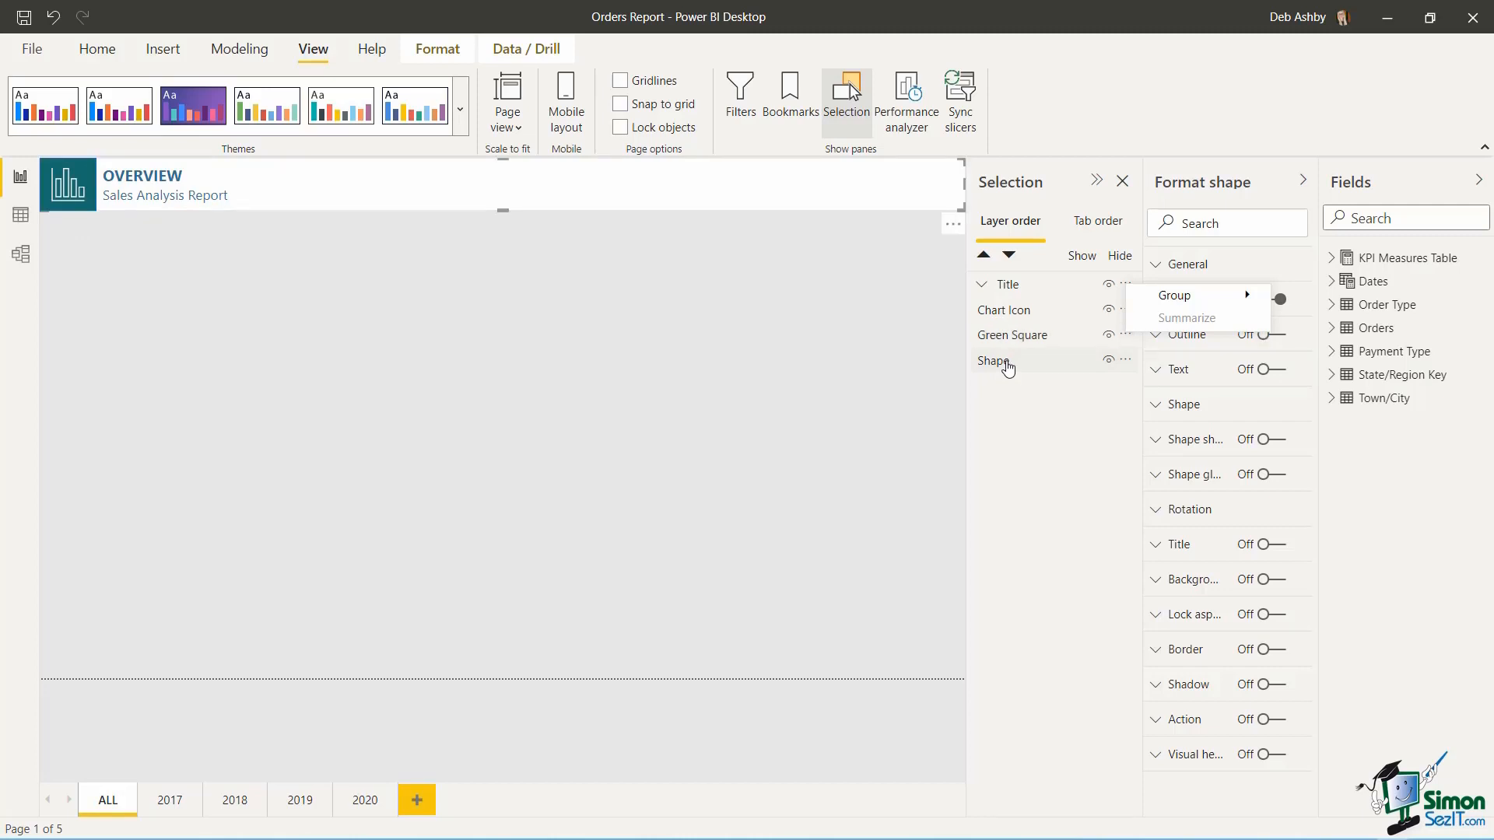
pyautogui.doubleClick(1007, 362)
pyautogui.write('Tot')
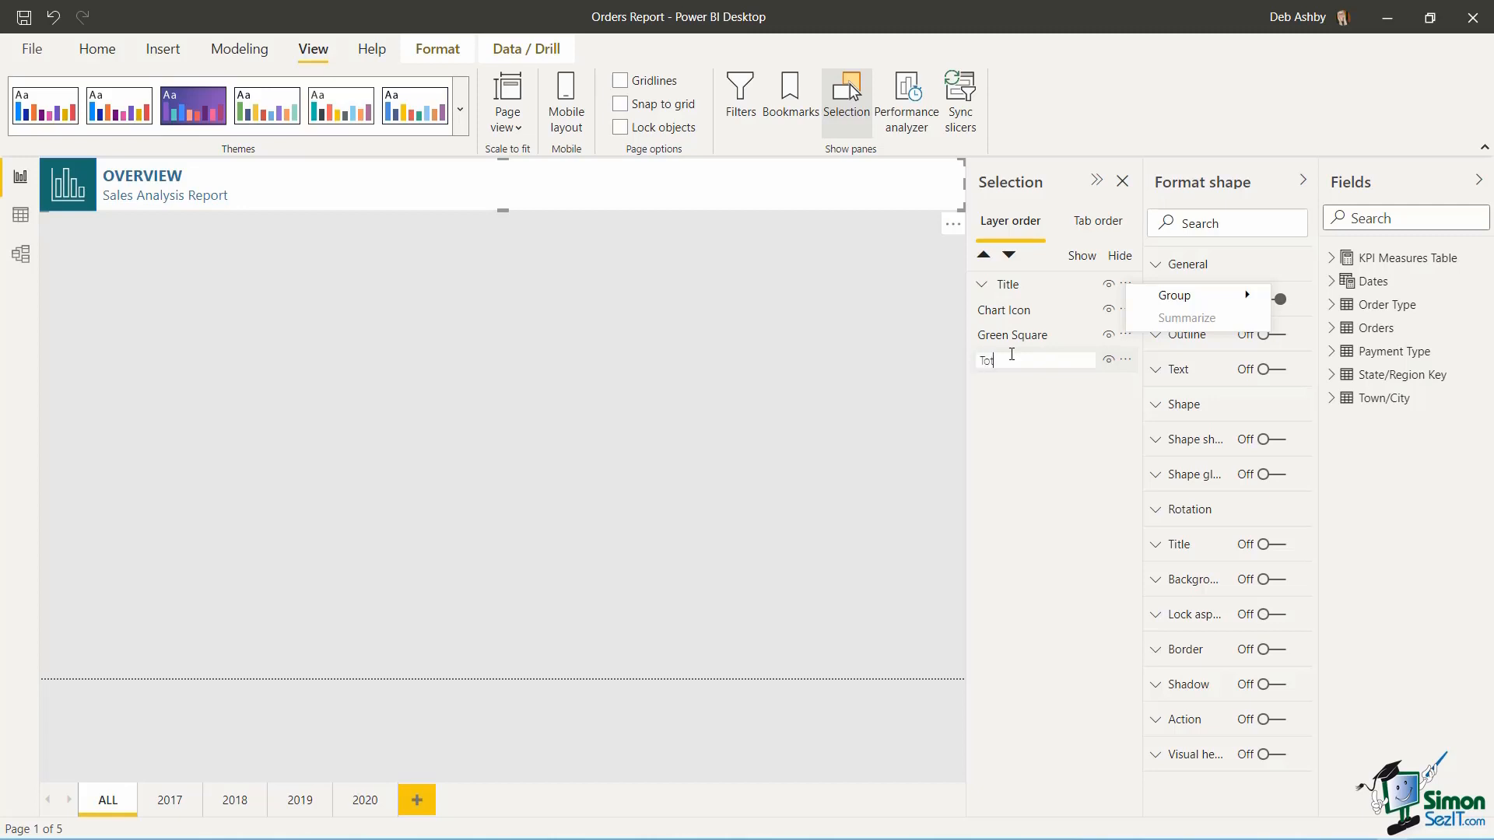
pyautogui.press('BackSpace')
pyautogui.press('BackSpace')
pyautogui.write('itle Background')
pyautogui.press('Return')
# - Group the Title, Chart Icon, Green Square and Title Background objects into a single header
pyautogui.click(1007, 284)
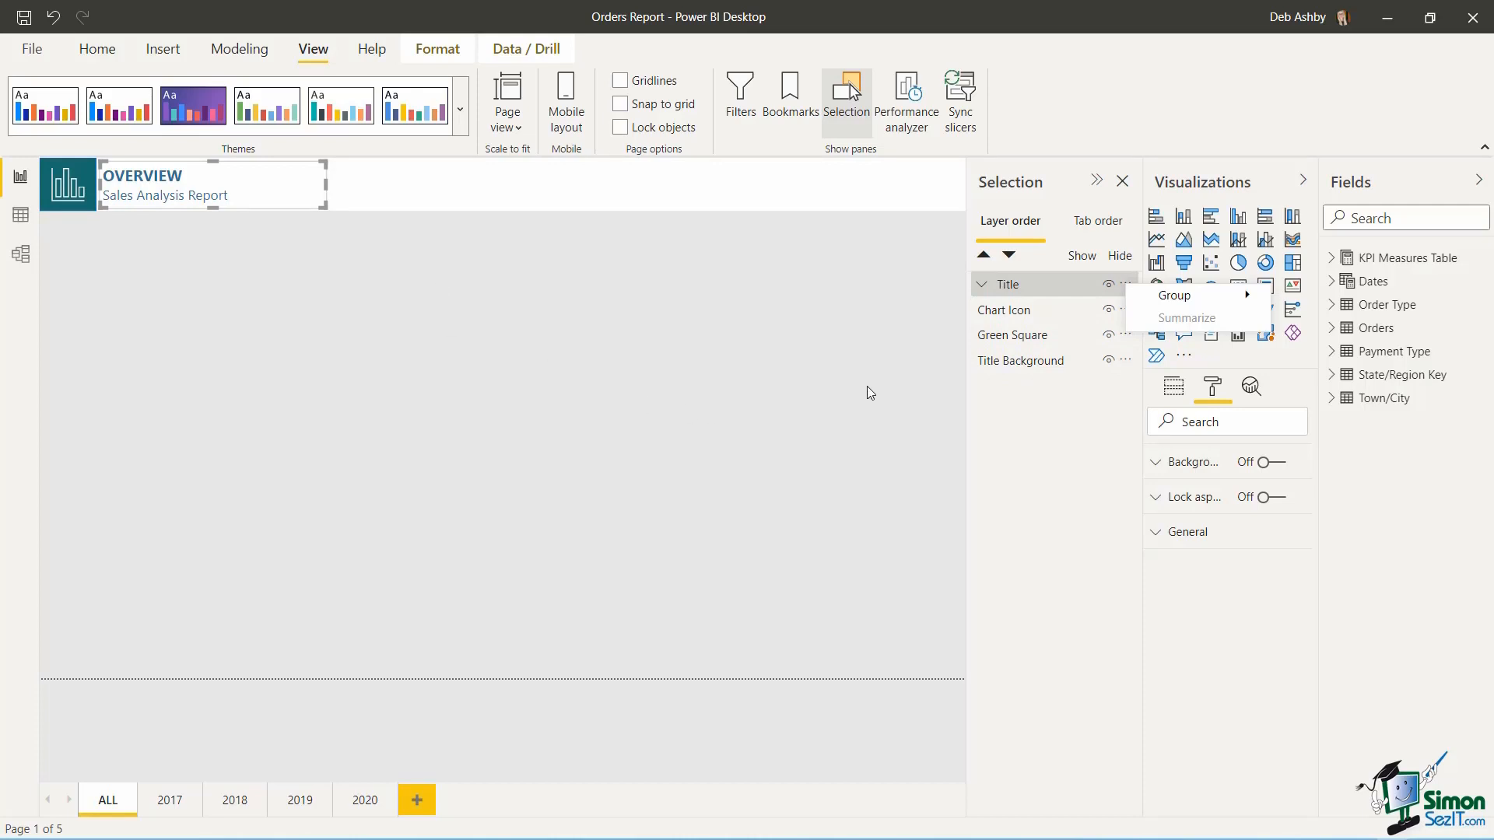
pyautogui.click(1017, 311)
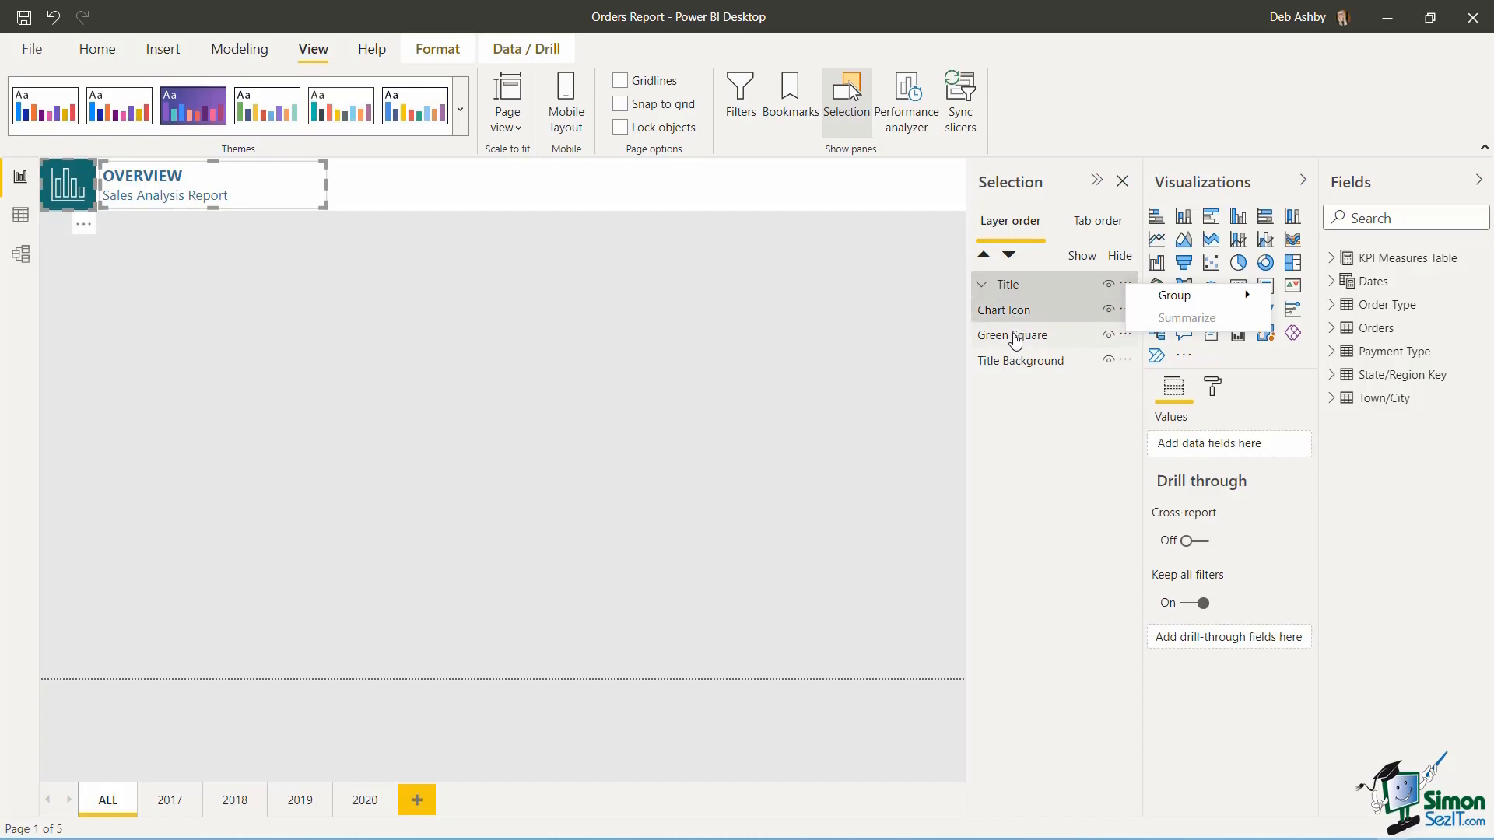
pyautogui.keyDown('ctrl'); pyautogui.click(1016, 336); pyautogui.keyUp('ctrl')
pyautogui.keyDown('ctrl'); pyautogui.click(1015, 361); pyautogui.keyUp('ctrl')
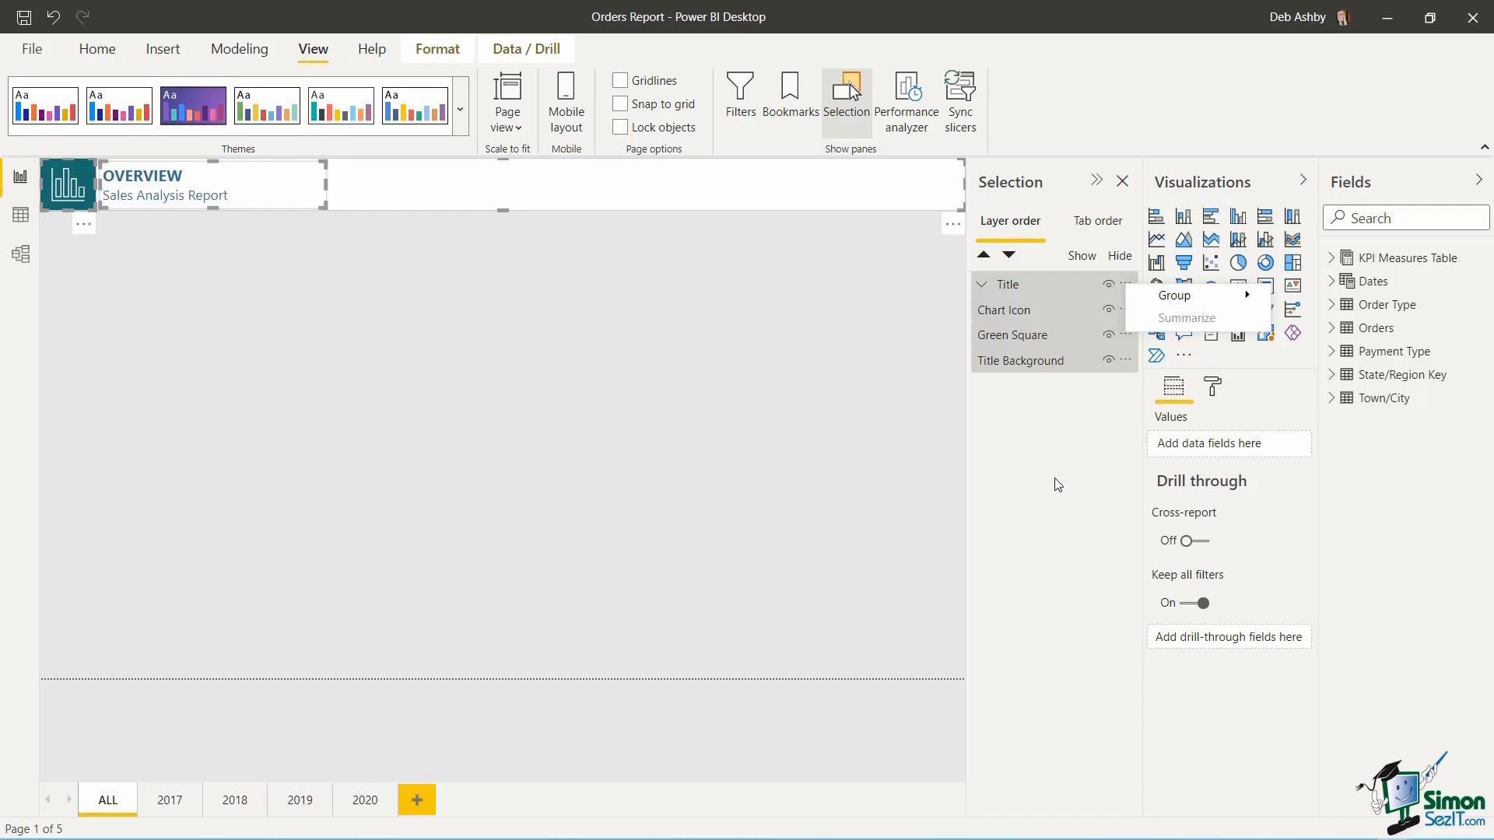
pyautogui.rightClick(616, 193)
pyautogui.moveTo(661, 204)
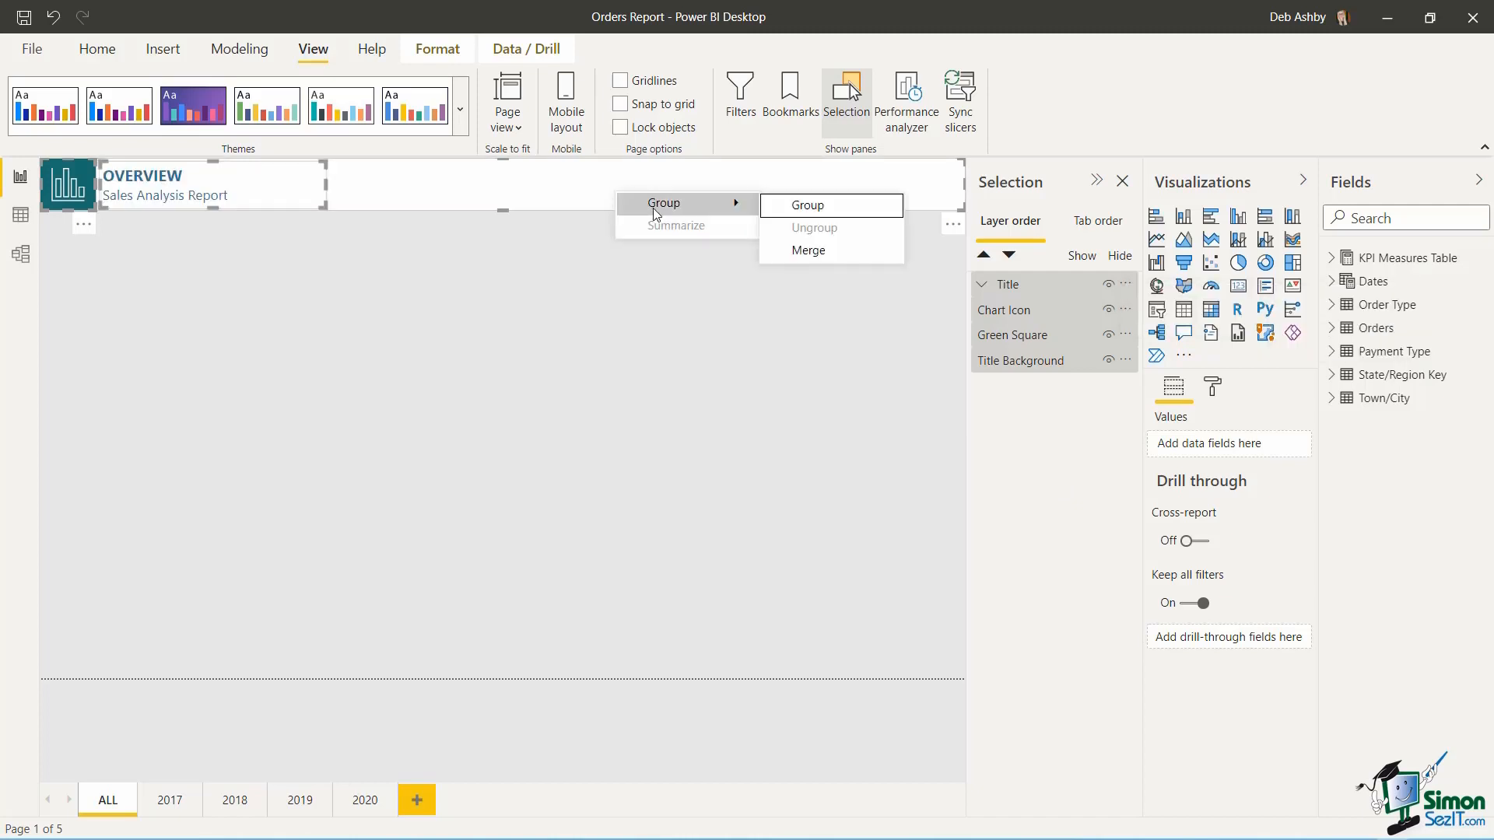
pyautogui.click(813, 209)
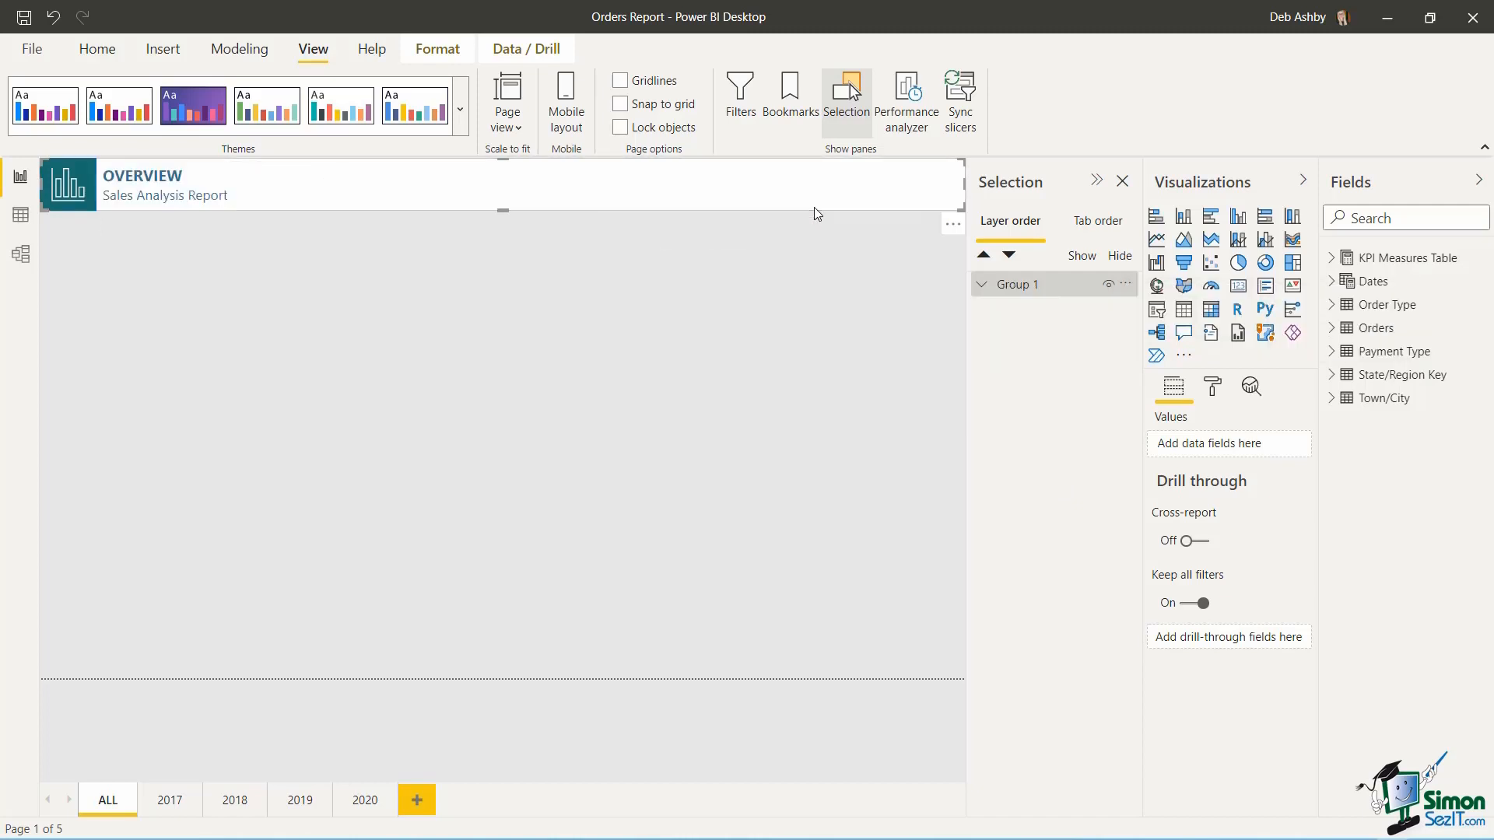
# - Copy the grouped header from the ALL page onto the 2017, 2018, 2019 and 2020 pages
pyautogui.click(600, 336)
pyautogui.click(620, 190)
pyautogui.click(169, 806)
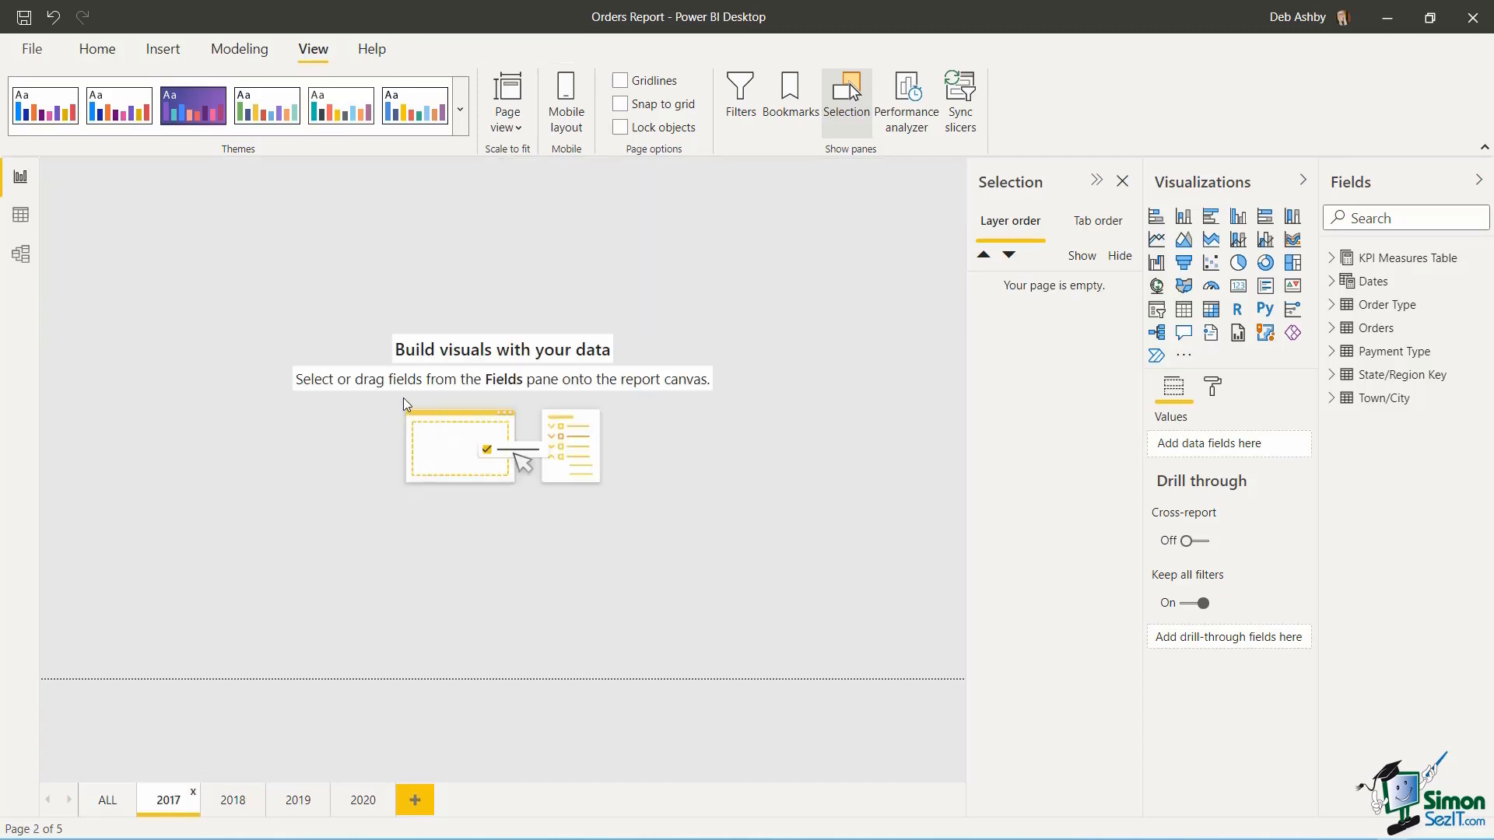
pyautogui.hotkey('ctrl', 'v')
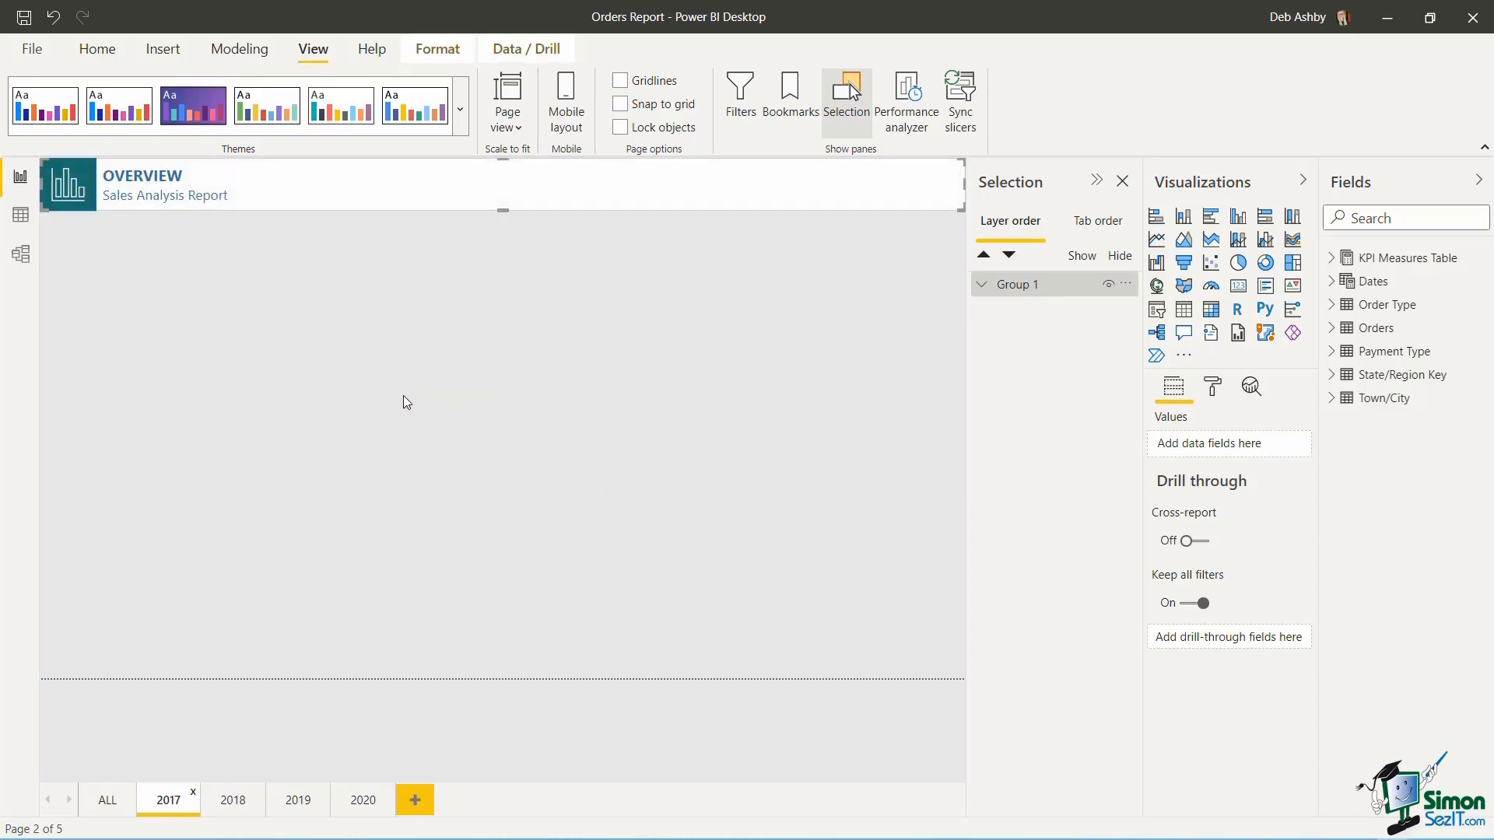
pyautogui.click(234, 801)
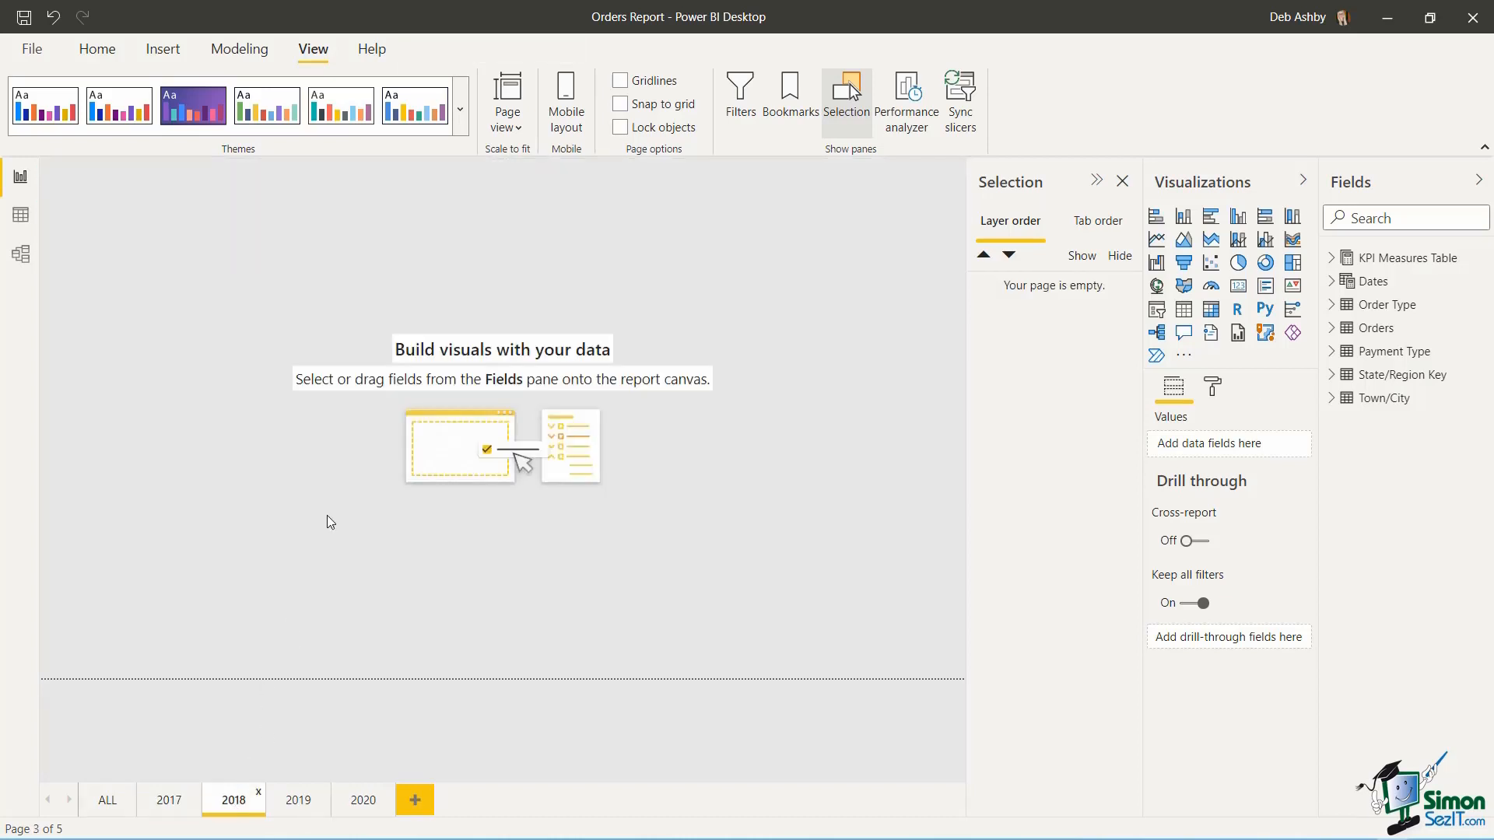
pyautogui.hotkey('ctrl', 'v')
pyautogui.click(316, 806)
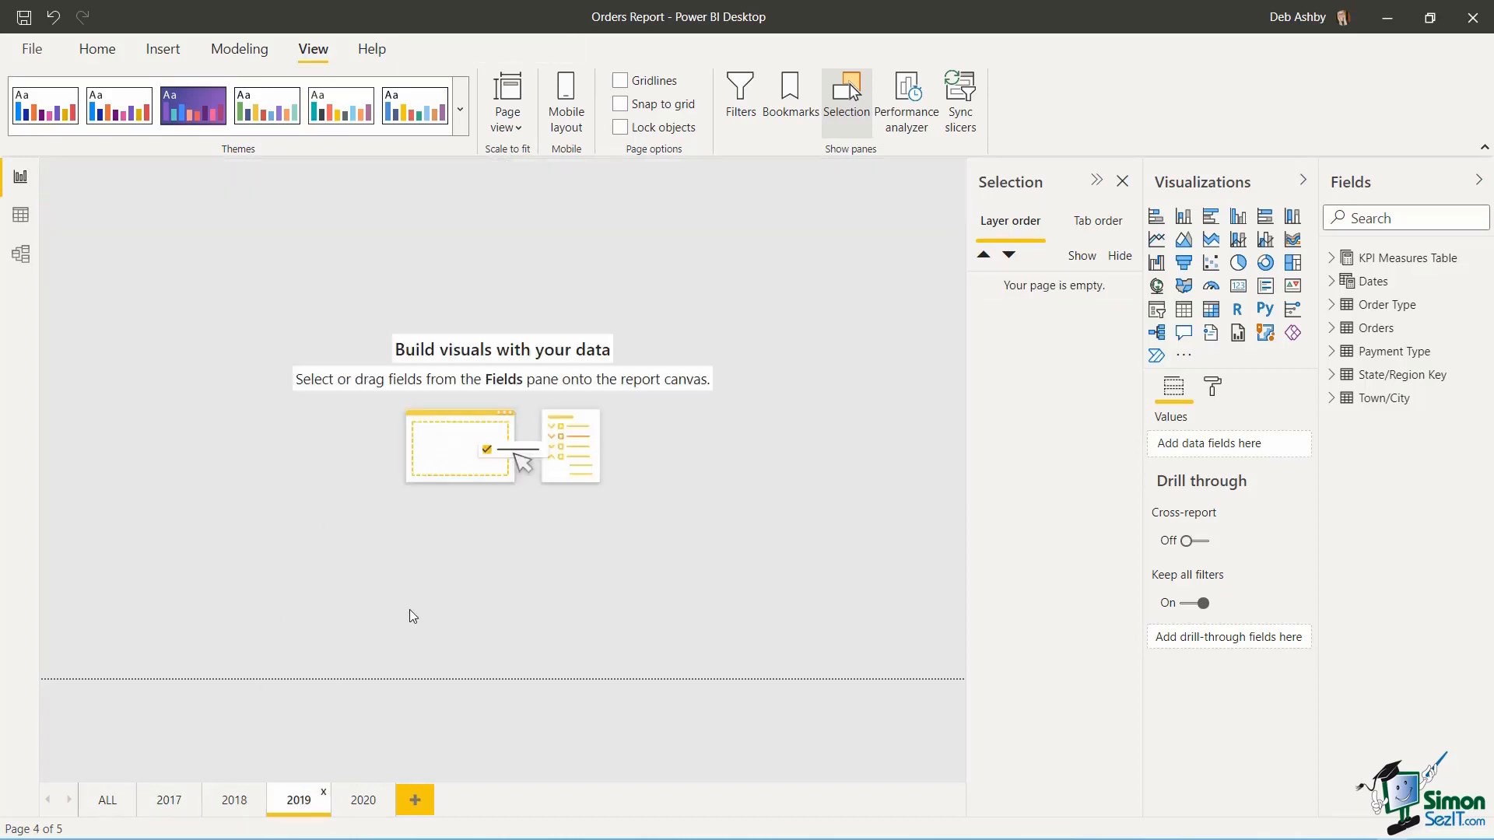
pyautogui.hotkey('ctrl', 'v')
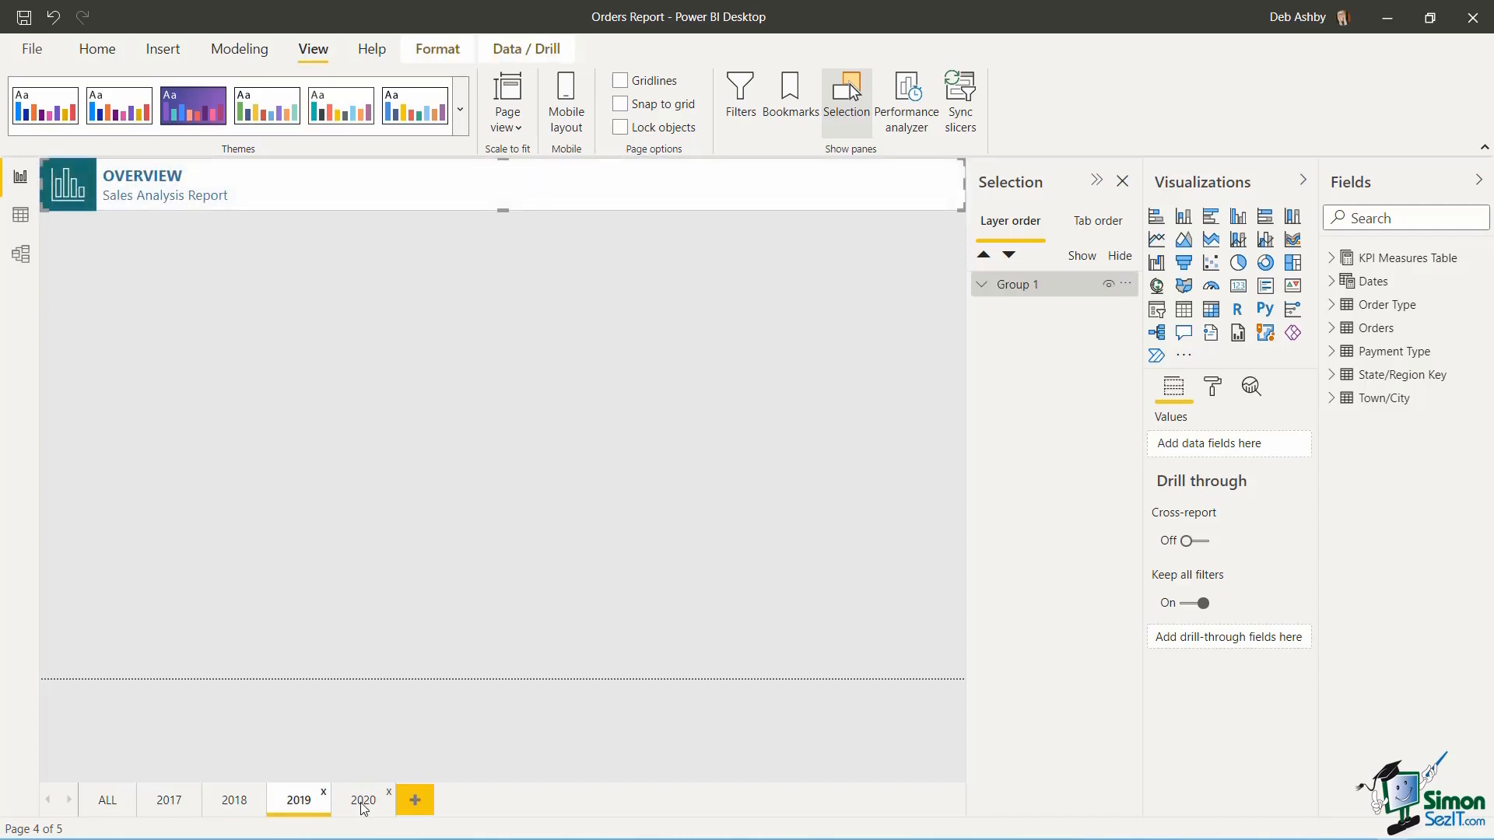
pyautogui.click(363, 805)
pyautogui.hotkey('ctrl', 'v')
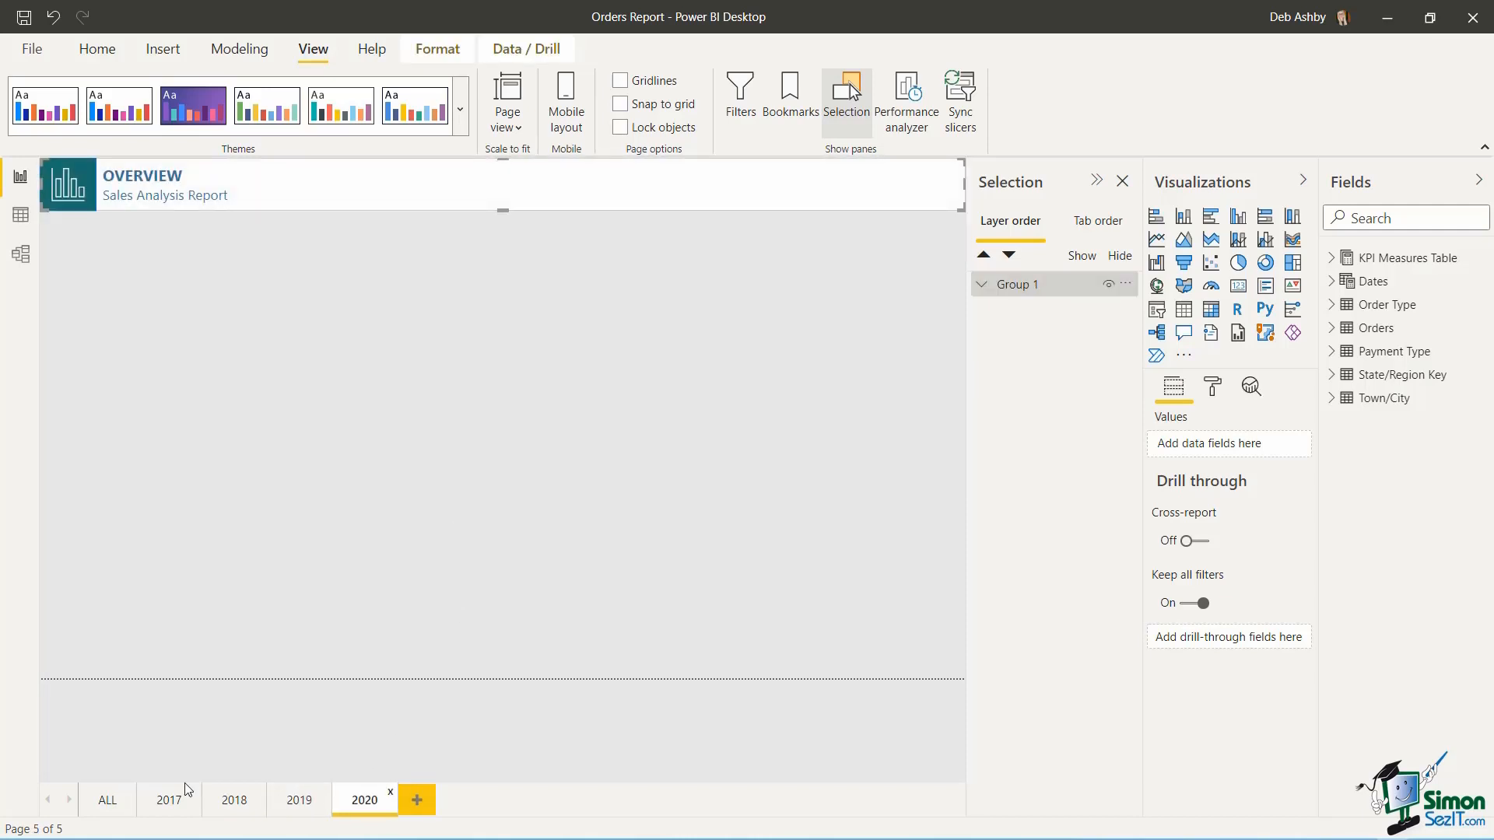
# - Ungroup the copied header on the 2017 page into its separate objects
pyautogui.click(171, 802)
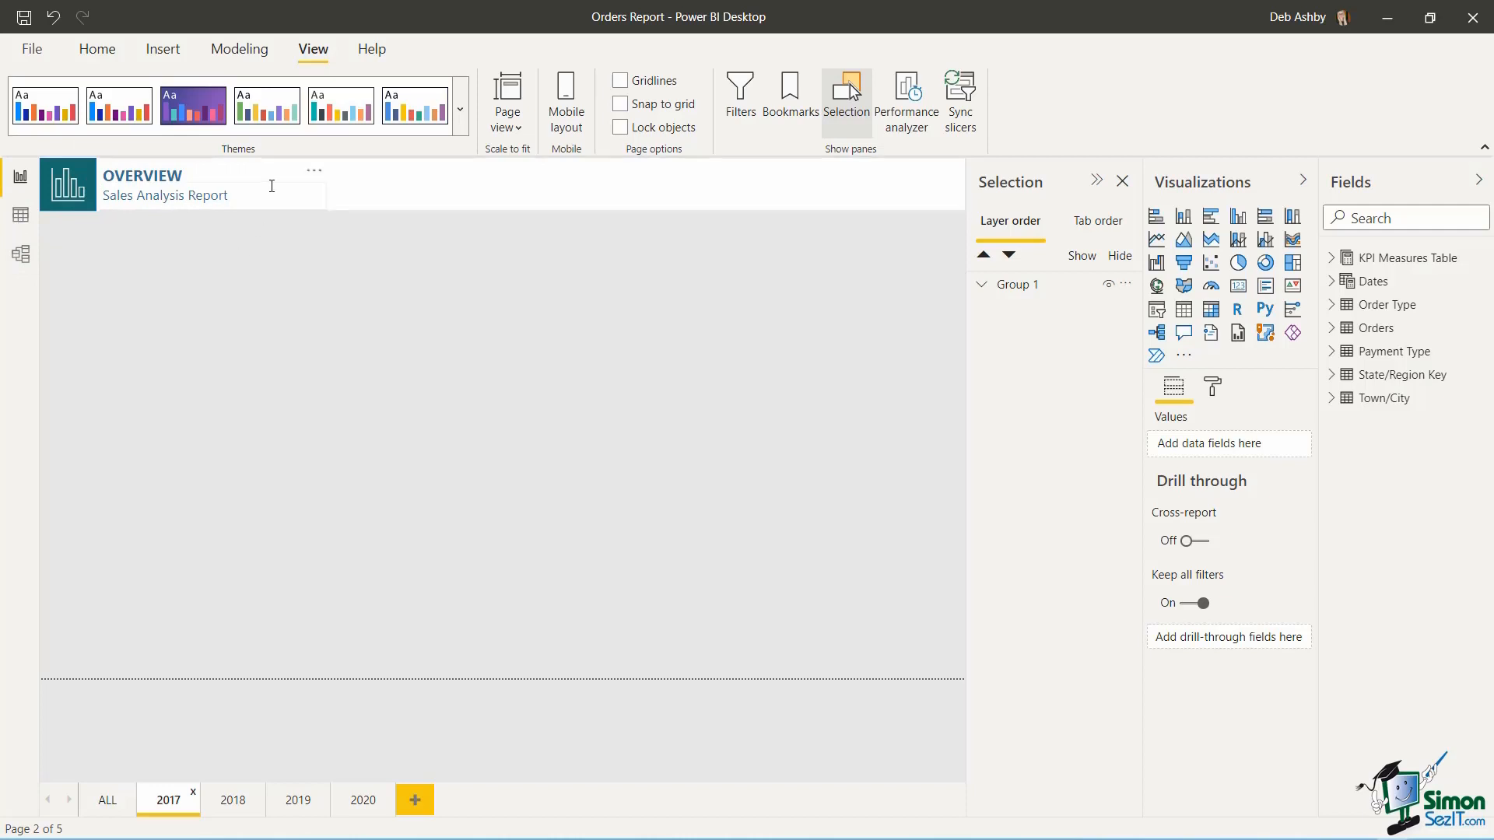
pyautogui.click(469, 187)
pyautogui.rightClick(470, 186)
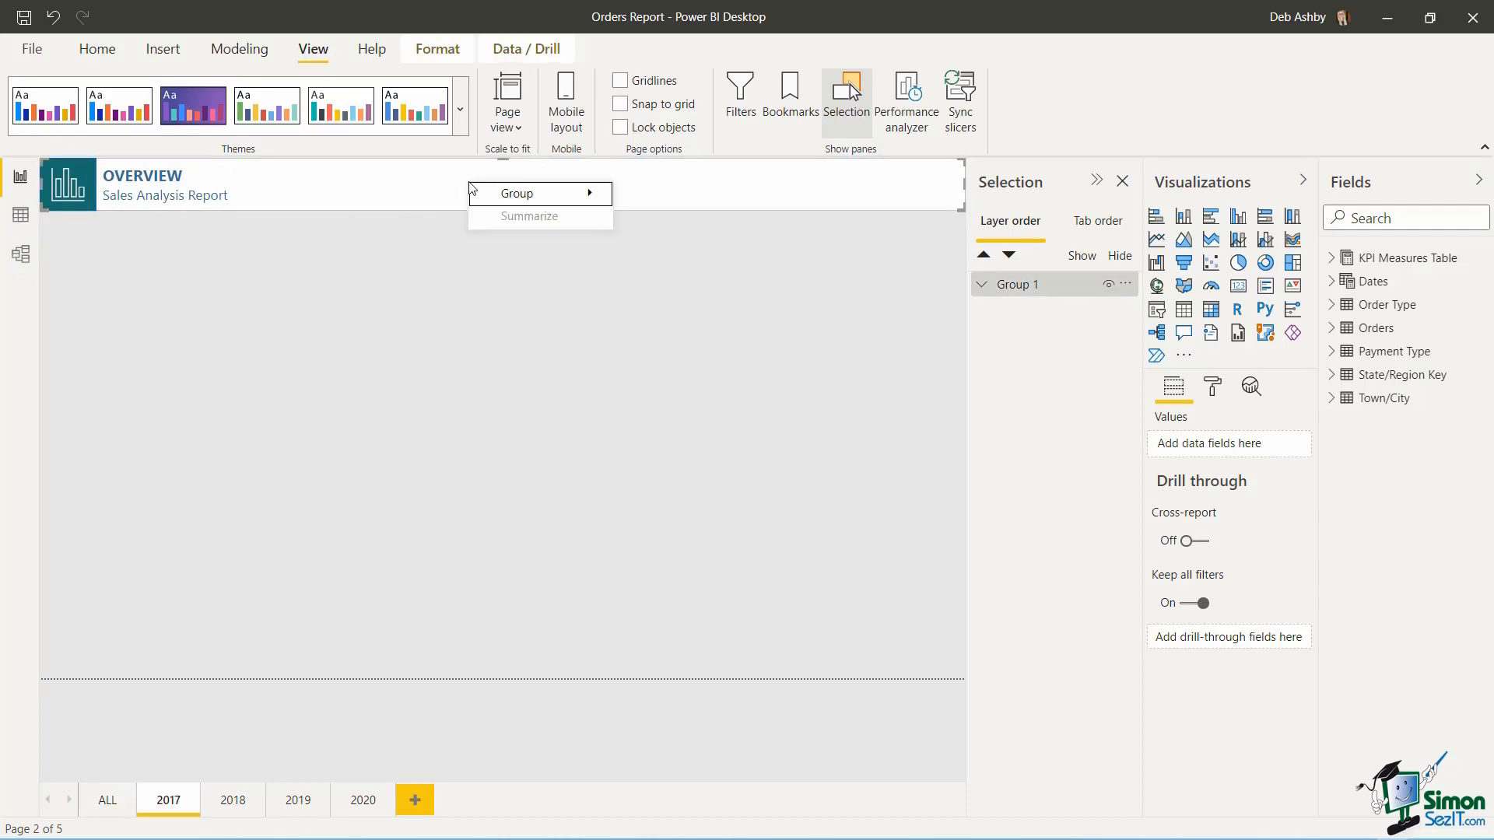
pyautogui.moveTo(510, 193)
pyautogui.click(663, 218)
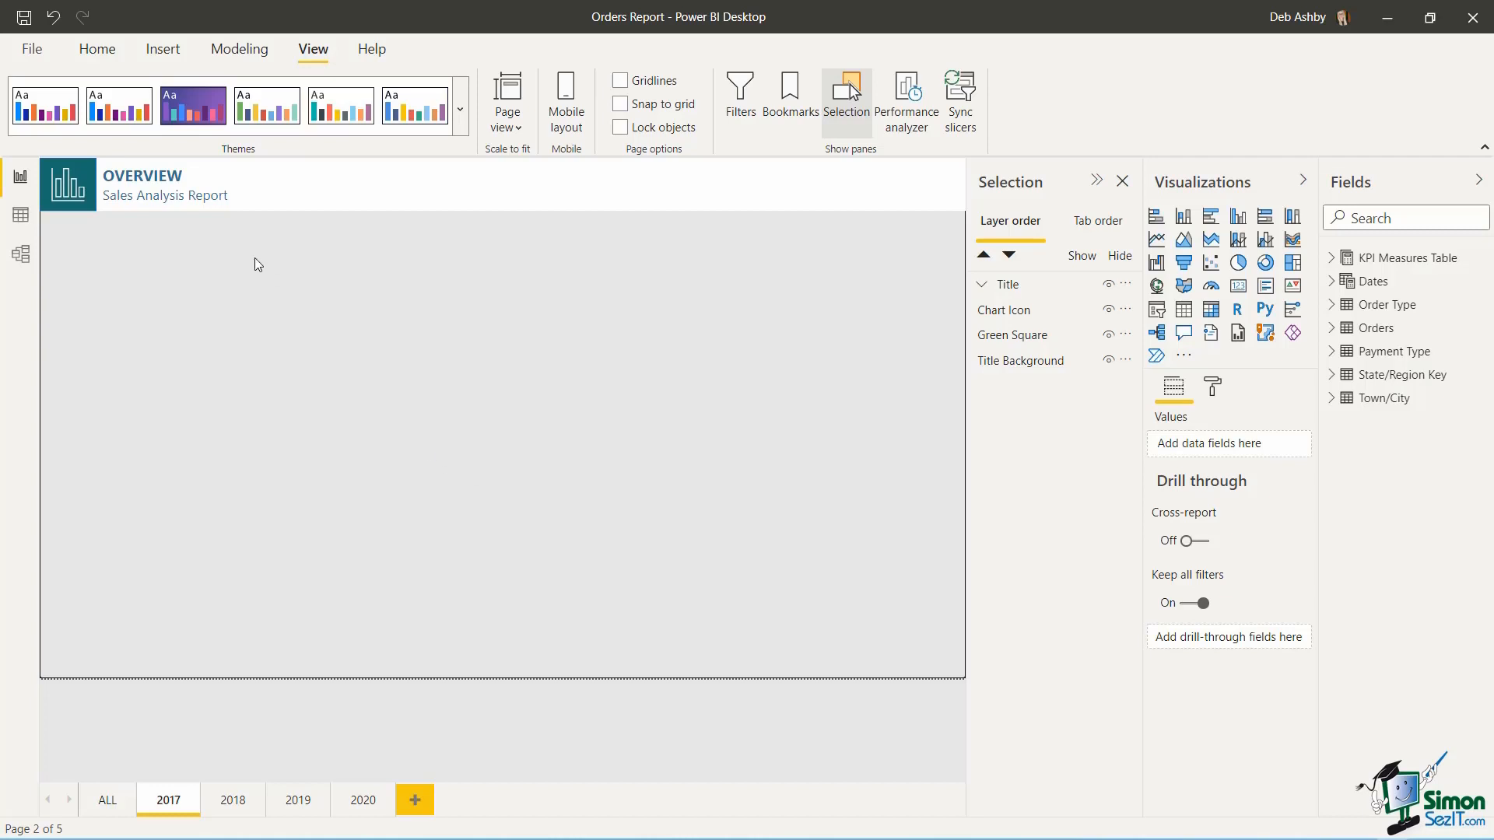
# - Replace the OVERVIEW heading on the 2017 page with 2017
pyautogui.click(144, 176)
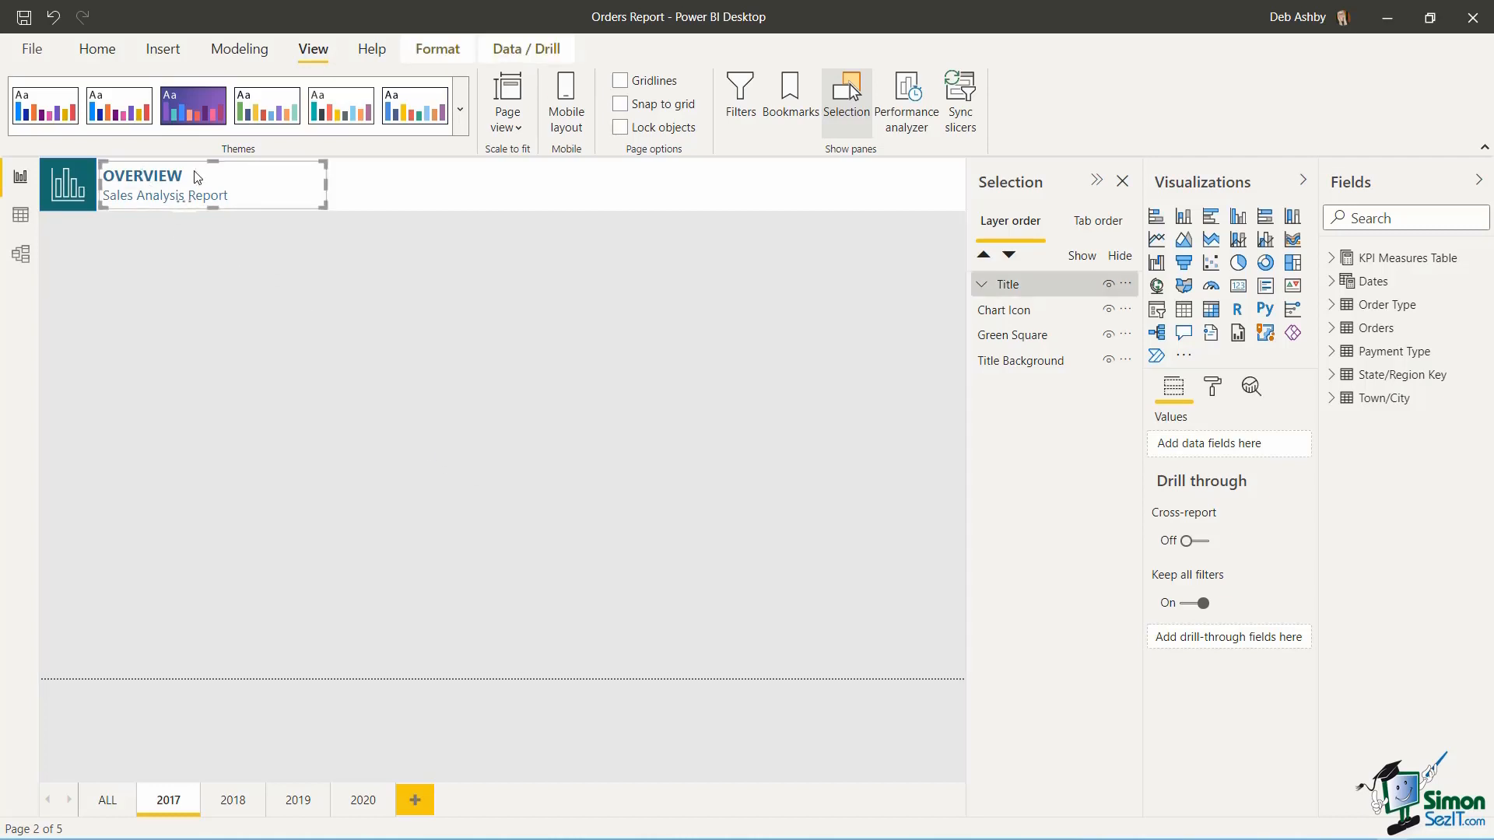
pyautogui.moveTo(186, 170); pyautogui.dragTo(105, 178)
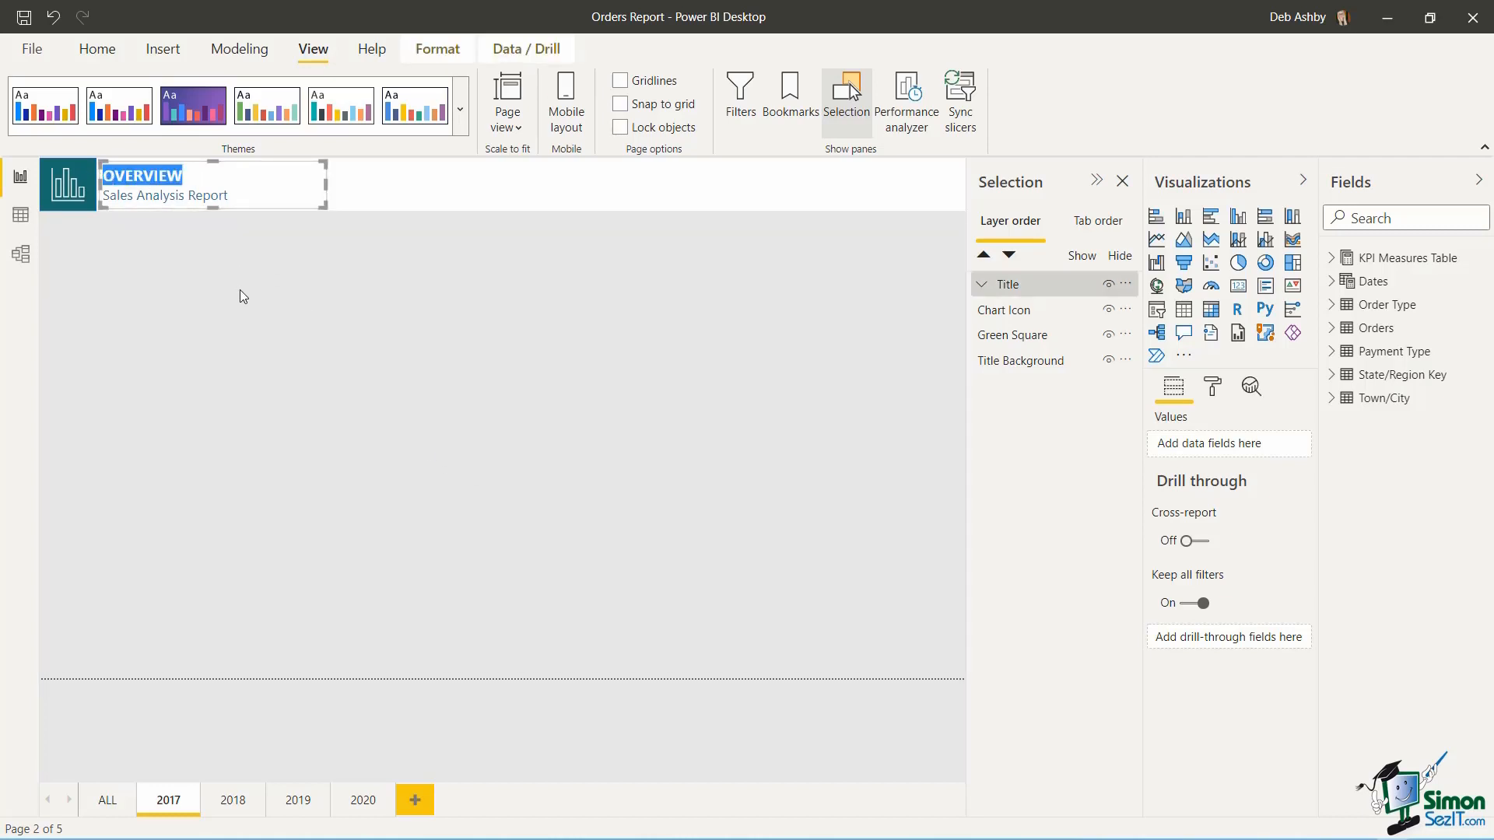
pyautogui.write('2017')
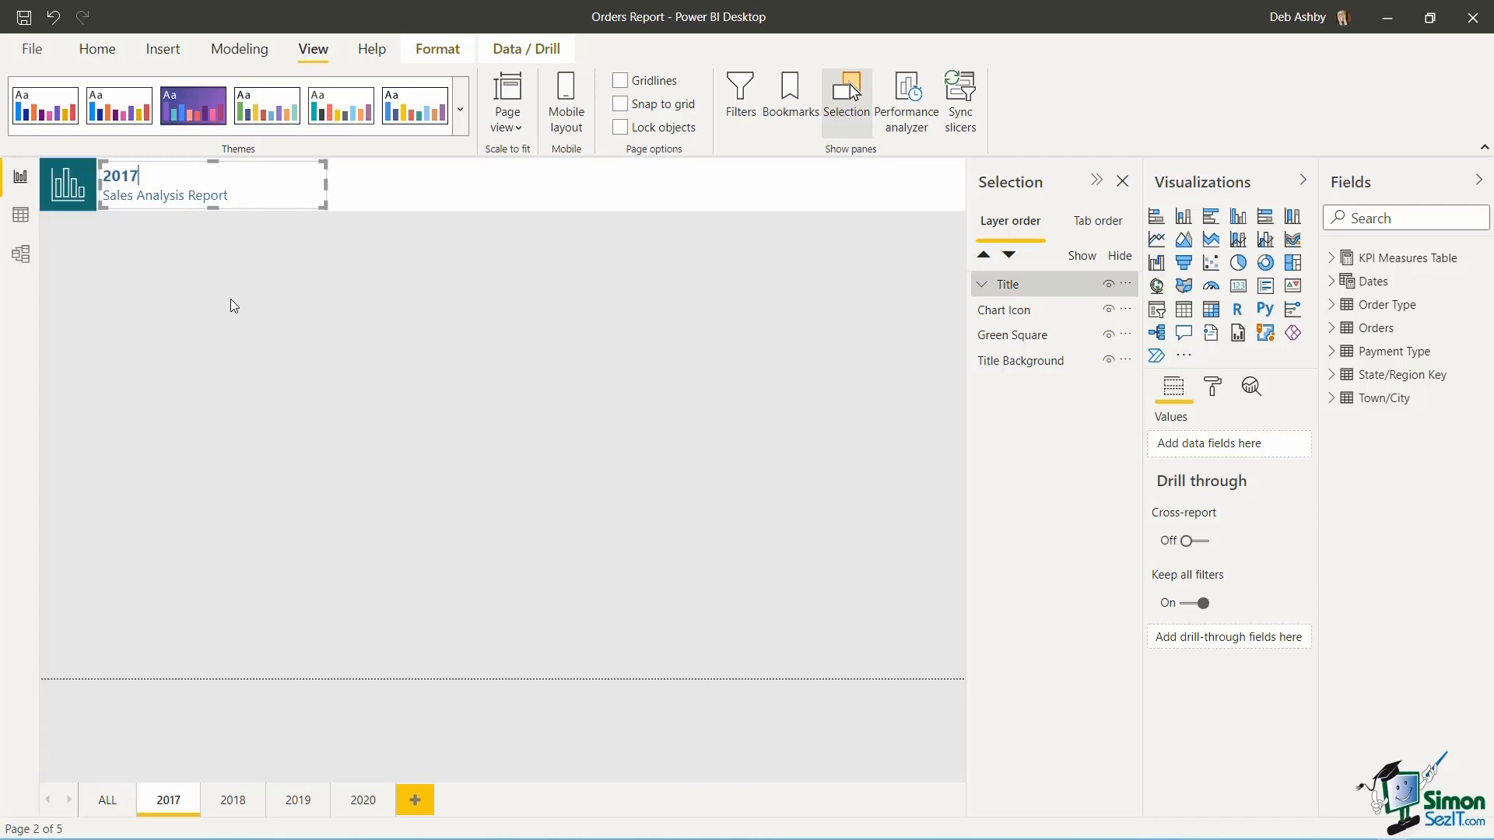
# - Fill the Green Square shape behind the chart icon on the 2017 page with bright blue
pyautogui.click(230, 299)
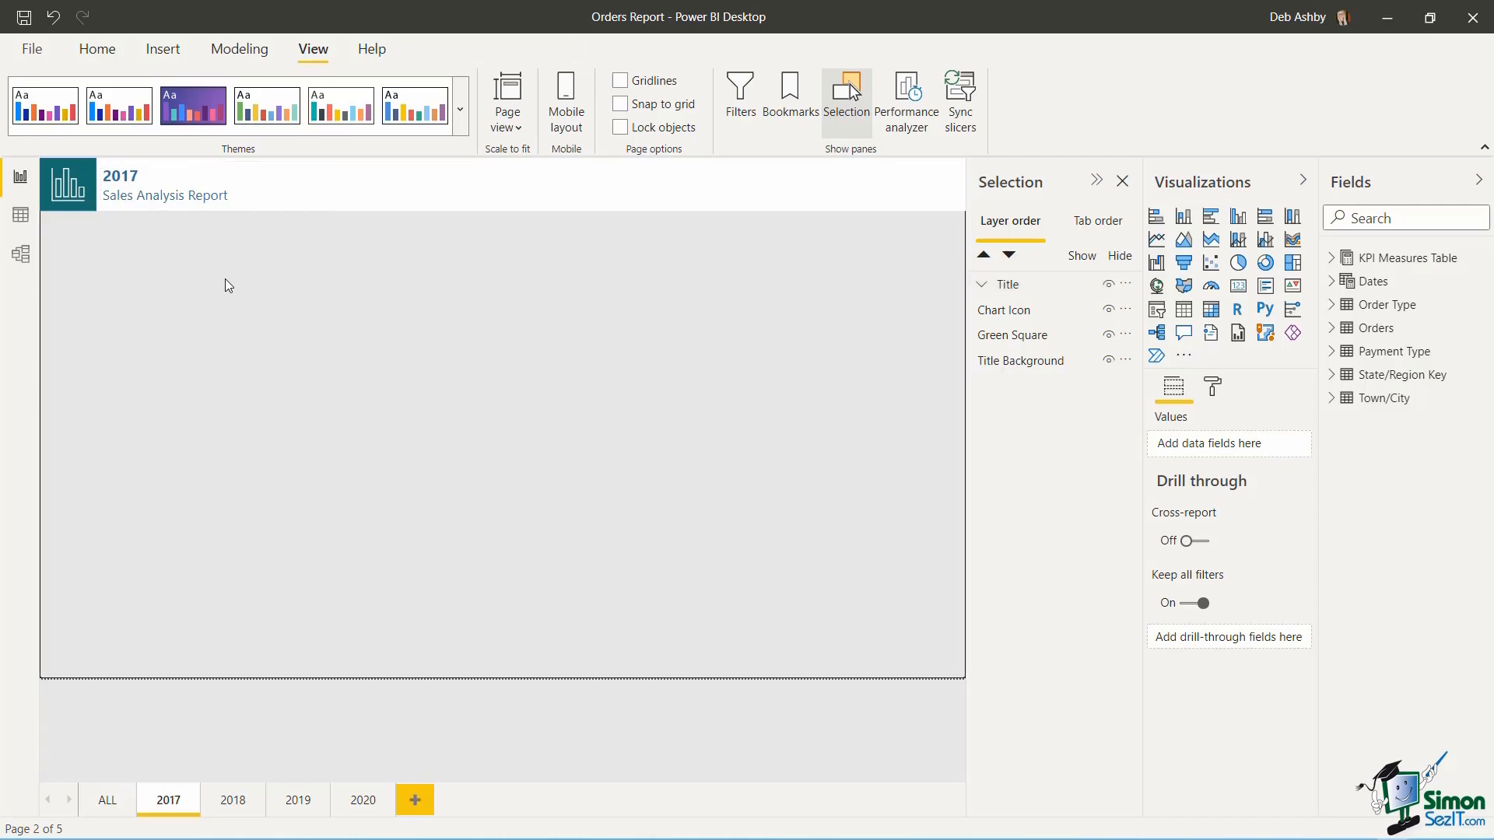
pyautogui.click(83, 173)
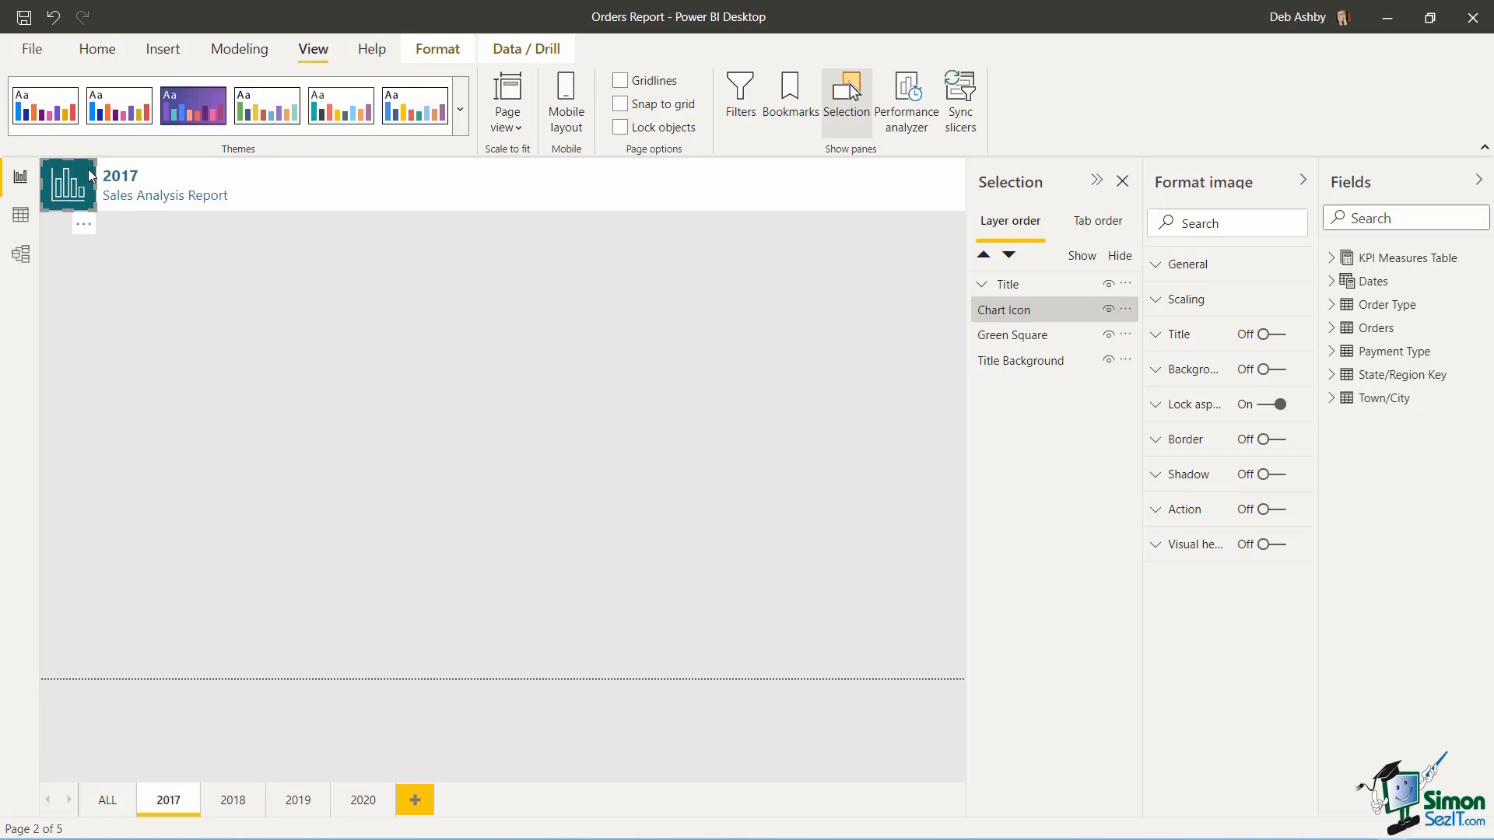
pyautogui.click(1006, 316)
pyautogui.click(1003, 343)
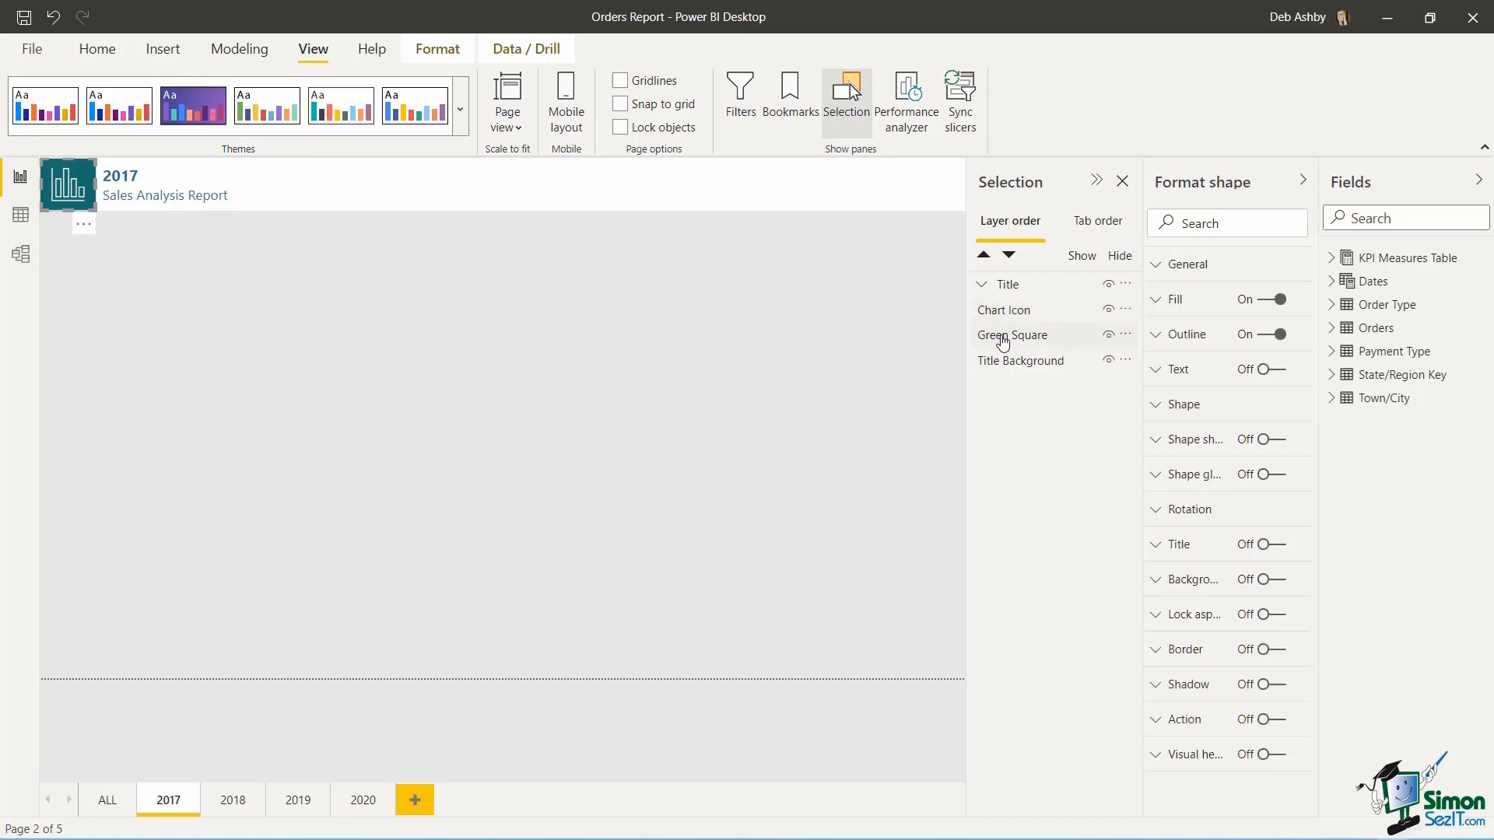
pyautogui.click(1161, 299)
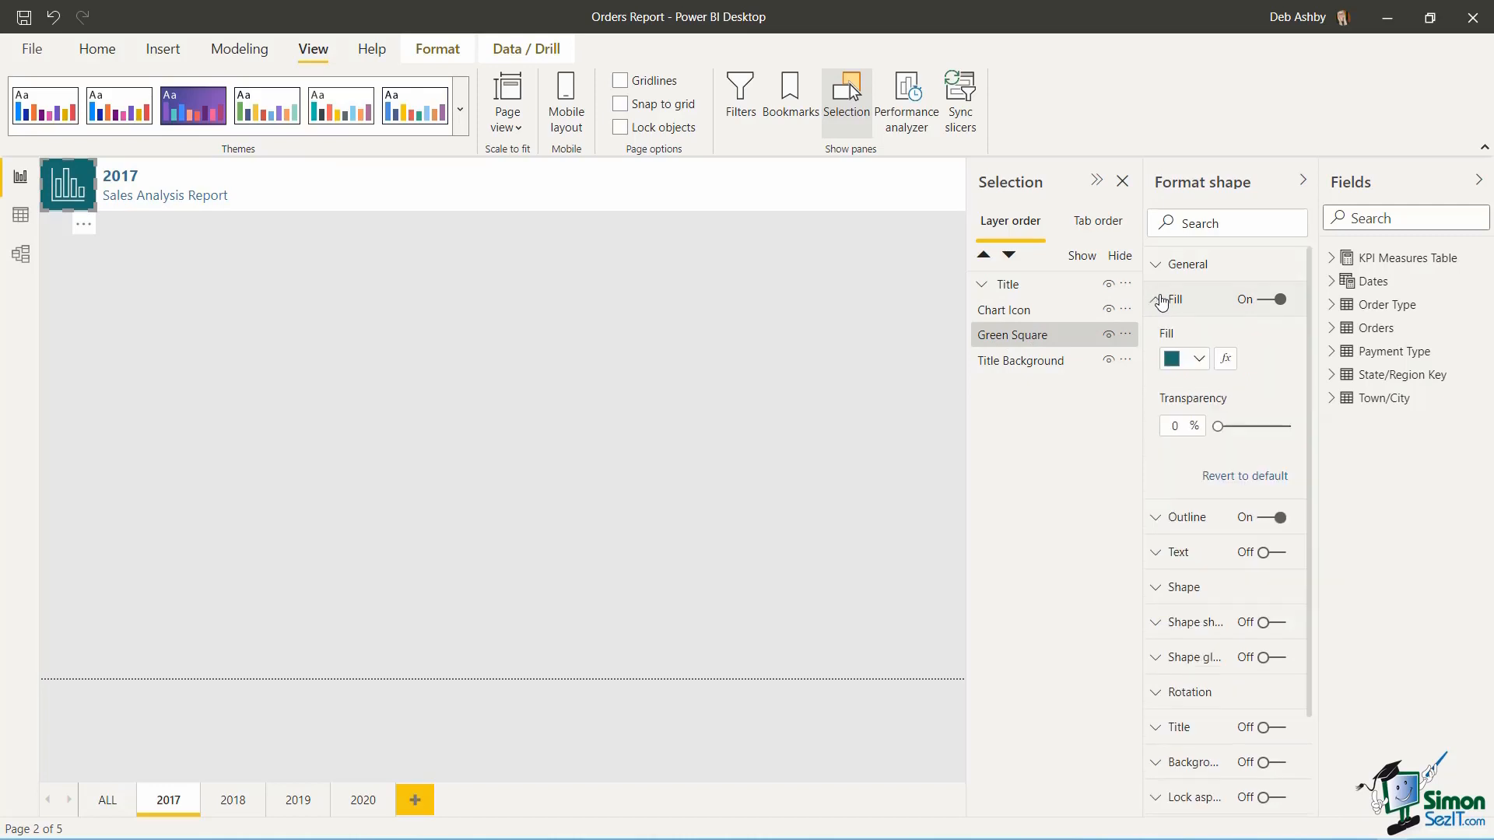
pyautogui.click(1198, 359)
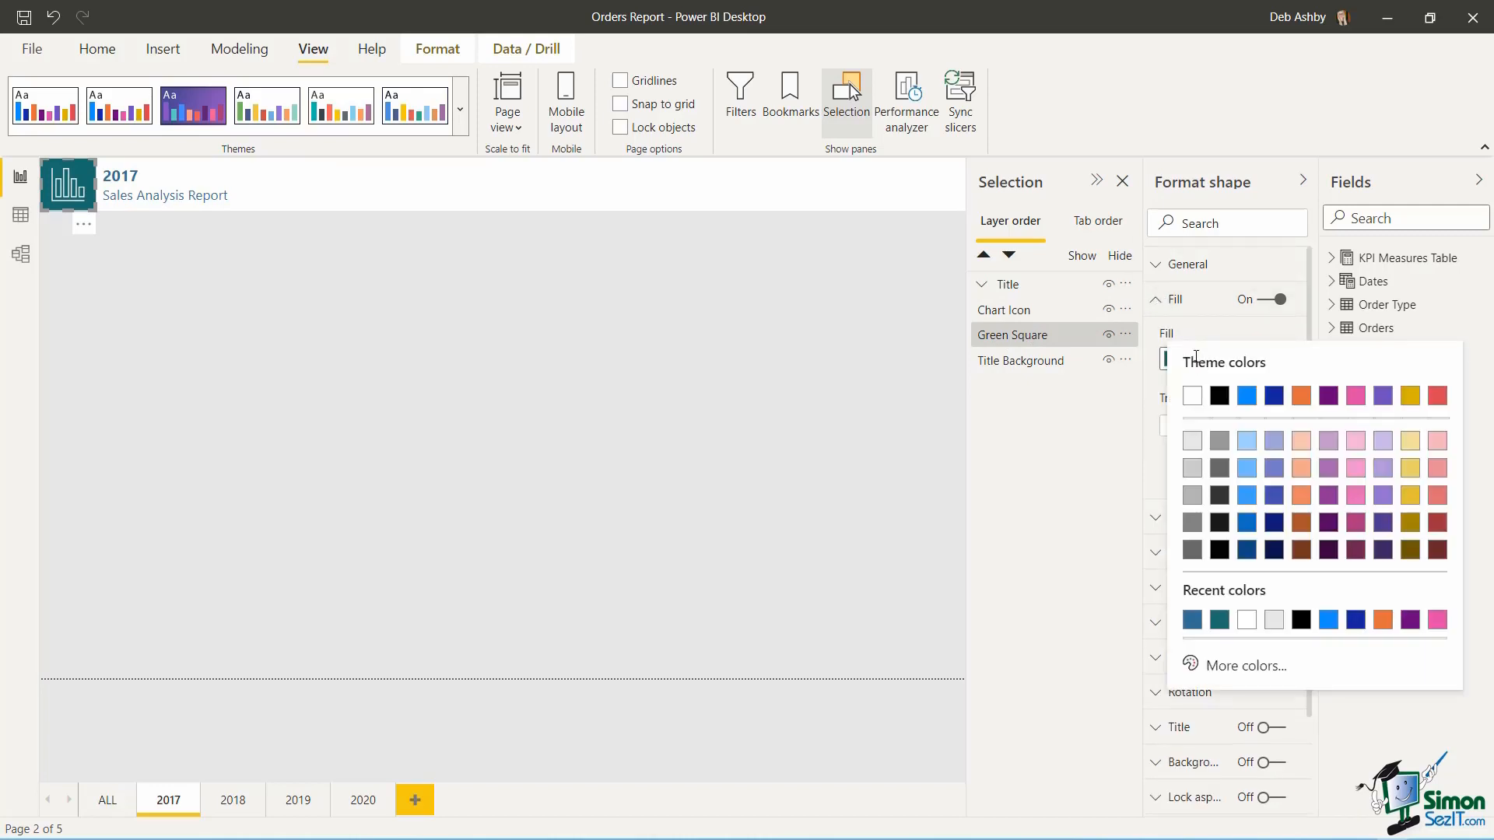
pyautogui.click(1329, 620)
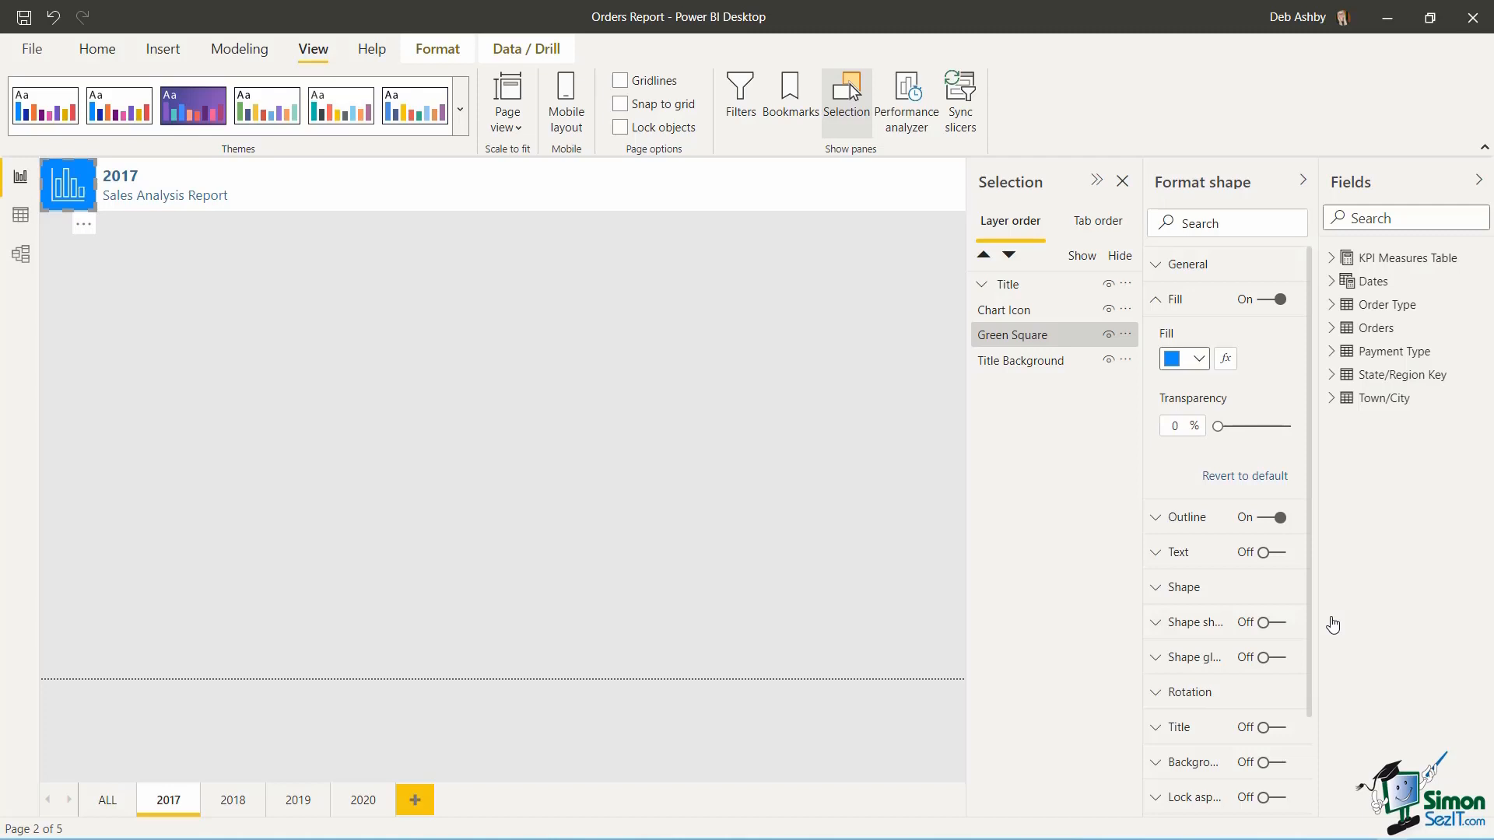
# - Set the font color of the 2017 heading to the darker shade of the theme's bright blue
pyautogui.click(698, 394)
pyautogui.click(127, 179)
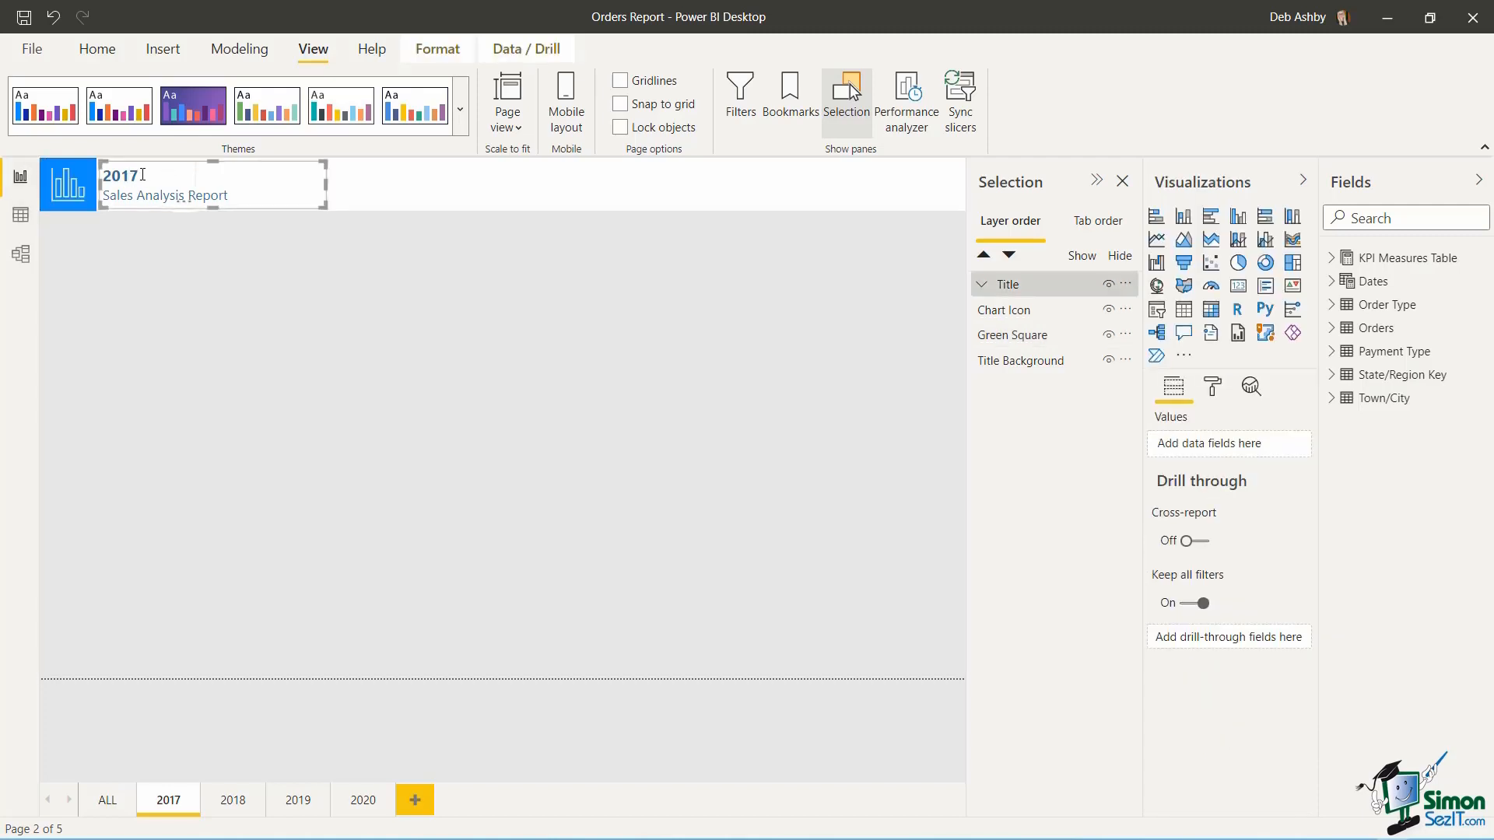
pyautogui.moveTo(145, 177); pyautogui.dragTo(104, 176)
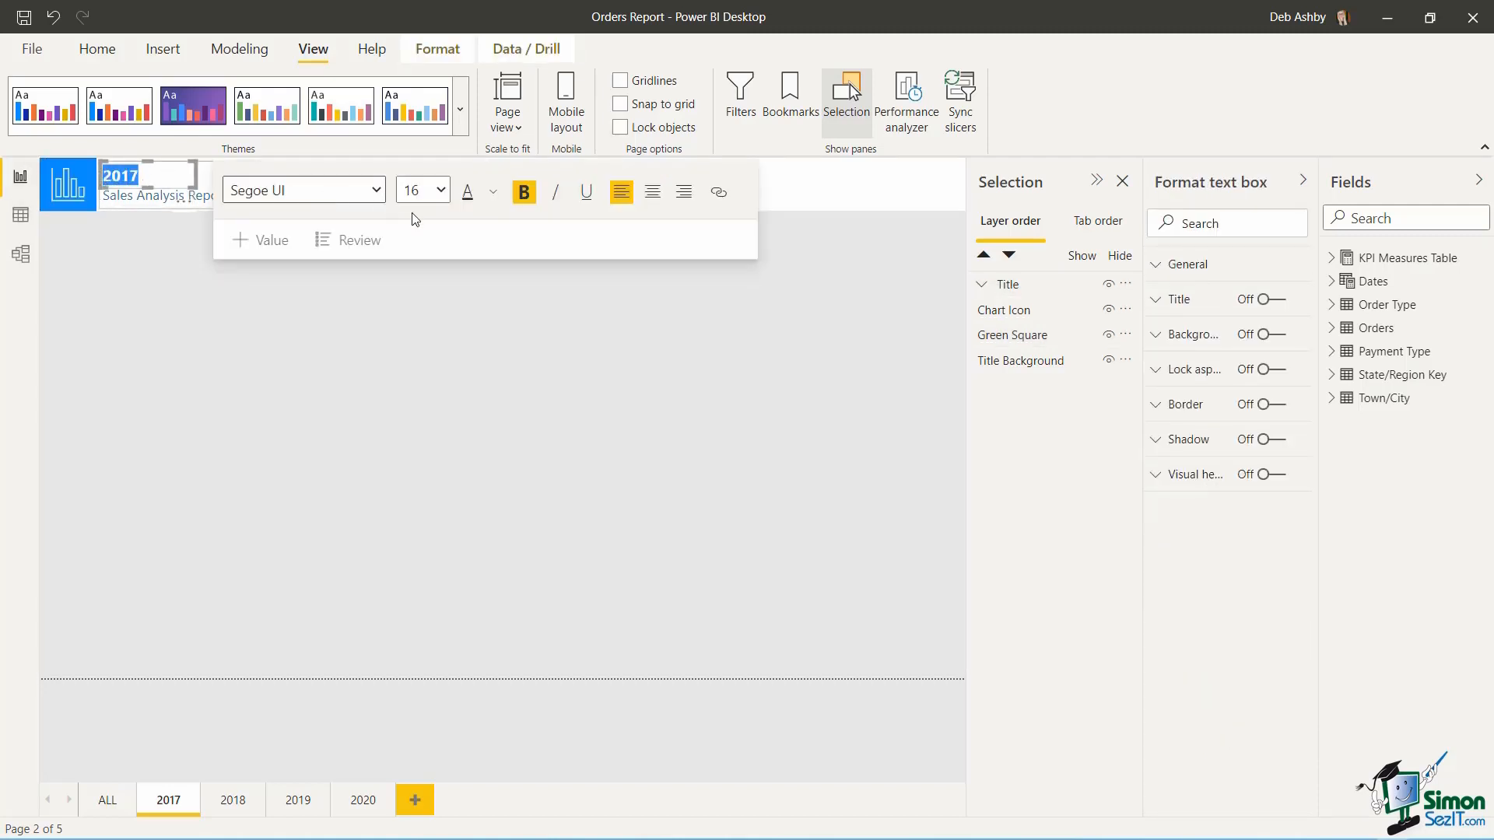
pyautogui.click(495, 196)
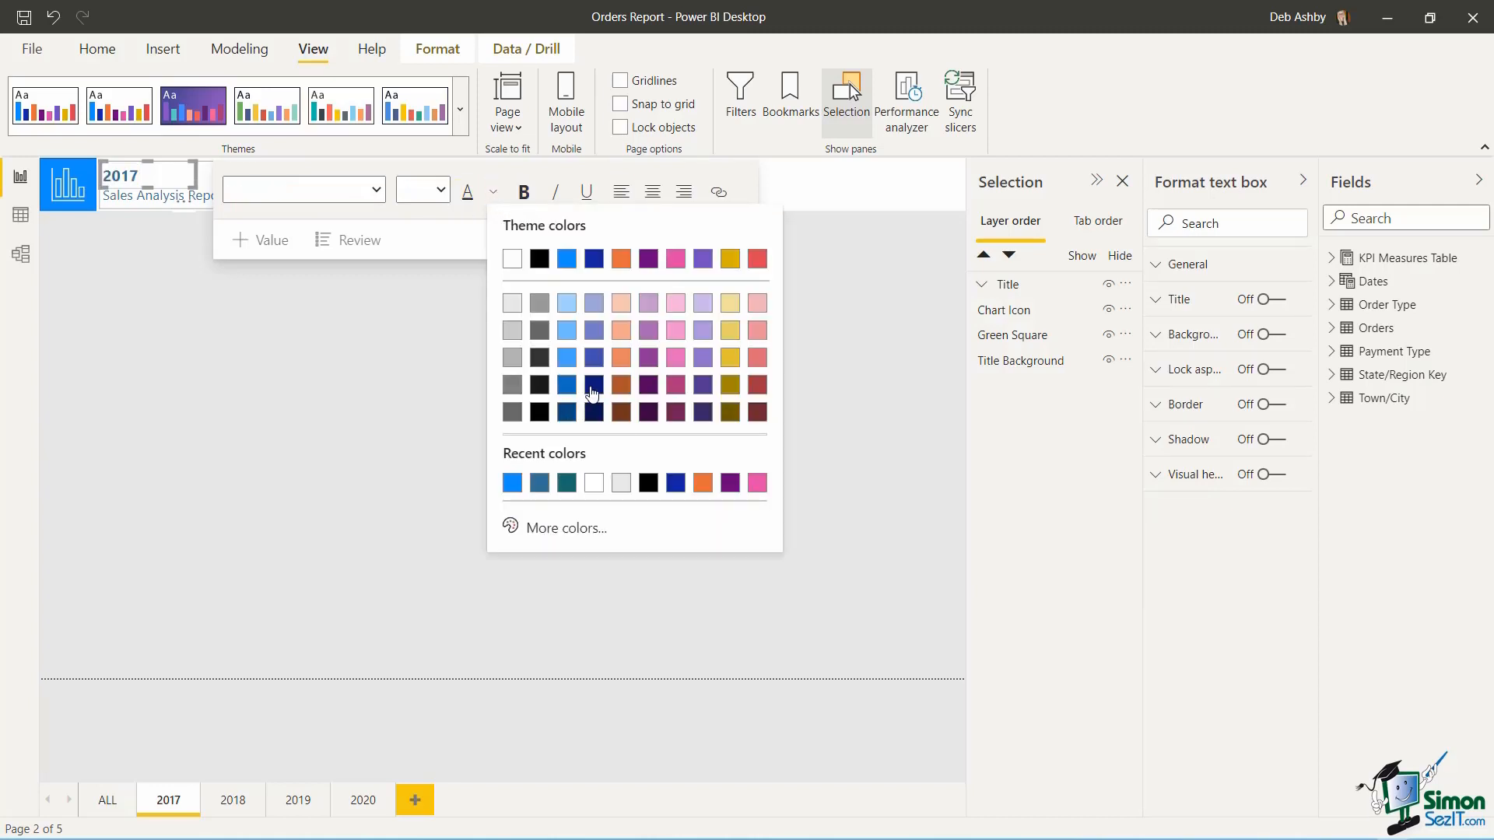
pyautogui.click(567, 384)
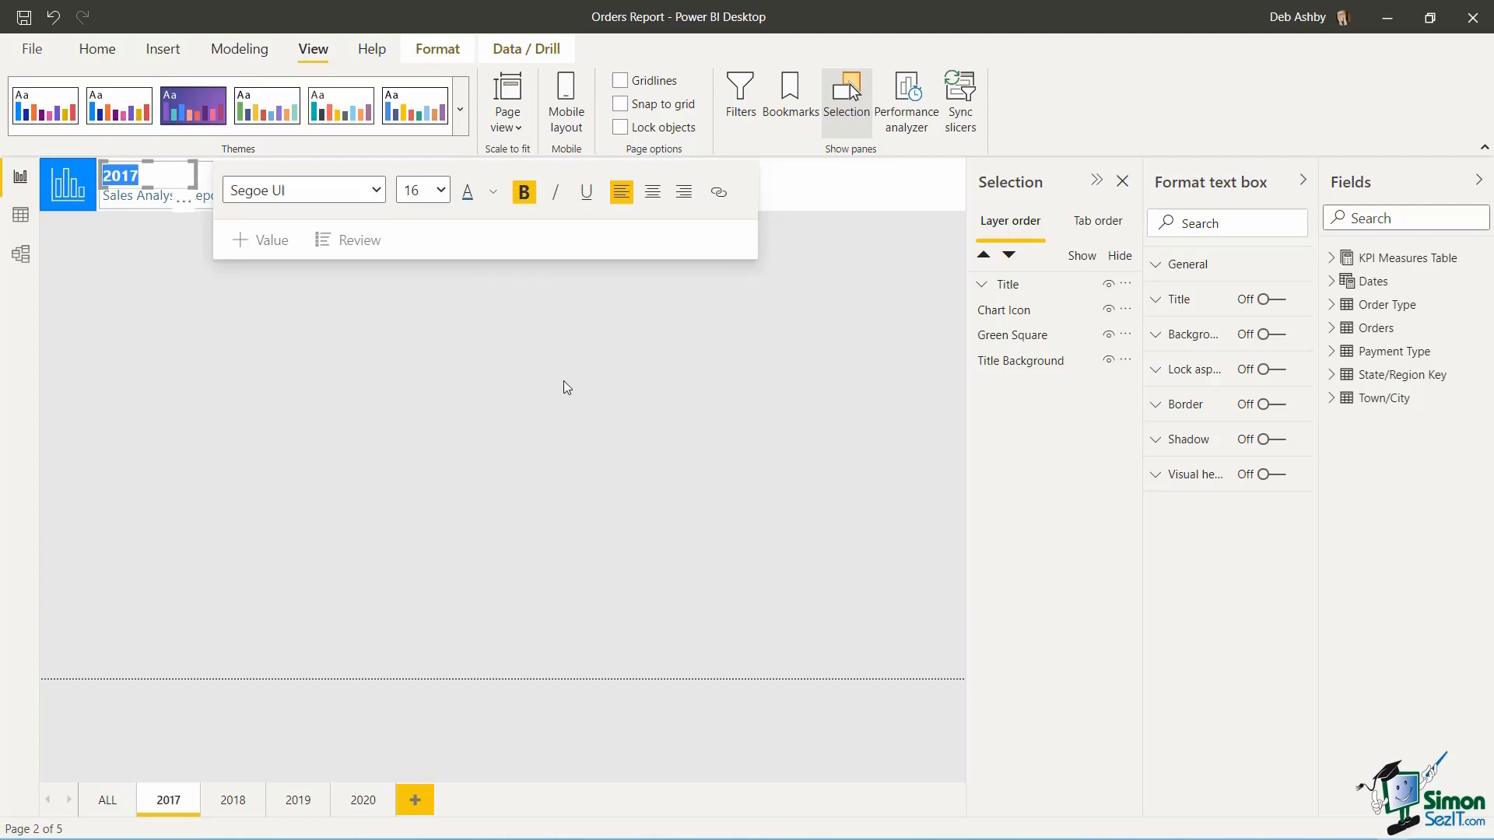
# - Set the font color of the Sales Analysis Report subtitle on the 2017 page to the same darker blue
pyautogui.click(241, 344)
pyautogui.click(217, 194)
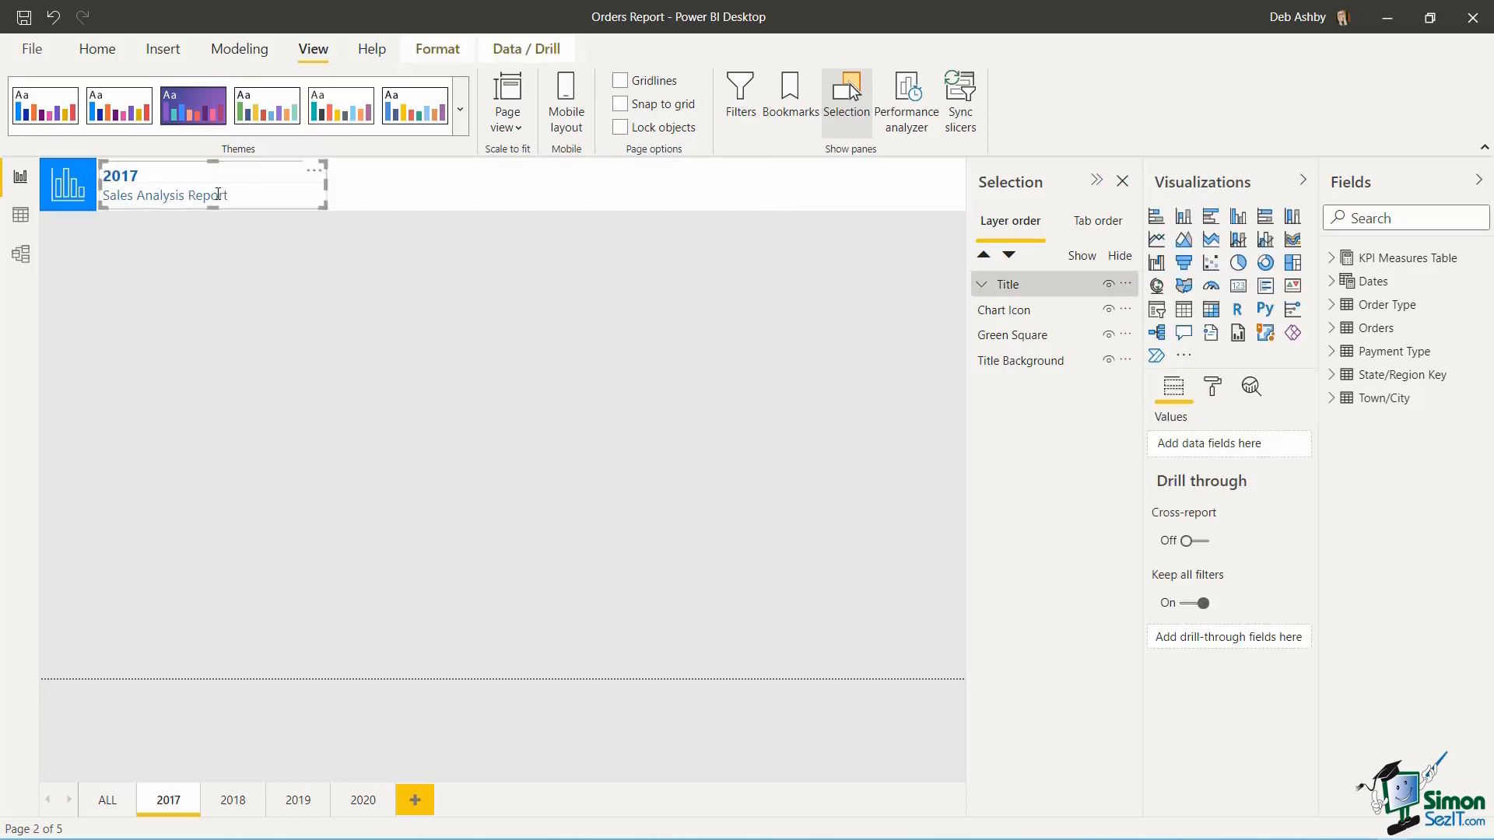
pyautogui.moveTo(235, 194); pyautogui.dragTo(138, 207)
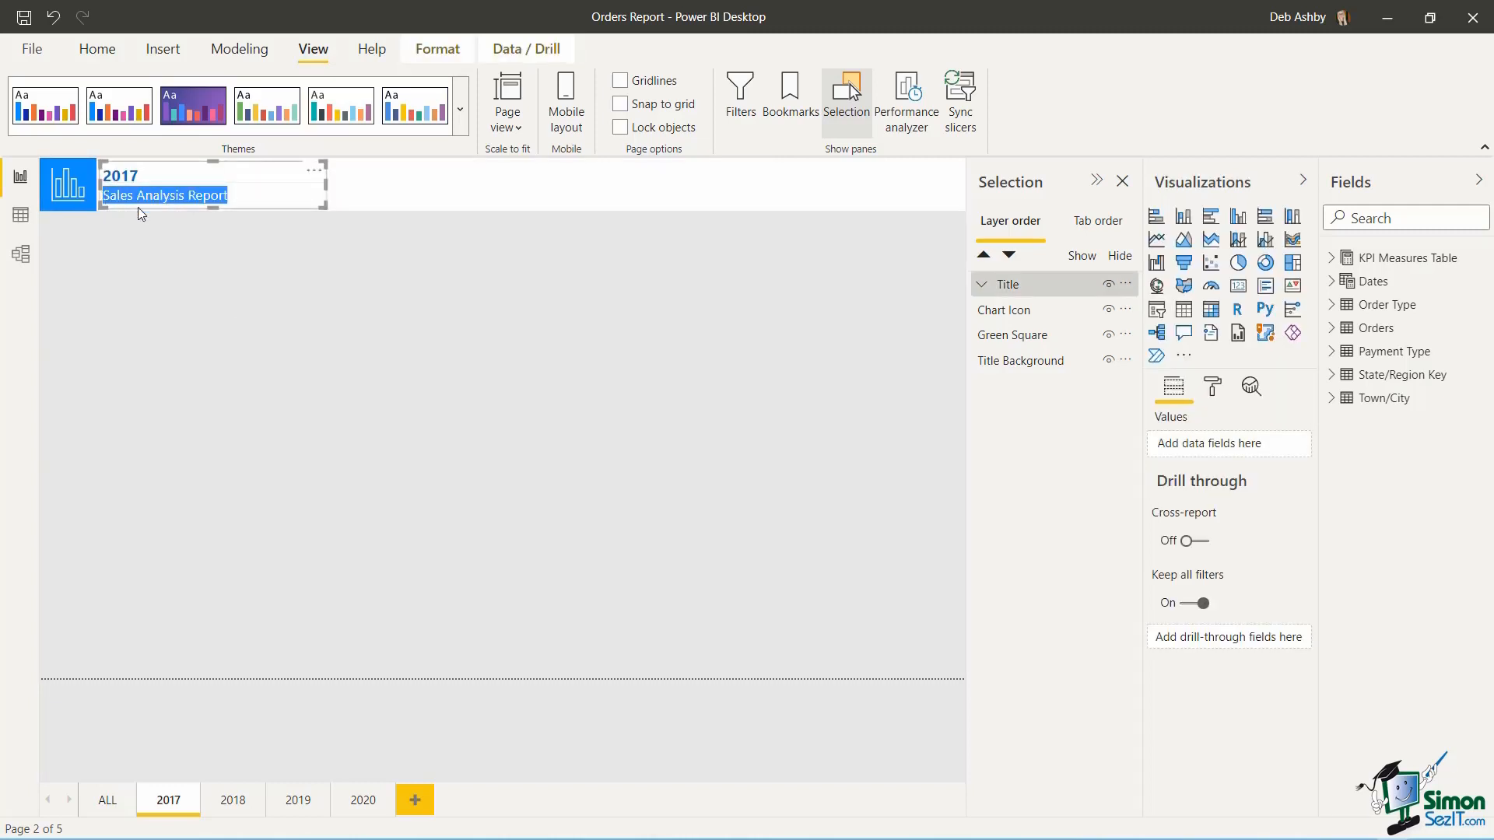
pyautogui.click(624, 213)
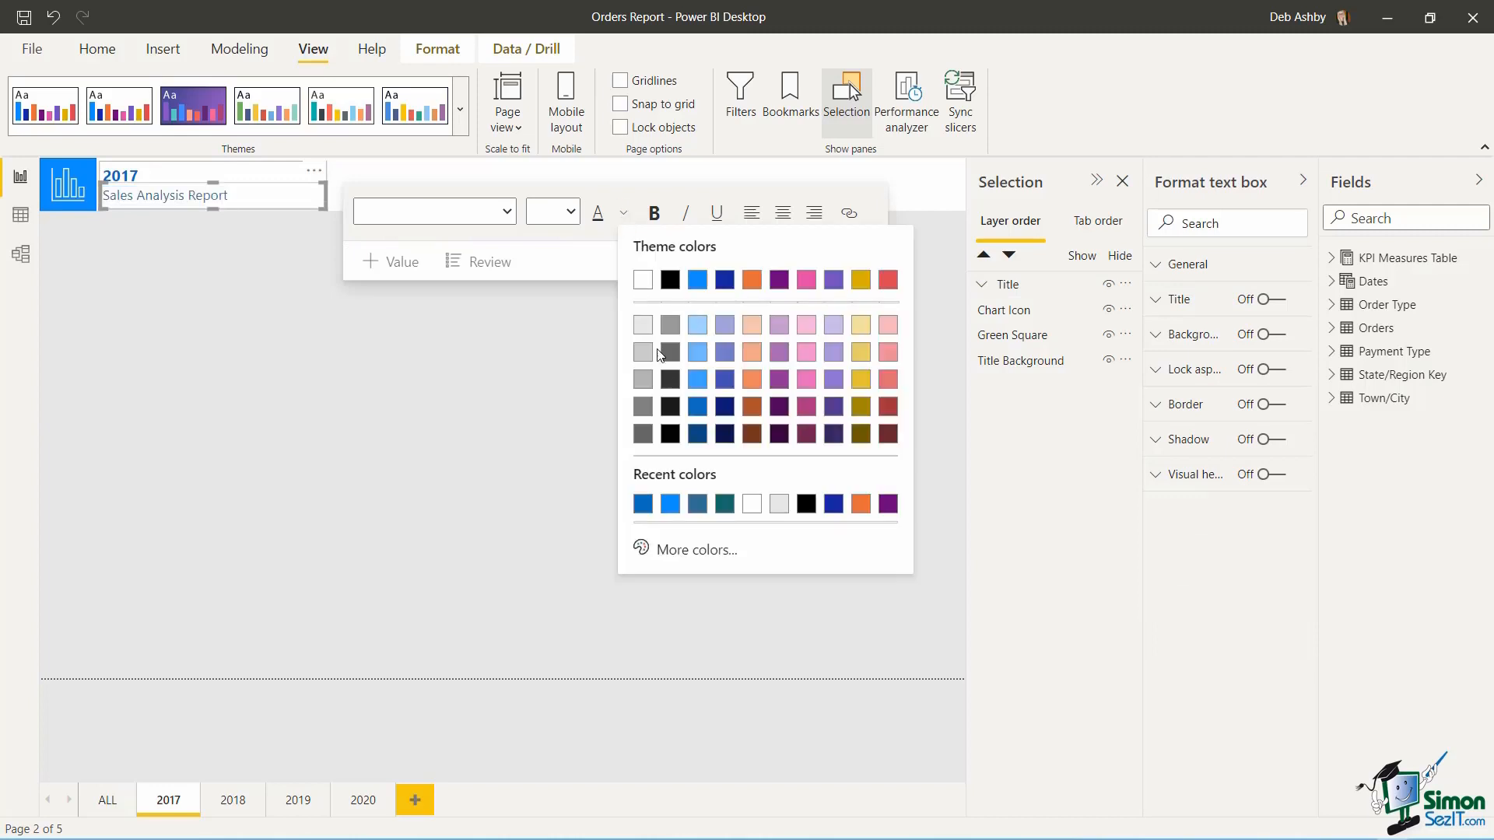
pyautogui.click(705, 412)
pyautogui.click(304, 373)
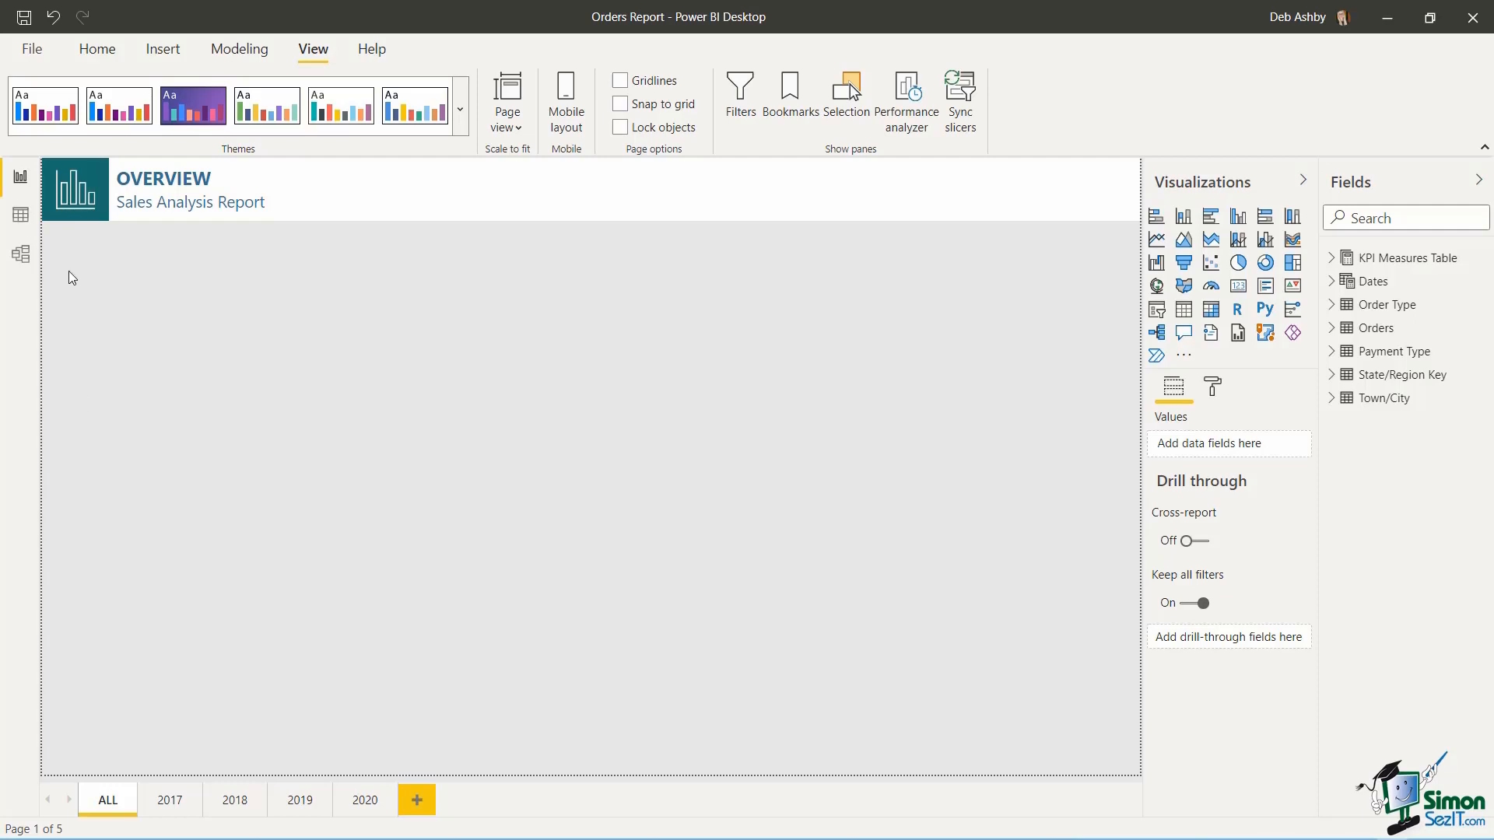
# - Review the header banners on the year pages, comparing their titles and colors
pyautogui.click(299, 800)
pyautogui.click(171, 800)
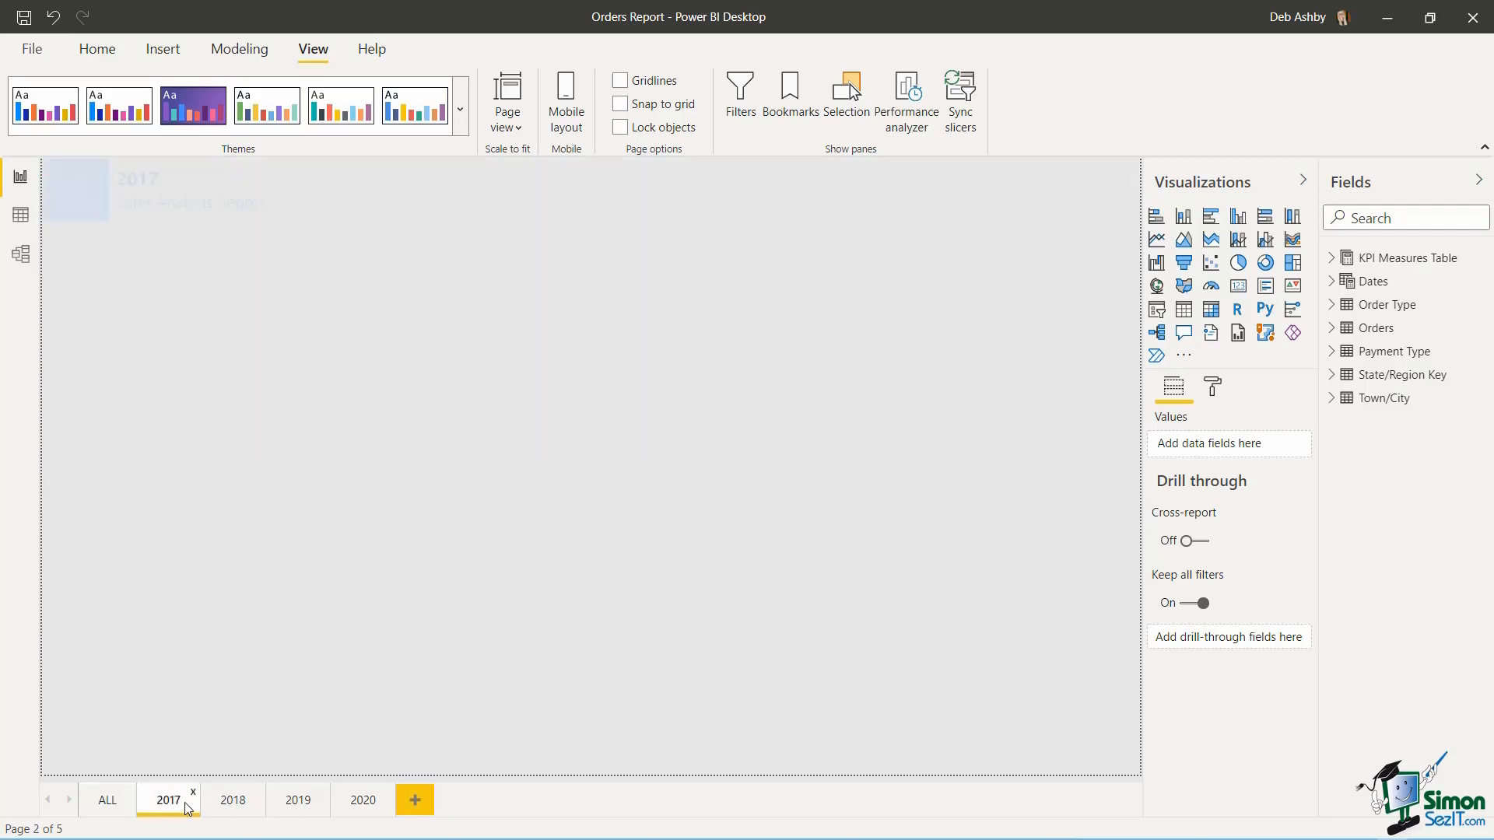
pyautogui.click(247, 806)
pyautogui.click(296, 801)
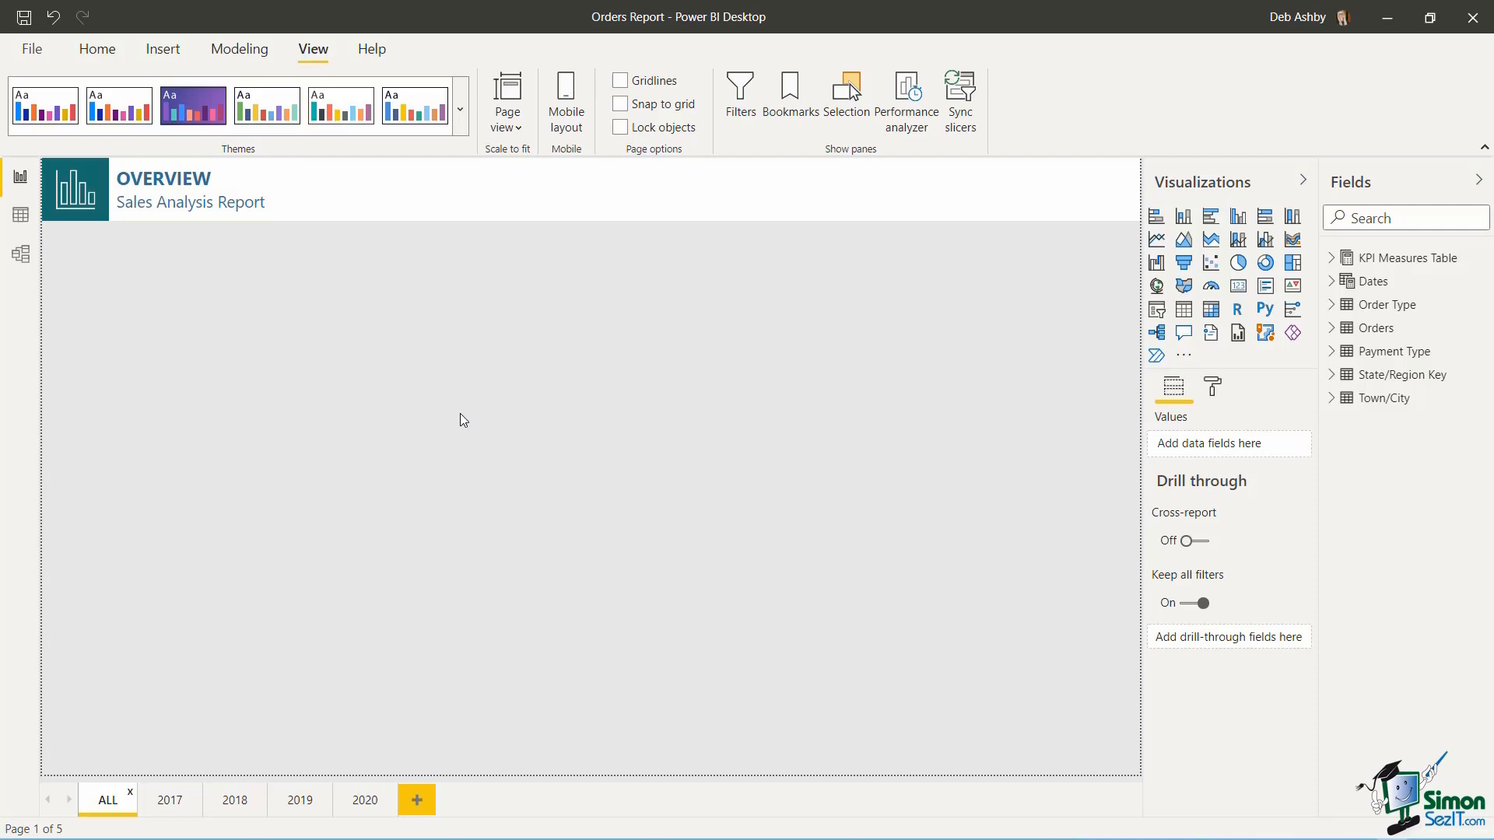
pyautogui.click(169, 799)
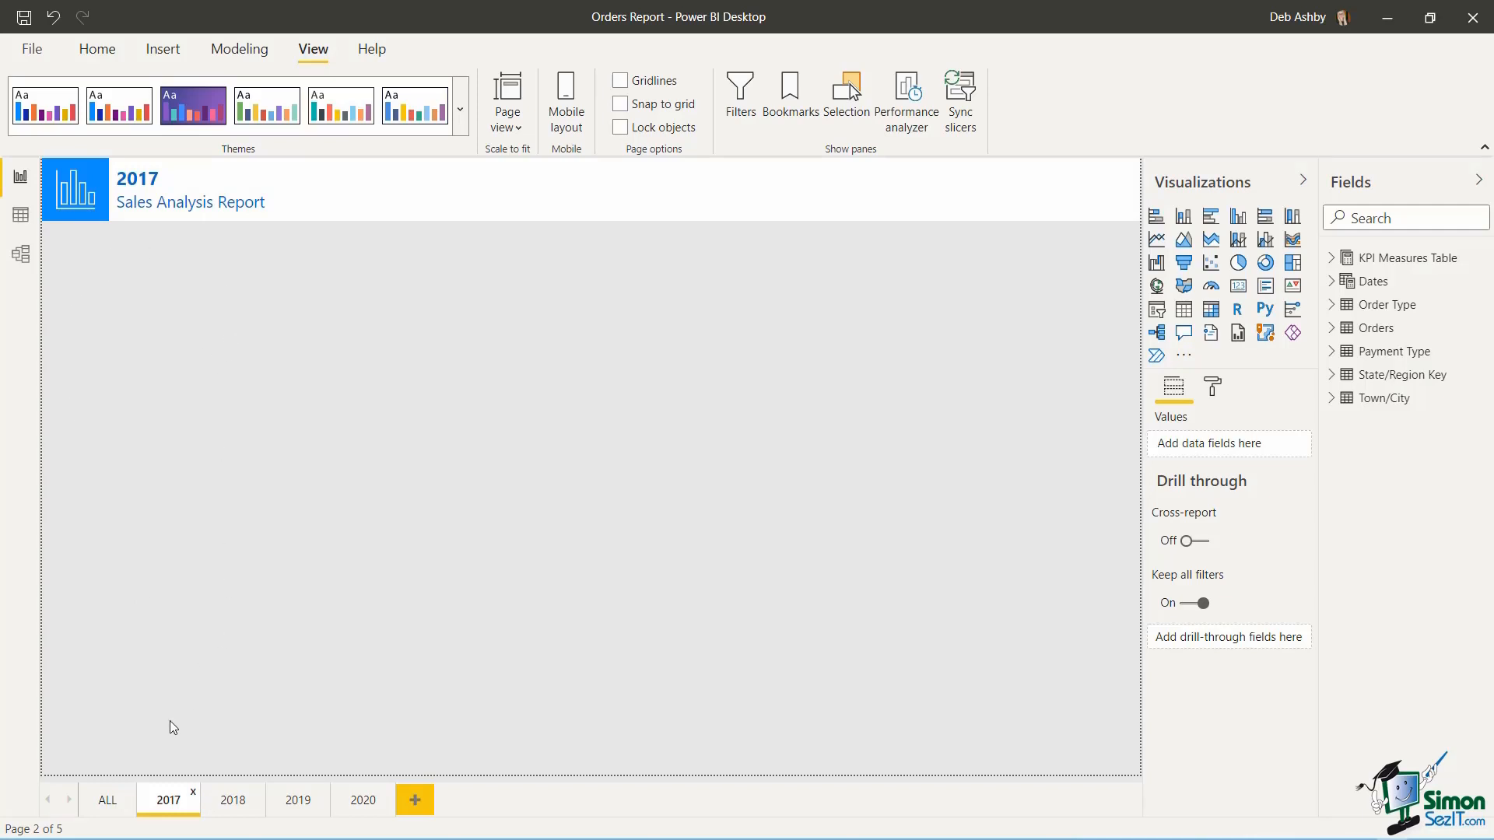
# - Add a bookmark for the ALL page and name it ALL
pyautogui.click(117, 800)
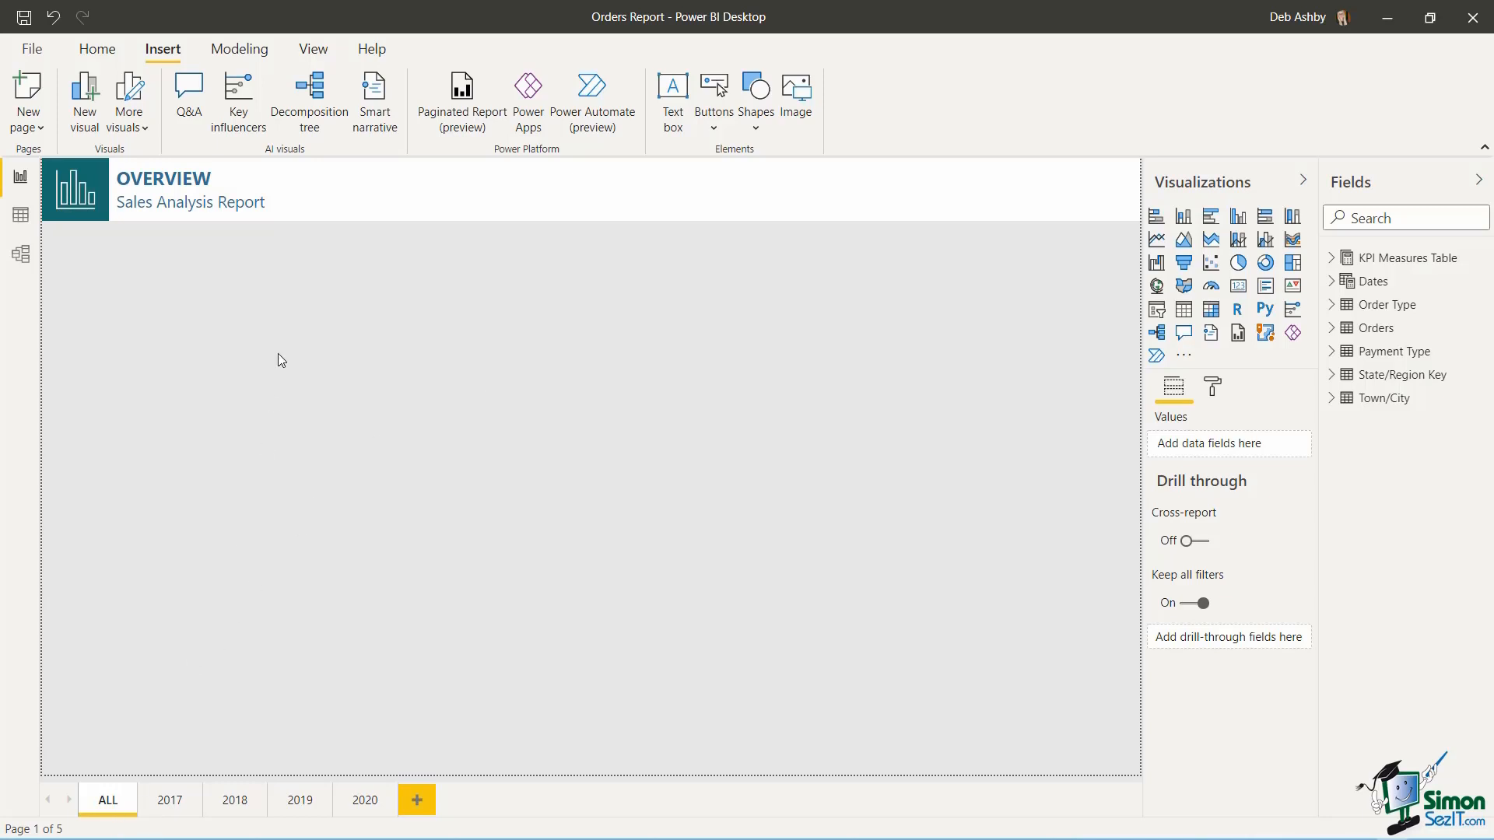
pyautogui.click(316, 50)
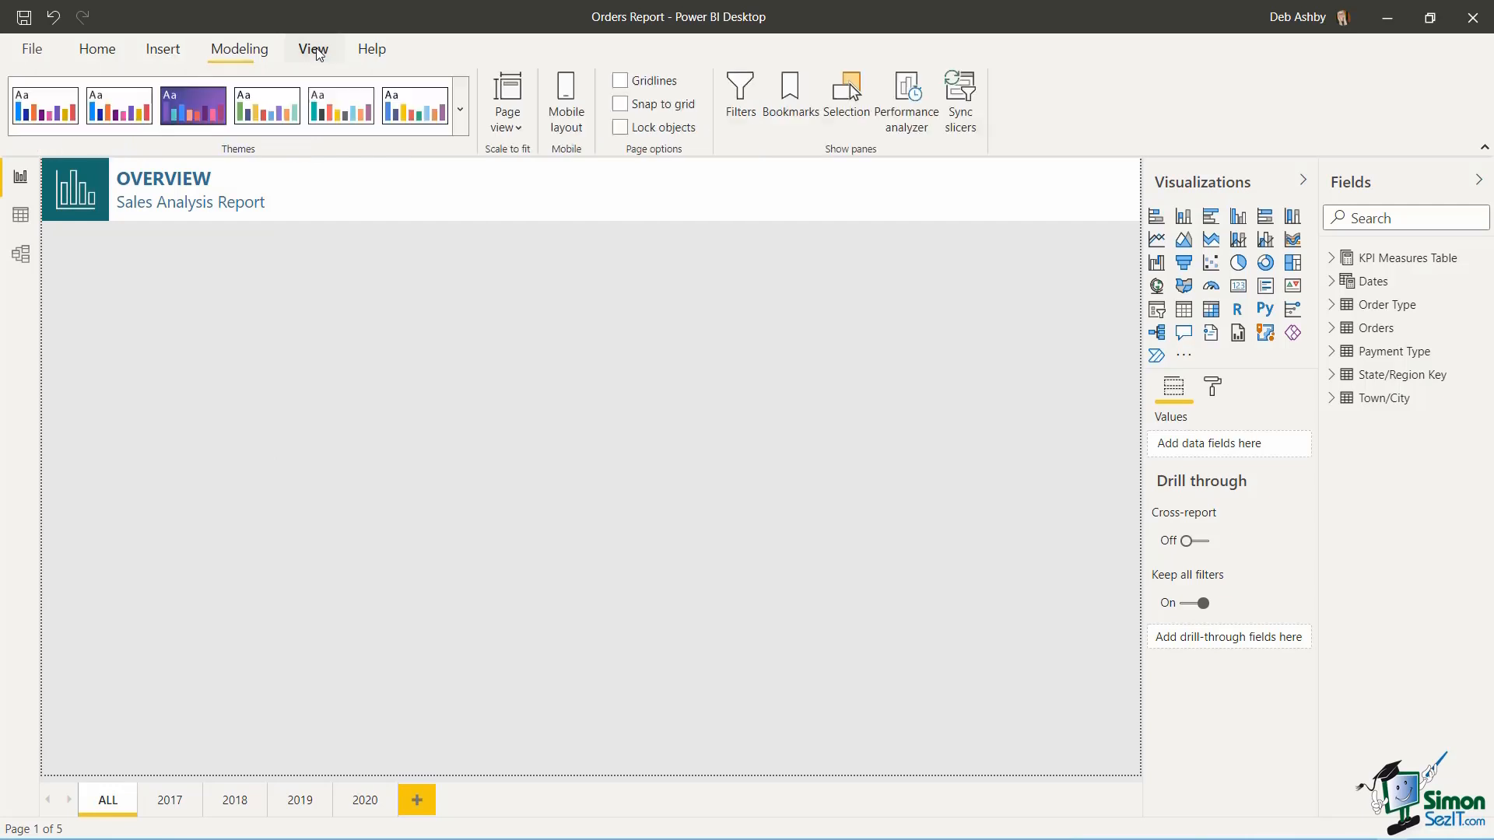
pyautogui.click(791, 97)
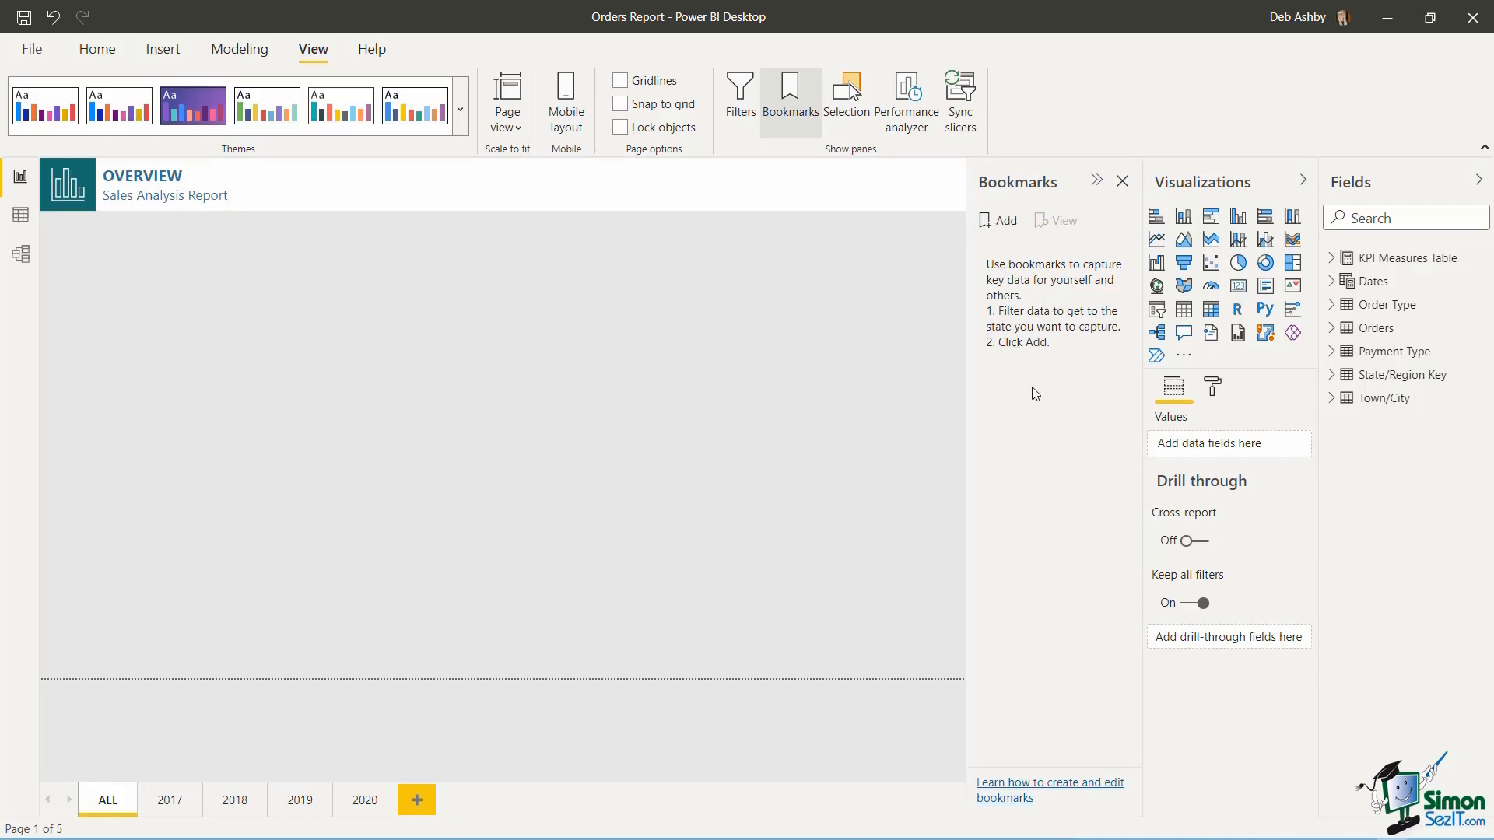
pyautogui.click(1003, 224)
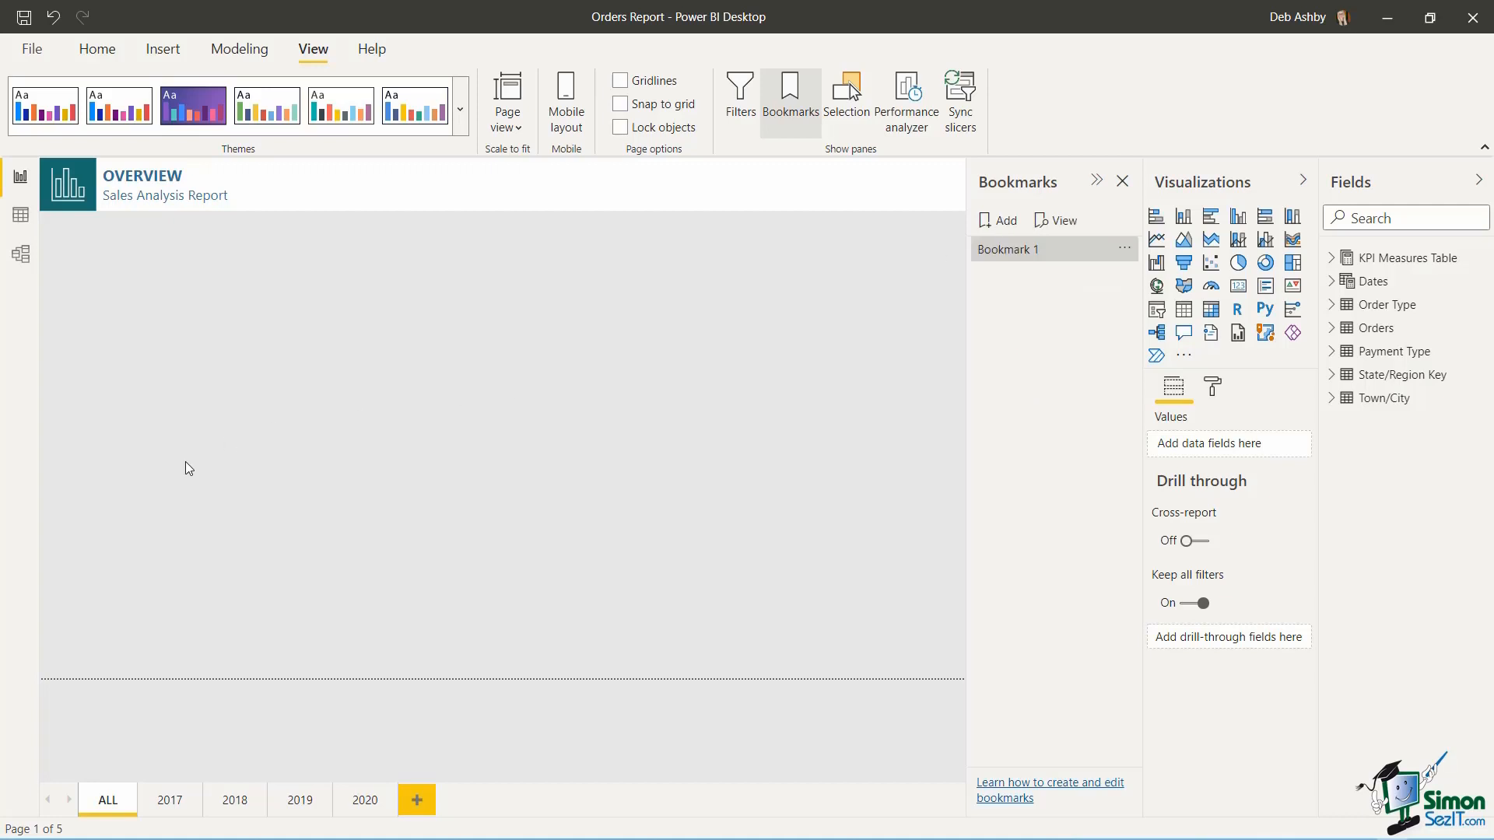
pyautogui.doubleClick(1032, 251)
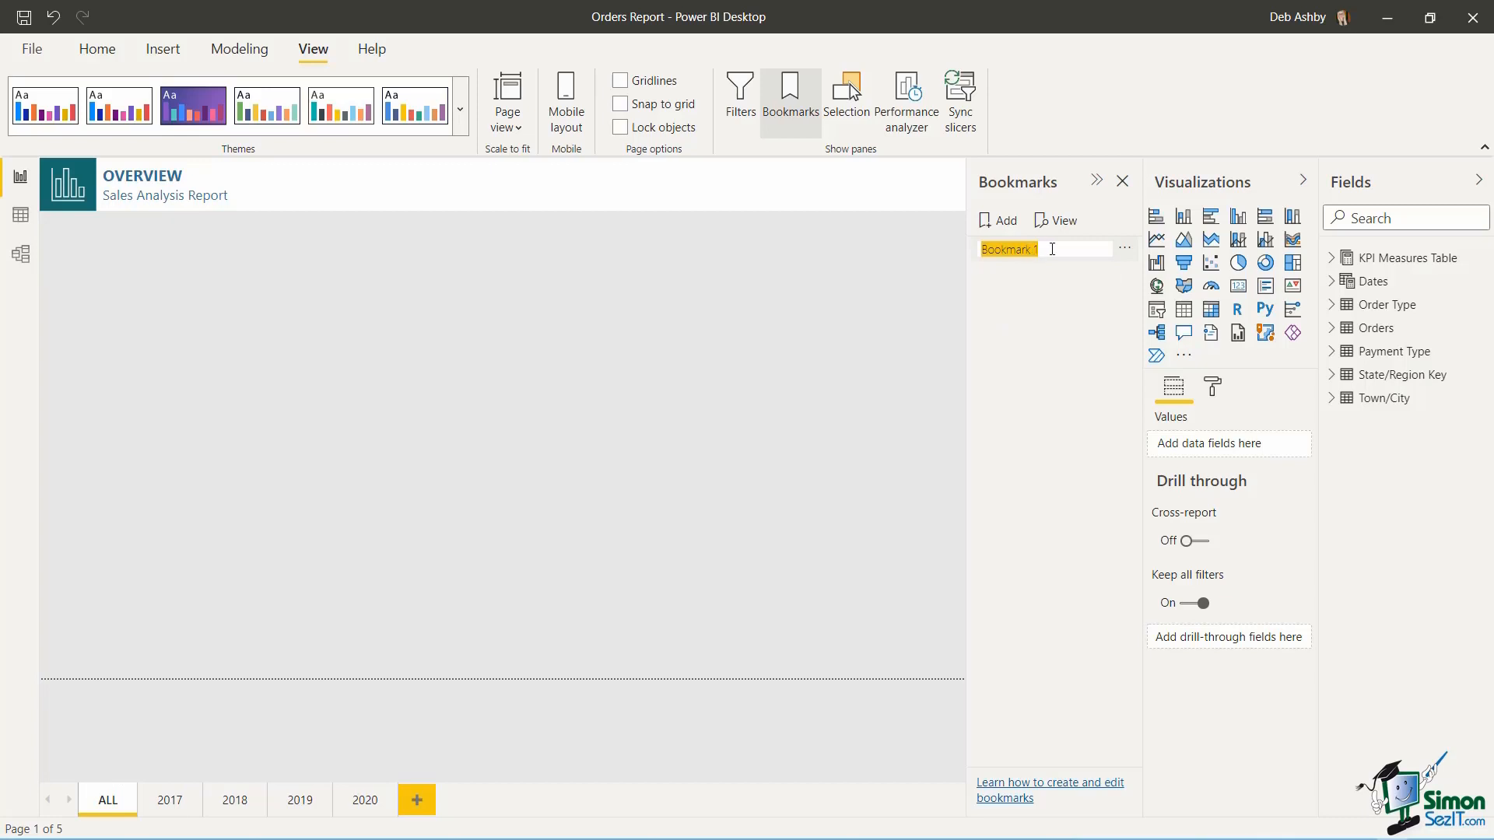
pyautogui.write('ALL')
pyautogui.press('Return')
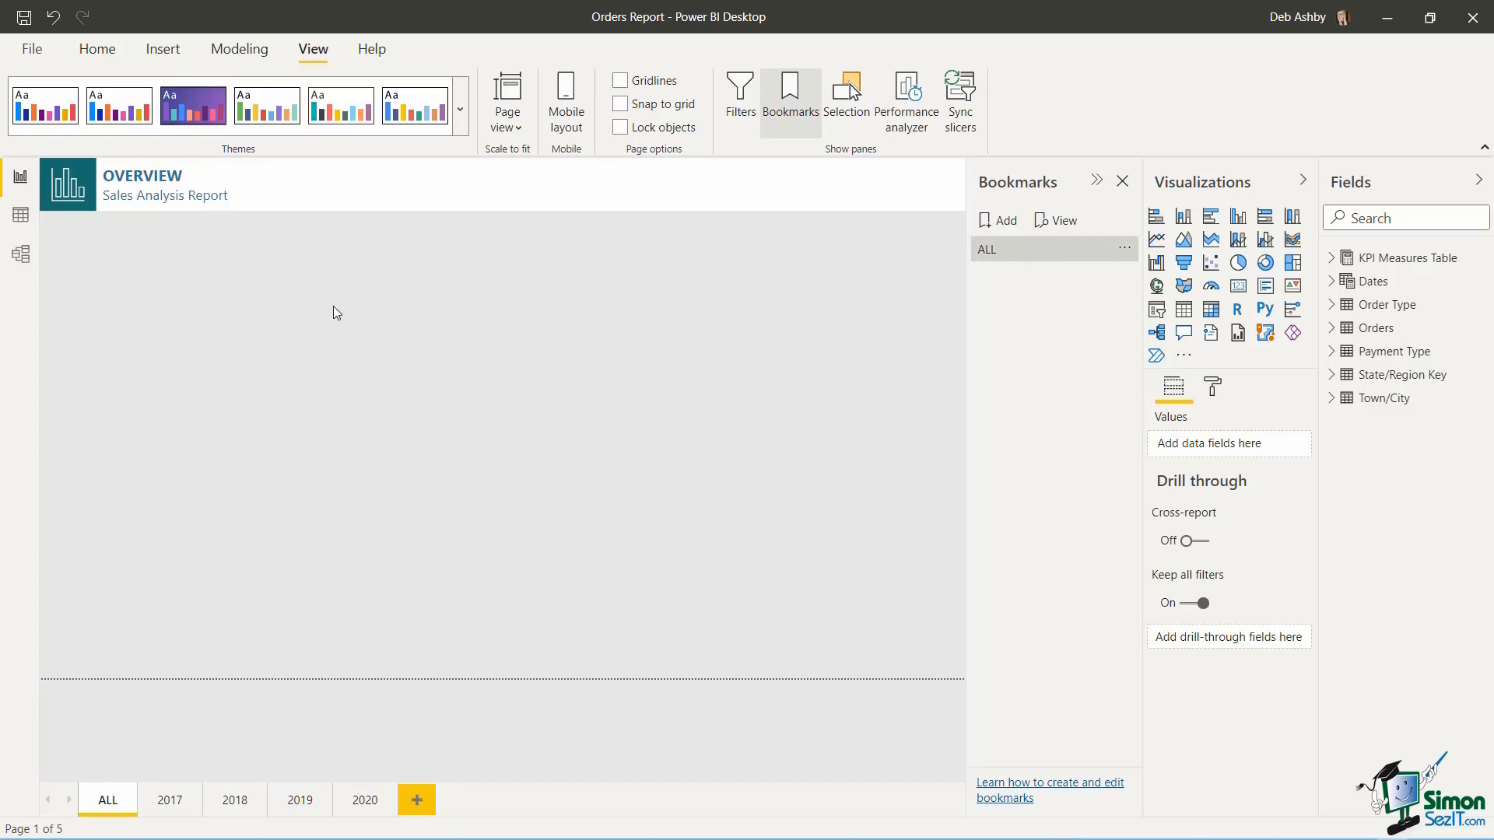
# - Add a bookmark for the 2017 page and name it 2017
pyautogui.click(168, 806)
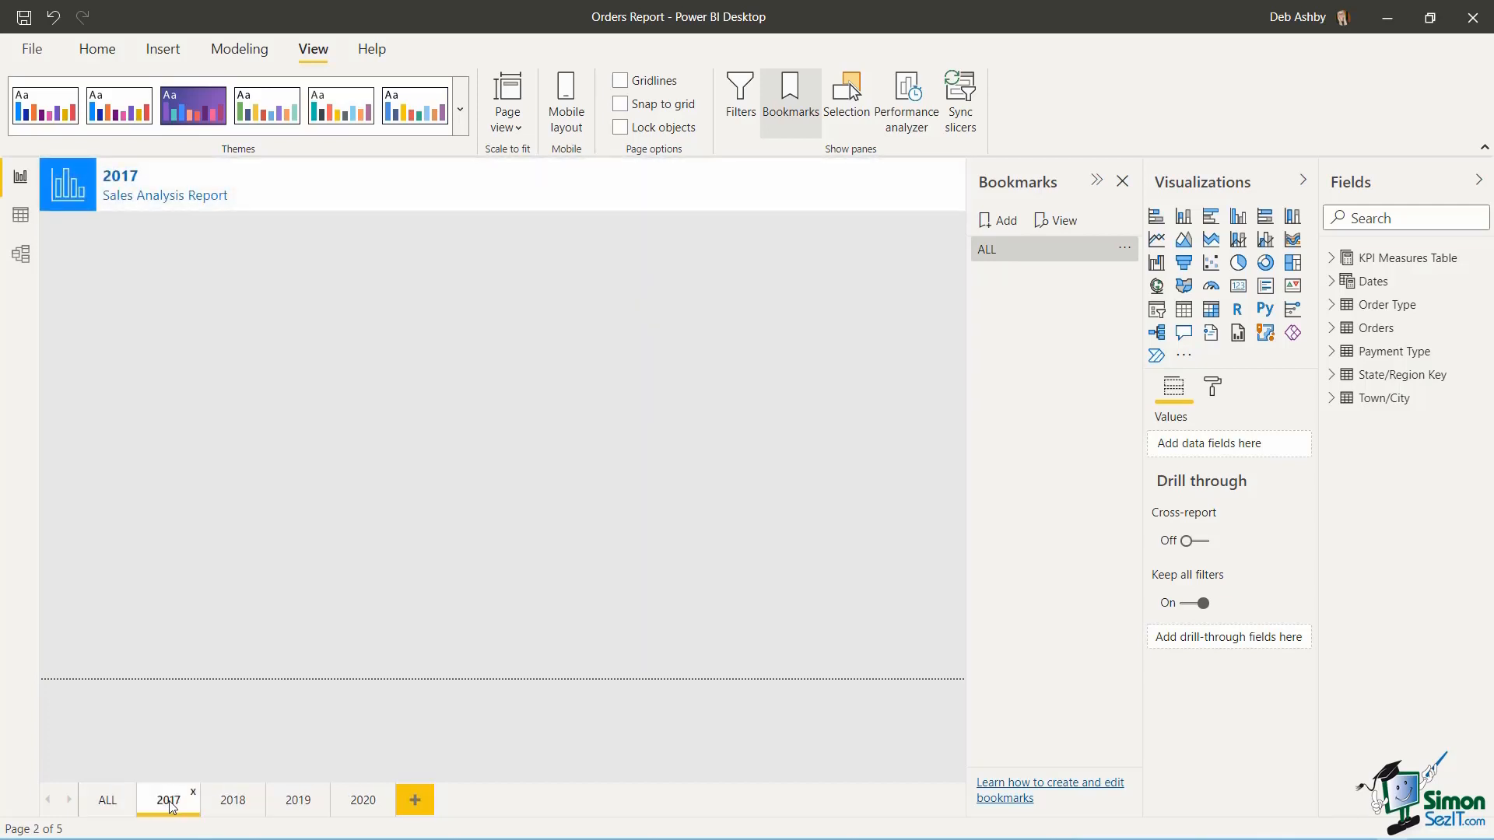
pyautogui.click(1004, 221)
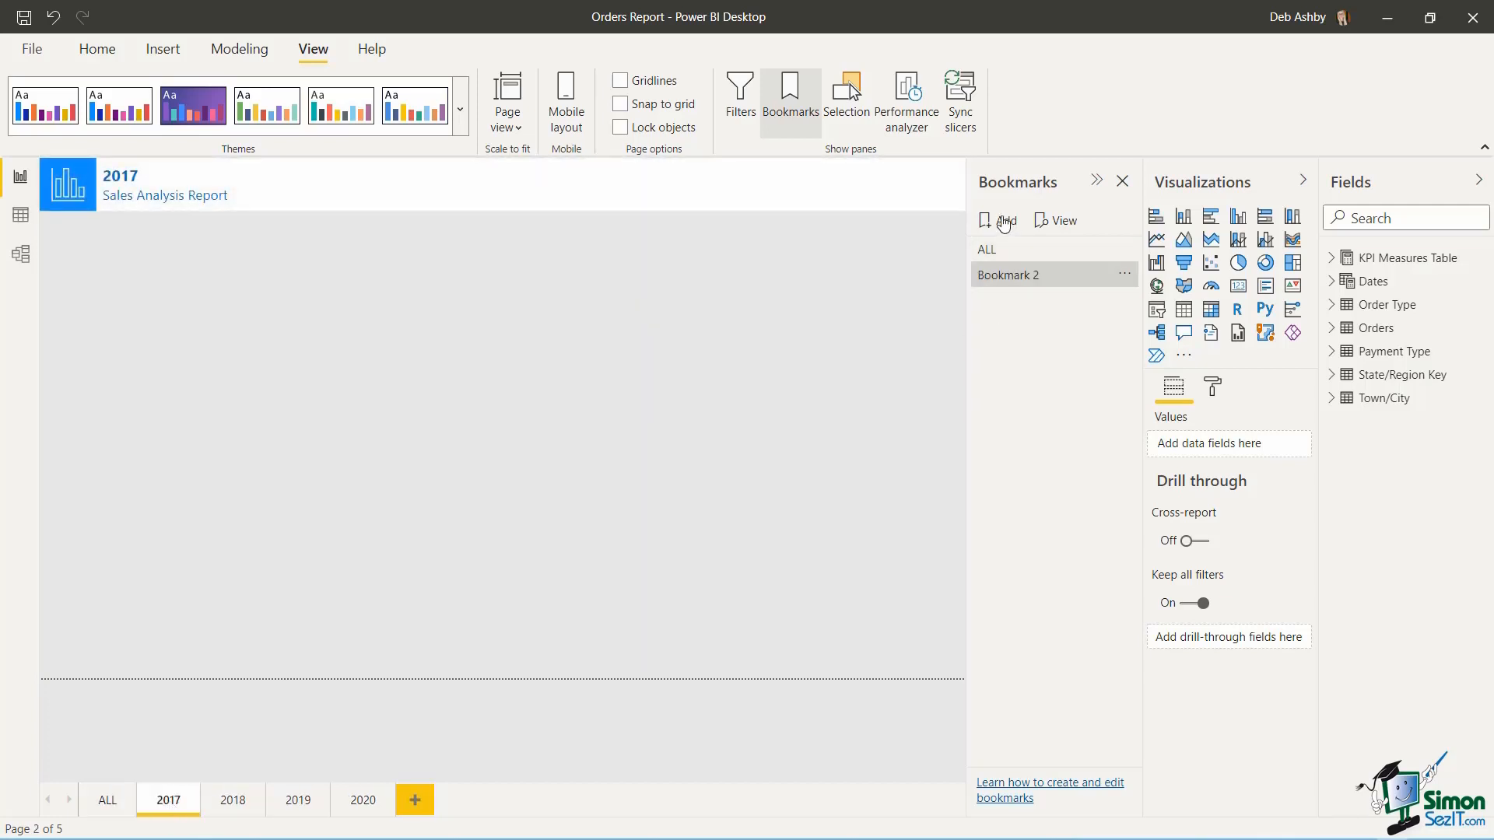
pyautogui.doubleClick(1020, 274)
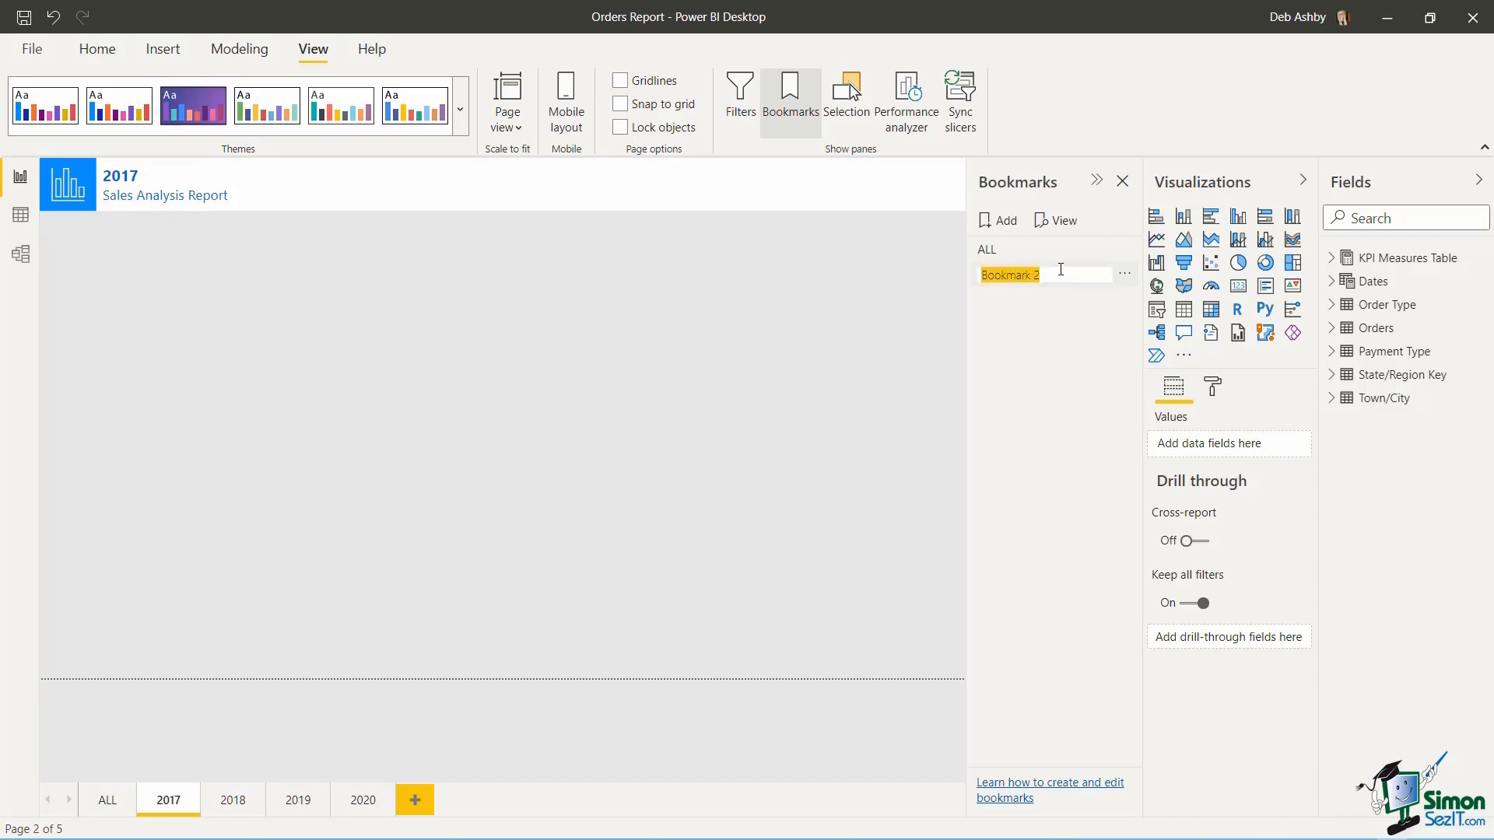
pyautogui.write('2017')
pyautogui.press('Return')
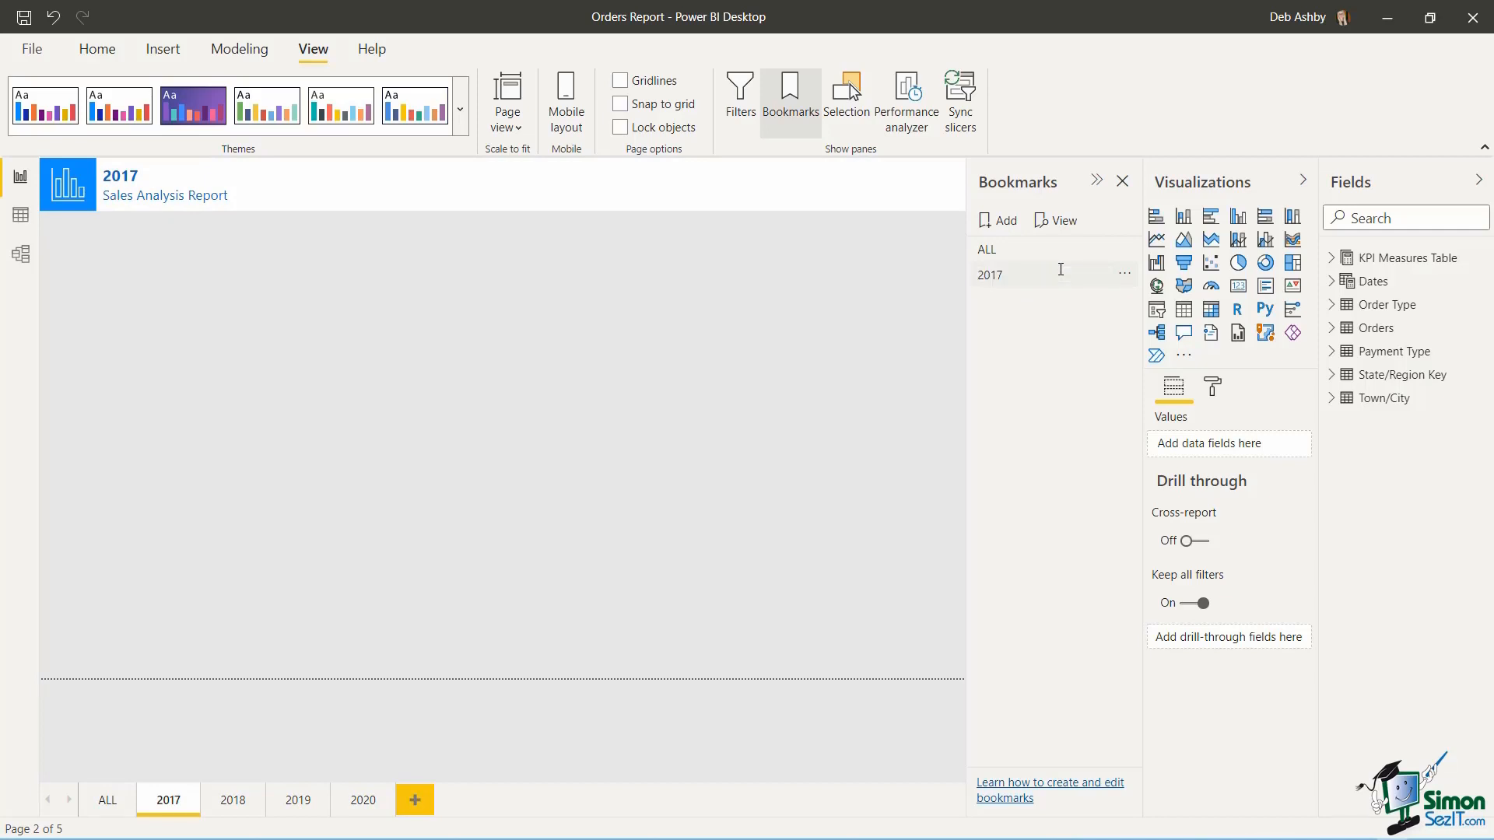
pyautogui.click(1060, 269)
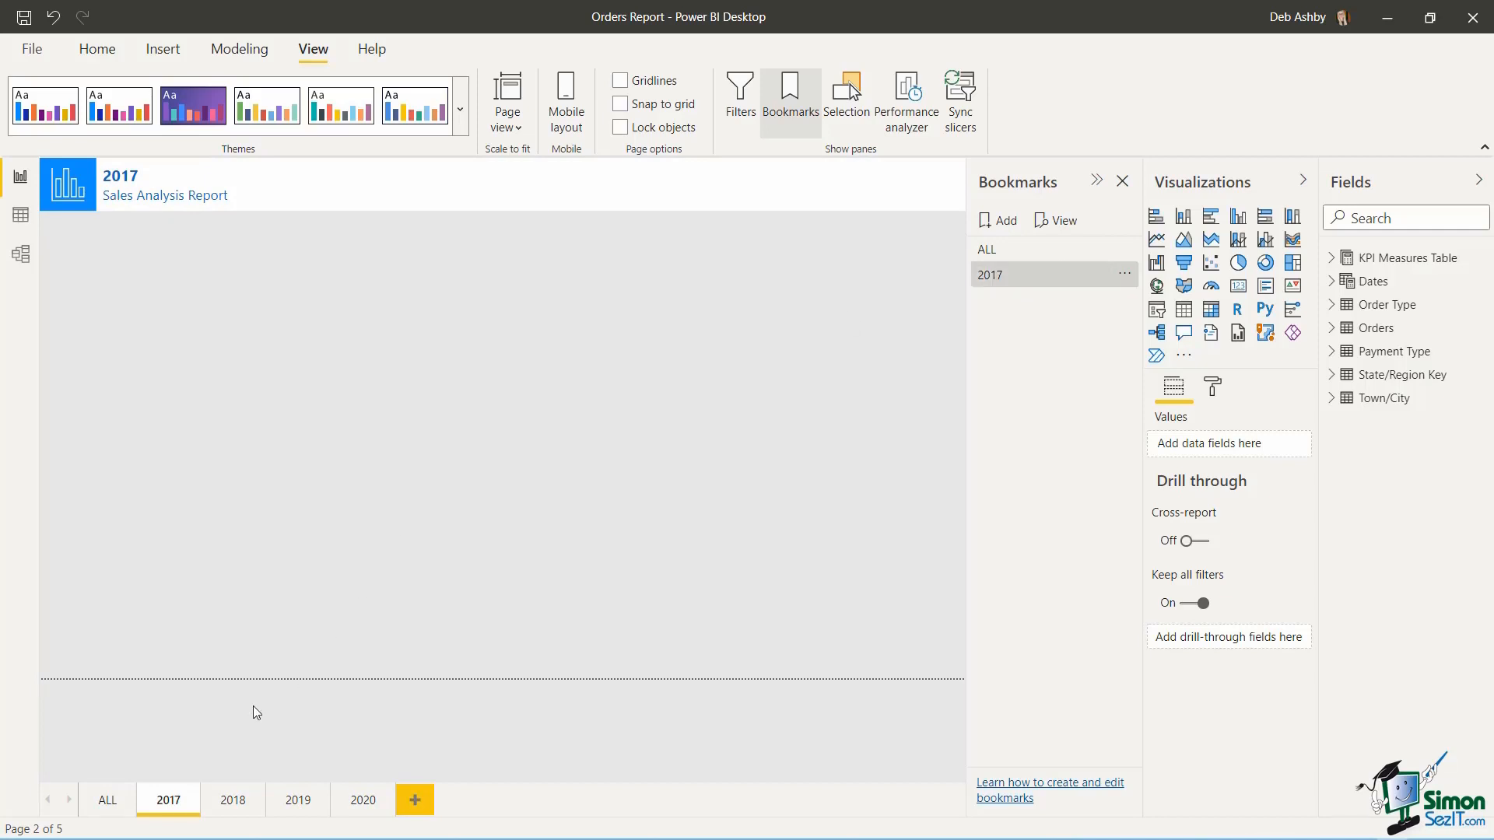
# - Add a bookmark for the 2018 page and name it 2018
pyautogui.click(239, 808)
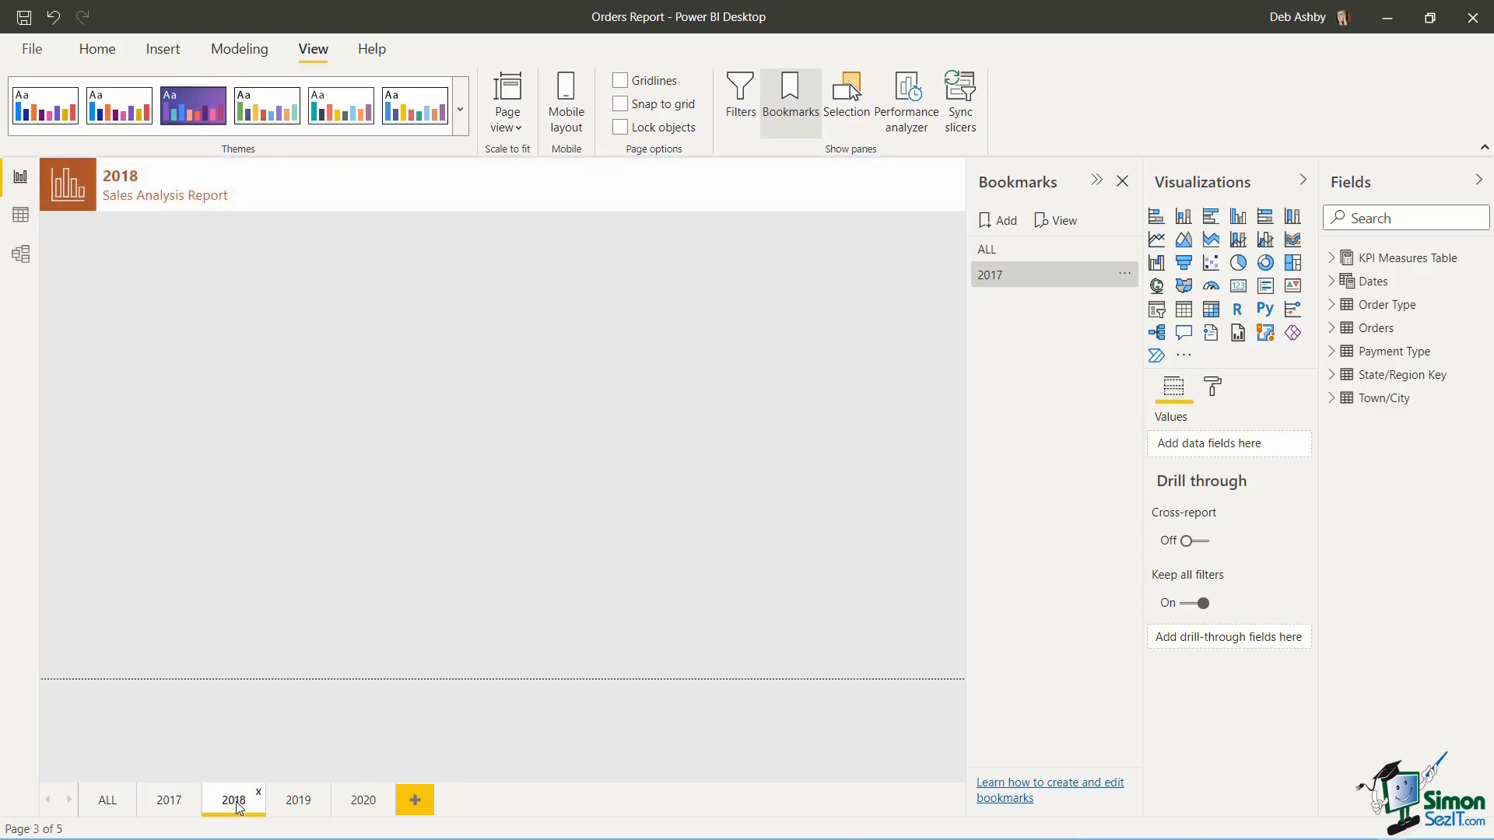
pyautogui.click(1006, 221)
pyautogui.doubleClick(1011, 301)
pyautogui.write('2')
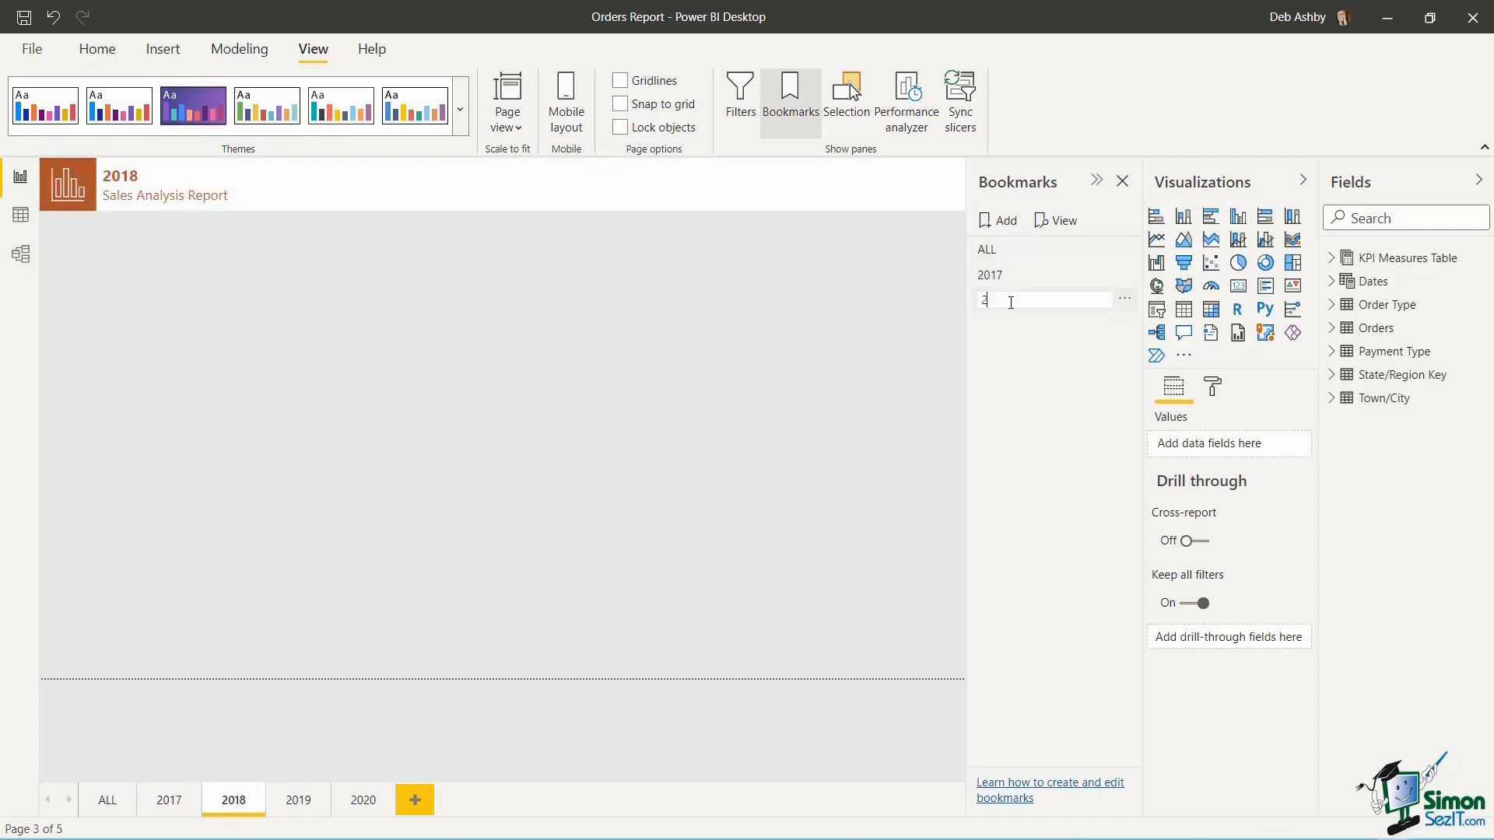
pyautogui.write('018')
pyautogui.press('Return')
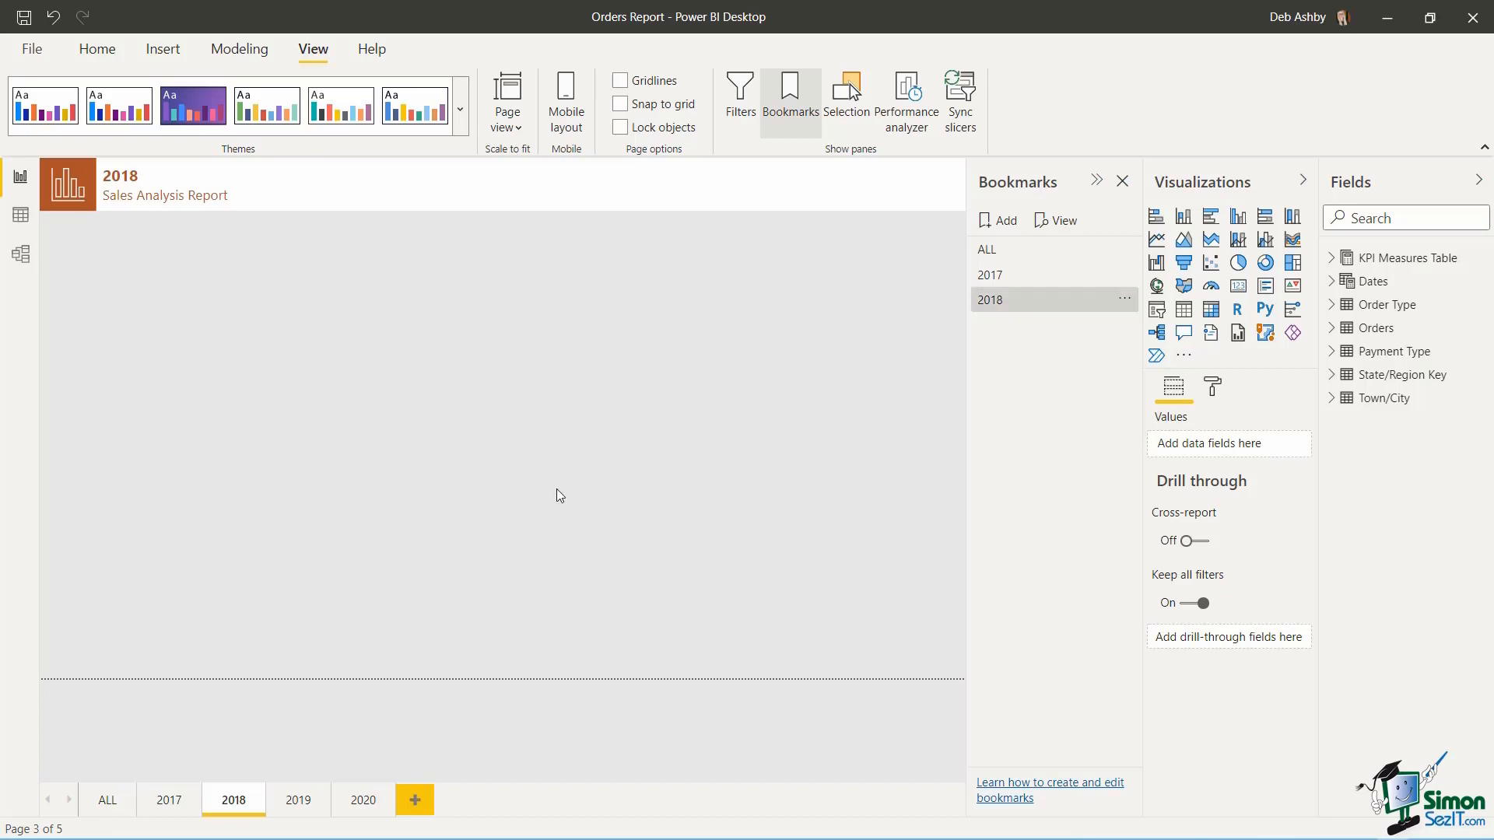
# - Add a bookmark for the 2019 page and name it 2019
pyautogui.click(297, 808)
pyautogui.click(1001, 221)
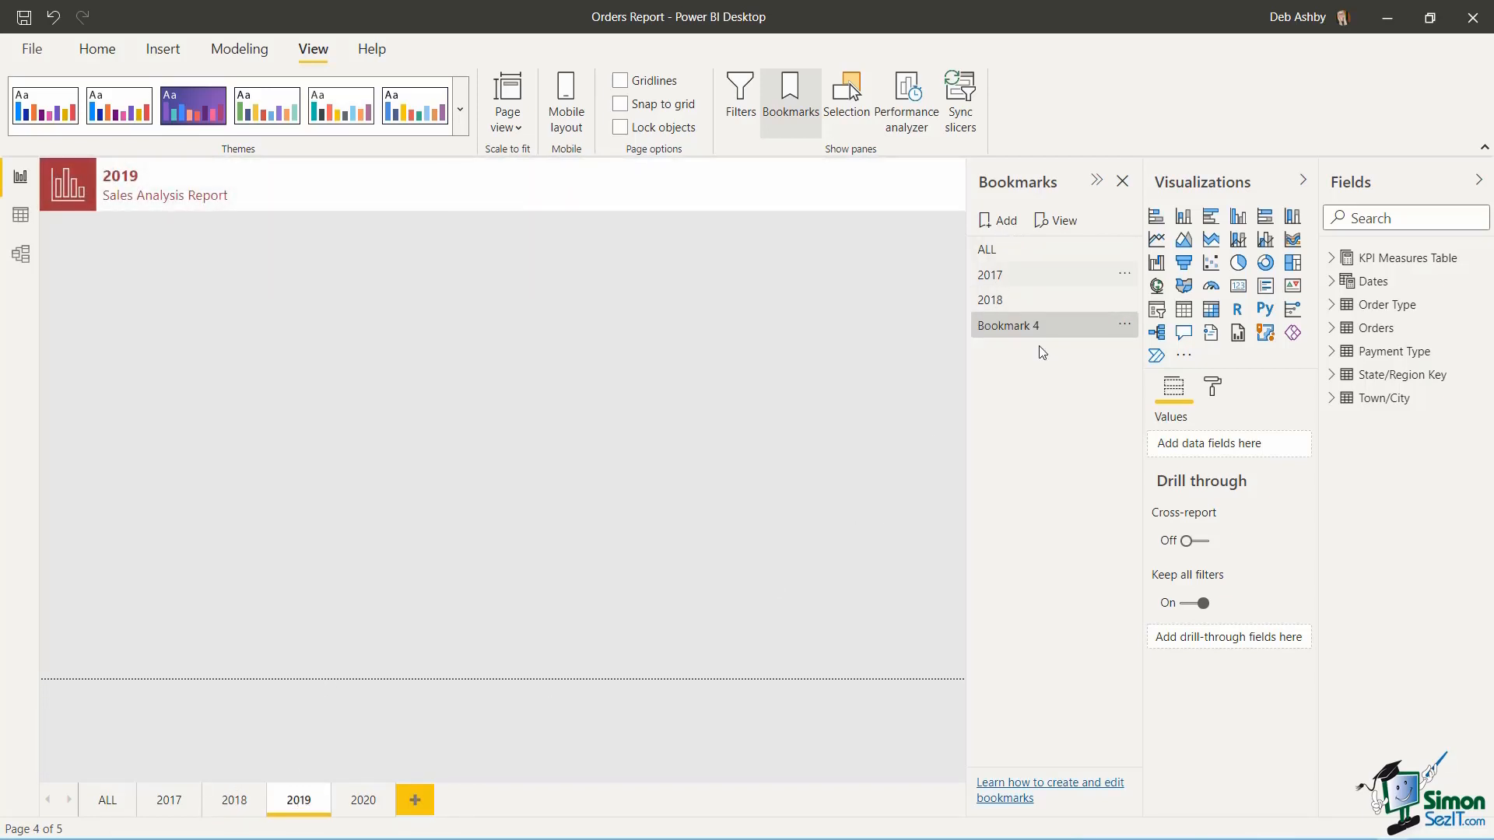
pyautogui.doubleClick(1042, 326)
pyautogui.write('20')
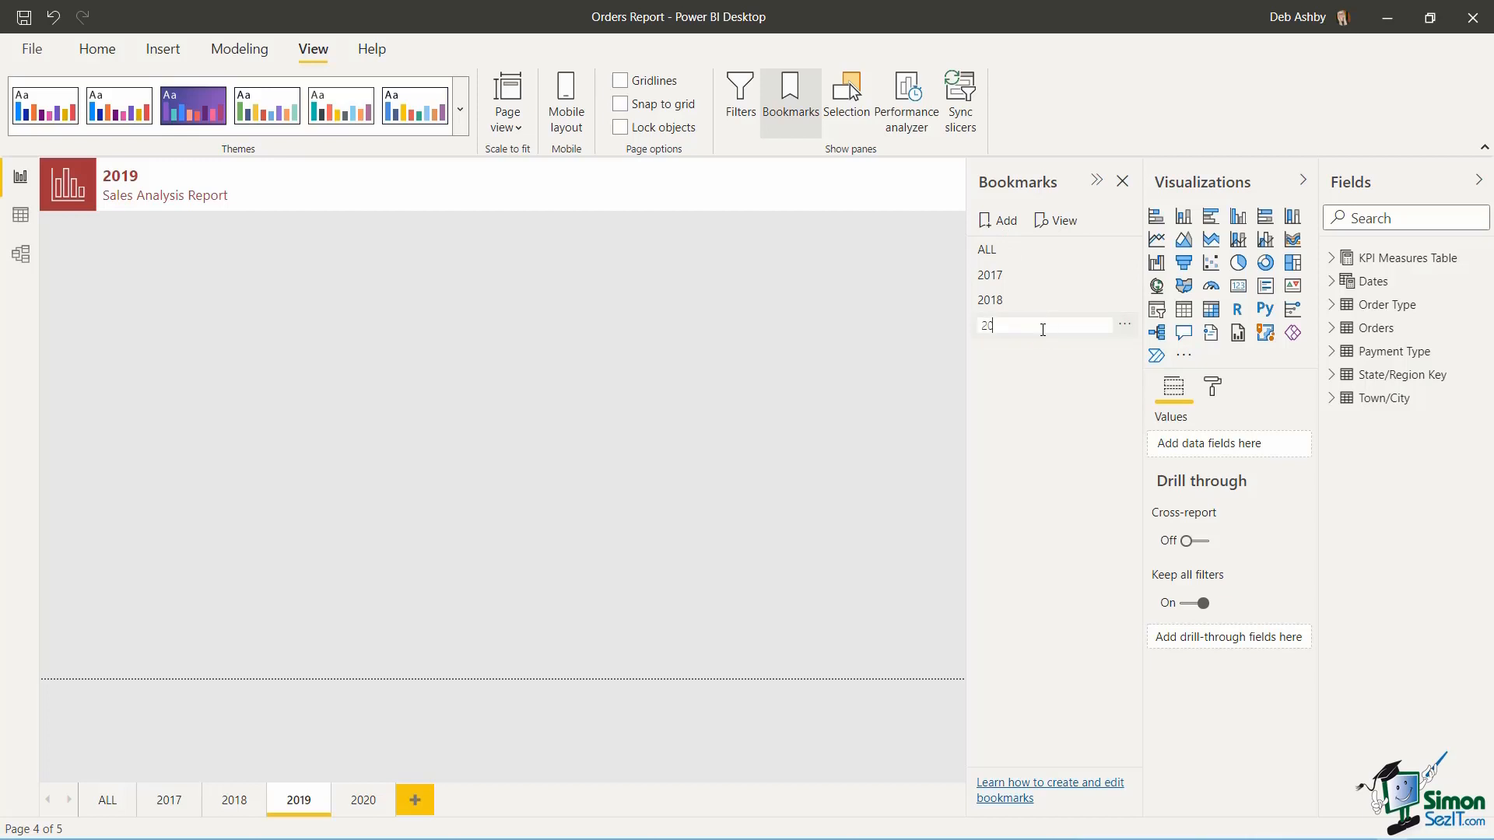
pyautogui.write('19')
pyautogui.press('Return')
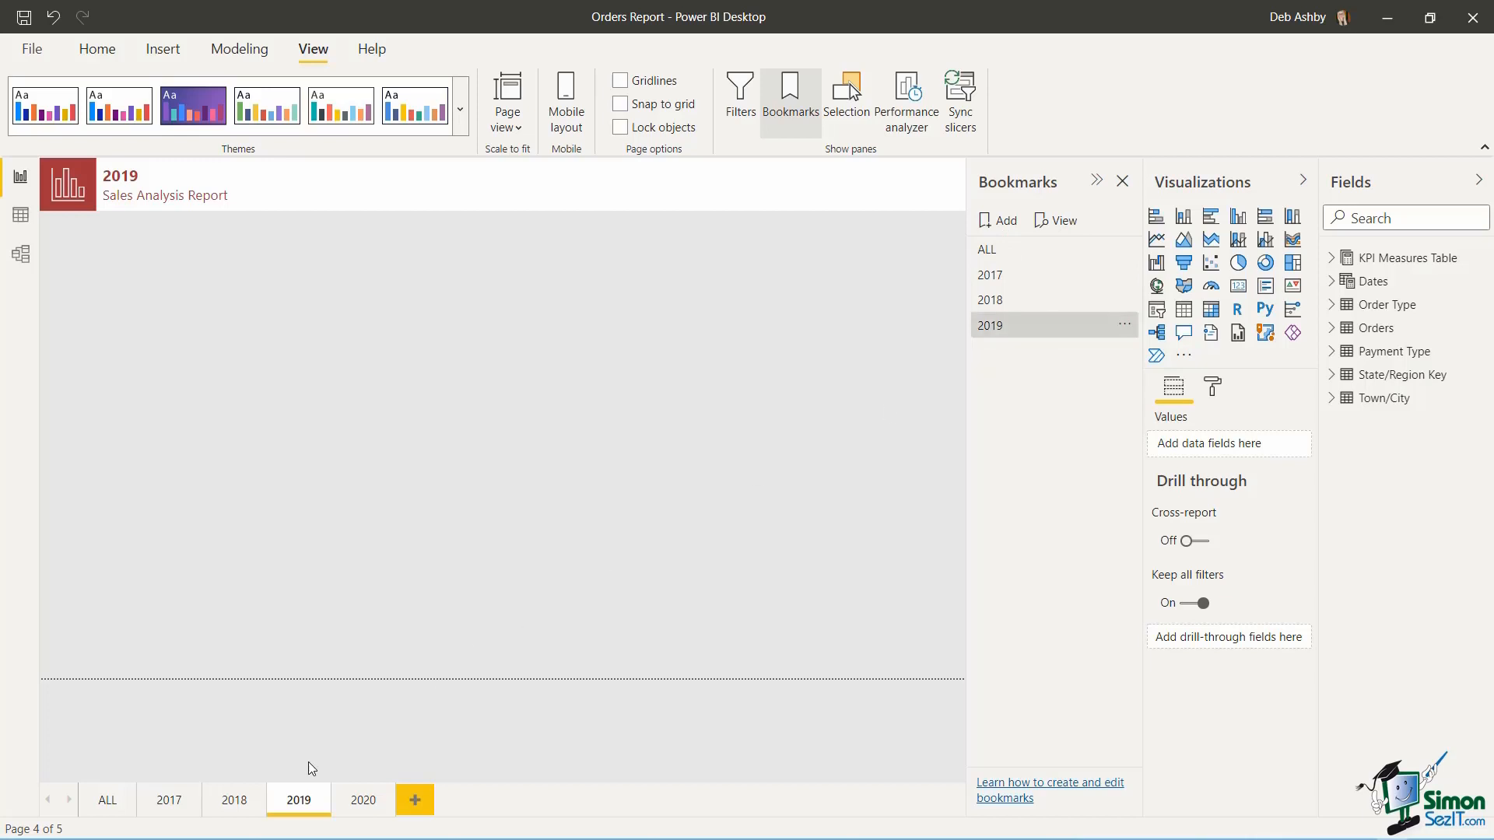
# - Add a bookmark for the 2020 page and name it 2020
pyautogui.click(372, 806)
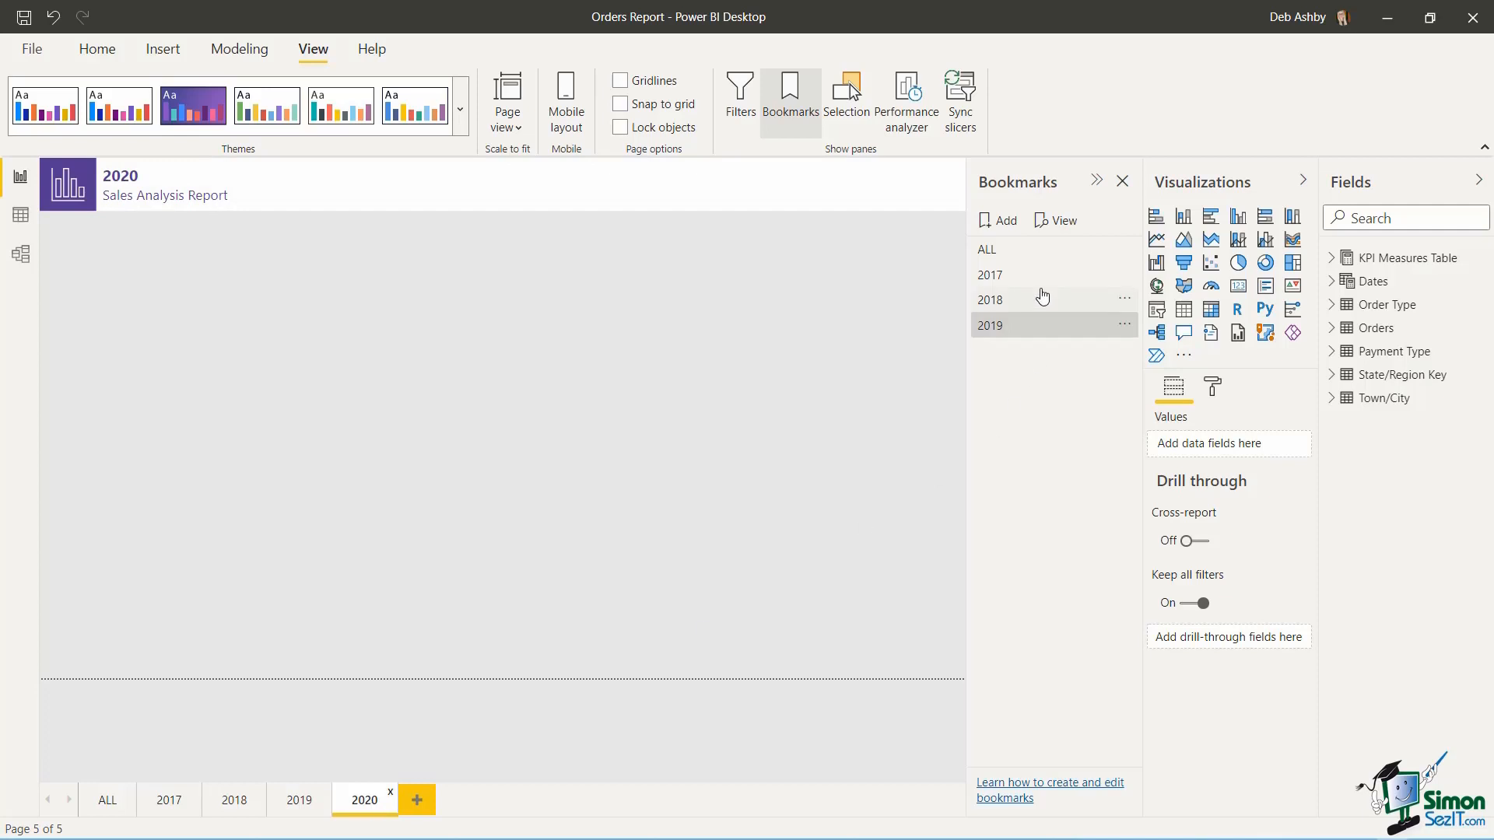
pyautogui.click(1002, 221)
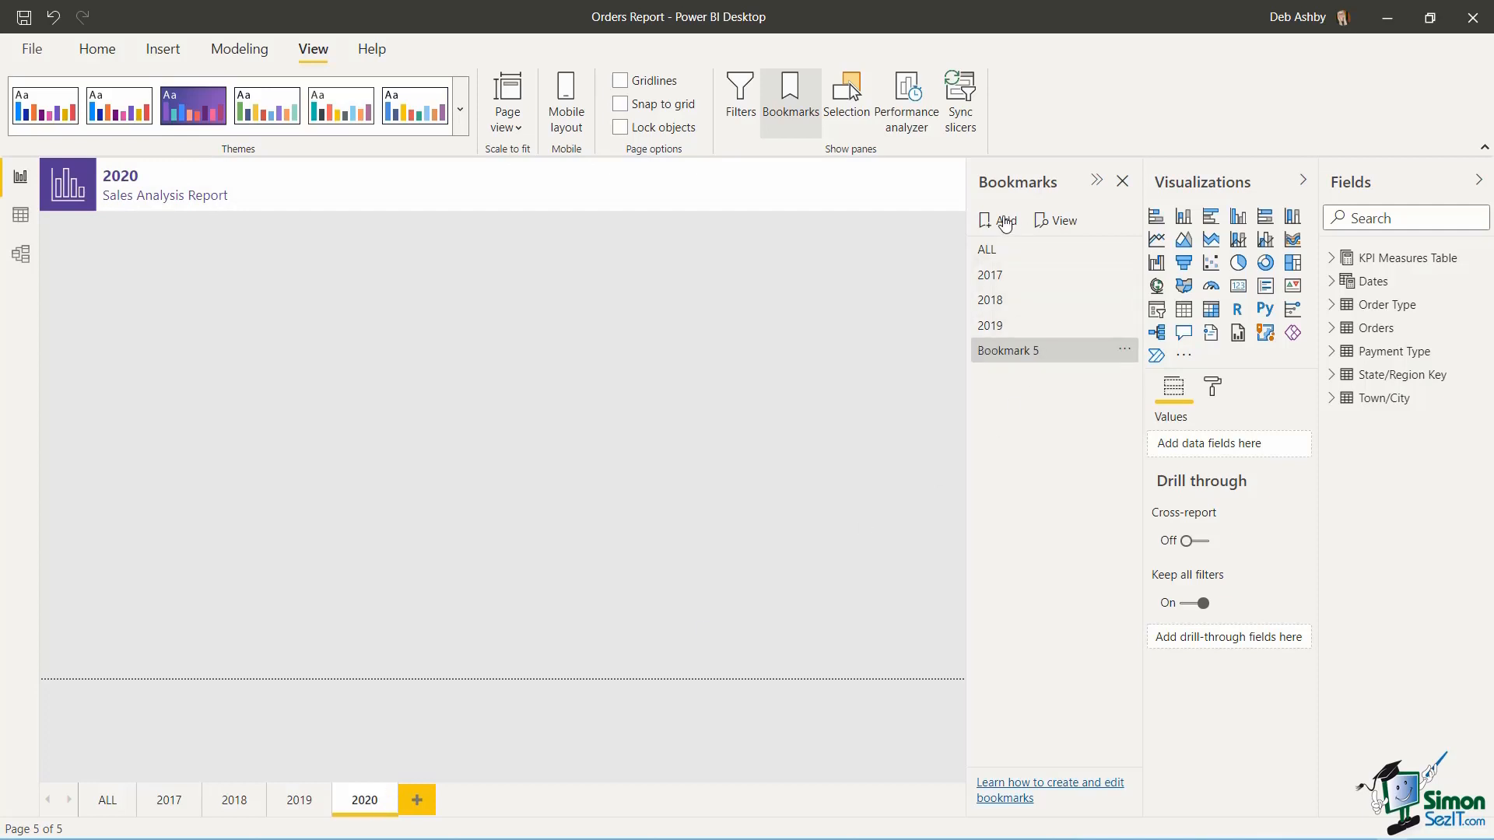
pyautogui.doubleClick(1014, 350)
pyautogui.write('2020')
pyautogui.press('Return')
# - Turn off the Data and Display options for the ALL and 2017 bookmarks
pyautogui.click(1125, 251)
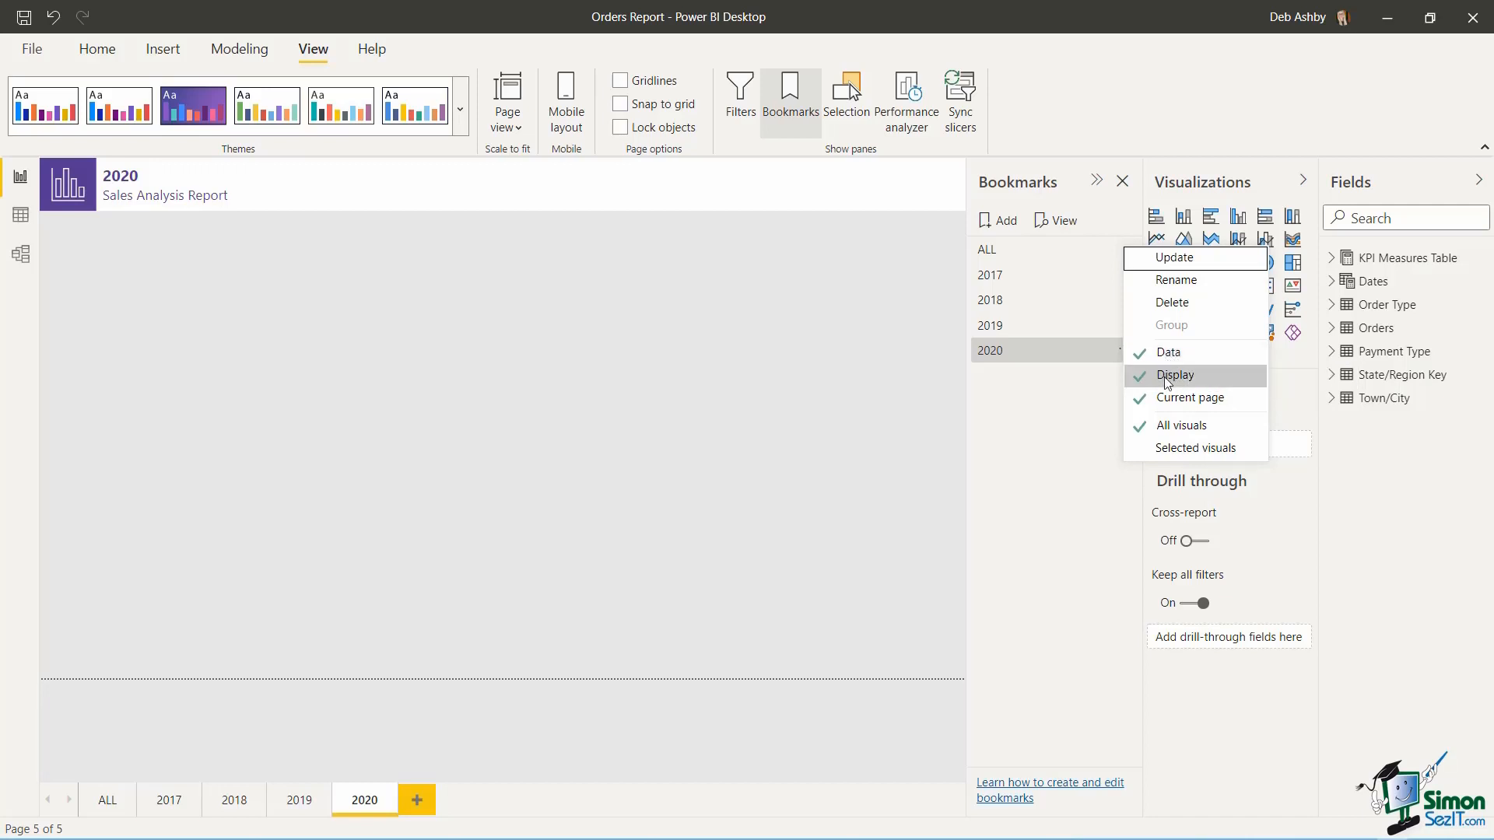
pyautogui.click(1164, 353)
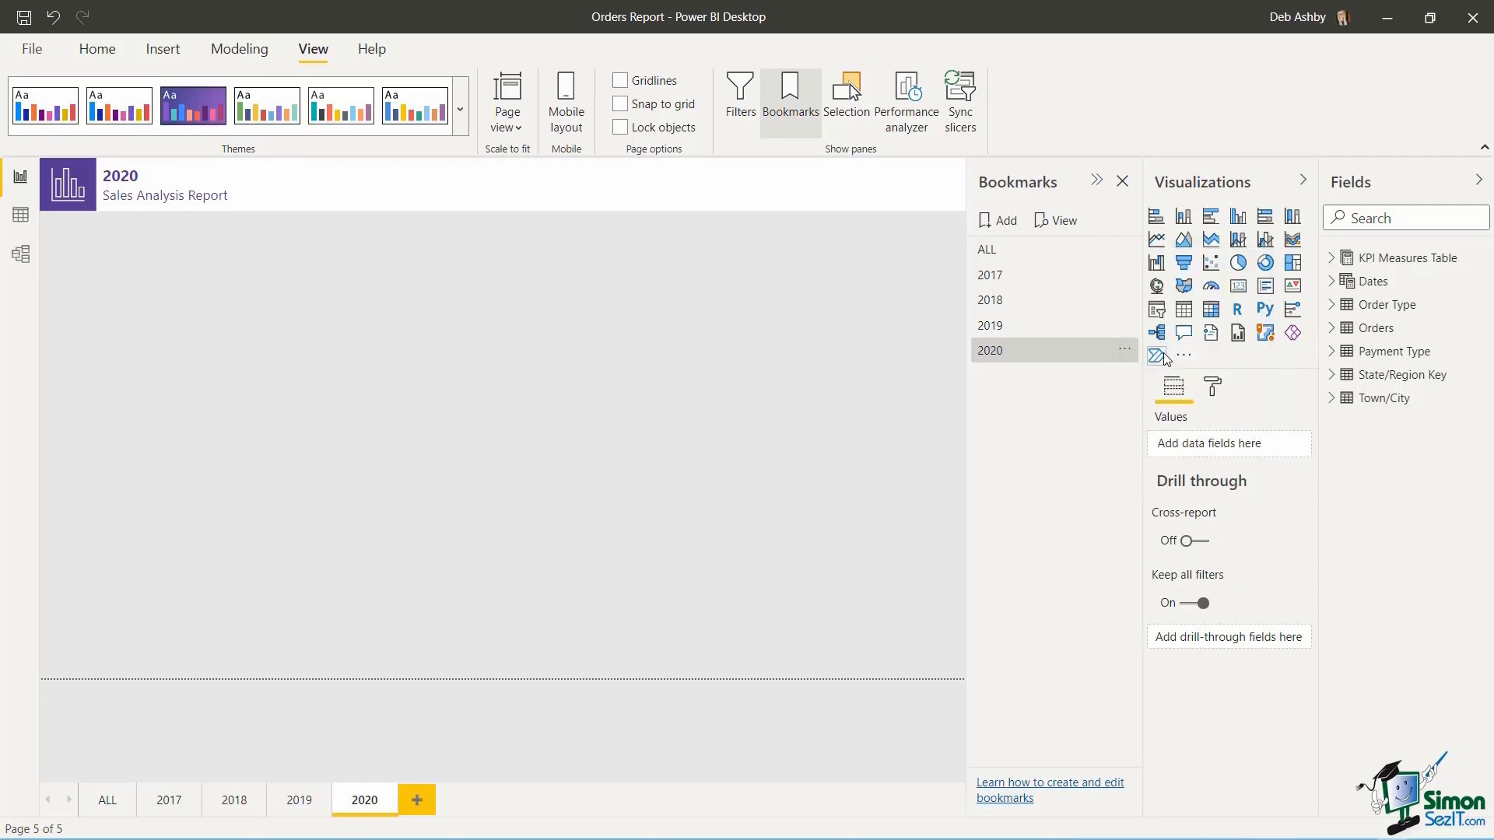
pyautogui.click(1125, 249)
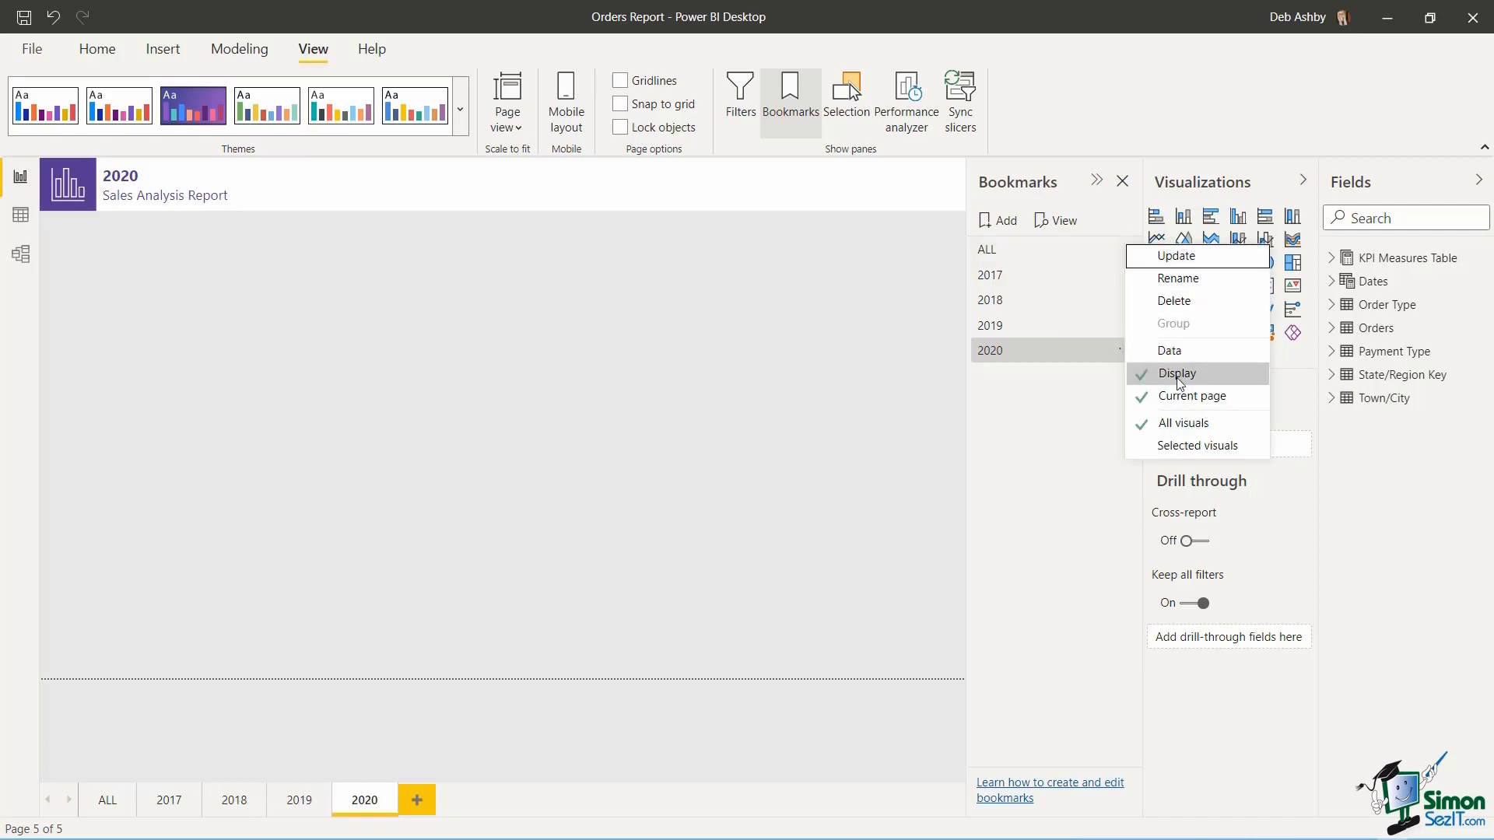
pyautogui.click(1175, 375)
pyautogui.click(1126, 275)
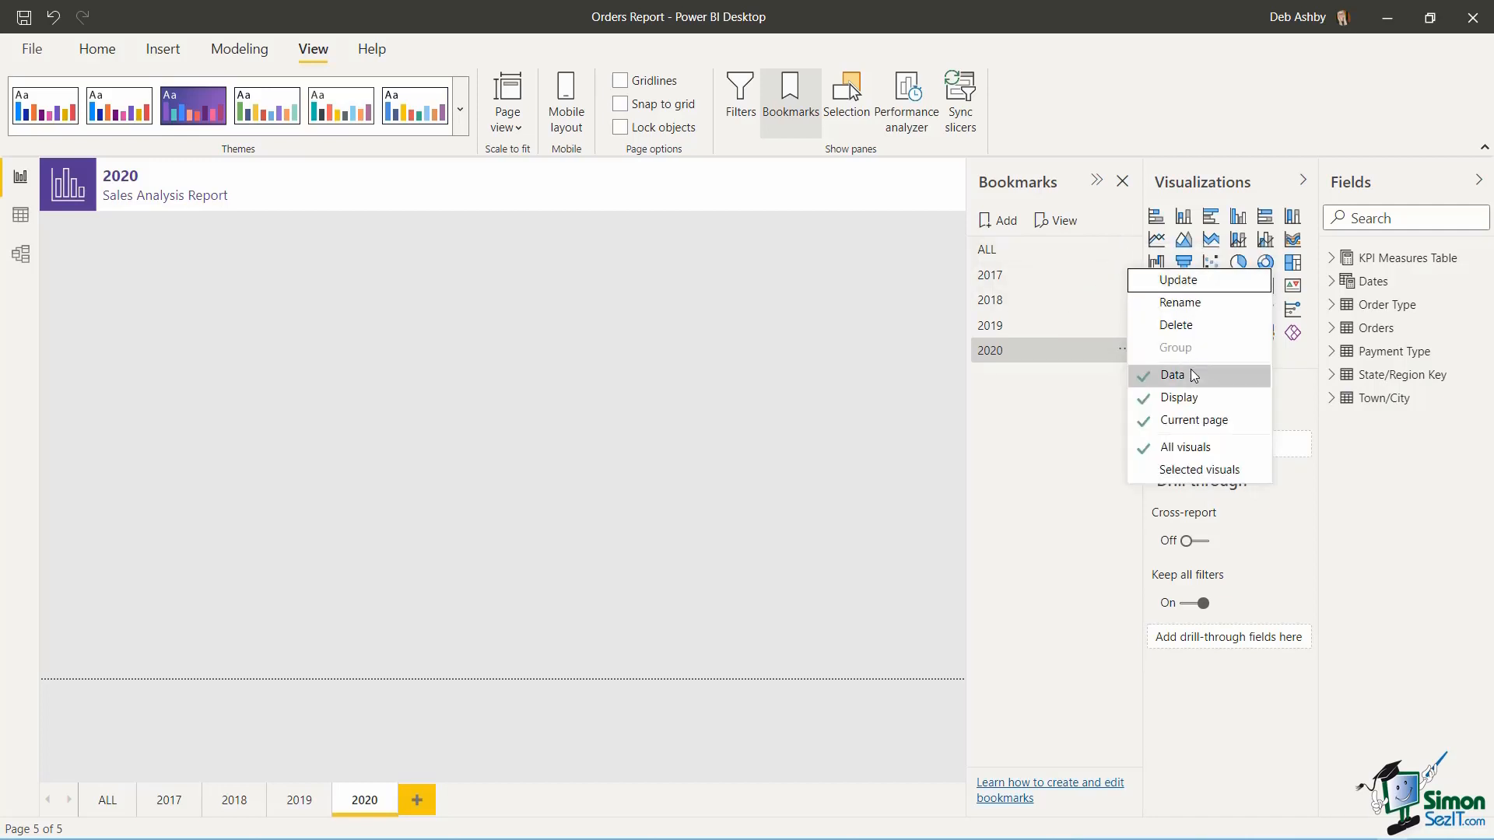
pyautogui.click(1167, 375)
pyautogui.click(1126, 275)
pyautogui.click(1185, 399)
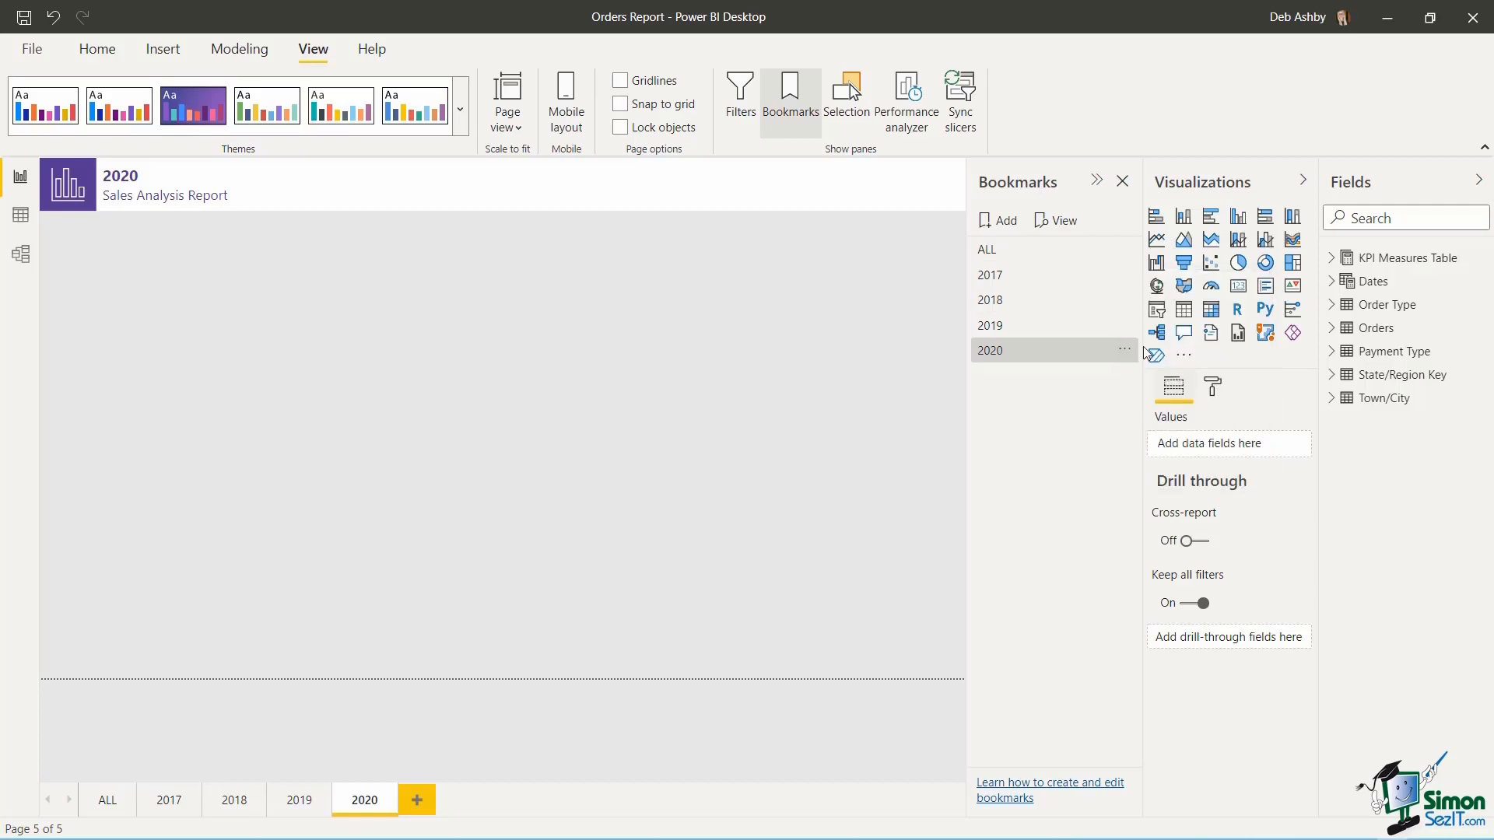
# - Turn off the Data and Display options for the 2018 and 2019 bookmarks
pyautogui.click(1121, 298)
pyautogui.click(1173, 401)
pyautogui.click(1121, 299)
pyautogui.click(1186, 422)
pyautogui.click(1121, 325)
pyautogui.click(1194, 424)
pyautogui.click(1121, 348)
pyautogui.click(1144, 451)
# - Turn off the Data and Display options for the 2020 bookmark and close the Bookmarks pane
pyautogui.click(1124, 348)
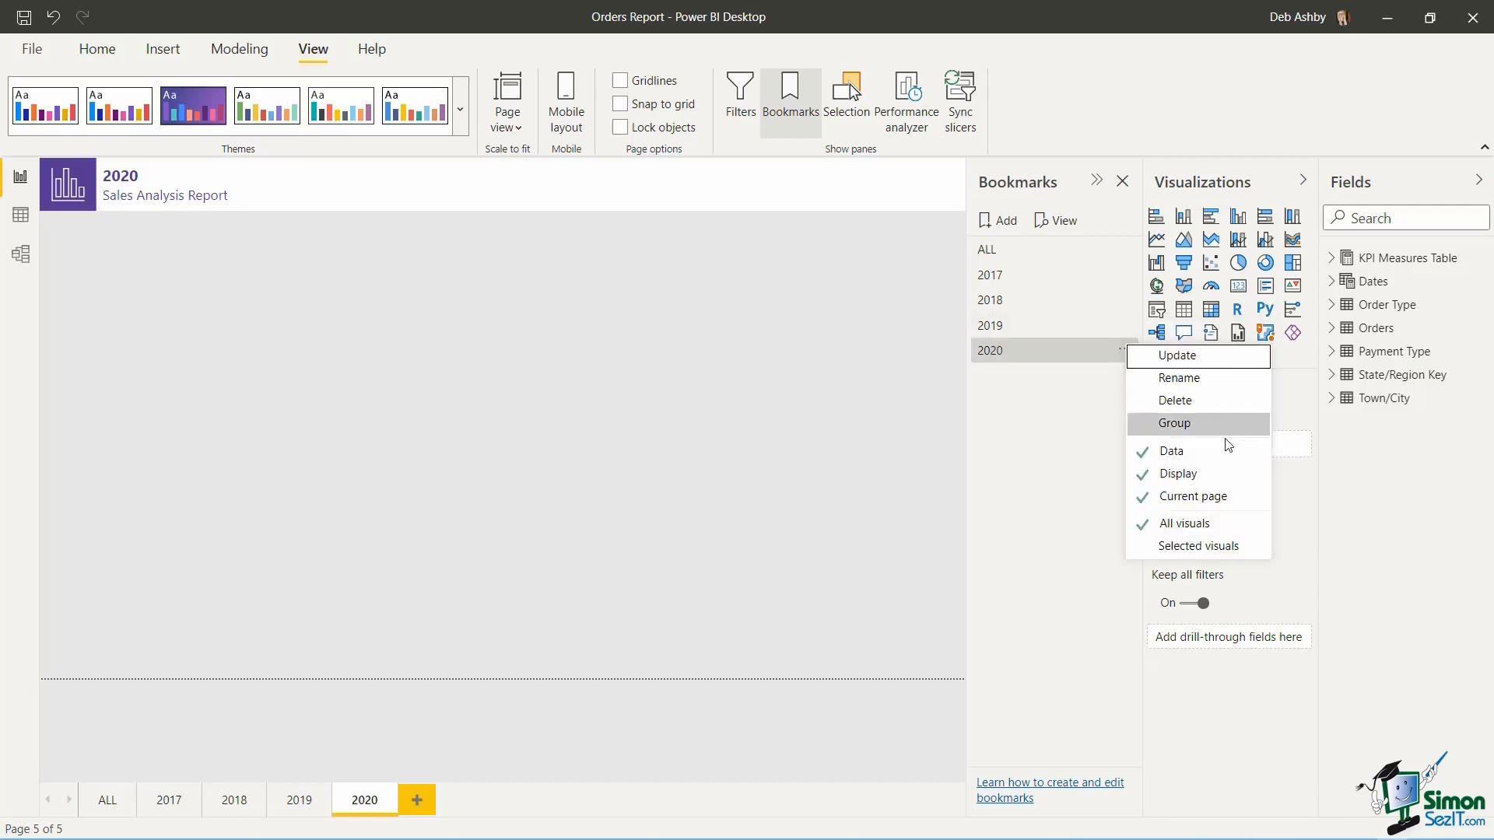
pyautogui.click(1214, 450)
pyautogui.click(1124, 350)
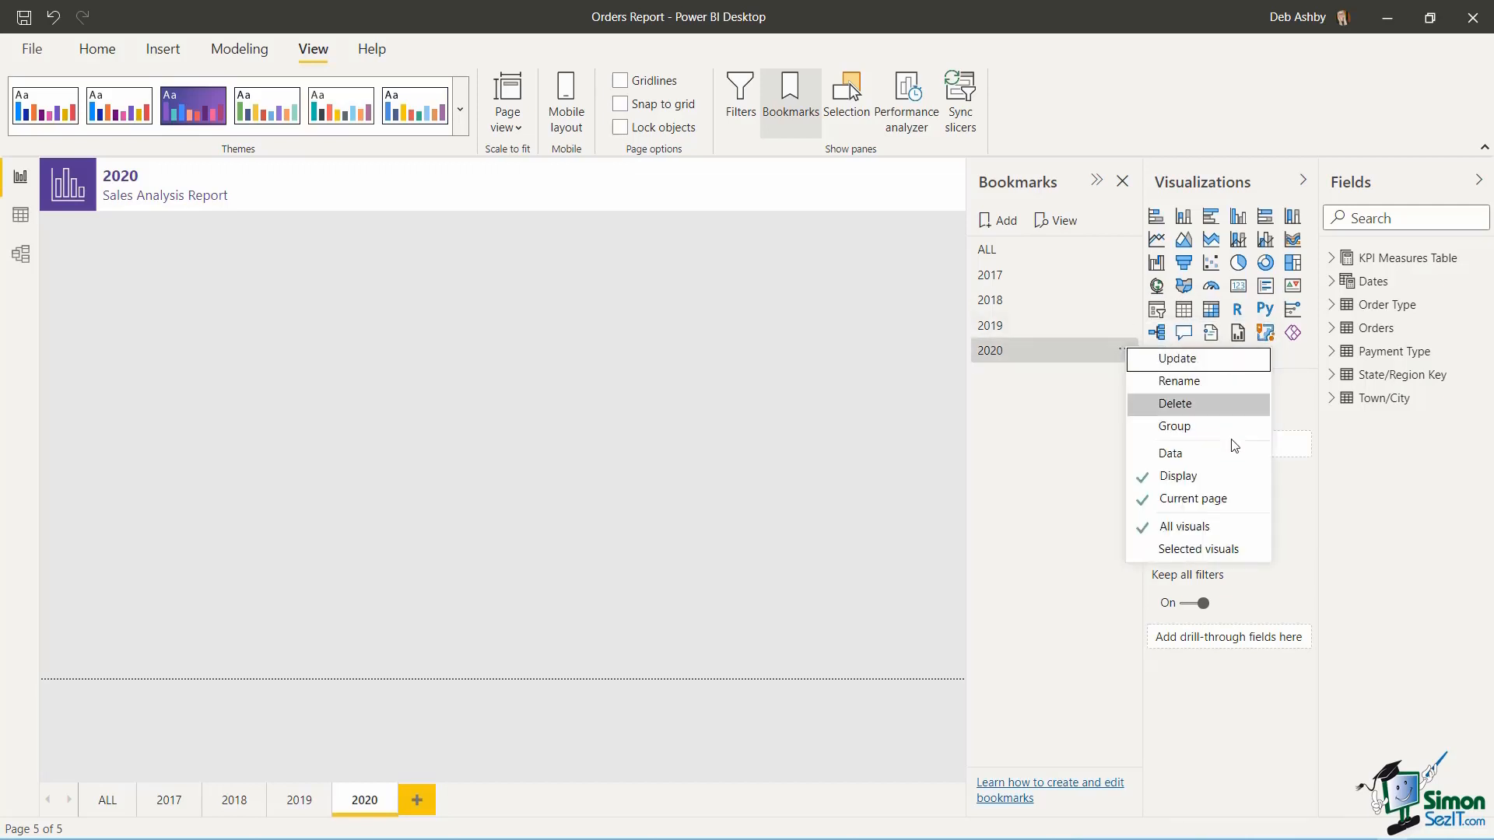
pyautogui.click(1201, 474)
pyautogui.click(855, 390)
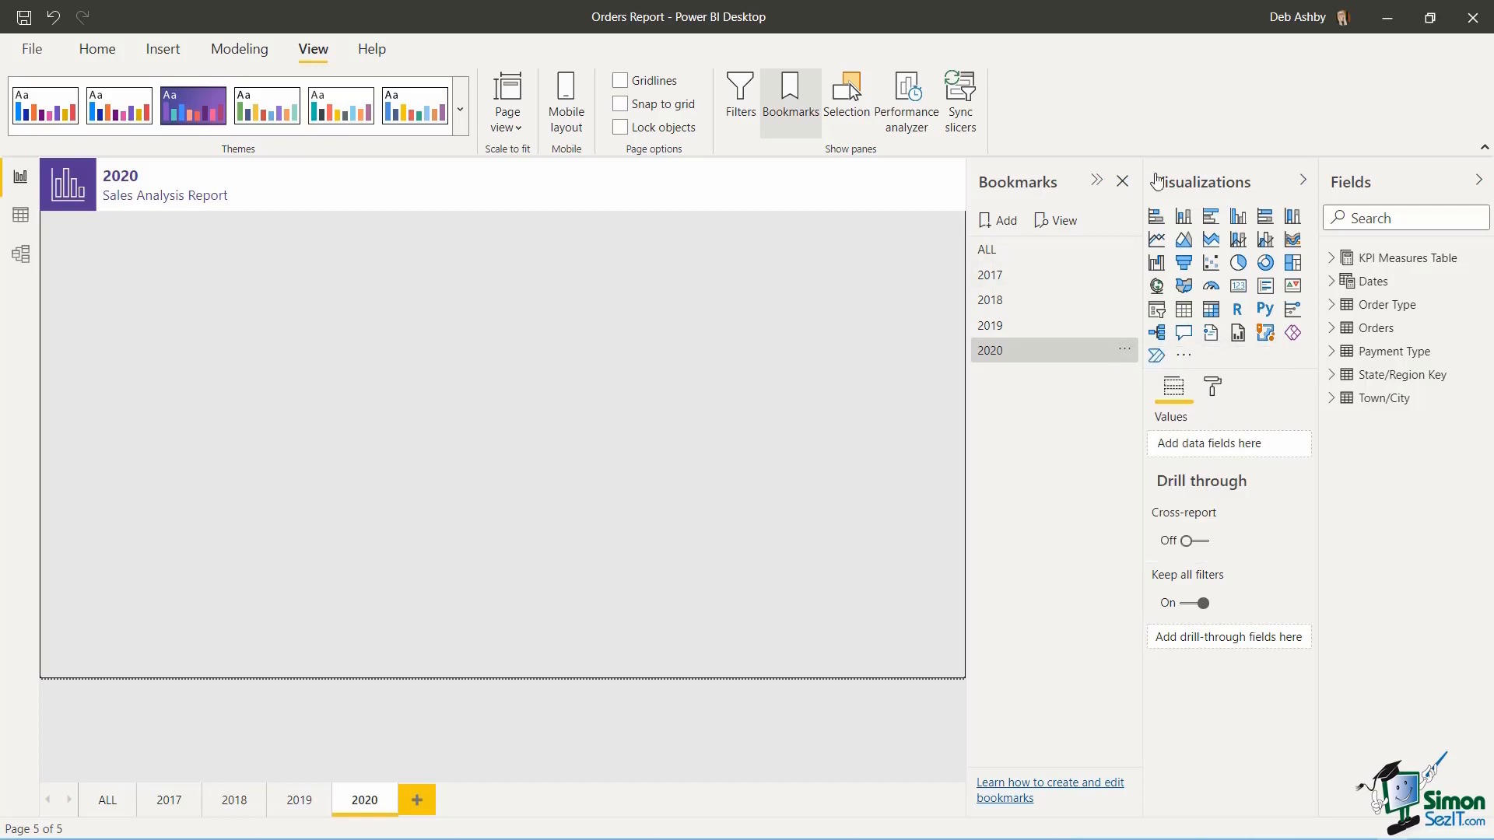
pyautogui.click(1122, 180)
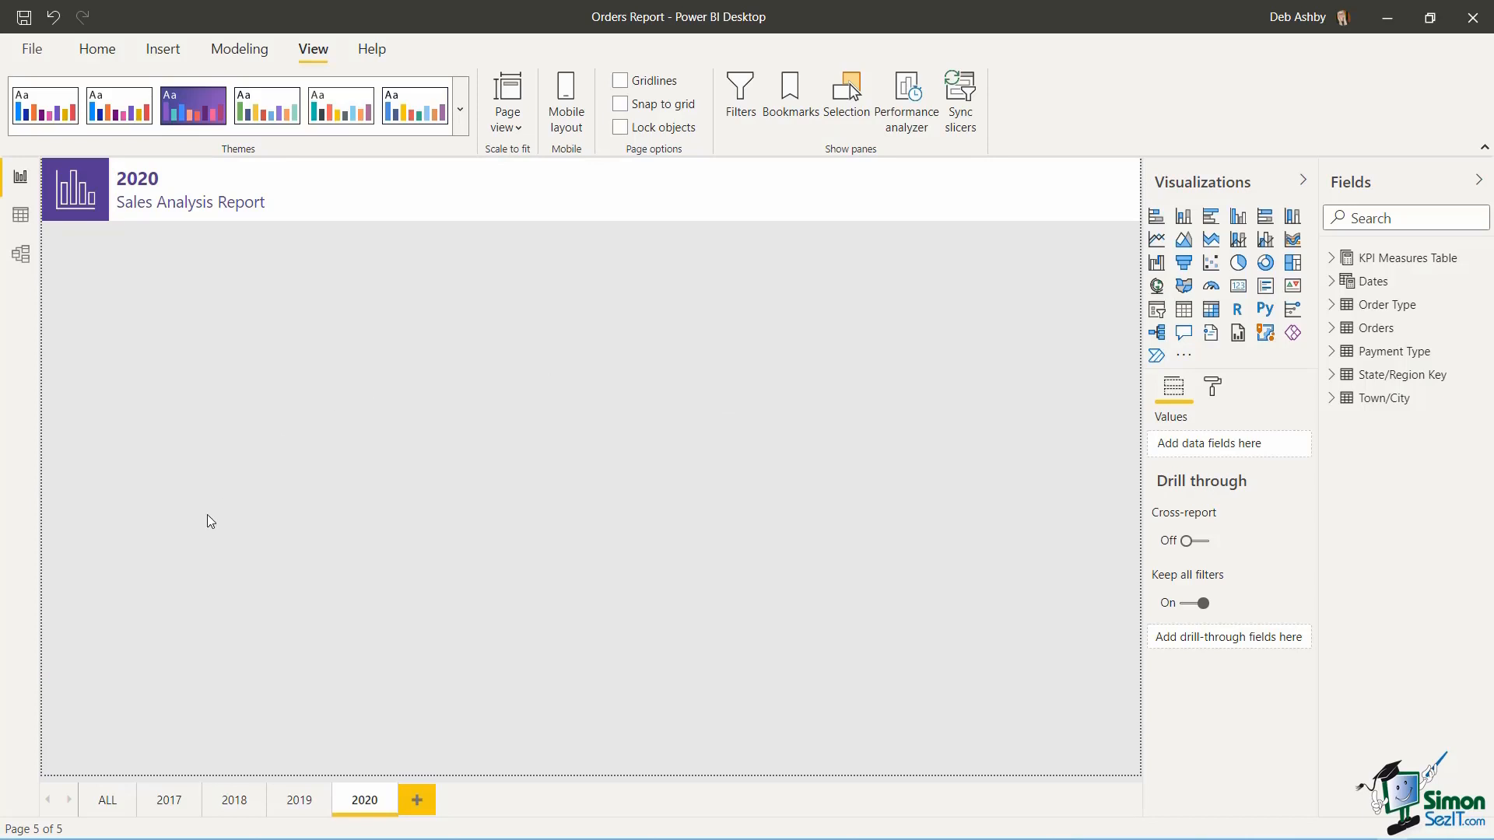
# - Insert a blank button on the ALL page and place it below the header icon, sized to match the icon
pyautogui.click(109, 801)
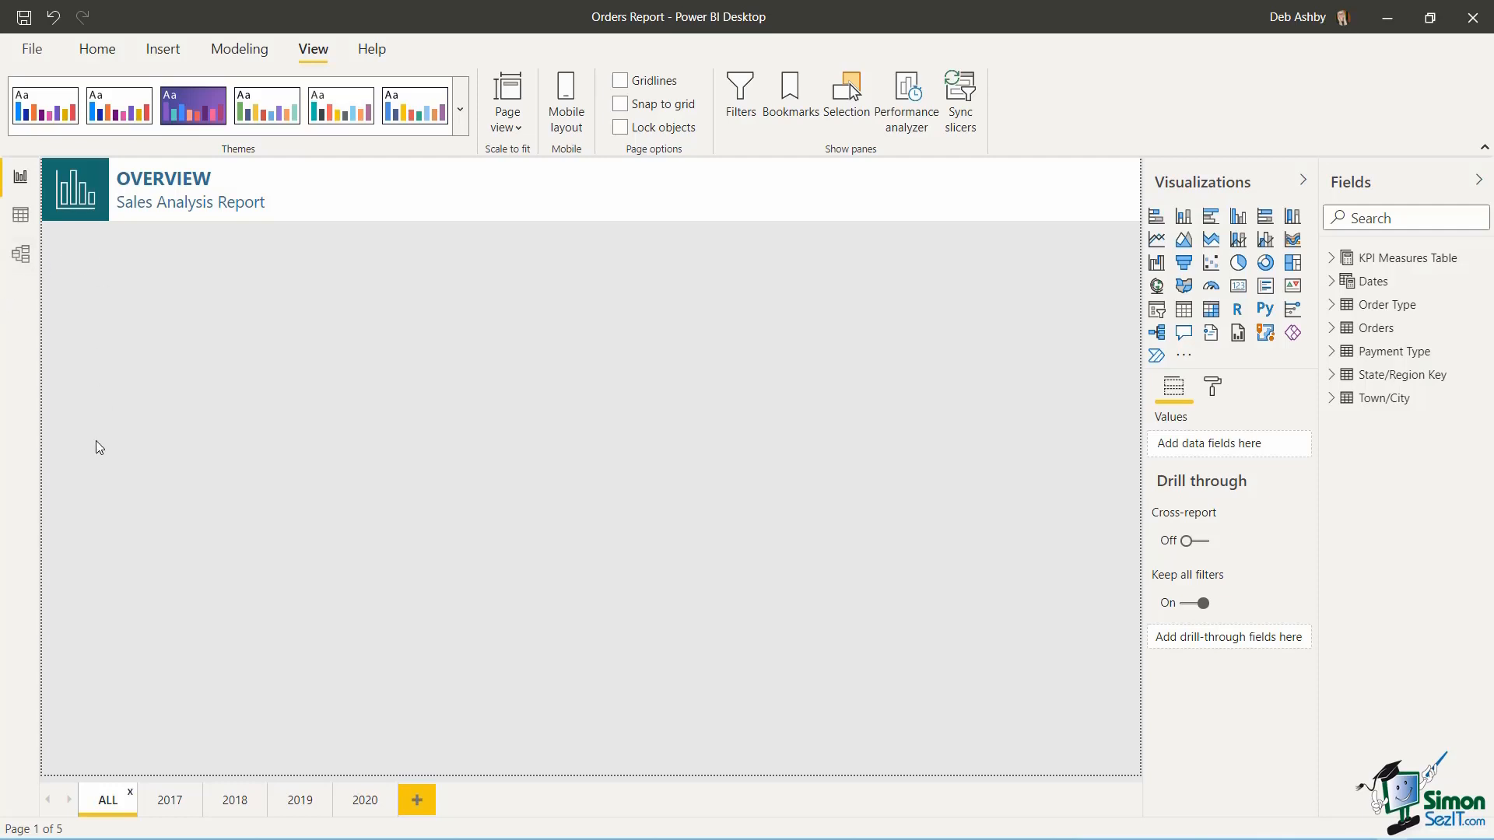
pyautogui.click(158, 51)
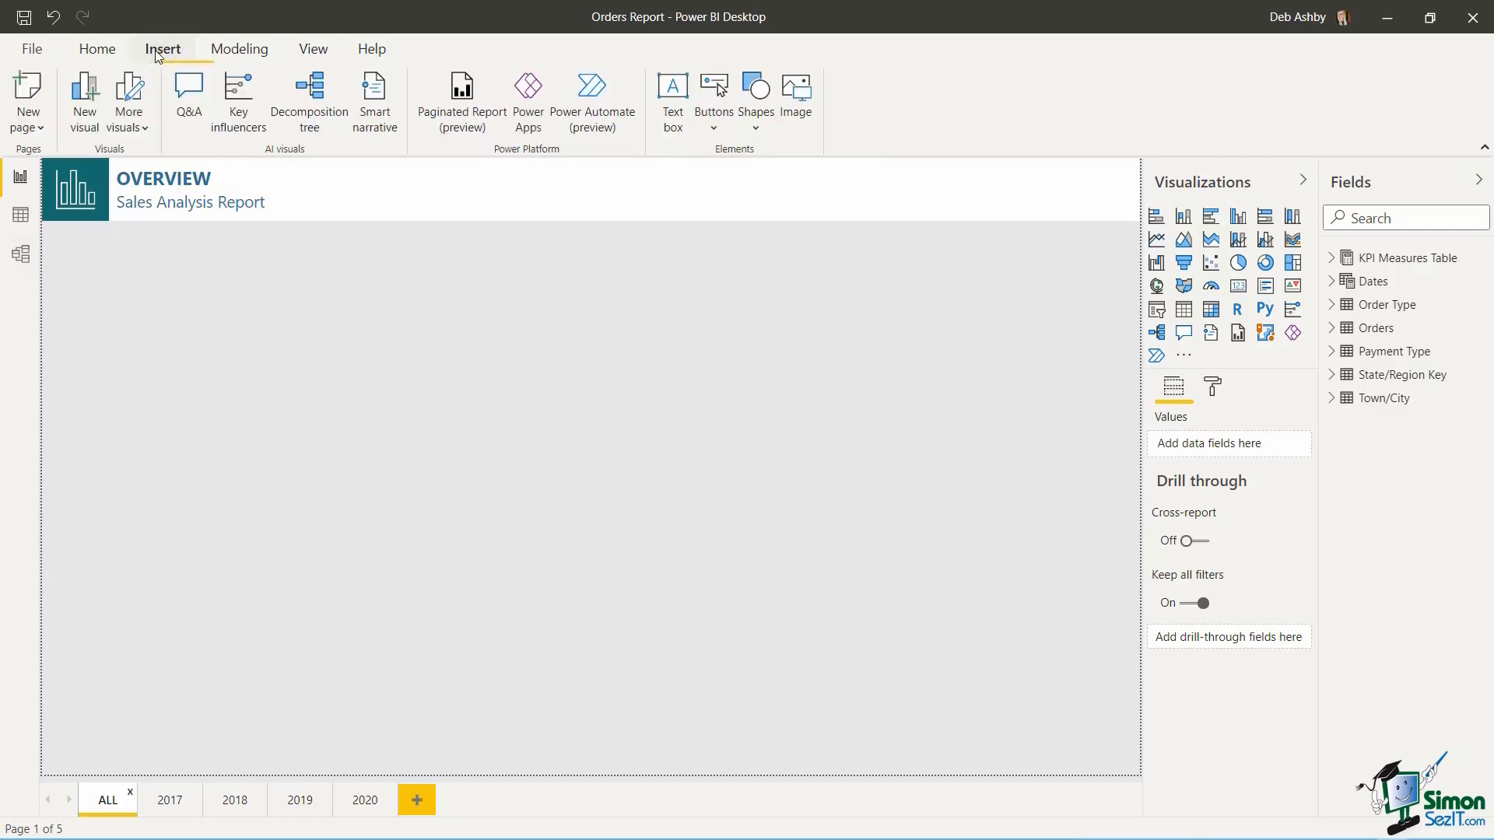
pyautogui.click(710, 131)
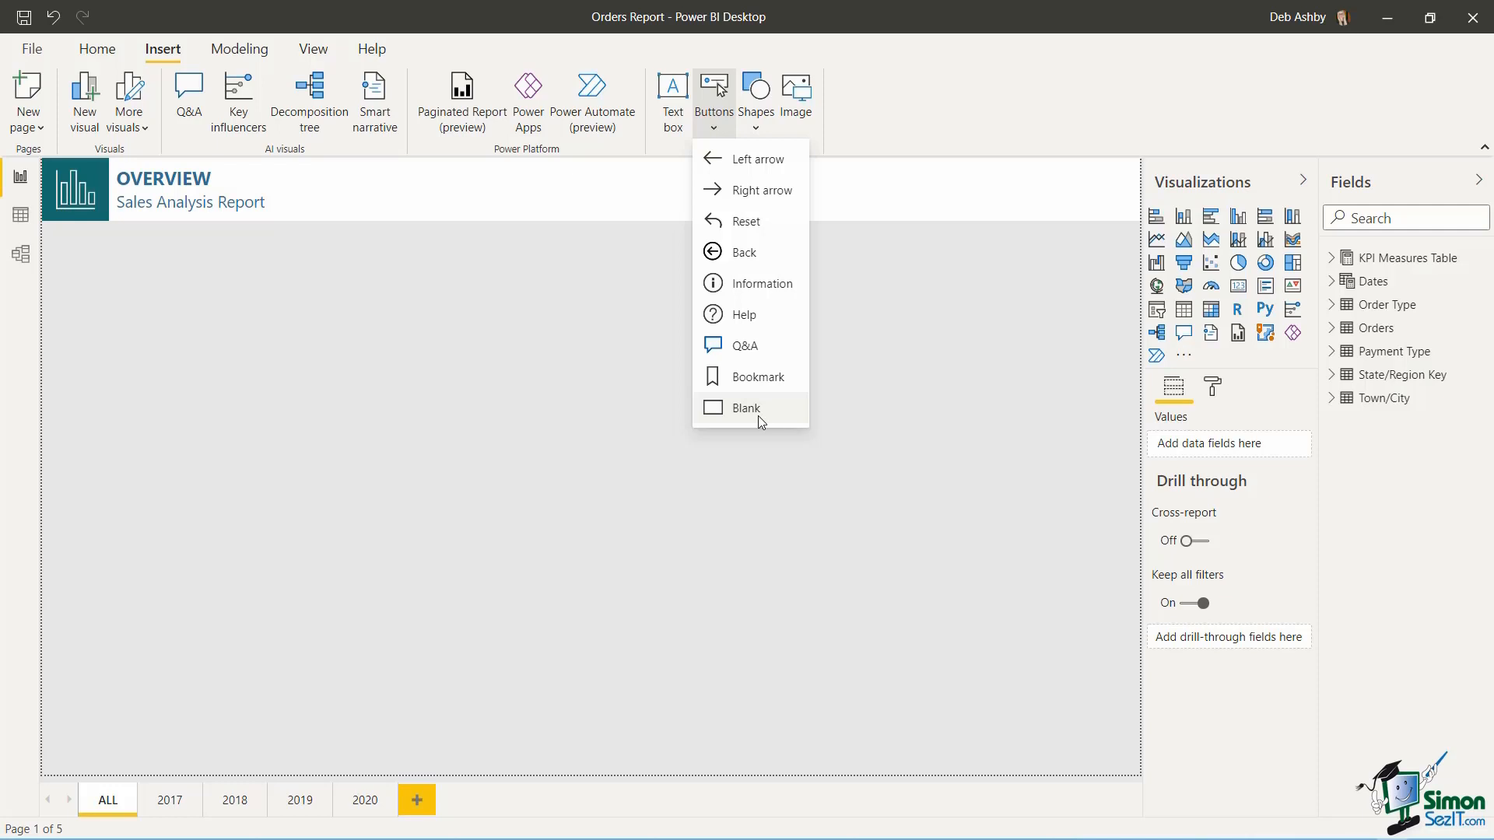
pyautogui.click(758, 416)
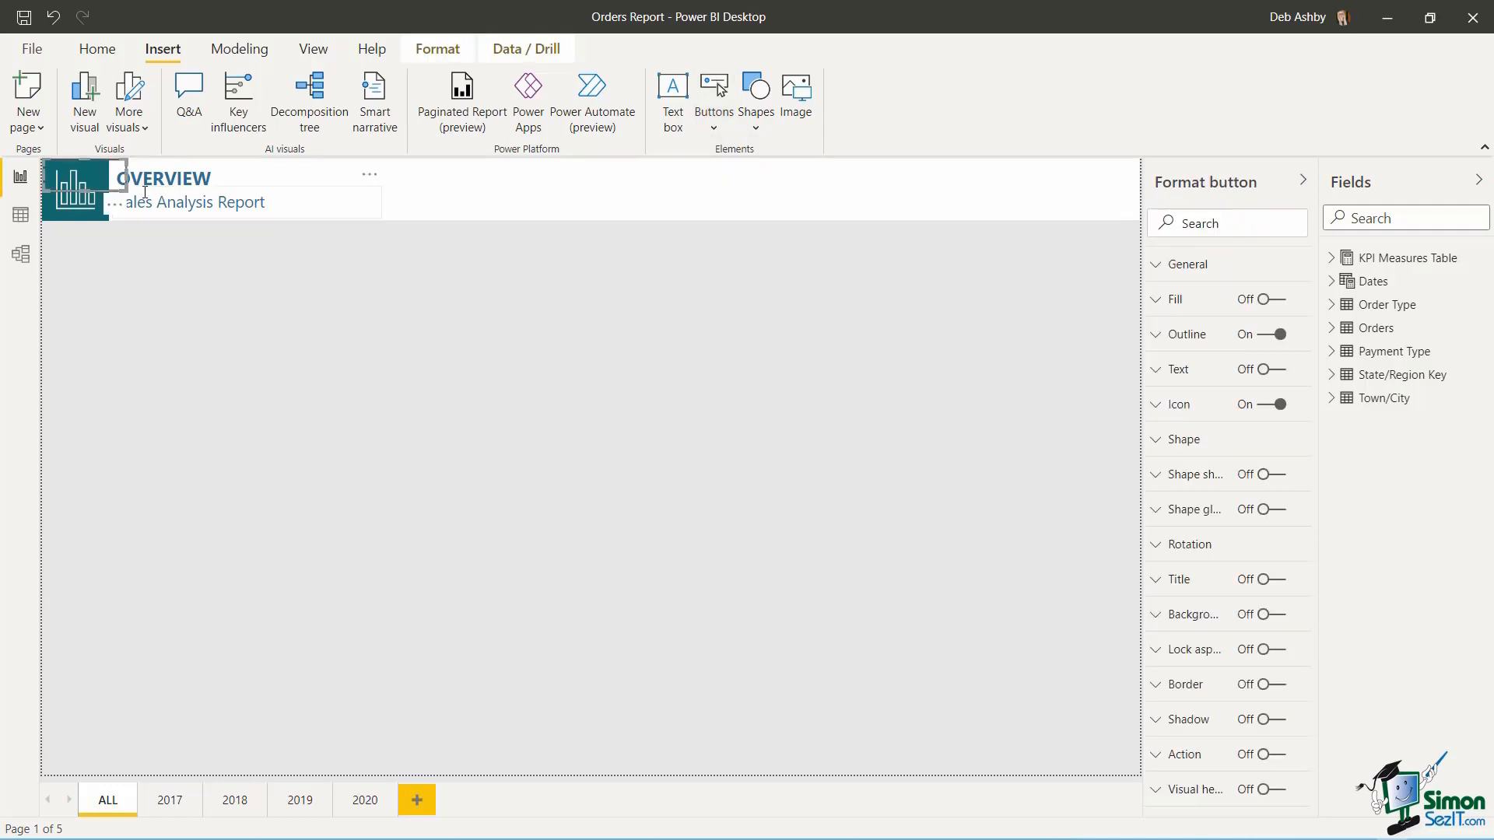
pyautogui.moveTo(109, 197); pyautogui.dragTo(79, 306)
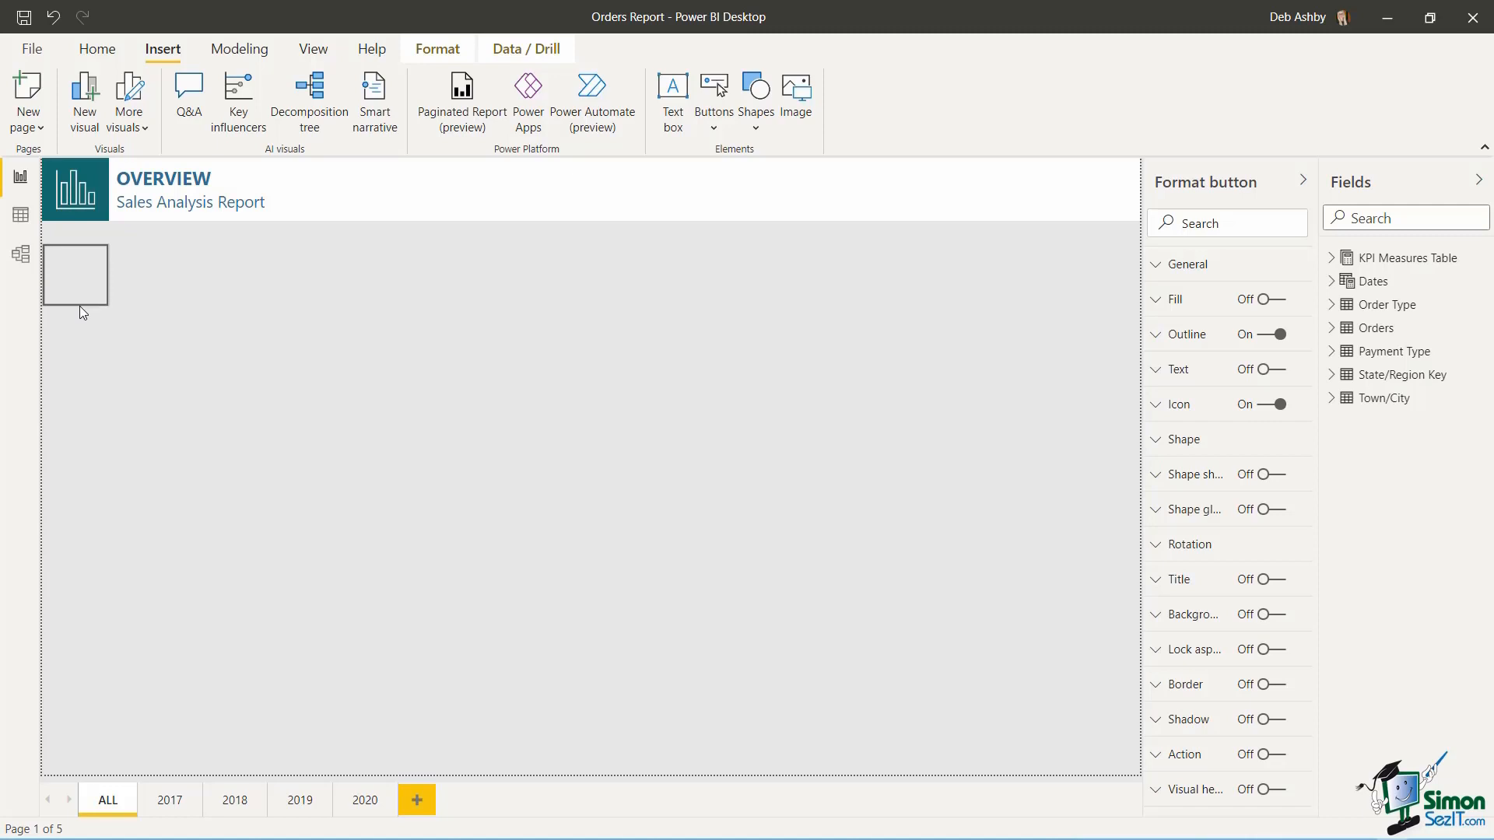
pyautogui.moveTo(80, 305); pyautogui.dragTo(79, 306)
# - Turn on the button's fill and set its On hover fill color to dark gray
pyautogui.click(1158, 300)
pyautogui.click(1158, 301)
pyautogui.click(1159, 300)
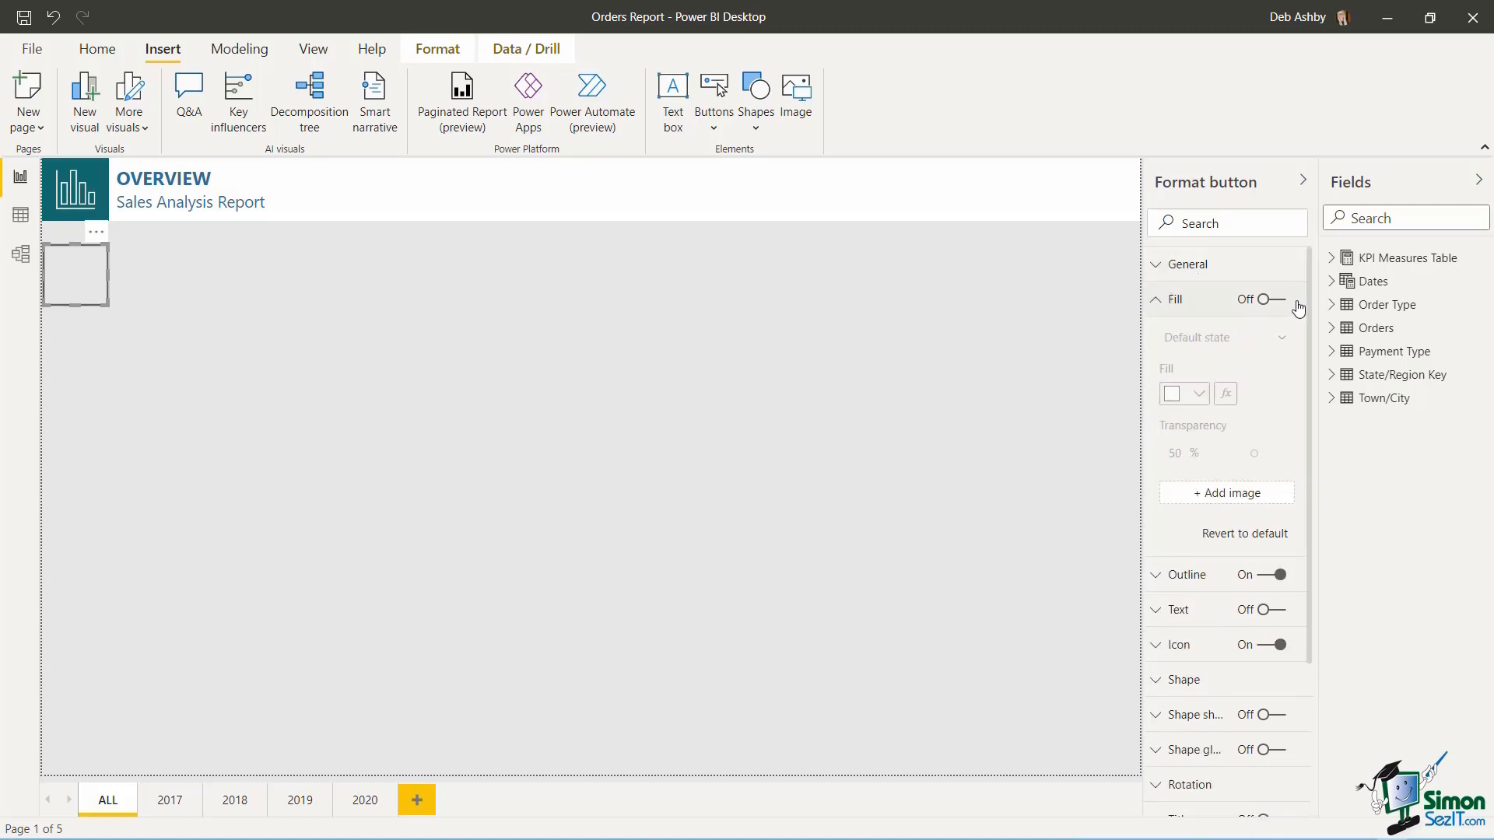
pyautogui.click(1281, 302)
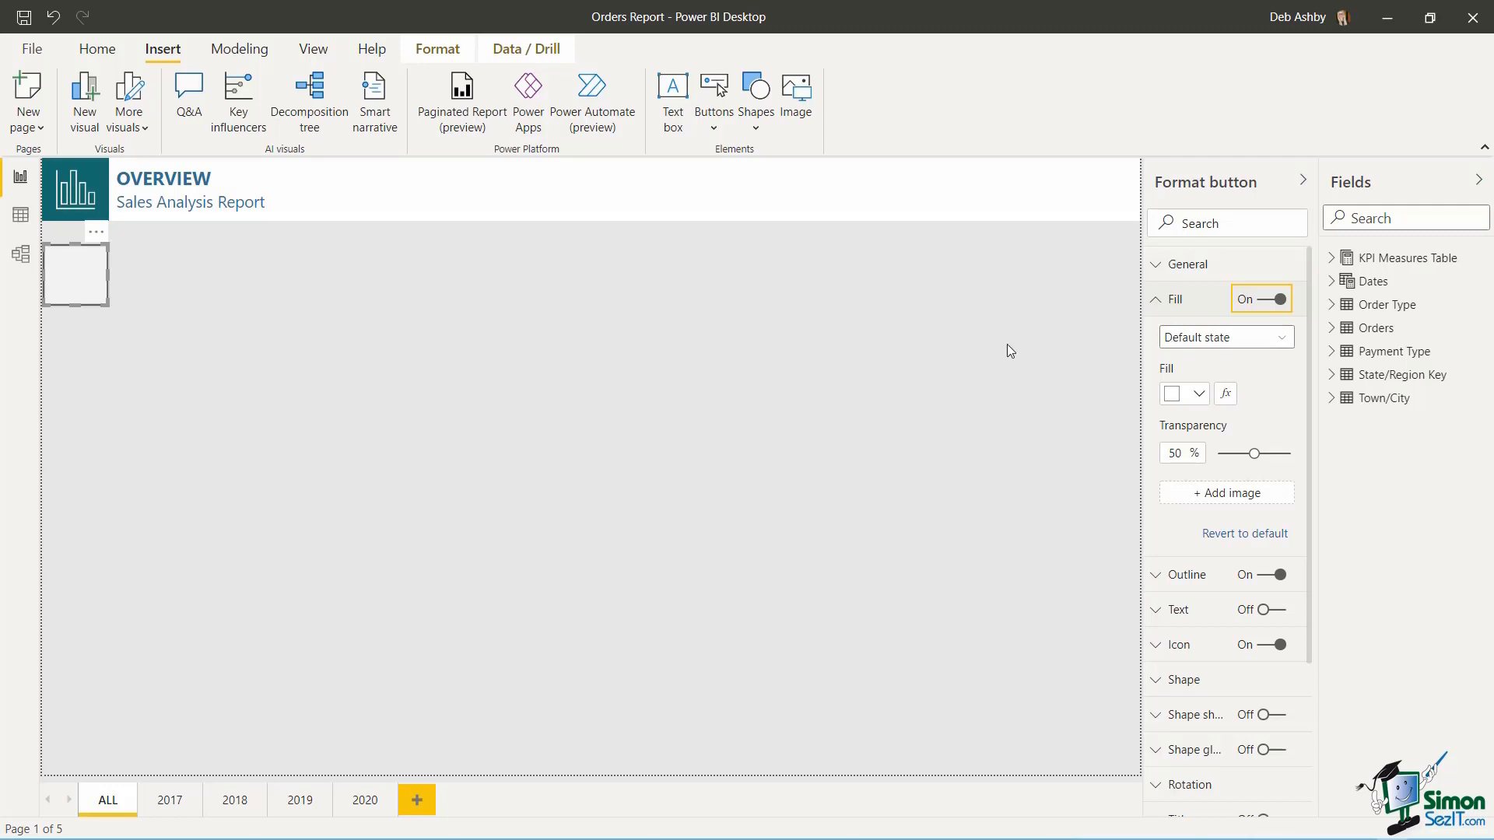
pyautogui.click(1285, 341)
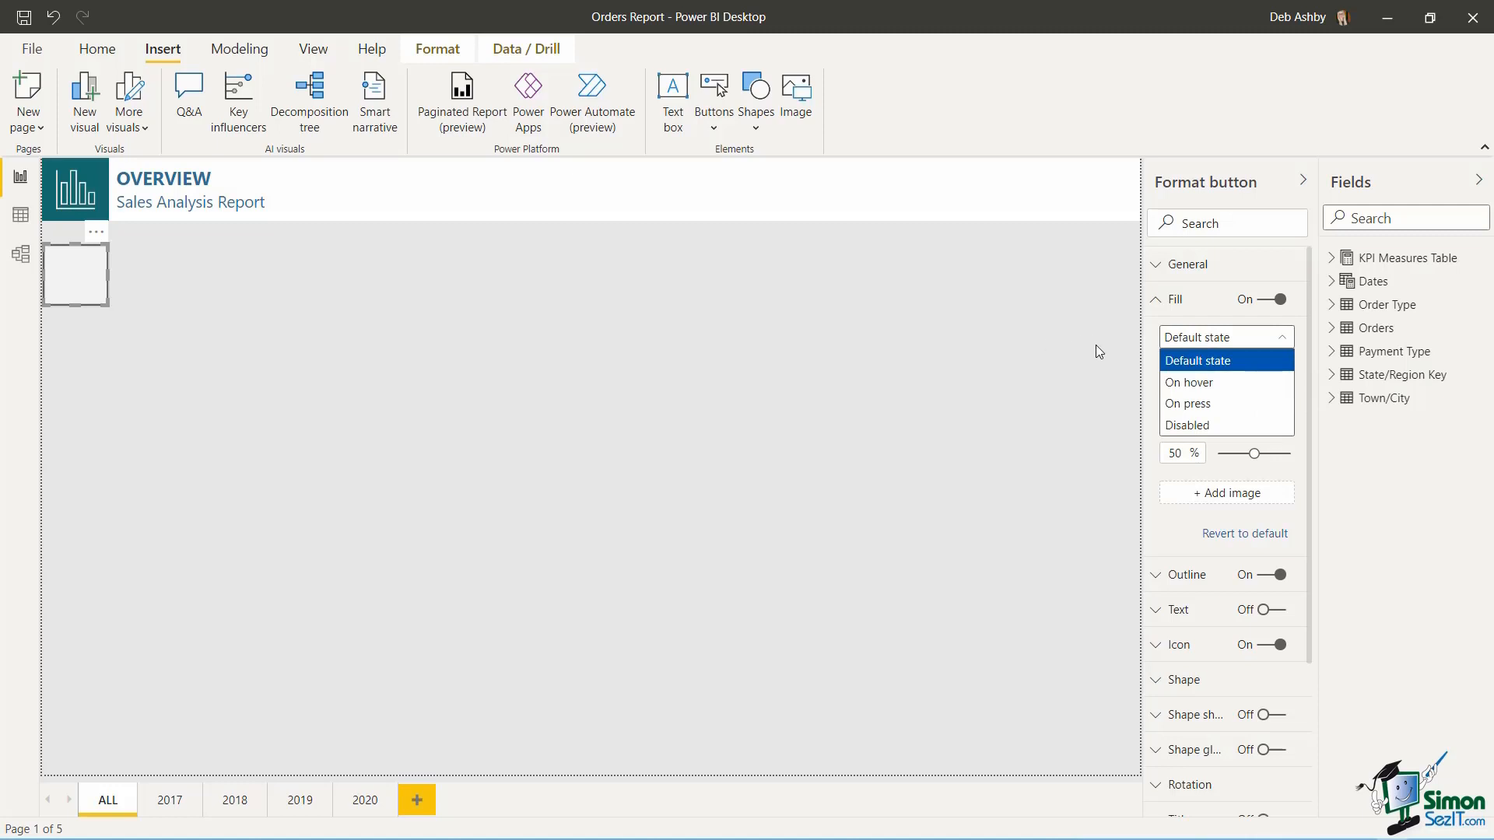
pyautogui.click(1197, 381)
pyautogui.click(1202, 403)
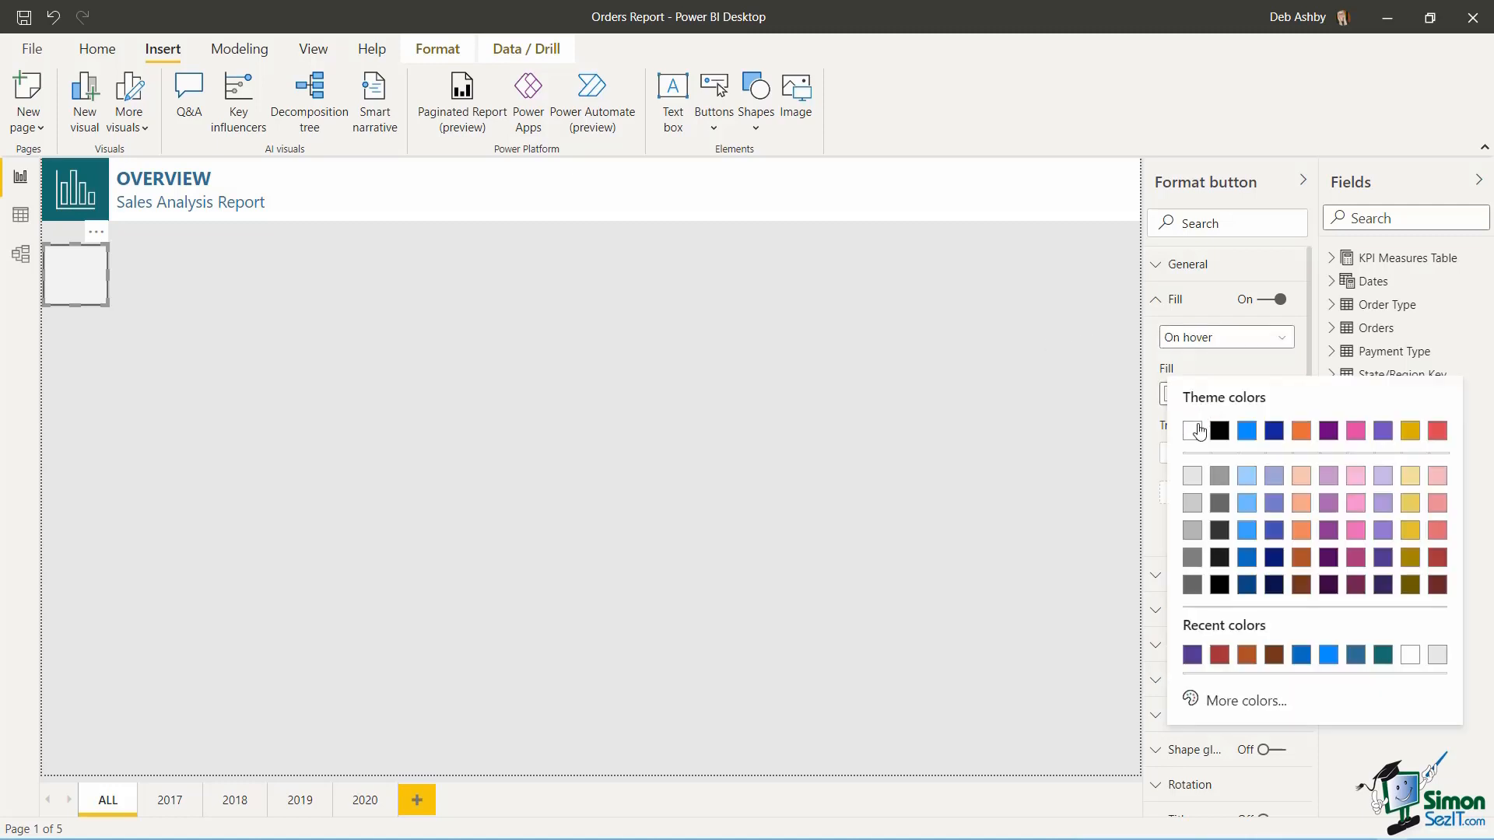
pyautogui.click(1192, 557)
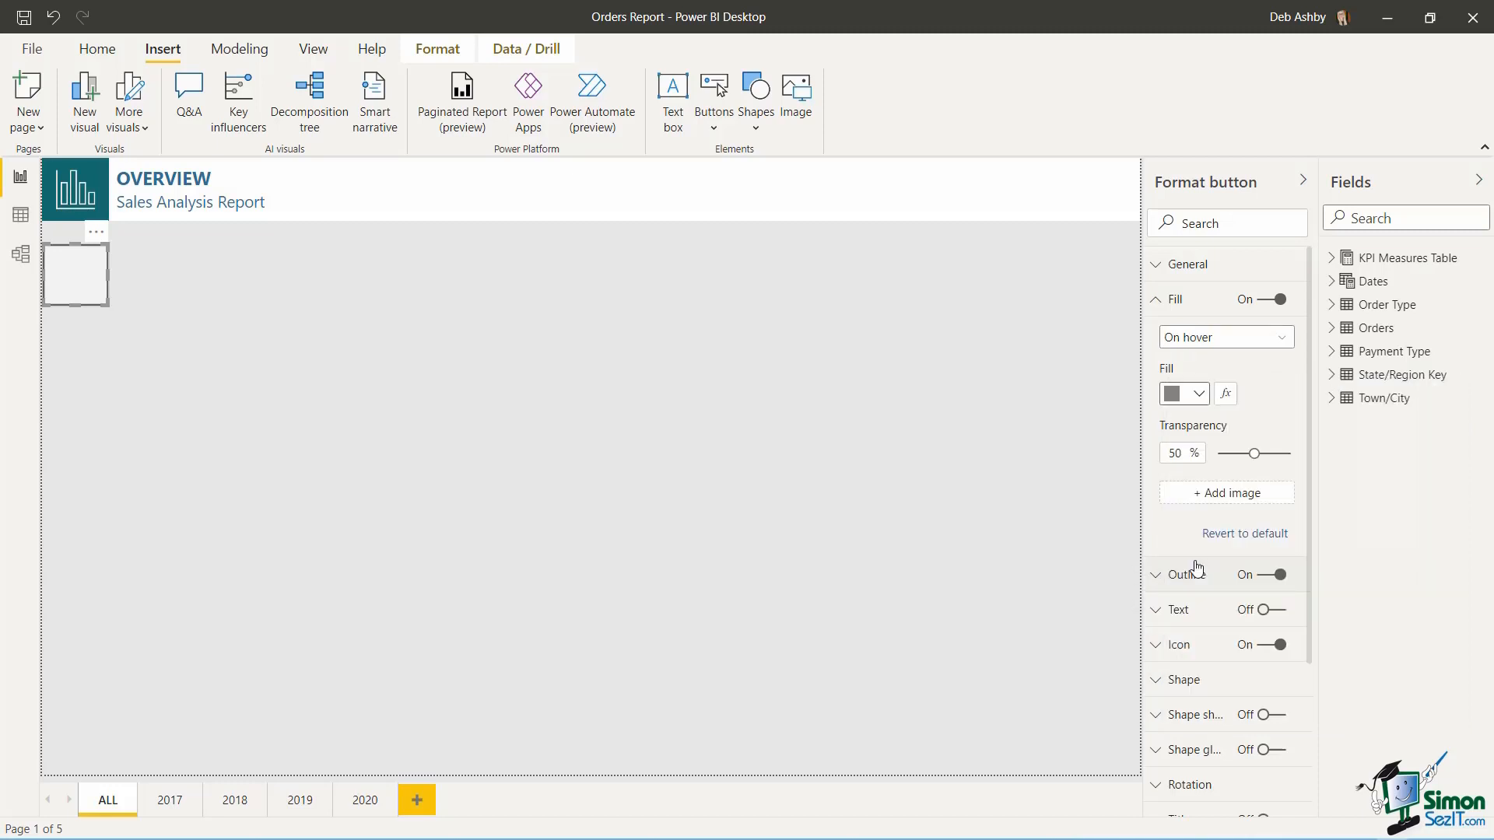
# - Turn on the button's text and set its On hover font color to white
pyautogui.click(1269, 610)
pyautogui.click(1157, 615)
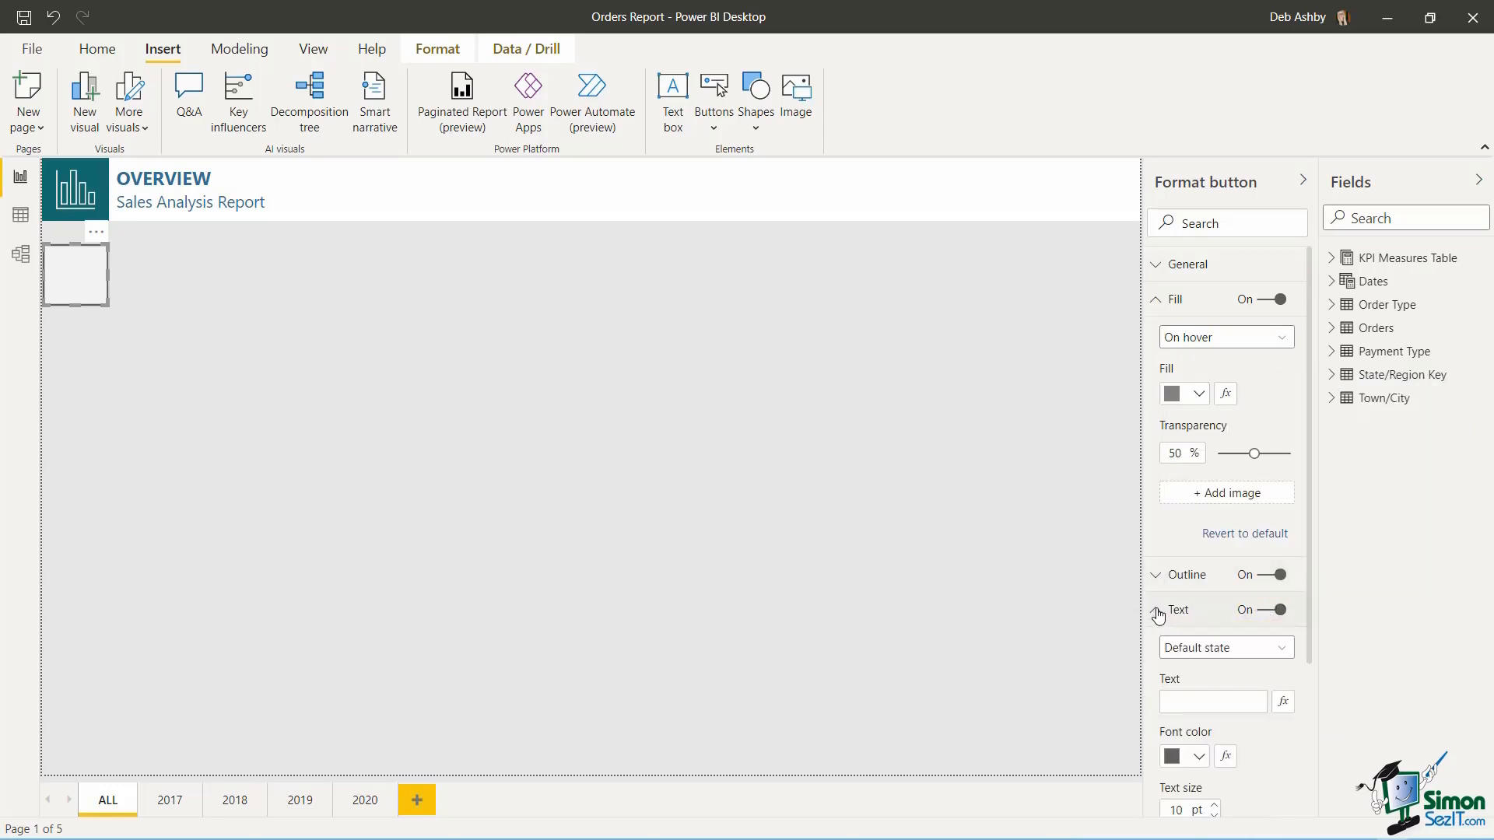
pyautogui.scroll(-3, 1211, 692)
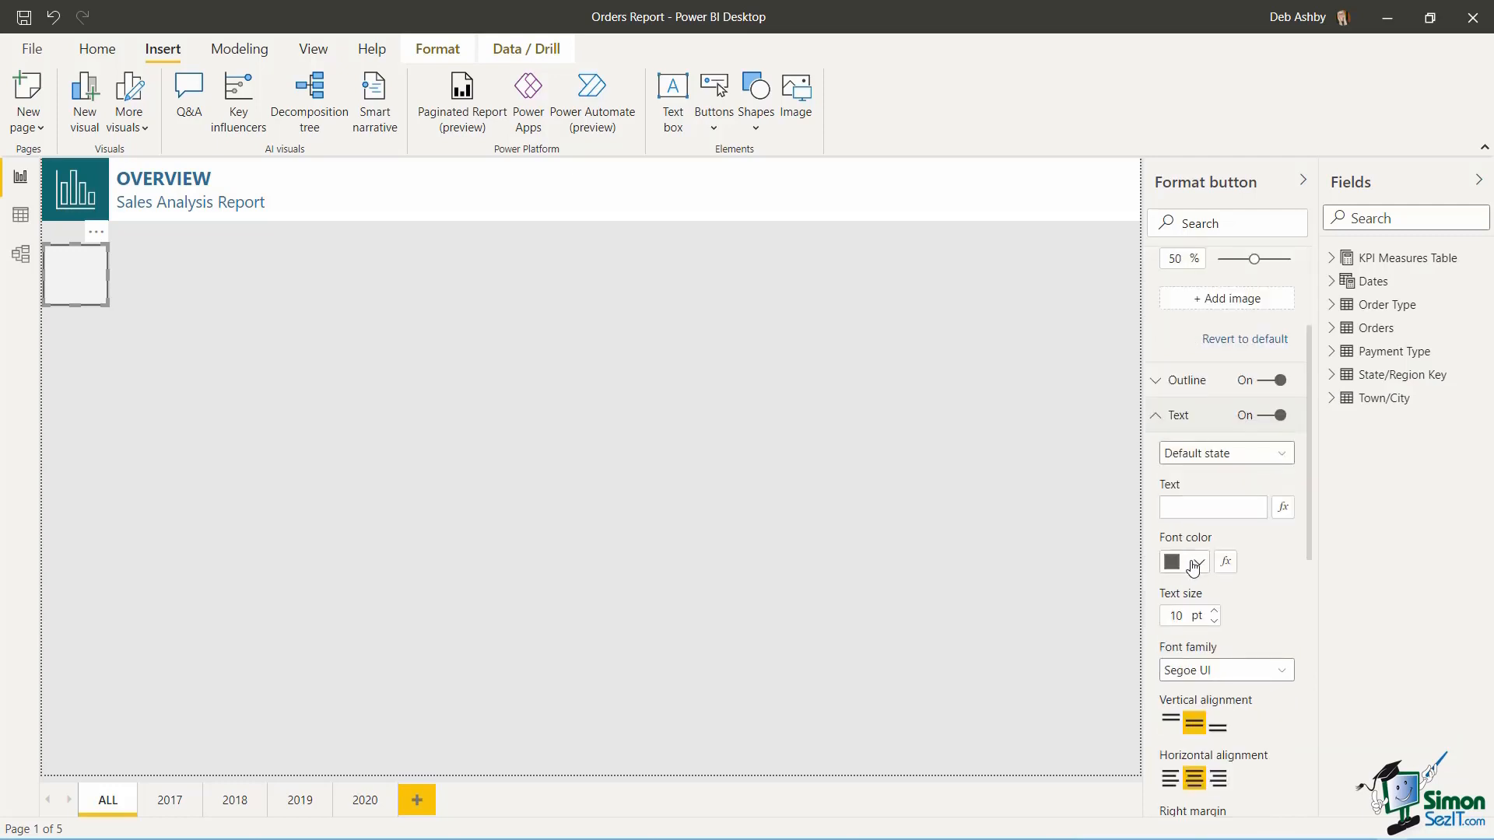
pyautogui.click(1288, 459)
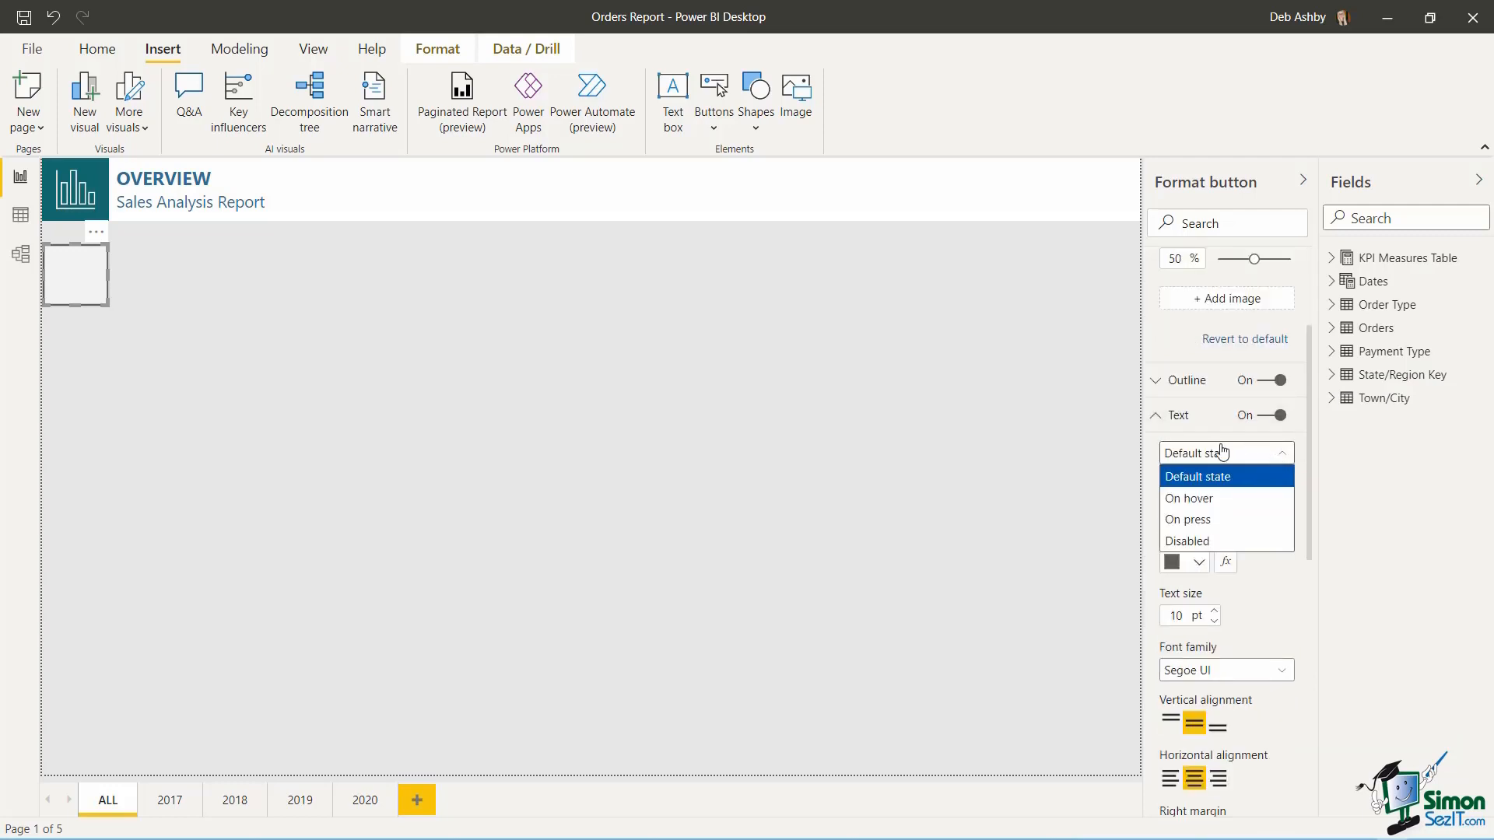
pyautogui.click(1193, 499)
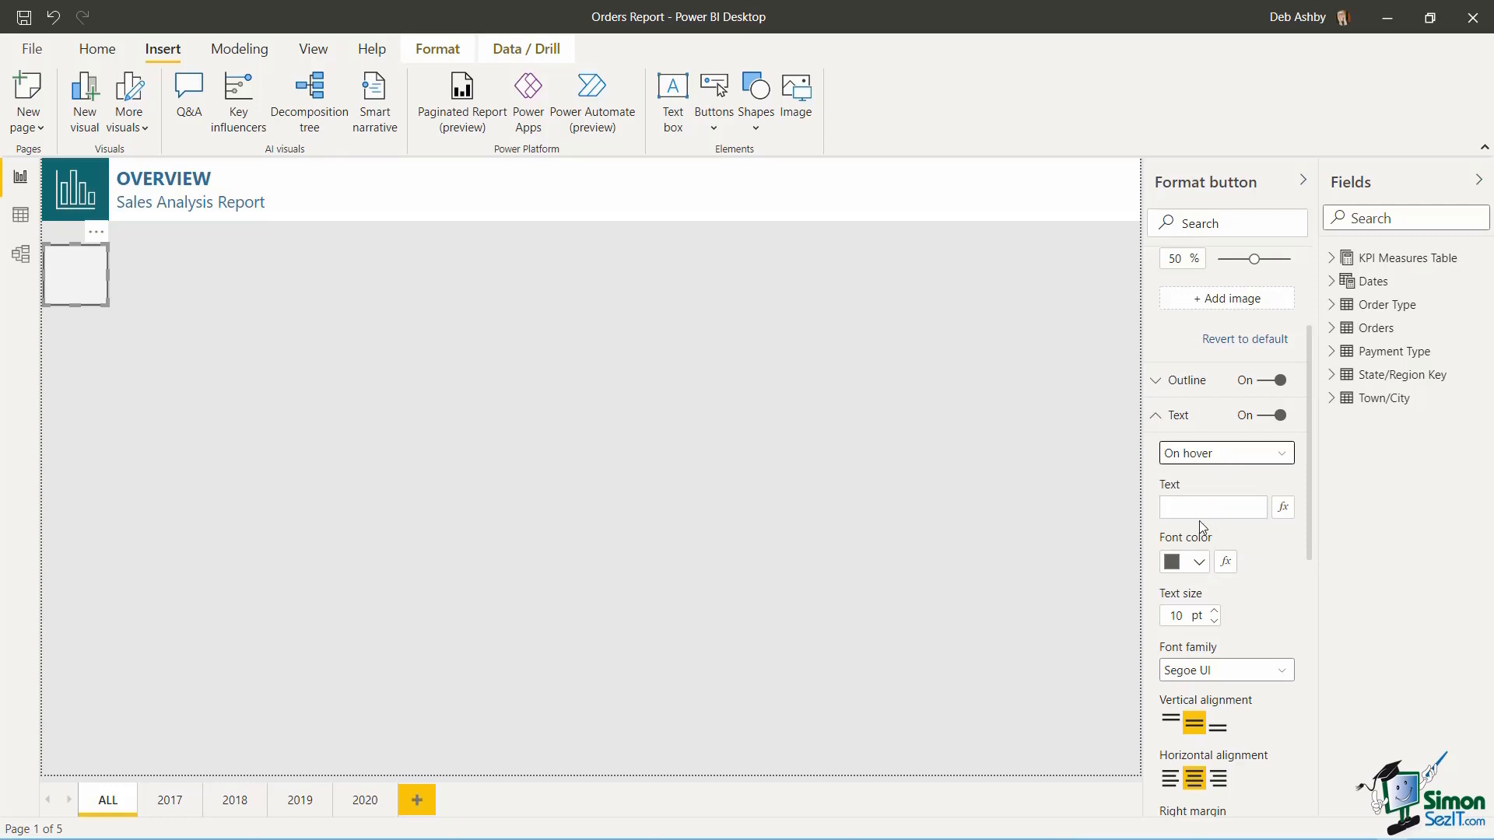
pyautogui.click(1198, 562)
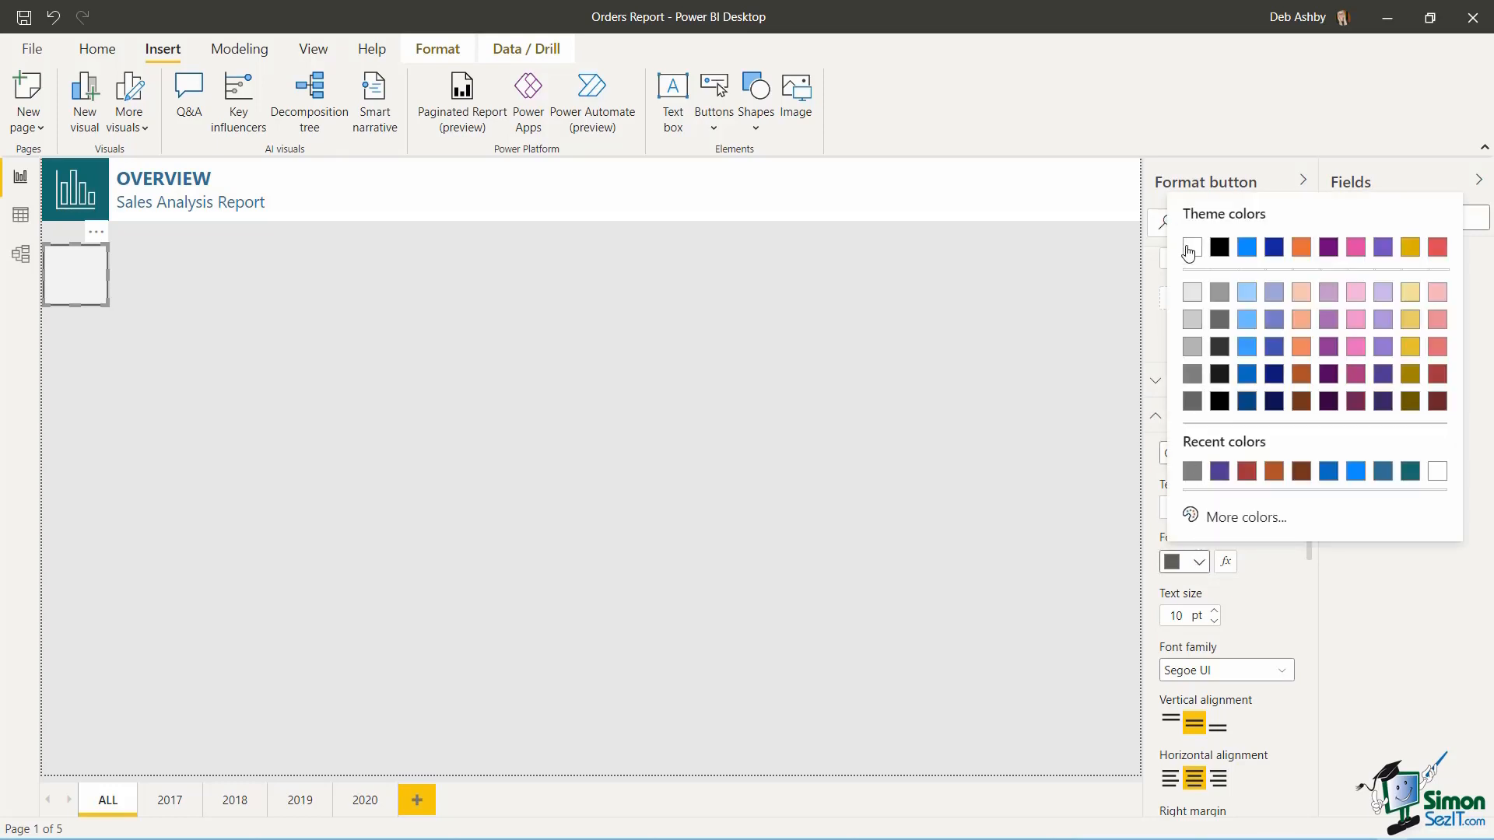
pyautogui.click(1192, 249)
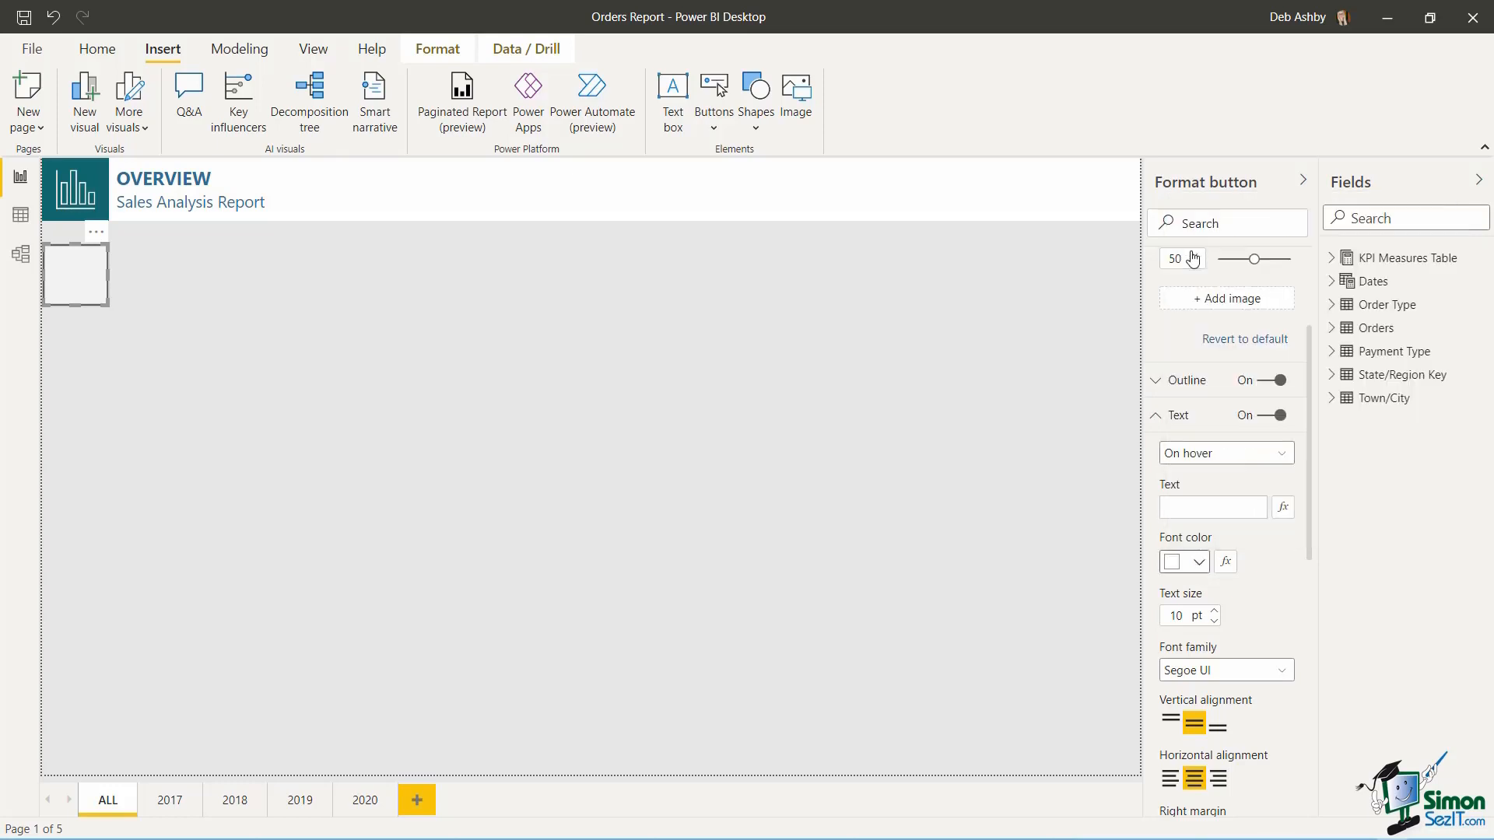
pyautogui.click(819, 321)
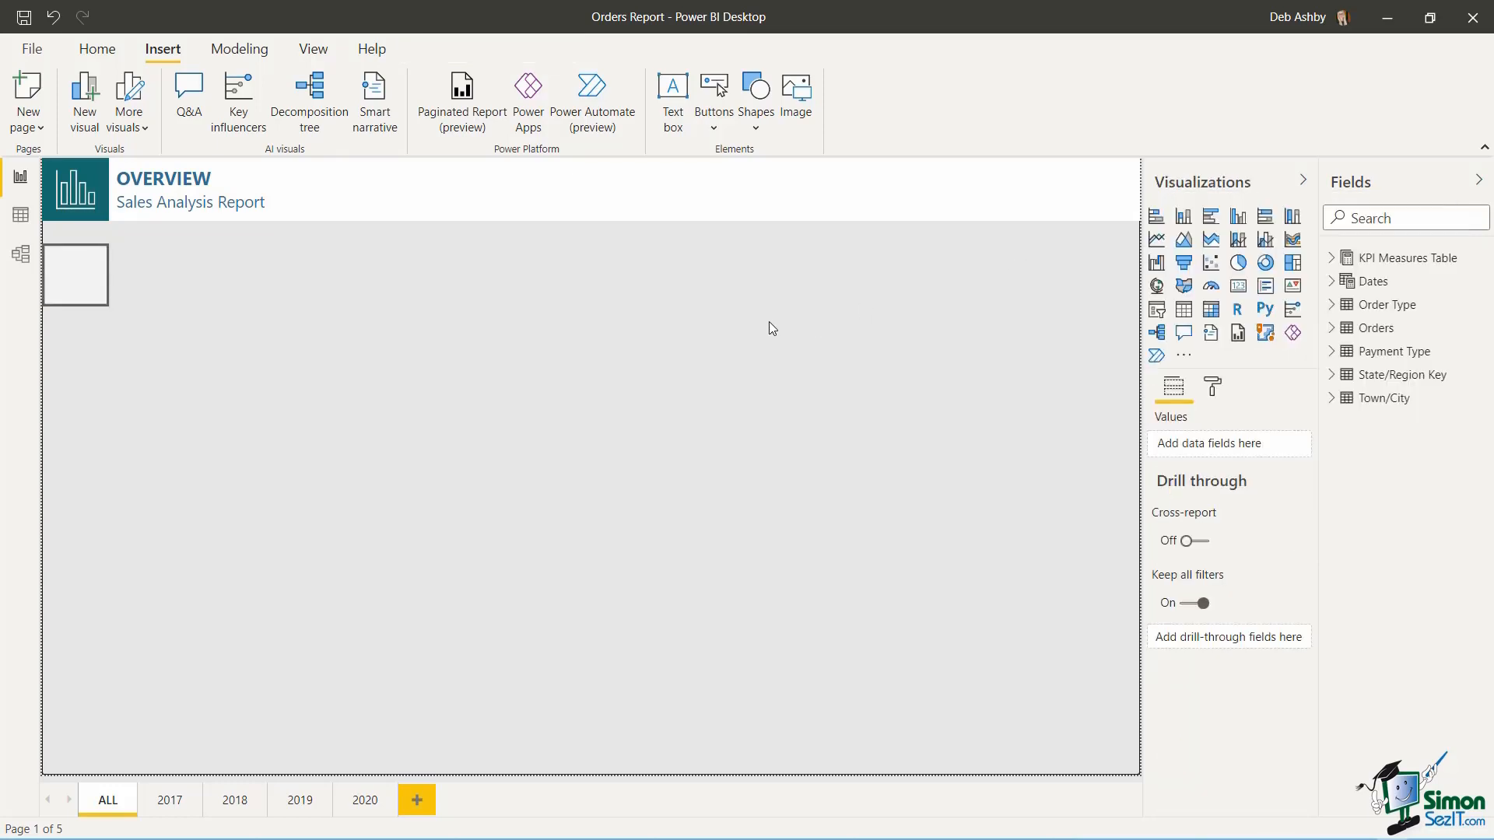
# - Set the button's Default state text to ALL
pyautogui.click(79, 279)
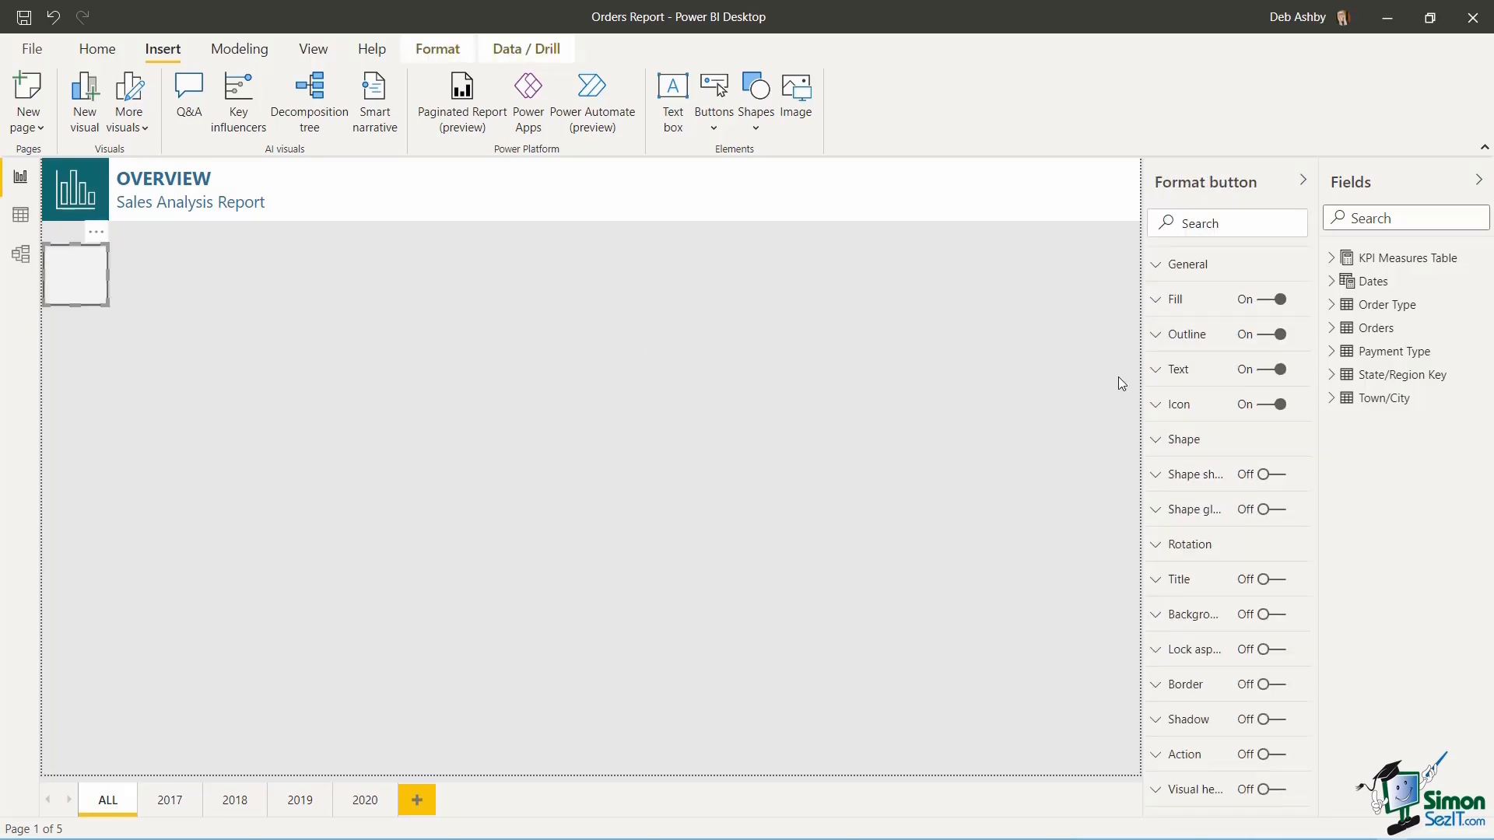
pyautogui.click(1157, 304)
pyautogui.click(1157, 613)
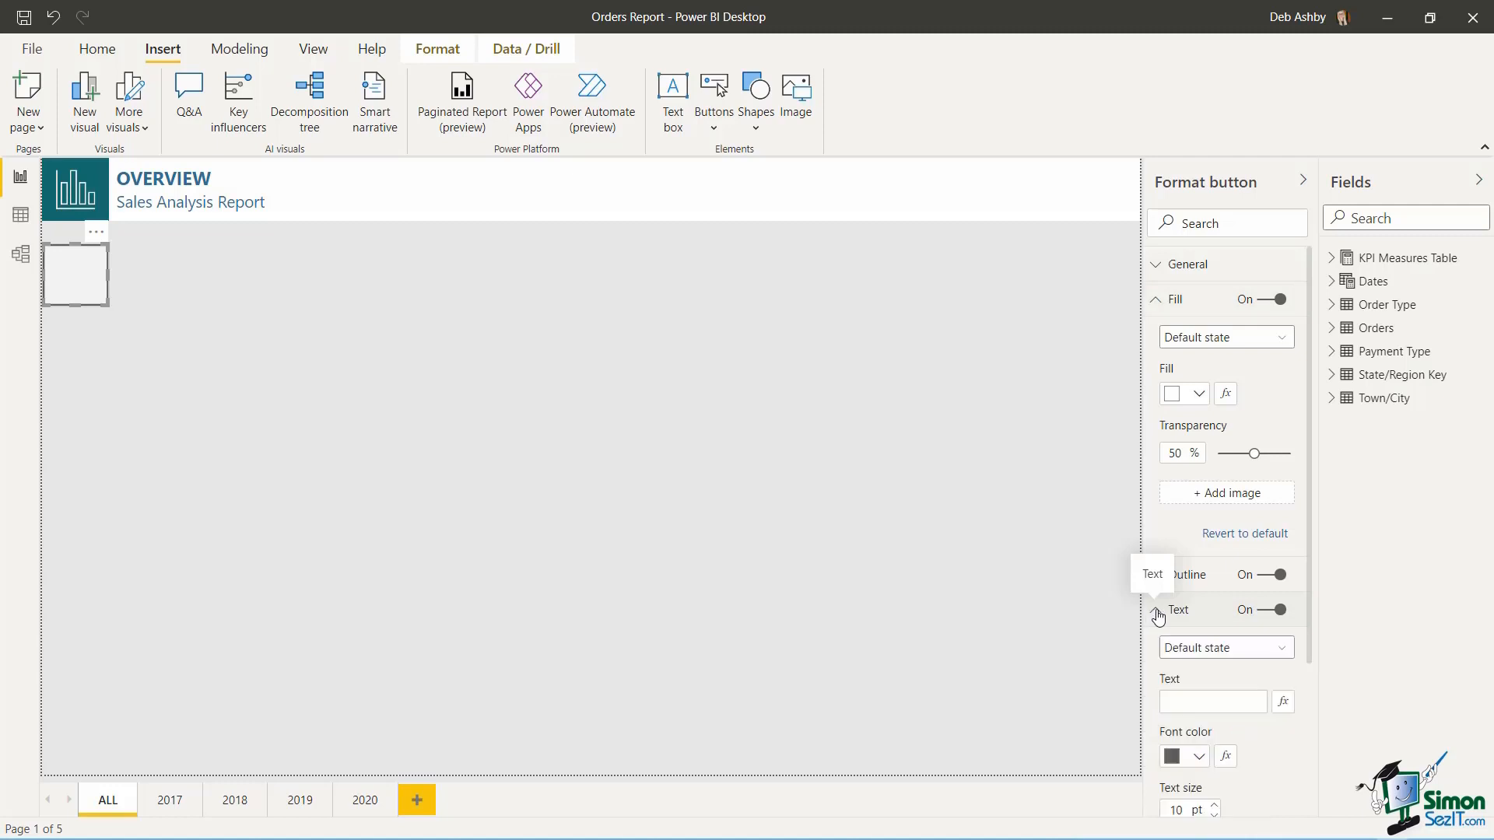
pyautogui.scroll(-3, 1196, 577)
pyautogui.click(1202, 513)
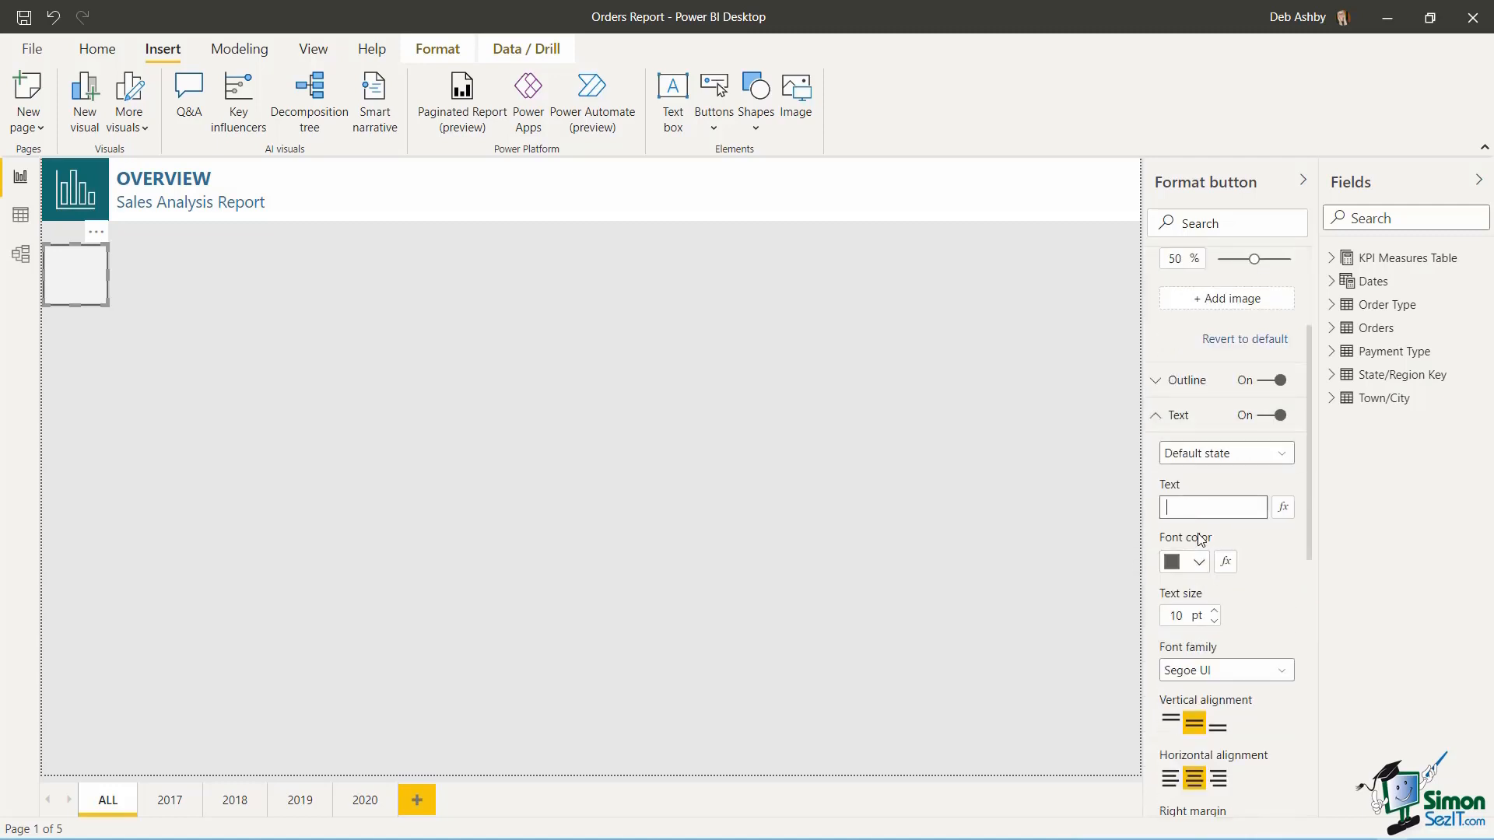
pyautogui.write('ALL')
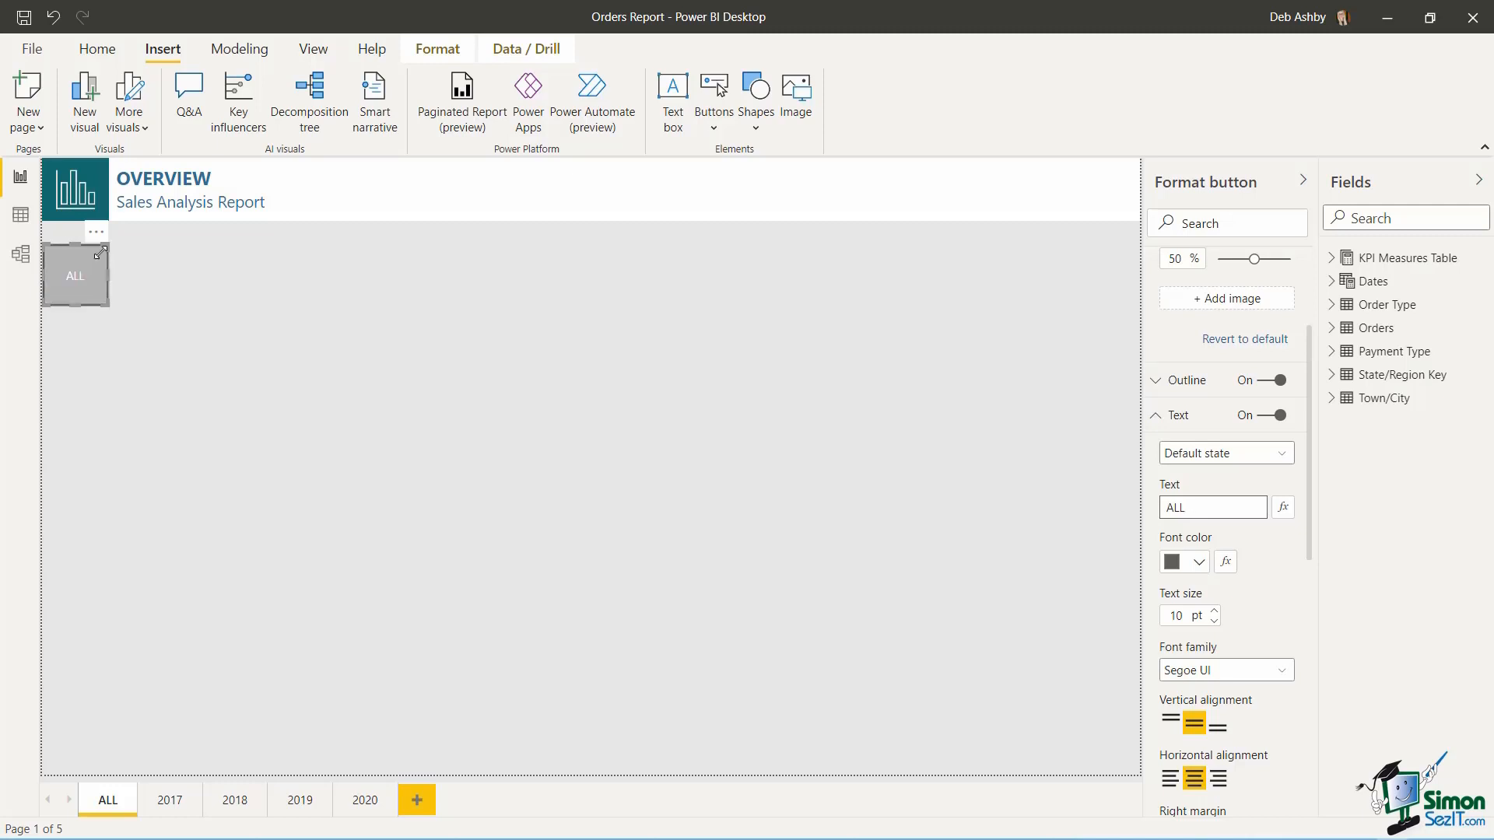
# - Set the ALL button's On press fill color to the recently used dark teal
pyautogui.moveTo(1307, 458); pyautogui.dragTo(1305, 335)
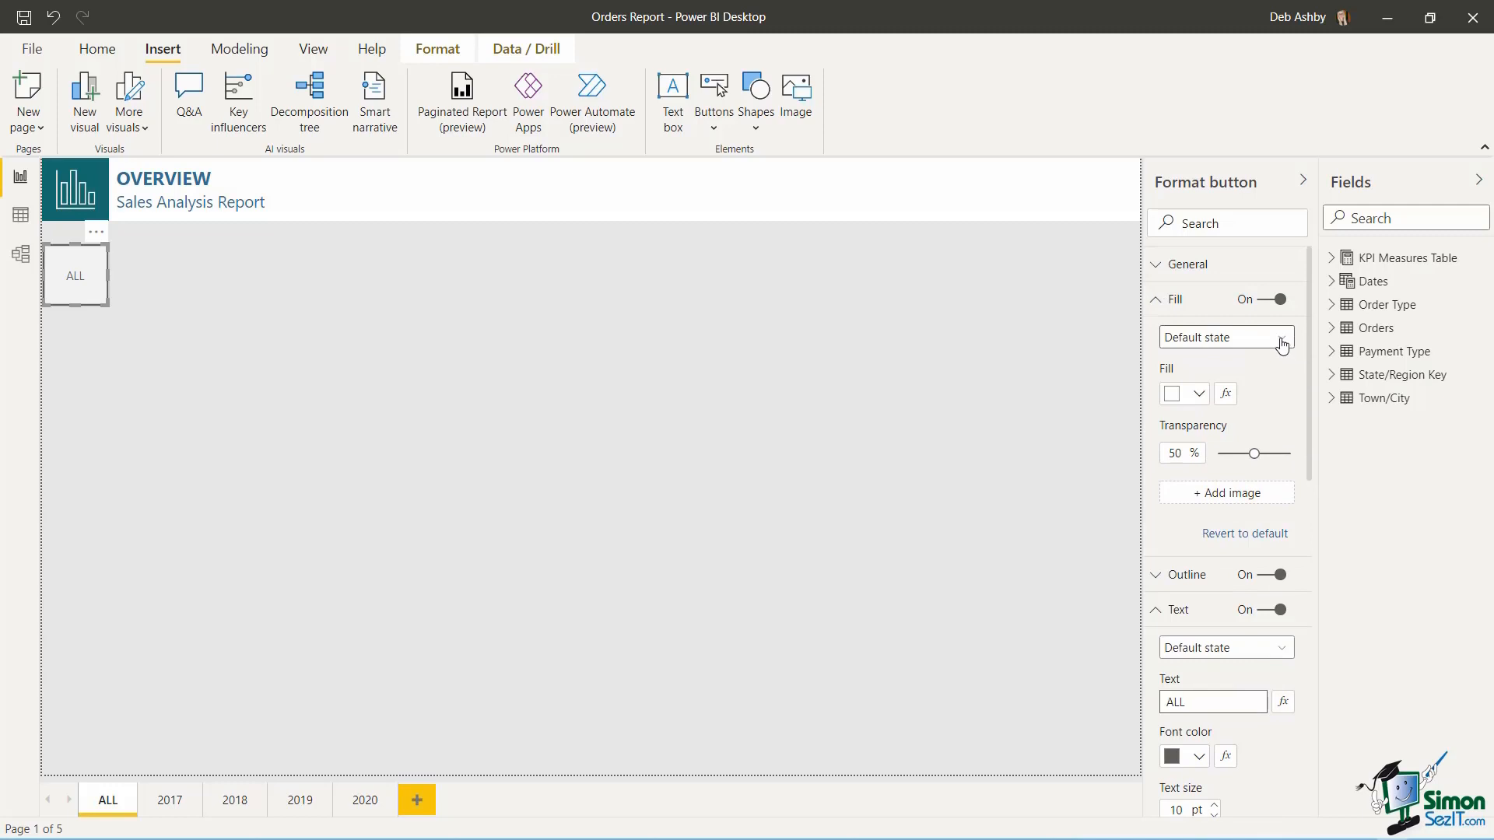
pyautogui.click(1213, 337)
pyautogui.click(1188, 403)
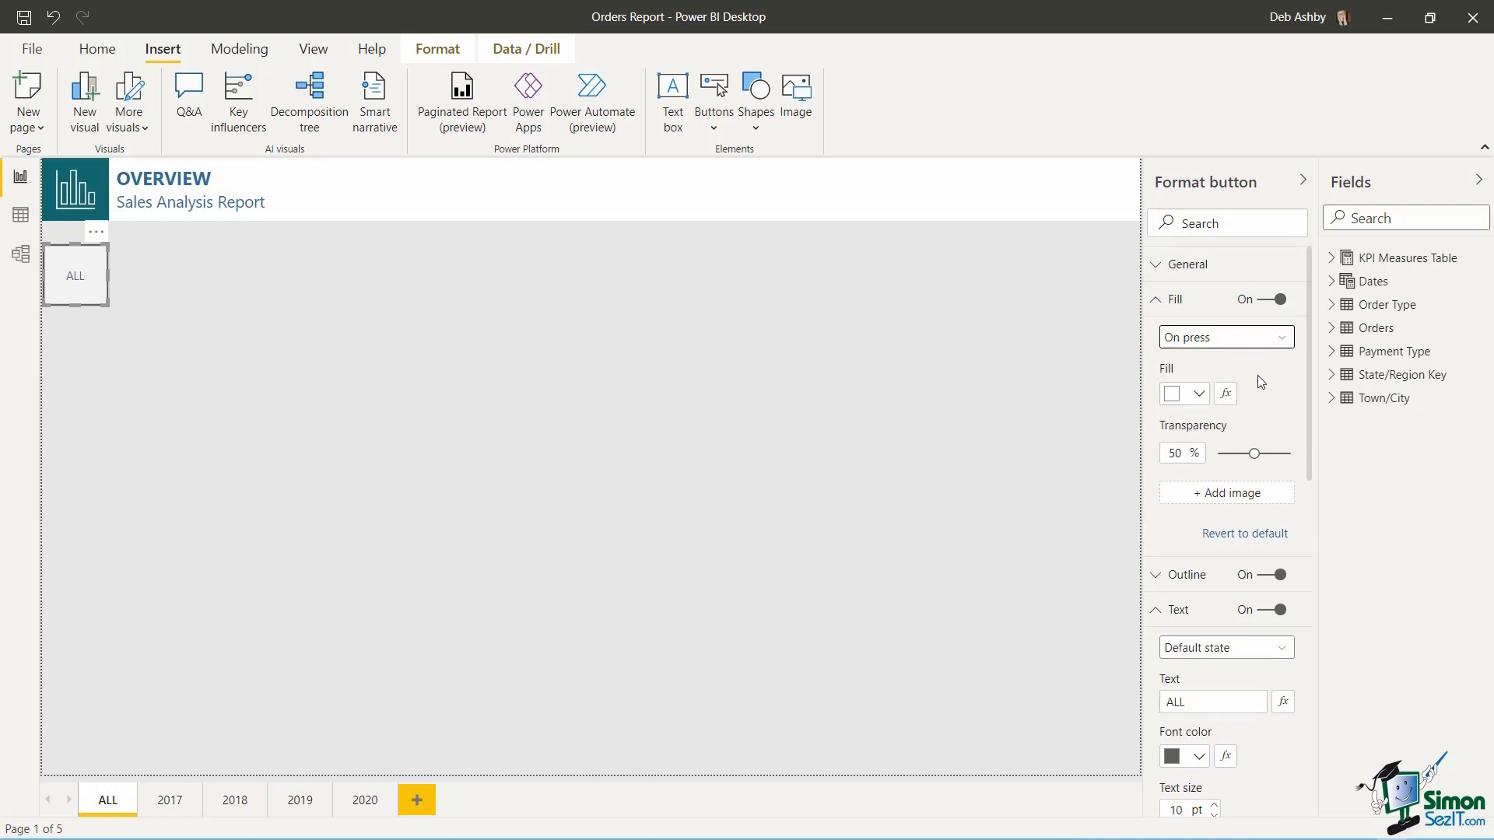
pyautogui.click(1198, 395)
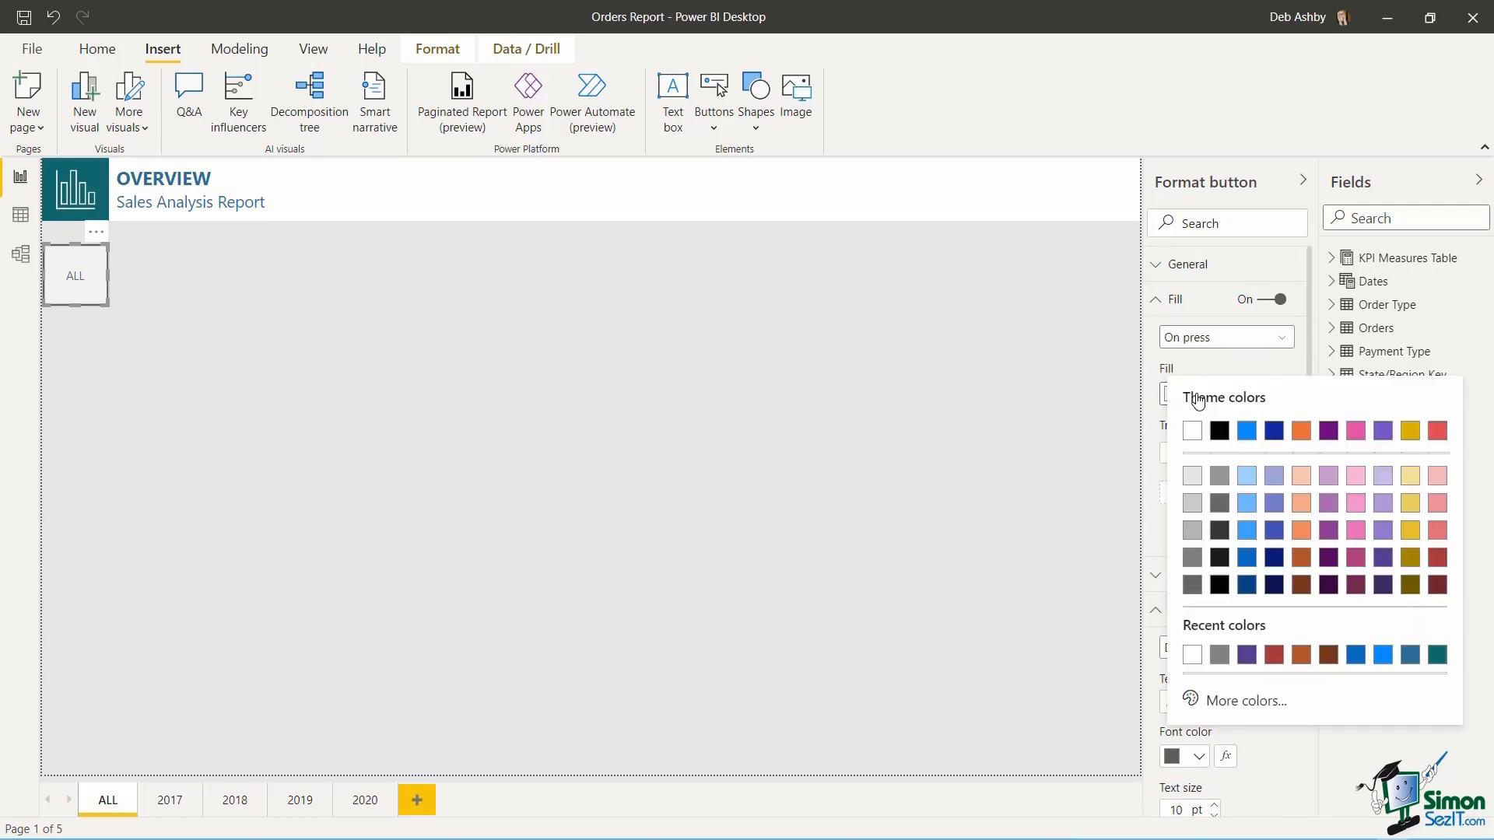
pyautogui.click(1437, 656)
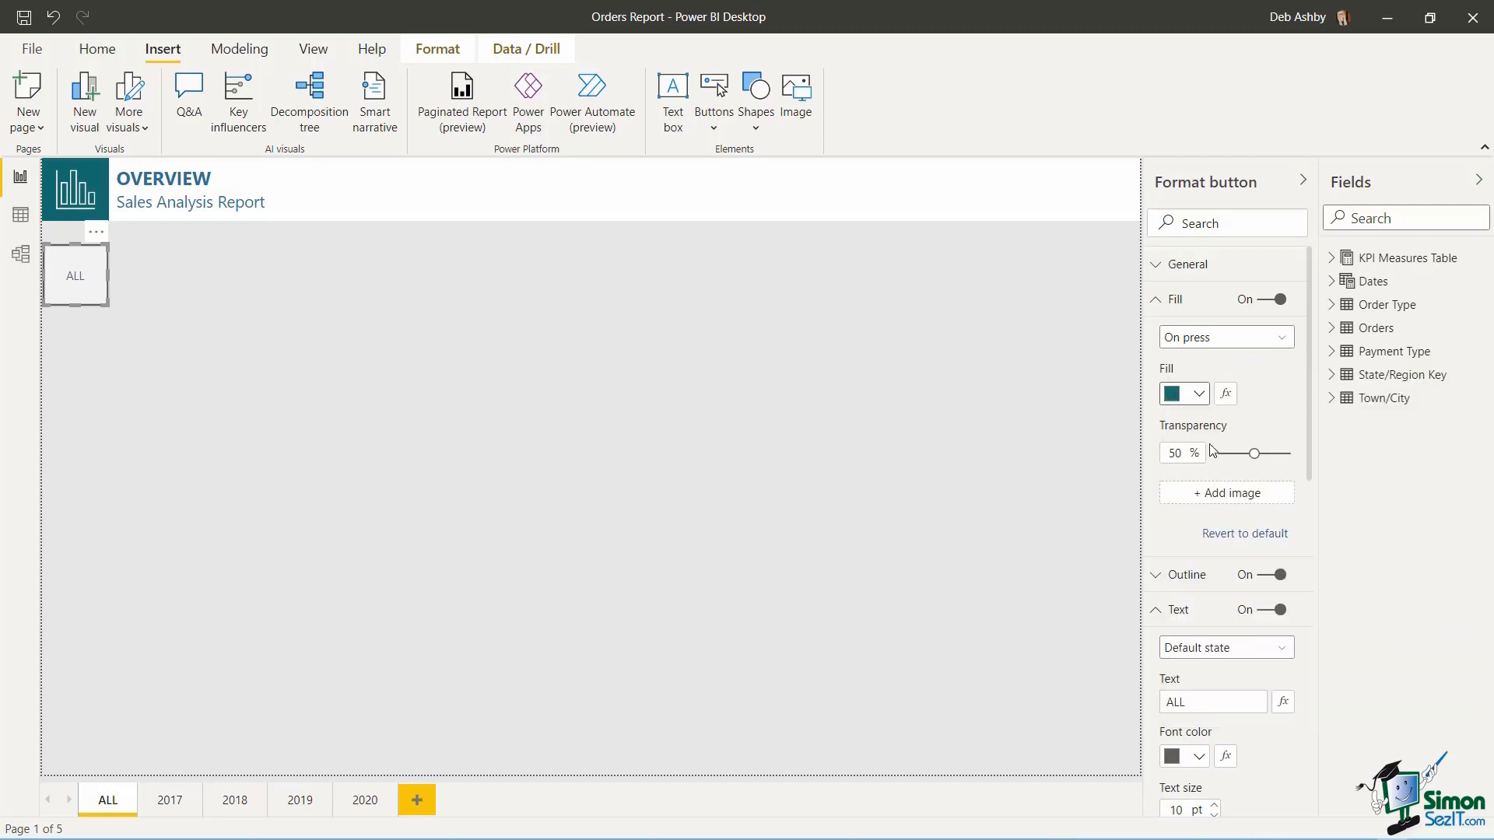
# - Set the ALL button's On press font color to white
pyautogui.scroll(-3, 1307, 567)
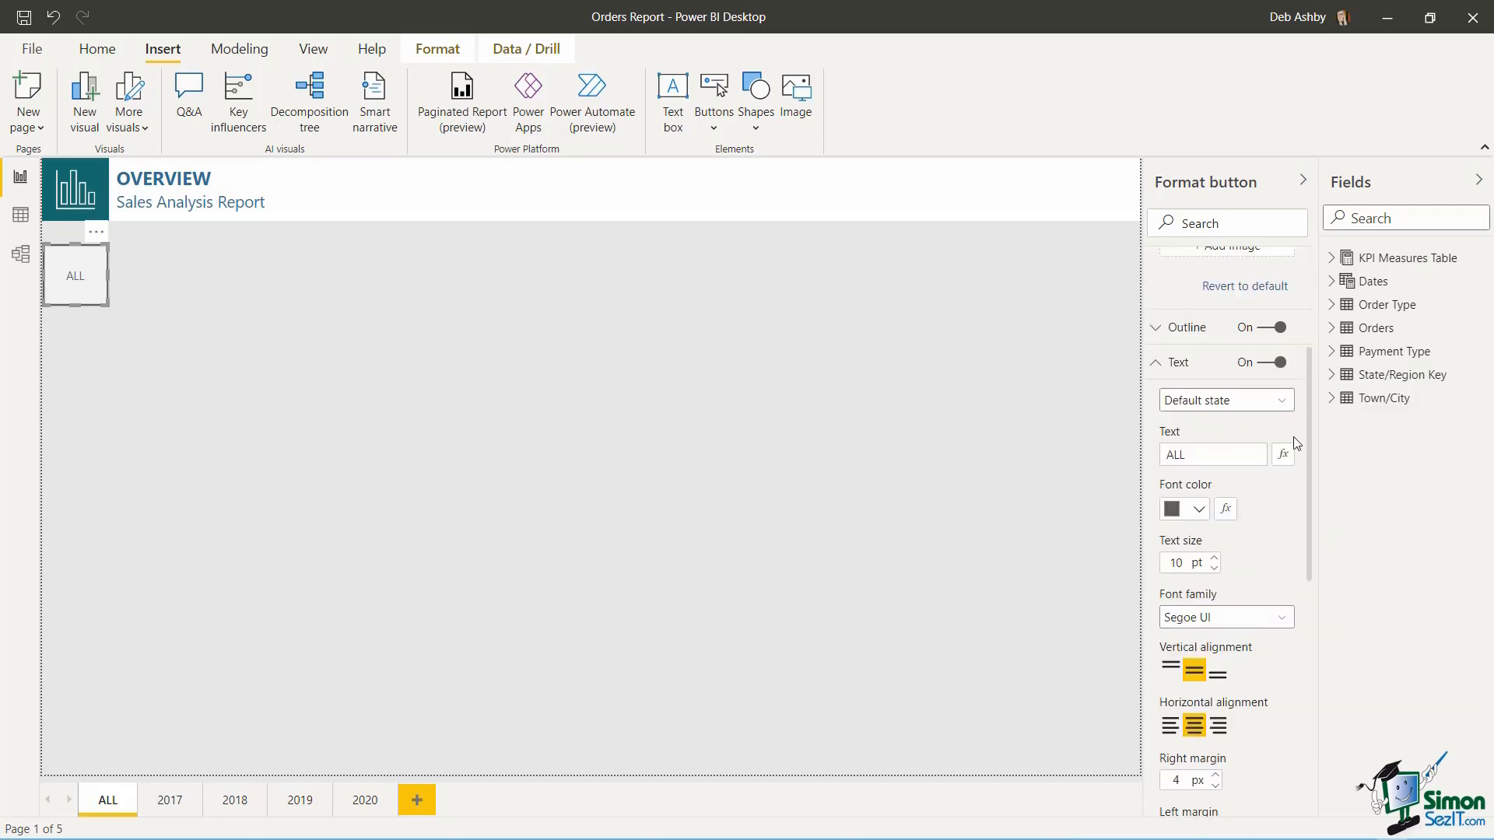
pyautogui.click(1281, 404)
pyautogui.click(1212, 468)
pyautogui.click(1198, 511)
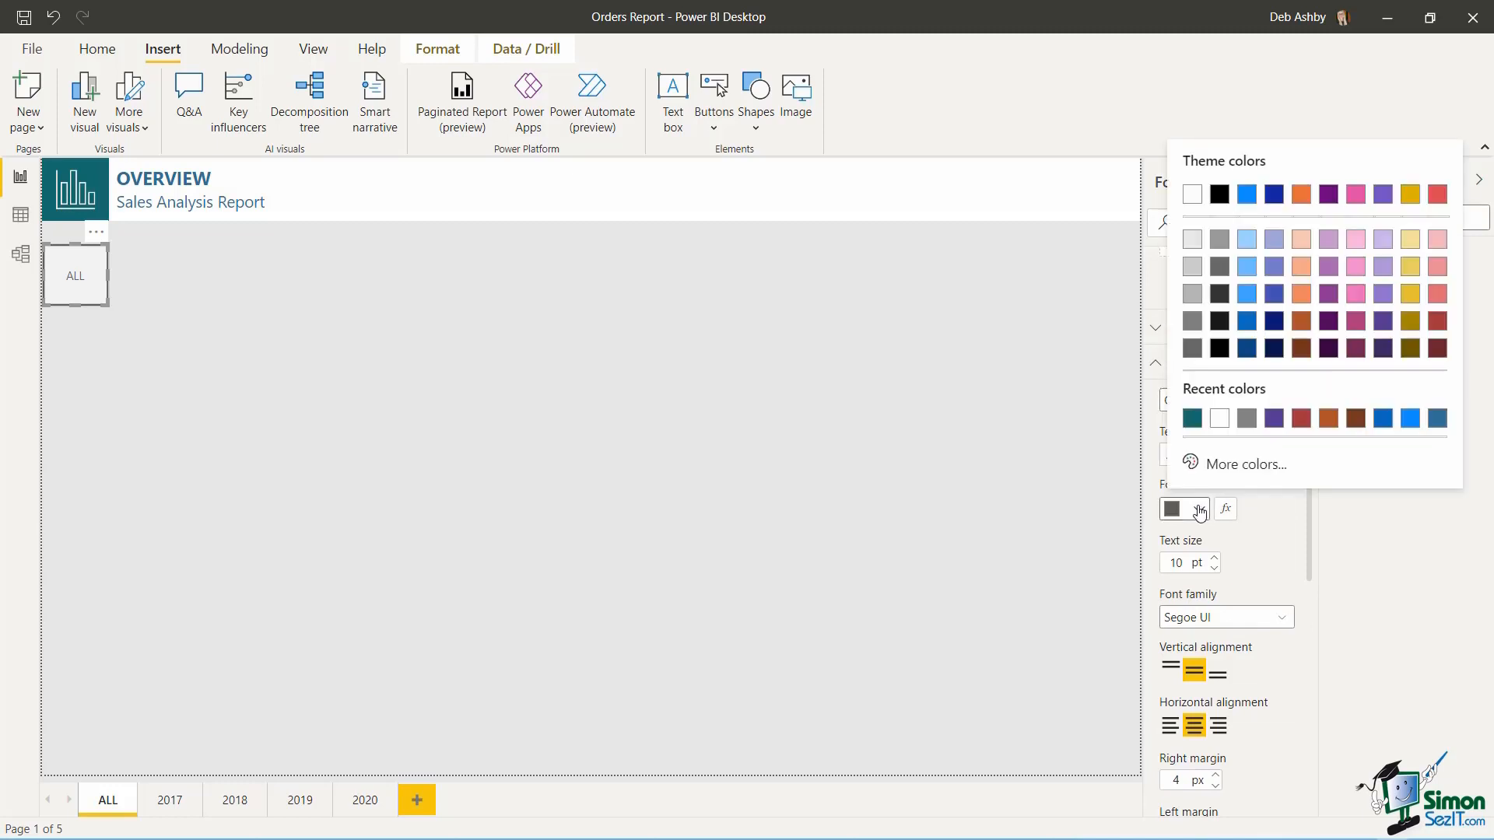
pyautogui.click(1195, 197)
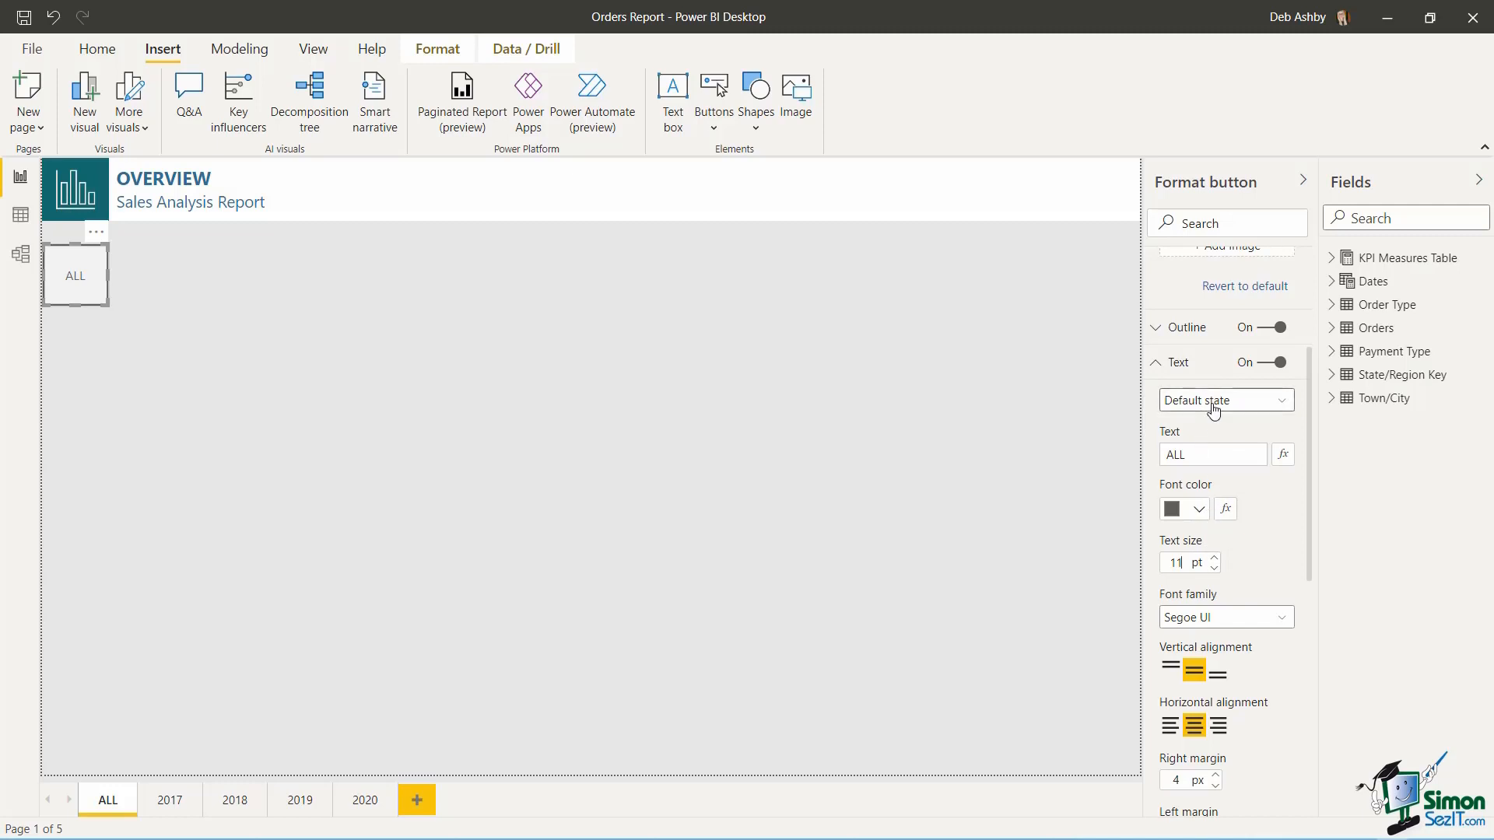
# - Increase the ALL button's text size to 14 pt and check the text settings for On hover and On press
pyautogui.click(1214, 558)
pyautogui.click(1215, 557)
pyautogui.click(1215, 558)
pyautogui.click(1279, 399)
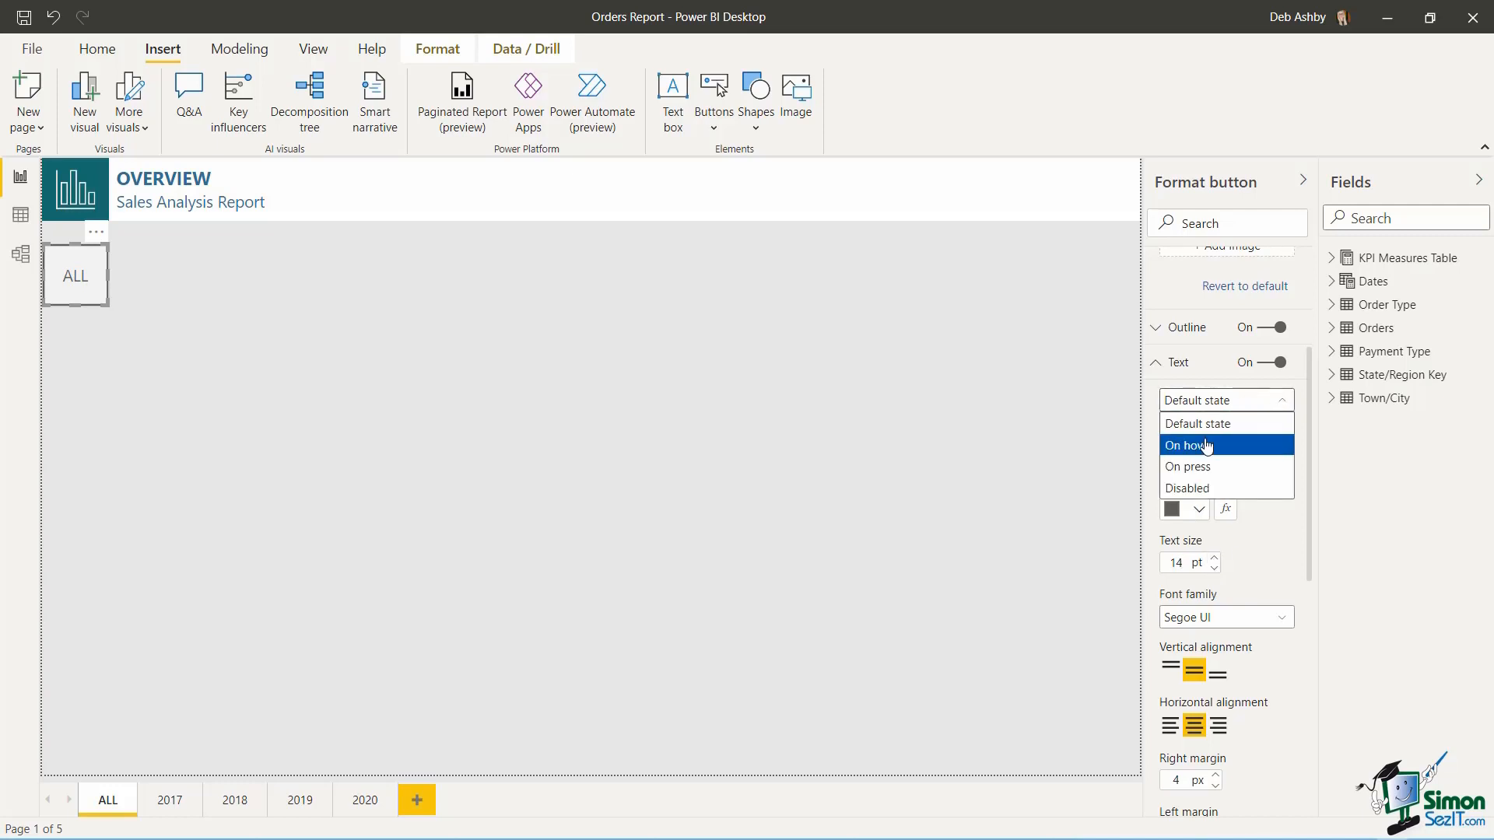
pyautogui.click(1206, 445)
pyautogui.click(1280, 399)
pyautogui.click(1202, 466)
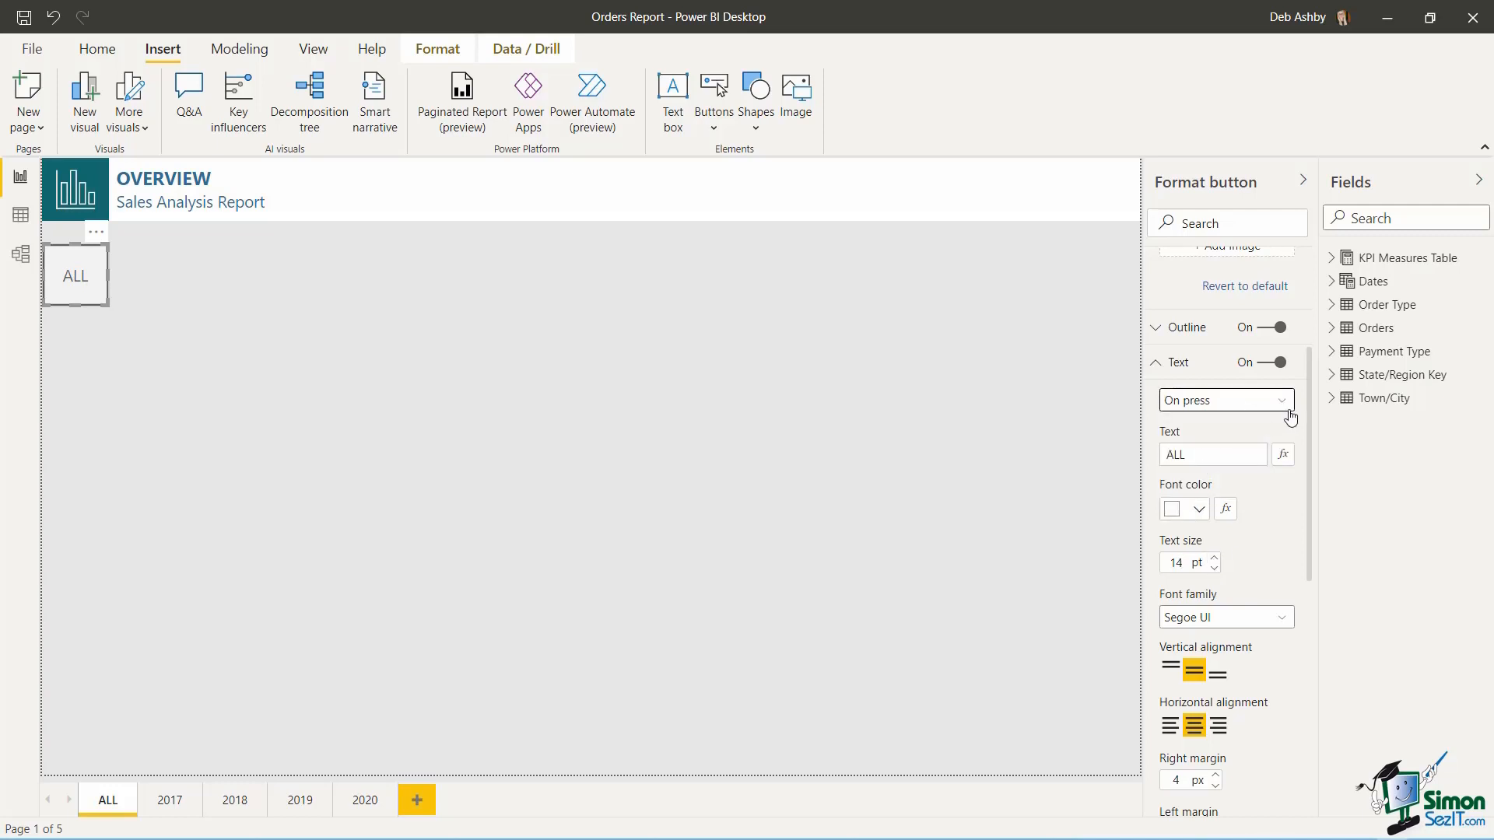
pyautogui.click(857, 330)
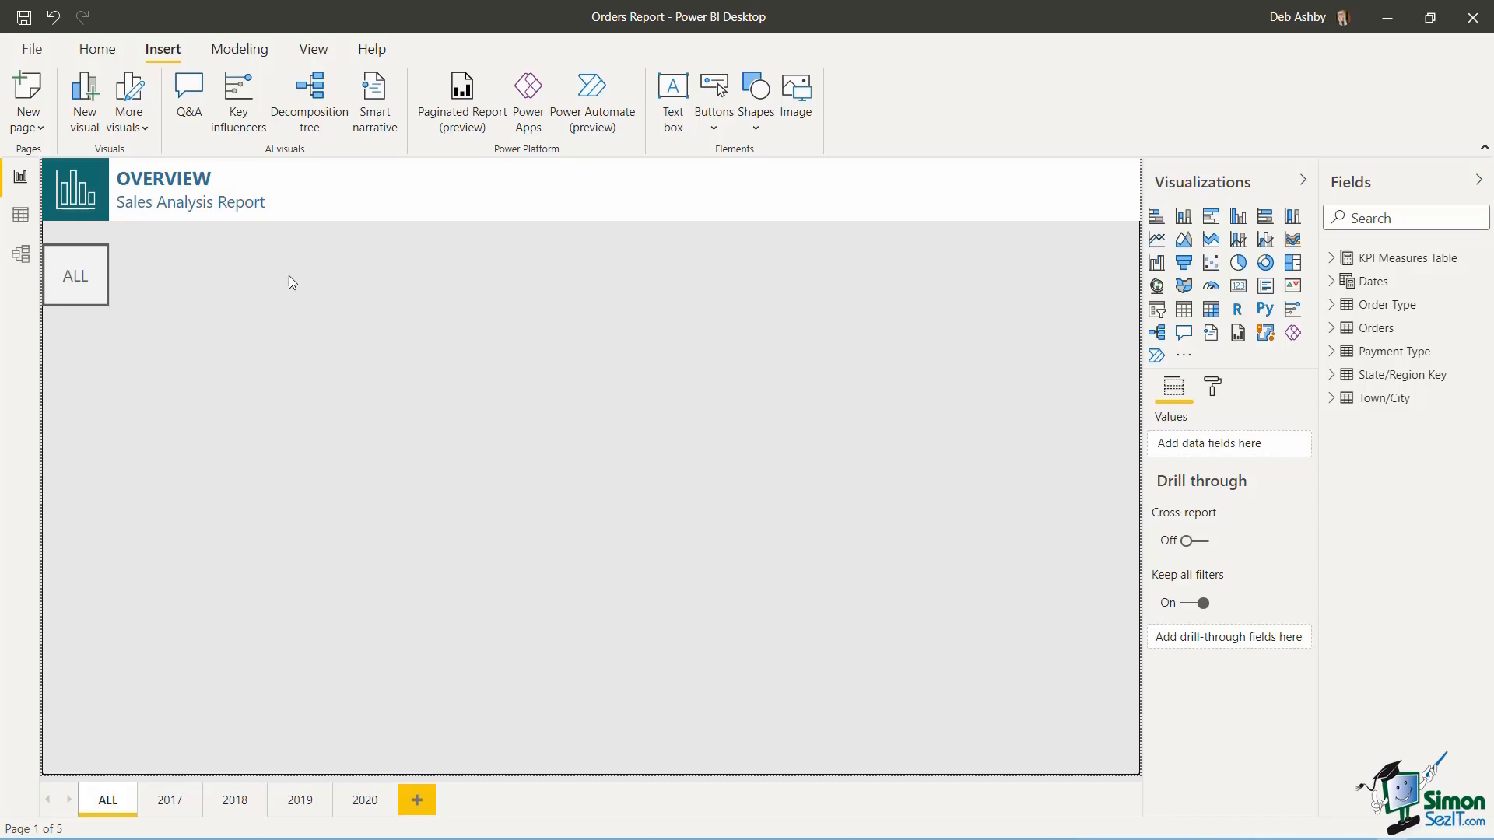
# - Try the ALL button without its outline
pyautogui.click(87, 262)
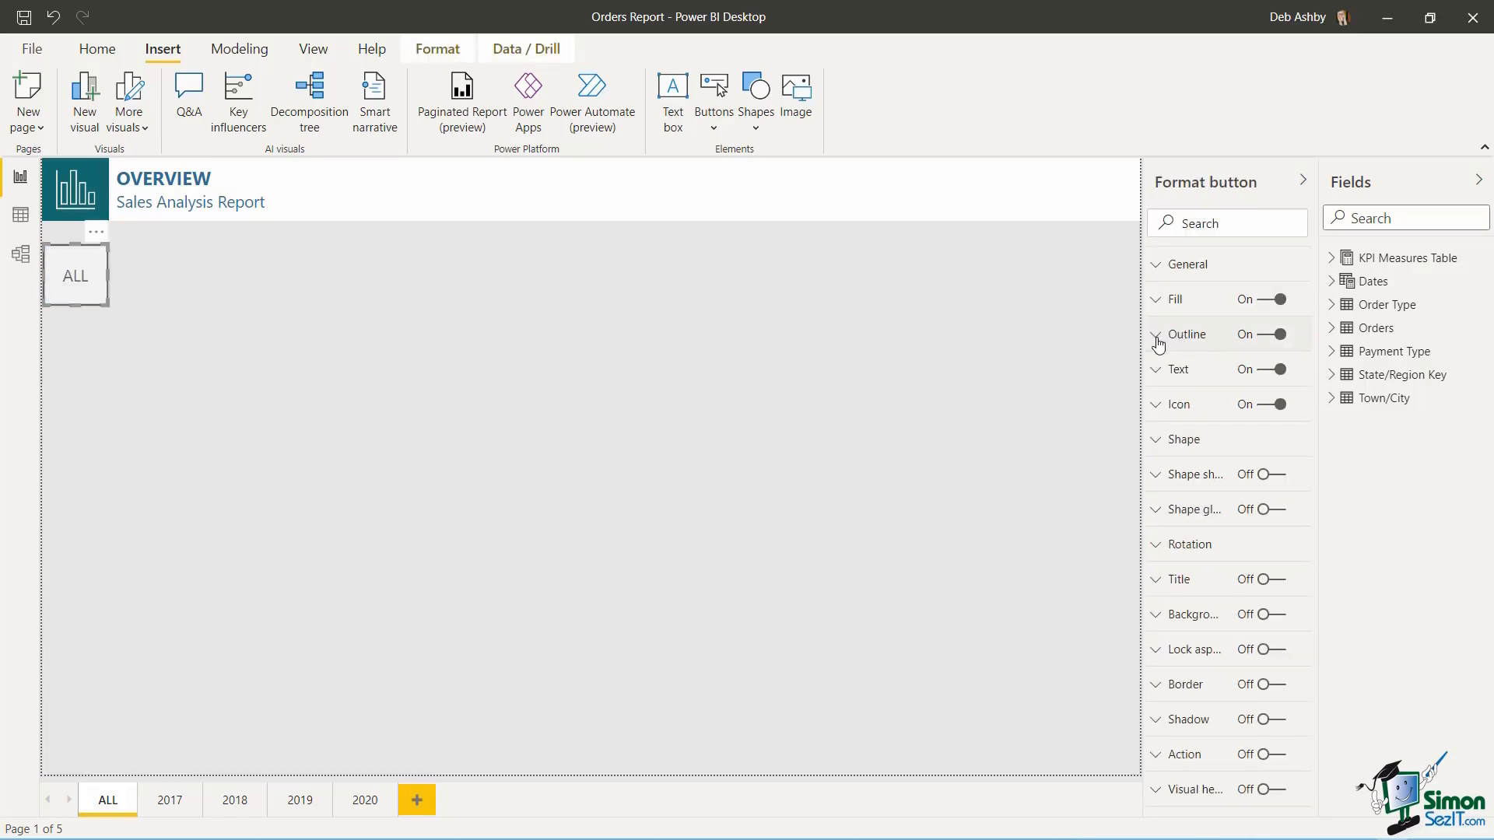
pyautogui.click(1262, 334)
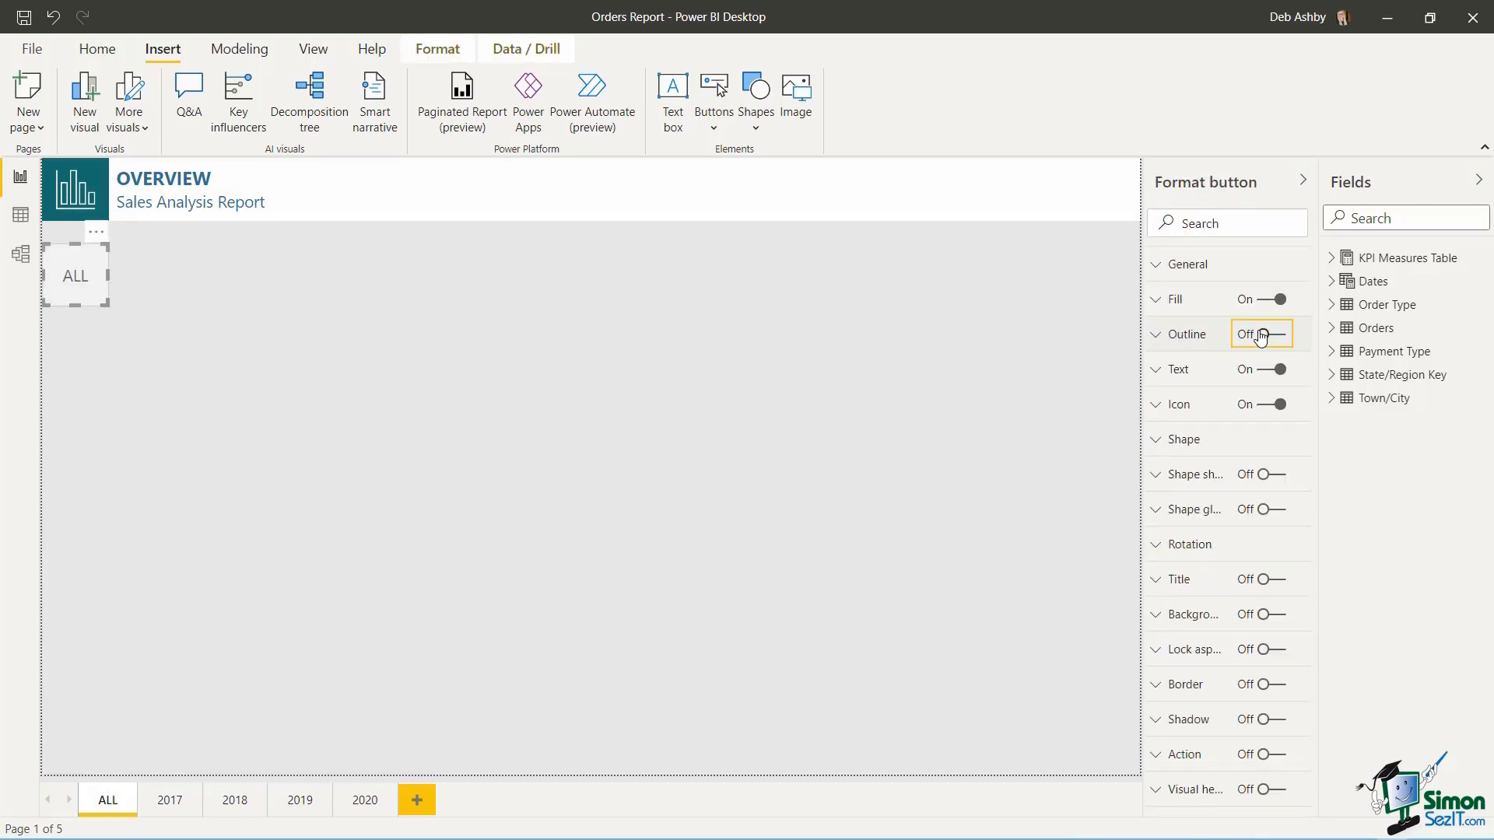
pyautogui.click(545, 343)
pyautogui.click(87, 268)
pyautogui.click(1286, 341)
# - Reduce the ALL button's Default state outline weight to 1 pt
pyautogui.click(1151, 340)
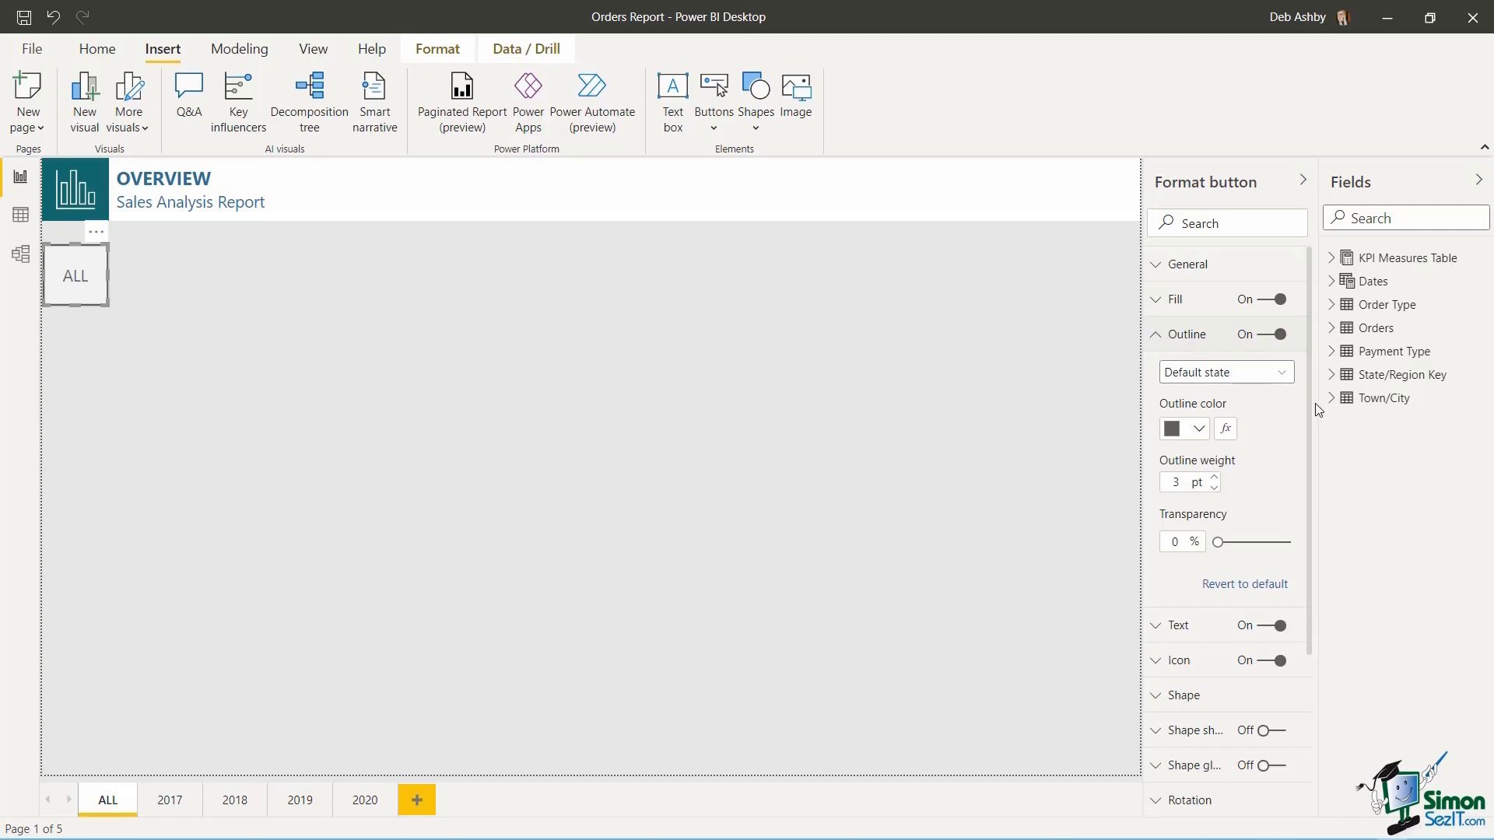
pyautogui.moveTo(1309, 401); pyautogui.dragTo(1309, 432)
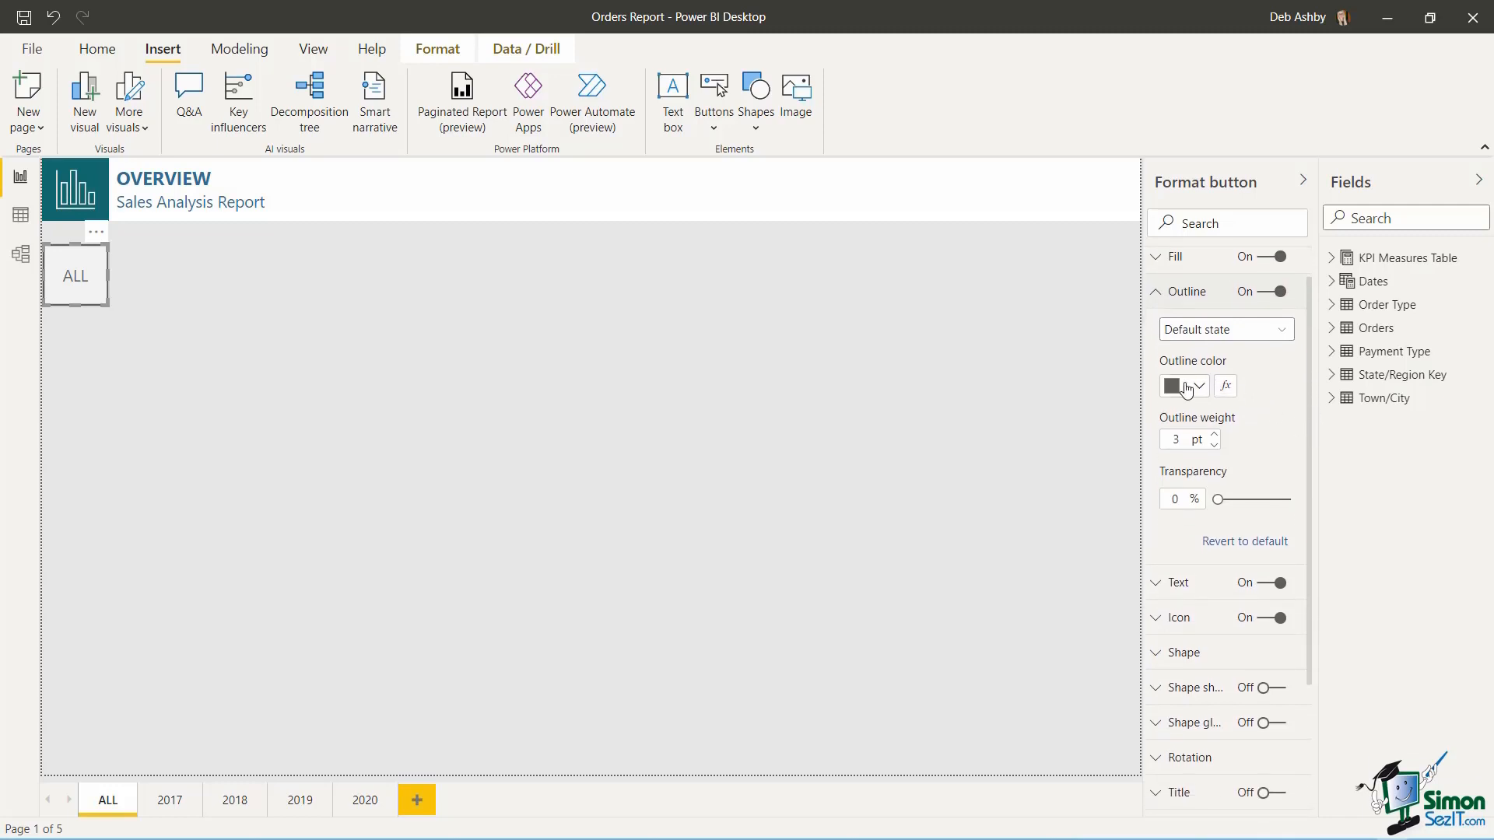
pyautogui.click(1214, 444)
pyautogui.click(1214, 444)
pyautogui.click(710, 366)
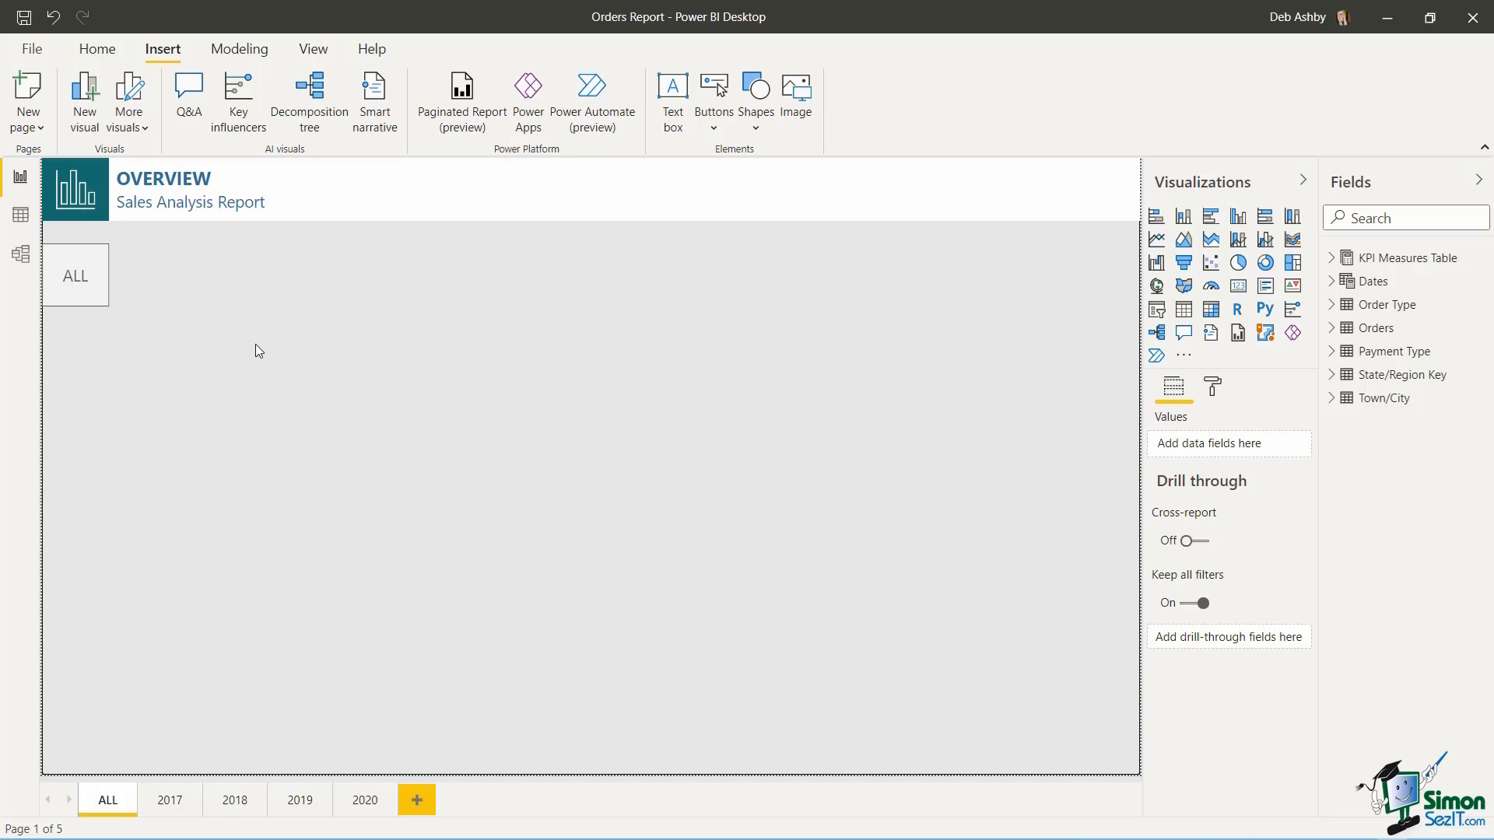
# - Duplicate the ALL button, place the copy directly below it and change its text to 2017
pyautogui.click(87, 278)
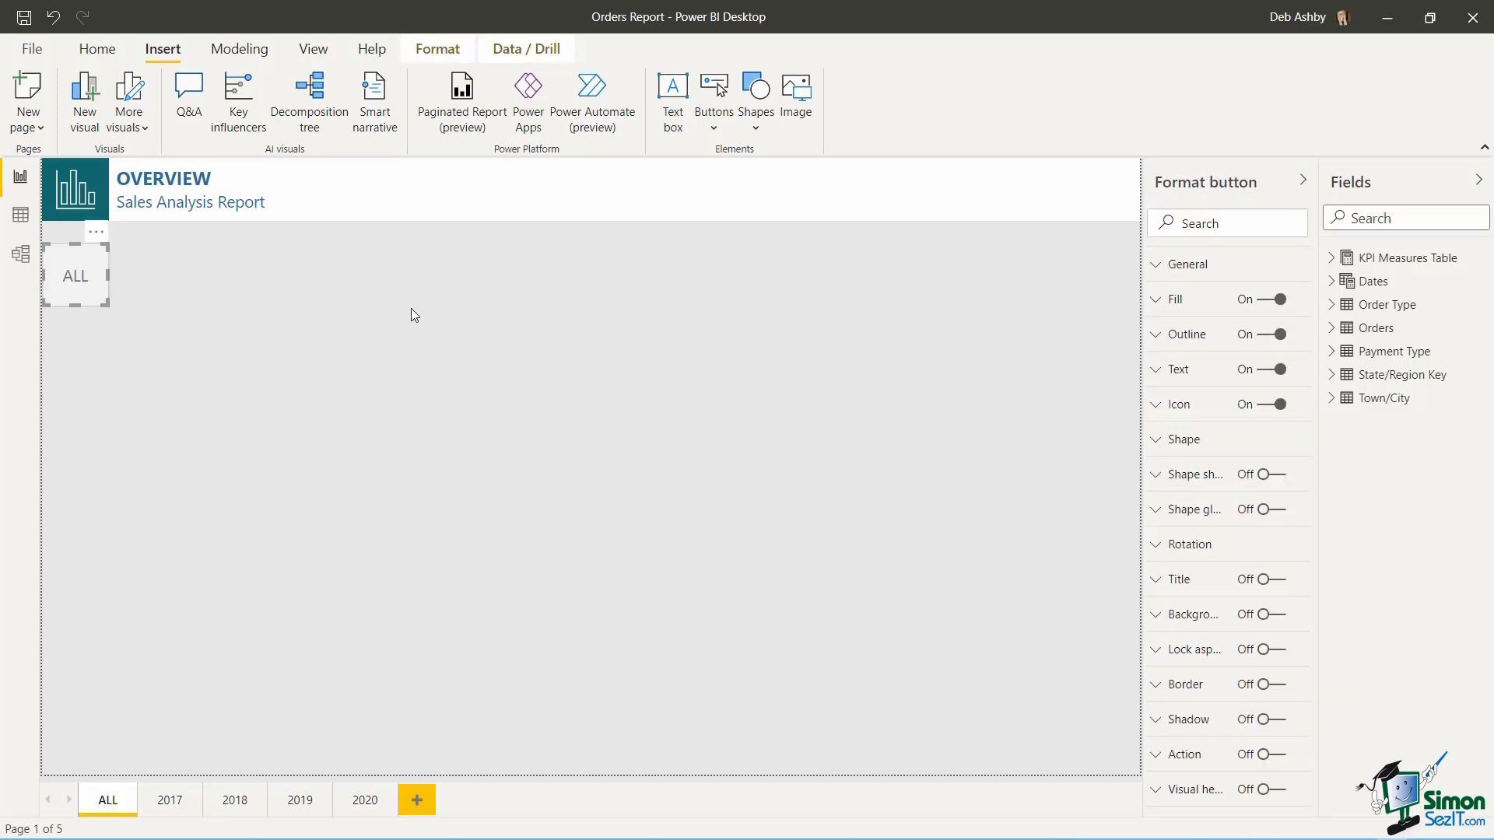
pyautogui.hotkey('ctrl', 'v')
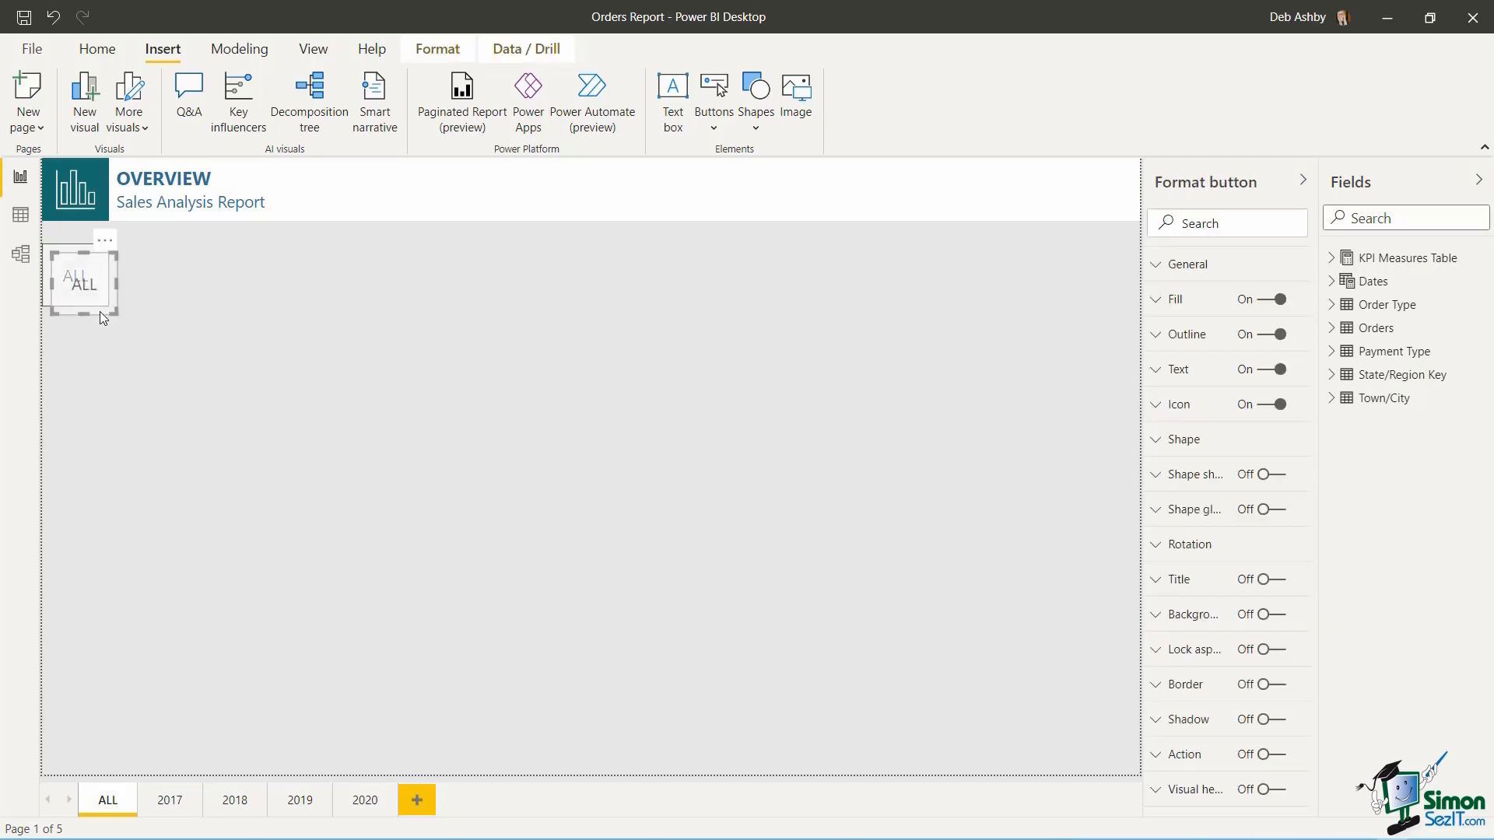
pyautogui.moveTo(93, 336); pyautogui.dragTo(78, 370)
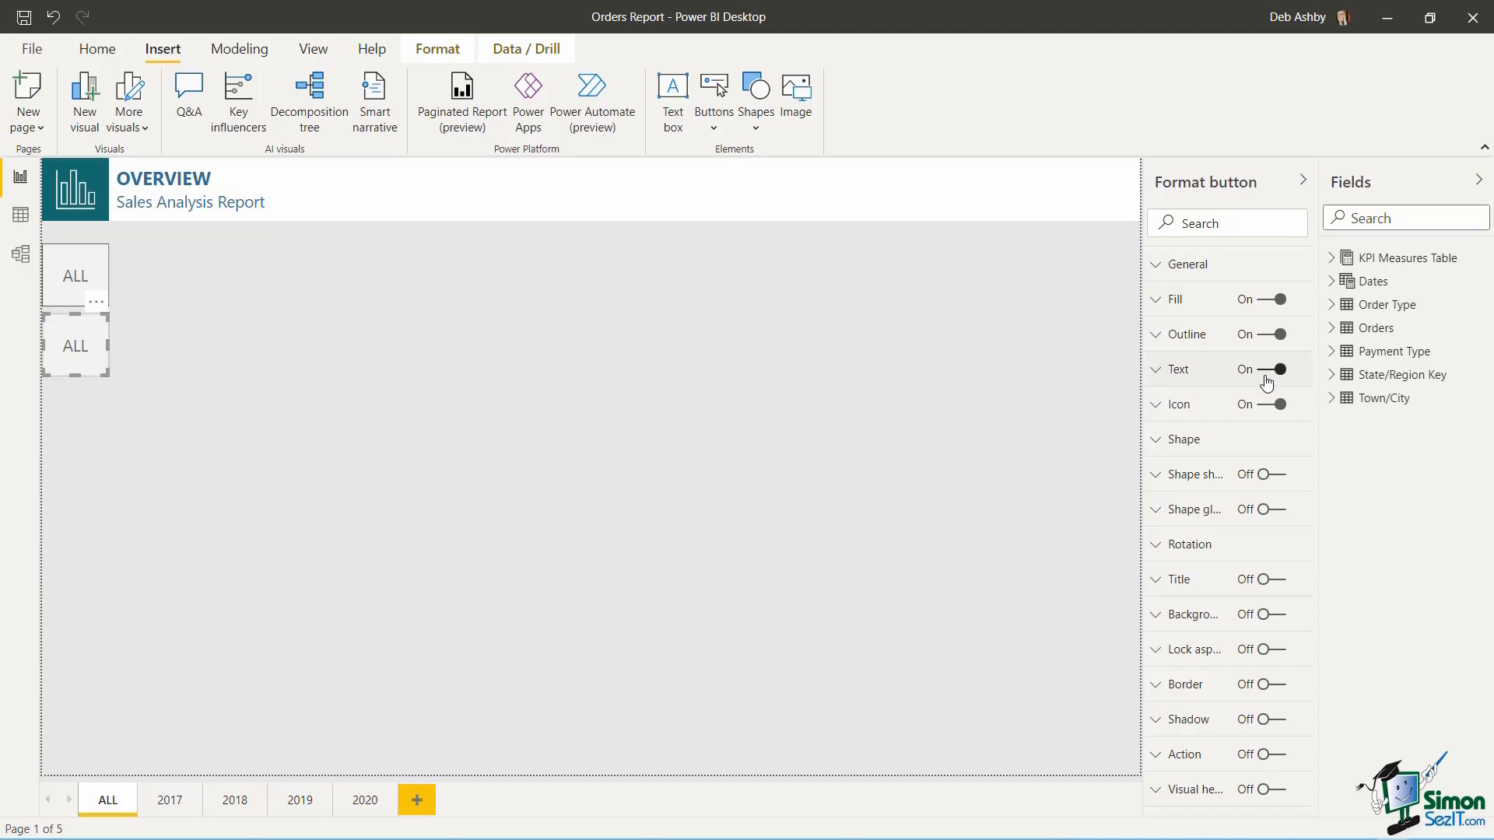
pyautogui.click(1157, 371)
pyautogui.moveTo(1194, 460); pyautogui.dragTo(1160, 463)
pyautogui.write('2017')
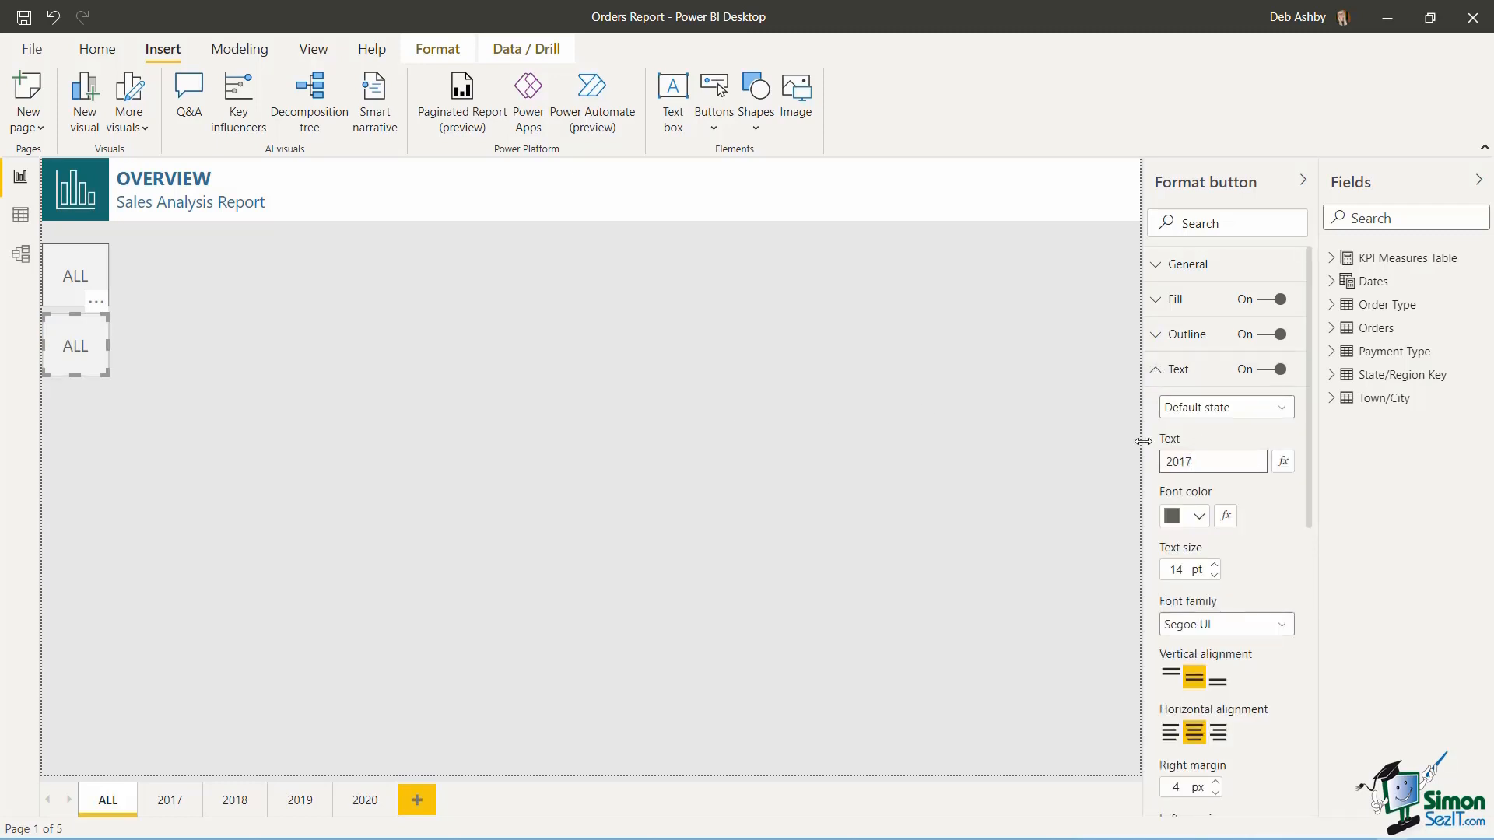
# - Duplicate the 2017 button, place the copy directly below it and change its text to 2018
pyautogui.click(95, 335)
pyautogui.hotkey('ctrl', 'c')
pyautogui.hotkey('ctrl', 'v')
pyautogui.moveTo(79, 379); pyautogui.dragTo(66, 438)
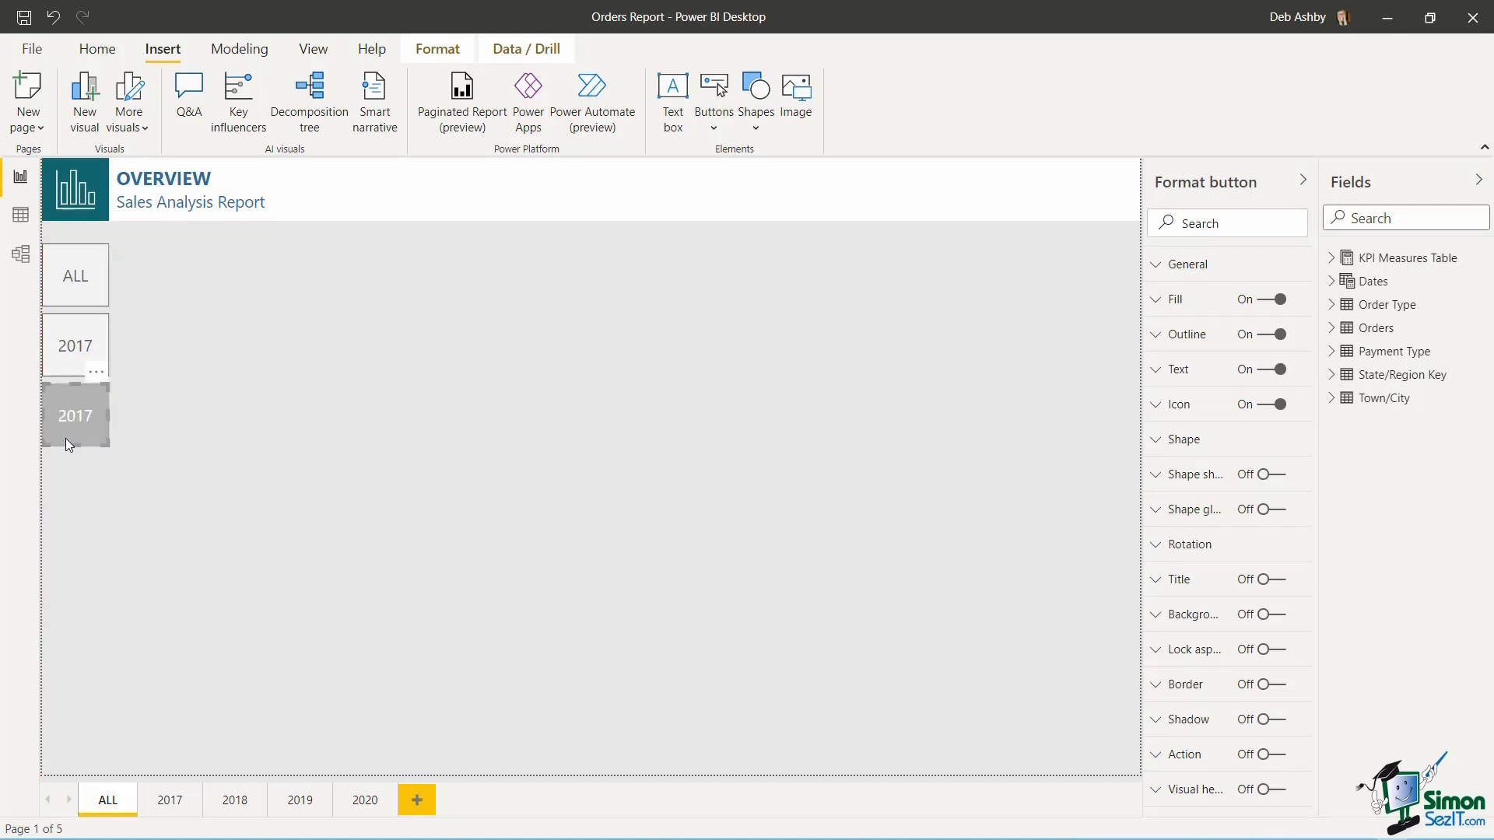
pyautogui.click(1160, 372)
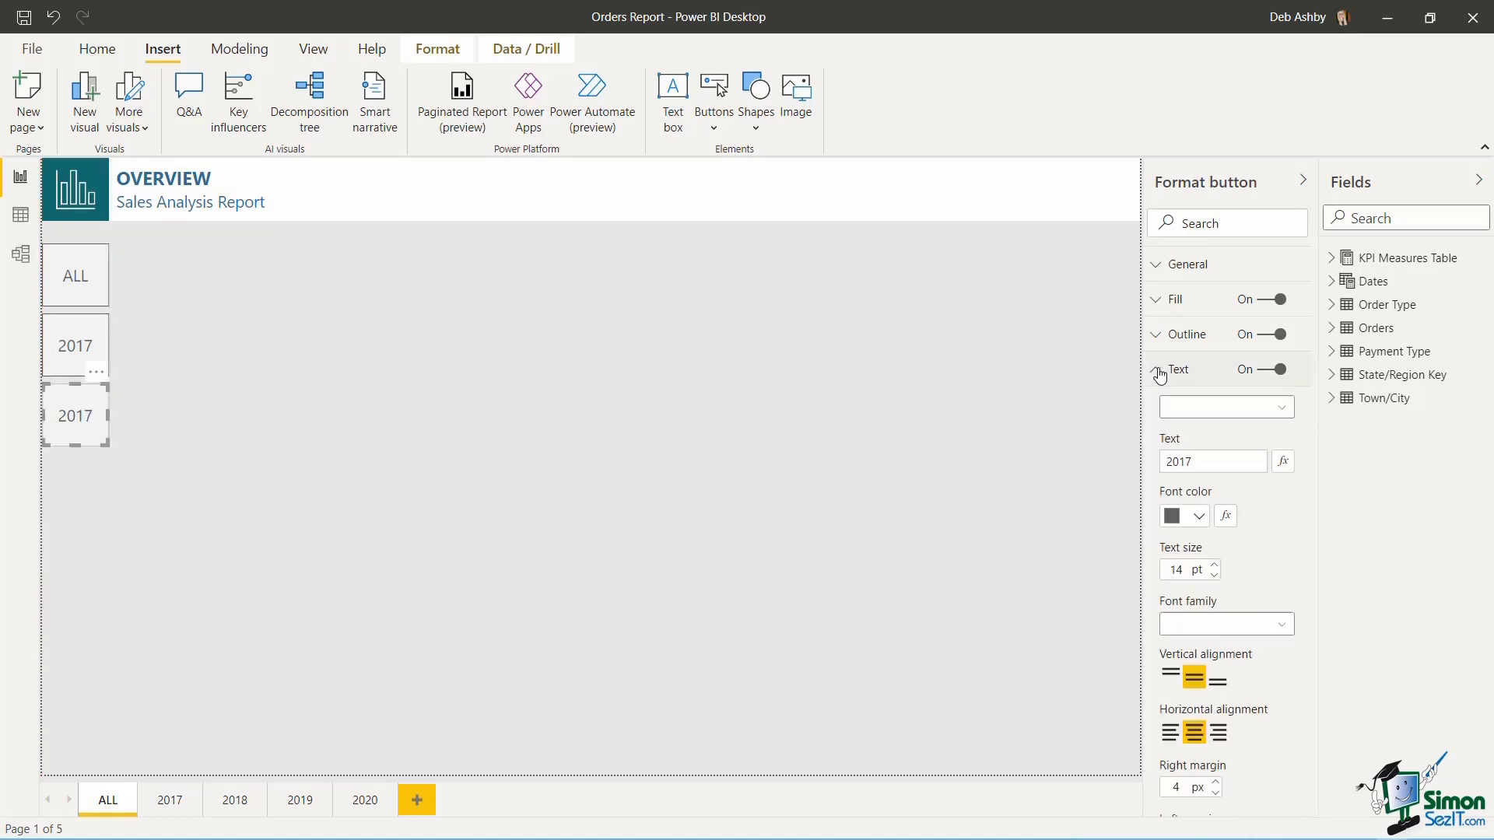
pyautogui.click(1201, 463)
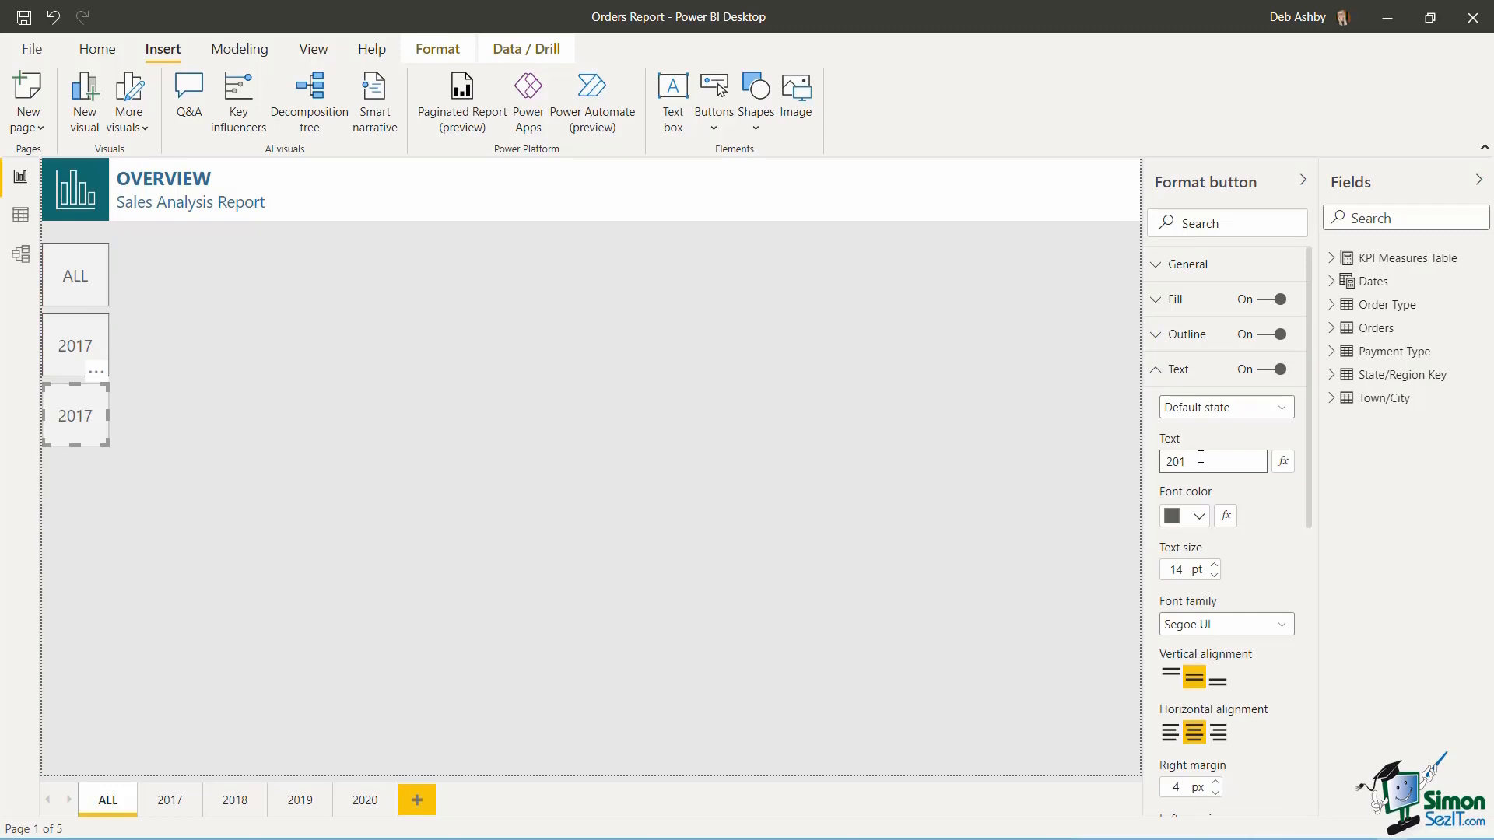
pyautogui.write('8')
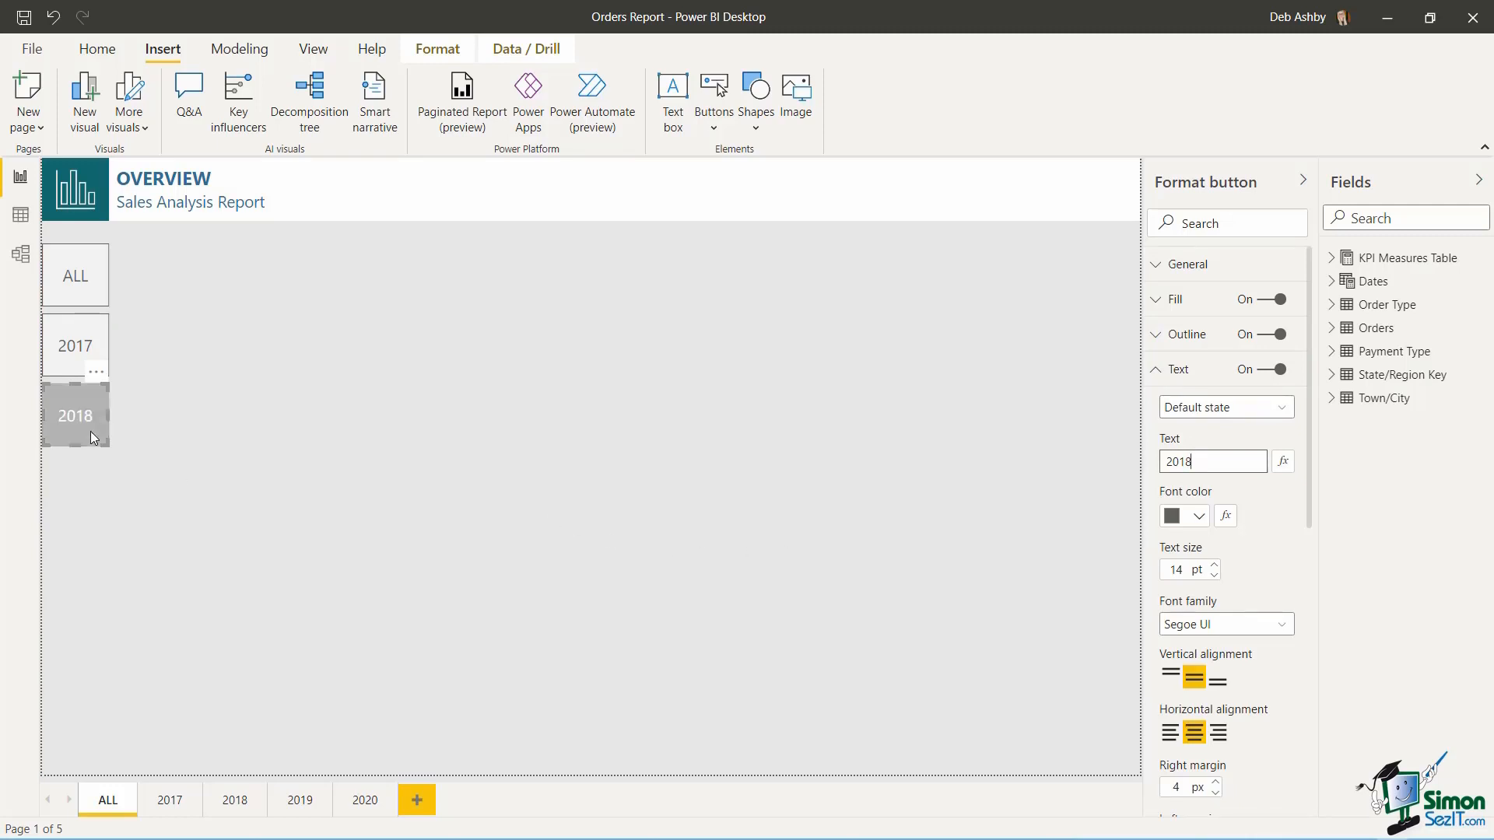
# - Duplicate the 2018 button, place the copy directly below it and change its text to 2019
pyautogui.click(90, 429)
pyautogui.moveTo(90, 428); pyautogui.dragTo(75, 511)
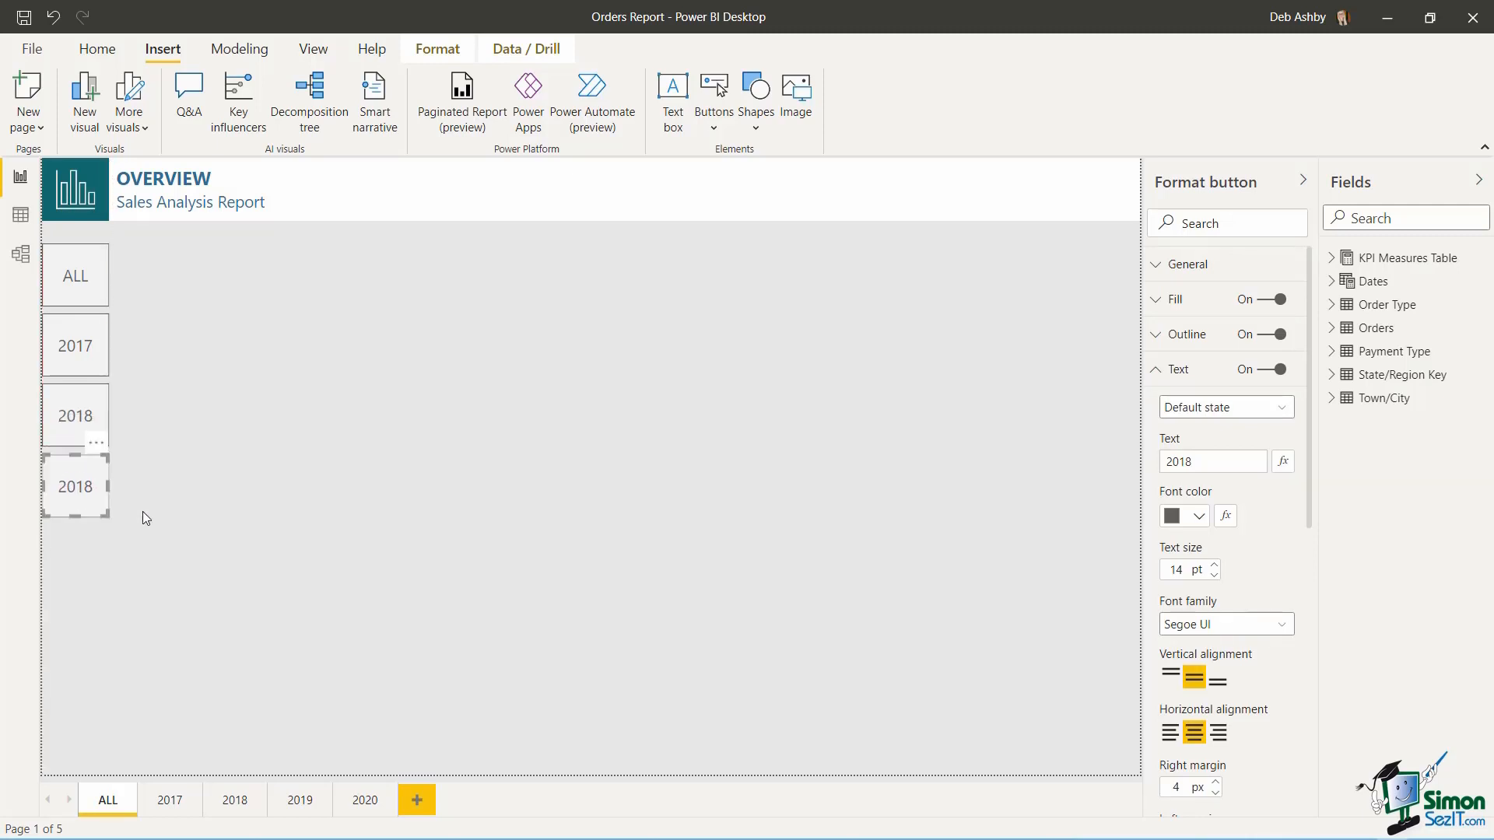
pyautogui.click(1174, 463)
pyautogui.press('BackSpace')
pyautogui.write('9')
# - Duplicate the 2019 button, place the copy directly below it and change its text to 2020
pyautogui.hotkey('ctrl', 'c')
pyautogui.hotkey('ctrl', 'v')
pyautogui.moveTo(95, 502); pyautogui.dragTo(81, 563)
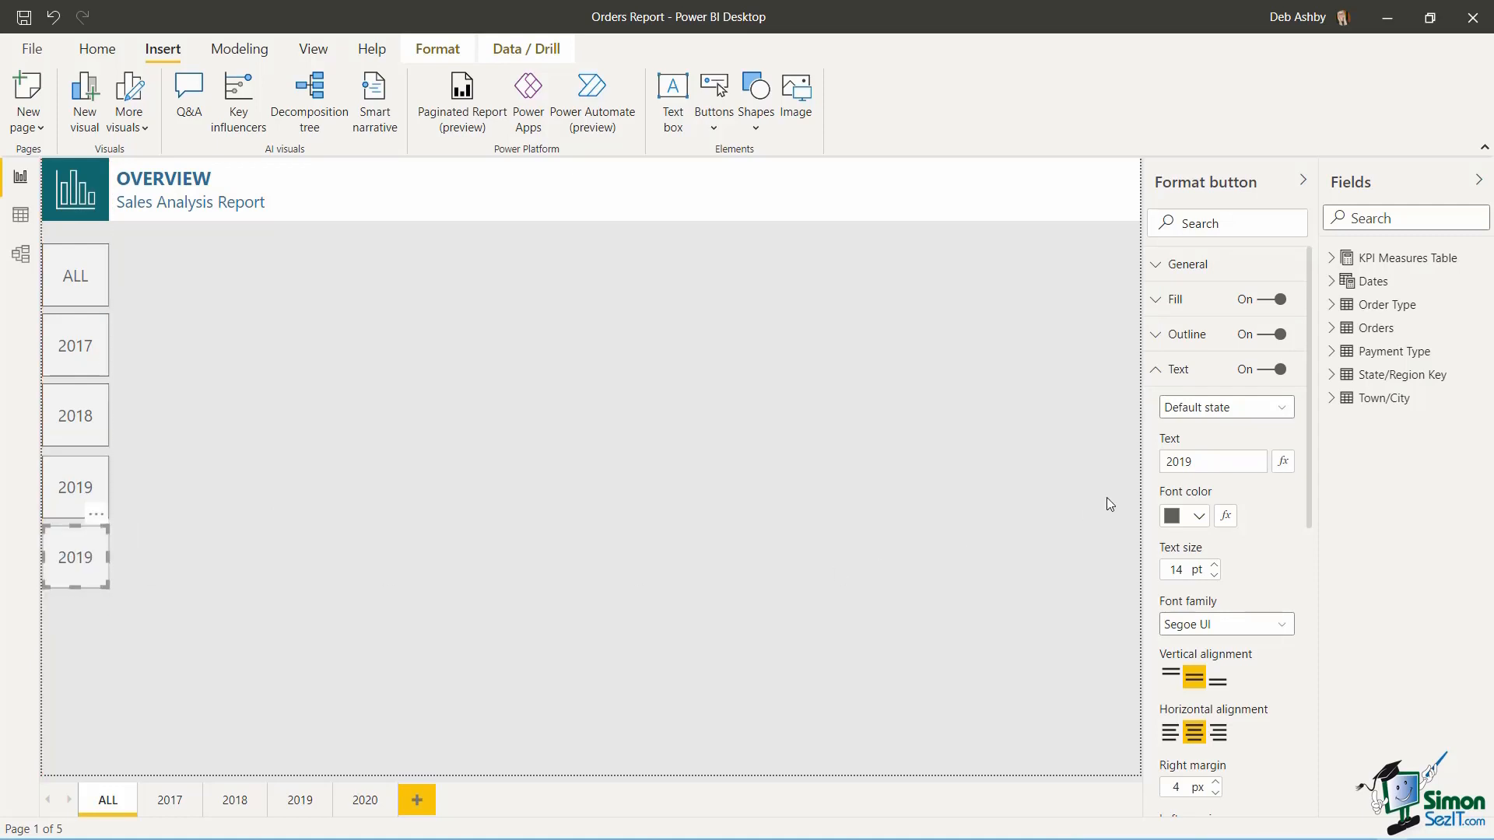
pyautogui.click(1193, 461)
pyautogui.press('BackSpace')
pyautogui.press('BackSpace')
pyautogui.write('20')
pyautogui.click(596, 401)
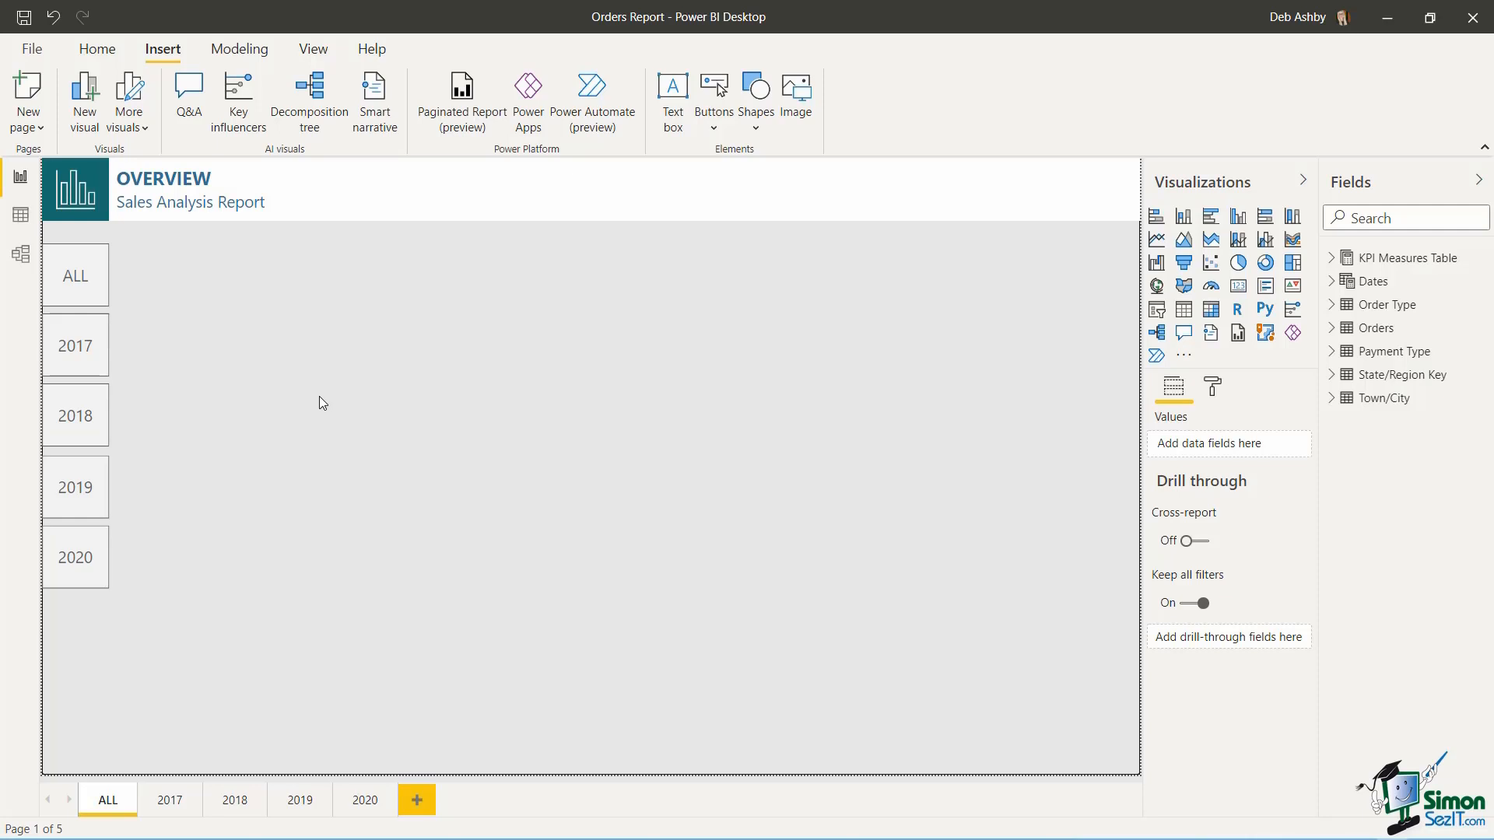
# - Turn on the ALL button's action with type Bookmark and link it to the ALL bookmark
pyautogui.click(67, 277)
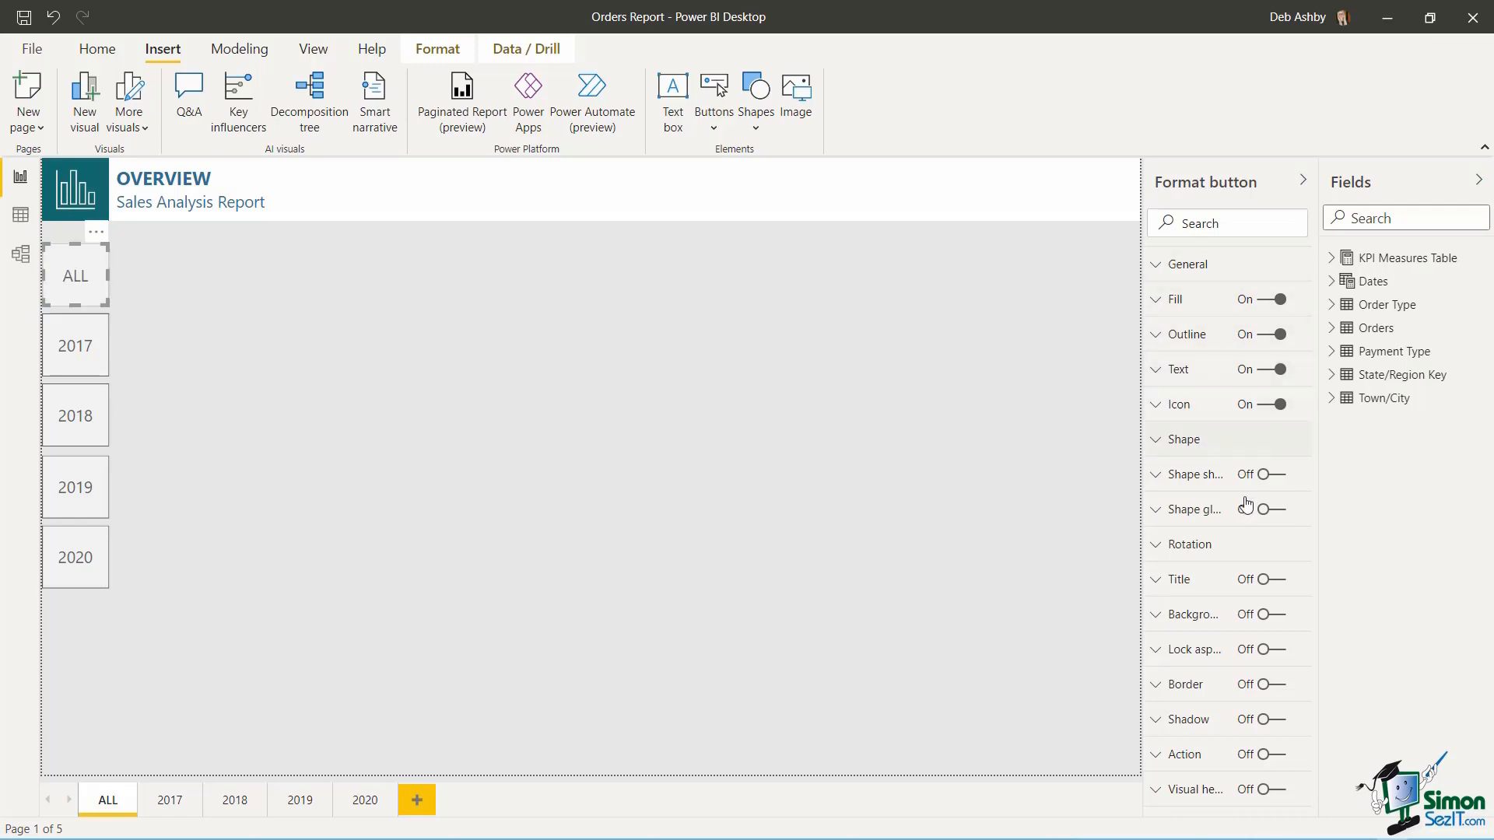
pyautogui.click(1158, 755)
pyautogui.scroll(-3, 1234, 622)
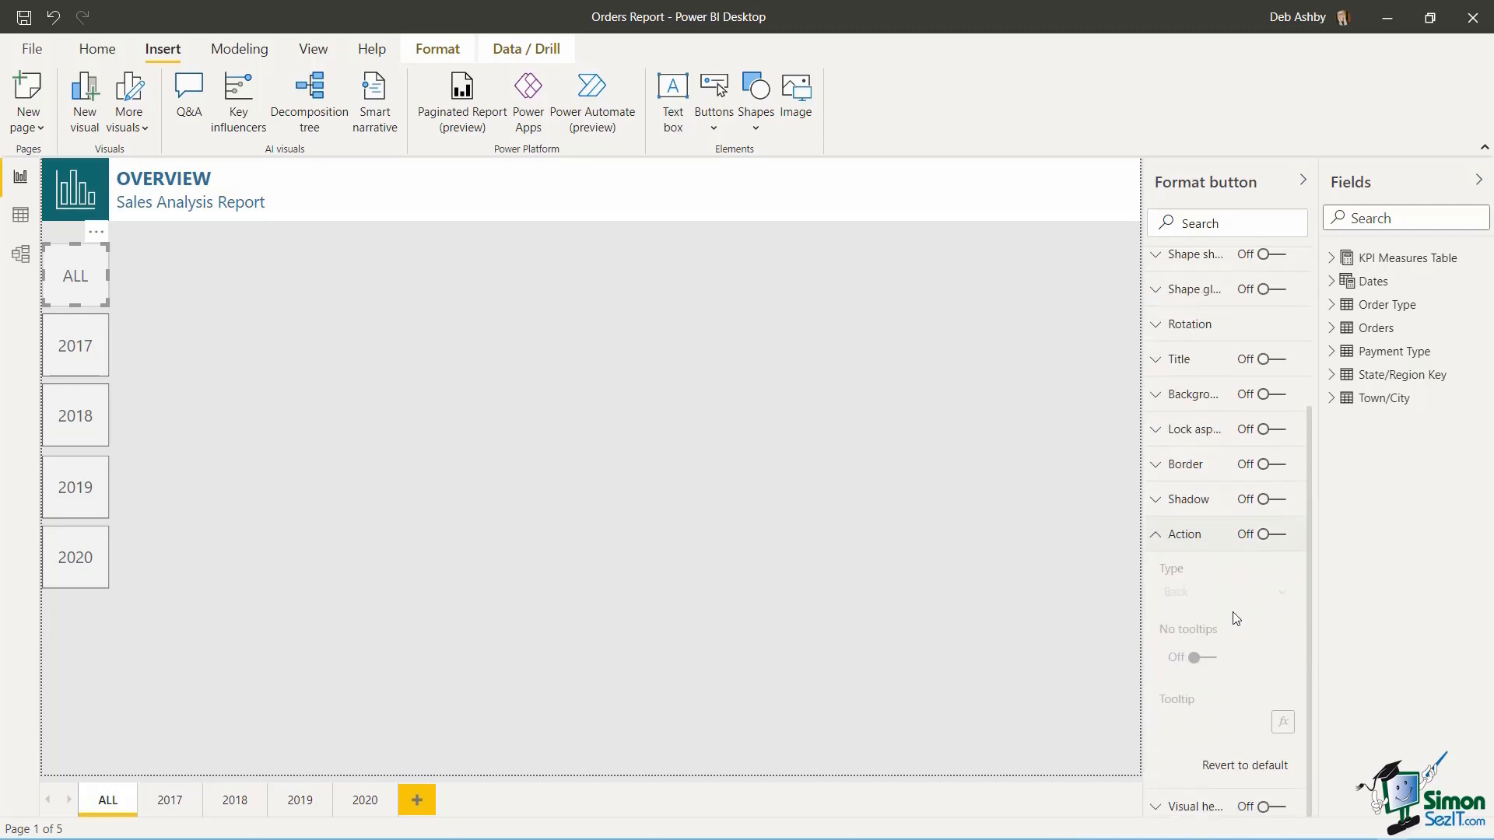
pyautogui.click(1280, 536)
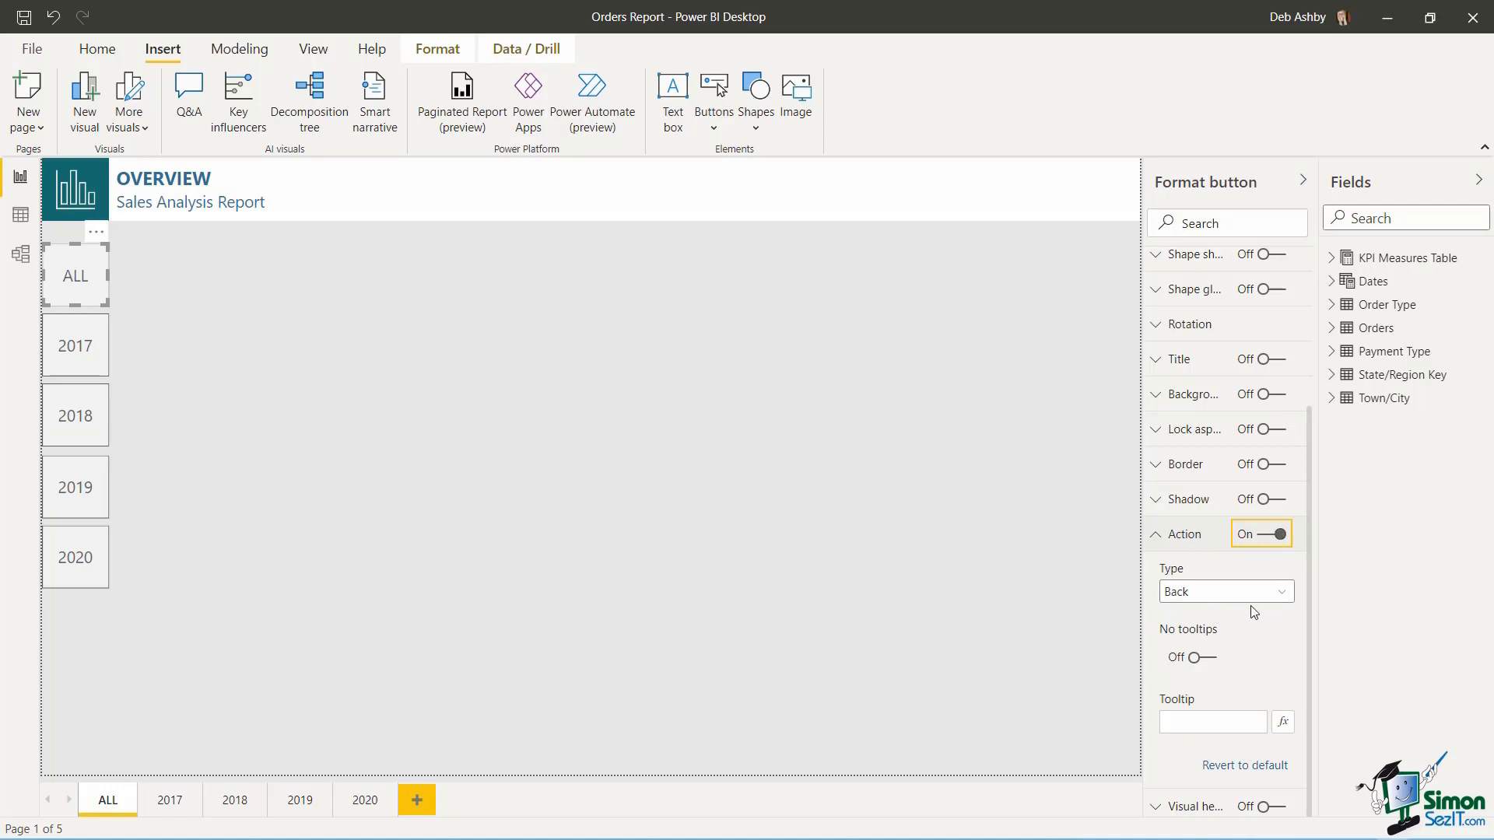
pyautogui.click(1283, 593)
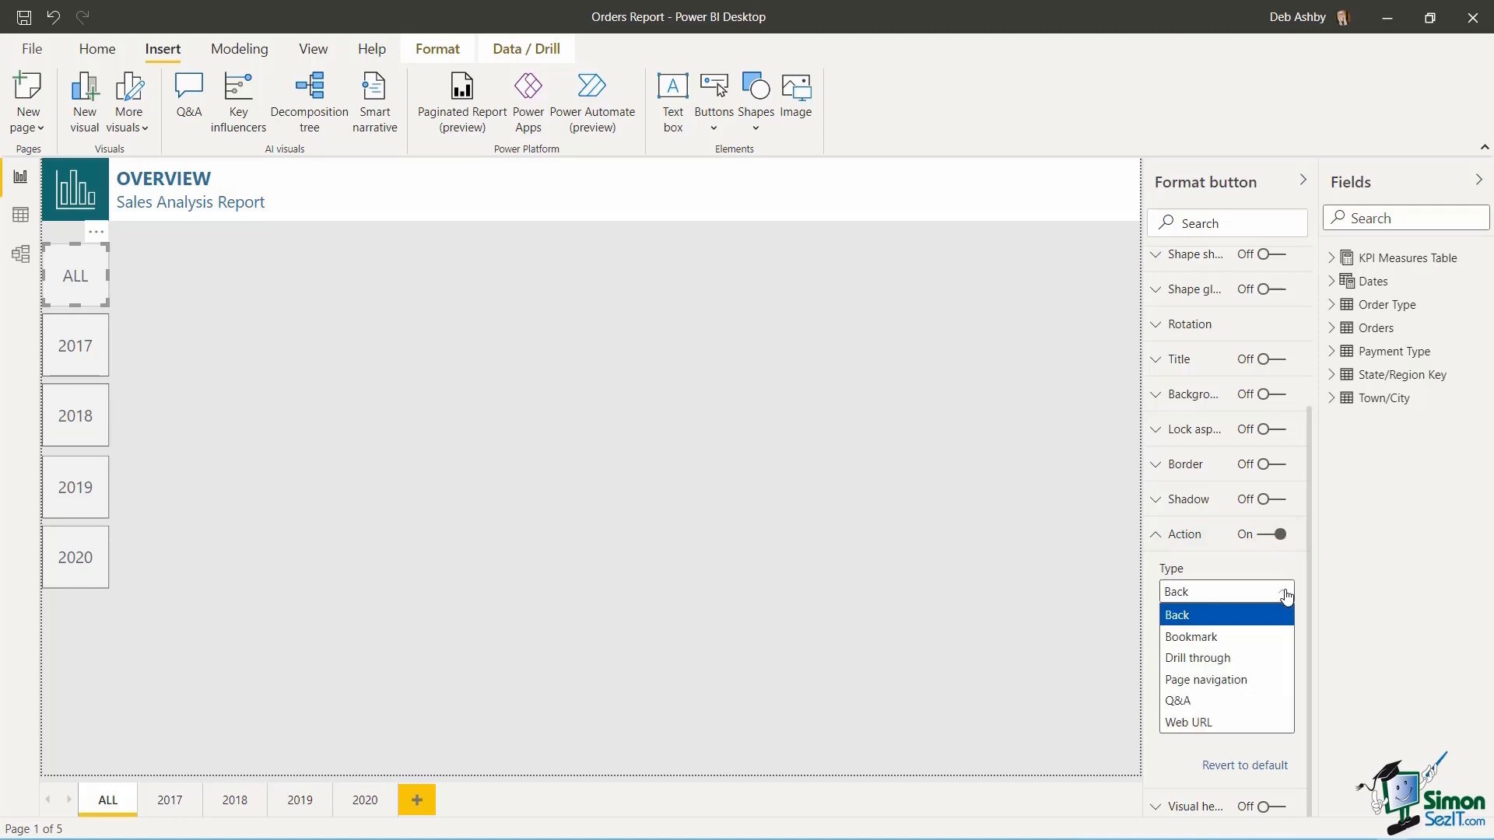
pyautogui.click(1210, 637)
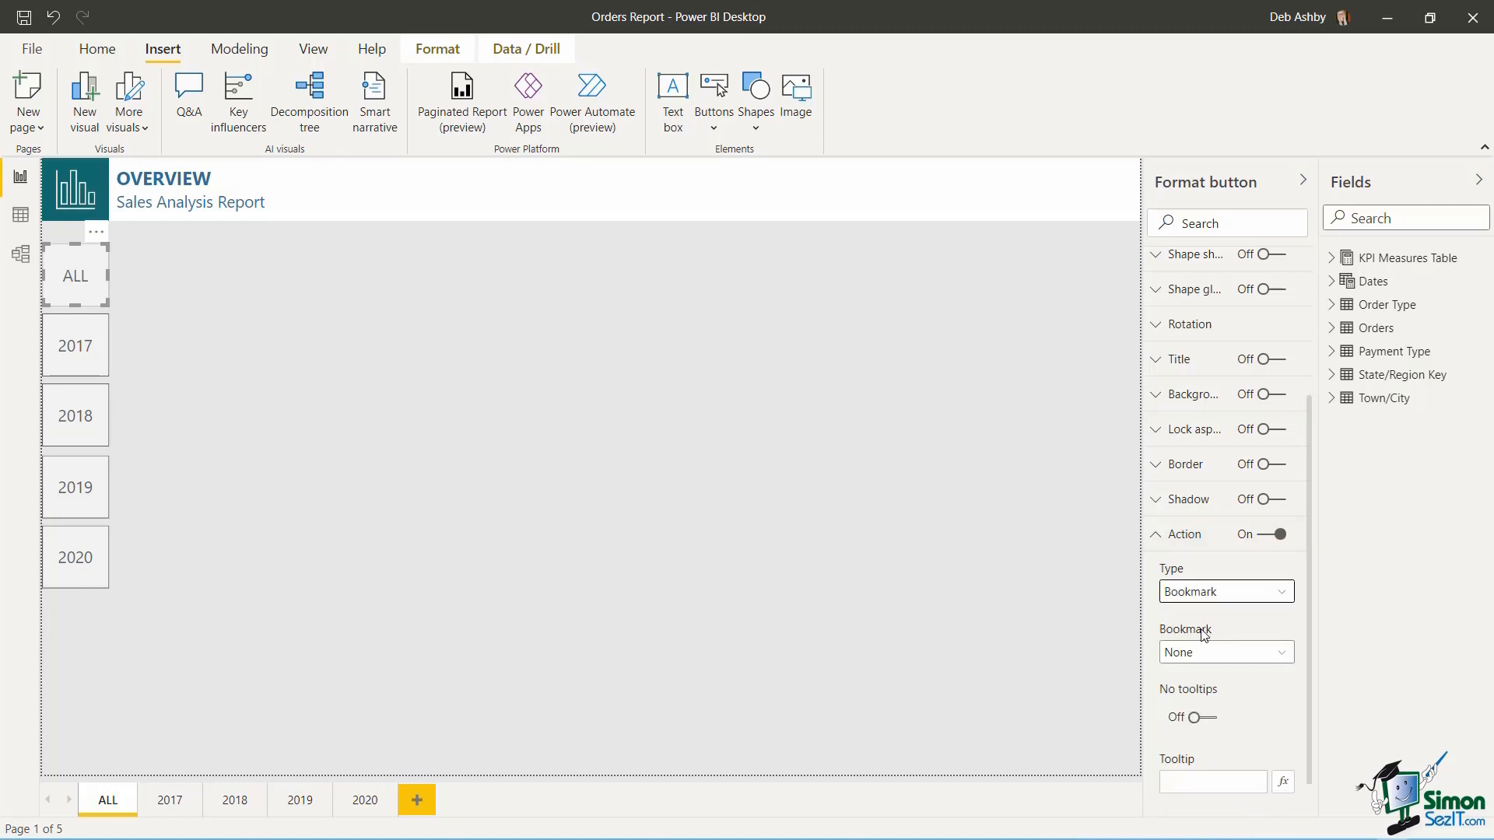
pyautogui.click(1285, 655)
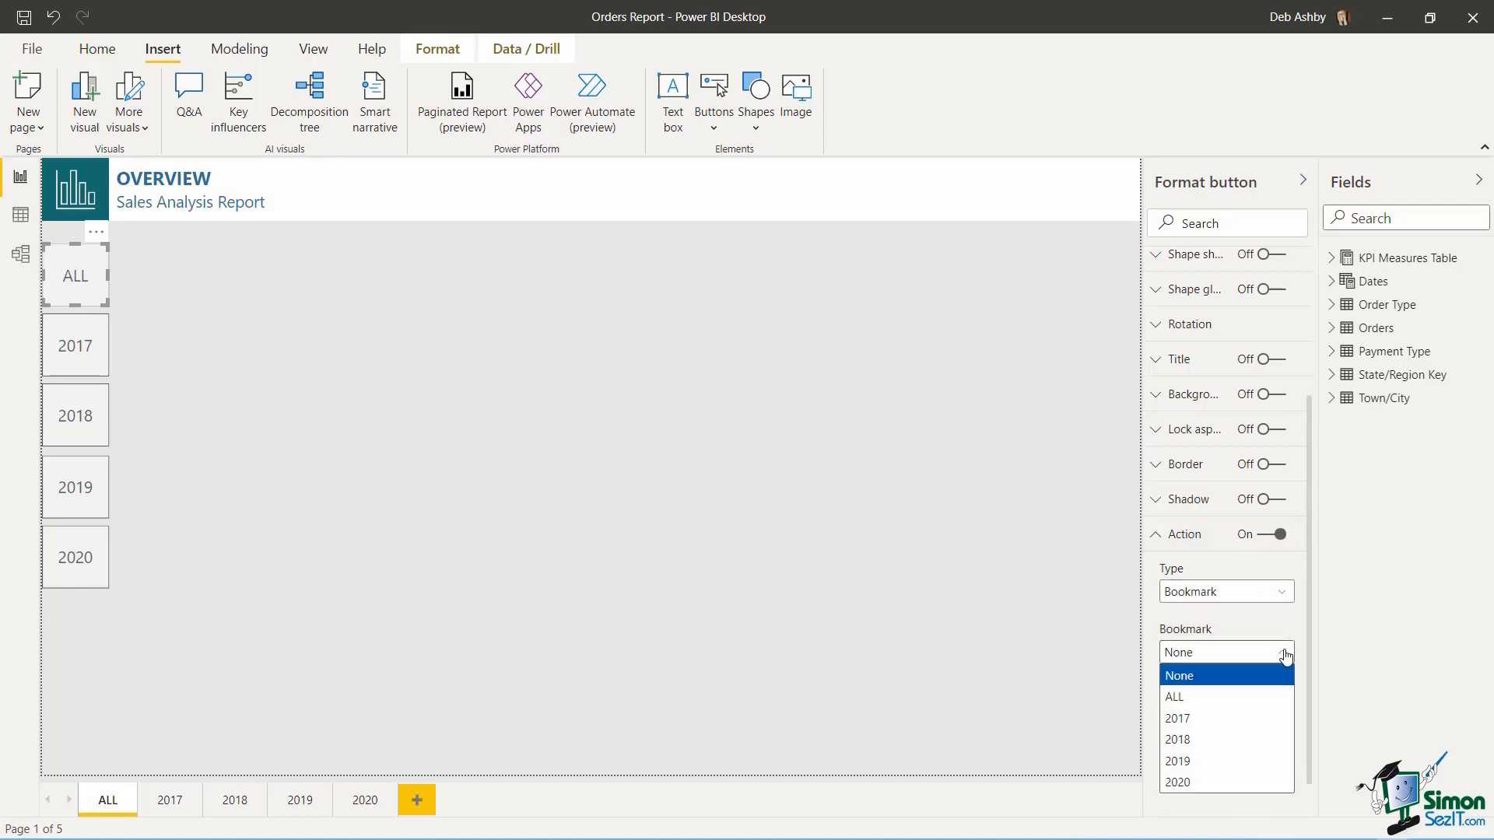
pyautogui.click(1184, 695)
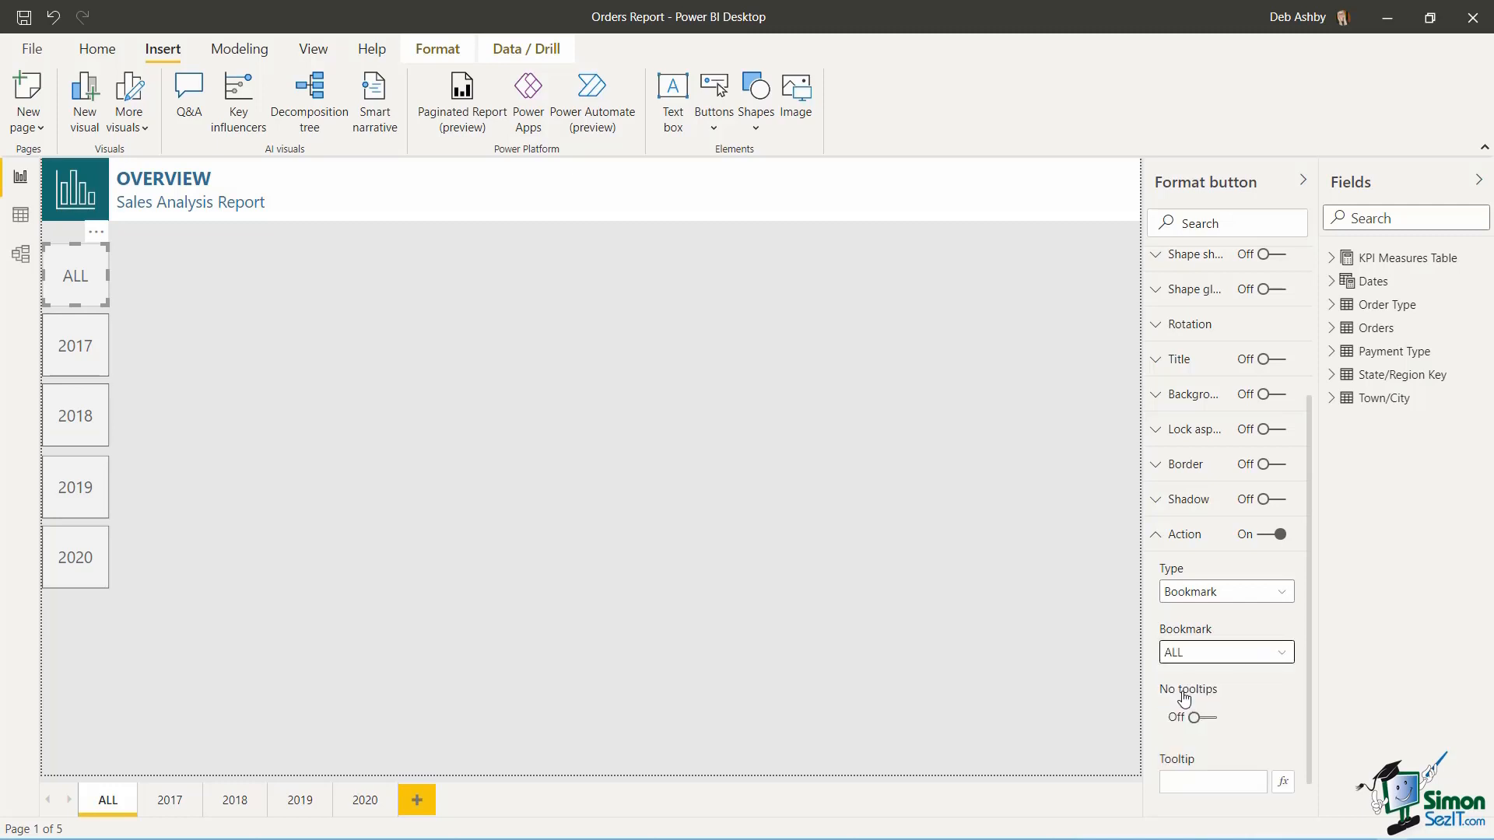
# - Set the ALL button's action tooltip to "Click to jump to ALL"
pyautogui.click(1194, 717)
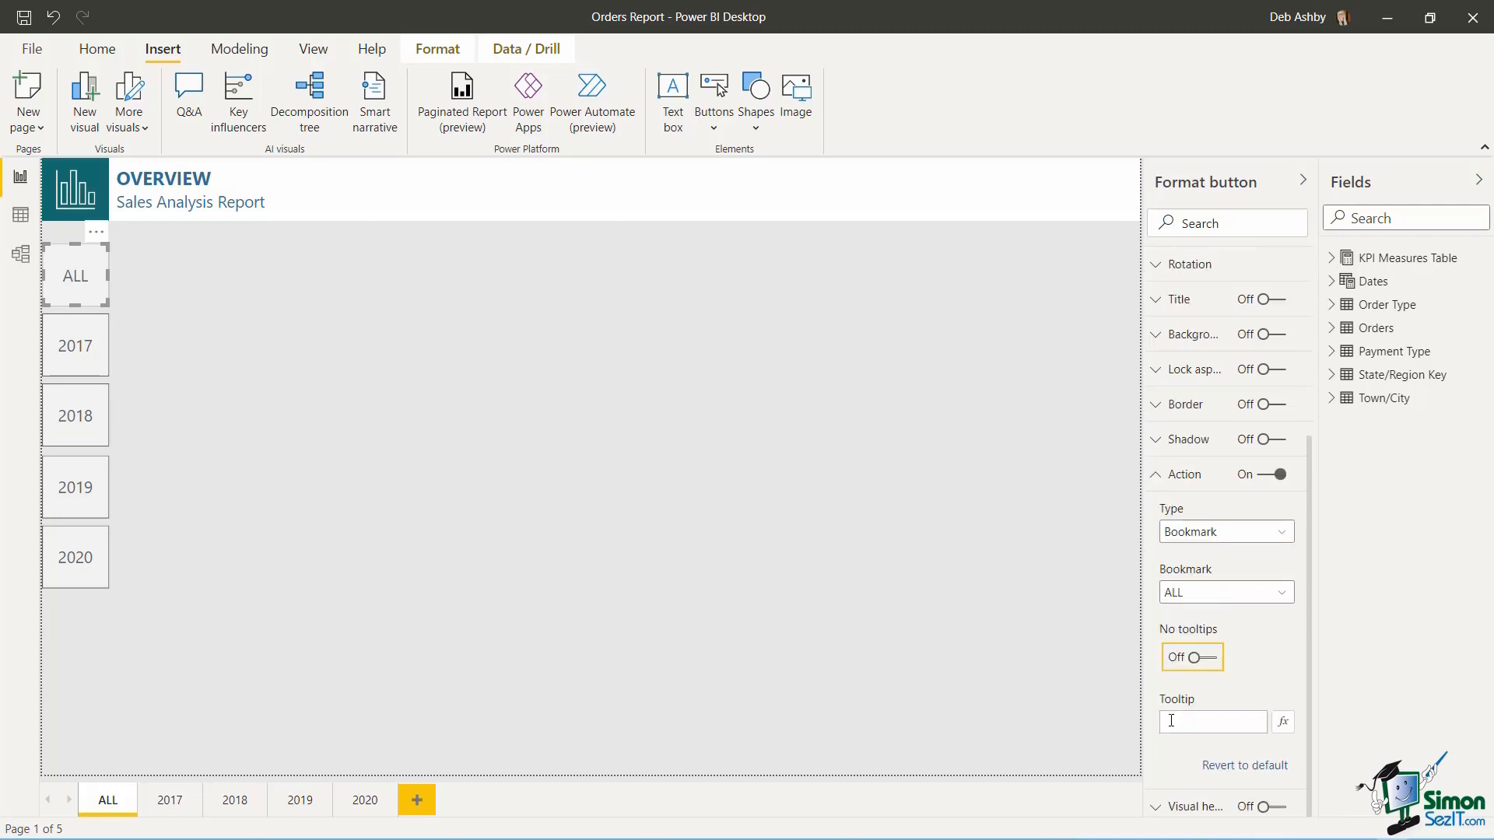
pyautogui.click(1171, 719)
pyautogui.write('Click to jump to')
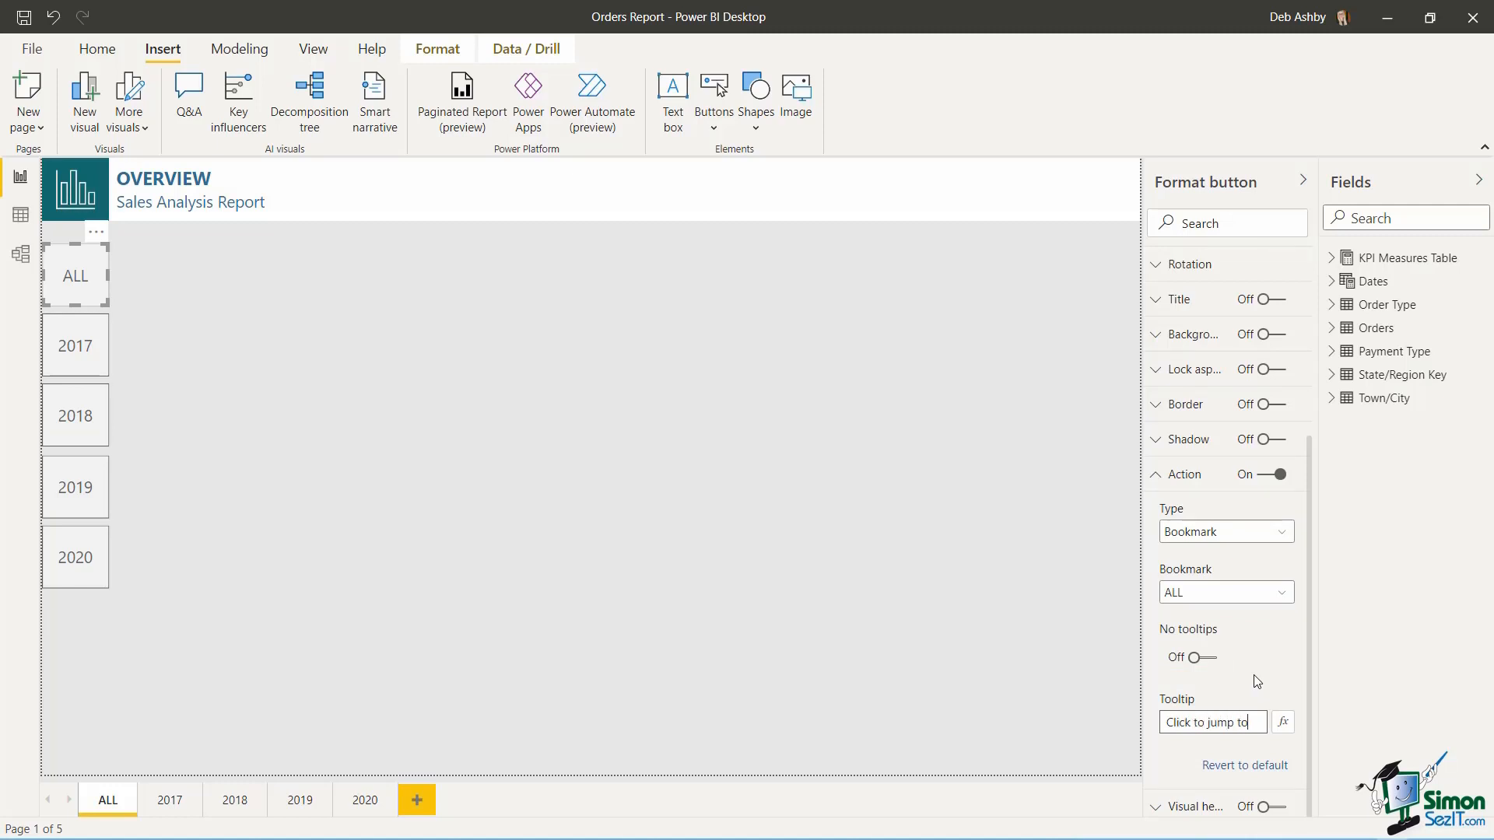
pyautogui.write('ALL')
pyautogui.click(1219, 663)
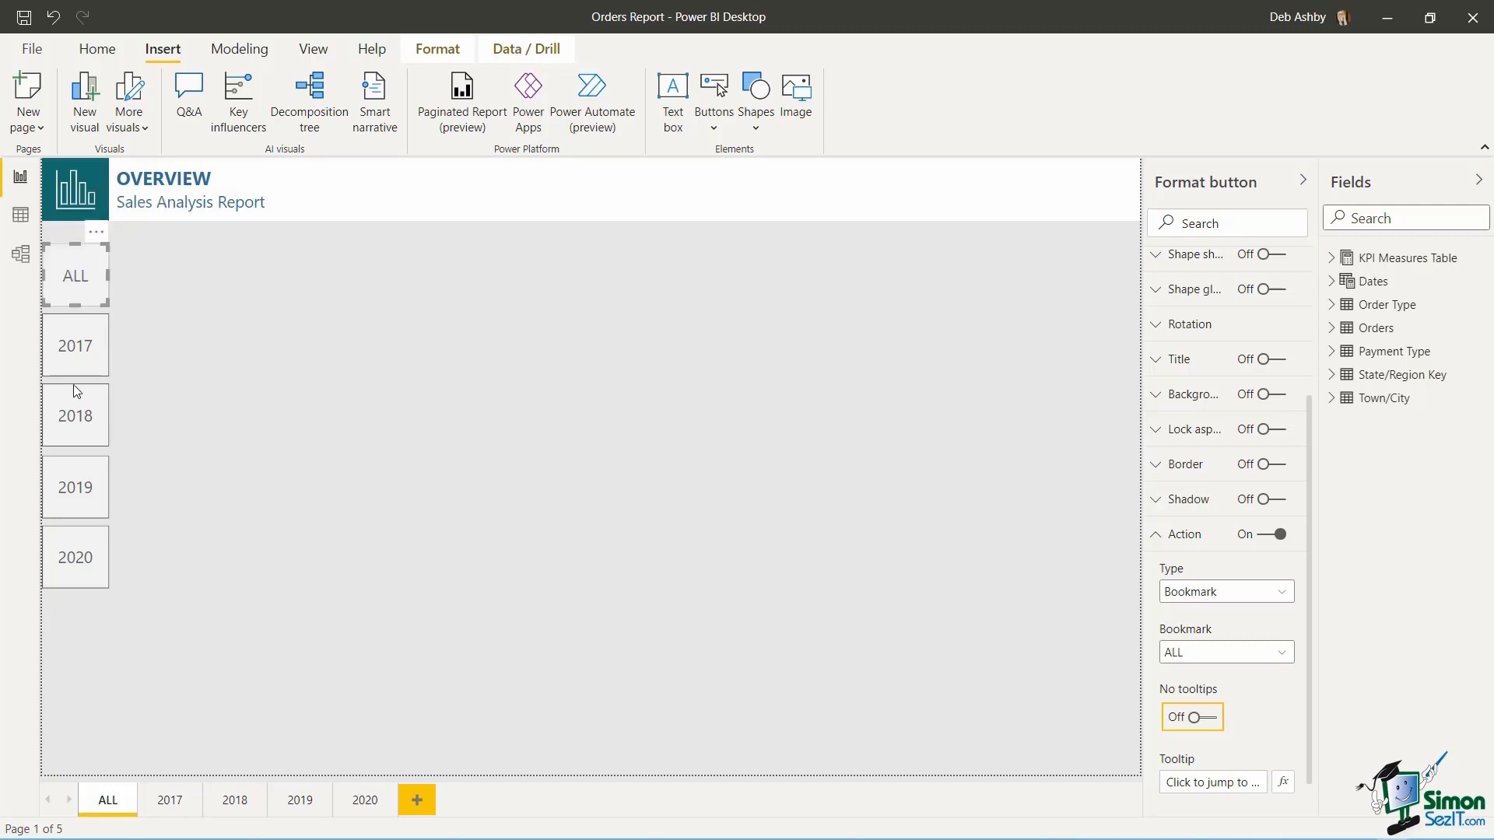
# - Turn on the 2017 button's action with type Bookmark and link it to the 2017 bookmark
pyautogui.click(66, 361)
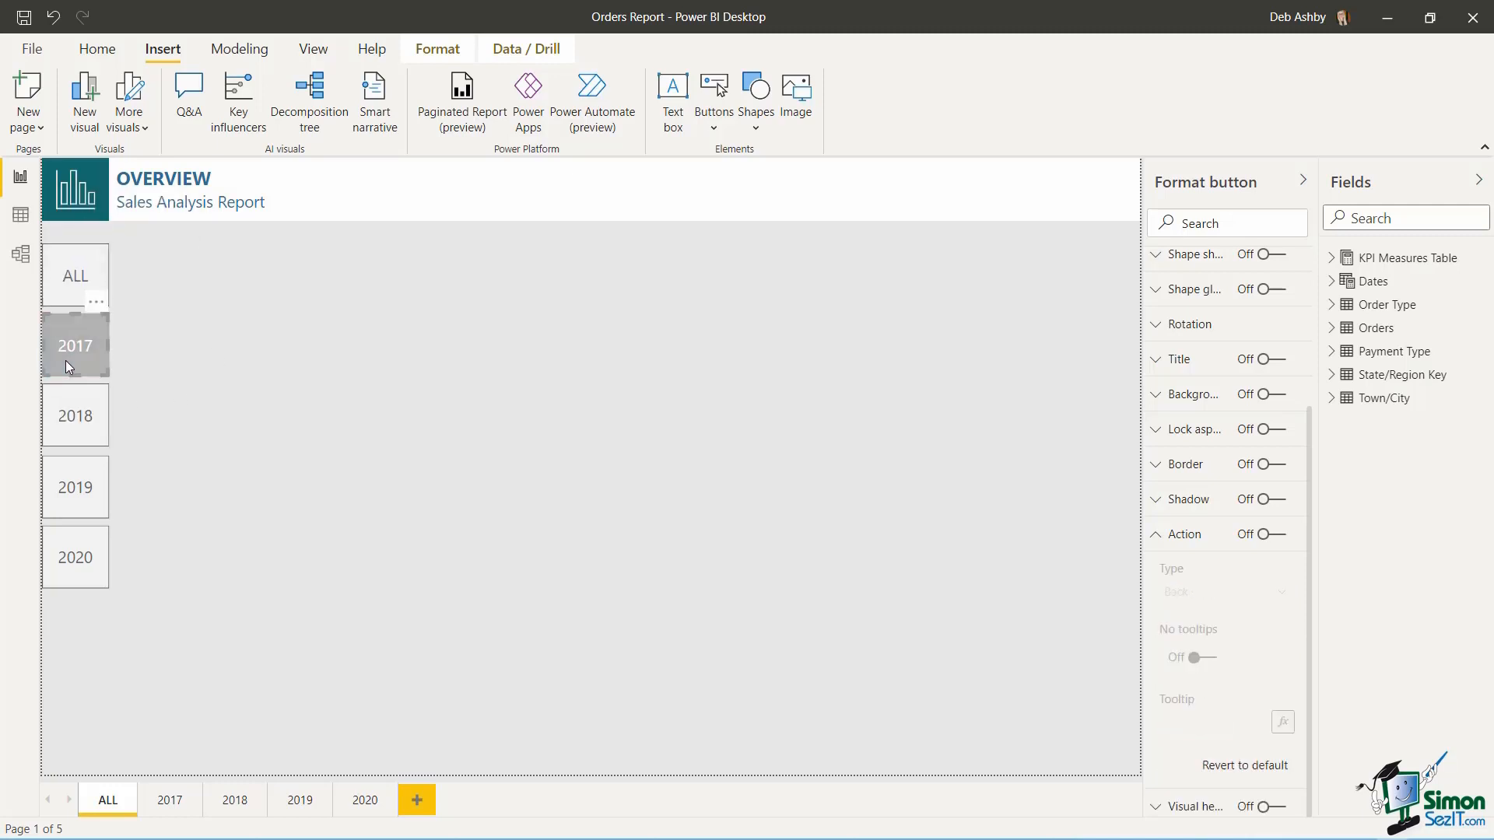
pyautogui.click(1275, 534)
pyautogui.click(1279, 594)
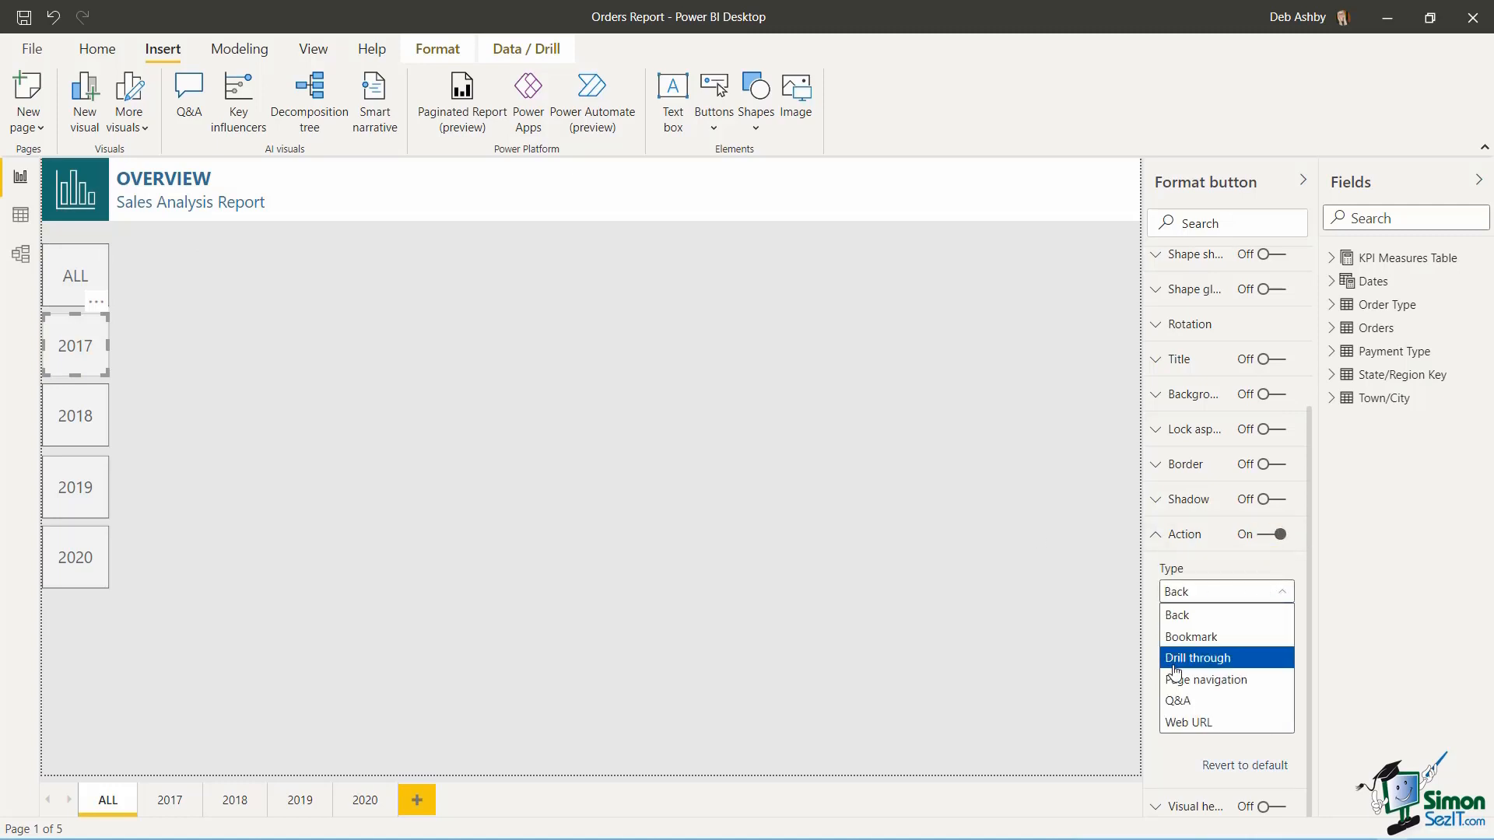
pyautogui.click(1237, 636)
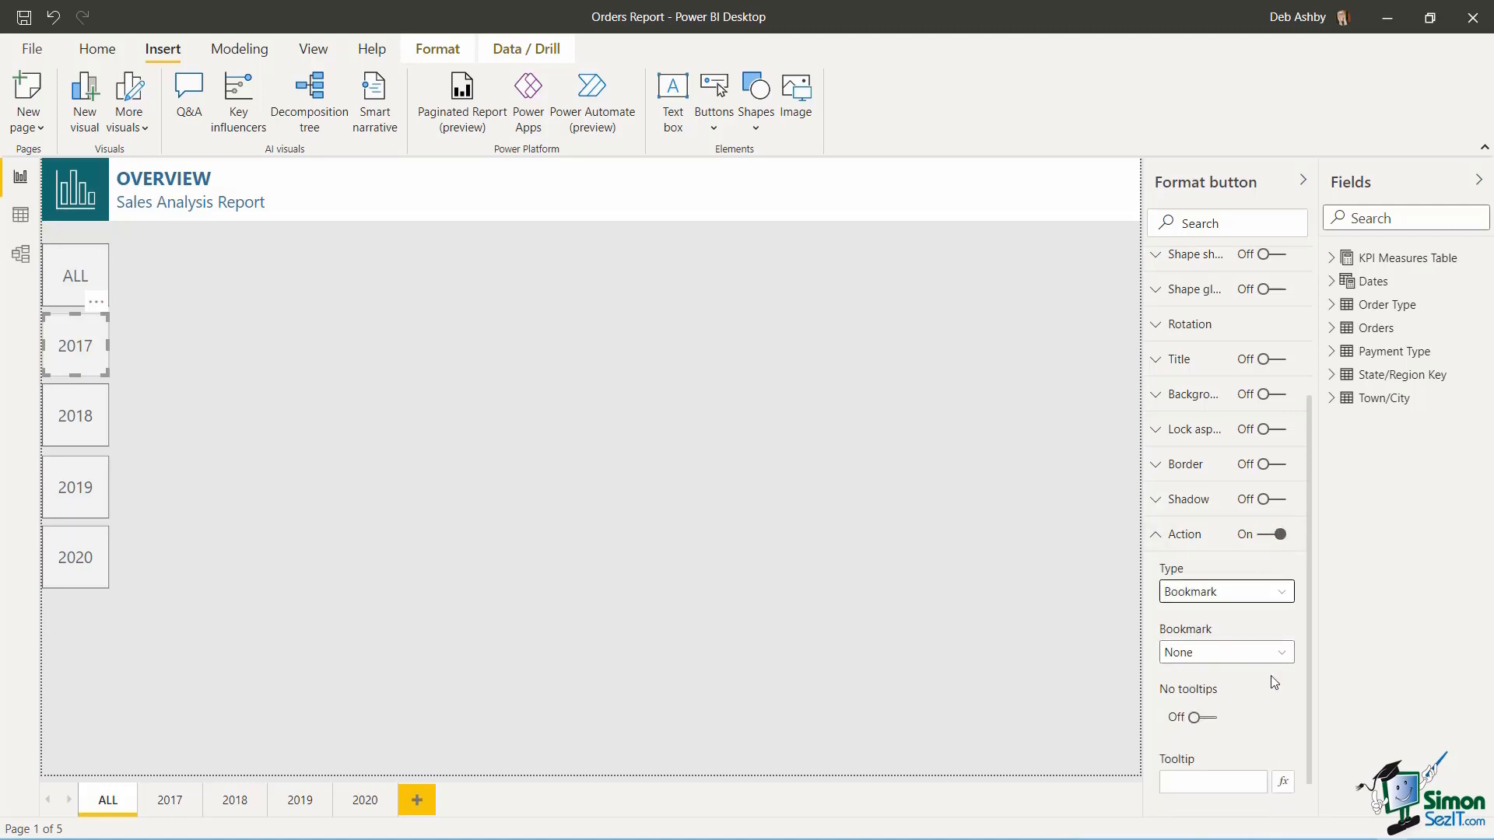
pyautogui.click(1282, 655)
pyautogui.click(1188, 718)
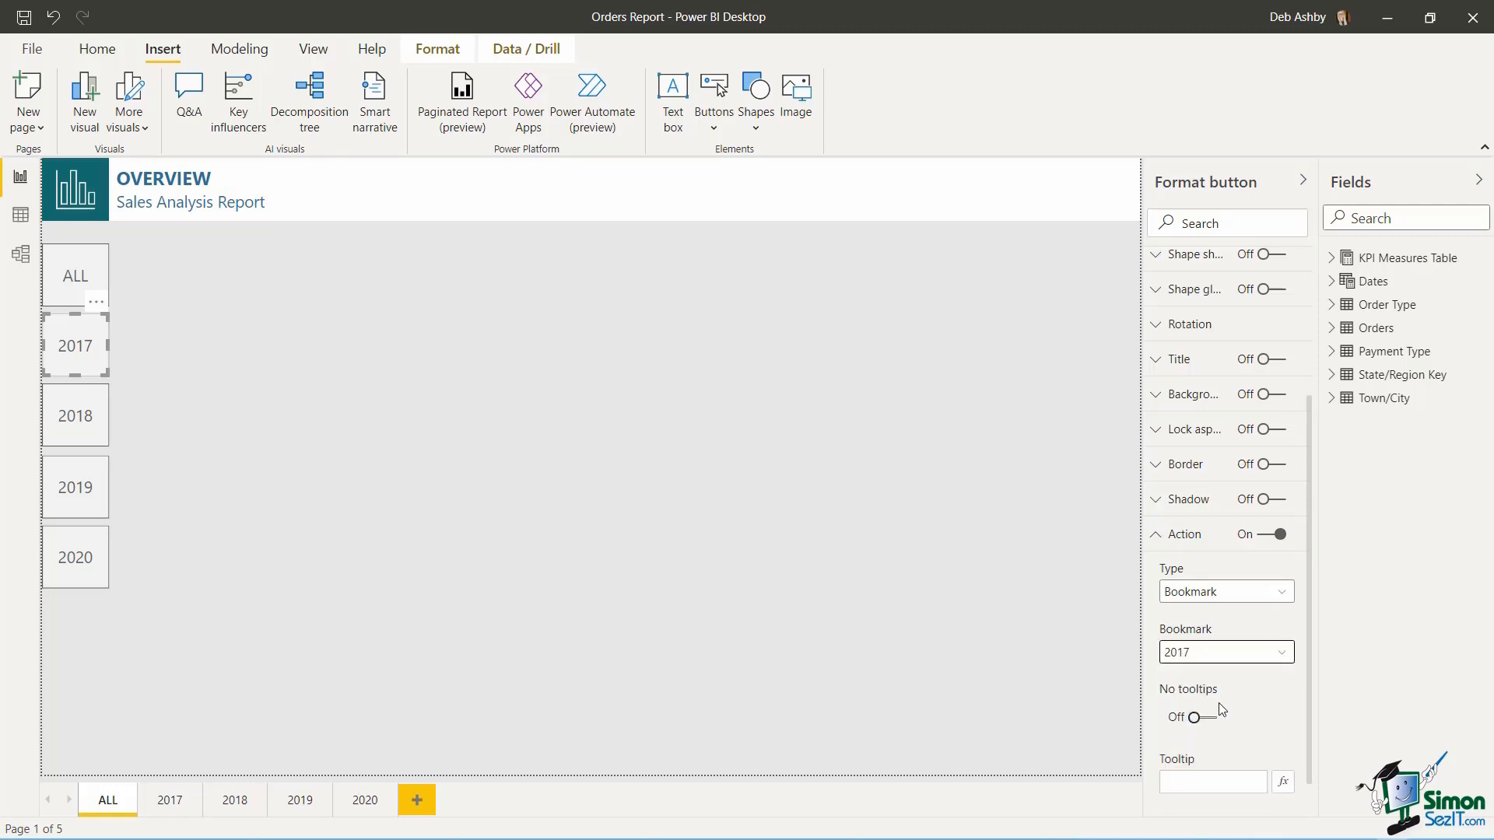
# - Set the 2017 button's tooltip to "Click to jump to 2017" and copy the tooltip text
pyautogui.scroll(-1, 1260, 679)
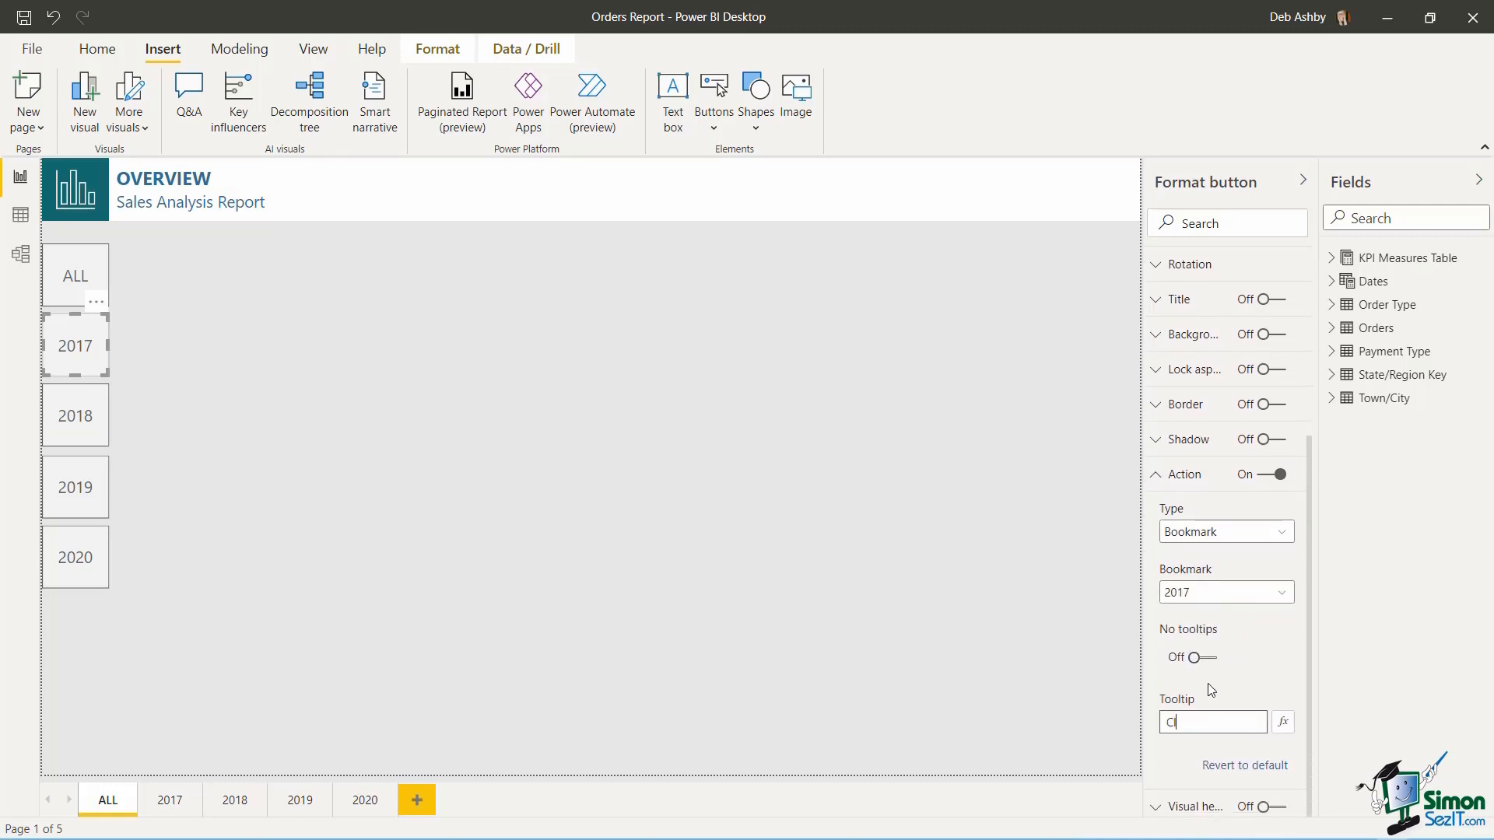
pyautogui.write('Click to jump')
pyautogui.write(' to 2017')
pyautogui.moveTo(1266, 722); pyautogui.dragTo(1155, 735)
pyautogui.hotkey('ctrl', 'c')
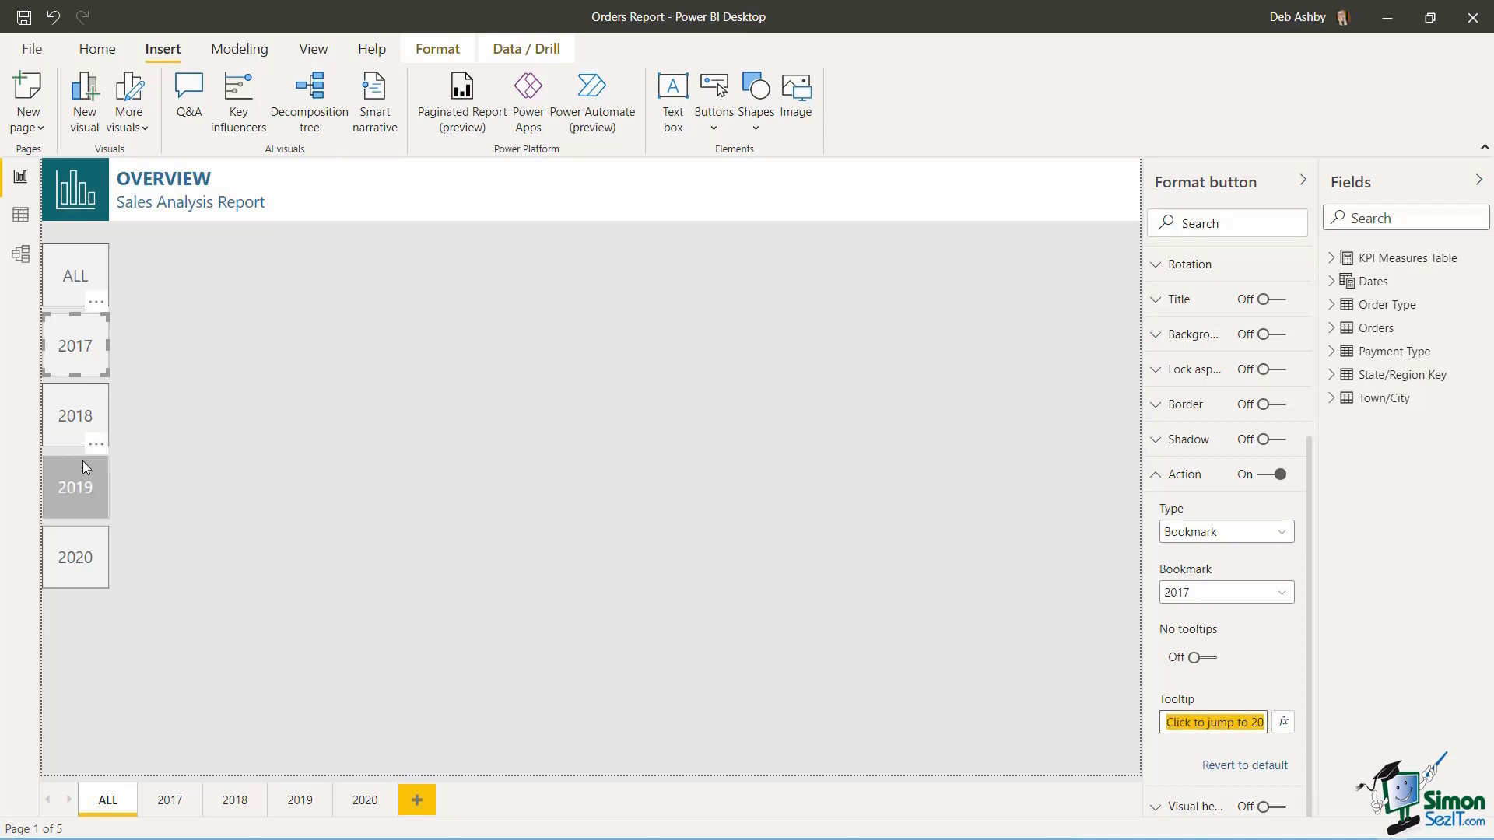
# - Turn on the 2018 button's action with type Bookmark and link it to the 2018 bookmark
pyautogui.click(75, 415)
pyautogui.click(1282, 546)
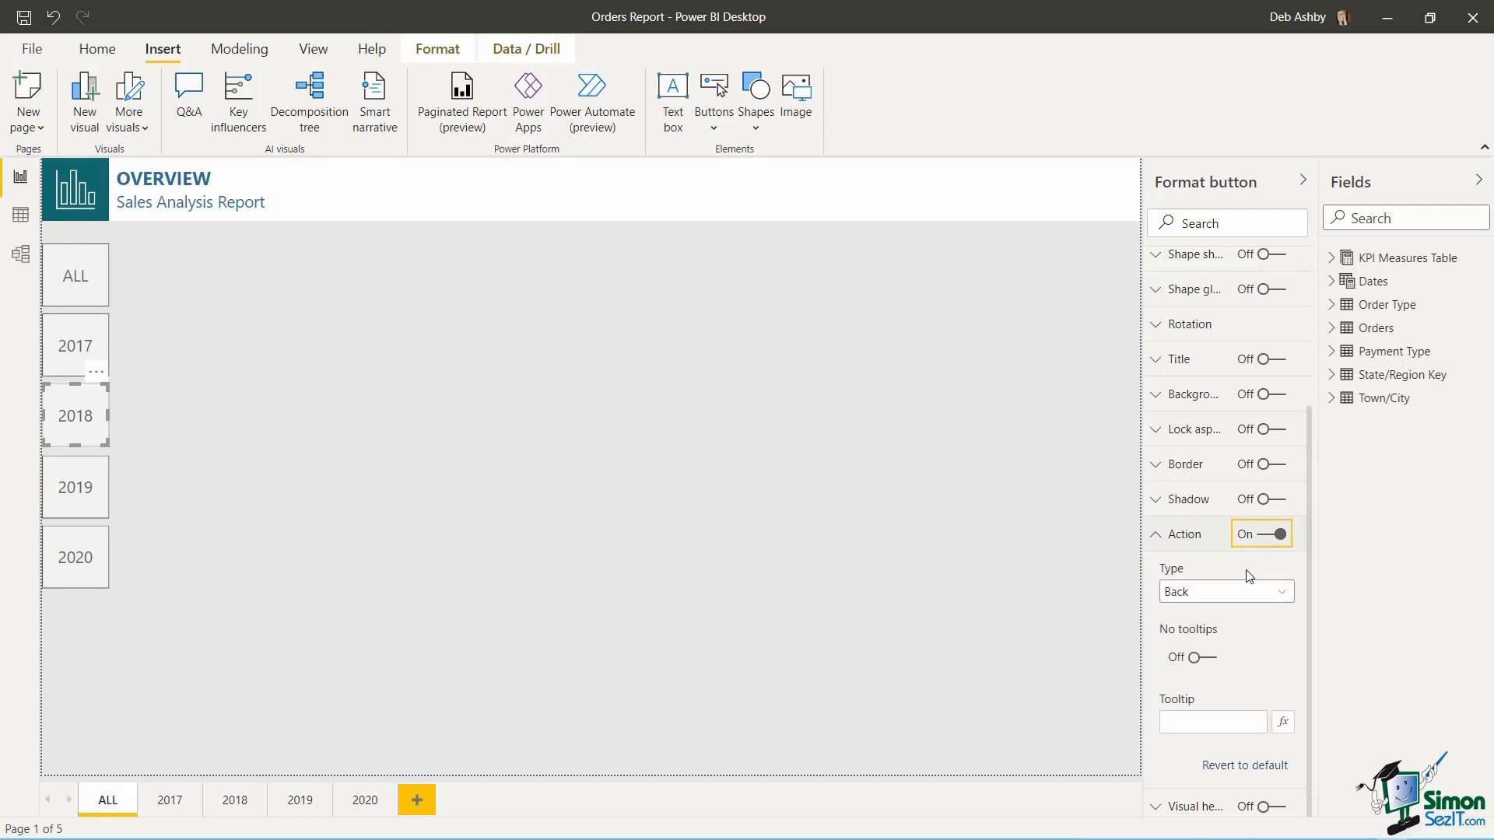
pyautogui.click(1282, 592)
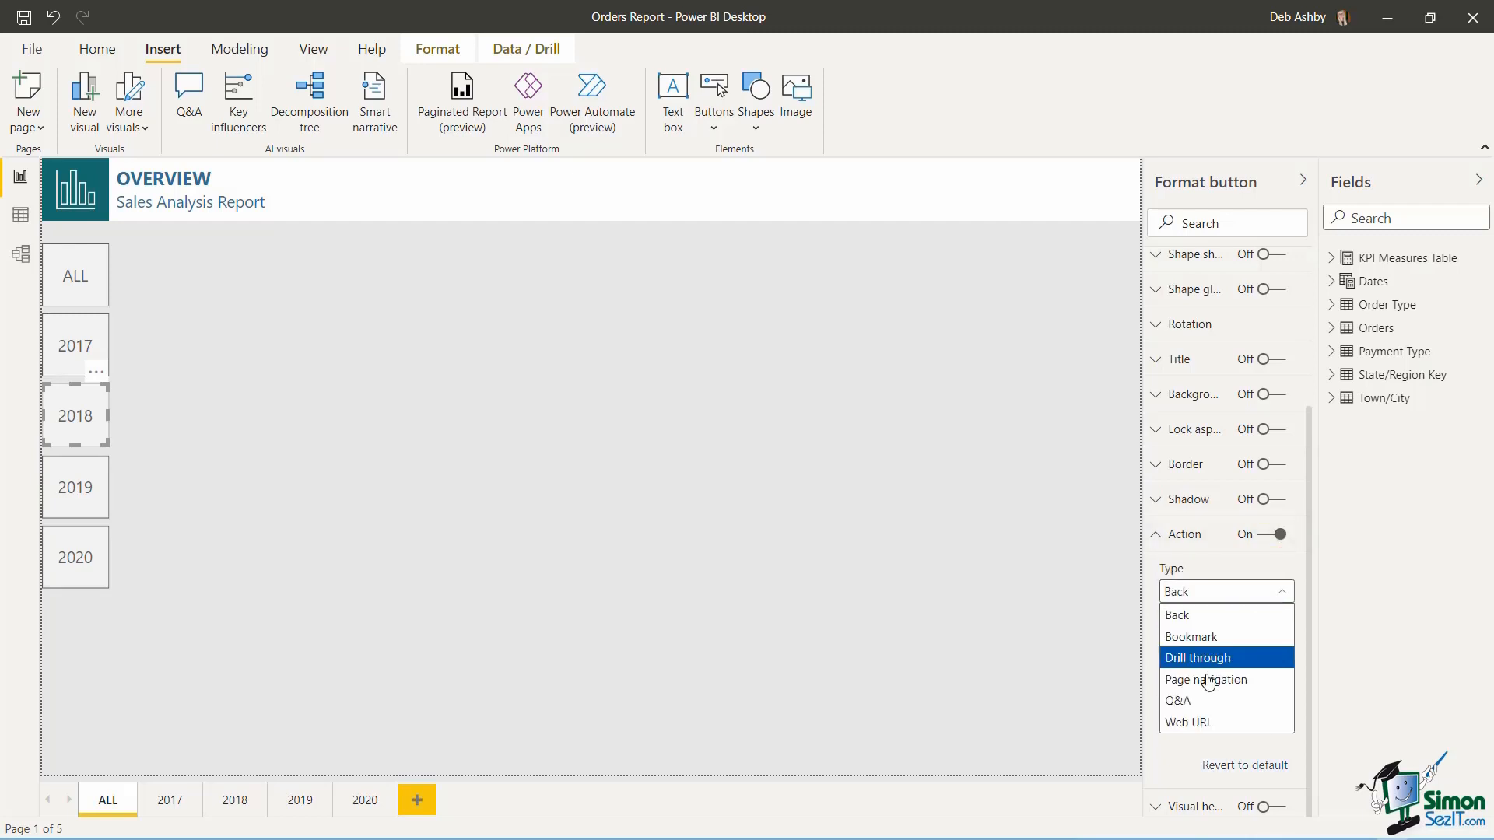
pyautogui.click(1191, 637)
pyautogui.click(1283, 653)
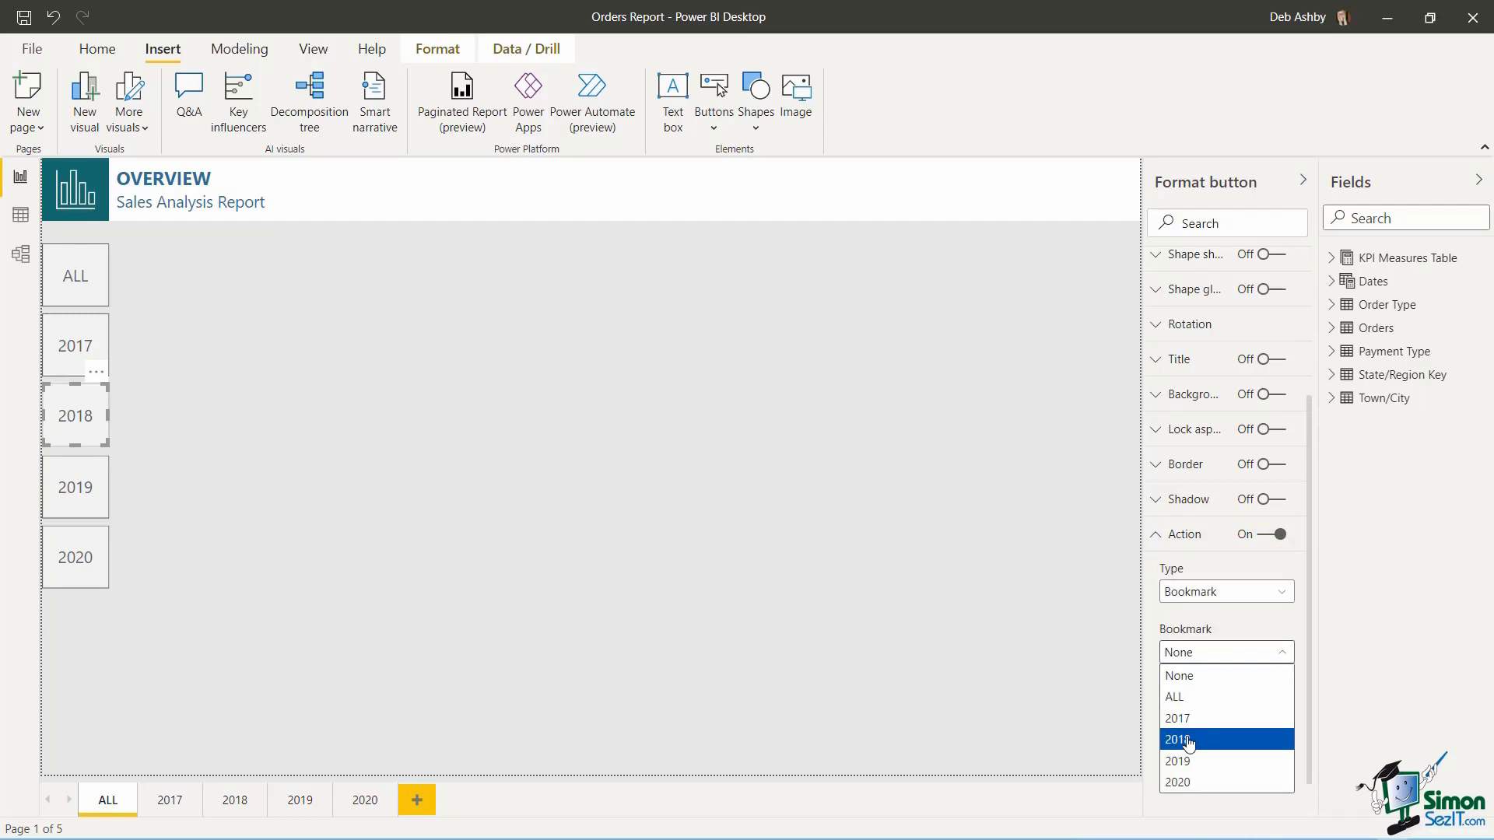
pyautogui.click(1178, 740)
# - Reuse the copied tooltip text for the 2018 button, changed to "Click to jump to 2018"
pyautogui.click(1190, 780)
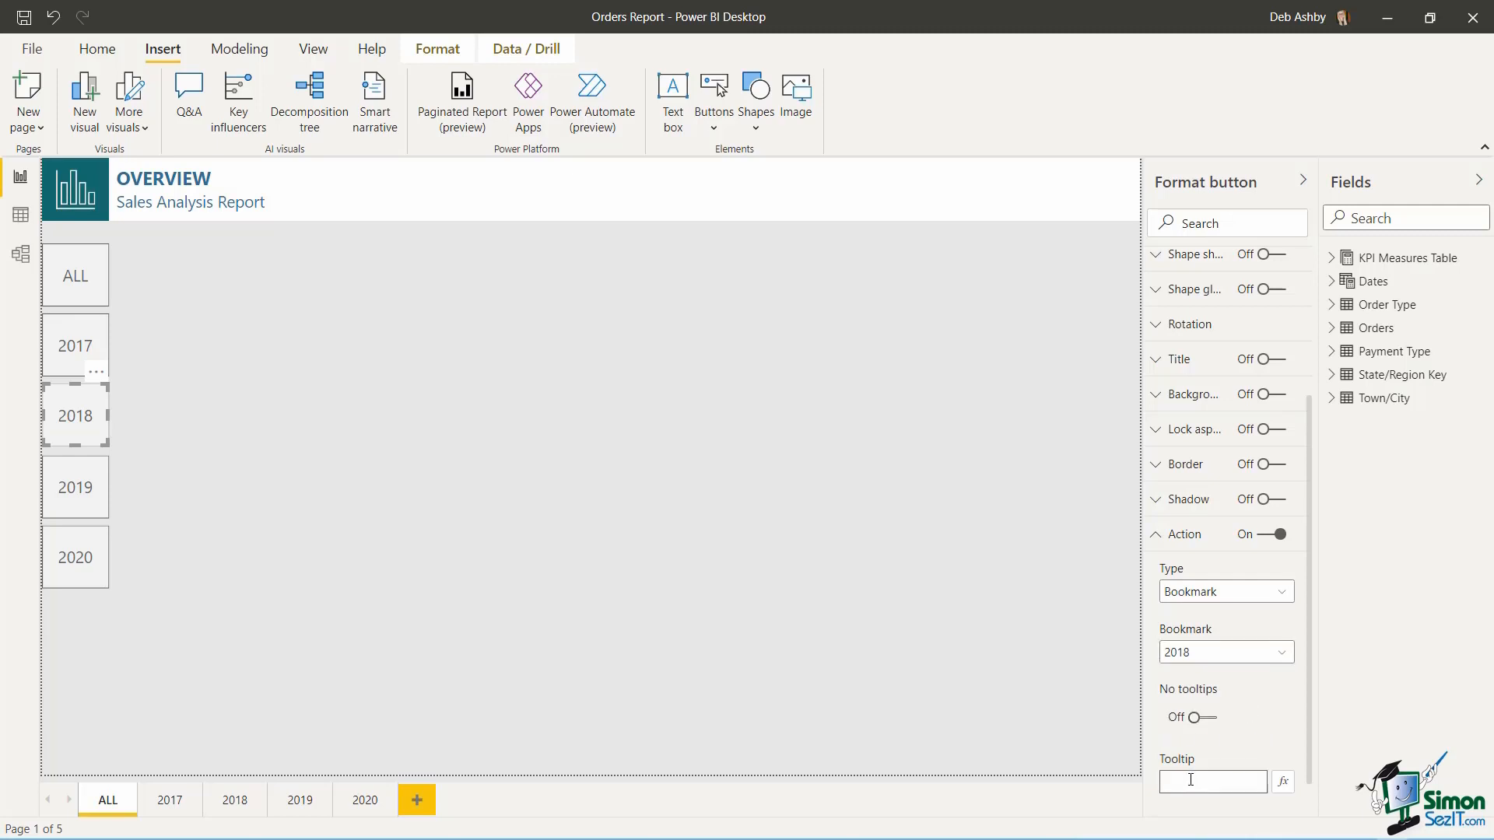
pyautogui.scroll(-1, 1243, 710)
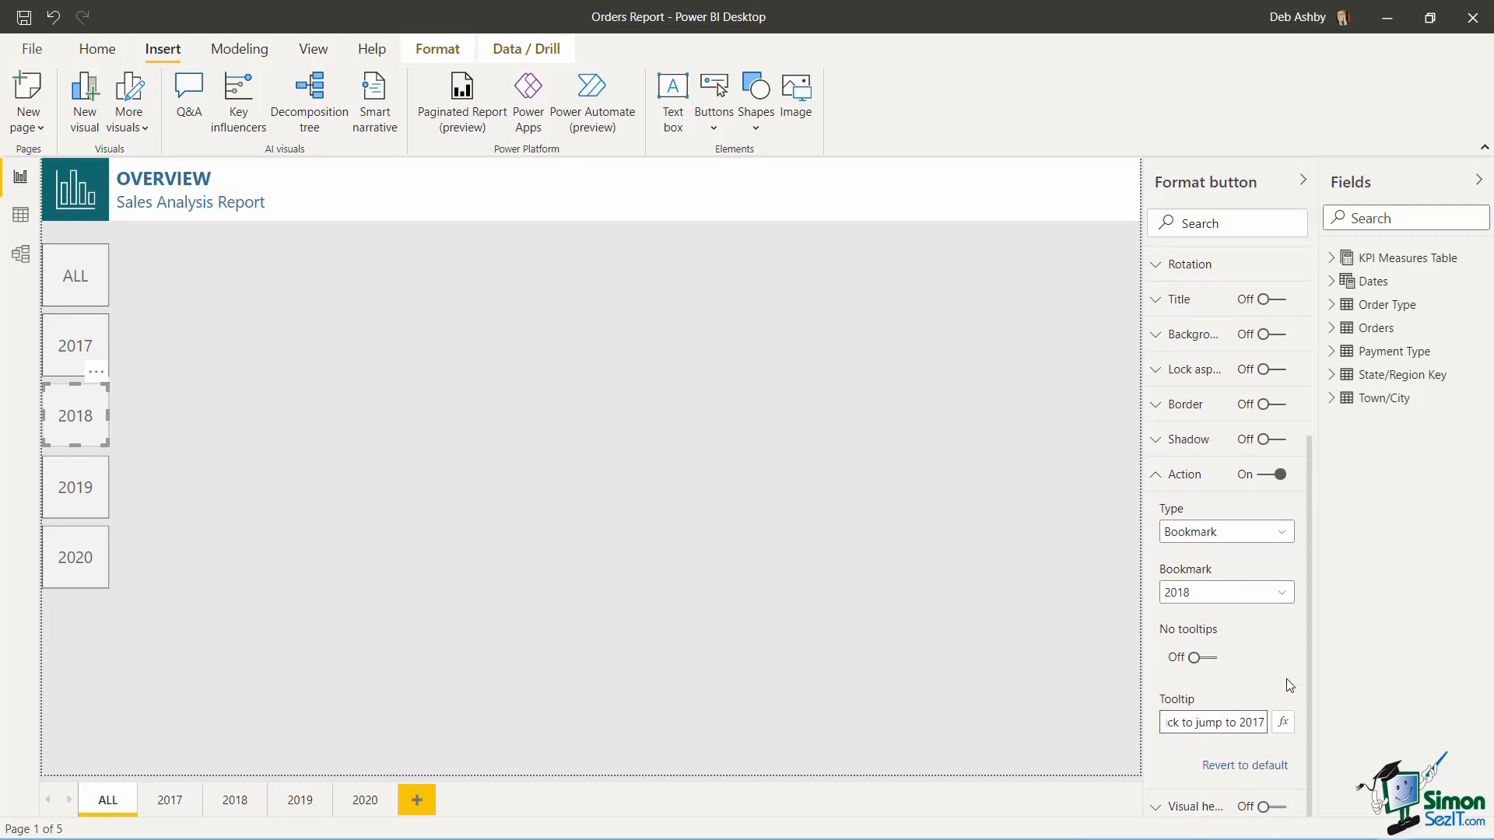
pyautogui.press('BackSpace')
pyautogui.write('8')
# - Turn on the 2019 button's action with type Bookmark and link it to the 2019 bookmark
pyautogui.click(91, 488)
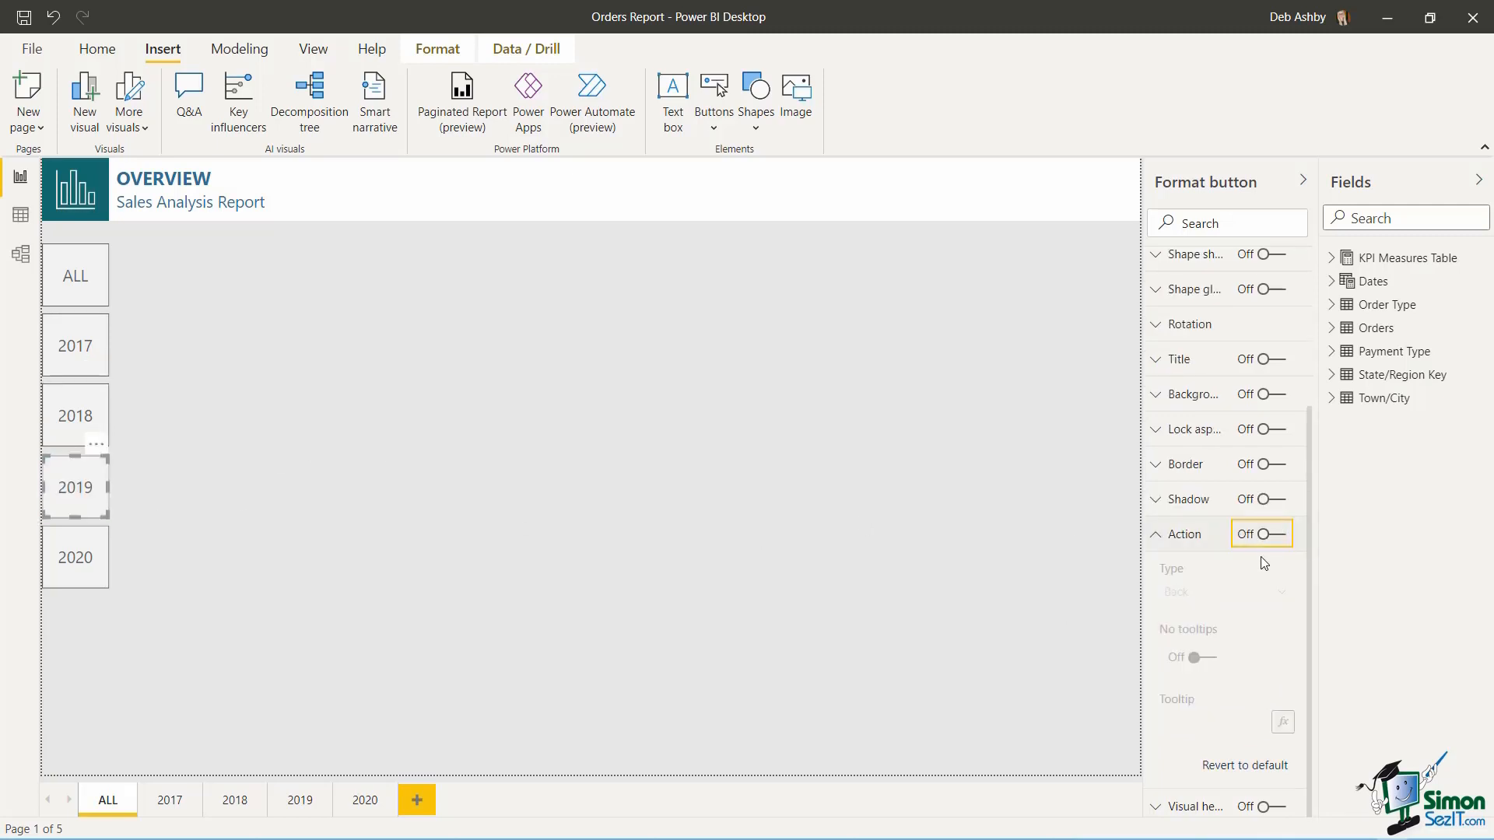
pyautogui.click(1285, 535)
pyautogui.click(1282, 591)
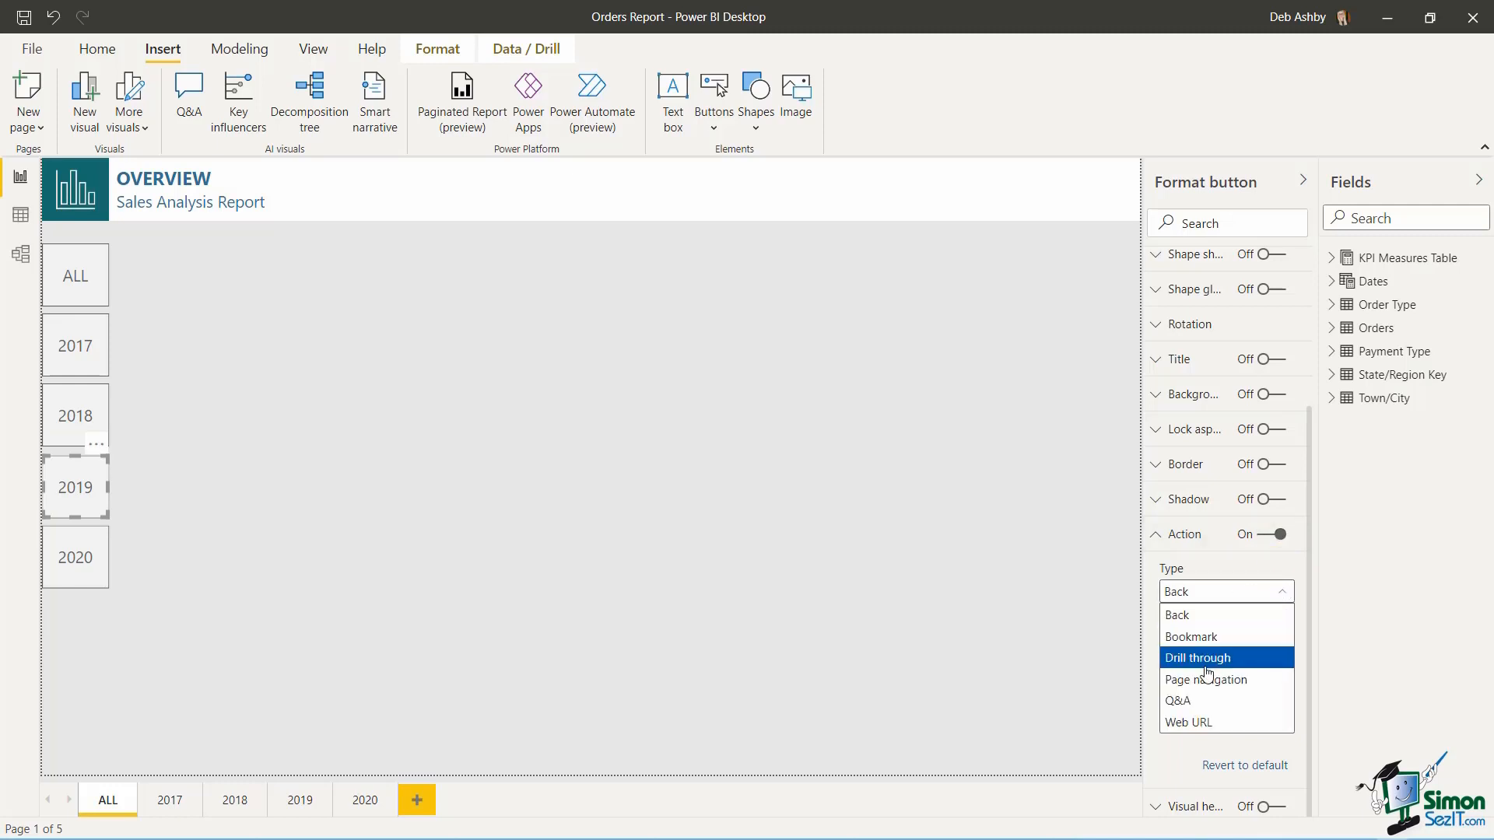
pyautogui.click(1191, 636)
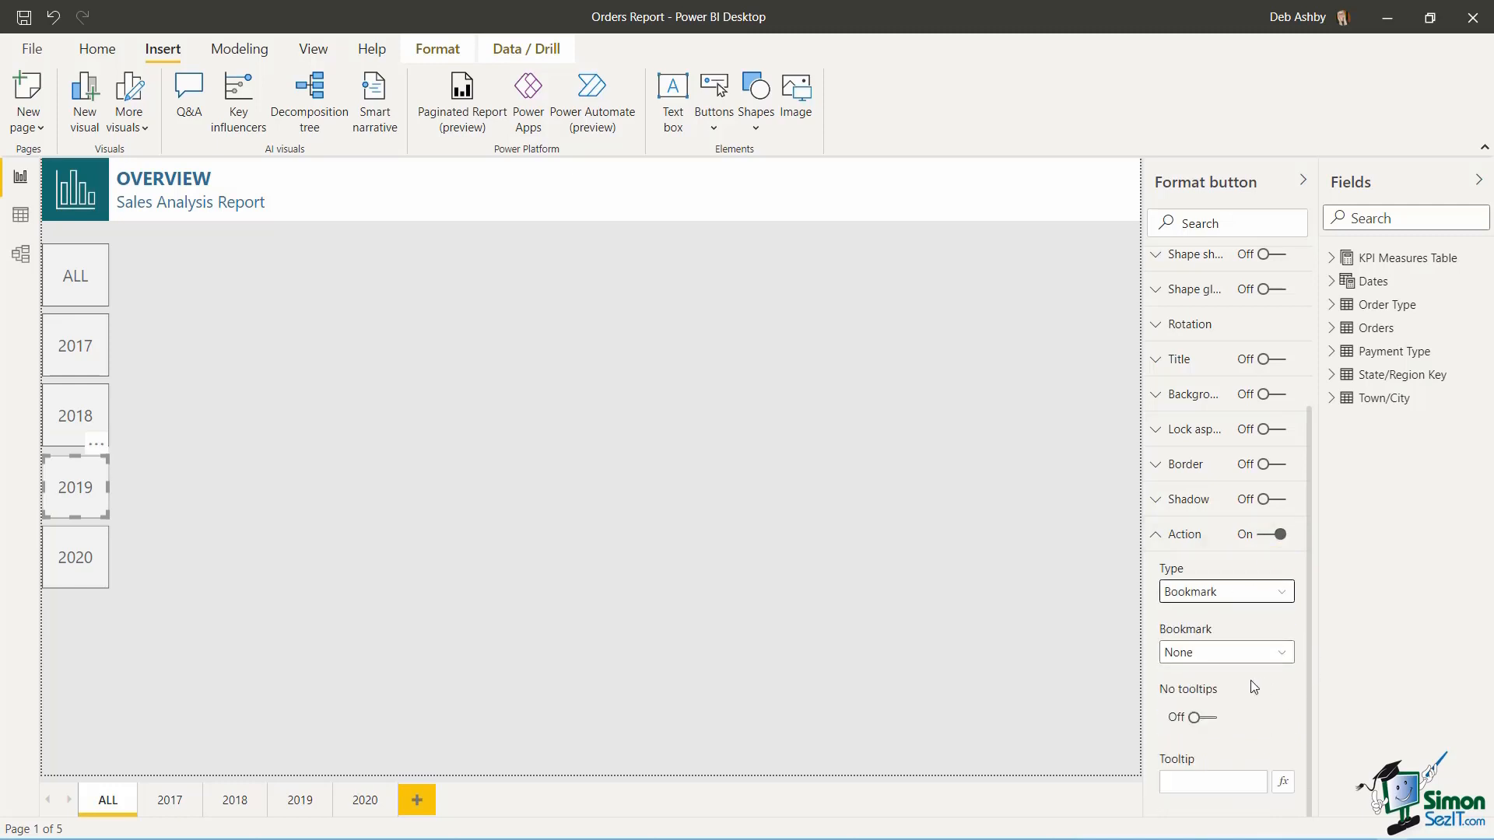
pyautogui.click(1282, 653)
pyautogui.click(1178, 761)
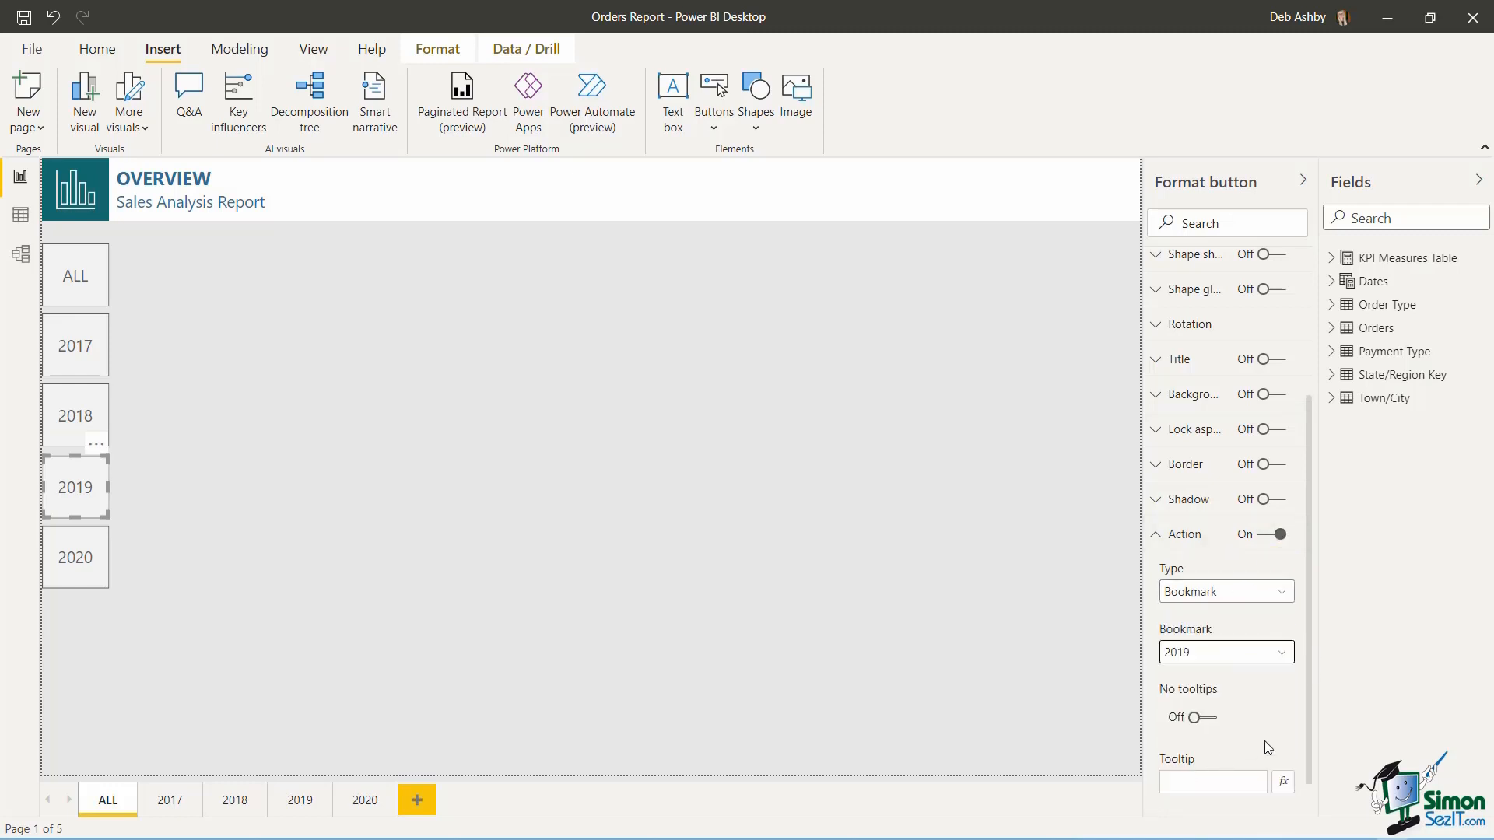
# - Reuse the copied tooltip text for the 2019 button, changed to "Click to jump to 2019"
pyautogui.click(1183, 781)
pyautogui.hotkey('ctrl', 'v')
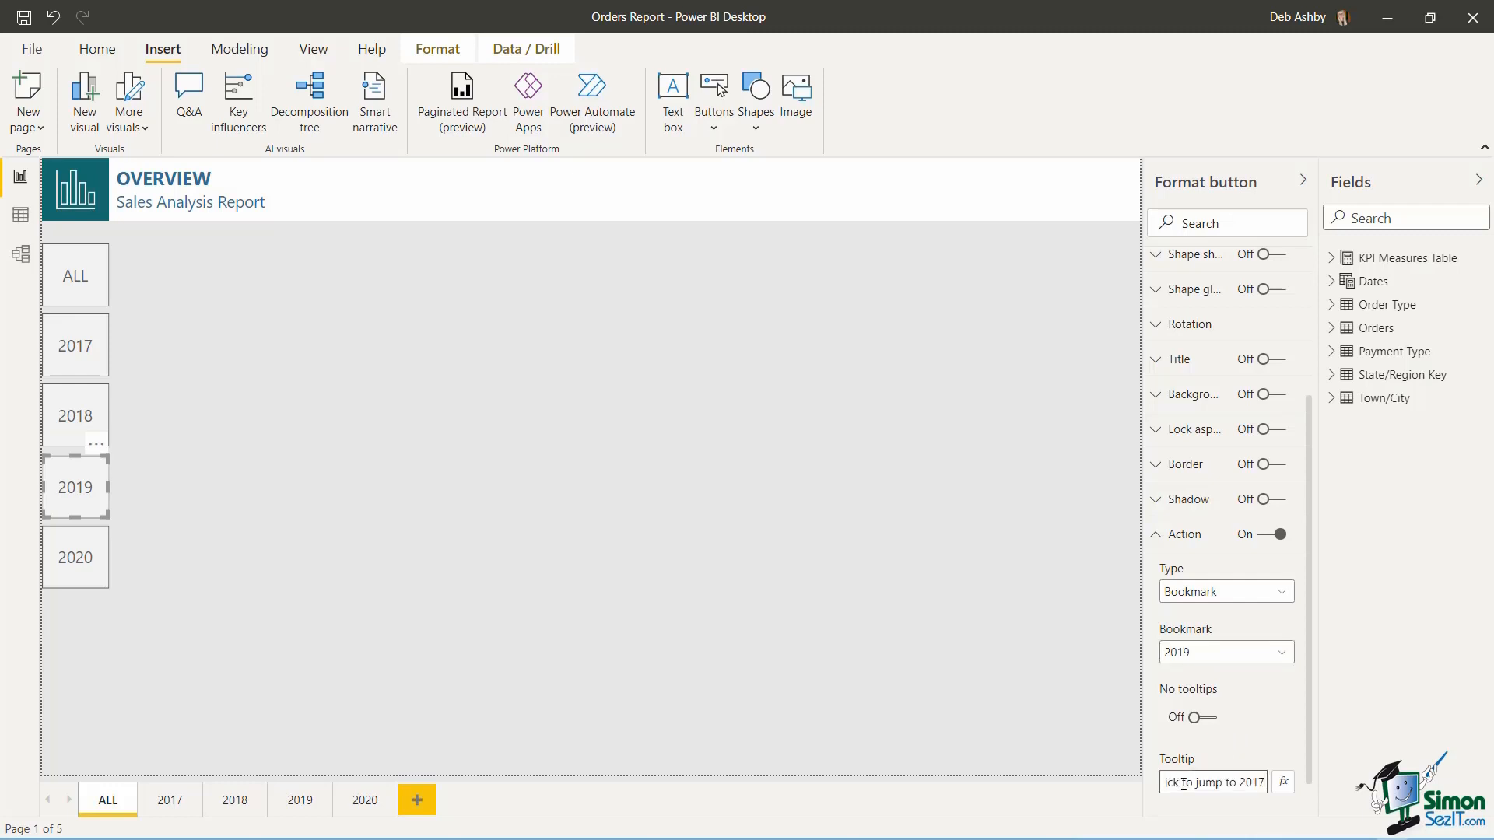
pyautogui.press('BackSpace')
pyautogui.write('9')
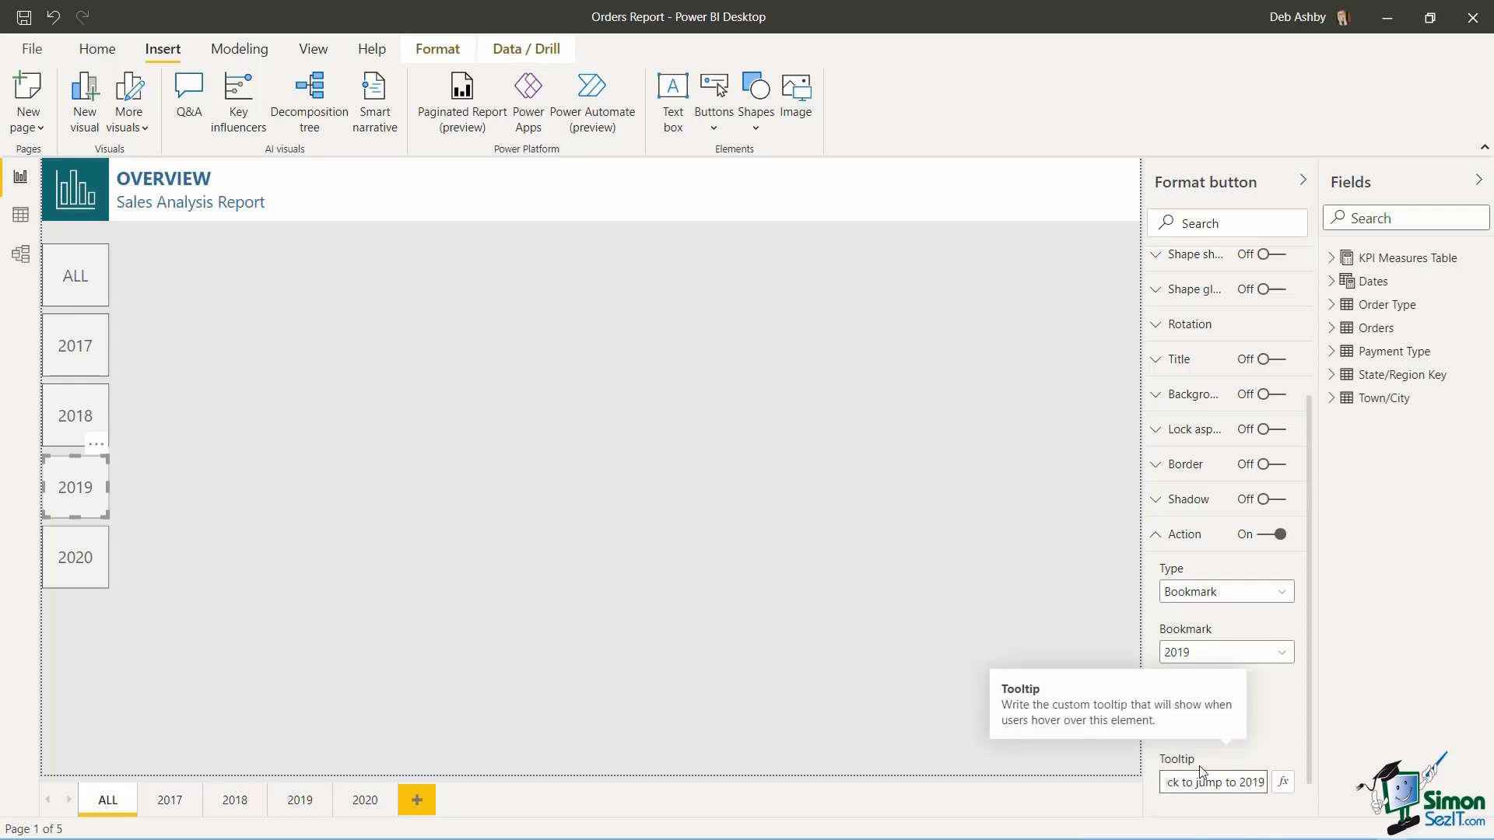
# - Turn on the 2020 button's action with type Bookmark and link it to the 2020 bookmark
pyautogui.click(82, 561)
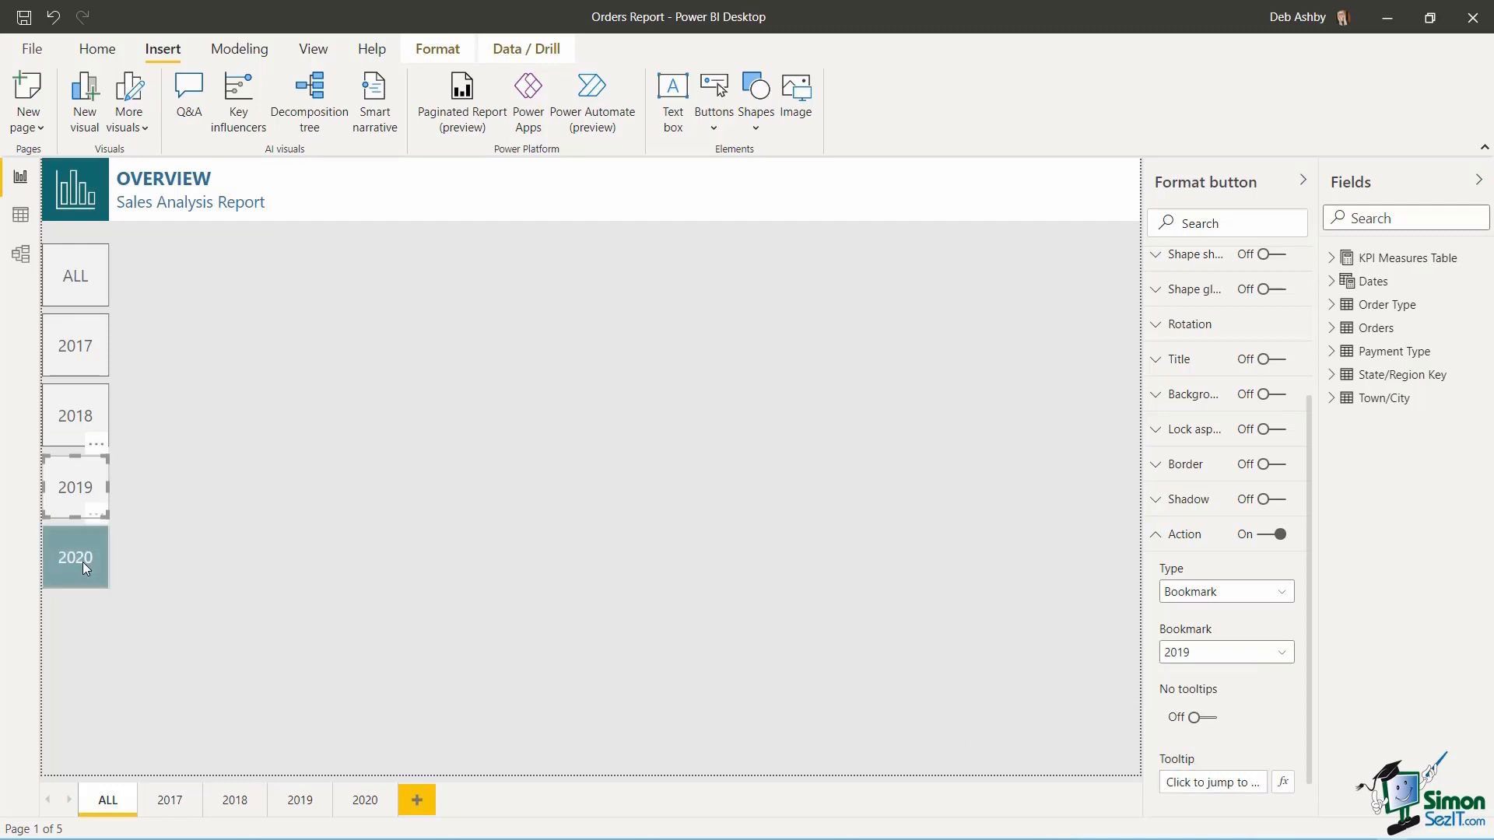
pyautogui.click(1282, 537)
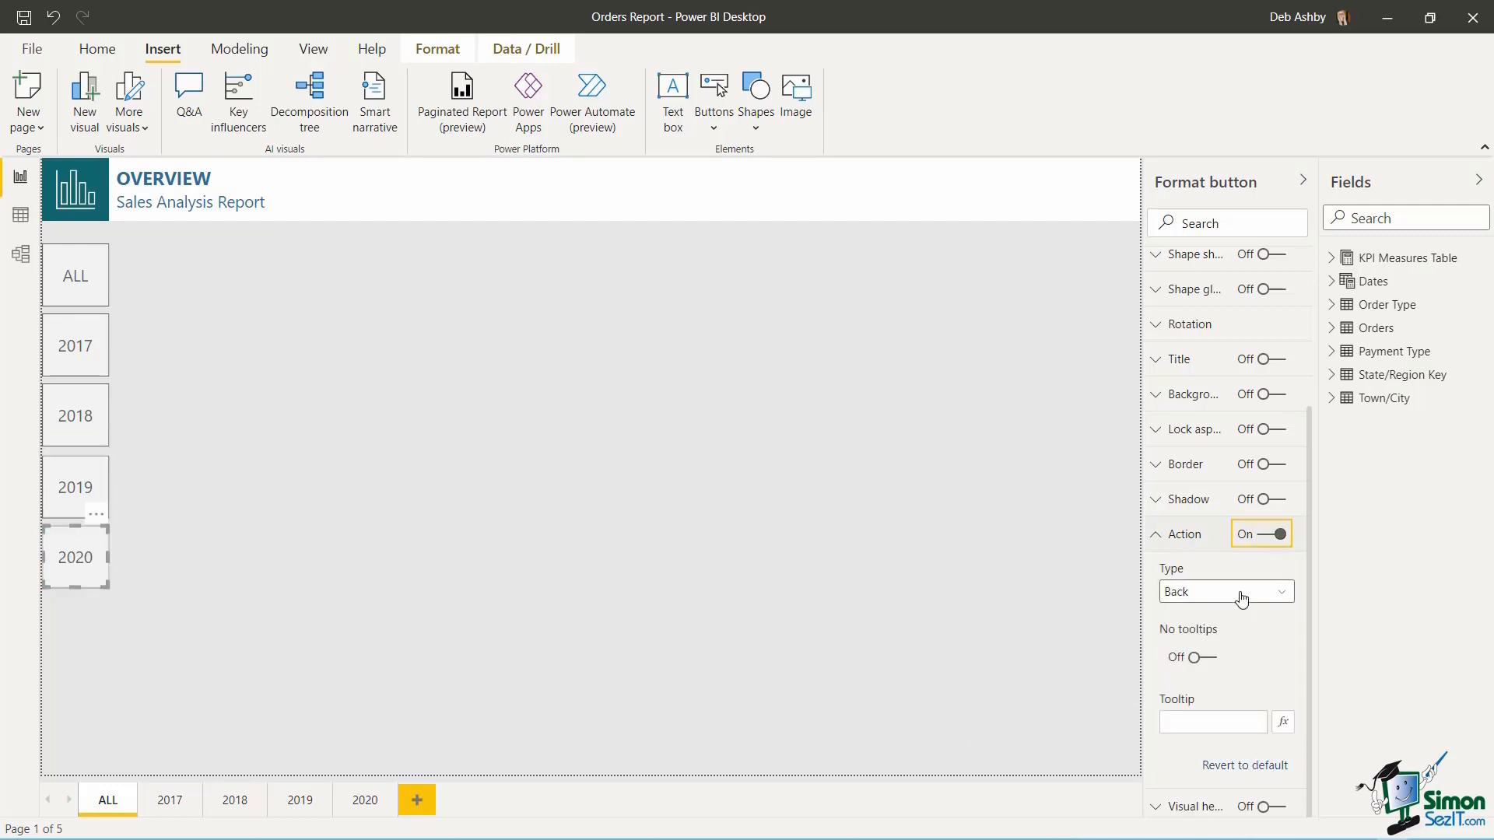
pyautogui.click(1238, 593)
pyautogui.click(1199, 635)
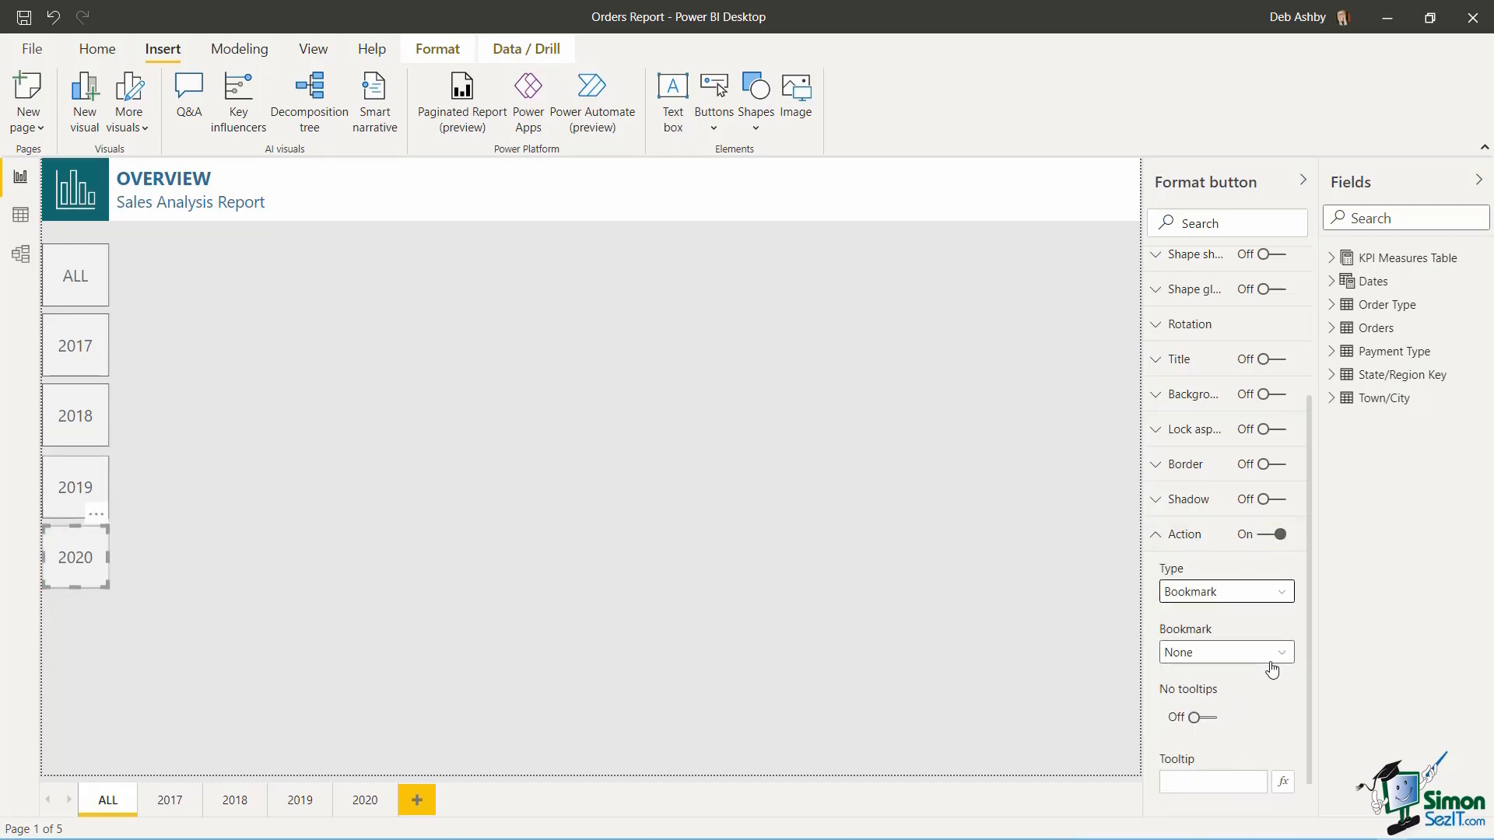
pyautogui.click(1268, 653)
pyautogui.click(1202, 773)
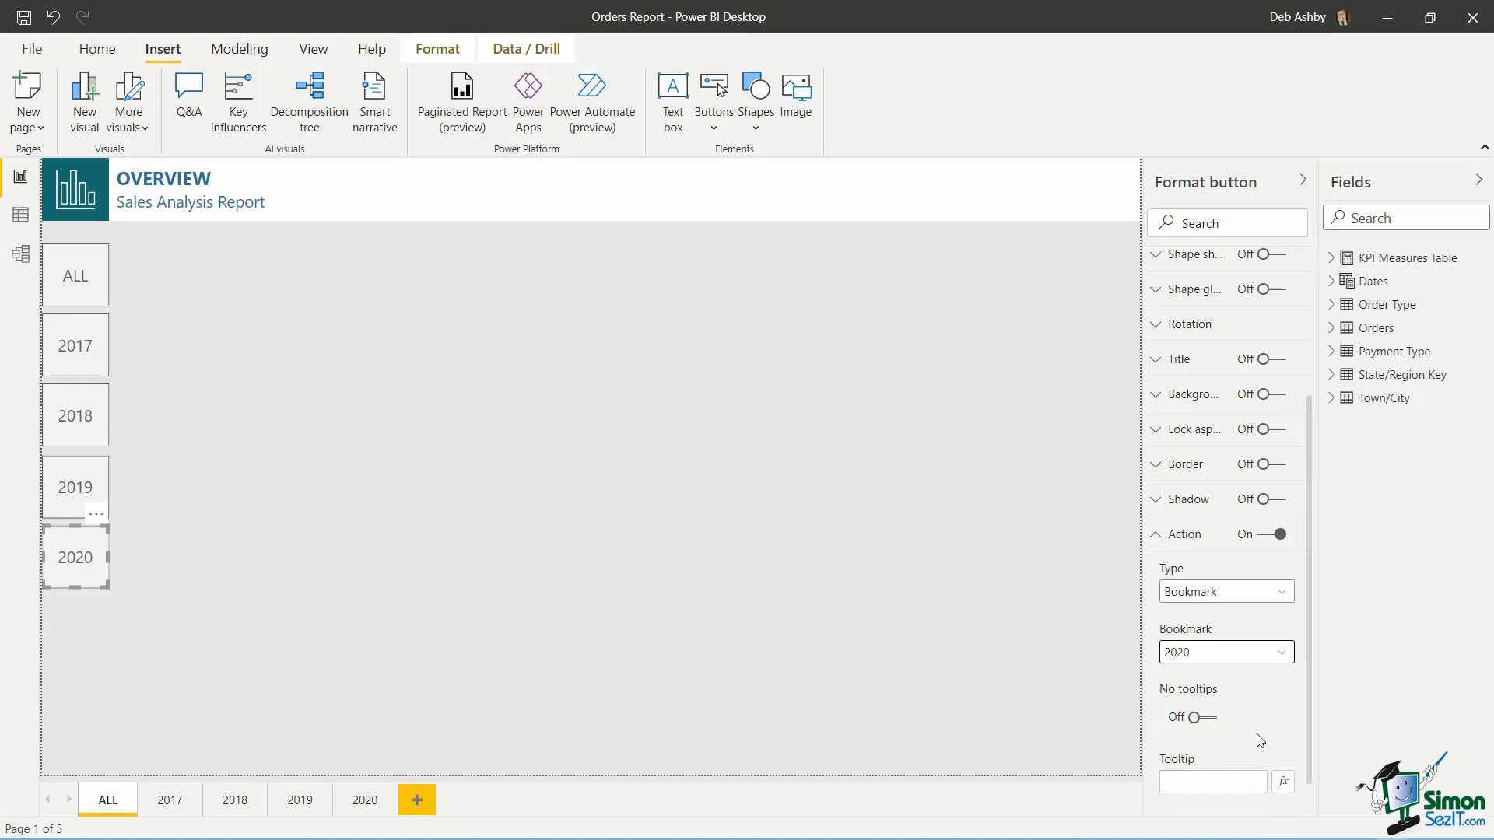
# - Reuse the copied tooltip text for the 2020 button, changed to "Click to jump to 2020"
pyautogui.click(1189, 782)
pyautogui.hotkey('ctrl', 'v')
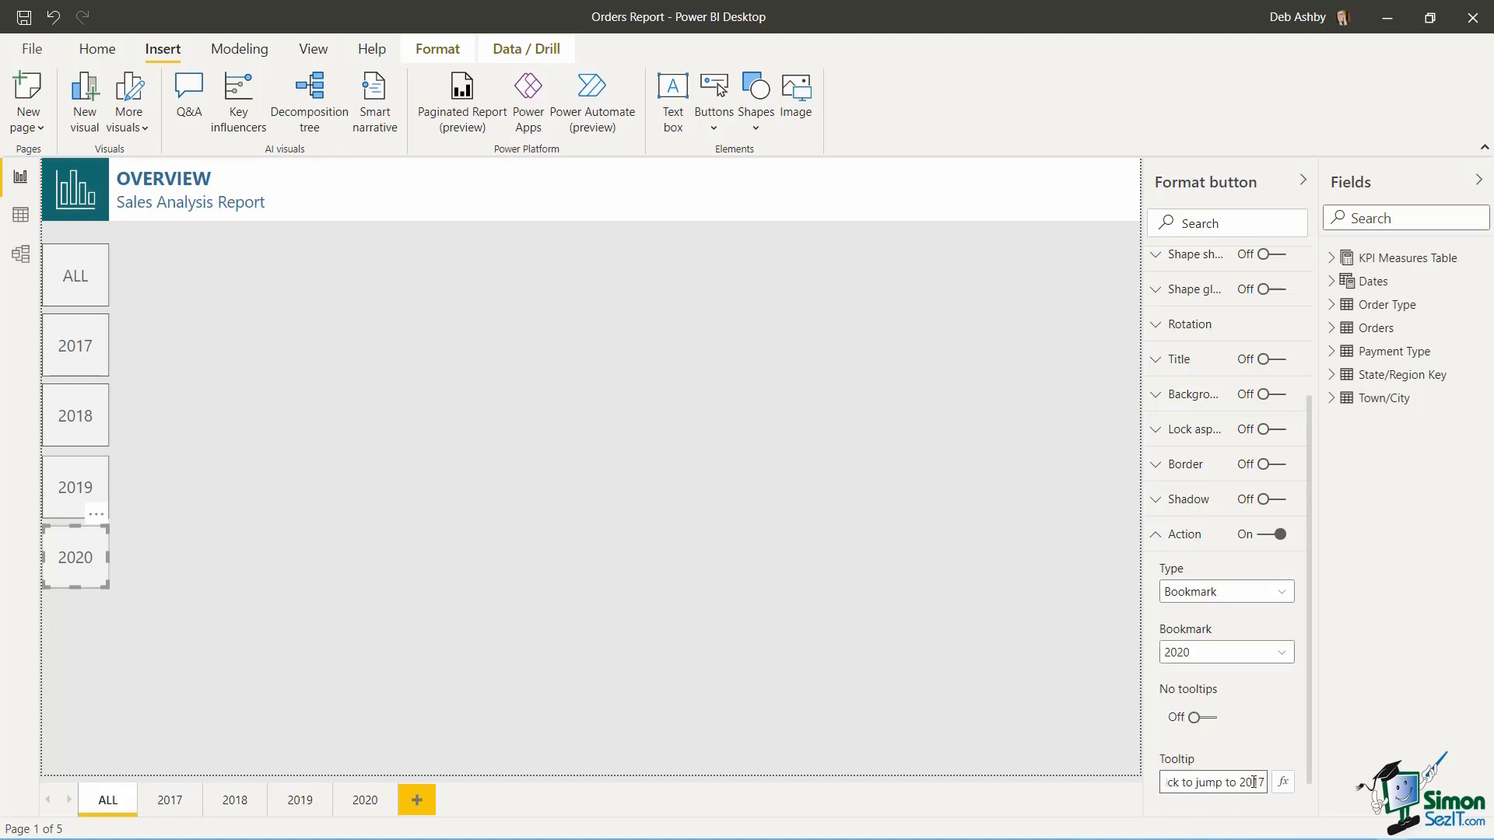
pyautogui.click(1253, 782)
pyautogui.press('Delete')
pyautogui.press('Delete')
pyautogui.write('20')
# - Test the 2019 button's bookmark link from the ALL page, and return to the ALL page
pyautogui.click(519, 412)
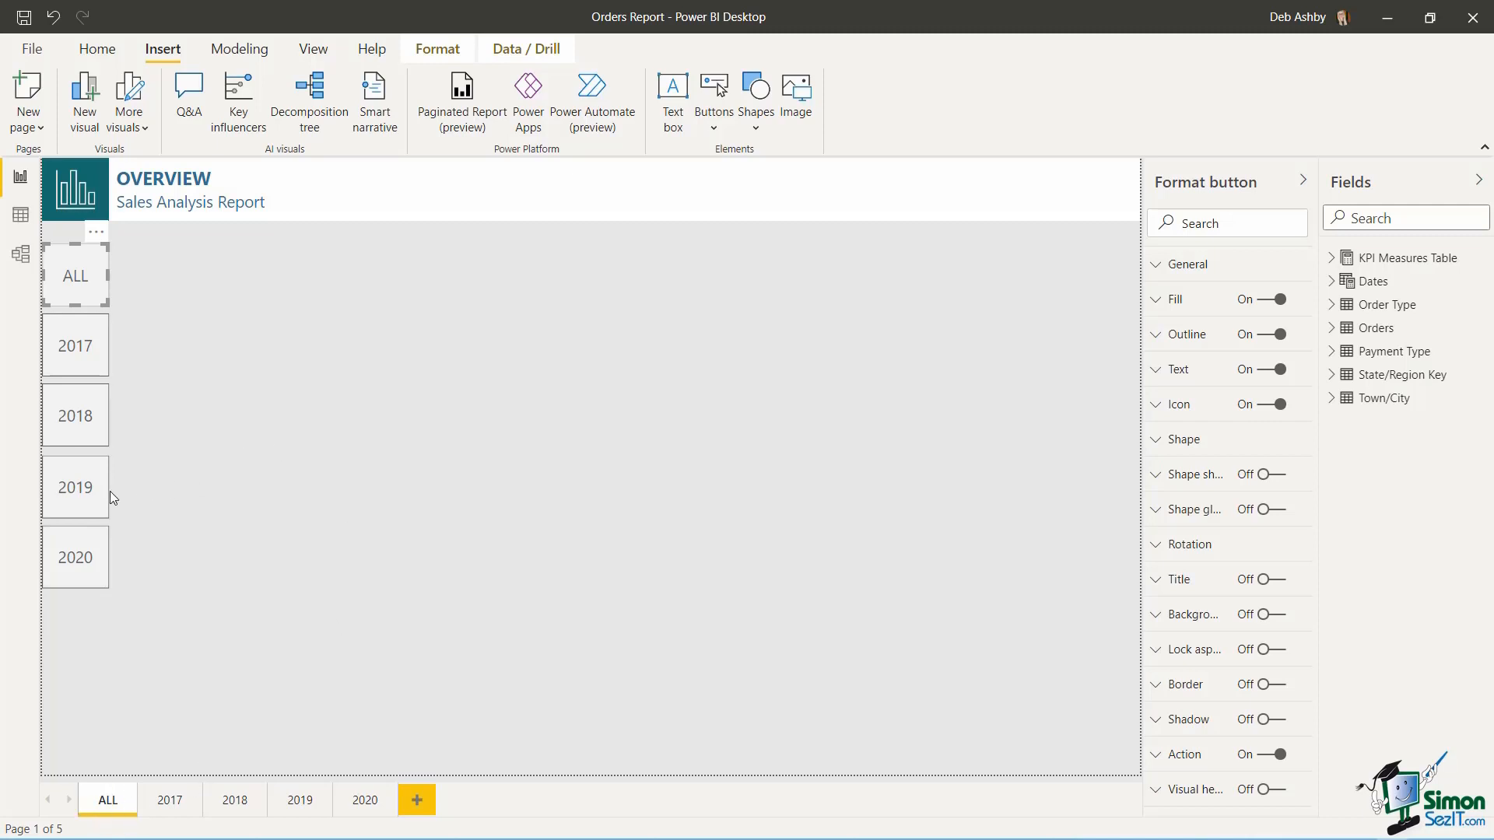
pyautogui.keyDown('ctrl'); pyautogui.click(76, 498); pyautogui.keyUp('ctrl')
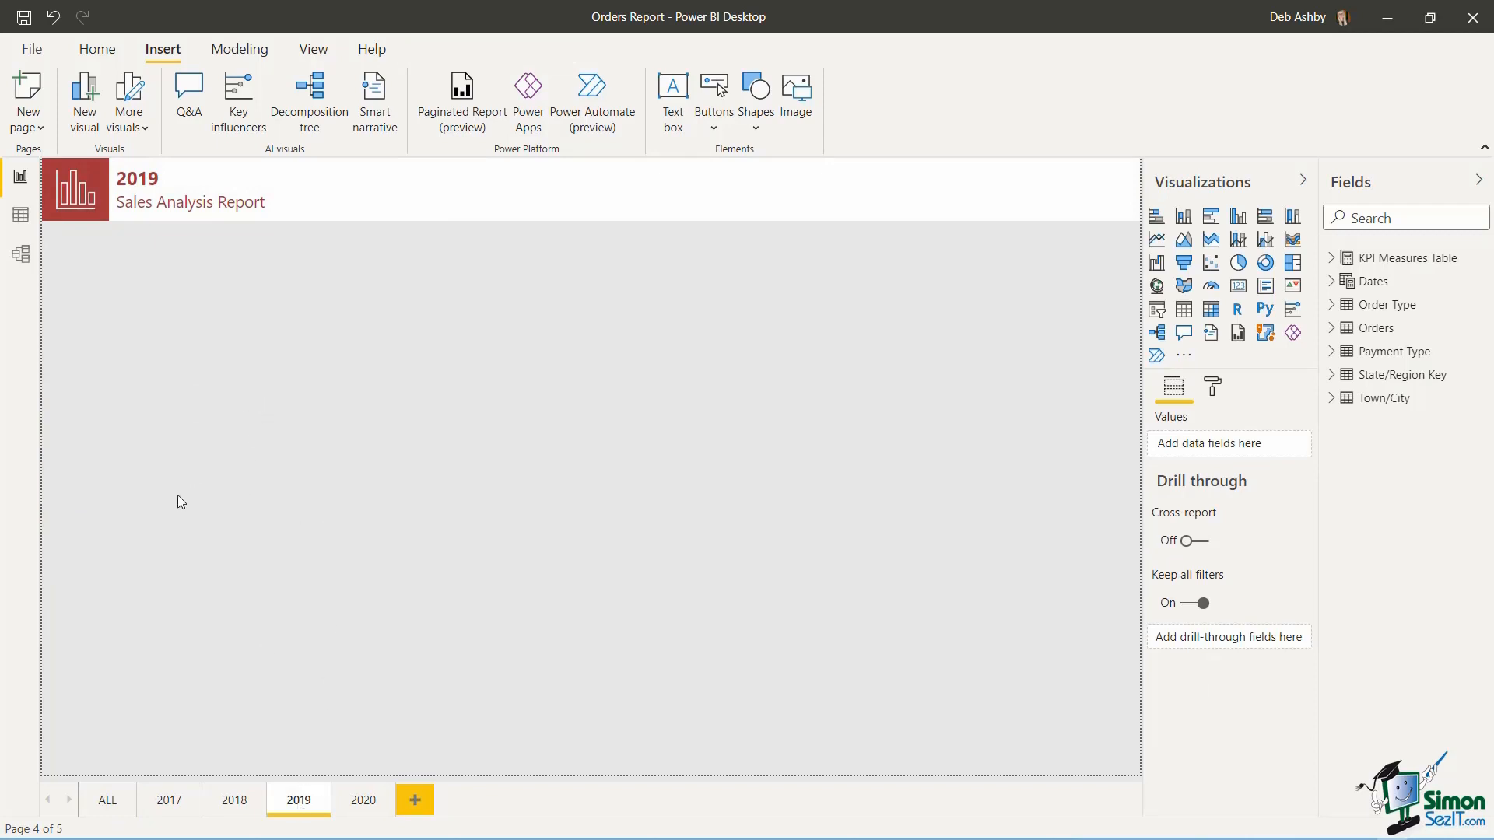
pyautogui.click(109, 800)
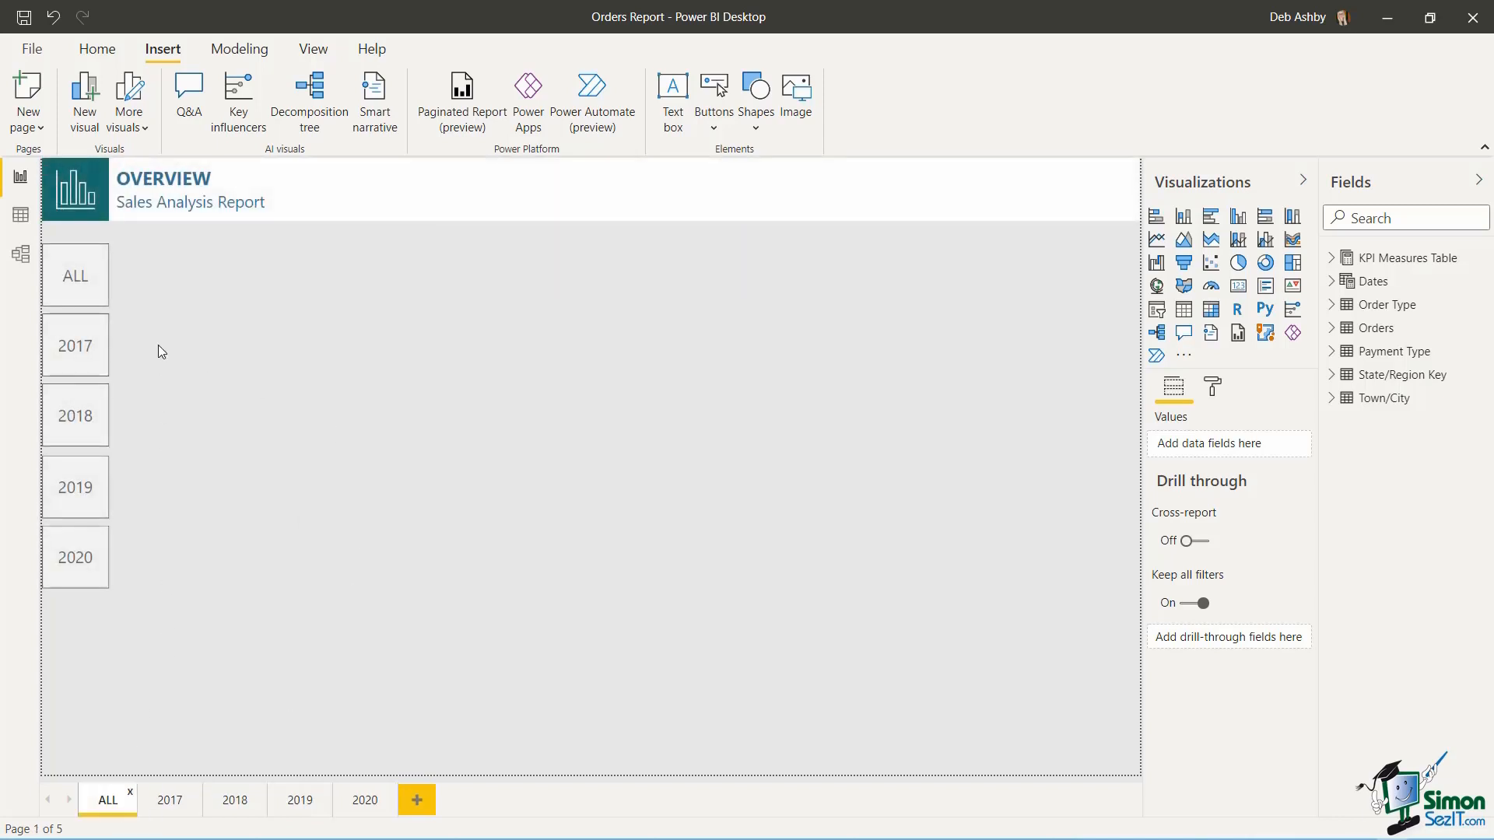
# - Group the ALL, 2017, 2018, 2019 and 2020 buttons on the ALL page
pyautogui.click(97, 277)
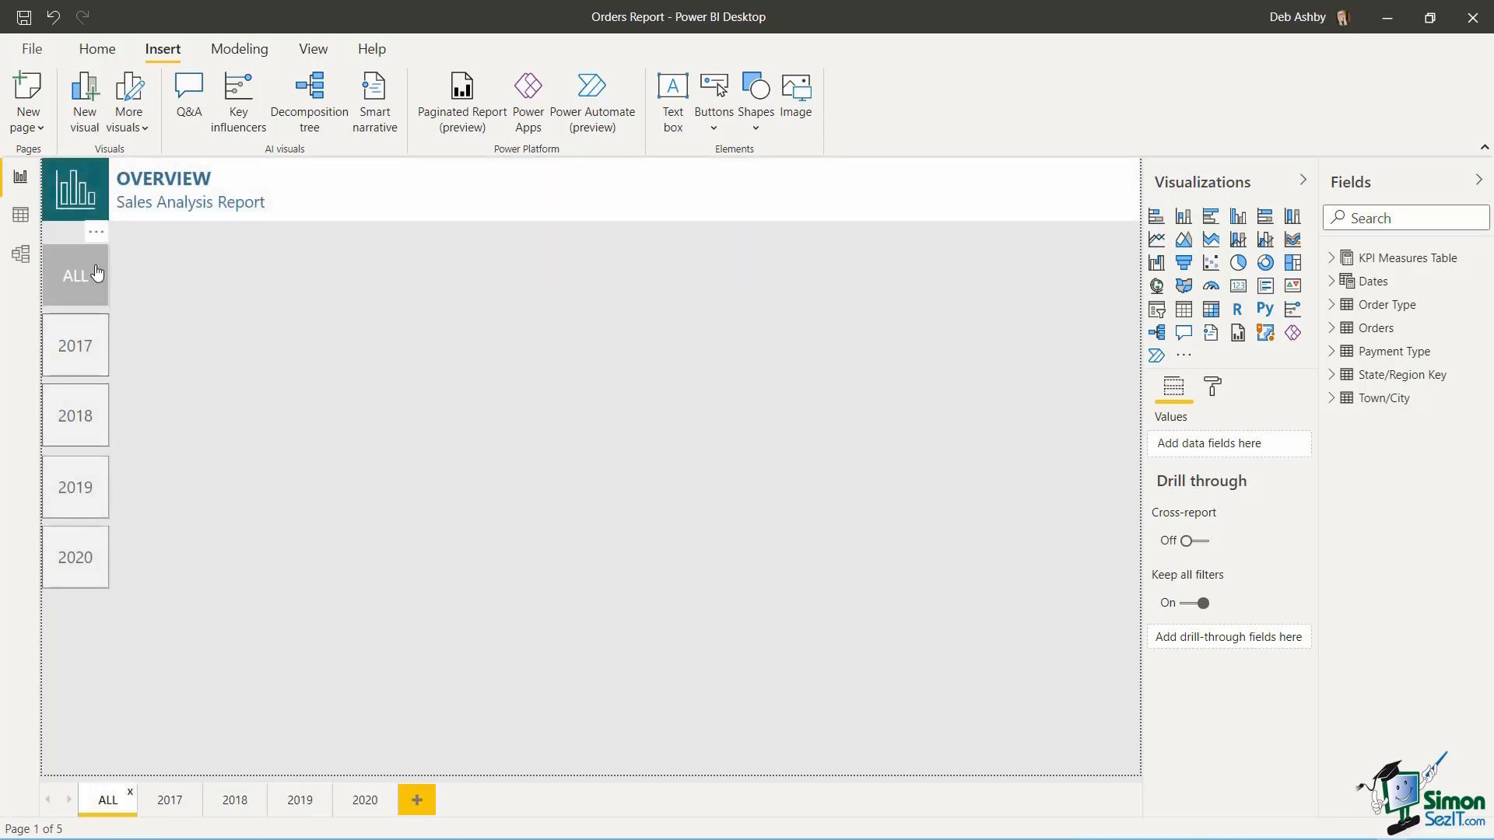
pyautogui.keyDown('ctrl'); pyautogui.click(109, 335); pyautogui.keyUp('ctrl')
pyautogui.keyDown('ctrl'); pyautogui.click(103, 416); pyautogui.keyUp('ctrl')
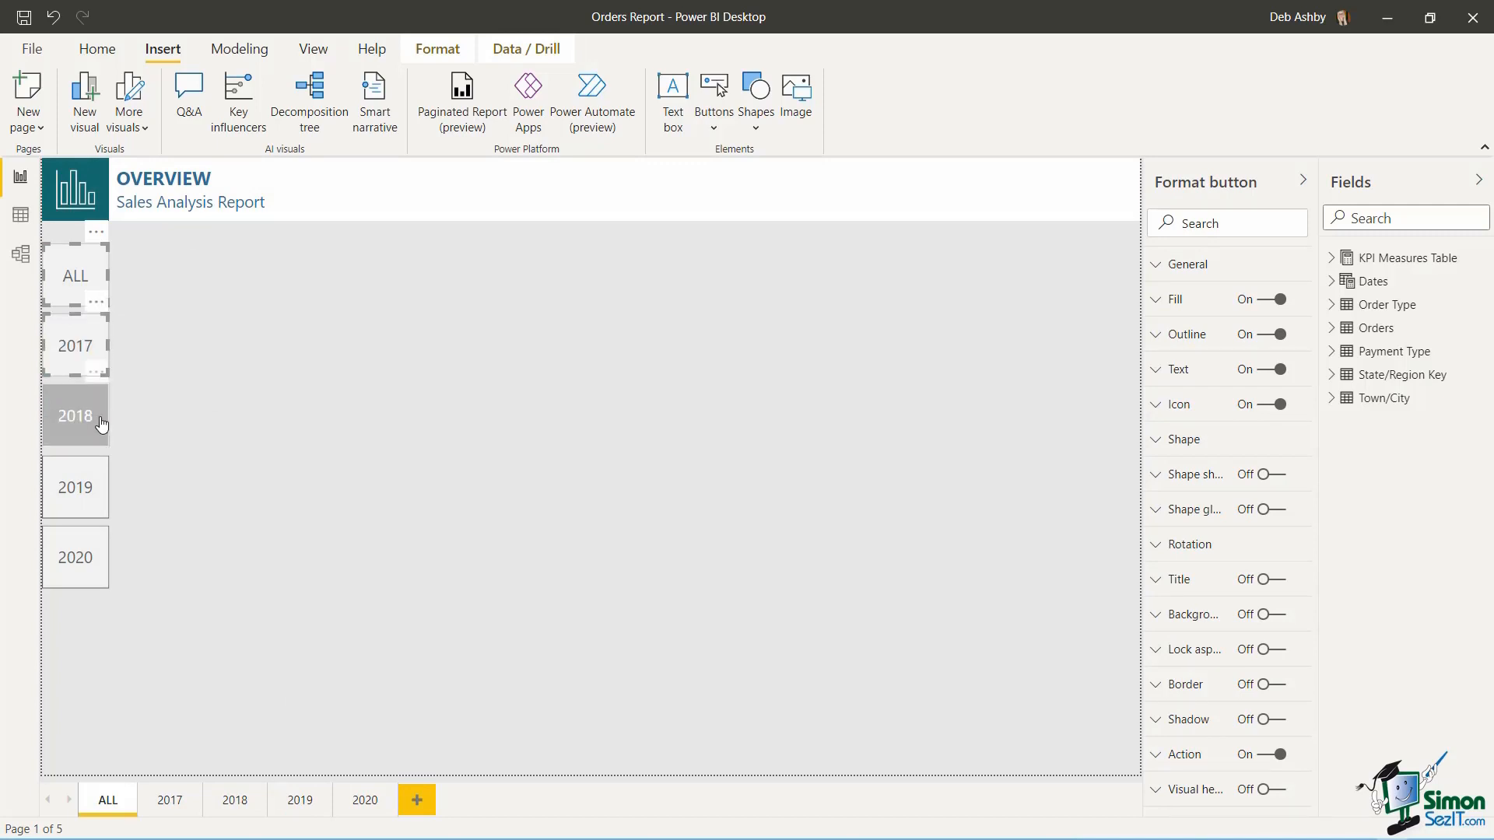
pyautogui.keyDown('ctrl'); pyautogui.click(106, 483); pyautogui.keyUp('ctrl')
pyautogui.keyDown('ctrl'); pyautogui.click(97, 572); pyautogui.keyUp('ctrl')
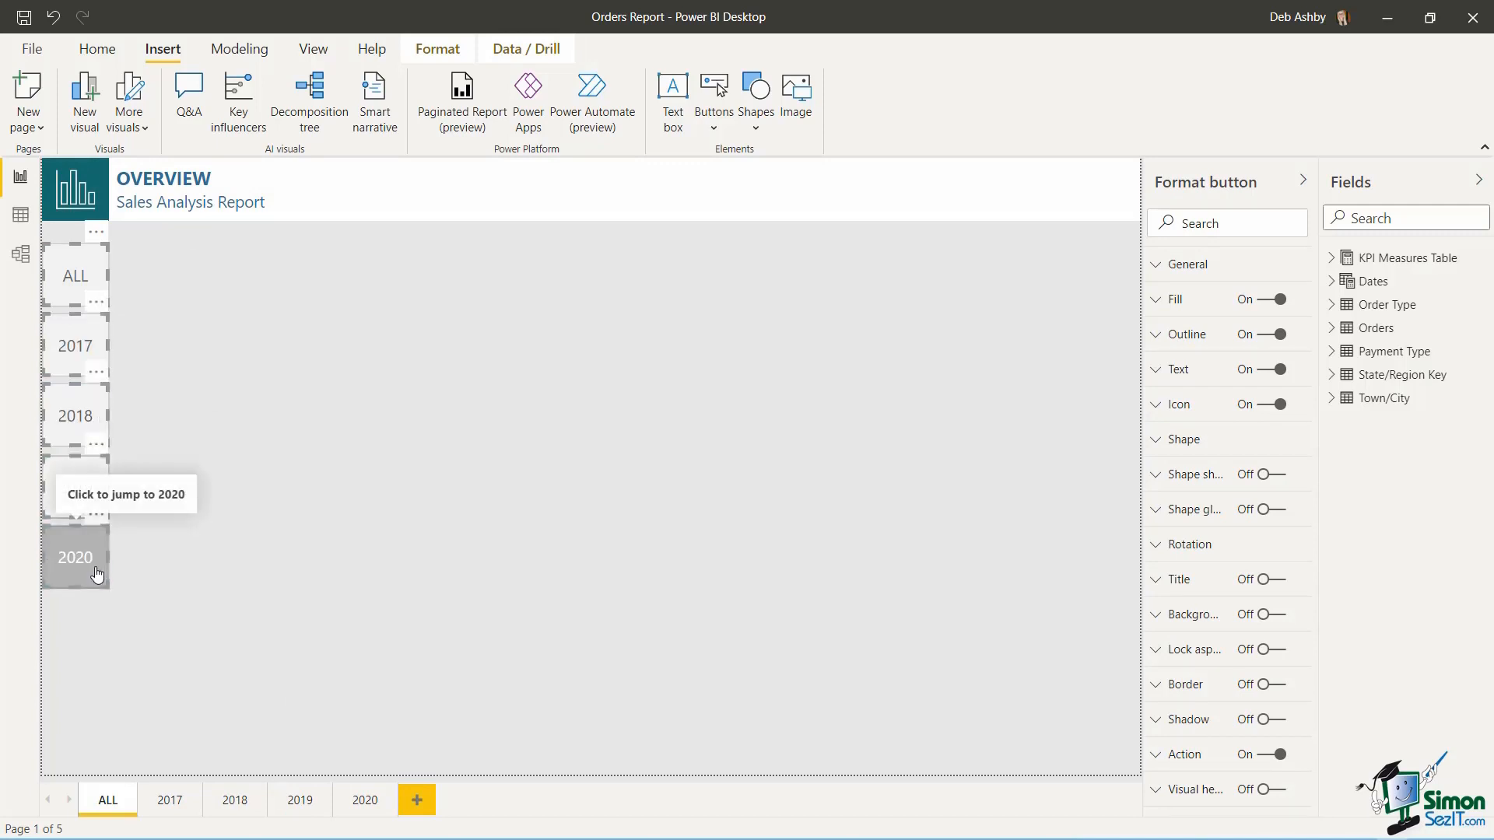
pyautogui.rightClick(96, 574)
pyautogui.moveTo(231, 577)
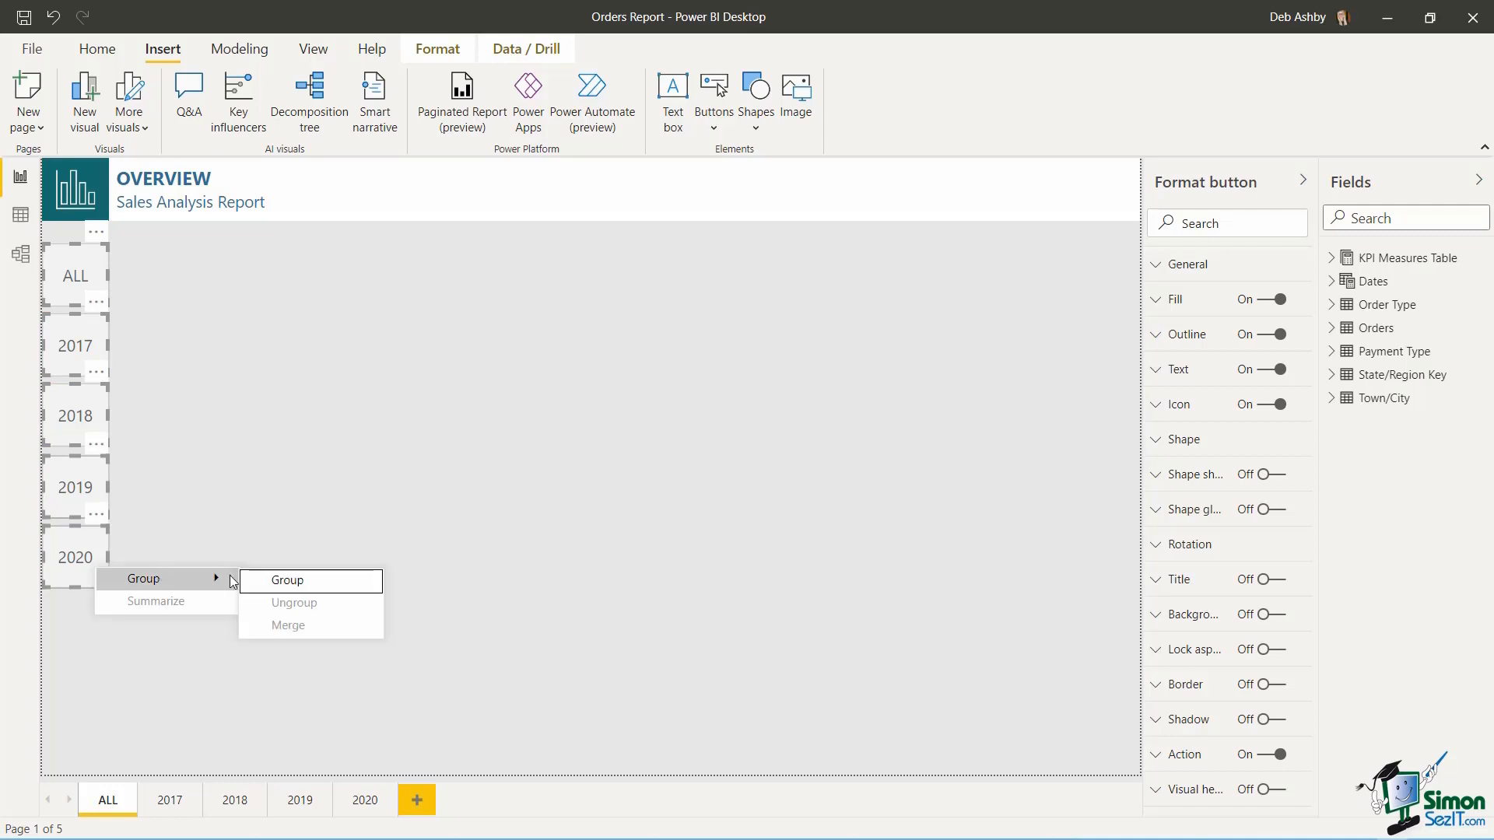
pyautogui.click(283, 581)
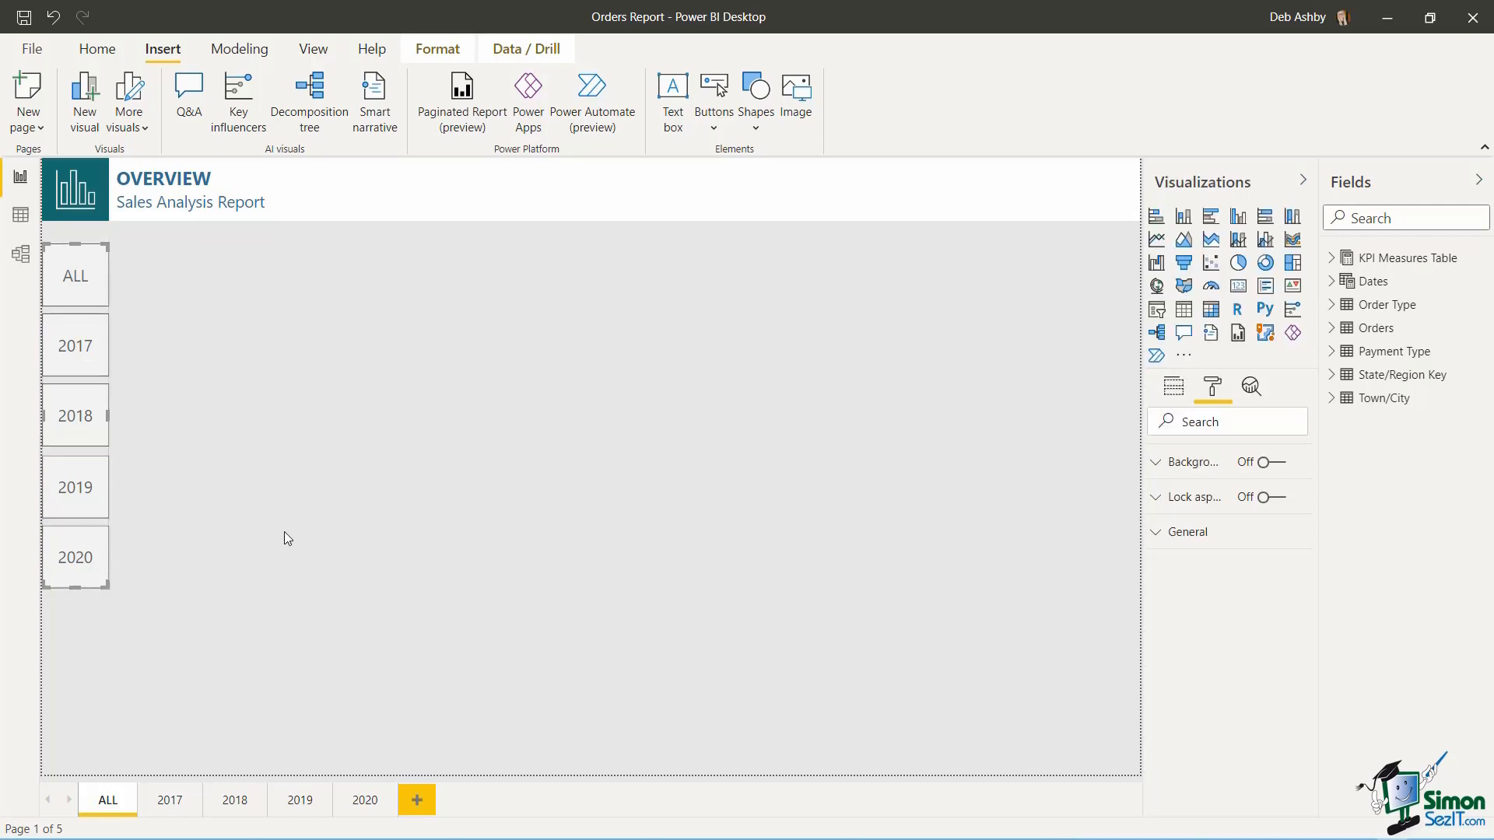
# - Copy the group of navigation buttons onto the 2017 page and open the 2018 page
pyautogui.click(171, 798)
pyautogui.hotkey('ctrl', 'v')
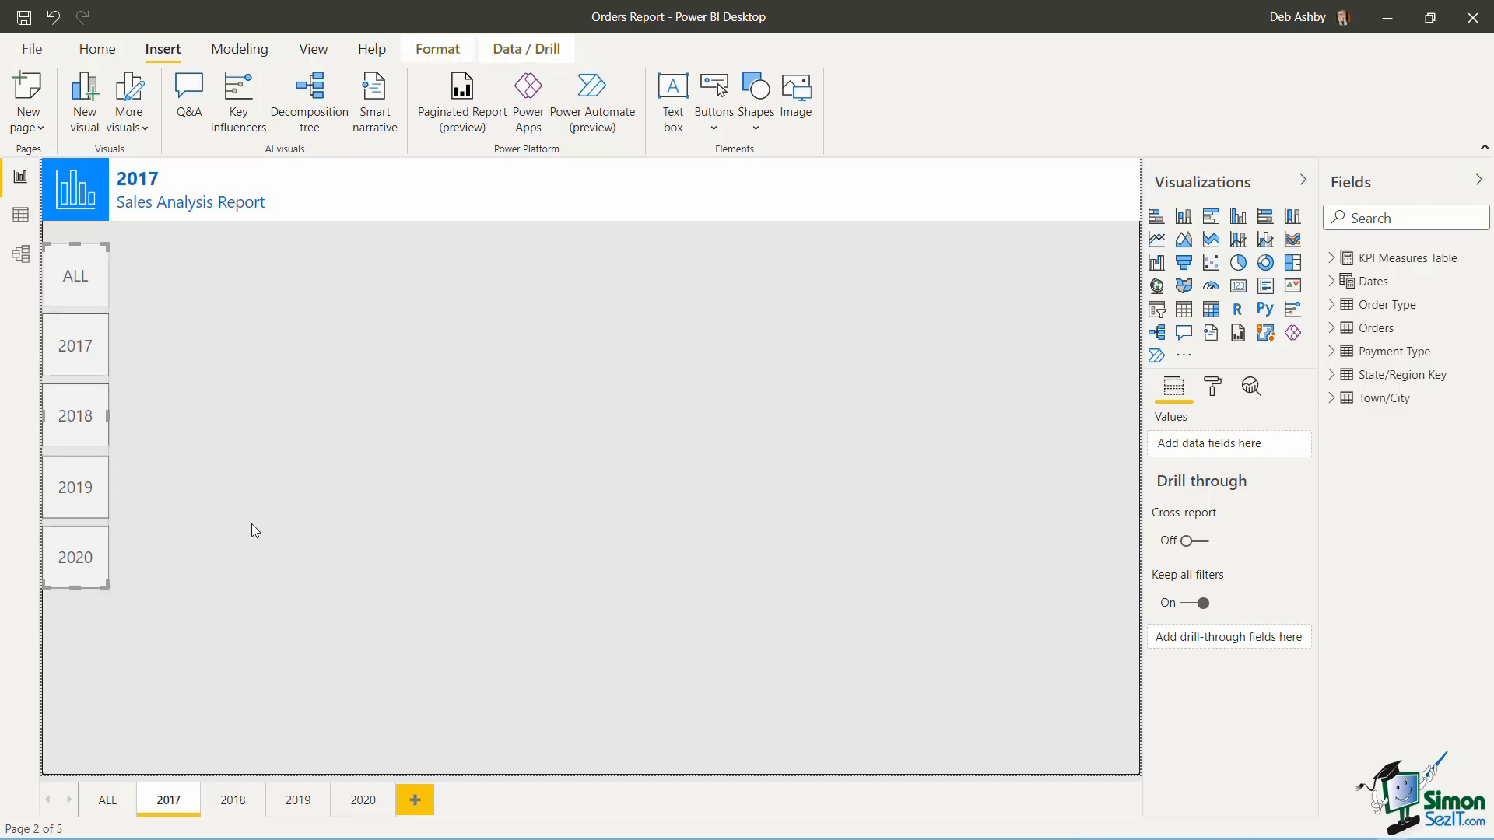
pyautogui.click(233, 801)
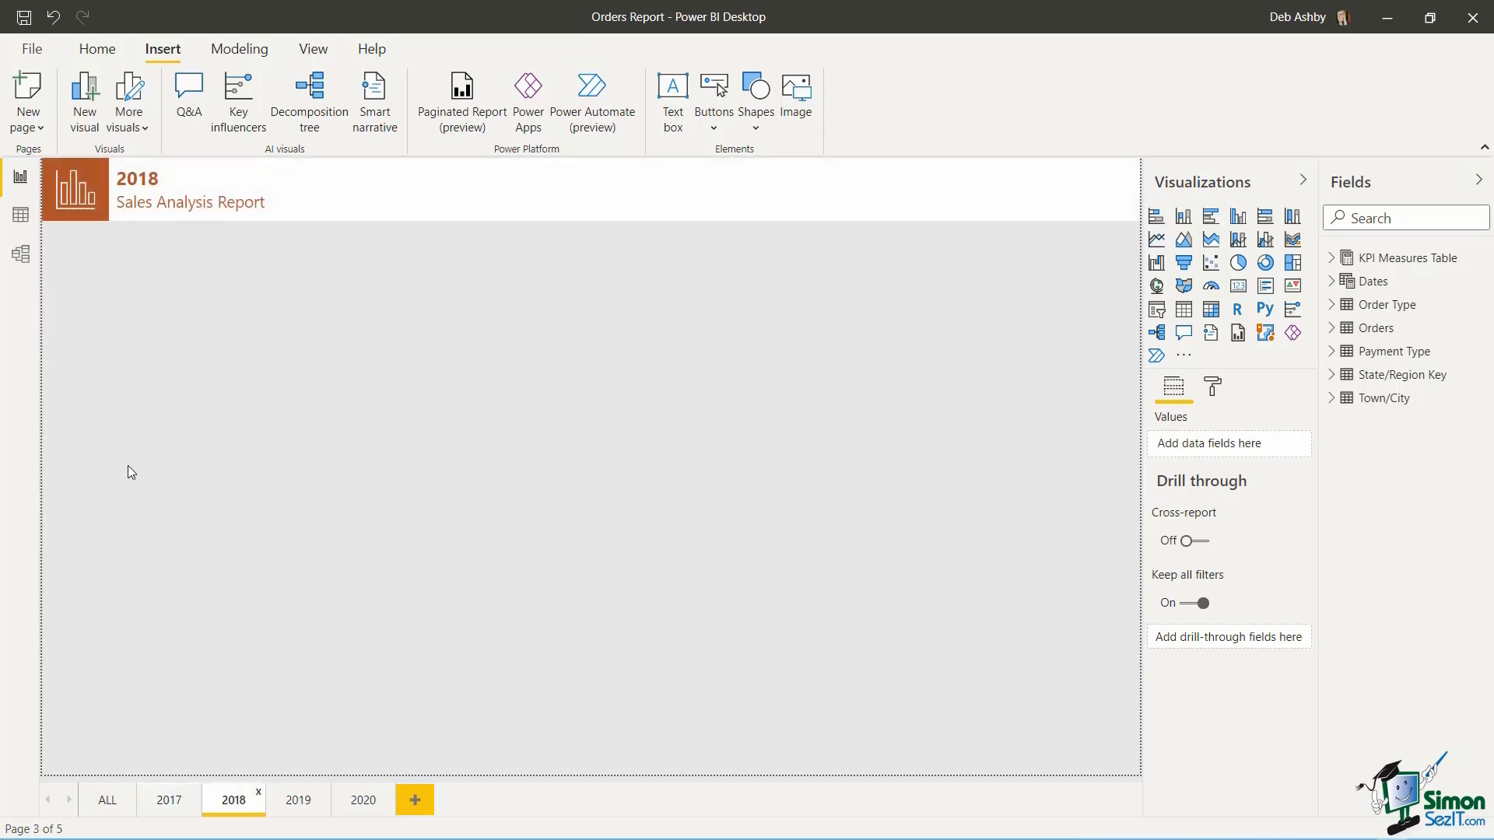
# - Paste the group of navigation buttons onto the 2019 and 2020 pages
pyautogui.click(299, 801)
pyautogui.hotkey('ctrl', 'v')
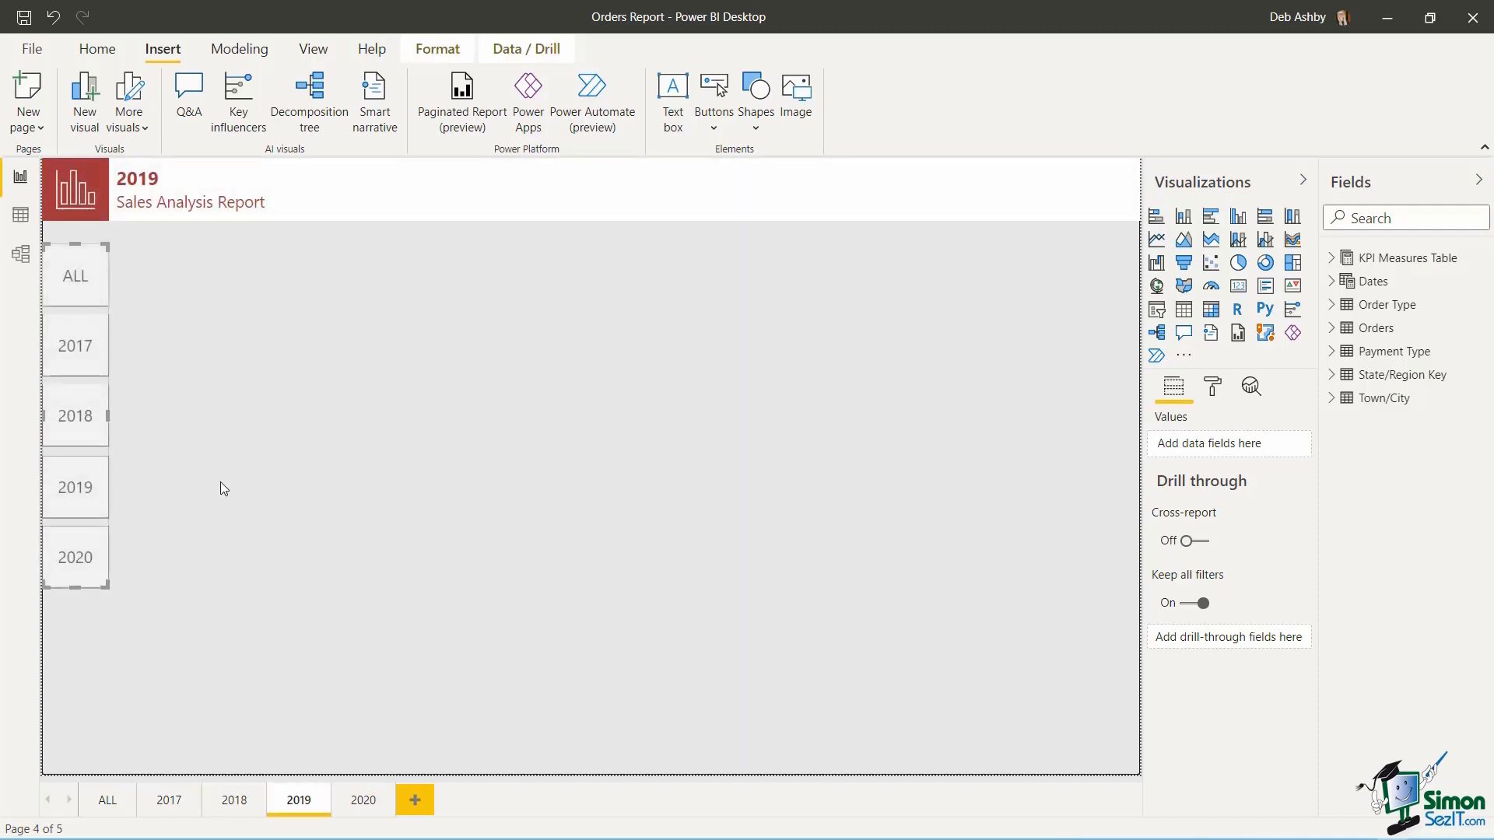
pyautogui.click(363, 801)
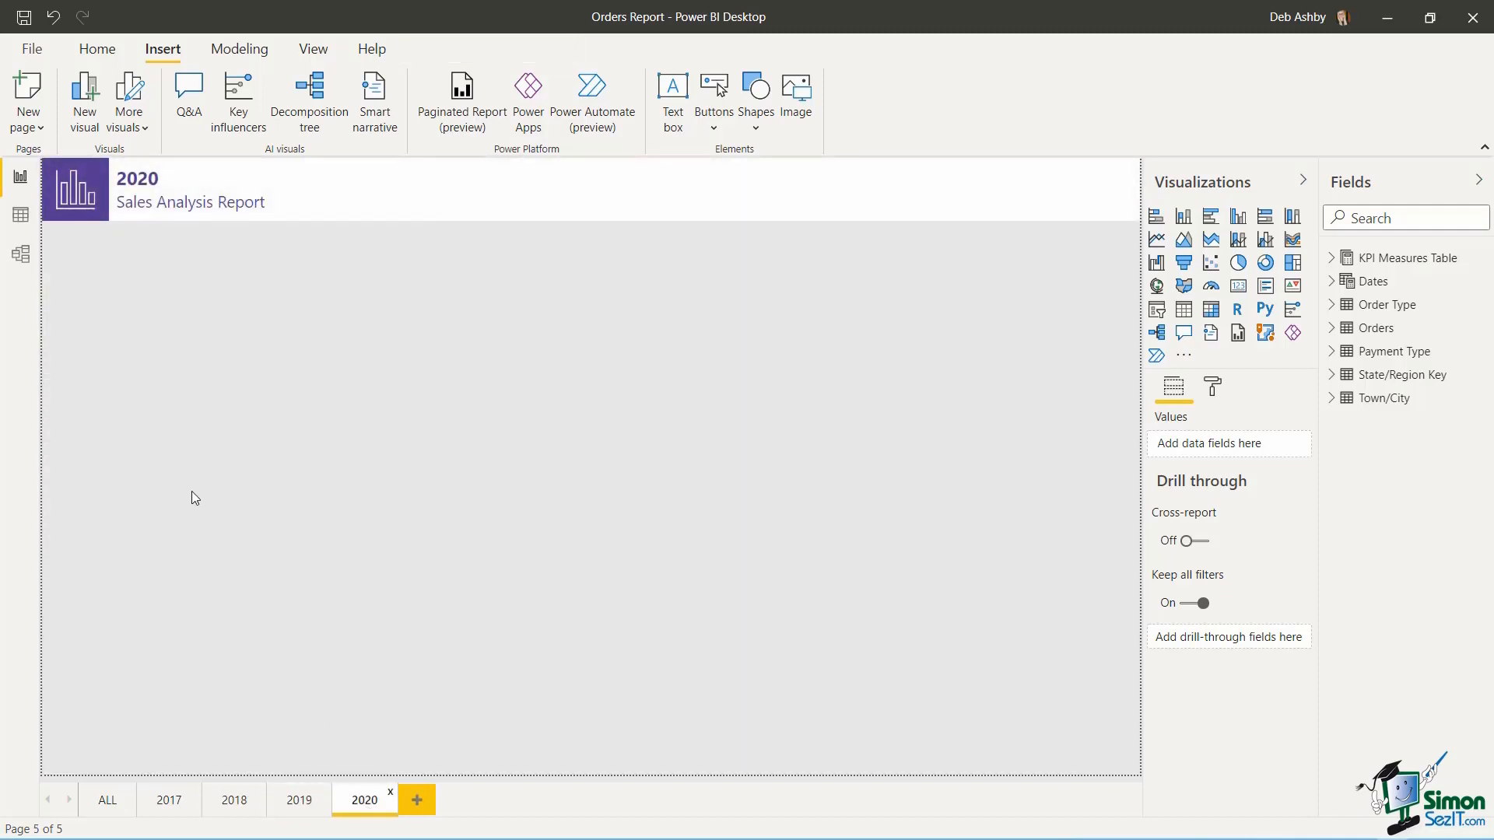
pyautogui.hotkey('ctrl', 'v')
pyautogui.click(309, 455)
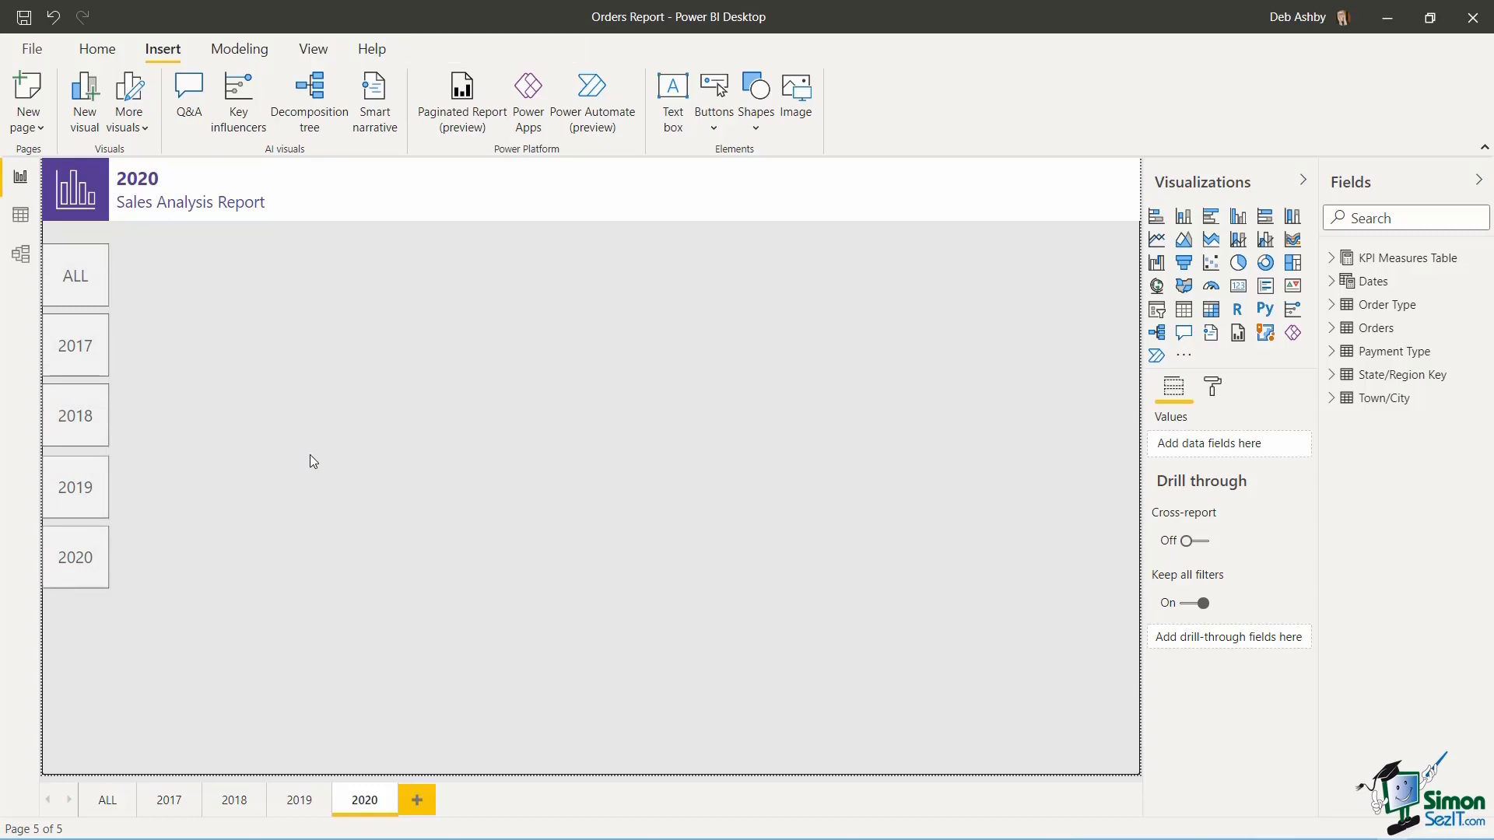
# - Test the 2017, 2019, 2020 and ALL navigation buttons by following their links between pages
pyautogui.keyDown('ctrl'); pyautogui.click(78, 346); pyautogui.keyUp('ctrl')
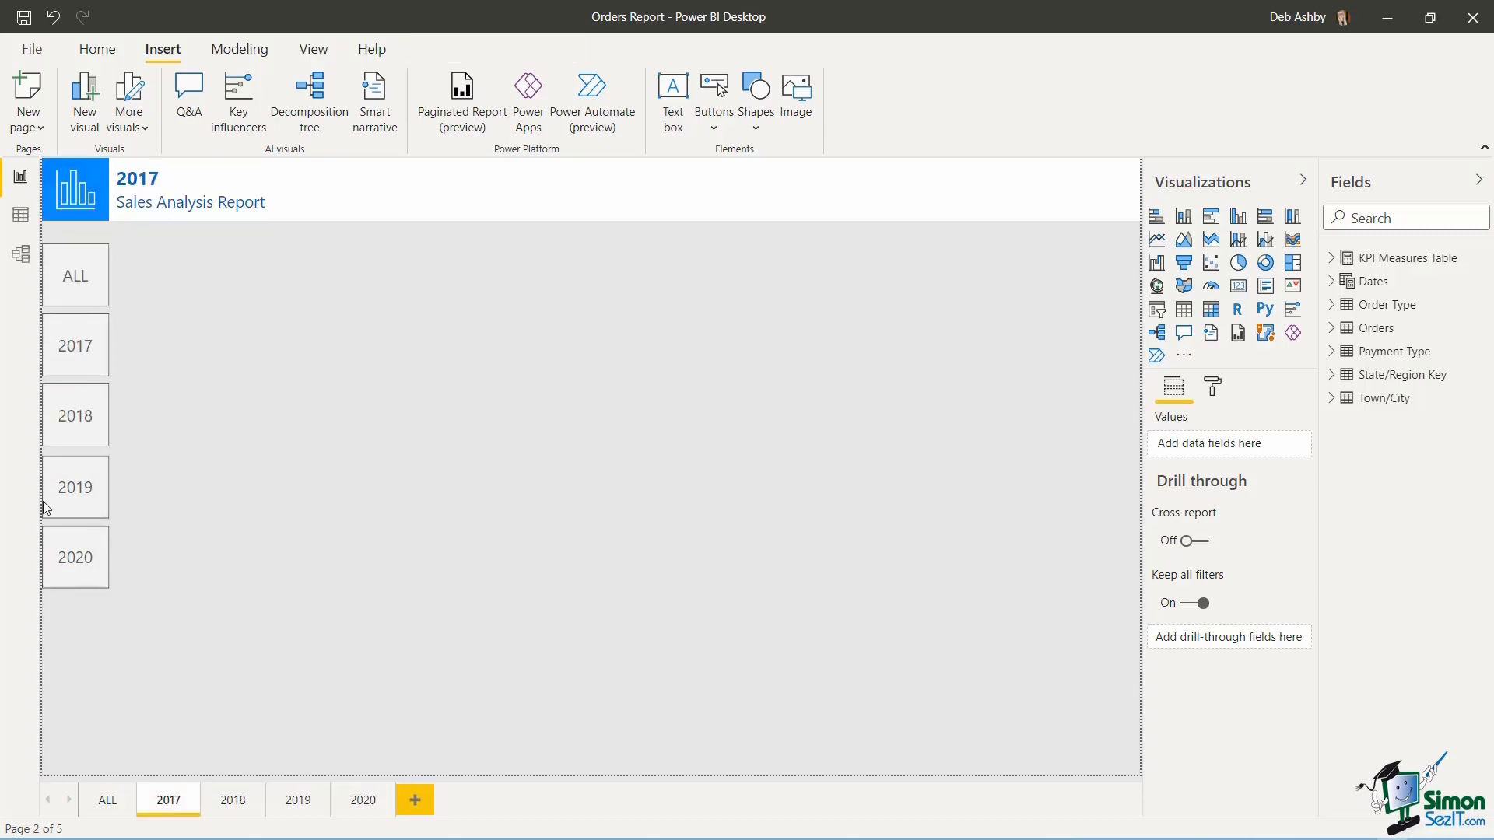
pyautogui.keyDown('ctrl'); pyautogui.click(65, 494); pyautogui.keyUp('ctrl')
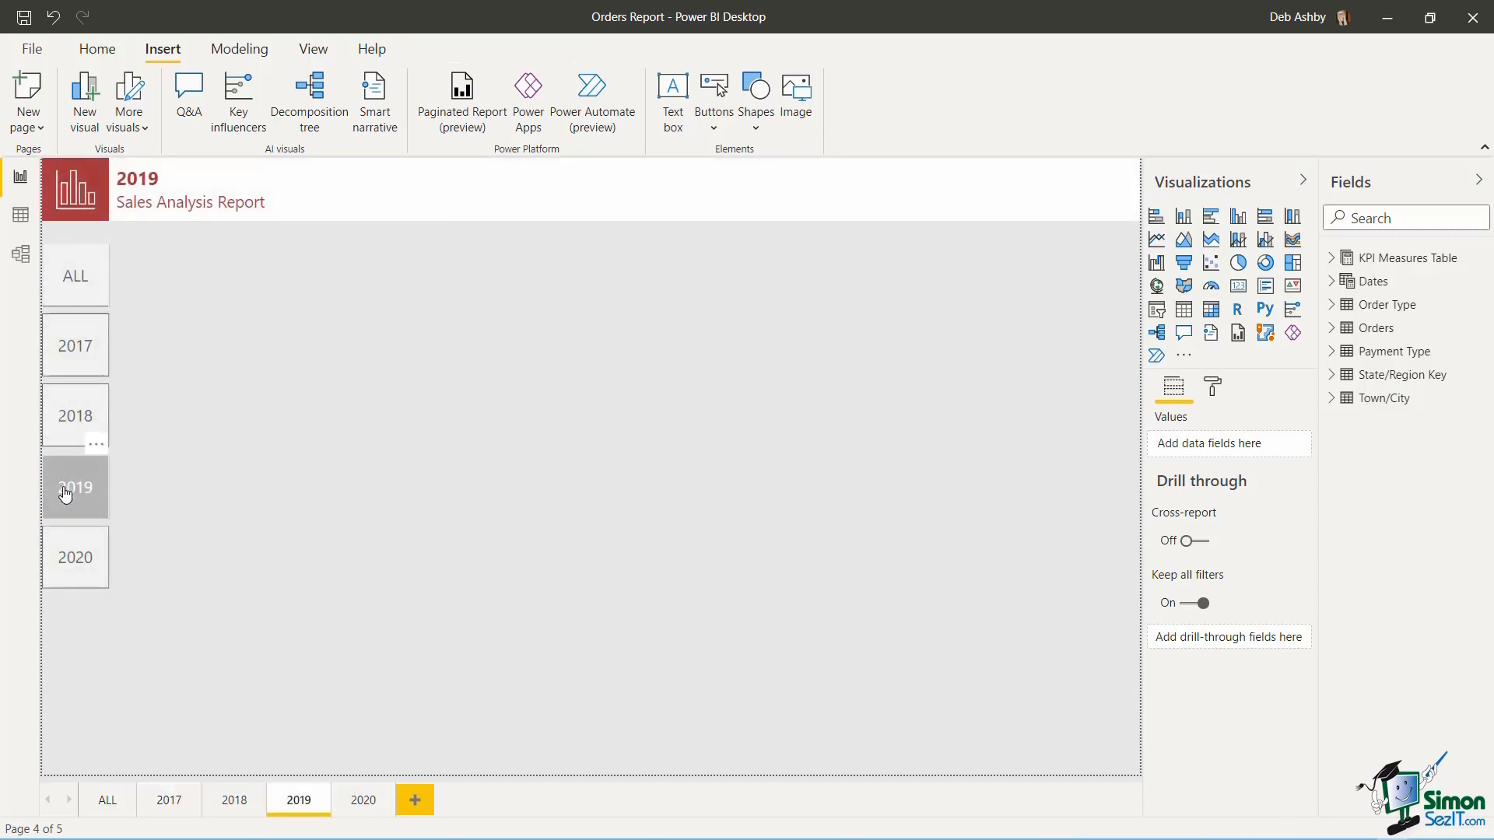
pyautogui.keyDown('ctrl'); pyautogui.click(77, 573); pyautogui.keyUp('ctrl')
pyautogui.keyDown('ctrl'); pyautogui.click(70, 279); pyautogui.keyUp('ctrl')
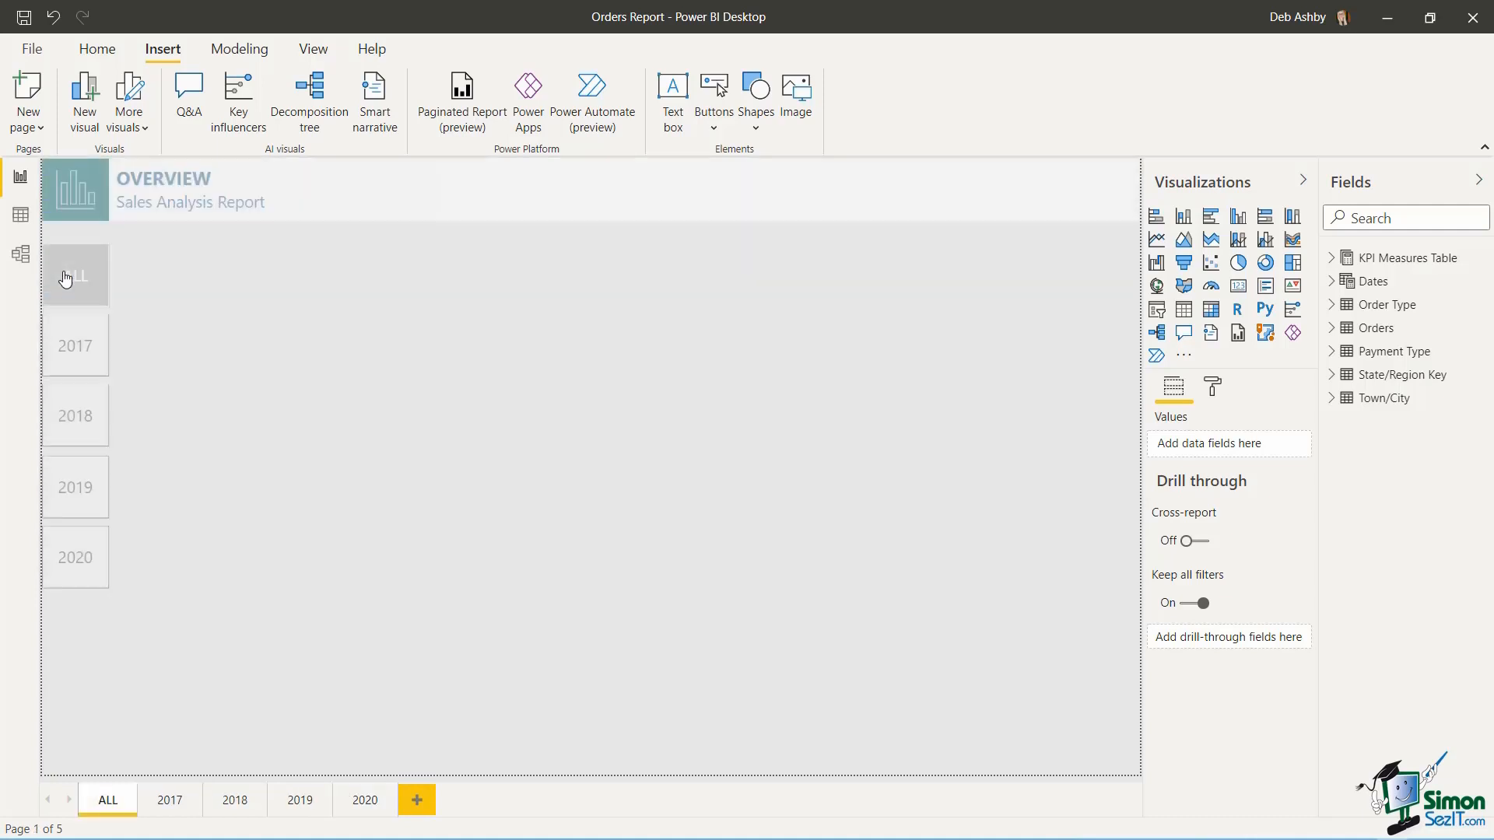
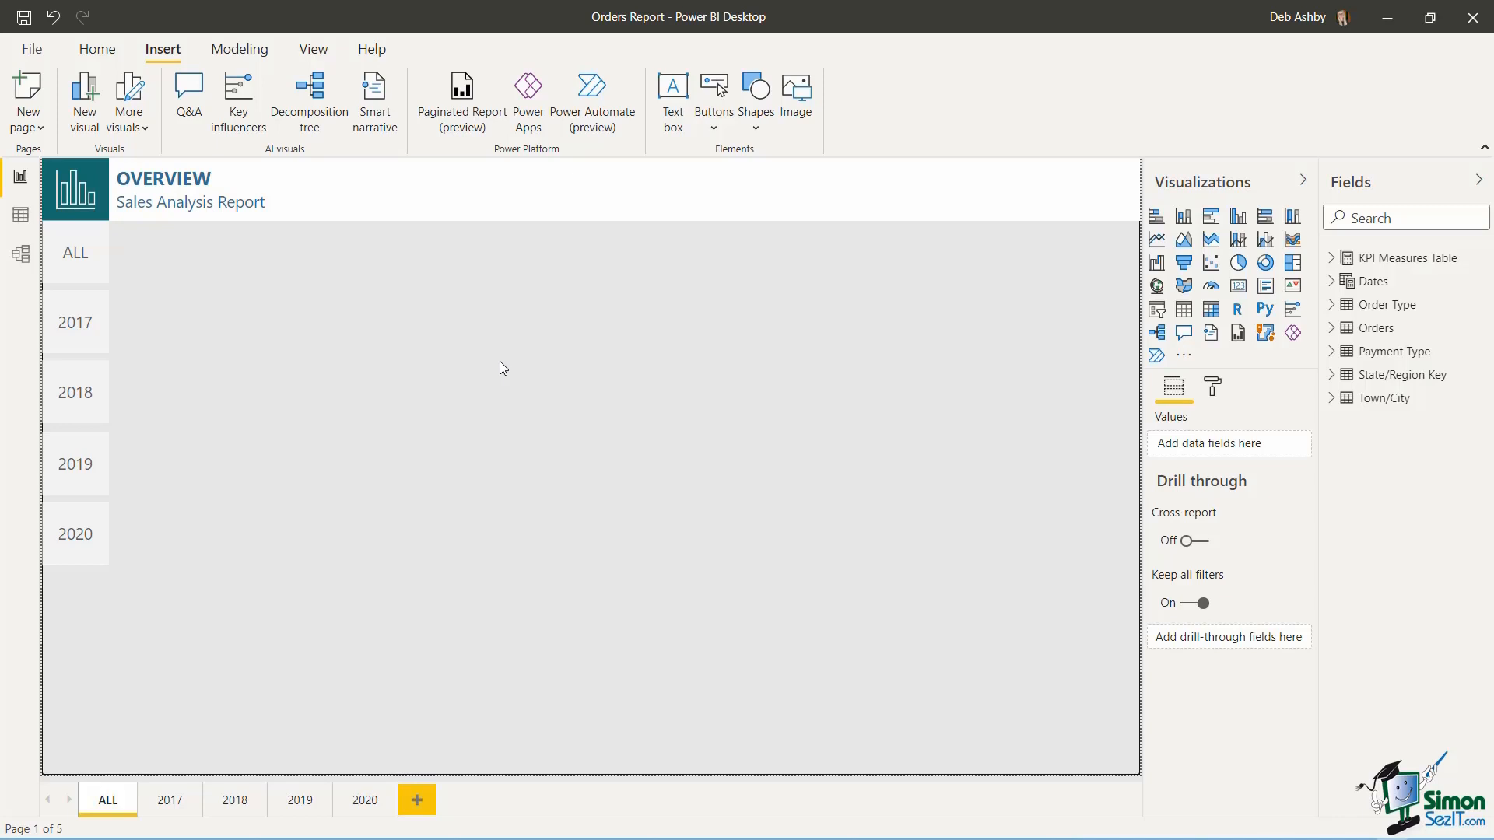
# - Expand the KPI Measures Table, review the 2017, 2018 and 2019 pages, and return to the ALL page
pyautogui.click(1336, 263)
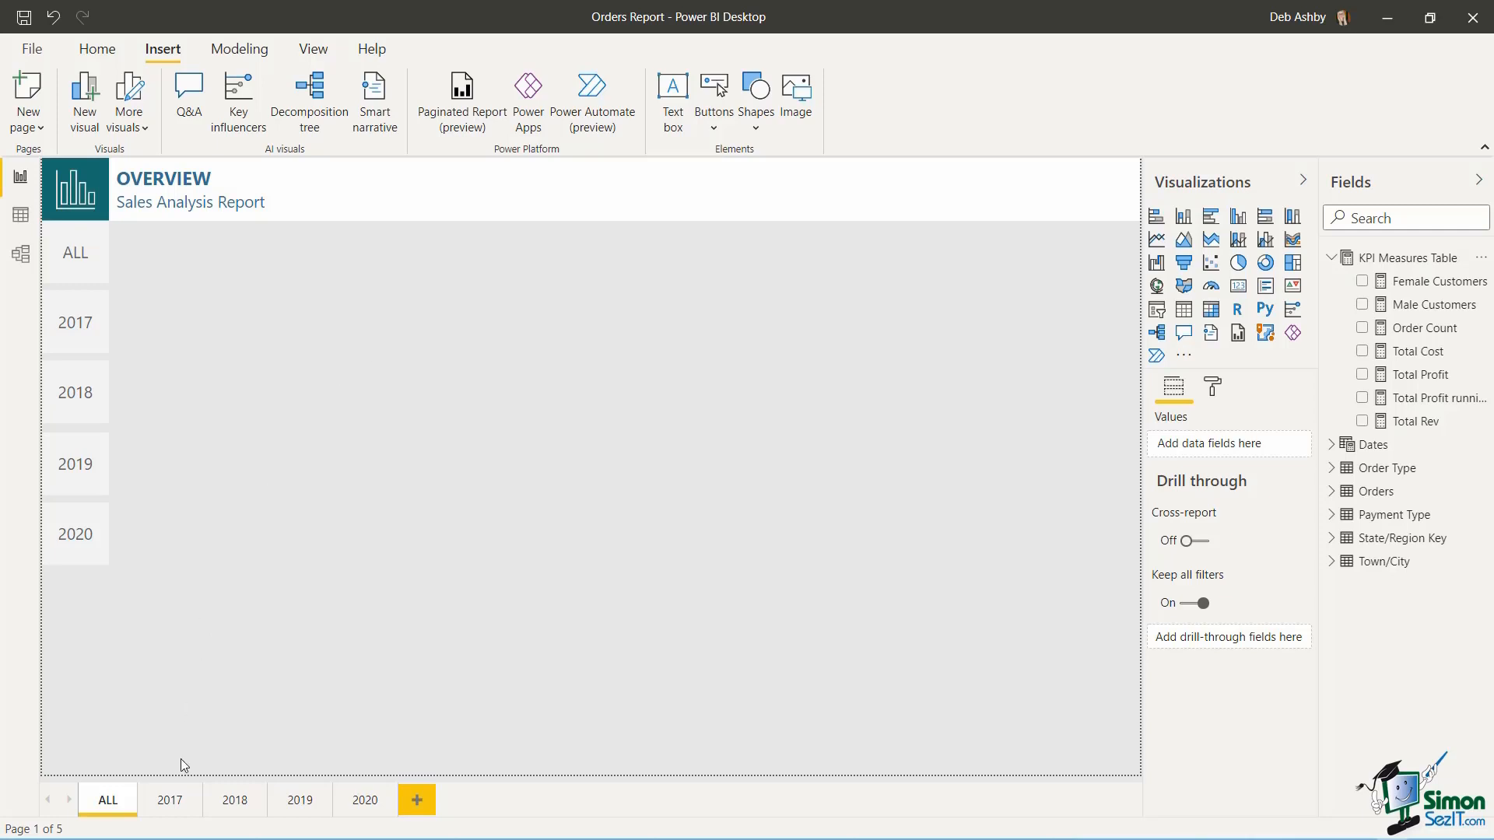
pyautogui.click(171, 803)
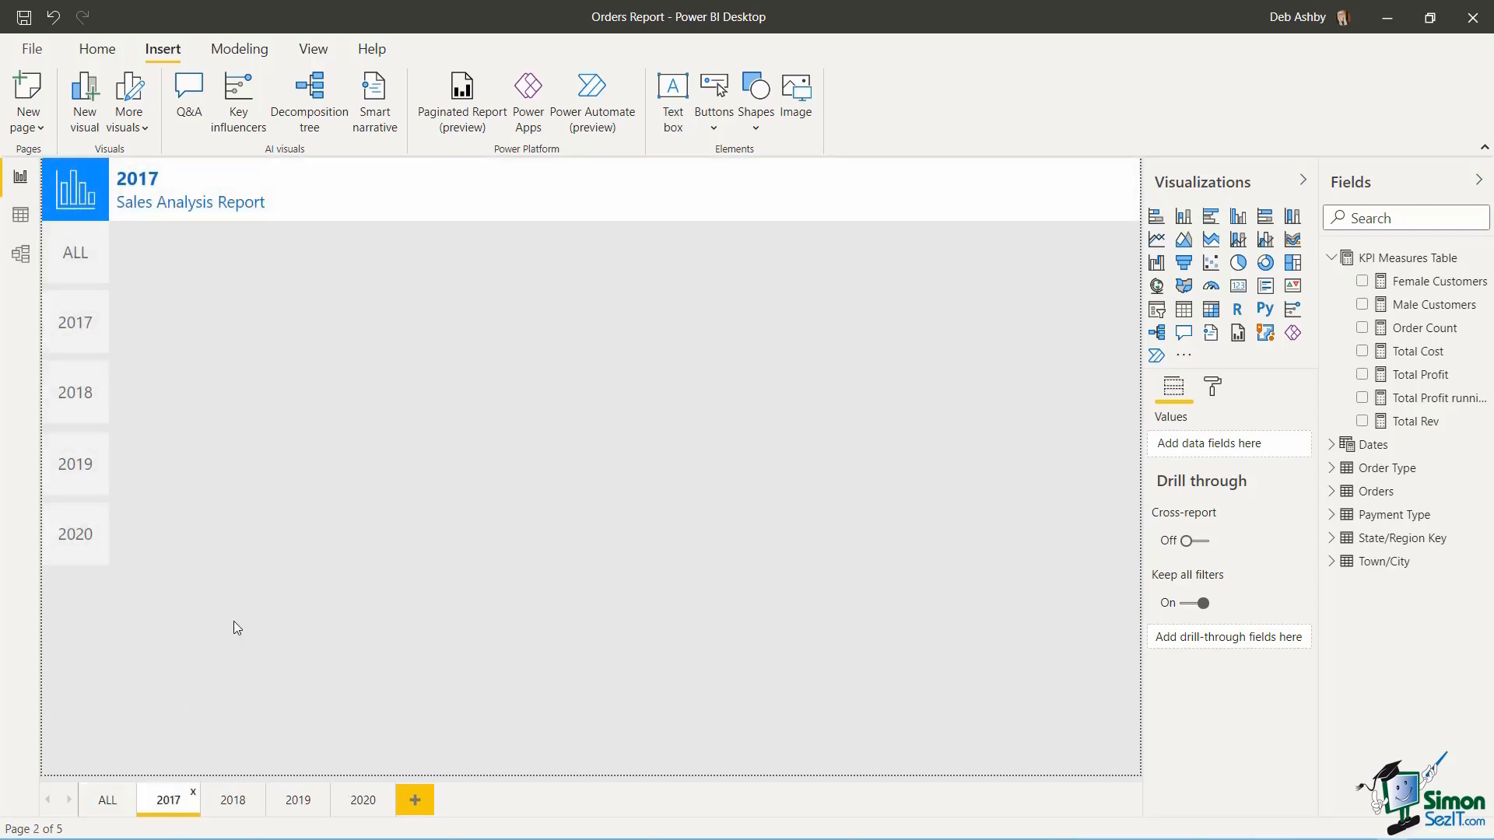
pyautogui.click(234, 802)
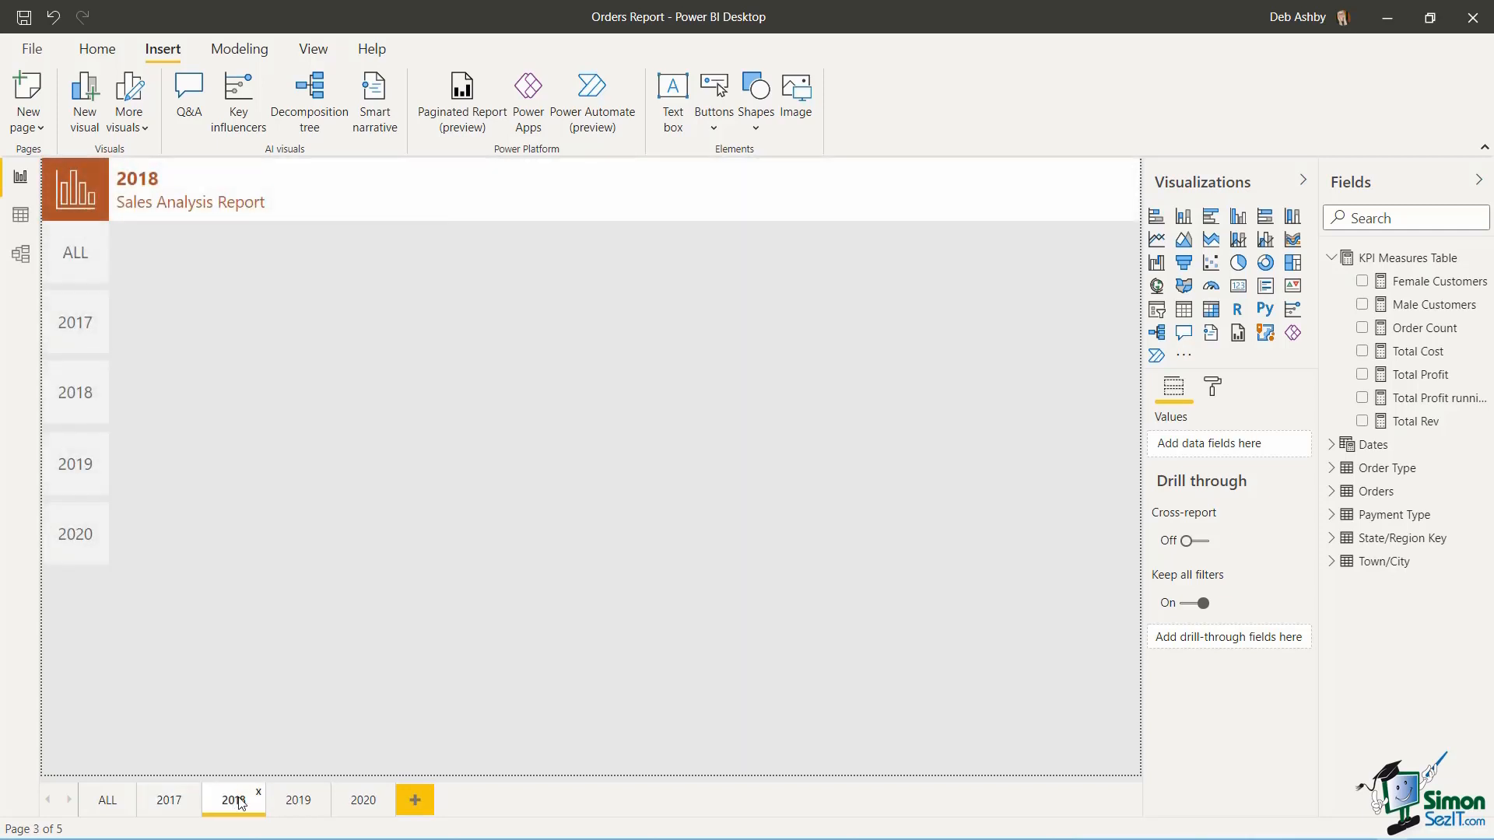
pyautogui.click(306, 806)
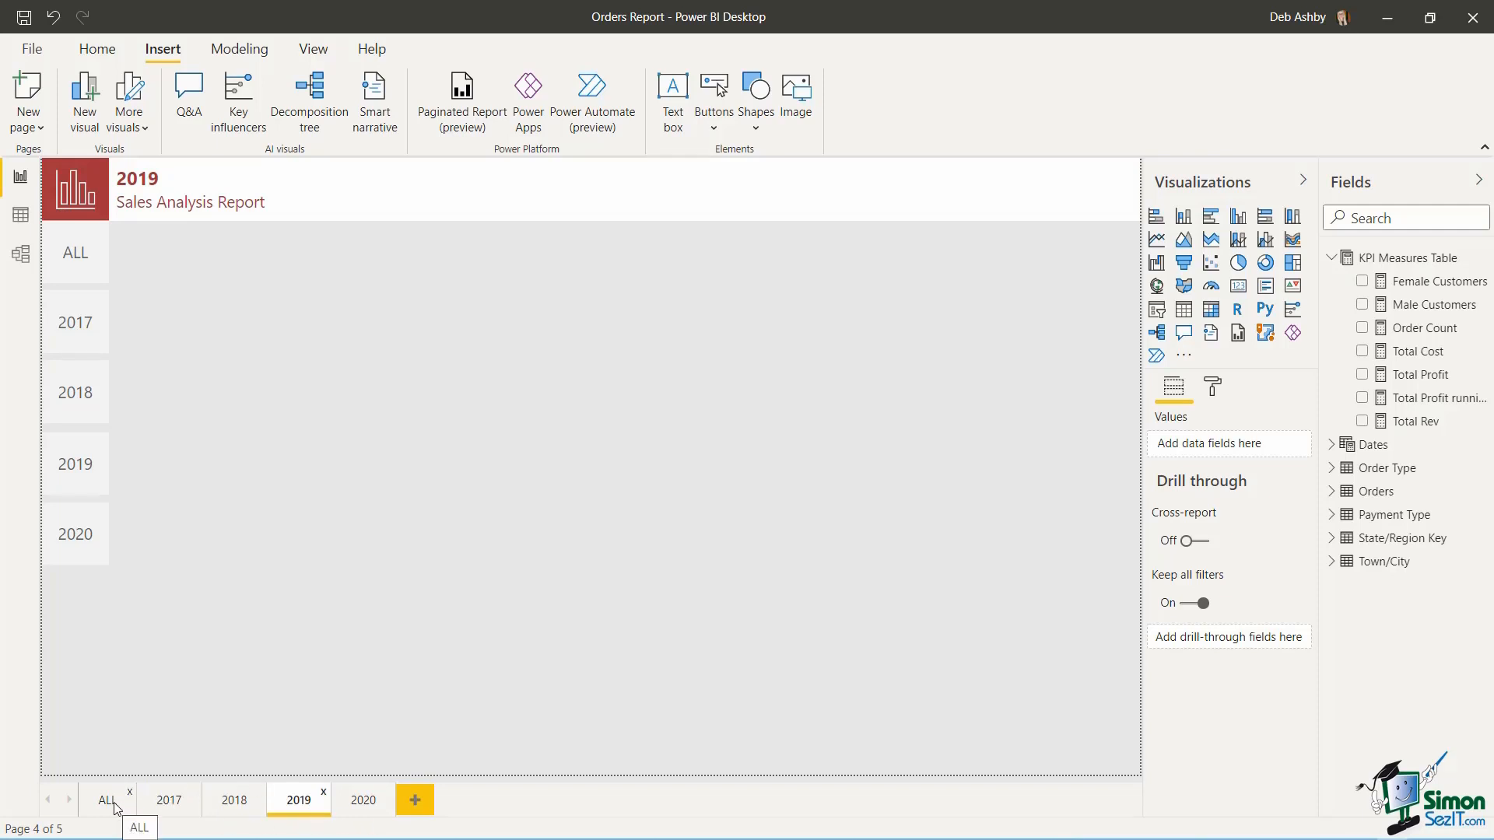
pyautogui.click(114, 808)
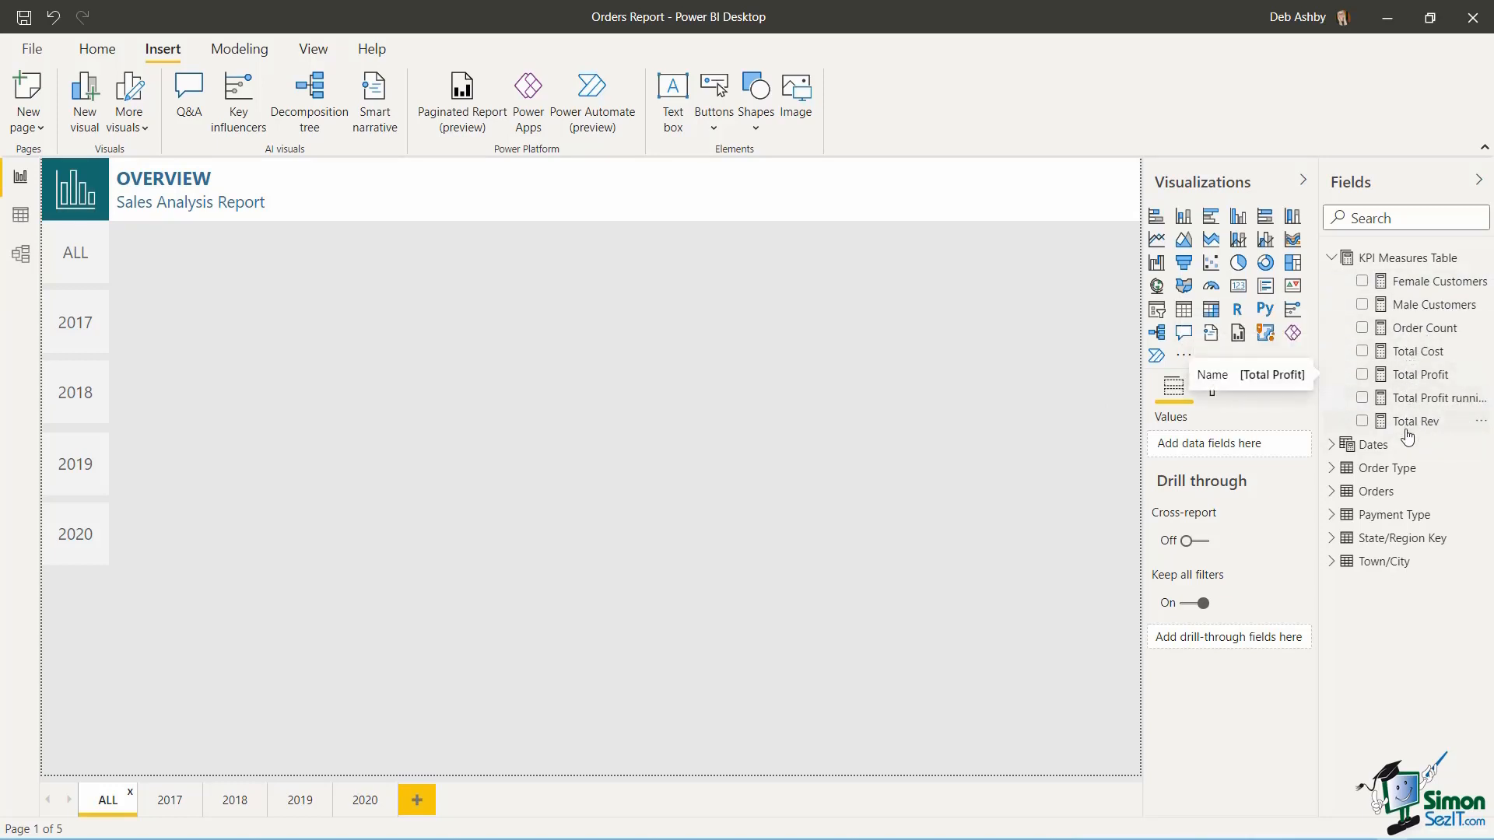
pyautogui.click(789, 335)
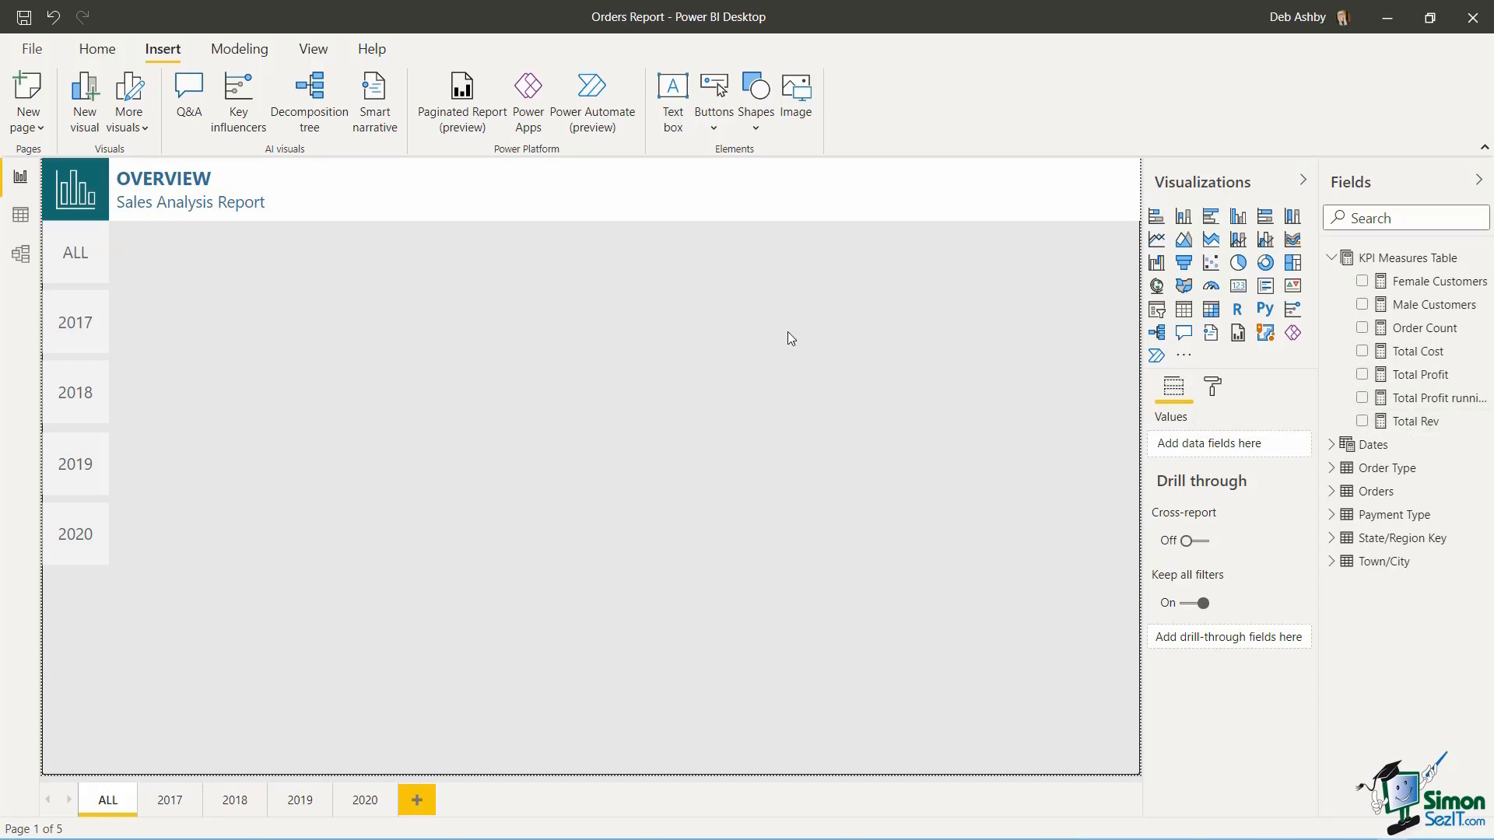
# - Add a compact card visual showing Order Count near the upper part of the ALL page
pyautogui.click(1238, 293)
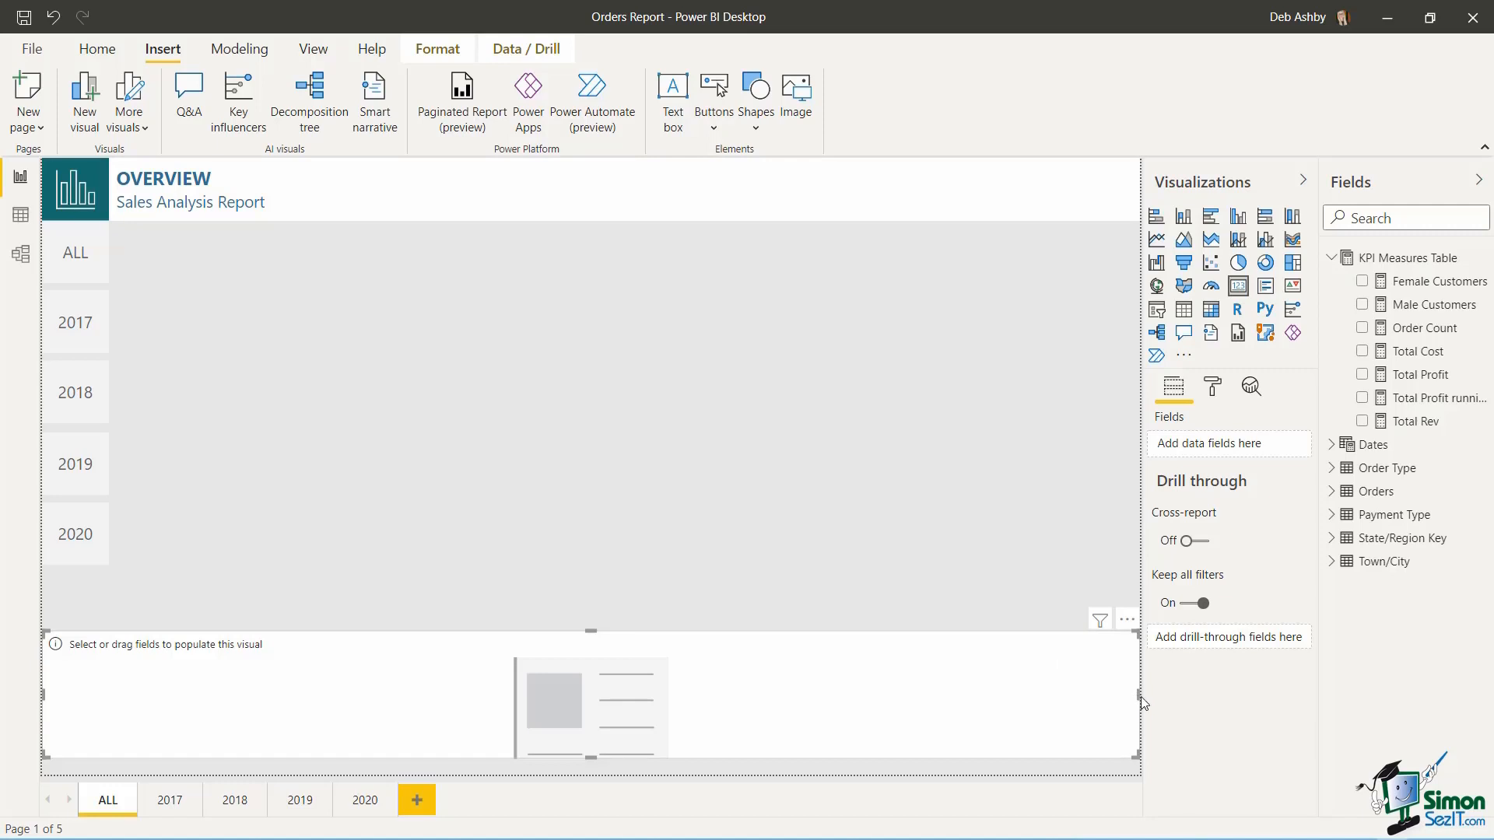
pyautogui.moveTo(1139, 694); pyautogui.dragTo(421, 340)
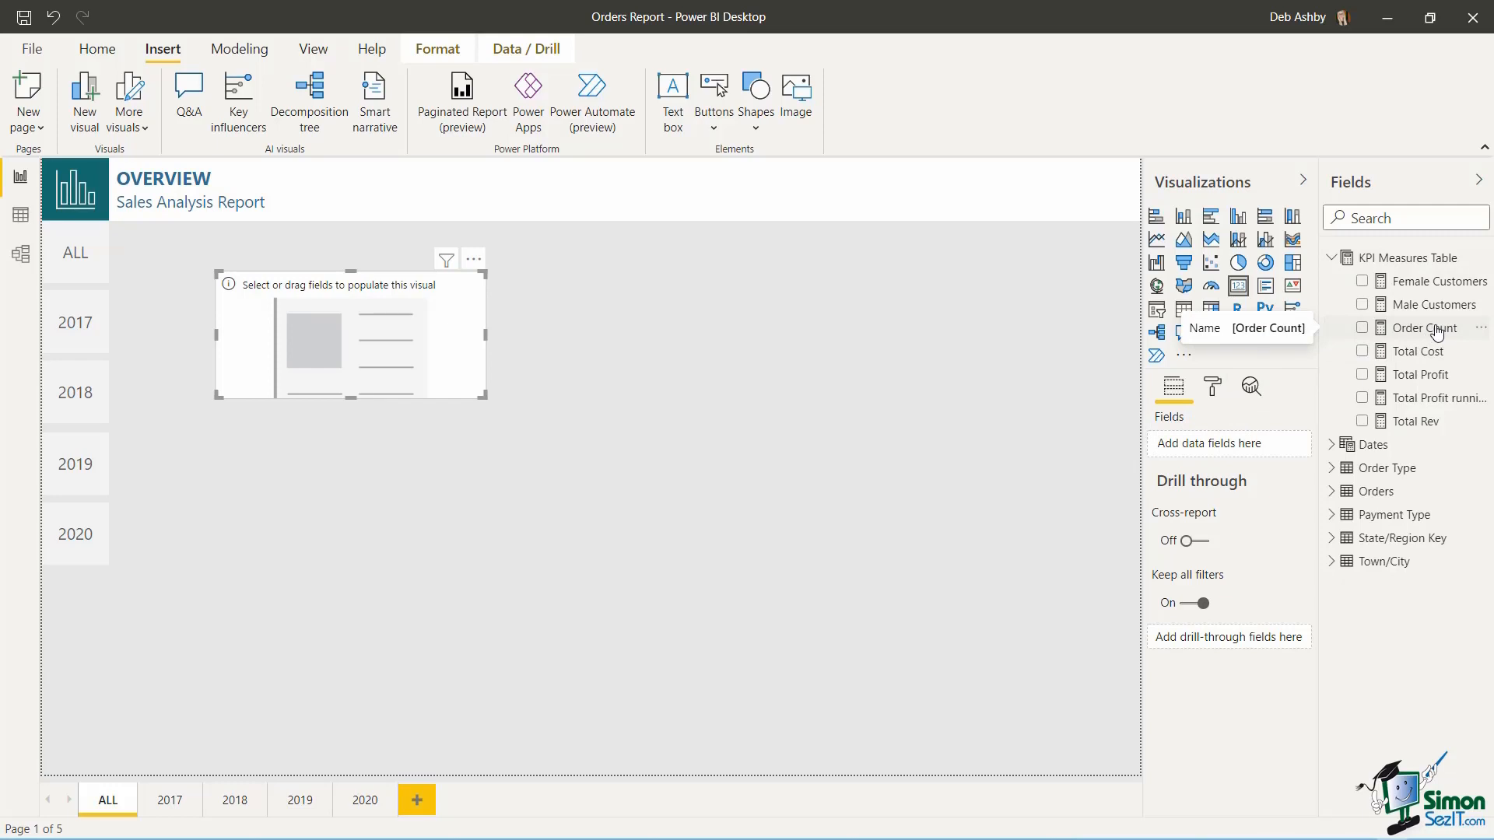
pyautogui.moveTo(1436, 333); pyautogui.dragTo(1241, 445)
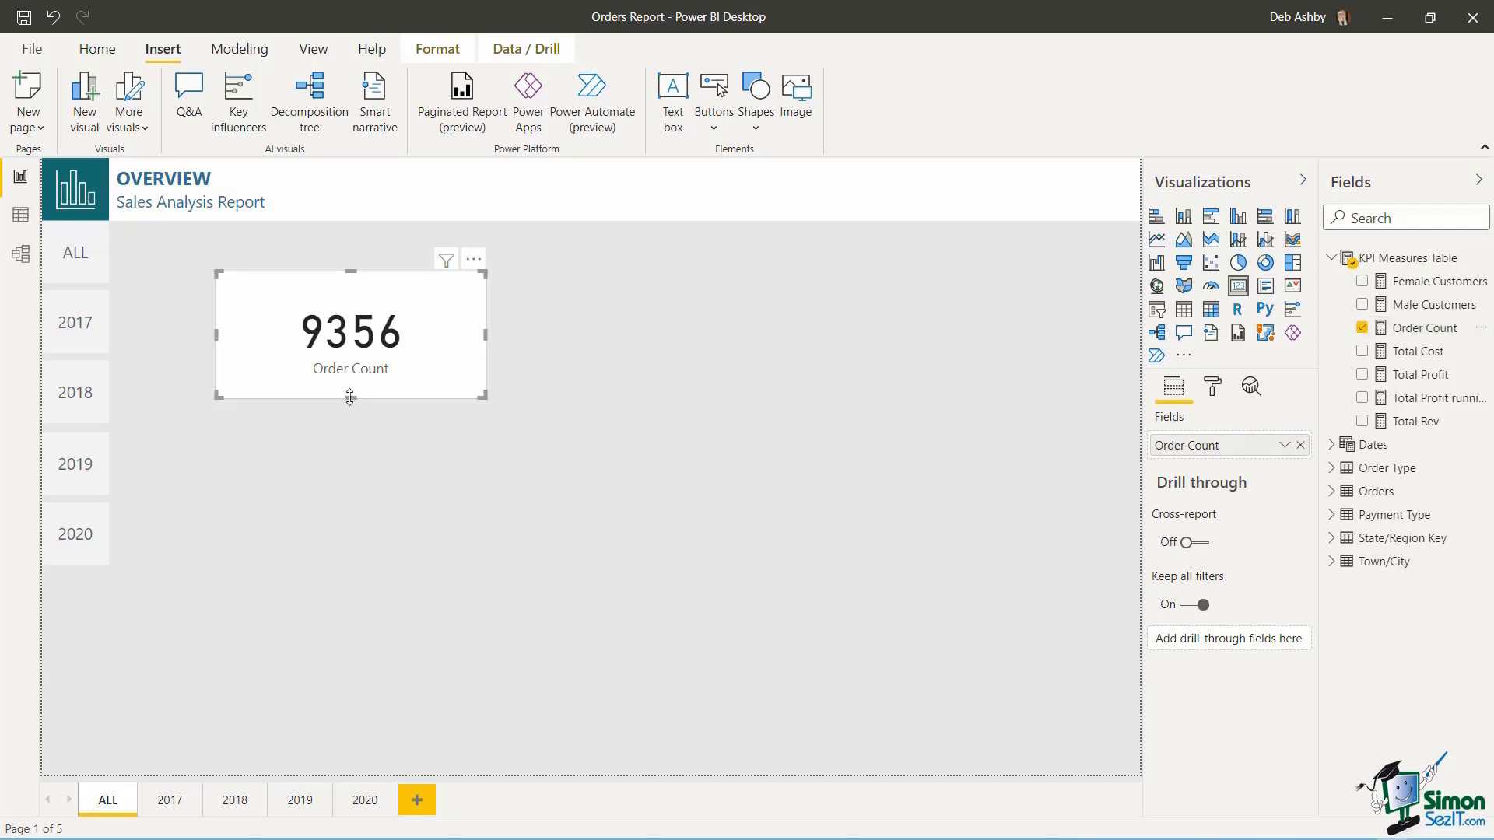
pyautogui.moveTo(350, 397); pyautogui.dragTo(354, 379)
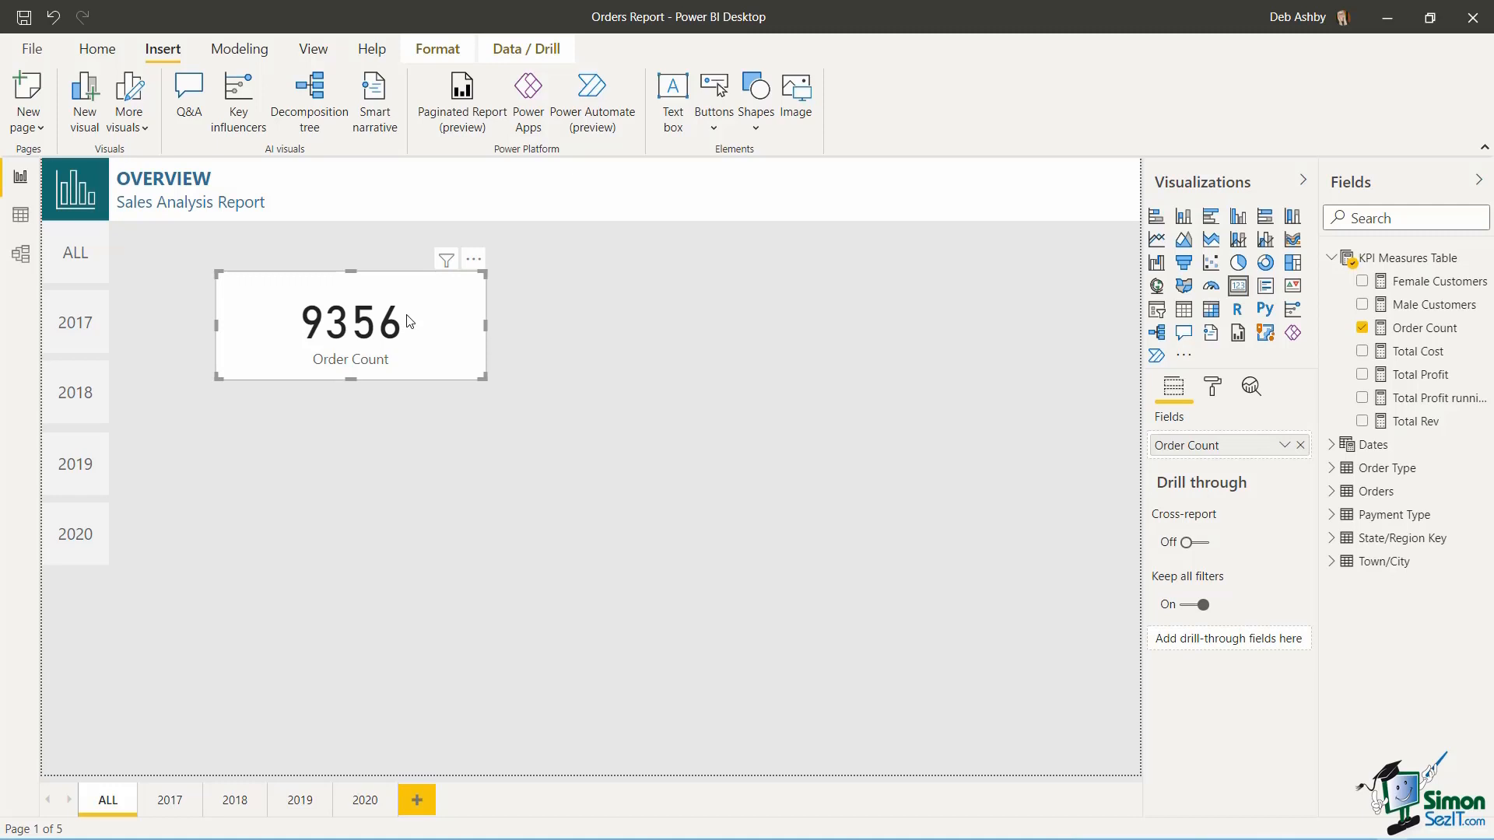
# - Duplicate the Order Count card beside the original and replace the copy's measure with Total Rev
pyautogui.click(570, 329)
pyautogui.moveTo(479, 321); pyautogui.dragTo(733, 337)
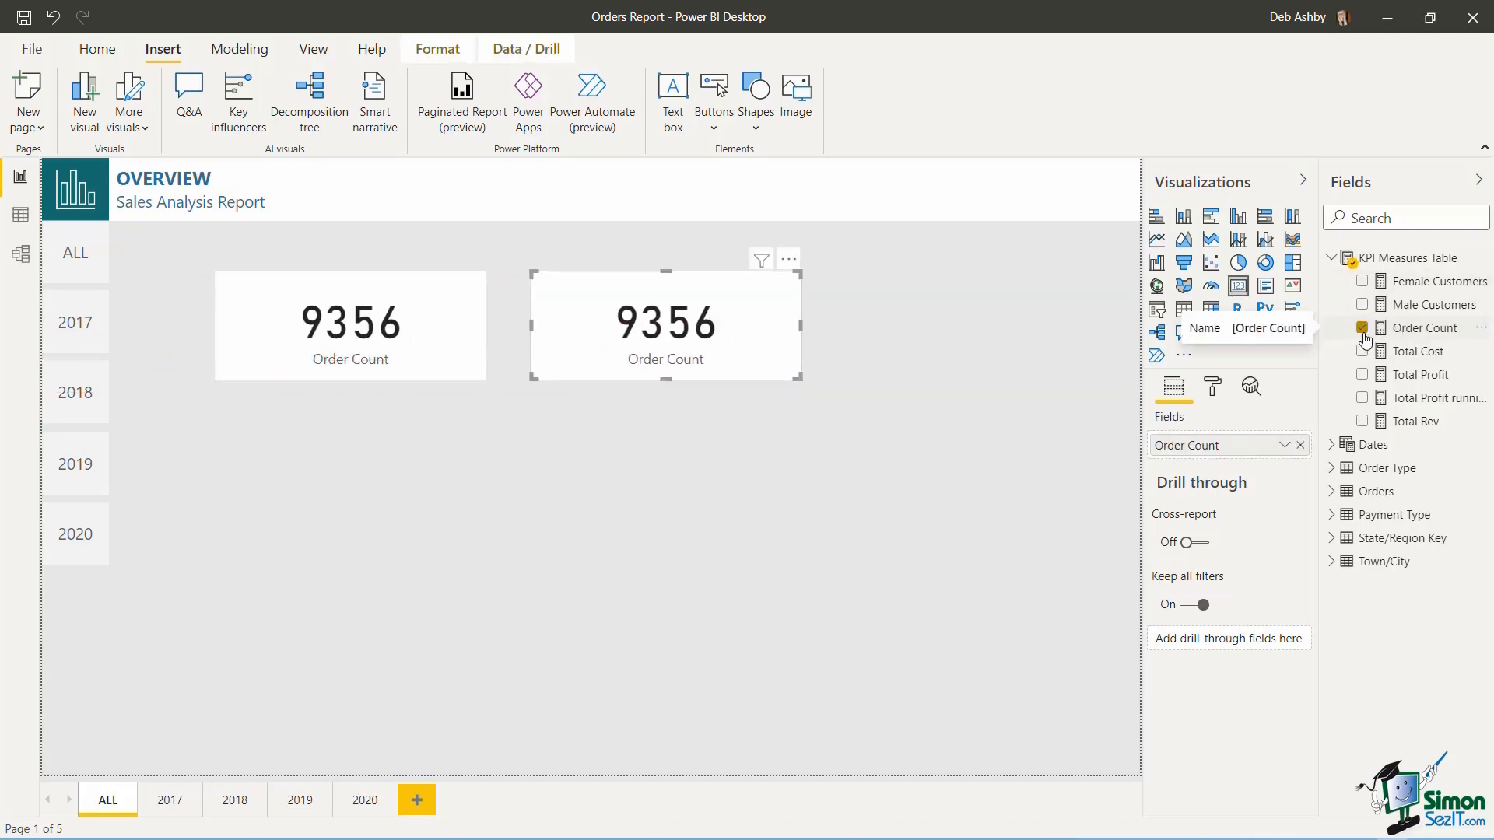
pyautogui.click(1361, 330)
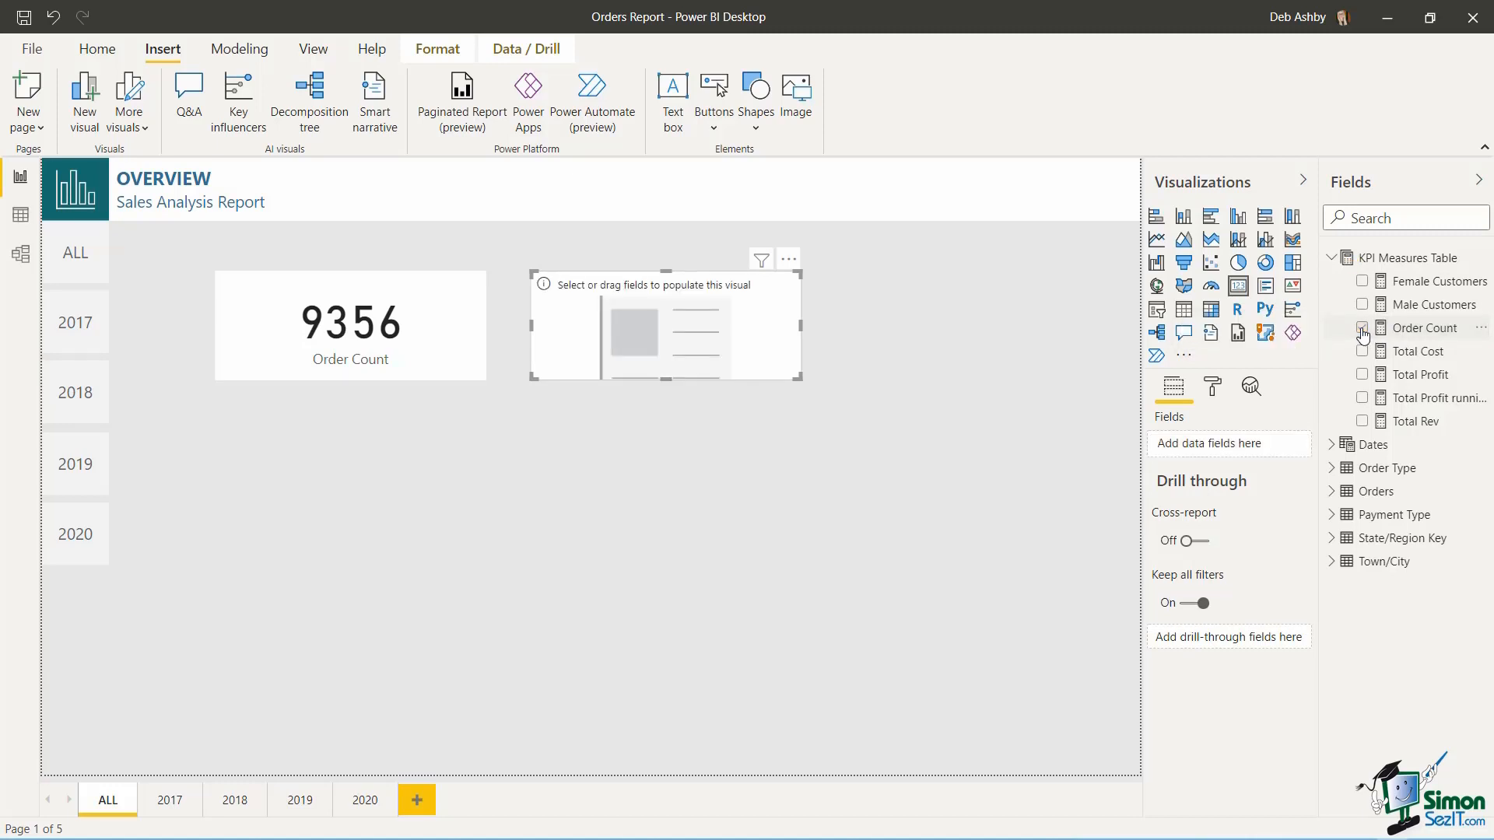
pyautogui.click(1363, 422)
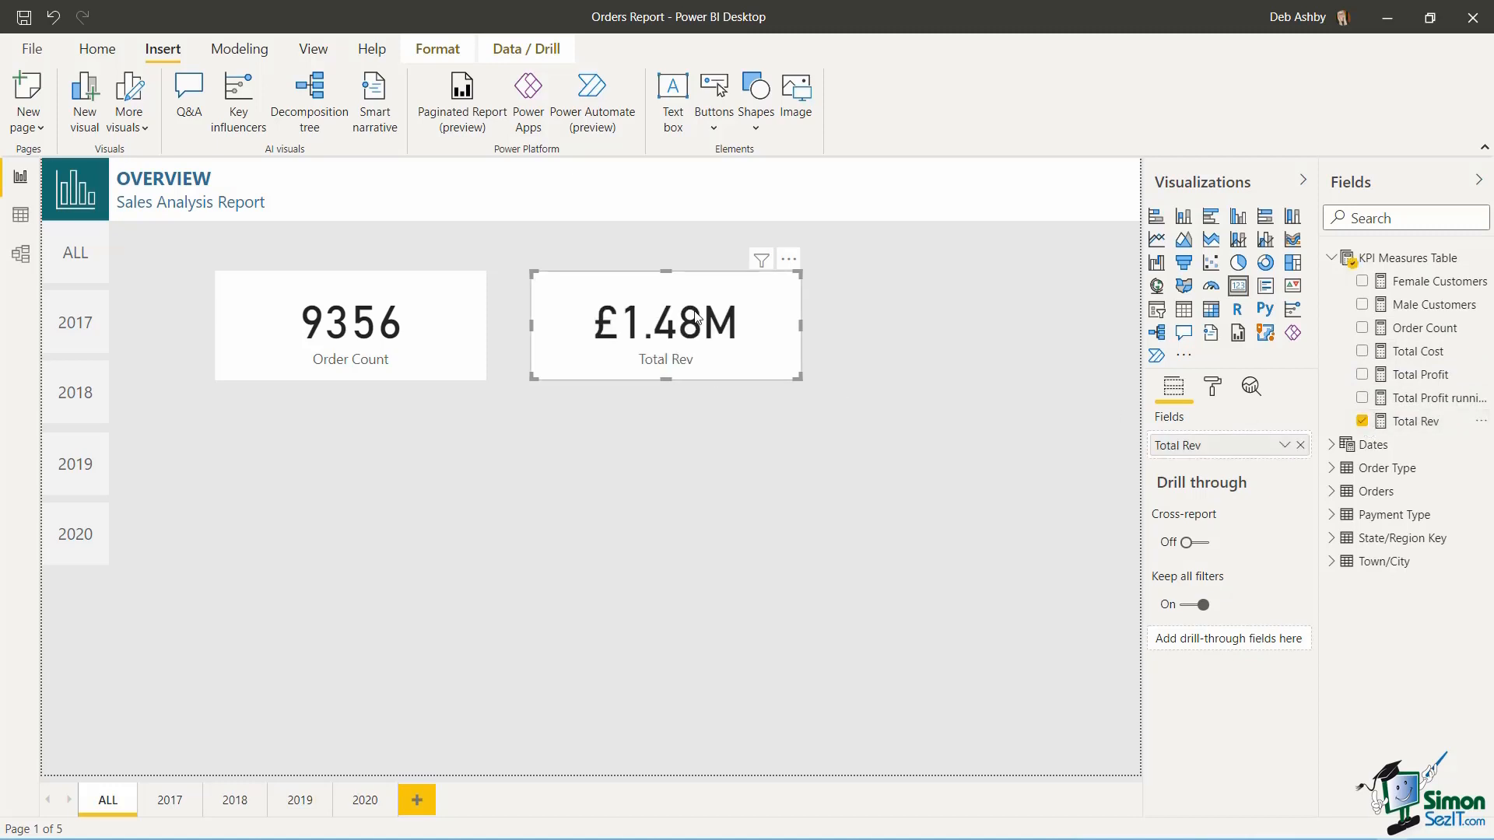
# - Duplicate the Total Rev card below the Order Count card and change the copy's measure to Total Cost
pyautogui.hotkey('ctrl', 'c')
pyautogui.hotkey('ctrl', 'v')
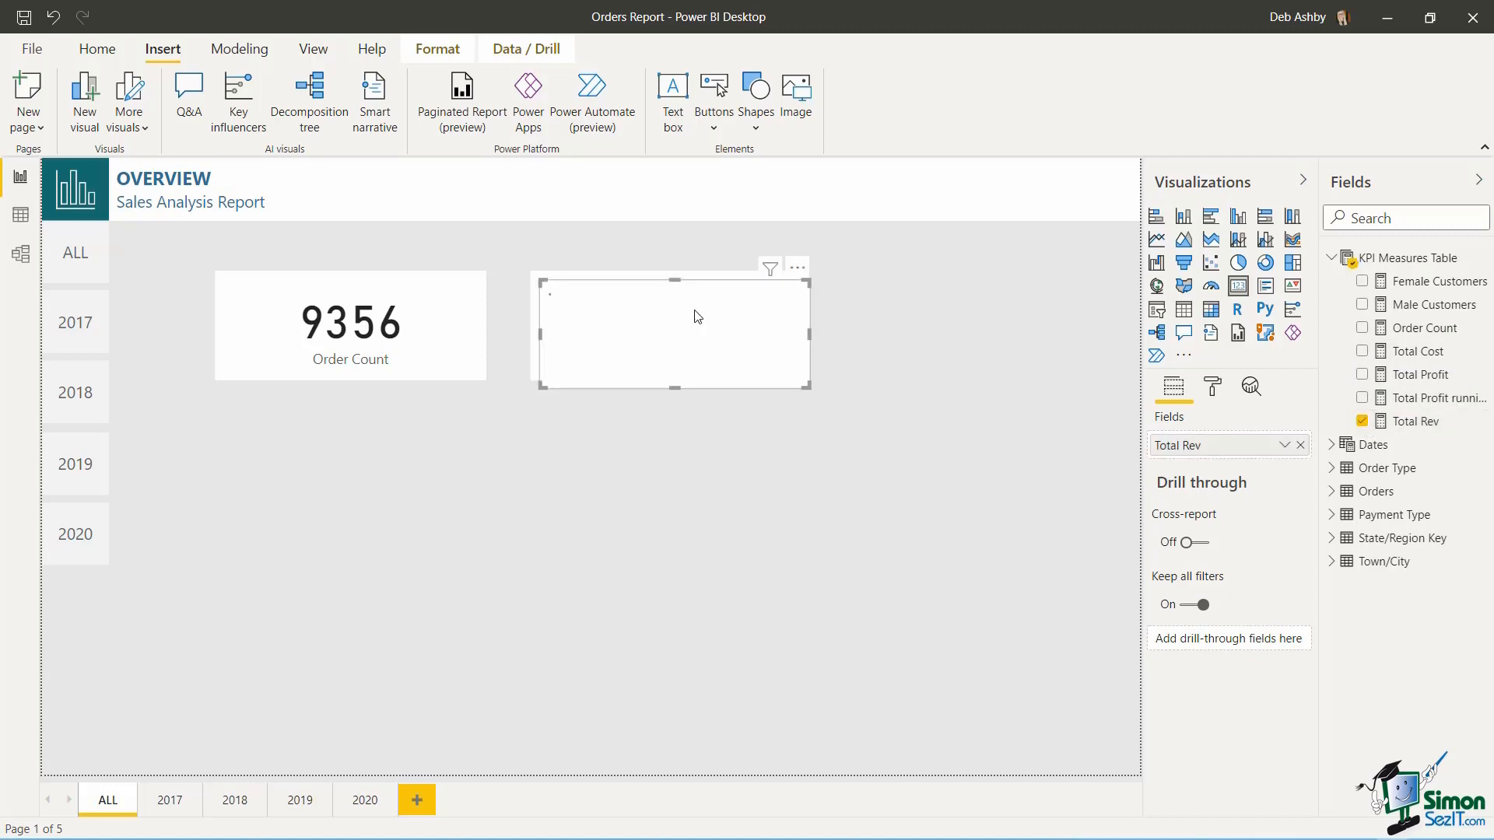
pyautogui.moveTo(694, 315); pyautogui.dragTo(376, 481)
pyautogui.click(1363, 421)
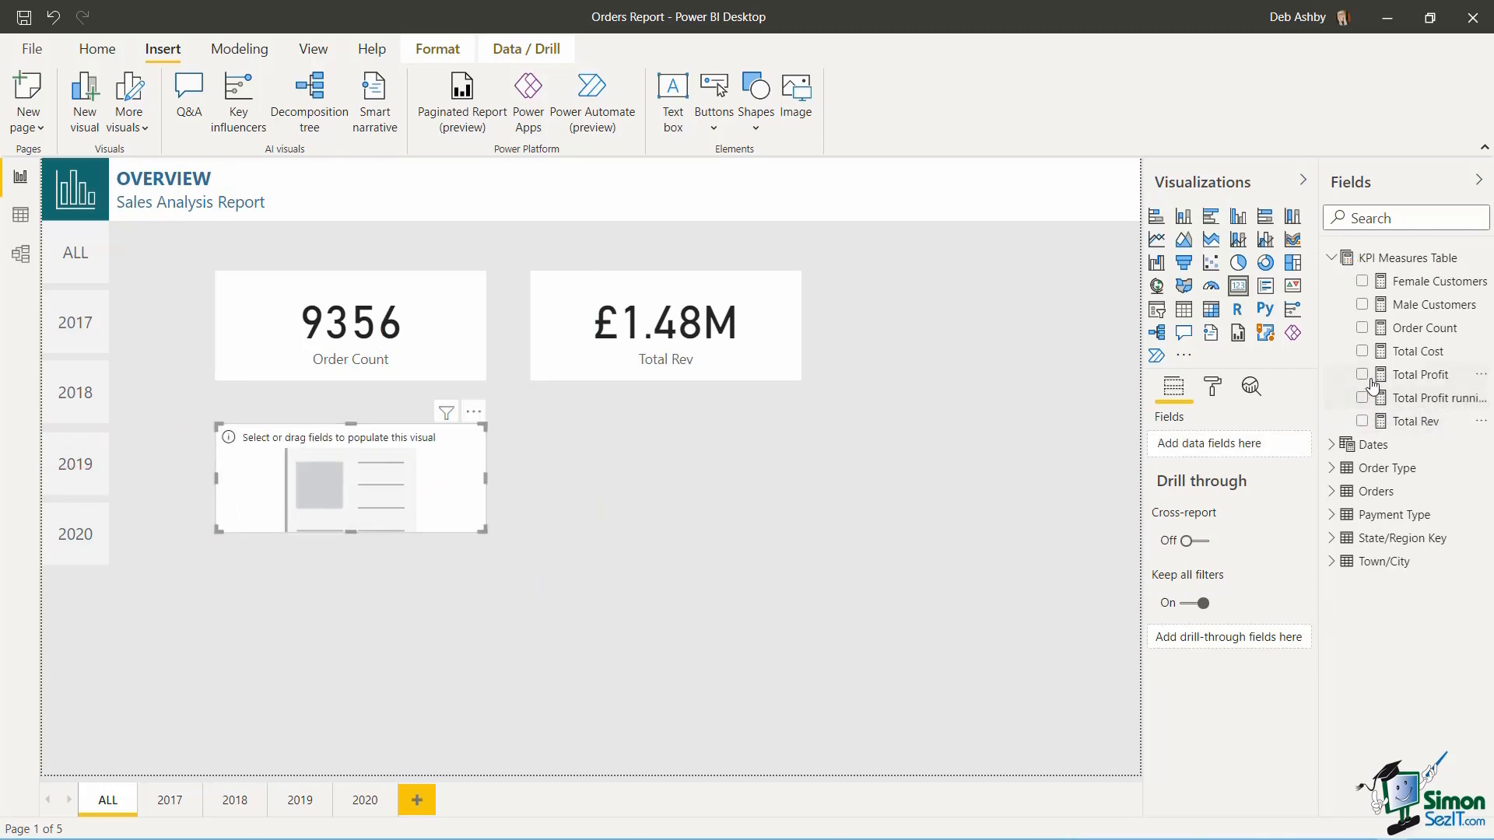
pyautogui.click(1361, 352)
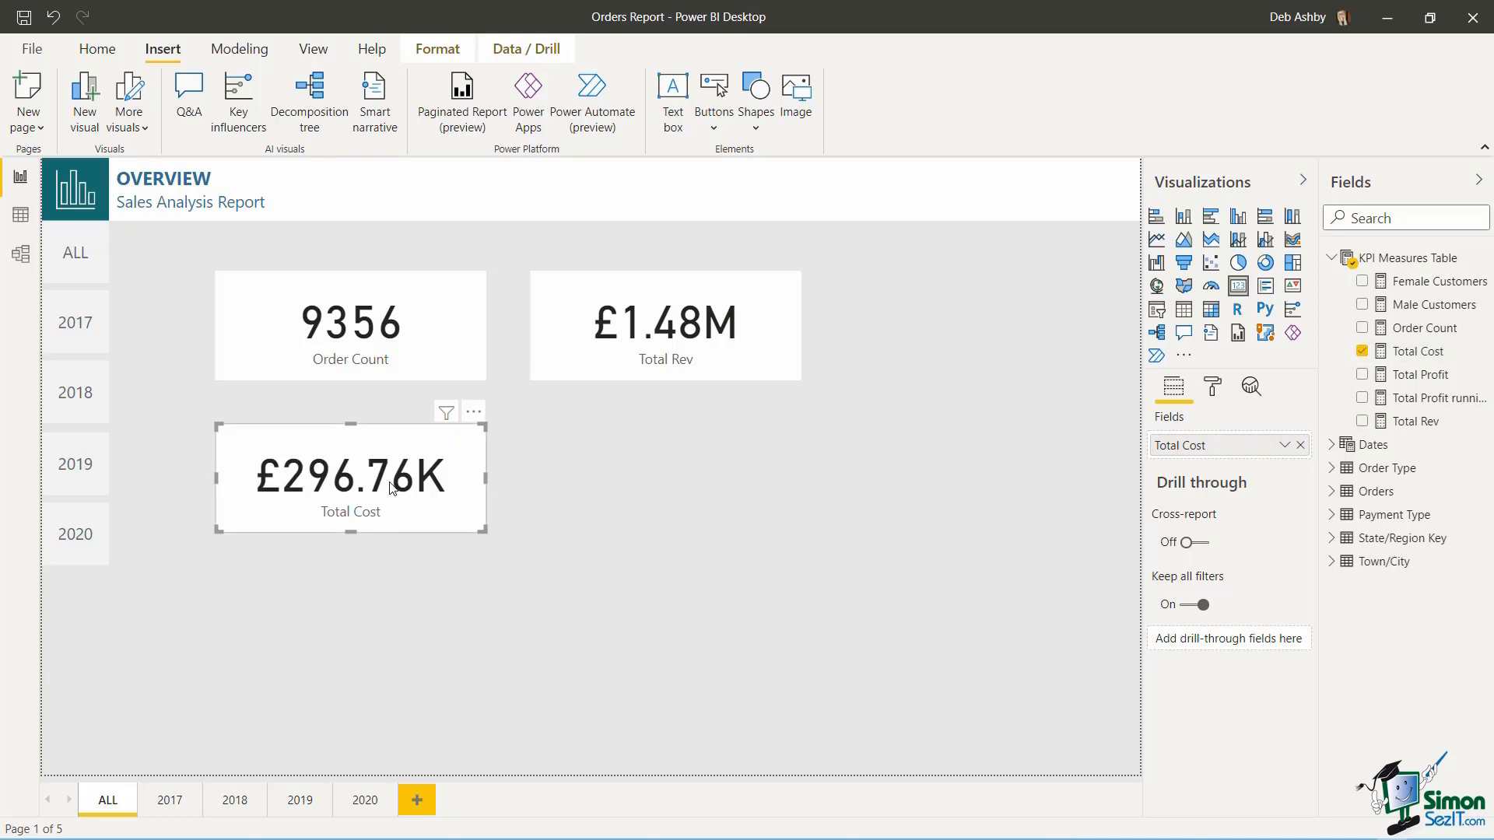
# - Duplicate the Total Cost card below the Total Rev card and change the copy's measure to Total Profit
pyautogui.hotkey('ctrl', 'c')
pyautogui.hotkey('ctrl', 'v')
pyautogui.moveTo(391, 489); pyautogui.dragTo(693, 486)
pyautogui.click(1362, 351)
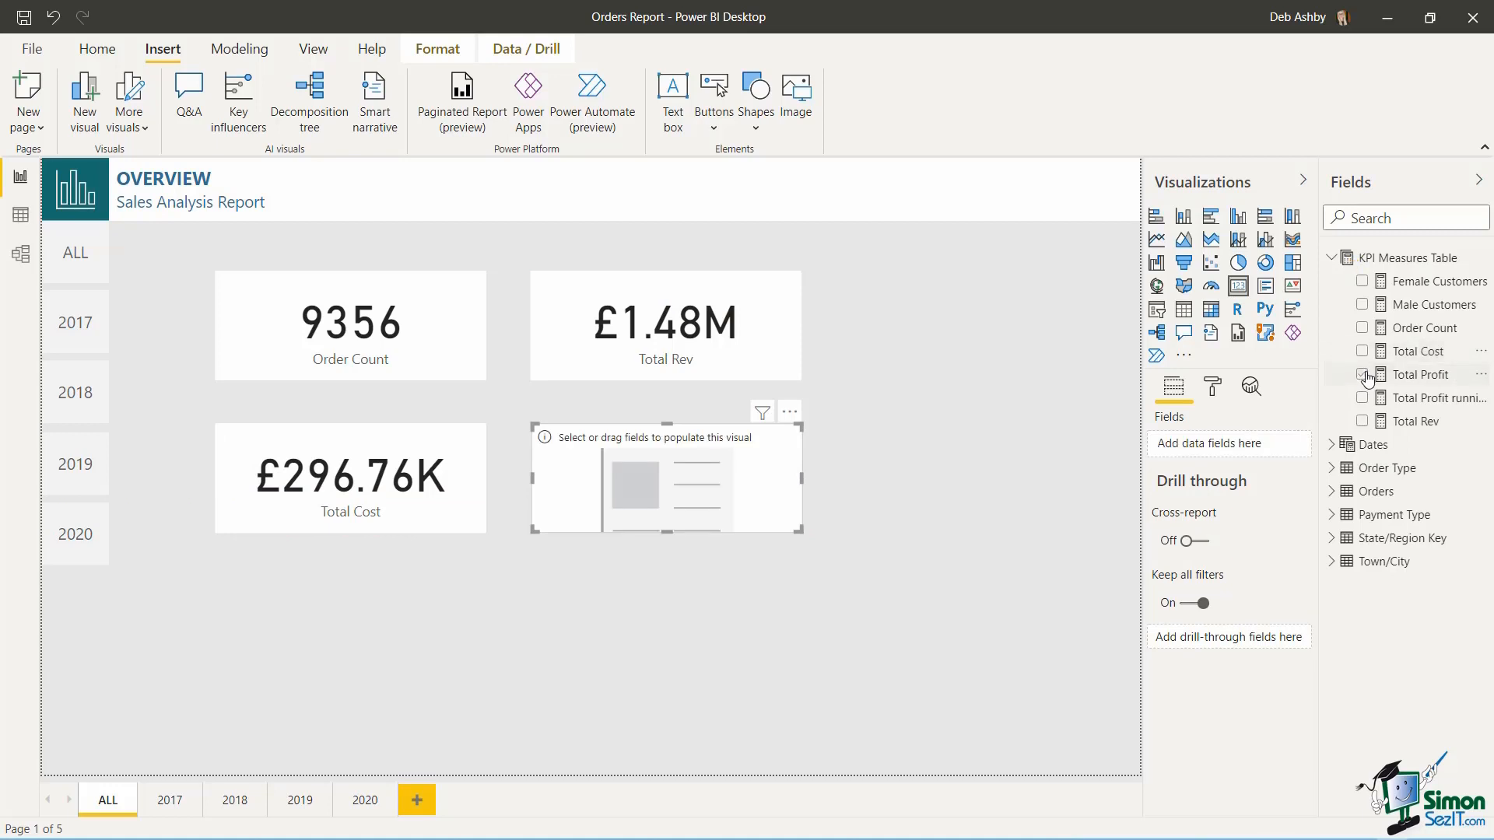
pyautogui.click(1362, 375)
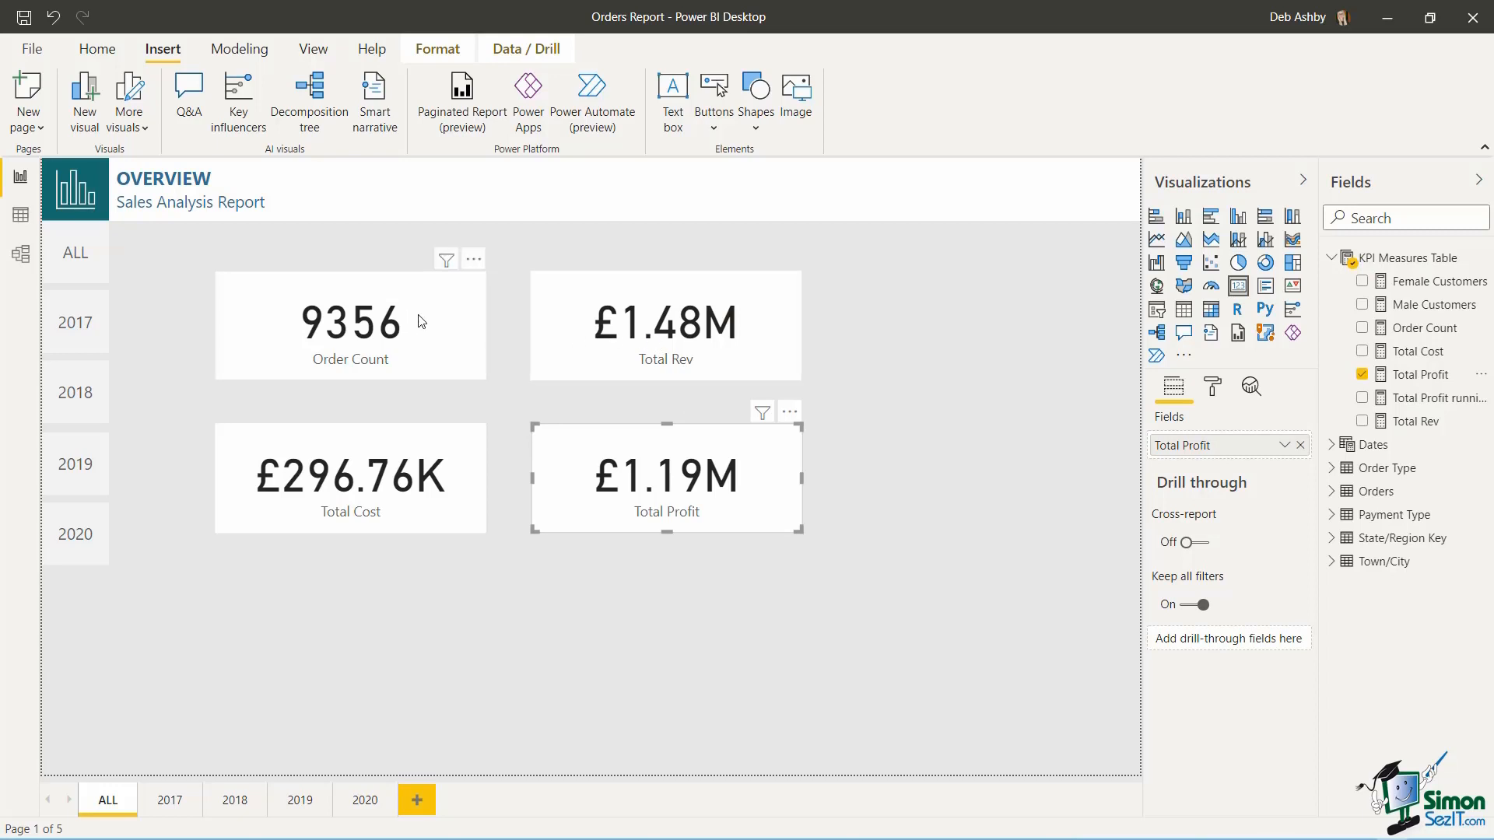
# - Move the Order Count card into the page header beside the report title and make it slightly smaller
pyautogui.moveTo(405, 325); pyautogui.dragTo(477, 215)
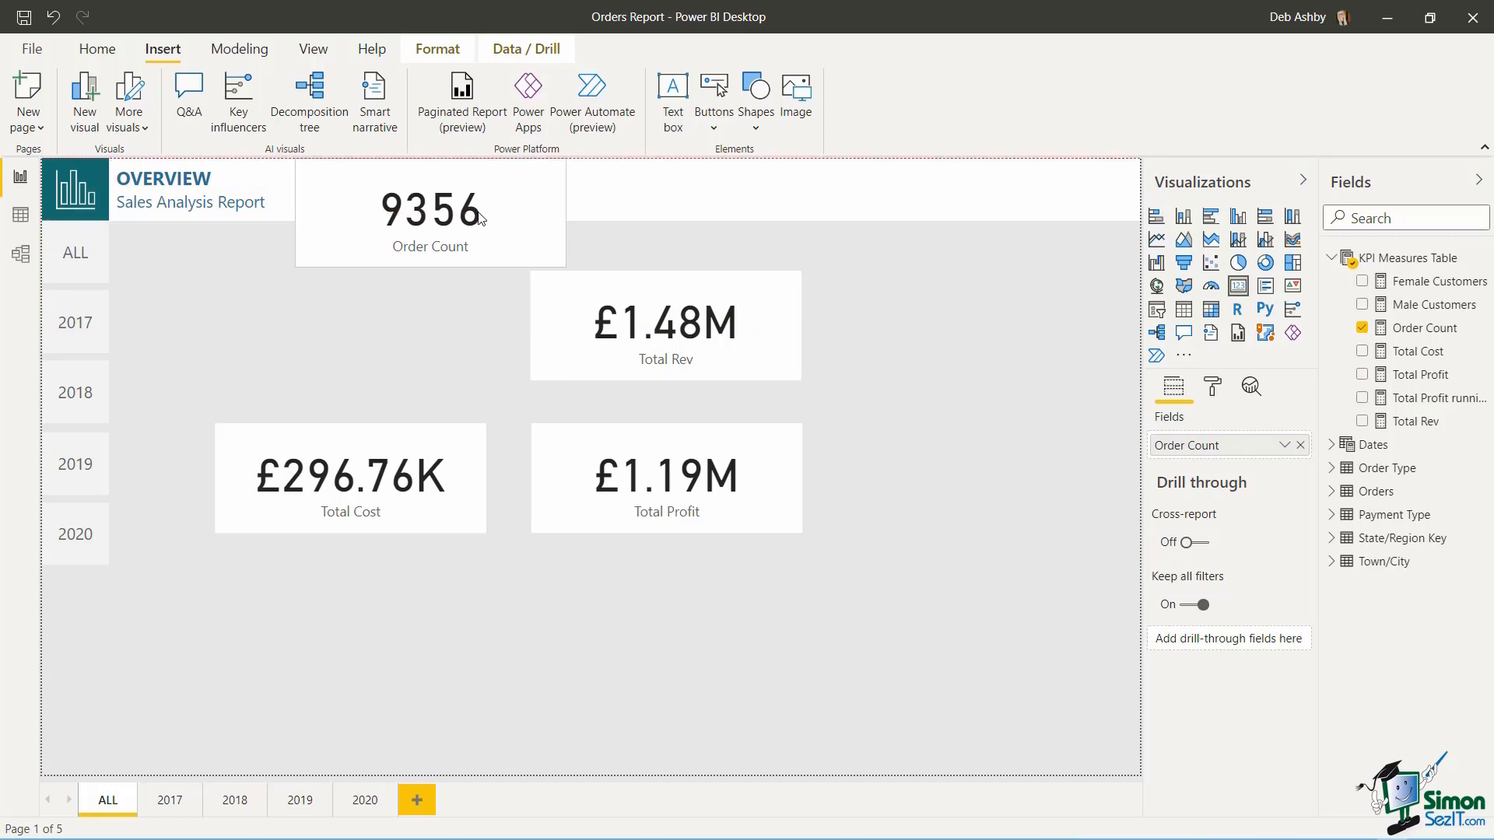
pyautogui.moveTo(566, 267)
pyautogui.mouseDown()
pyautogui.moveTo(488, 210)
pyautogui.moveTo(552, 253)
pyautogui.mouseUp()
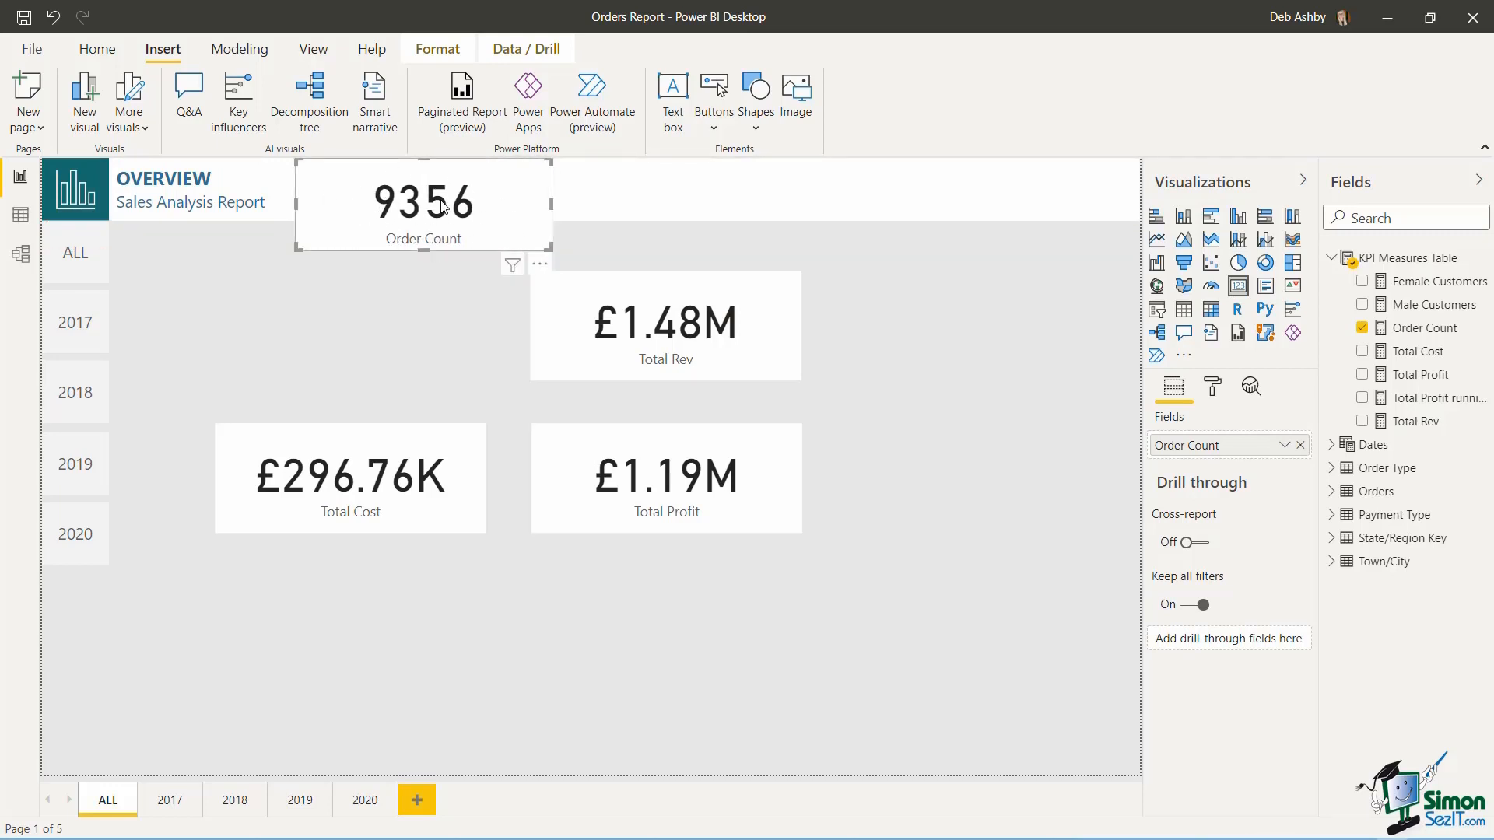
pyautogui.moveTo(475, 206)
# - Set the Order Count card's data label color to the recently used teal of the header block
pyautogui.click(1214, 388)
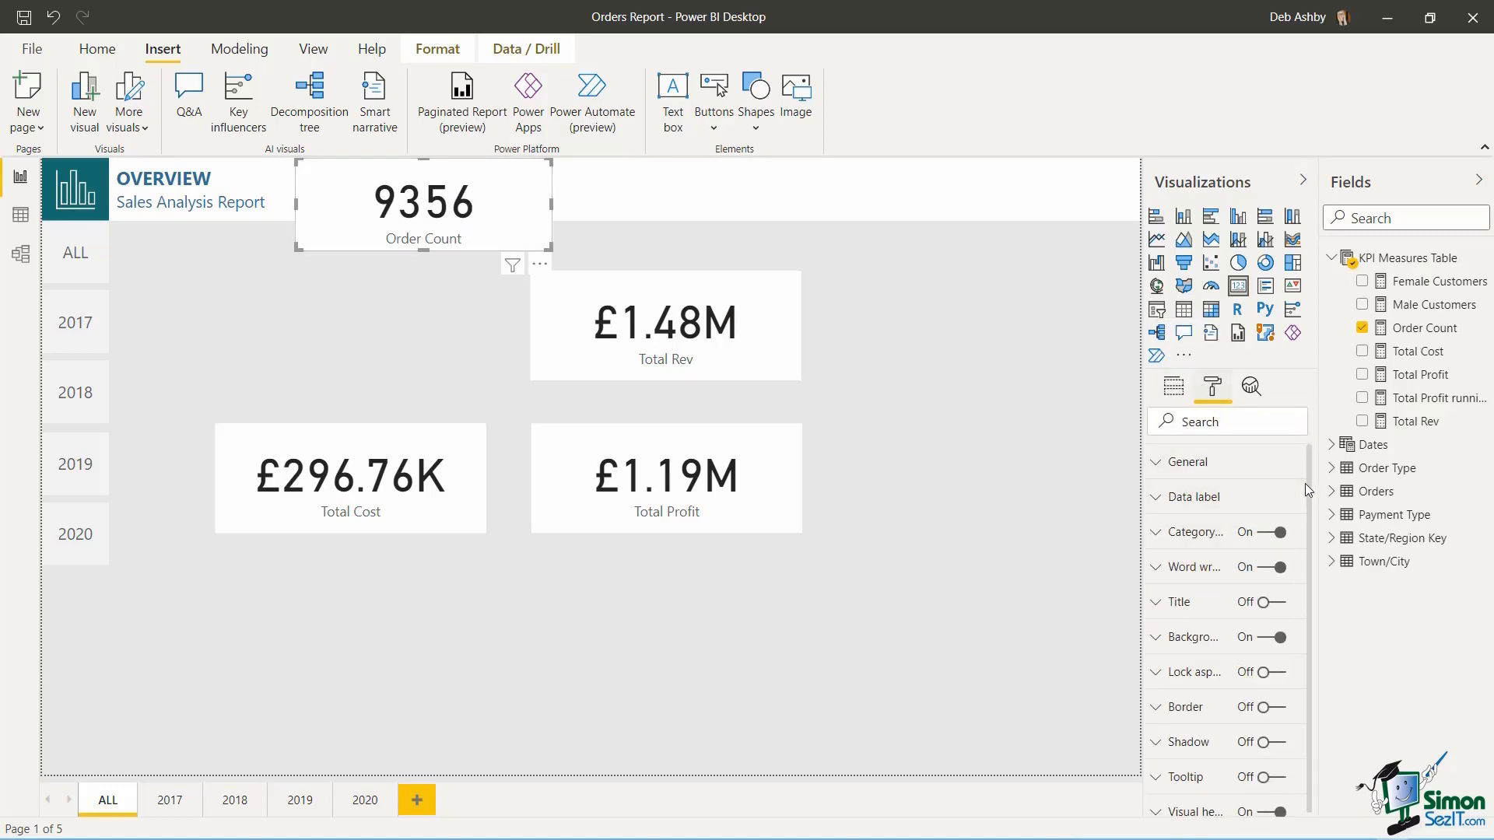
pyautogui.click(1160, 500)
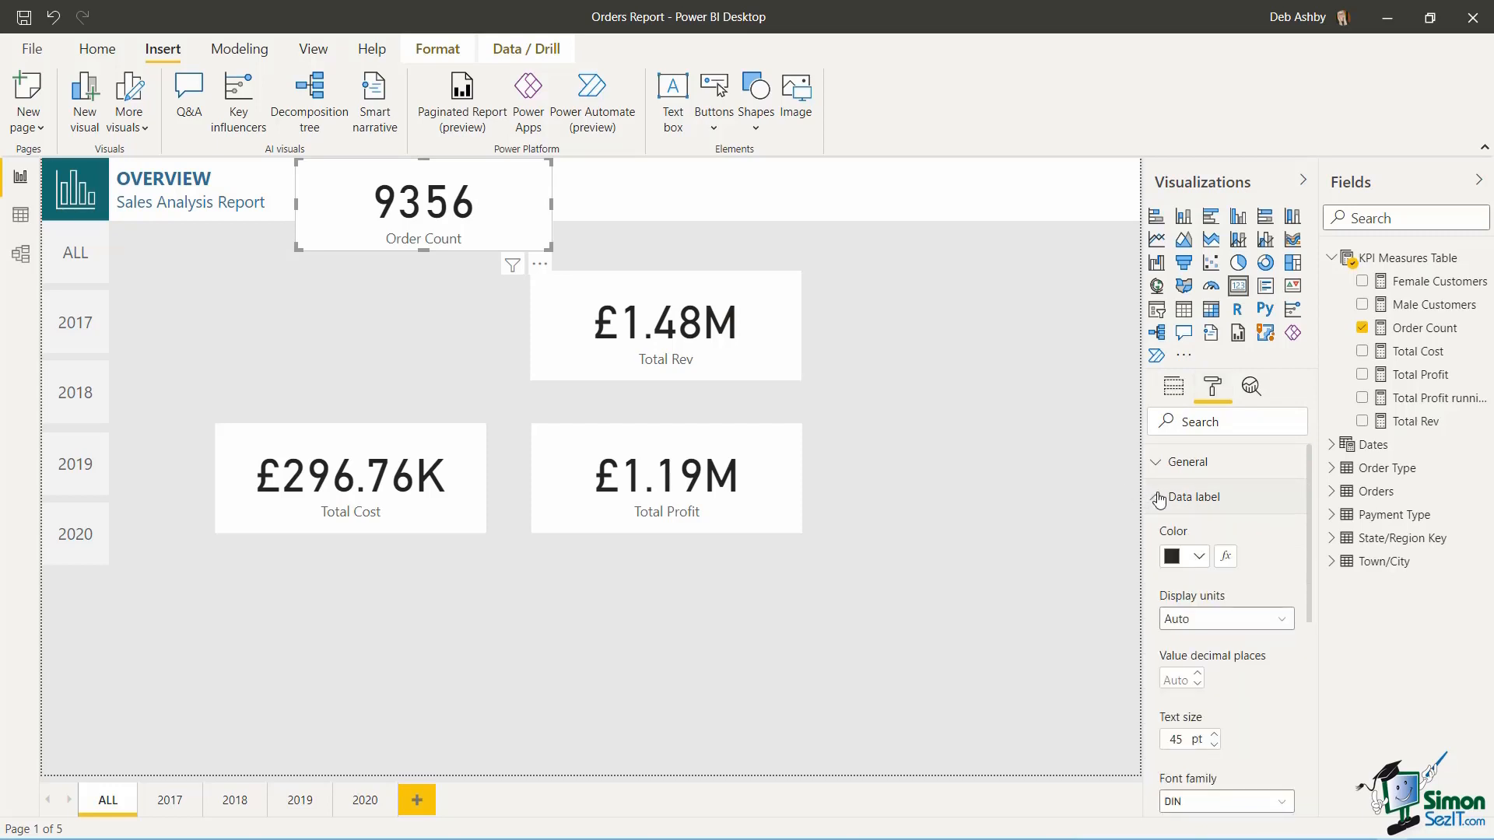
pyautogui.scroll(-1, 1313, 498)
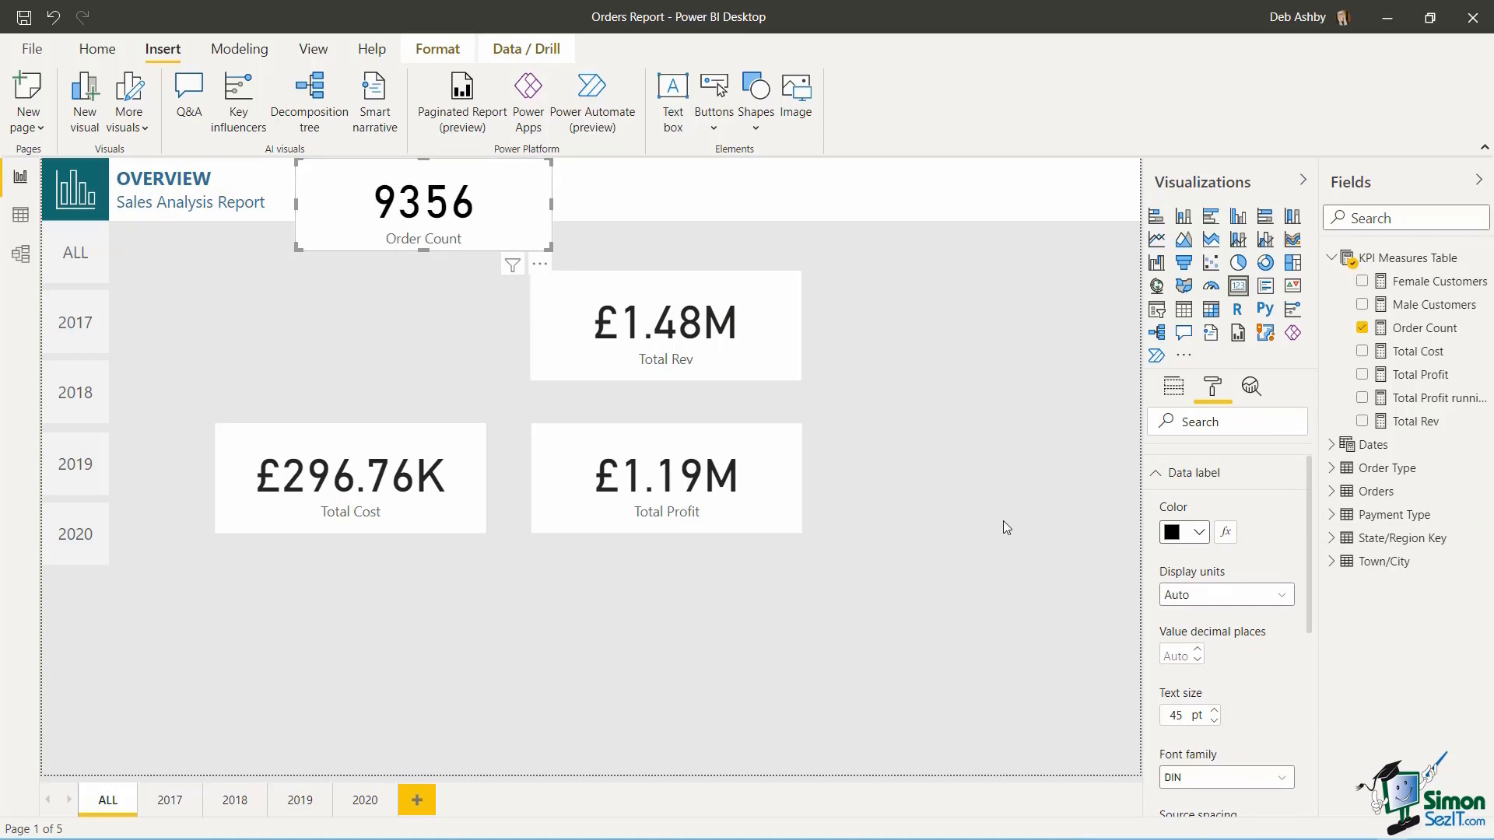
pyautogui.click(1199, 534)
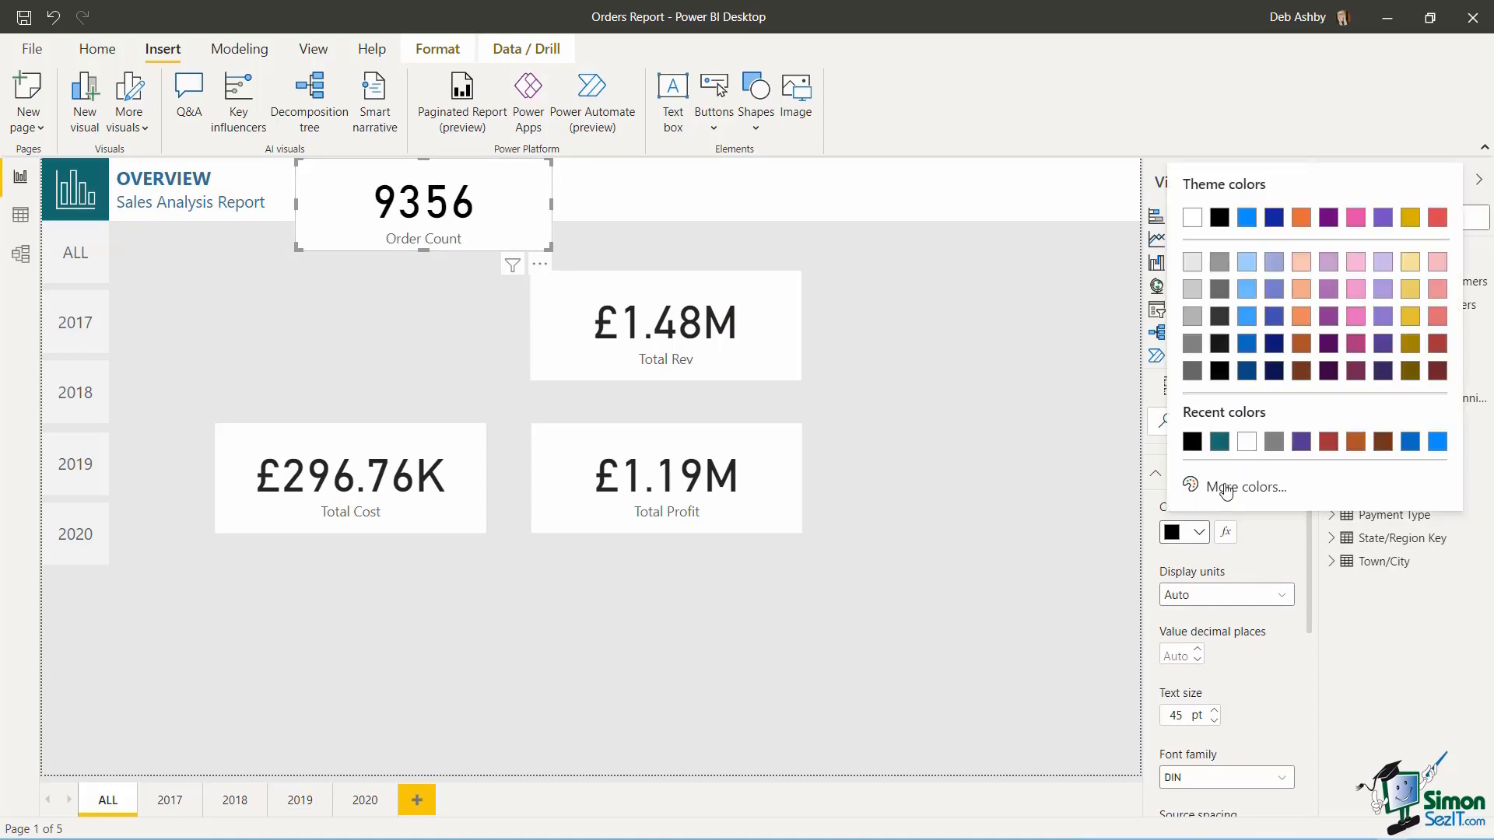
pyautogui.click(1219, 442)
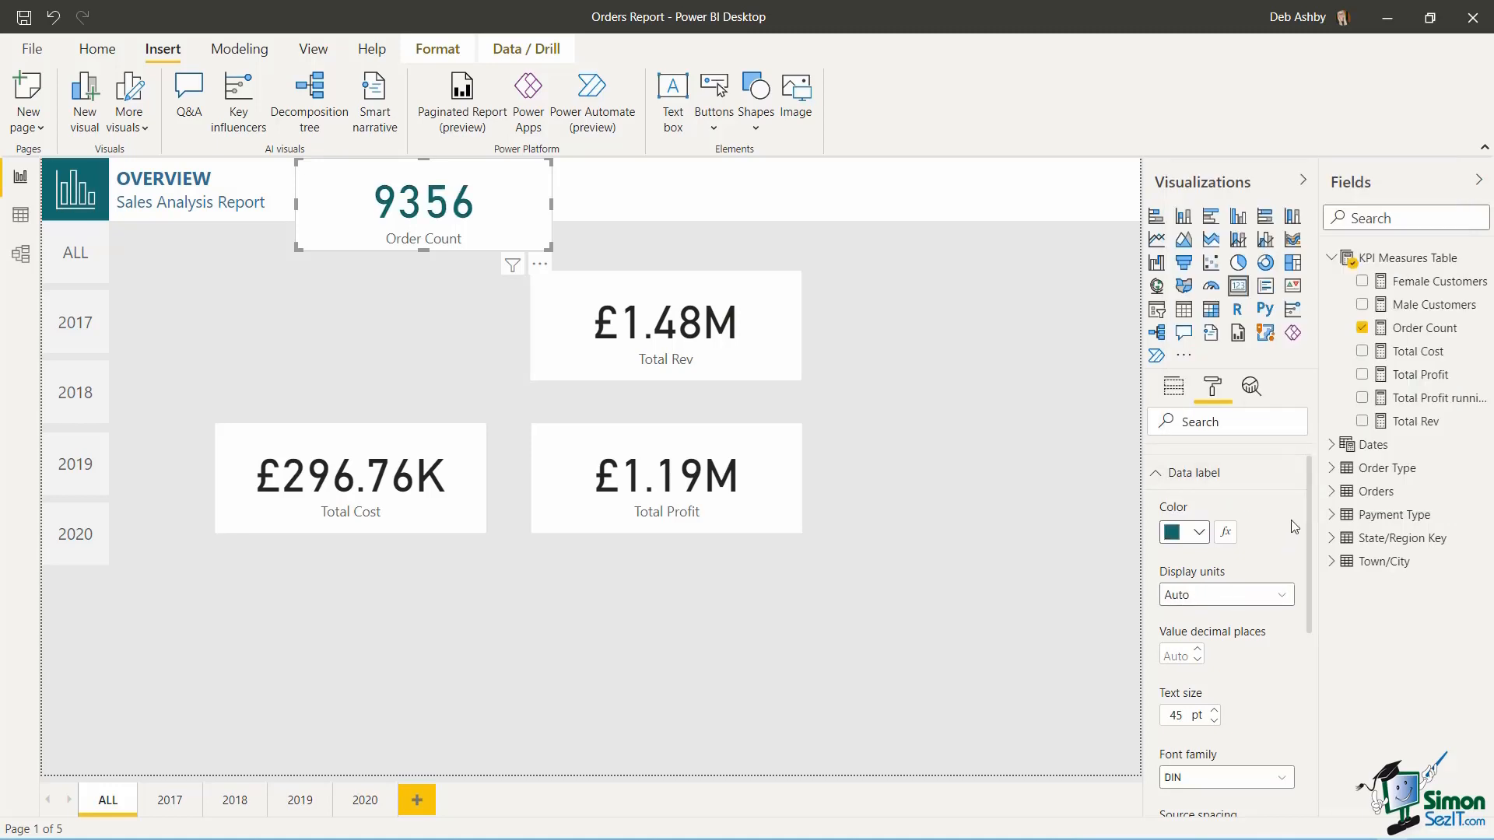
# - Set the Order Count card's data label display units to Thousands
pyautogui.moveTo(1309, 497); pyautogui.dragTo(1309, 534)
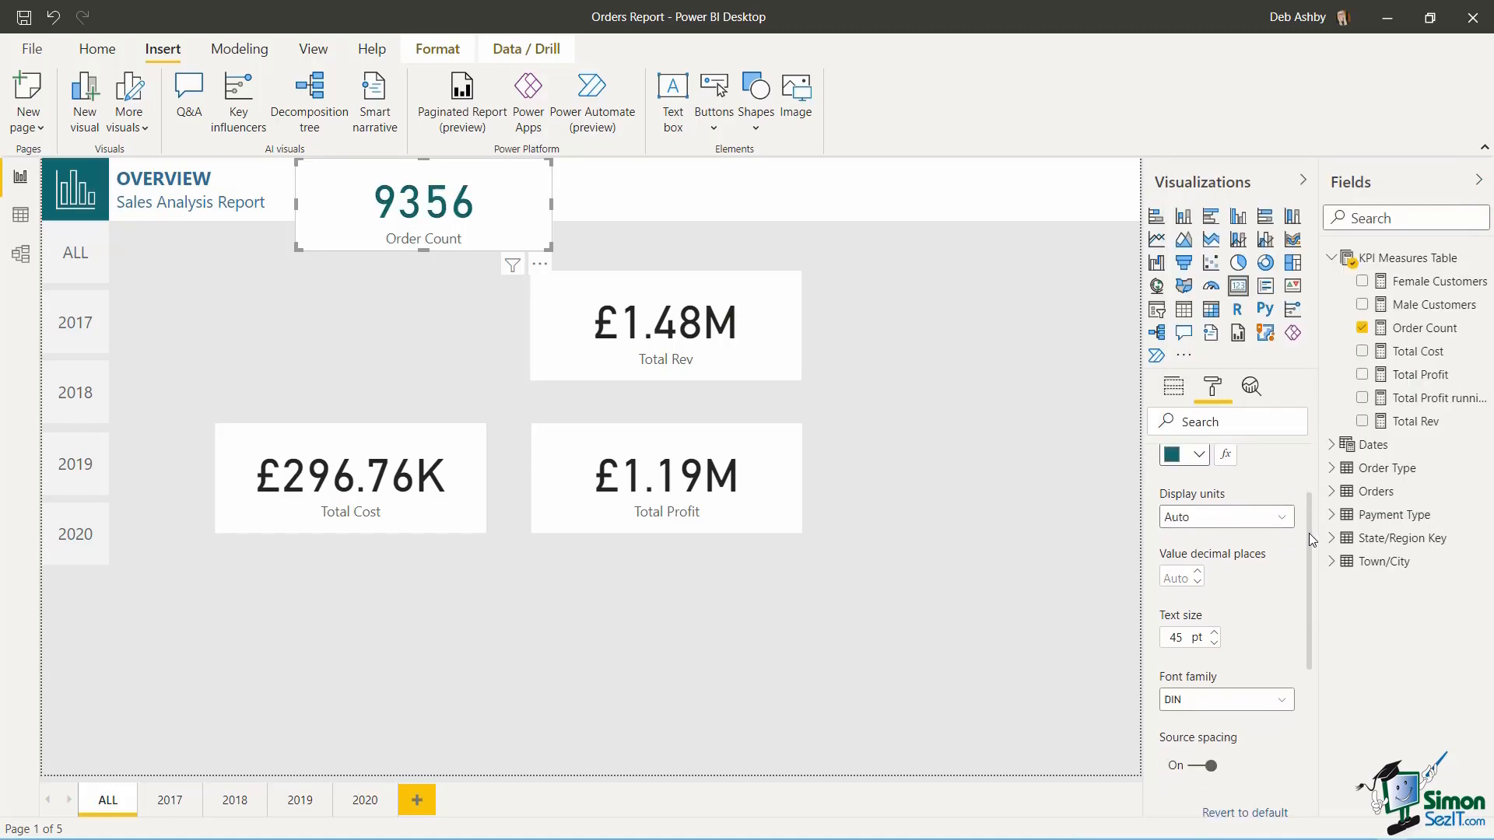
pyautogui.click(1280, 517)
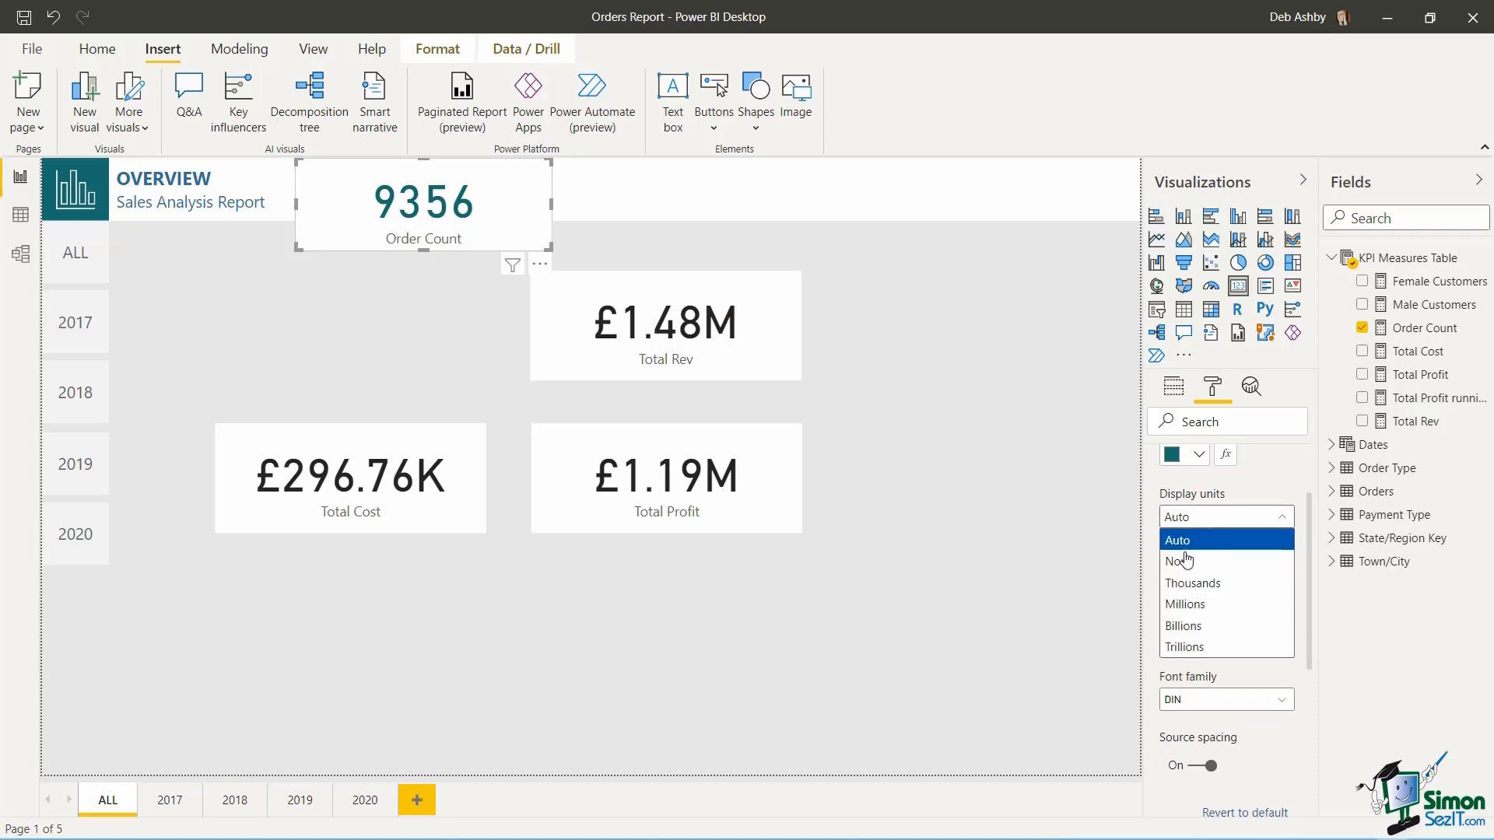
pyautogui.click(1208, 586)
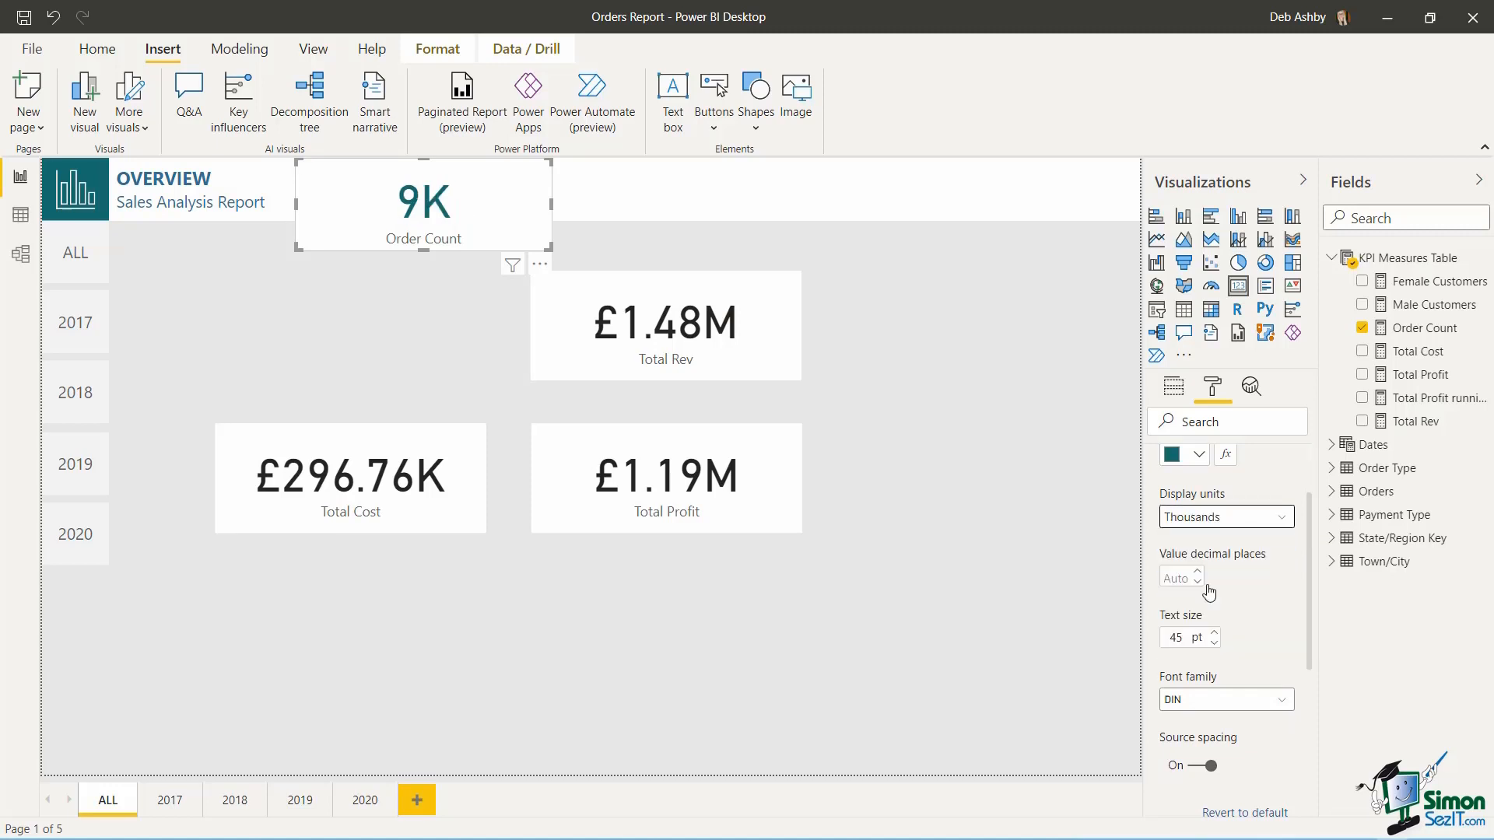
# - Set the Order Count card's data label display units to None and its text size to 30 pt
pyautogui.click(1281, 517)
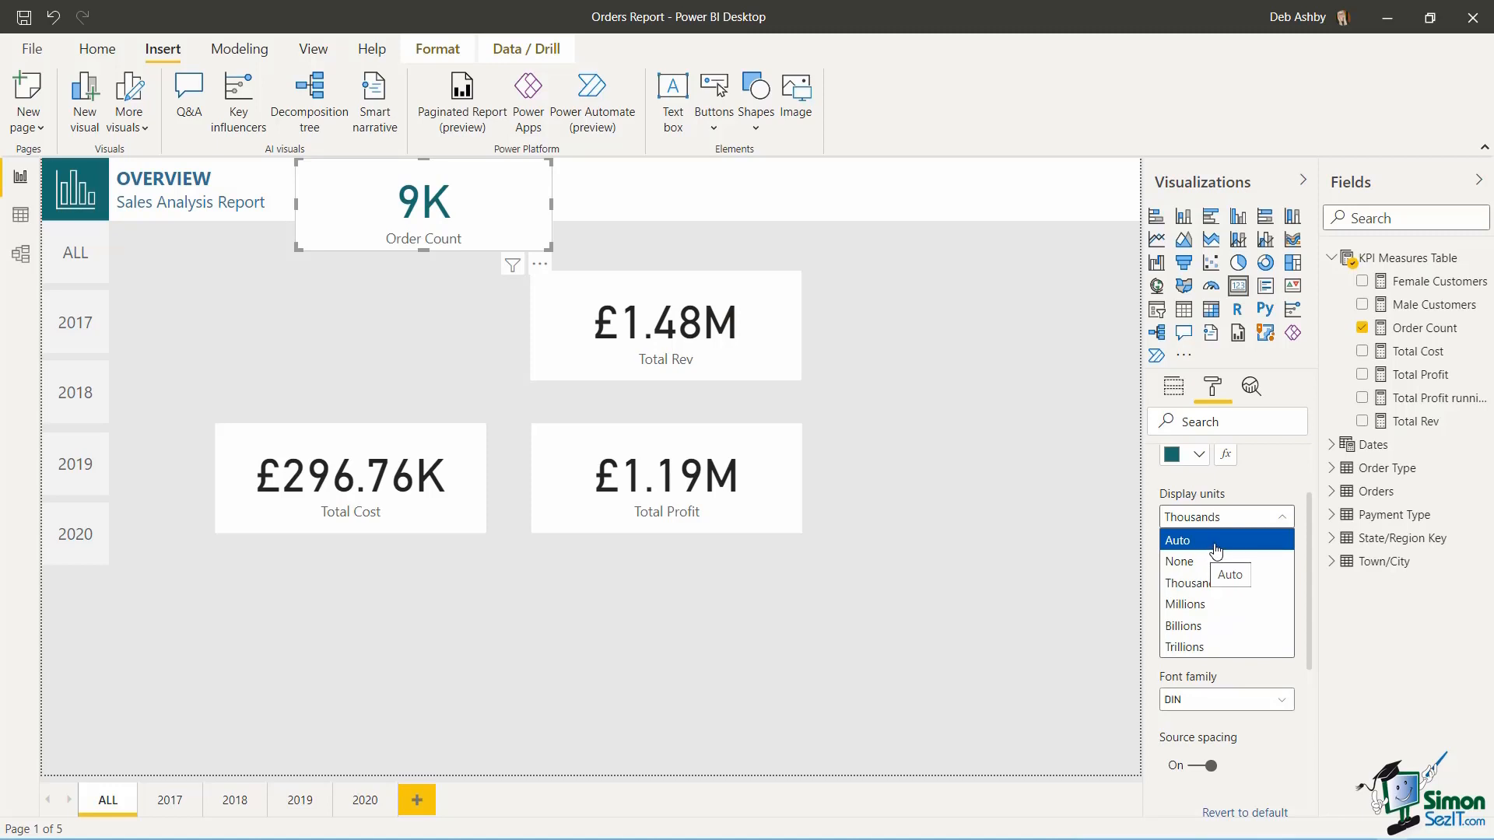
pyautogui.click(1202, 561)
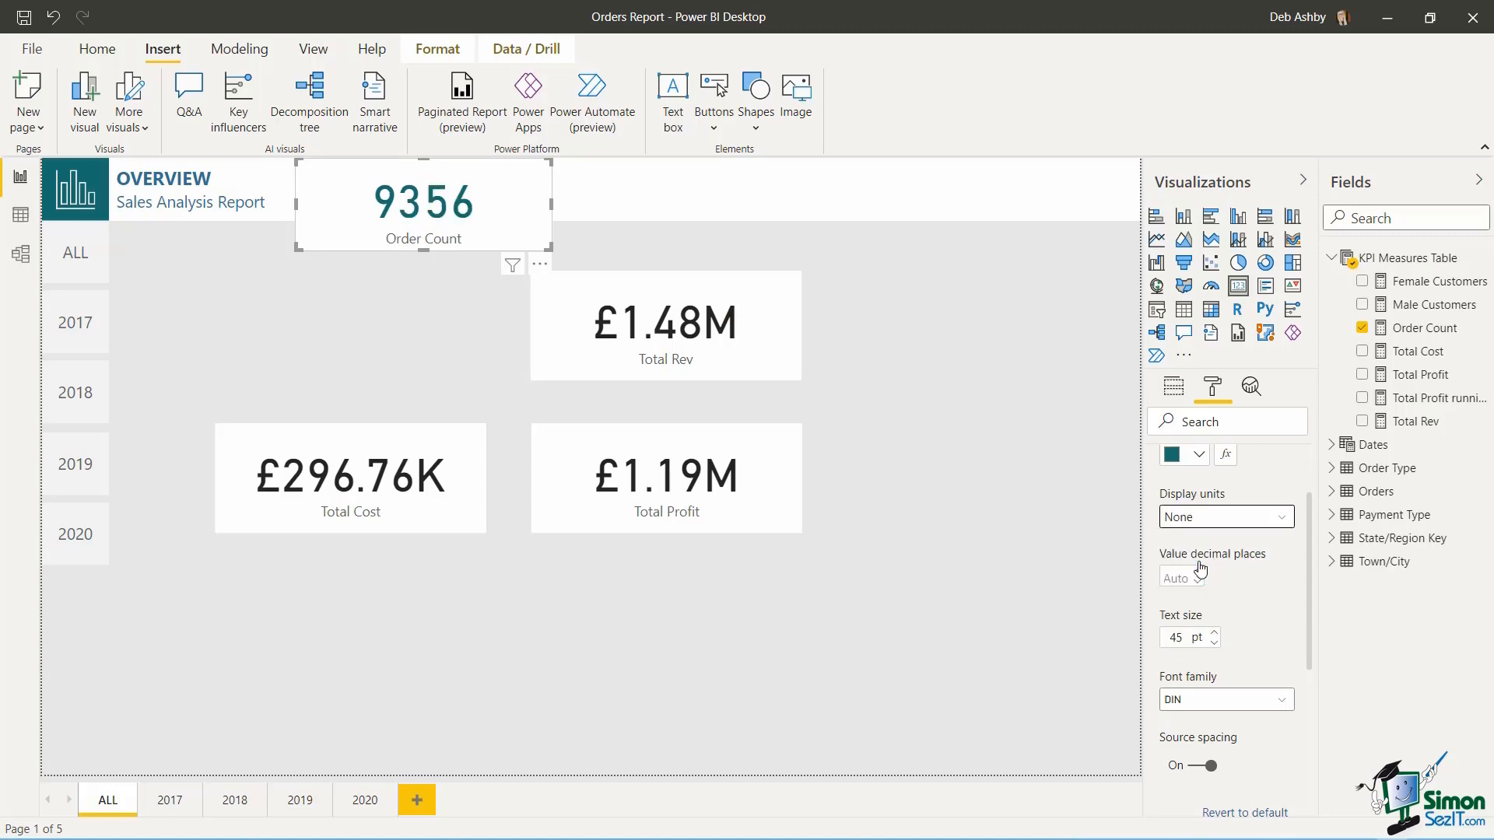
pyautogui.scroll(-2, 1205, 567)
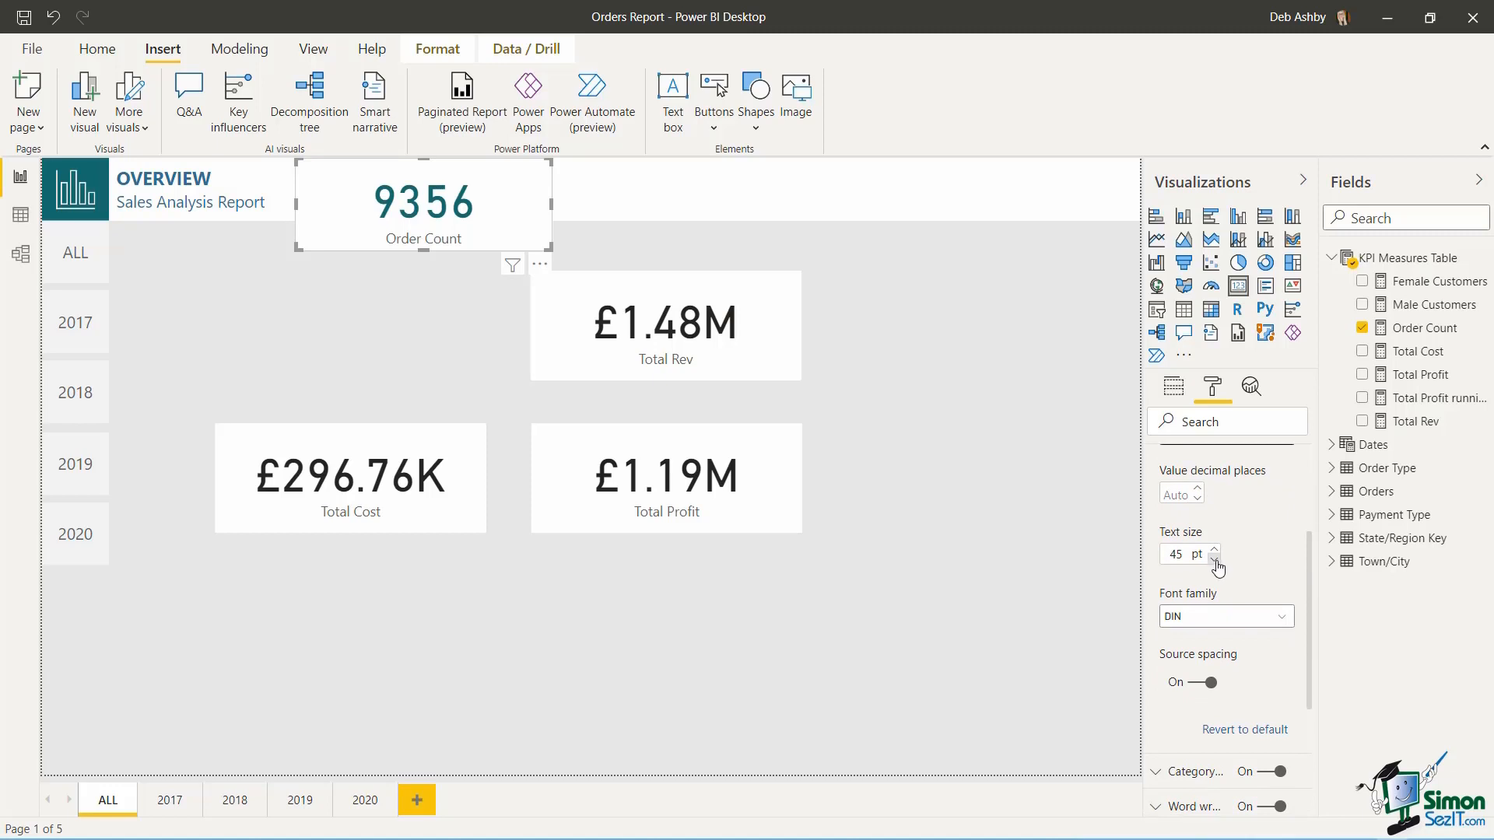
pyautogui.click(1215, 559)
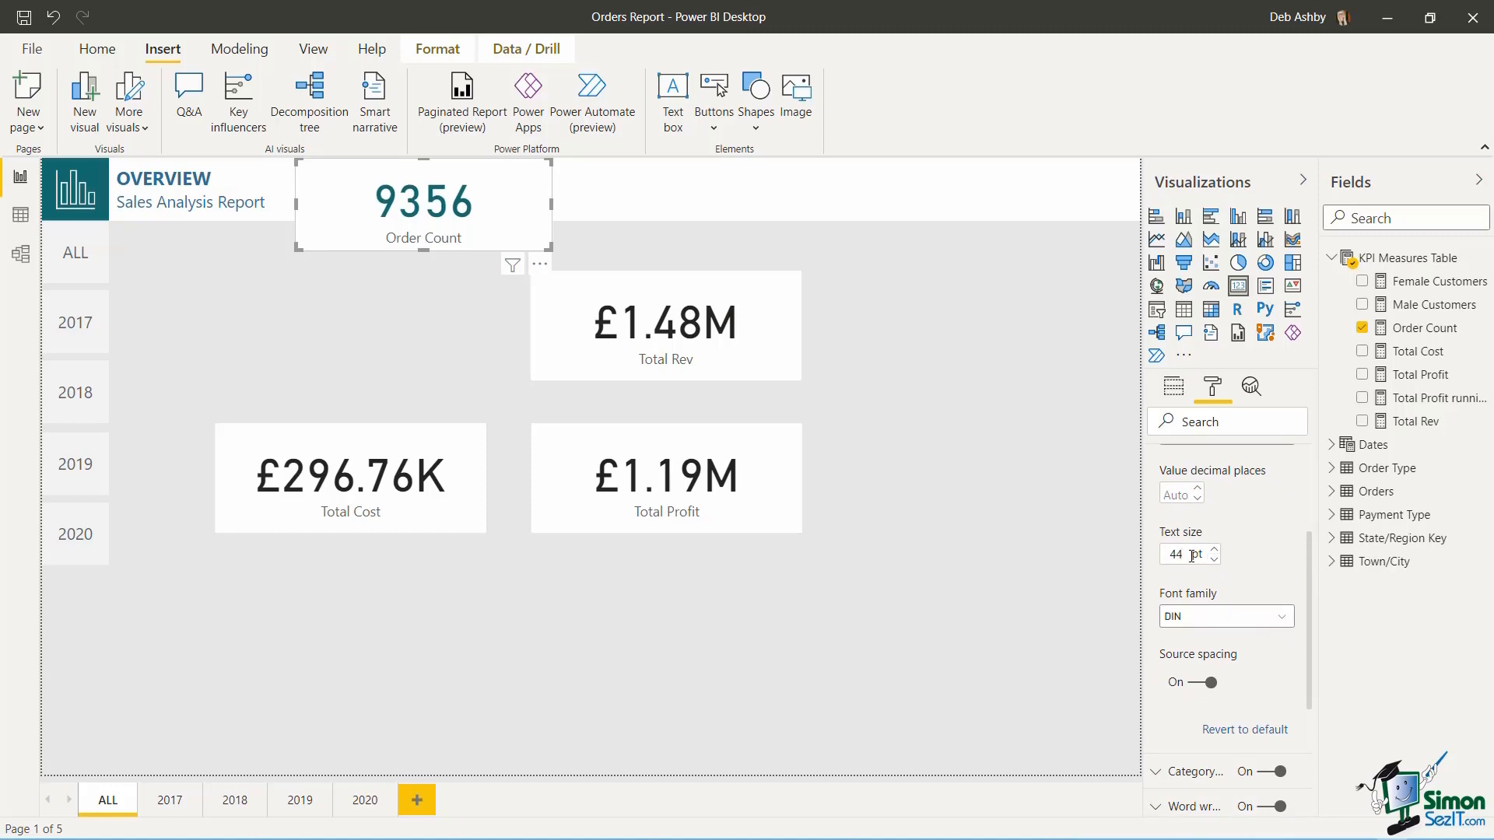
pyautogui.moveTo(1188, 555); pyautogui.dragTo(1150, 561)
pyautogui.write('24')
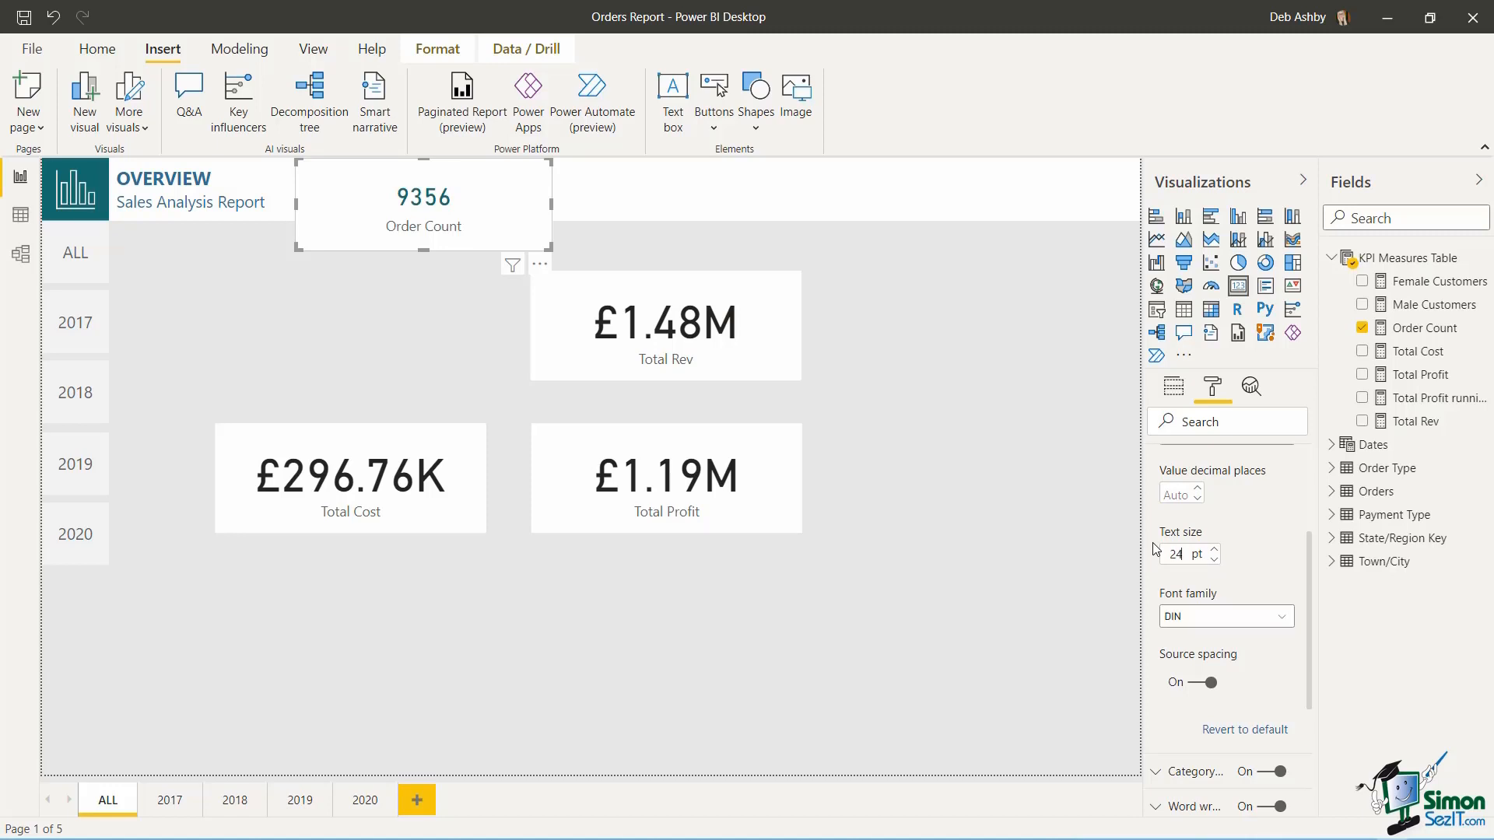
pyautogui.click(1214, 549)
pyautogui.click(1215, 550)
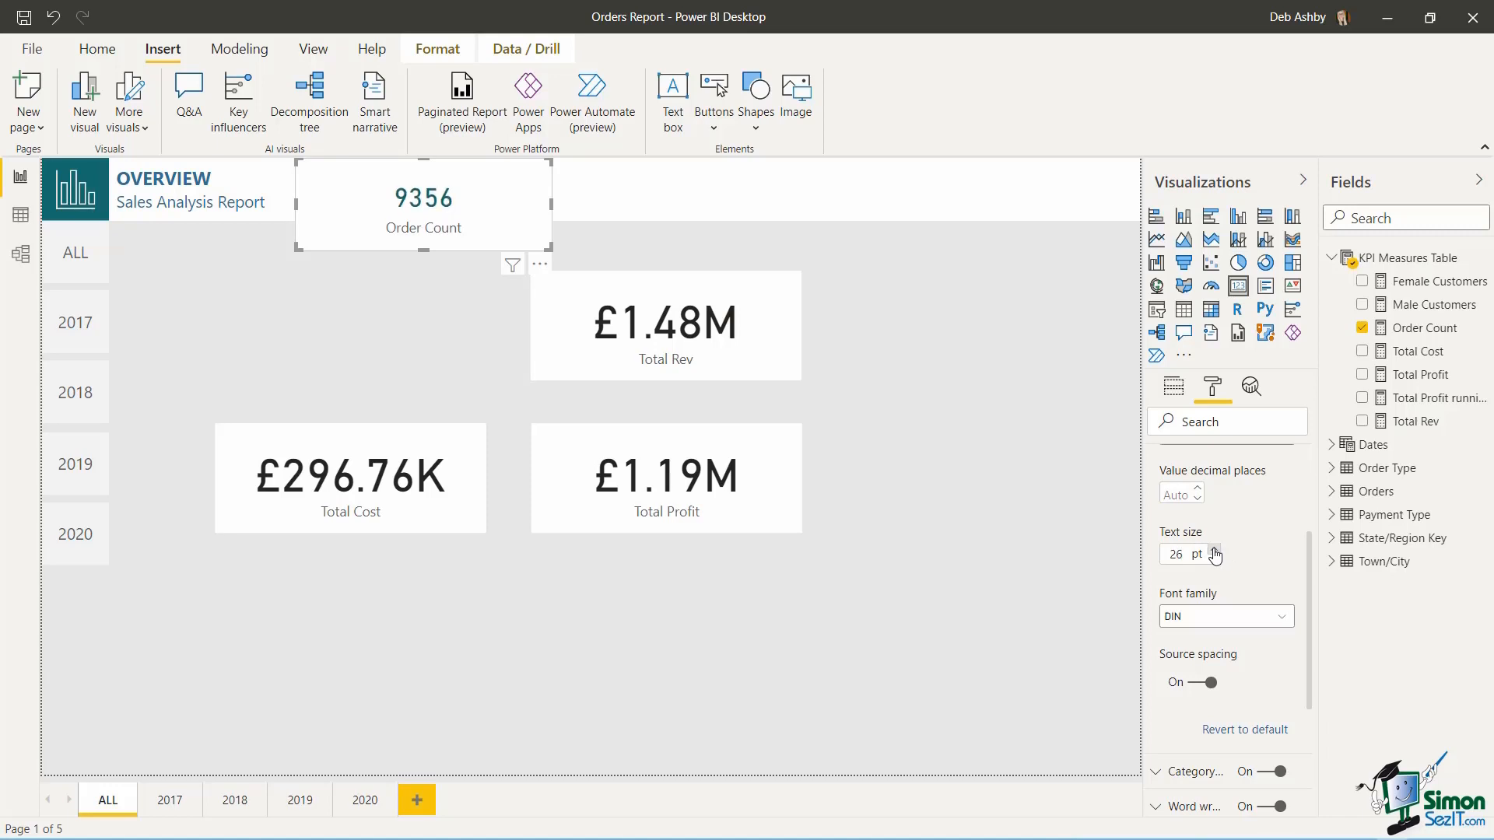
pyautogui.click(1214, 549)
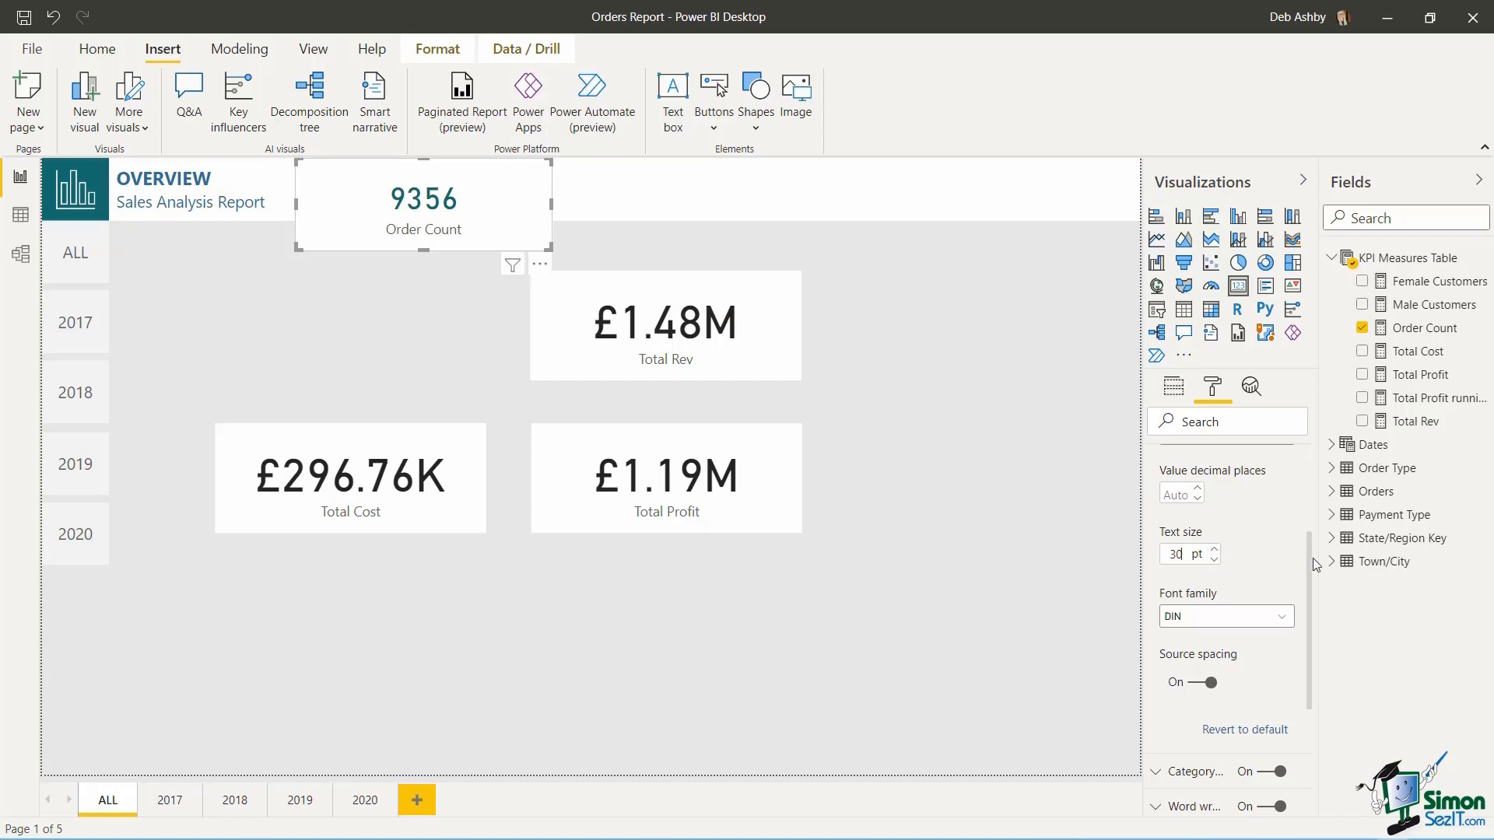
# - Set the Order Count card's category label text size to 11 pt
pyautogui.moveTo(1306, 609); pyautogui.dragTo(1313, 703)
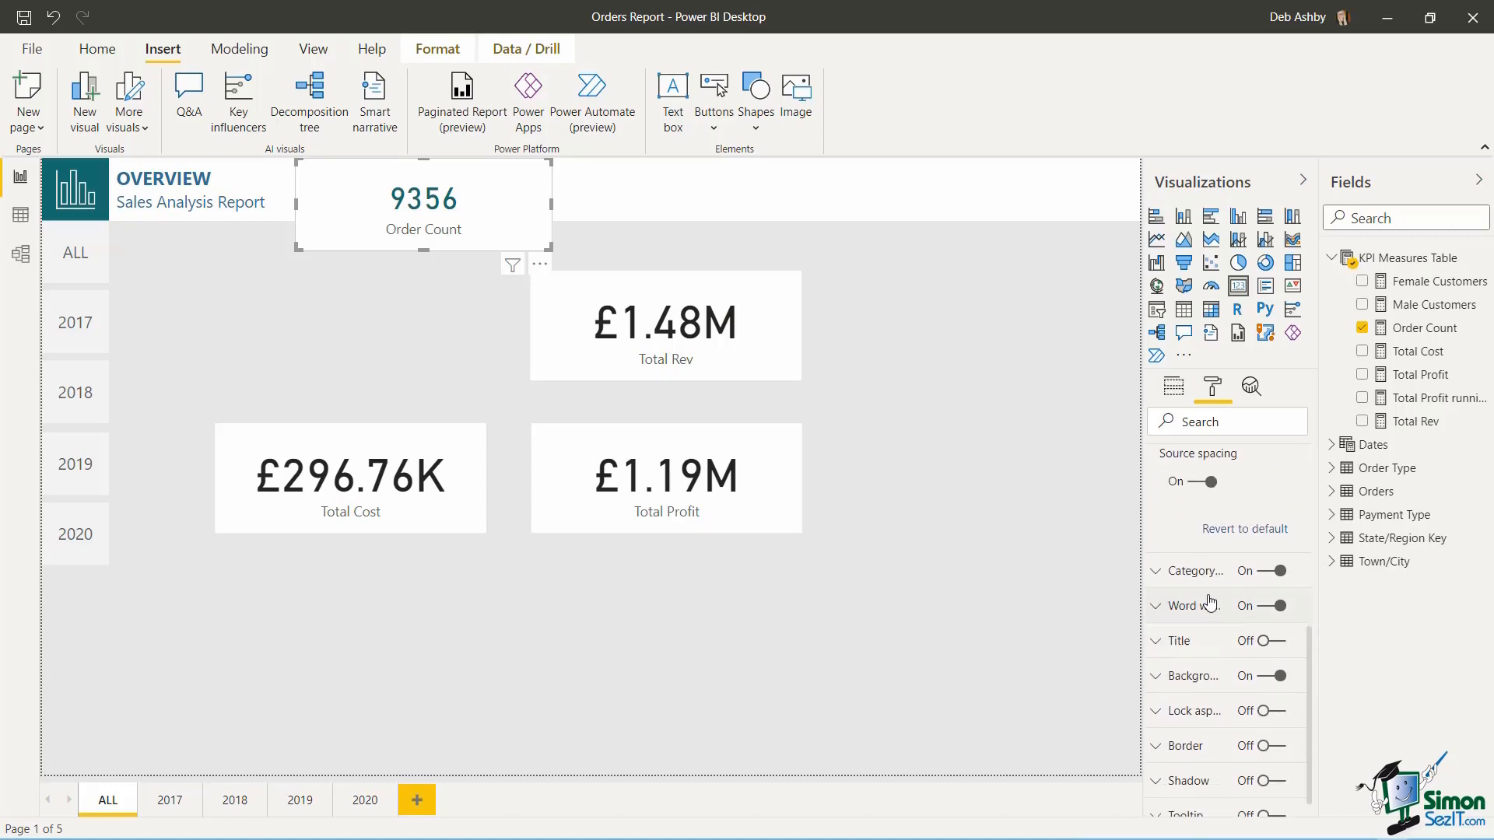
pyautogui.click(1157, 576)
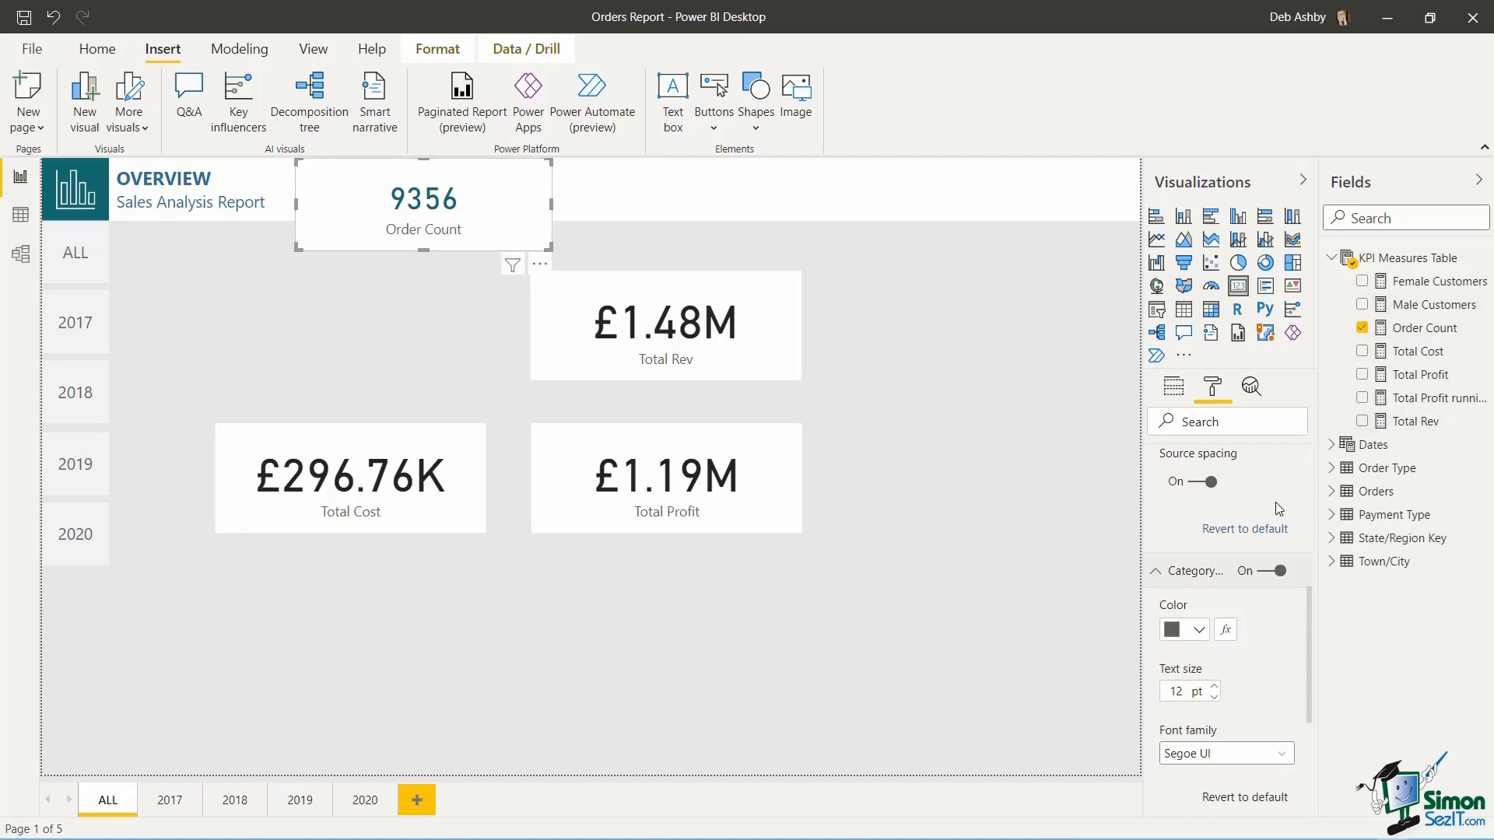
pyautogui.scroll(-1, 1310, 623)
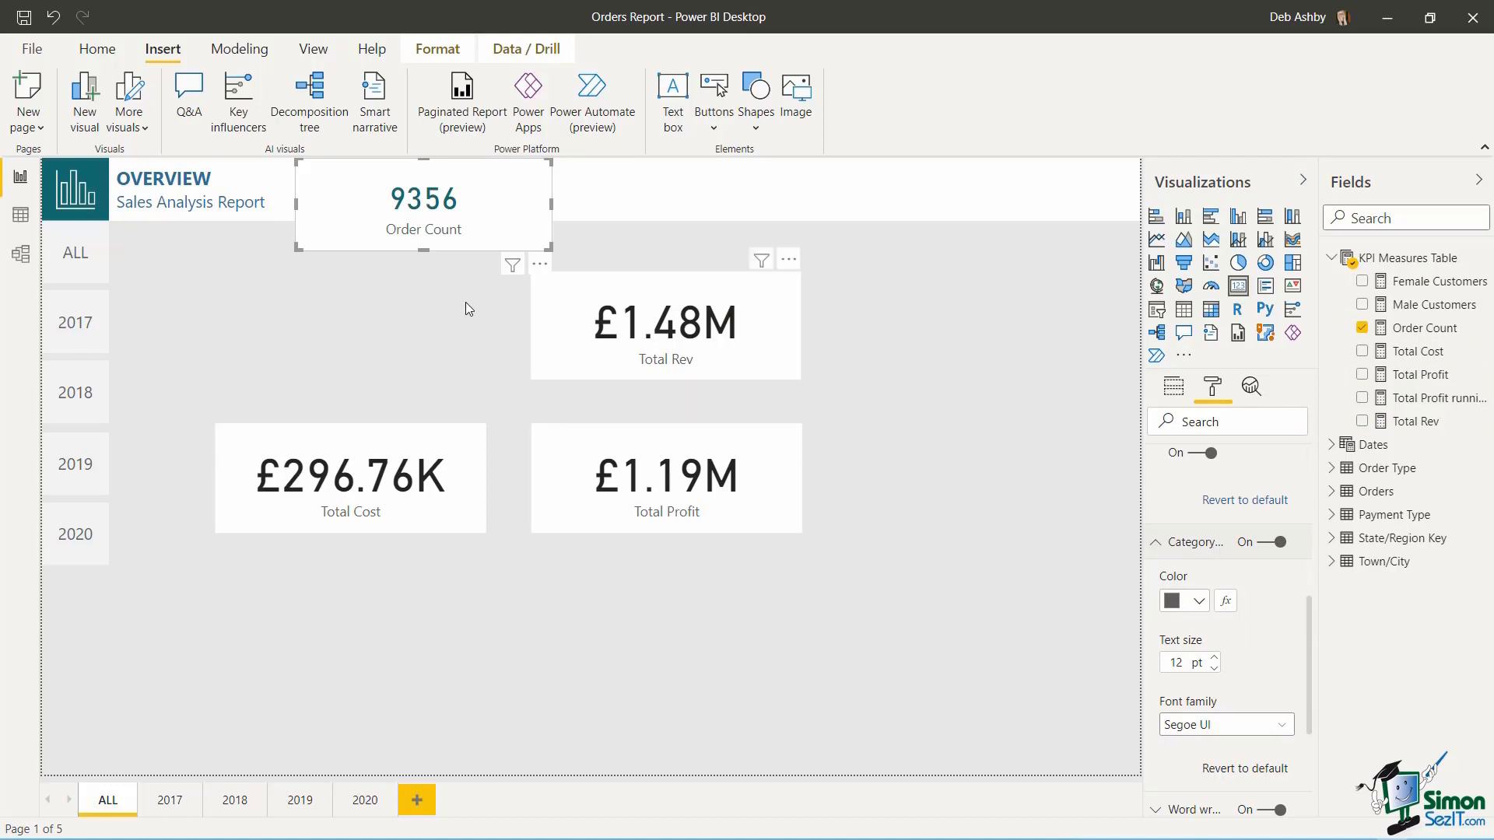
pyautogui.click(1213, 669)
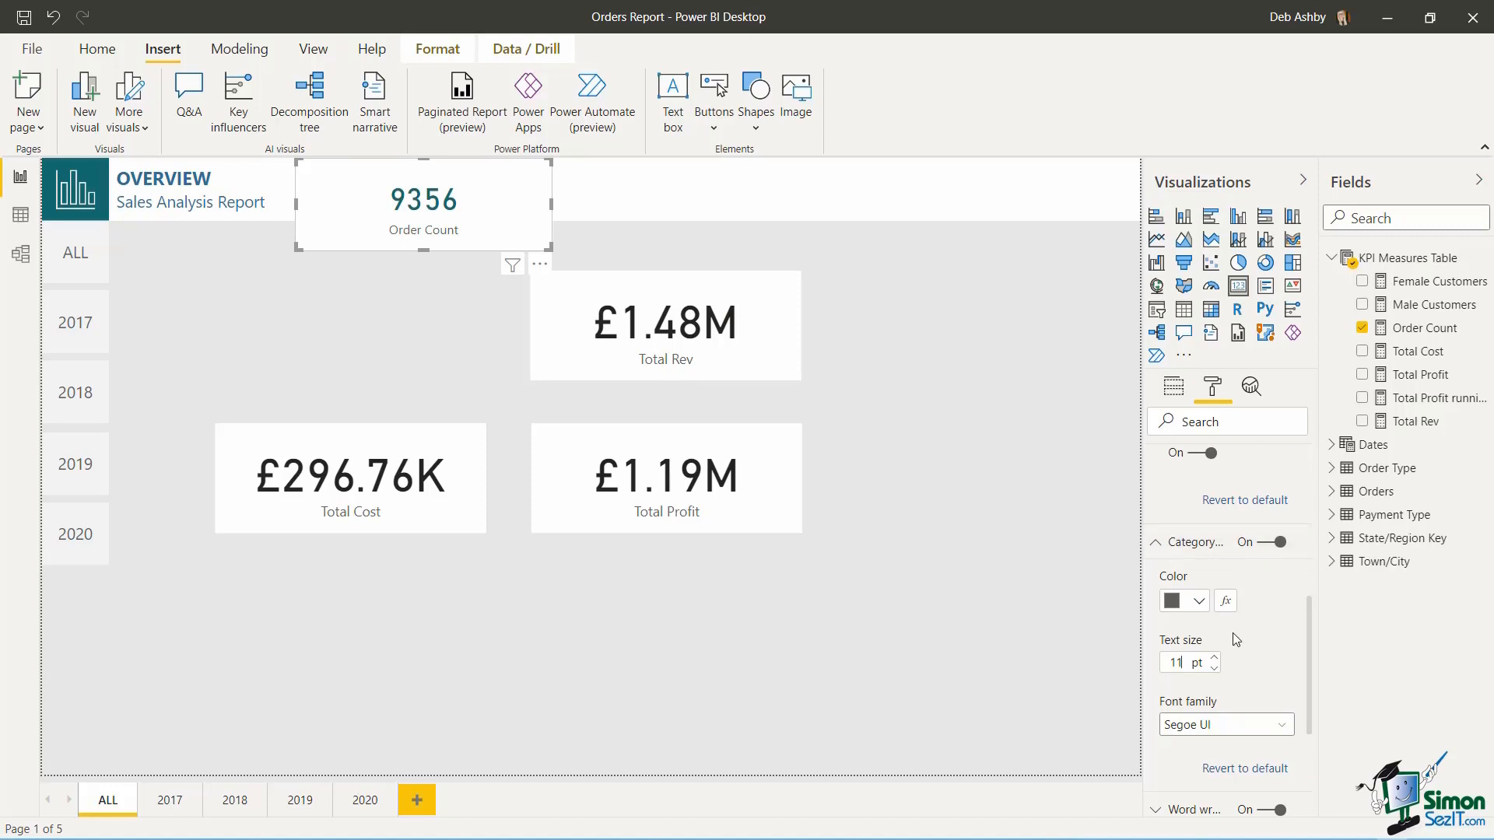
# - Turn the Order Count card's category label off and back on
pyautogui.moveTo(1308, 622)
pyautogui.mouseDown()
pyautogui.moveTo(1309, 686)
pyautogui.moveTo(1305, 591)
pyautogui.moveTo(1305, 605)
pyautogui.mouseUp()
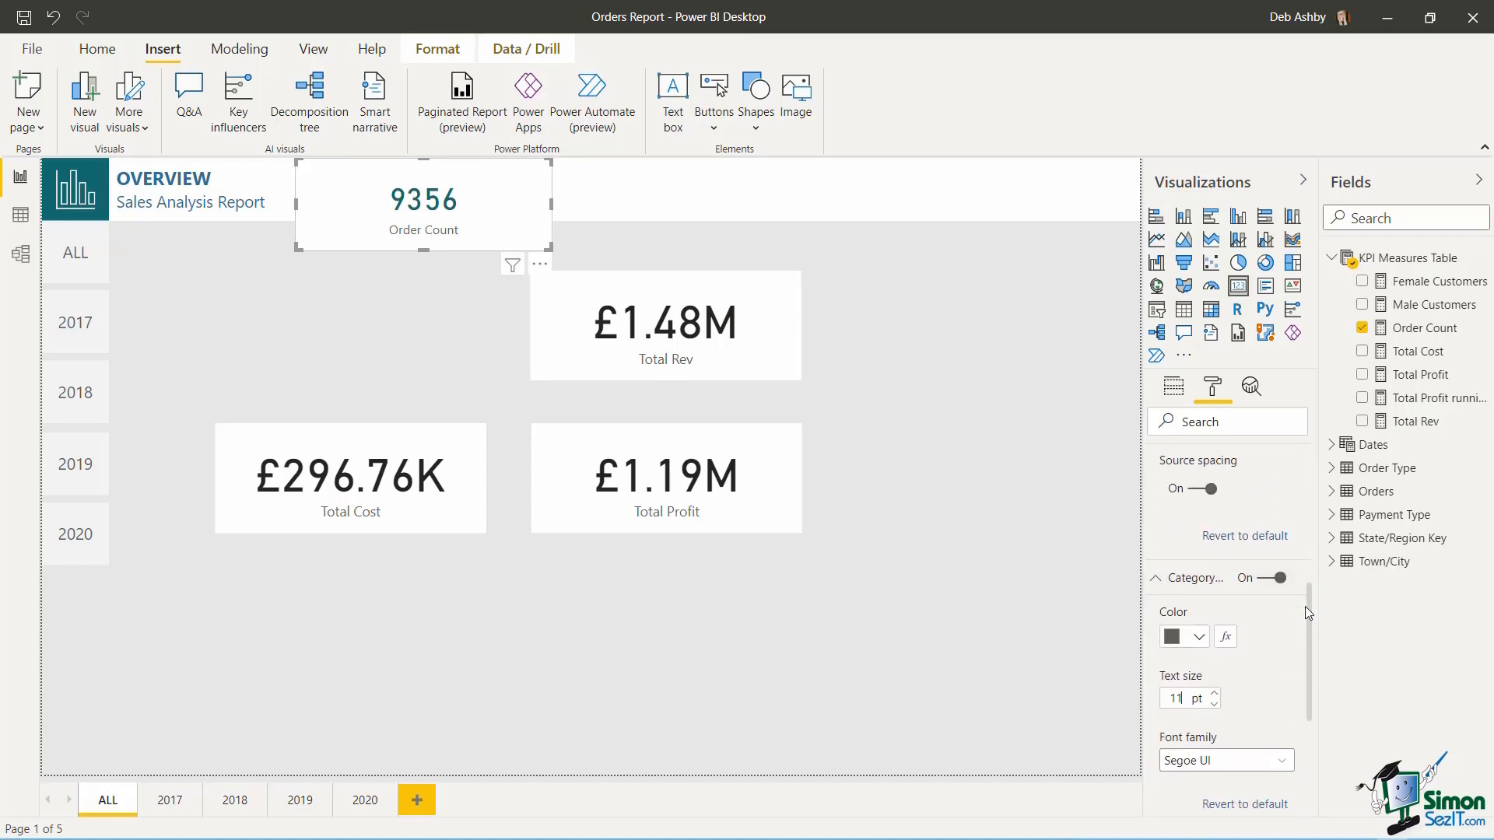
pyautogui.click(1262, 580)
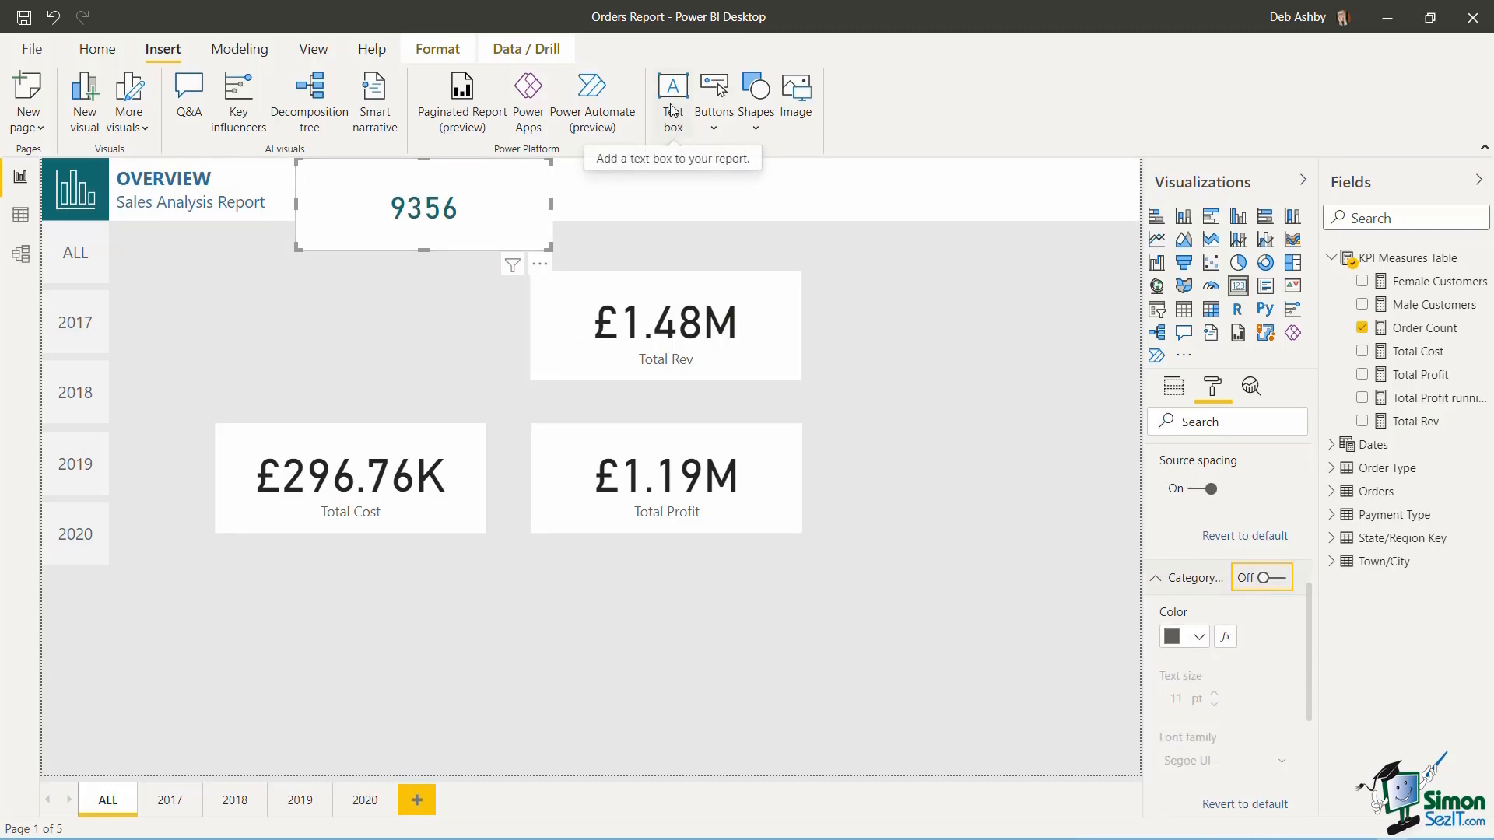
pyautogui.click(1290, 582)
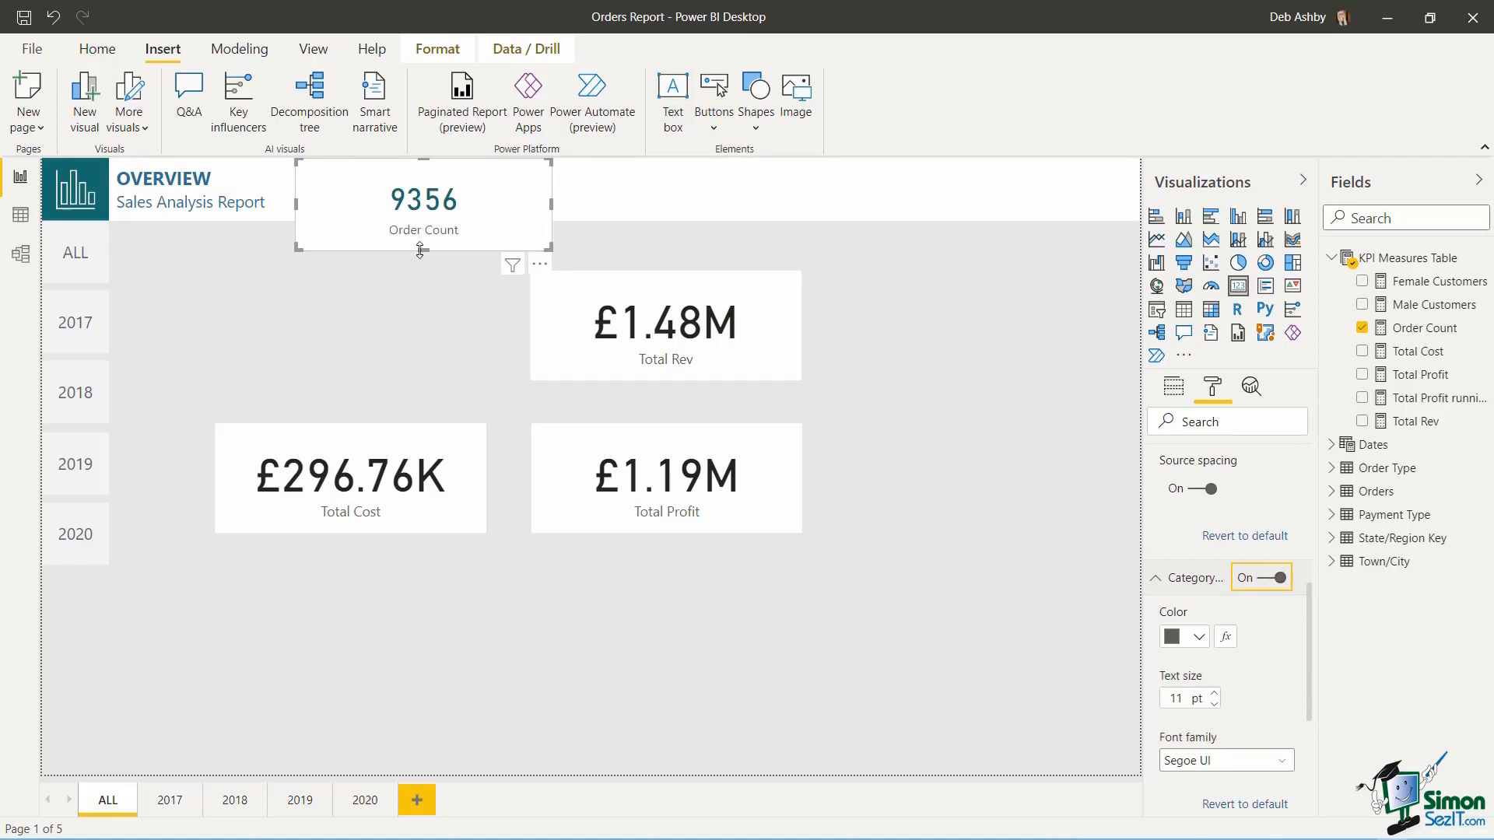
# - Shrink the Order Count card to fit inside the page header and reduce its data label text size until the category label fits
pyautogui.moveTo(423, 248); pyautogui.dragTo(427, 220)
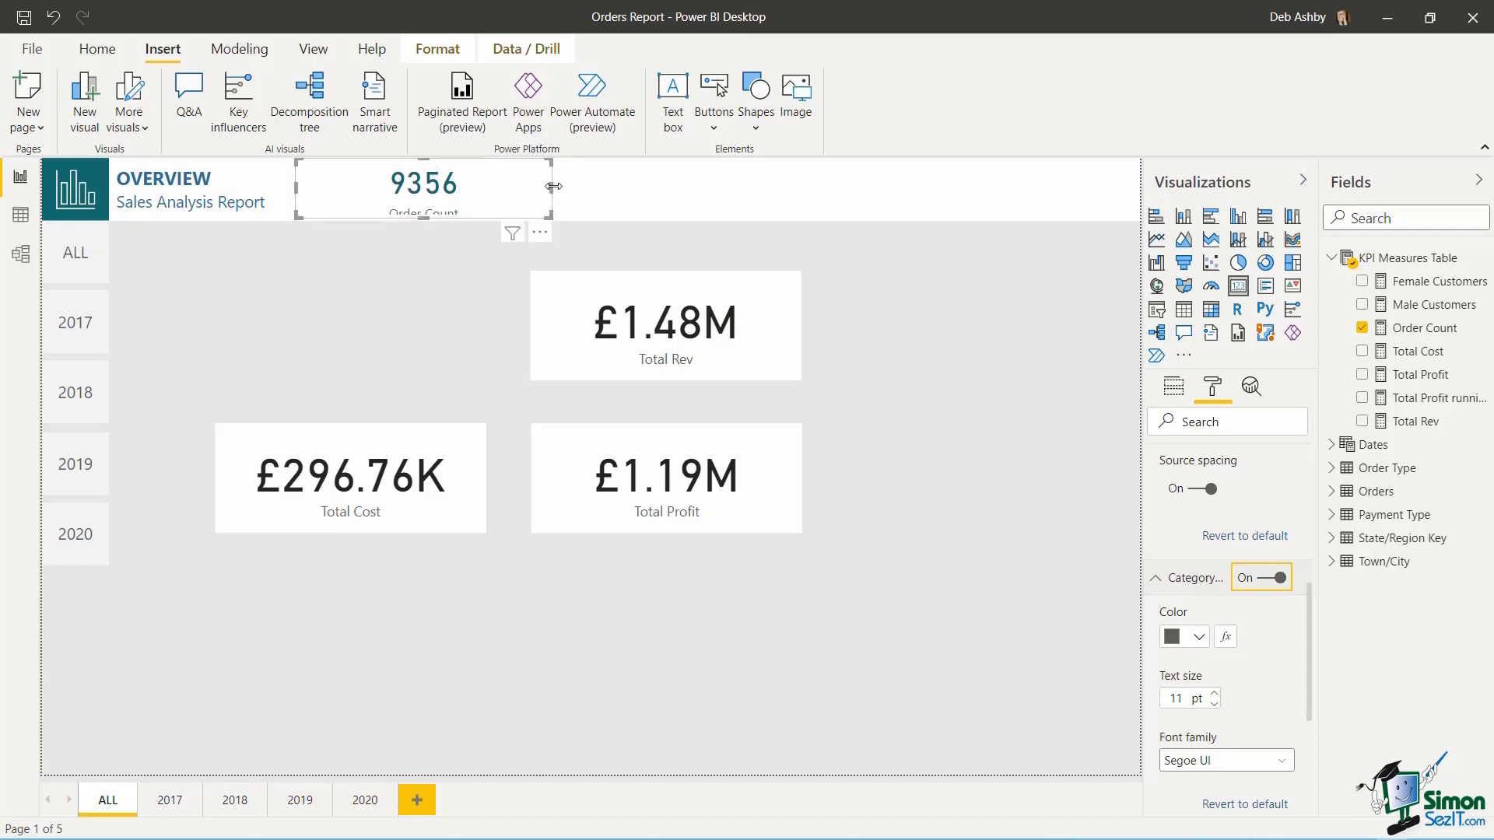
pyautogui.moveTo(551, 188); pyautogui.dragTo(481, 195)
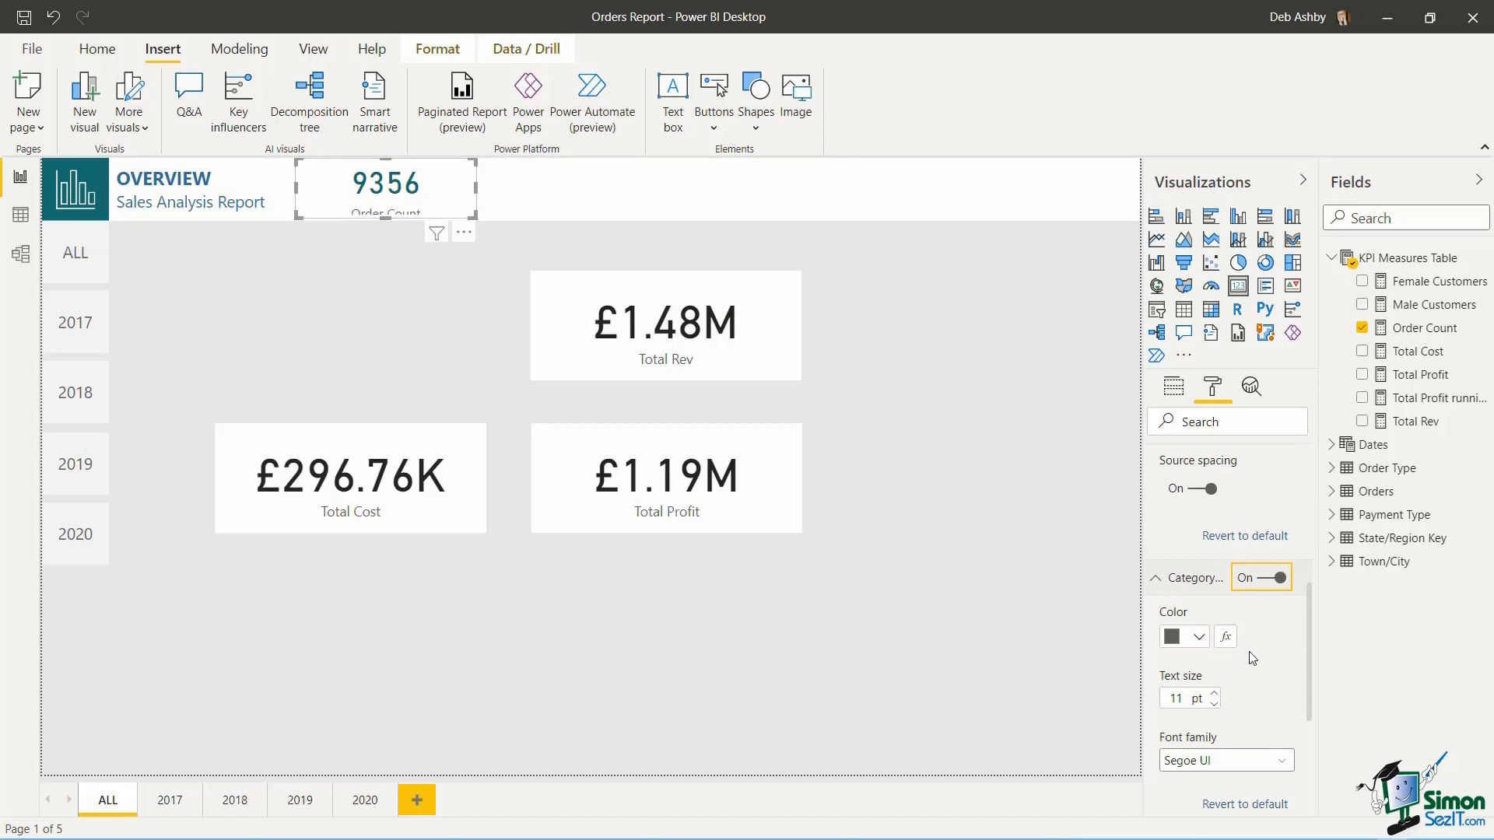
pyautogui.moveTo(1309, 616); pyautogui.dragTo(1311, 532)
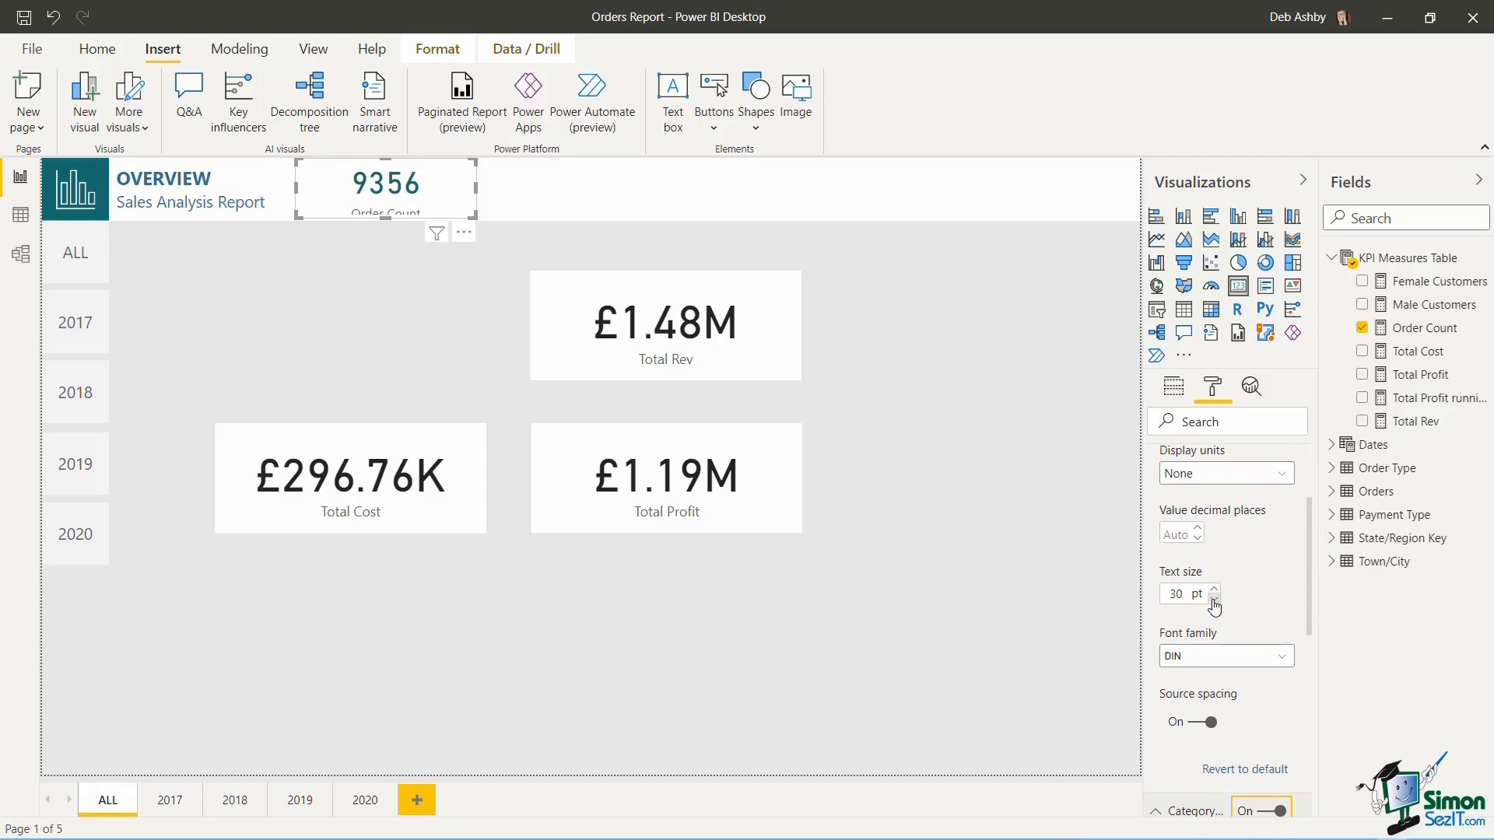
pyautogui.click(1214, 601)
pyautogui.click(1214, 600)
pyautogui.click(1214, 600)
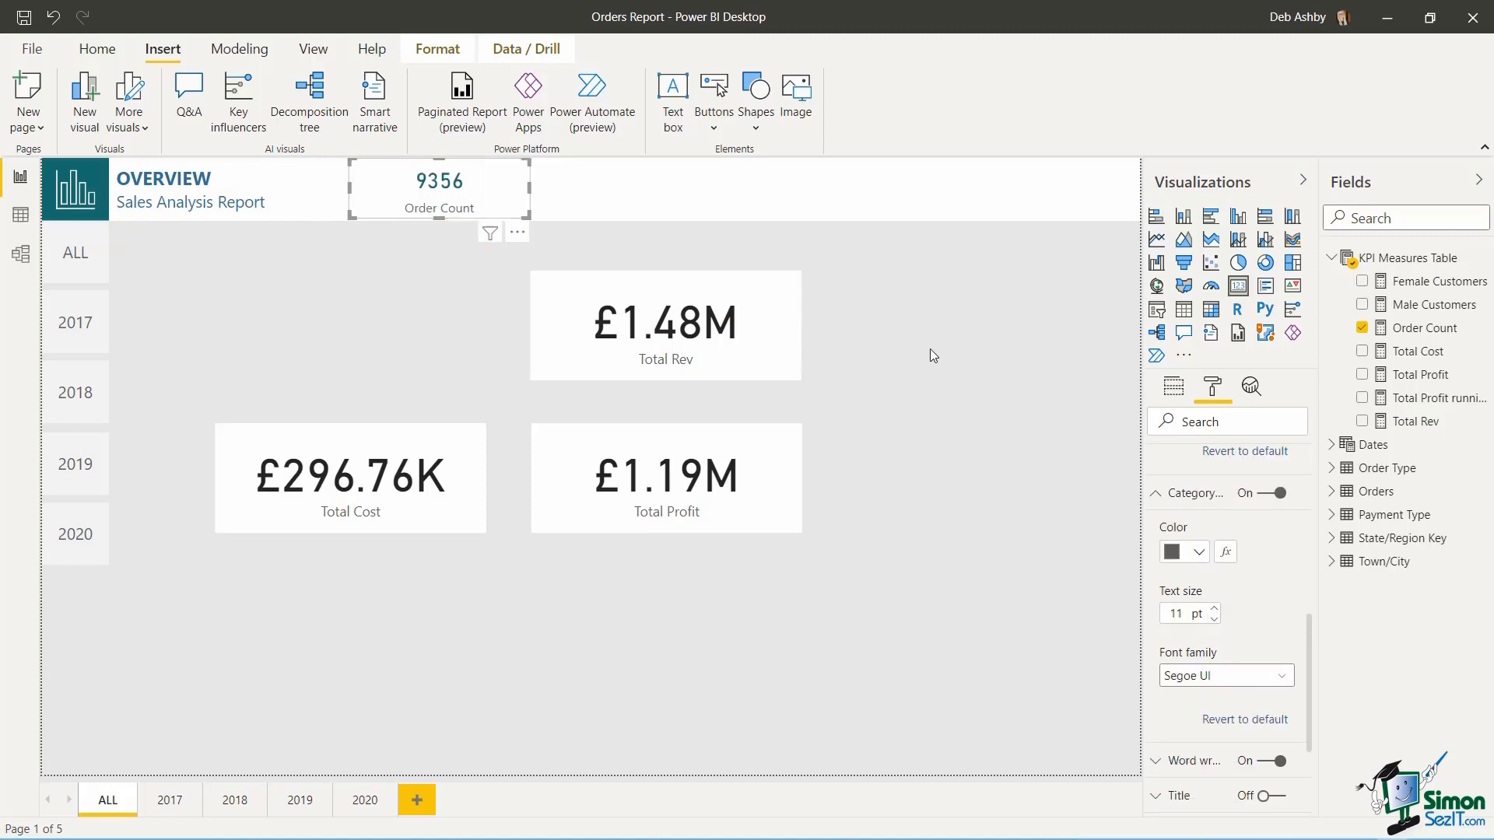
pyautogui.click(930, 349)
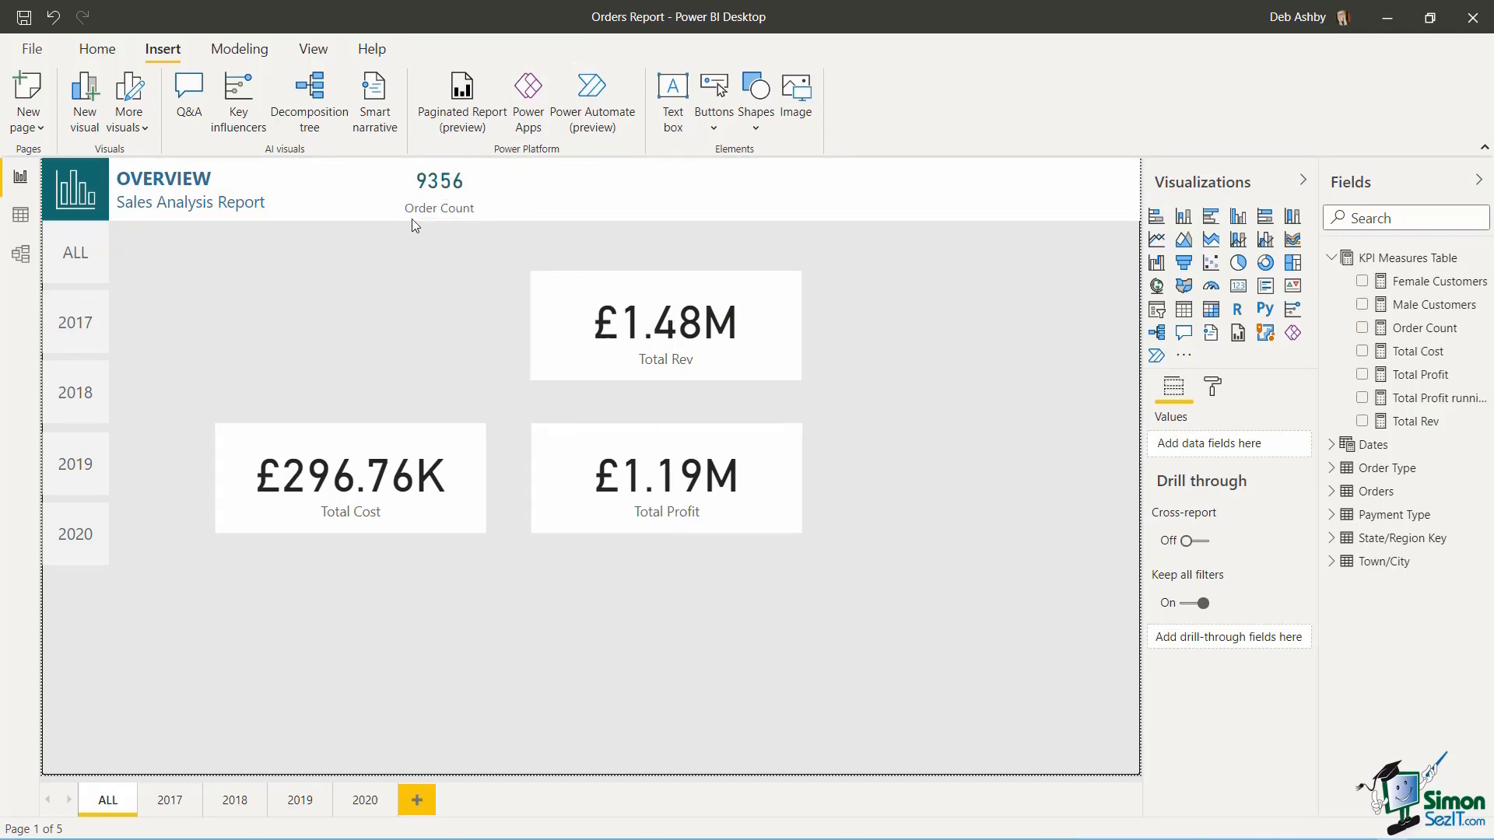
# - Copy the Order Count card's formatting to the Total Rev, Total Cost and Total Profit cards with the Format painter
pyautogui.click(449, 185)
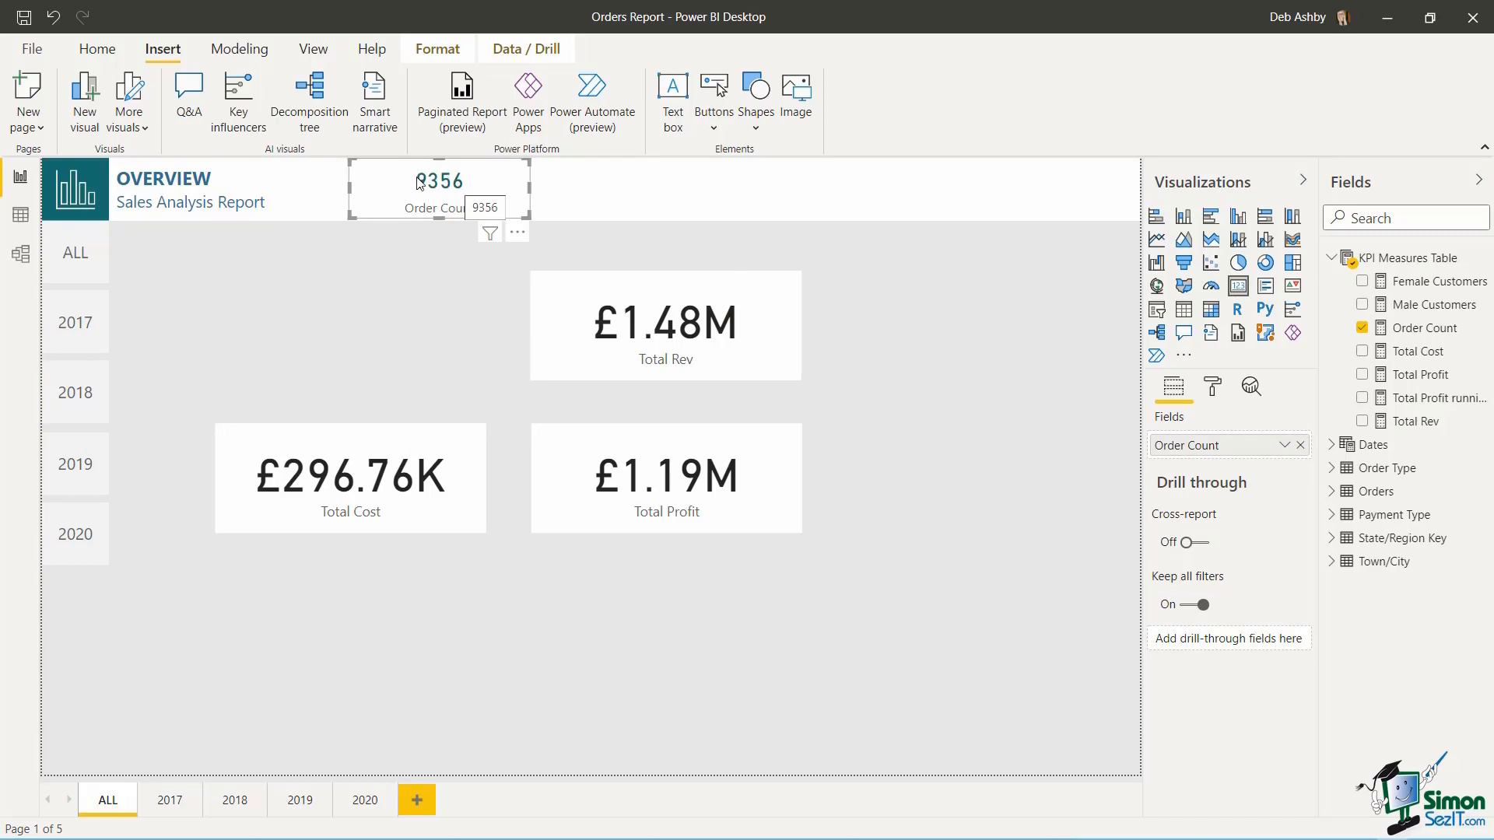
pyautogui.click(105, 51)
pyautogui.click(102, 126)
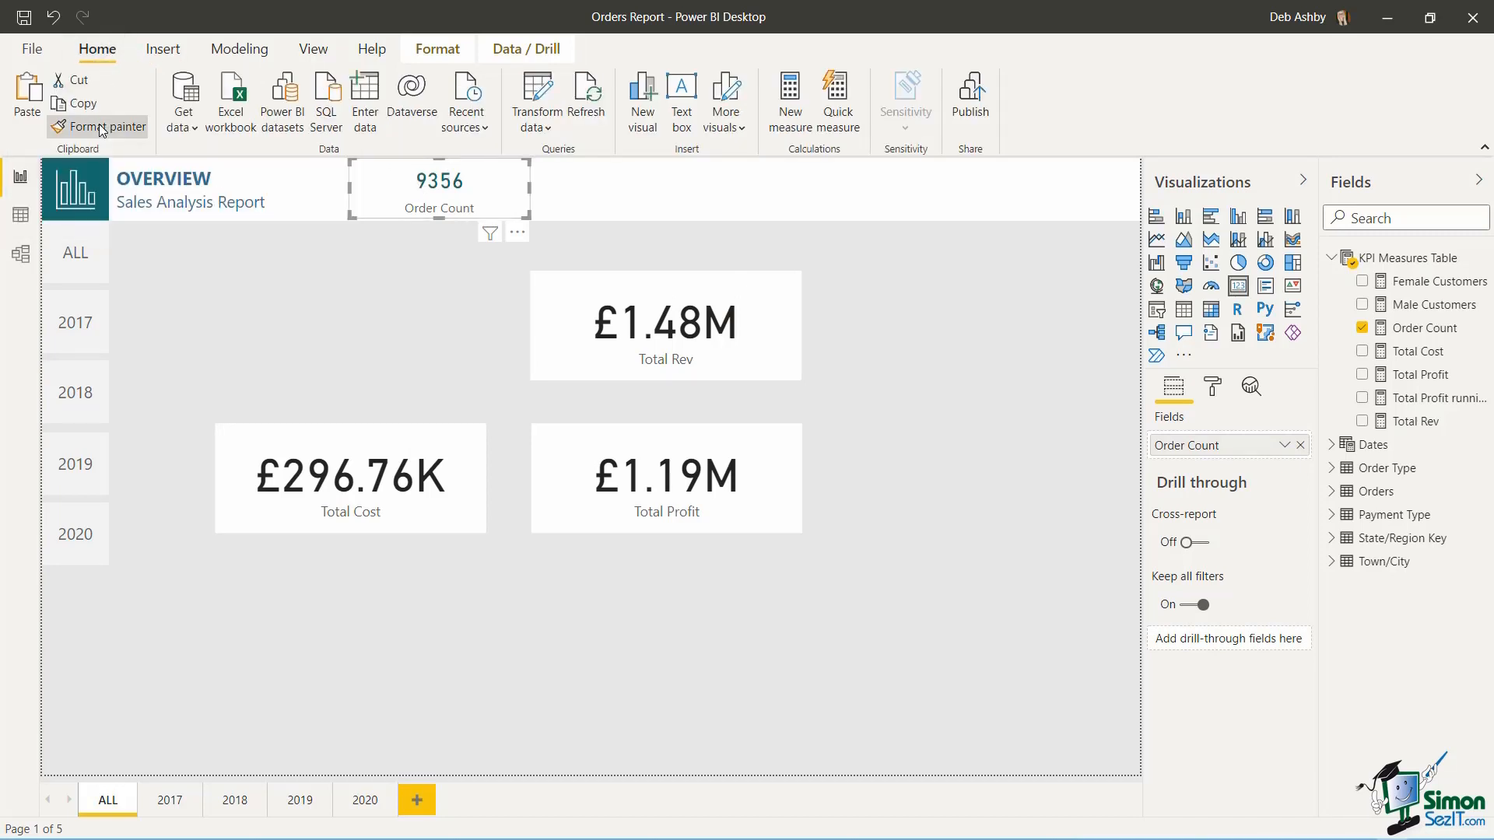
pyautogui.click(765, 309)
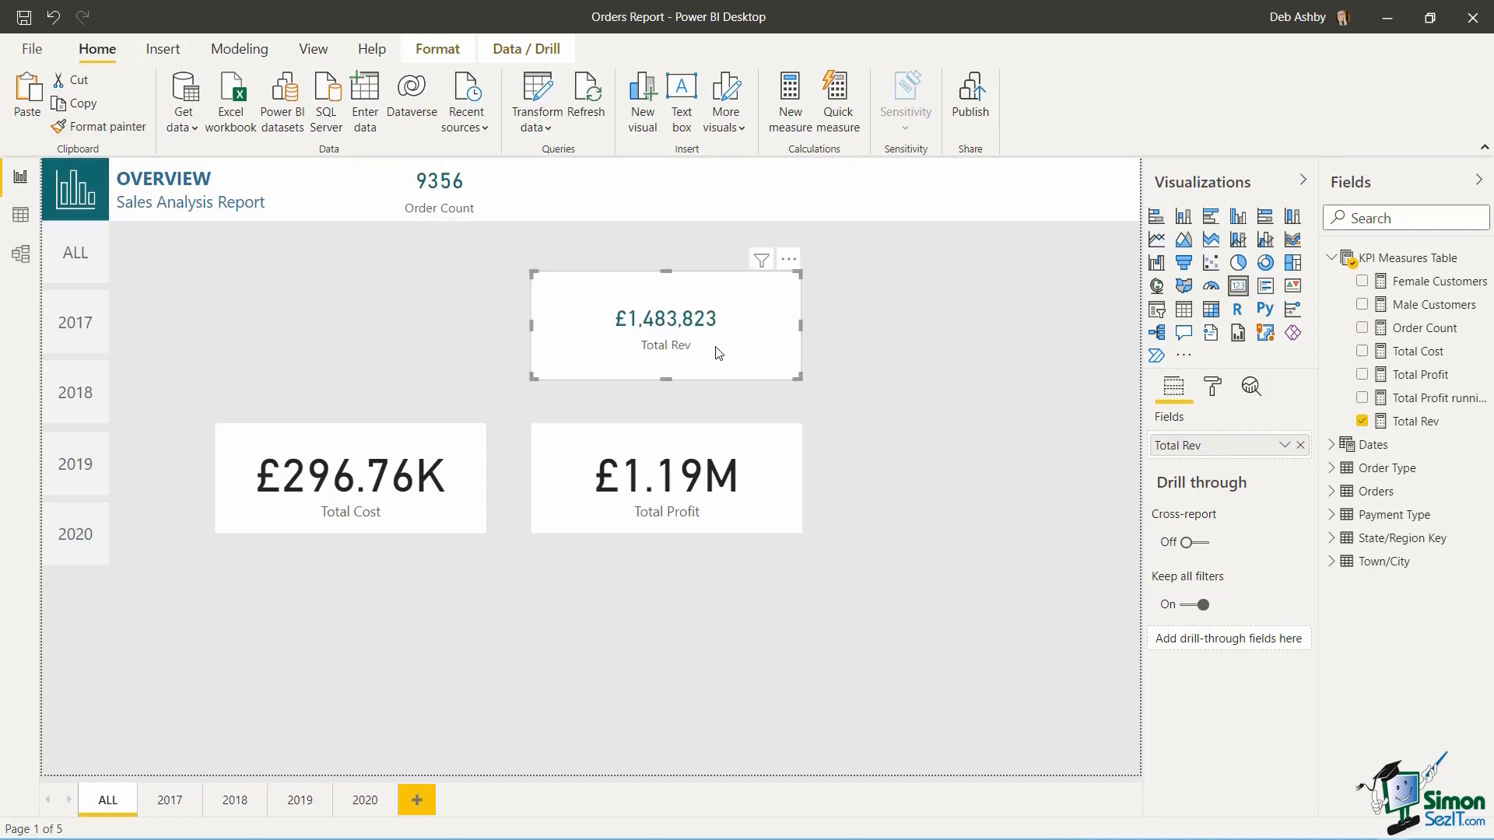
pyautogui.click(125, 127)
pyautogui.click(421, 466)
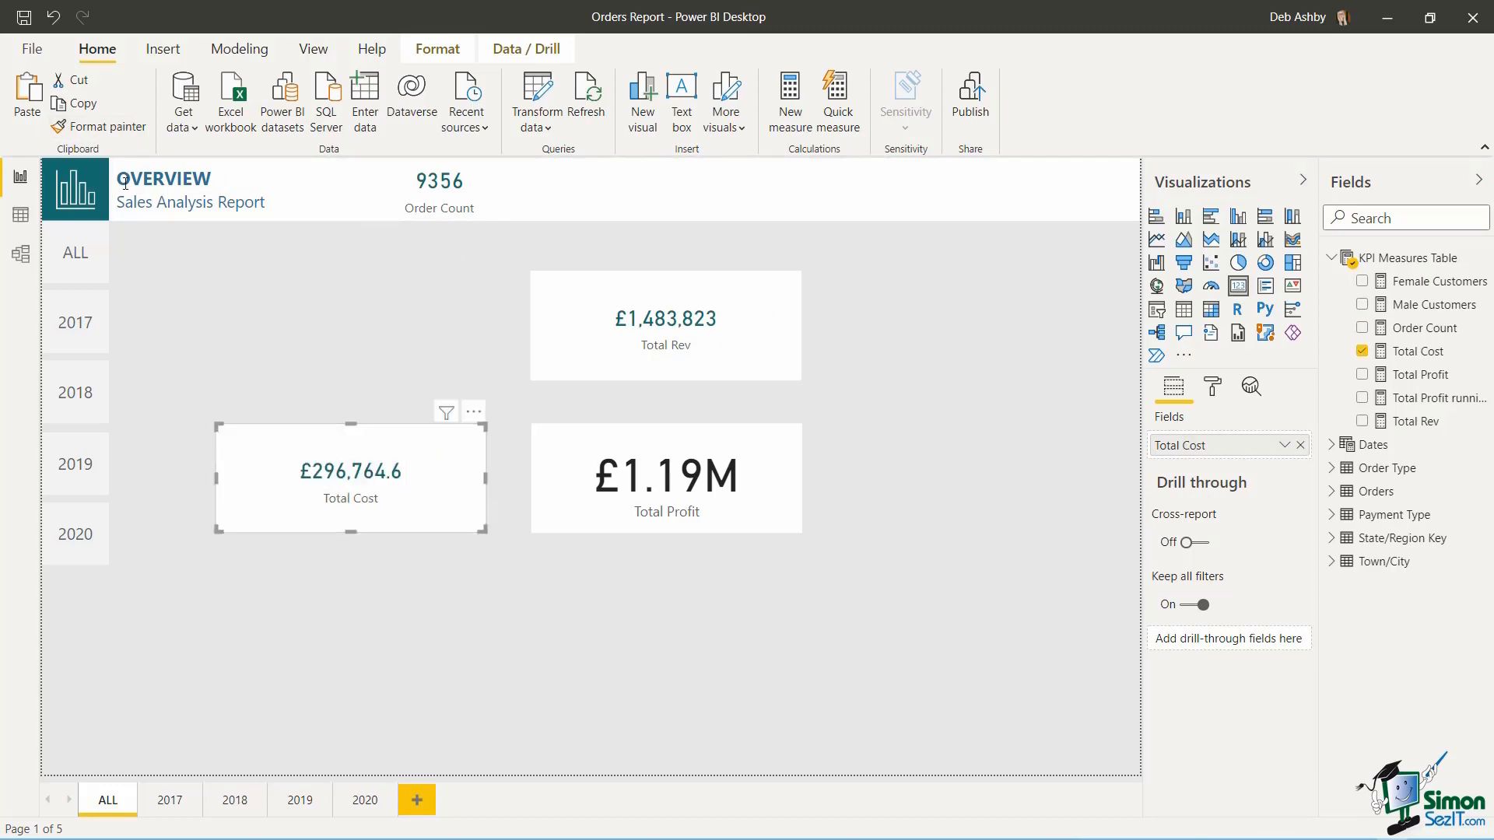
pyautogui.click(110, 128)
pyautogui.click(760, 456)
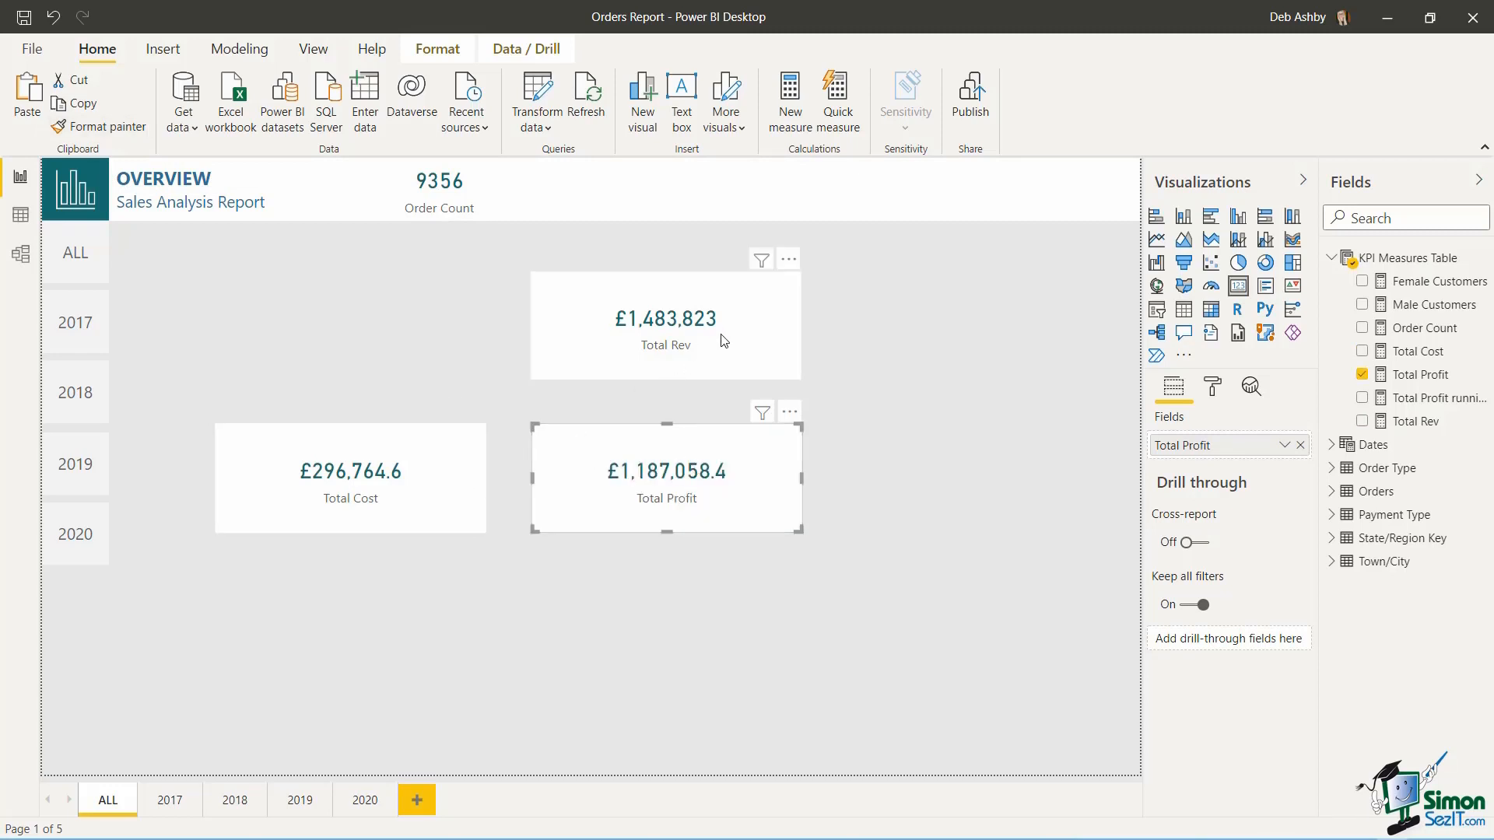
# - Narrow the Total Rev card and move it into the page header beside Order Count, reducing its height to fit
pyautogui.click(788, 338)
pyautogui.moveTo(799, 336); pyautogui.dragTo(669, 342)
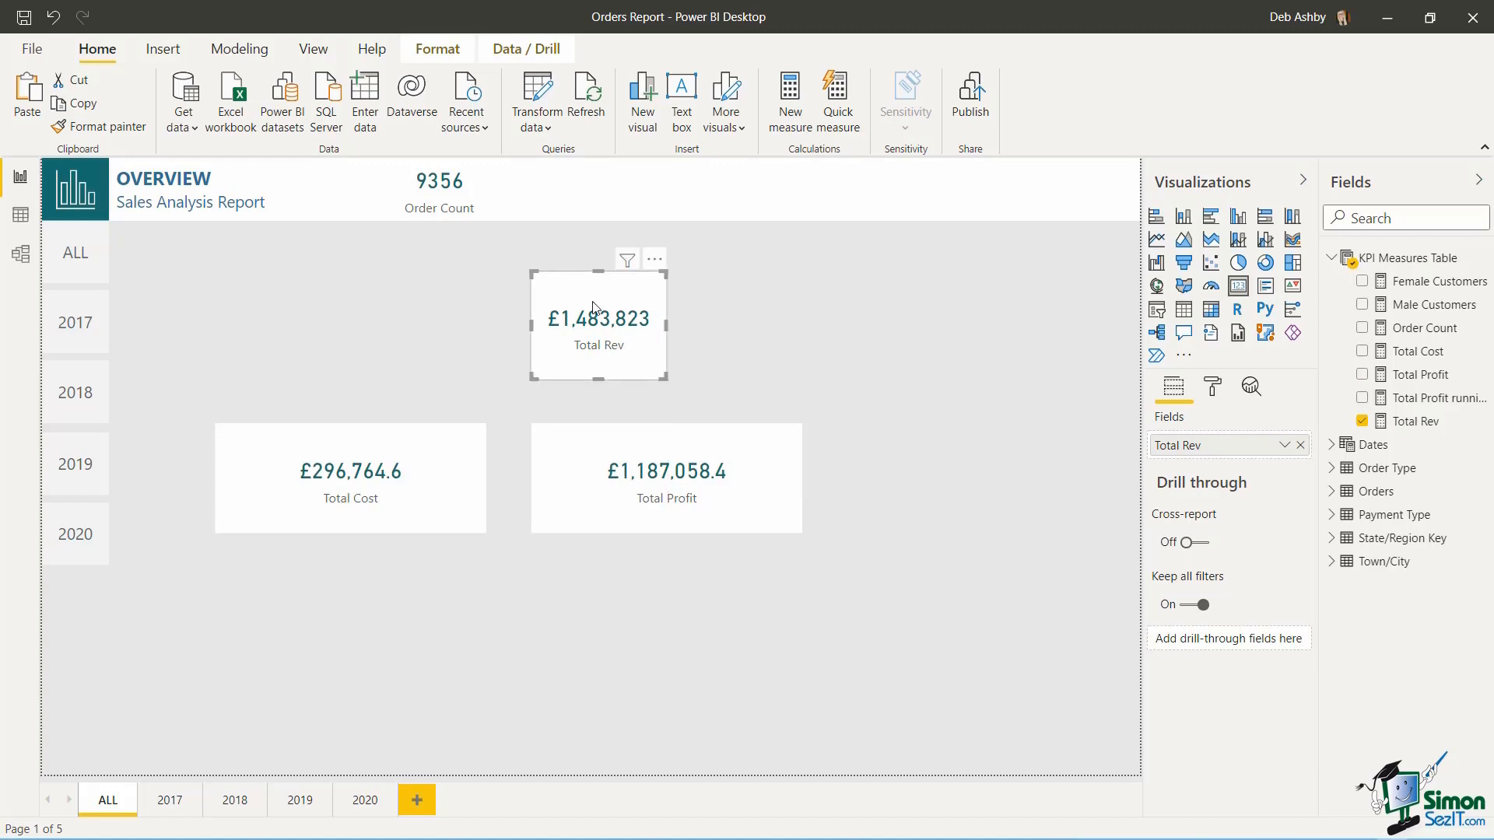
pyautogui.moveTo(592, 306); pyautogui.dragTo(583, 196)
pyautogui.moveTo(592, 267); pyautogui.dragTo(589, 215)
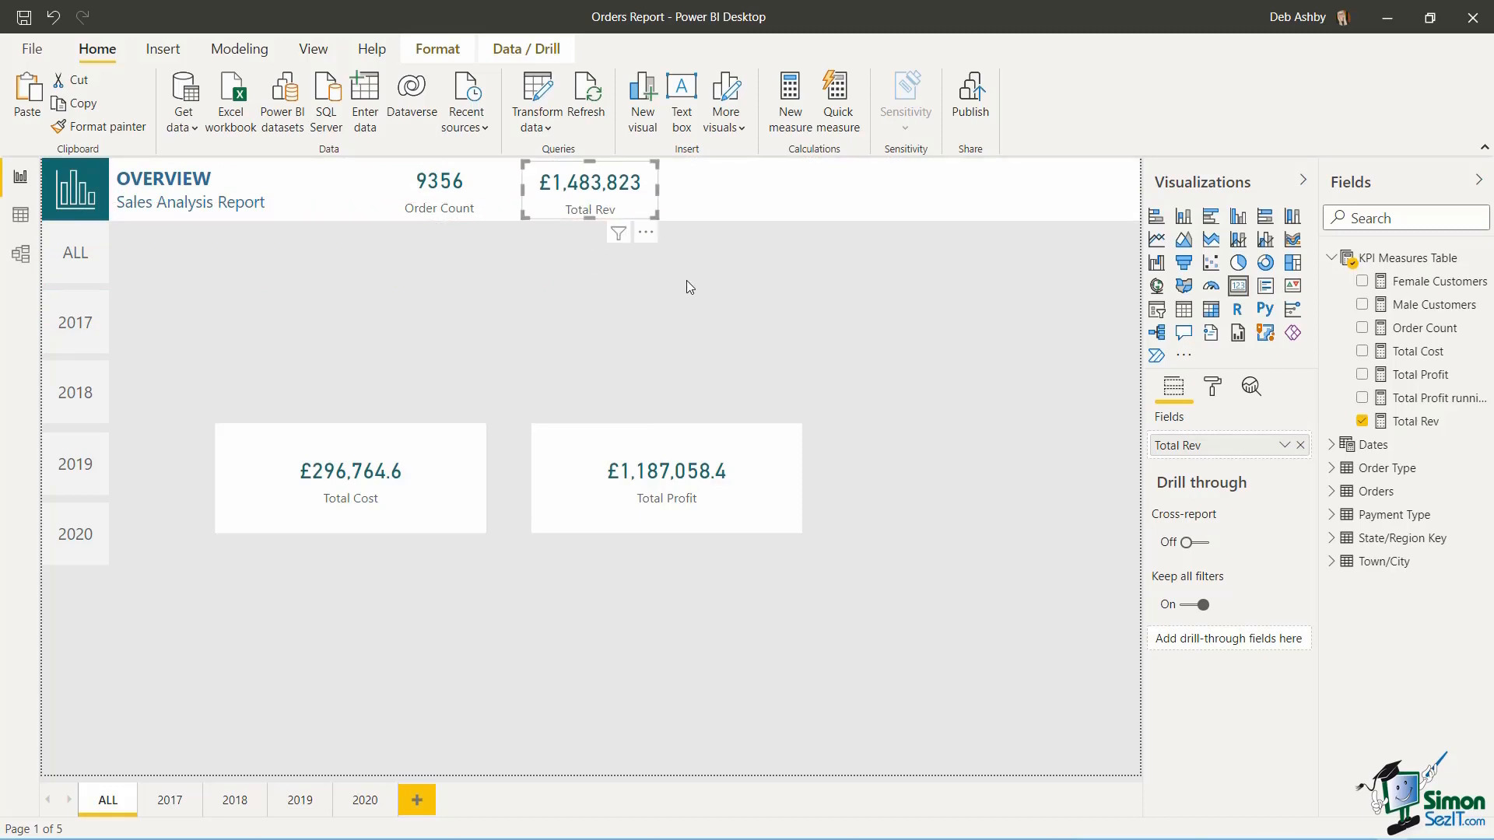
pyautogui.click(691, 282)
# - Move the Total Cost card into the page header beside Total Rev and shrink it to fit the header
pyautogui.moveTo(364, 481); pyautogui.dragTo(819, 216)
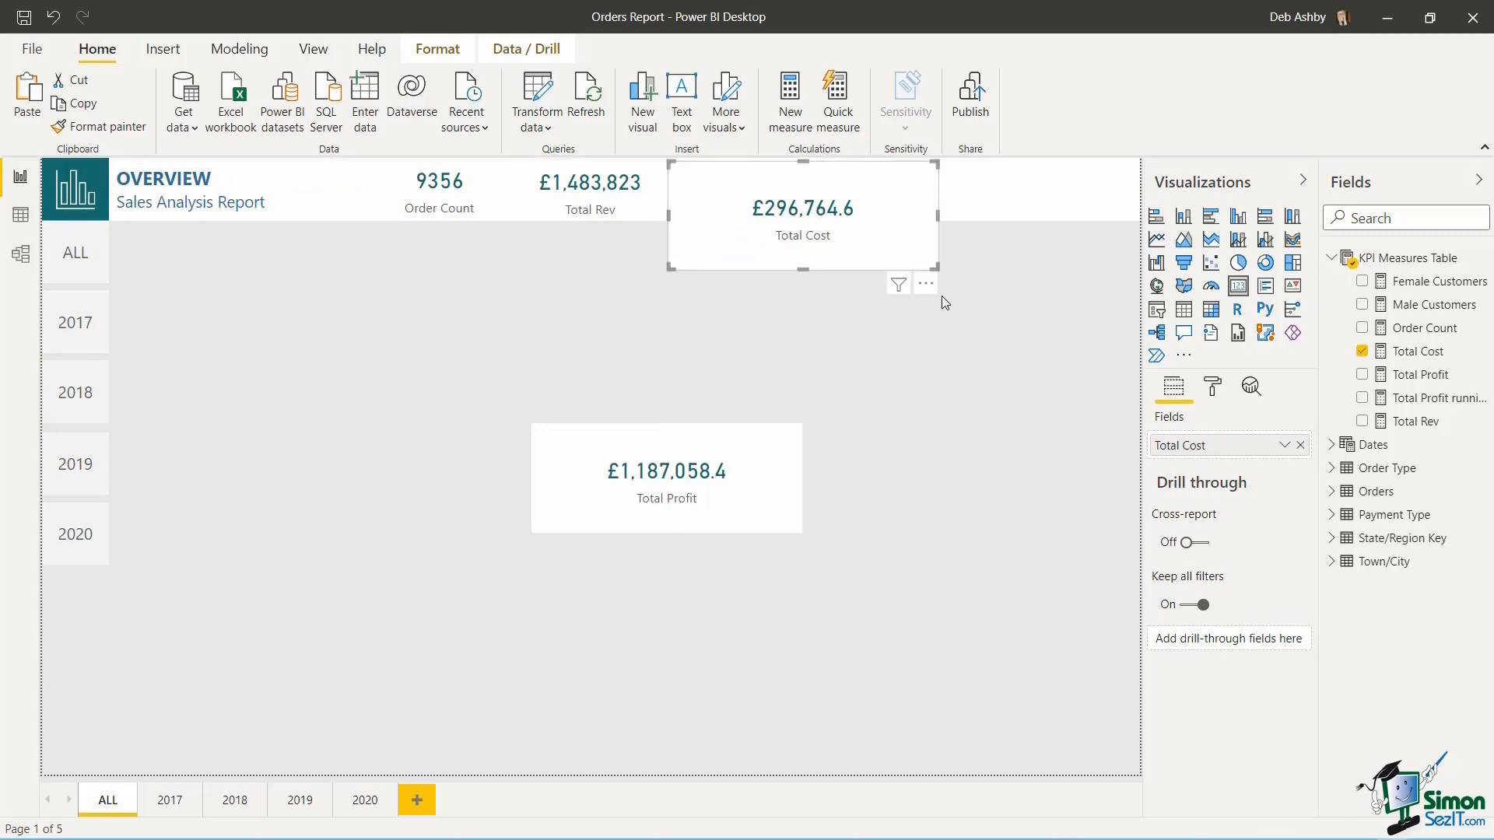
pyautogui.moveTo(803, 269); pyautogui.dragTo(800, 221)
pyautogui.moveTo(939, 191); pyautogui.dragTo(841, 191)
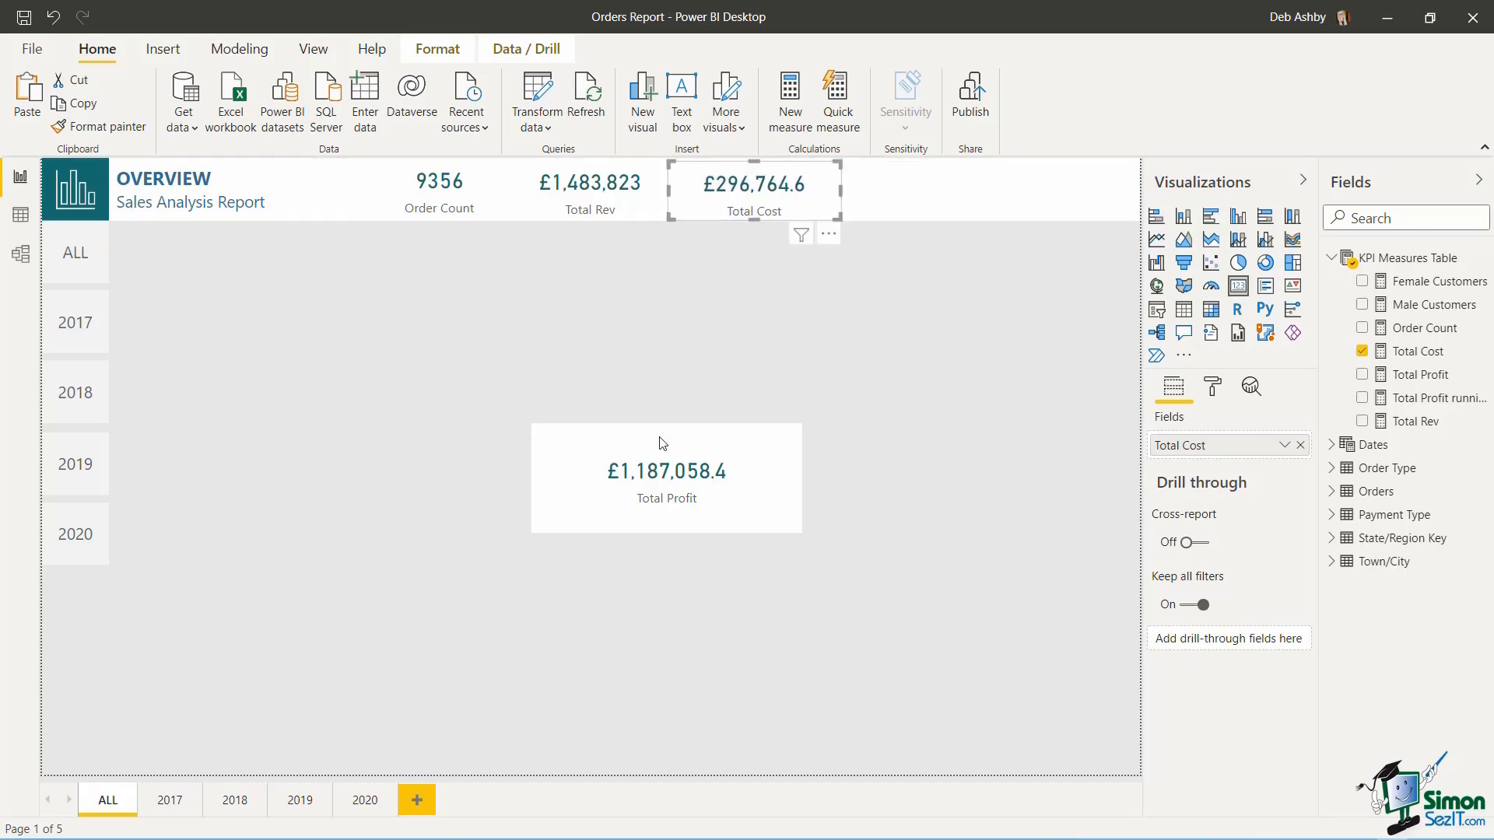
# - Move the Total Profit card into the page header beside Total Cost and shrink it to fit the header
pyautogui.moveTo(648, 441); pyautogui.dragTo(969, 180)
pyautogui.moveTo(987, 269); pyautogui.dragTo(983, 222)
pyautogui.moveTo(1123, 194); pyautogui.dragTo(1041, 203)
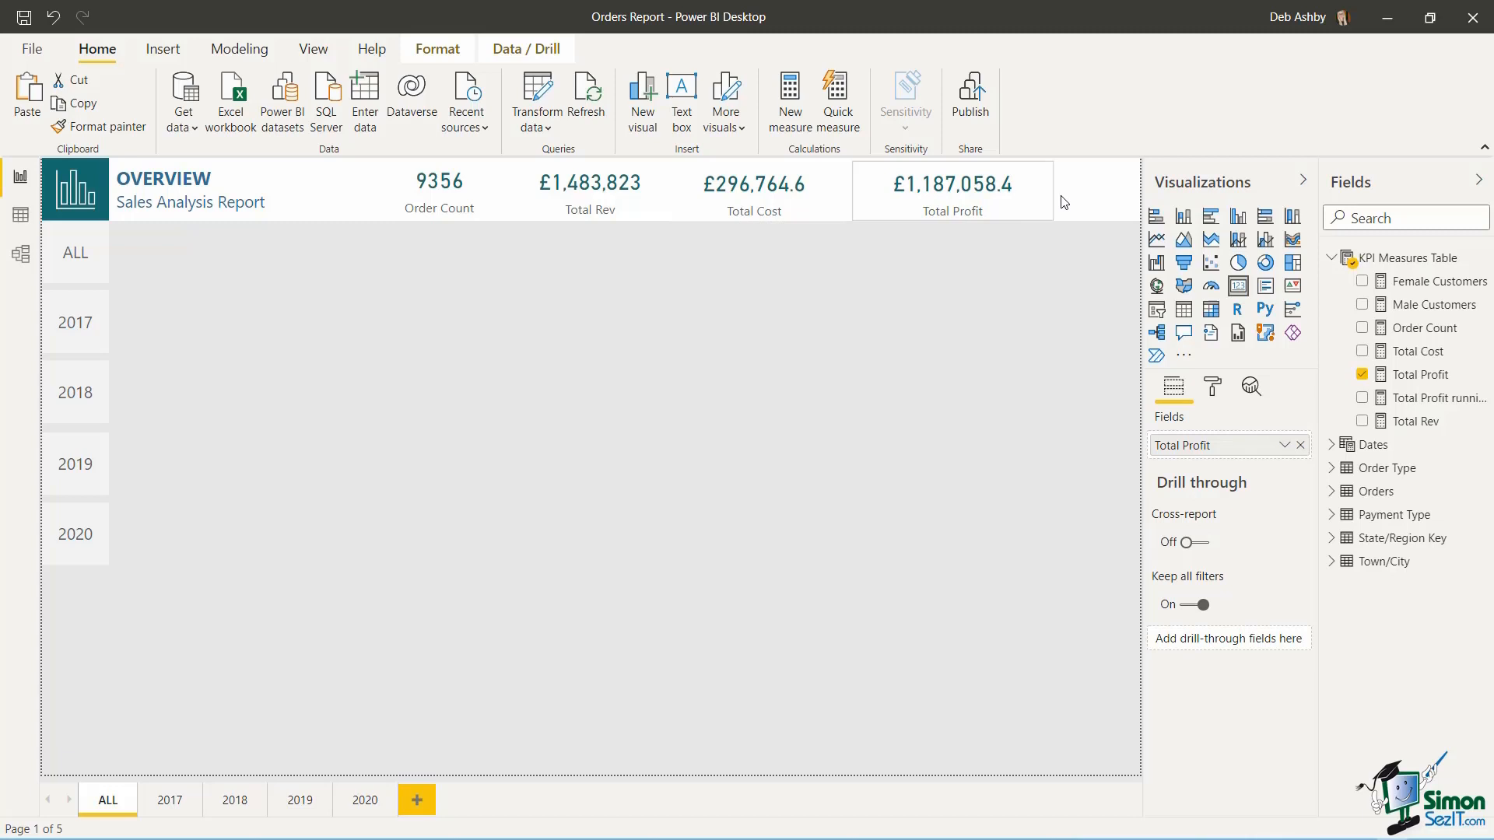
# - Select the Total Rev card in the page header
pyautogui.click(610, 193)
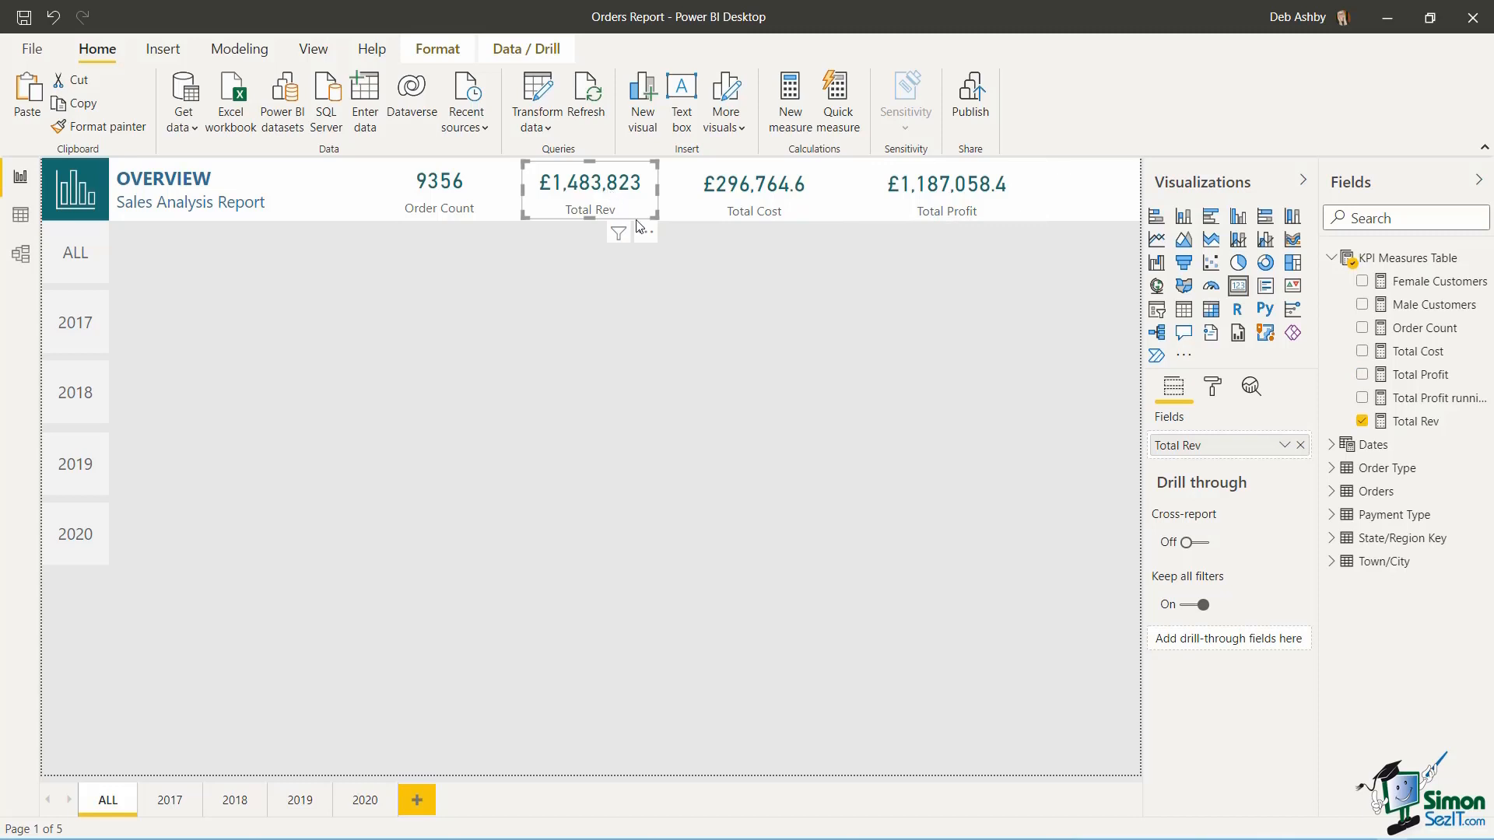
# - Set the display units of the Total Rev card's data label to Millions
pyautogui.click(1215, 386)
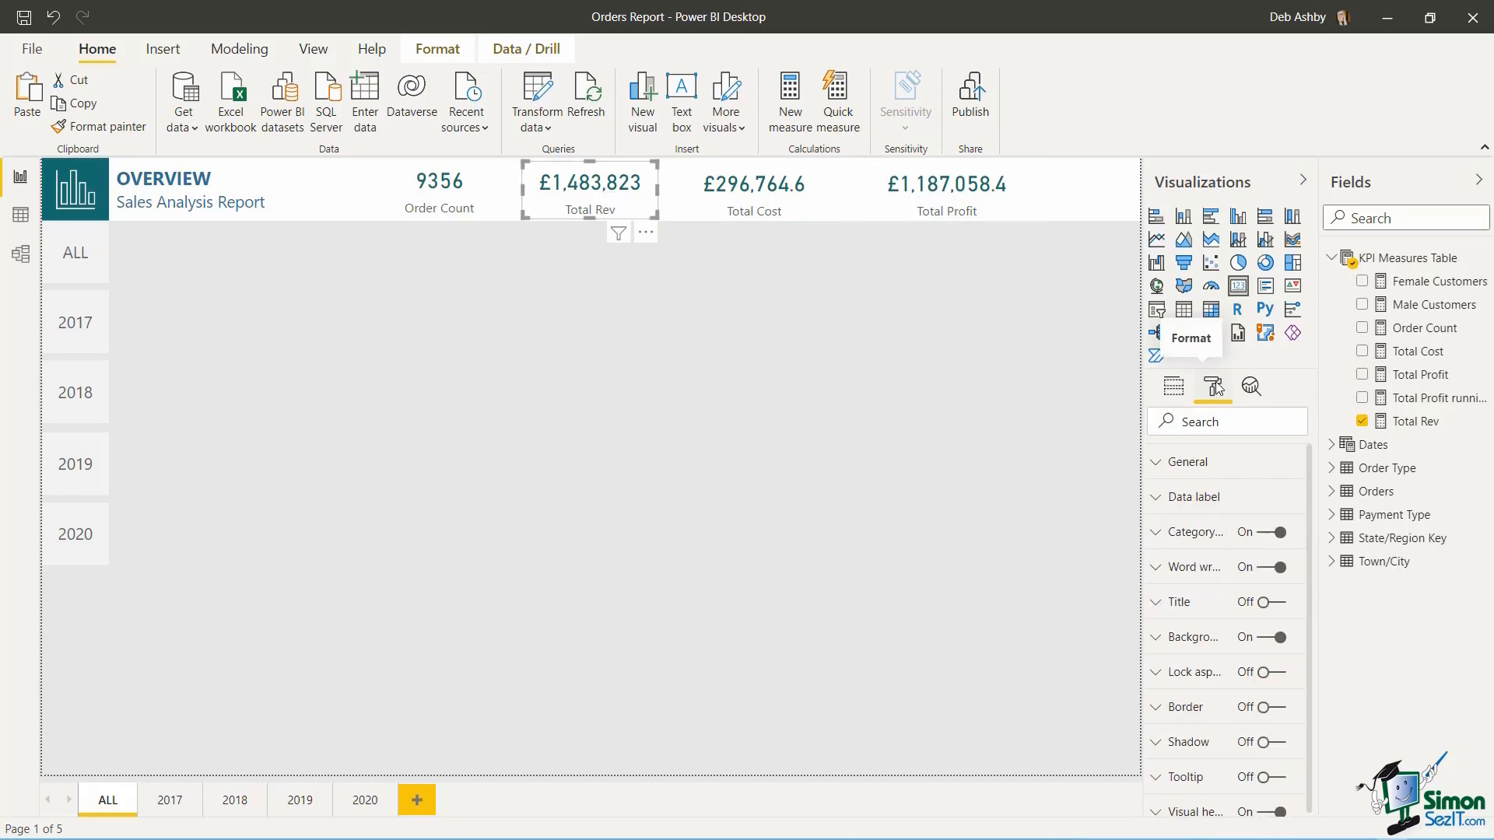
pyautogui.click(1155, 500)
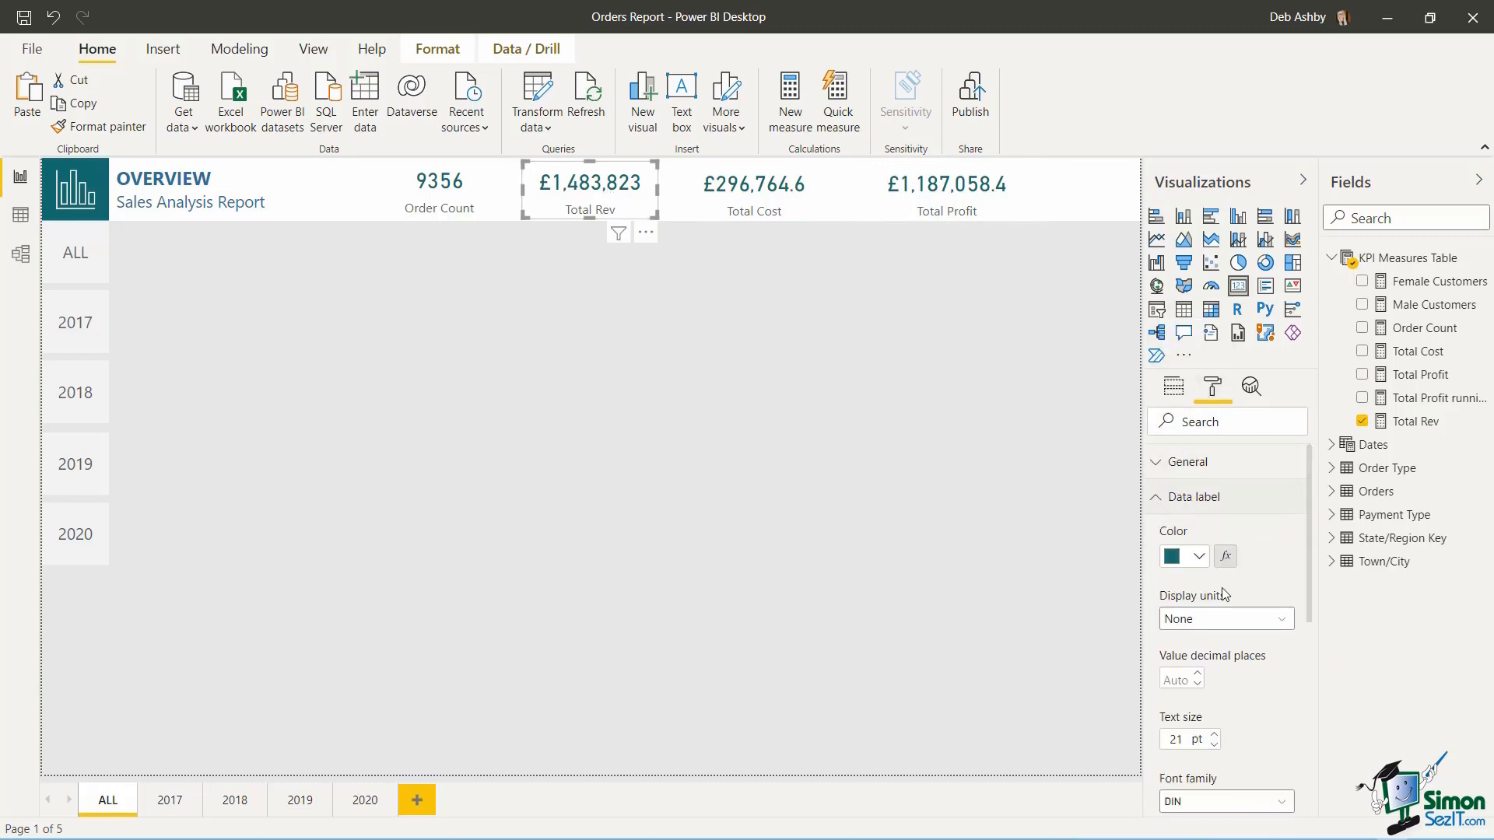
pyautogui.click(1279, 621)
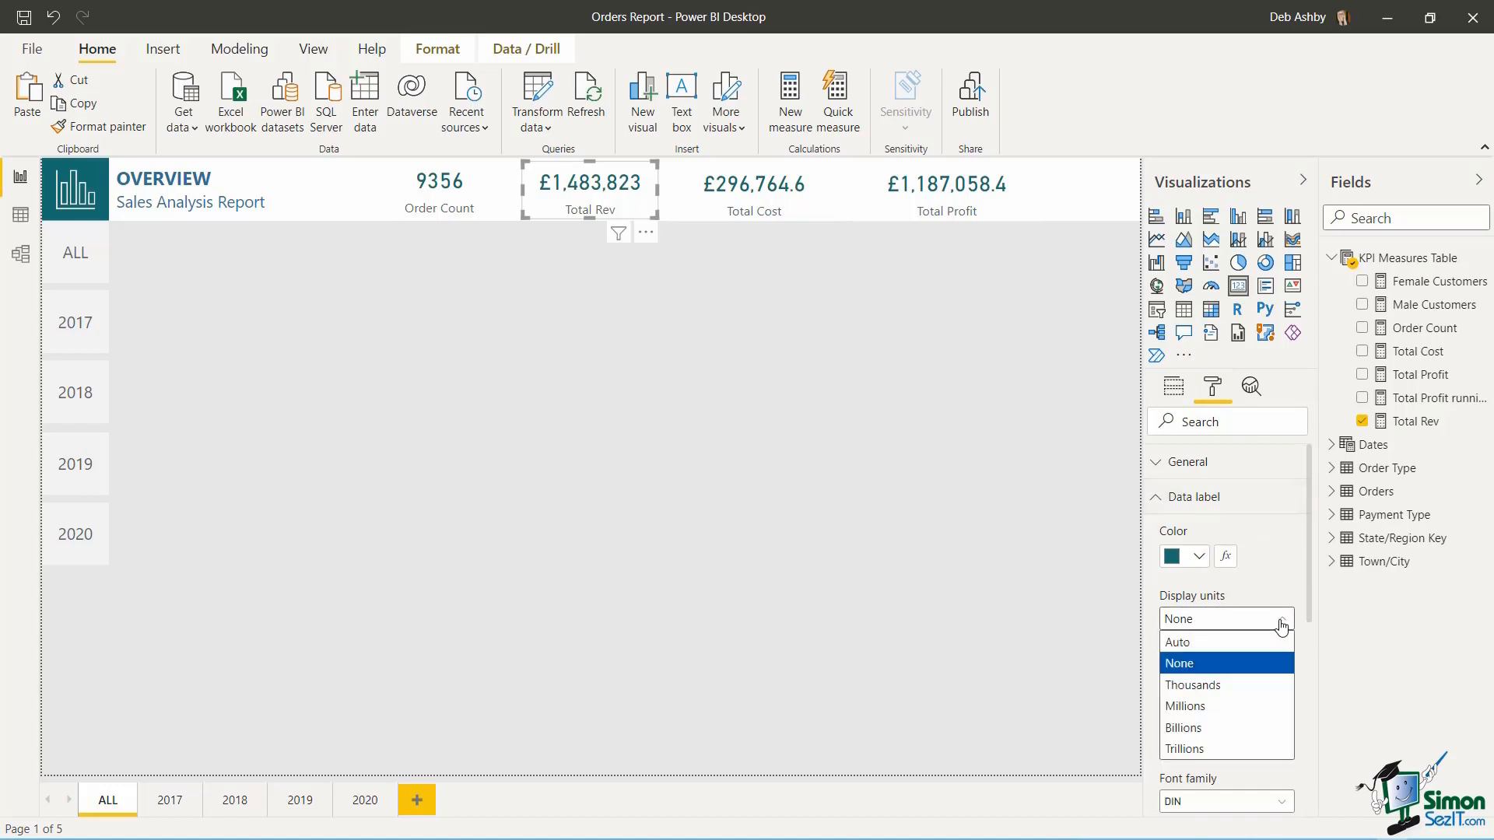
pyautogui.click(1189, 705)
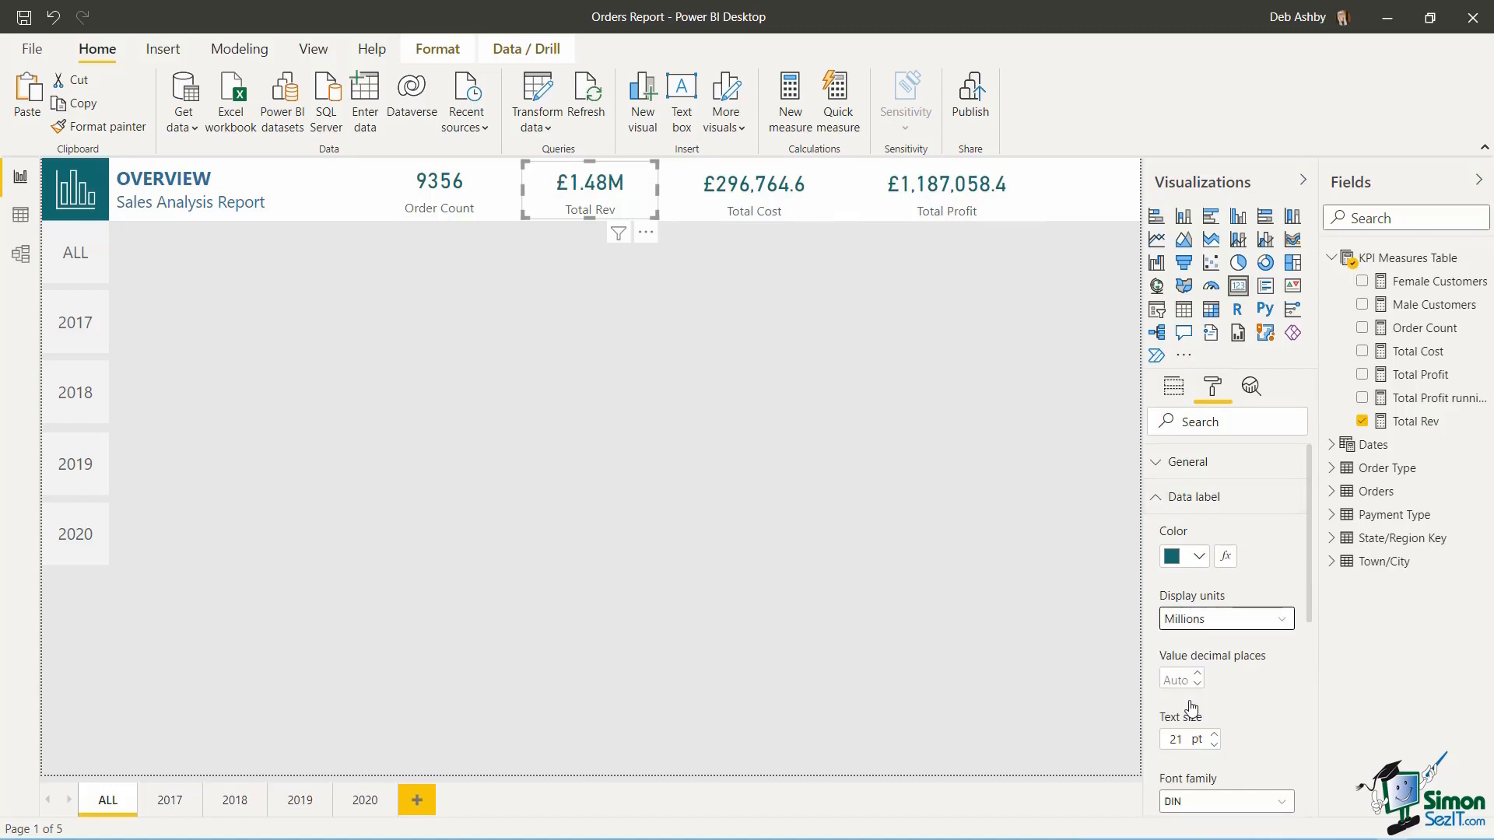
# - Set the display units of the Total Cost card's data label to Thousands
pyautogui.click(767, 206)
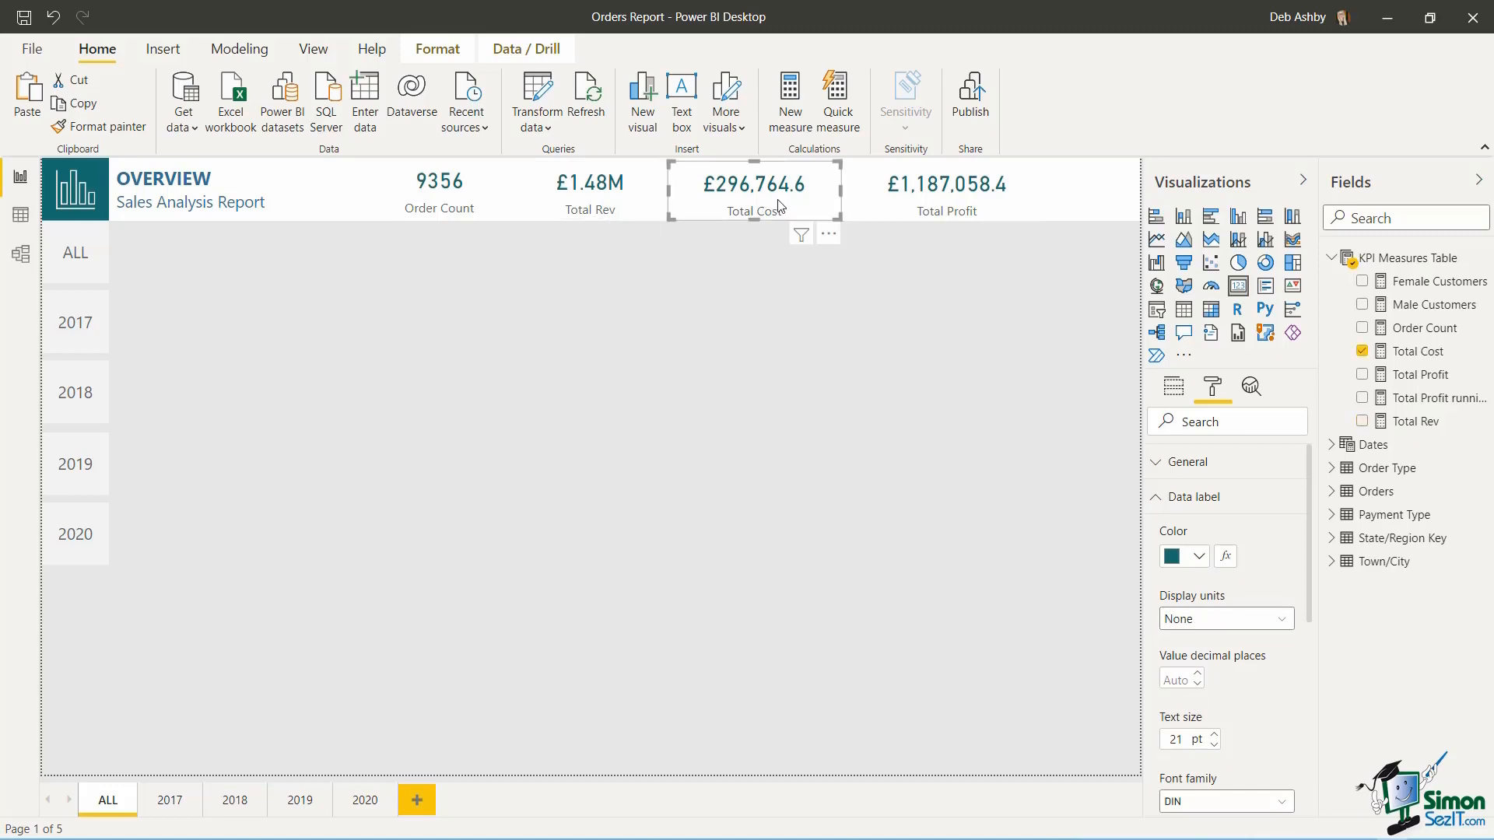
pyautogui.click(1278, 621)
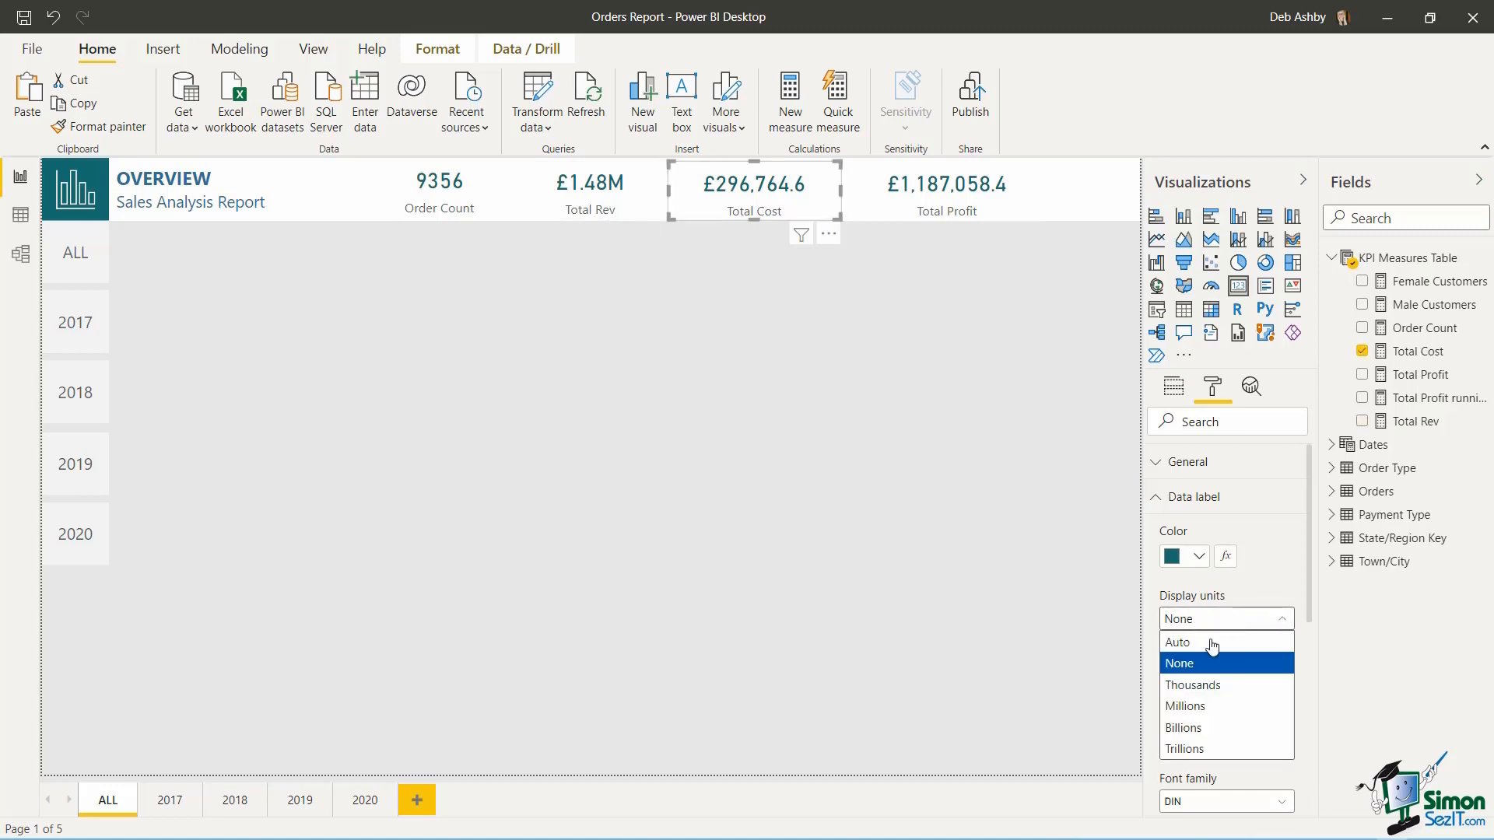
pyautogui.click(1192, 708)
pyautogui.click(1282, 620)
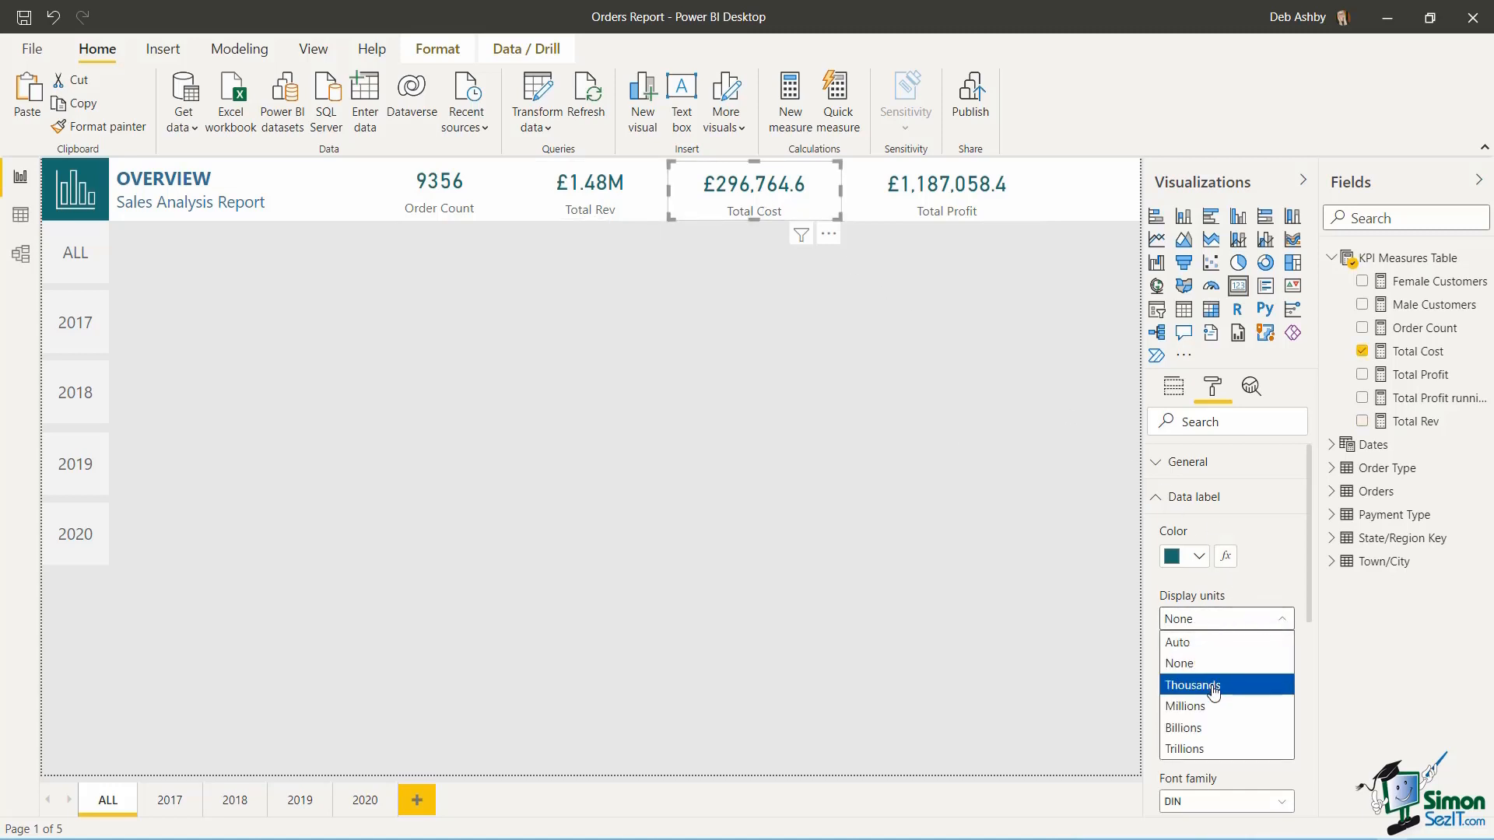
pyautogui.click(1191, 684)
# - Set the display units of the Total Profit card's data label to Millions
pyautogui.click(973, 204)
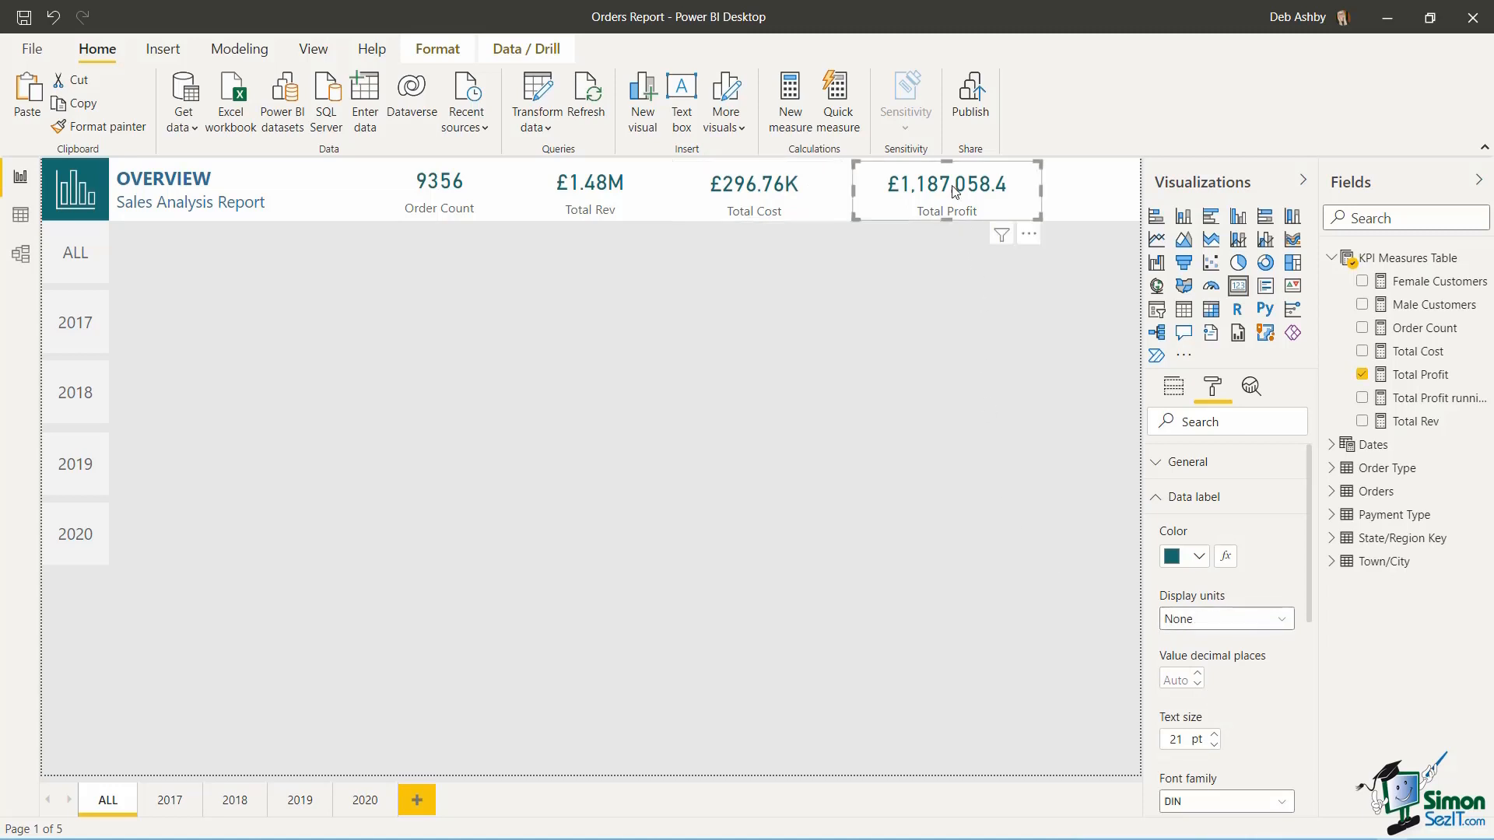
pyautogui.click(1282, 620)
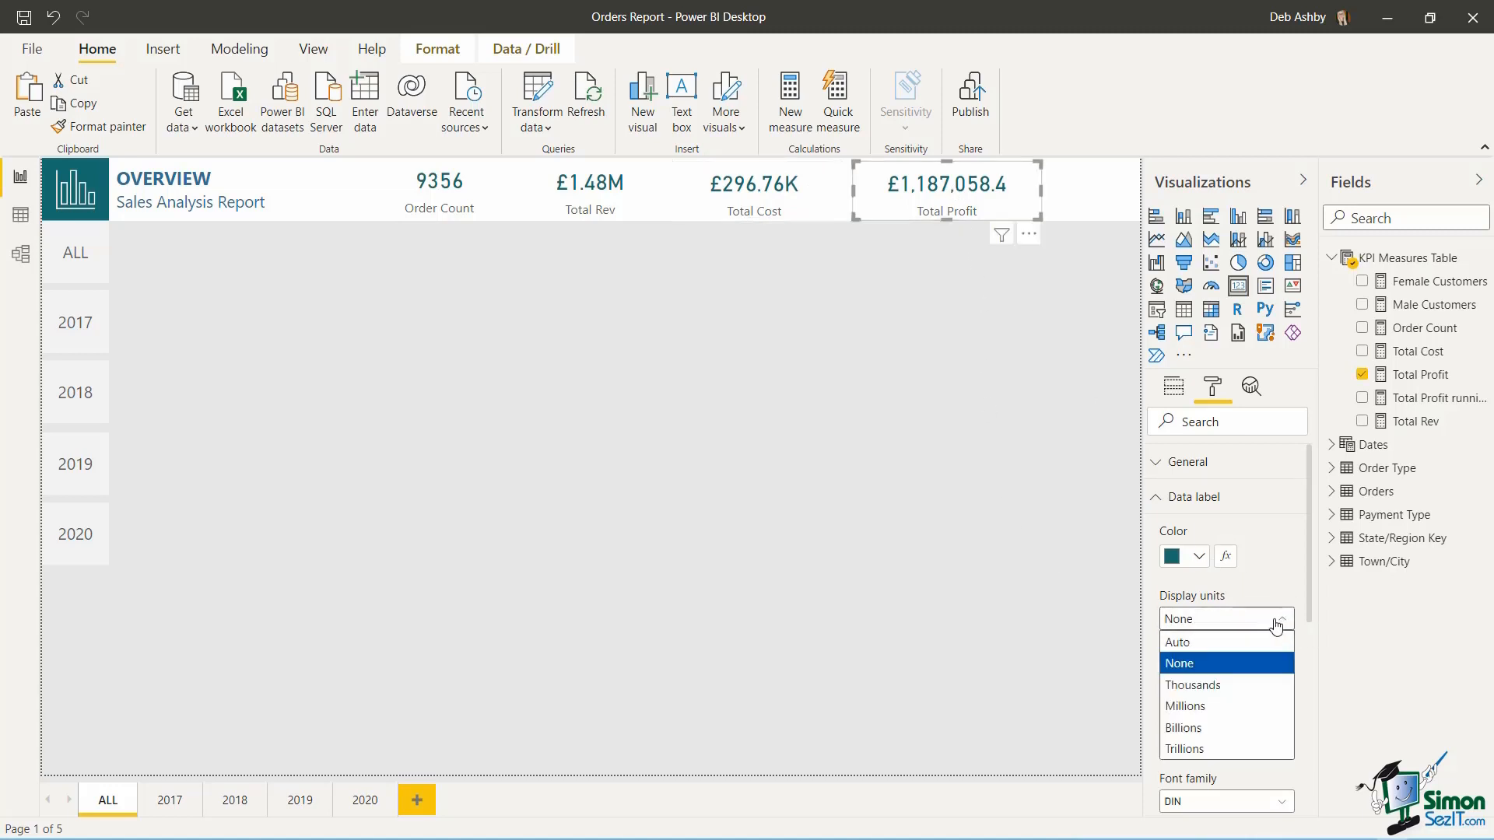
pyautogui.click(1210, 708)
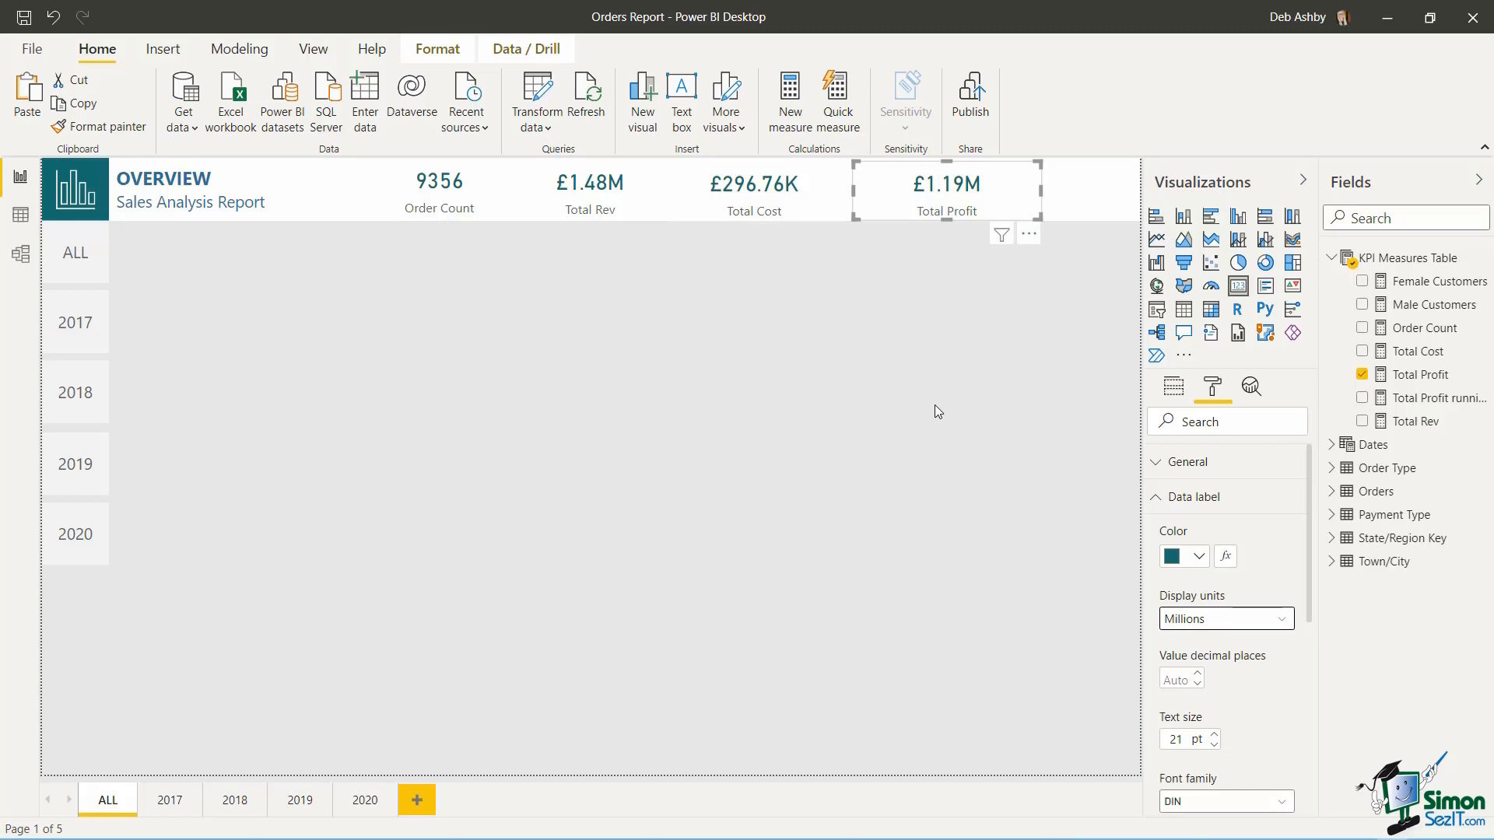
pyautogui.click(1012, 459)
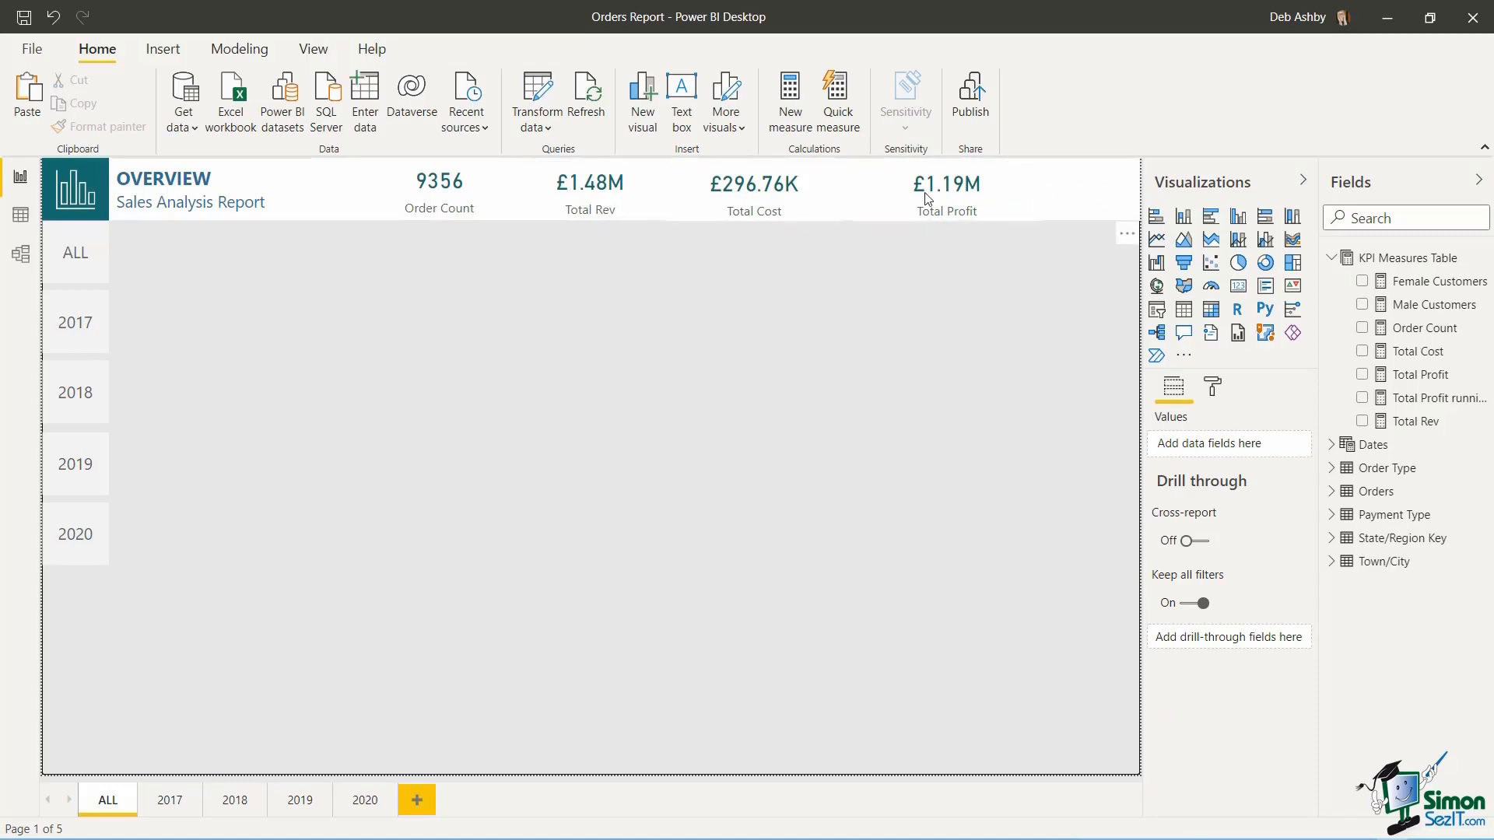
# - Shift the Order Count card slightly left and move the Total Profit card to the right end of the report header
pyautogui.click(428, 189)
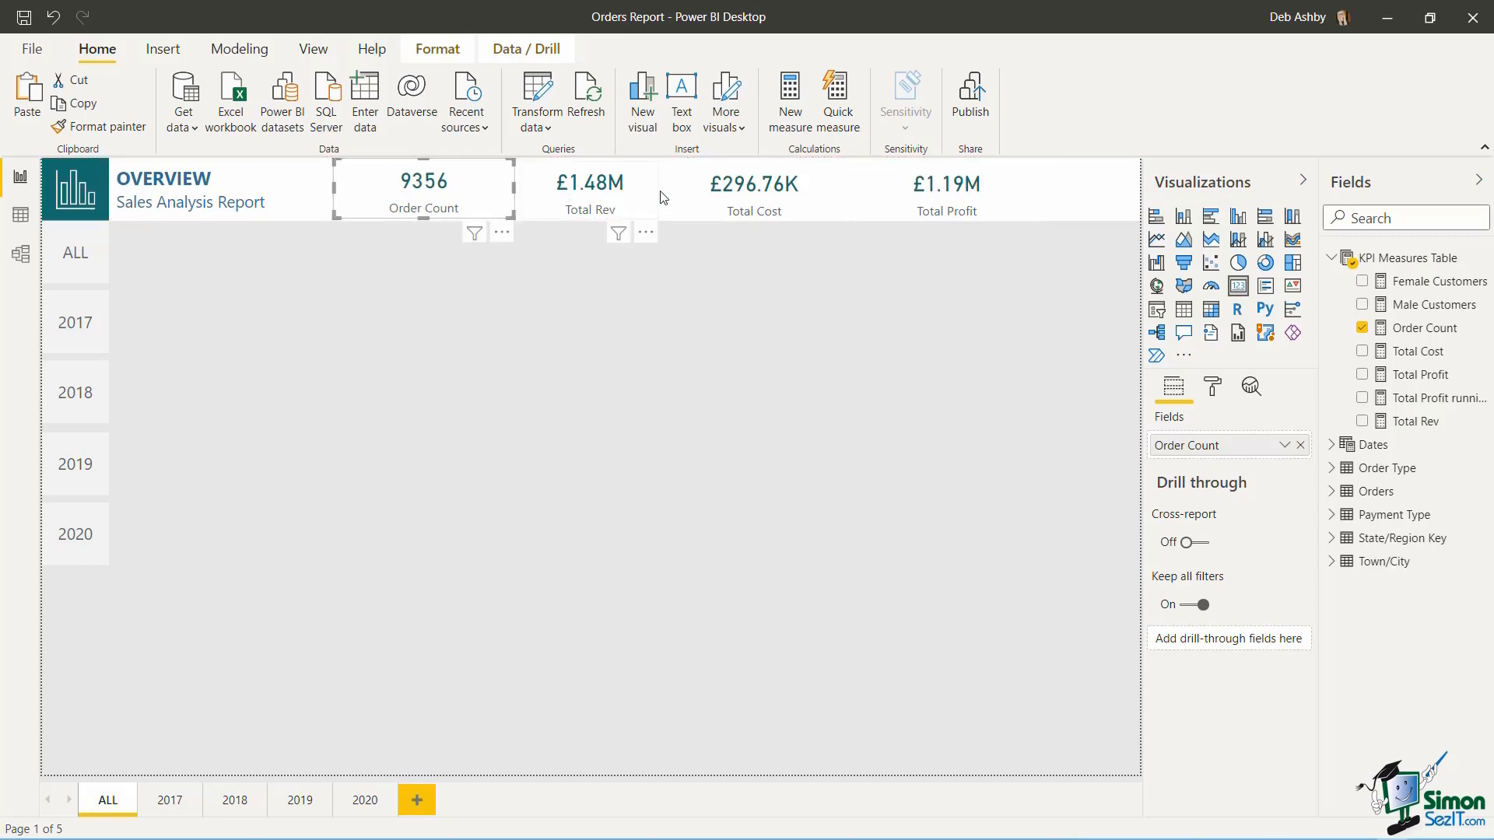
pyautogui.click(995, 193)
pyautogui.moveTo(994, 193); pyautogui.dragTo(1038, 193)
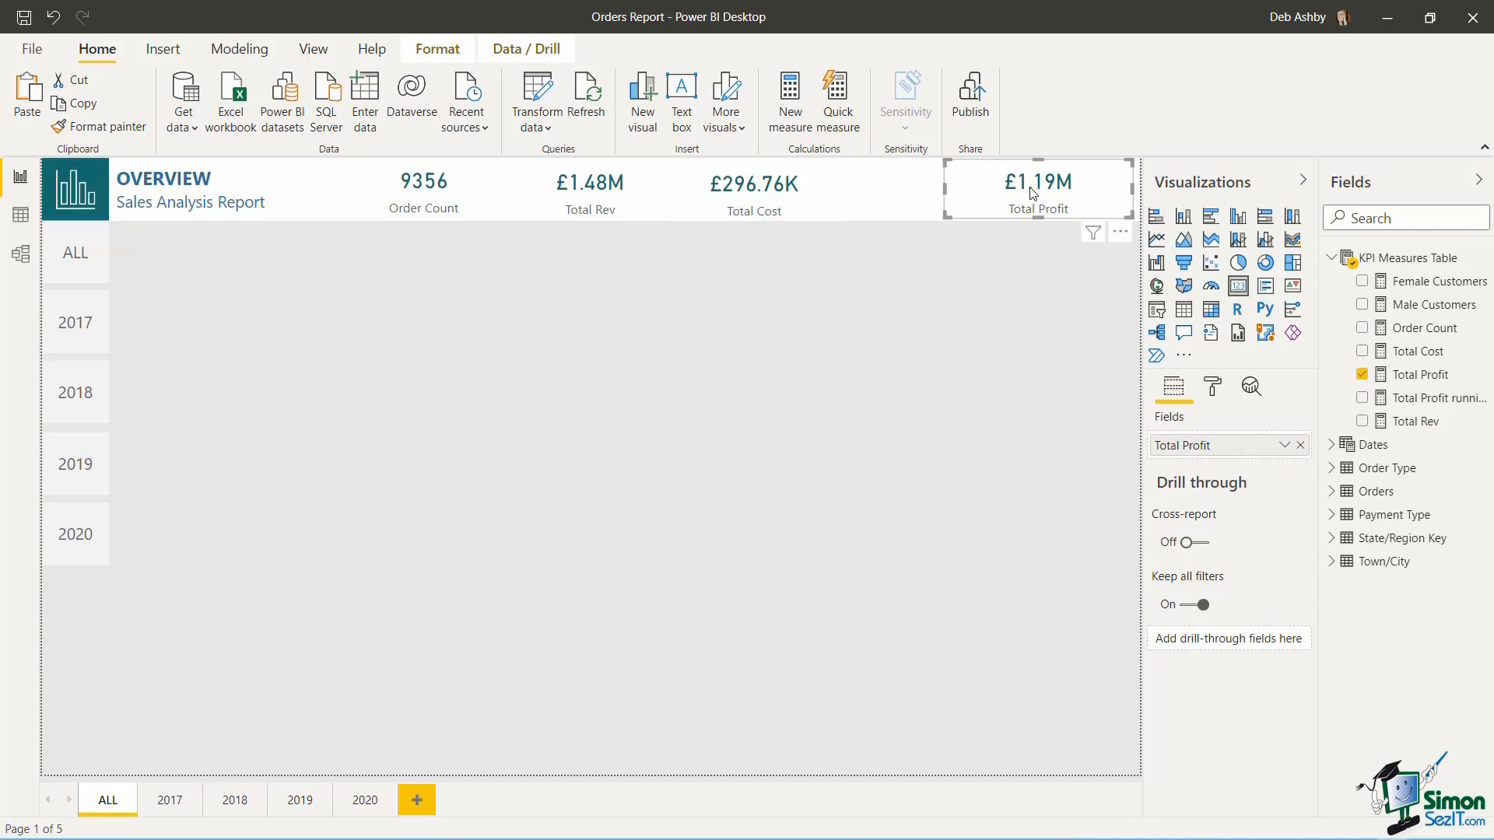
# - Distribute the Order Count, Total Rev, Total Cost and Total Profit cards horizontally across the header
pyautogui.keyDown('ctrl'); pyautogui.click(754, 191); pyautogui.keyUp('ctrl')
pyautogui.keyDown('ctrl'); pyautogui.click(581, 187); pyautogui.keyUp('ctrl')
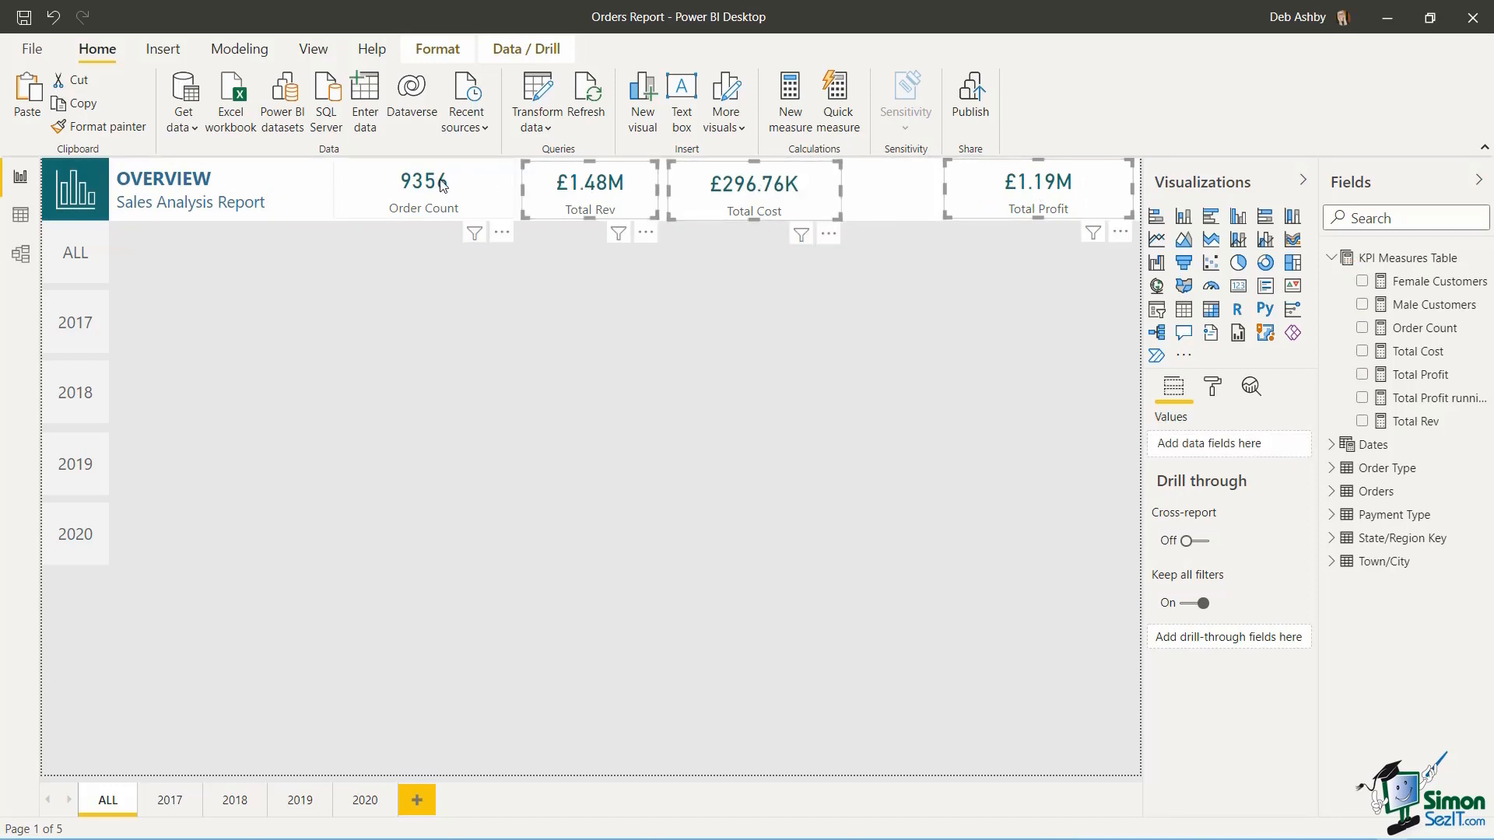
pyautogui.keyDown('ctrl'); pyautogui.click(441, 185); pyautogui.keyUp('ctrl')
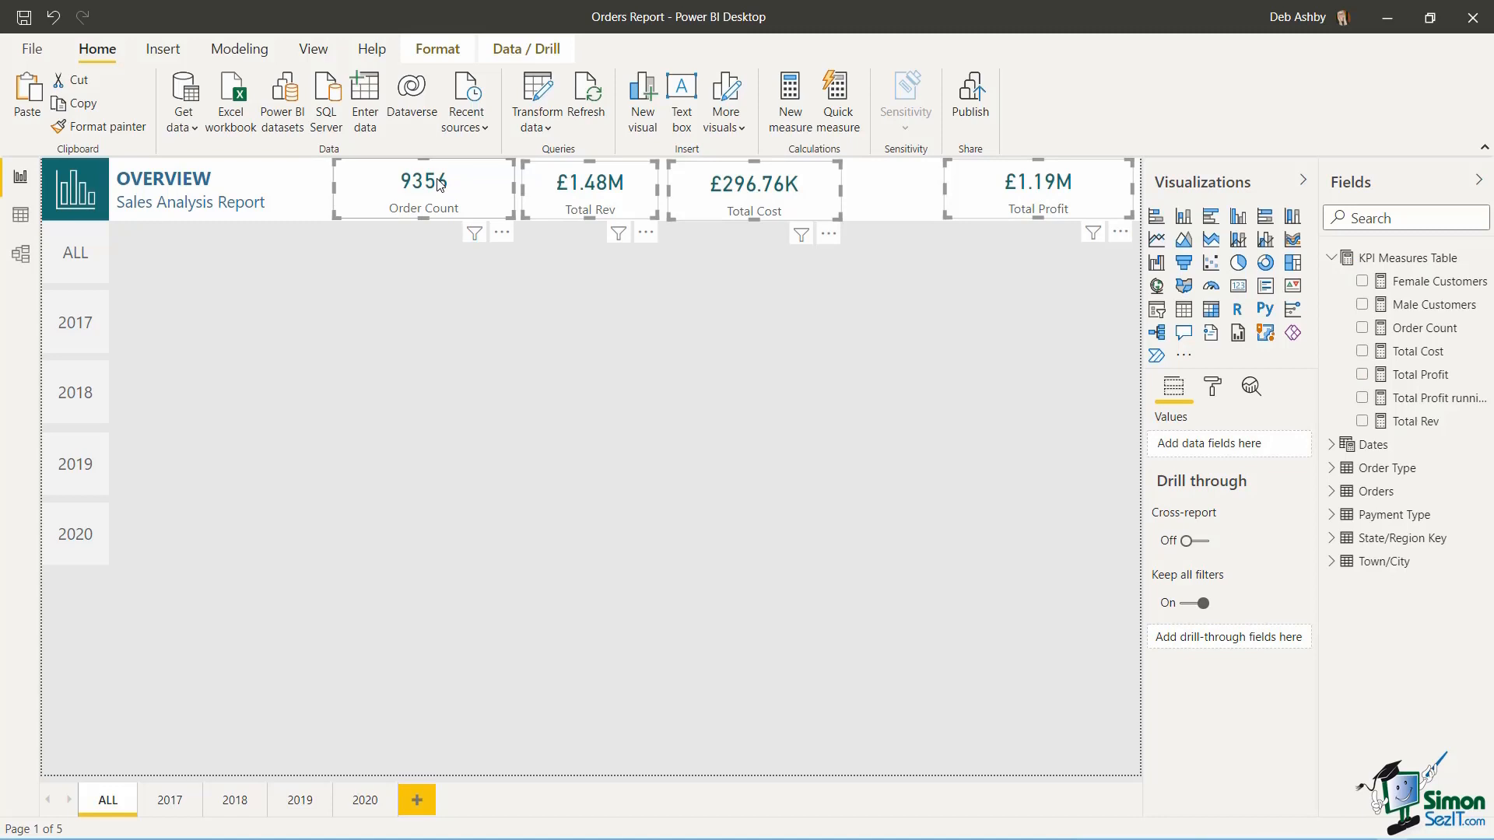
pyautogui.click(440, 49)
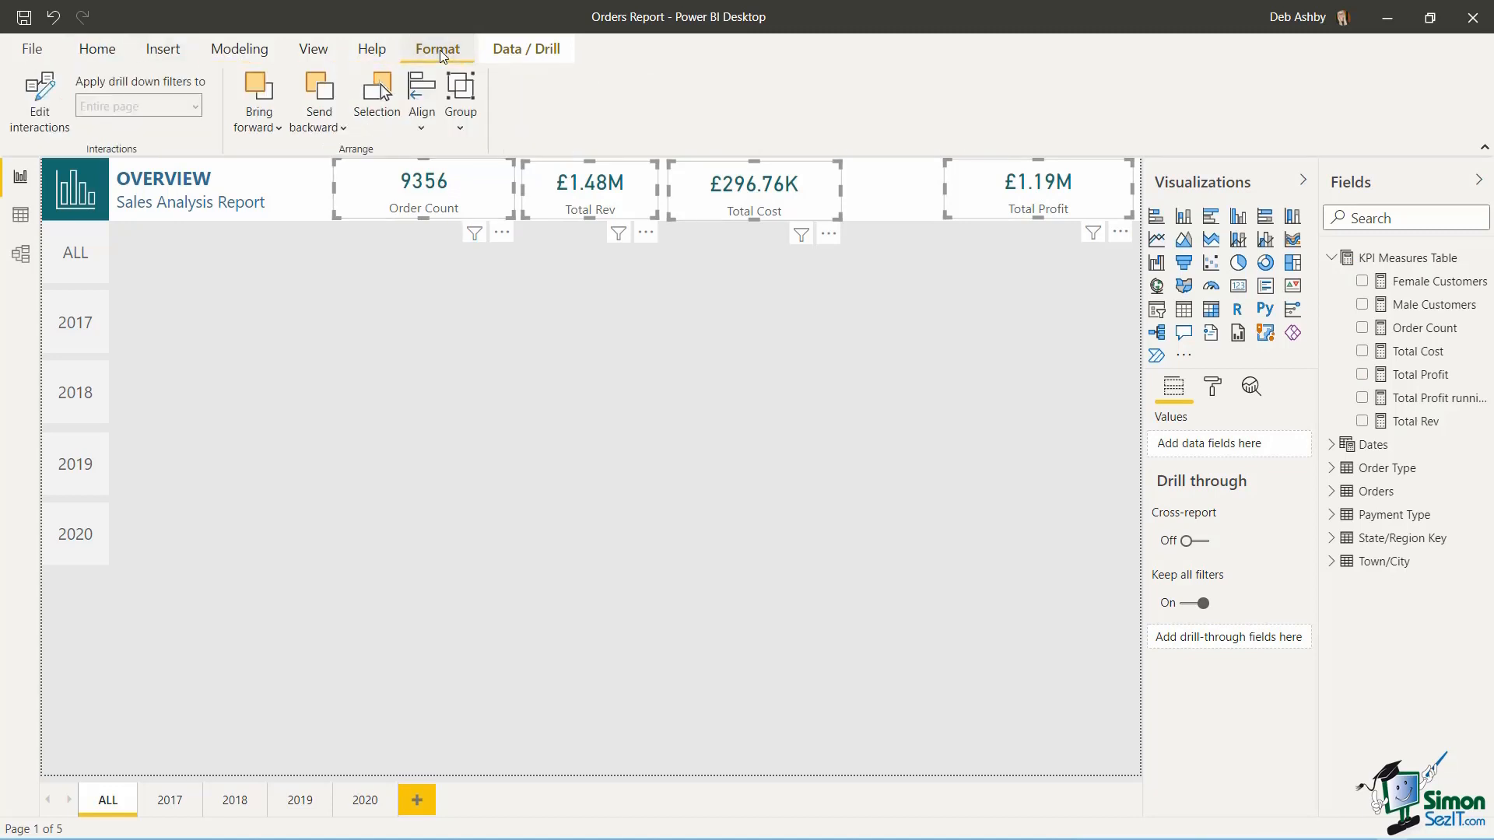
pyautogui.click(425, 120)
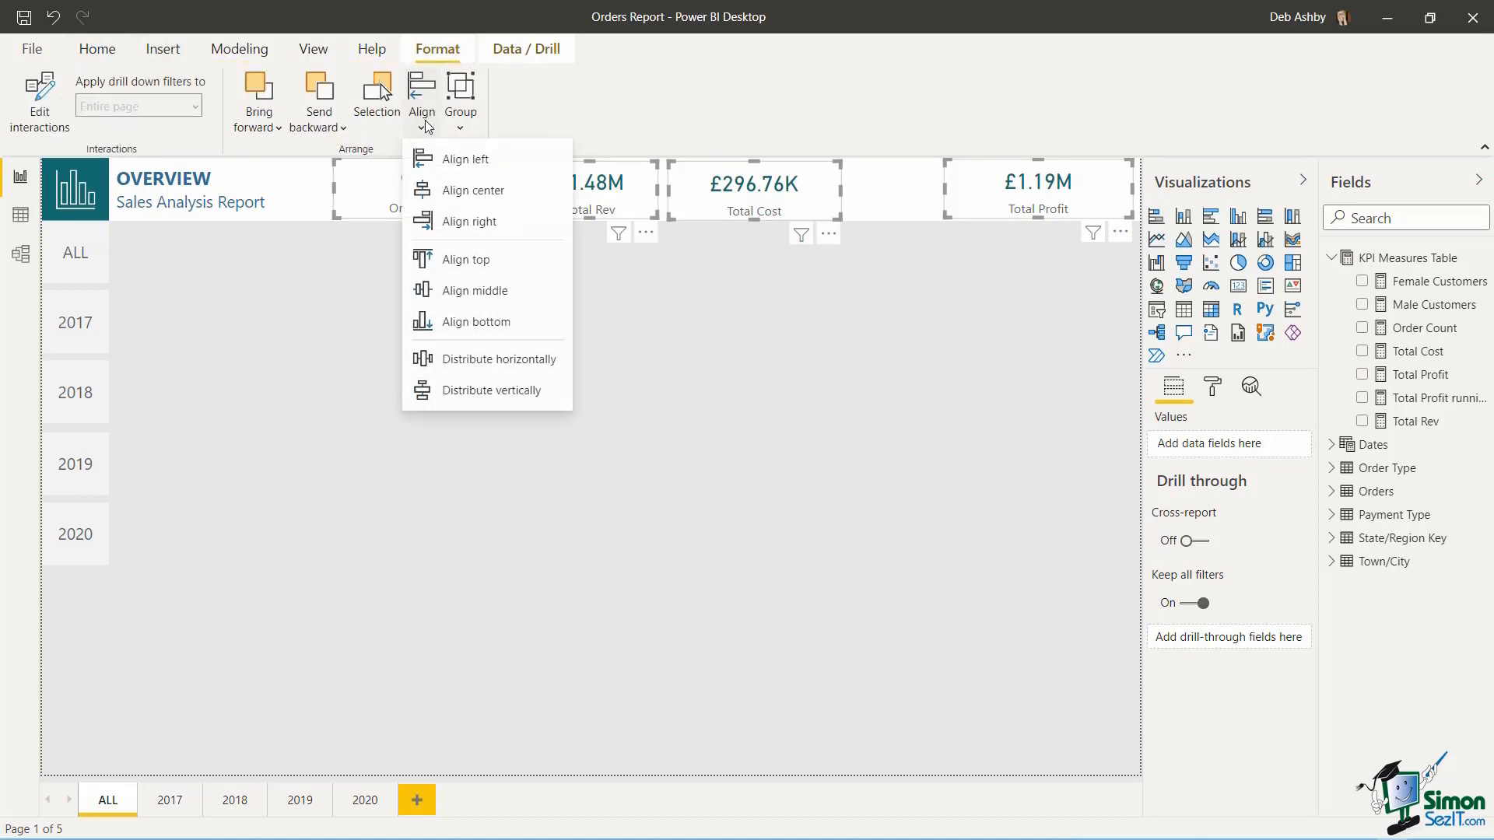
pyautogui.click(450, 366)
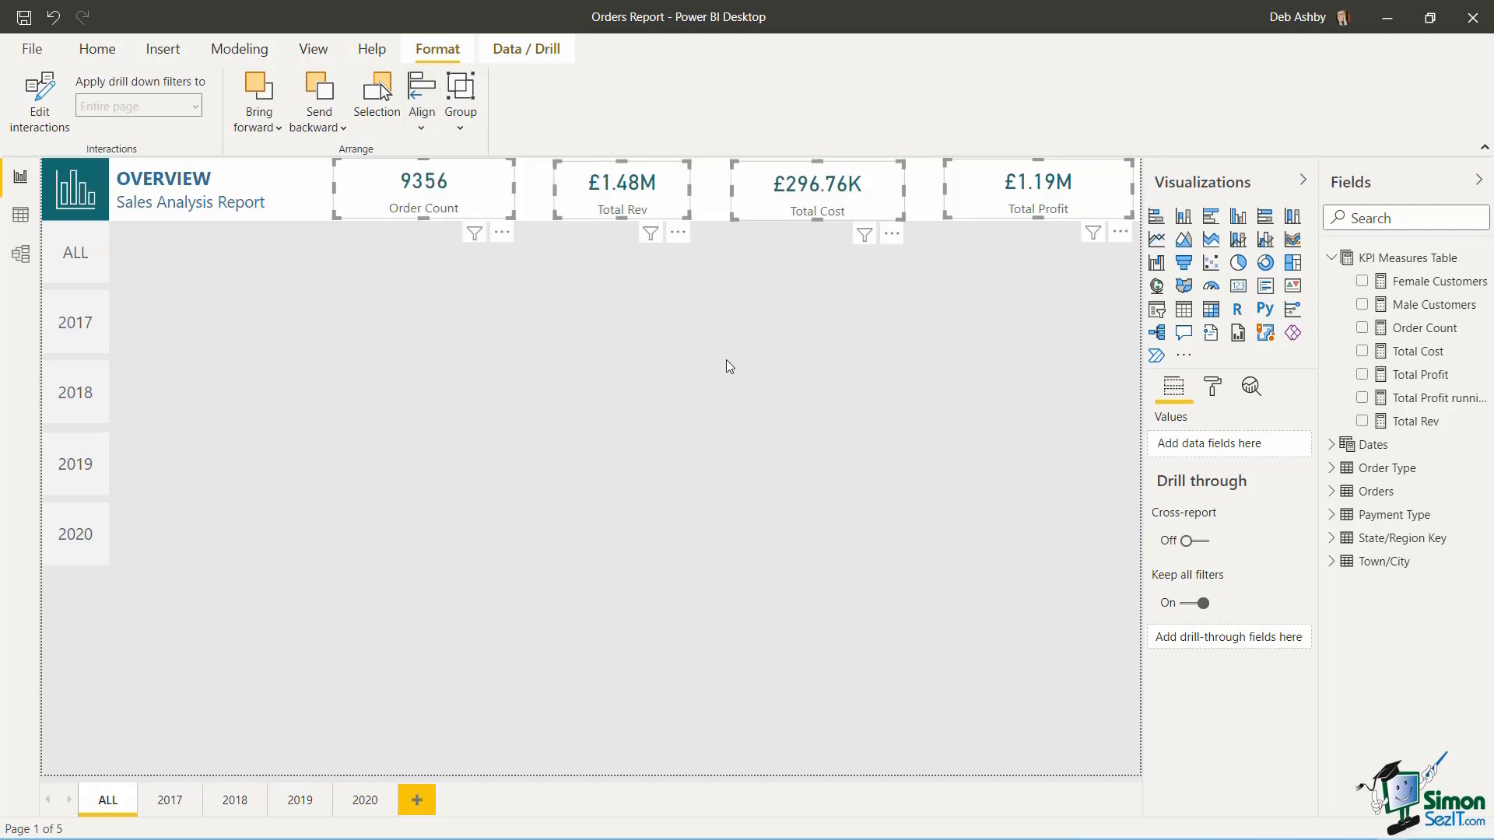
pyautogui.click(760, 352)
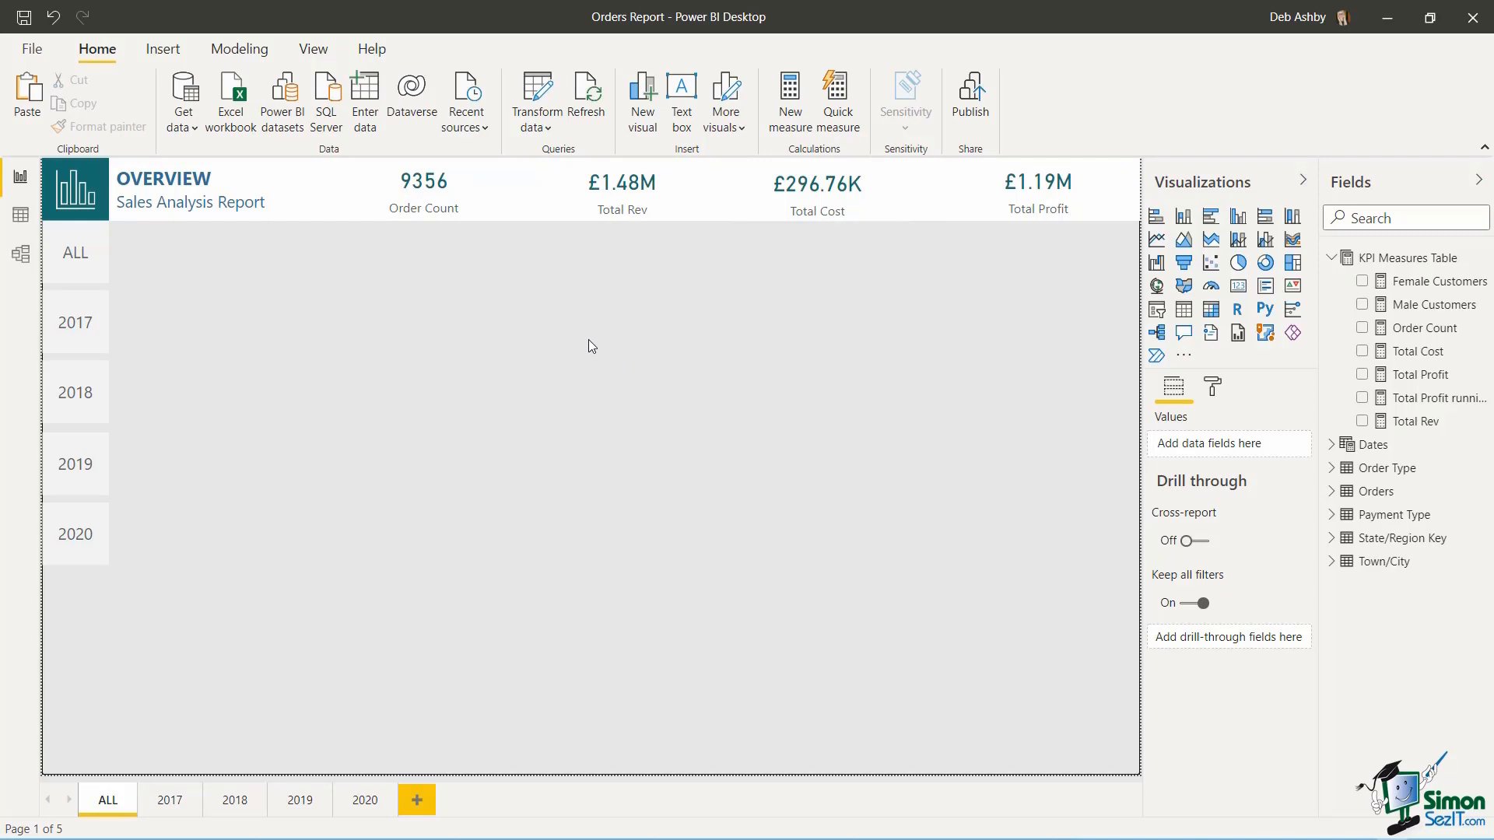
# - Insert a rectangle and shrink it to a narrow vertical bar placed just left of the Order Count value
pyautogui.click(161, 52)
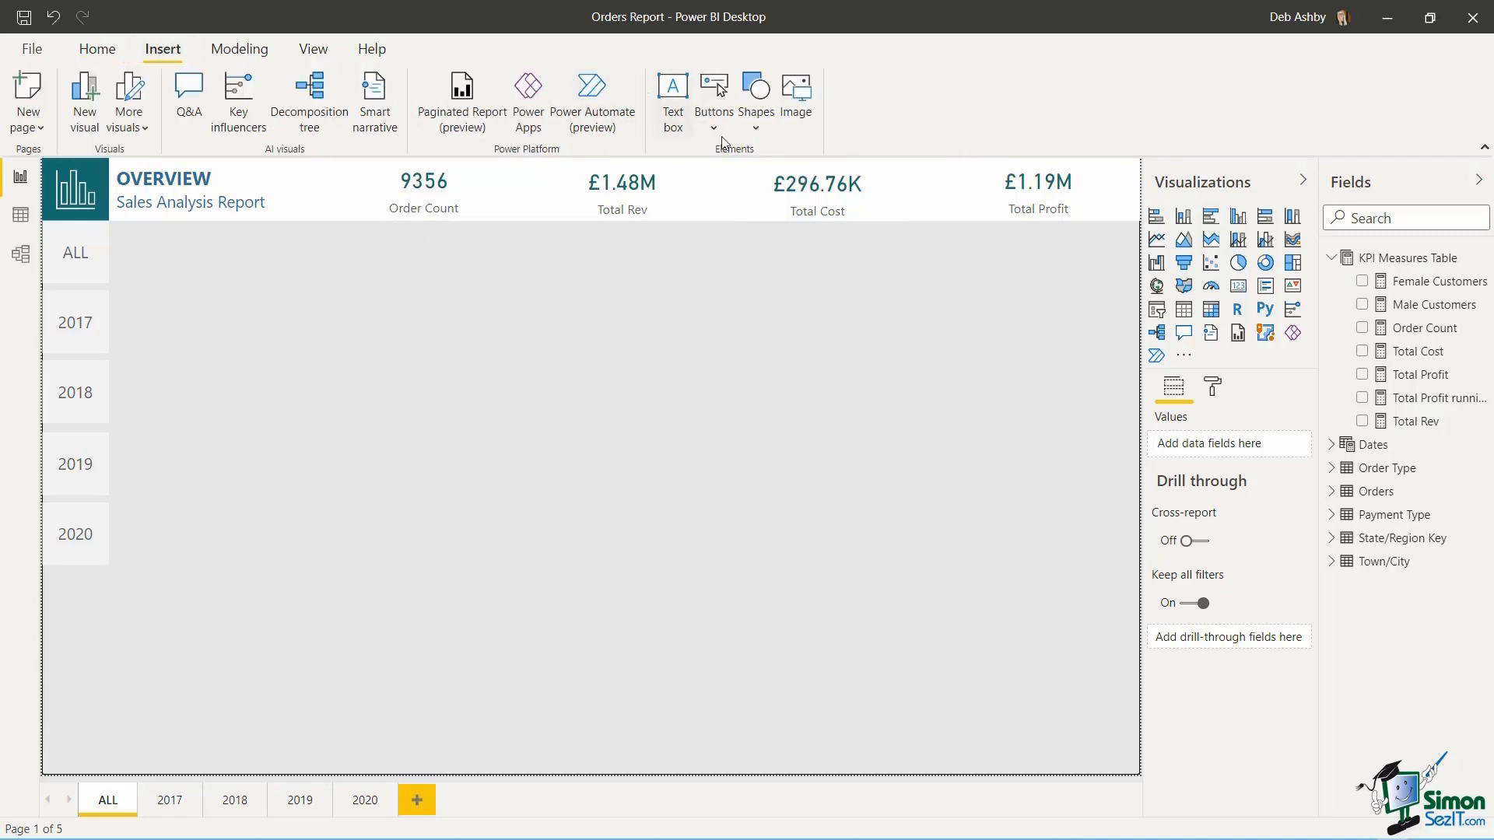
pyautogui.click(757, 129)
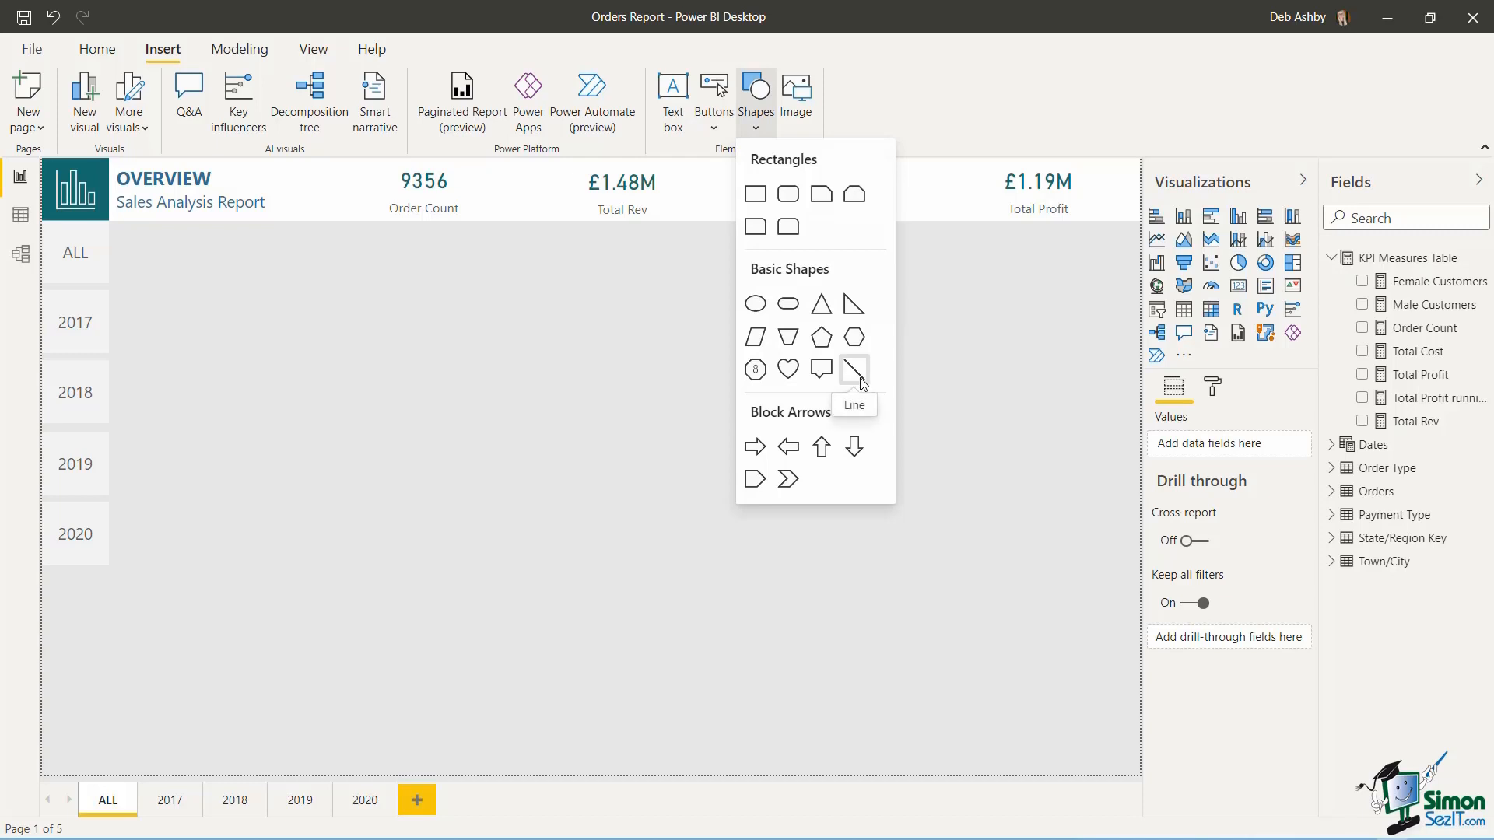
pyautogui.click(753, 193)
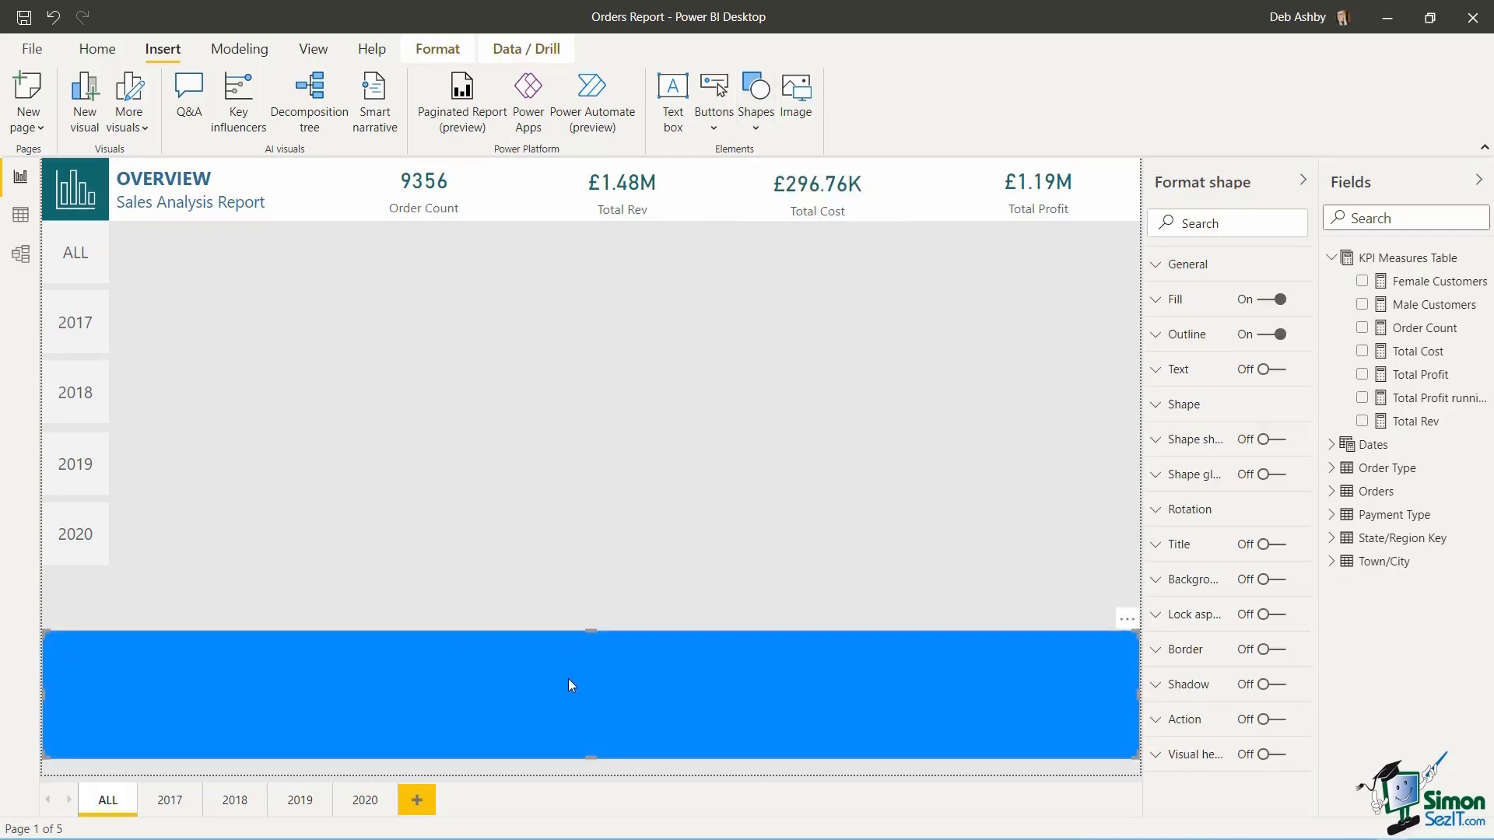
pyautogui.moveTo(568, 685); pyautogui.dragTo(597, 394)
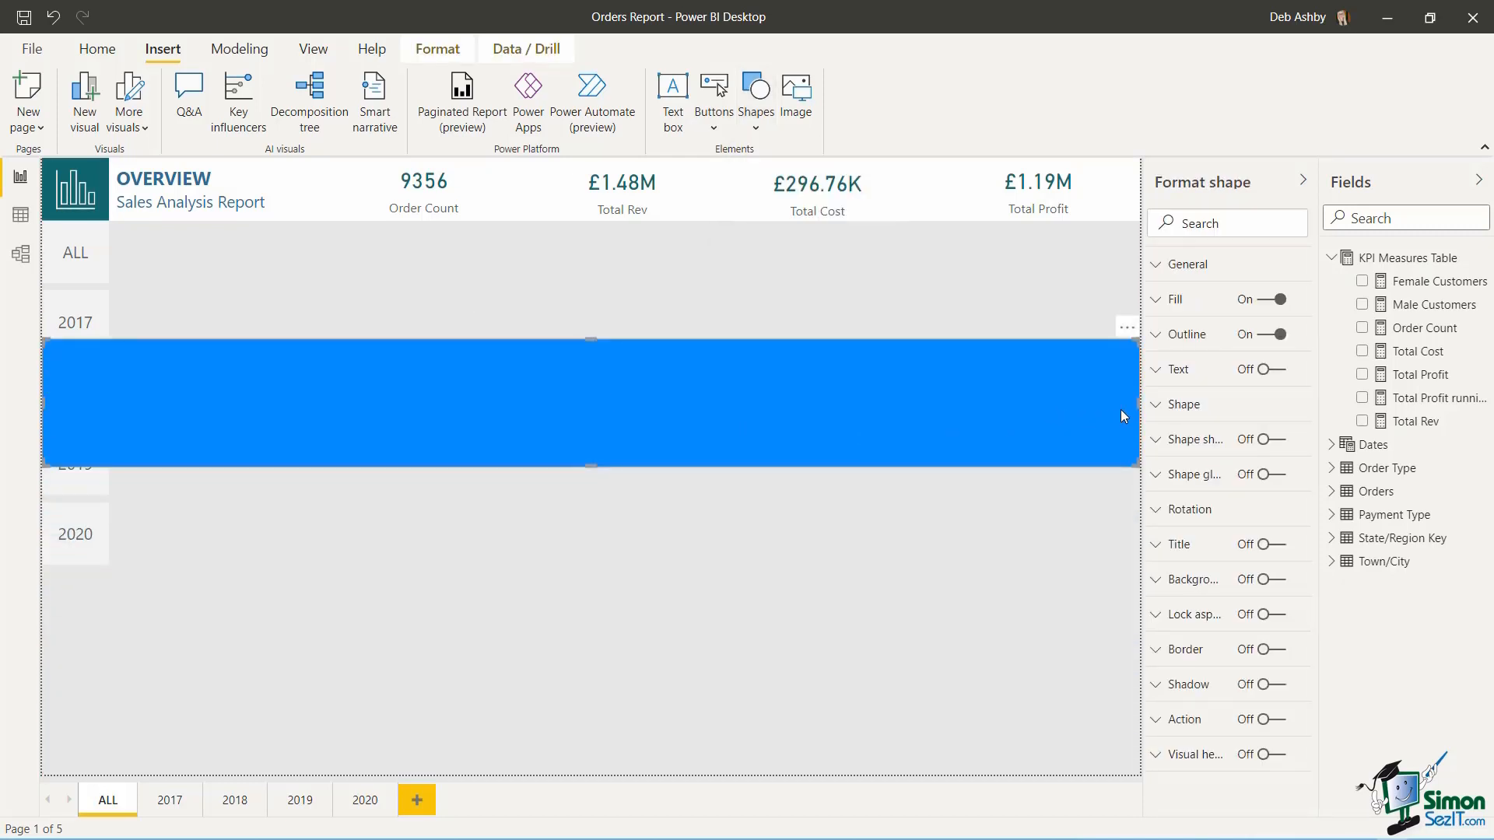
pyautogui.moveTo(1131, 404); pyautogui.dragTo(305, 369)
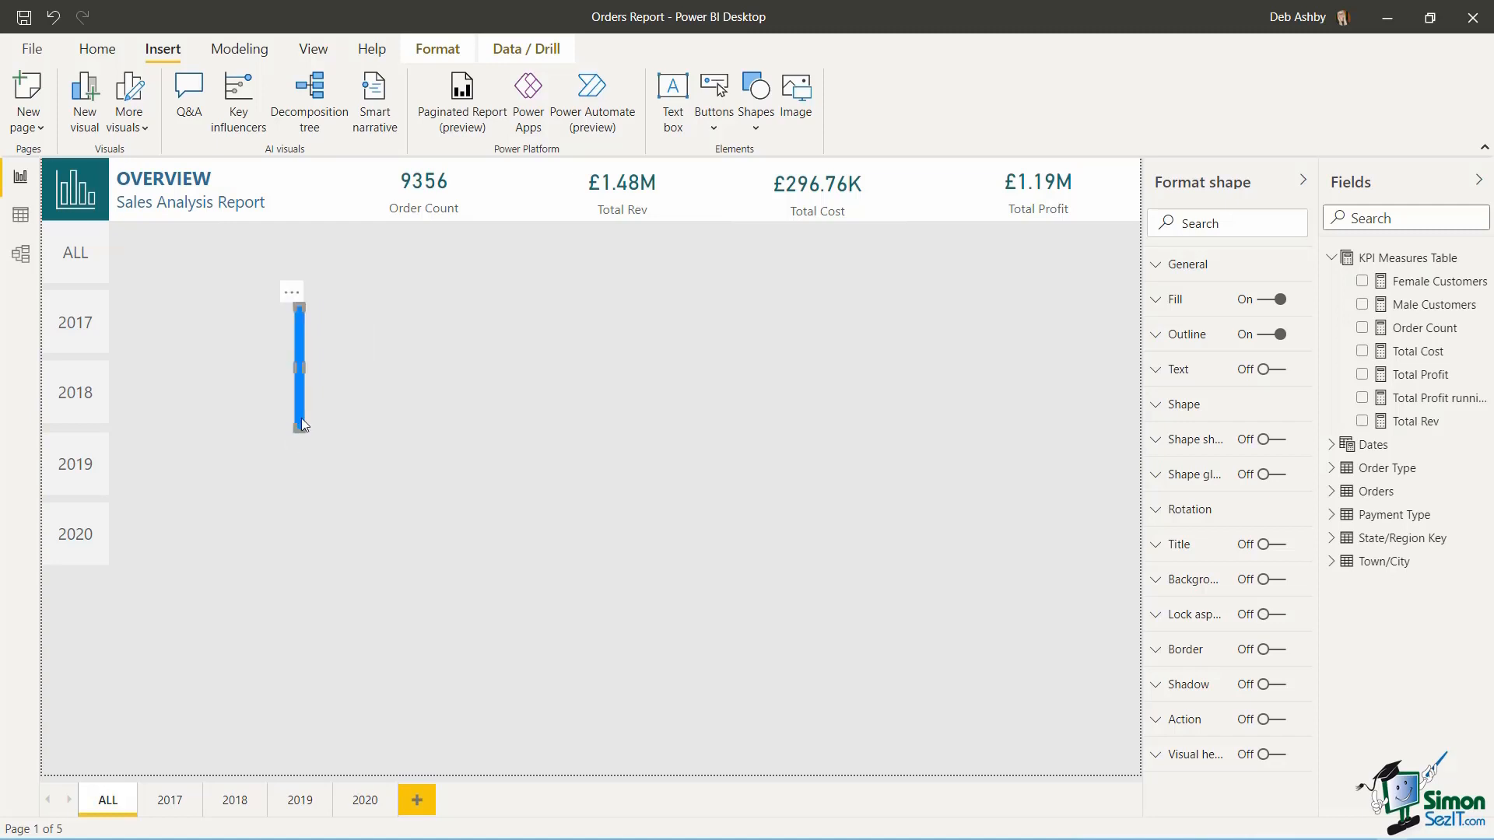
pyautogui.moveTo(302, 424); pyautogui.dragTo(370, 208)
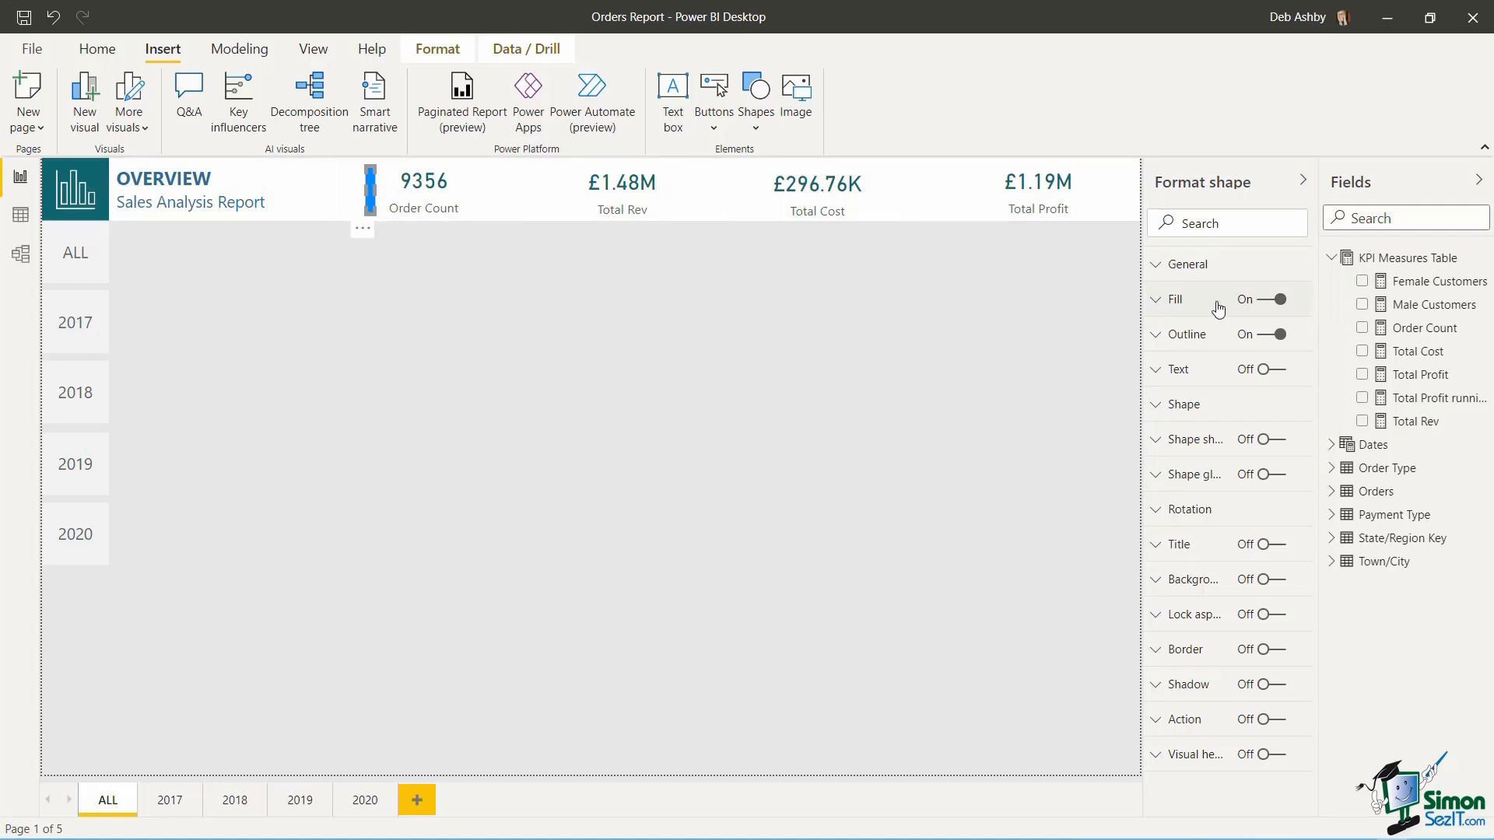
# - Give the vertical bar a custom muted blue fill, #397B9A, and turn off its outline
pyautogui.click(1156, 301)
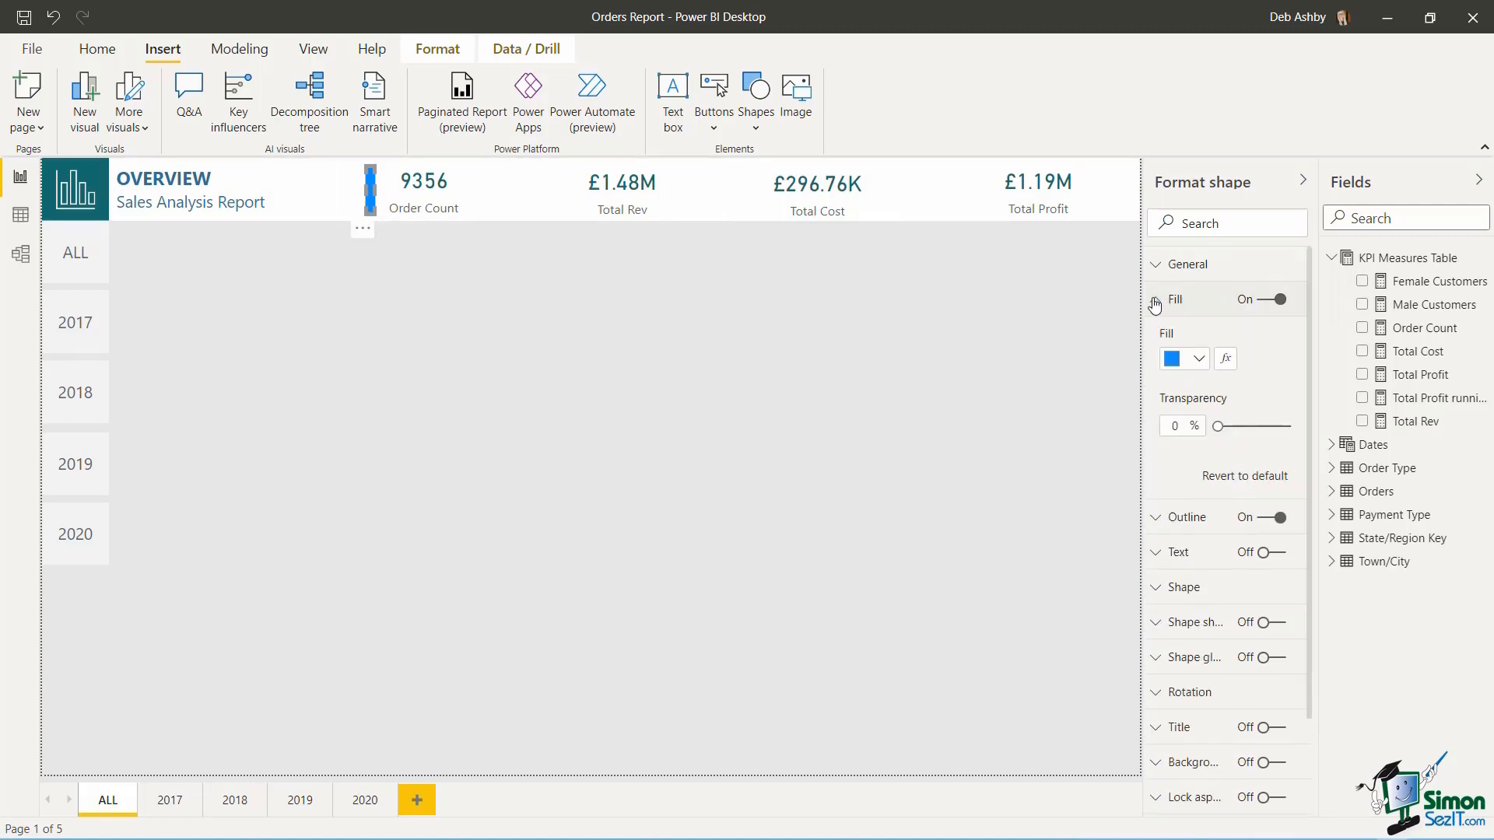
pyautogui.click(1198, 358)
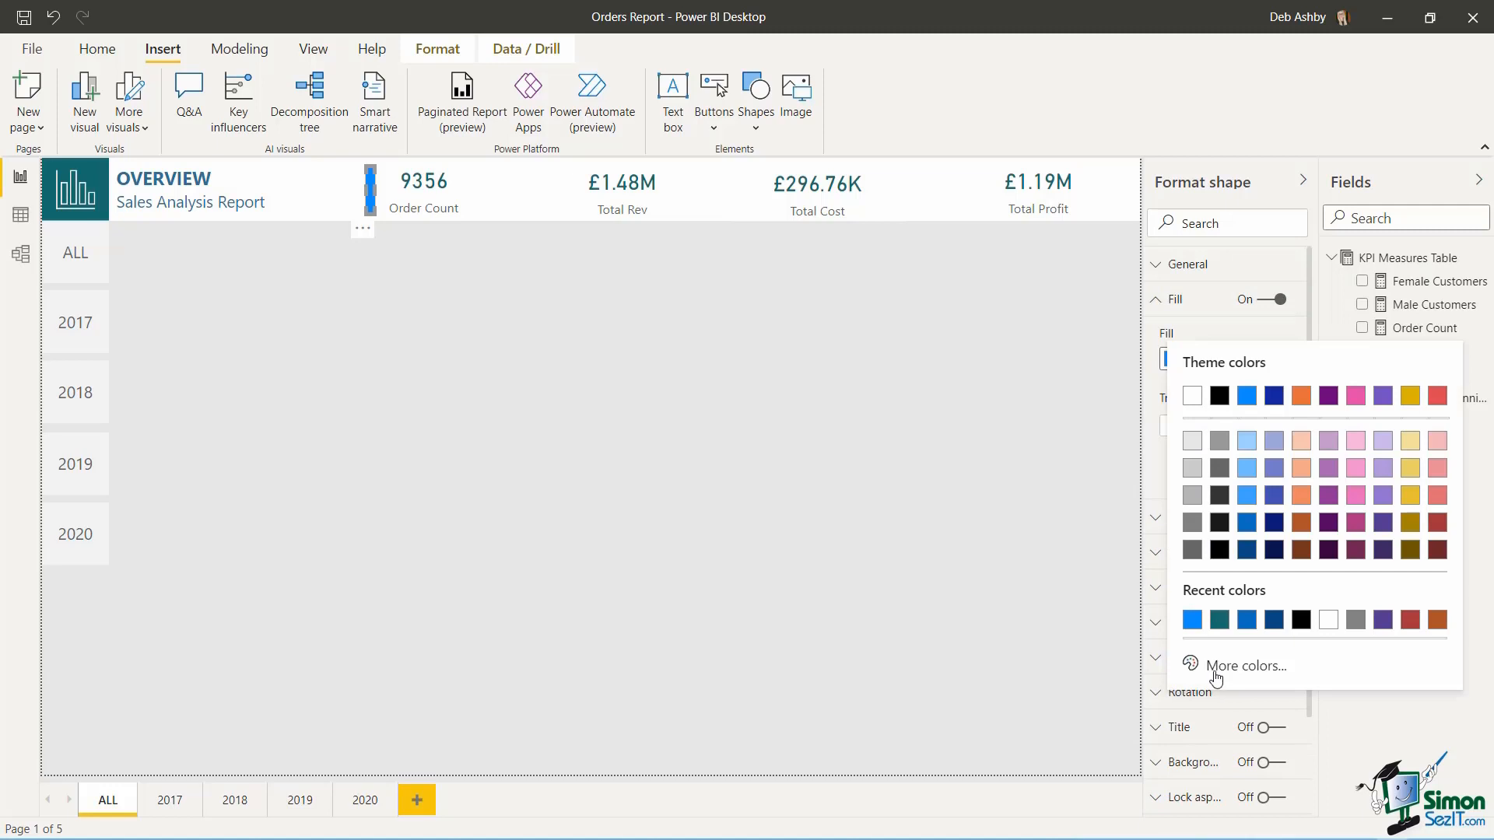
pyautogui.click(1213, 667)
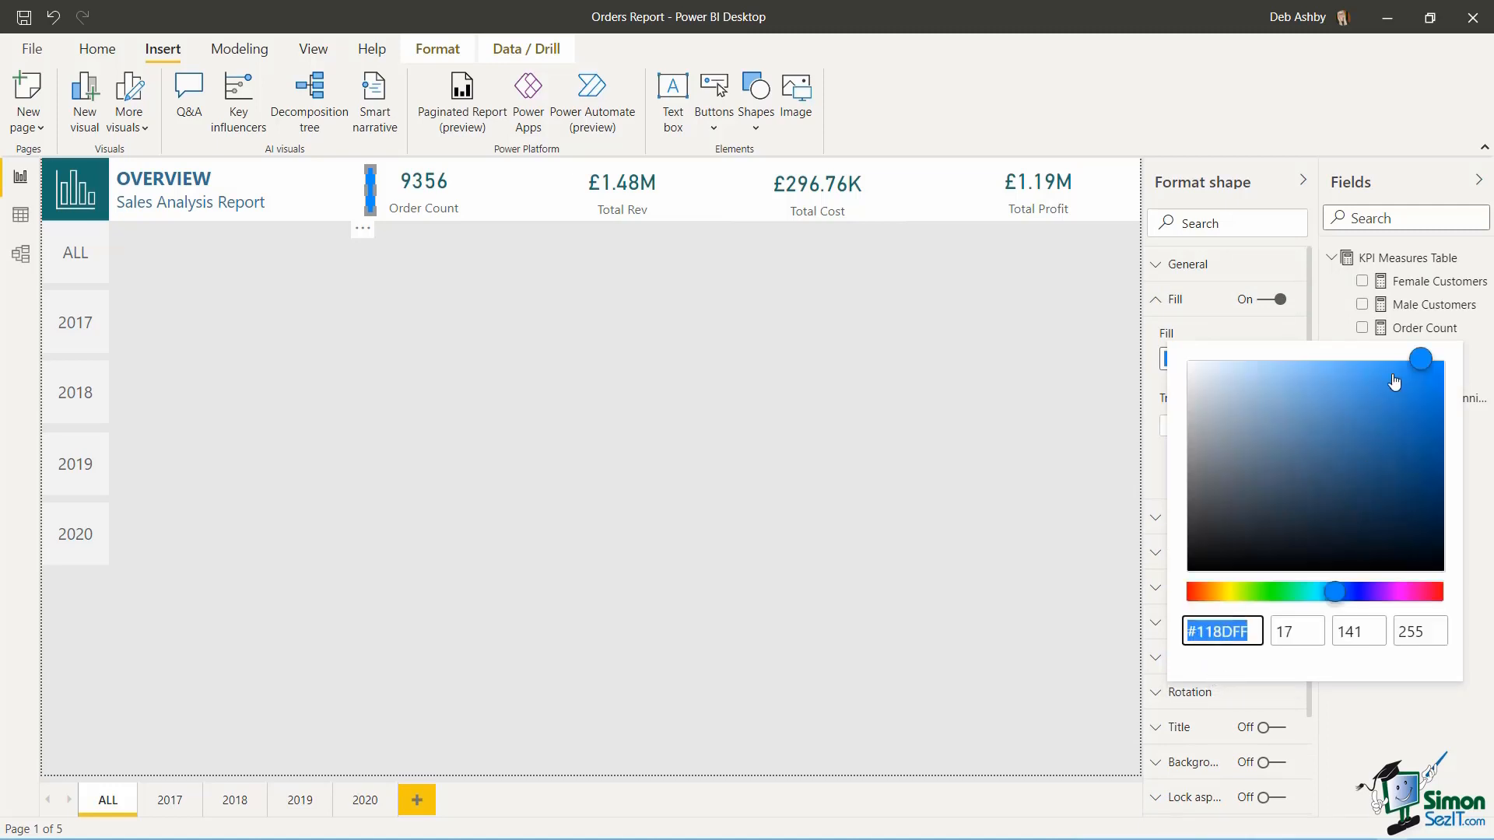
pyautogui.moveTo(1418, 372); pyautogui.dragTo(1346, 445)
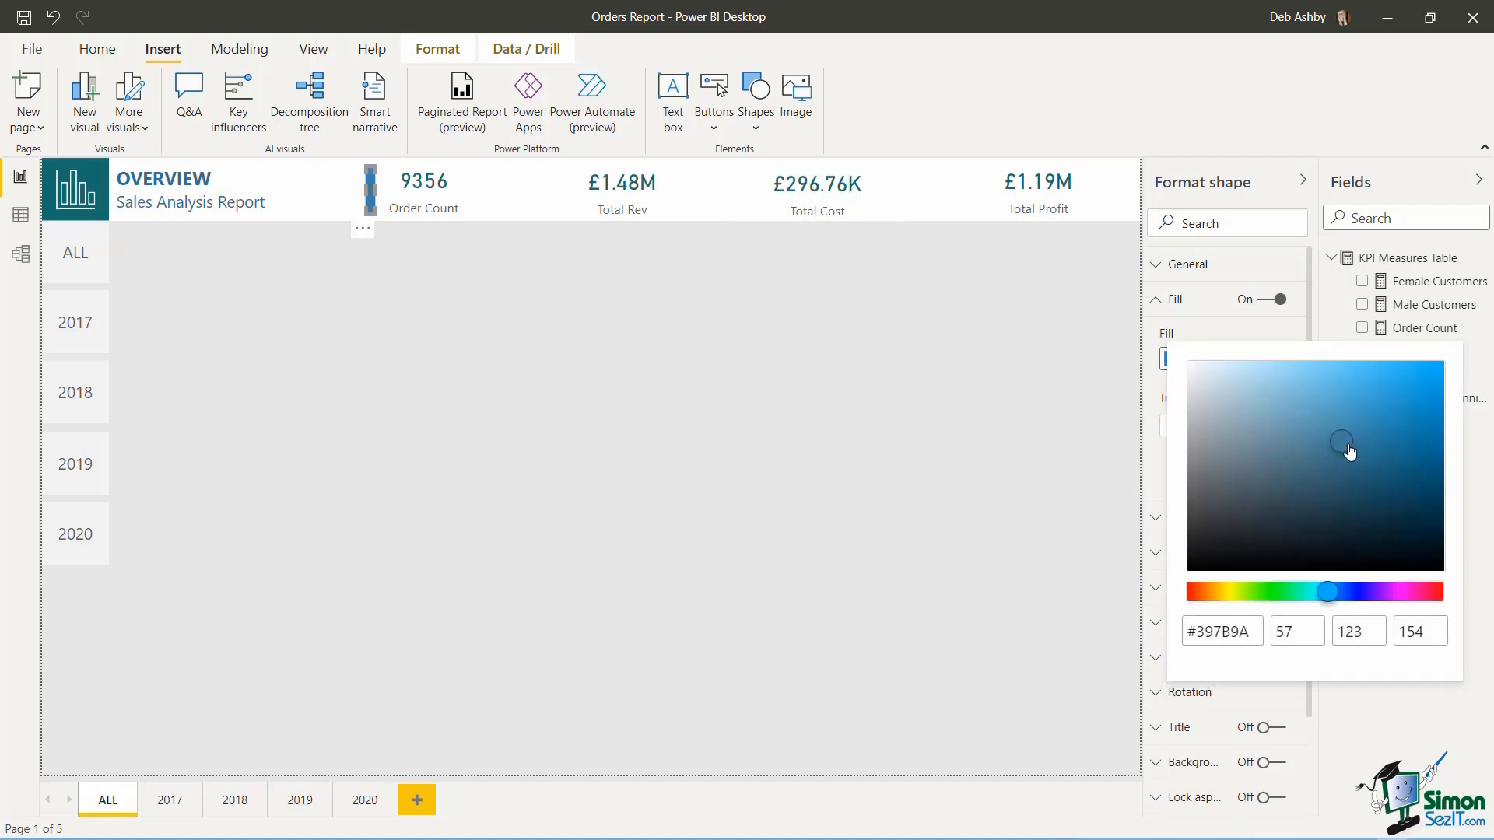
pyautogui.click(883, 405)
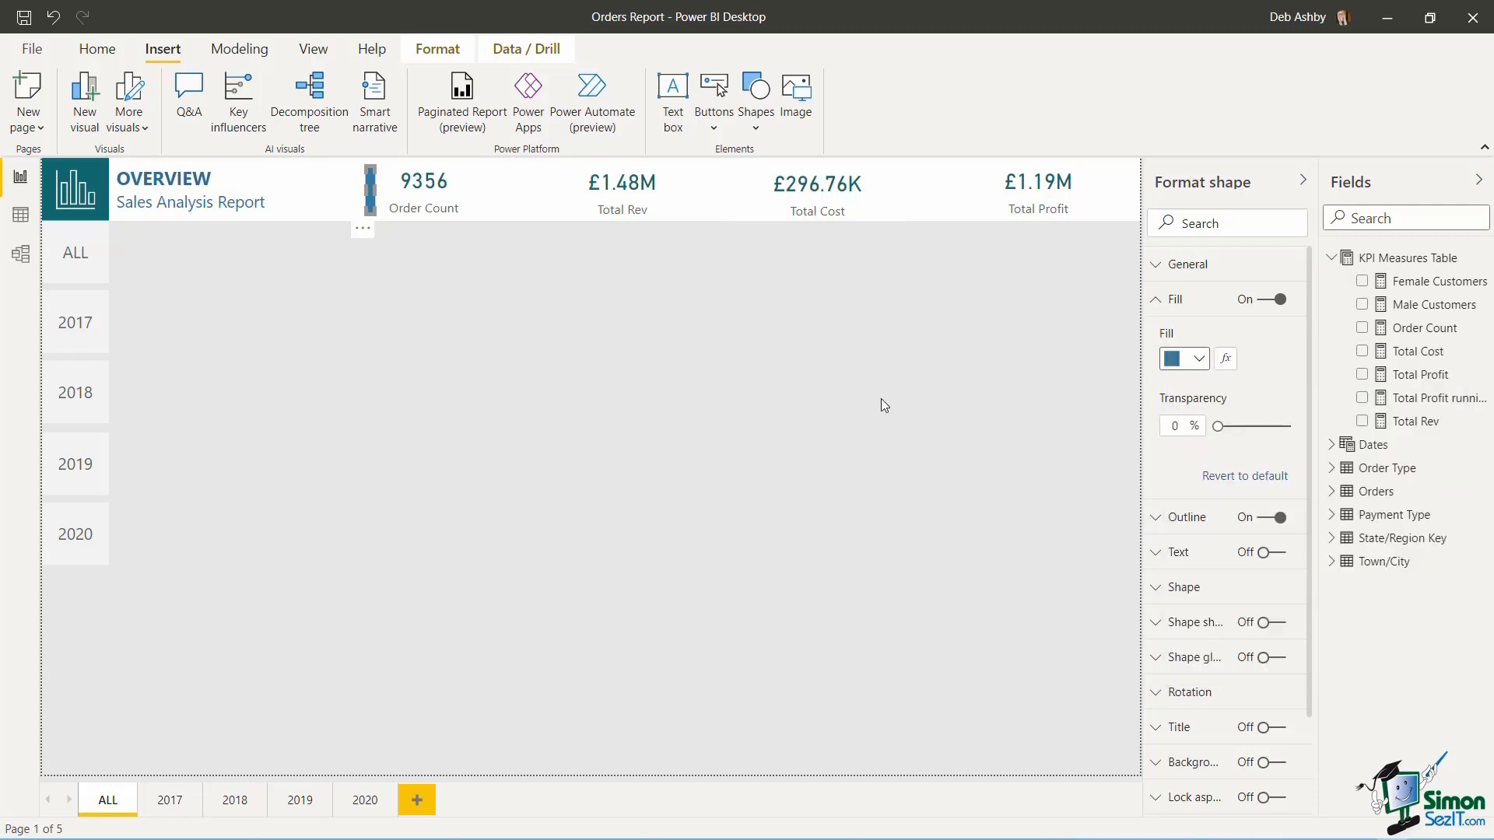
pyautogui.click(1271, 518)
pyautogui.click(732, 356)
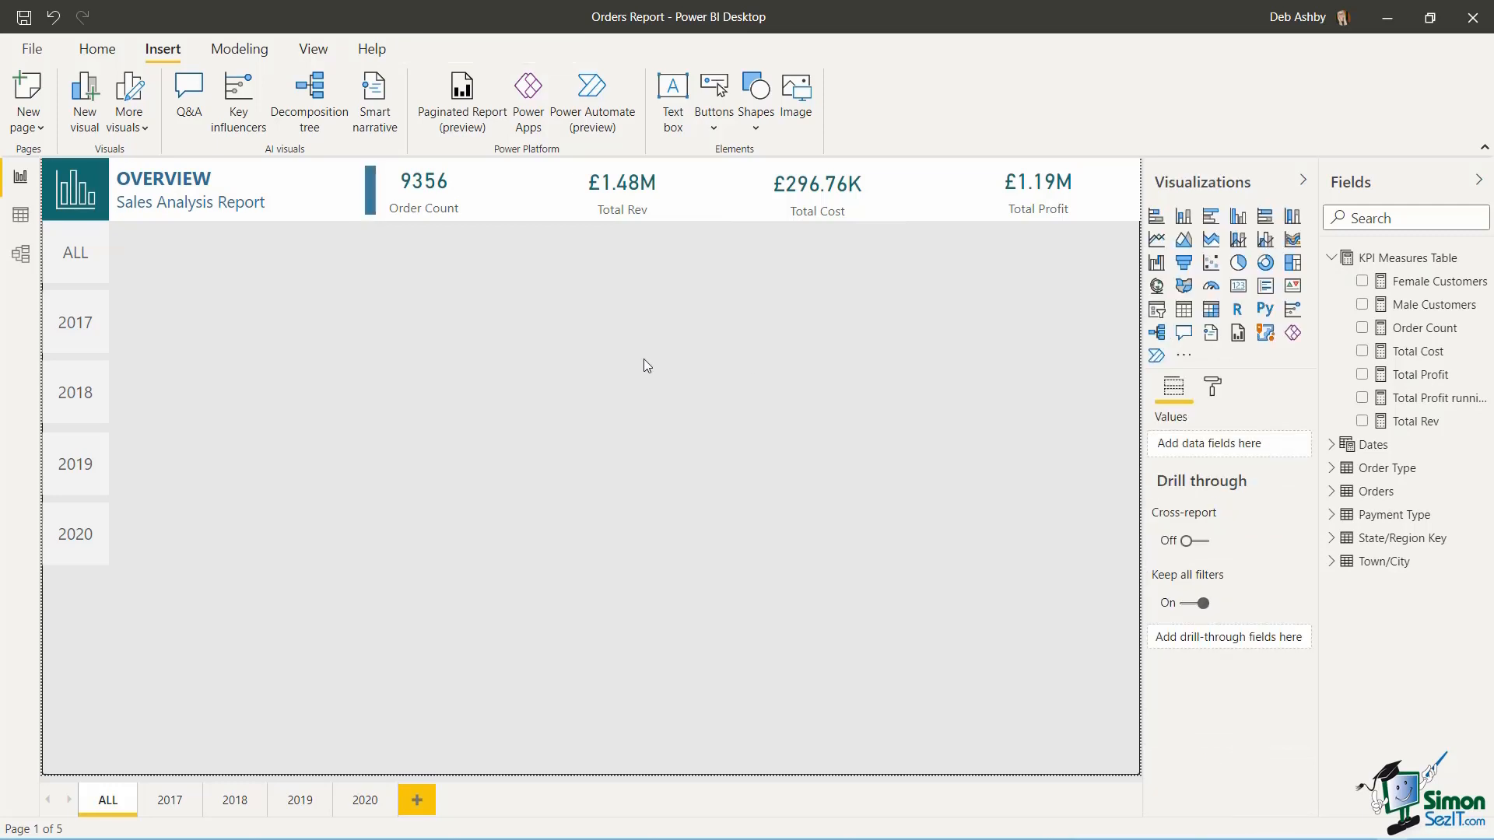
# - Duplicate the bar three times and place the copies left of the Total Rev, Total Cost and Total Profit values
pyautogui.click(373, 194)
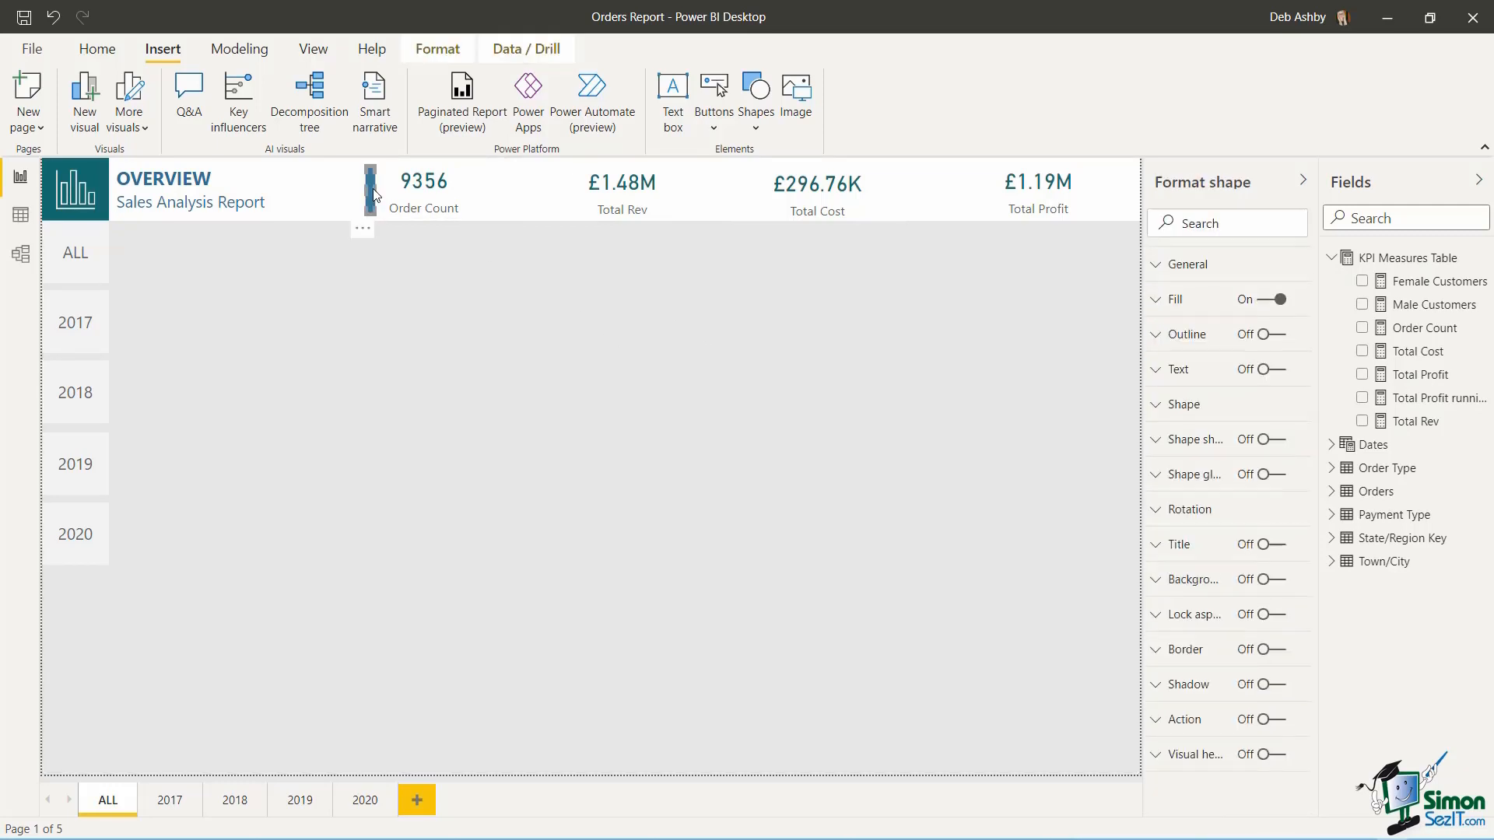
pyautogui.hotkey('ctrl', 'c')
pyautogui.hotkey('ctrl', 'v')
pyautogui.moveTo(378, 207); pyautogui.dragTo(564, 204)
pyautogui.hotkey('ctrl', 'v')
pyautogui.moveTo(667, 206); pyautogui.dragTo(740, 206)
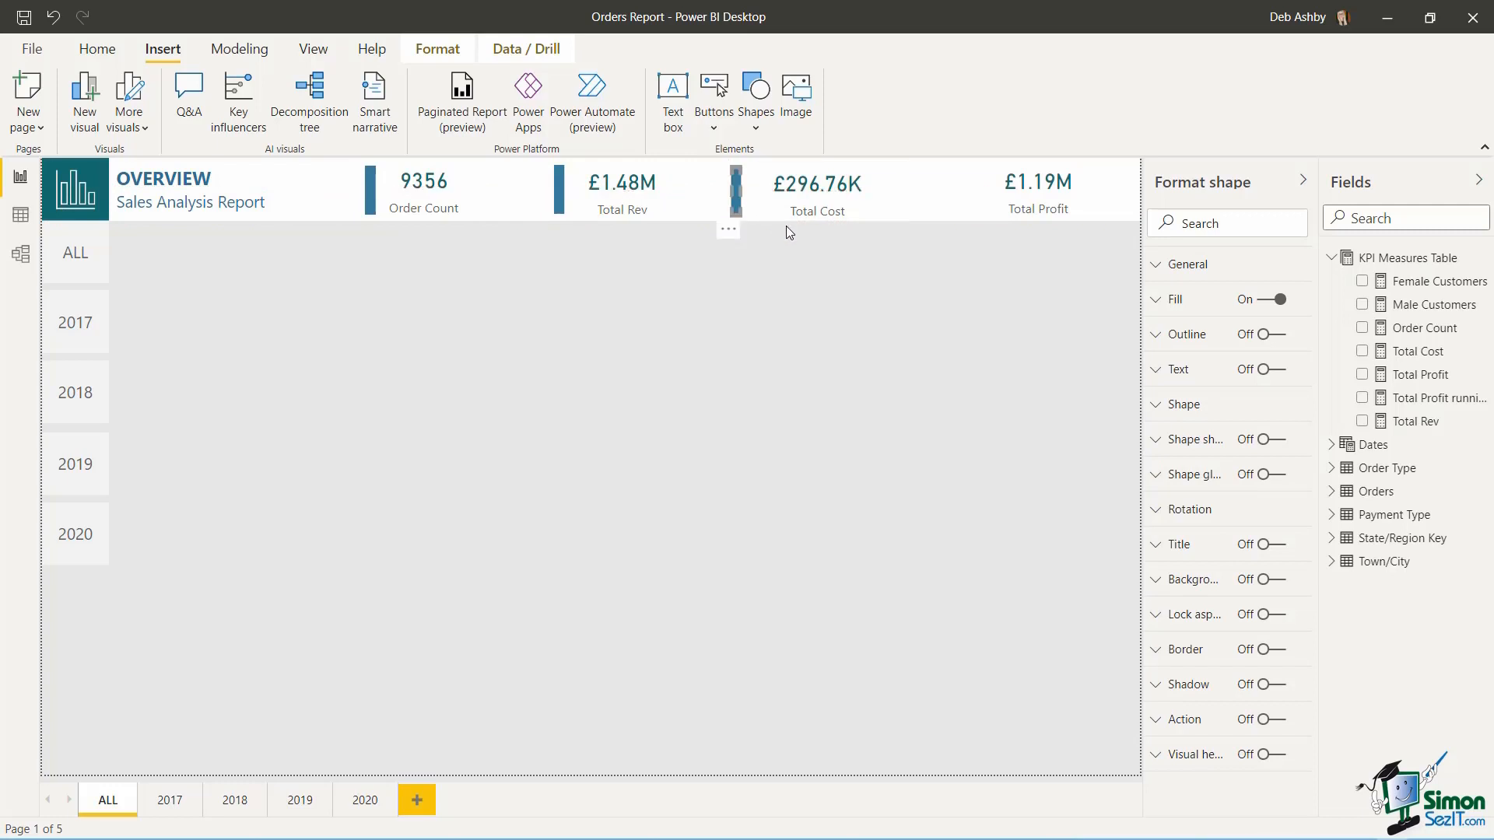
pyautogui.hotkey('ctrl', 'v')
pyautogui.moveTo(838, 206); pyautogui.dragTo(975, 201)
pyautogui.click(751, 354)
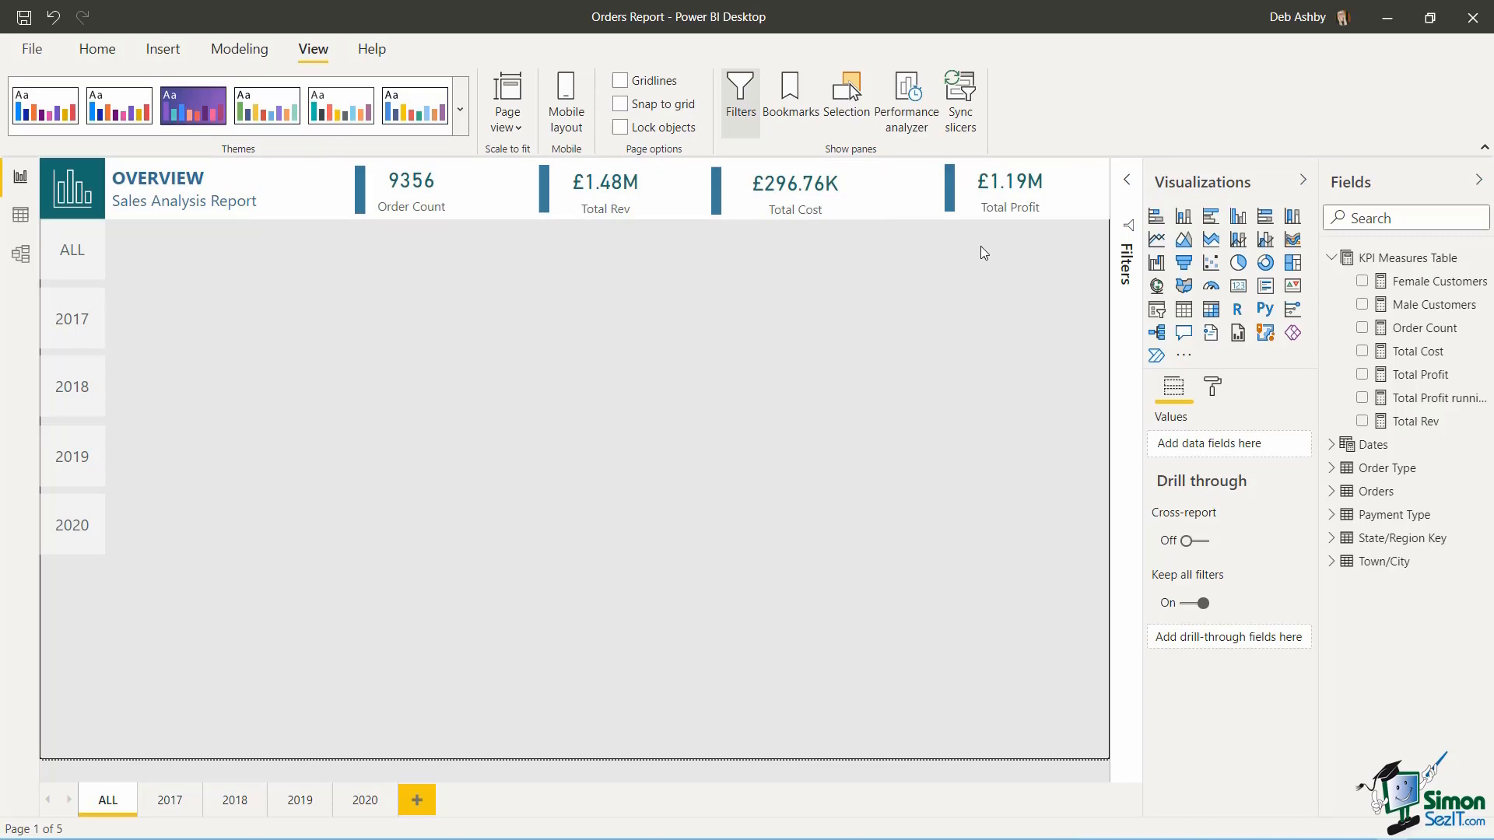
# - Group the four KPI cards and their four divider bars in the overview header into one group
pyautogui.click(440, 193)
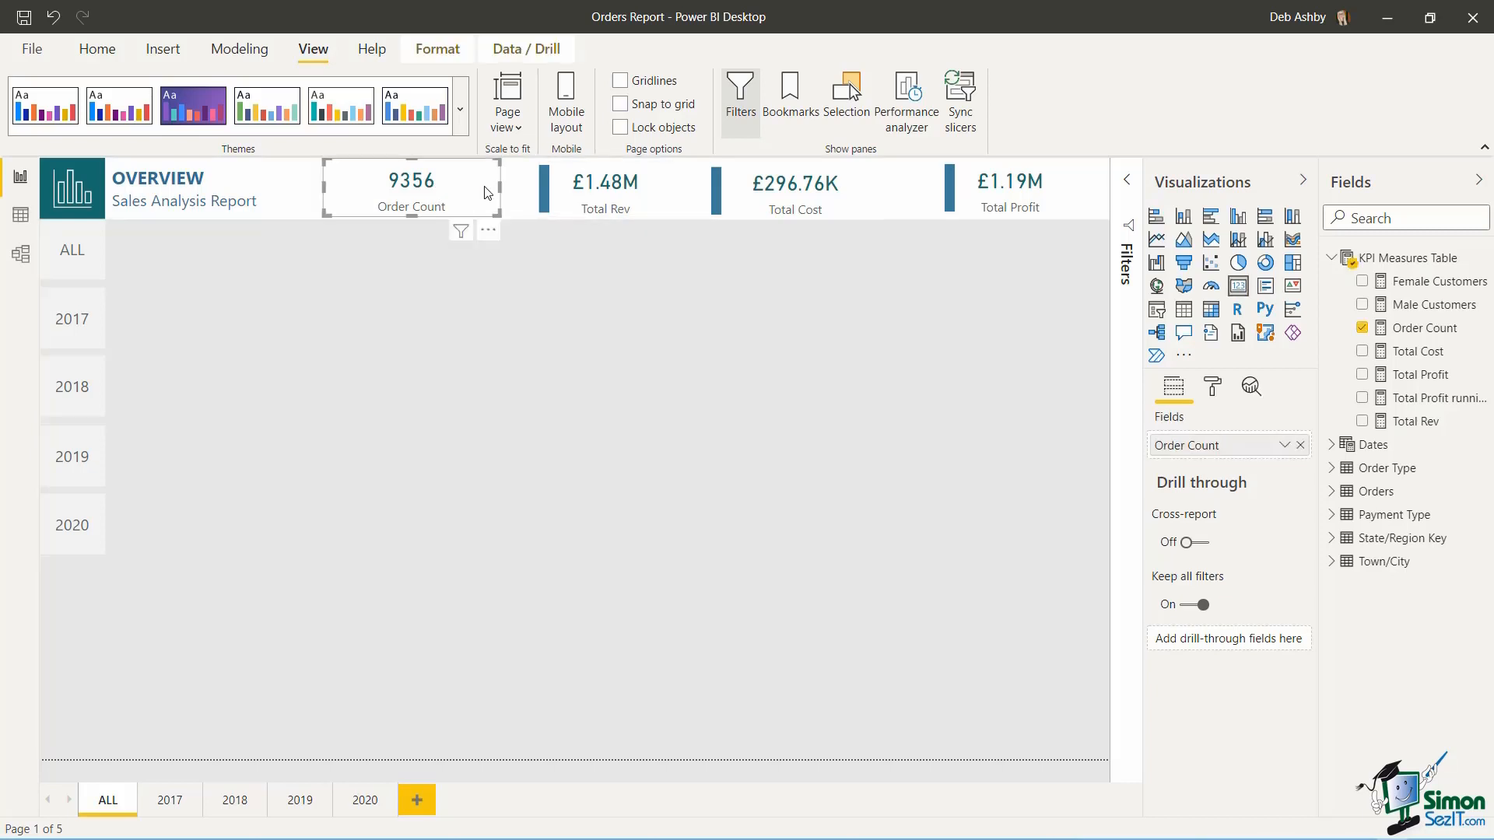
pyautogui.click(514, 333)
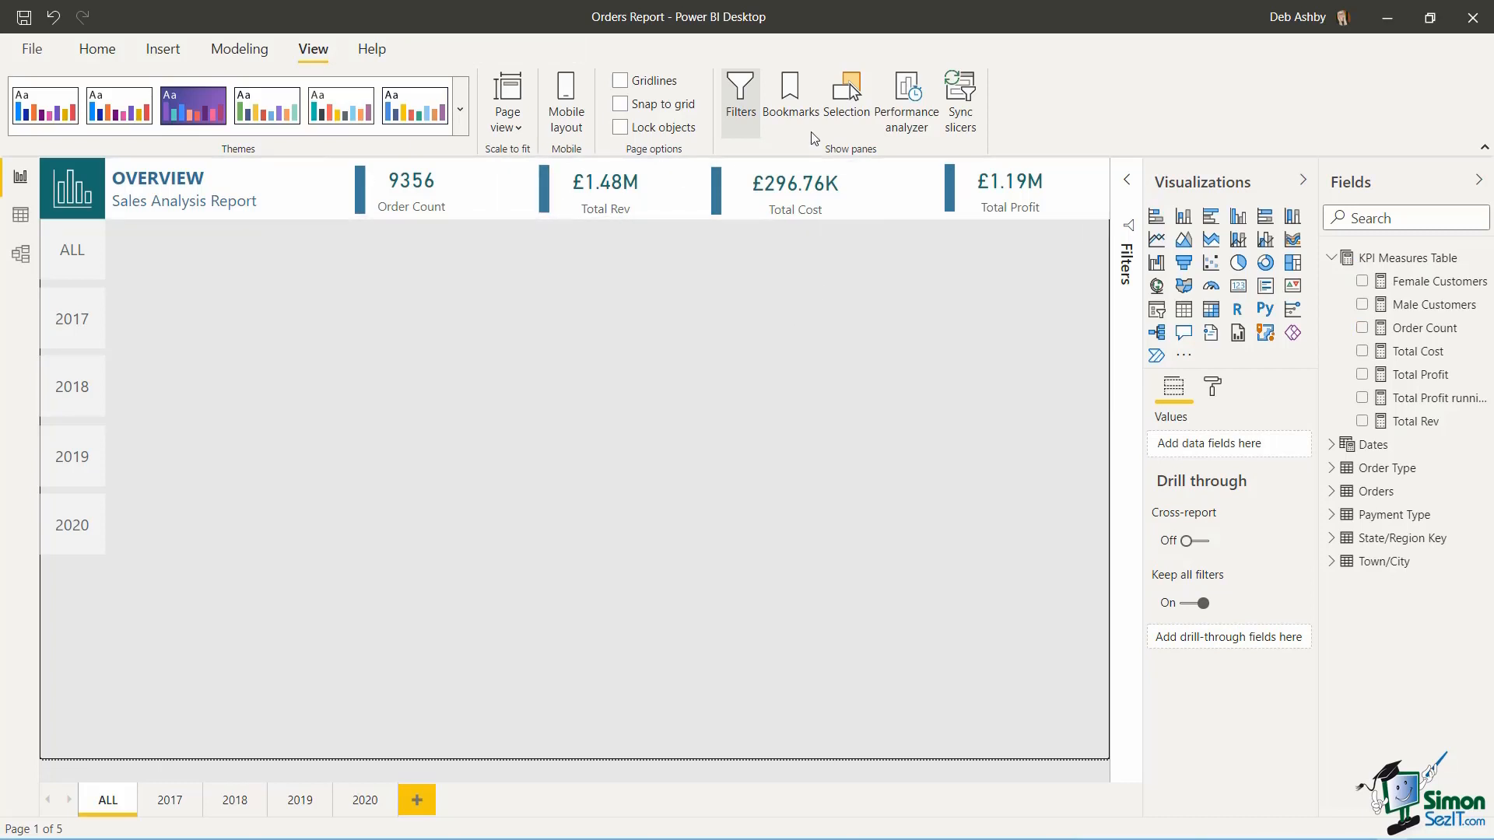
pyautogui.click(848, 92)
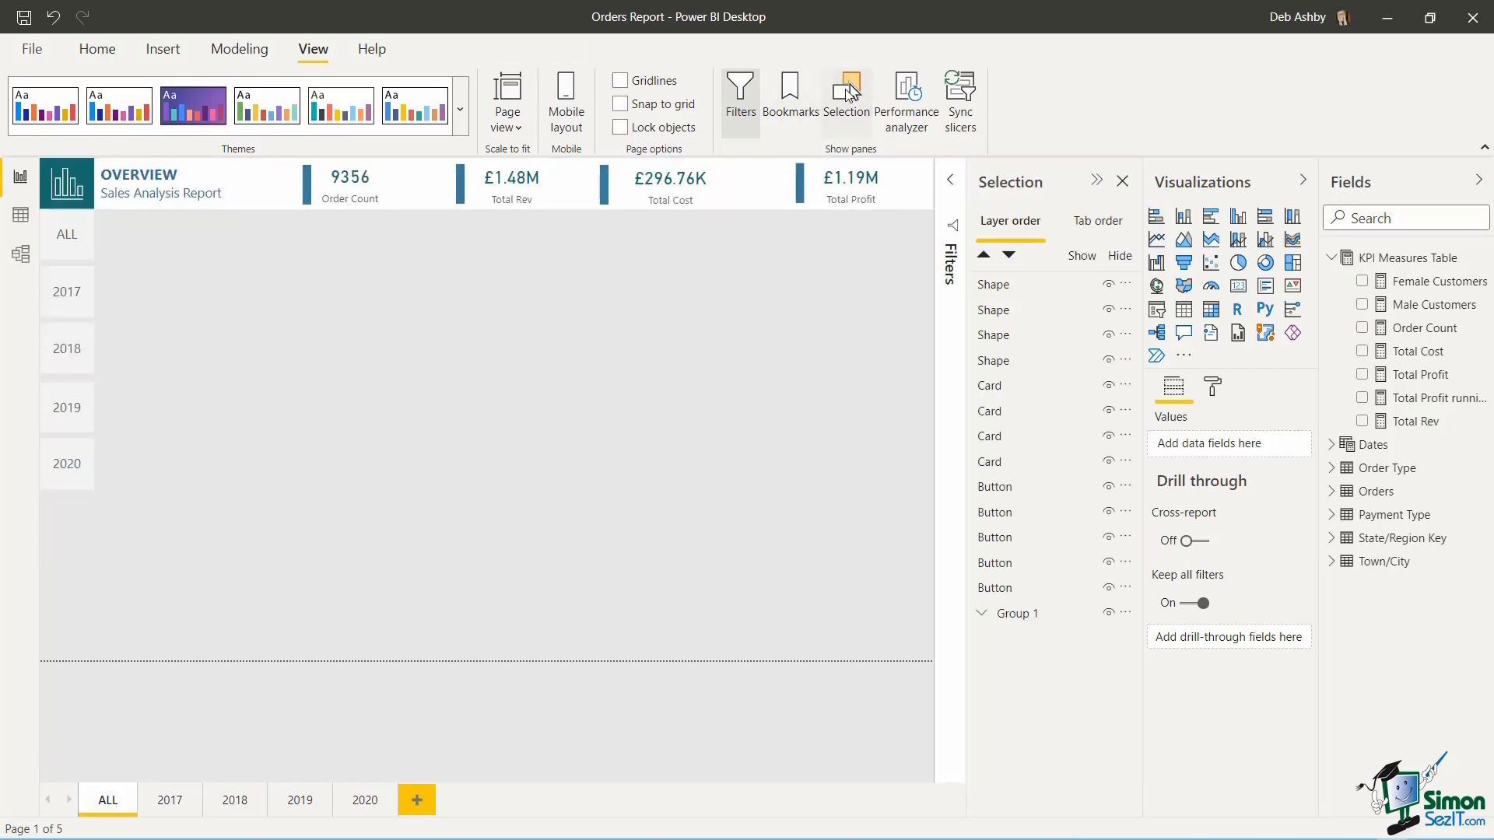
pyautogui.click(993, 287)
pyautogui.keyDown('ctrl'); pyautogui.click(993, 310); pyautogui.keyUp('ctrl')
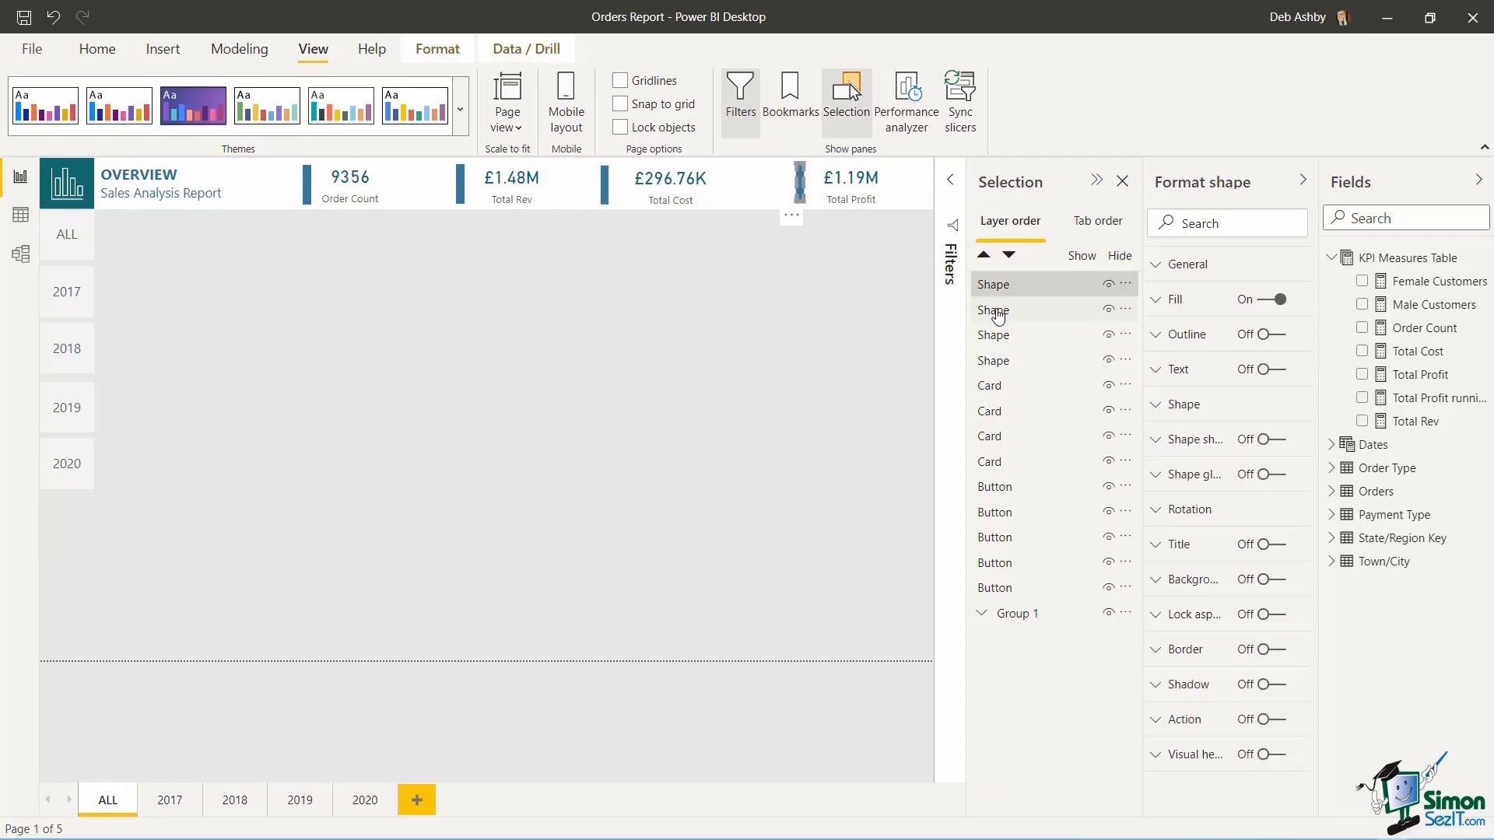
pyautogui.keyDown('ctrl'); pyautogui.click(988, 336); pyautogui.keyUp('ctrl')
pyautogui.keyDown('ctrl'); pyautogui.click(986, 362); pyautogui.keyUp('ctrl')
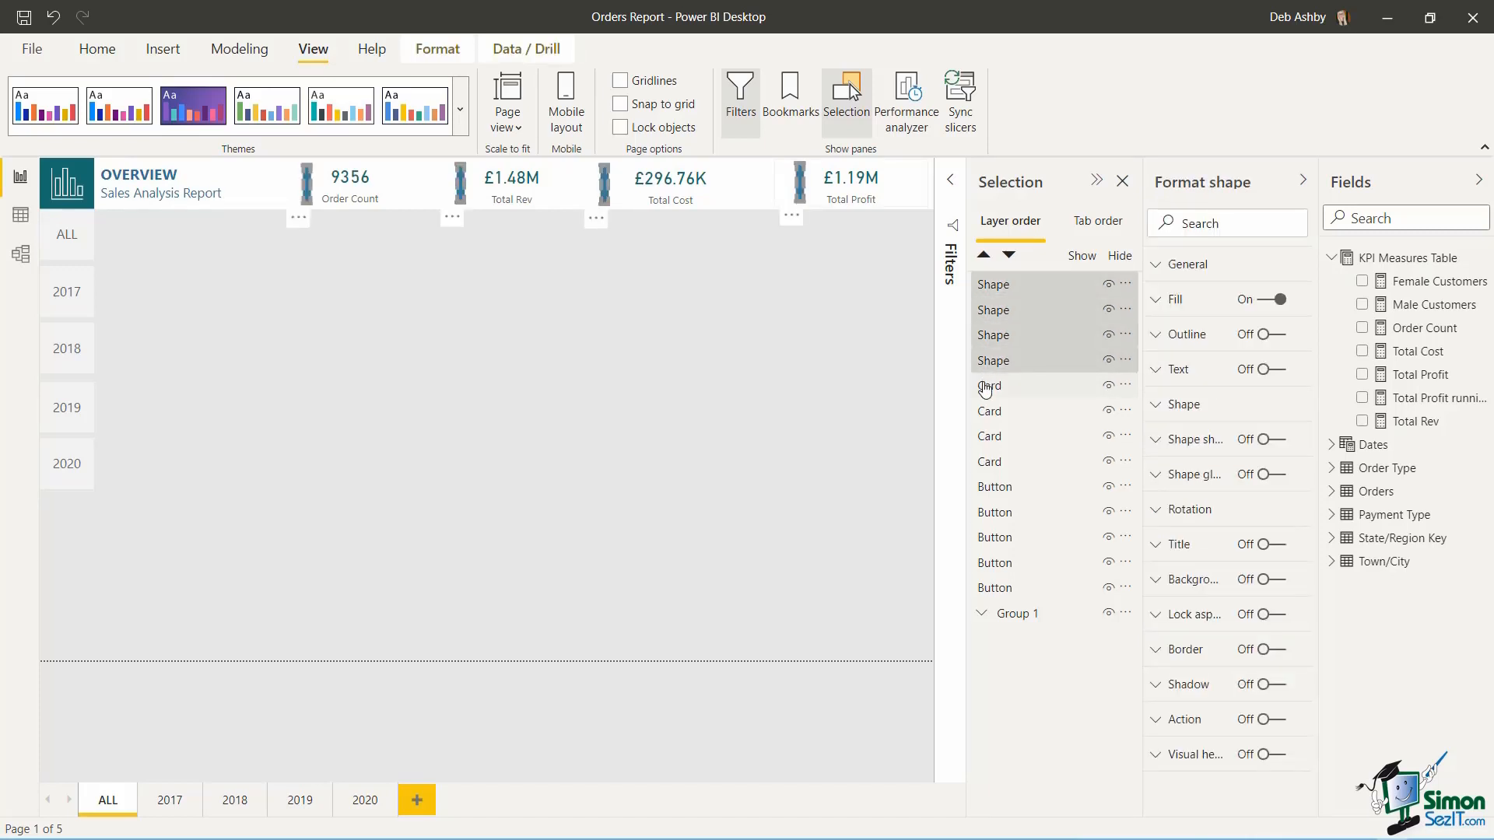
pyautogui.keyDown('ctrl'); pyautogui.click(987, 387); pyautogui.keyUp('ctrl')
pyautogui.keyDown('ctrl'); pyautogui.click(987, 414); pyautogui.keyUp('ctrl')
pyautogui.keyDown('ctrl'); pyautogui.click(986, 440); pyautogui.keyUp('ctrl')
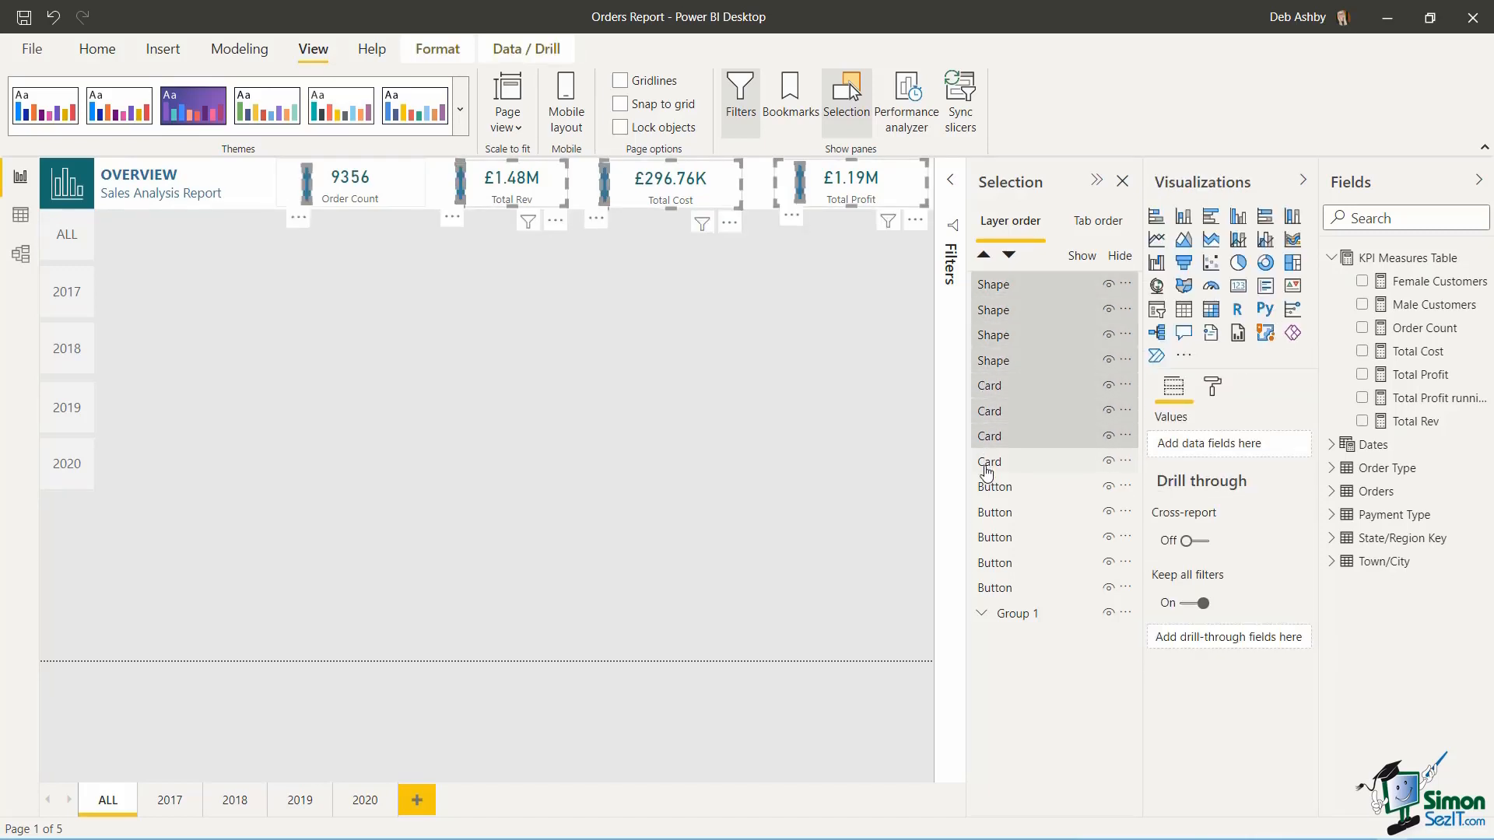
pyautogui.keyDown('ctrl'); pyautogui.click(1003, 463); pyautogui.keyUp('ctrl')
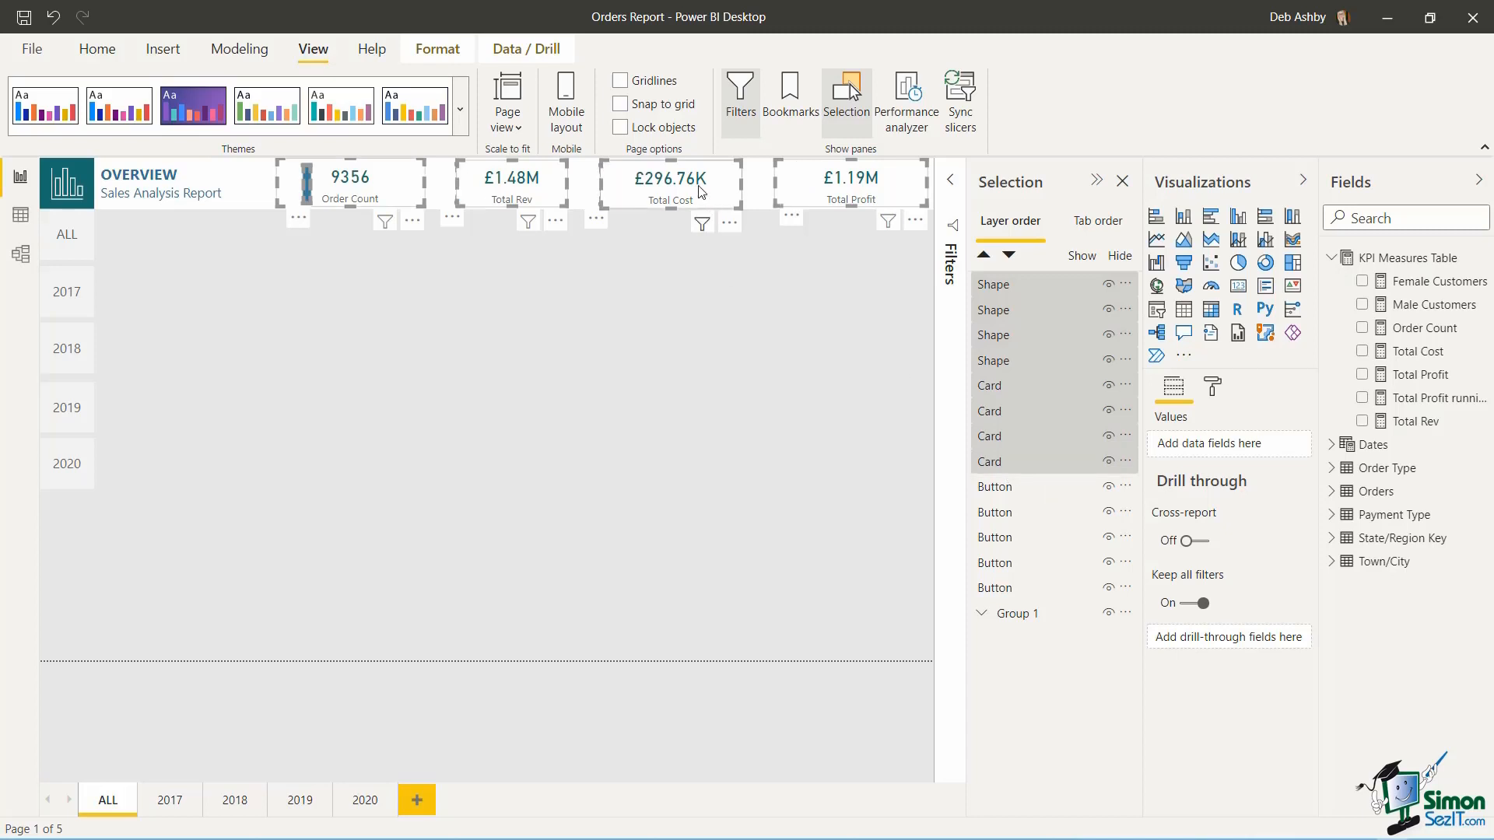
pyautogui.rightClick(694, 173)
pyautogui.moveTo(752, 191)
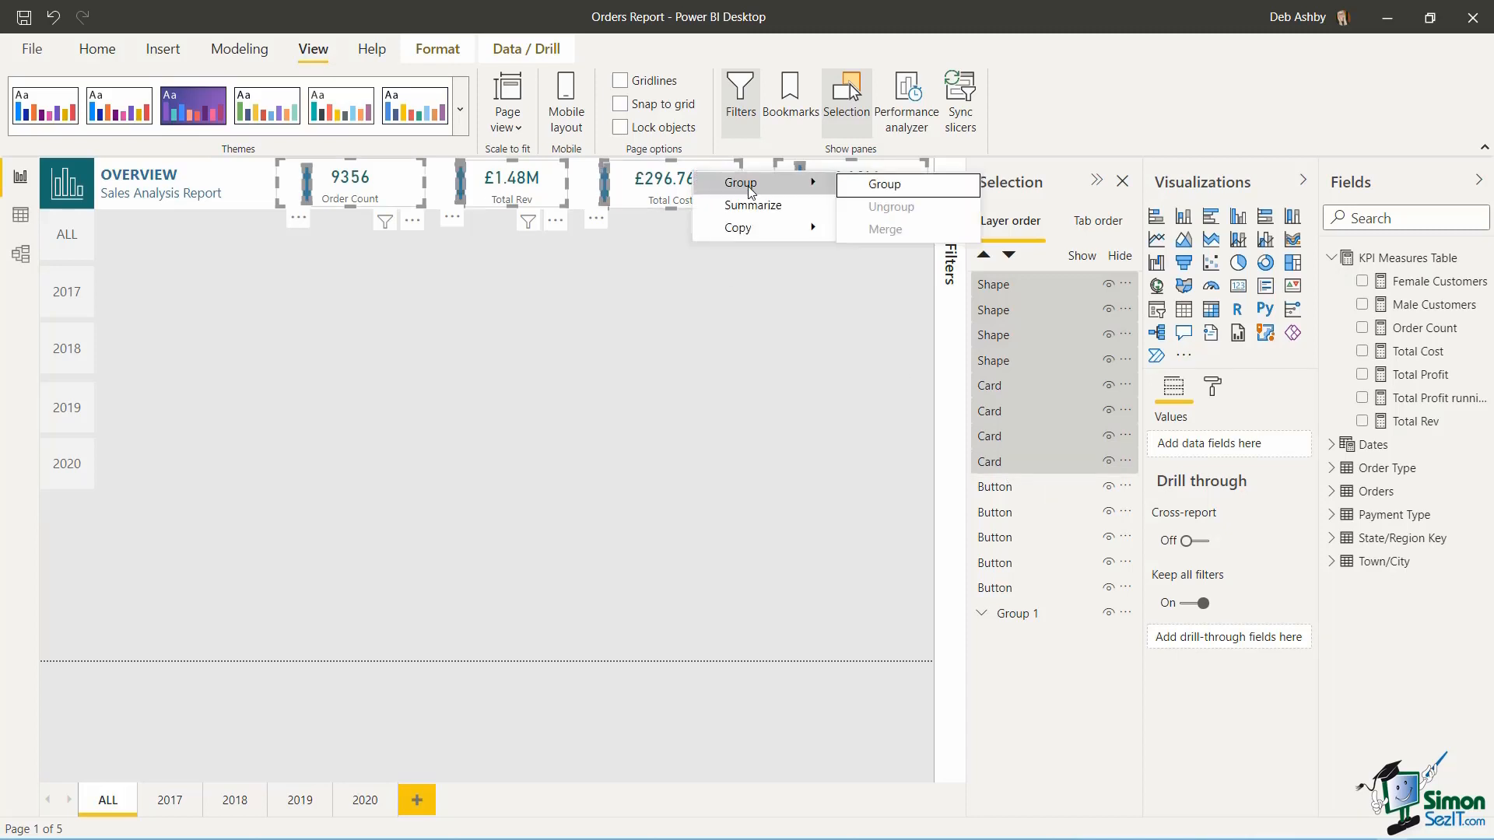
pyautogui.click(884, 184)
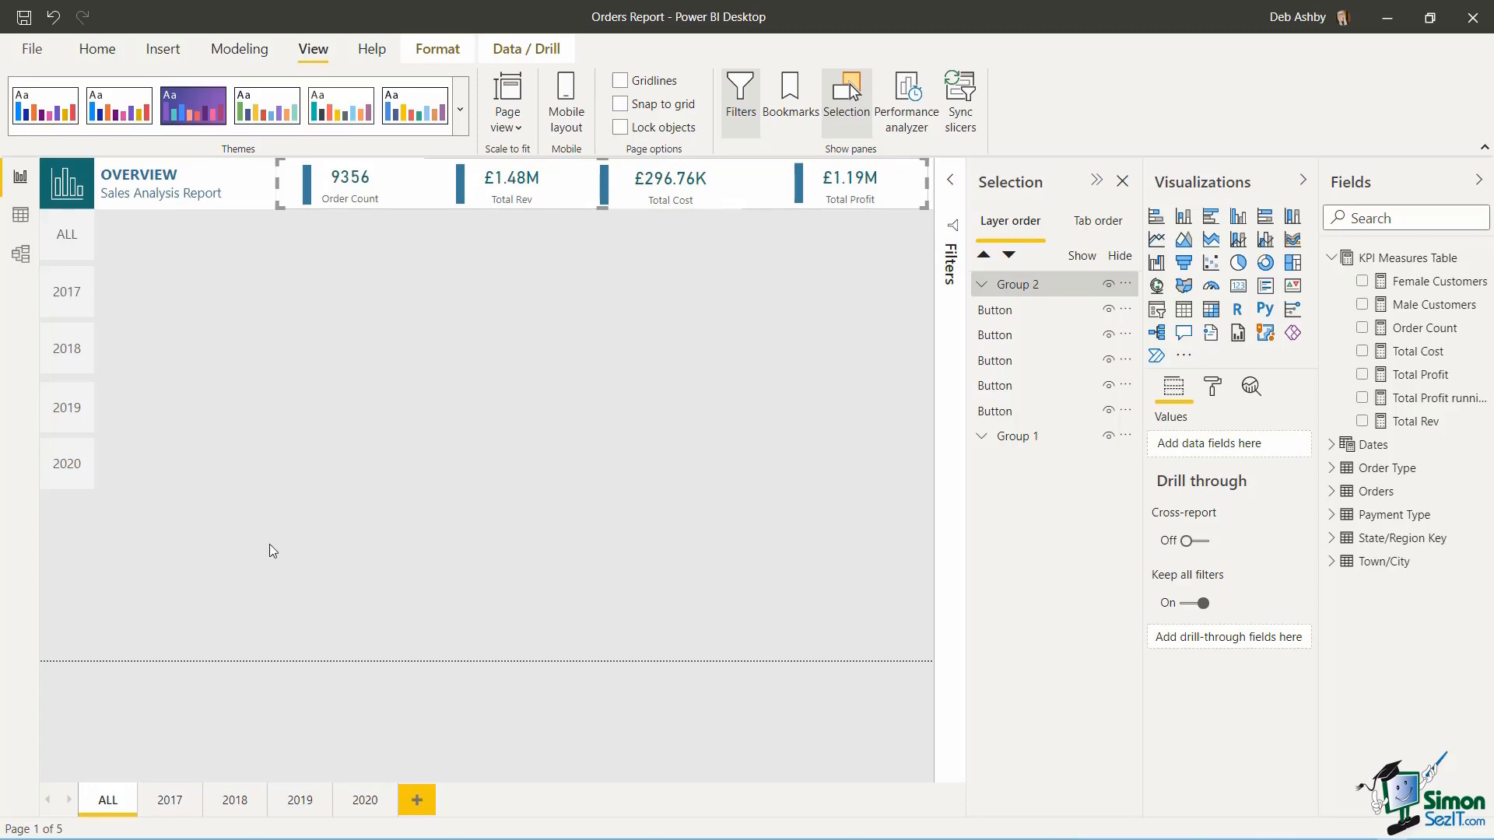
# - Paste a copy of the grouped KPI cards and bars onto the 2017, 2018, 2019 and 2020 pages
pyautogui.click(170, 801)
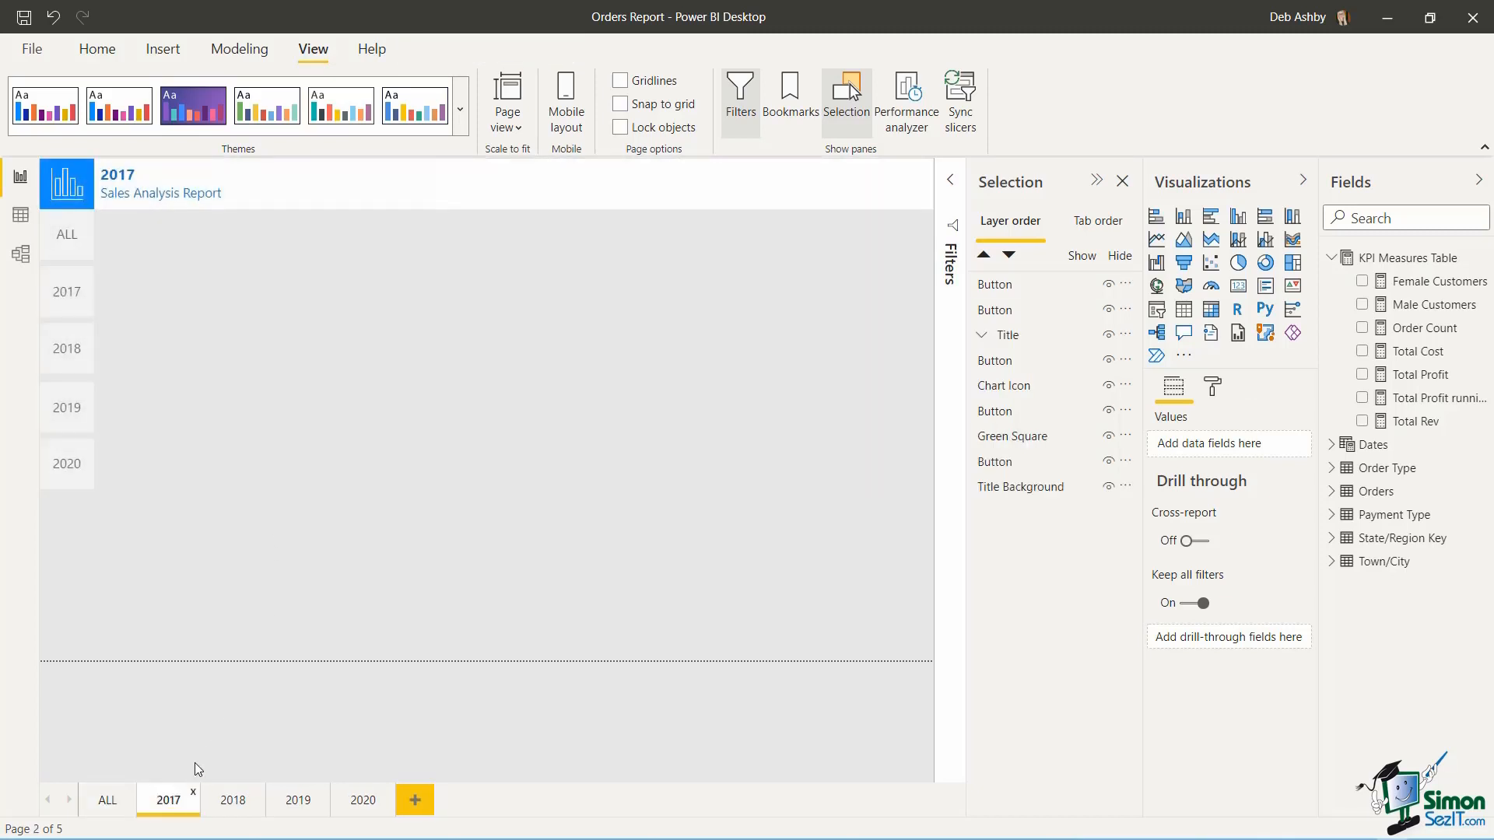
pyautogui.hotkey('ctrl', 'v')
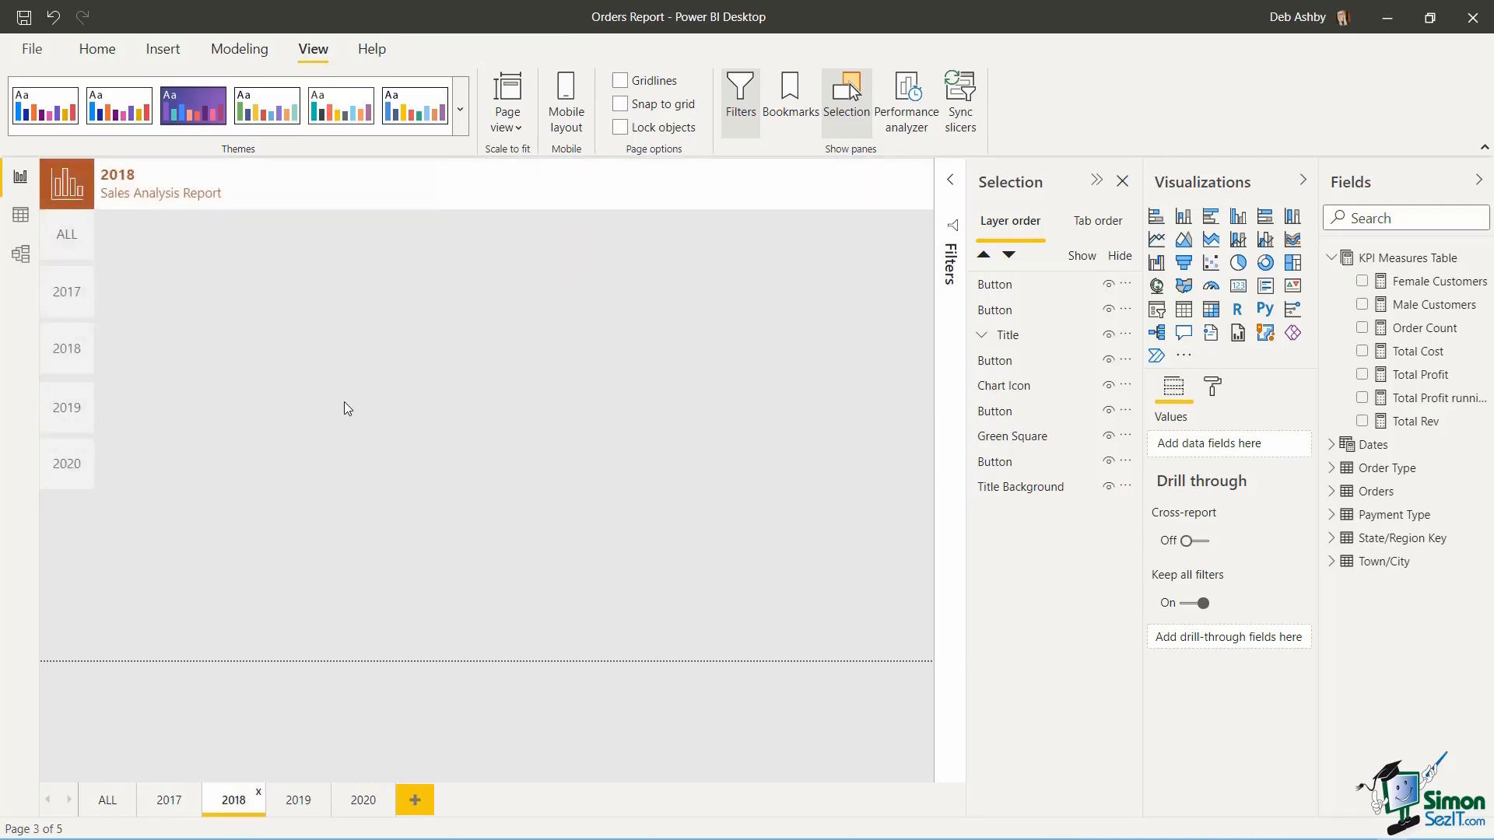
pyautogui.hotkey('ctrl', 'v')
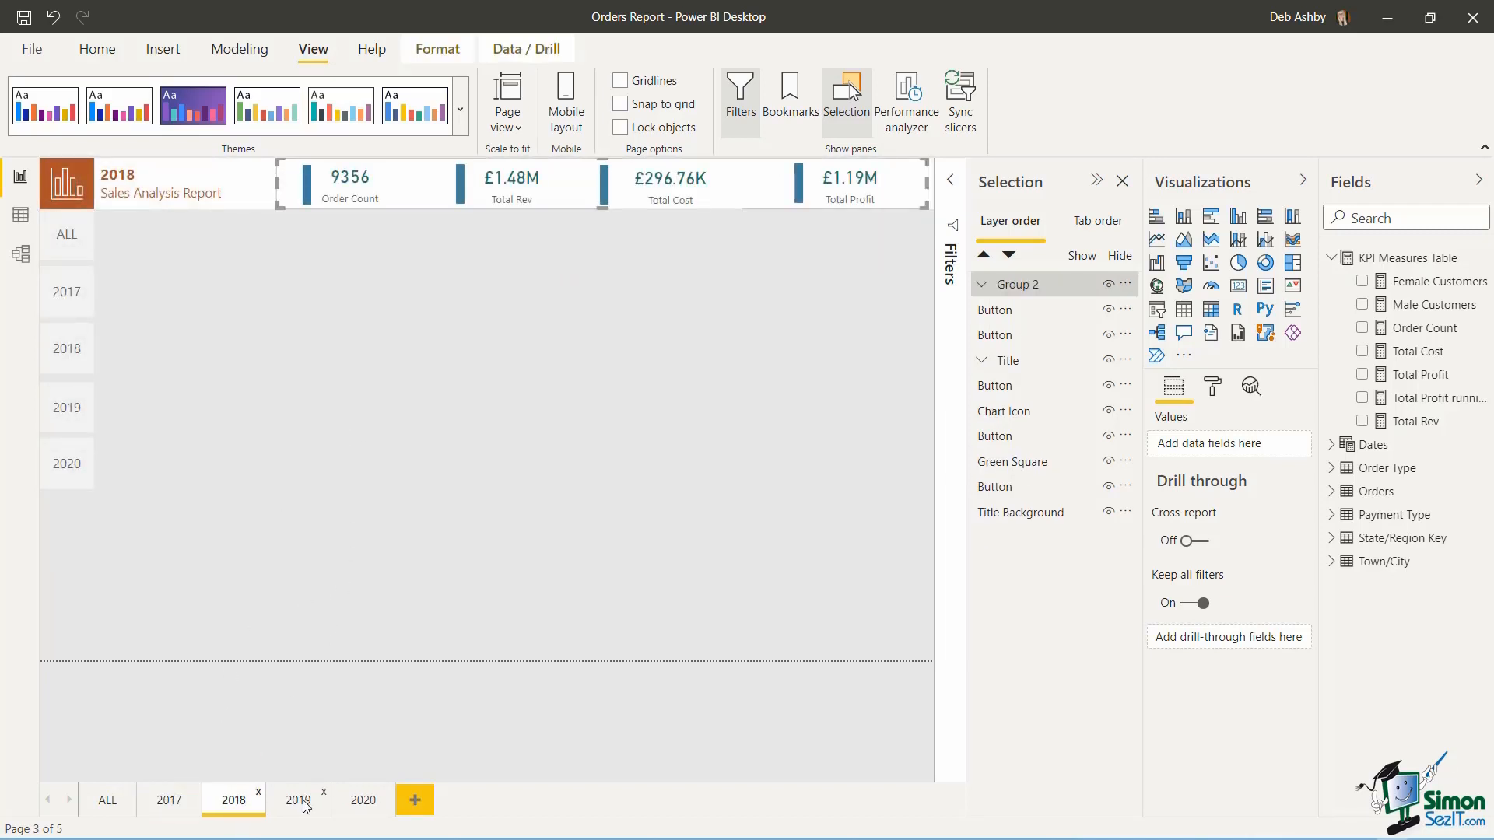
pyautogui.hotkey('ctrl', 'v')
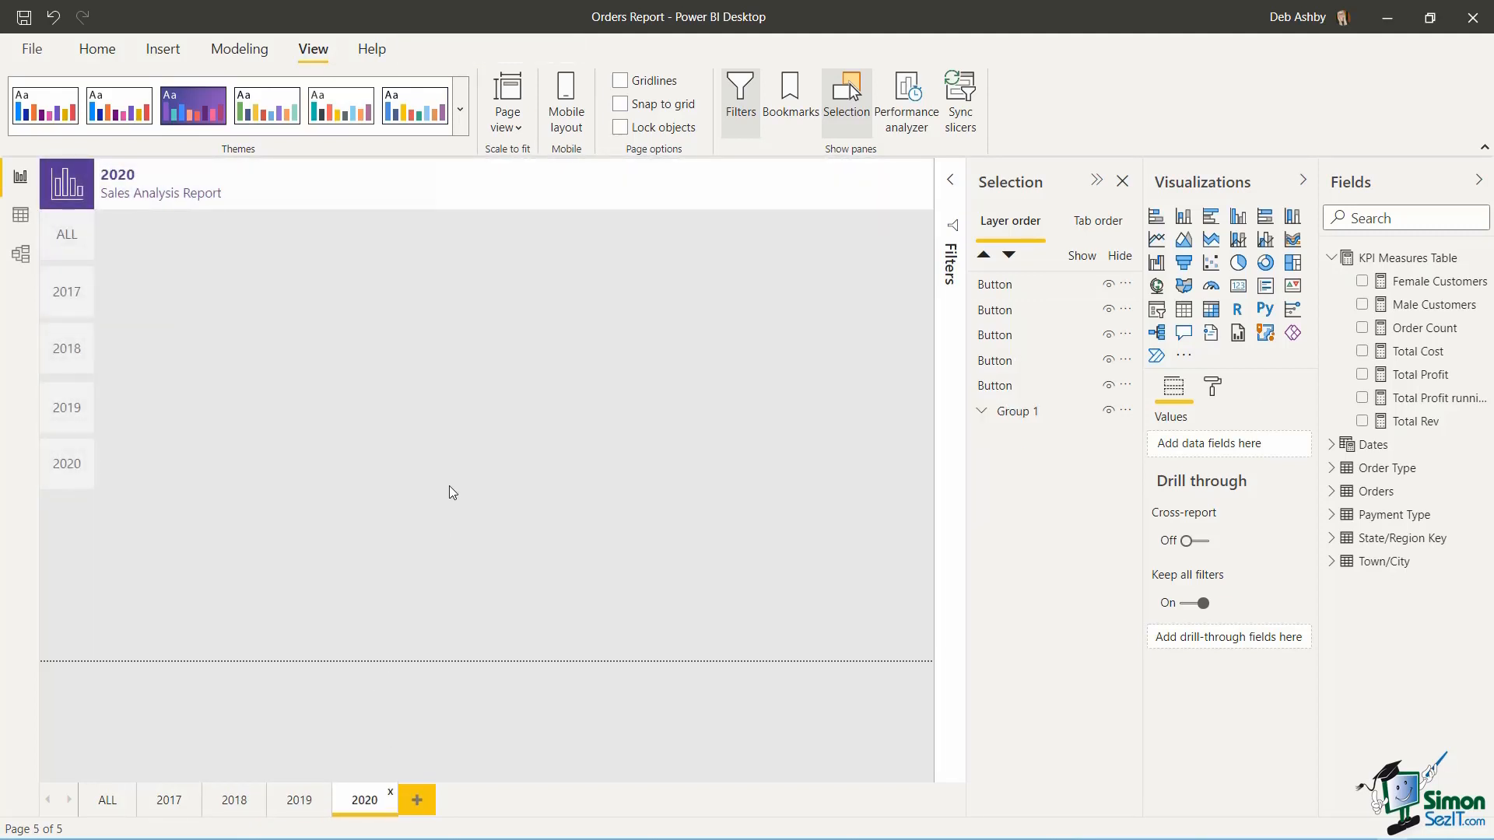
pyautogui.hotkey('ctrl', 'v')
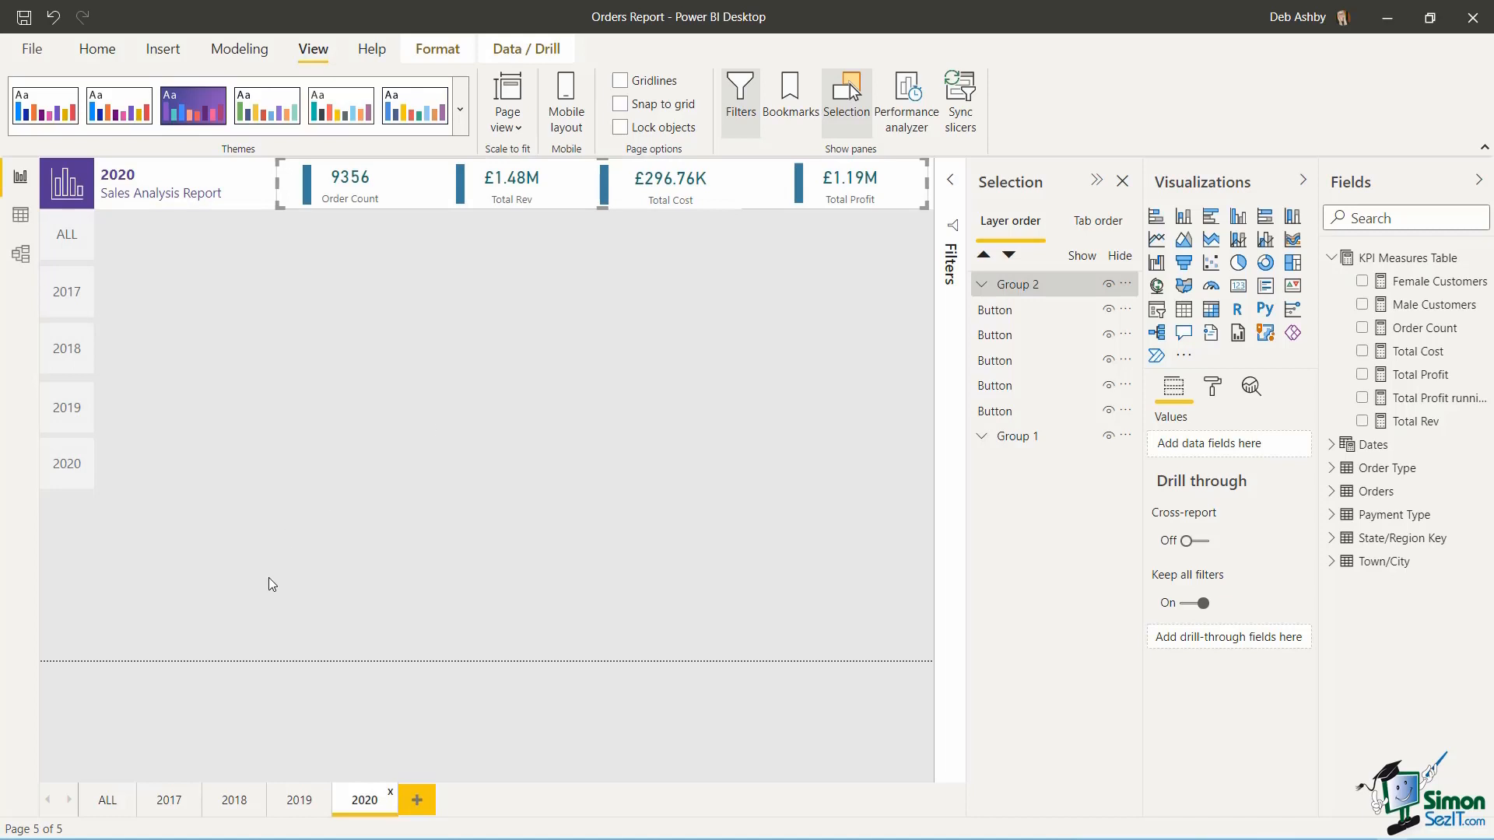
# - Ungroup the pasted KPI cards and divider bars on the 2017 page and hide the list of page objects
pyautogui.click(178, 802)
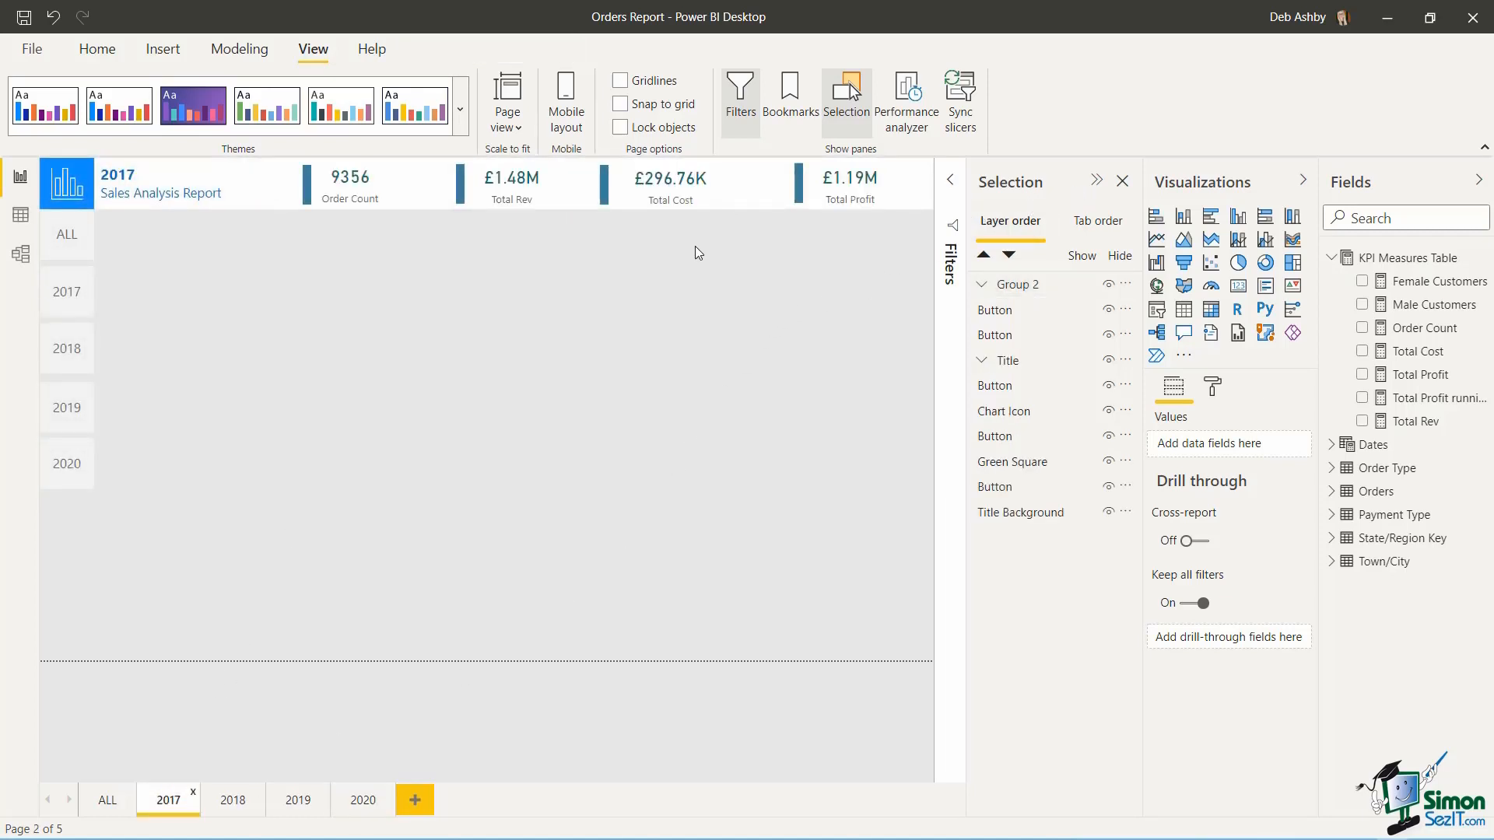
pyautogui.click(1122, 181)
pyautogui.click(853, 202)
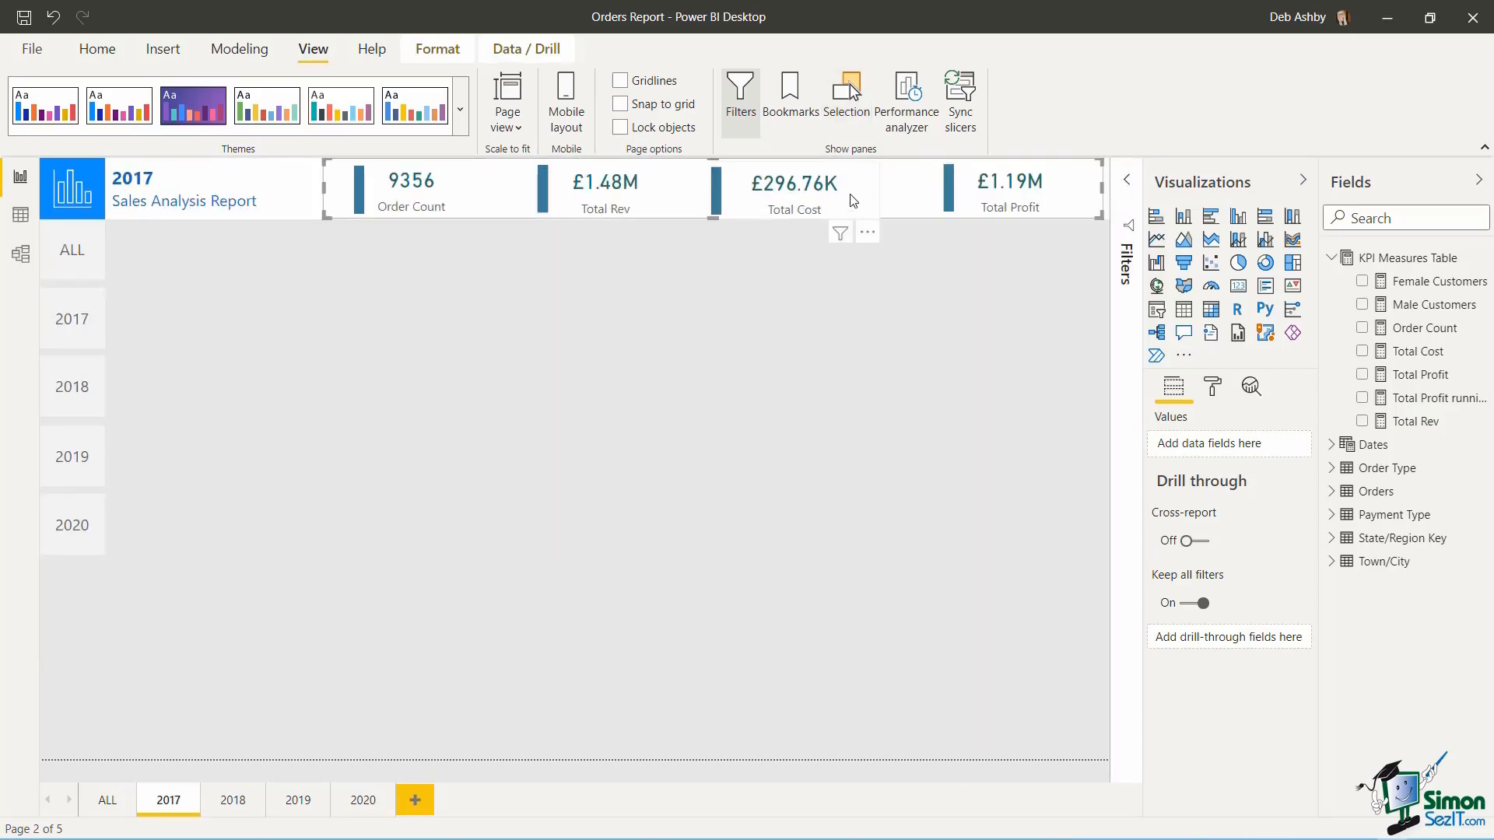
pyautogui.rightClick(851, 195)
pyautogui.moveTo(879, 211)
pyautogui.click(1013, 228)
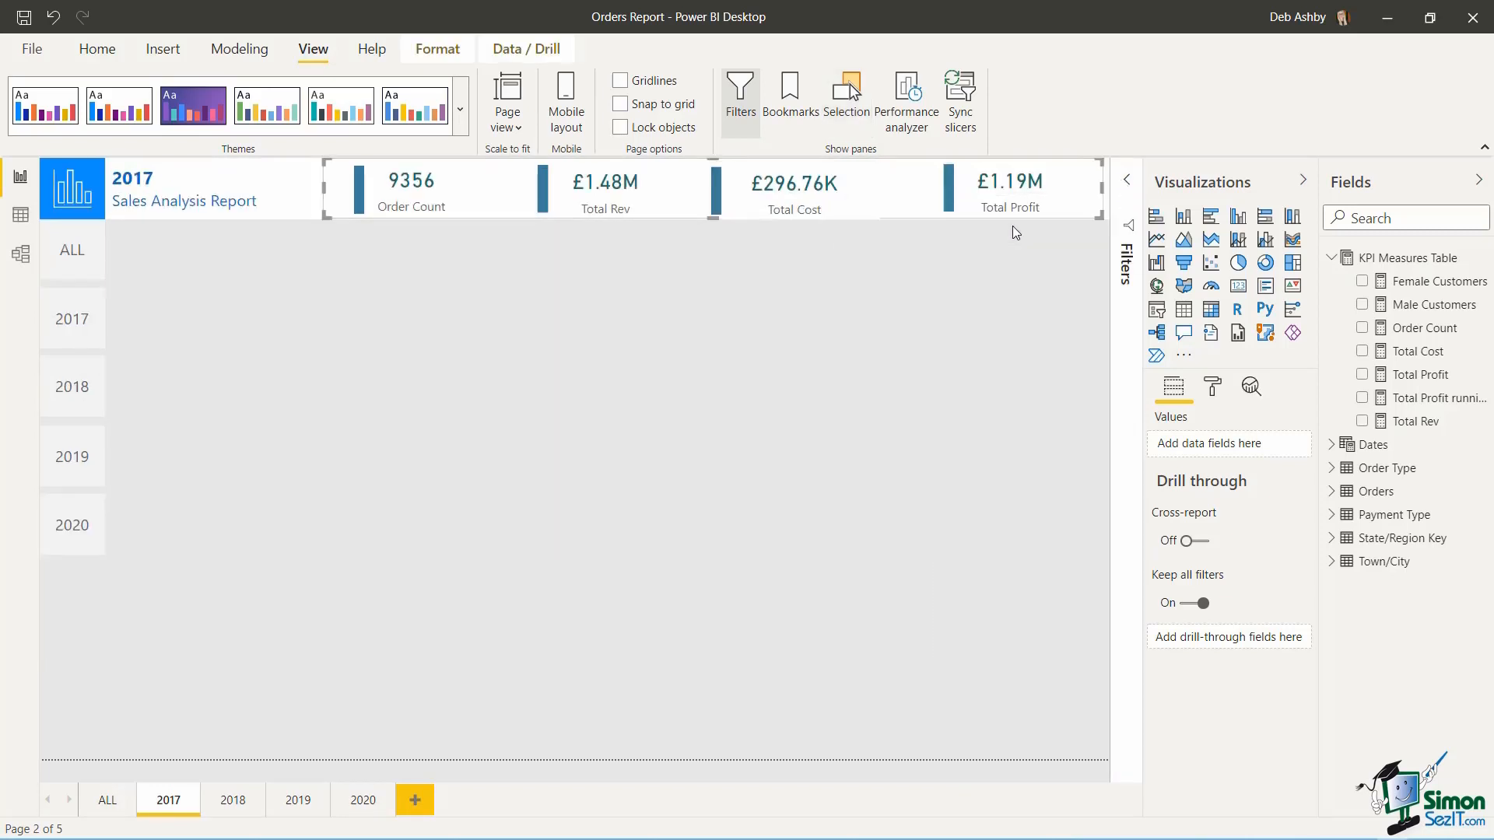
pyautogui.click(1015, 232)
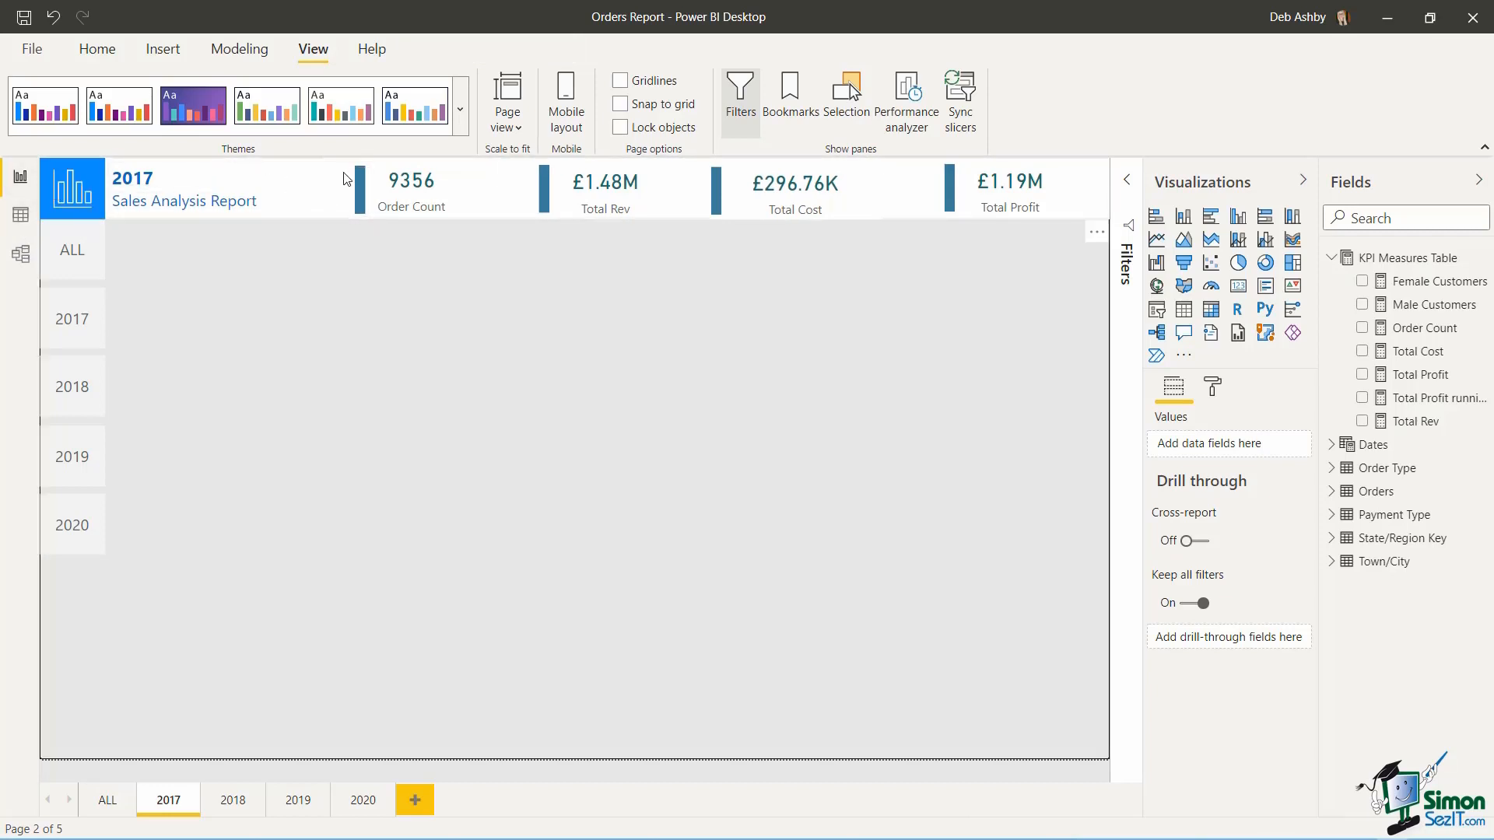
# - Fill all four divider bars on the 2017 page with the bright blue of the page's icon square
pyautogui.click(360, 187)
pyautogui.keyDown('ctrl'); pyautogui.click(543, 187); pyautogui.keyUp('ctrl')
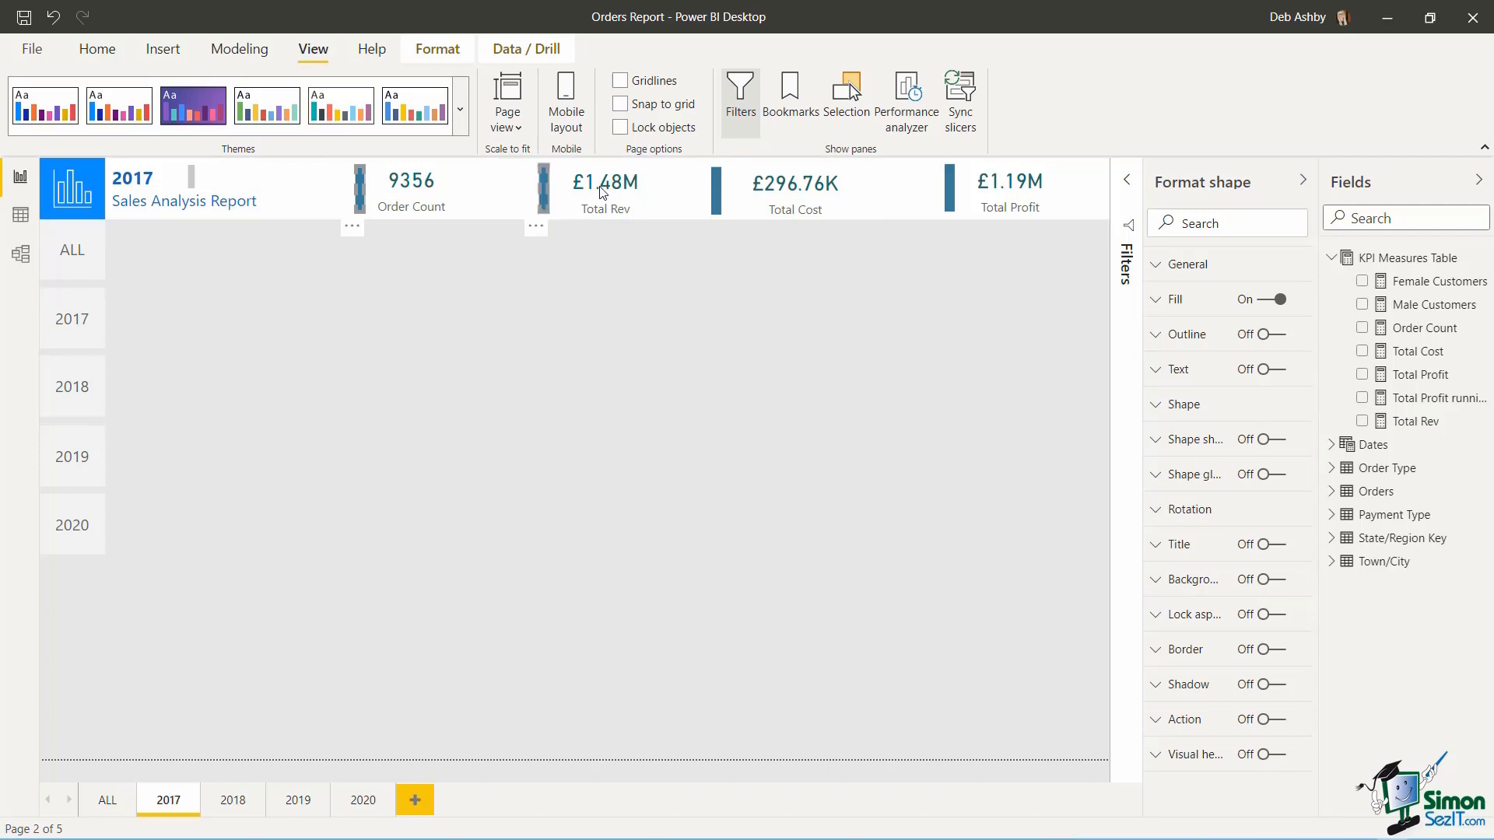
pyautogui.keyDown('ctrl'); pyautogui.click(716, 188); pyautogui.keyUp('ctrl')
pyautogui.keyDown('ctrl'); pyautogui.click(951, 190); pyautogui.keyUp('ctrl')
pyautogui.click(1159, 301)
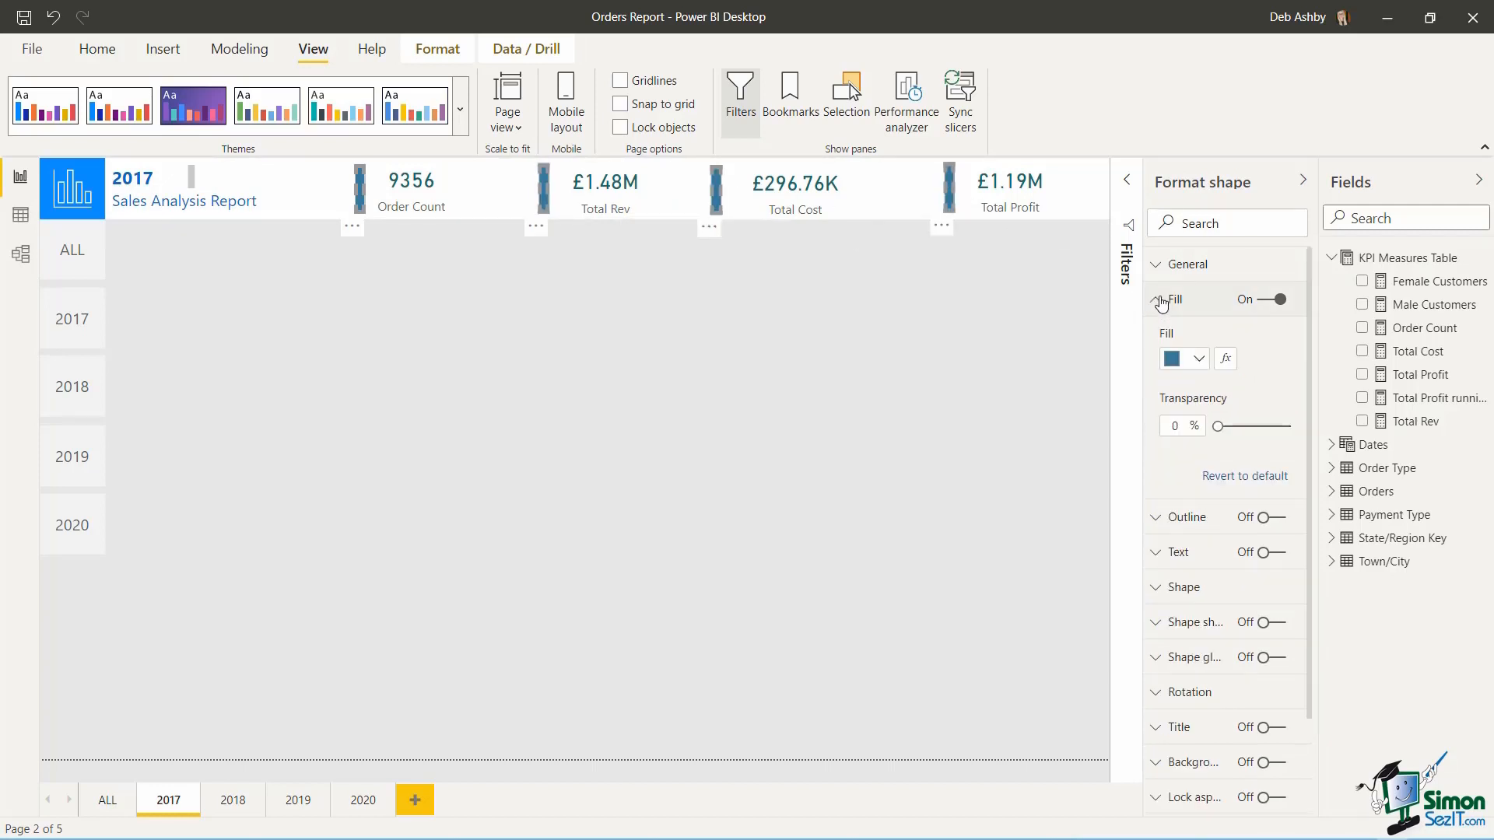
pyautogui.click(1198, 360)
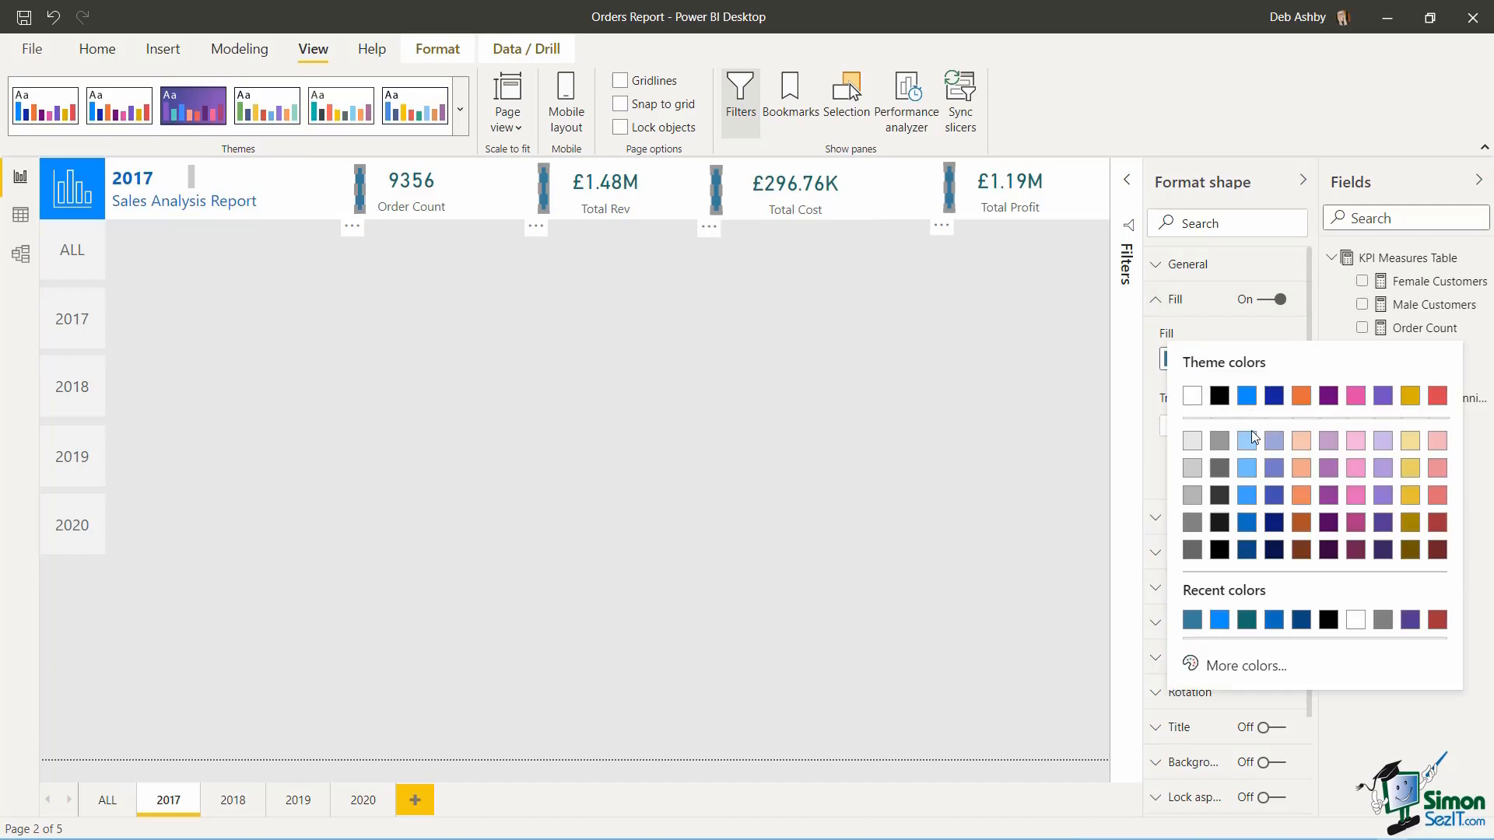
pyautogui.click(1219, 620)
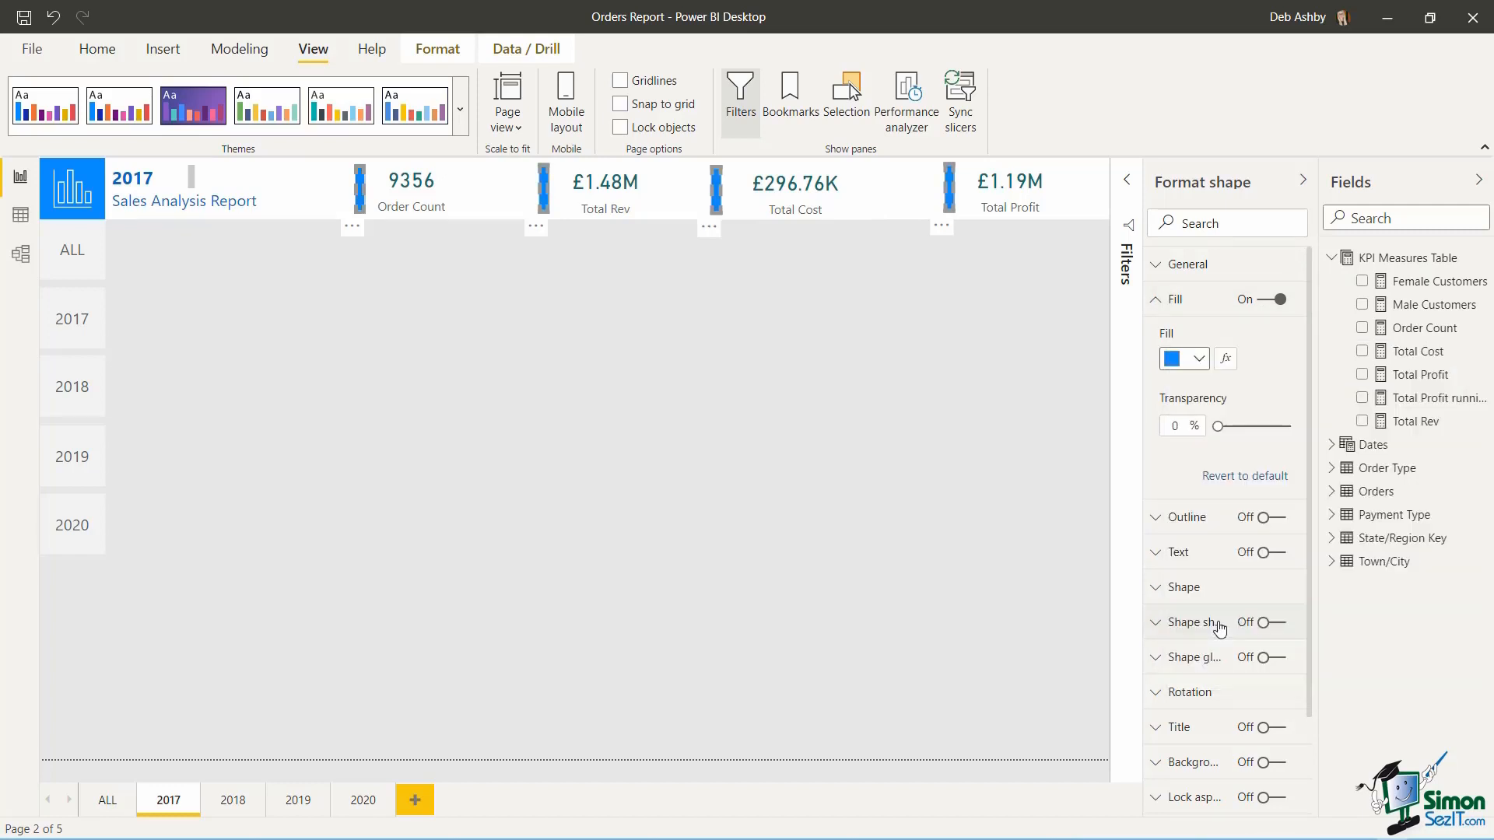
# - Set the Order Count card's data label to the same bright blue as the divider bars
pyautogui.click(427, 190)
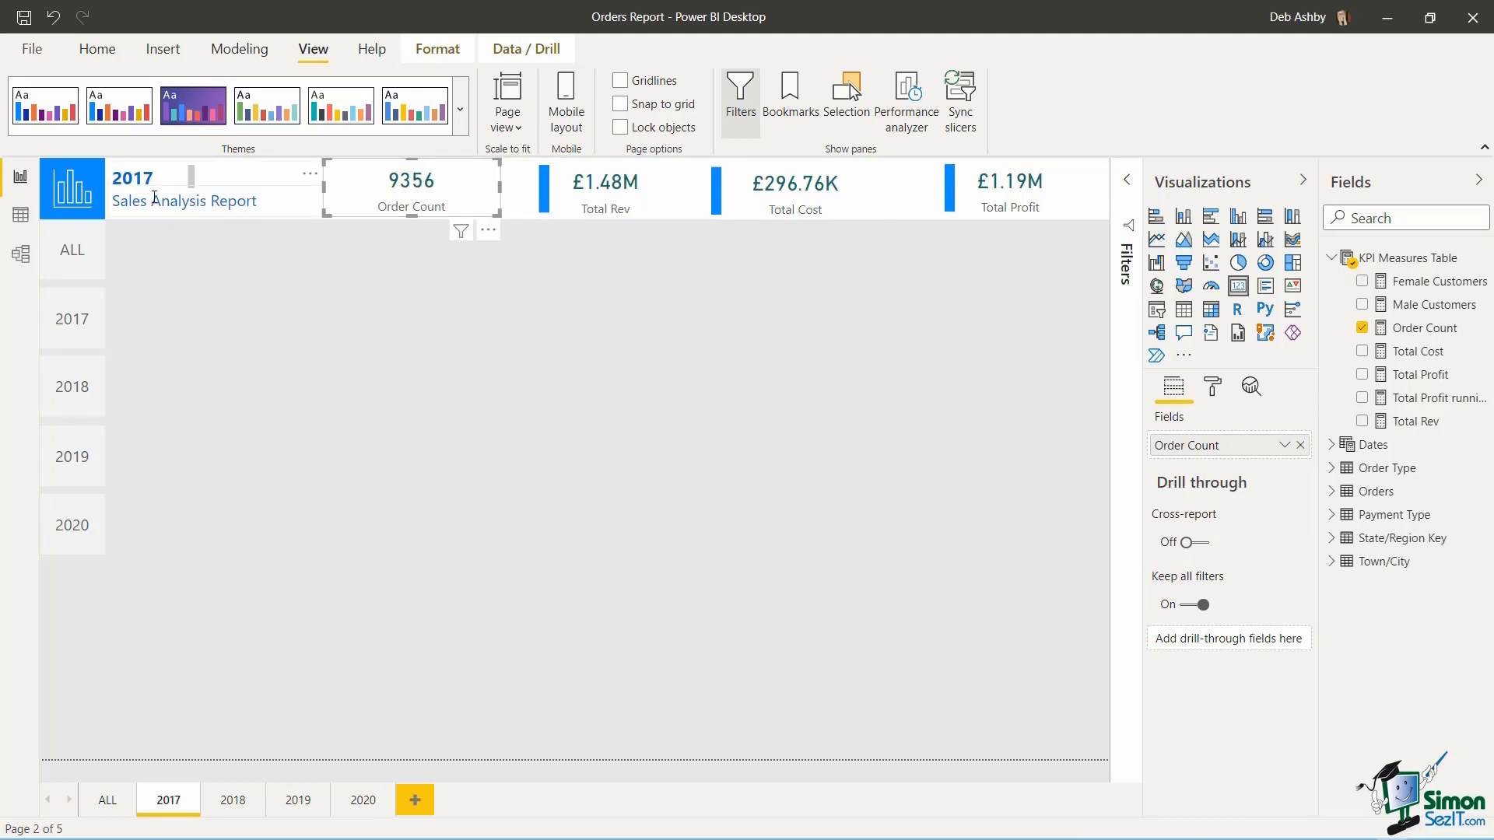
pyautogui.click(1213, 387)
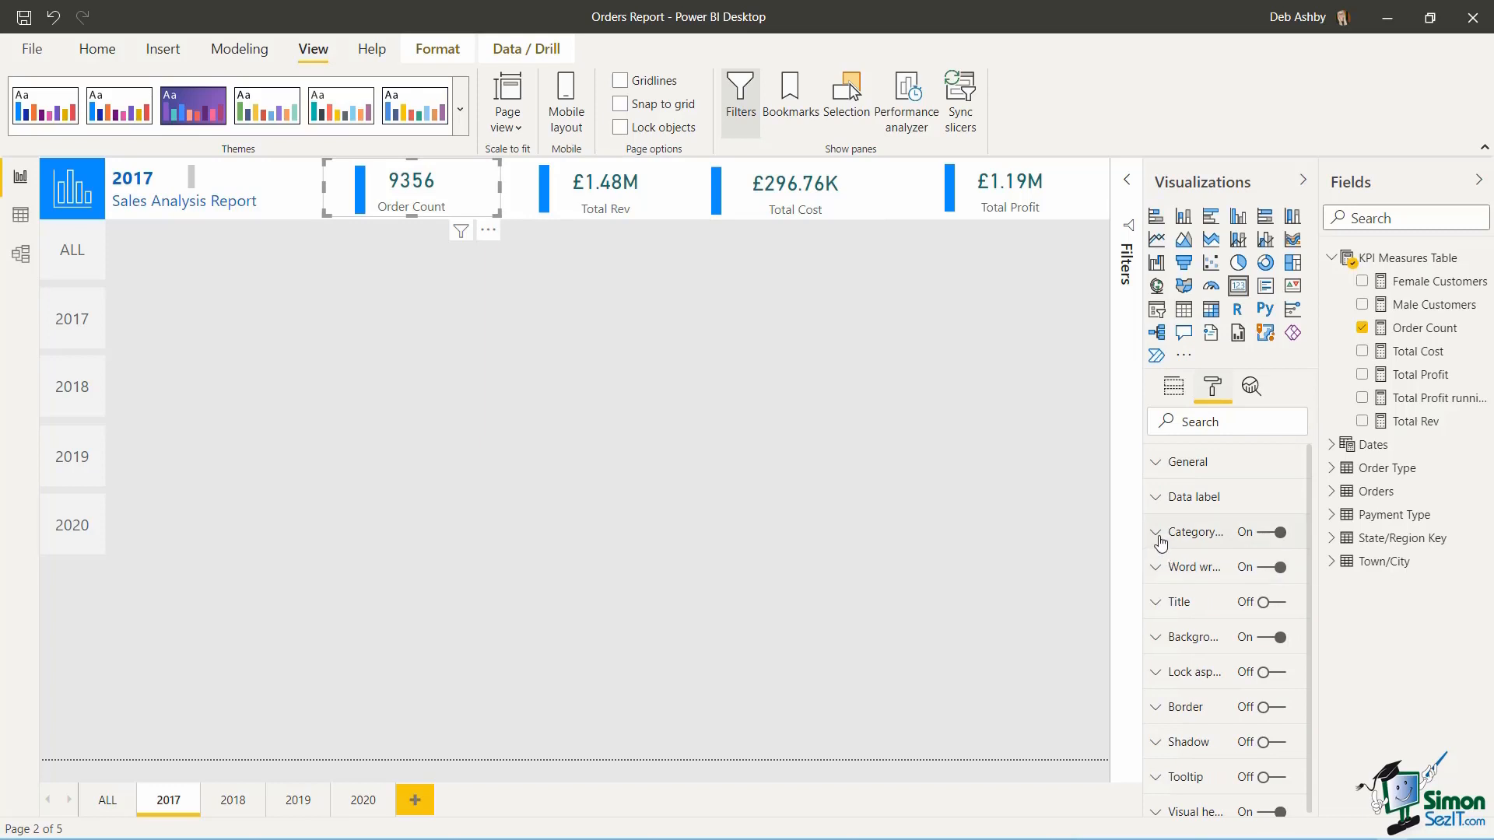
pyautogui.click(1161, 497)
pyautogui.click(1198, 557)
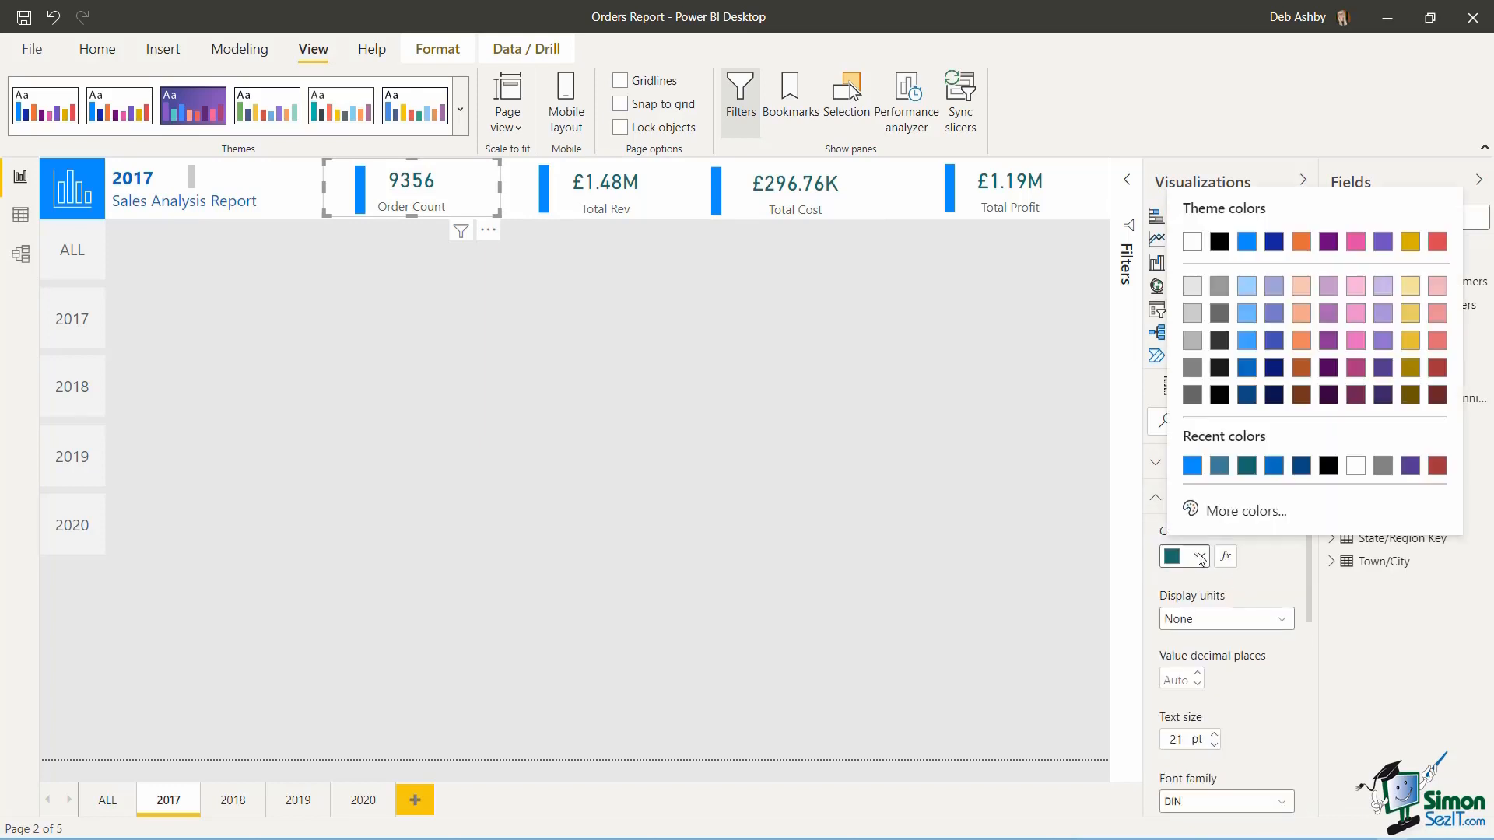
pyautogui.click(1191, 466)
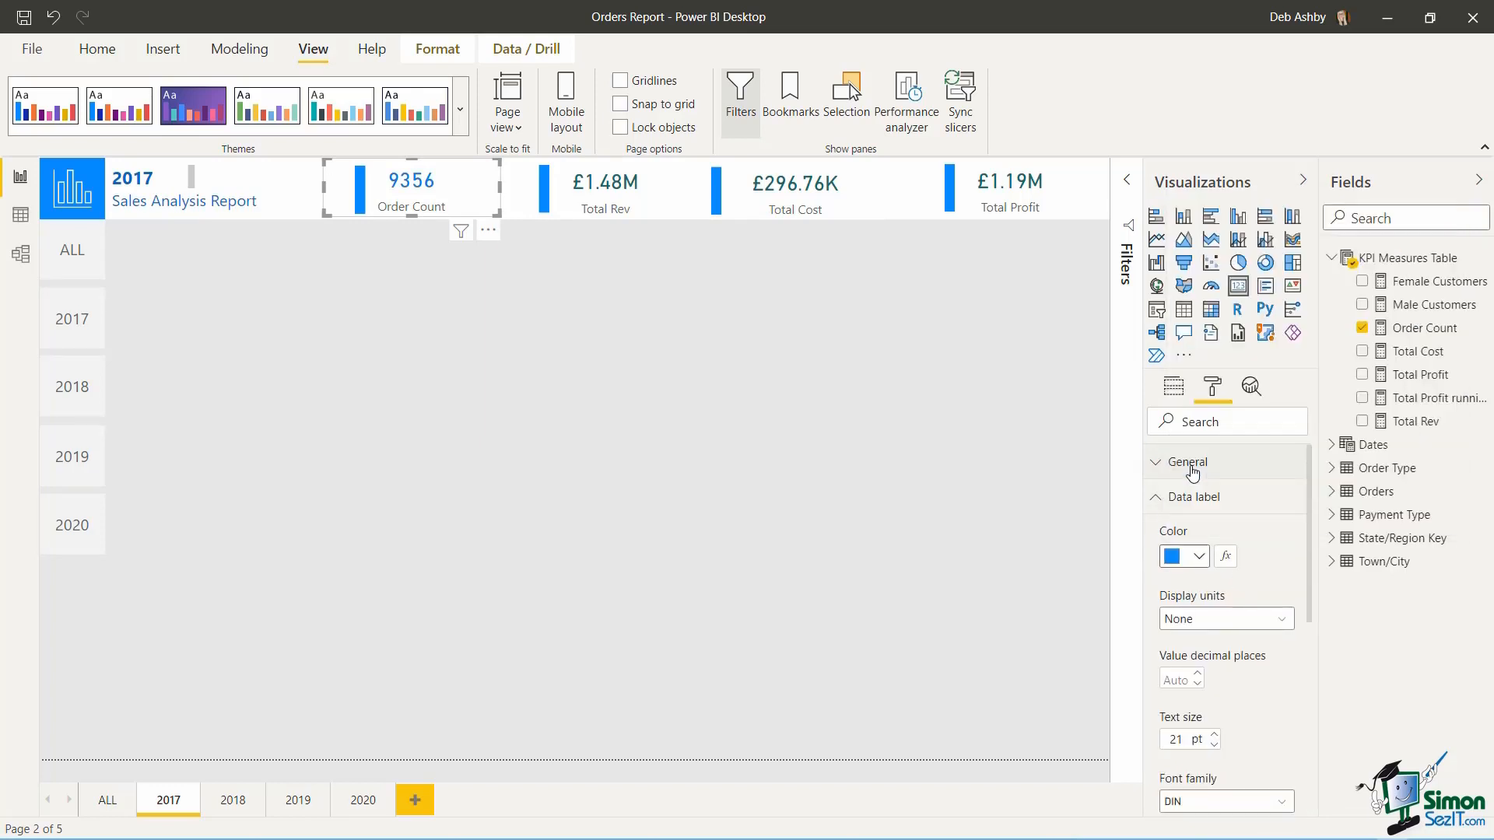
# - Set the Order Count card's category label to a darker shade of the theme blue
pyautogui.scroll(-5, 1230, 563)
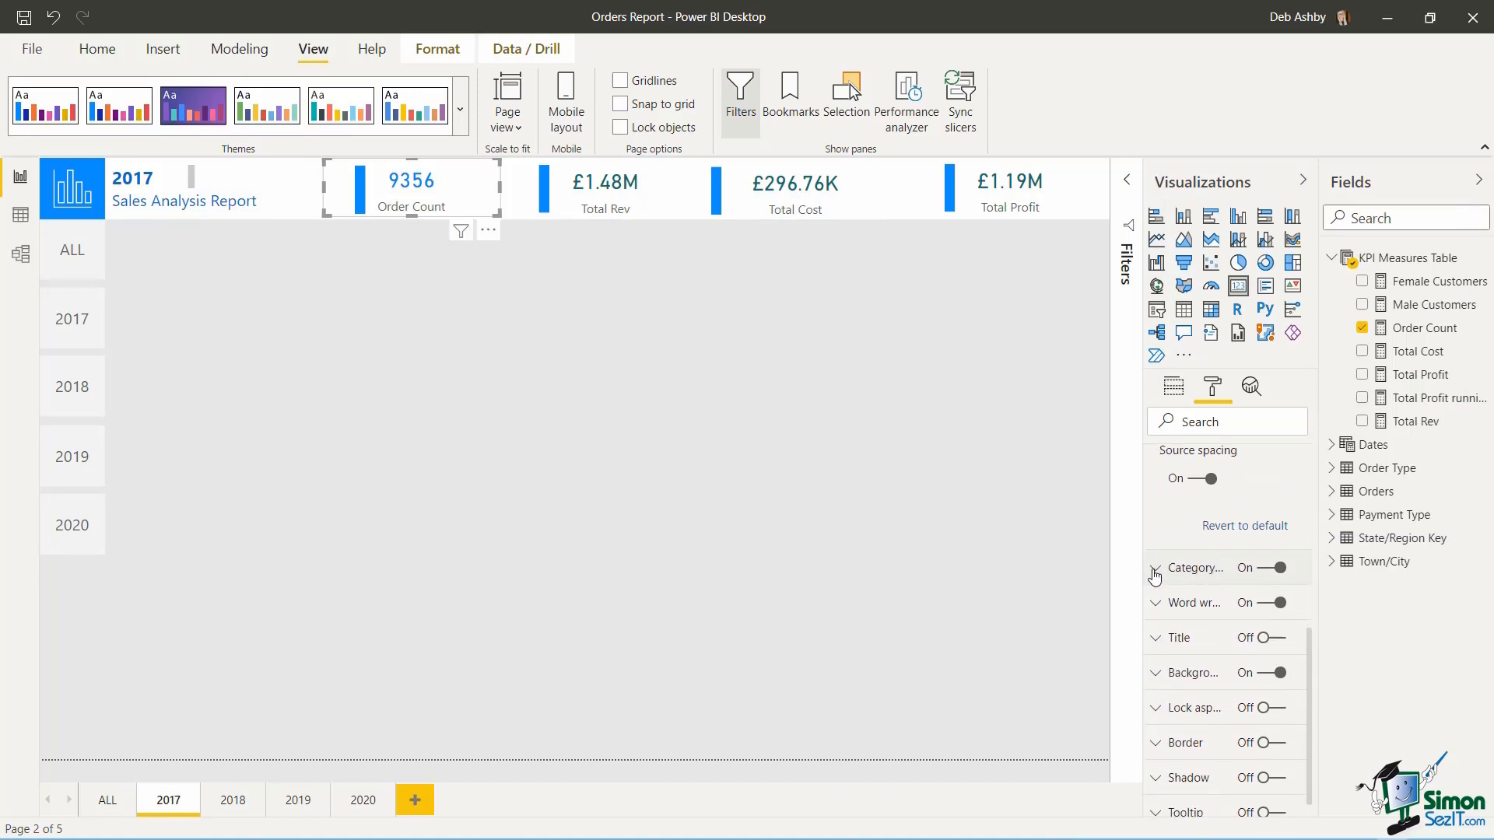
pyautogui.click(1156, 571)
pyautogui.click(1196, 628)
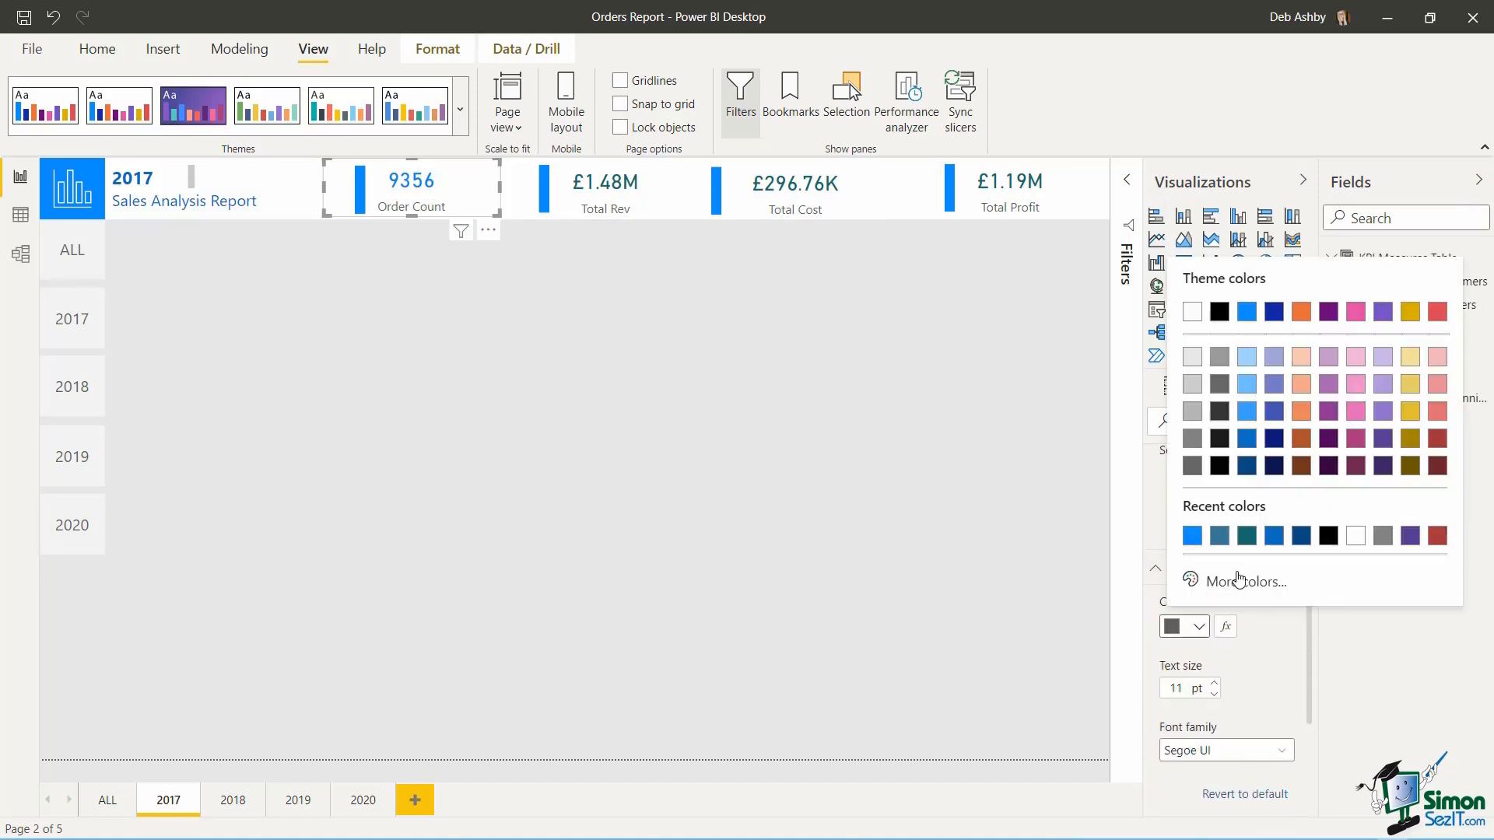
pyautogui.click(1246, 438)
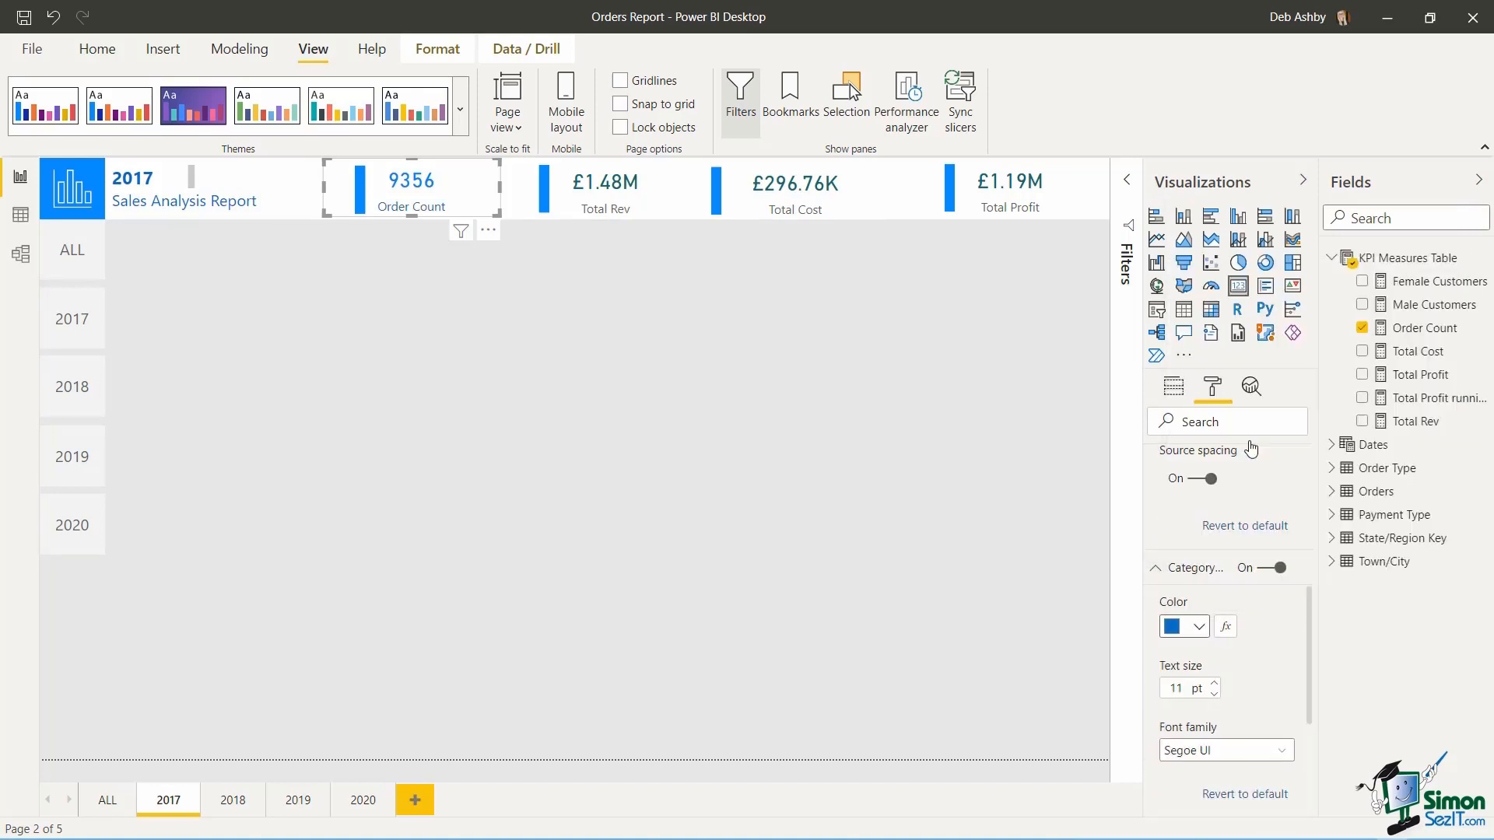
# - Copy the Order Count card's formatting onto the Total Rev, Total Cost and Total Profit cards with Format Painter
pyautogui.click(423, 234)
pyautogui.click(403, 189)
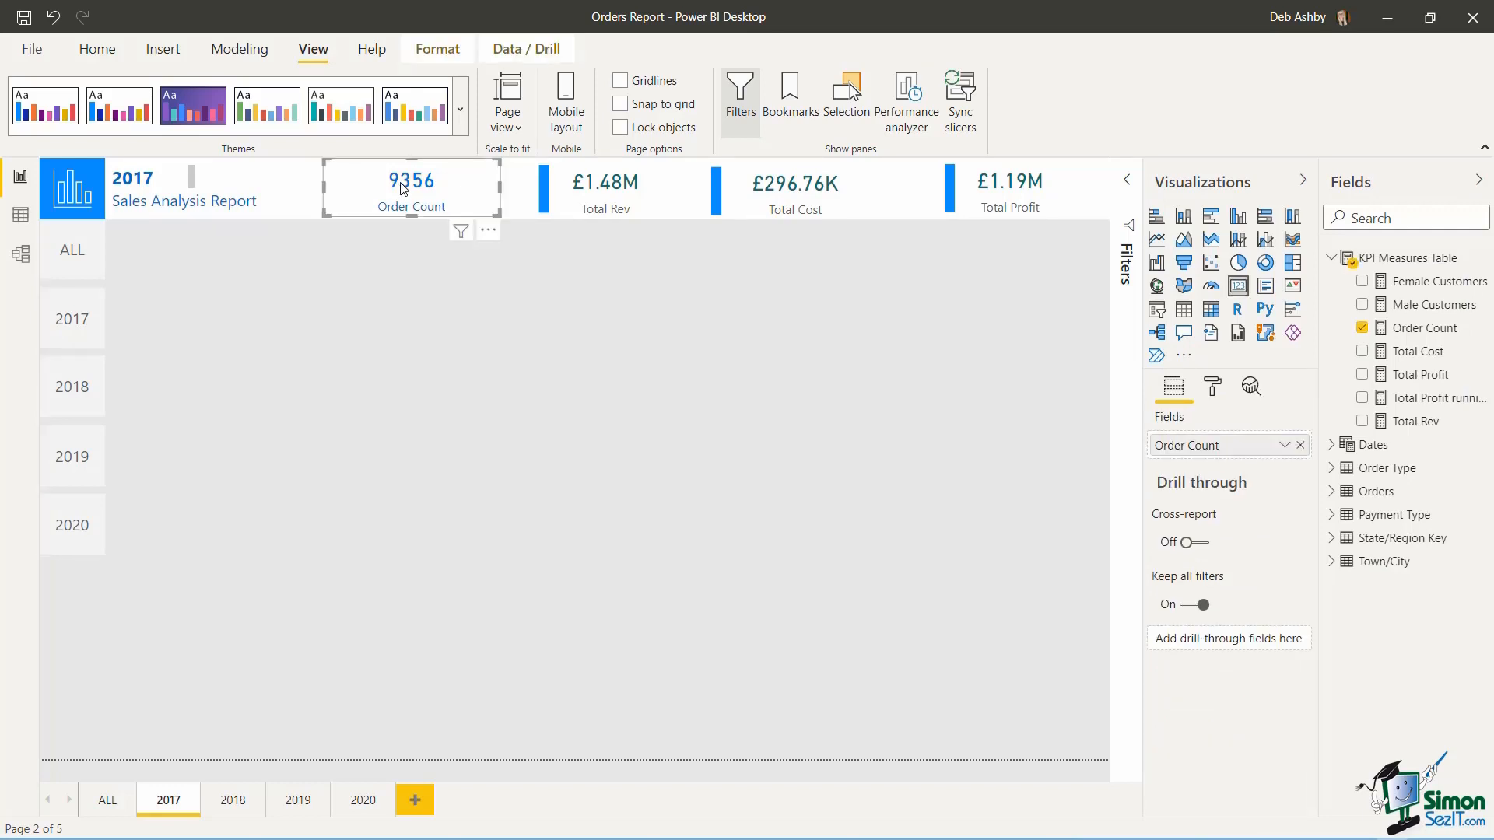
pyautogui.click(97, 50)
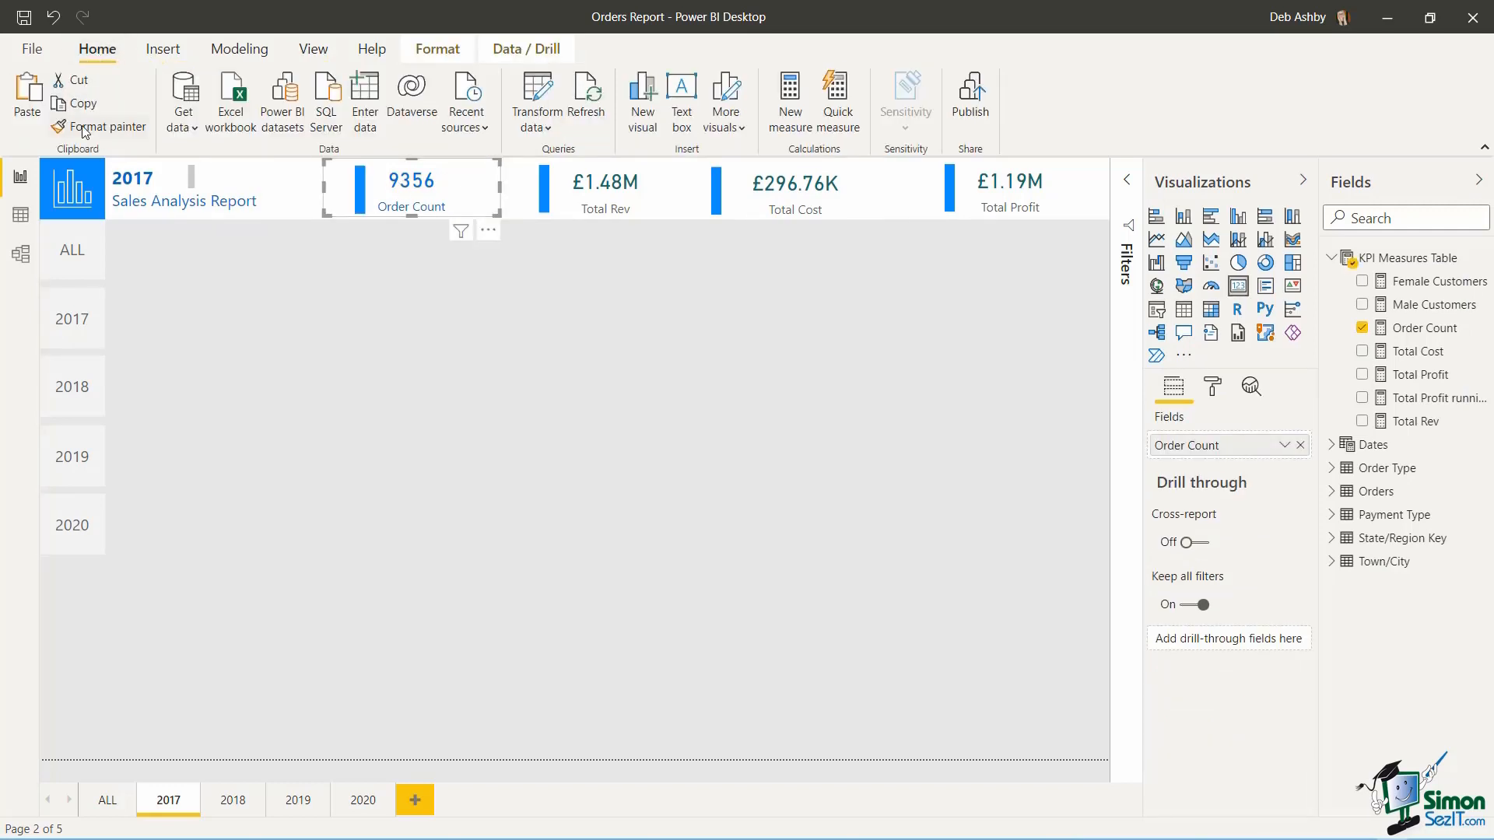
pyautogui.click(94, 126)
pyautogui.click(621, 191)
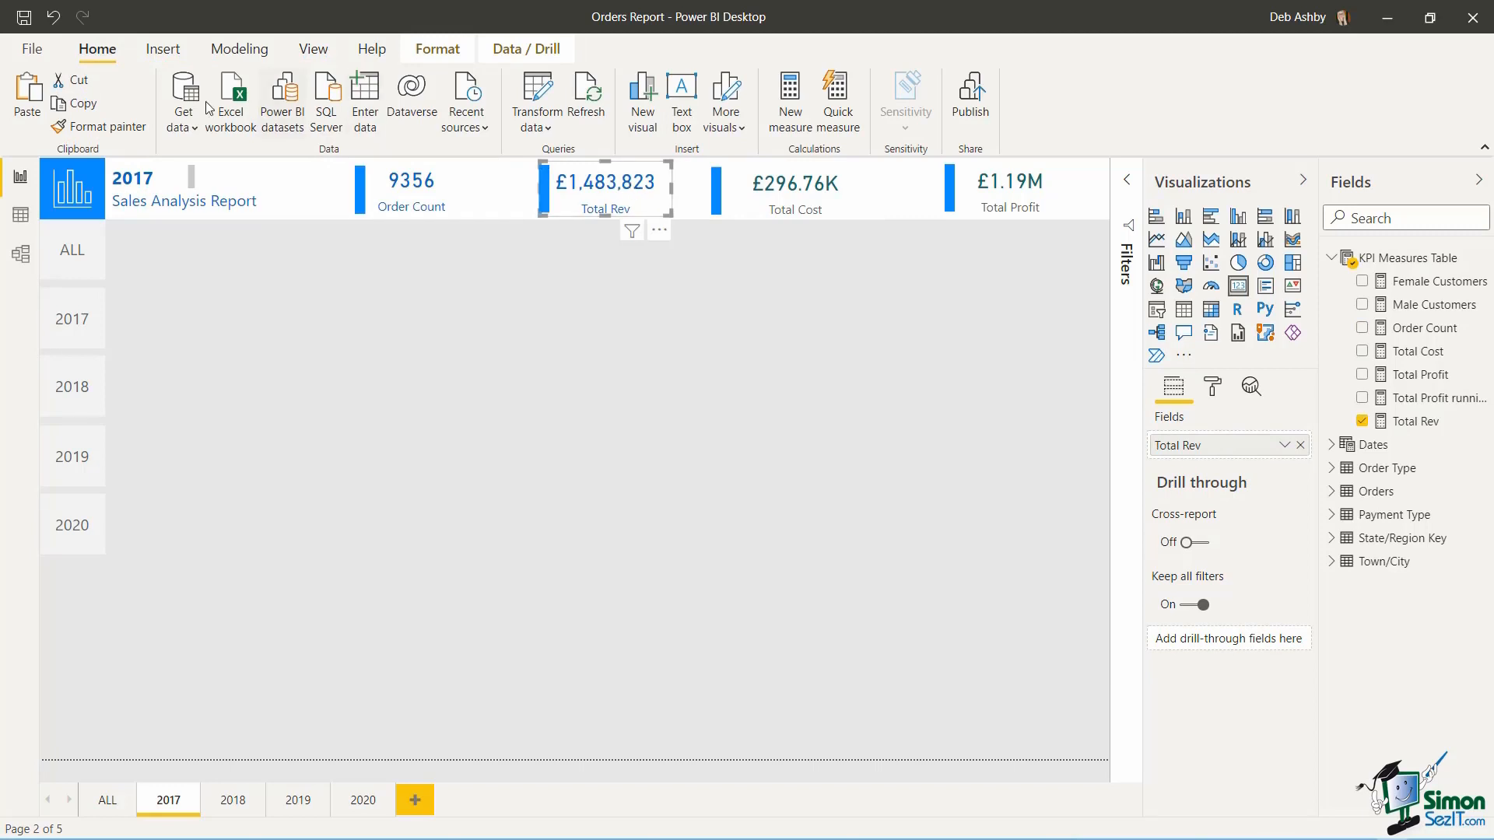
pyautogui.click(103, 128)
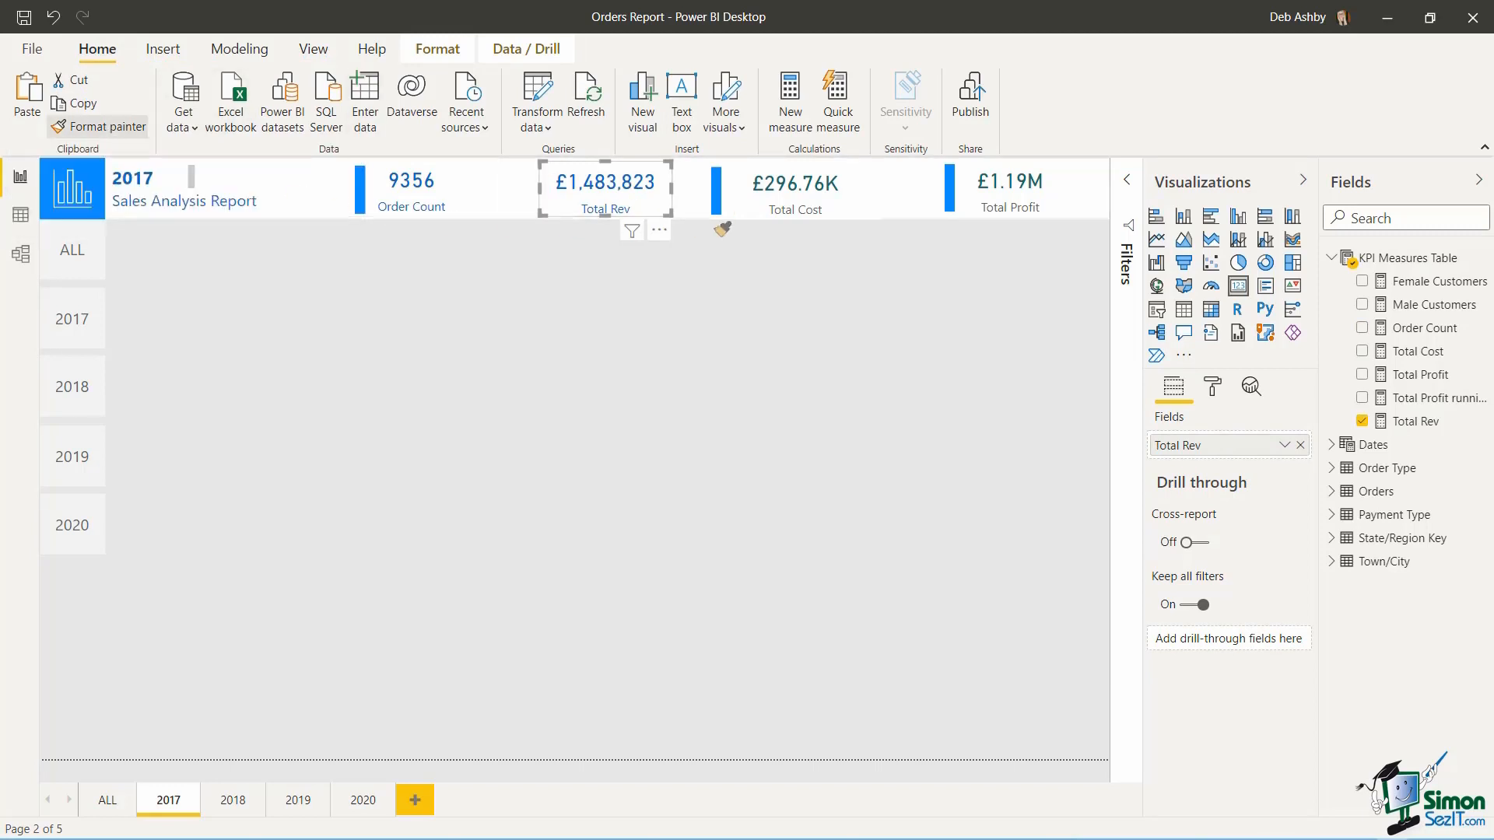
pyautogui.click(797, 182)
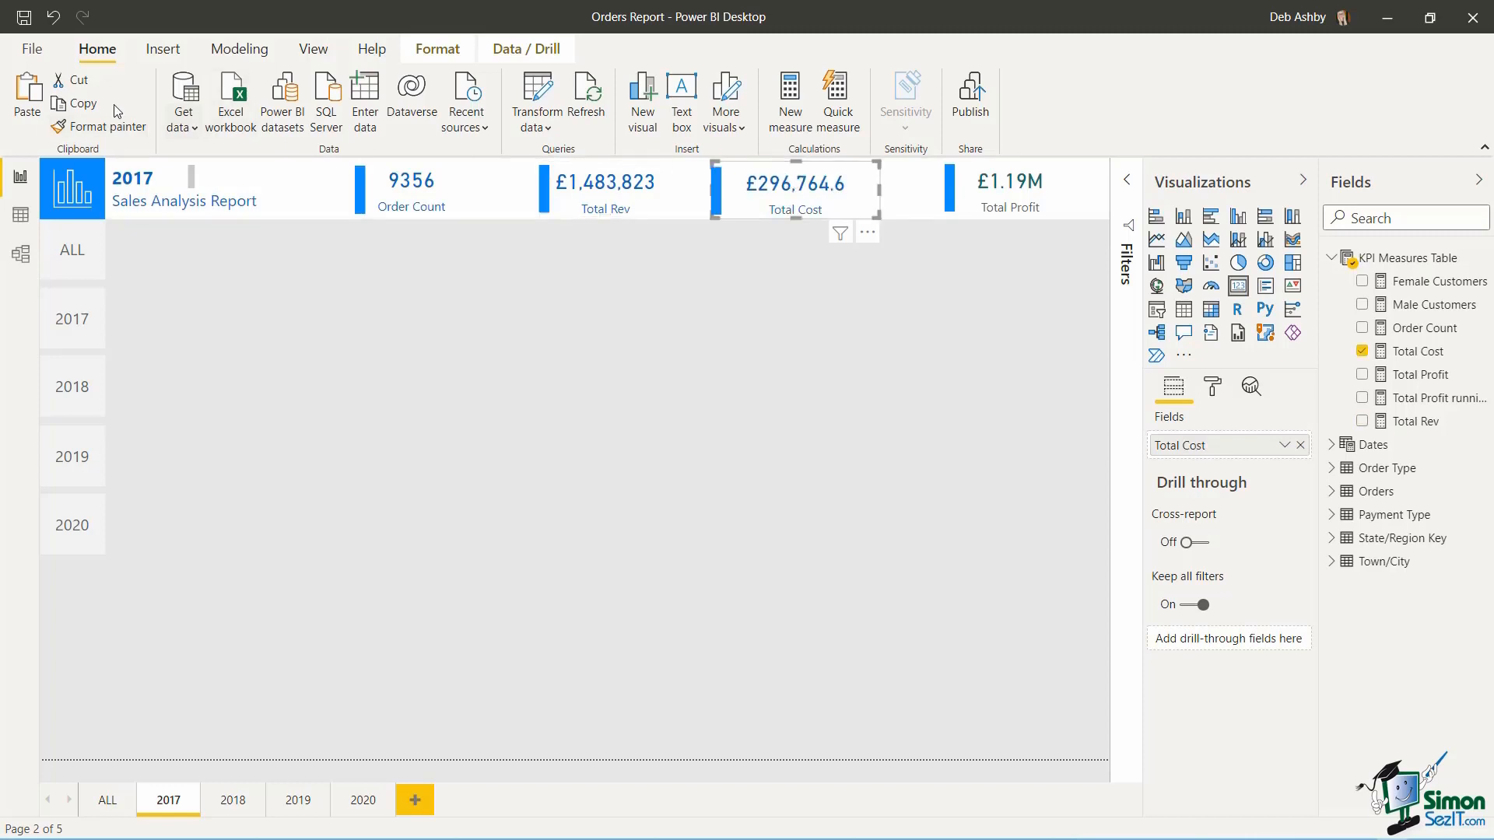
pyautogui.click(1008, 183)
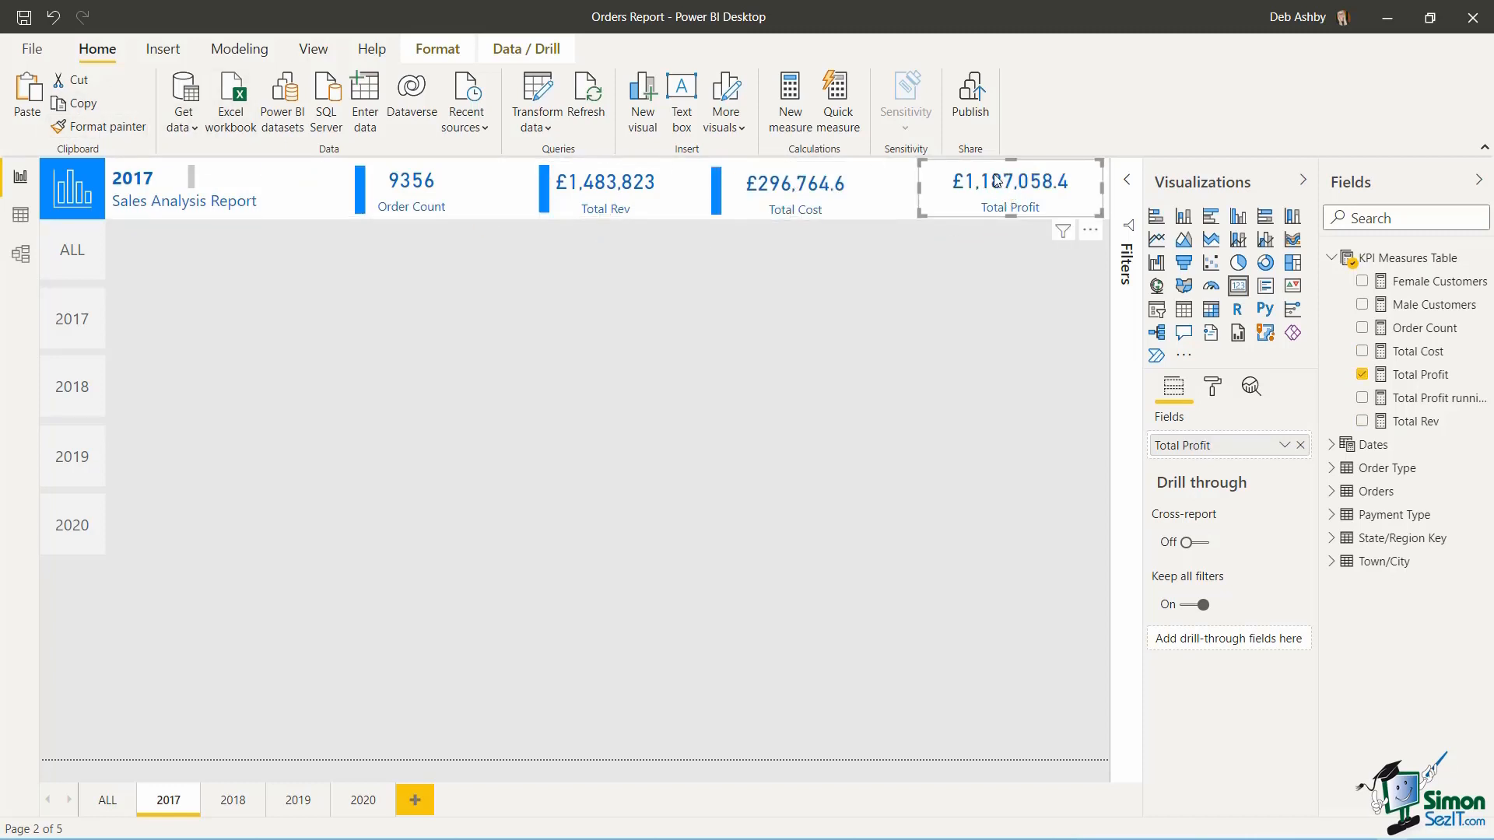
# - Set the 2017 page's Total Profit and Total Rev cards to display units of Millions and the Total Cost card to Thousands
pyautogui.click(1212, 386)
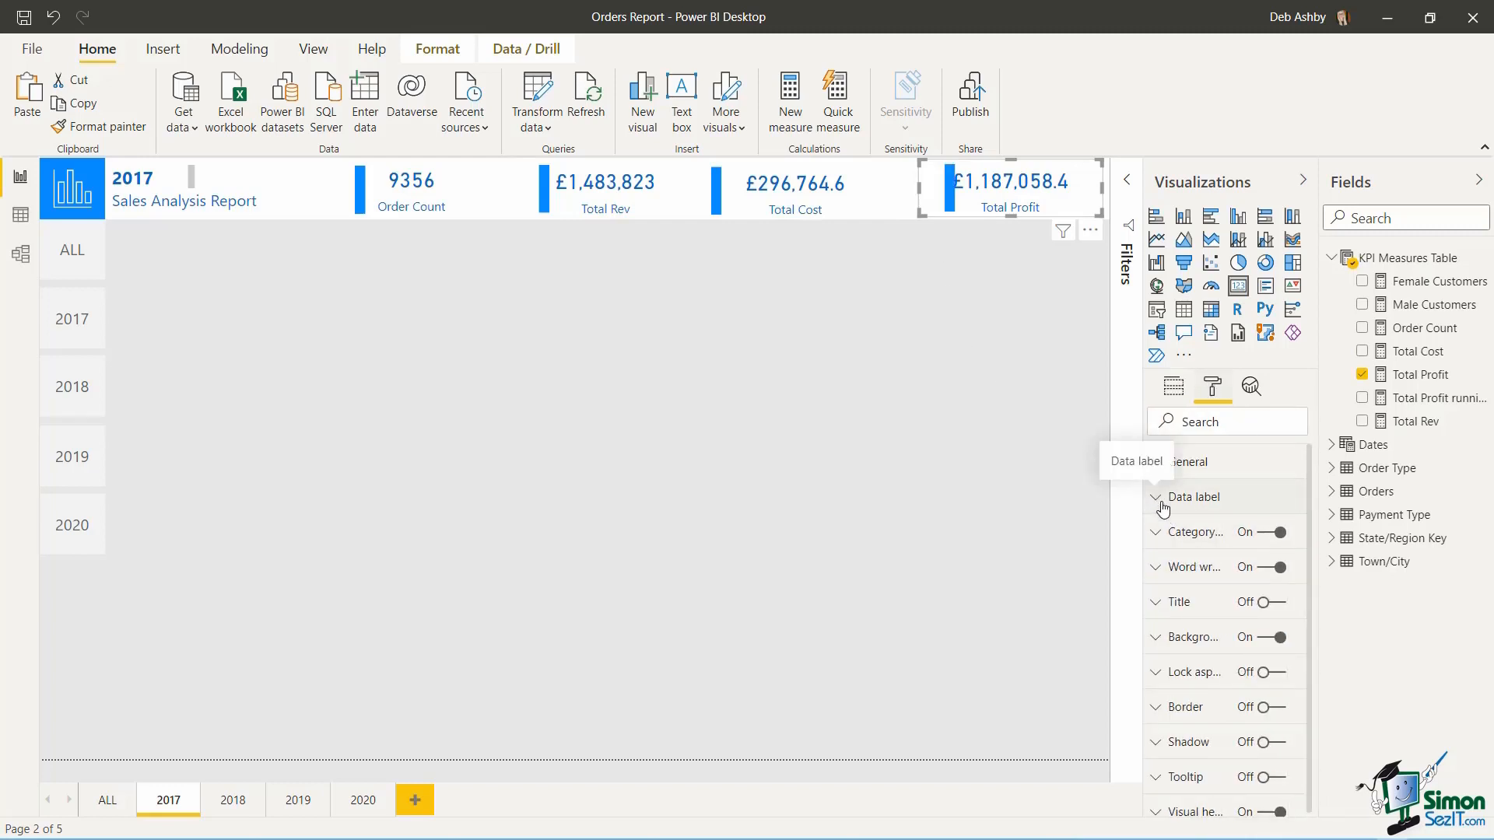
pyautogui.click(1163, 496)
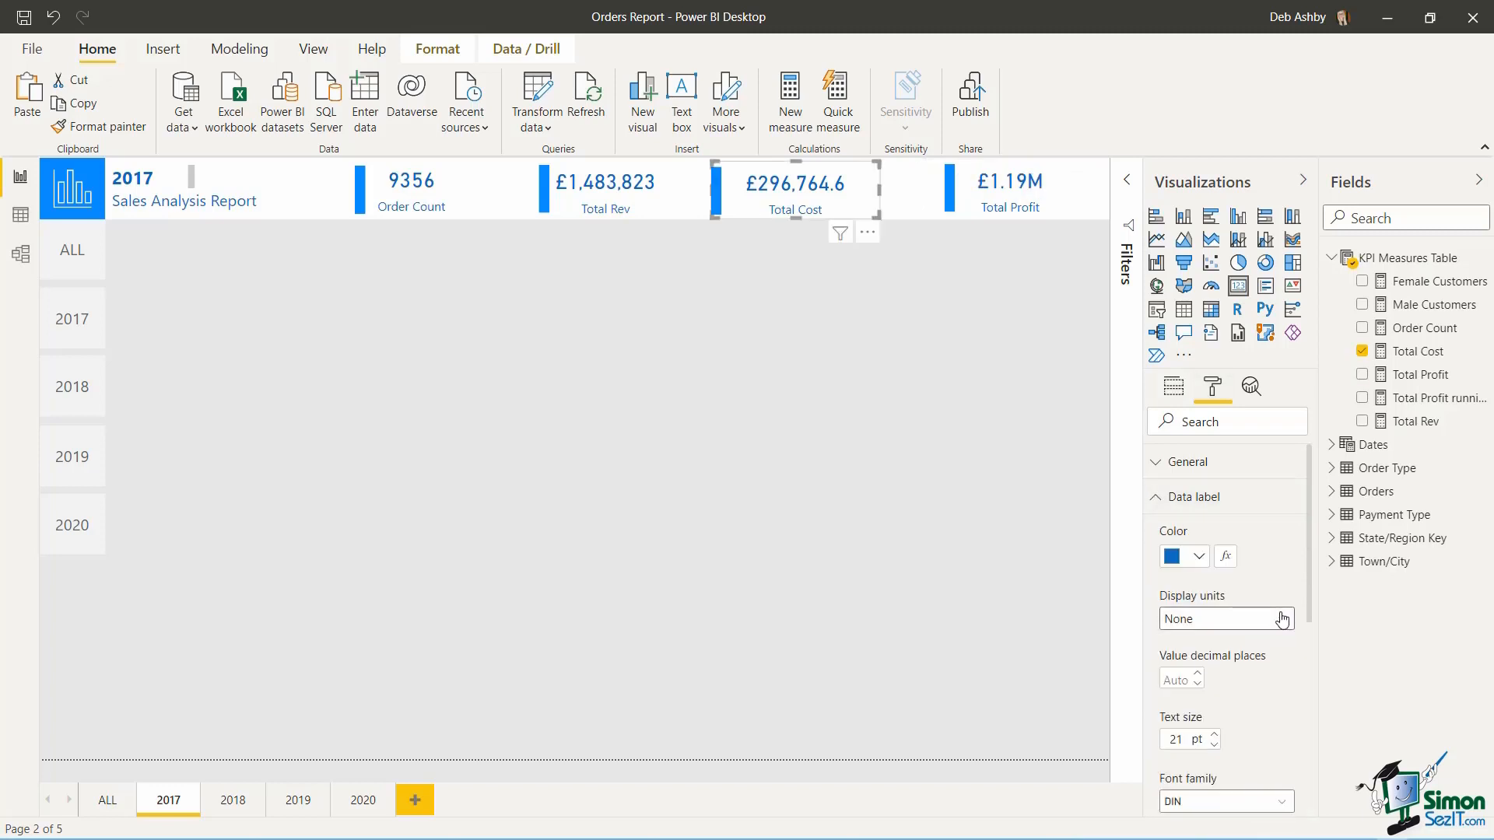
pyautogui.click(1282, 619)
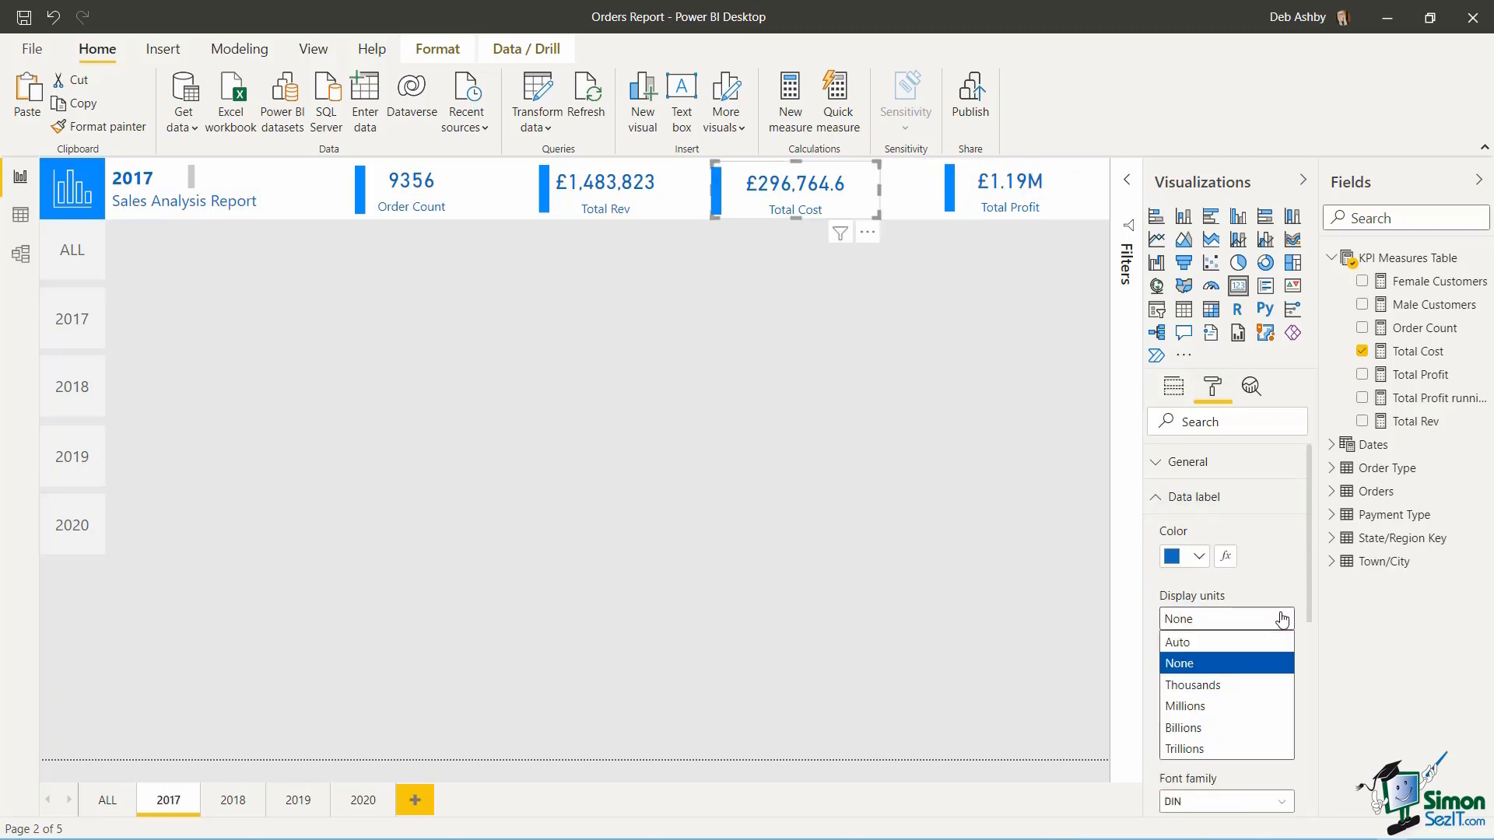
pyautogui.click(1208, 688)
pyautogui.click(948, 451)
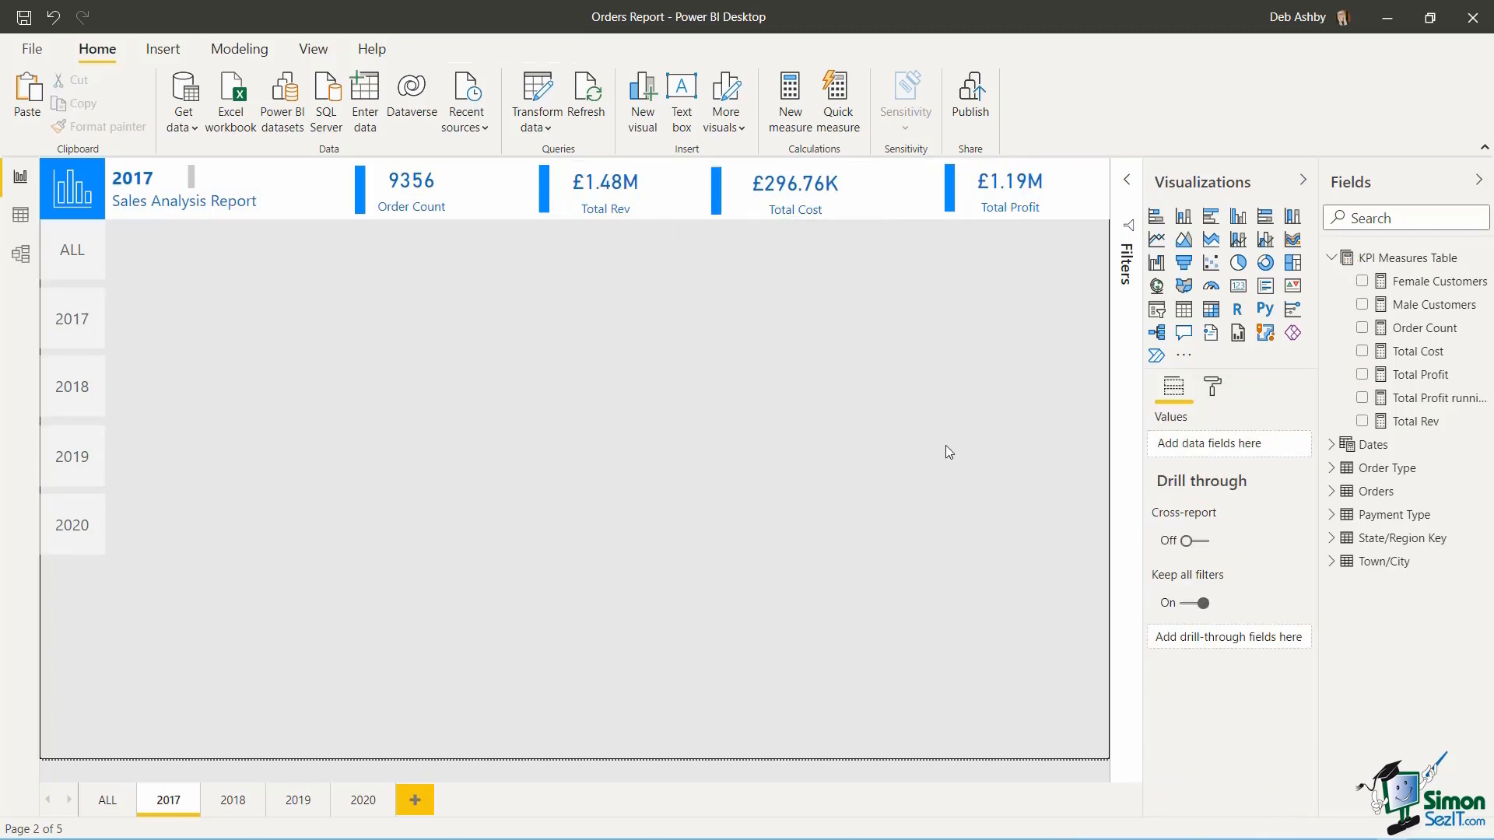
pyautogui.click(239, 794)
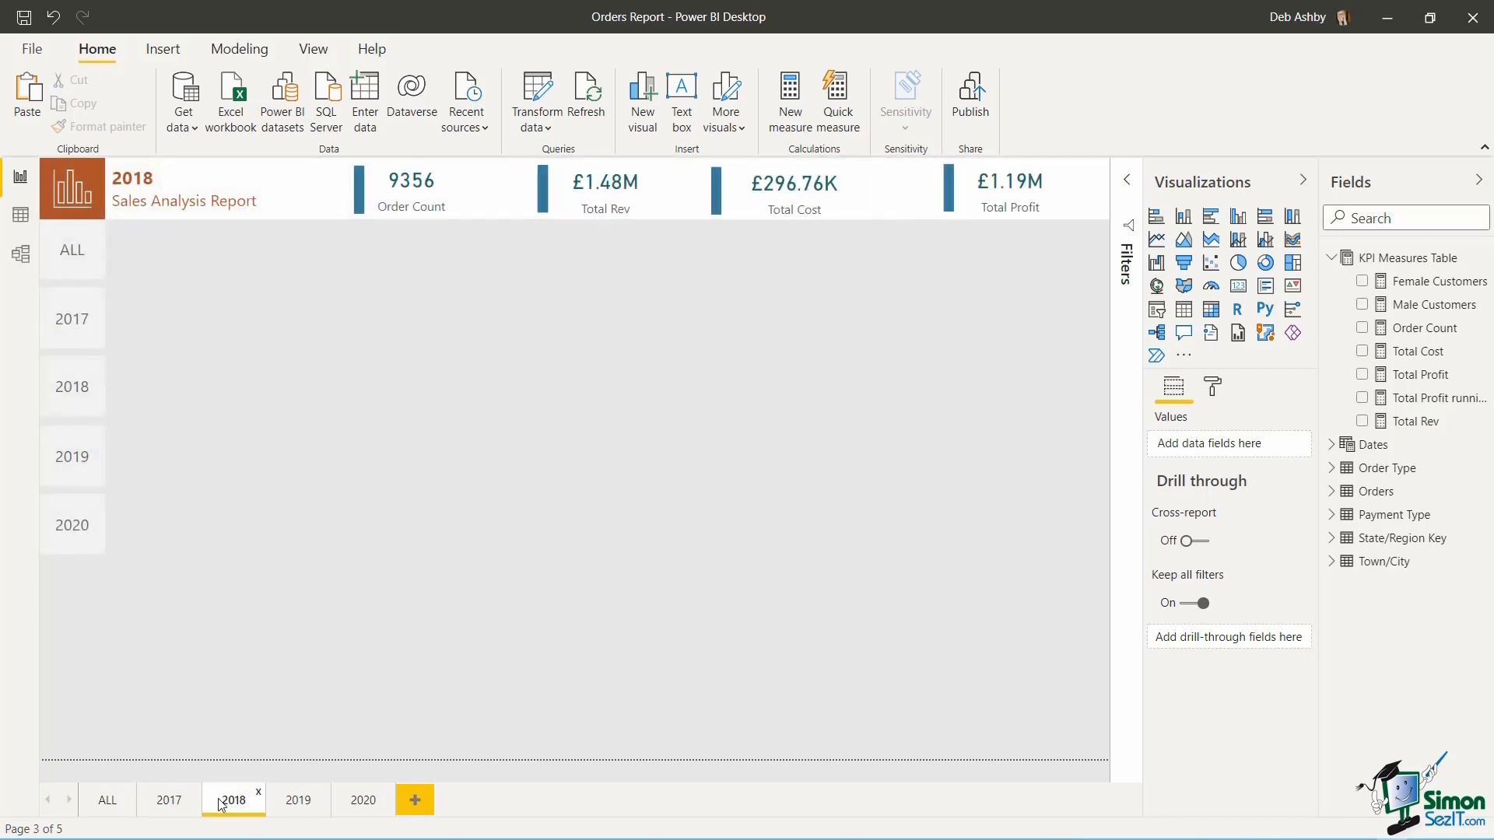
pyautogui.click(176, 802)
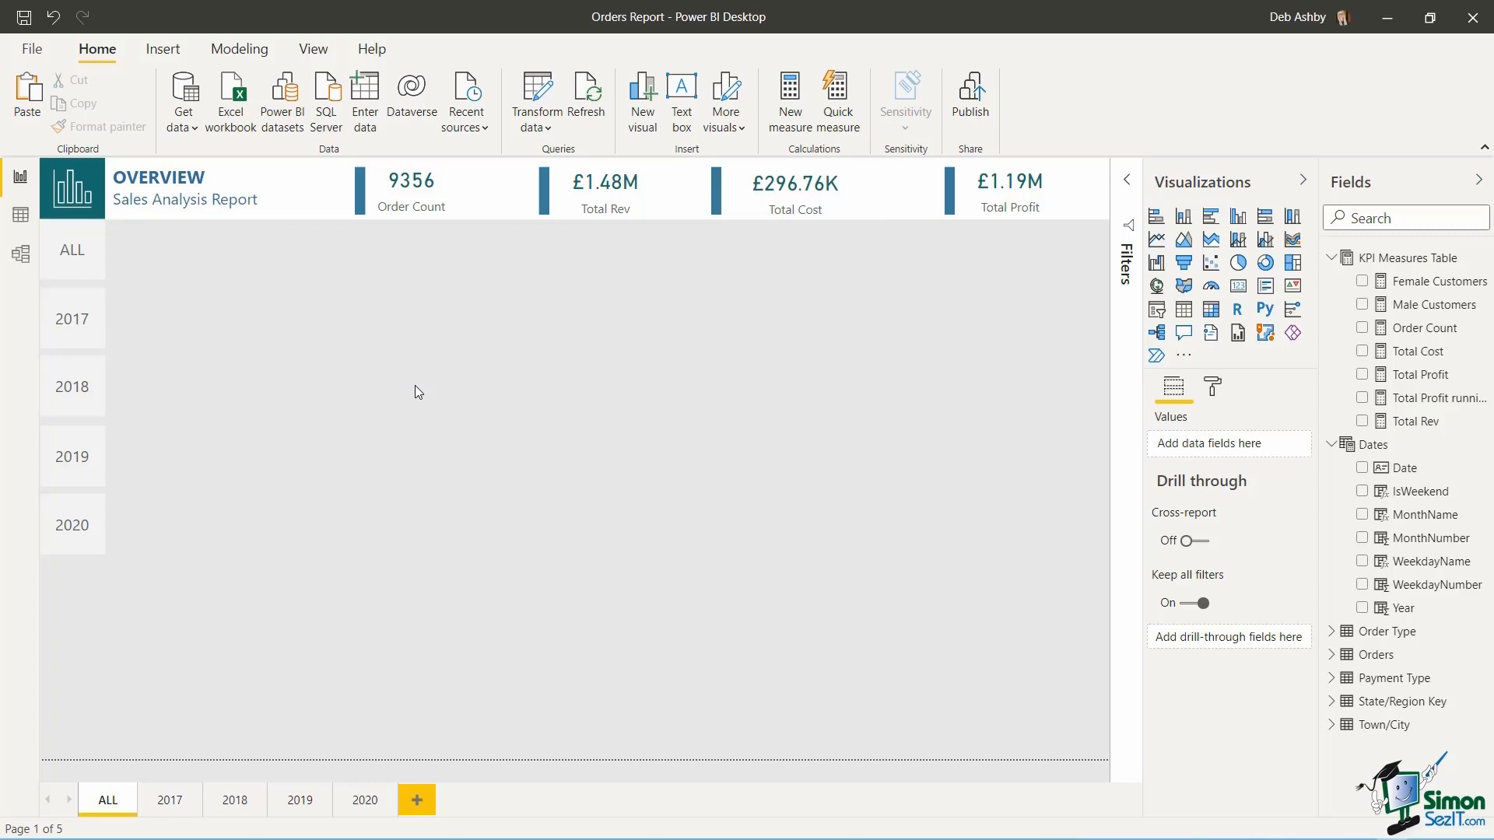
# - Add a page-level filter to the 2017 page on the Dates table's Year field, using Basic filtering with 2017 selected
pyautogui.click(169, 800)
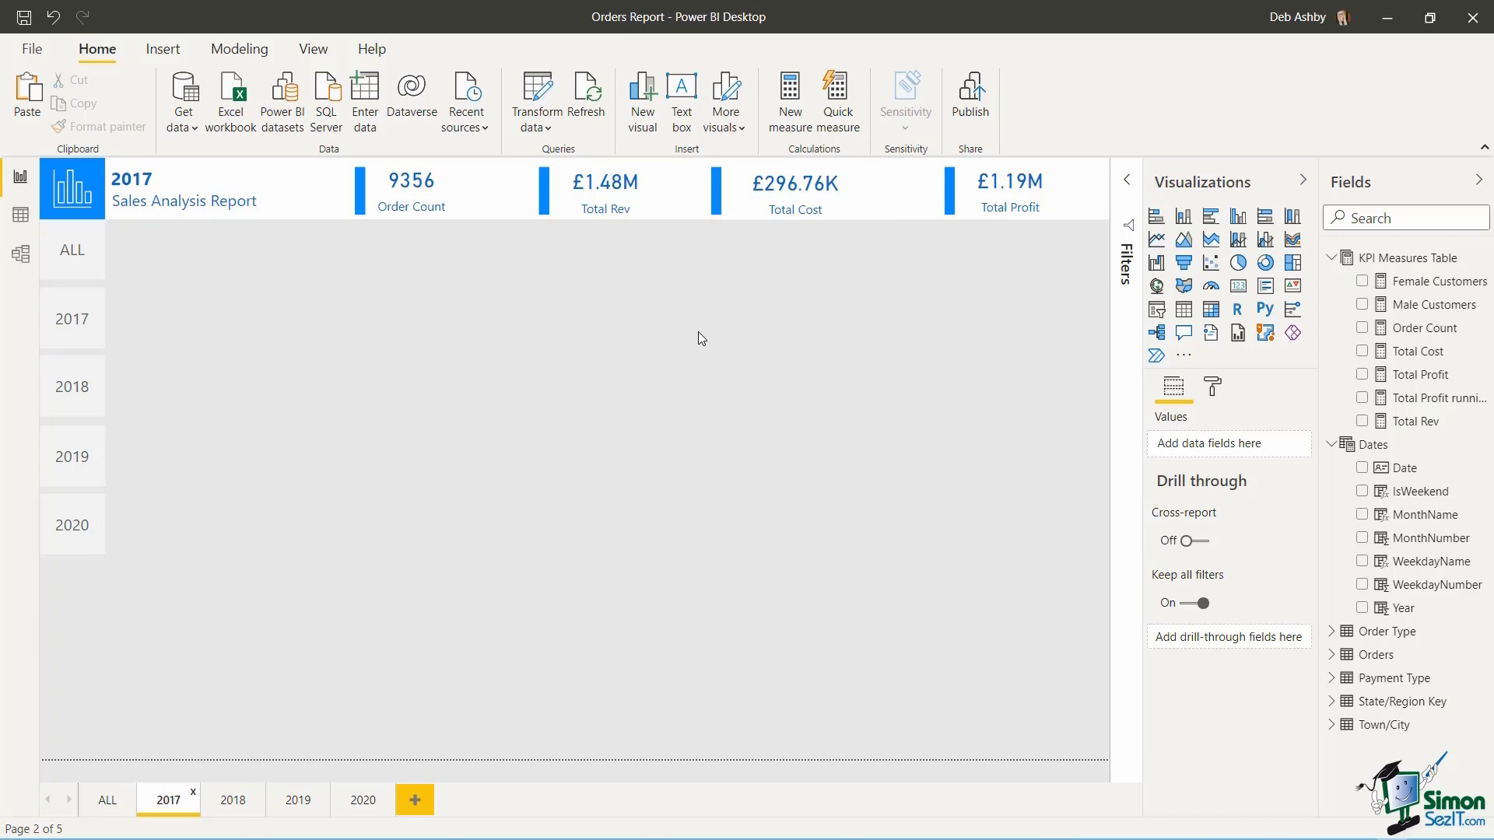
pyautogui.click(1127, 182)
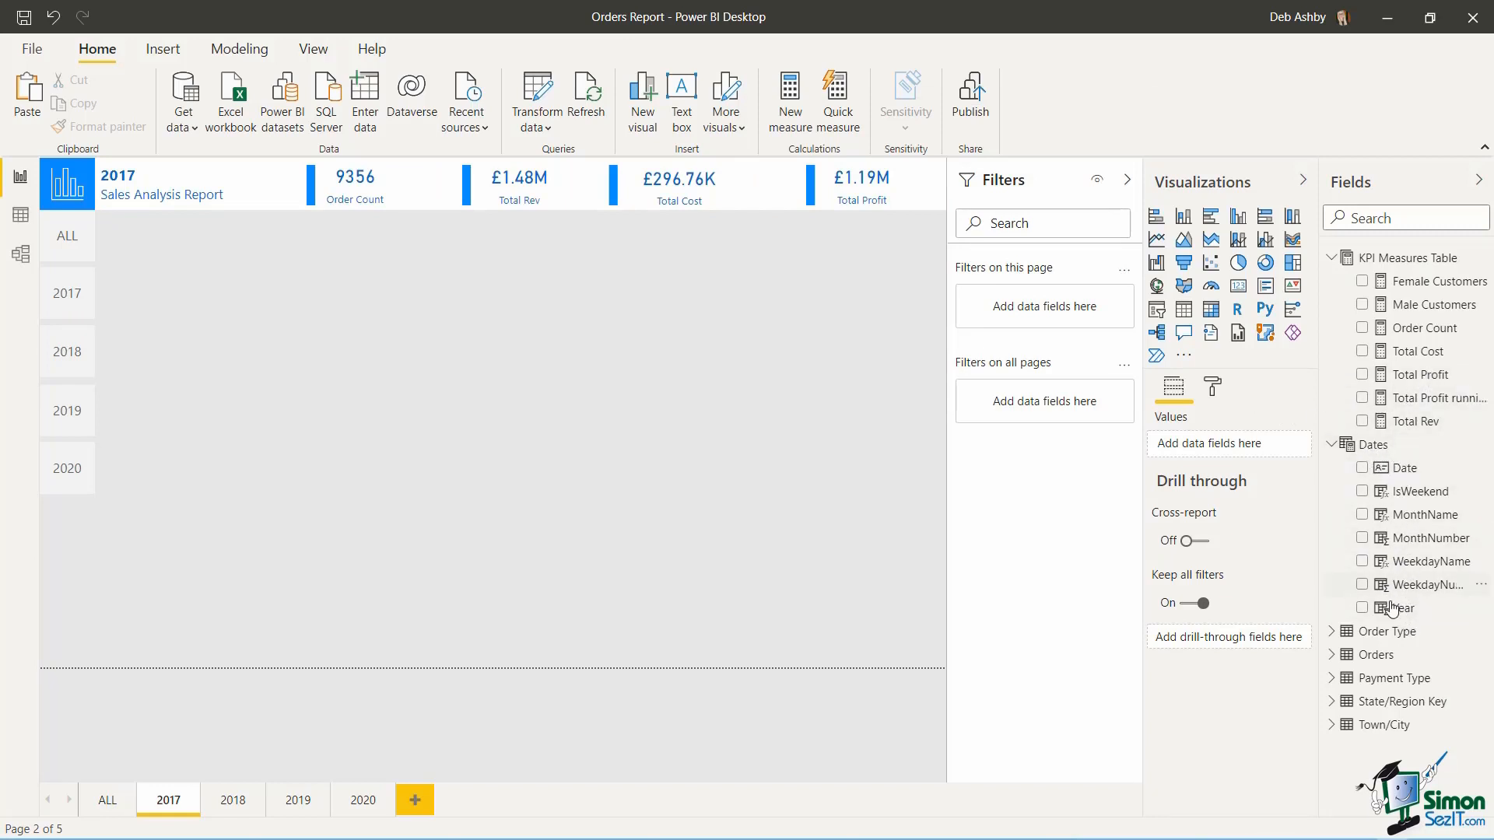
pyautogui.moveTo(1405, 613); pyautogui.dragTo(1019, 305)
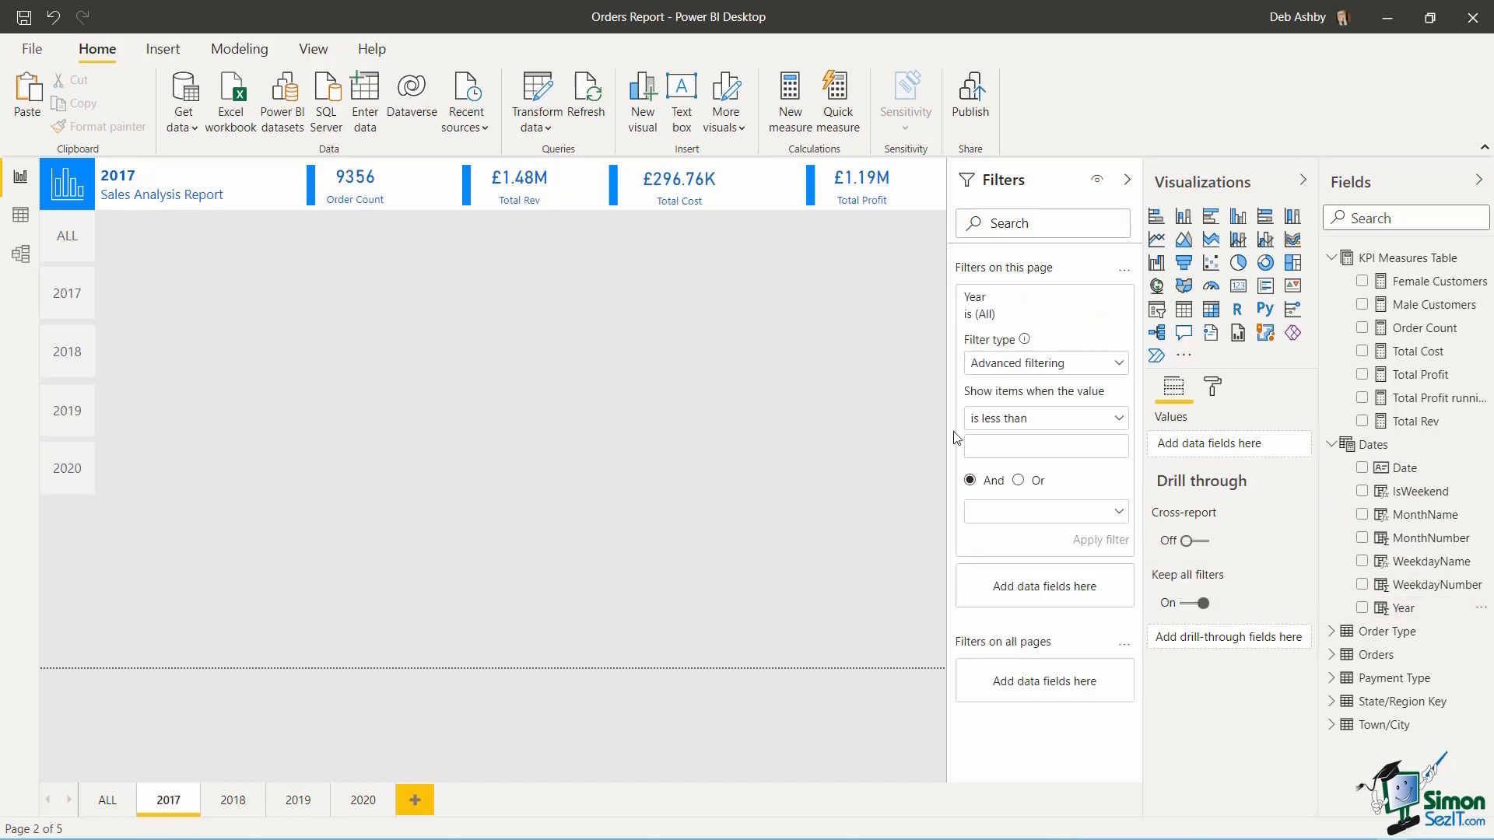
pyautogui.click(1121, 371)
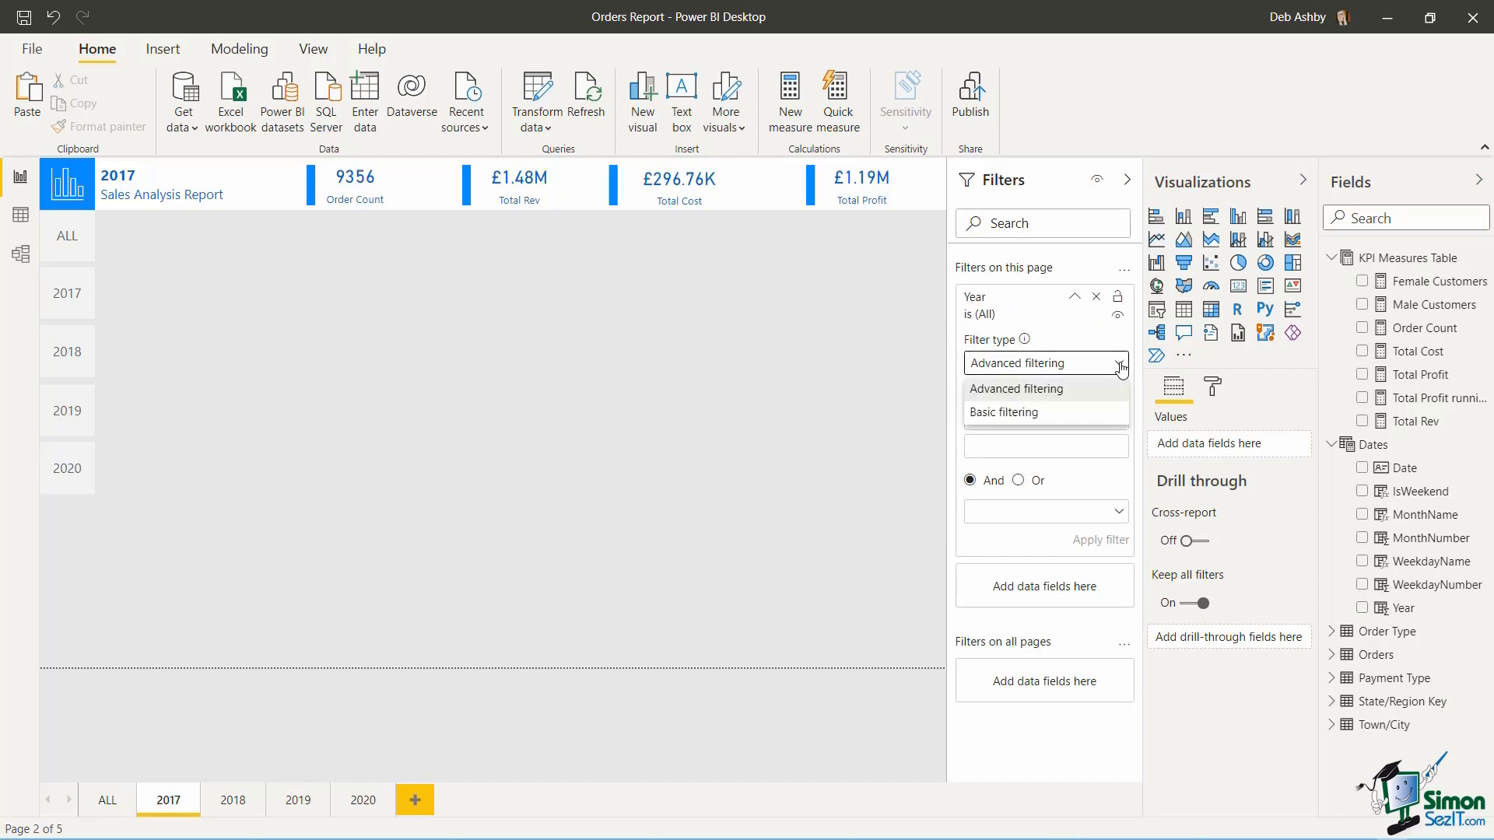
pyautogui.click(1027, 412)
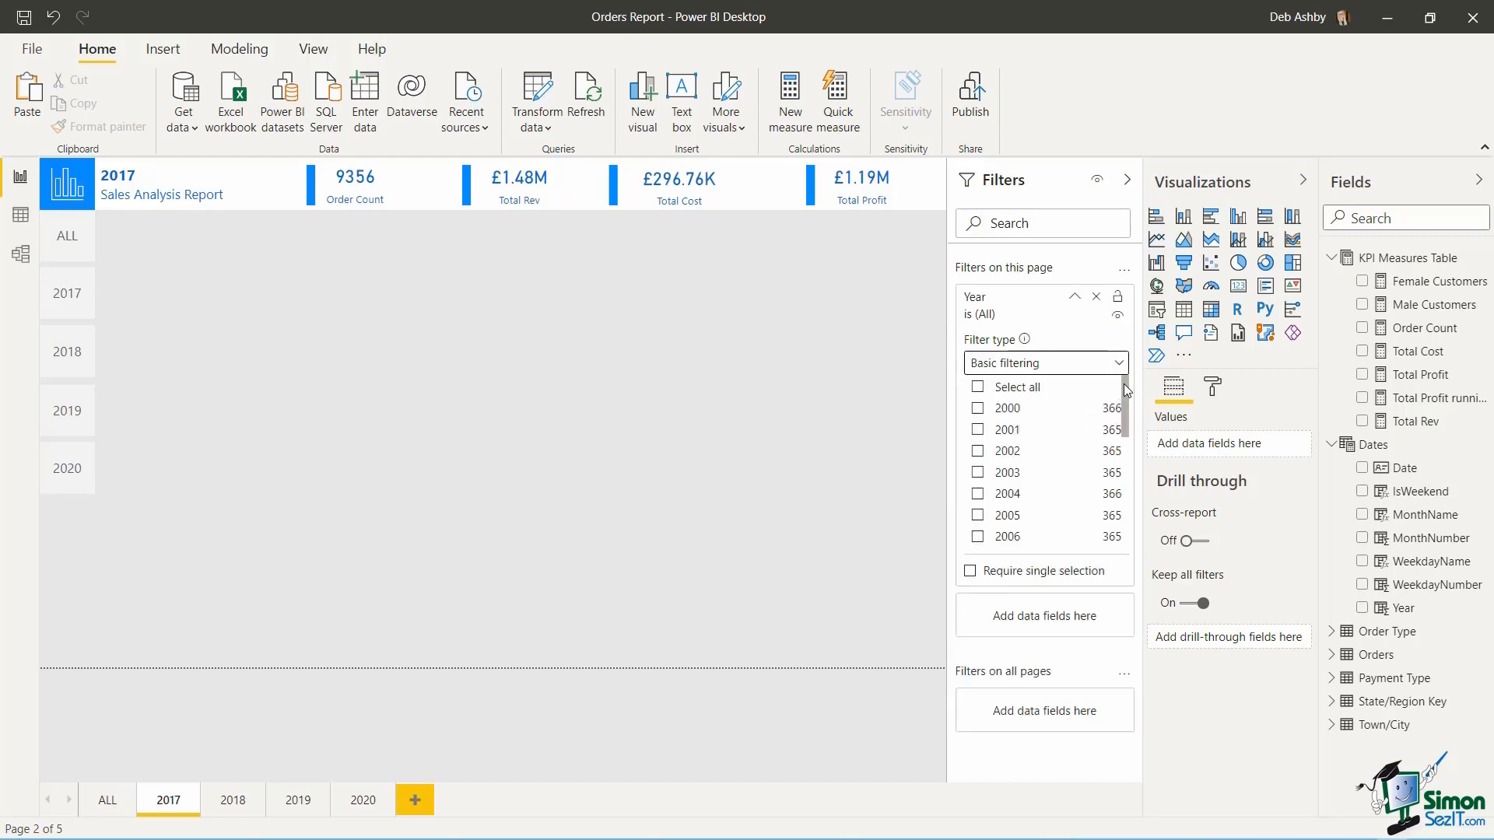
pyautogui.moveTo(1123, 384); pyautogui.dragTo(1125, 516)
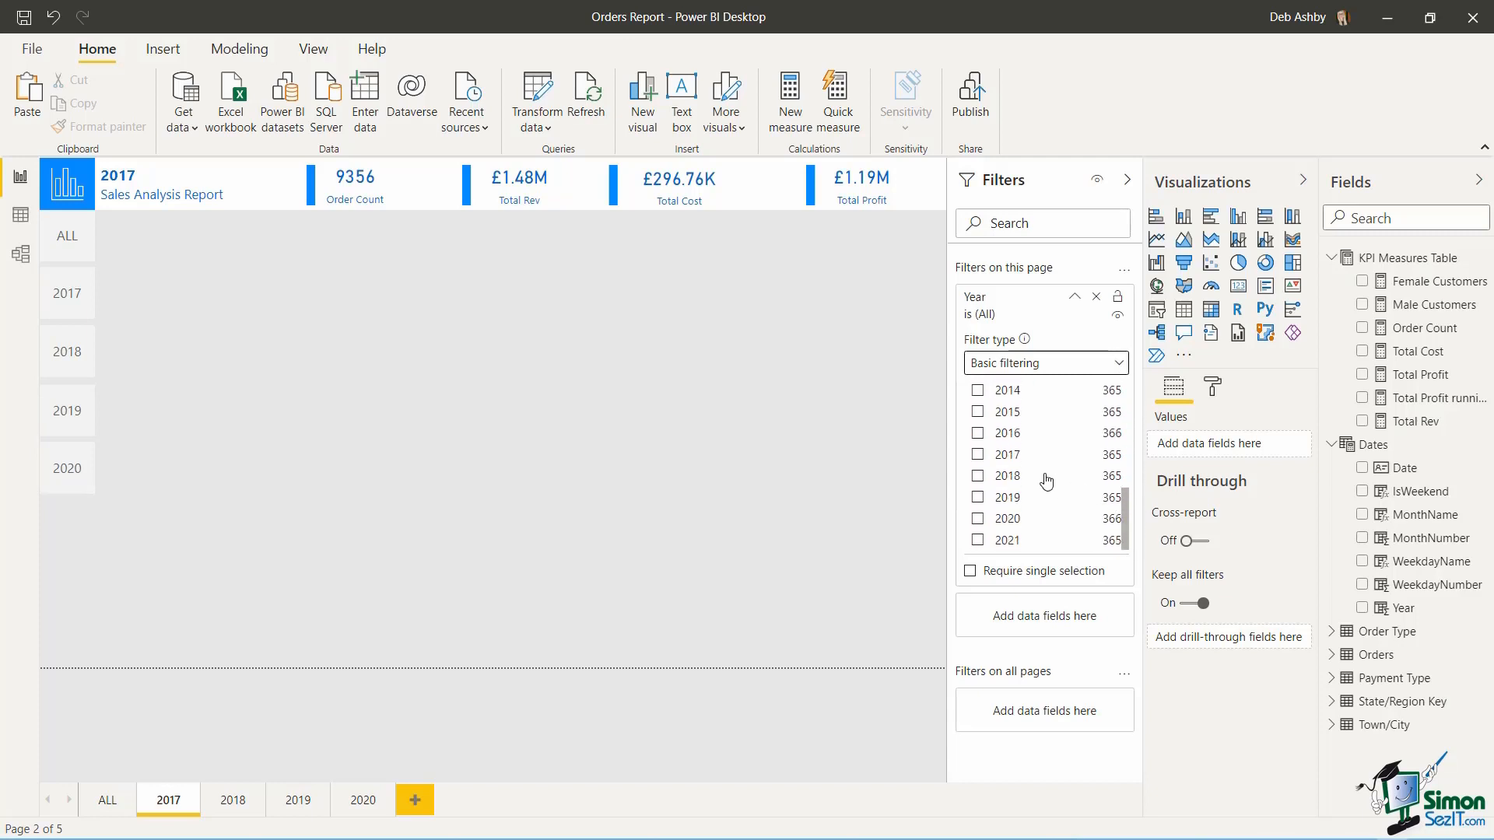
pyautogui.click(978, 456)
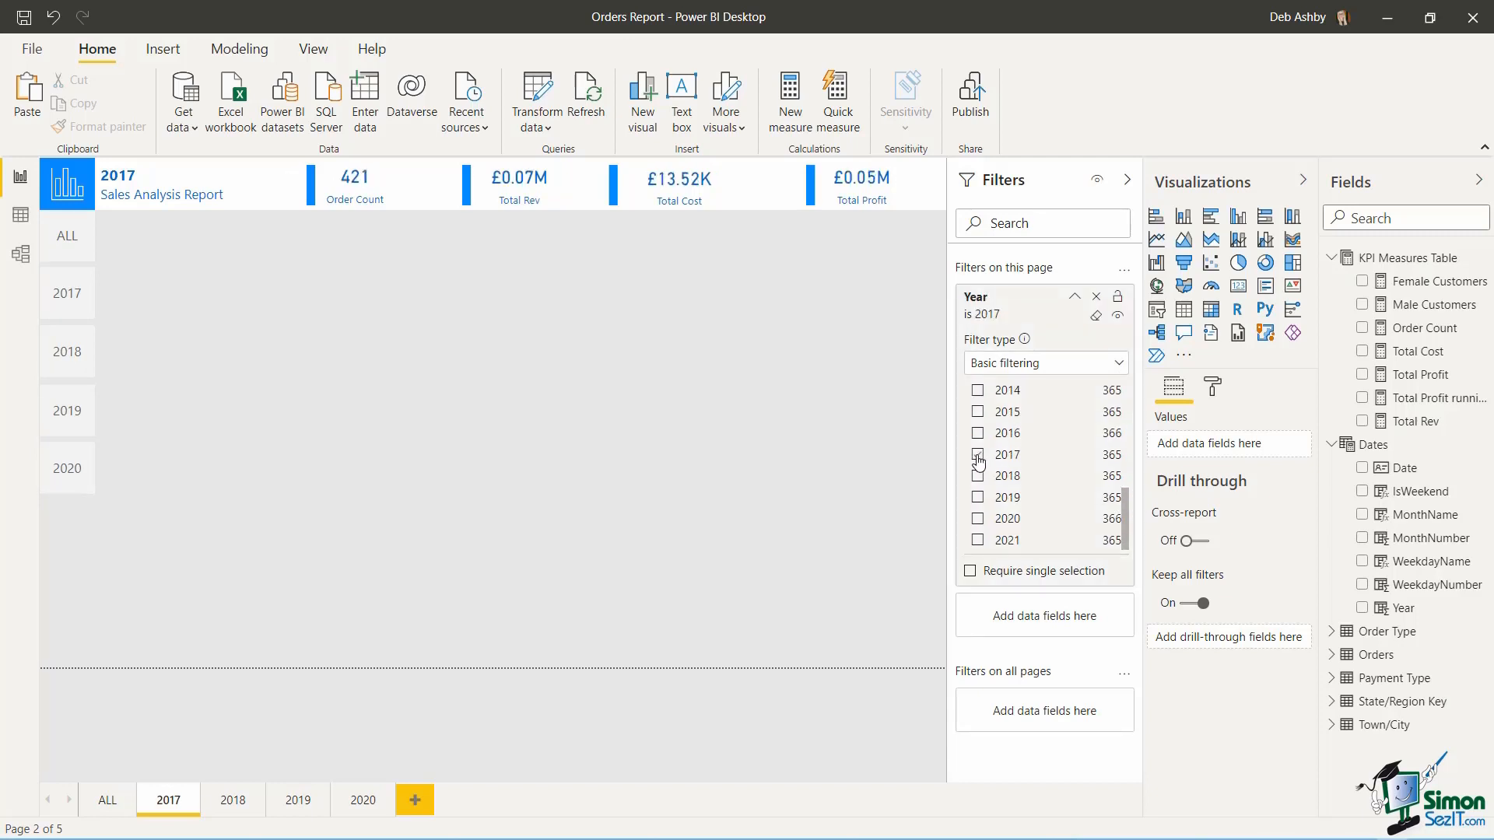
pyautogui.click(1125, 181)
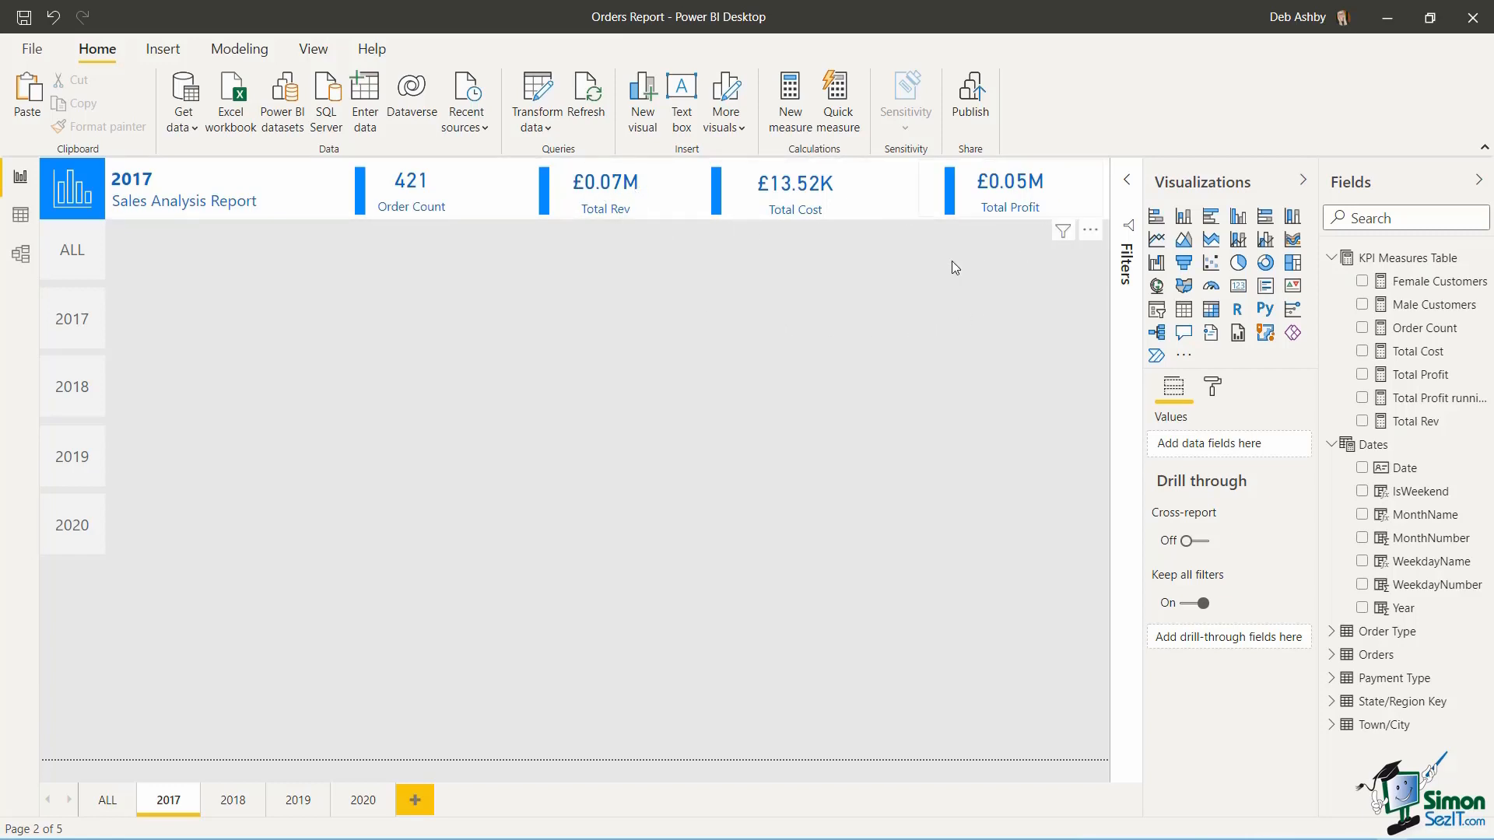
# - Set the data label display units of the Total Rev and Total Profit cards on the 2017 page to Thousands
pyautogui.click(624, 195)
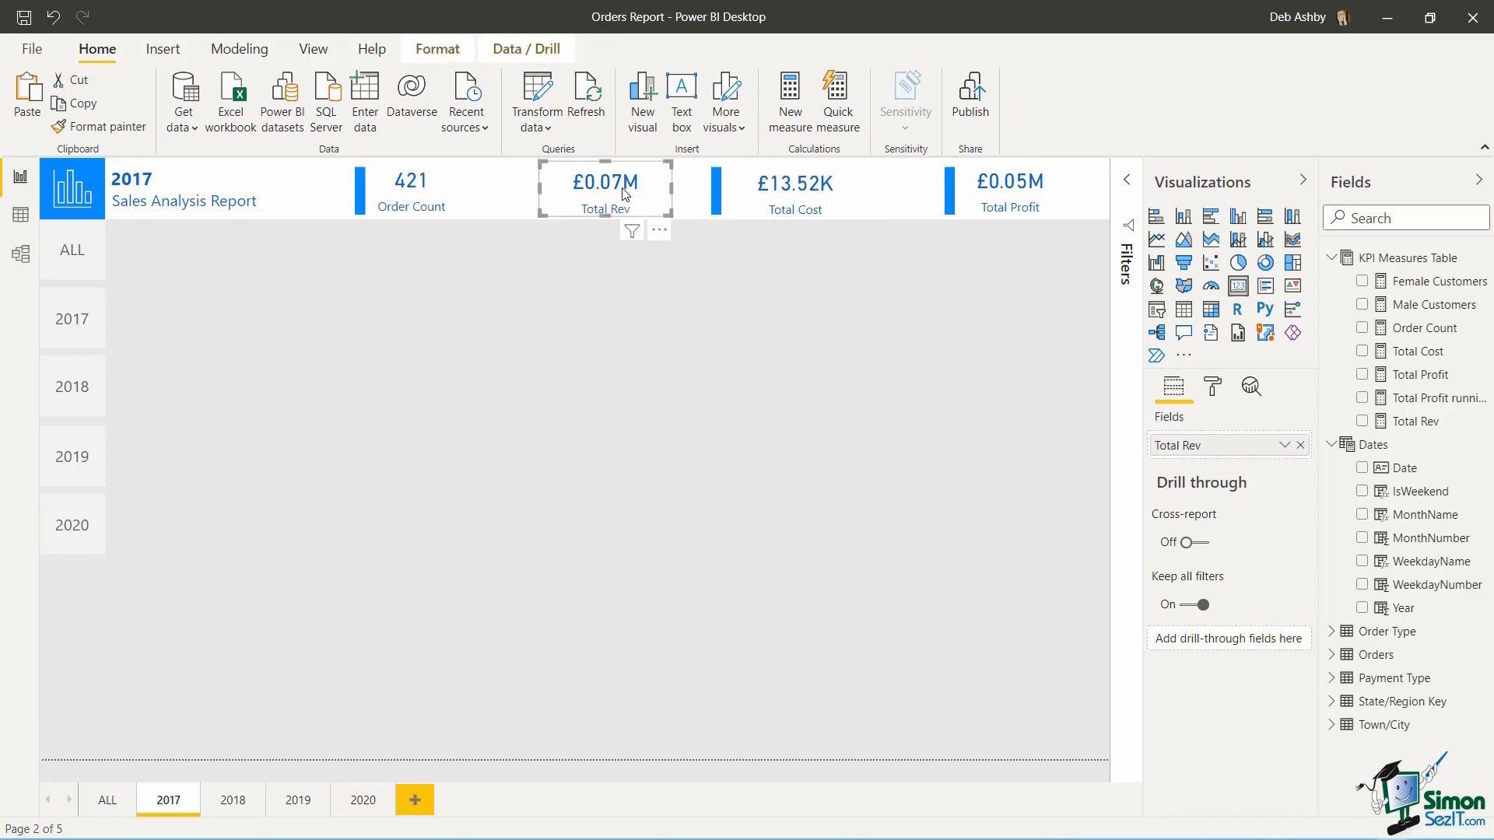
pyautogui.click(1216, 397)
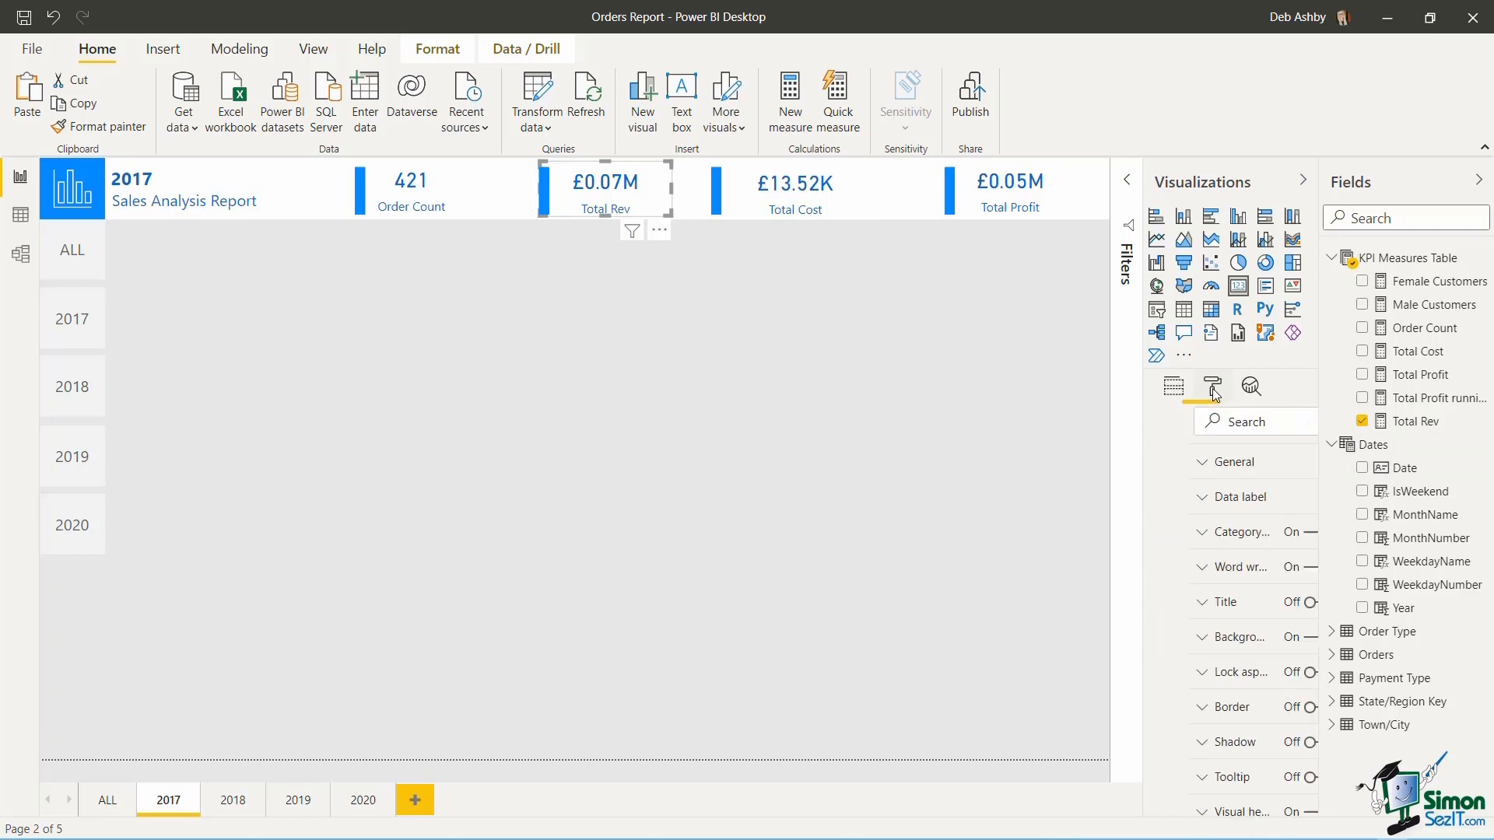
pyautogui.click(1162, 500)
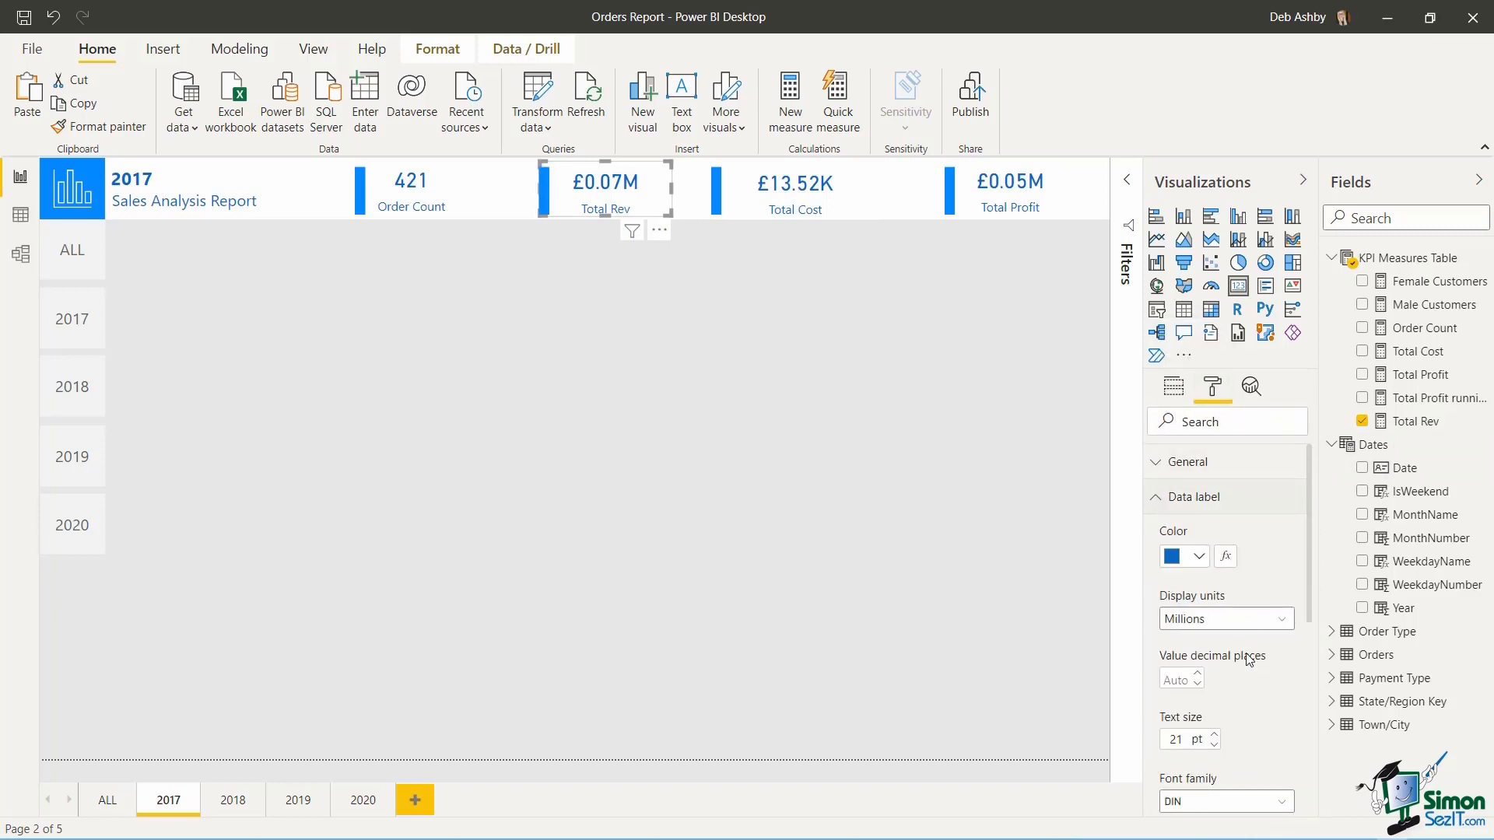
pyautogui.click(1282, 621)
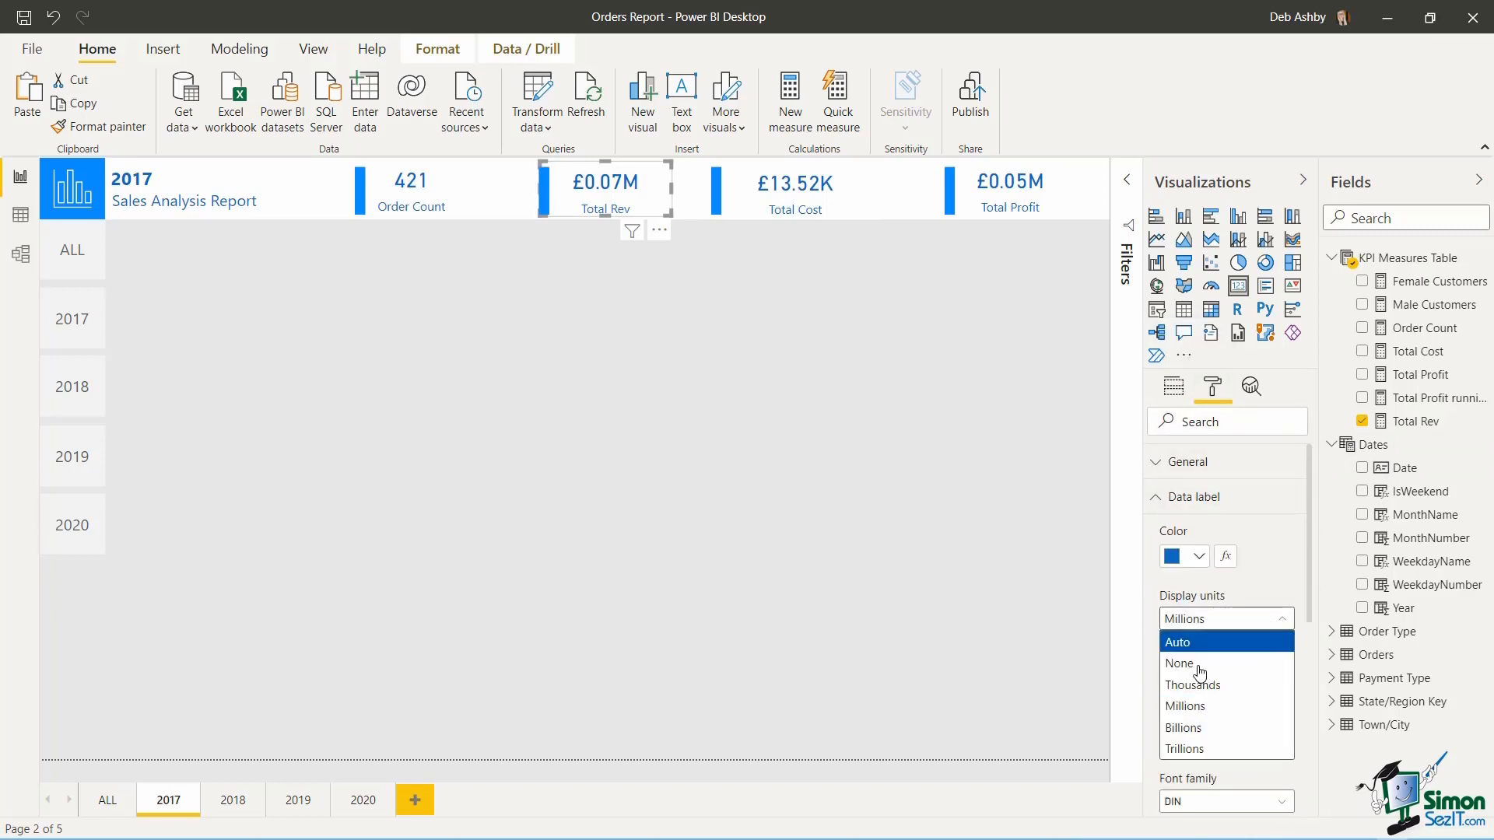
pyautogui.click(1217, 684)
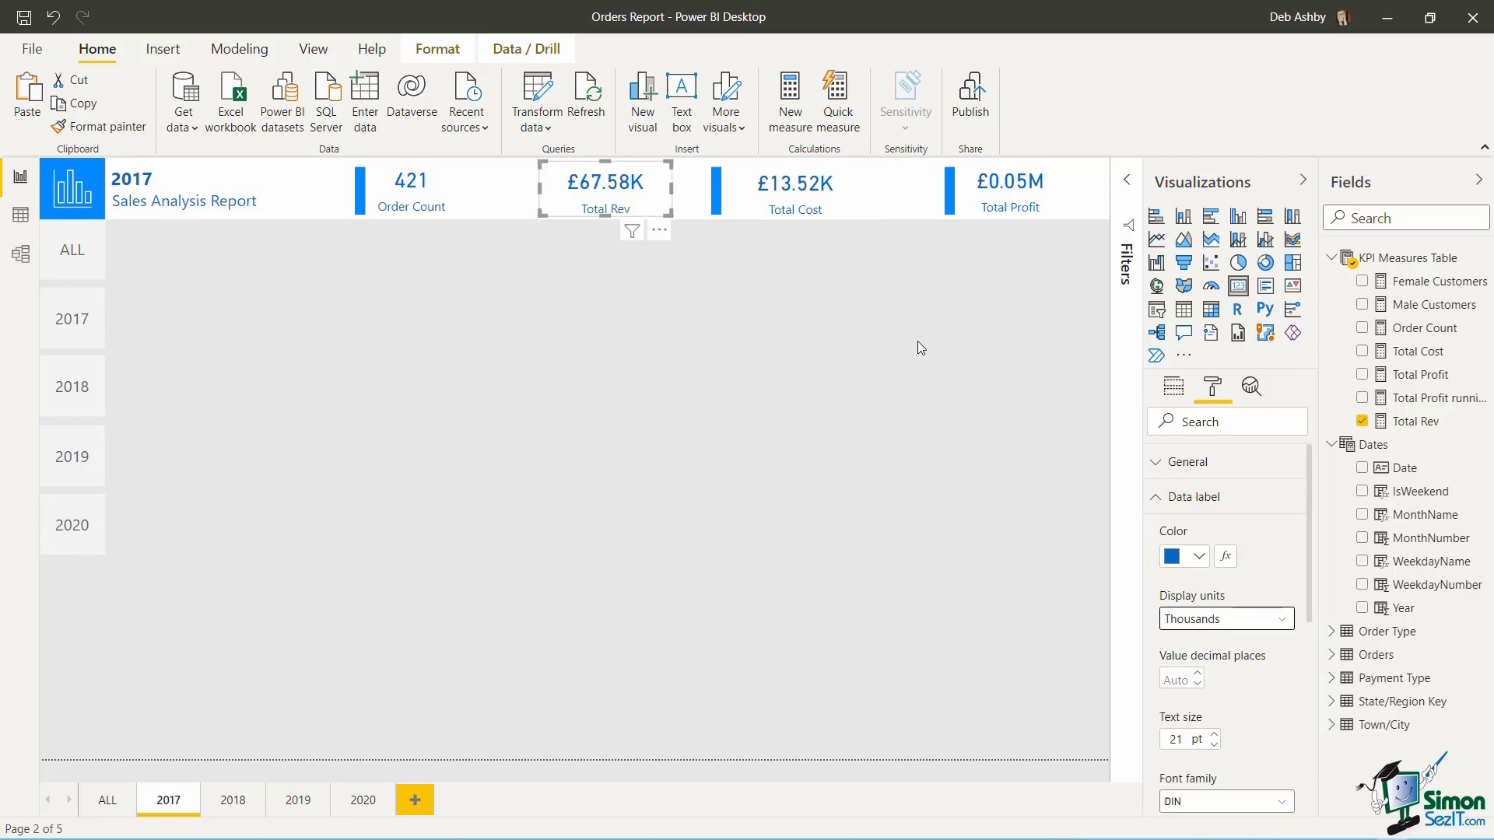
pyautogui.click(1034, 195)
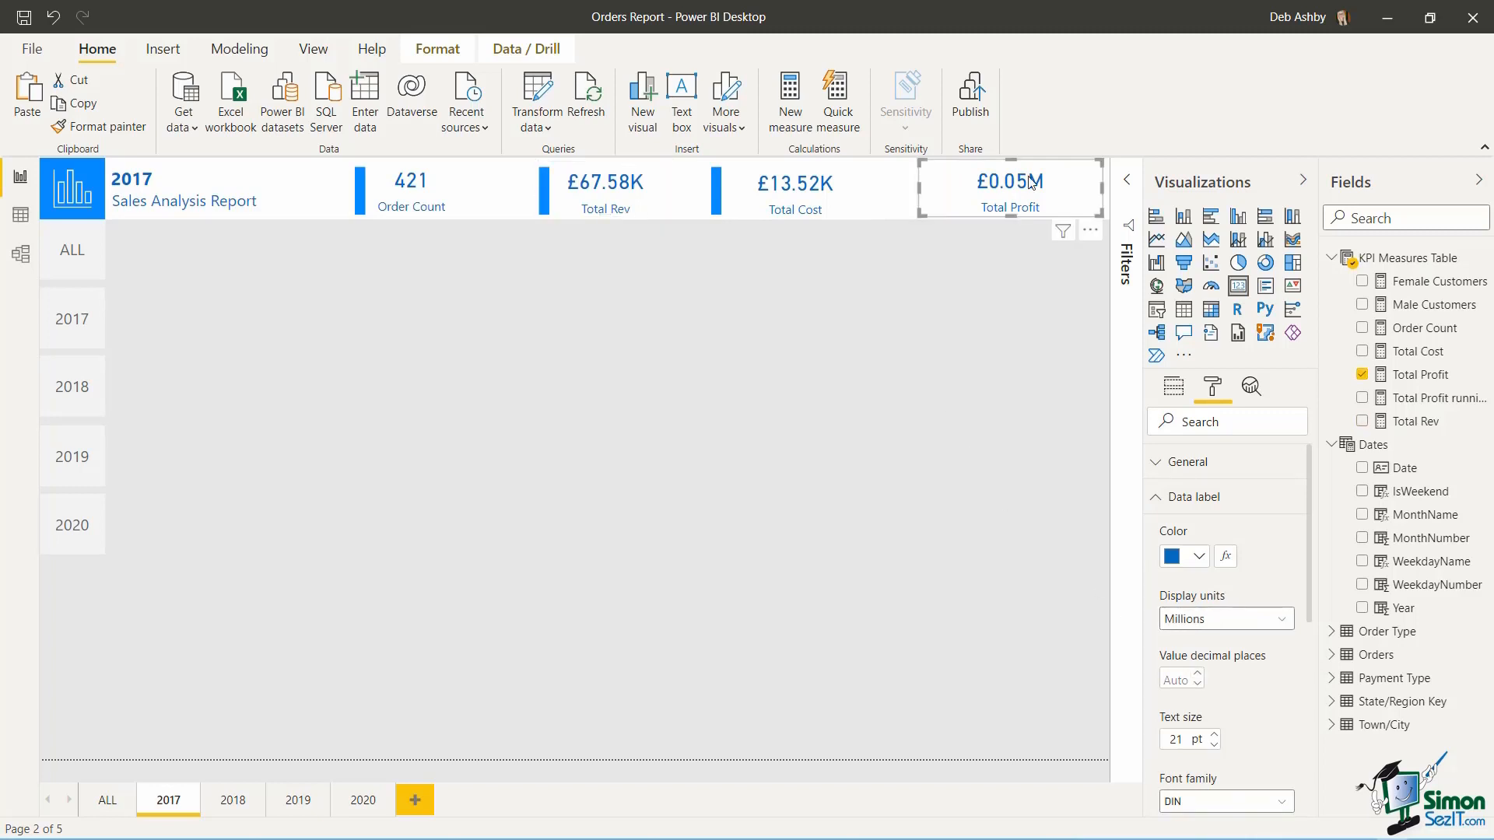
pyautogui.click(1282, 620)
pyautogui.click(1190, 684)
pyautogui.click(591, 770)
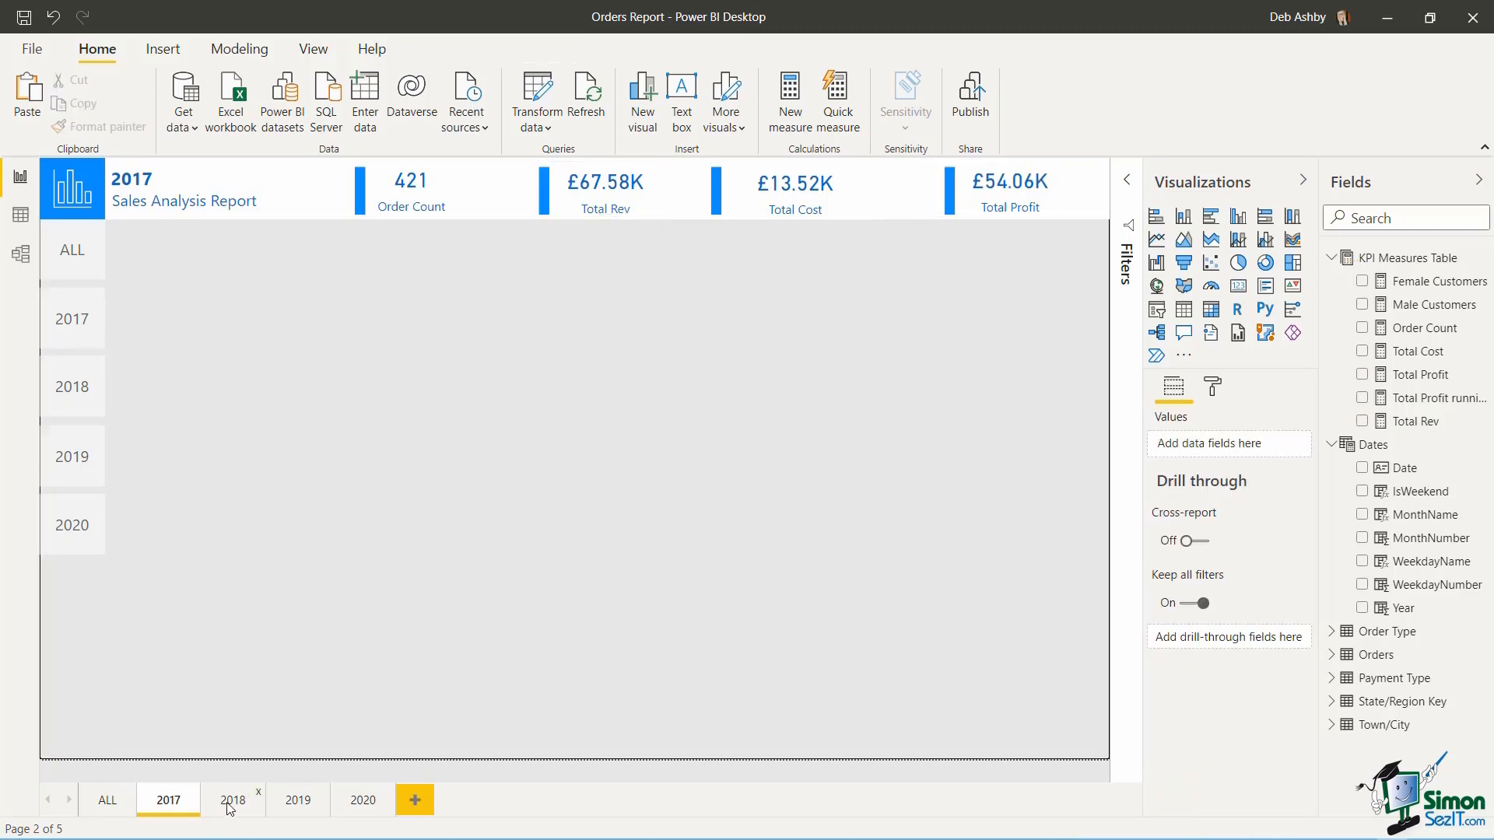
# - Add a page-level filter to the 2018 page on the Dates table's Year field, using Basic filtering with 2018 selected
pyautogui.click(231, 809)
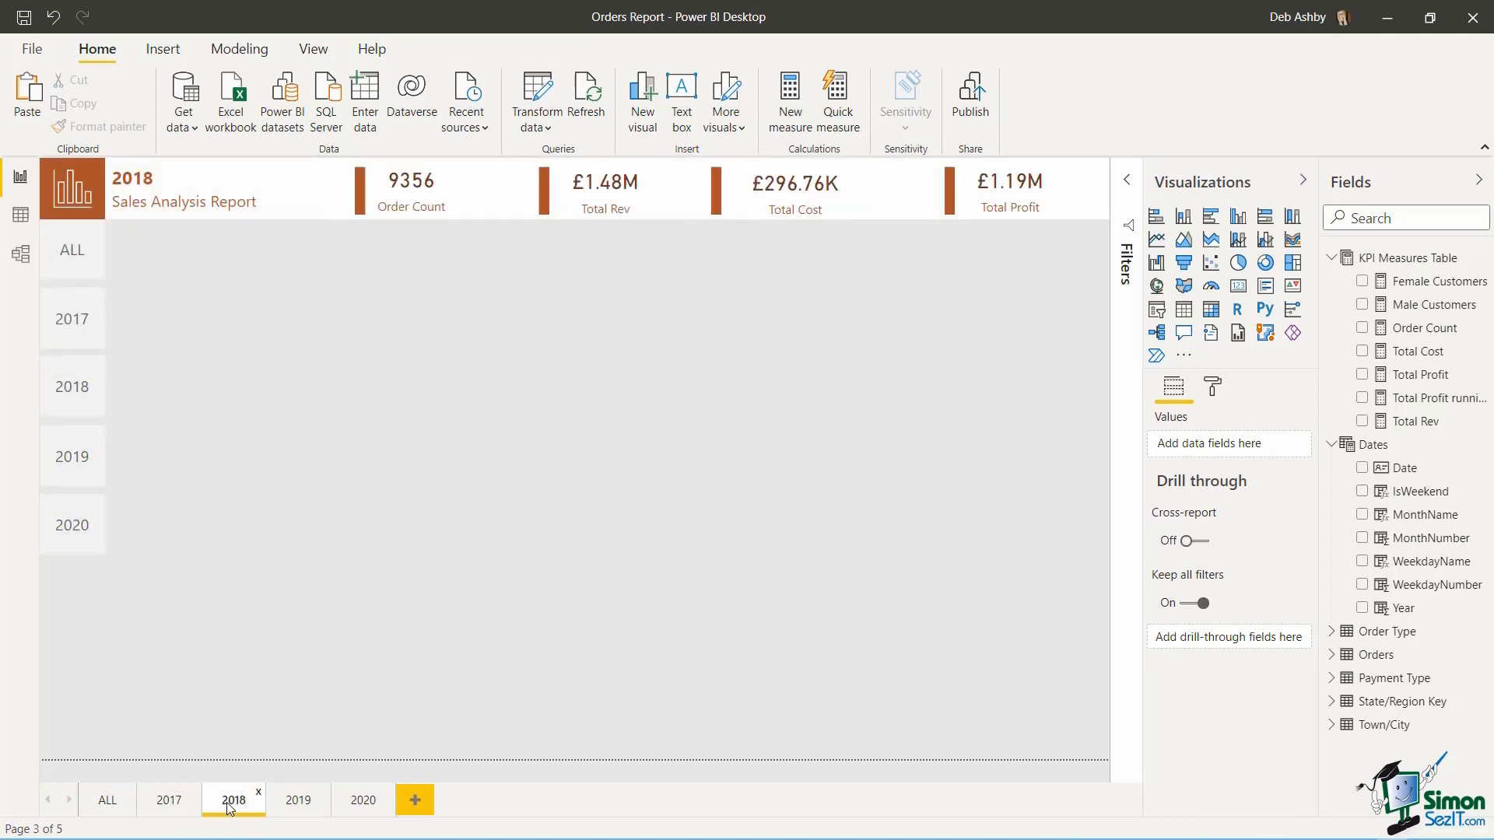
pyautogui.click(1125, 181)
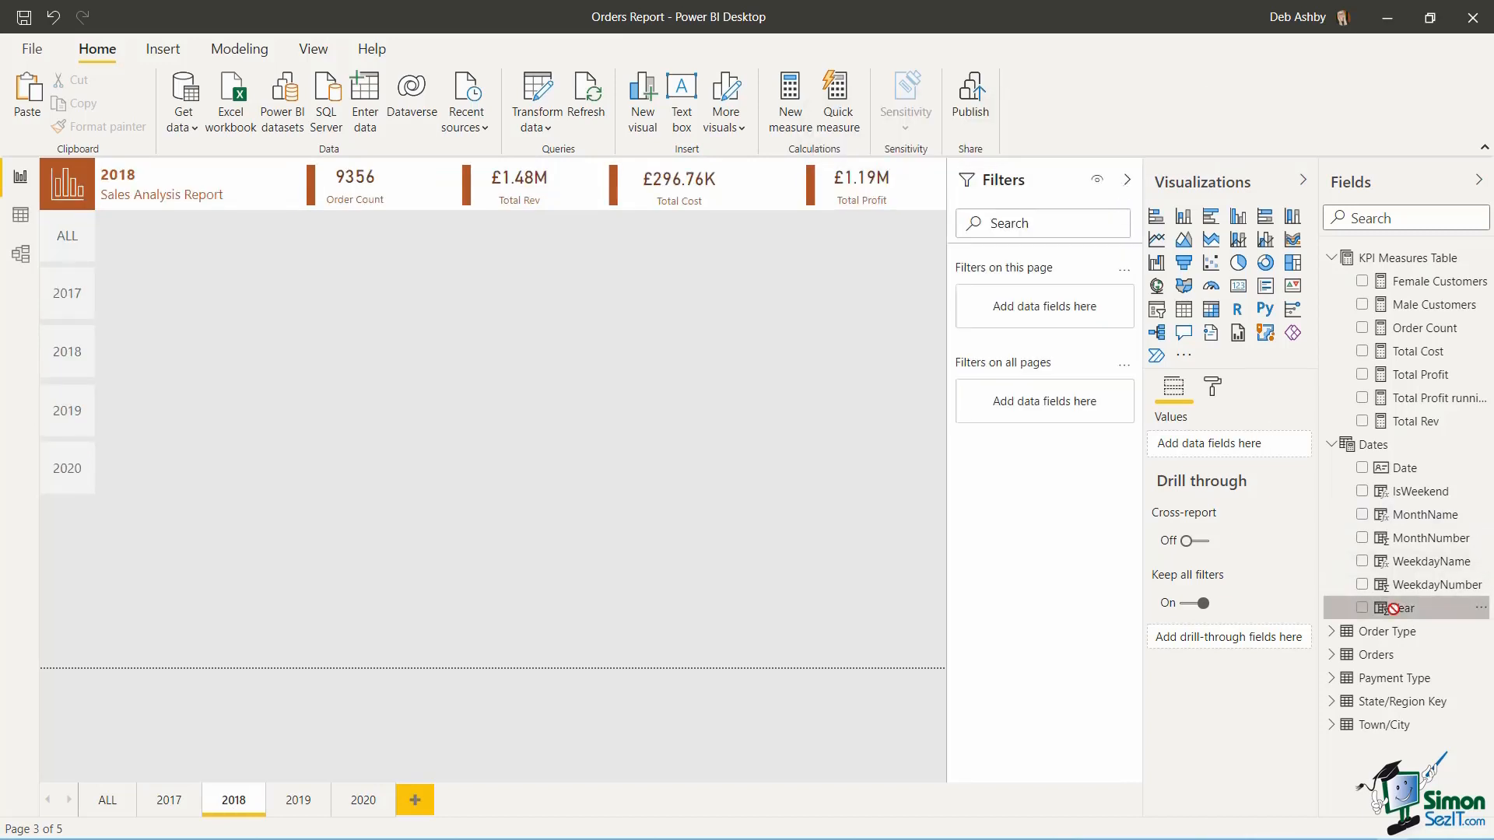
pyautogui.moveTo(1402, 608); pyautogui.dragTo(1020, 305)
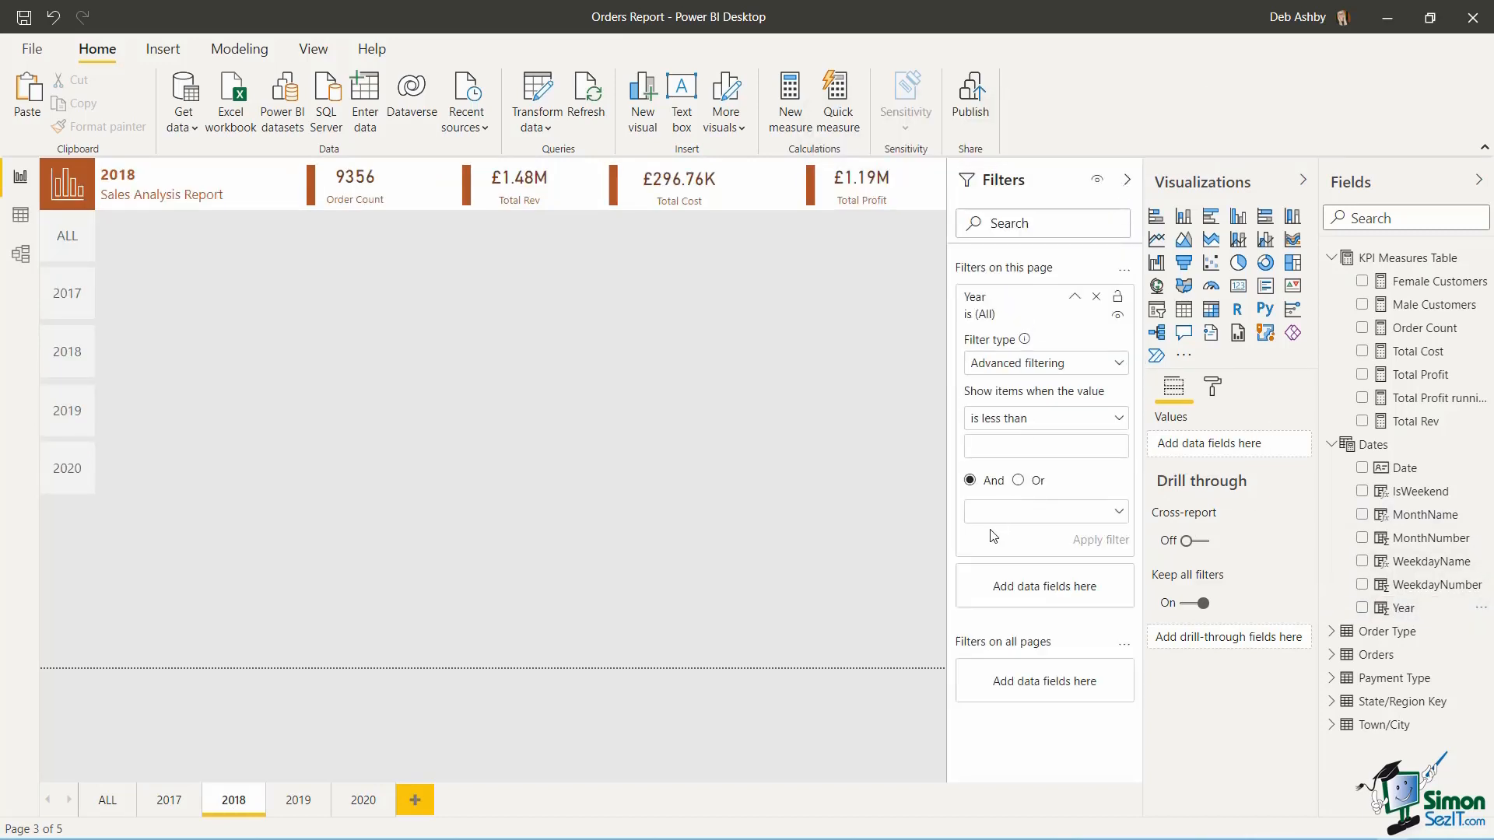
pyautogui.click(1118, 363)
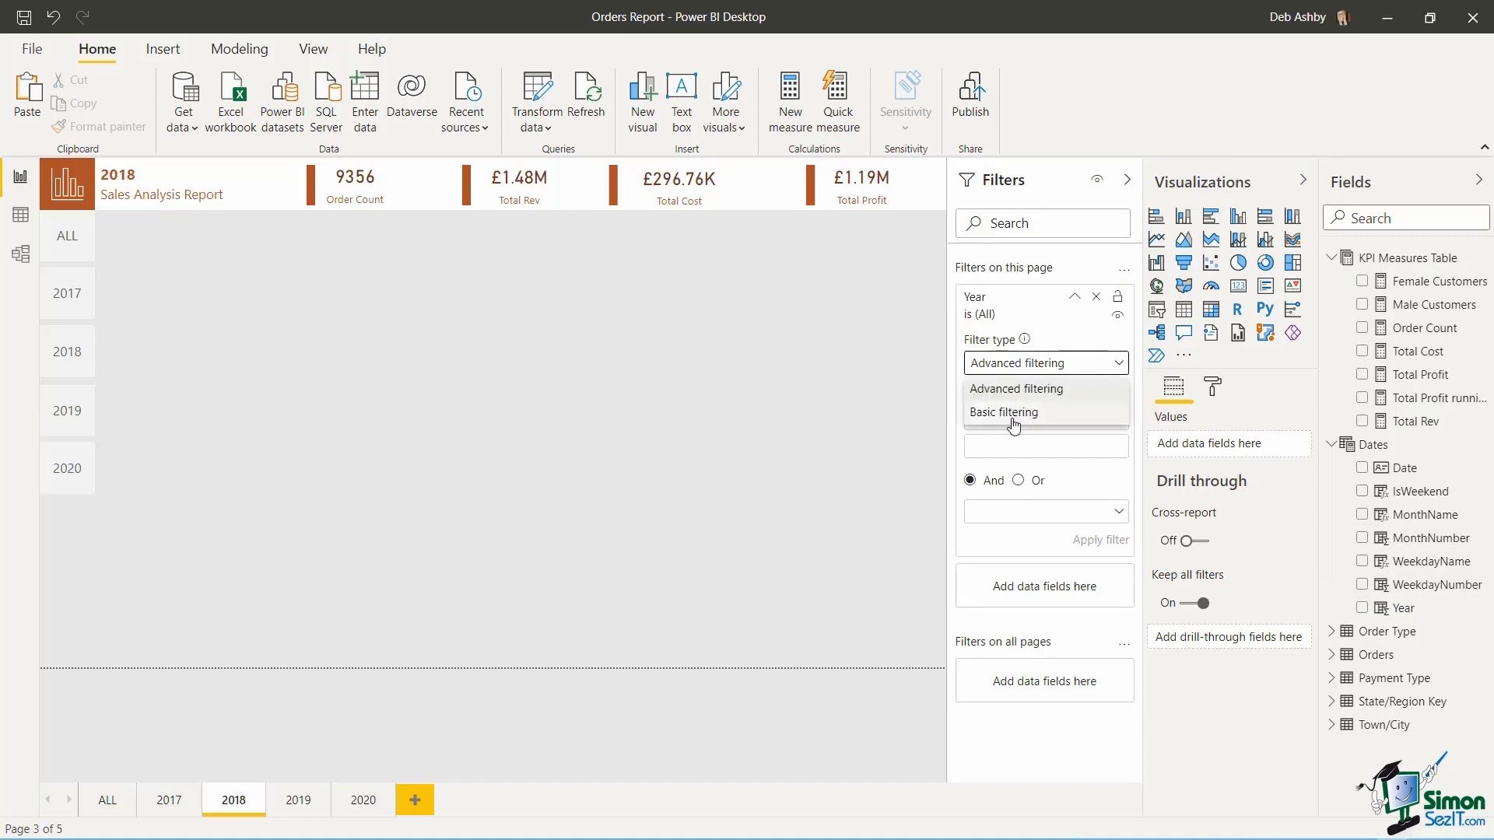
pyautogui.click(1011, 413)
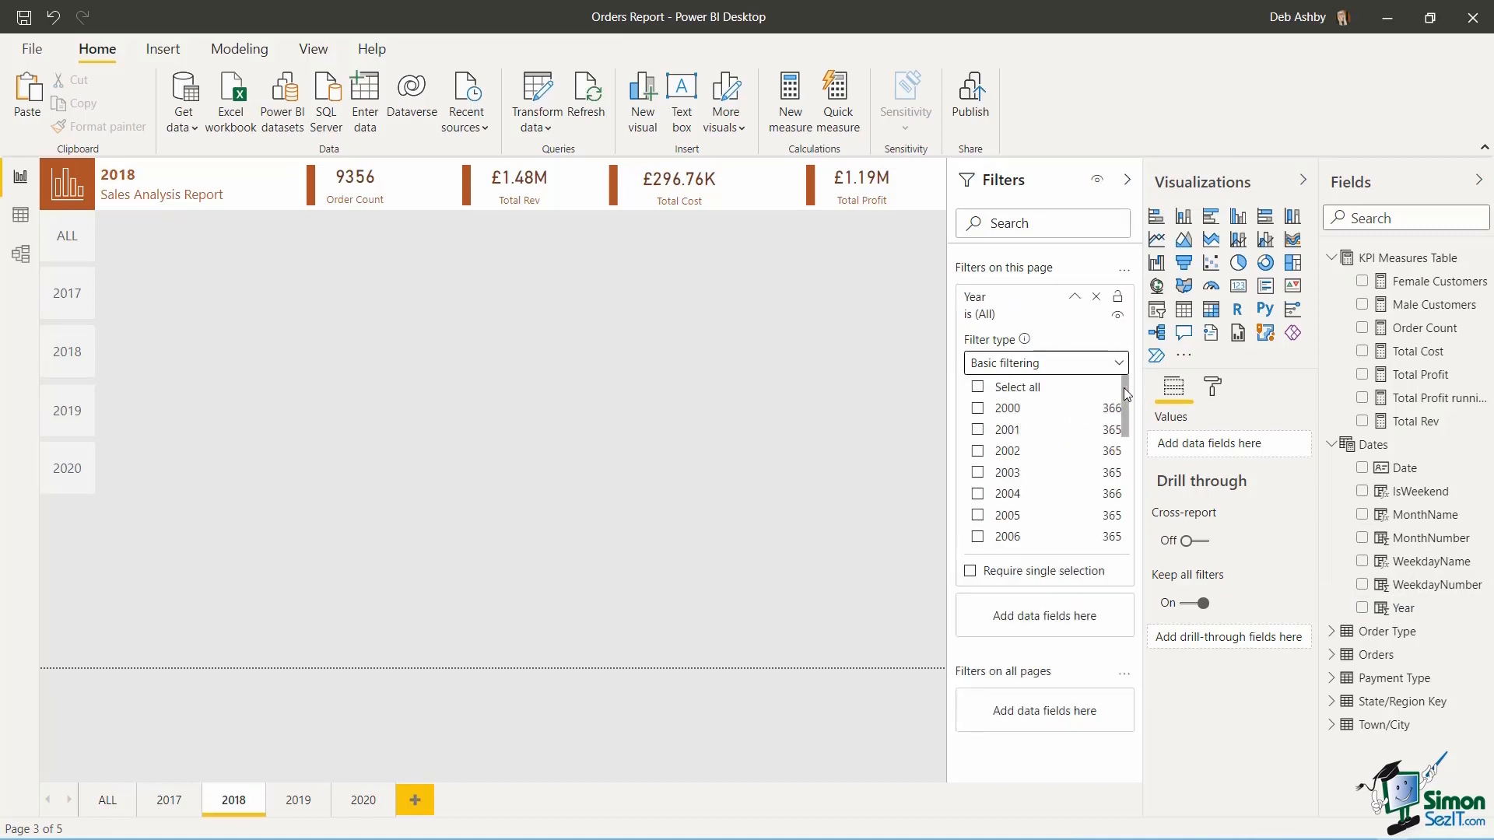
pyautogui.moveTo(1122, 393); pyautogui.dragTo(1122, 526)
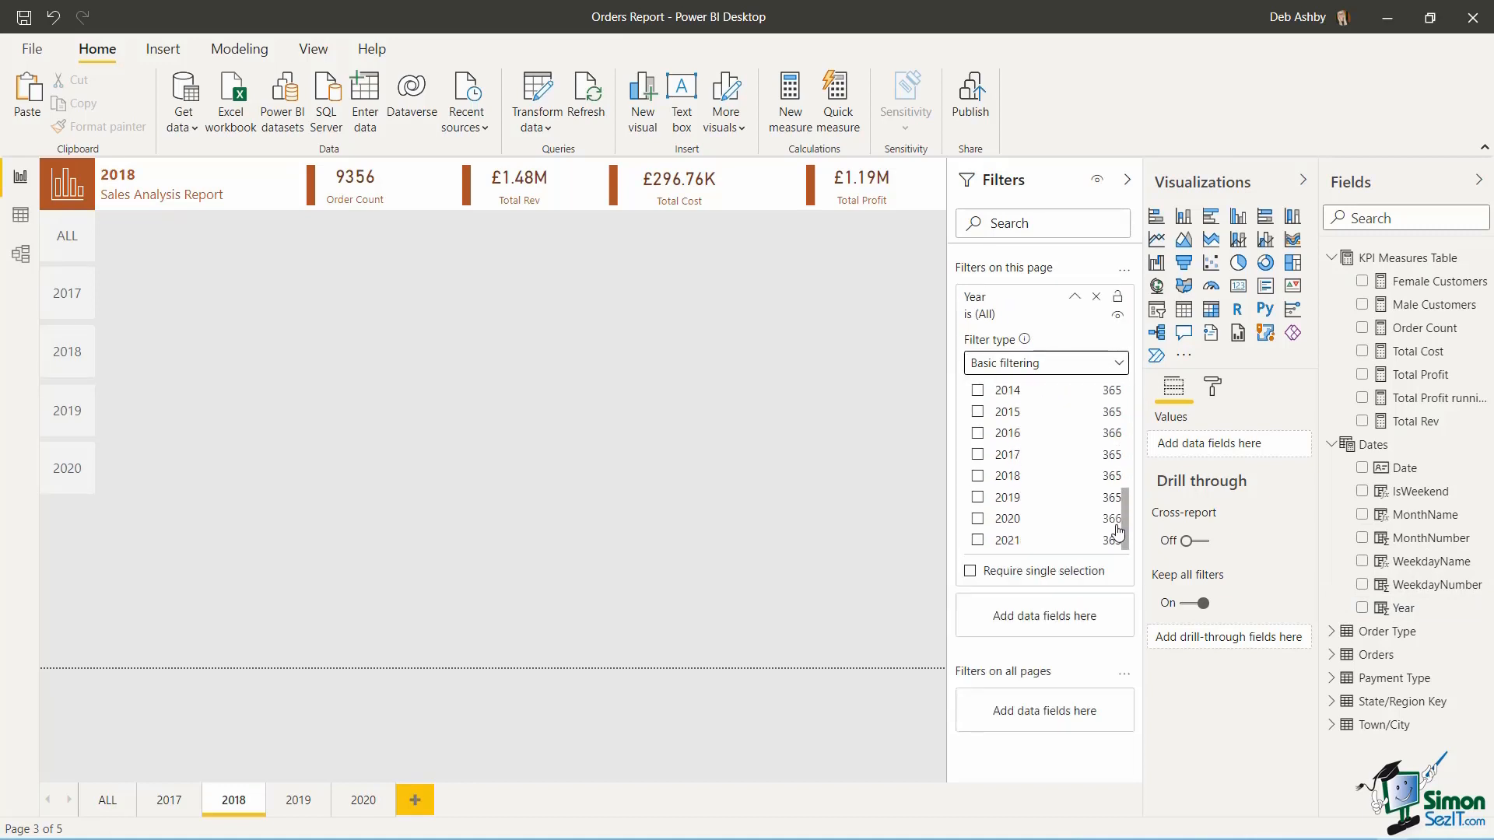
pyautogui.click(978, 477)
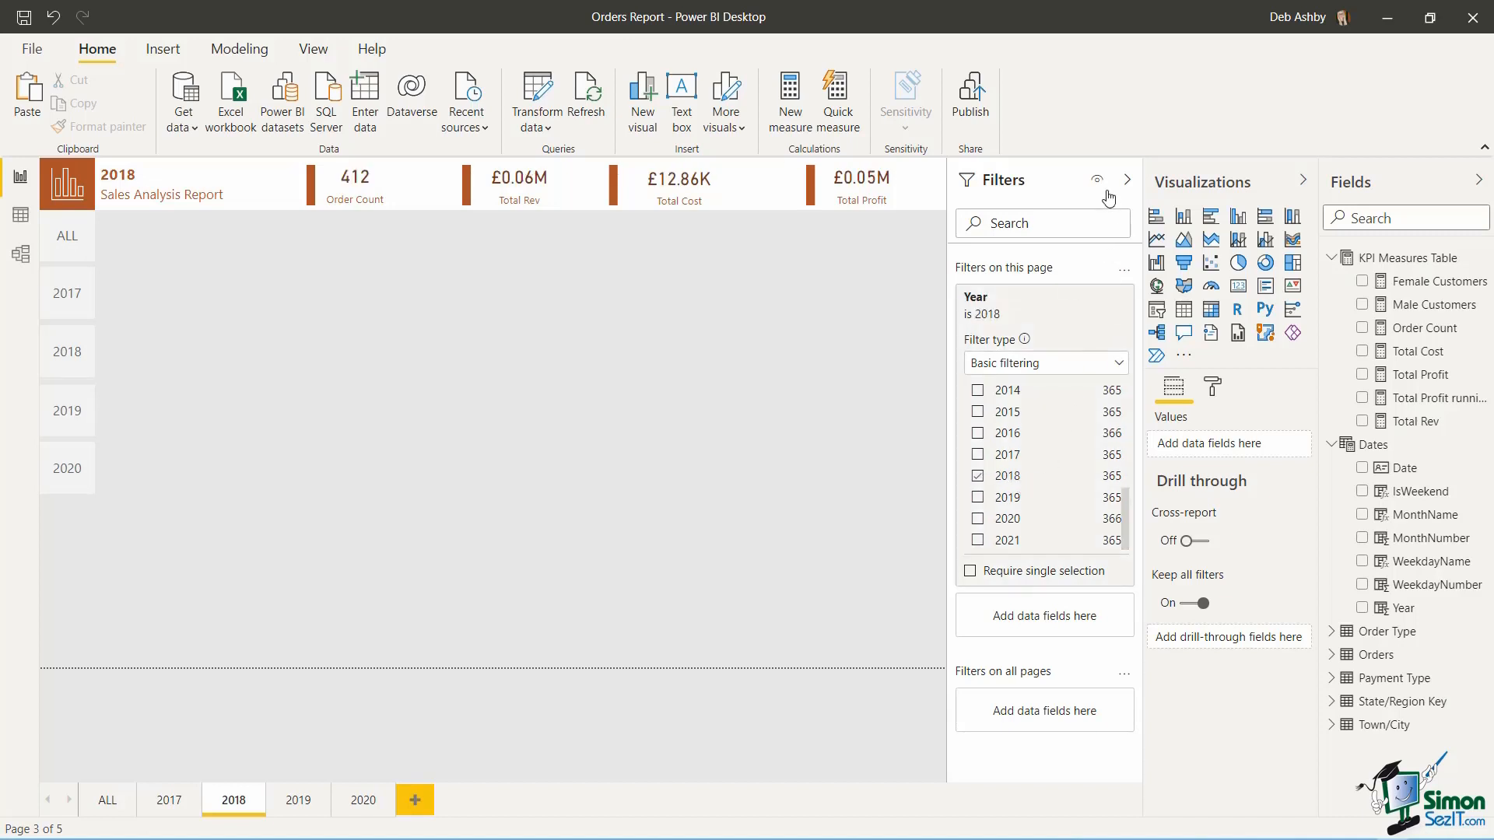
pyautogui.click(1132, 180)
# - Set the data label display units of the Total Rev and Total Profit cards on the 2018 page to Thousands
pyautogui.click(628, 192)
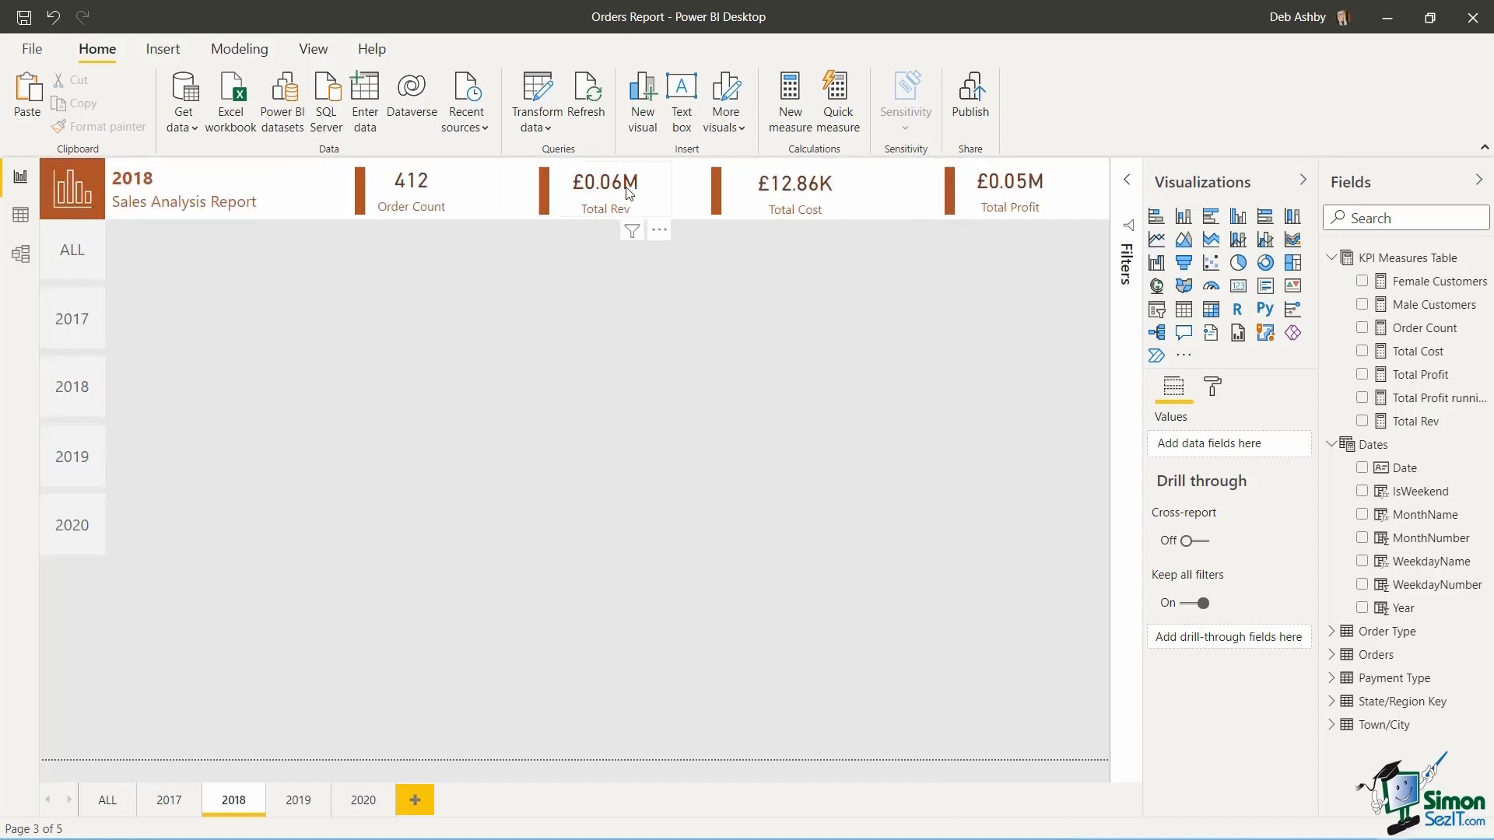
pyautogui.click(1210, 391)
pyautogui.click(1158, 496)
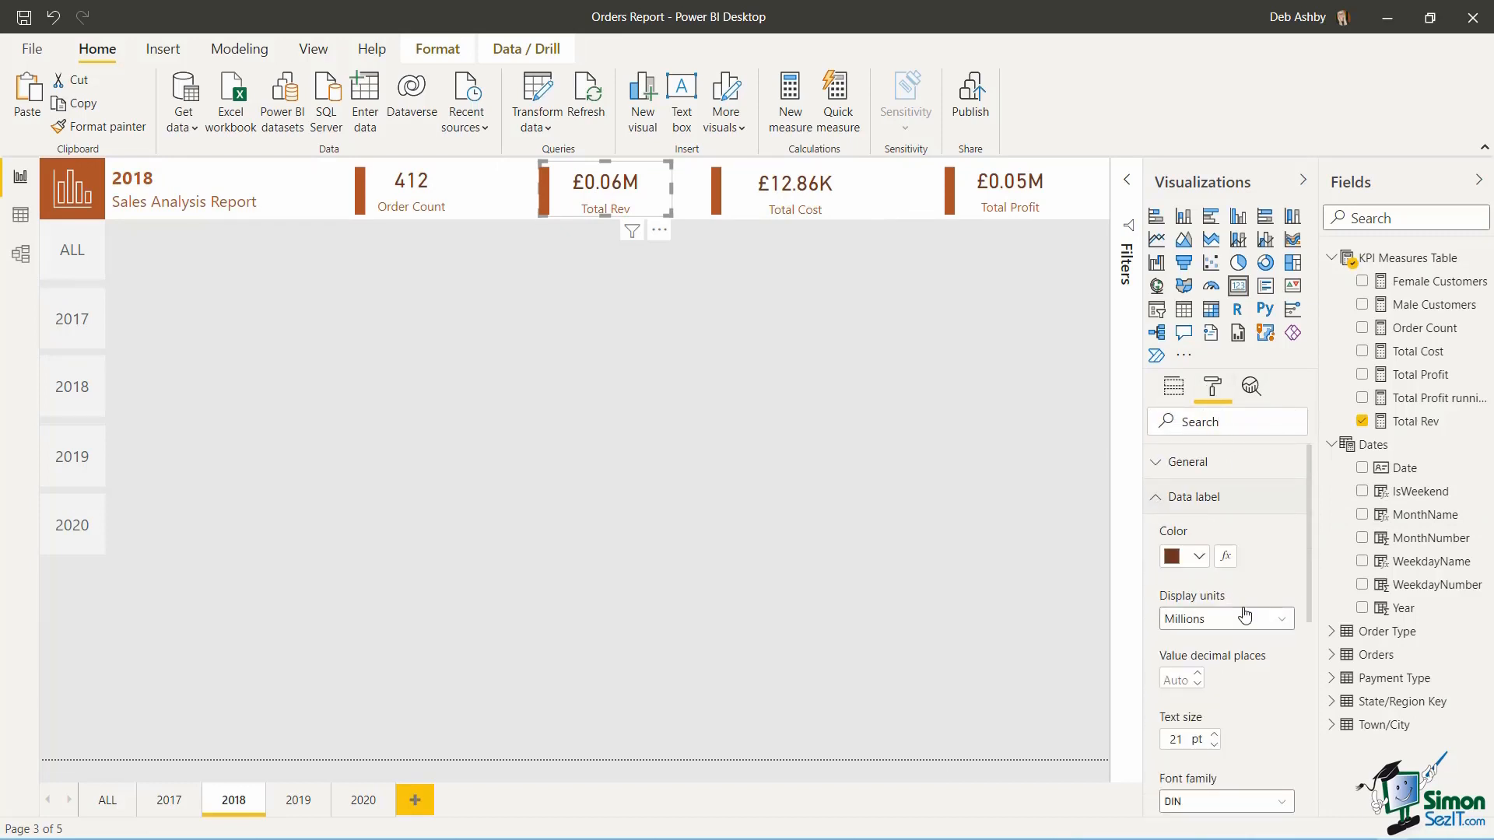
pyautogui.click(1244, 616)
pyautogui.click(1198, 684)
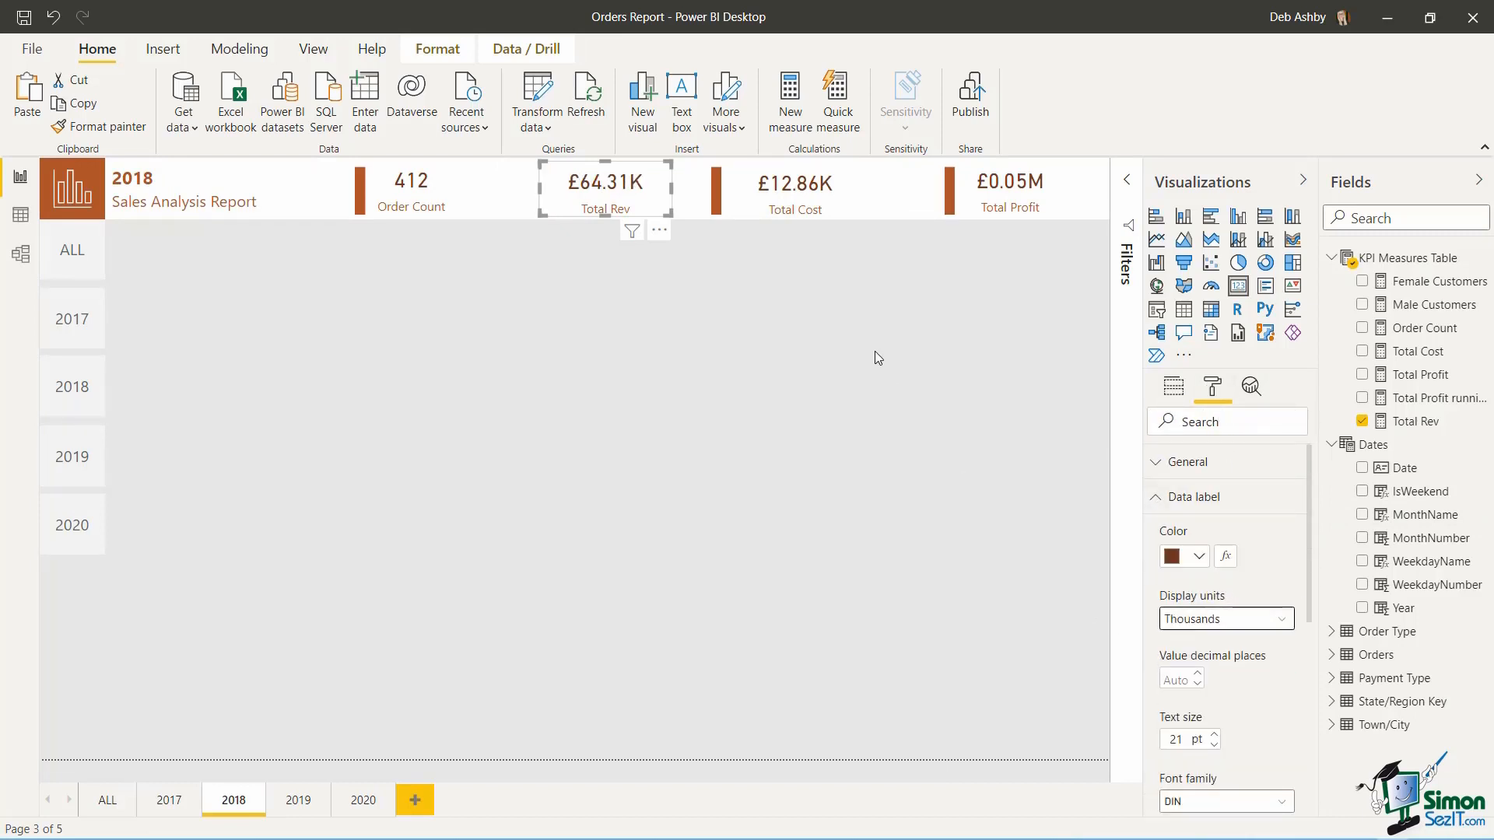
pyautogui.click(1035, 190)
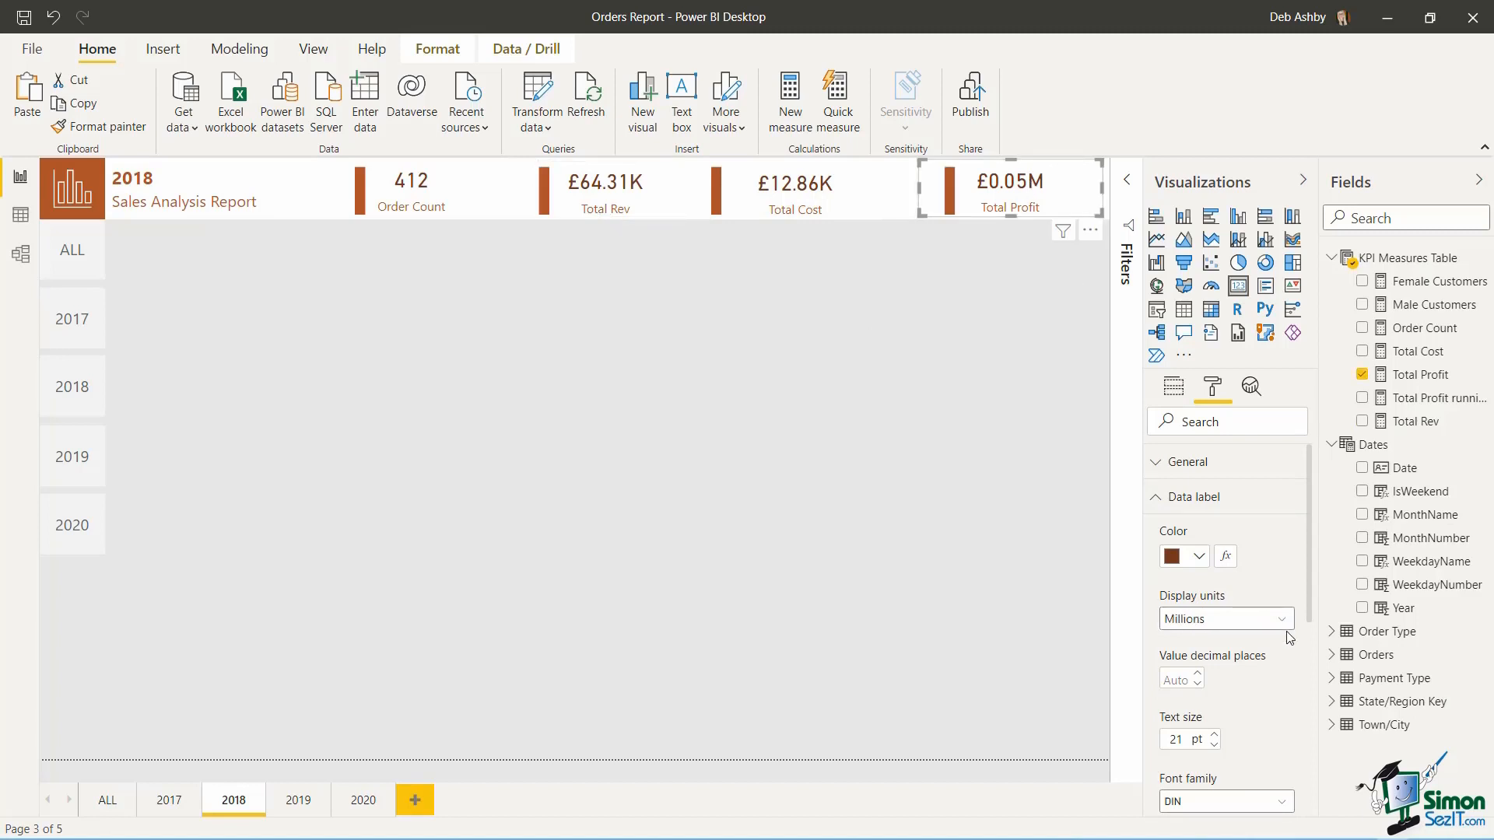
pyautogui.click(1264, 619)
pyautogui.click(1192, 684)
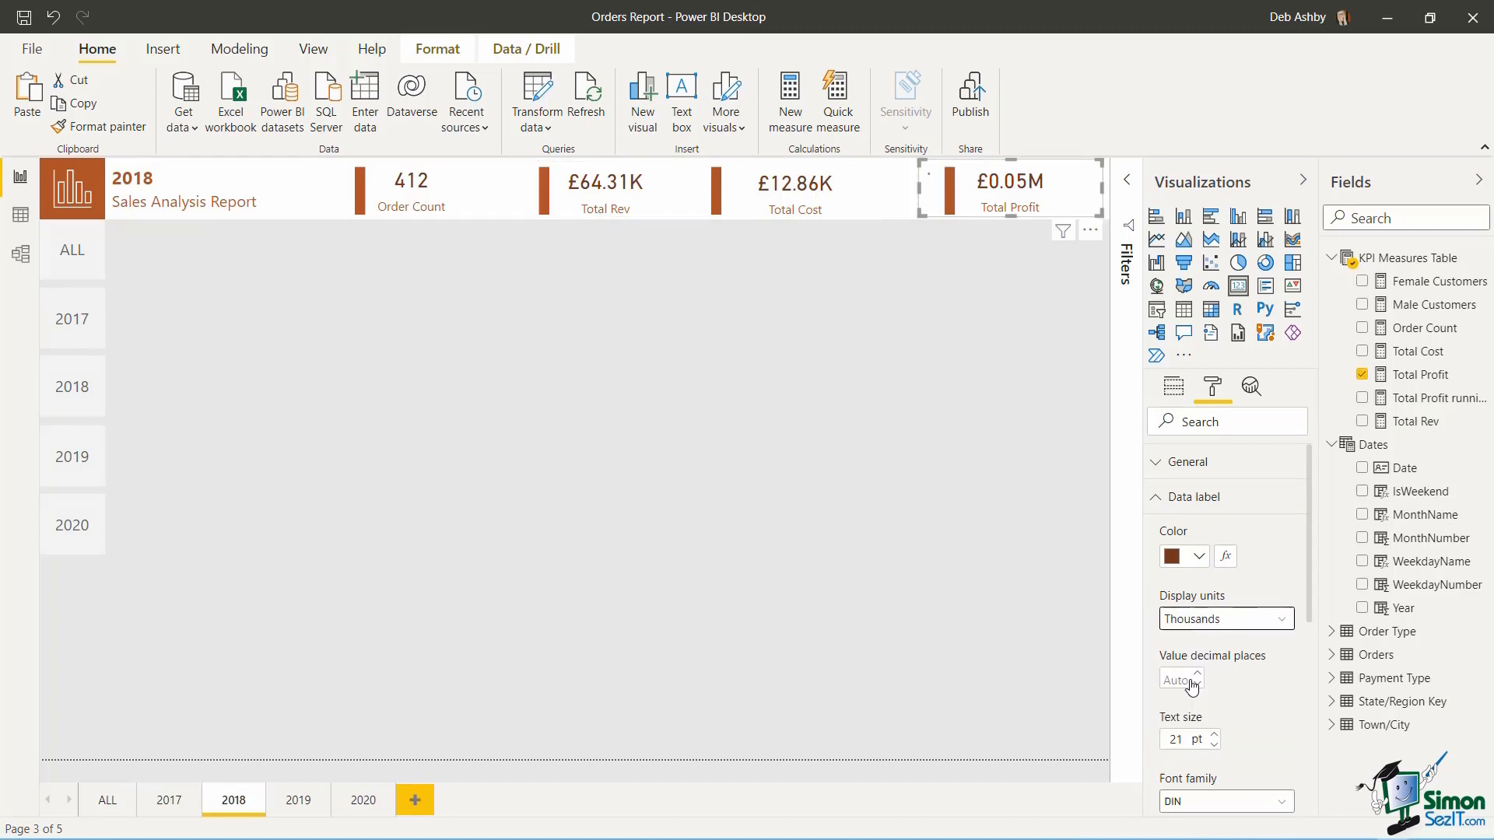
pyautogui.click(921, 441)
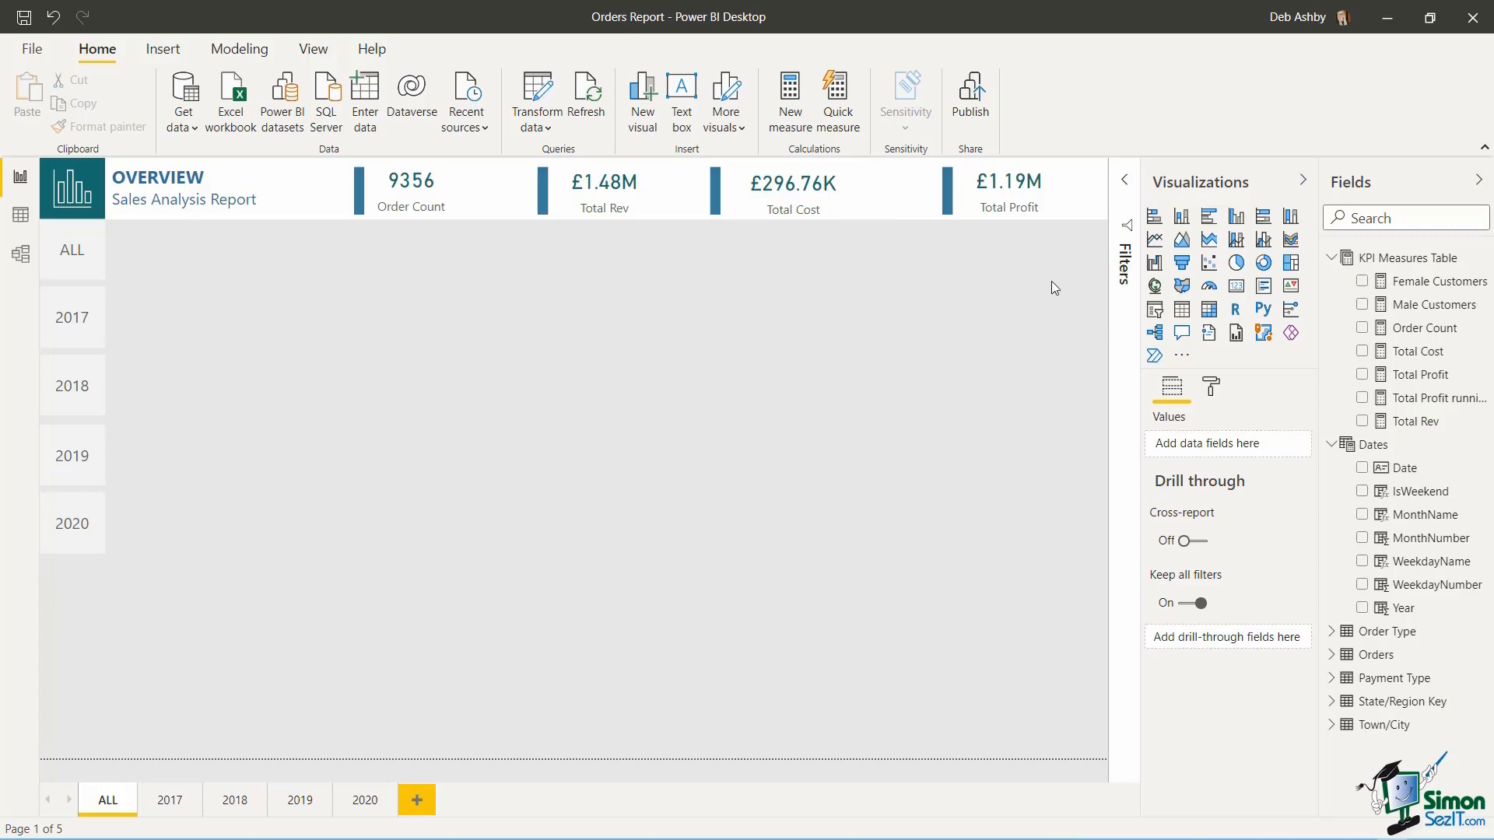
# - Insert a line chart on the ALL page, place it below the header beside the year buttons, and make it taller and wider
pyautogui.click(1155, 240)
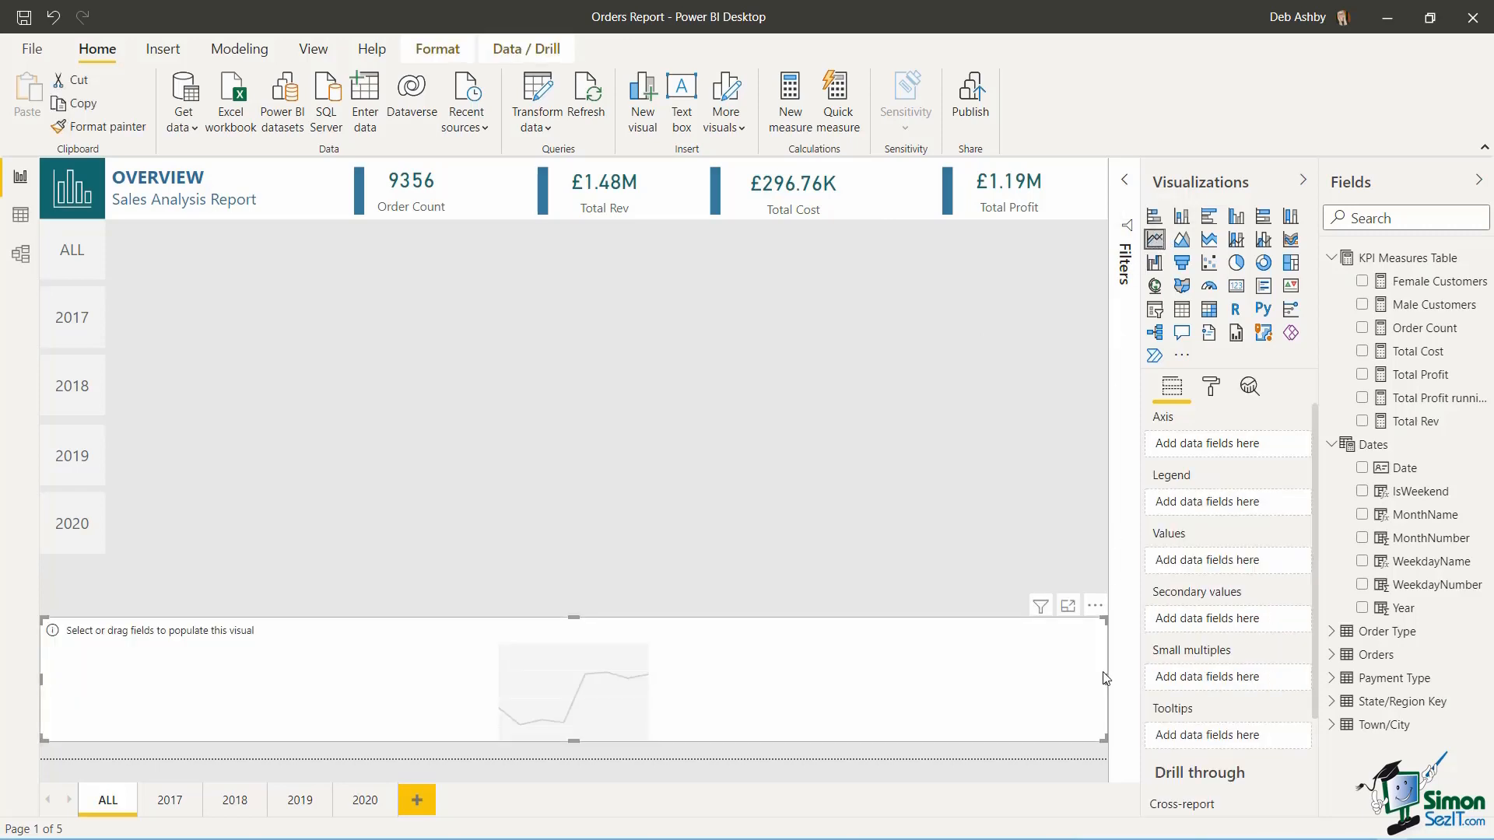
pyautogui.moveTo(1106, 679); pyautogui.dragTo(450, 298)
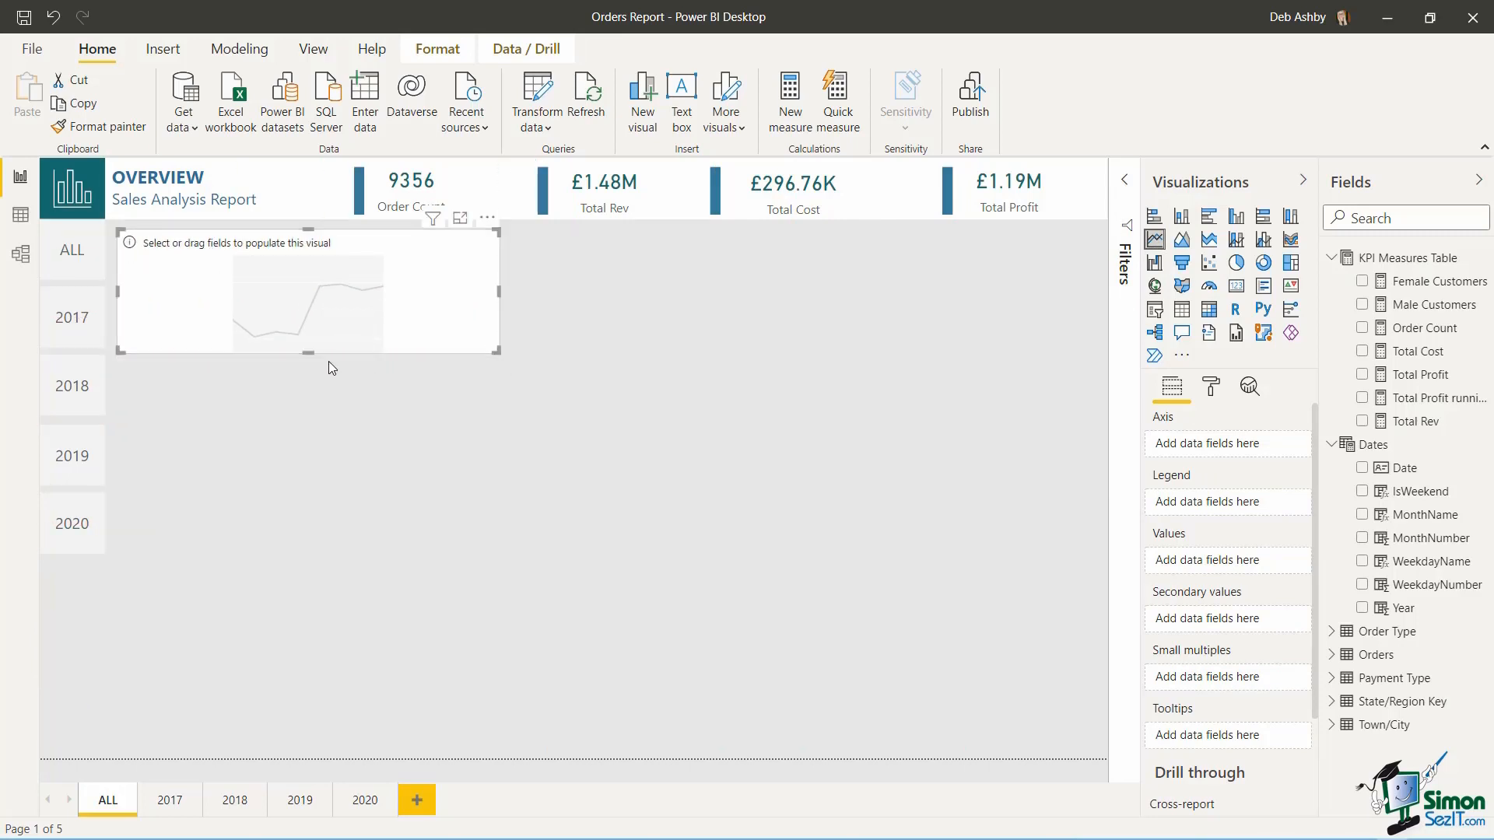
pyautogui.moveTo(309, 354); pyautogui.dragTo(306, 399)
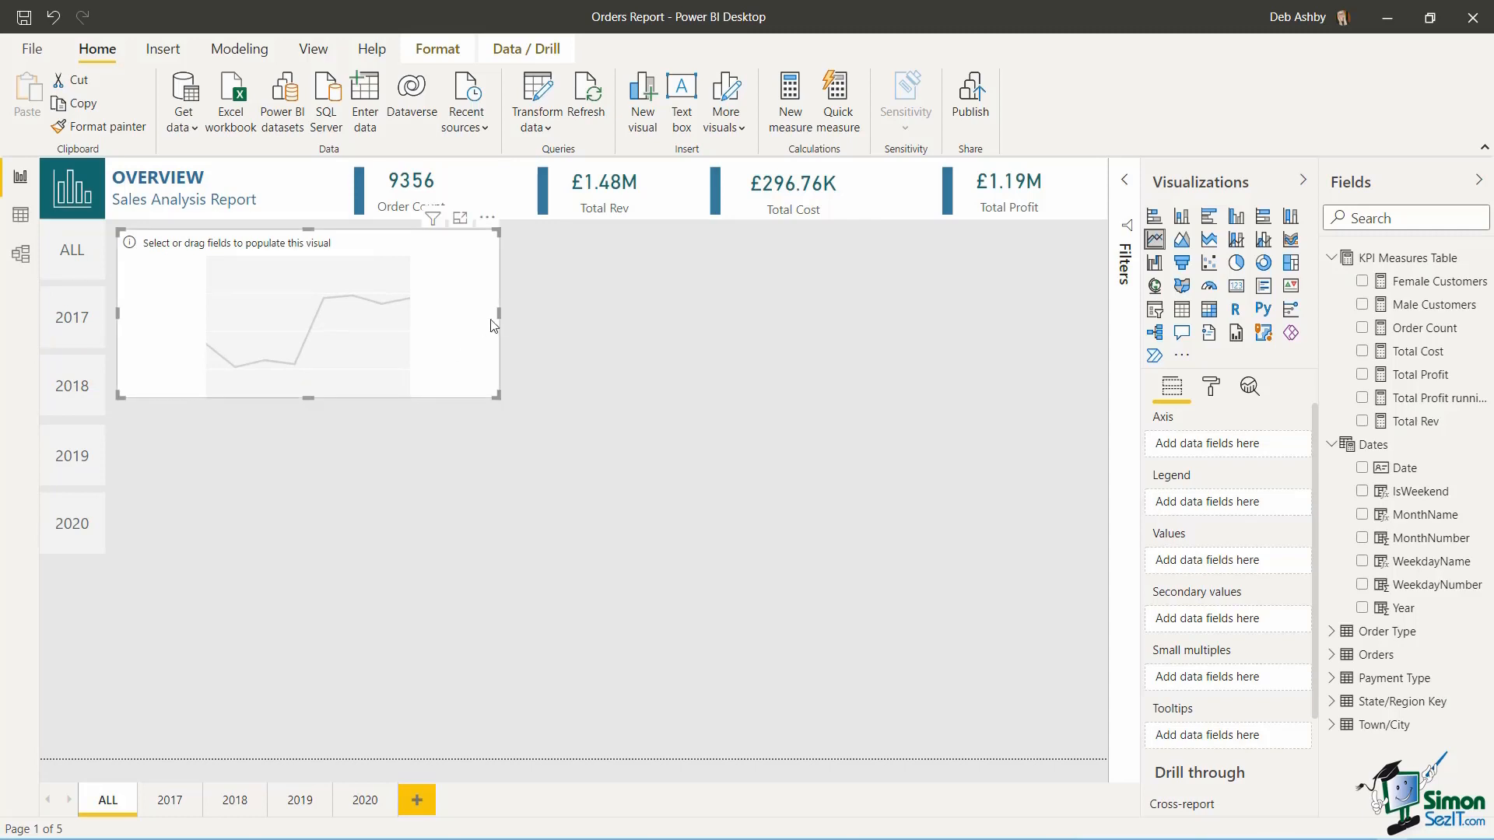
pyautogui.moveTo(498, 316); pyautogui.dragTo(548, 315)
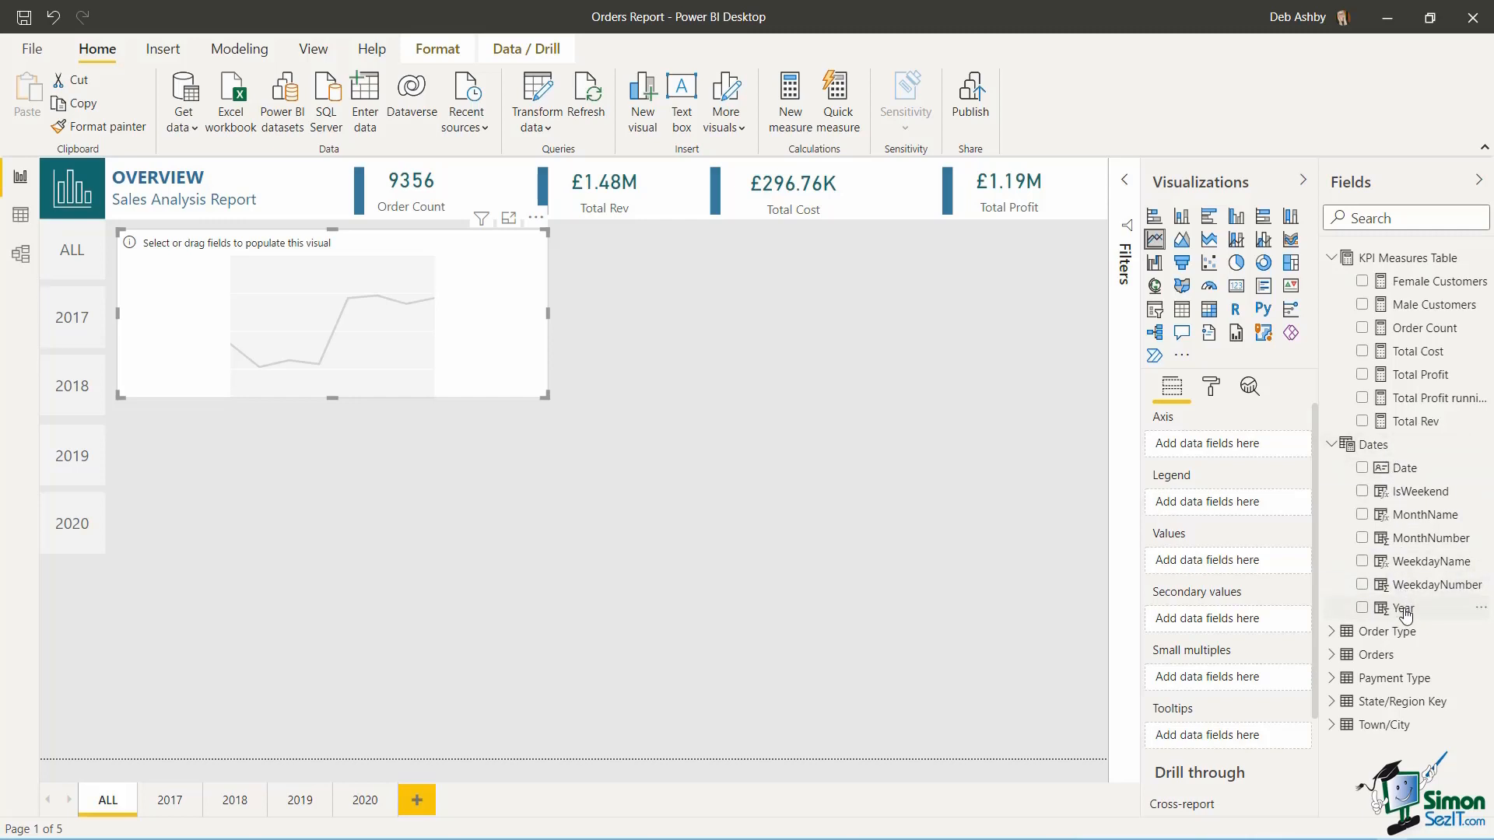
# - Set the line chart's axis to Year and its values to Male Customers and Female Customers, making the chart slightly taller
pyautogui.moveTo(1405, 615); pyautogui.dragTo(1210, 442)
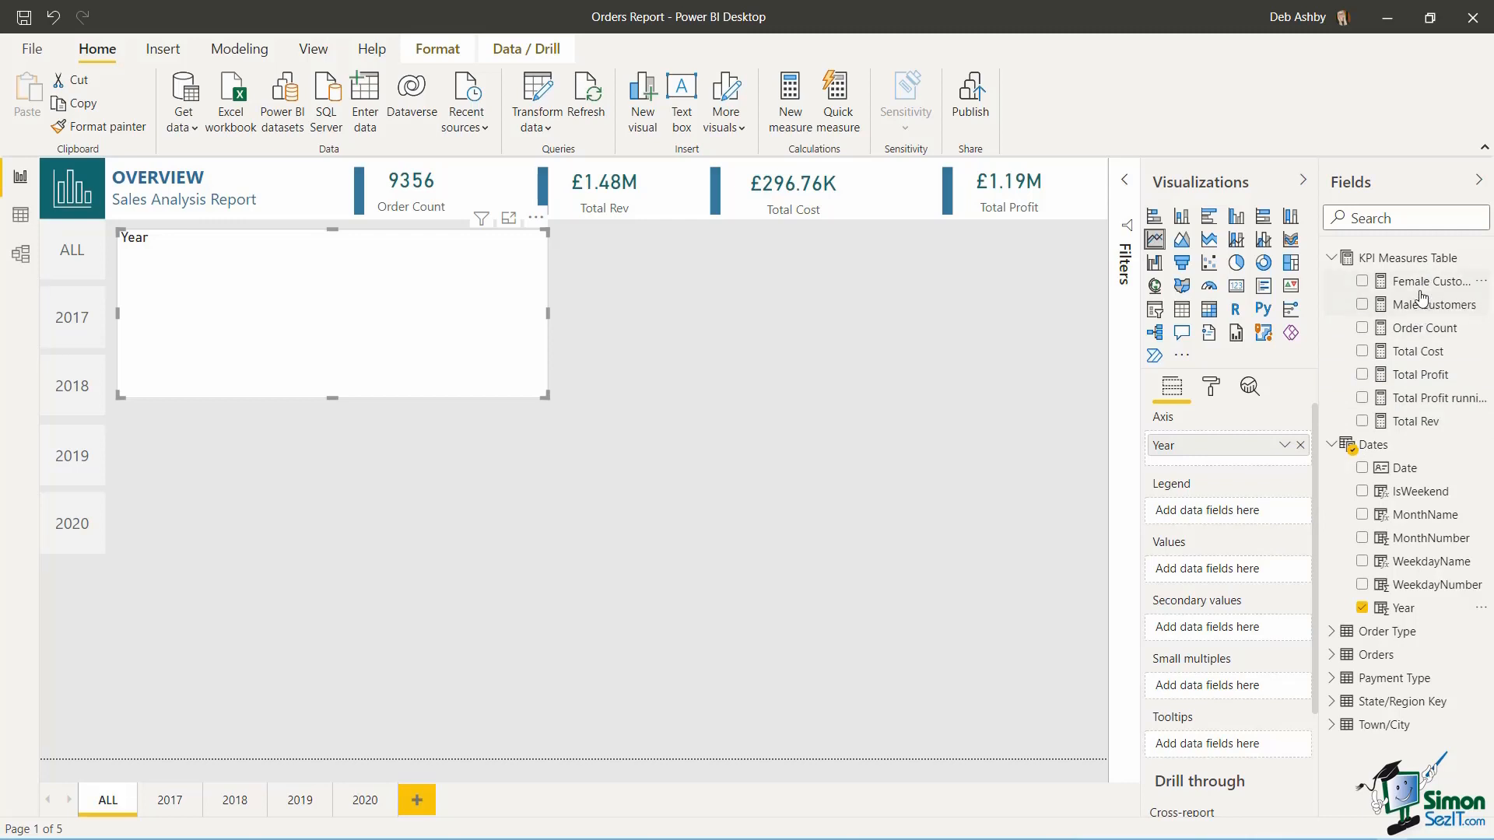
pyautogui.moveTo(1425, 310); pyautogui.dragTo(1226, 563)
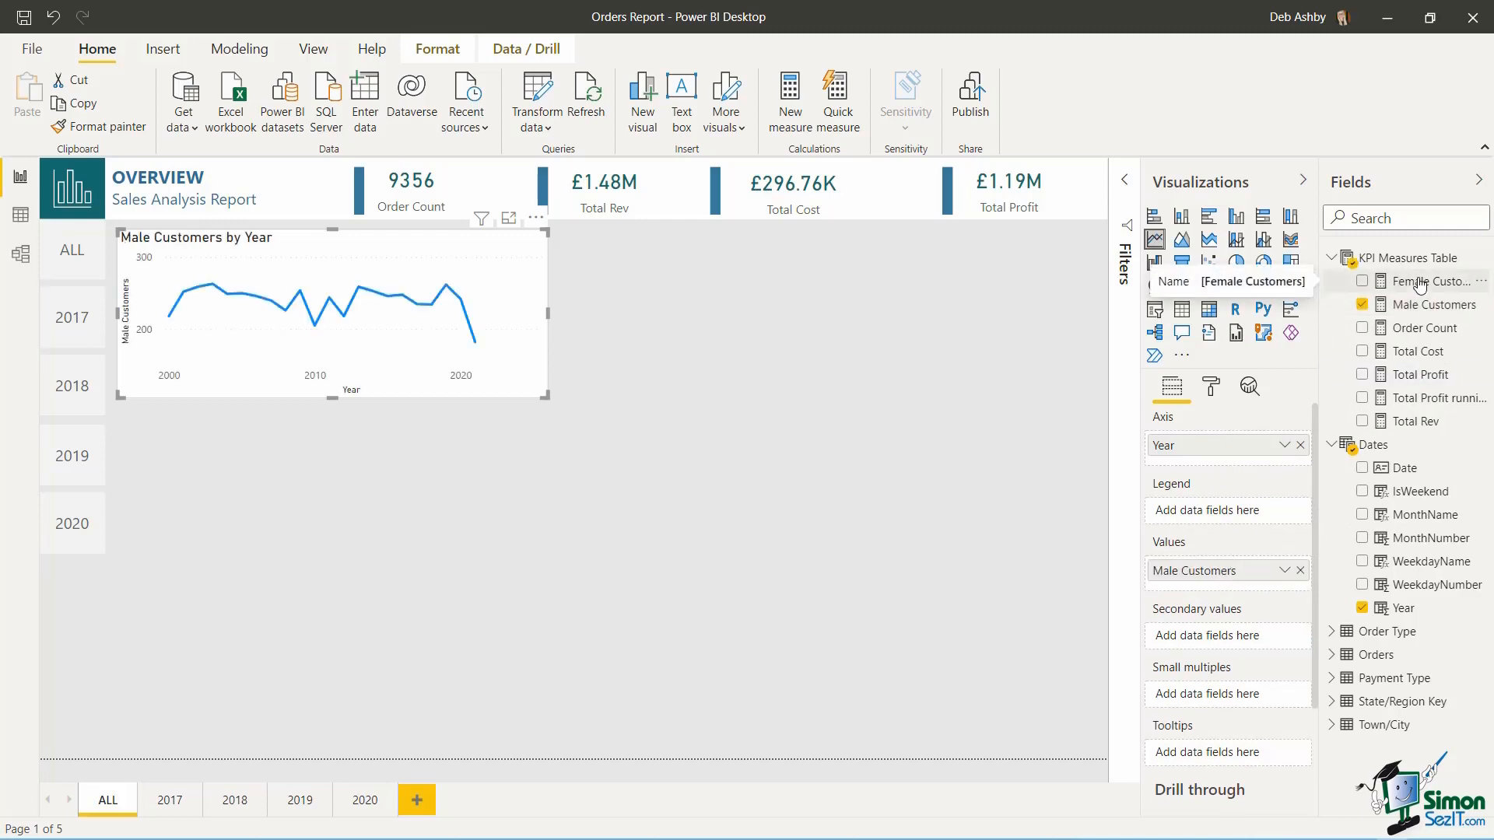
pyautogui.moveTo(1421, 287); pyautogui.dragTo(1224, 589)
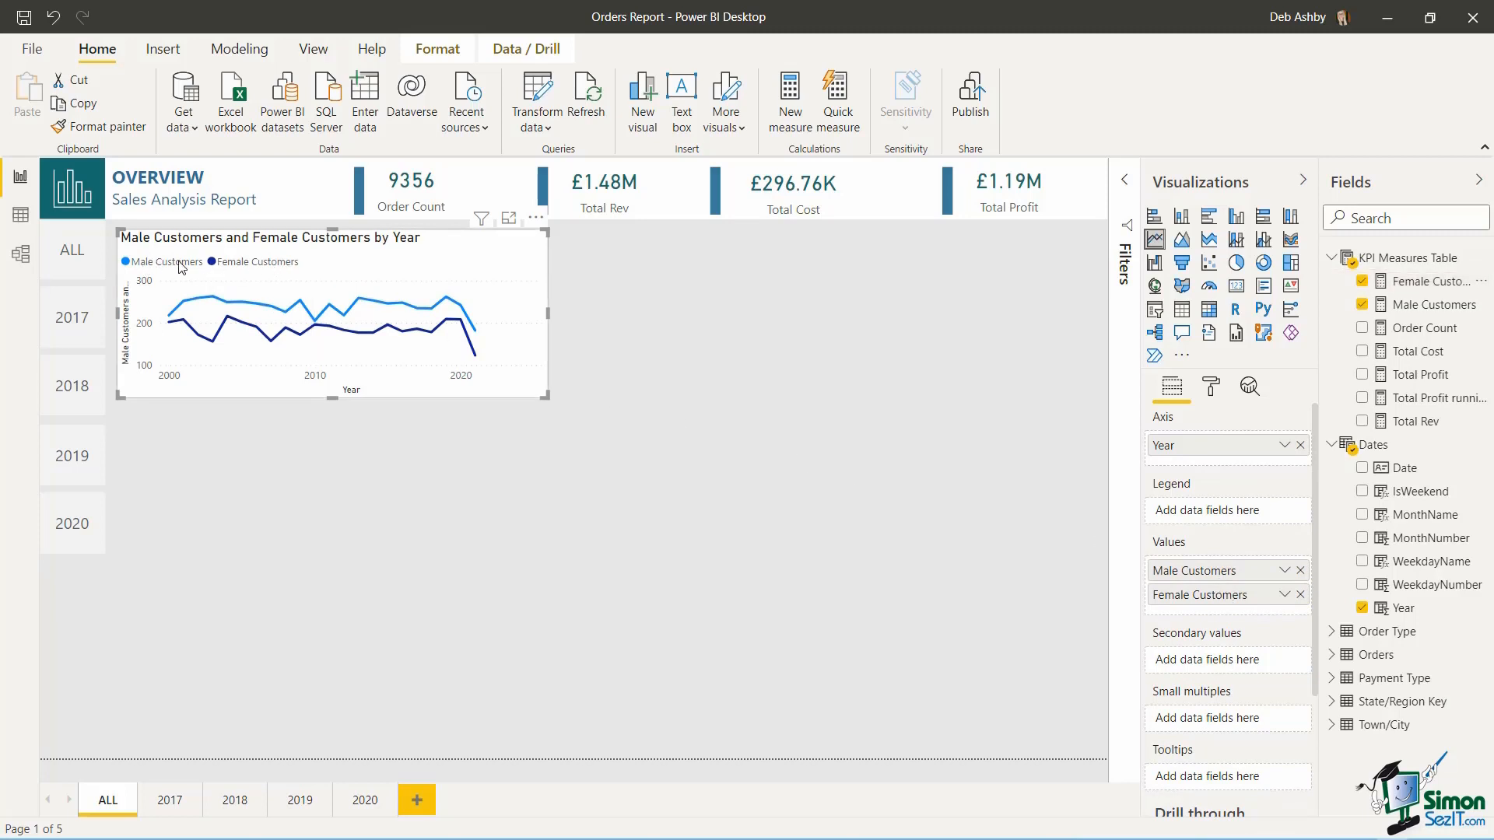
pyautogui.moveTo(384, 398); pyautogui.dragTo(384, 406)
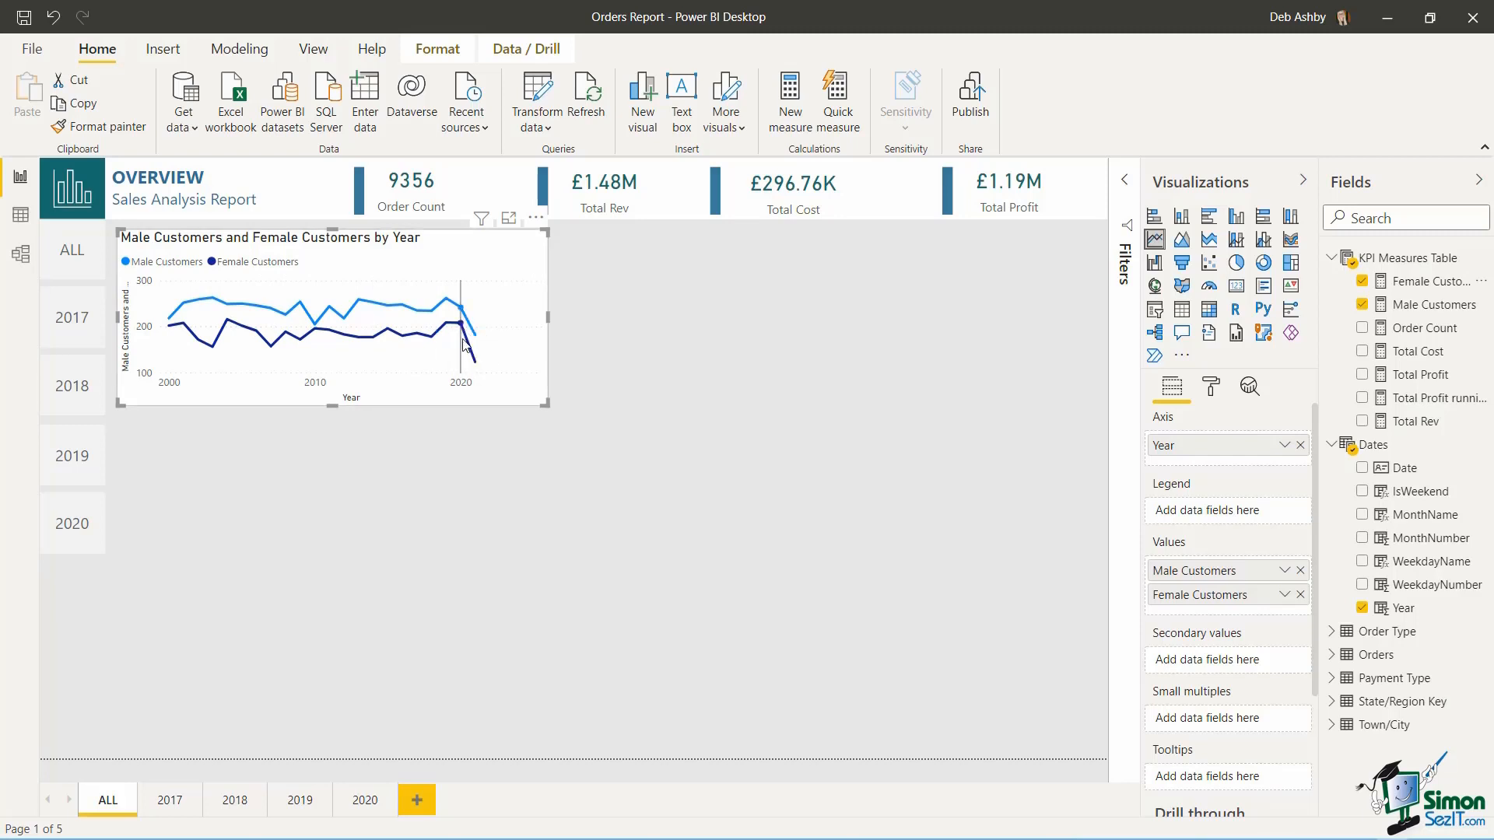
# - Check the legend warning in the line chart's formatting options and enlarge the chart in both directions
pyautogui.moveTo(464, 314)
pyautogui.click(1211, 387)
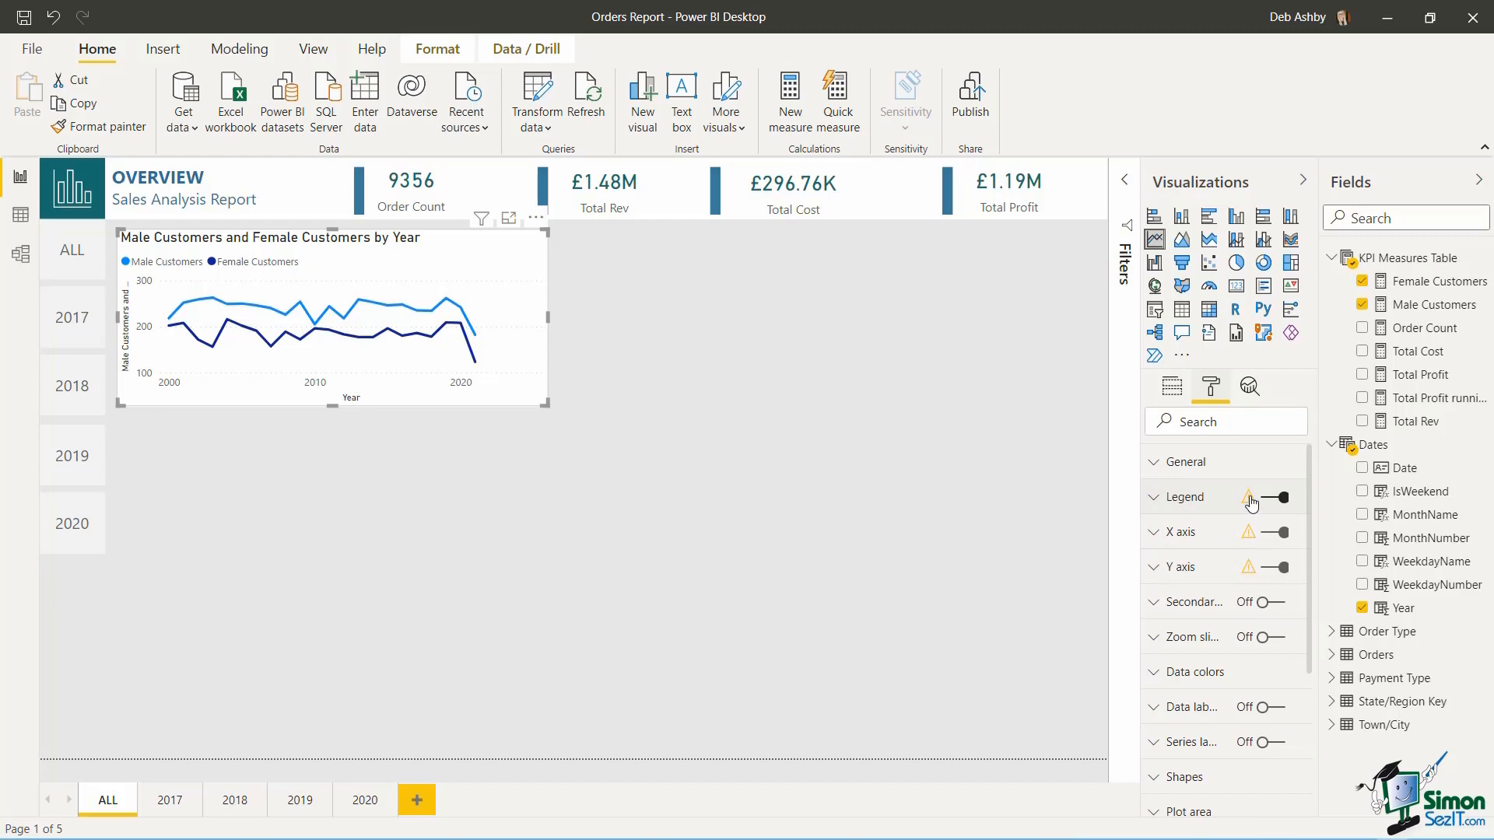
pyautogui.moveTo(1251, 502)
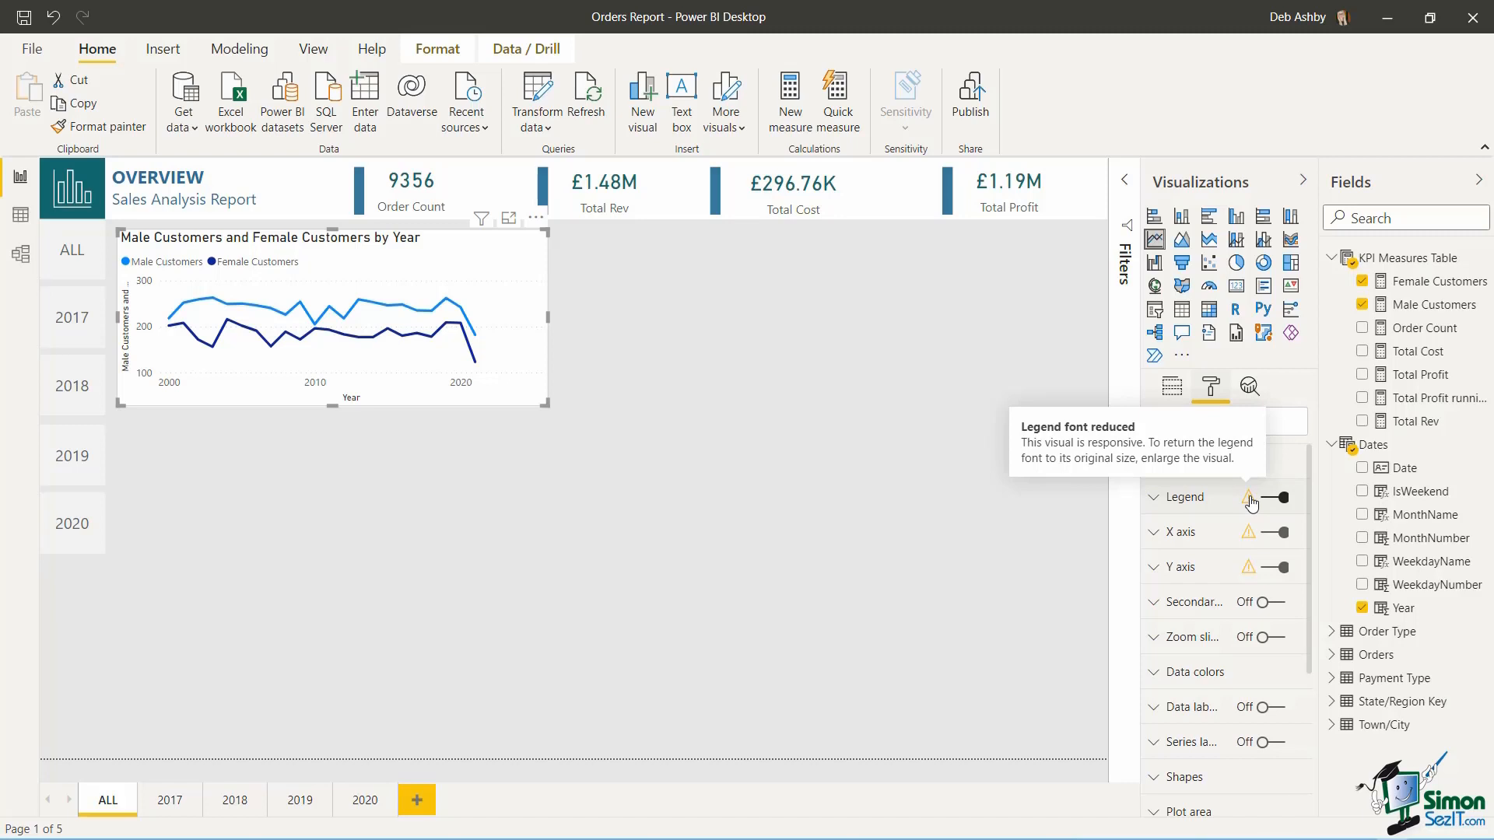
pyautogui.moveTo(545, 408); pyautogui.dragTo(592, 464)
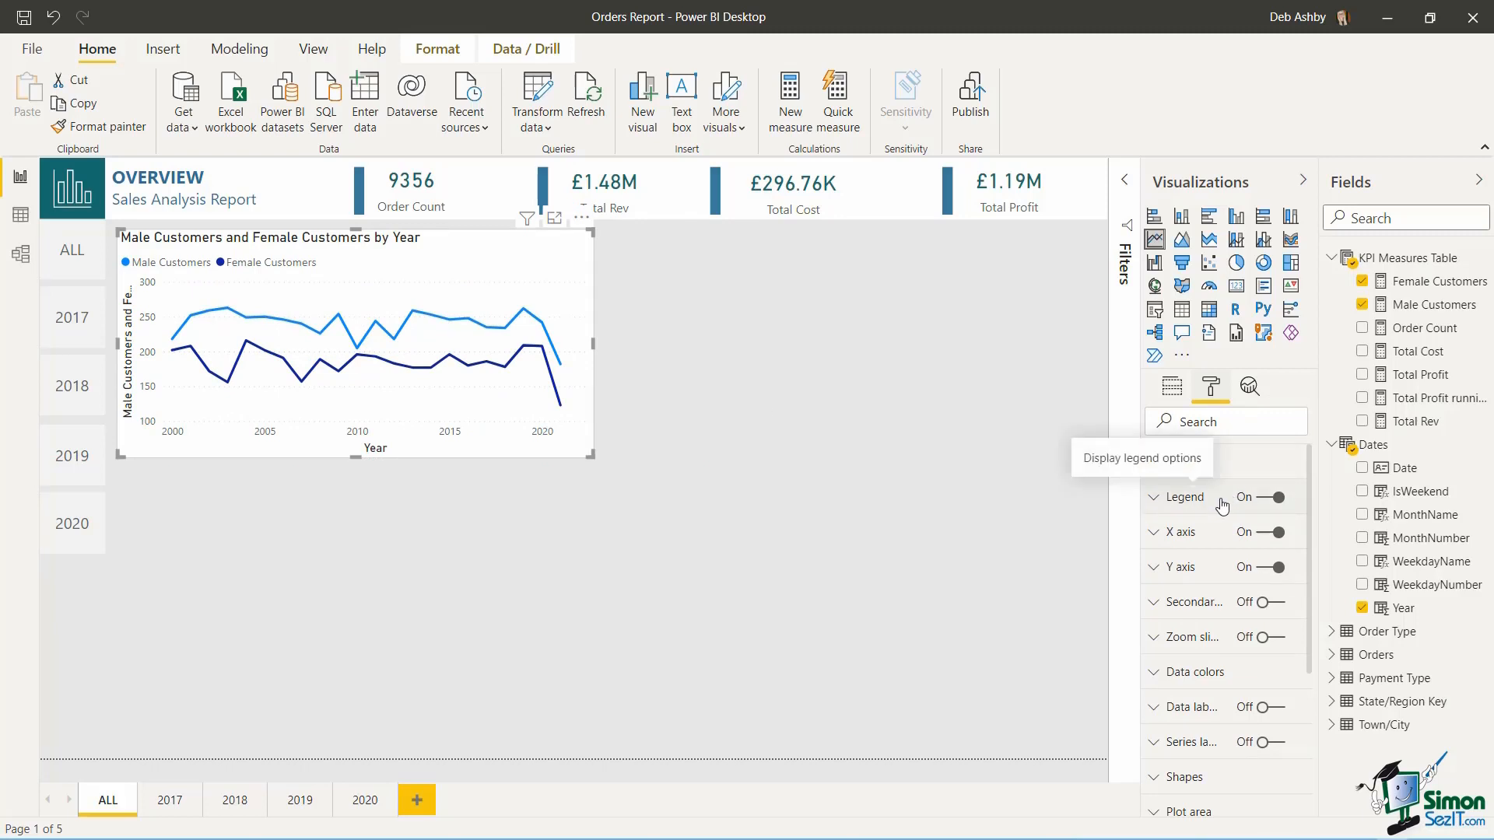
# - Examine the formatting options for the line chart's X axis and Y axis
pyautogui.click(1237, 533)
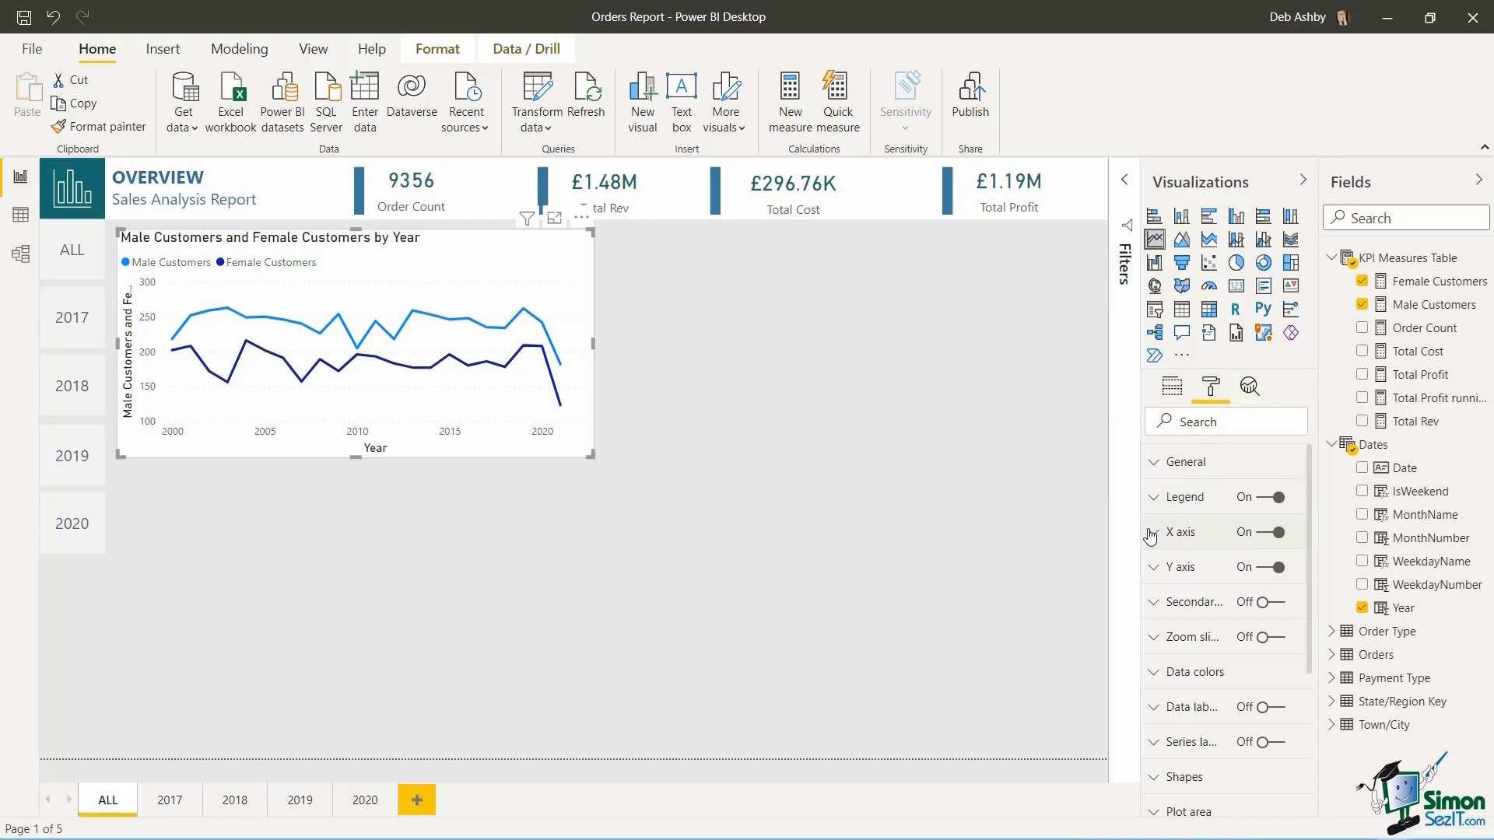
pyautogui.scroll(-1, 1308, 497)
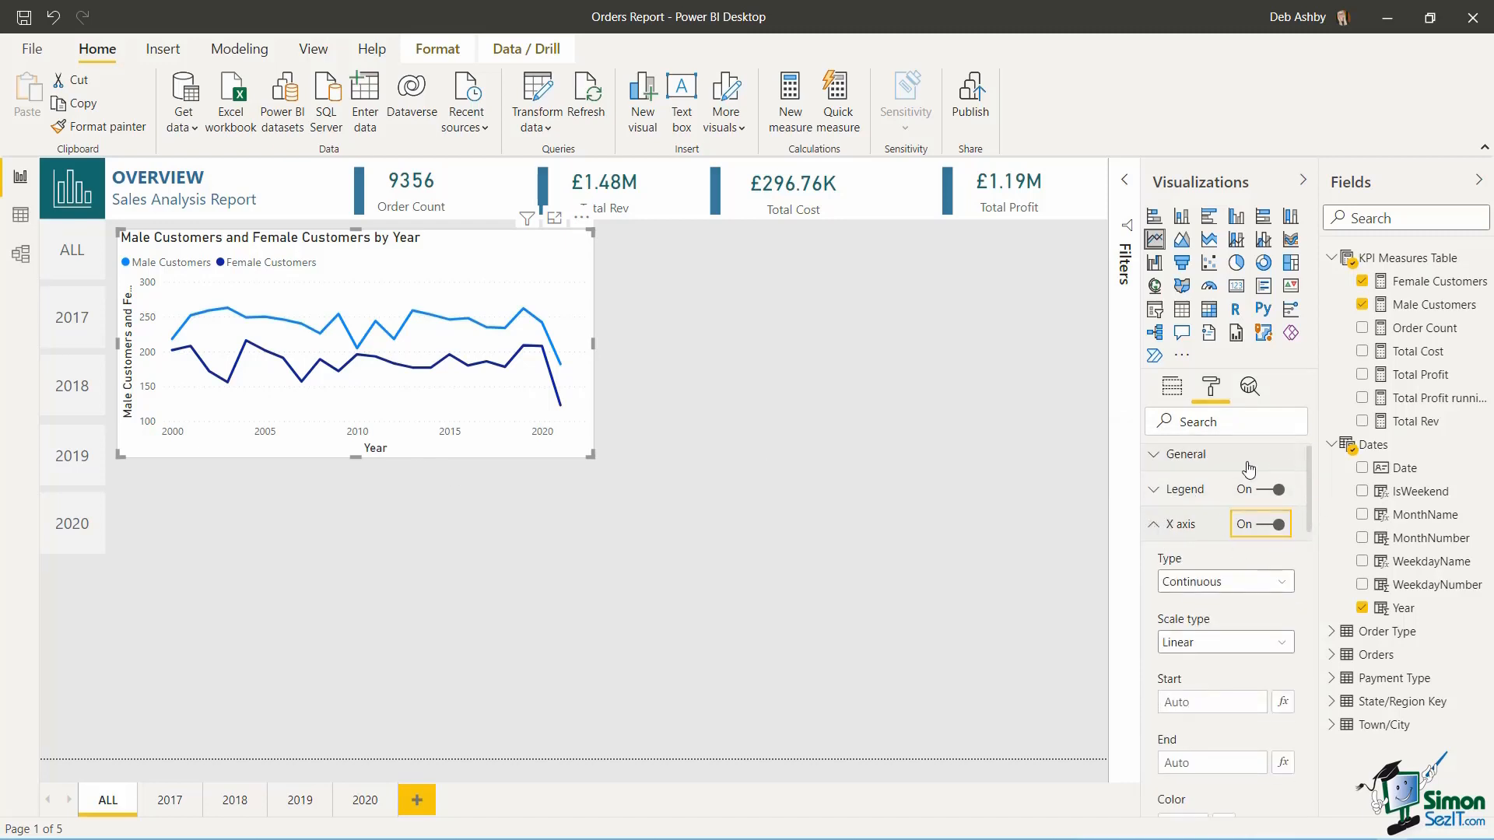
pyautogui.click(1154, 525)
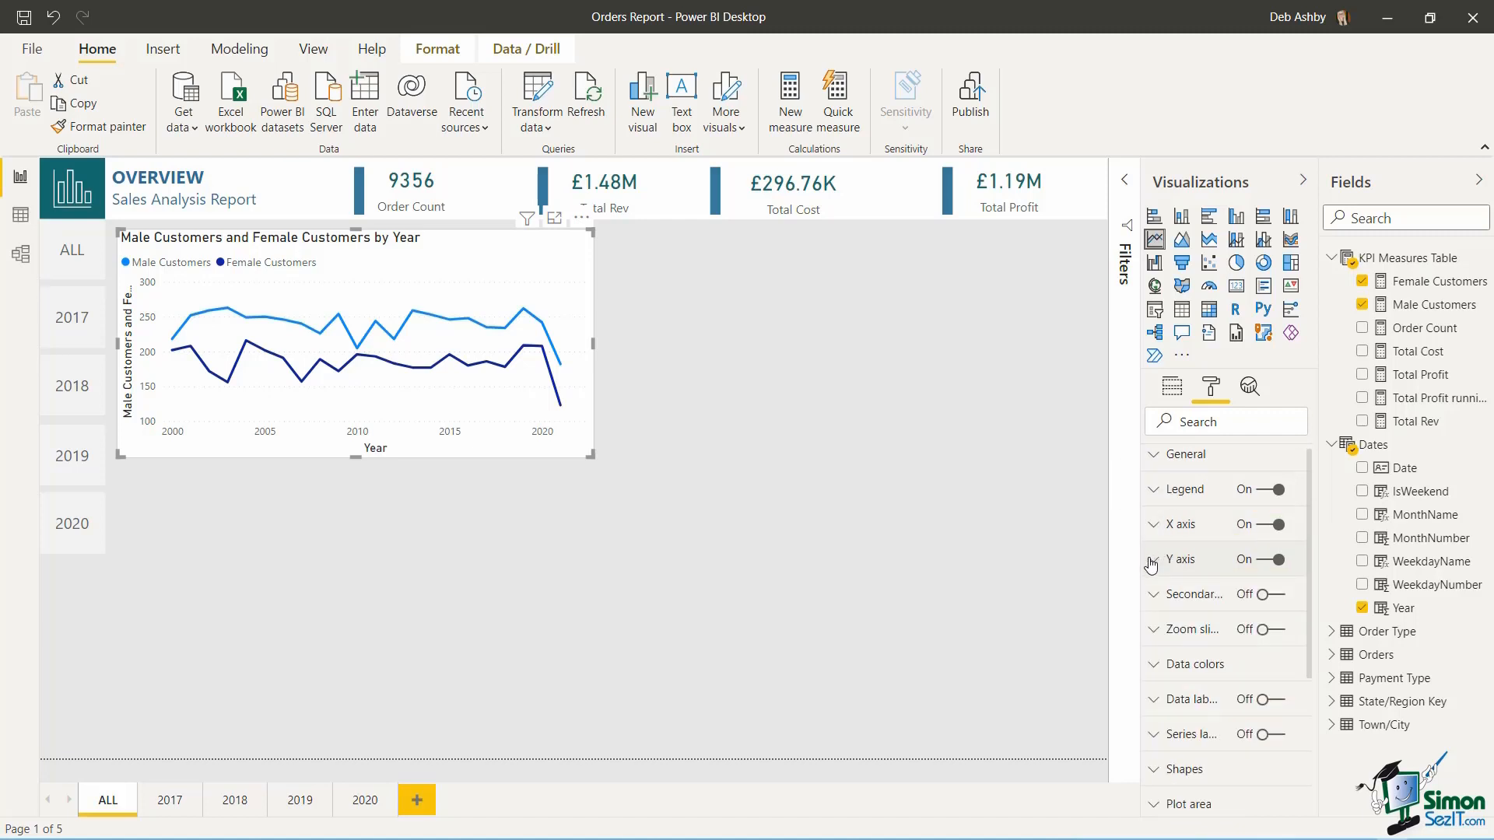
pyautogui.click(1154, 560)
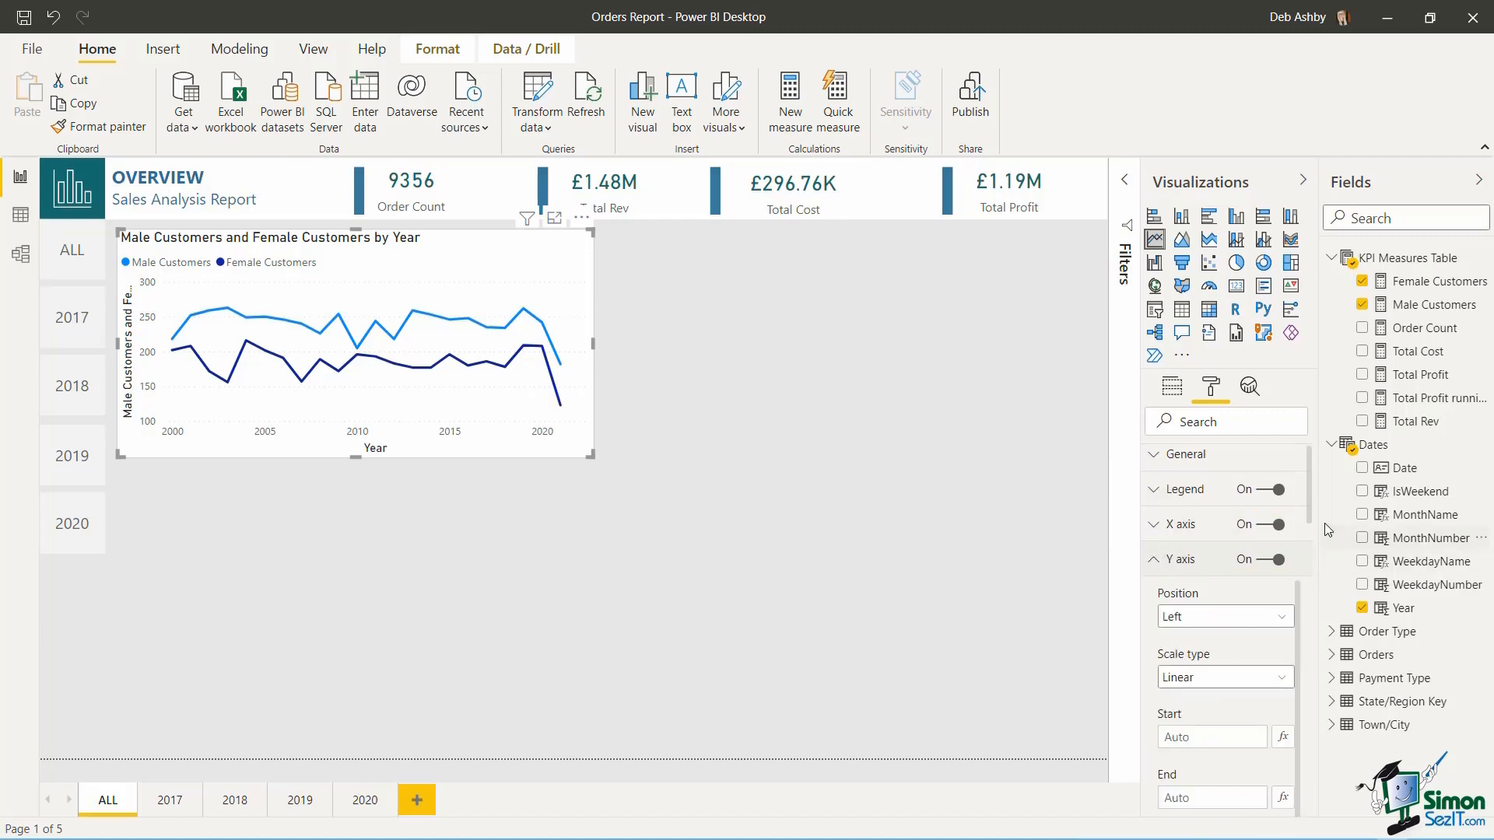
pyautogui.scroll(-5, 1313, 603)
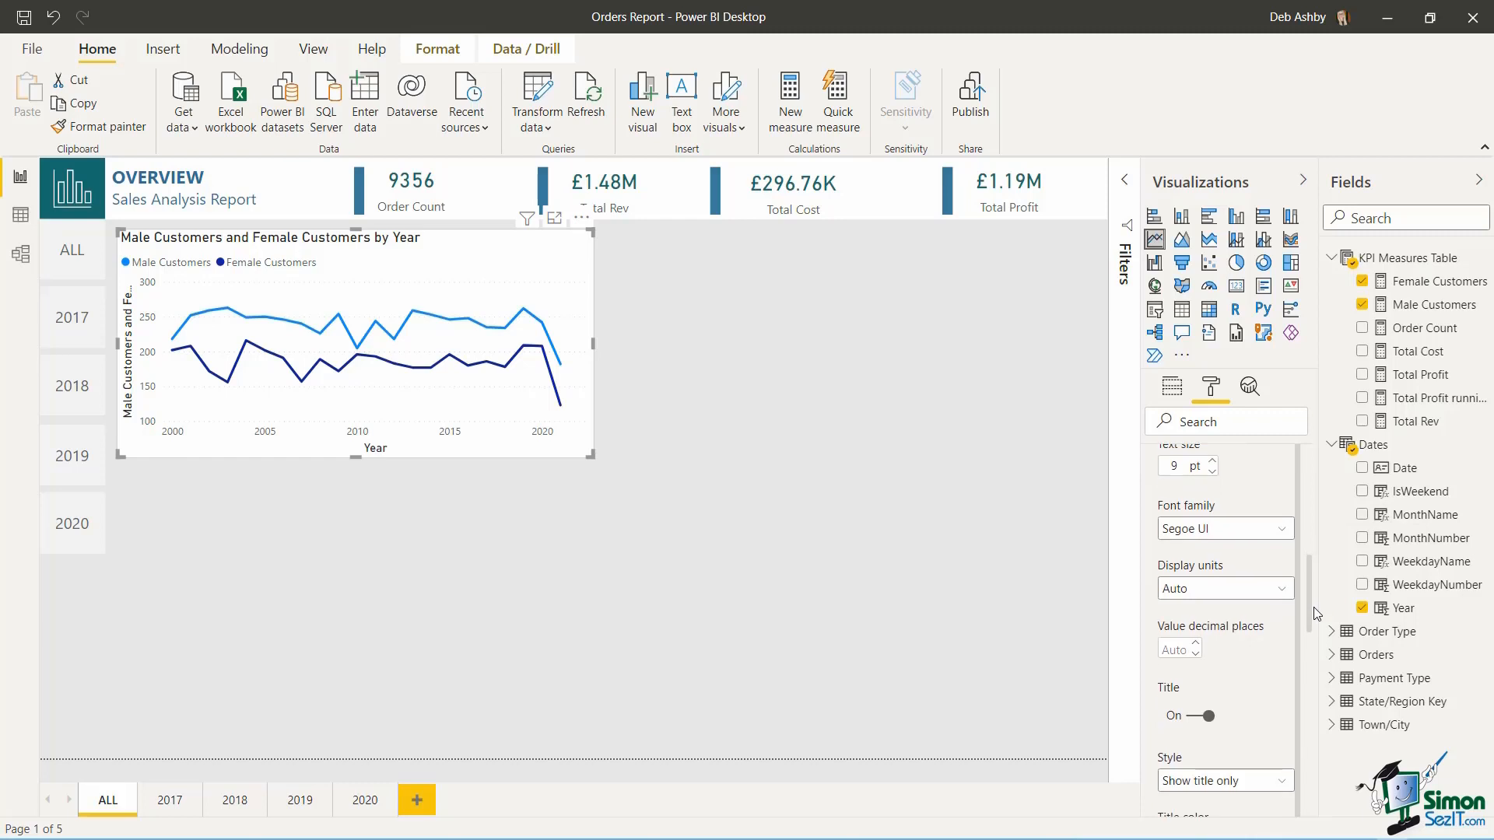
pyautogui.scroll(5, 1314, 562)
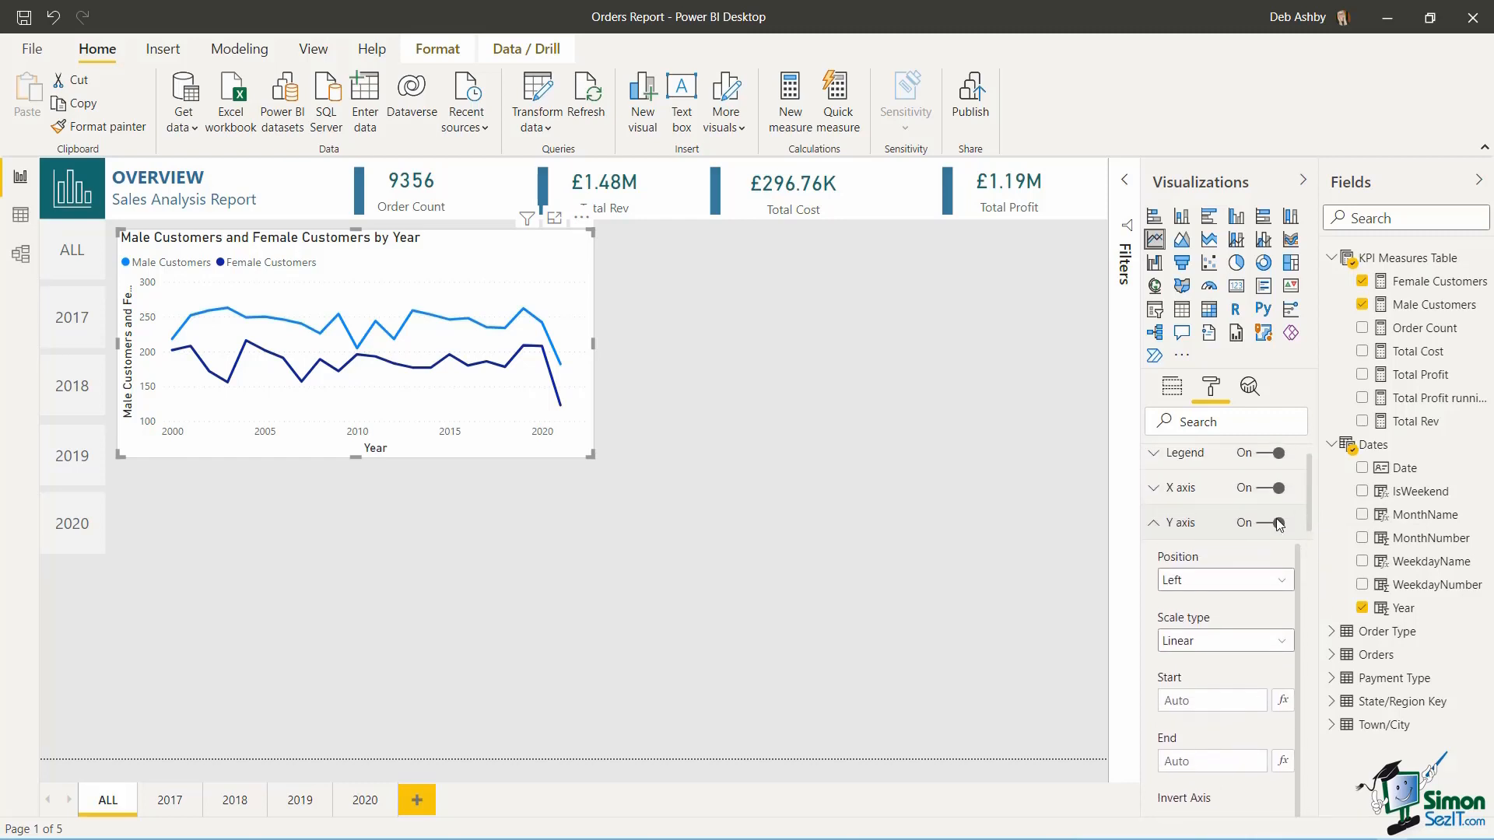
pyautogui.click(1152, 526)
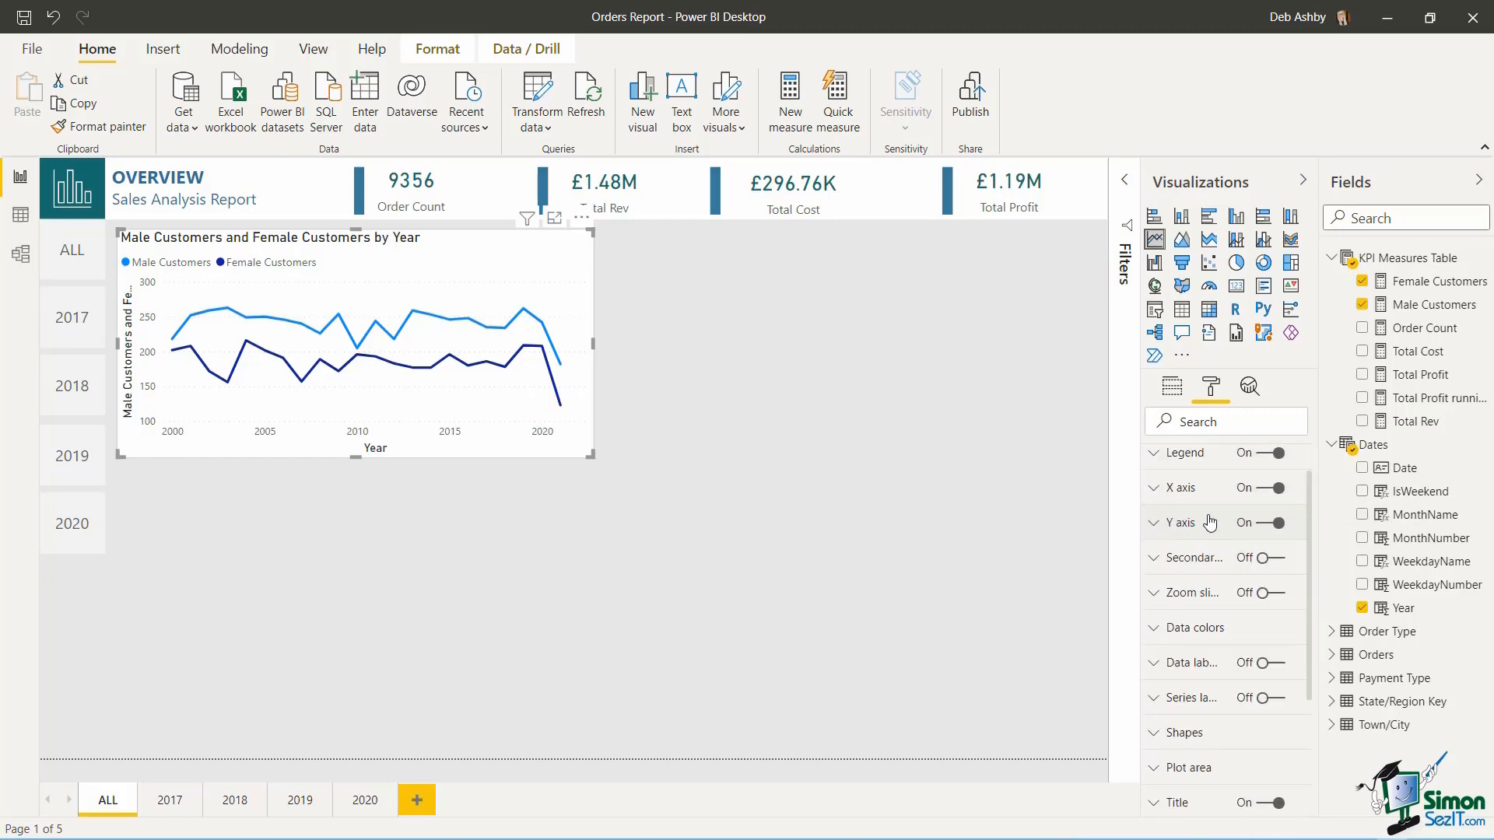
# - Set the line chart's data colors to the recent dark teal for Male Customers and a light gold theme tint for Female Customers
pyautogui.click(1153, 629)
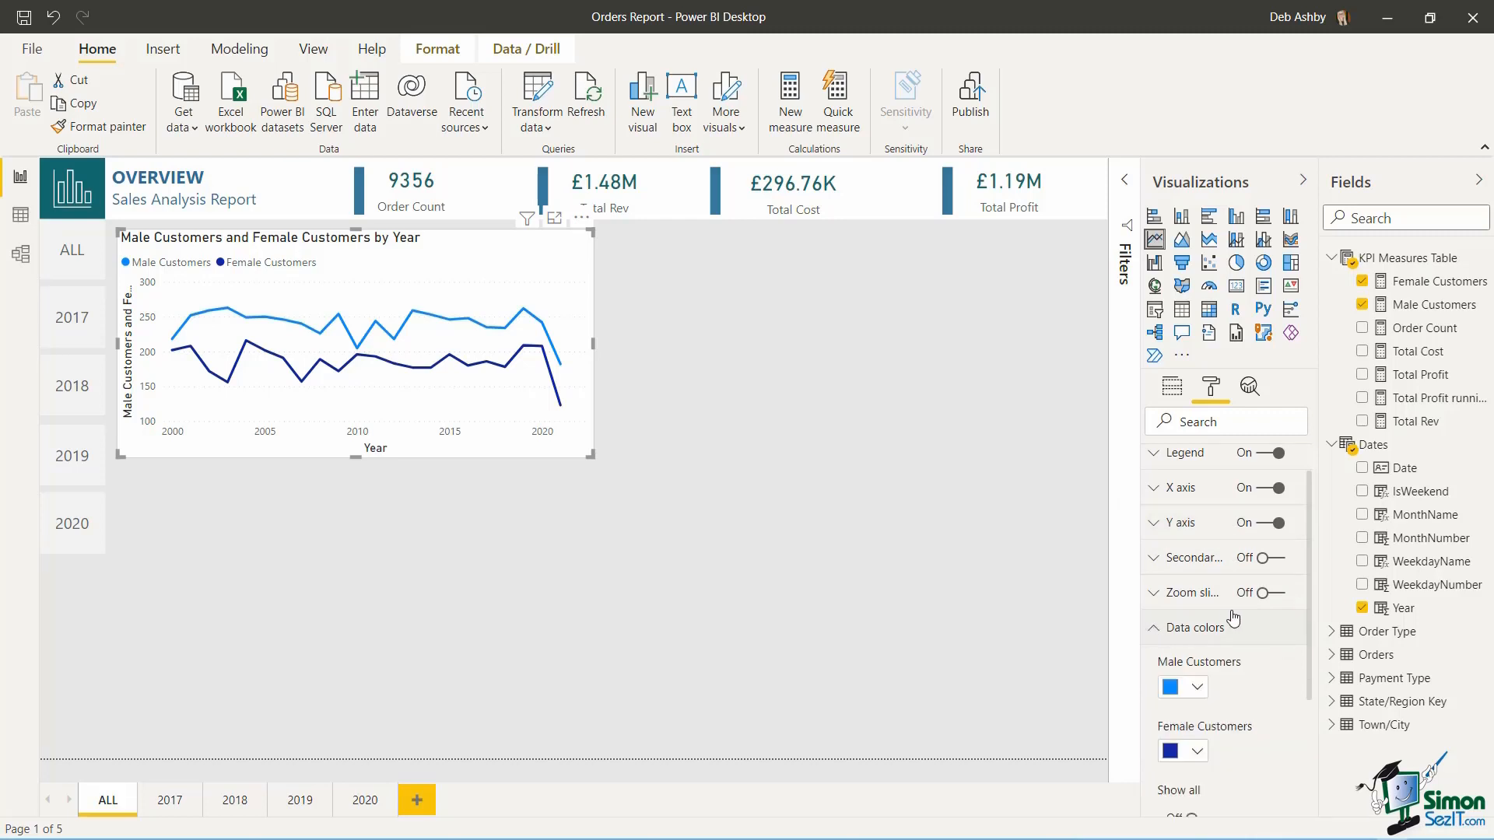
pyautogui.moveTo(1309, 516); pyautogui.dragTo(1309, 577)
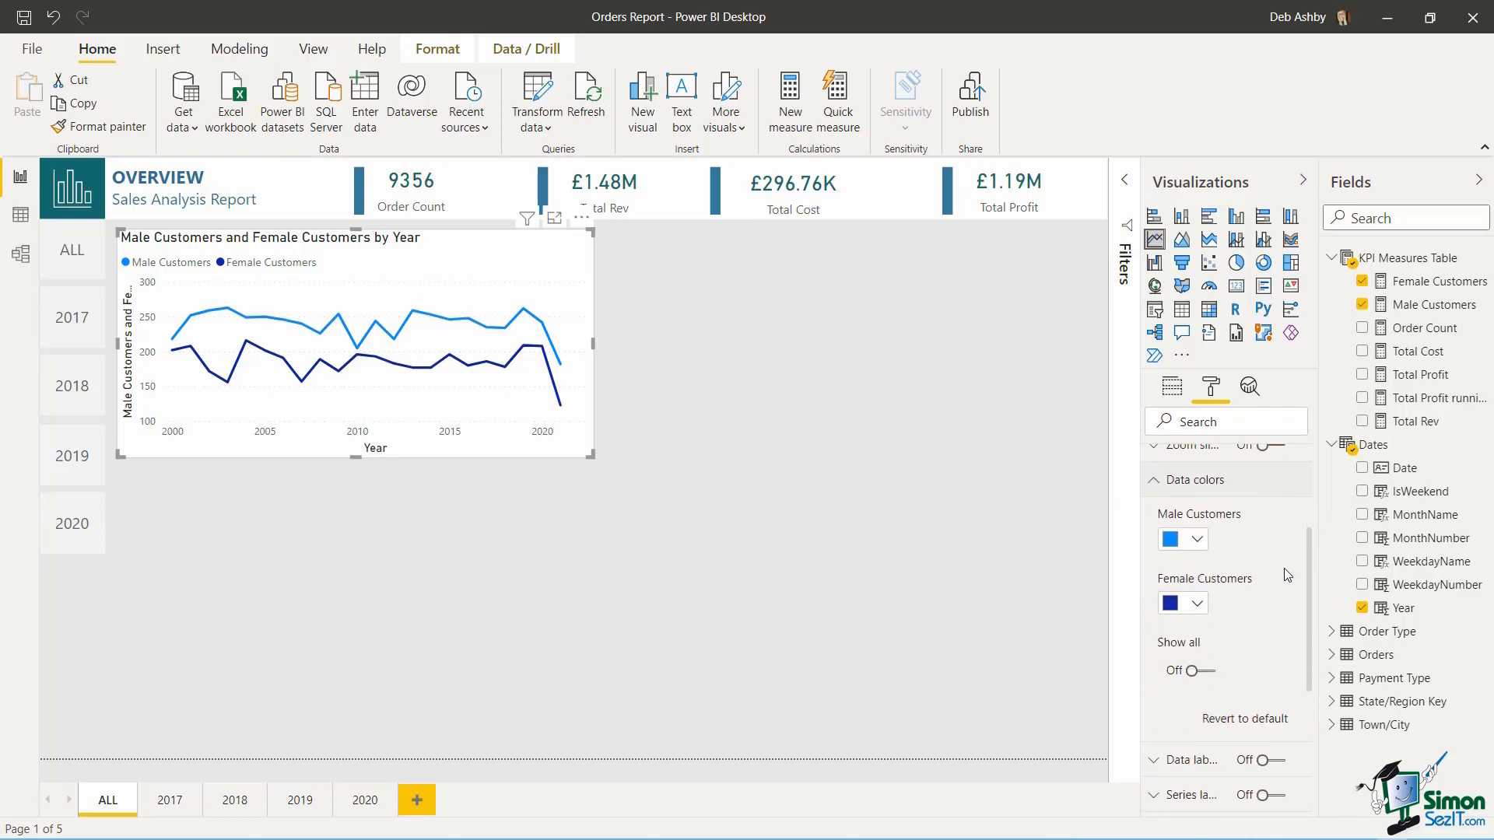
pyautogui.click(1197, 540)
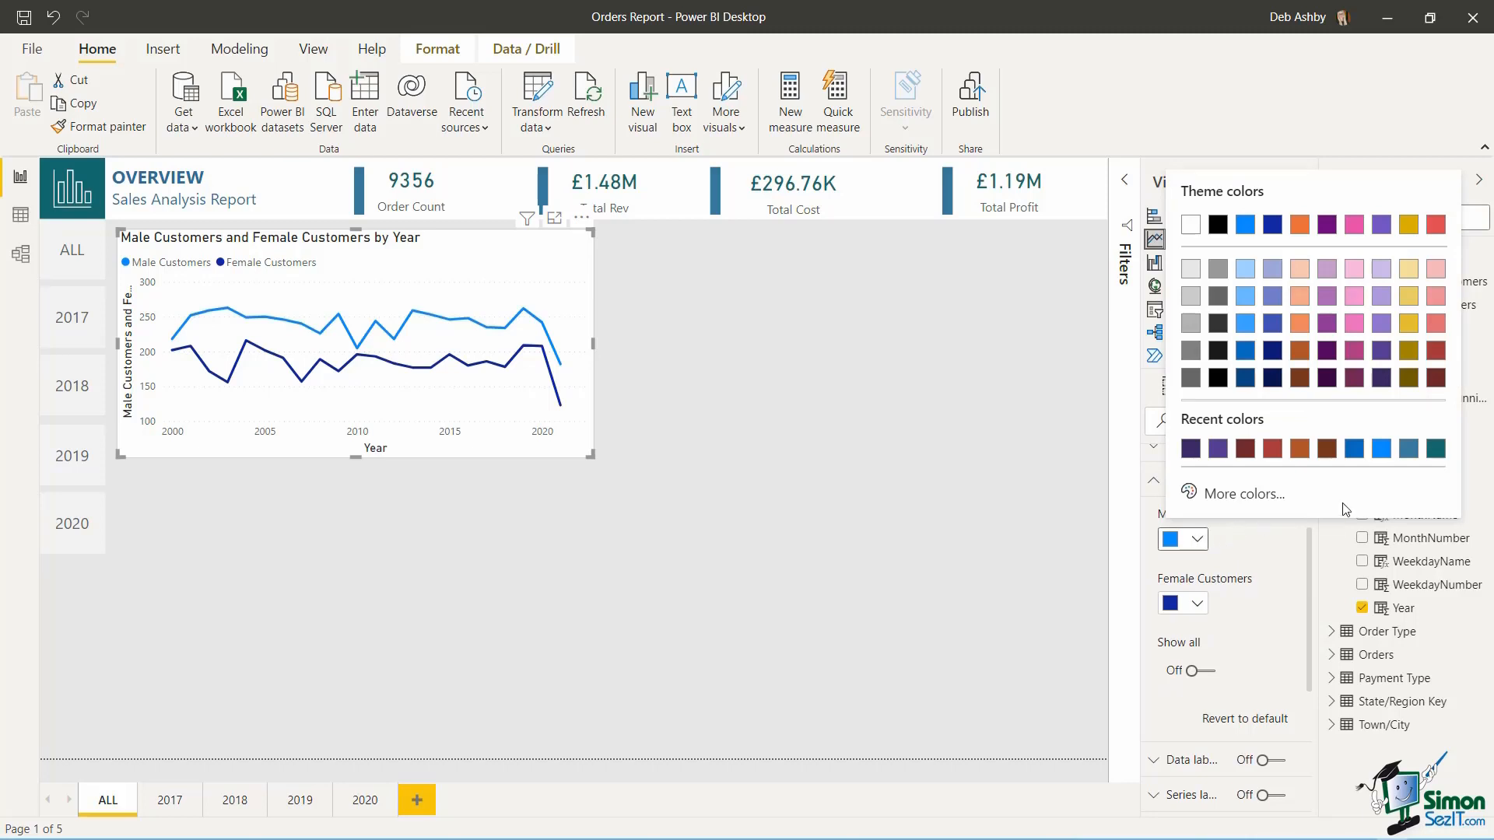
pyautogui.click(1435, 451)
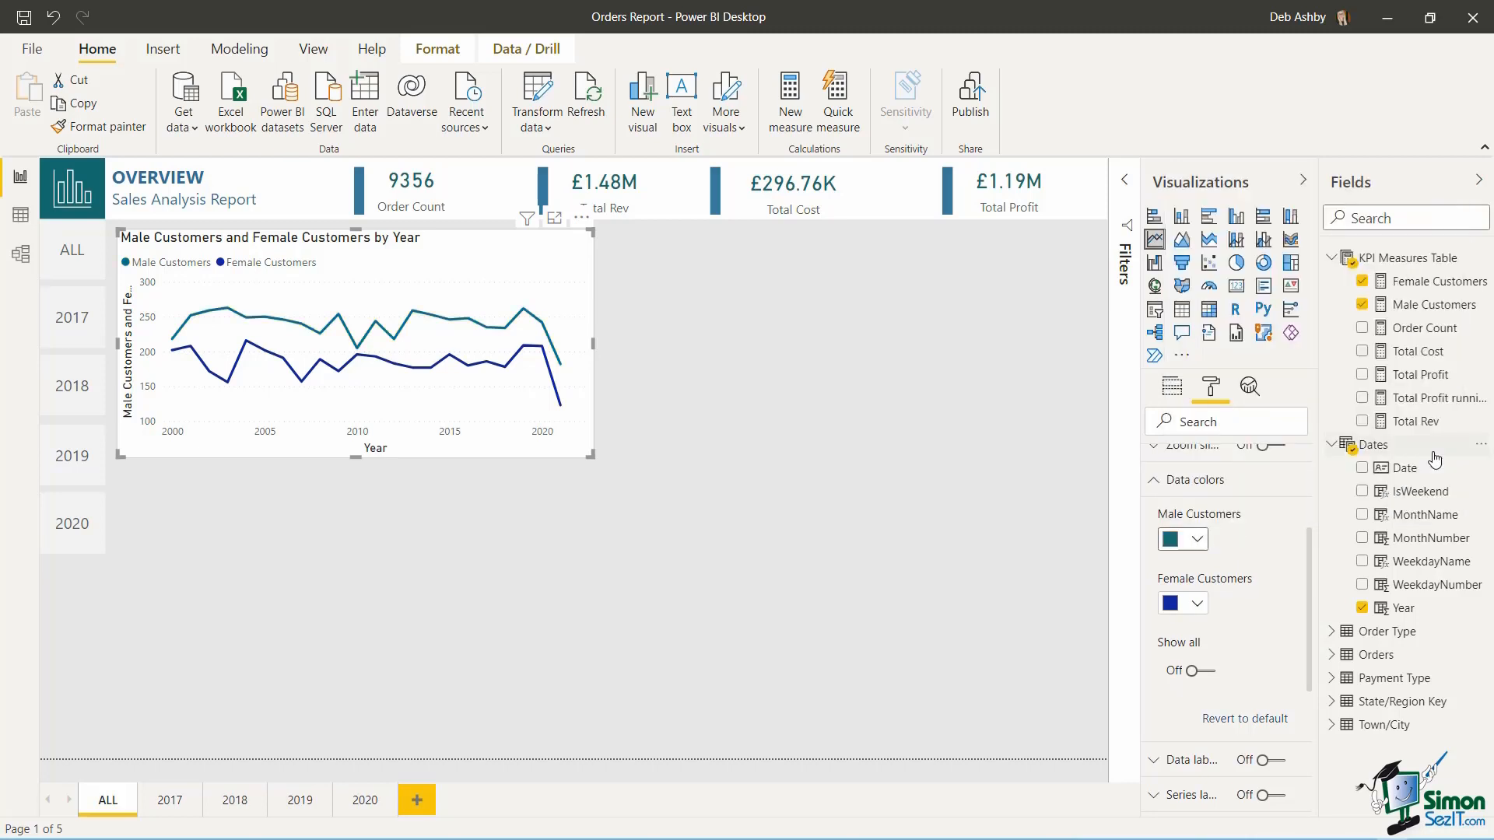
pyautogui.click(1197, 605)
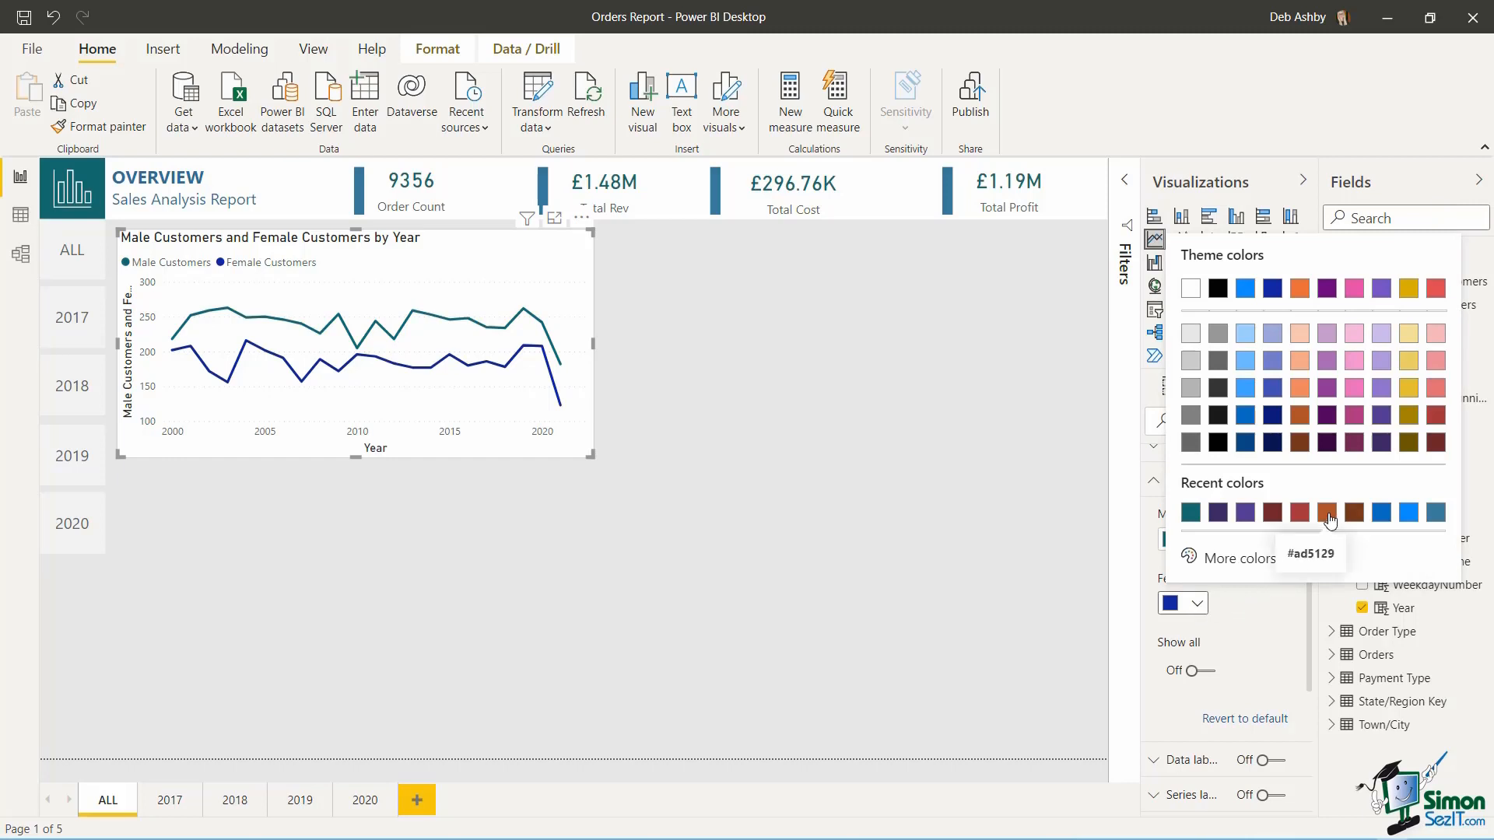
pyautogui.click(1408, 388)
# - Try out data labels on the line chart and turn them back off
pyautogui.scroll(-3, 1194, 591)
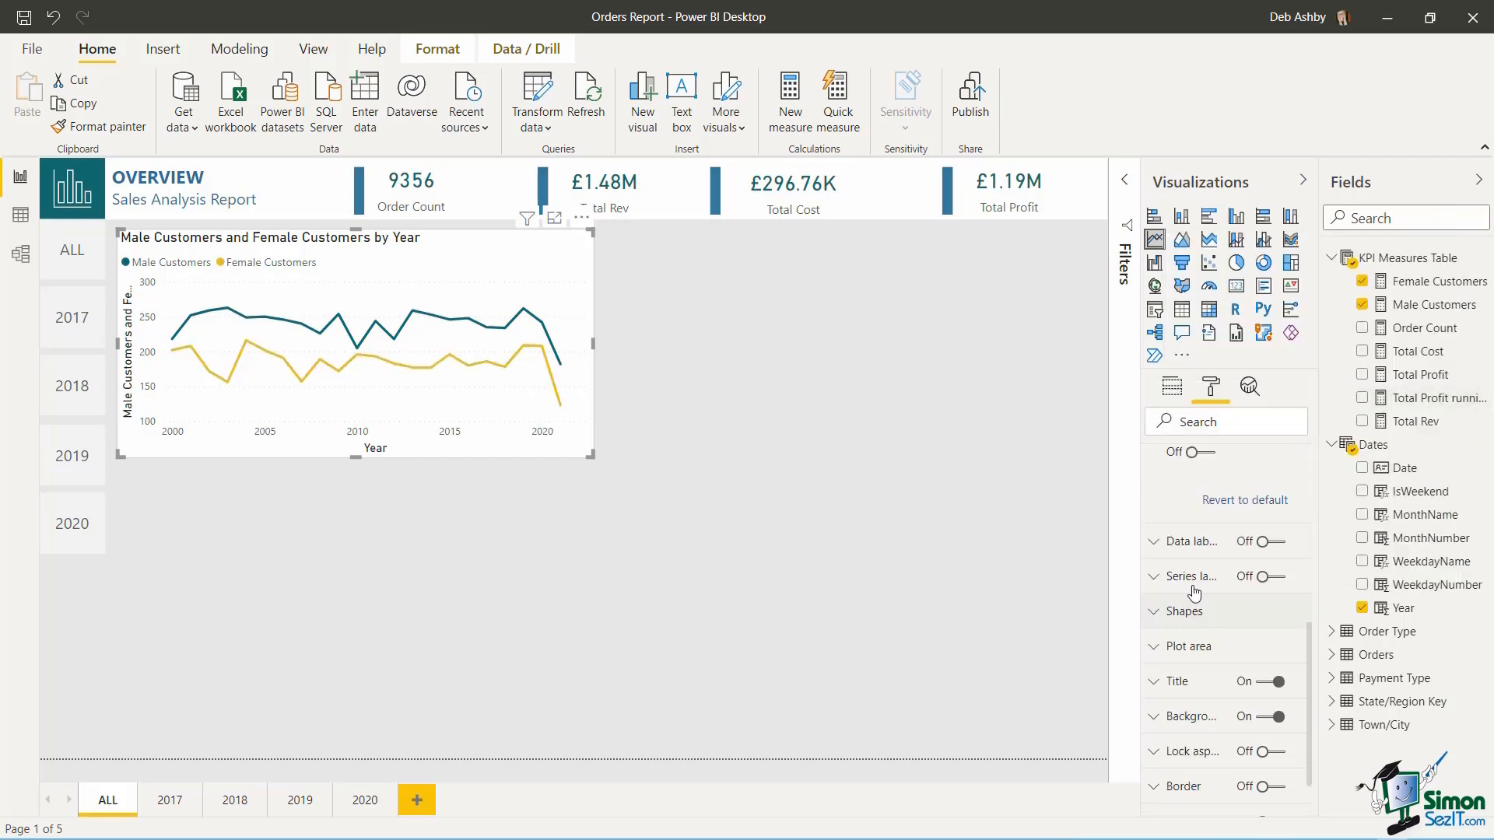
pyautogui.click(1281, 545)
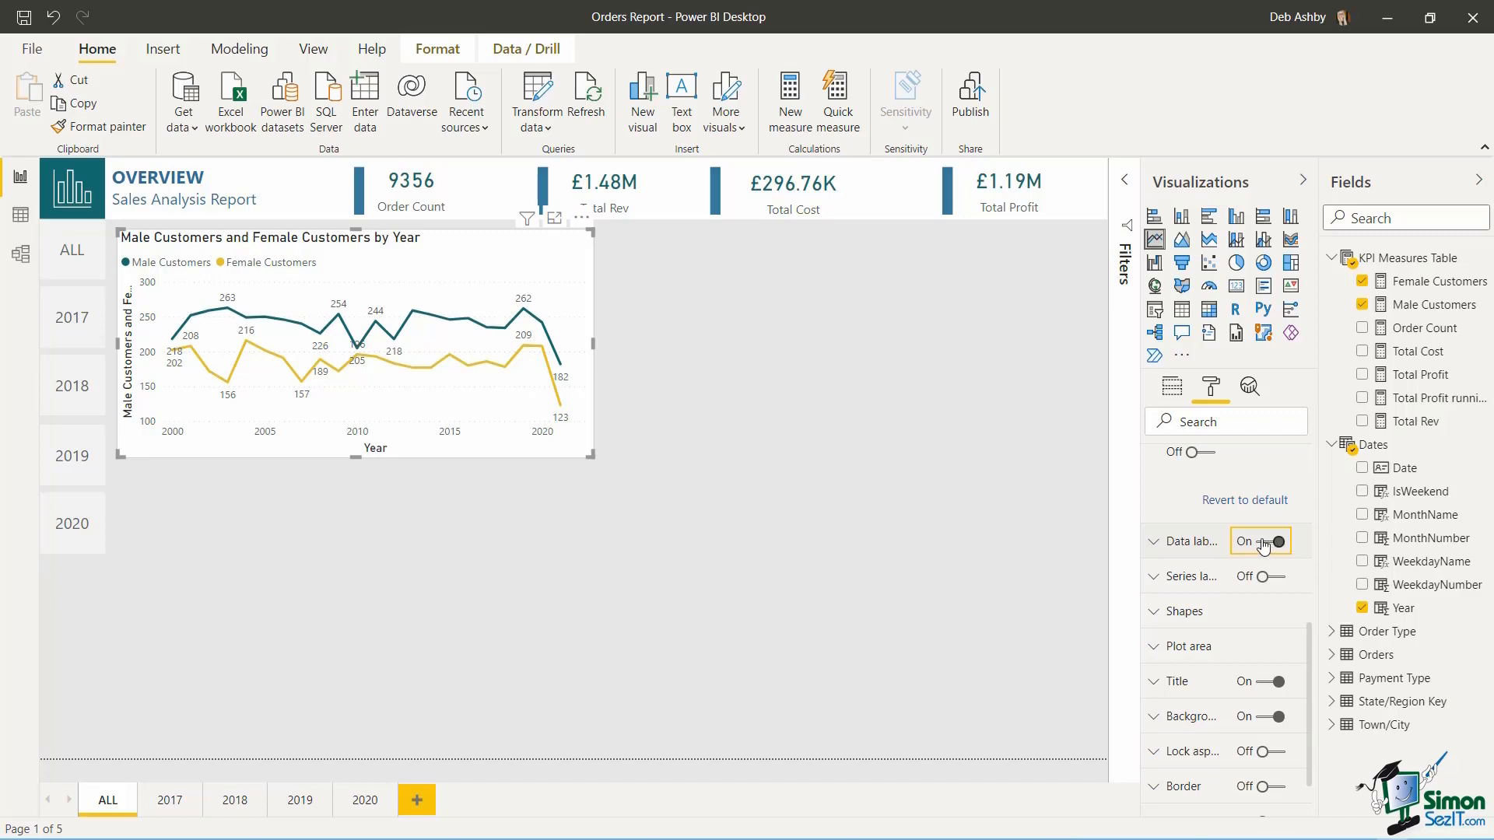
pyautogui.click(1263, 544)
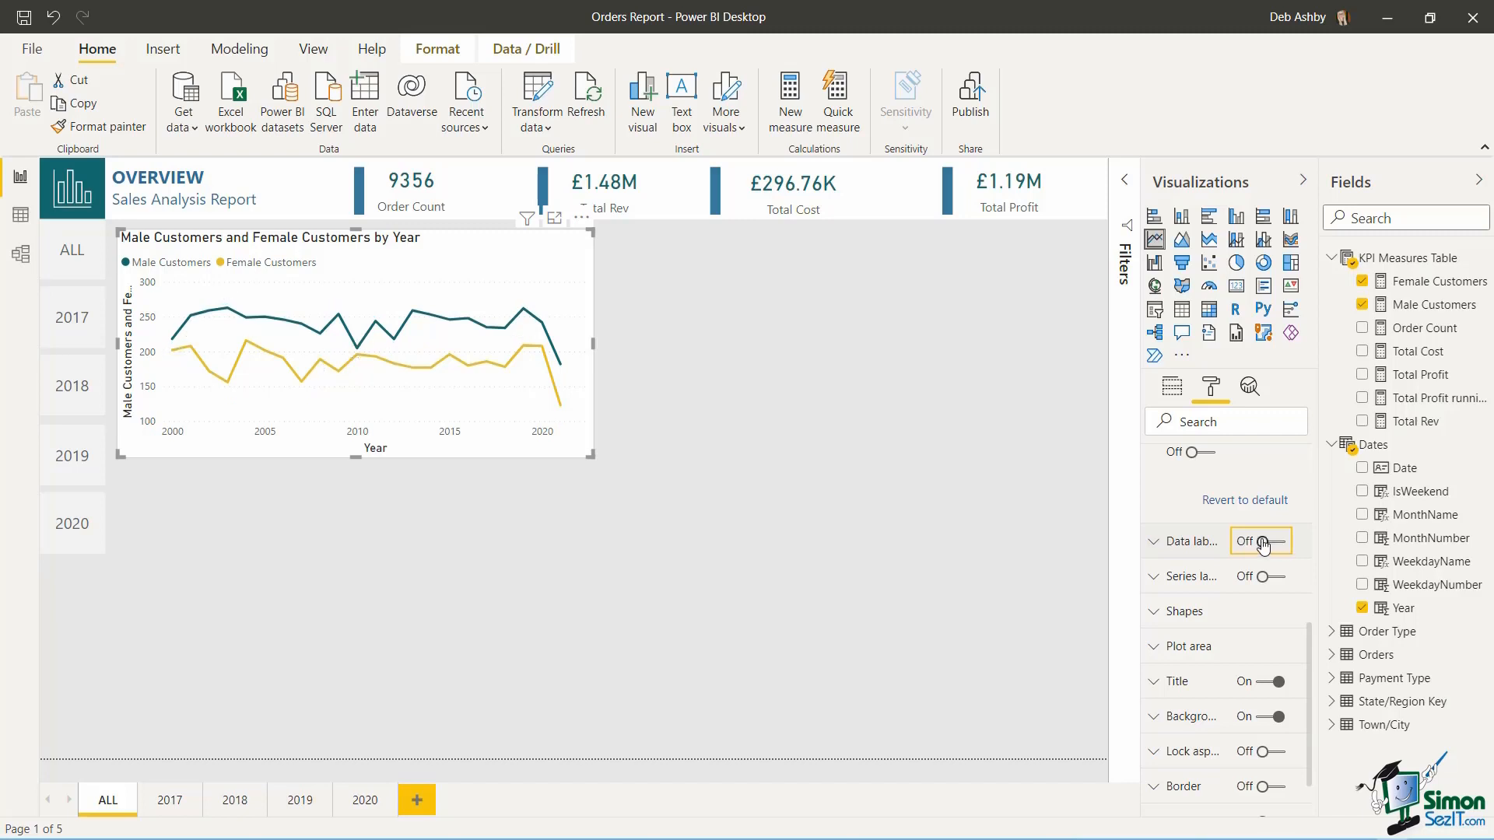
# - Show markers on the line chart's series and keep the round marker shape after checking the other shapes
pyautogui.click(1167, 613)
pyautogui.scroll(-3, 1305, 601)
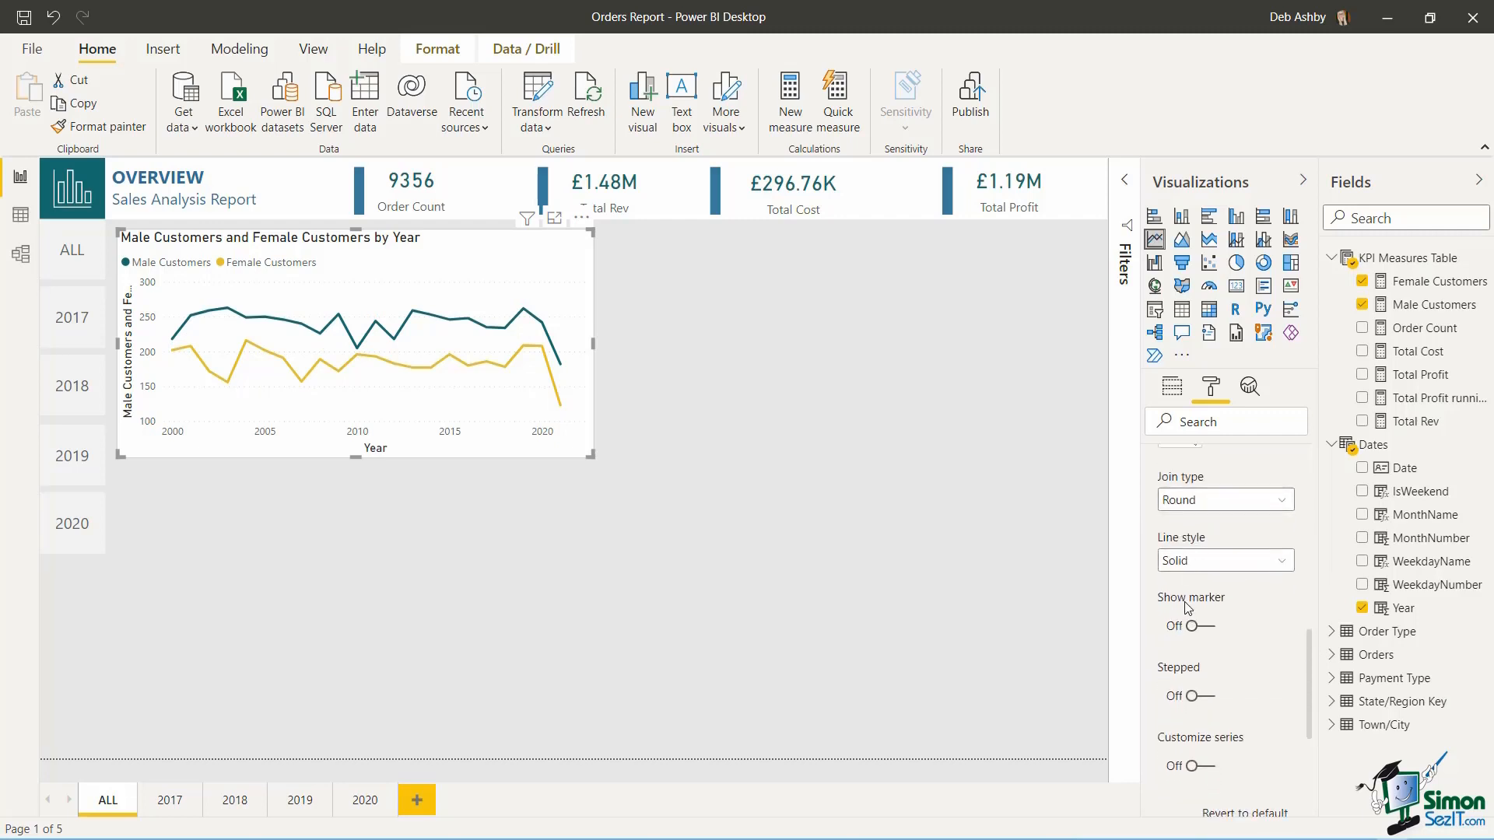
pyautogui.click(1215, 629)
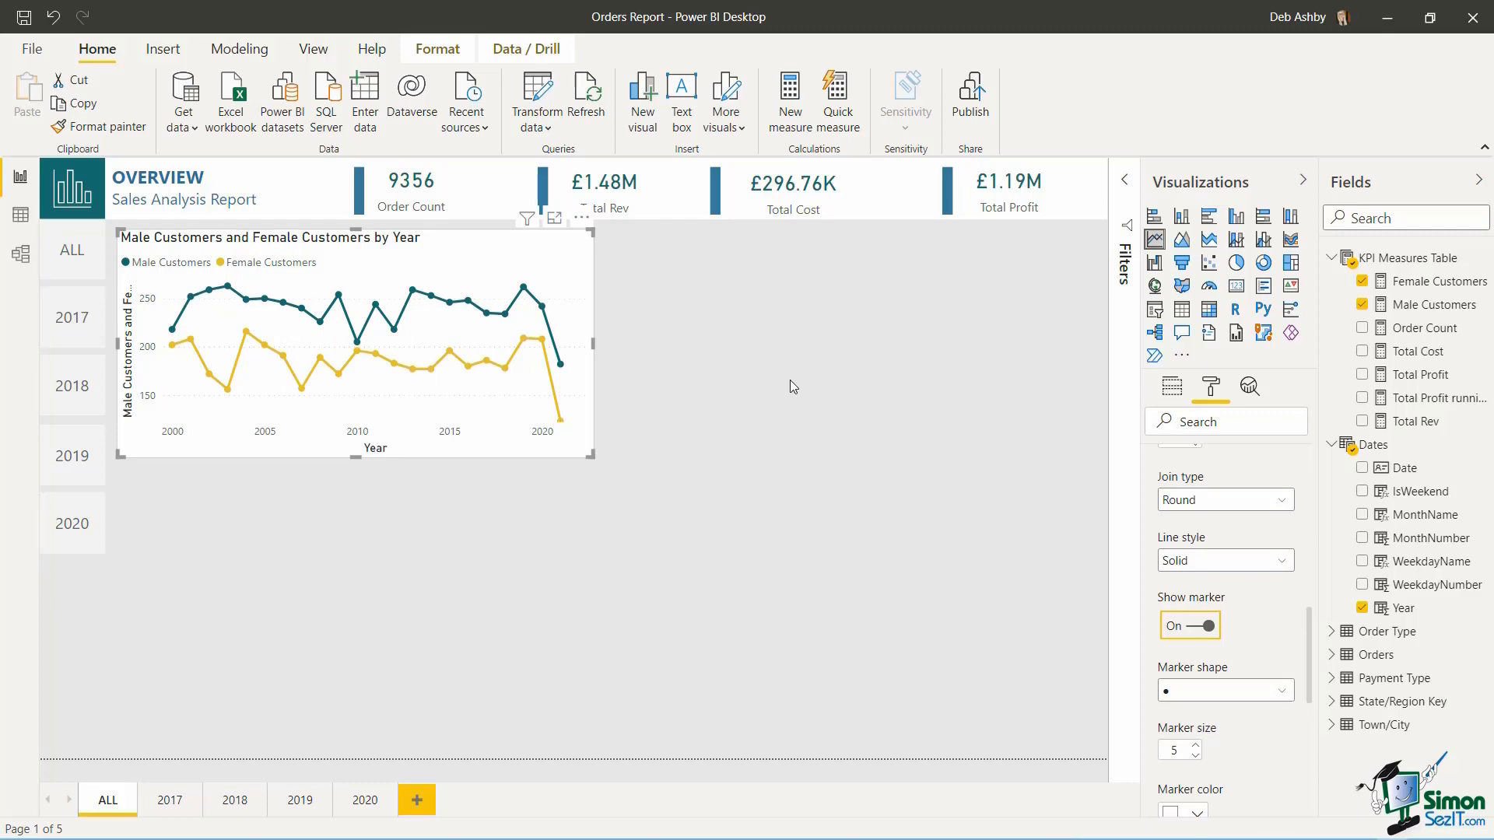
pyautogui.click(1283, 699)
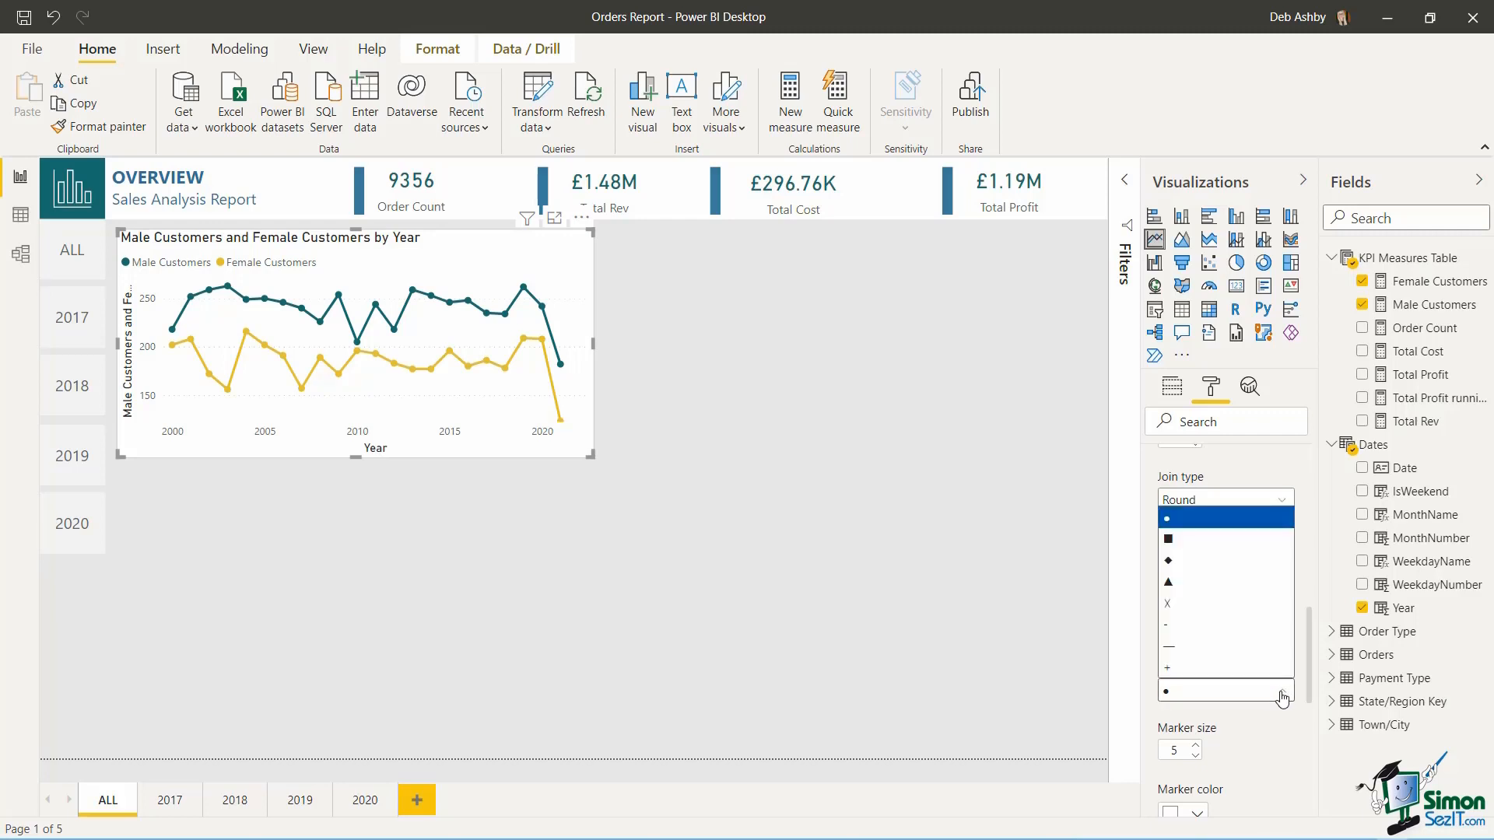
pyautogui.click(933, 596)
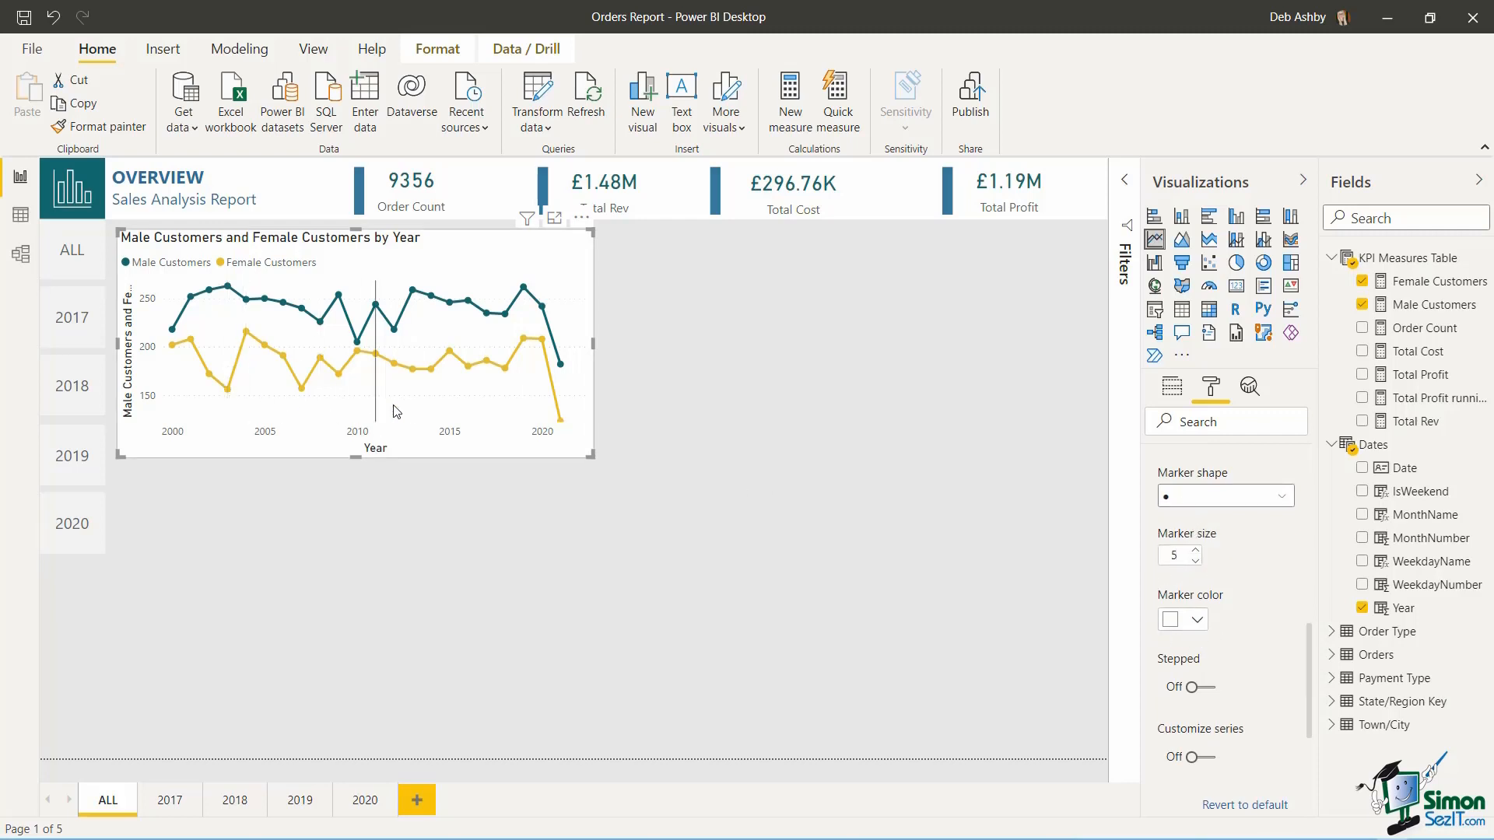
# - Try the Stepped option for the line chart's series
pyautogui.moveTo(1315, 646); pyautogui.dragTo(1313, 682)
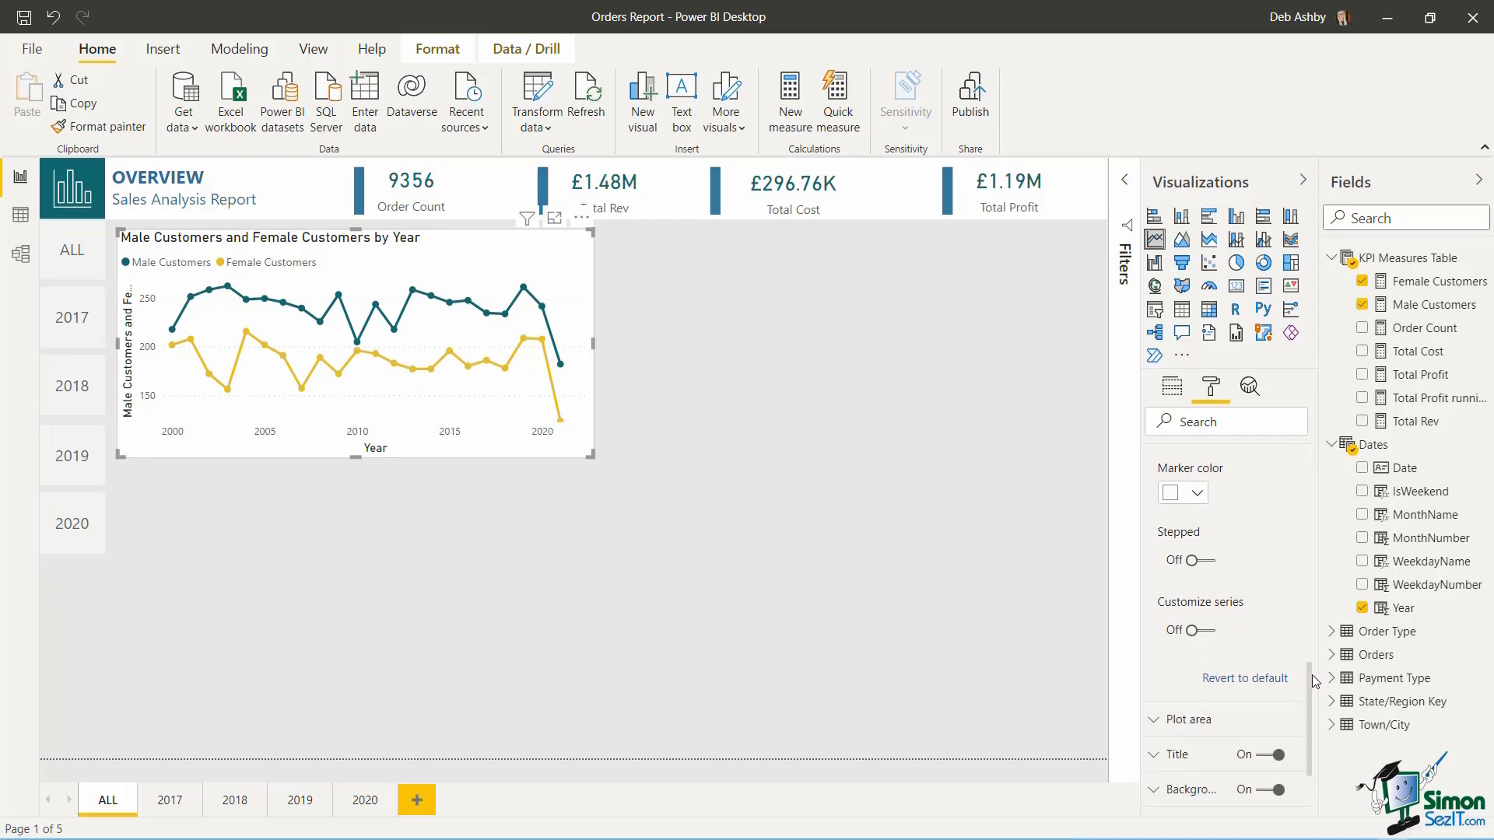
pyautogui.click(1209, 561)
# - Turn off the line chart's title and reselect the chart to reopen its formatting options
pyautogui.scroll(-2, 1315, 685)
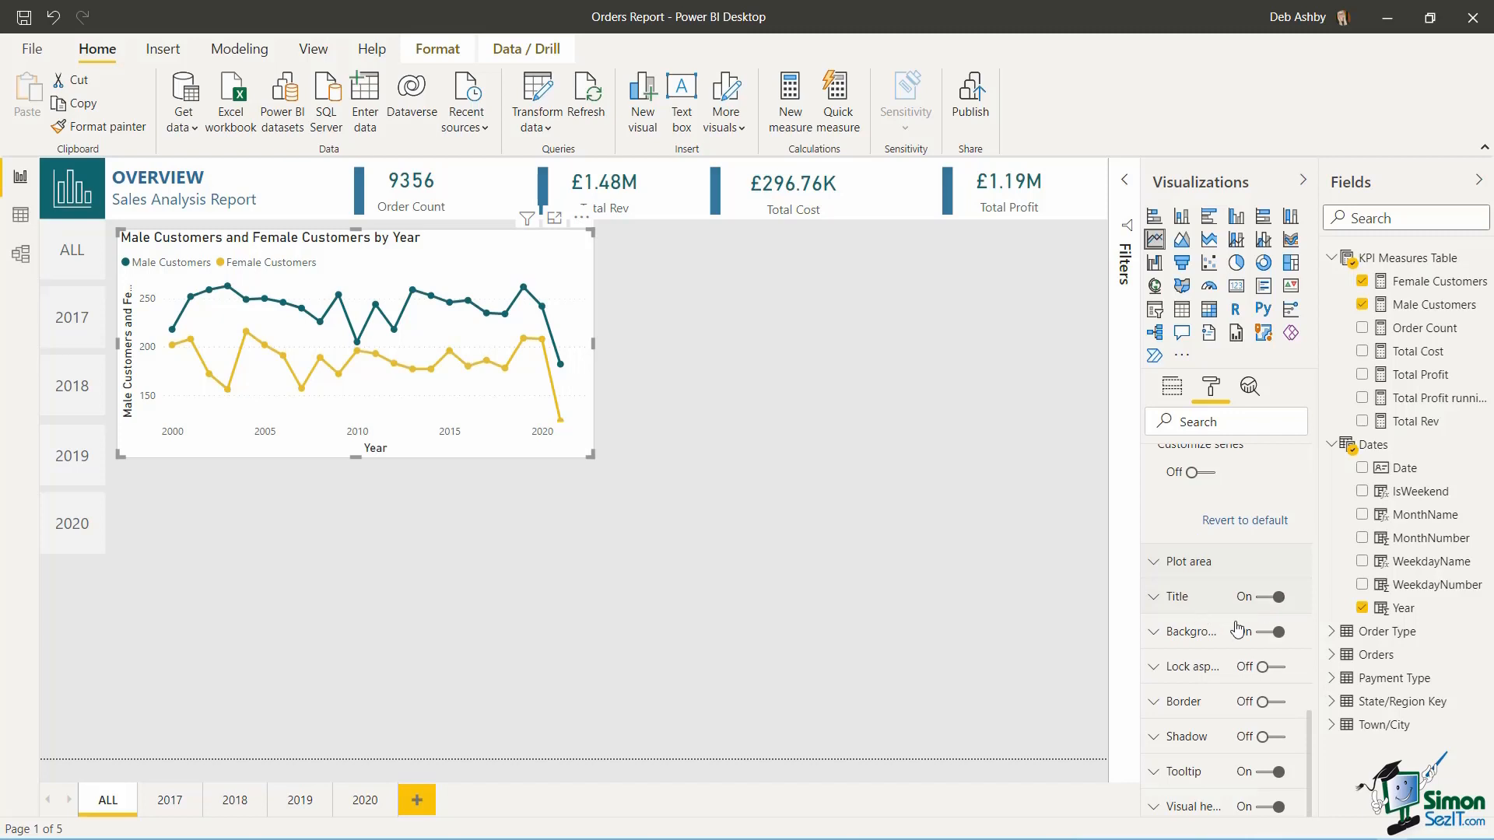
pyautogui.click(1153, 599)
pyautogui.moveTo(1309, 631); pyautogui.dragTo(1310, 633)
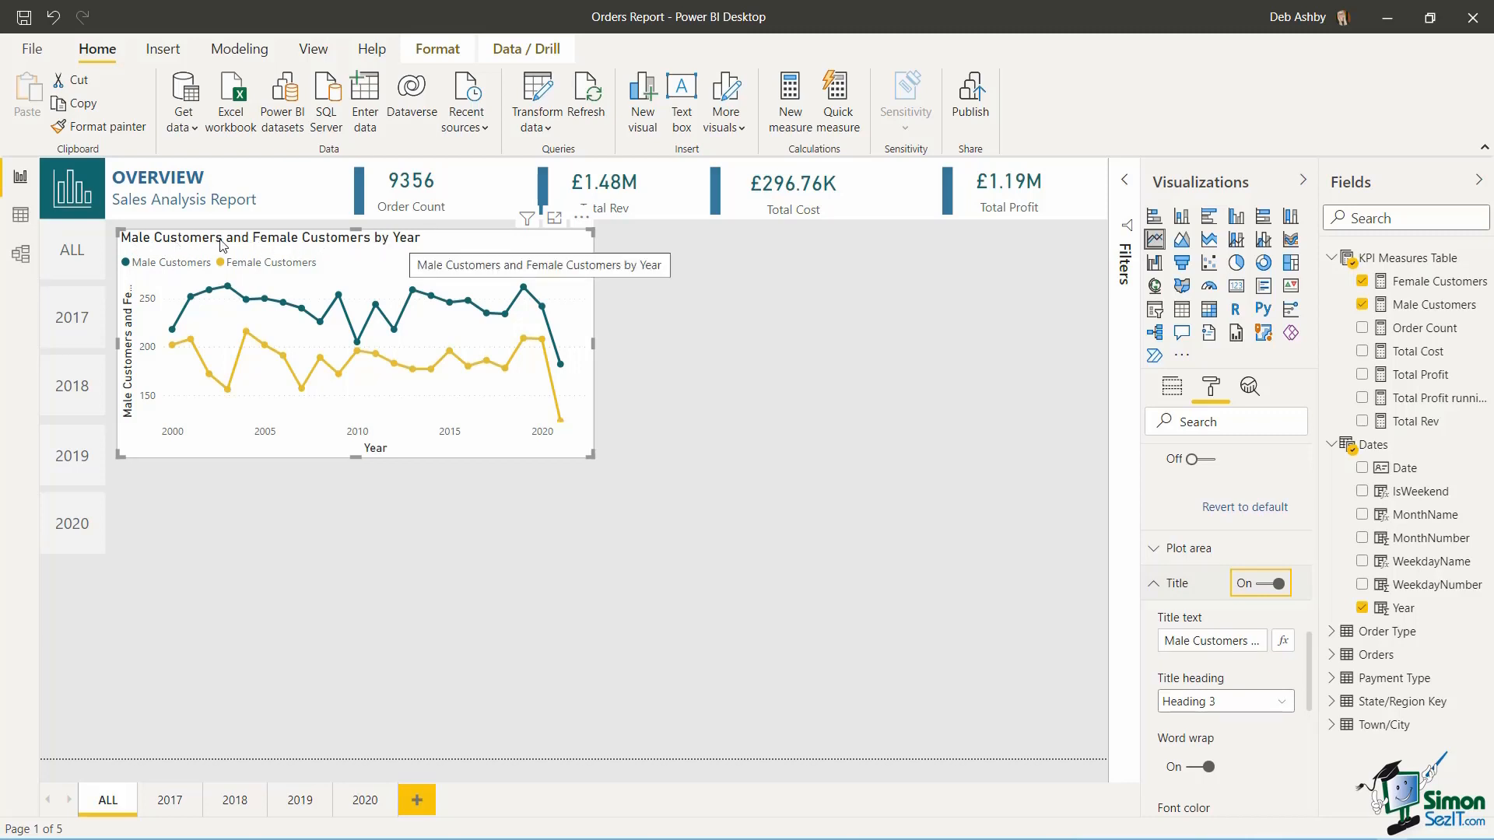
pyautogui.click(1261, 585)
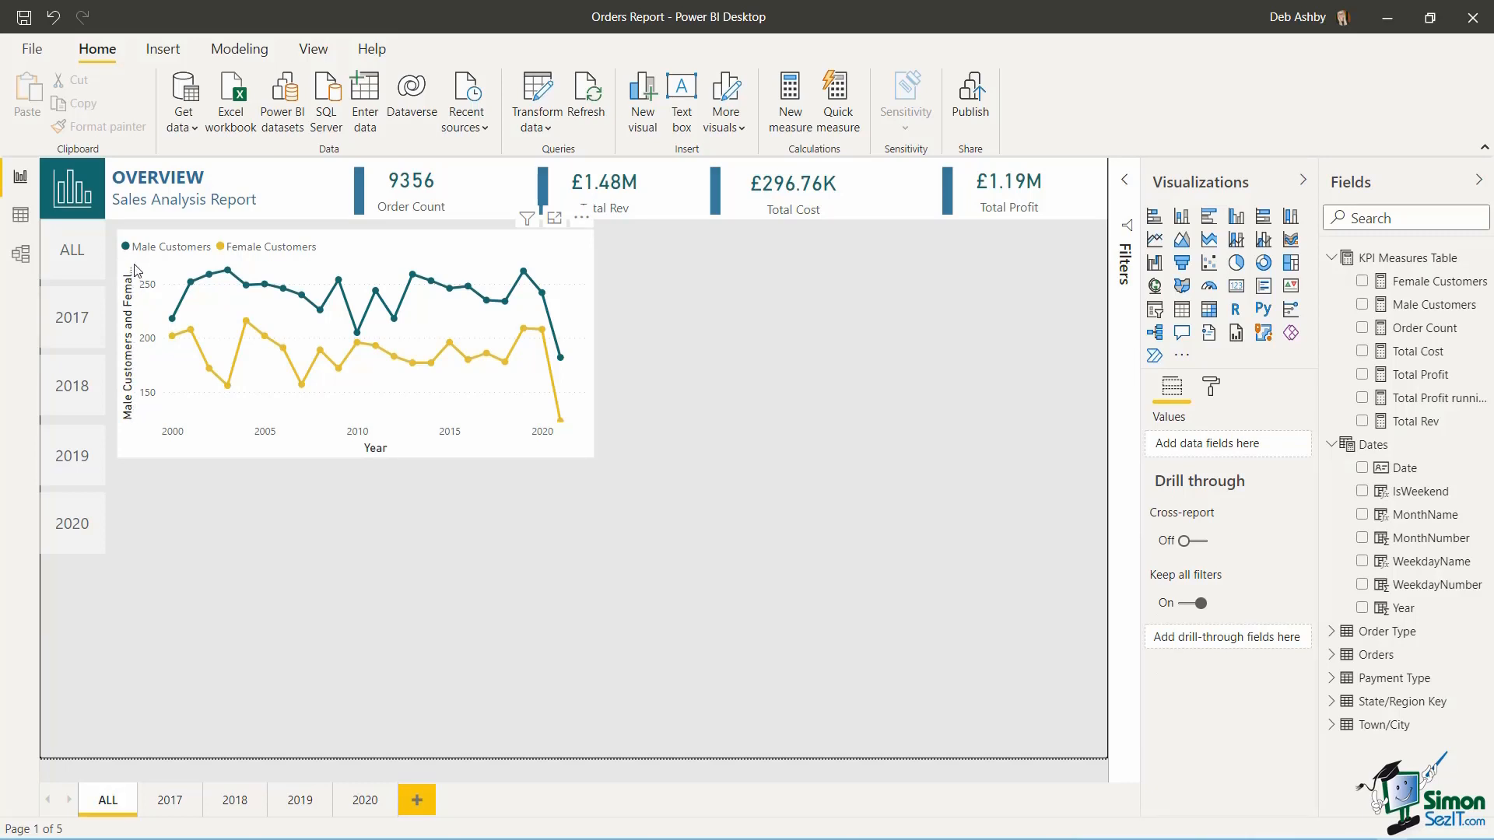
pyautogui.click(135, 270)
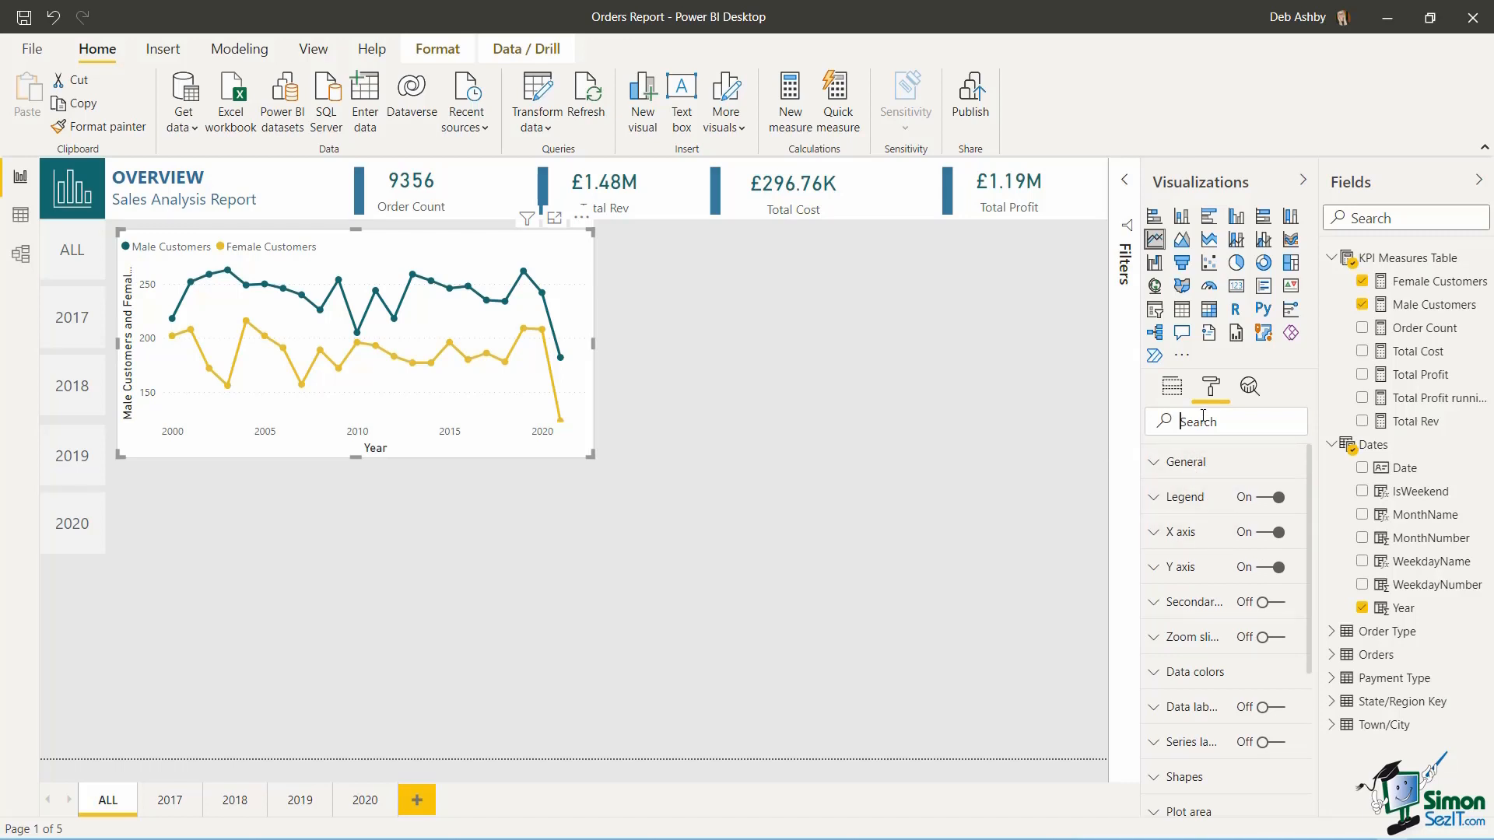
# - Find the axis title settings and set the line chart's Y axis title to "Male vs Female Customers"
pyautogui.write('axis')
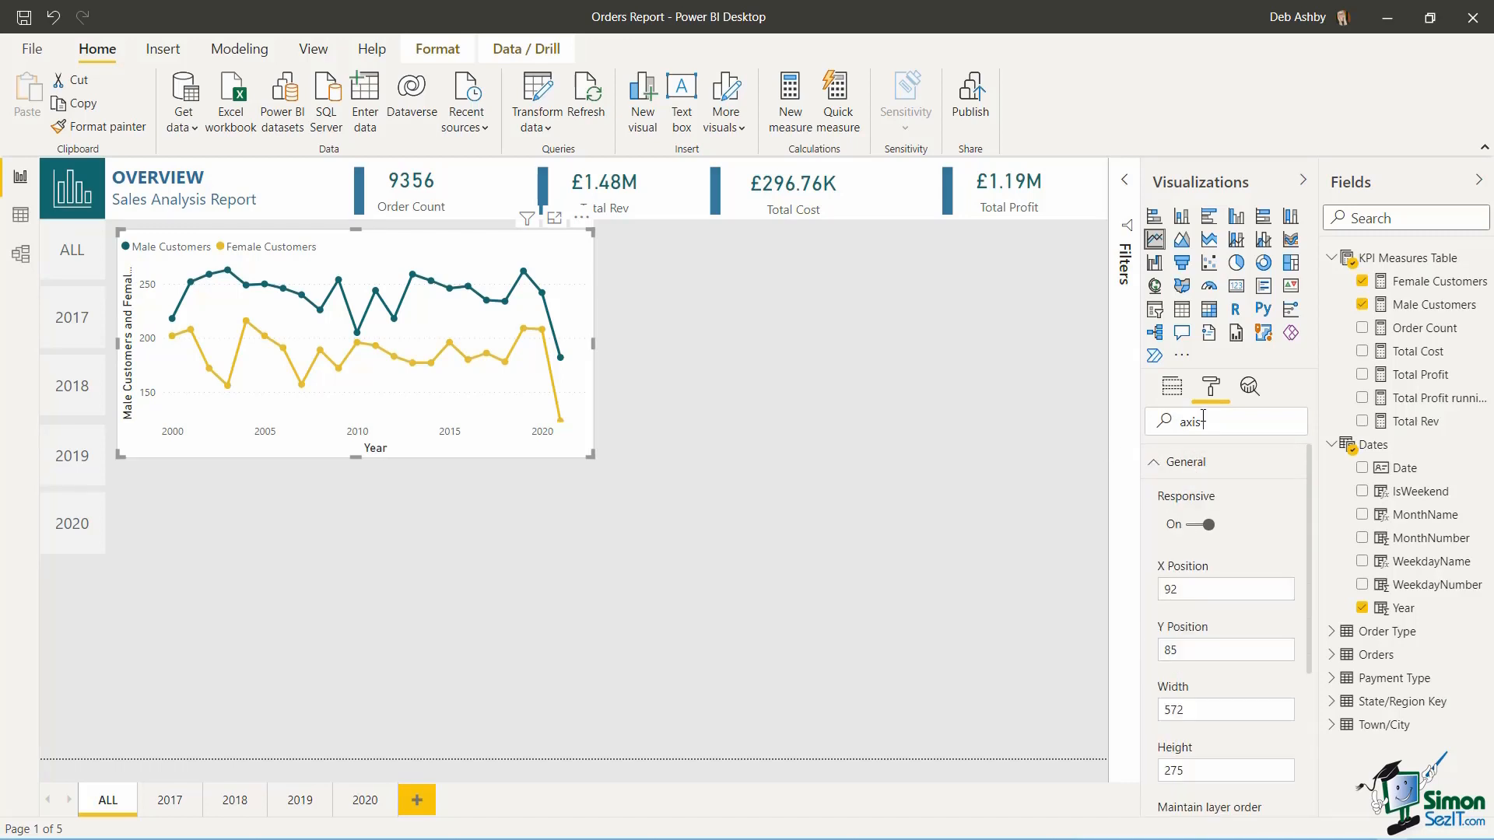
pyautogui.write(' title')
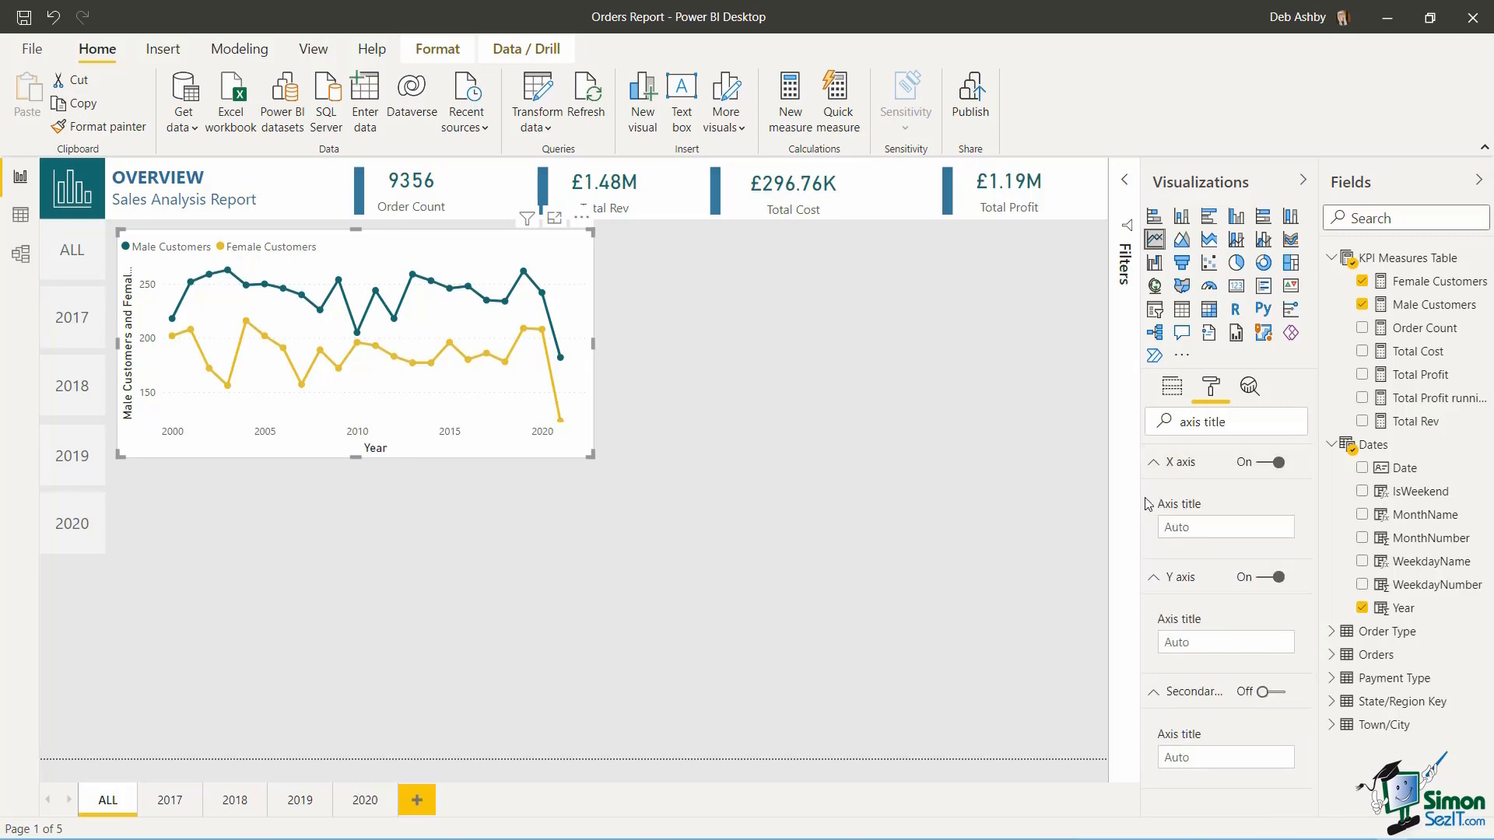
pyautogui.click(1191, 643)
pyautogui.write('Male vs Female')
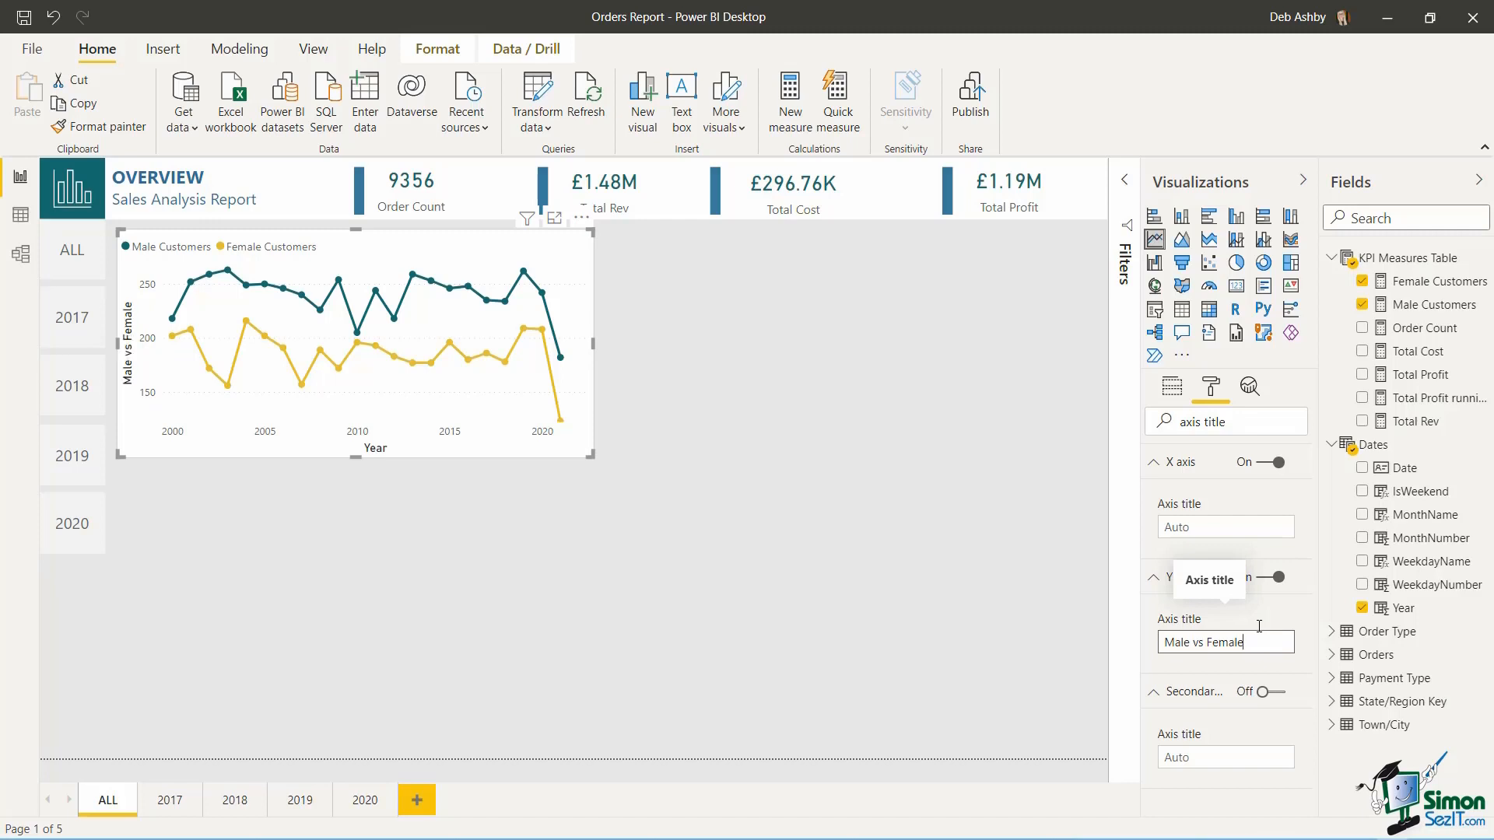
pyautogui.write(' Customers')
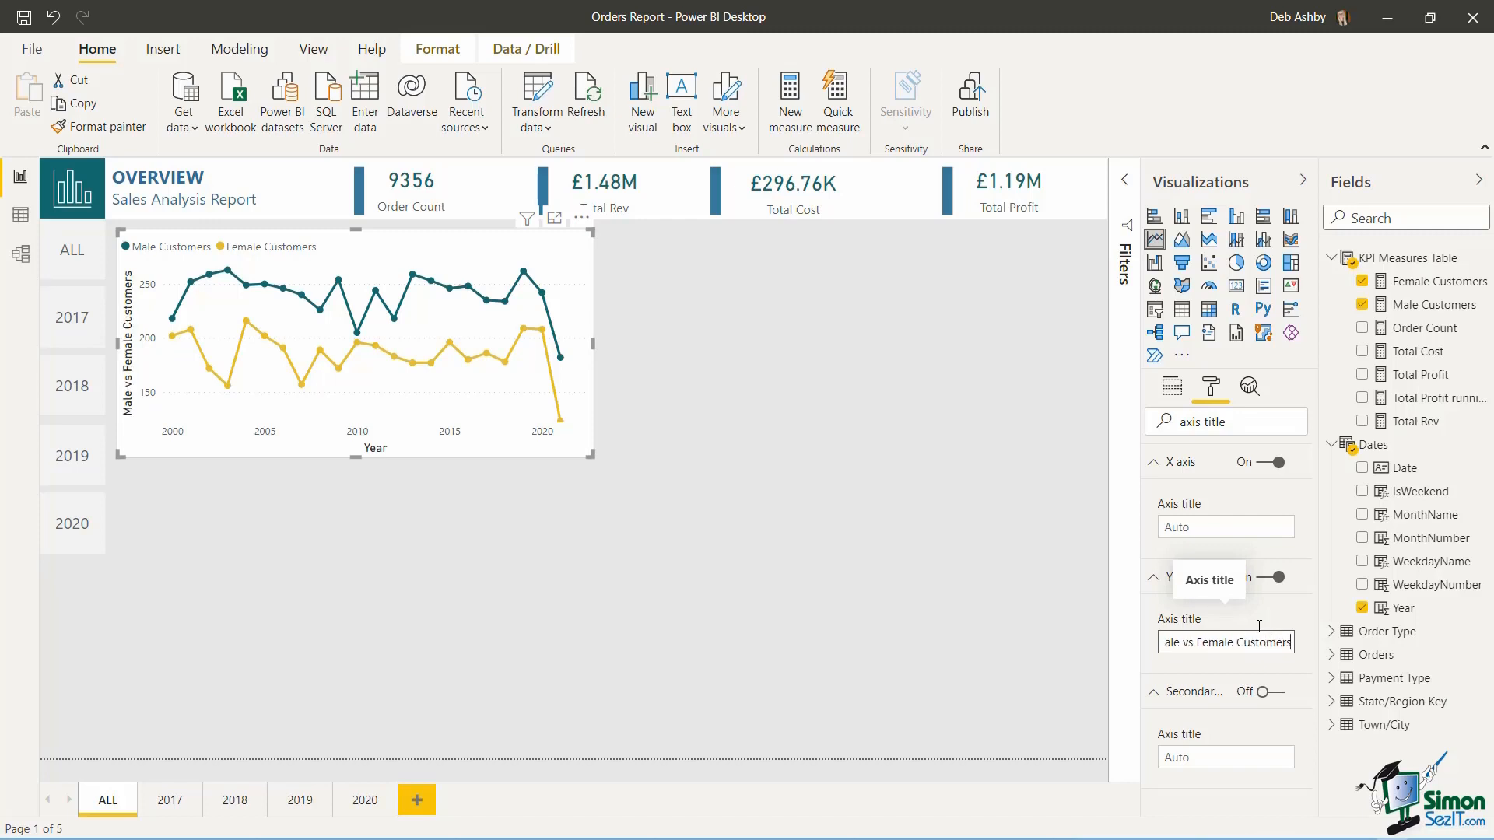
pyautogui.click(890, 413)
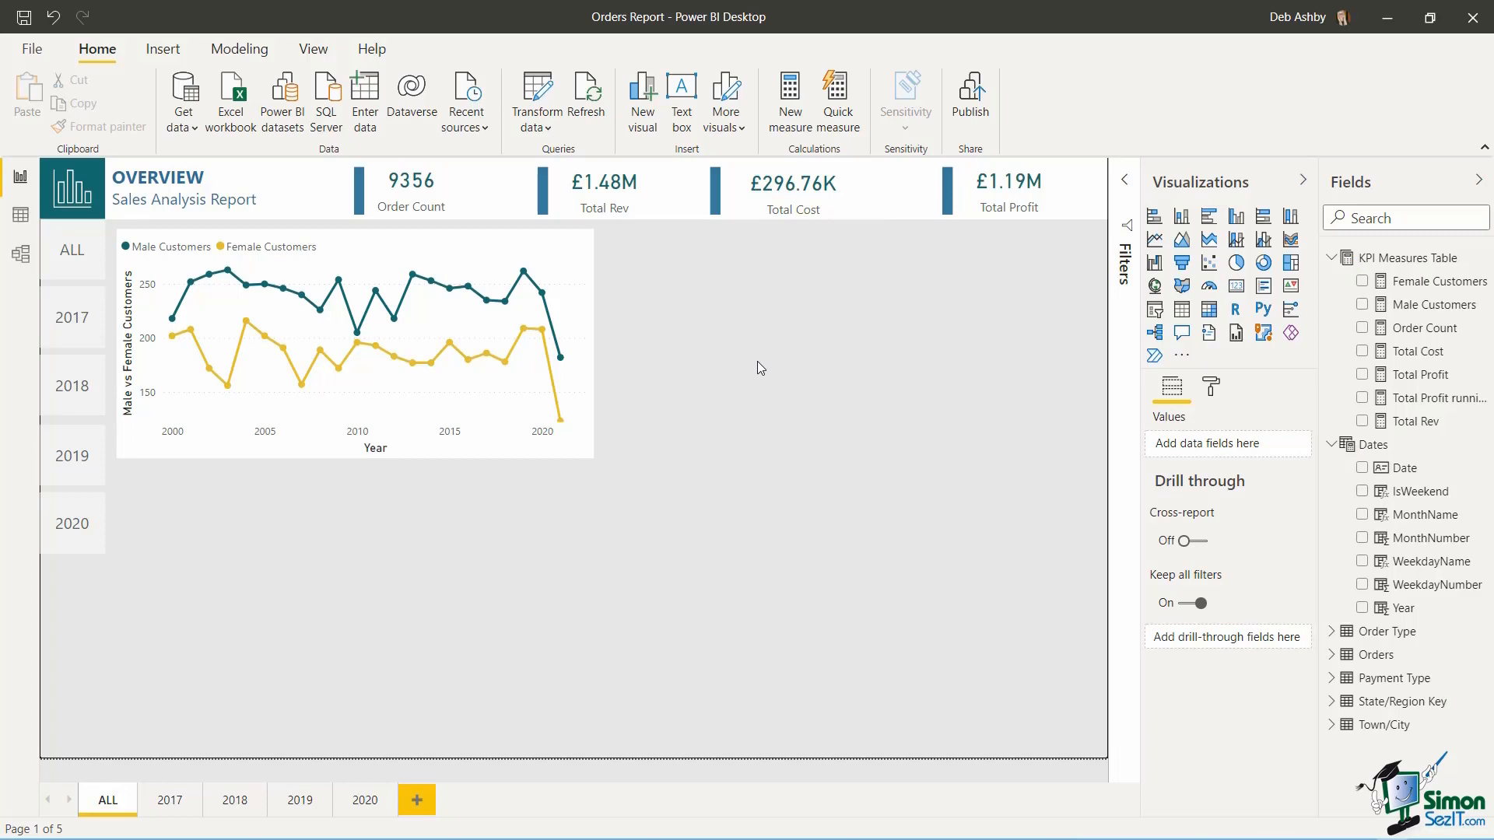
# - Copy the male and female customers line chart from the ALL page onto the 2017 page
pyautogui.click(576, 267)
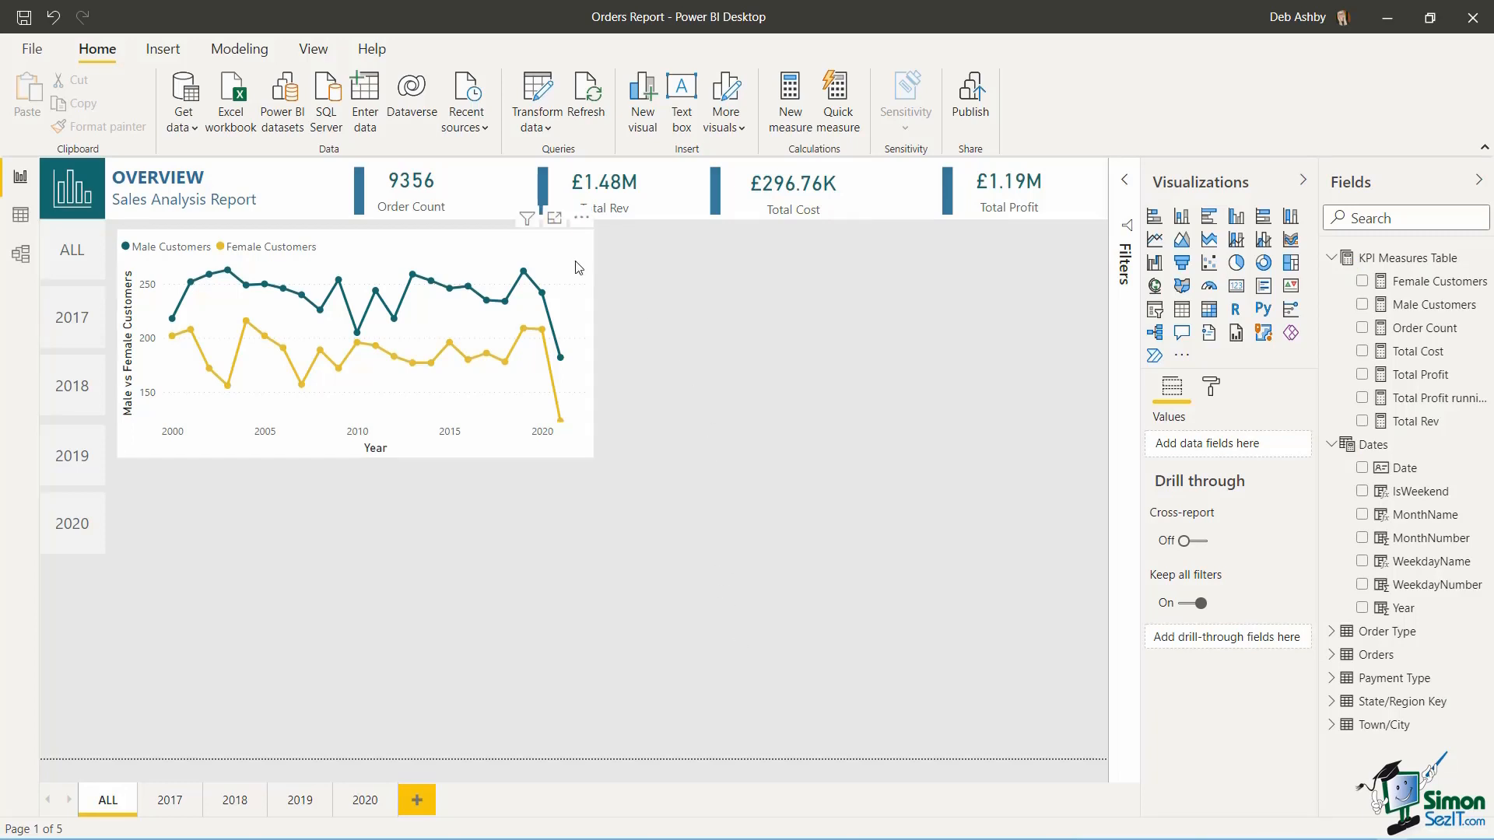
pyautogui.hotkey('ctrl', 'c')
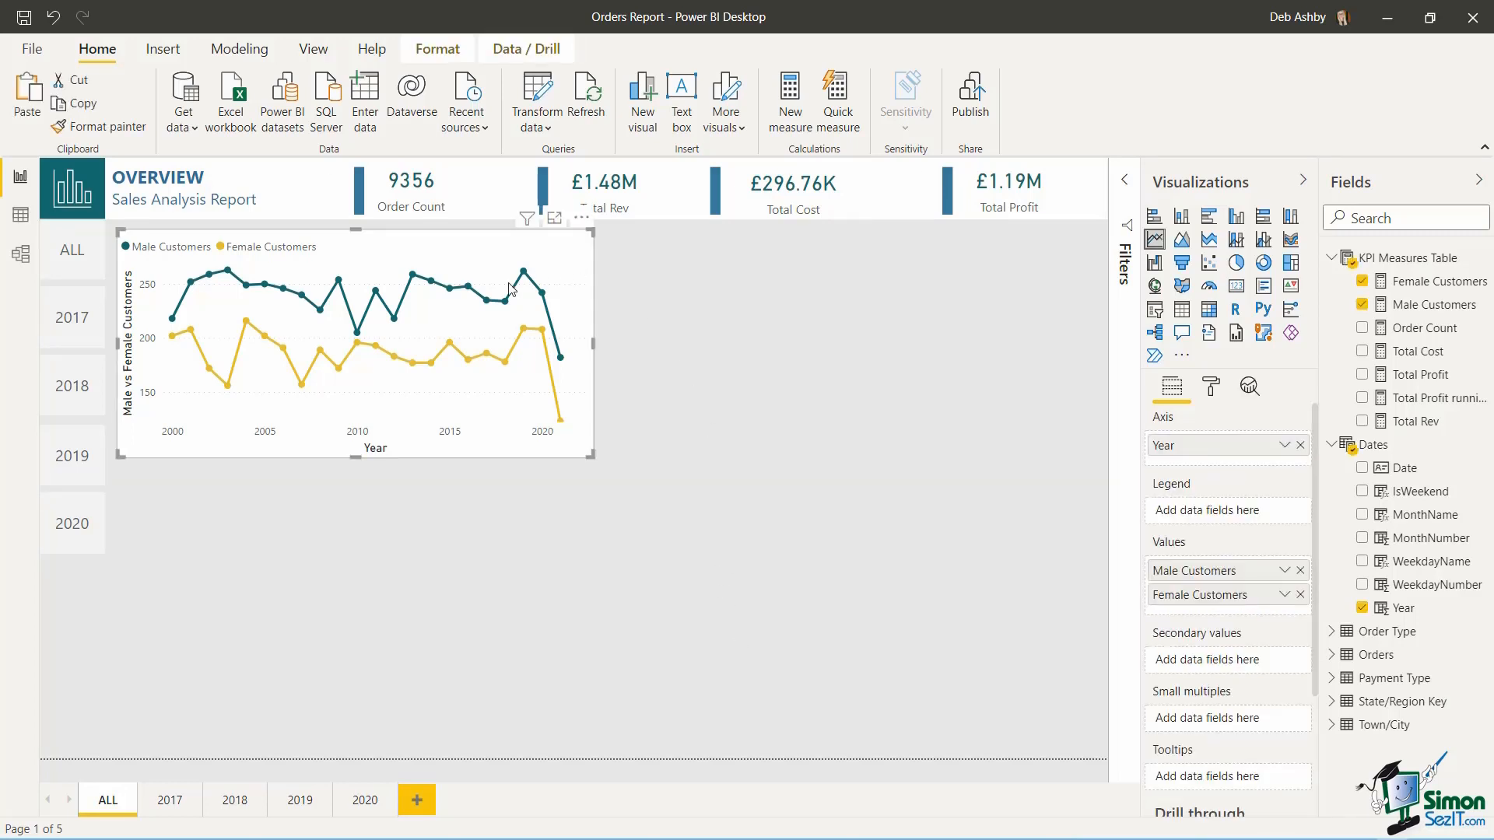
pyautogui.click(170, 800)
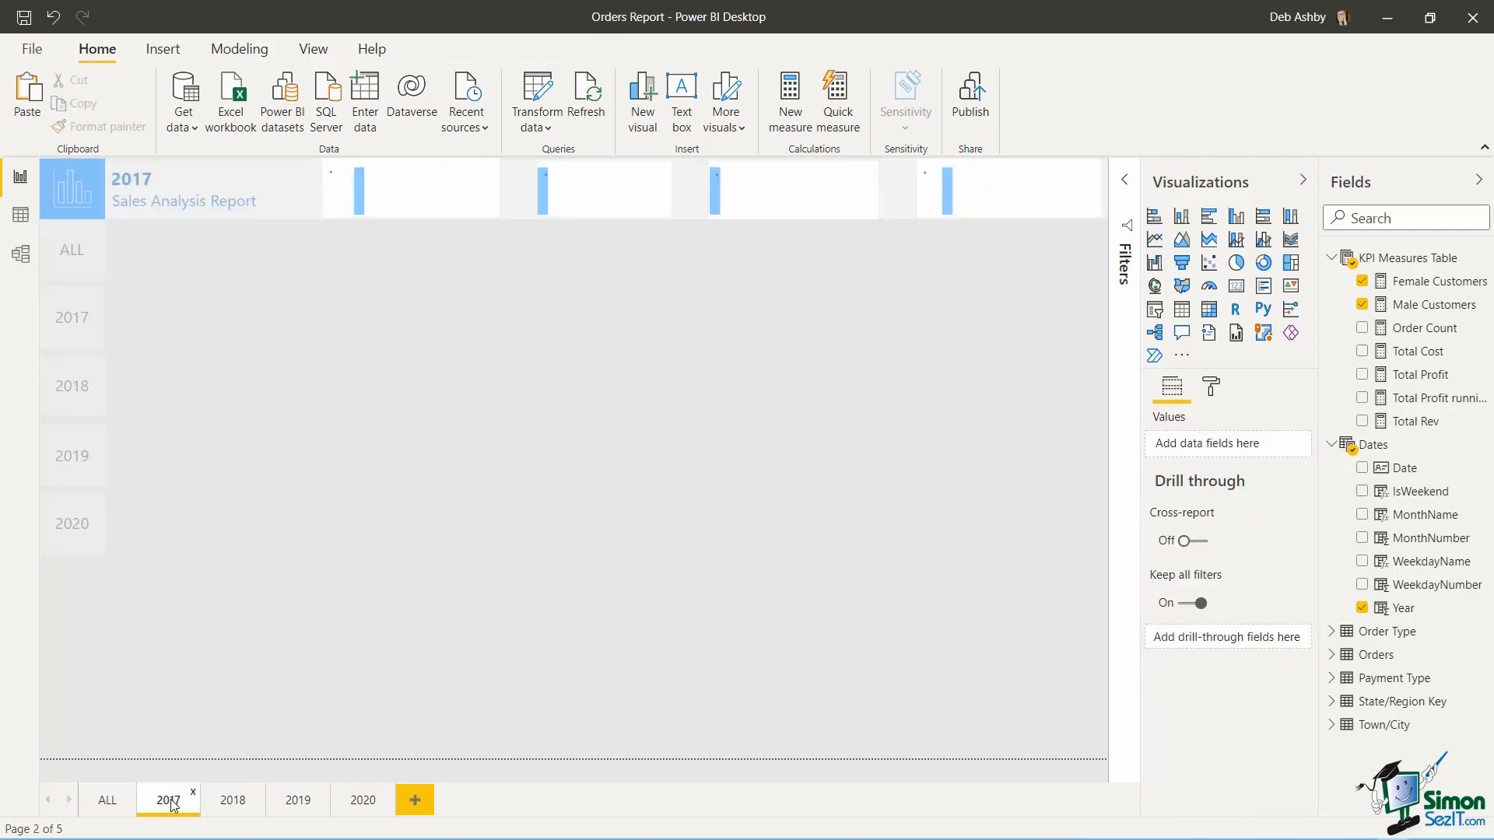
pyautogui.hotkey('ctrl', 'v')
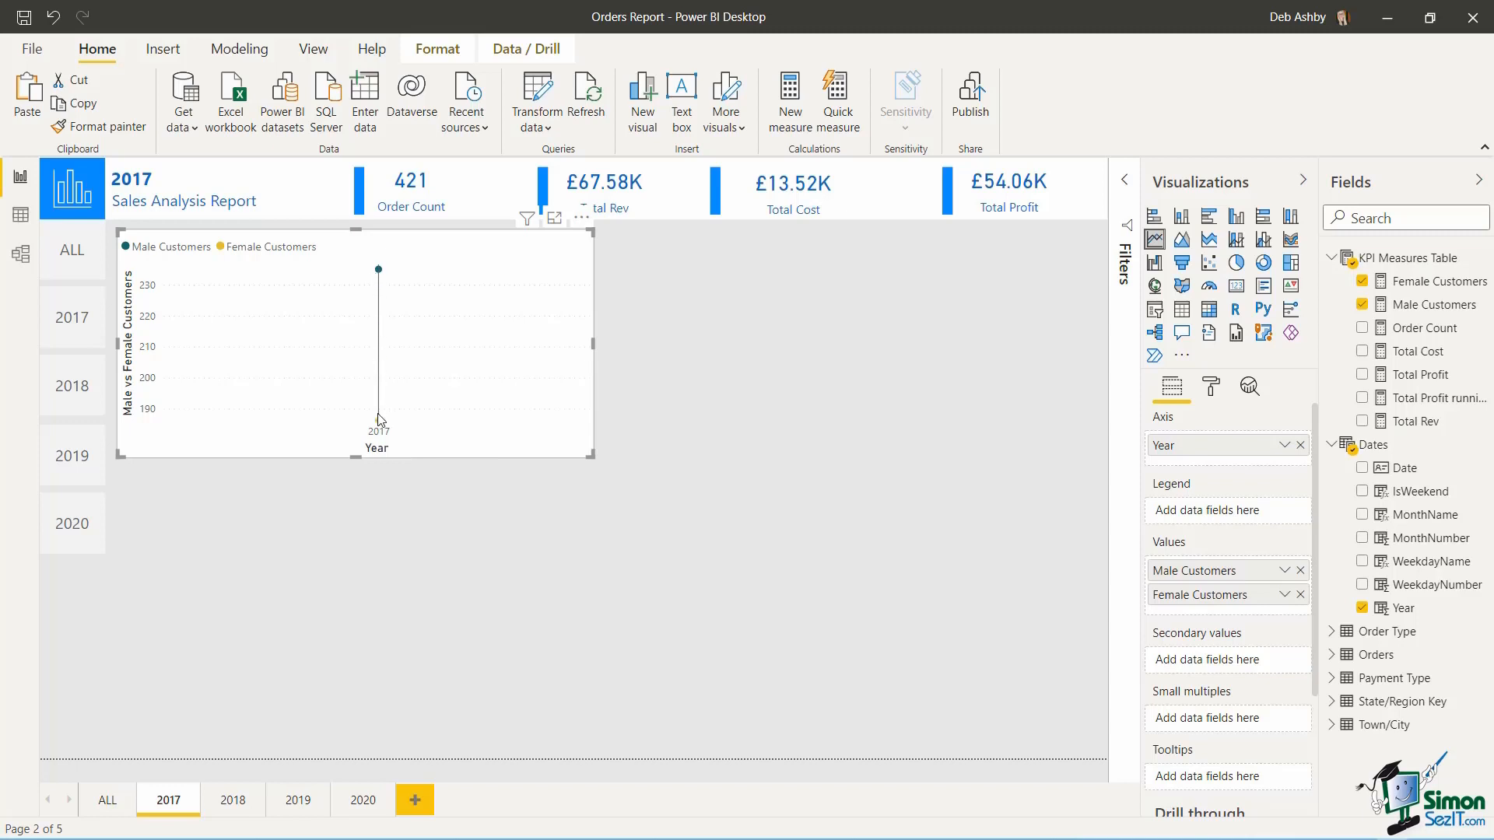
# - Replace Year with MonthName on the axis of the 2017 page's line chart
pyautogui.moveTo(393, 402)
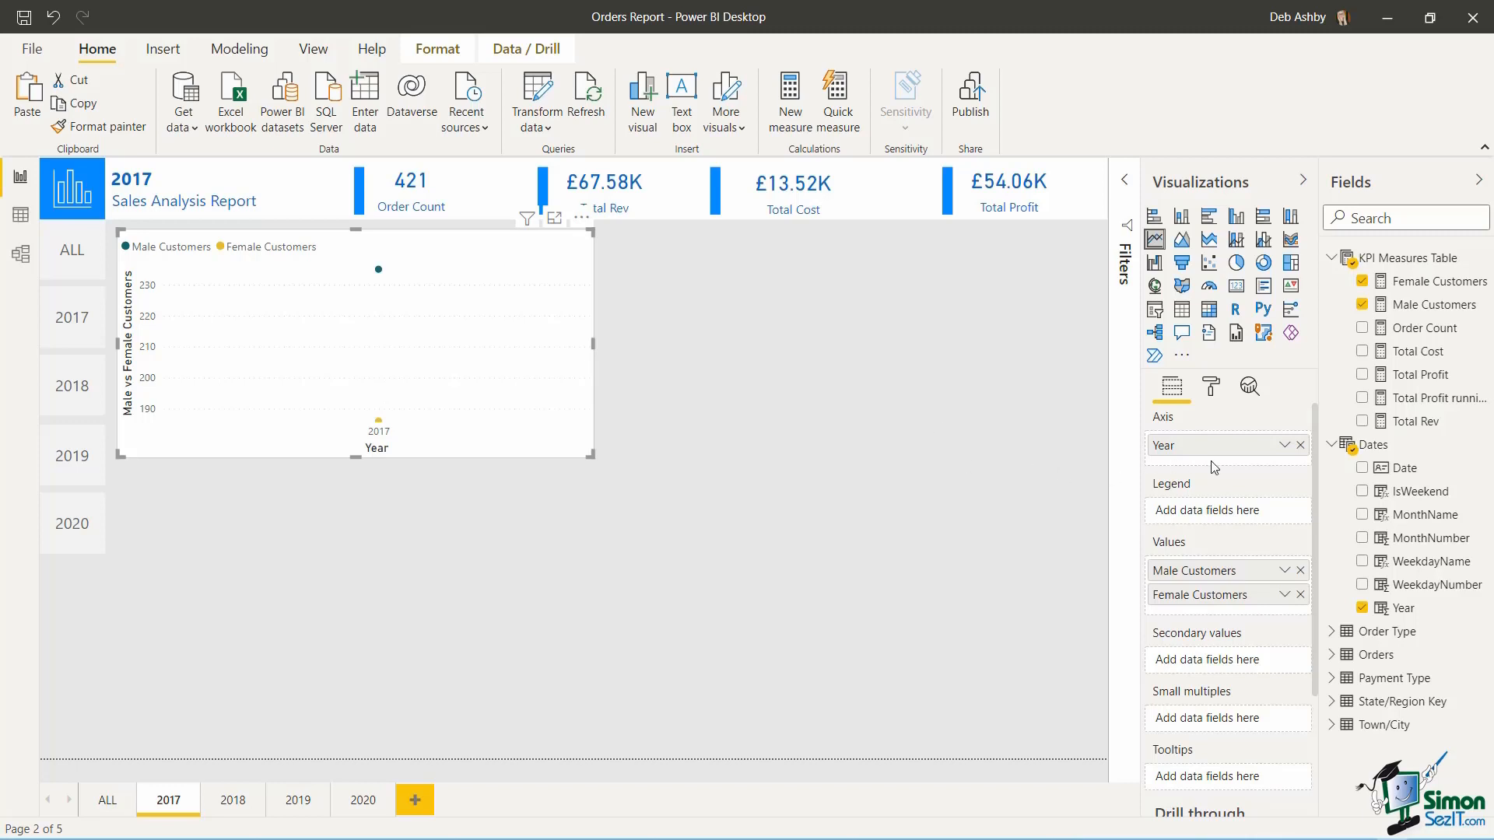
pyautogui.click(1300, 446)
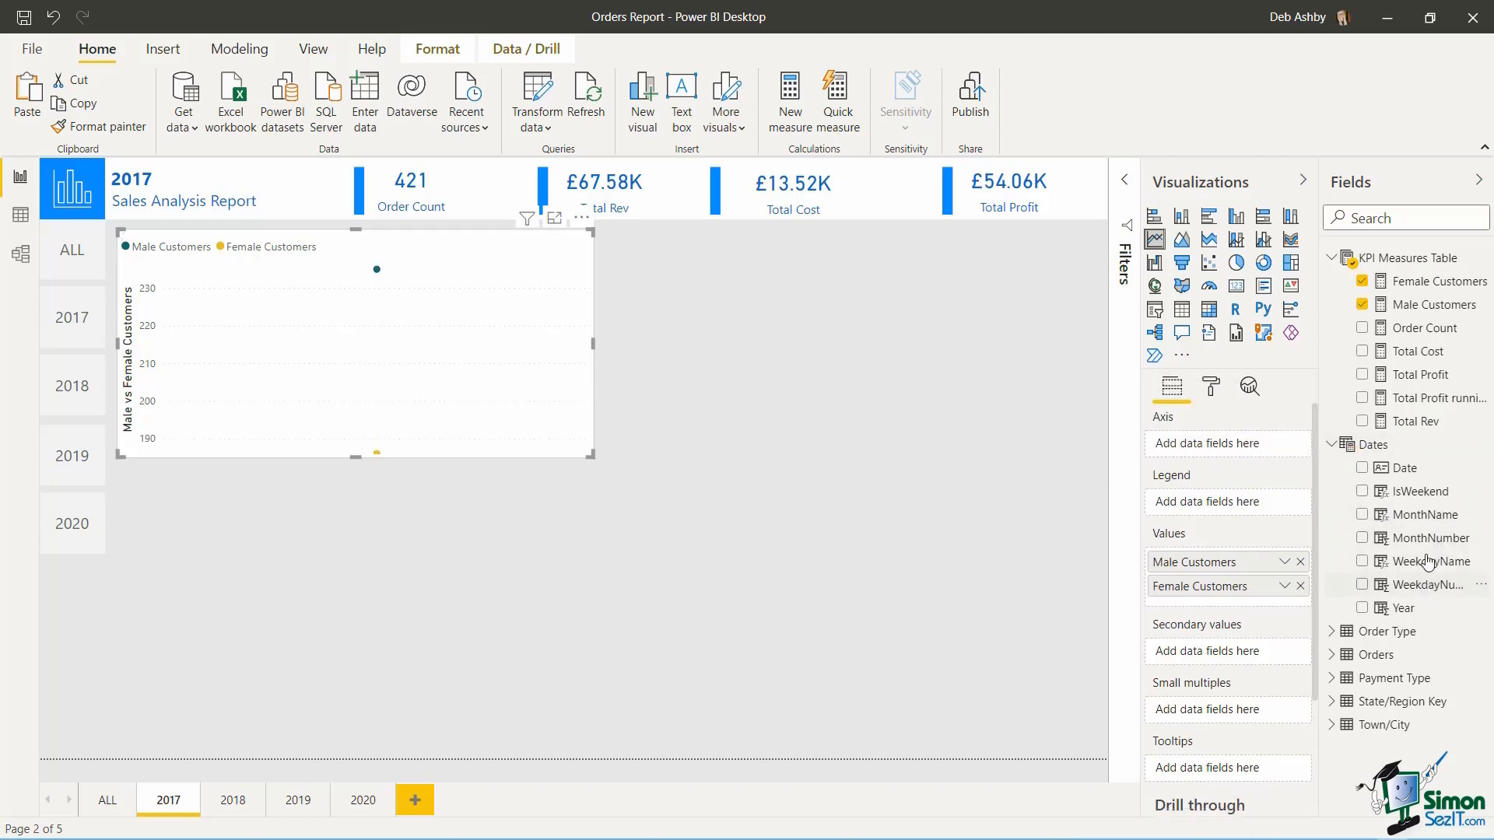
pyautogui.moveTo(1425, 516); pyautogui.dragTo(1238, 448)
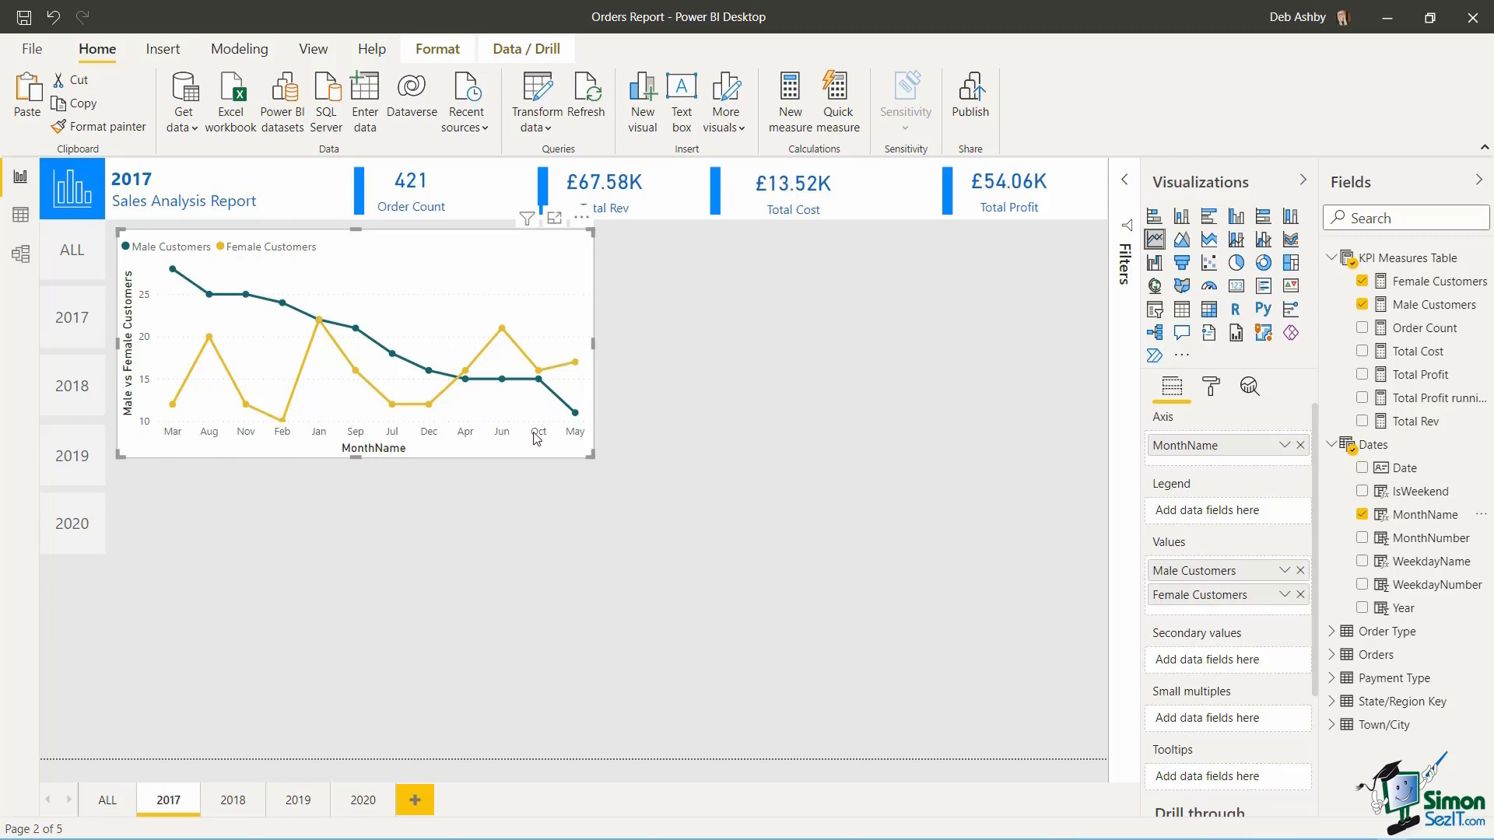
pyautogui.hotkey('ctrl', 'z')
# - Sort the 2017 page's line chart by MonthName in ascending order
pyautogui.click(582, 219)
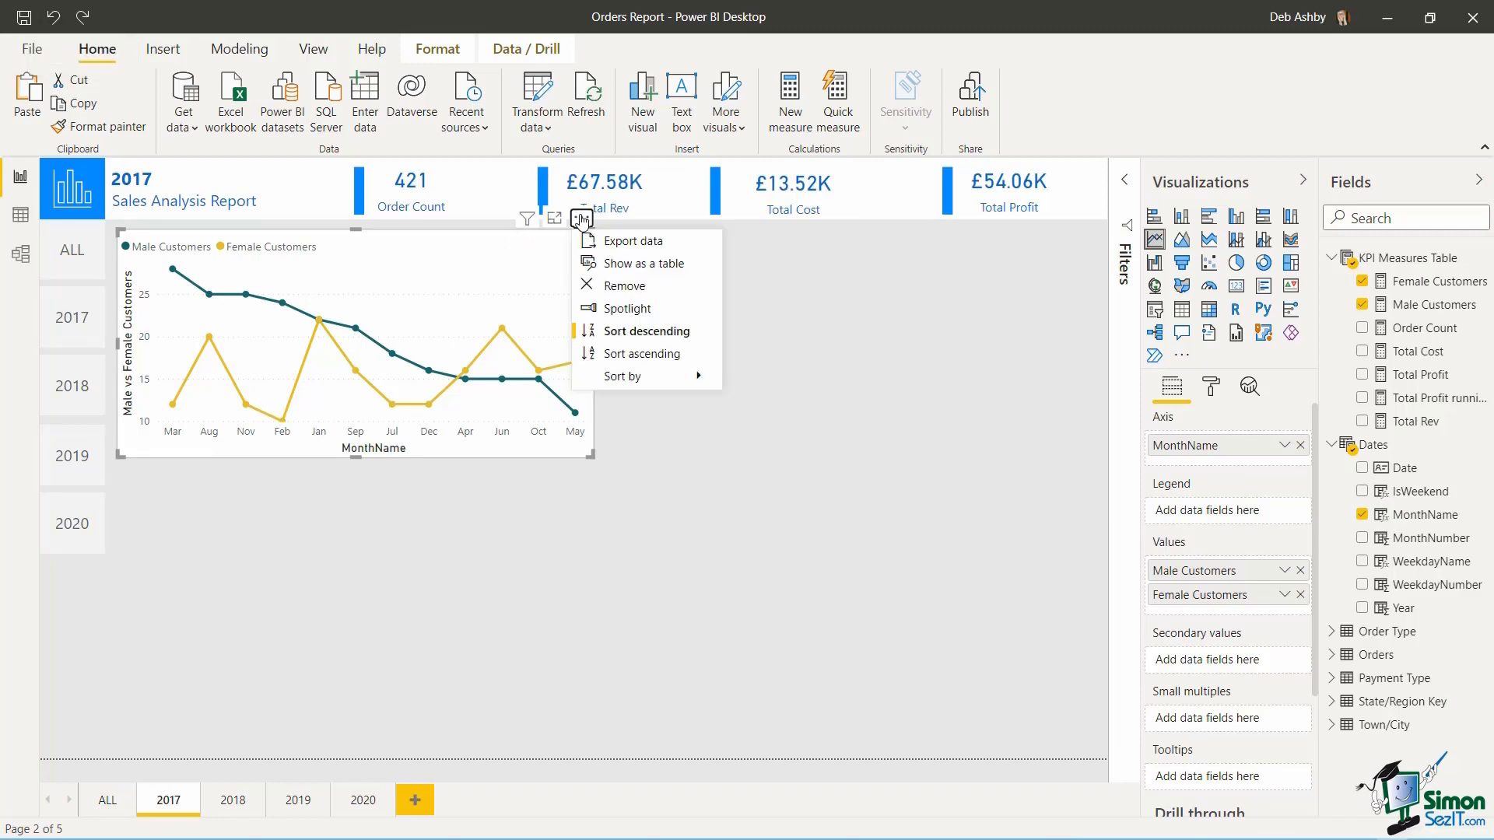
pyautogui.click(623, 354)
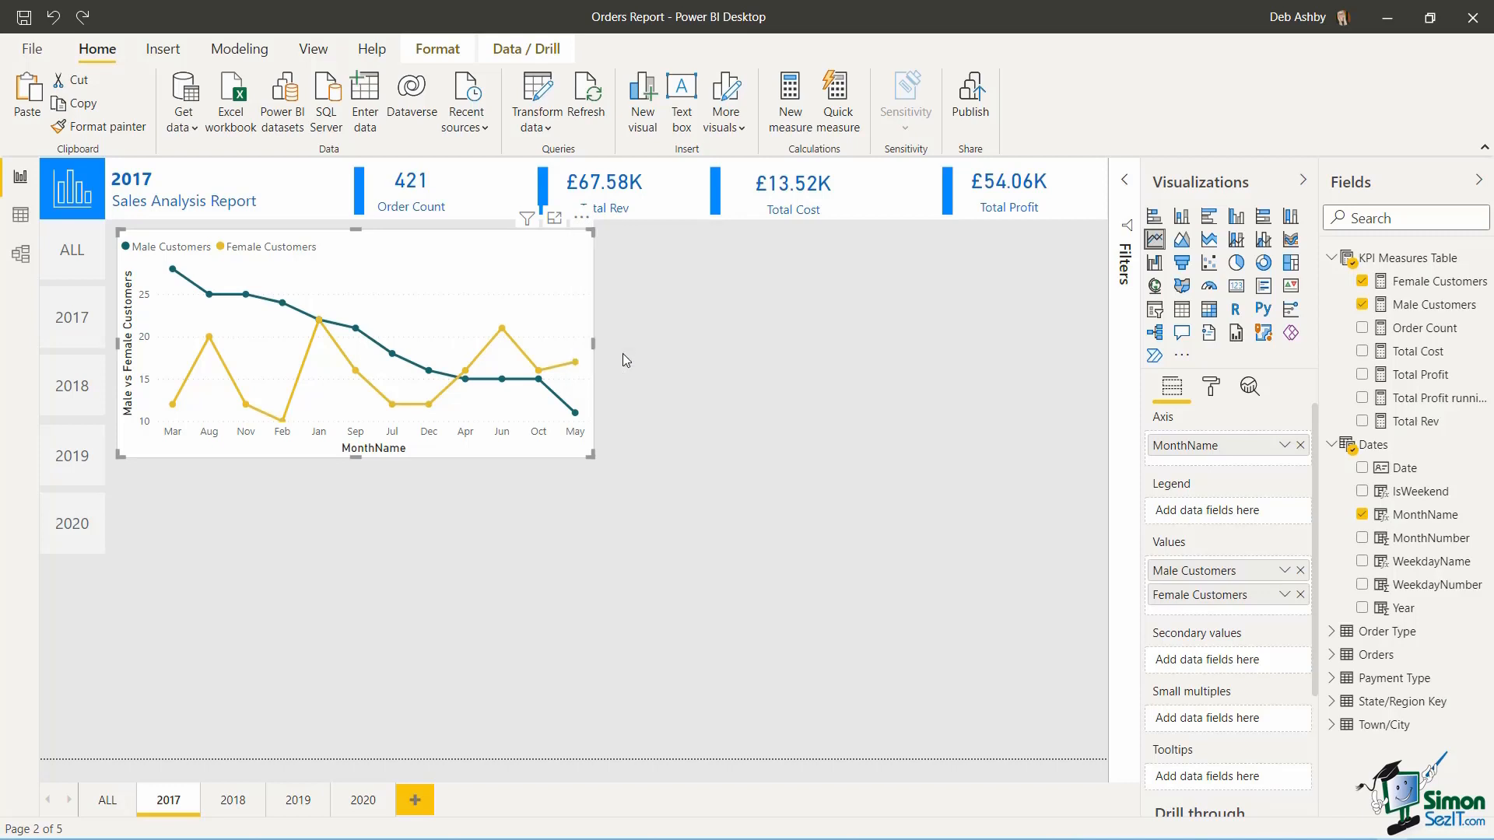
pyautogui.click(581, 223)
pyautogui.moveTo(639, 377)
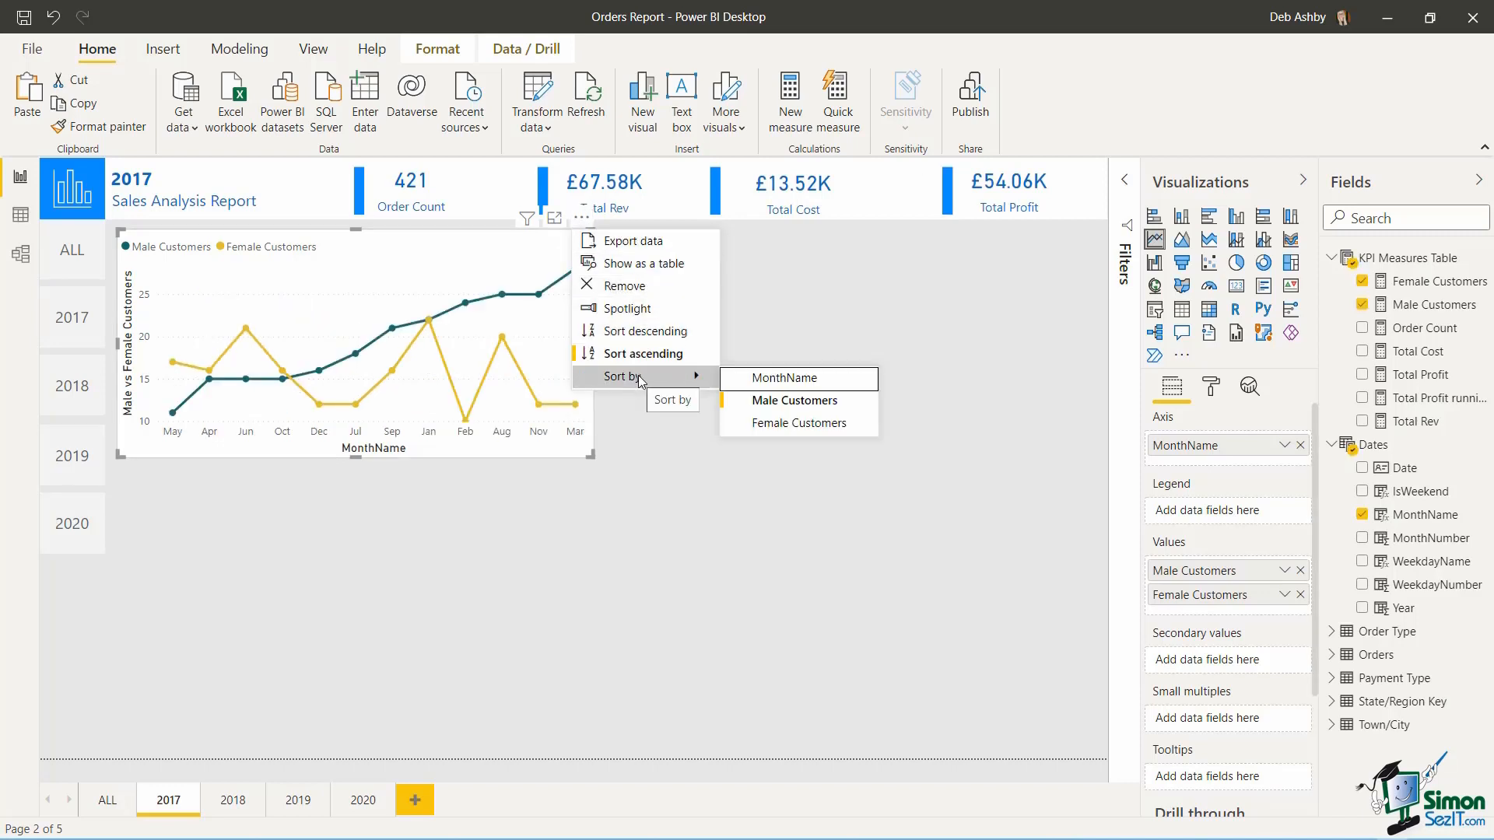
pyautogui.click(771, 377)
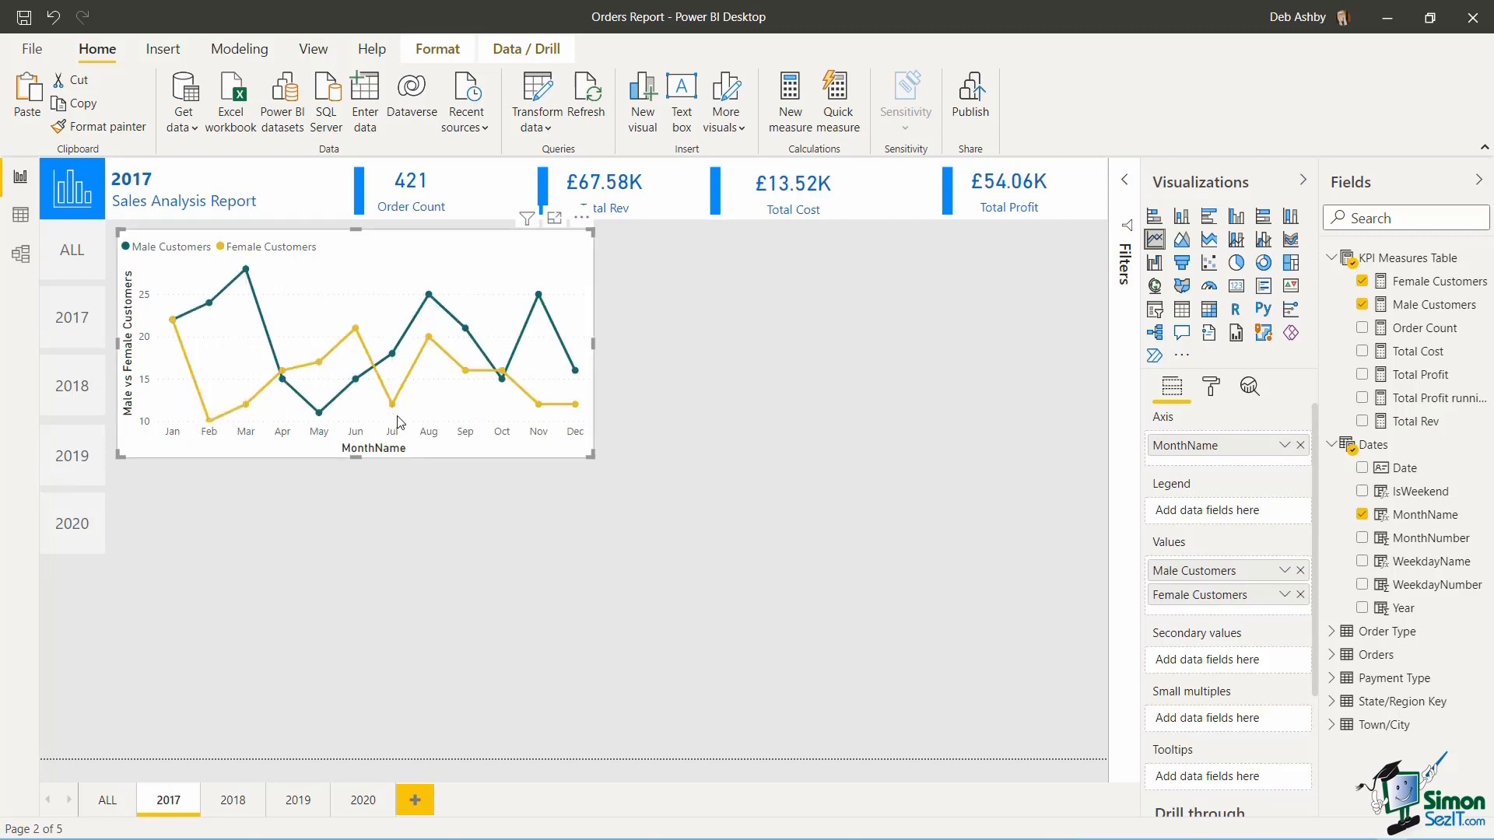
# - Color the 2017 chart's lines dark navy for Male Customers and blue for Female Customers
pyautogui.click(1215, 395)
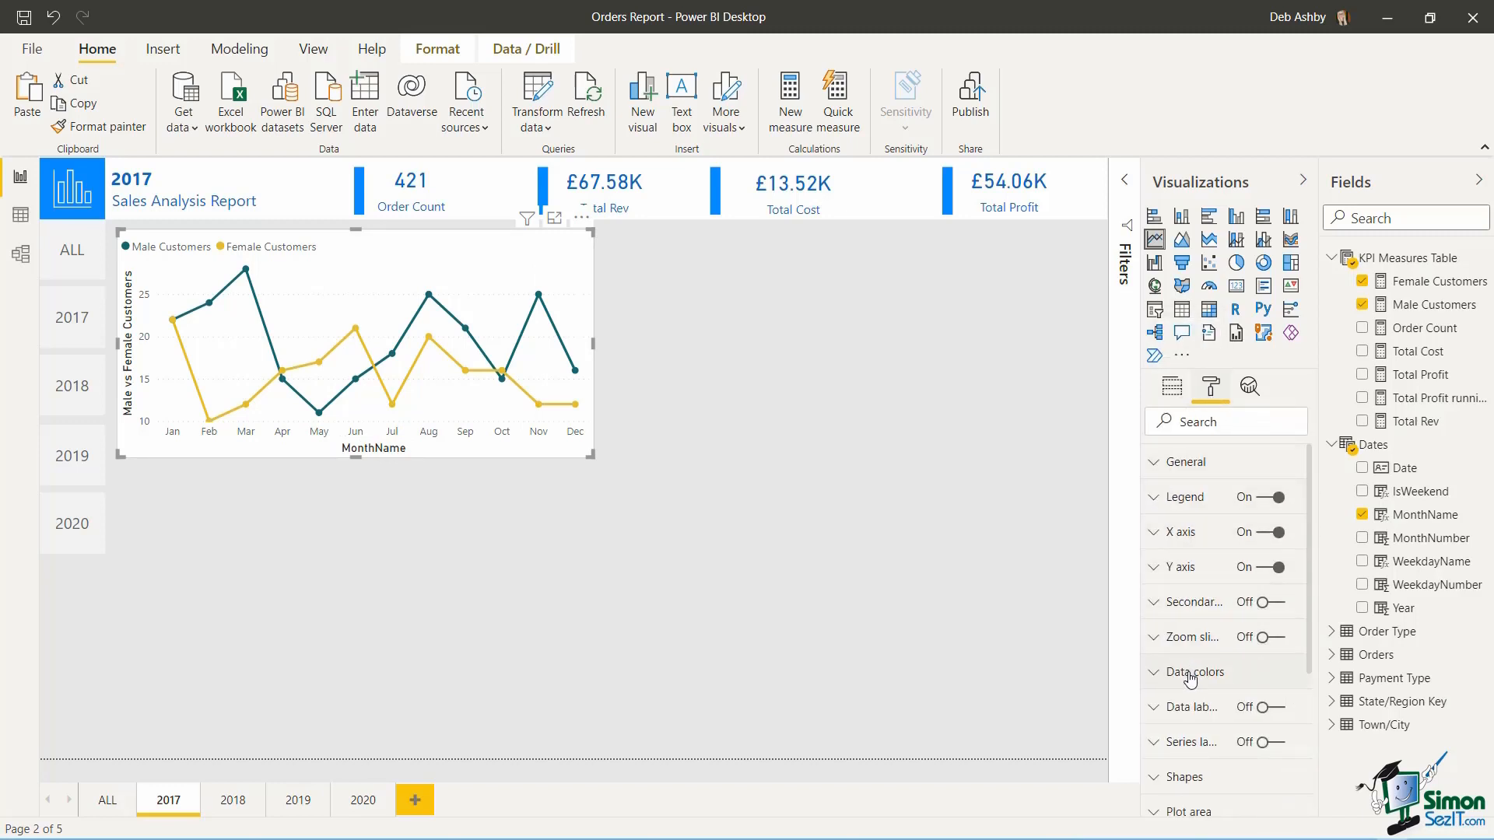
pyautogui.click(1160, 677)
pyautogui.moveTo(1308, 527); pyautogui.dragTo(1310, 563)
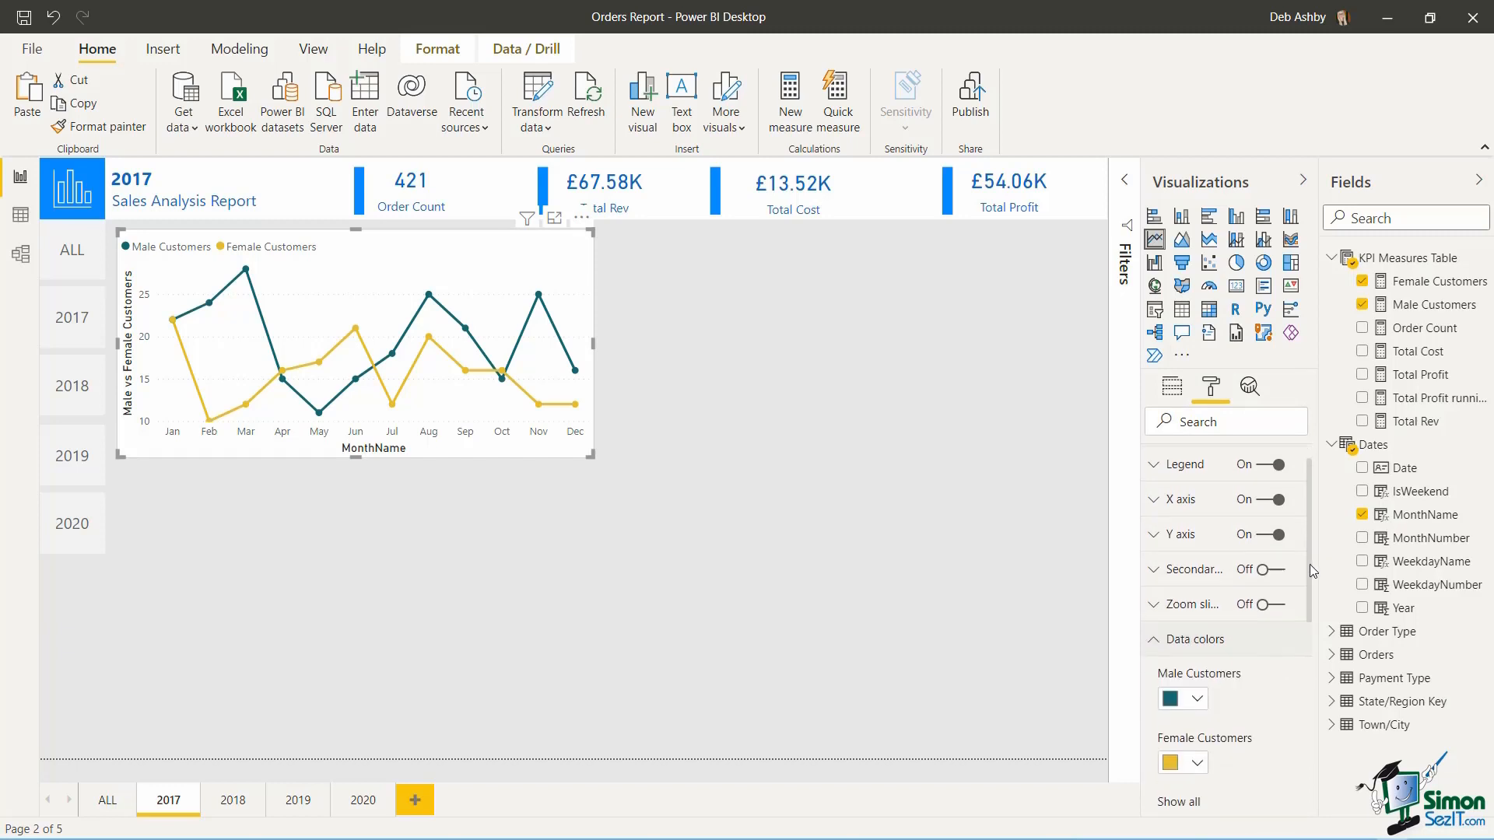
pyautogui.scroll(-3, 1309, 563)
pyautogui.click(1198, 471)
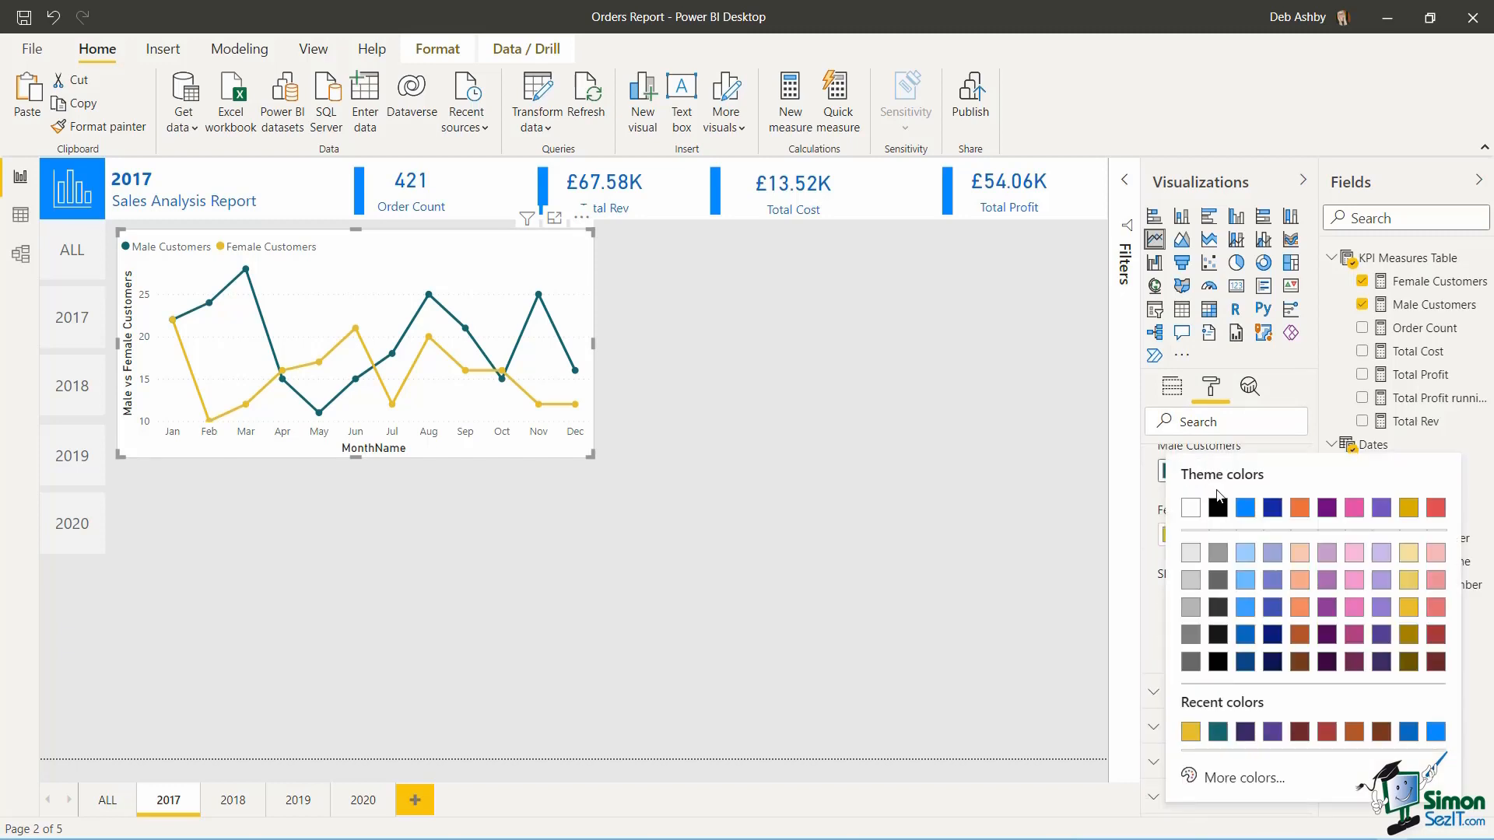
pyautogui.click(1273, 663)
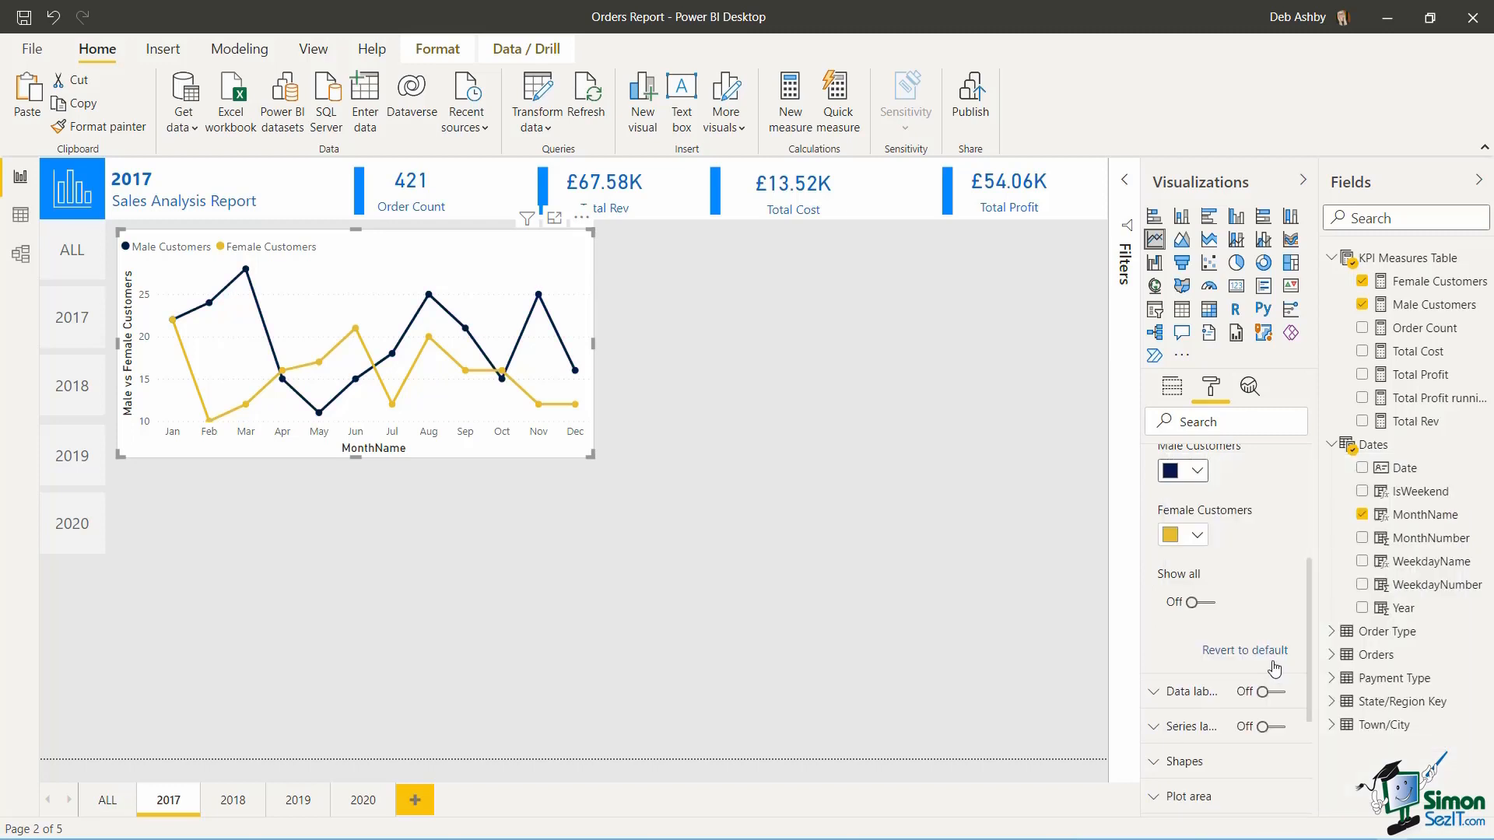
pyautogui.click(1202, 534)
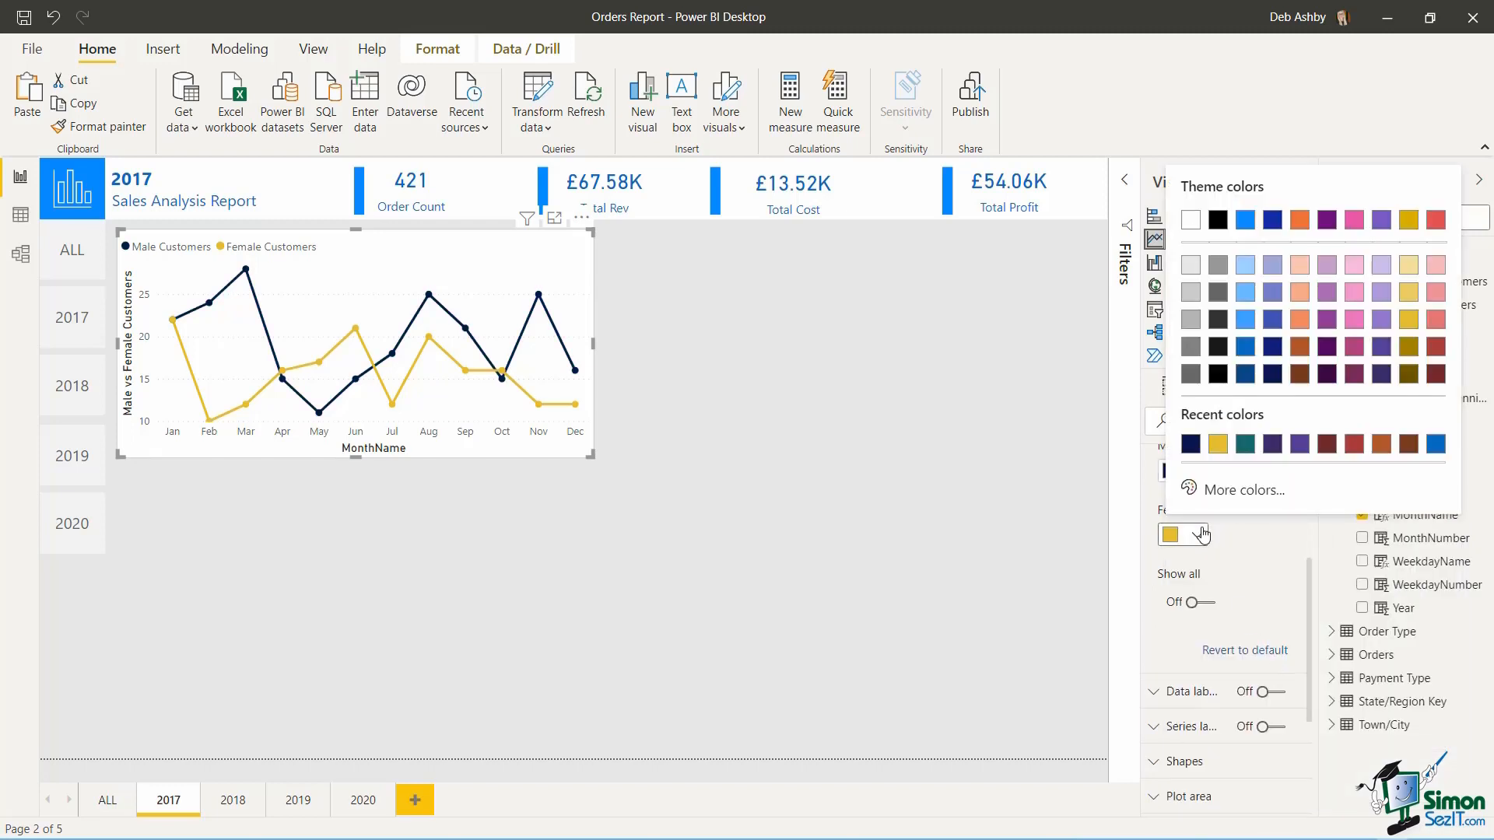
pyautogui.click(1435, 444)
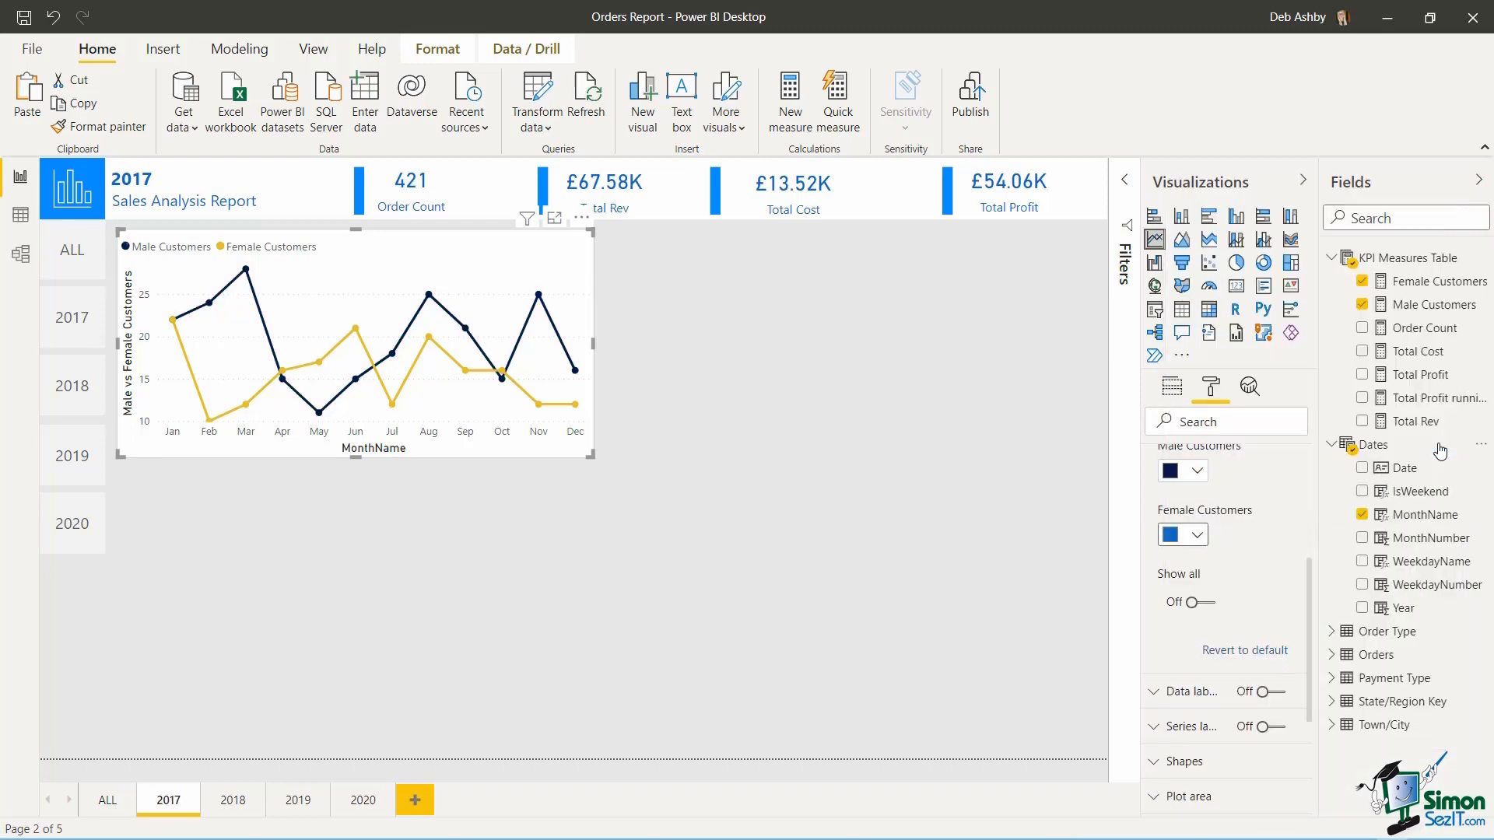
pyautogui.click(797, 394)
# - Copy the 2017 line chart to the 2018 page and color Male Customers dark brown and Female Customers orange
pyautogui.click(513, 255)
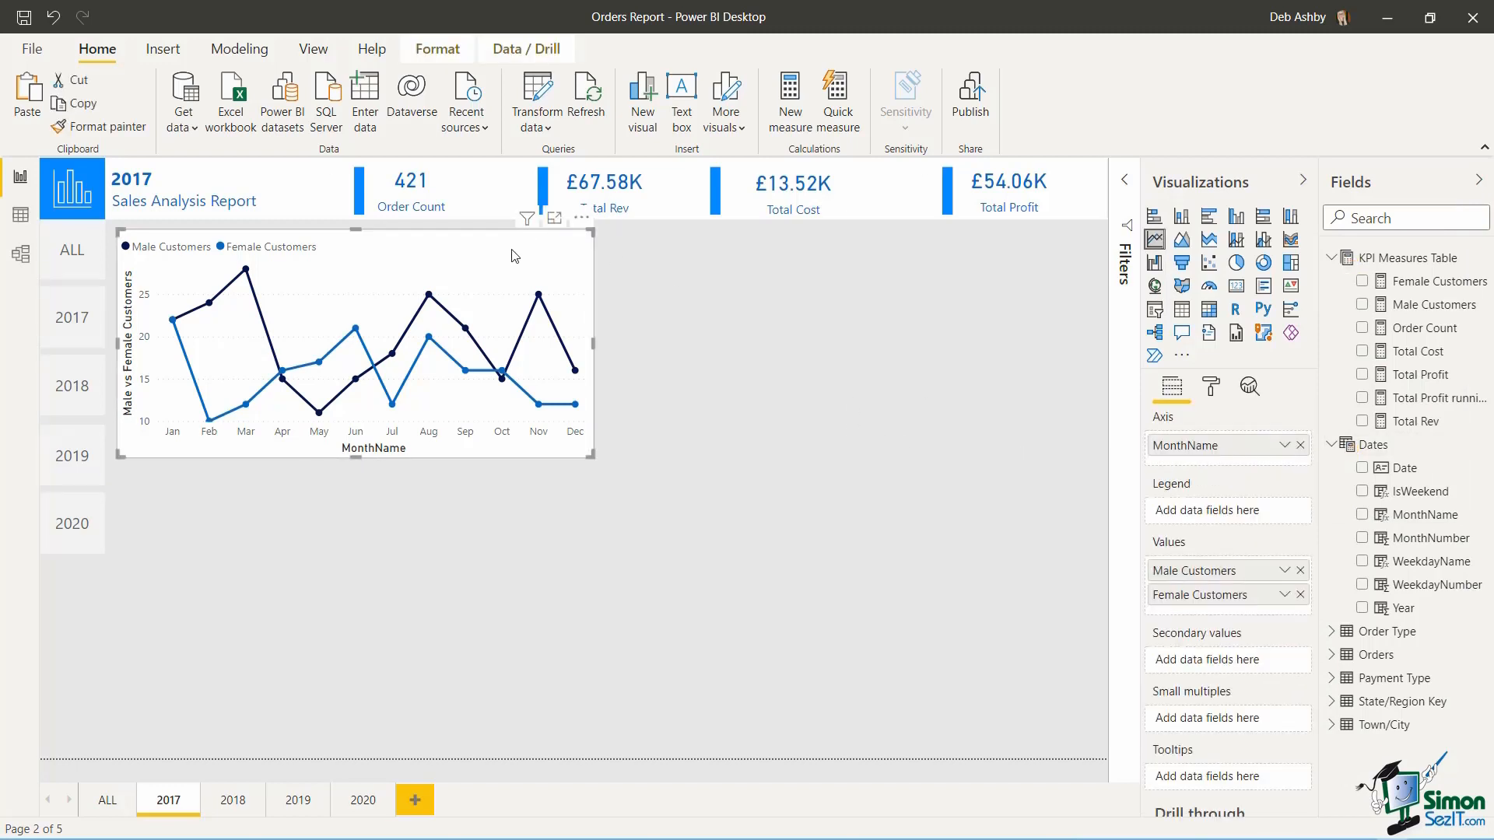
pyautogui.click(233, 800)
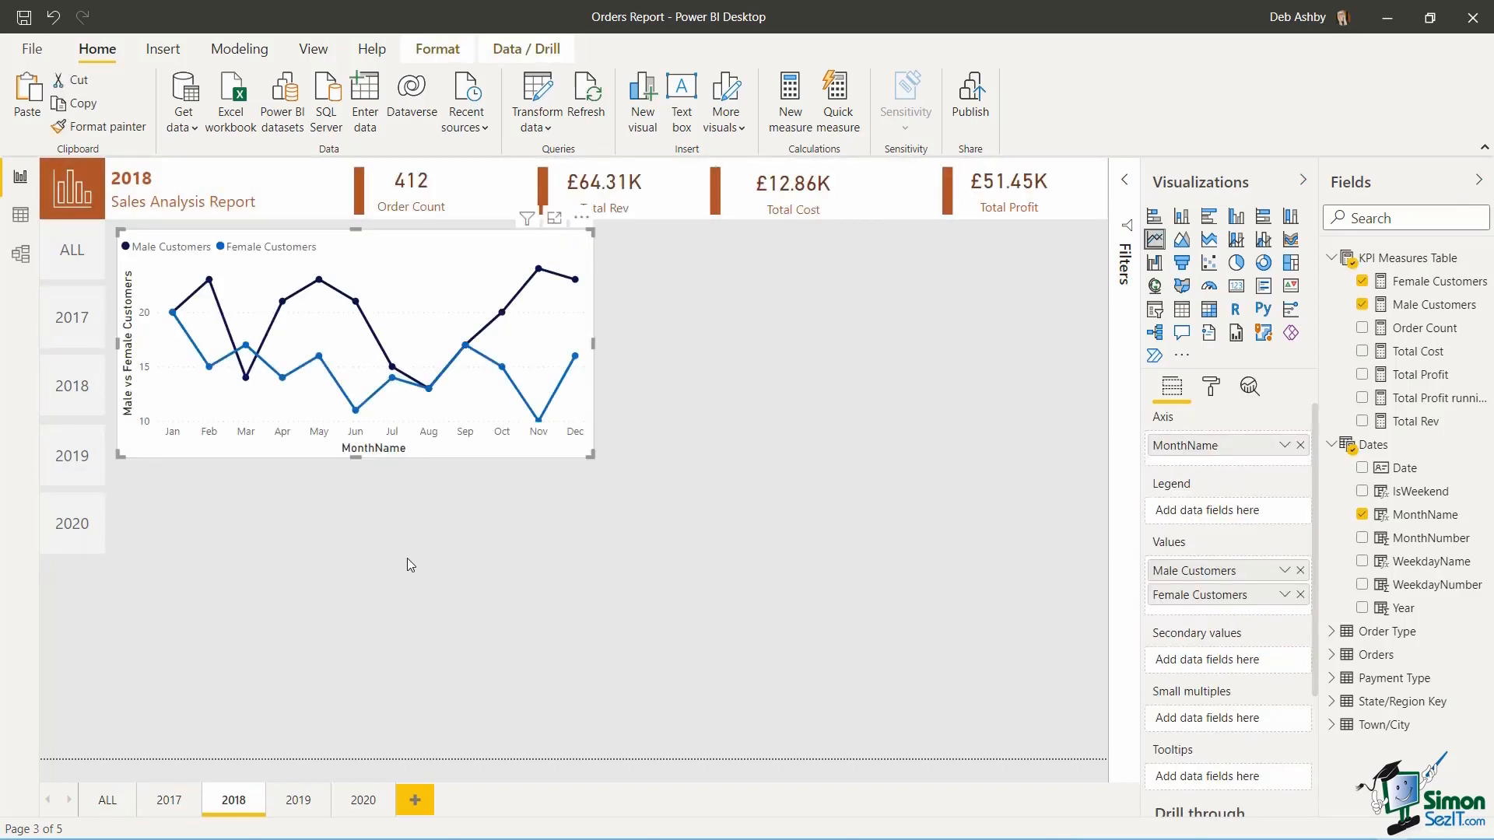
pyautogui.click(1214, 391)
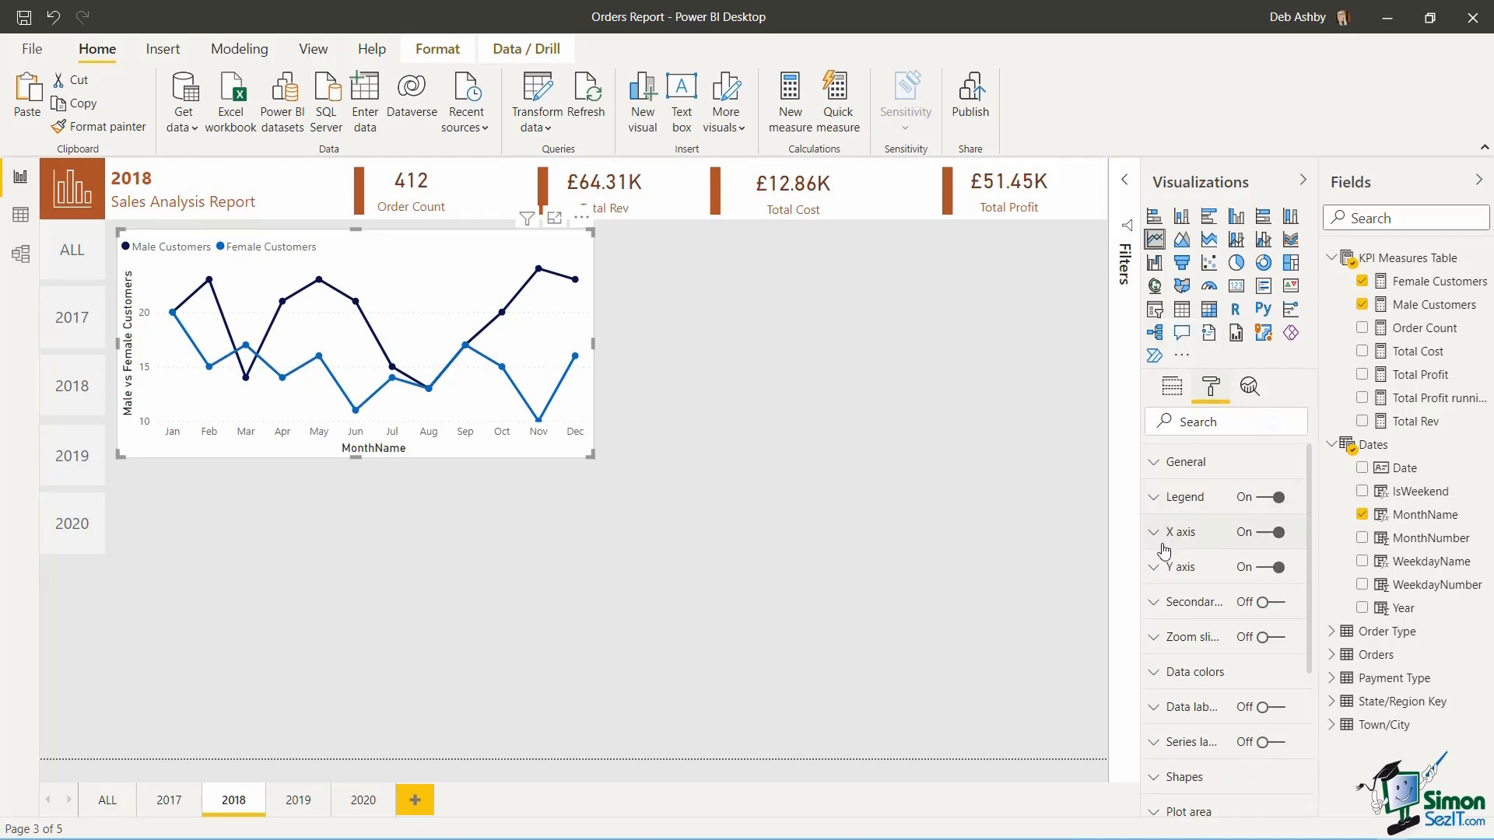
pyautogui.click(1155, 674)
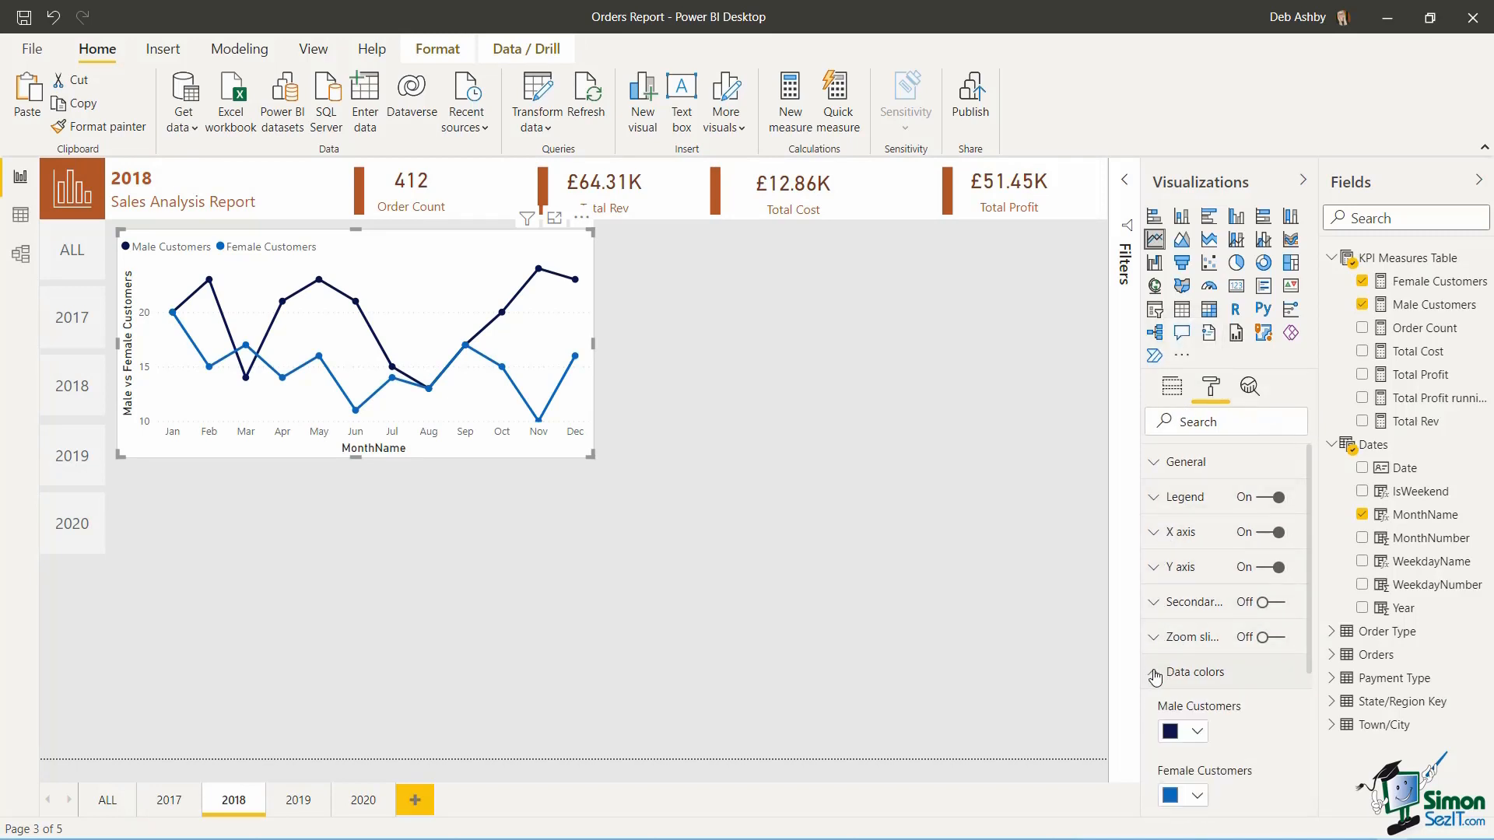
pyautogui.moveTo(1309, 506); pyautogui.dragTo(1299, 577)
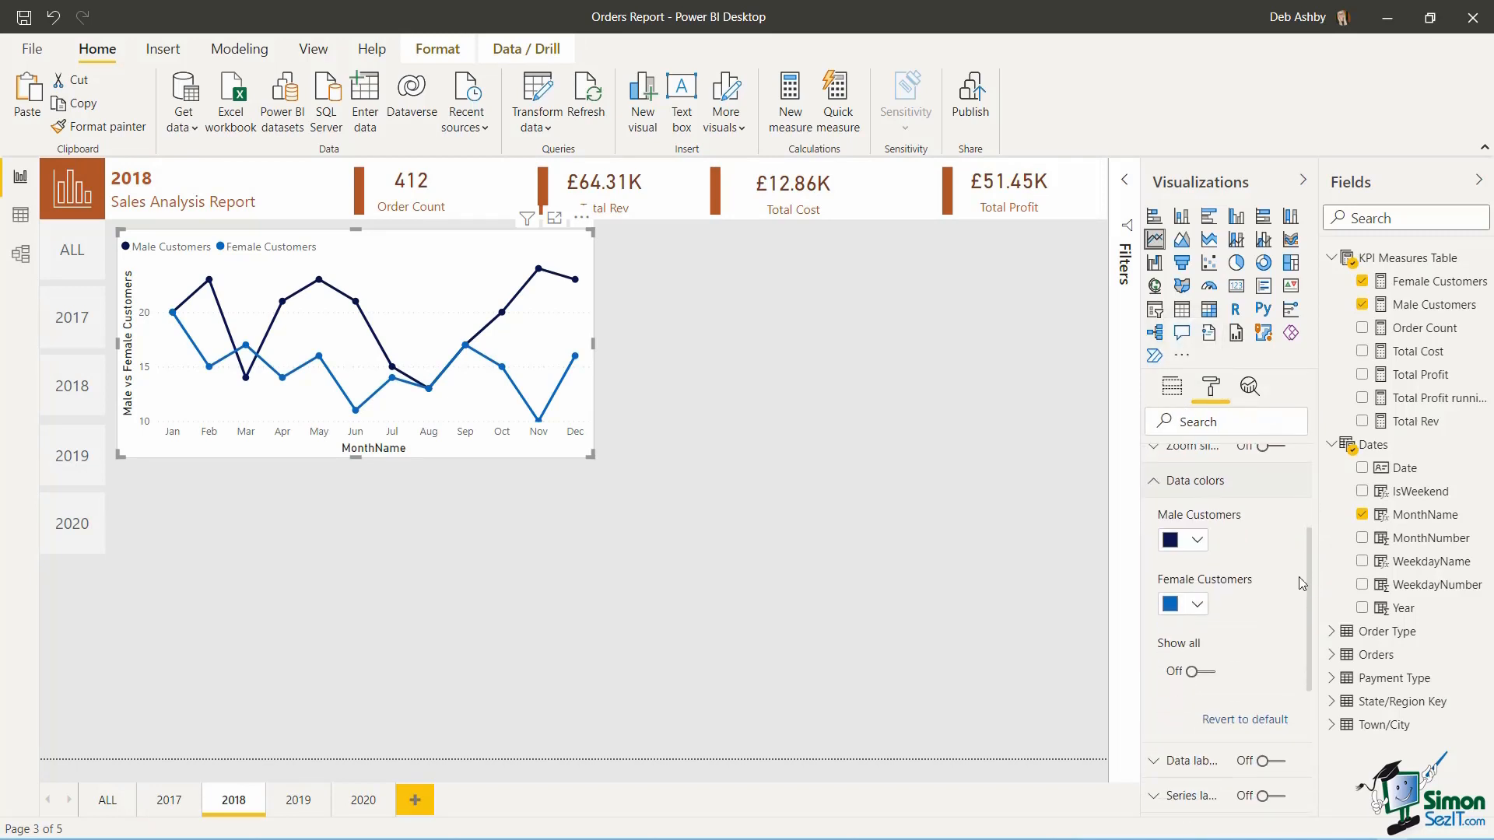
pyautogui.click(1196, 540)
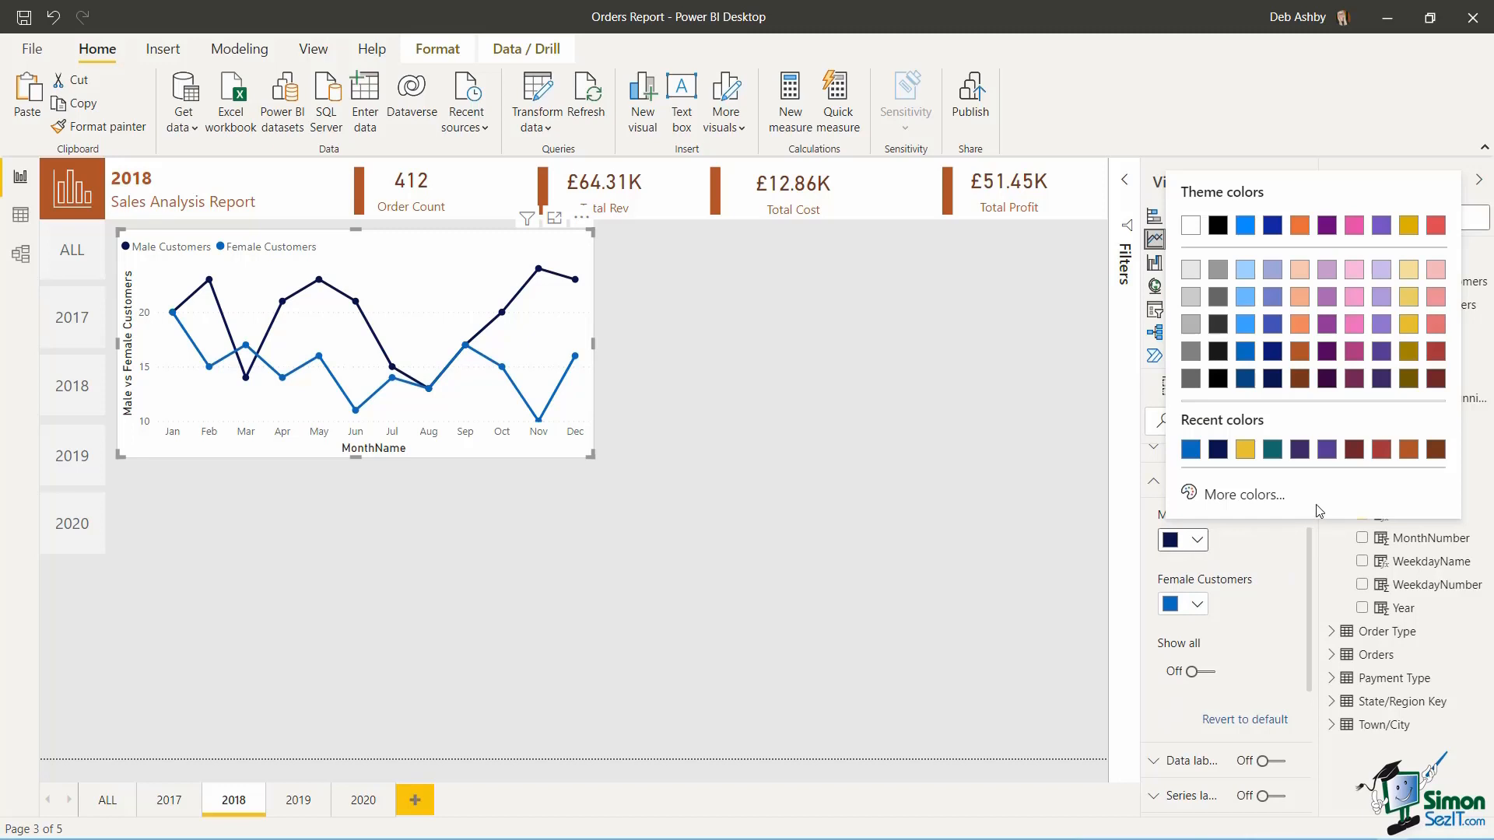
pyautogui.click(1299, 379)
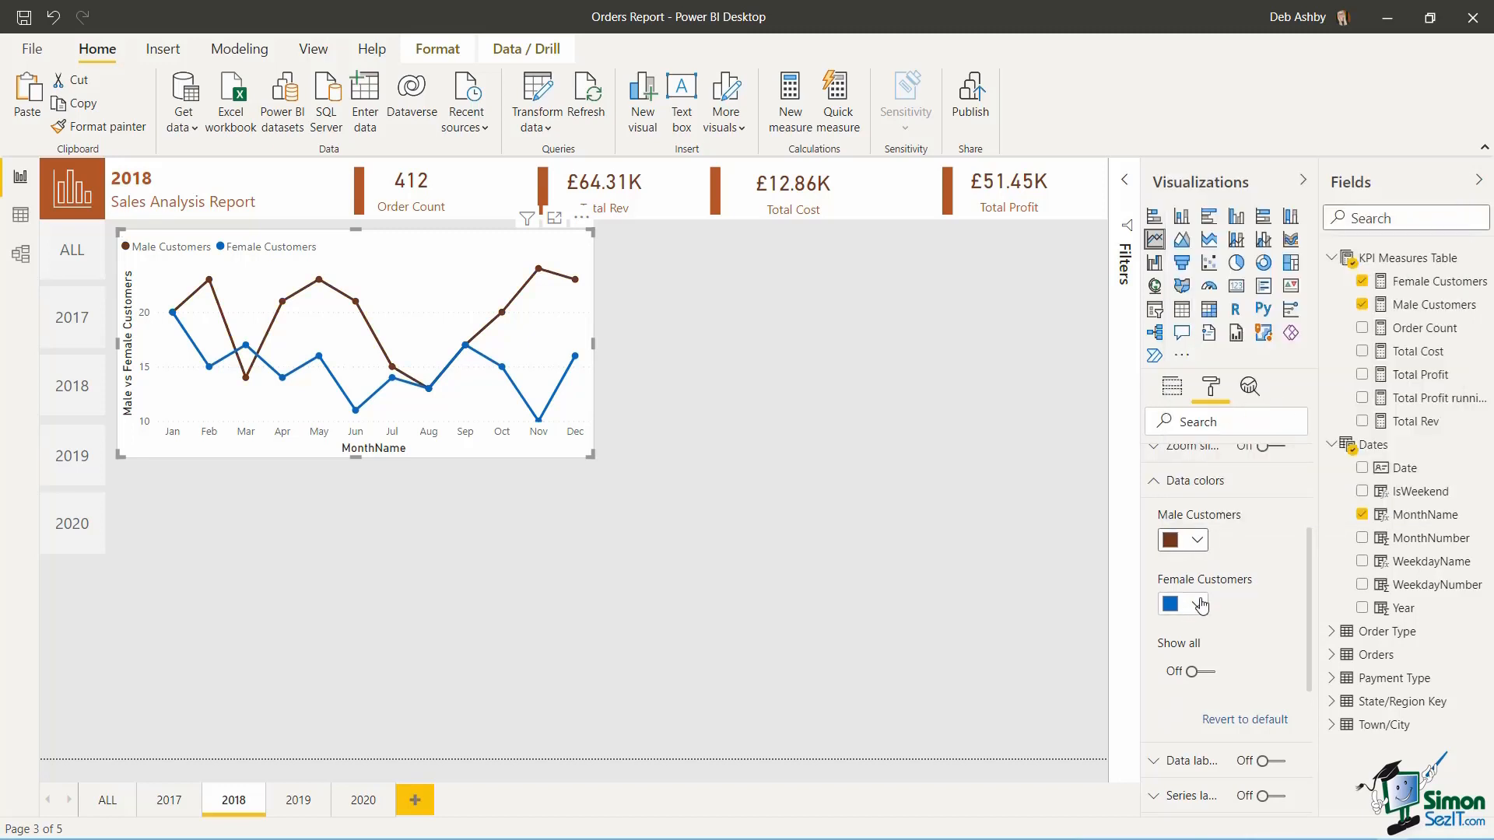
pyautogui.click(1196, 540)
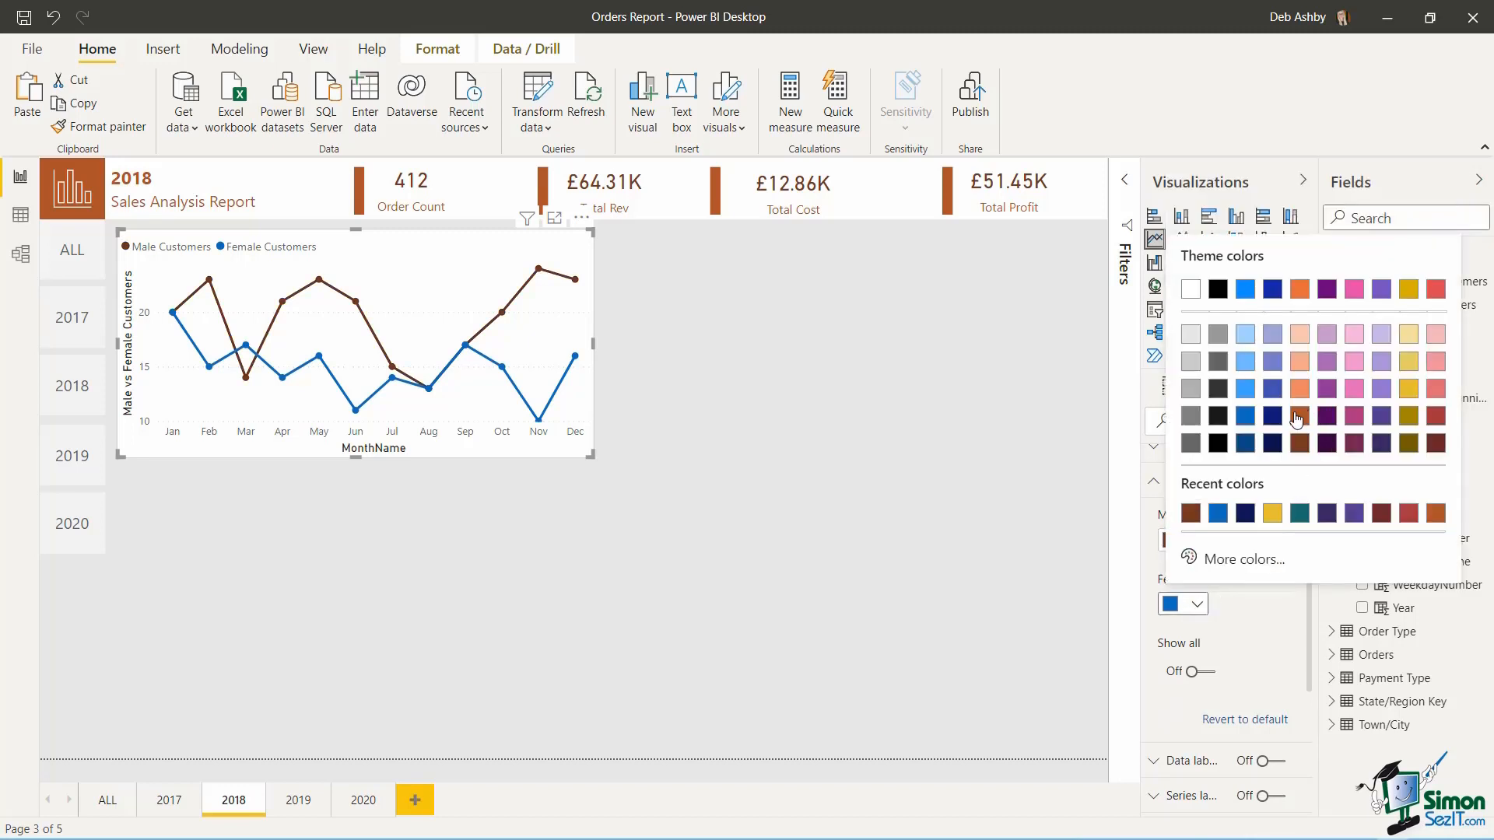
pyautogui.click(1299, 290)
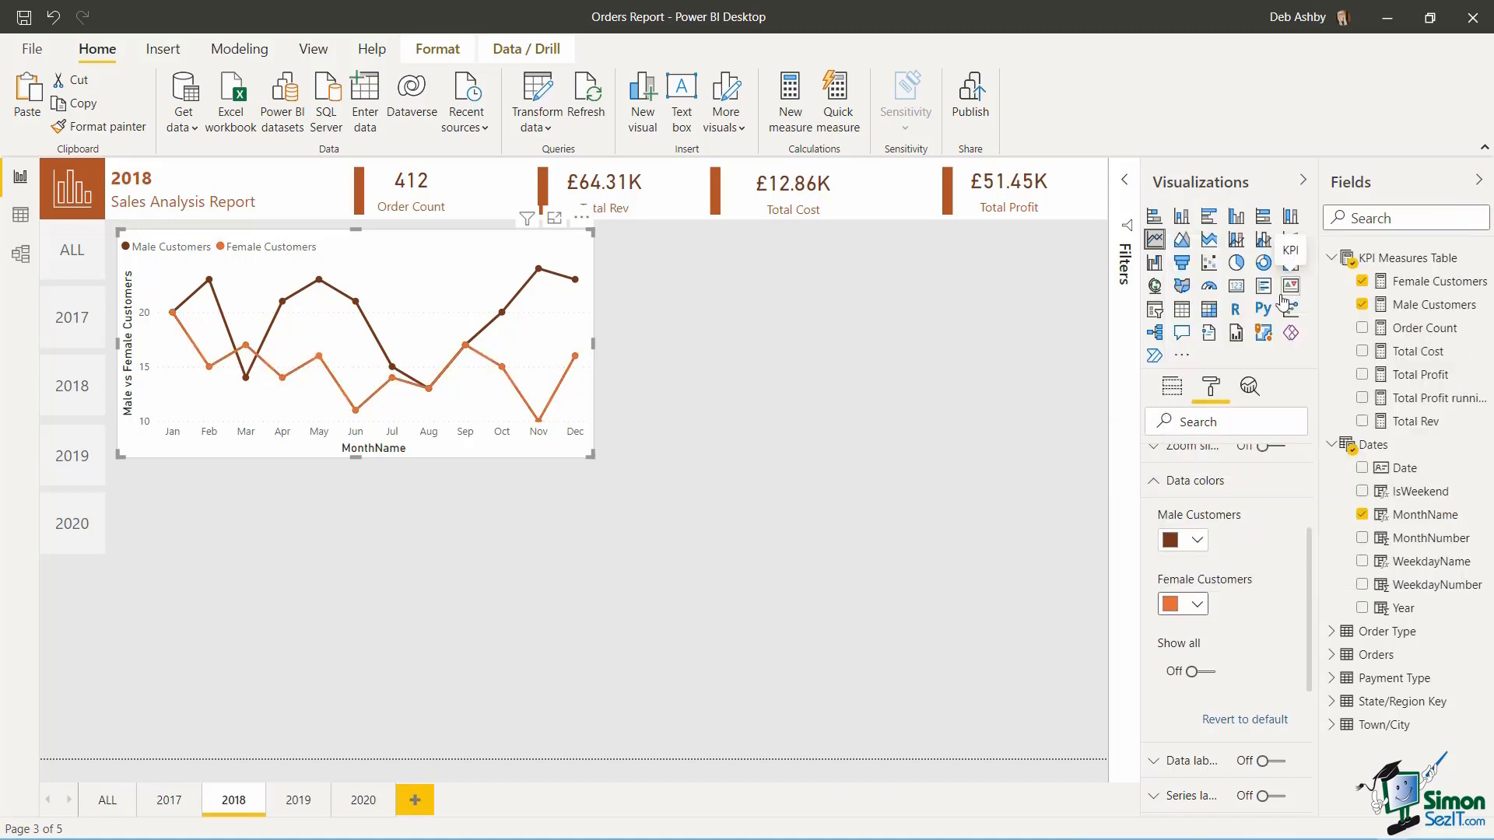
pyautogui.click(912, 417)
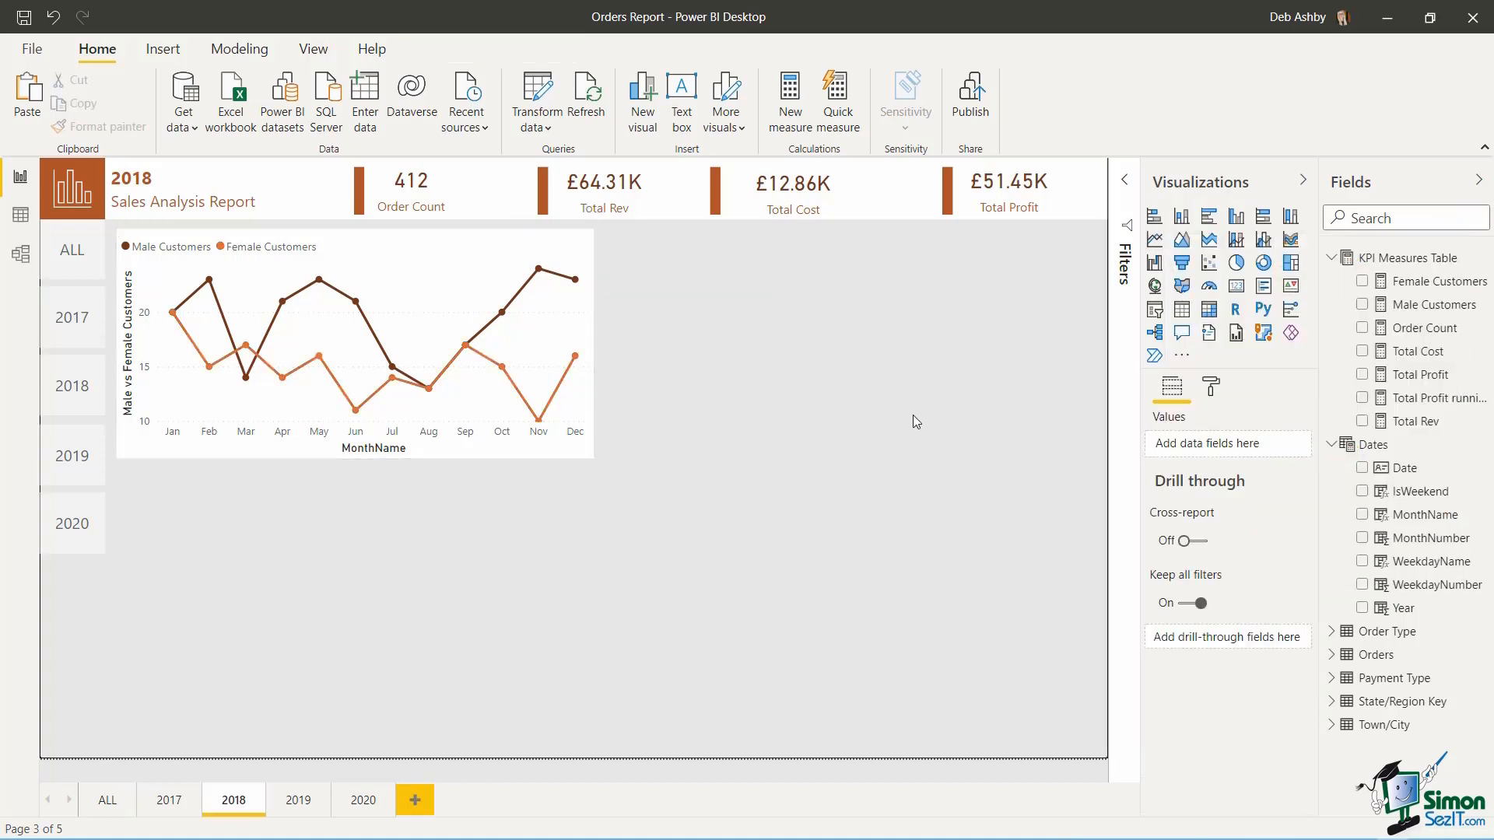
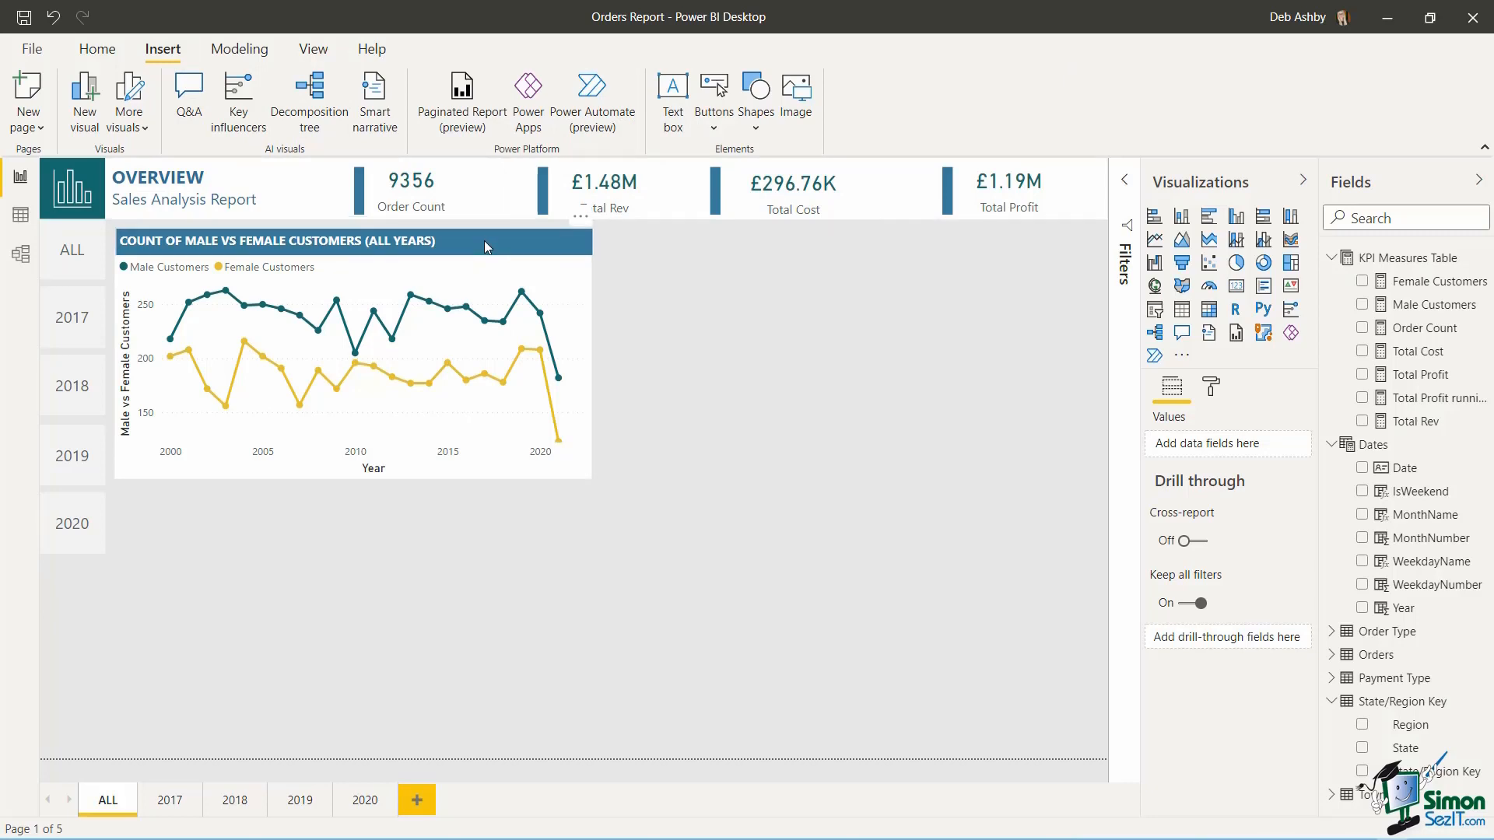
# - Review the male versus female customers line charts on the 2017, 2018, 2019 and 2020 pages
pyautogui.click(172, 803)
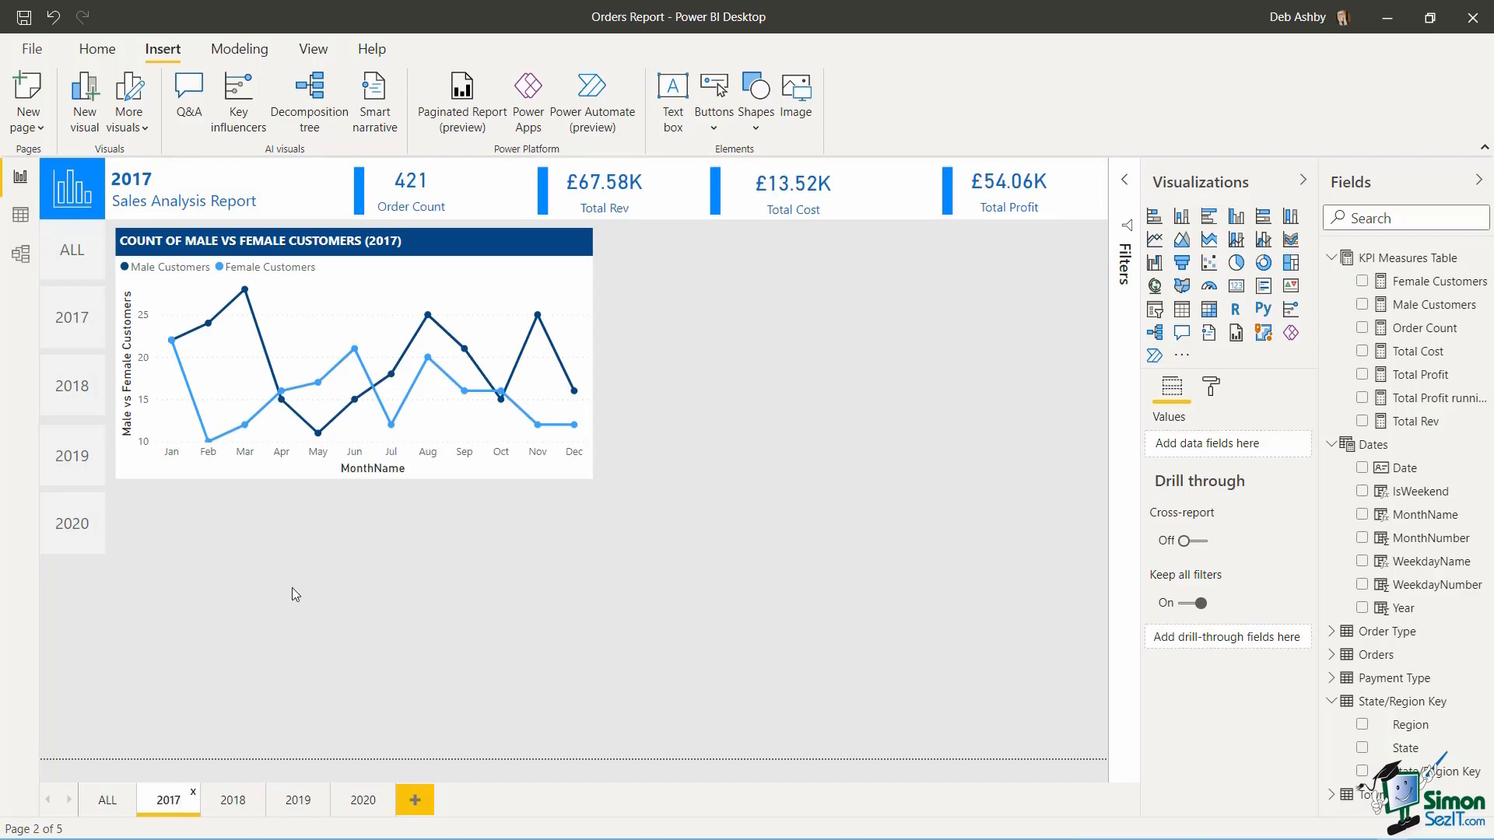
pyautogui.click(235, 801)
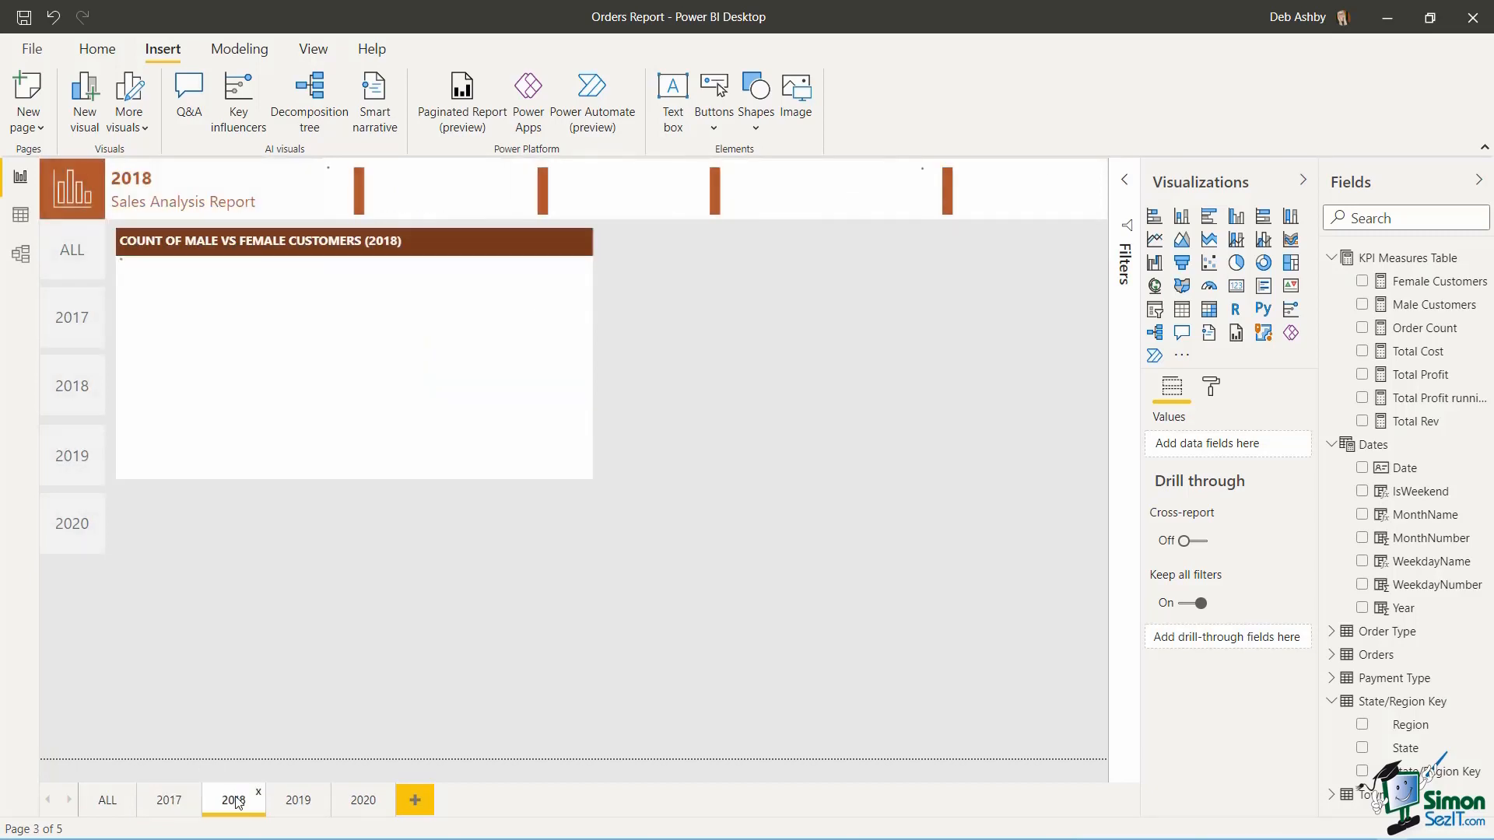
pyautogui.click(301, 801)
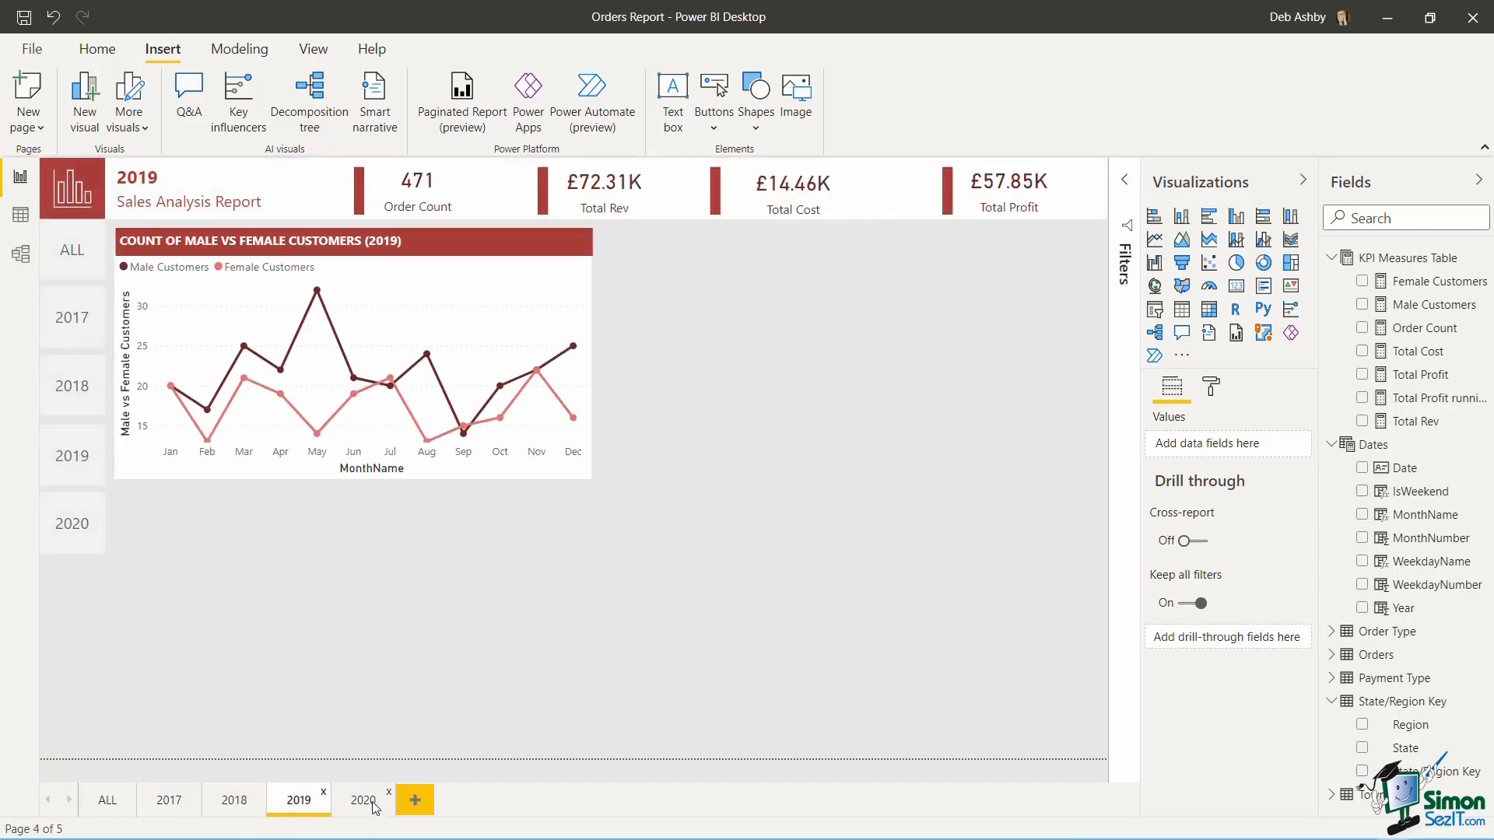
pyautogui.click(372, 803)
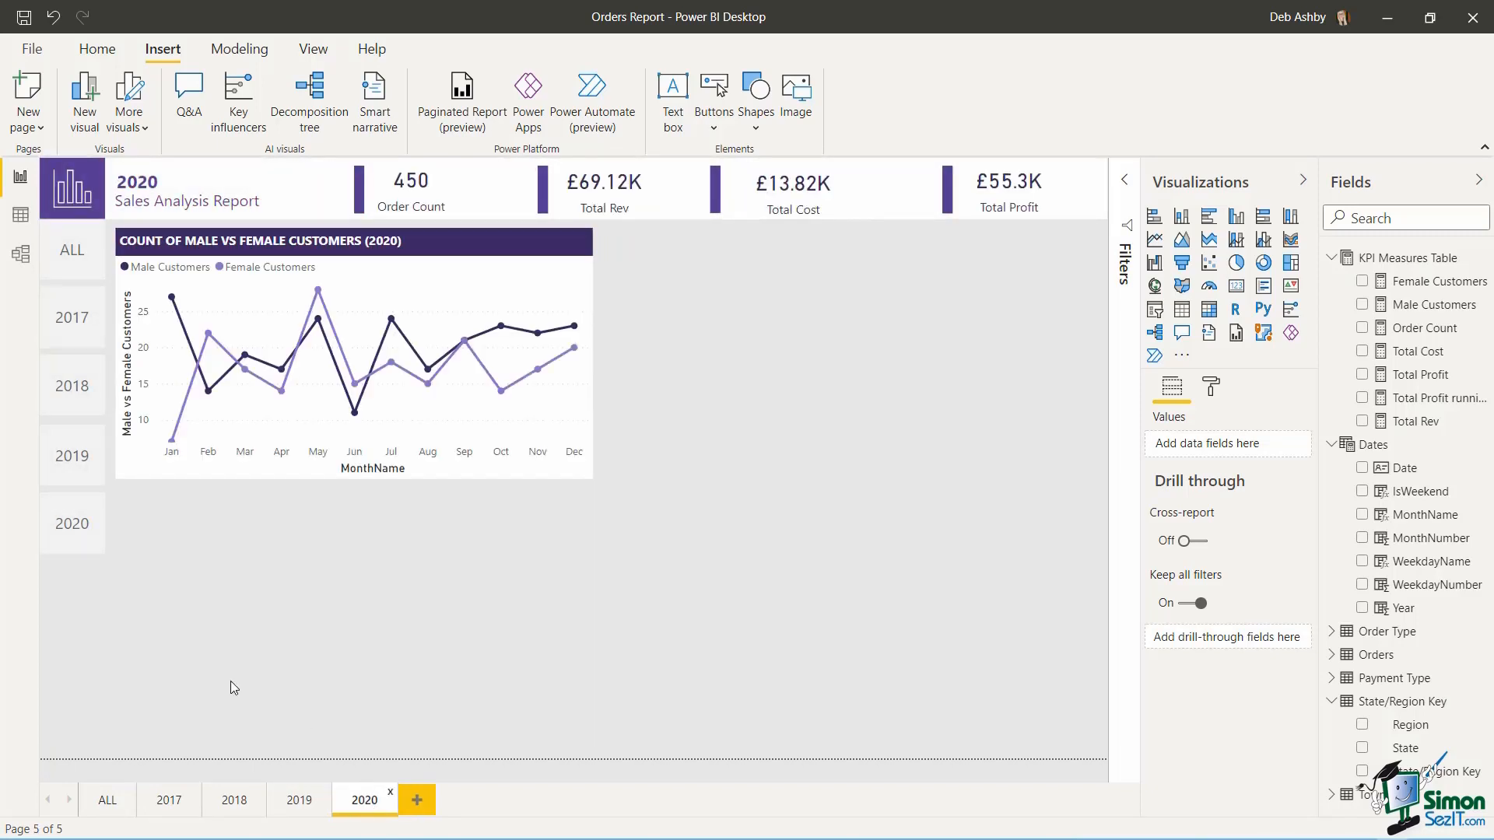
# - Add a 100% stacked column chart to the overview page with Total Rev as values and Region as legend
pyautogui.click(113, 802)
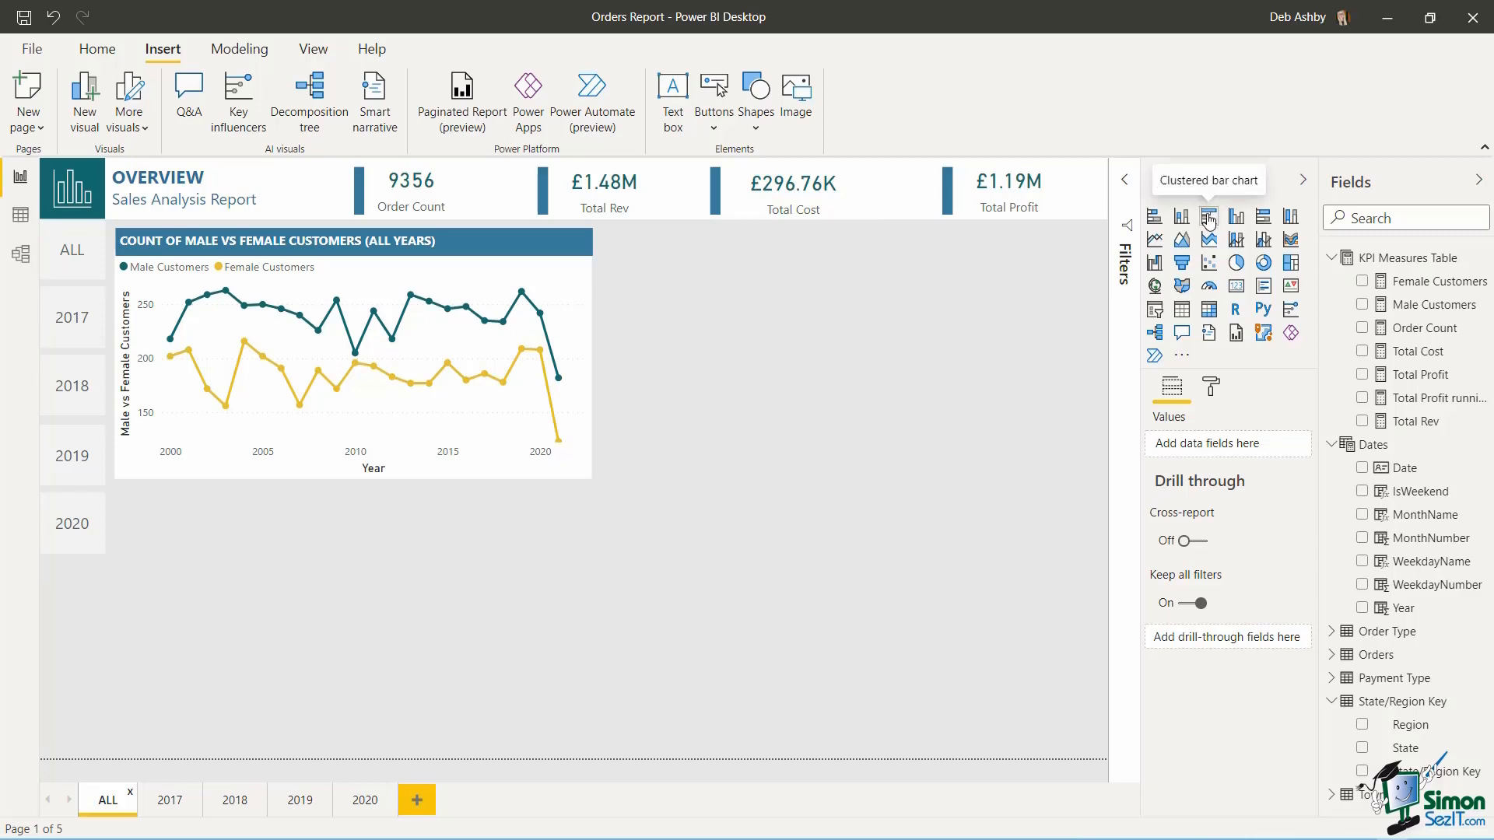
pyautogui.click(1290, 220)
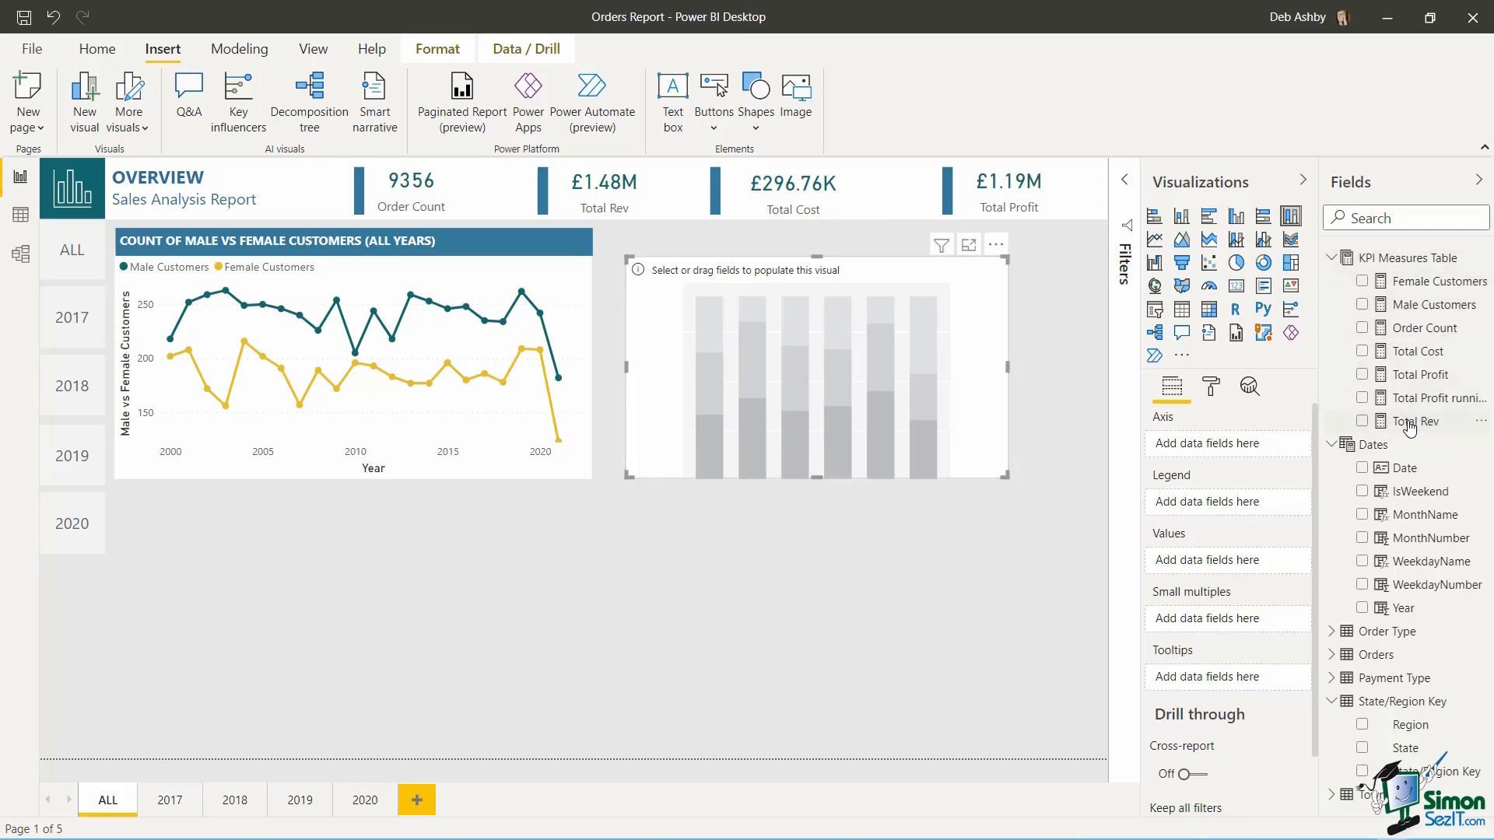
pyautogui.moveTo(1420, 428); pyautogui.dragTo(1231, 560)
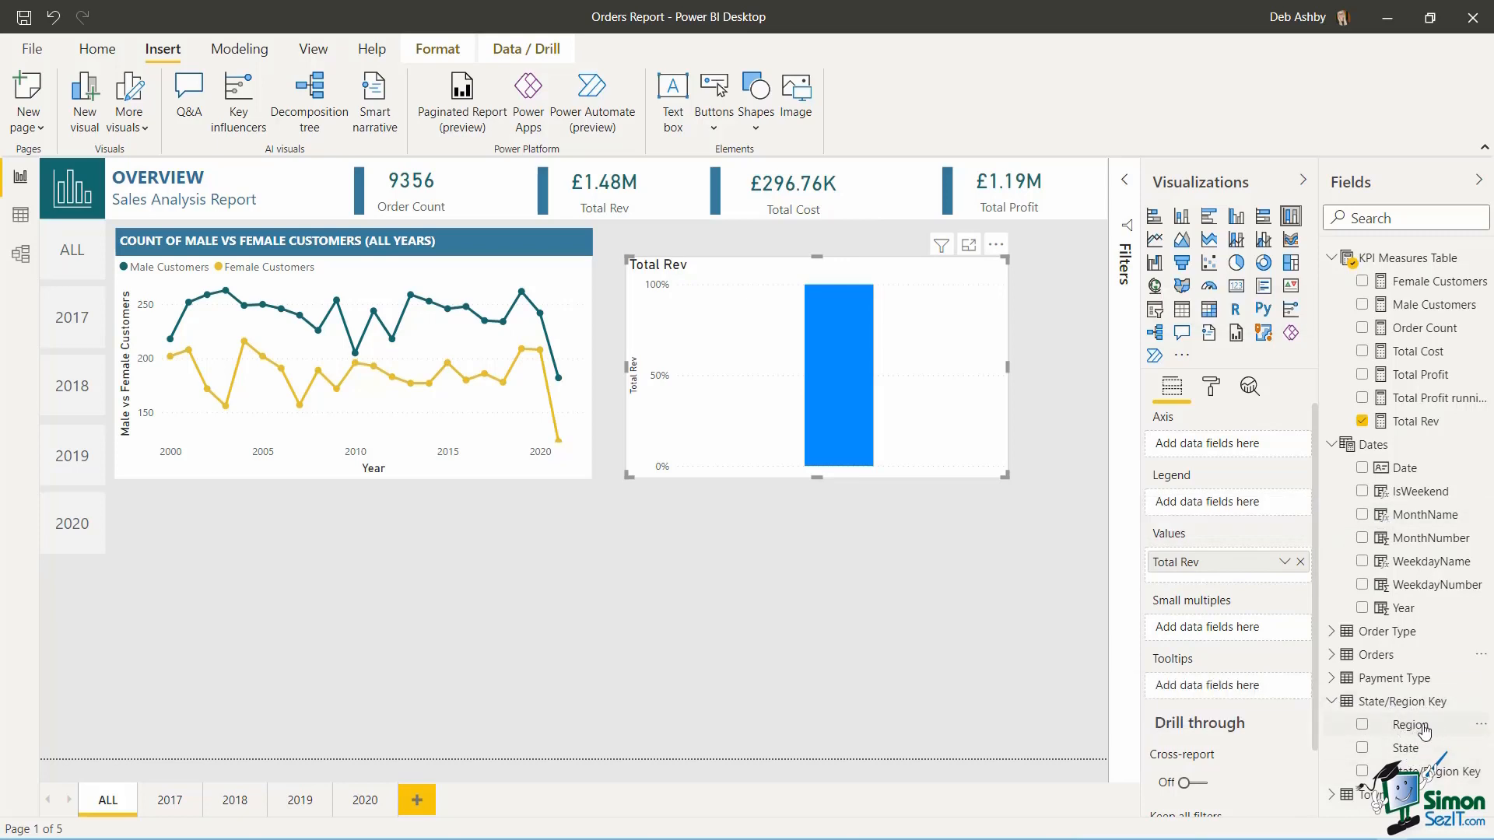
pyautogui.moveTo(1434, 734); pyautogui.dragTo(1225, 504)
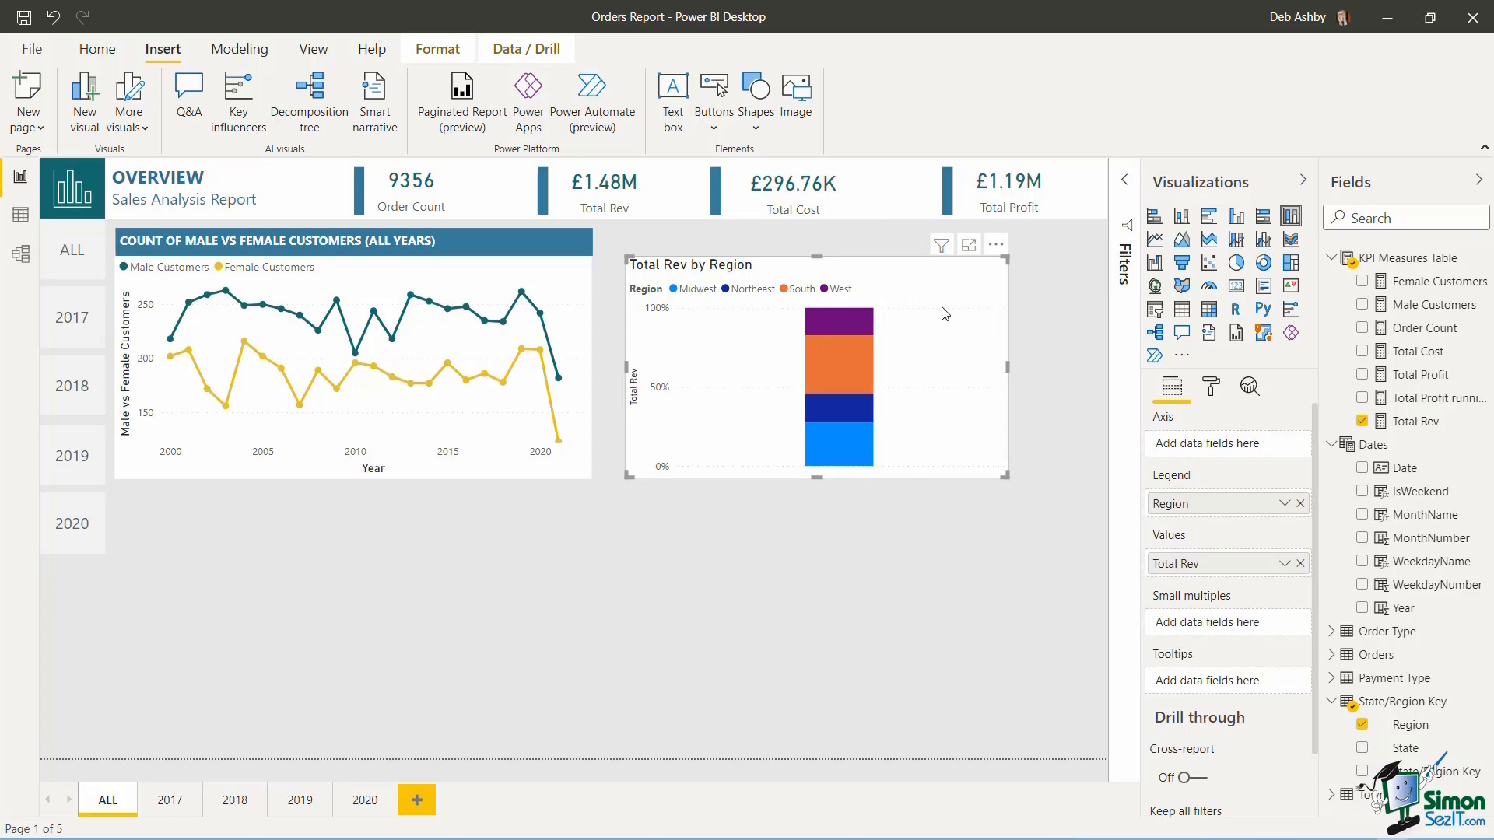
# - Align the stacked column chart's top edge and position with the neighbouring line chart and turn off its title
pyautogui.click(1211, 386)
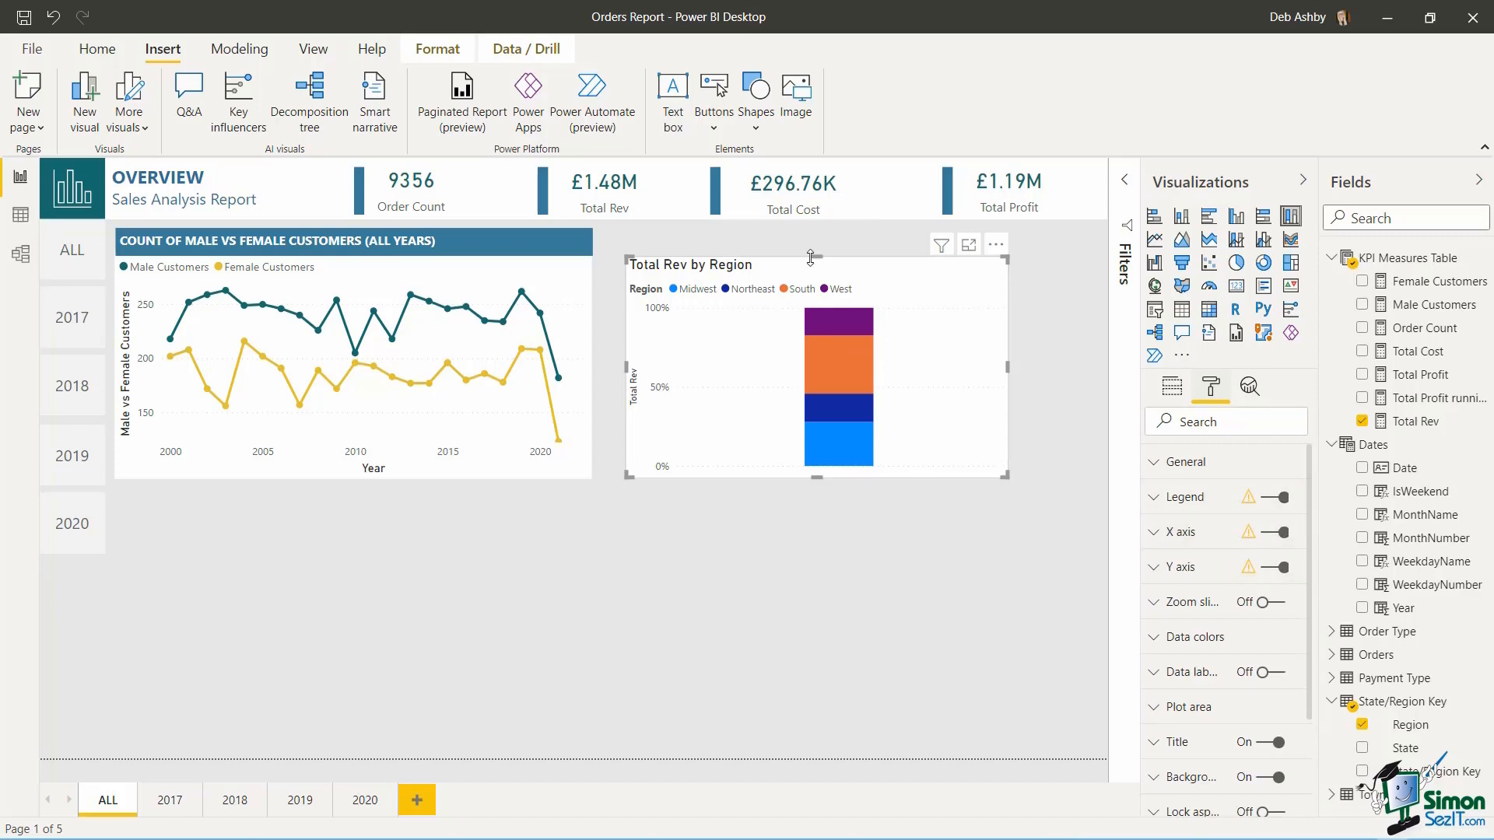
pyautogui.moveTo(817, 257); pyautogui.dragTo(821, 238)
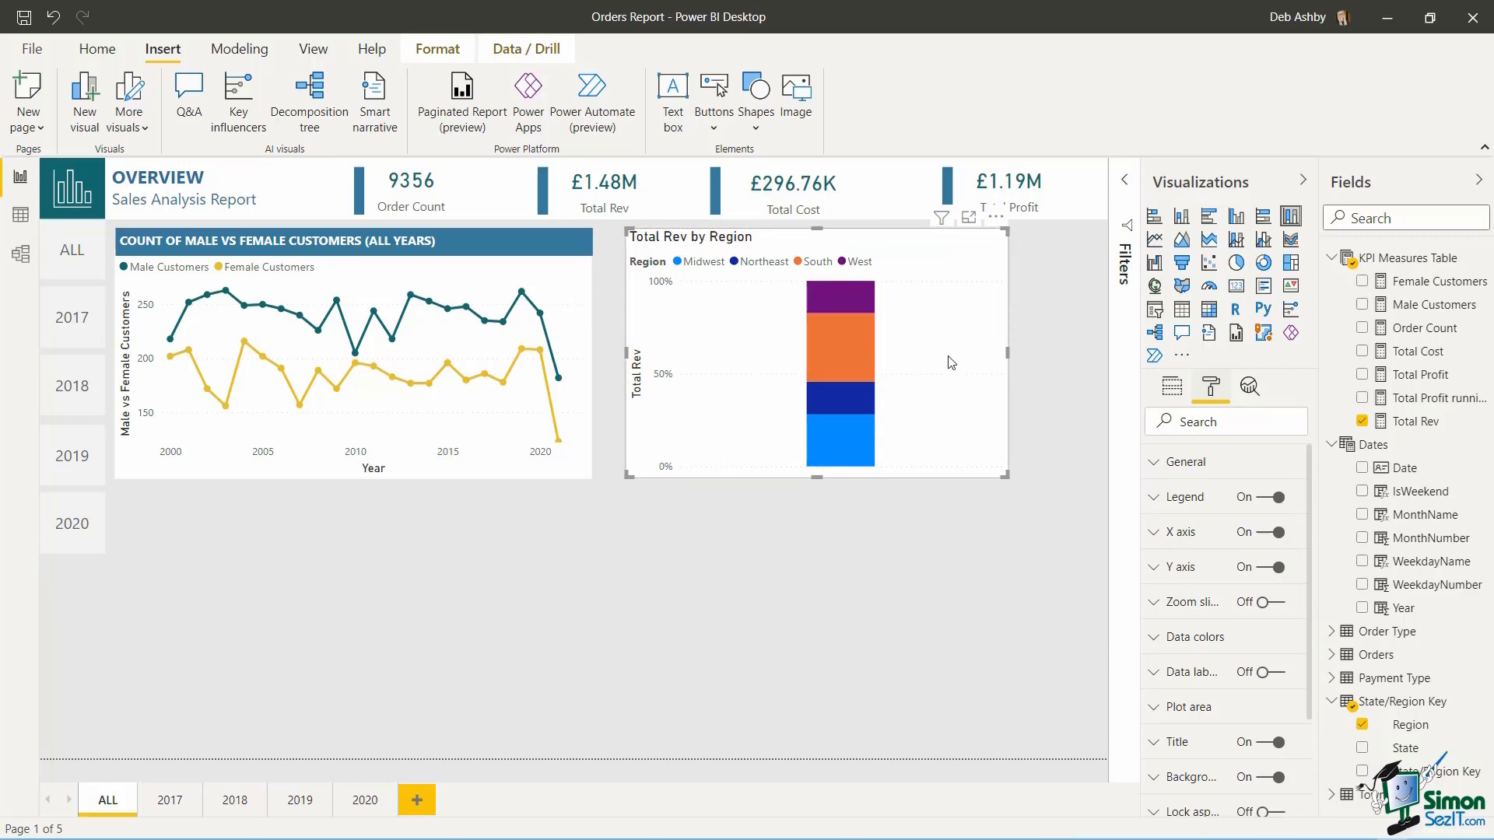
pyautogui.moveTo(948, 356); pyautogui.dragTo(927, 357)
pyautogui.click(1261, 743)
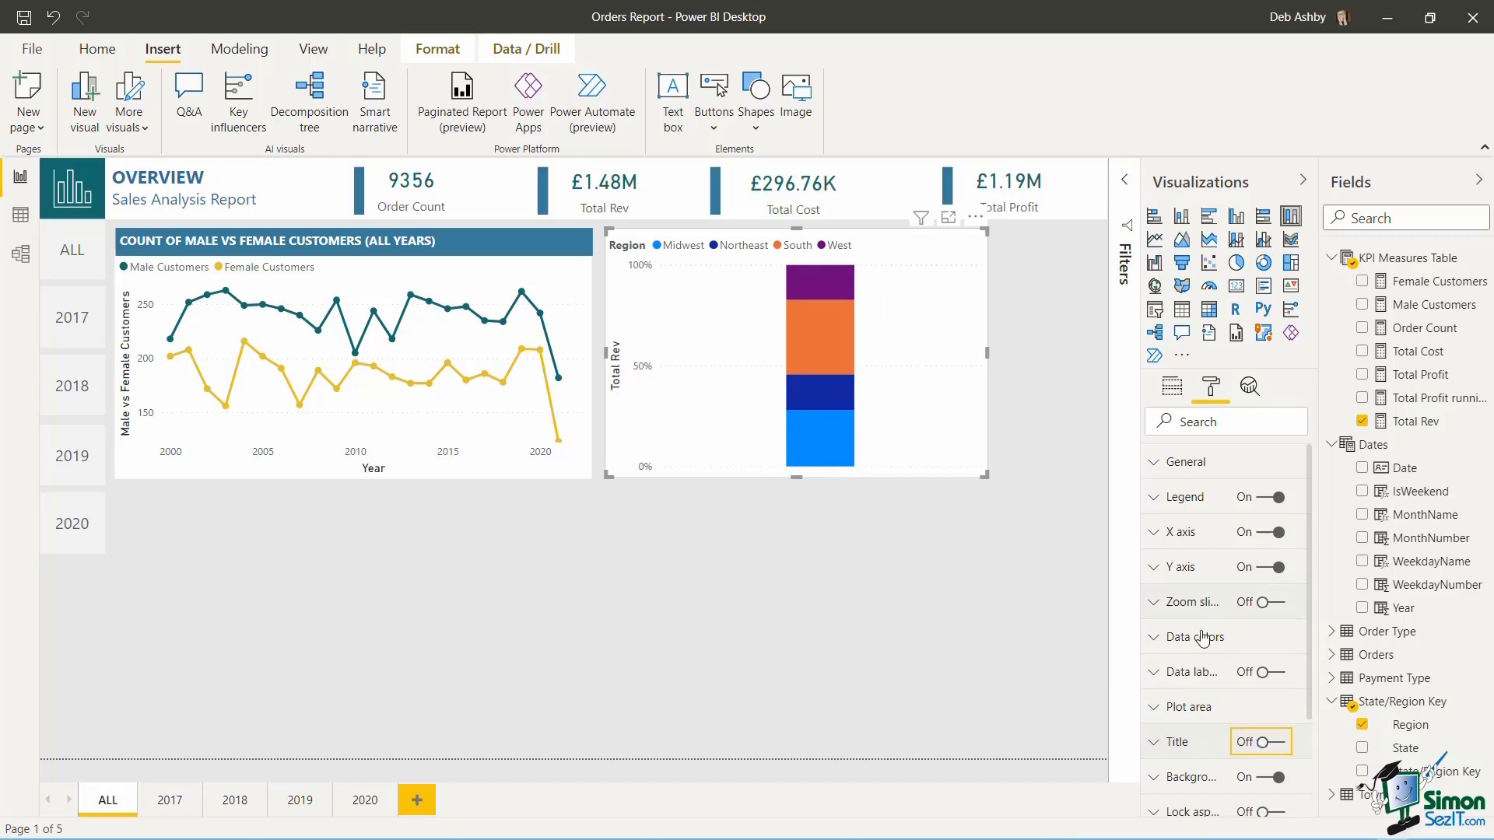
# - Color the stacked column chart's regions teal-blue for Midwest, yellow for Northeast, blue for South and rust orange for West
pyautogui.click(1156, 640)
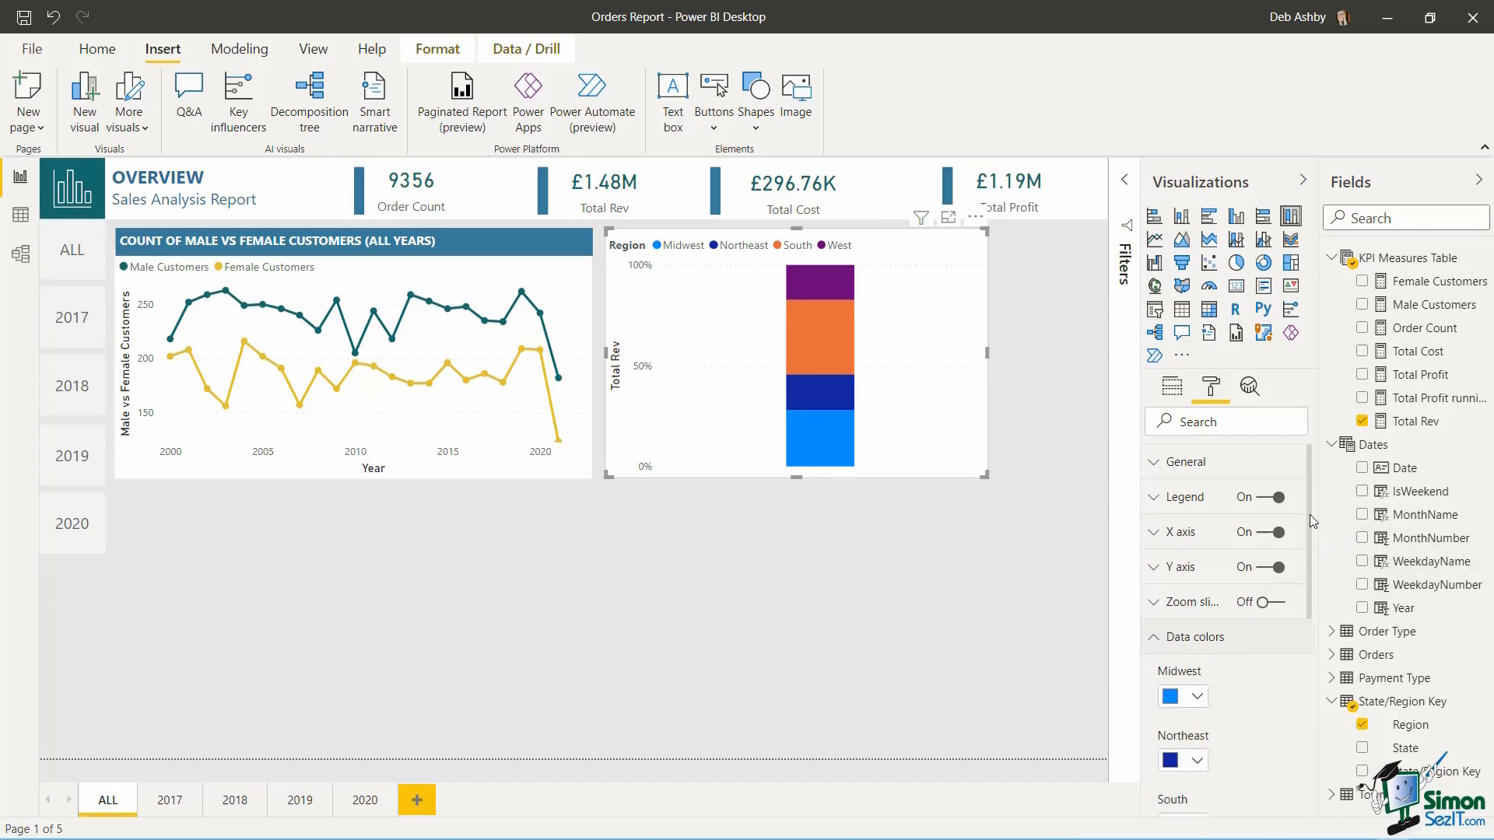
pyautogui.moveTo(1307, 506); pyautogui.dragTo(1314, 588)
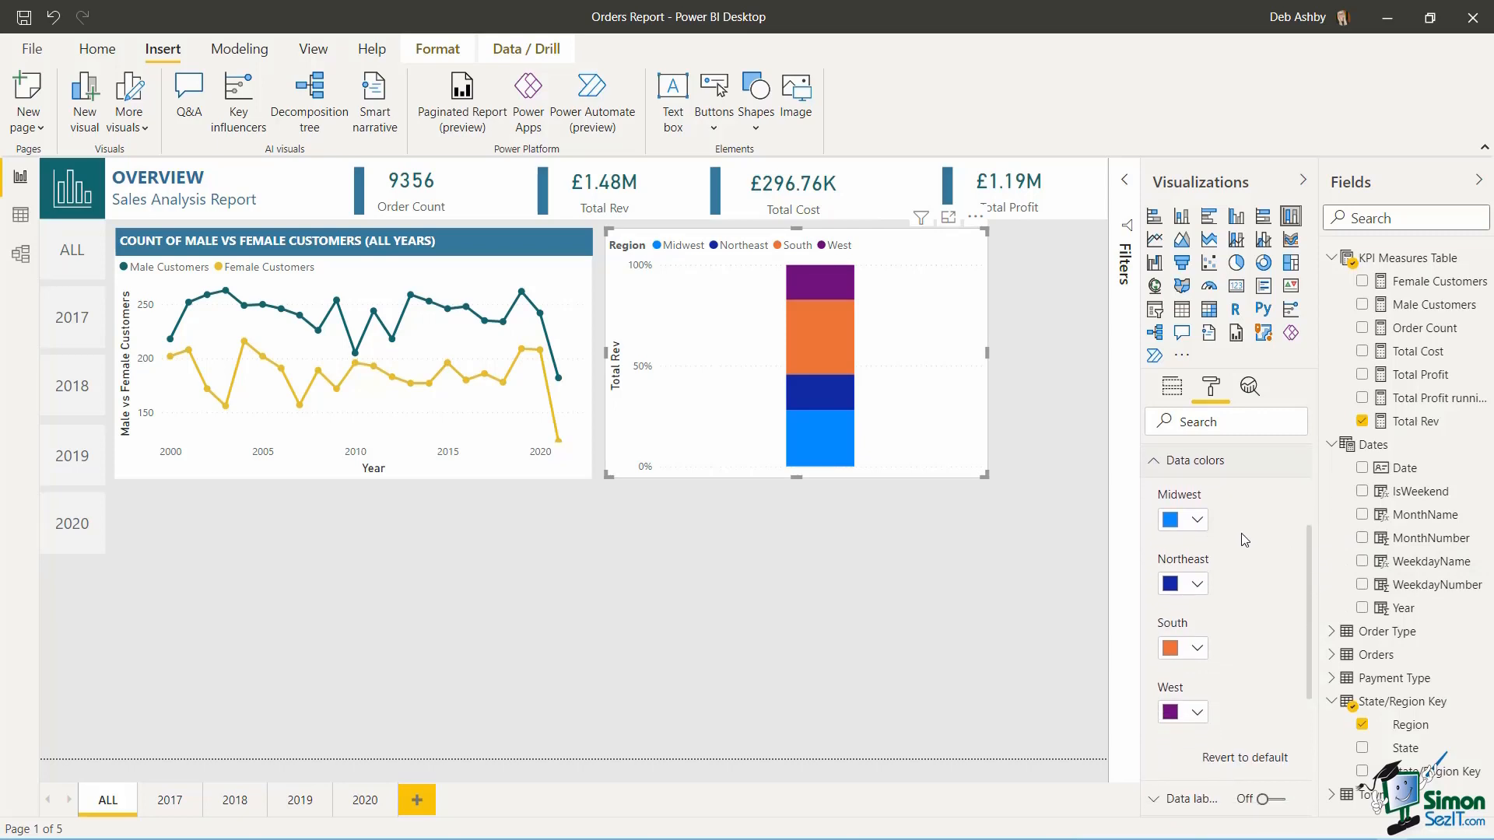
pyautogui.click(1198, 521)
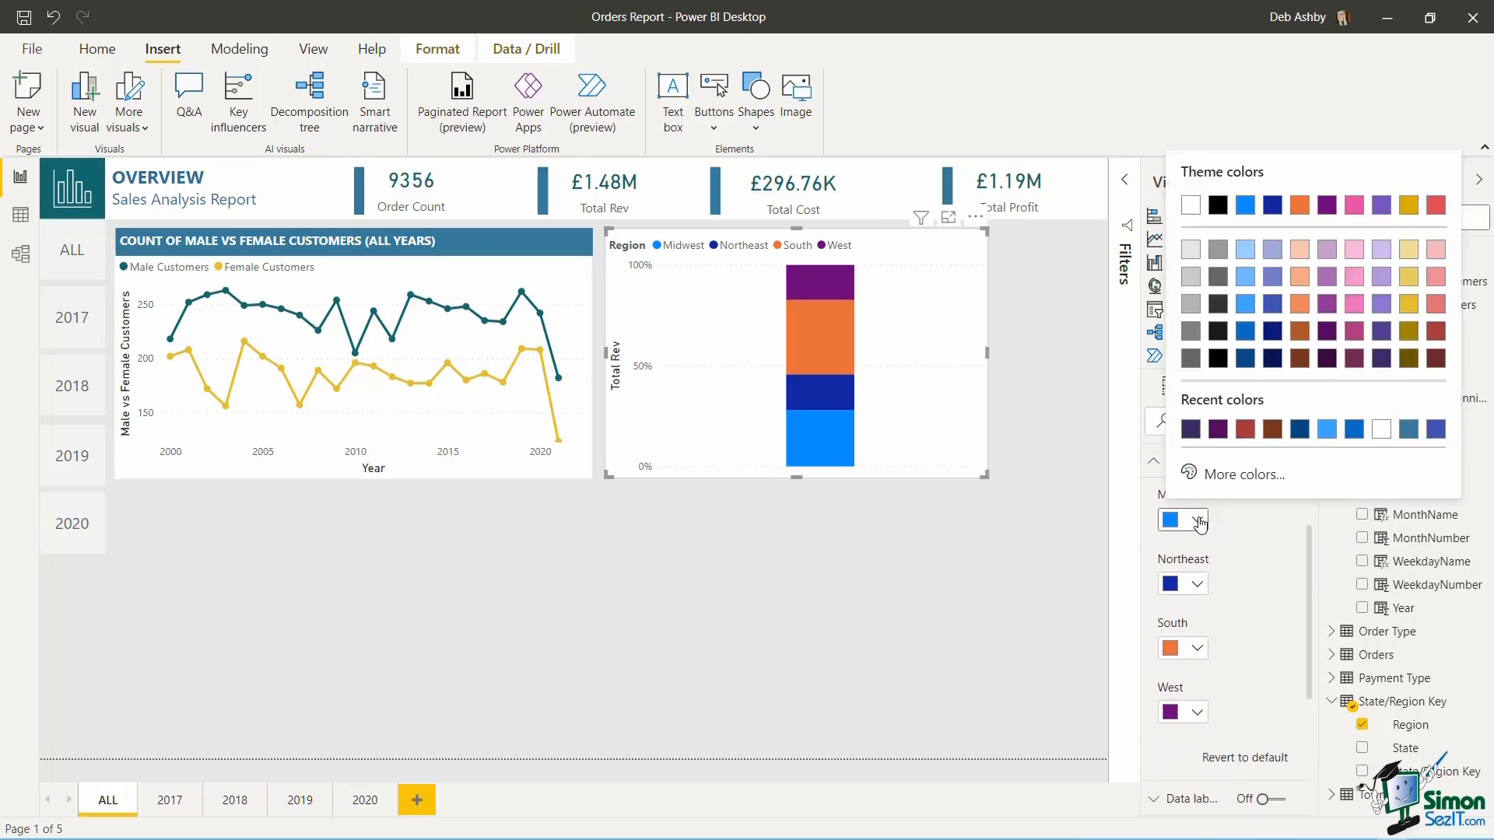
pyautogui.click(1408, 430)
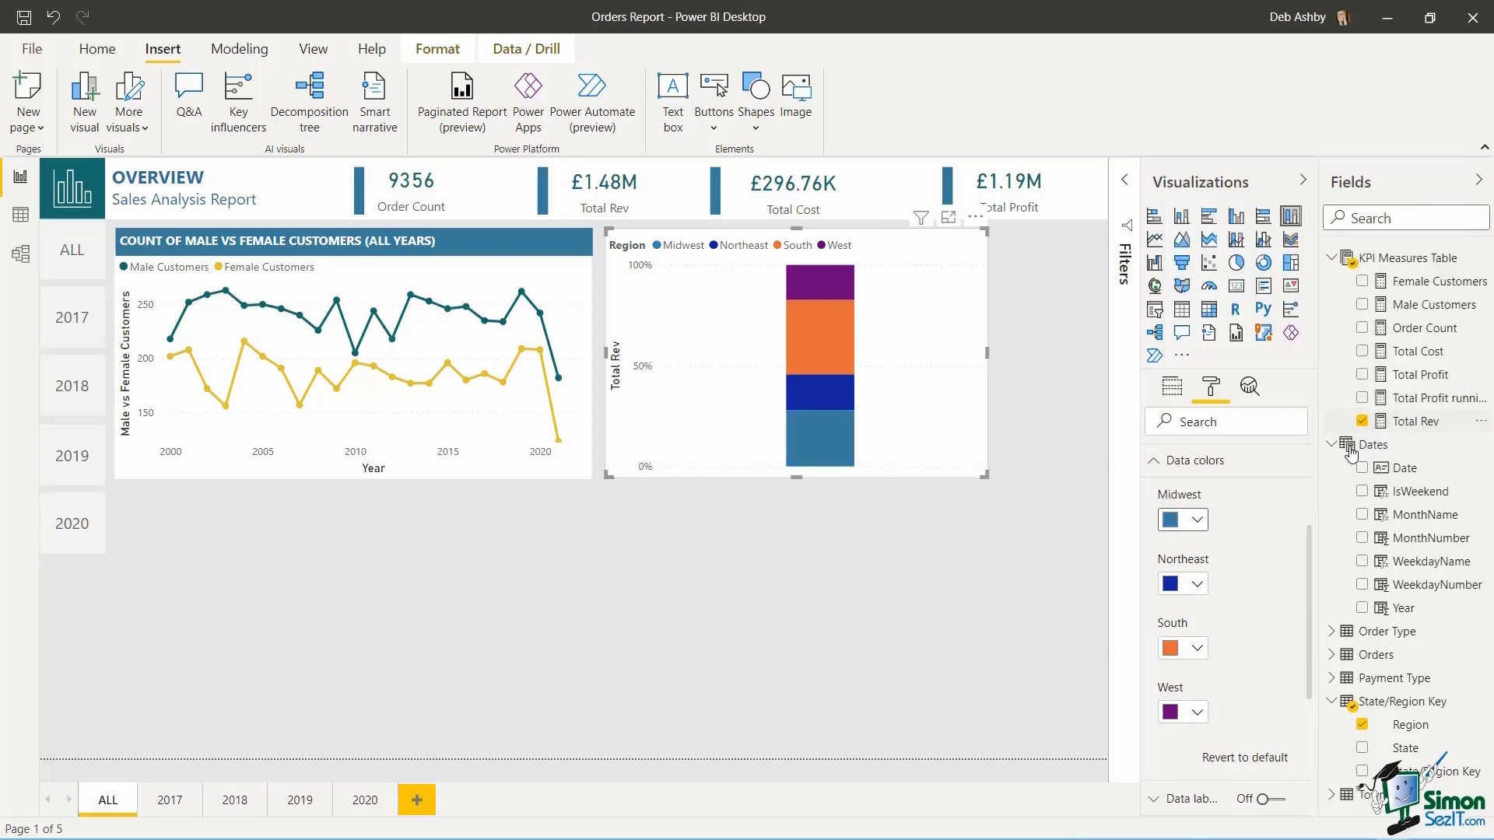
pyautogui.click(1197, 585)
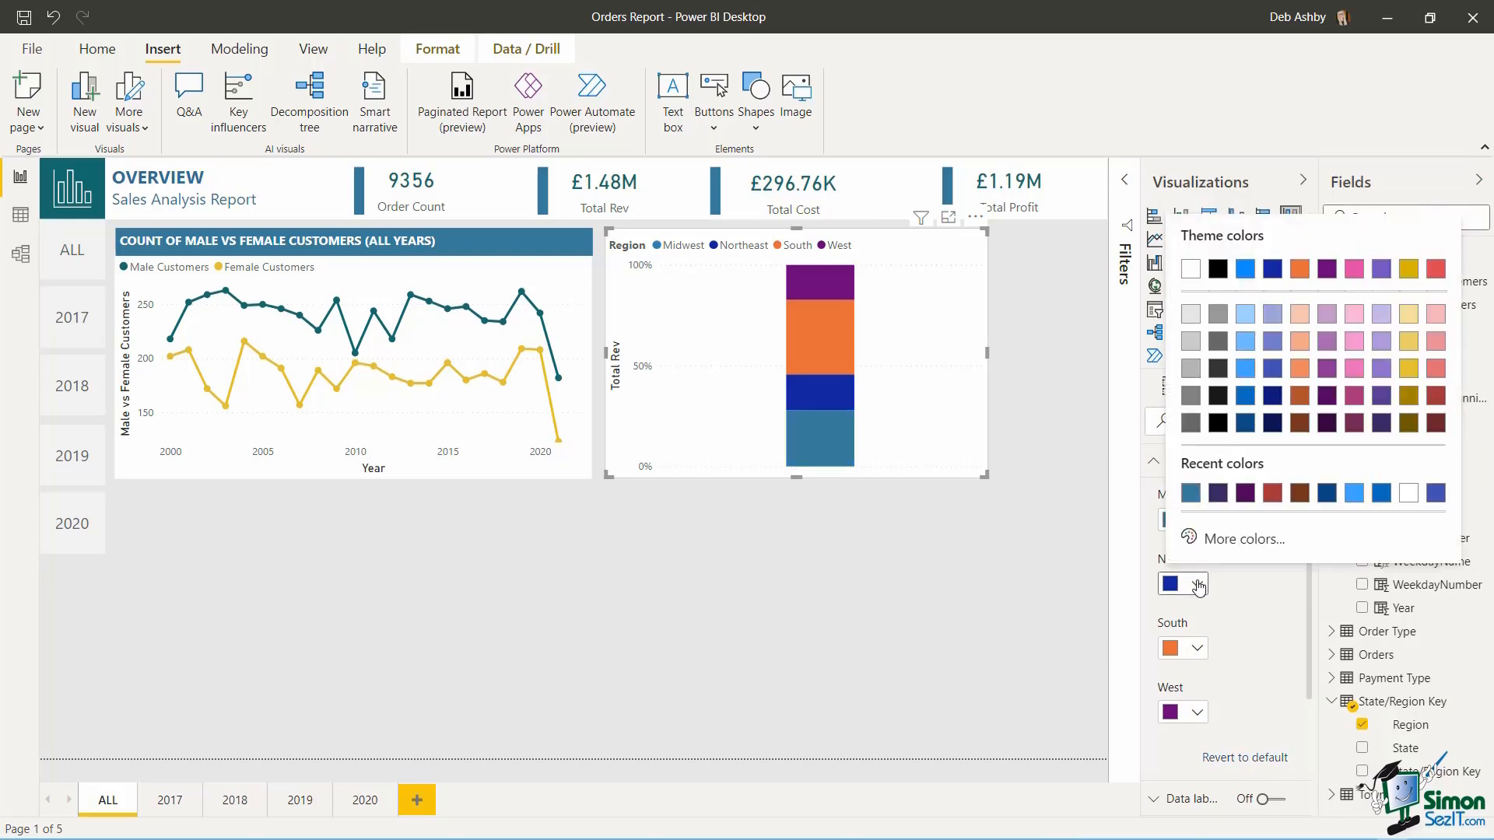
pyautogui.click(1406, 367)
pyautogui.click(1198, 649)
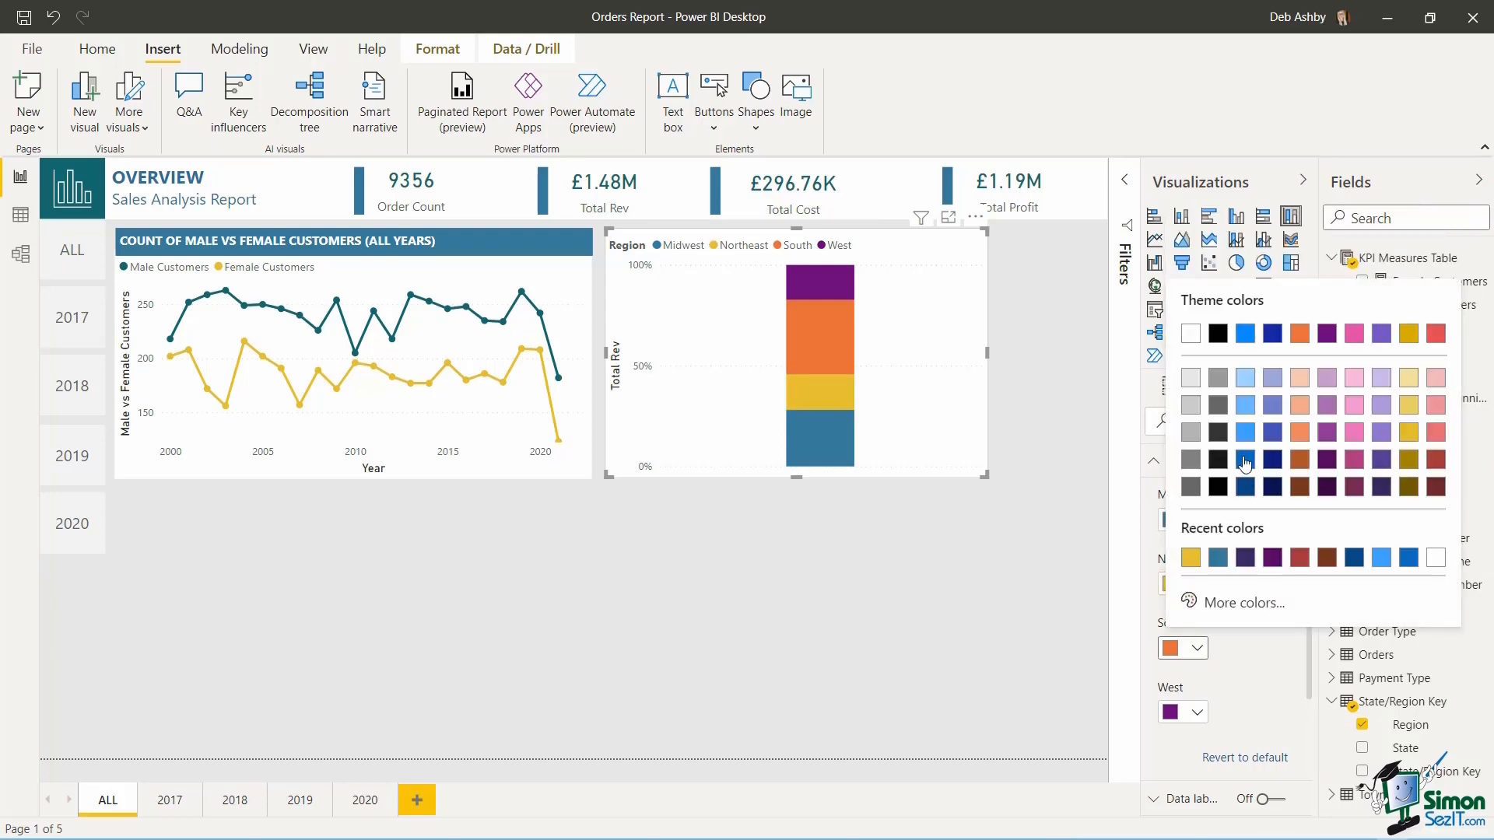
pyautogui.click(1242, 492)
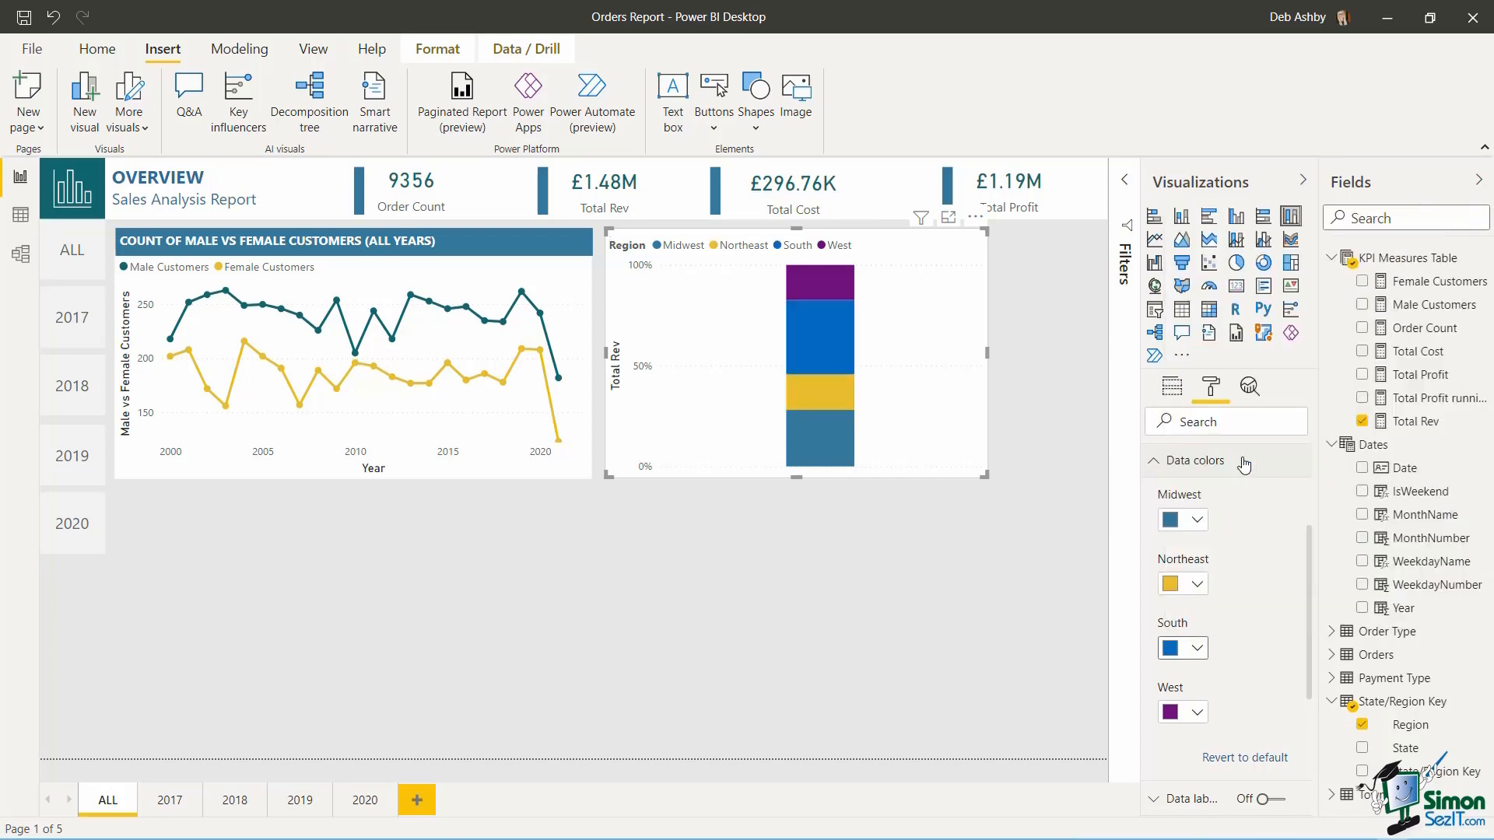
pyautogui.click(1197, 711)
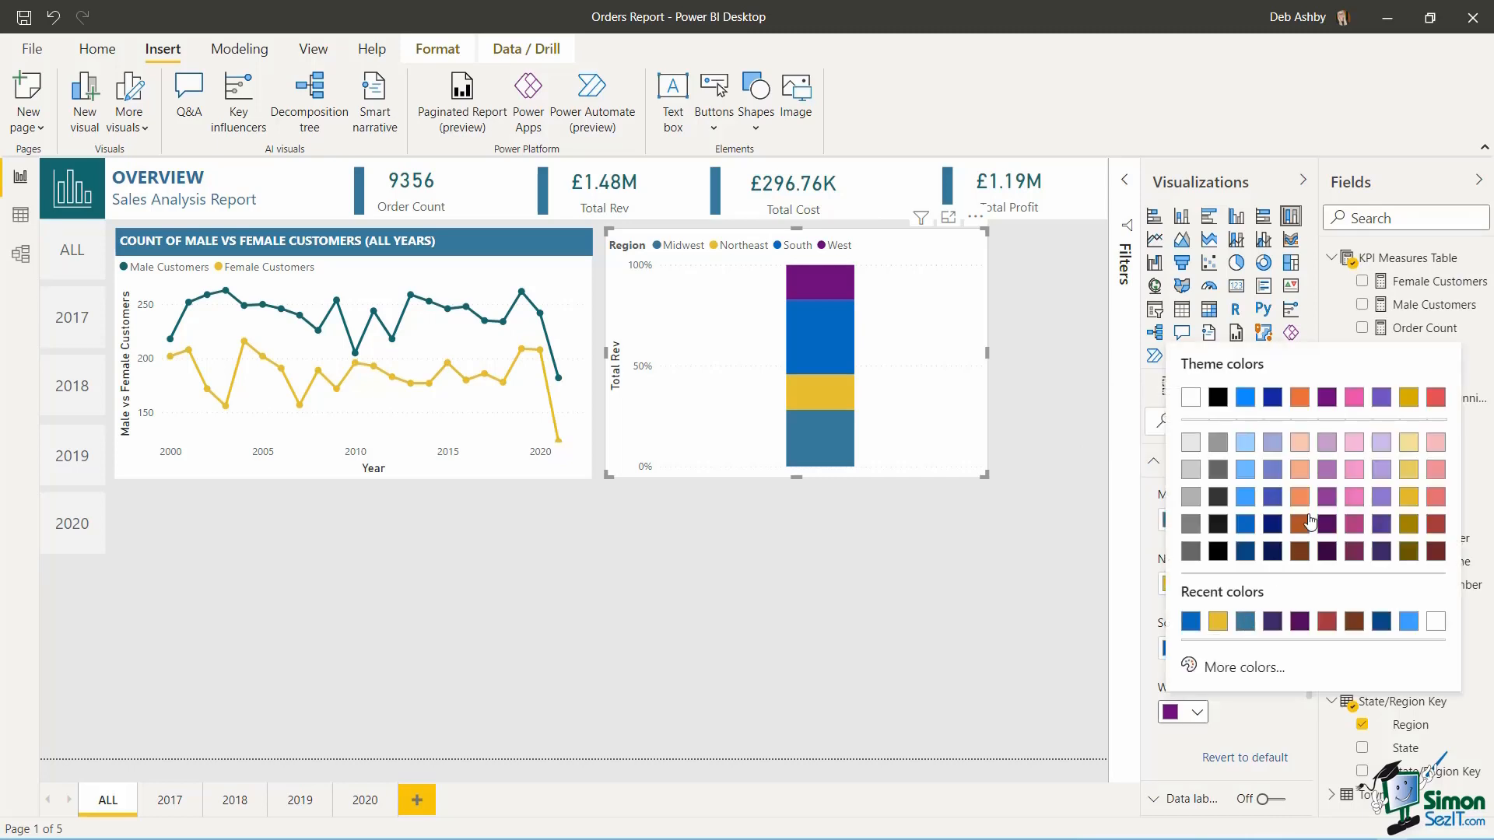
pyautogui.click(1299, 526)
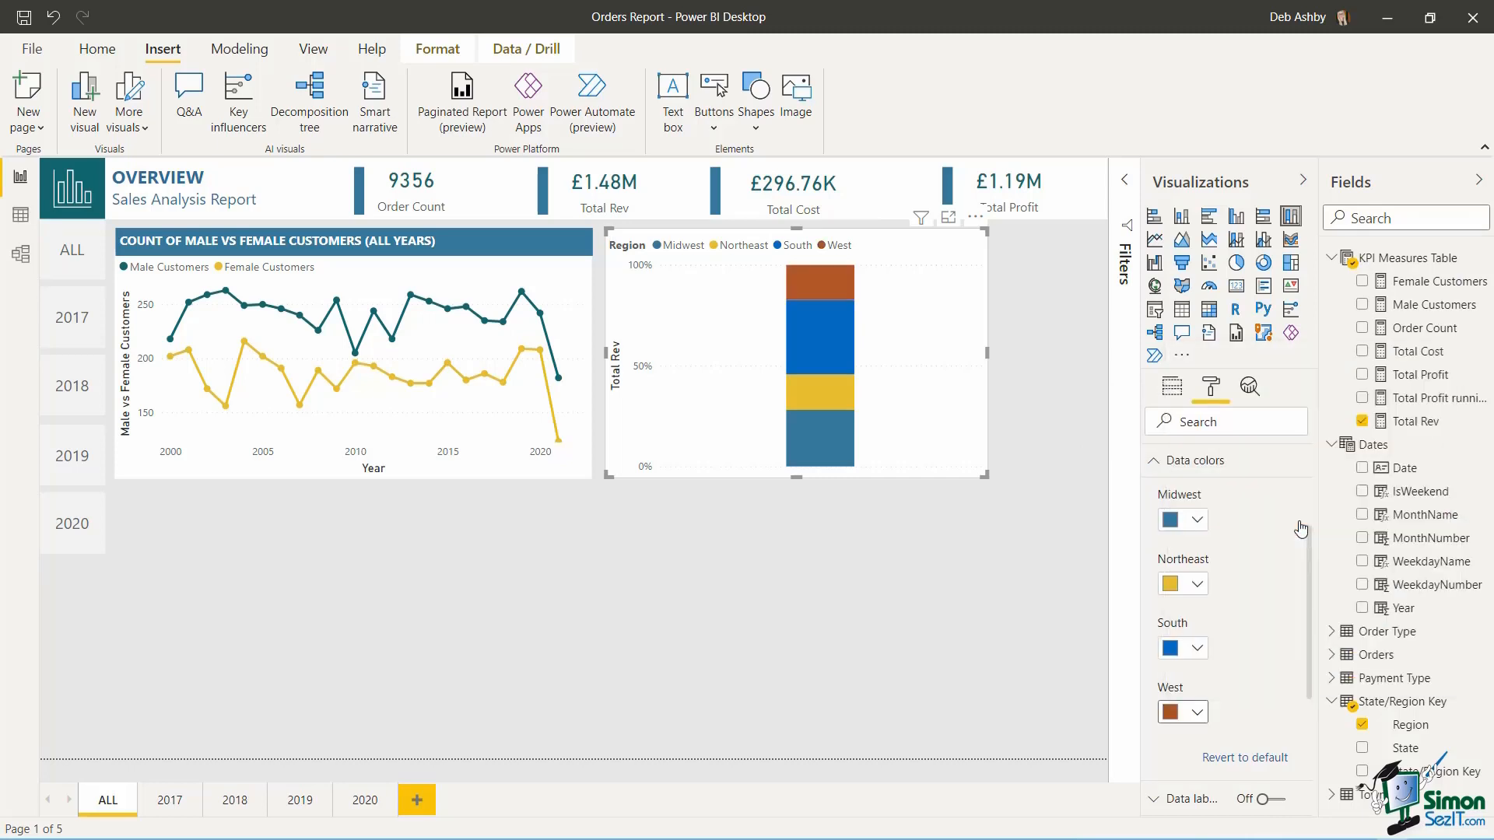
pyautogui.click(1159, 461)
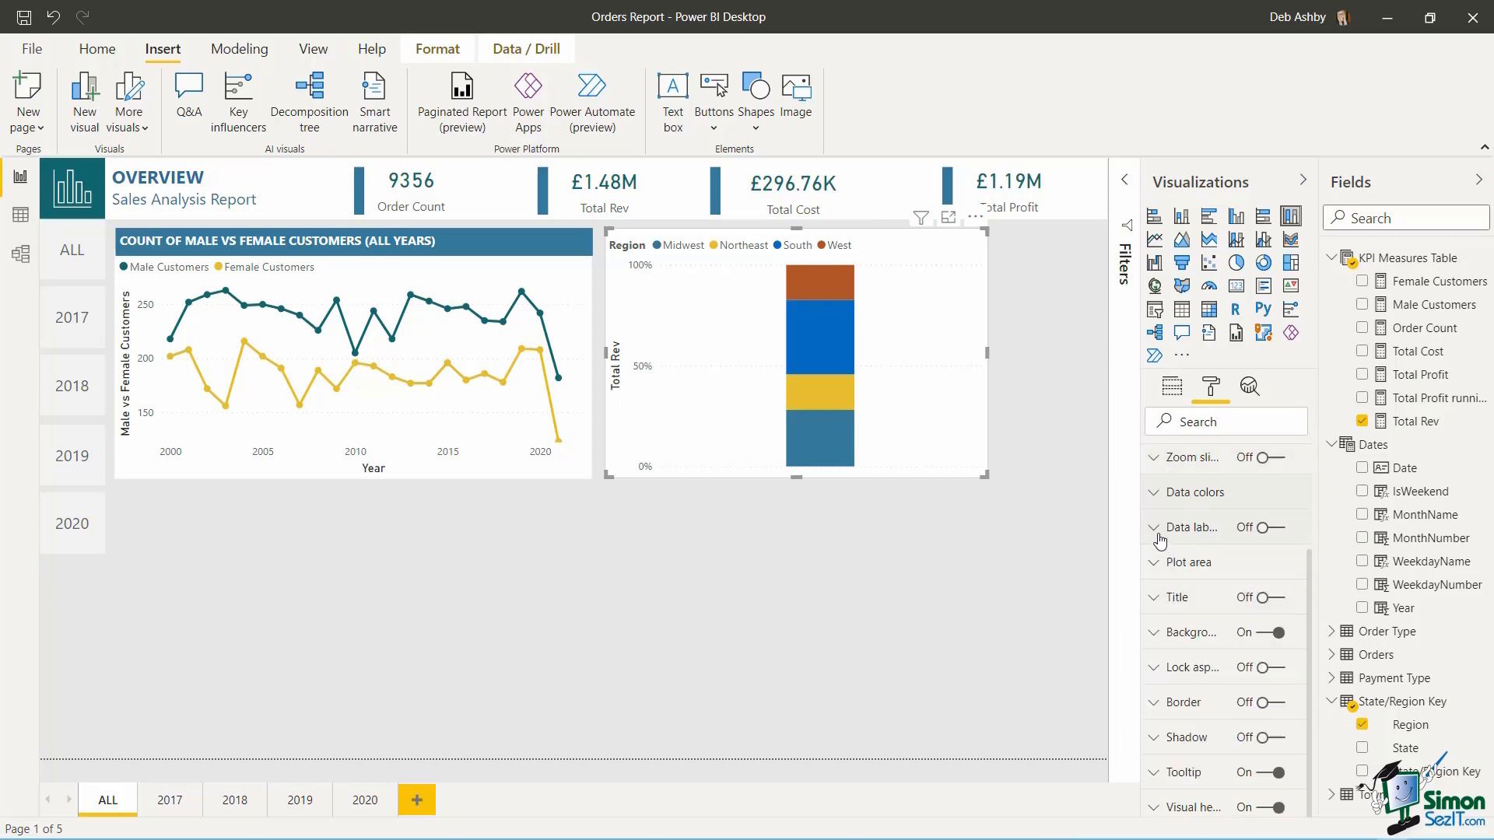
# - Turn on the stacked column chart's data labels and give them a dark background with 64% transparency
pyautogui.click(1278, 529)
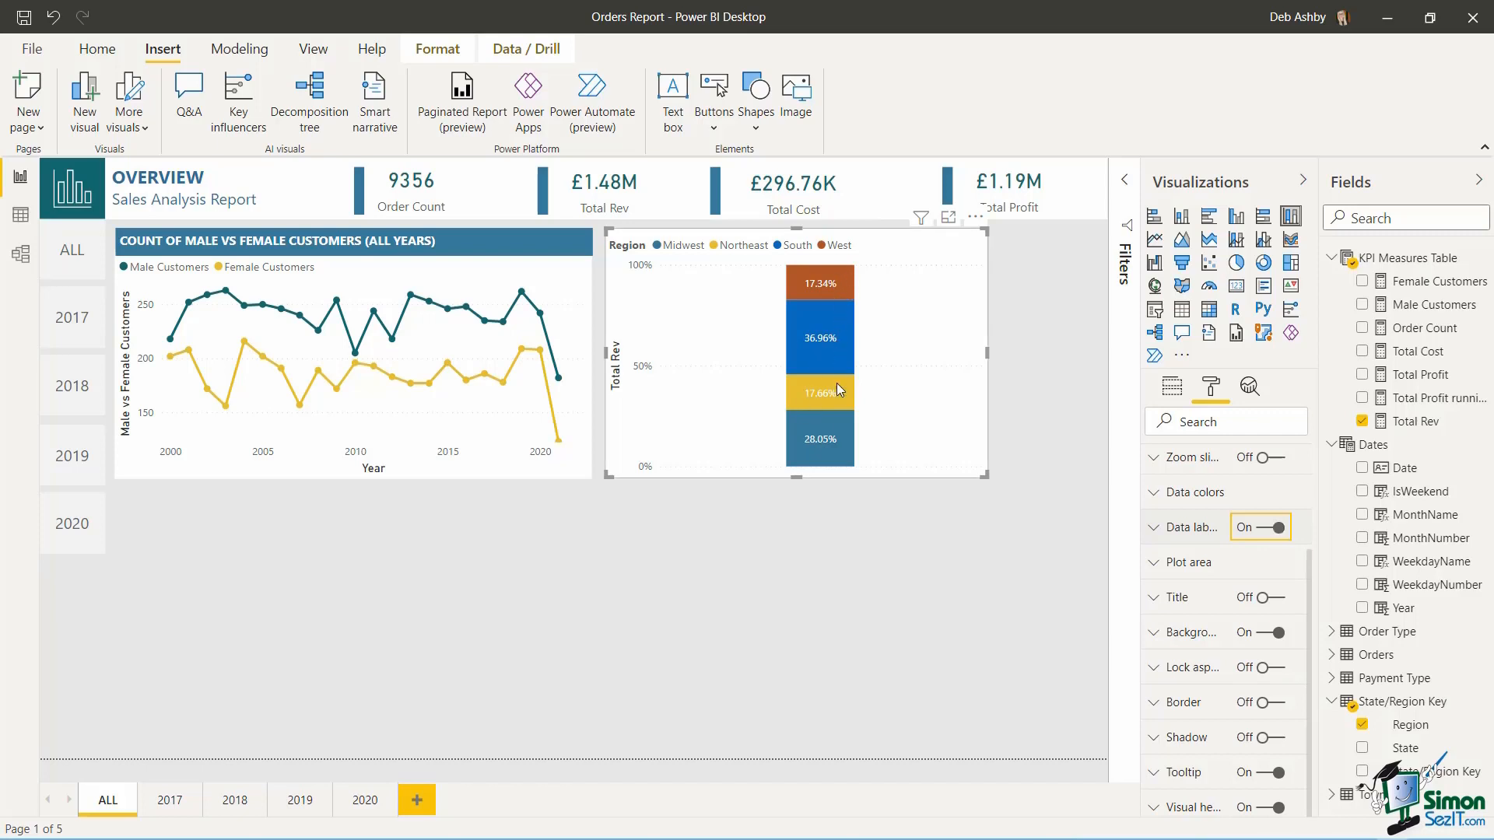
pyautogui.moveTo(837, 414)
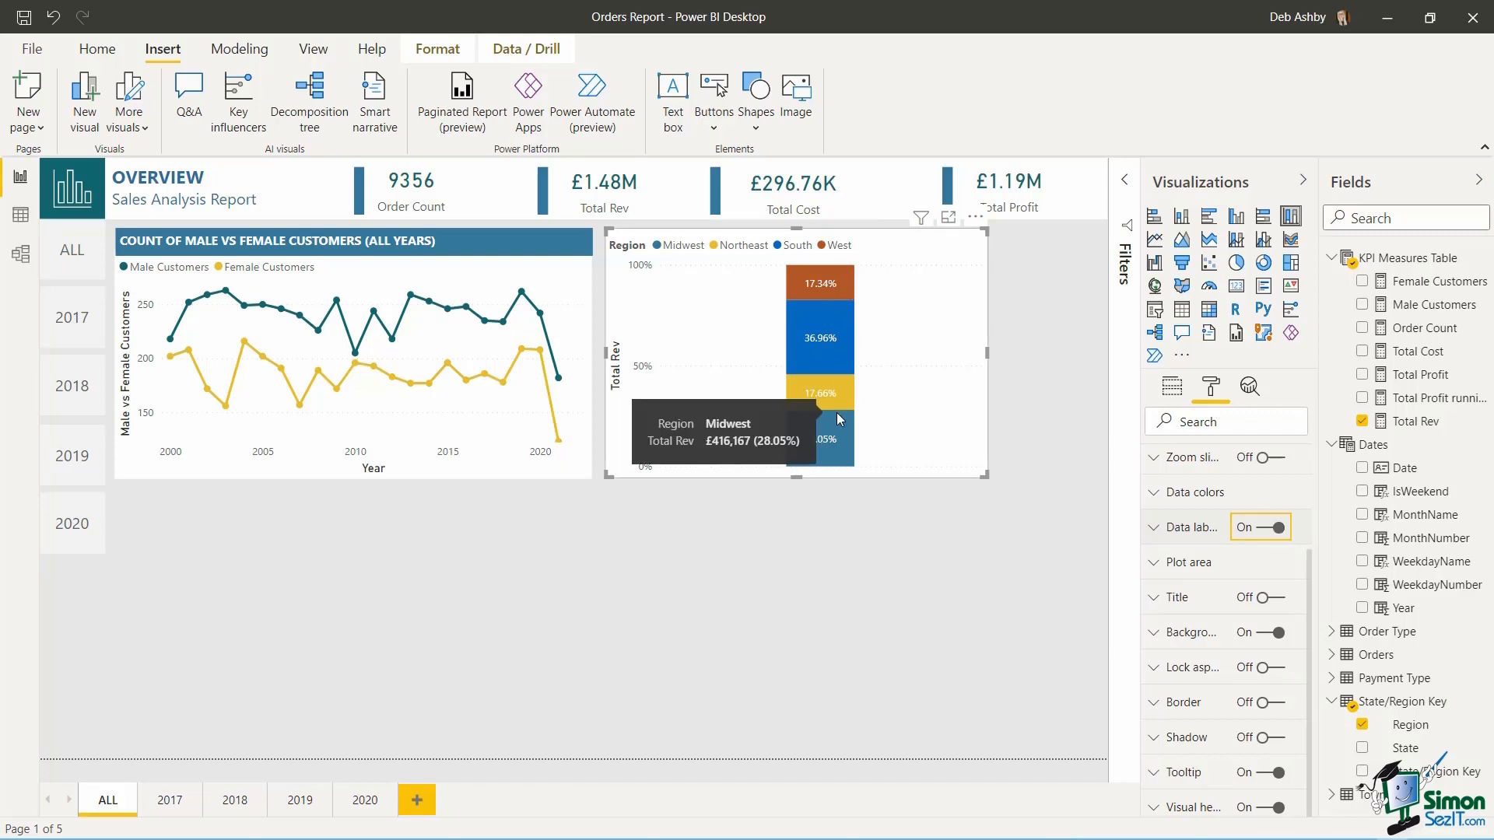
pyautogui.click(1183, 527)
pyautogui.scroll(-5, 1321, 584)
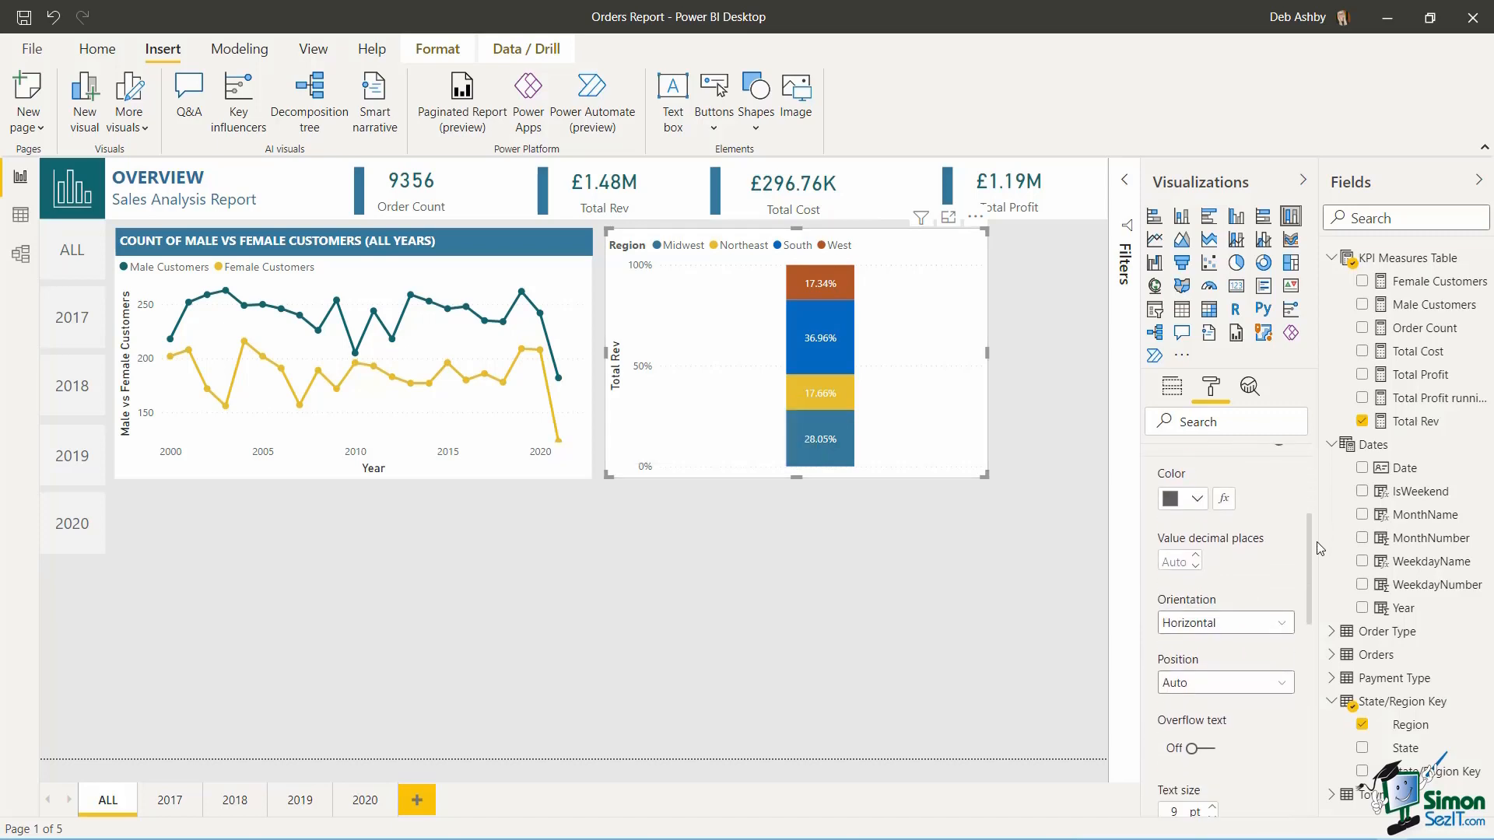
pyautogui.scroll(-1, 1320, 584)
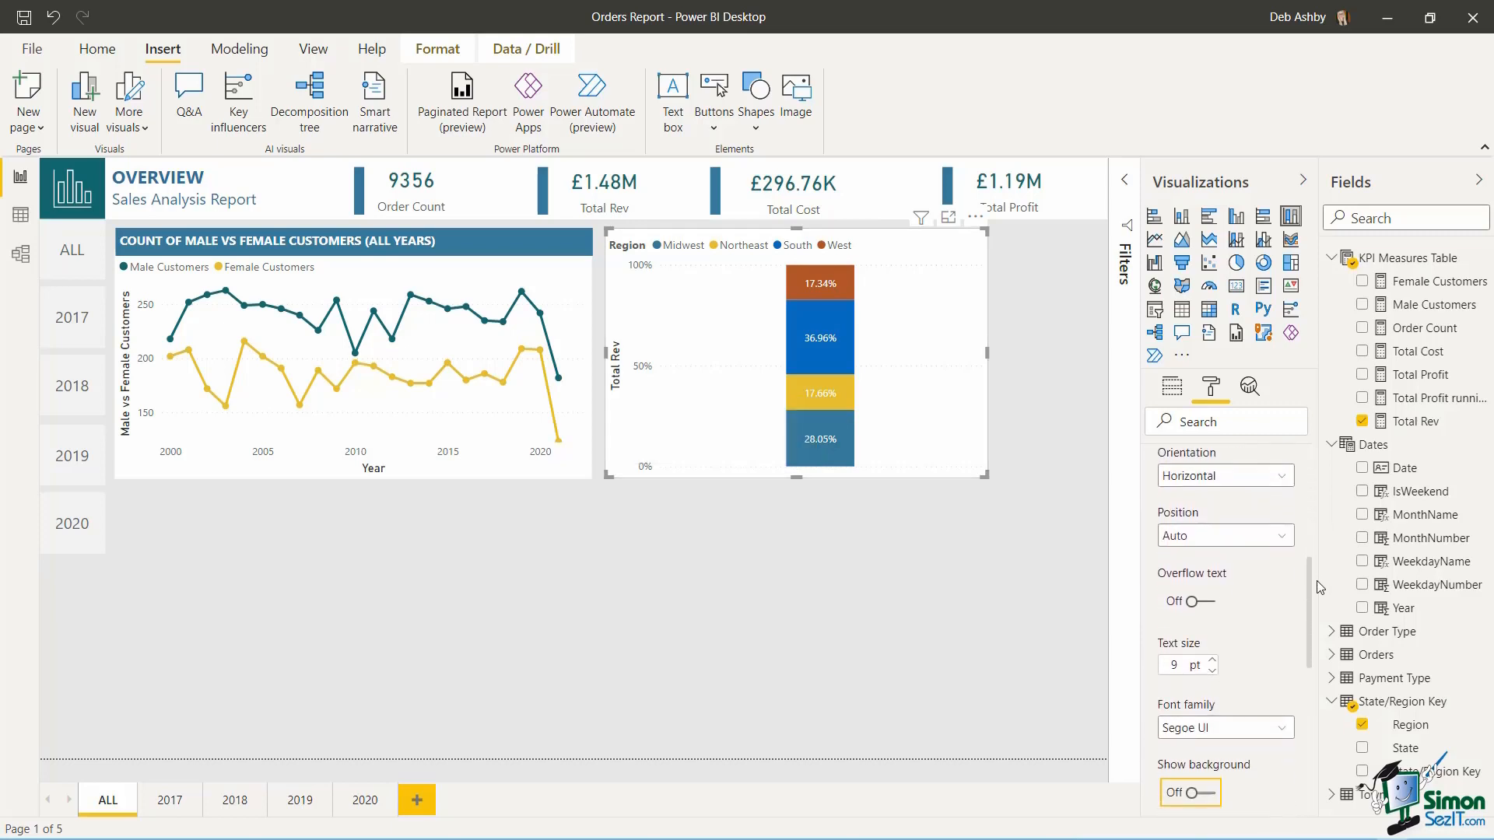
pyautogui.scroll(-4, 1320, 587)
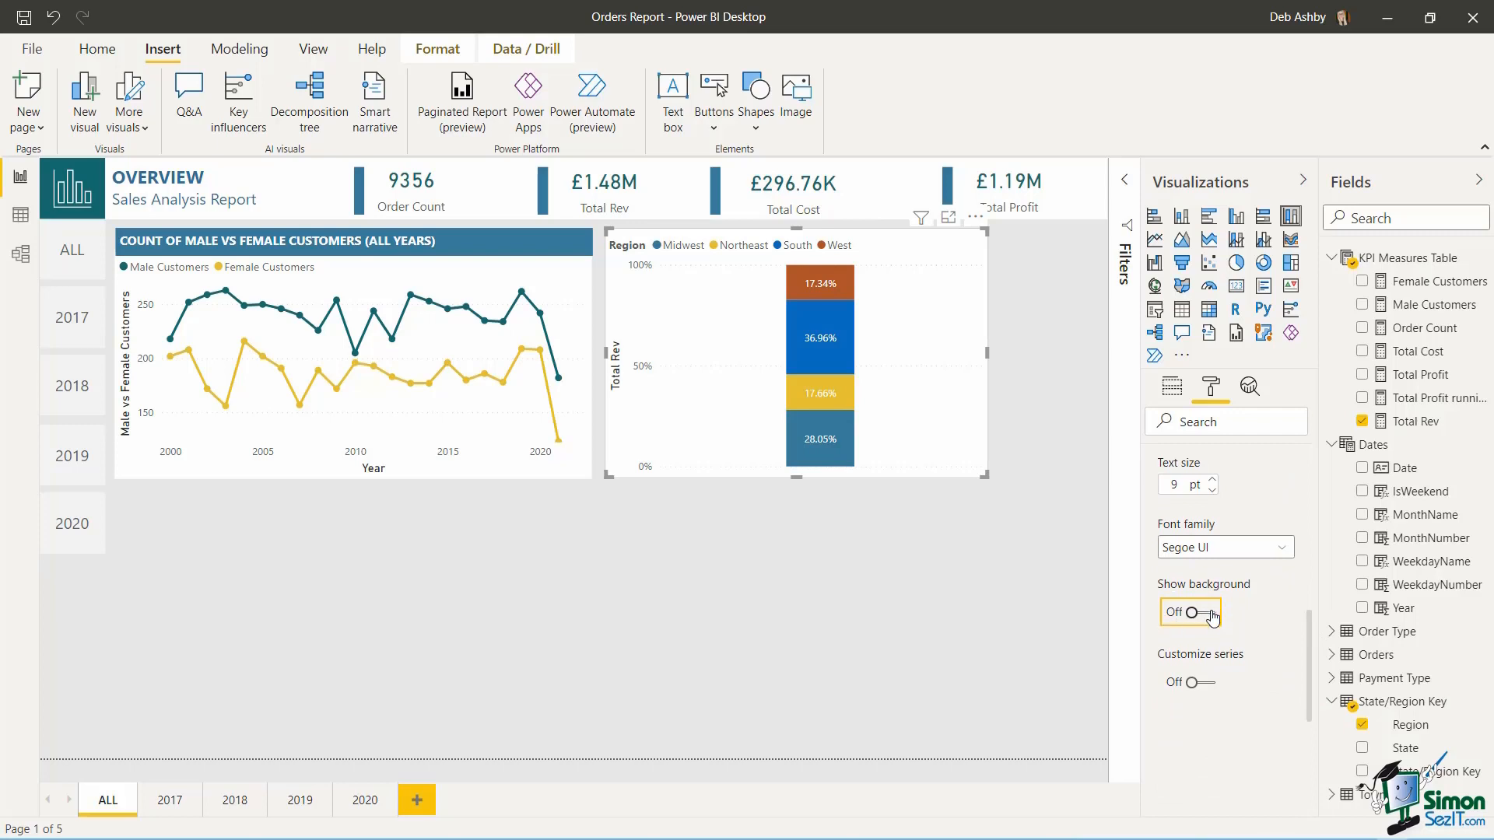
pyautogui.click(1213, 615)
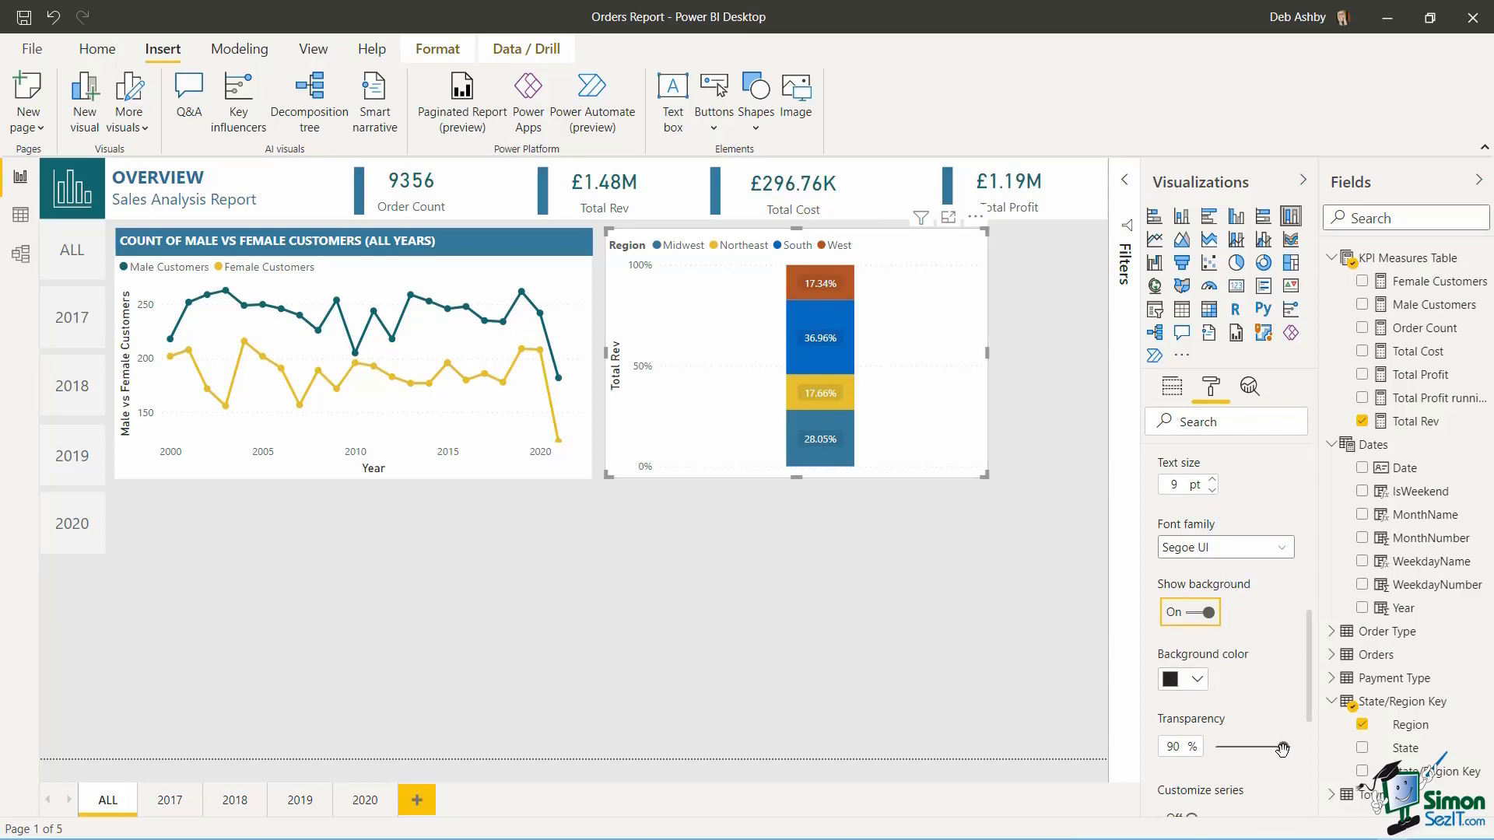
pyautogui.moveTo(1282, 750); pyautogui.dragTo(1248, 751)
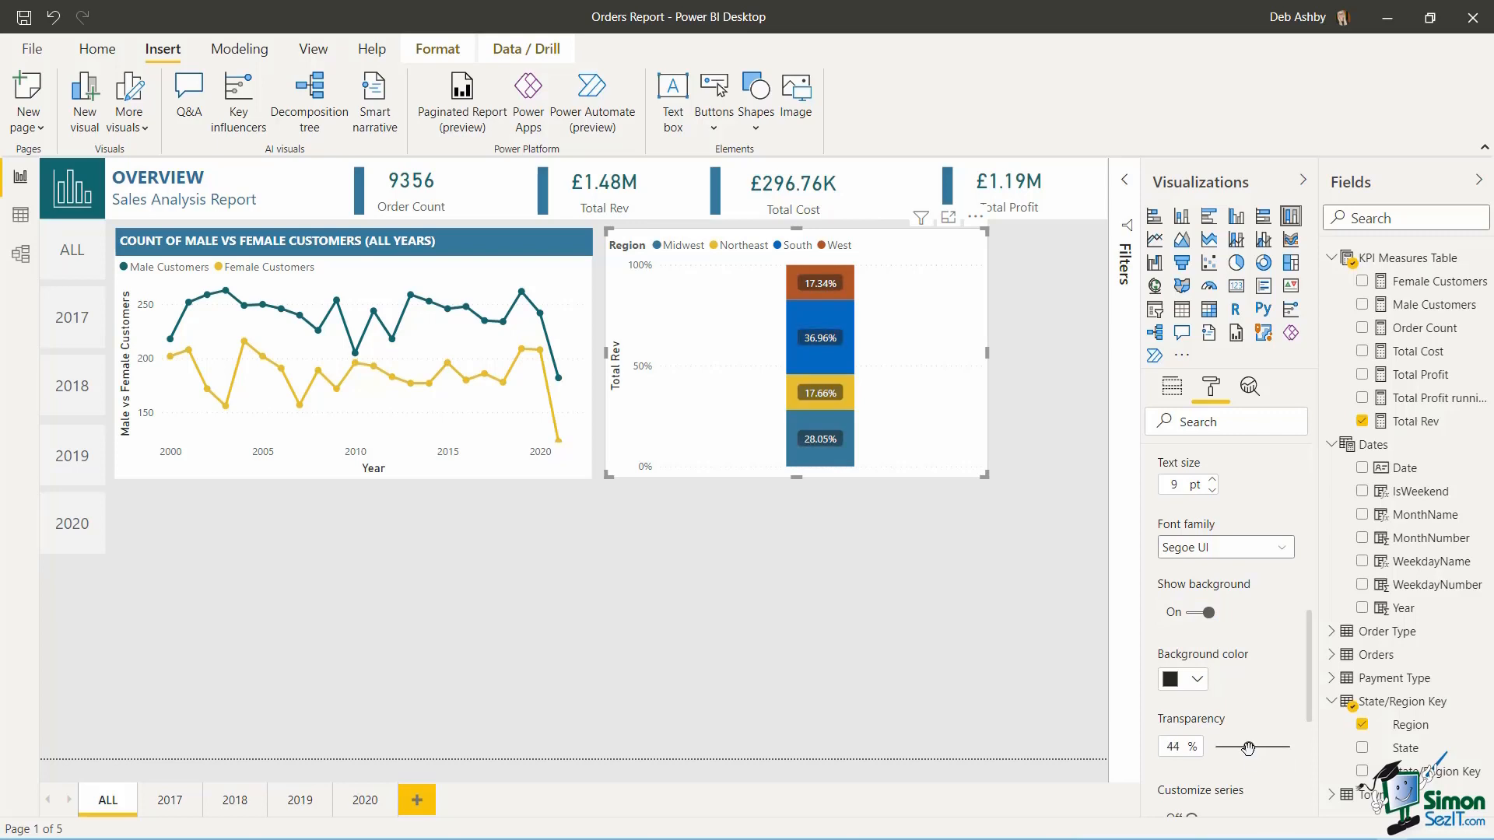
pyautogui.moveTo(1248, 750); pyautogui.dragTo(1264, 748)
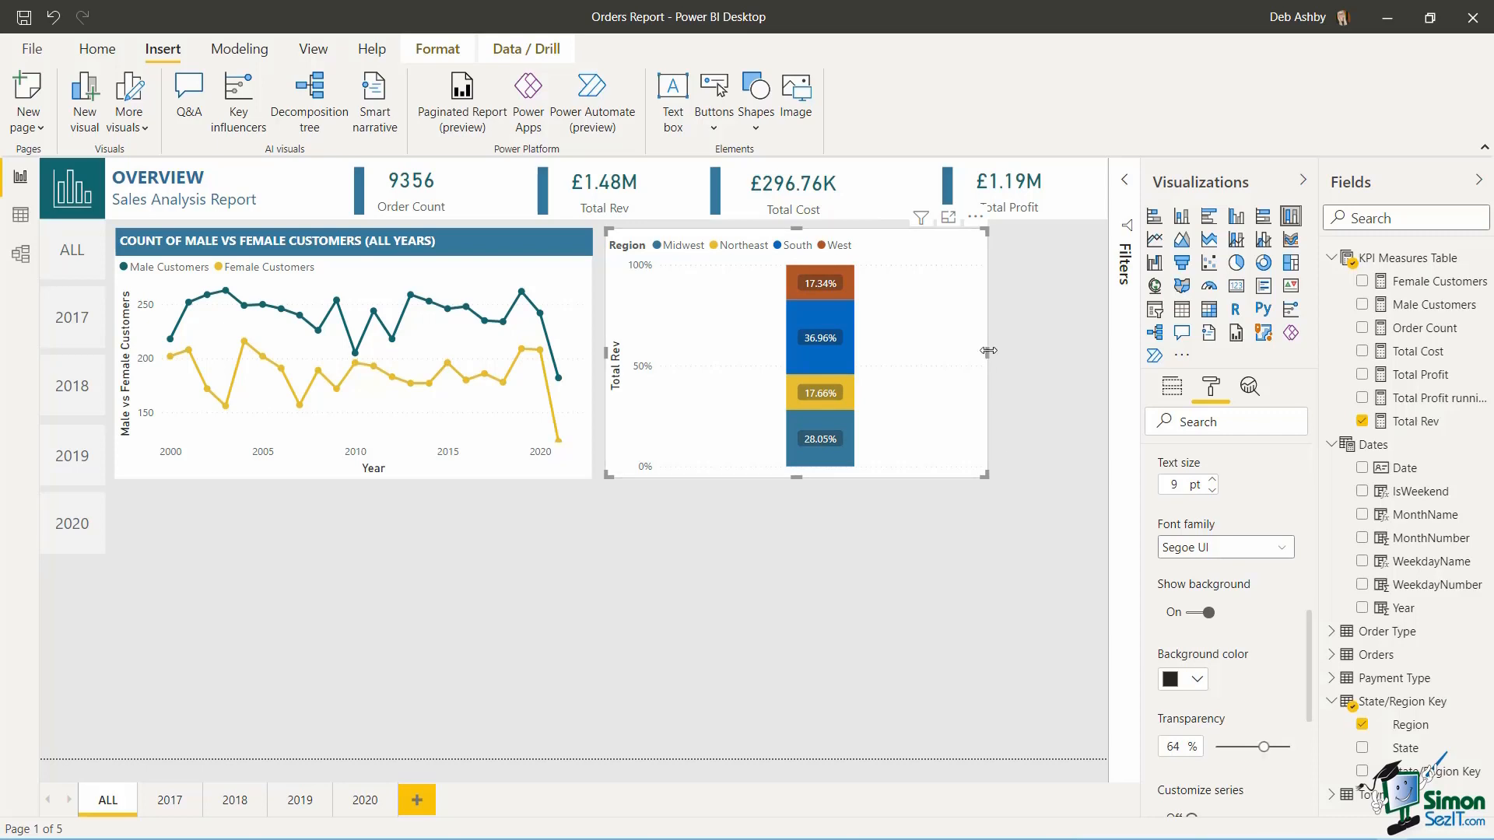
# - Narrow the stacked column chart from its outer side and set its X axis inner padding to 1%
pyautogui.moveTo(988, 350); pyautogui.dragTo(891, 353)
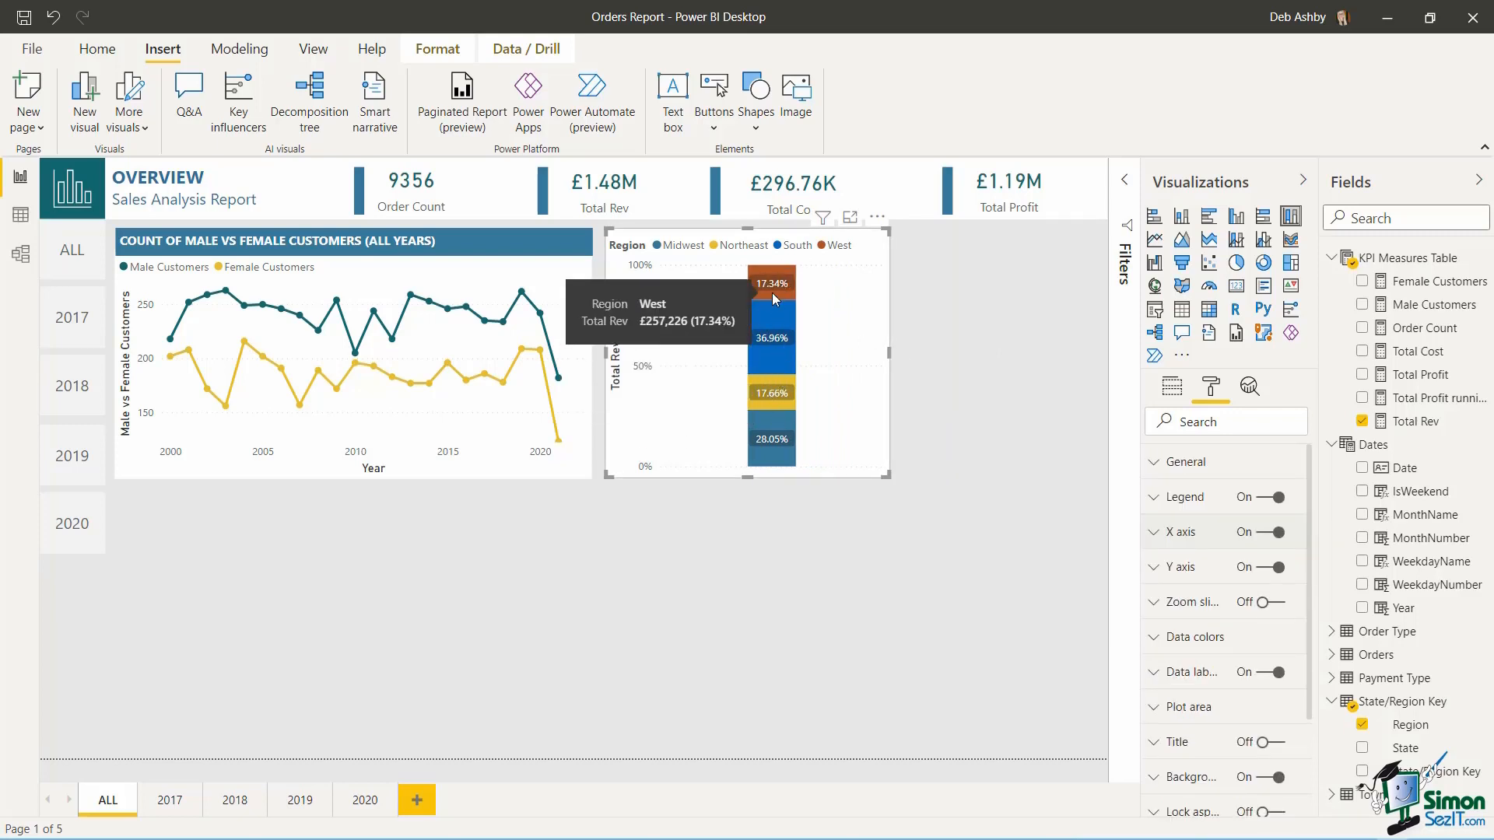
pyautogui.moveTo(772, 320)
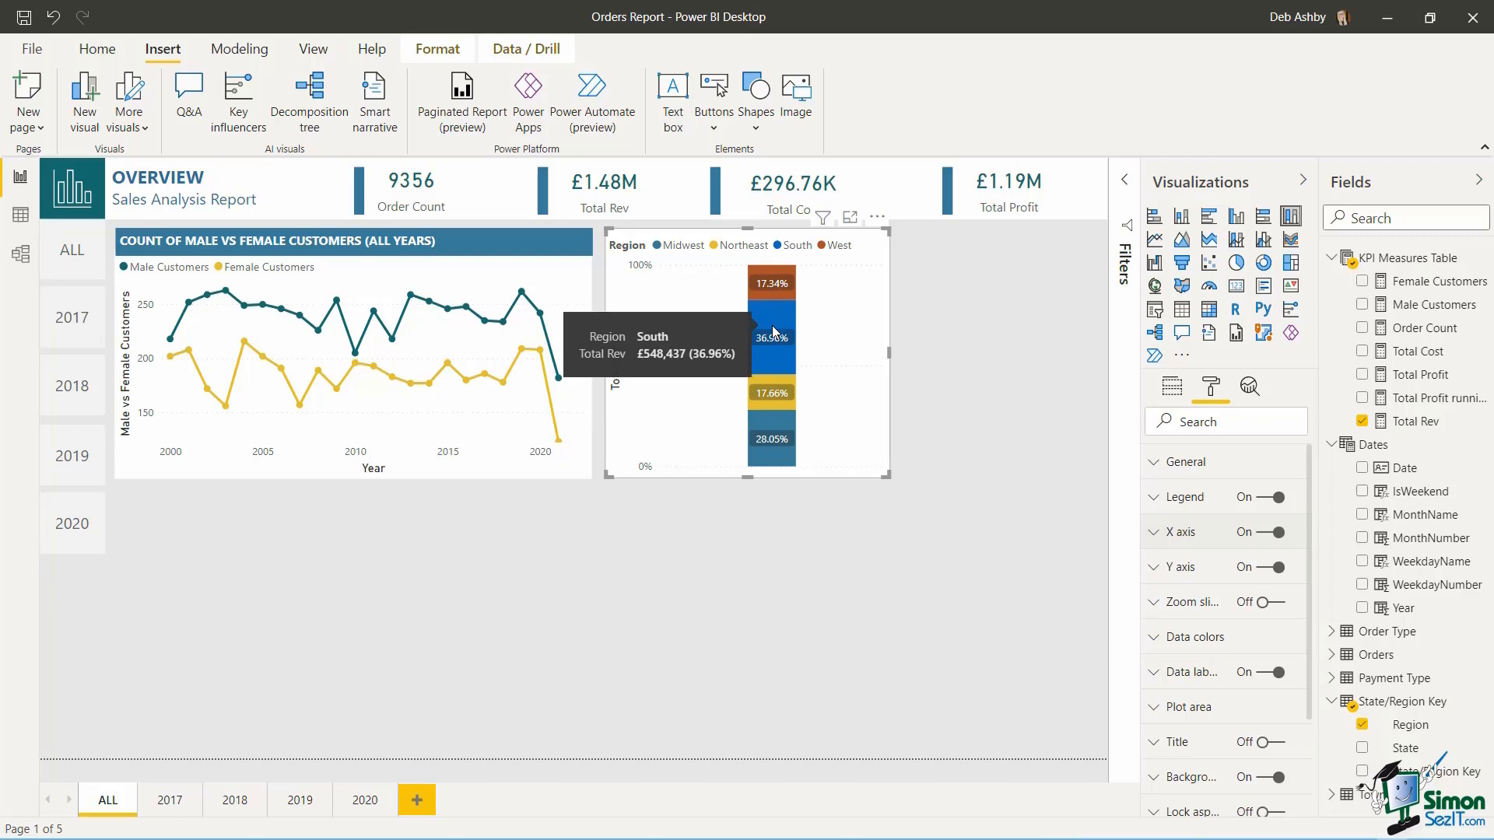
pyautogui.click(1154, 535)
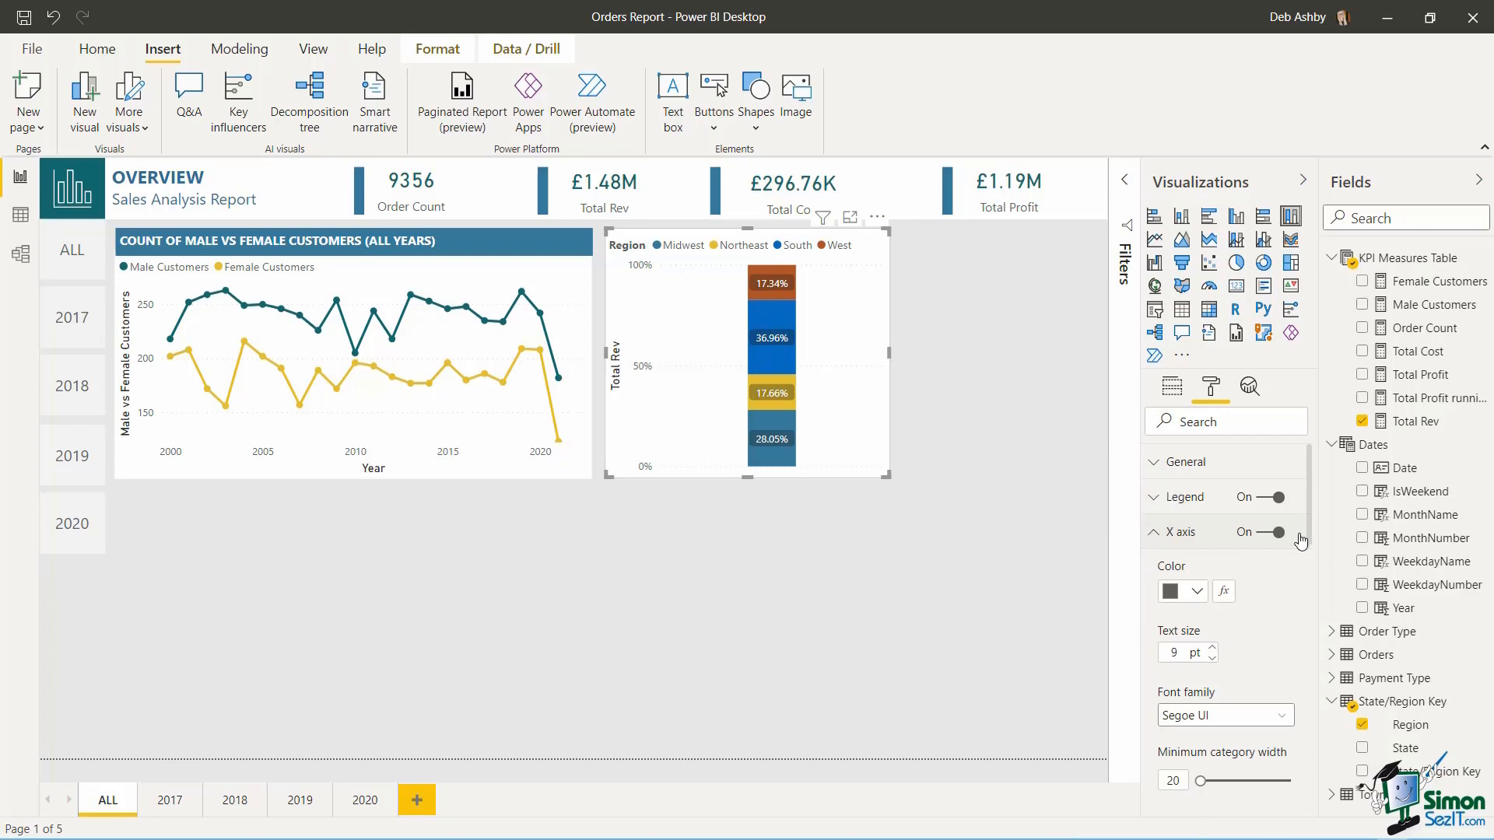
pyautogui.moveTo(1309, 501); pyautogui.dragTo(1309, 601)
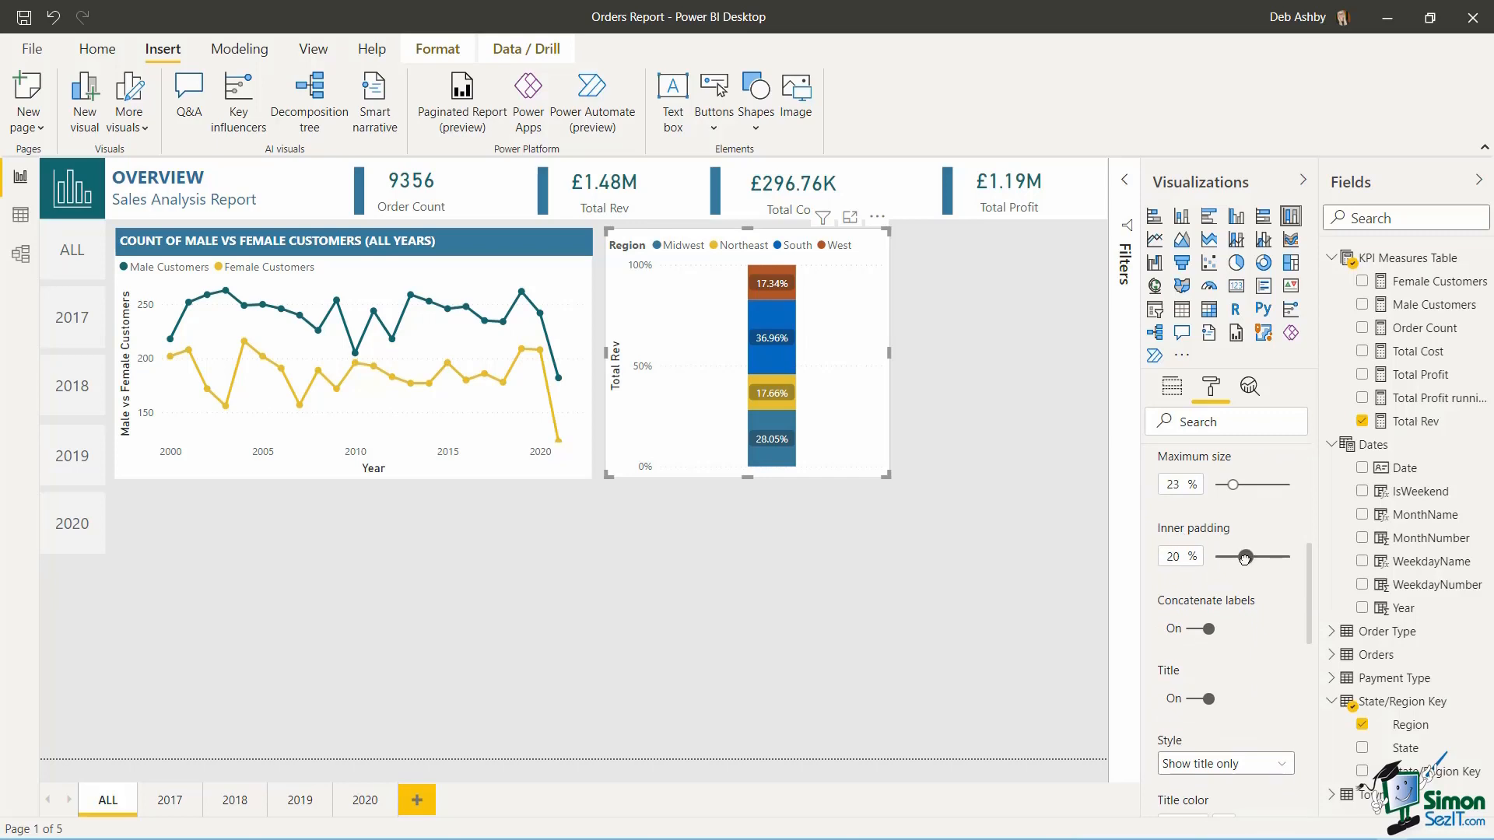
pyautogui.moveTo(1244, 557); pyautogui.dragTo(1218, 557)
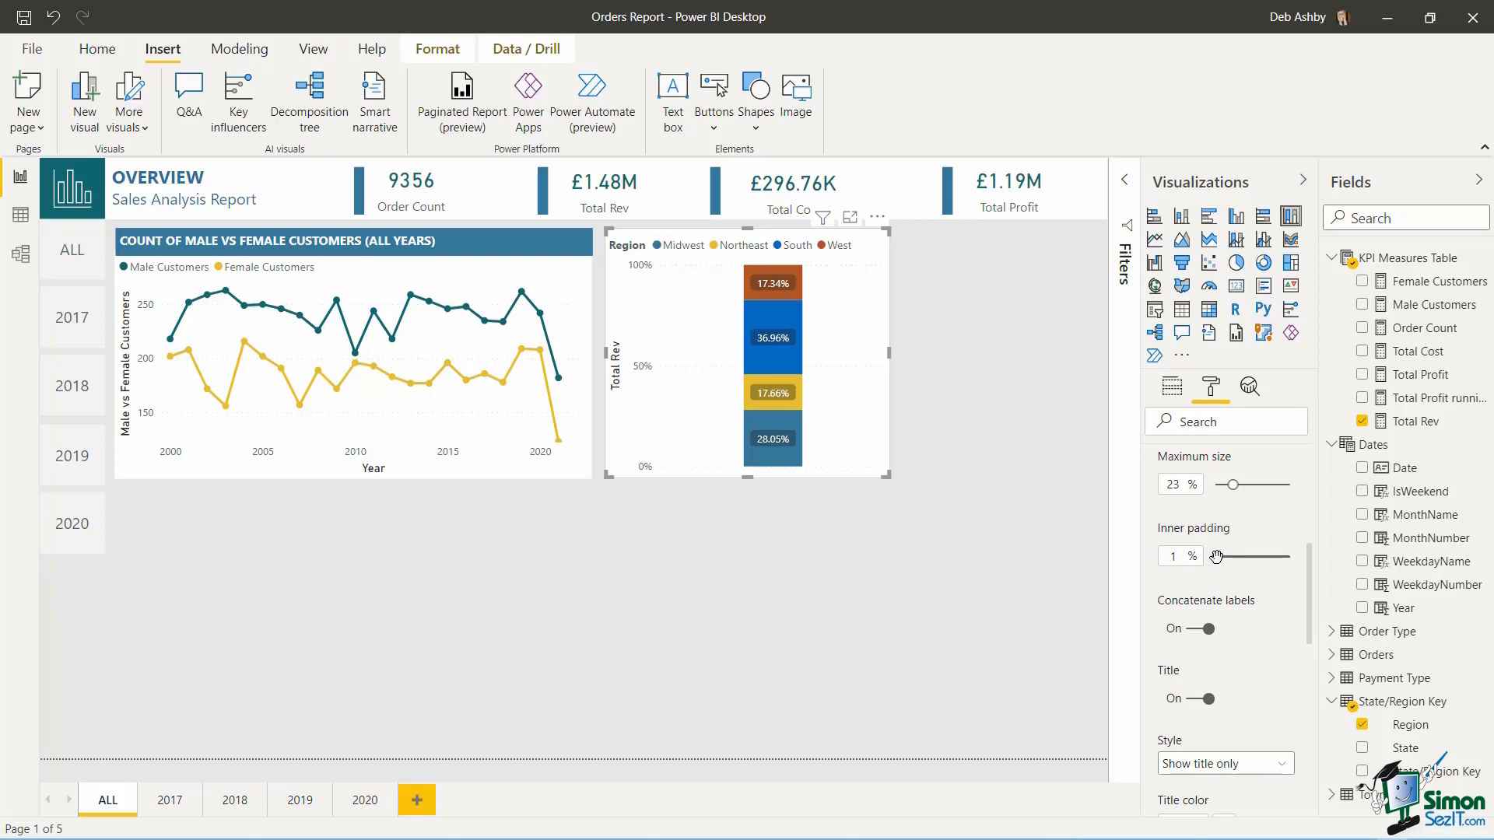
pyautogui.scroll(5, 1229, 486)
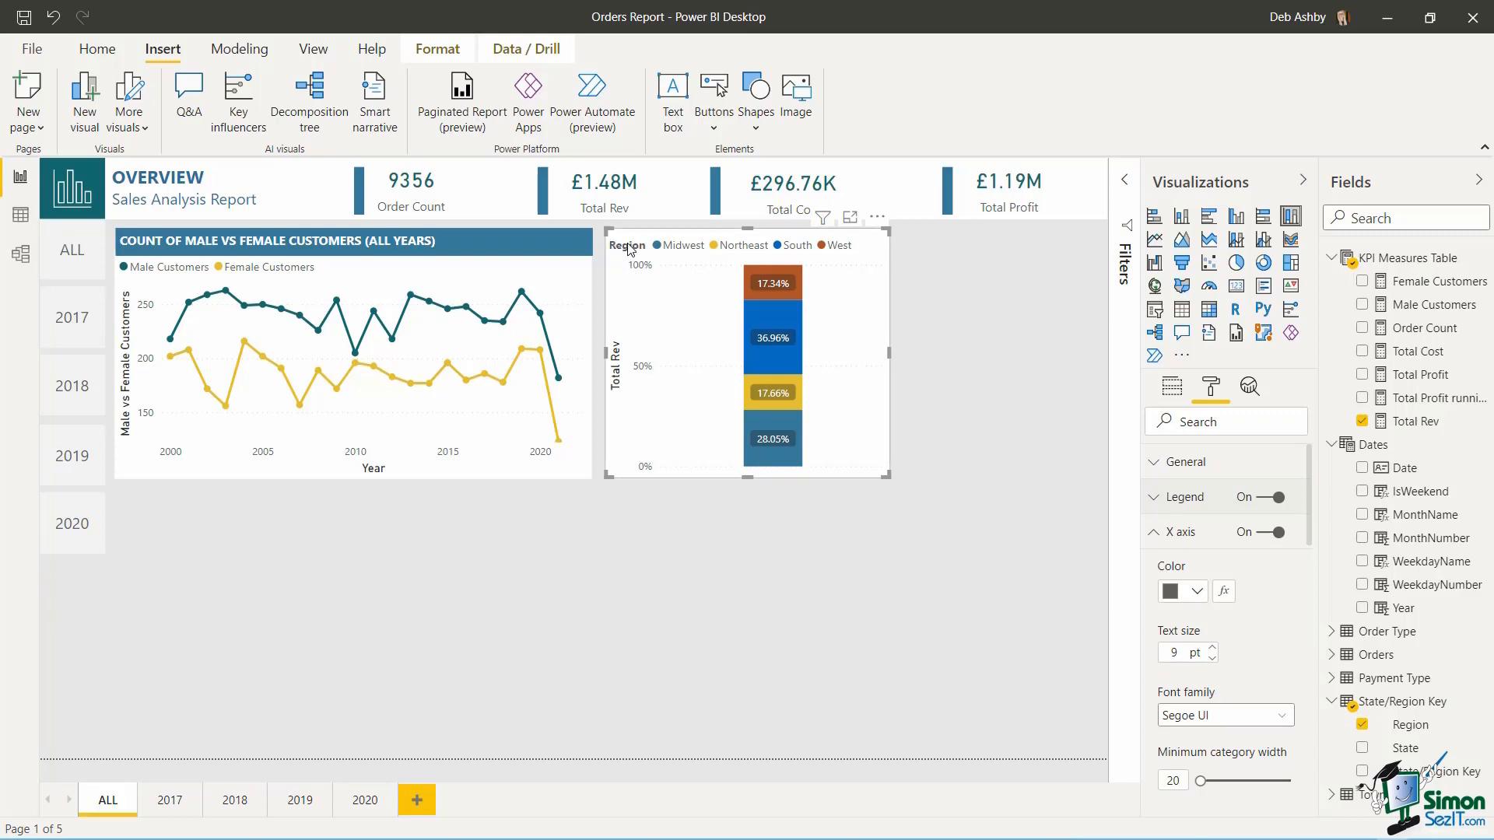
# - Turn off the legend title of the stacked column chart on the ALL page
pyautogui.click(1155, 502)
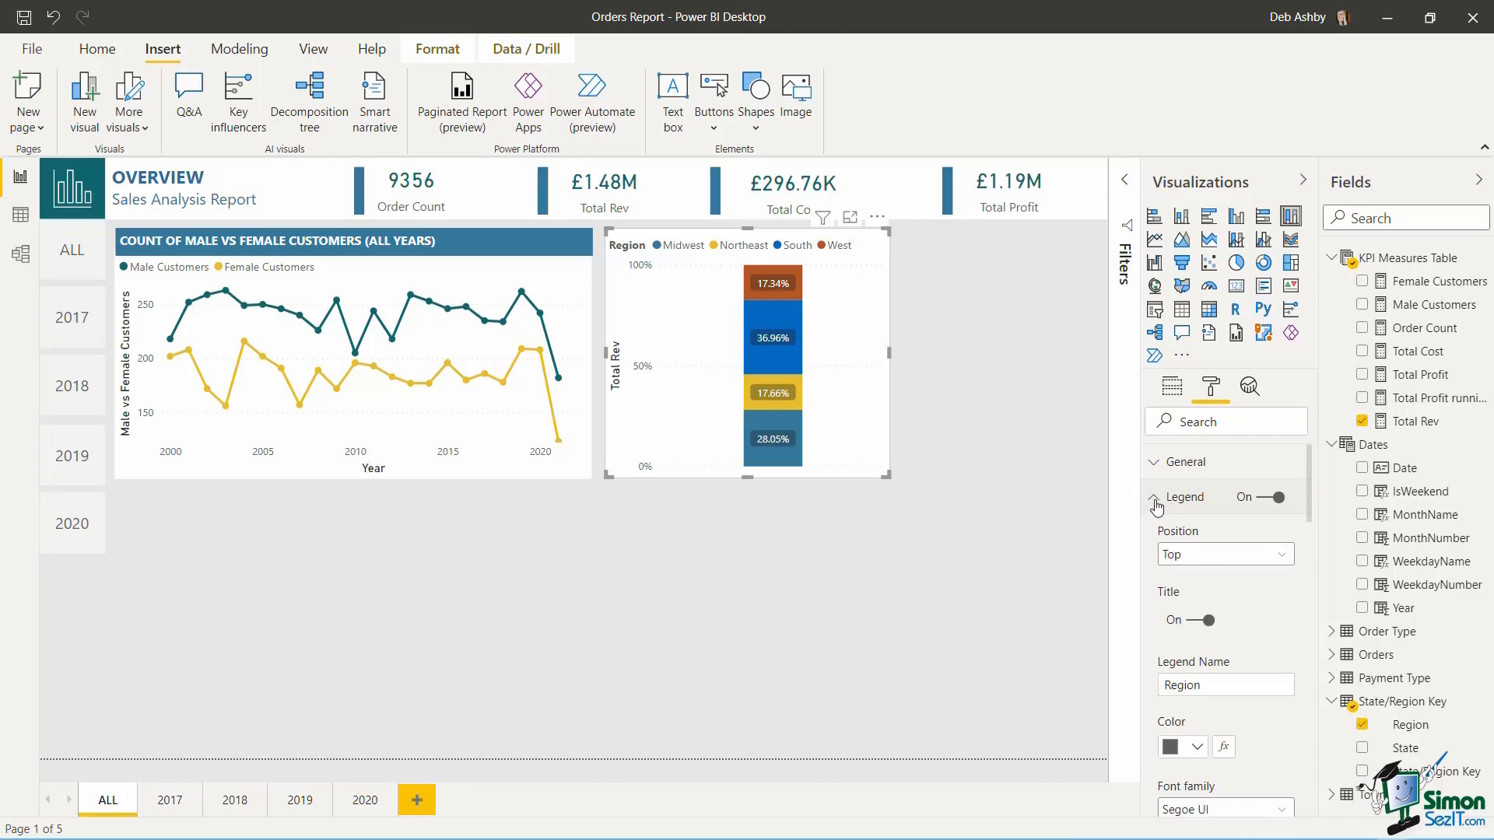
pyautogui.click(1190, 629)
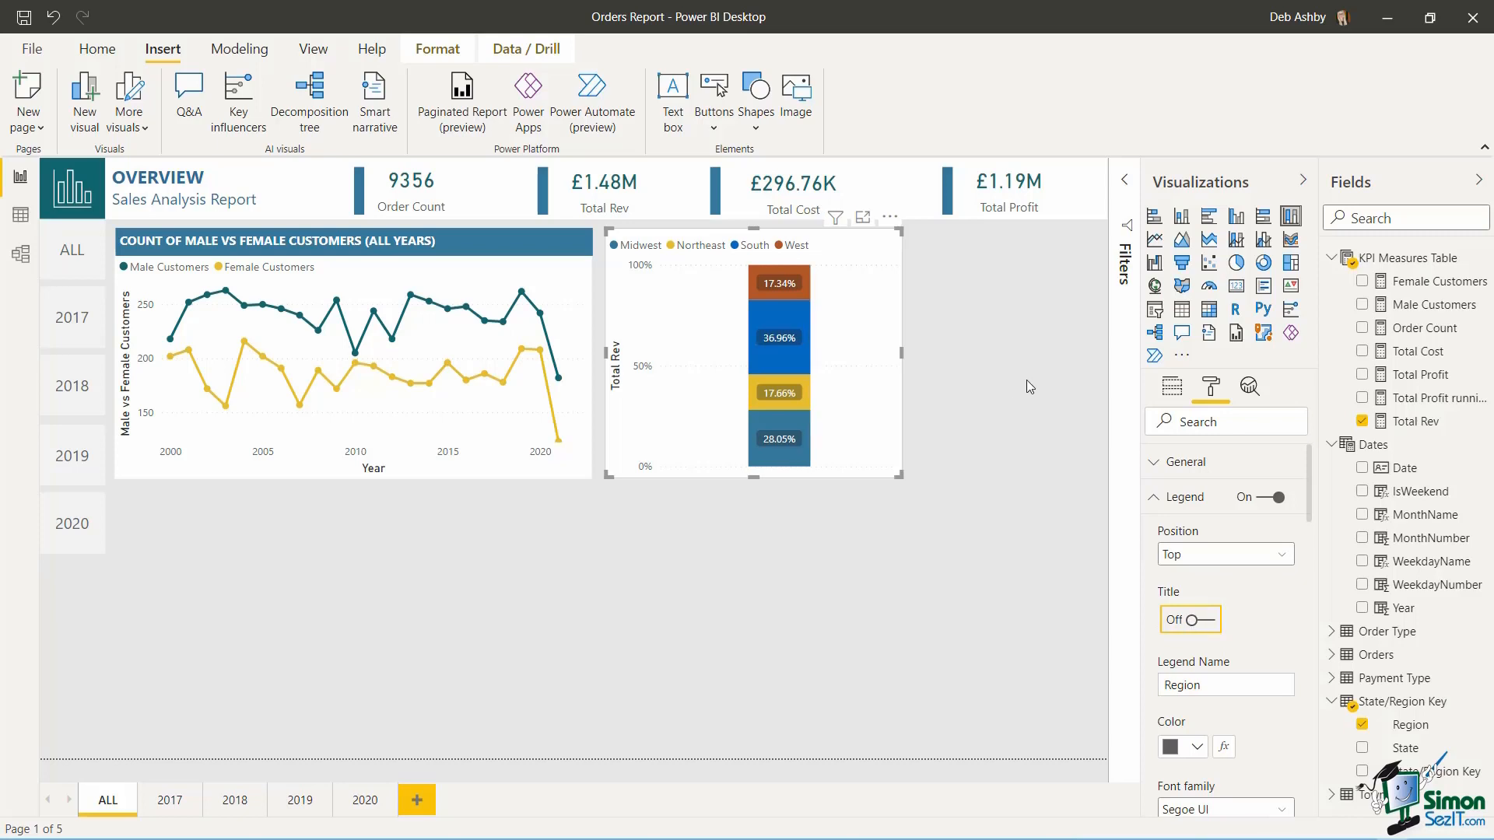
pyautogui.click(1025, 380)
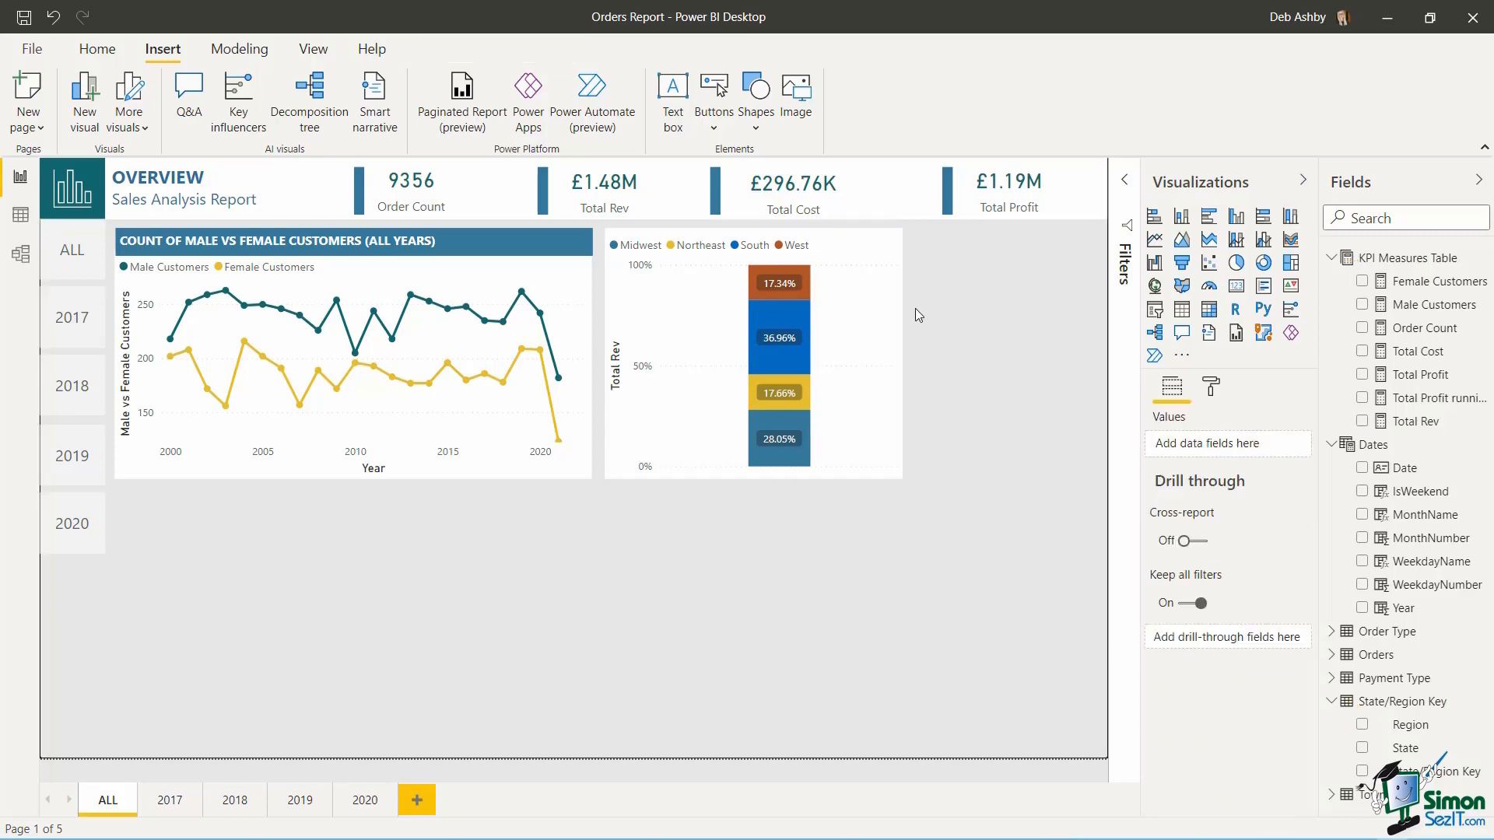
# - Copy the stacked column chart to the 2017 page and check the year filter applied to that page
pyautogui.click(852, 264)
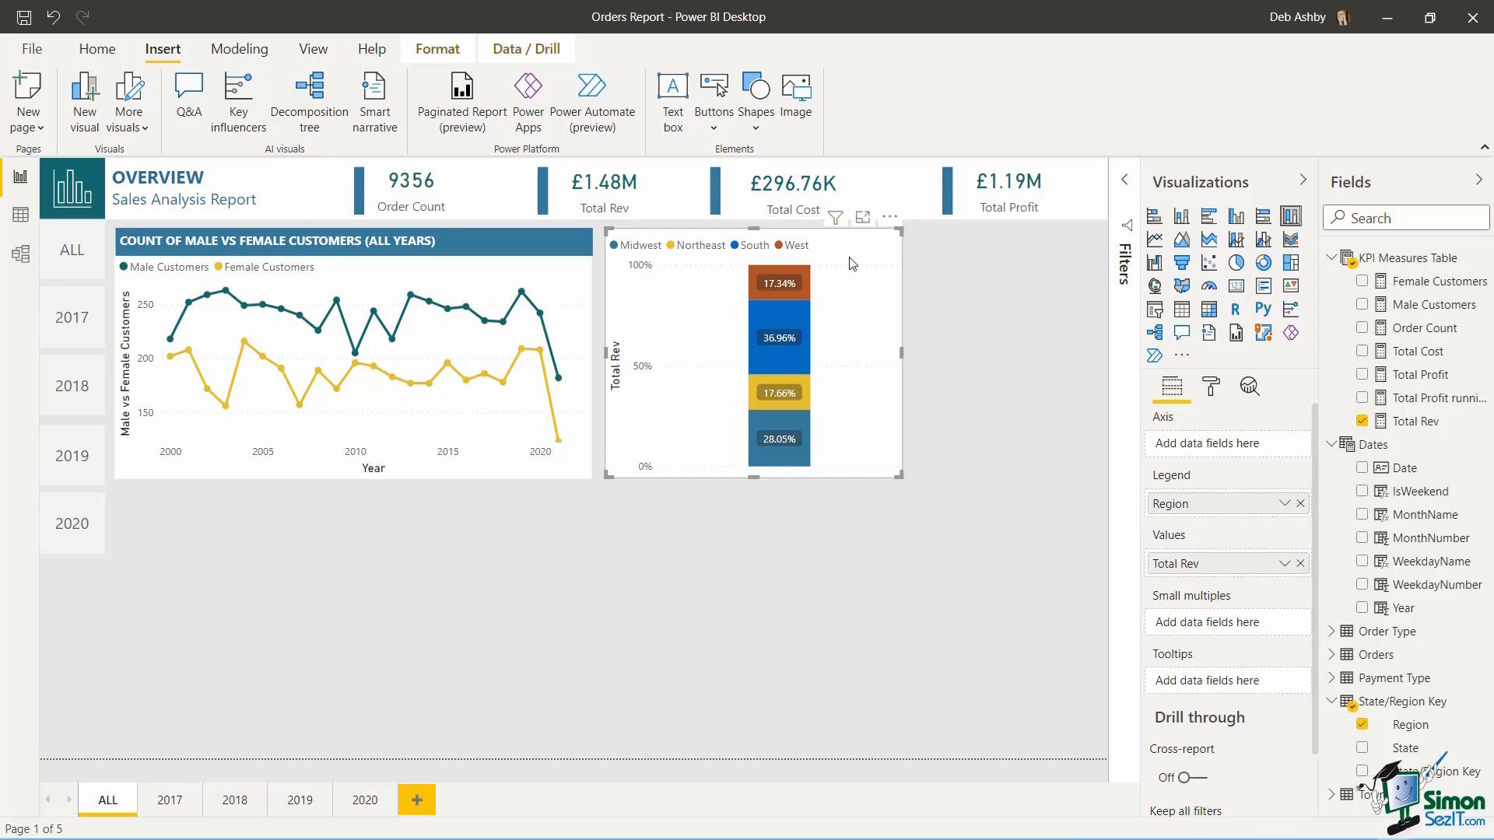
pyautogui.click(179, 808)
pyautogui.hotkey('ctrl', 'v')
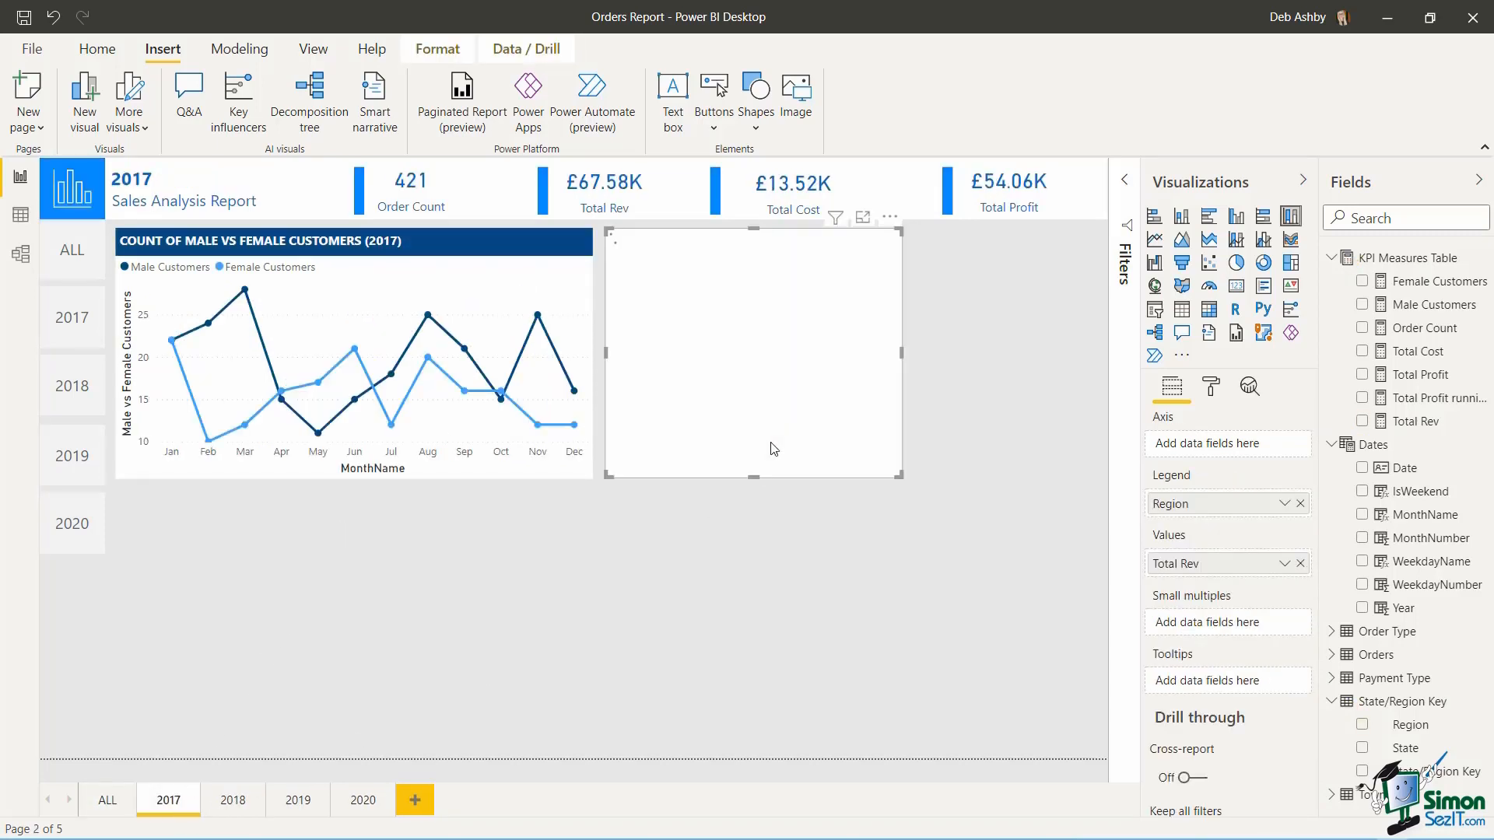
pyautogui.click(1018, 305)
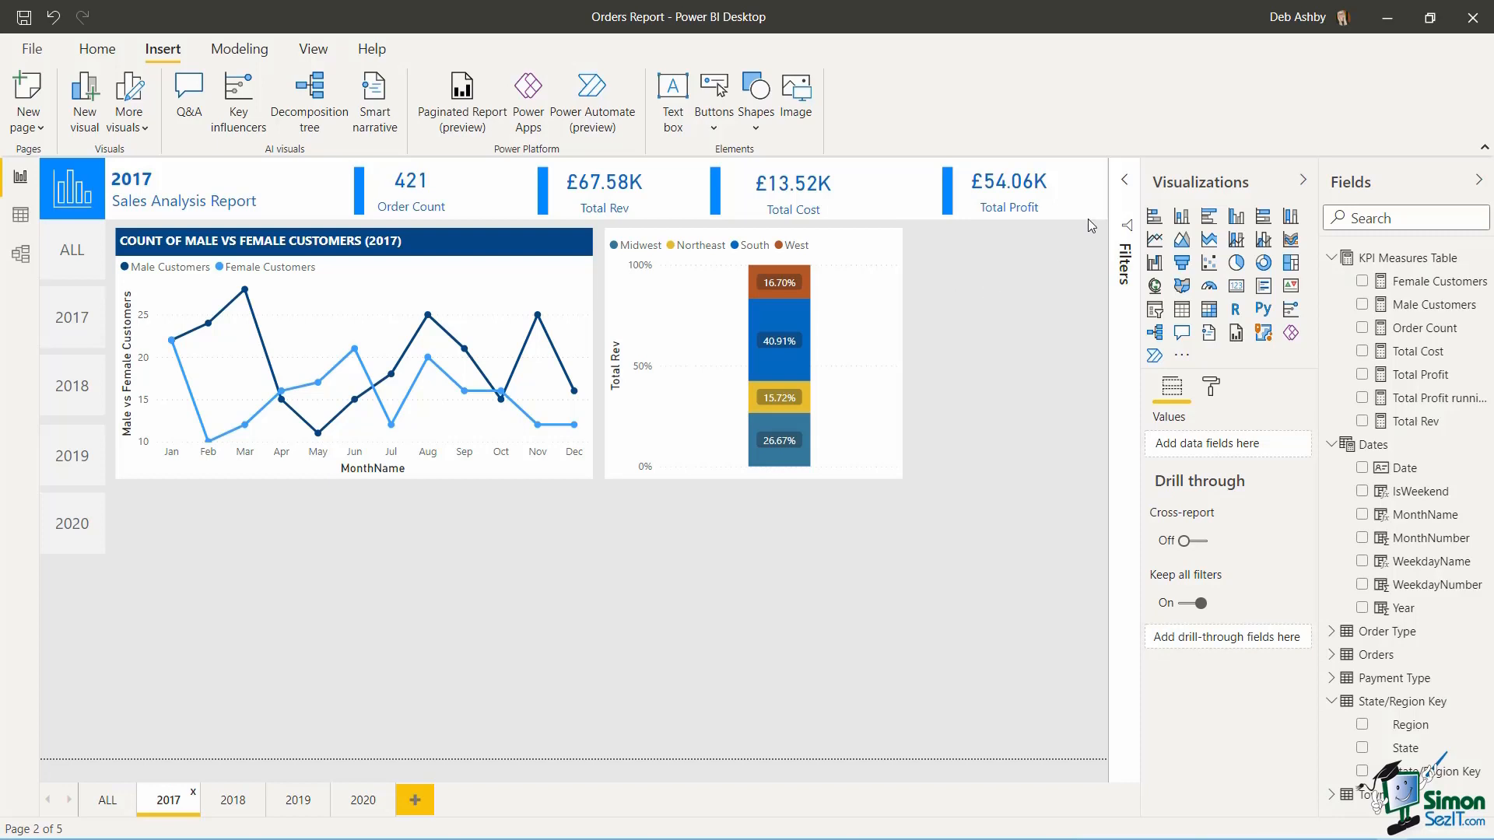
pyautogui.click(1128, 180)
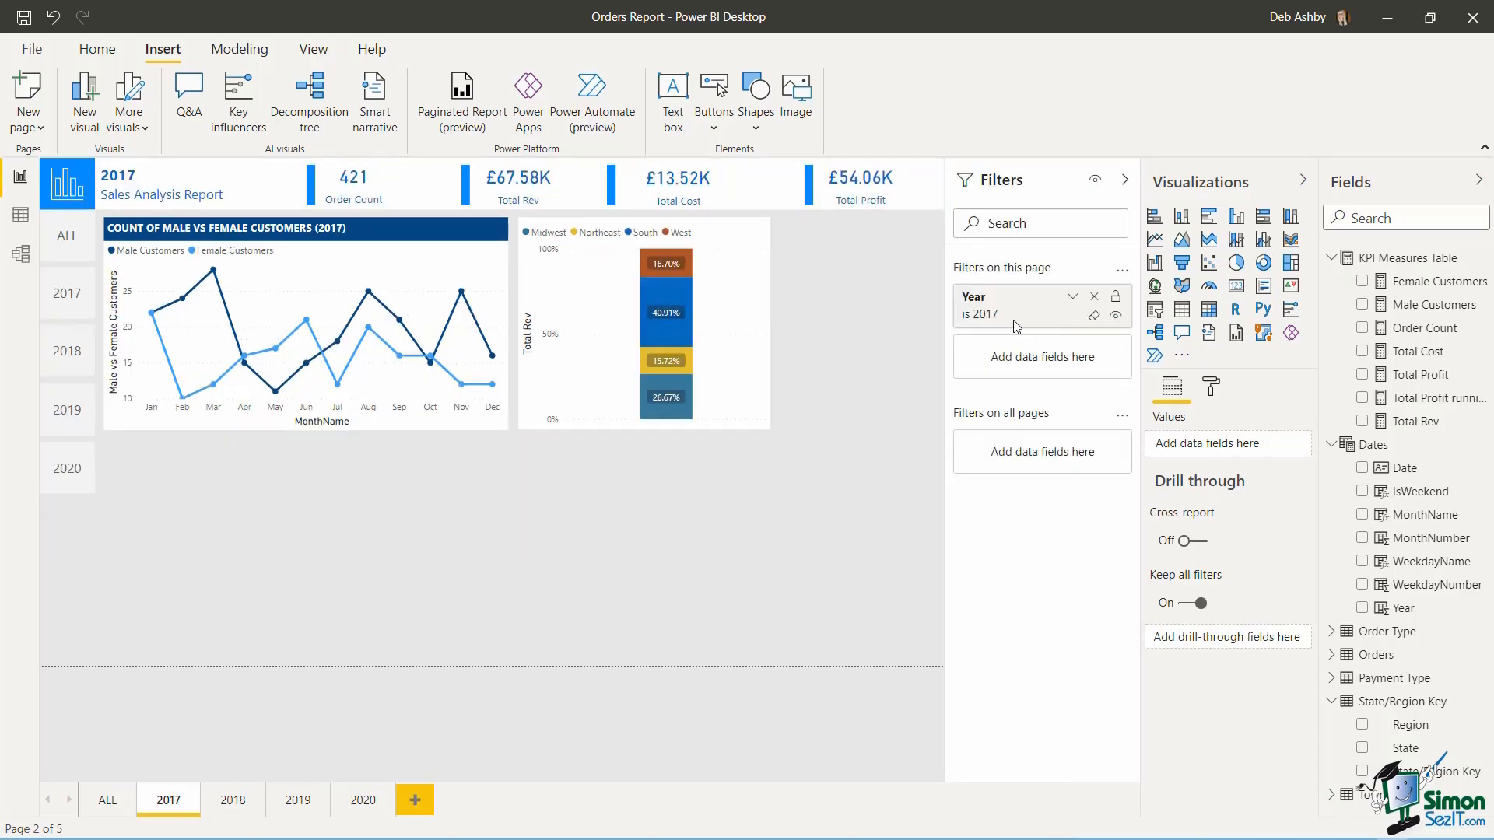
pyautogui.click(1128, 181)
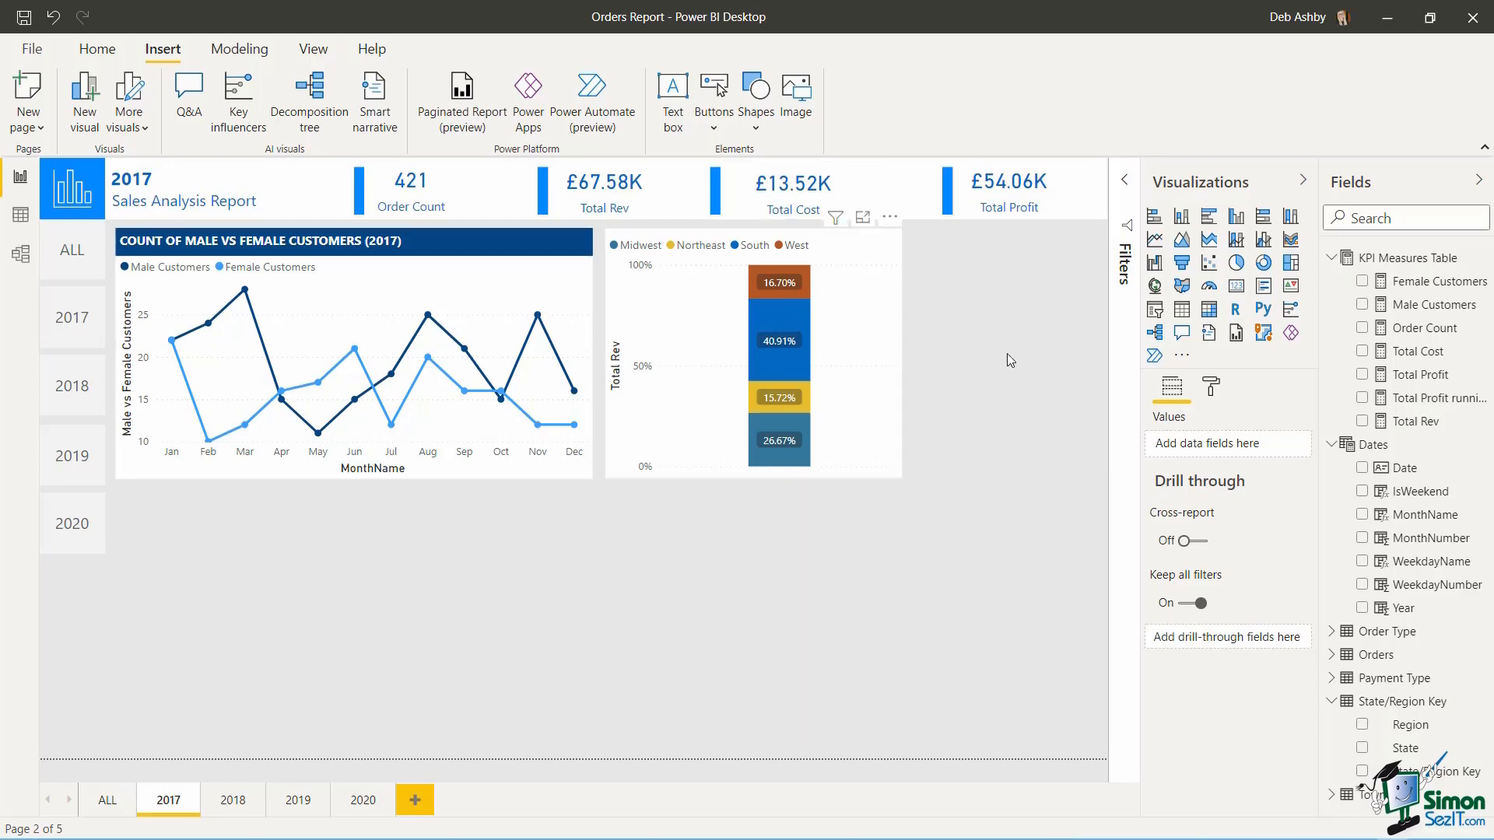
# - Recolor the 2017 stacked column chart's Midwest region dark purple and its Northeast region medium blue
pyautogui.click(1208, 387)
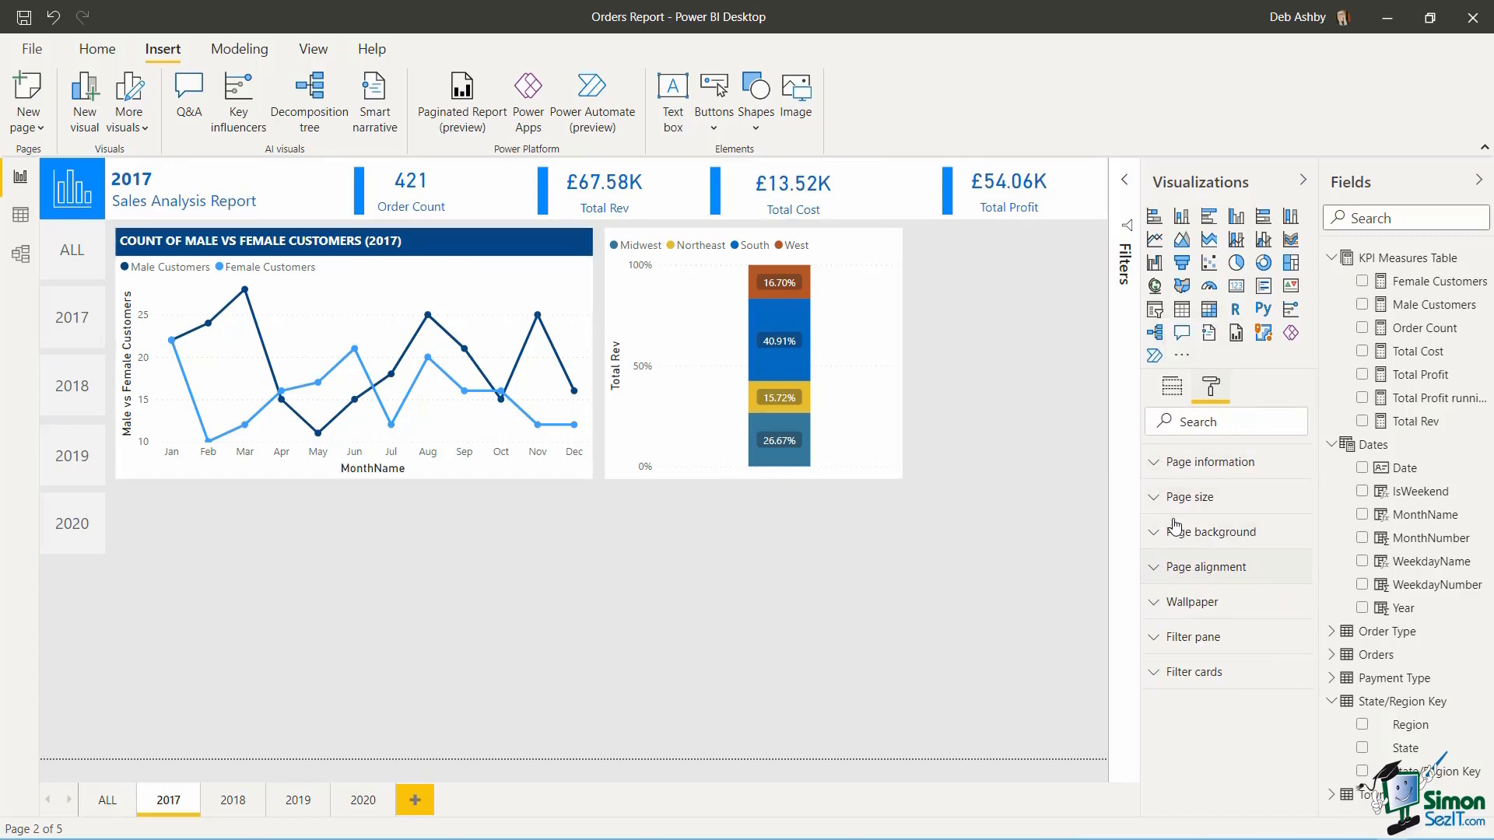
pyautogui.click(859, 328)
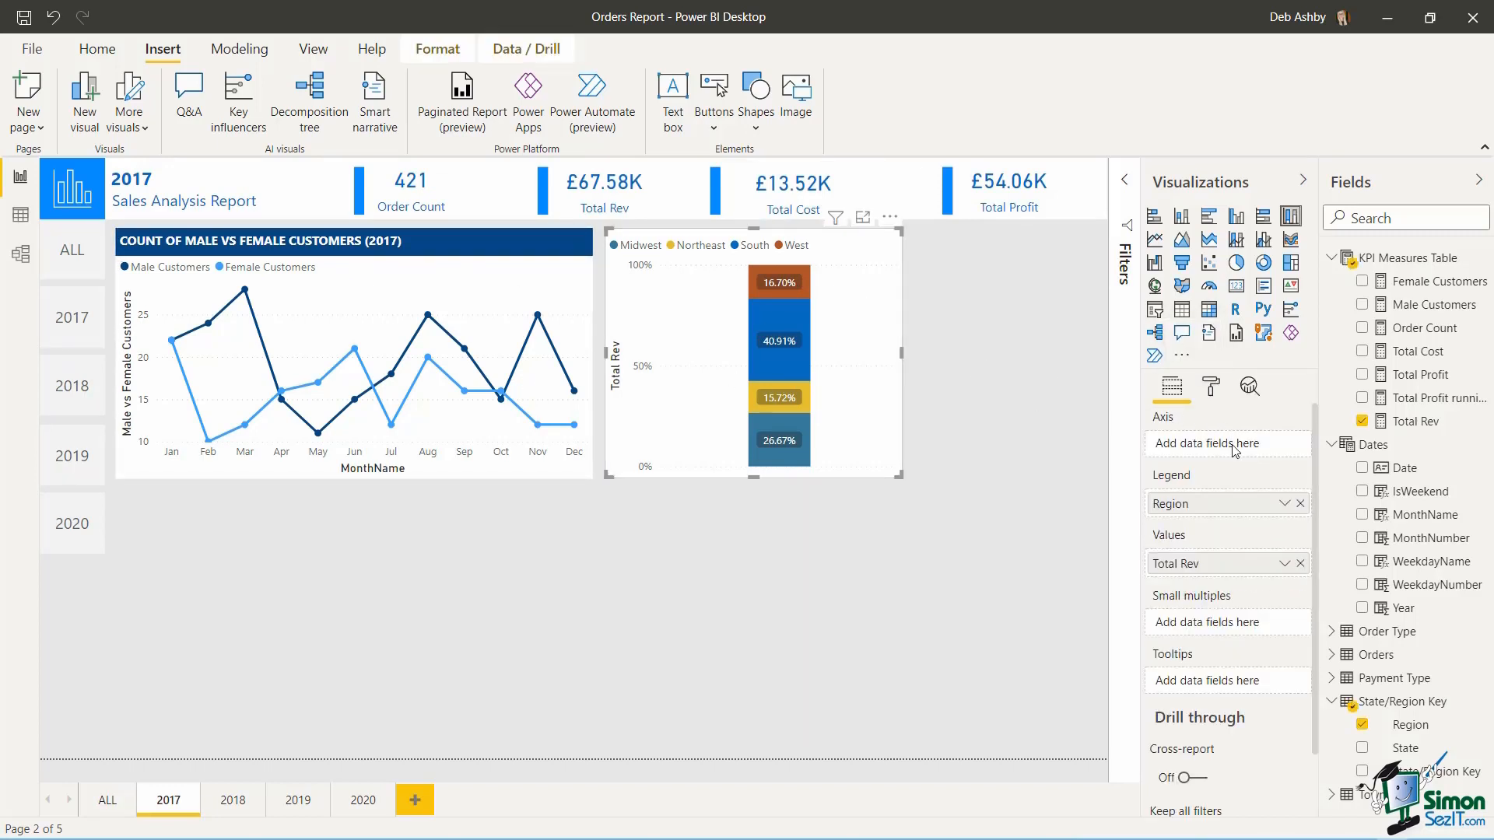
pyautogui.click(1211, 387)
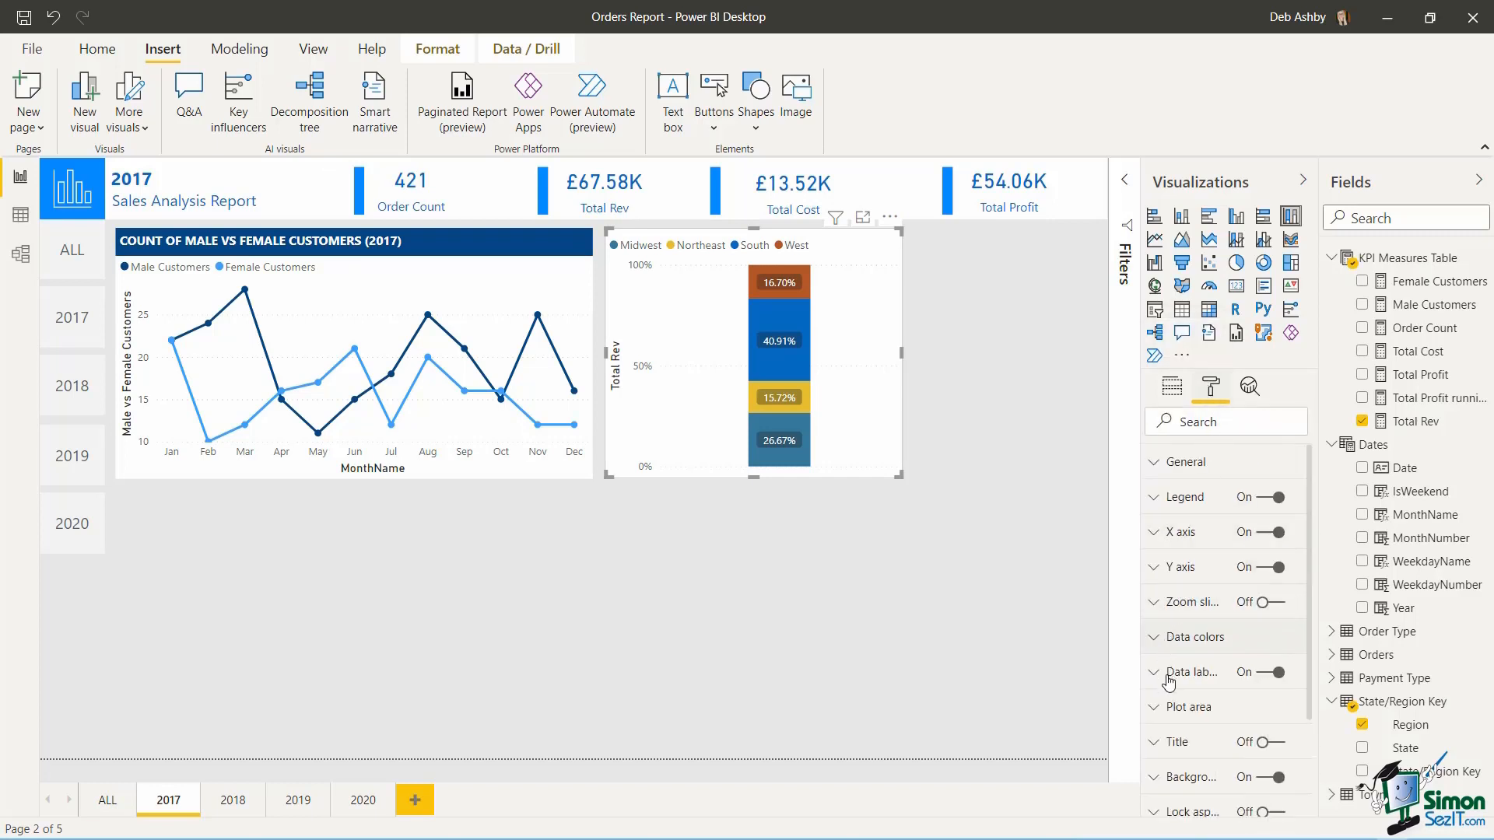
pyautogui.click(1154, 640)
pyautogui.moveTo(1309, 496); pyautogui.dragTo(1305, 579)
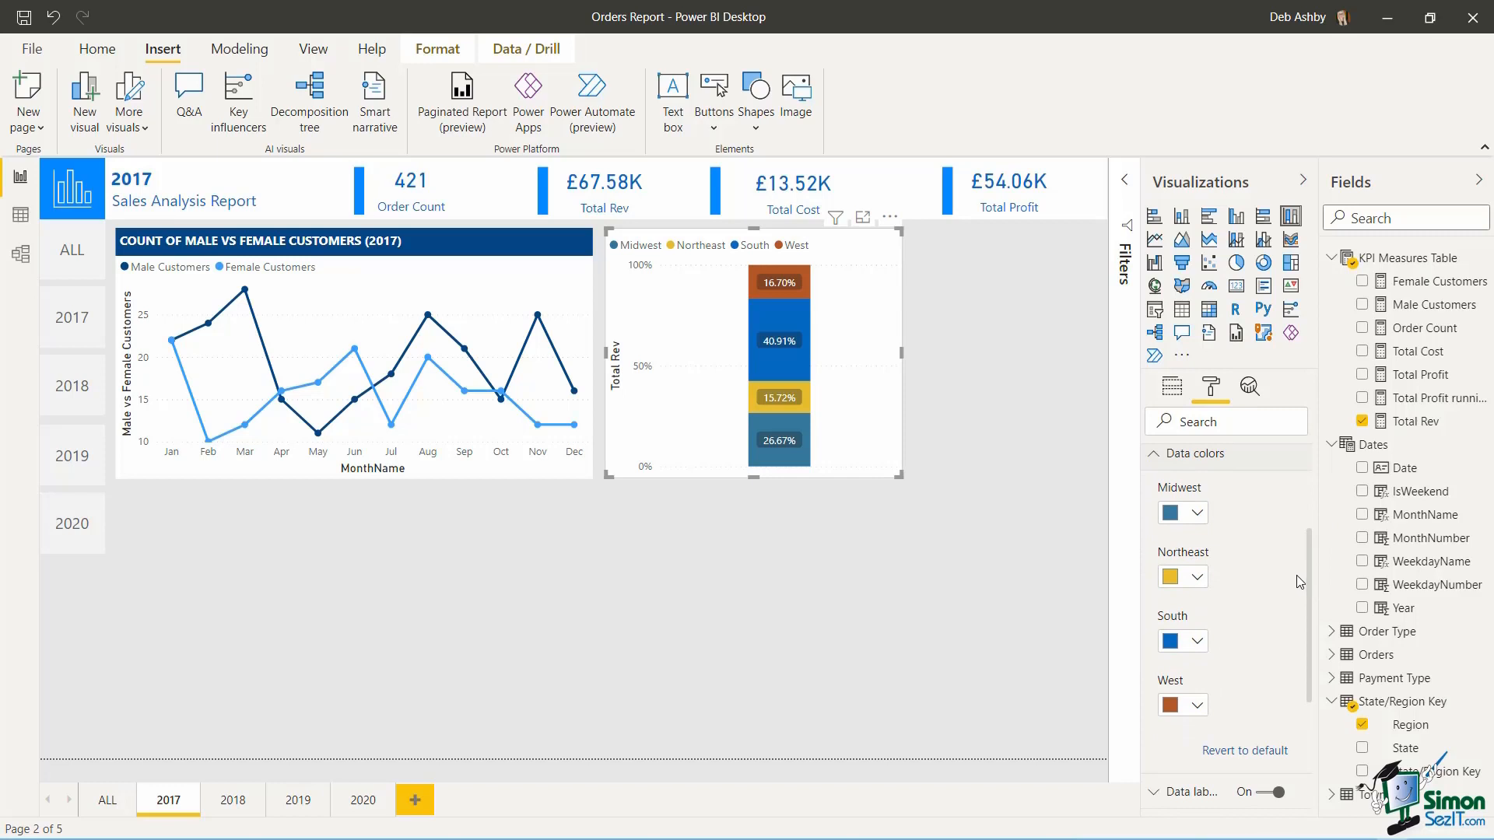
pyautogui.click(1195, 518)
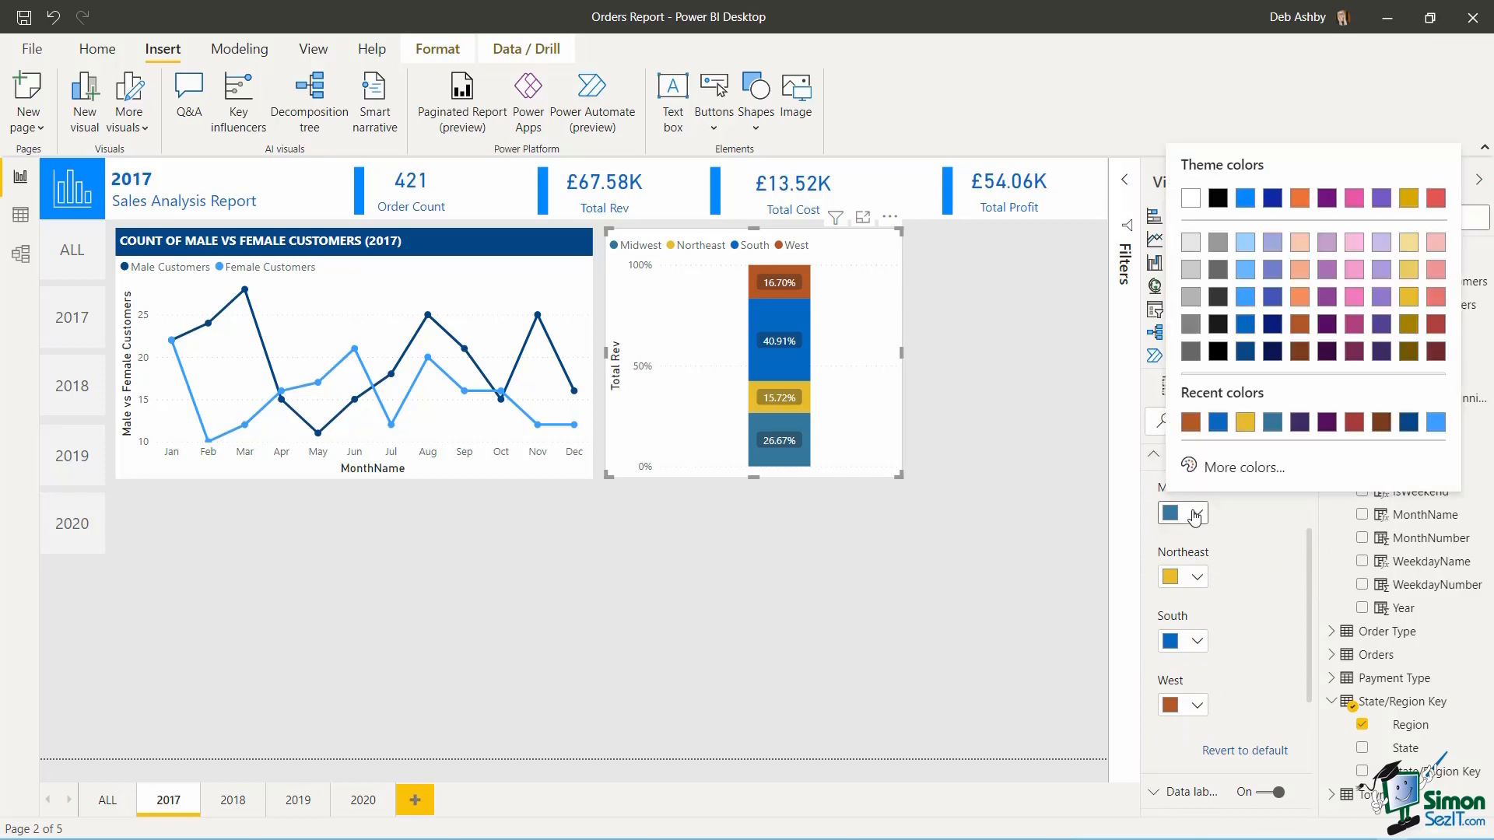
pyautogui.click(1299, 424)
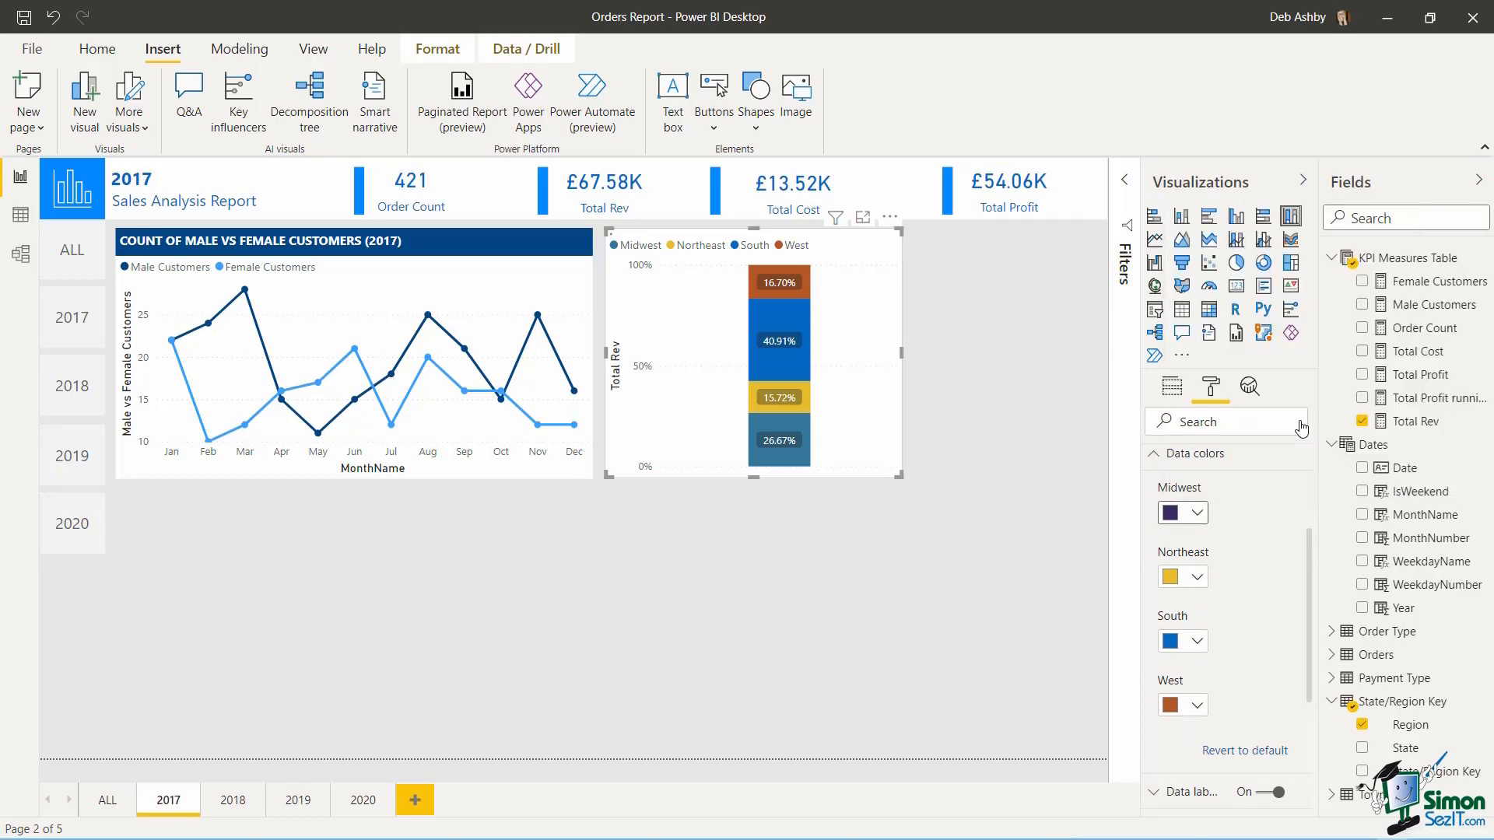
pyautogui.click(1199, 576)
pyautogui.click(1245, 486)
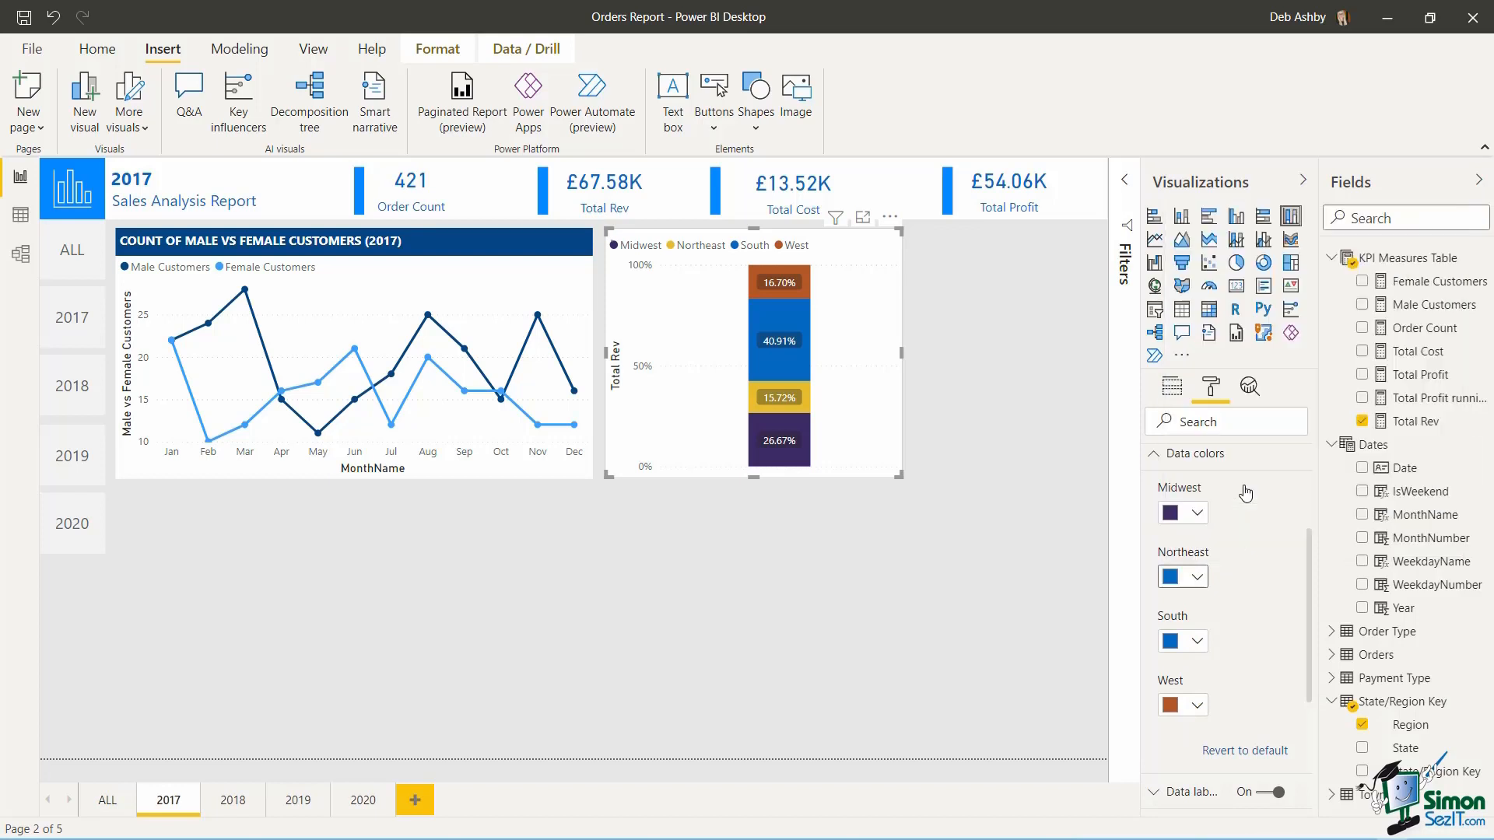
# - Recolor the 2017 stacked column chart's South region light blue and its West region pale blue
pyautogui.click(1195, 642)
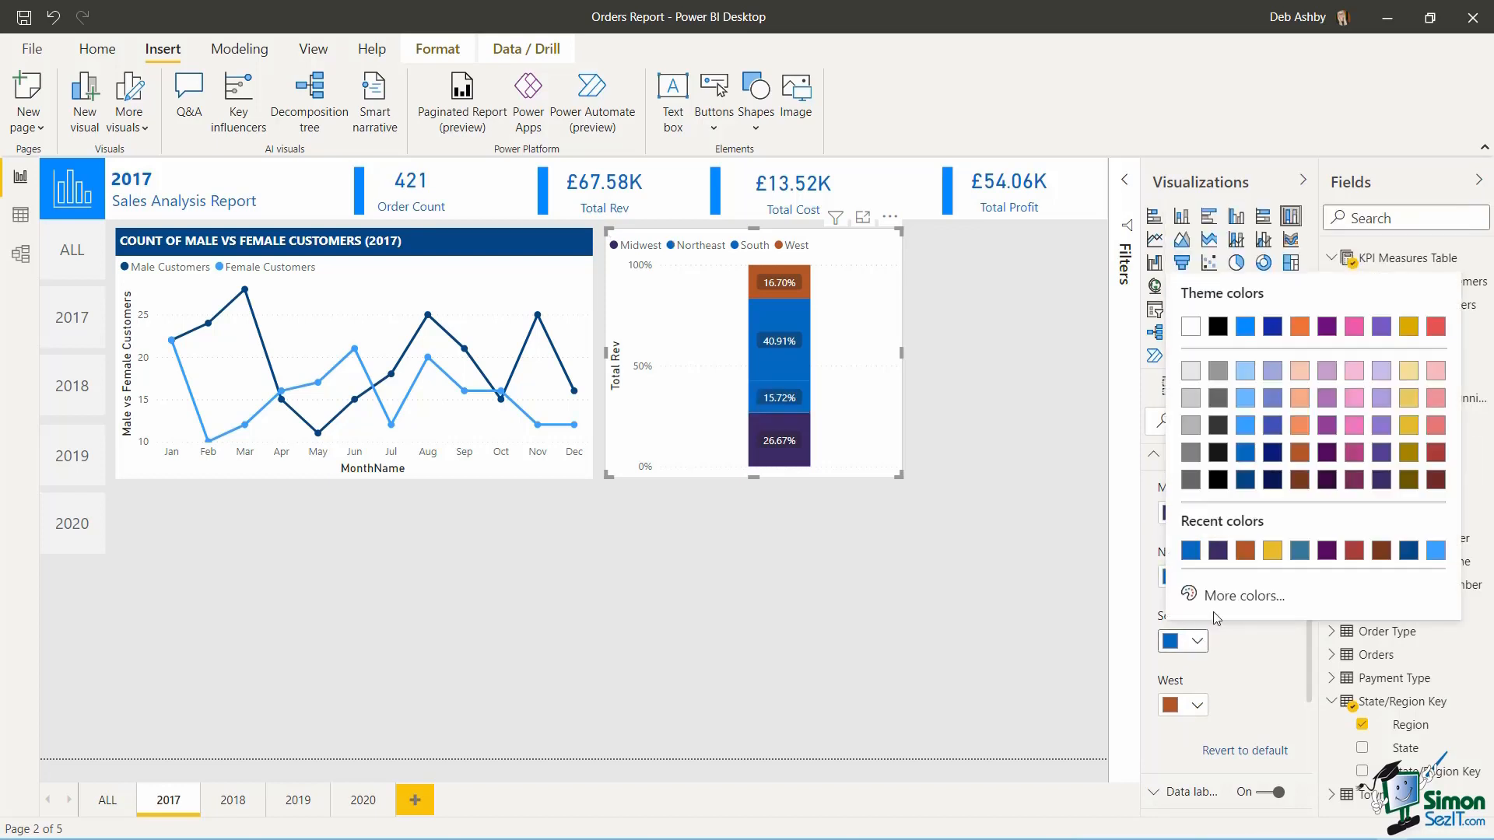
pyautogui.click(1246, 430)
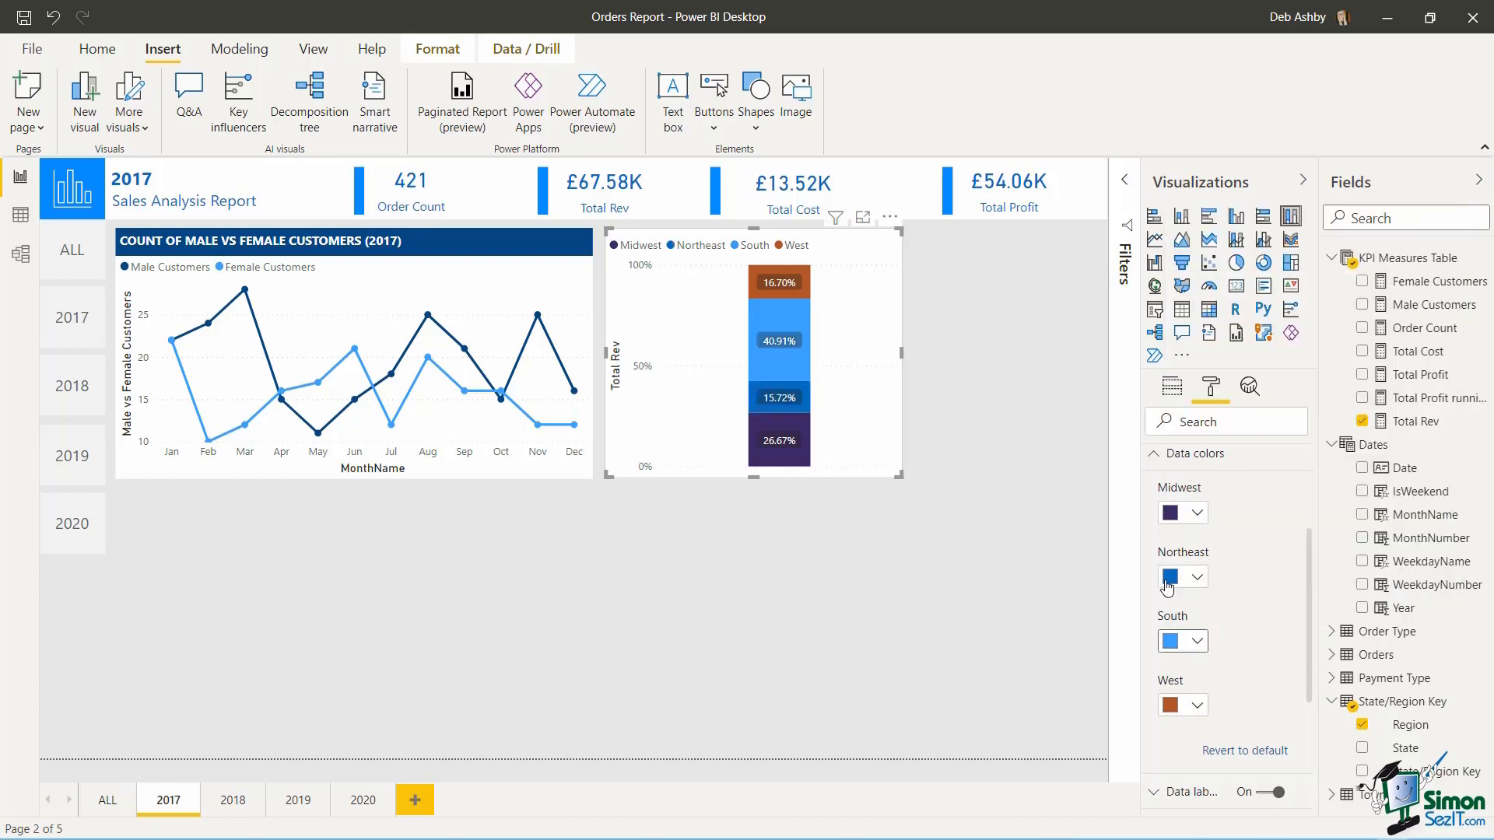
pyautogui.click(1197, 705)
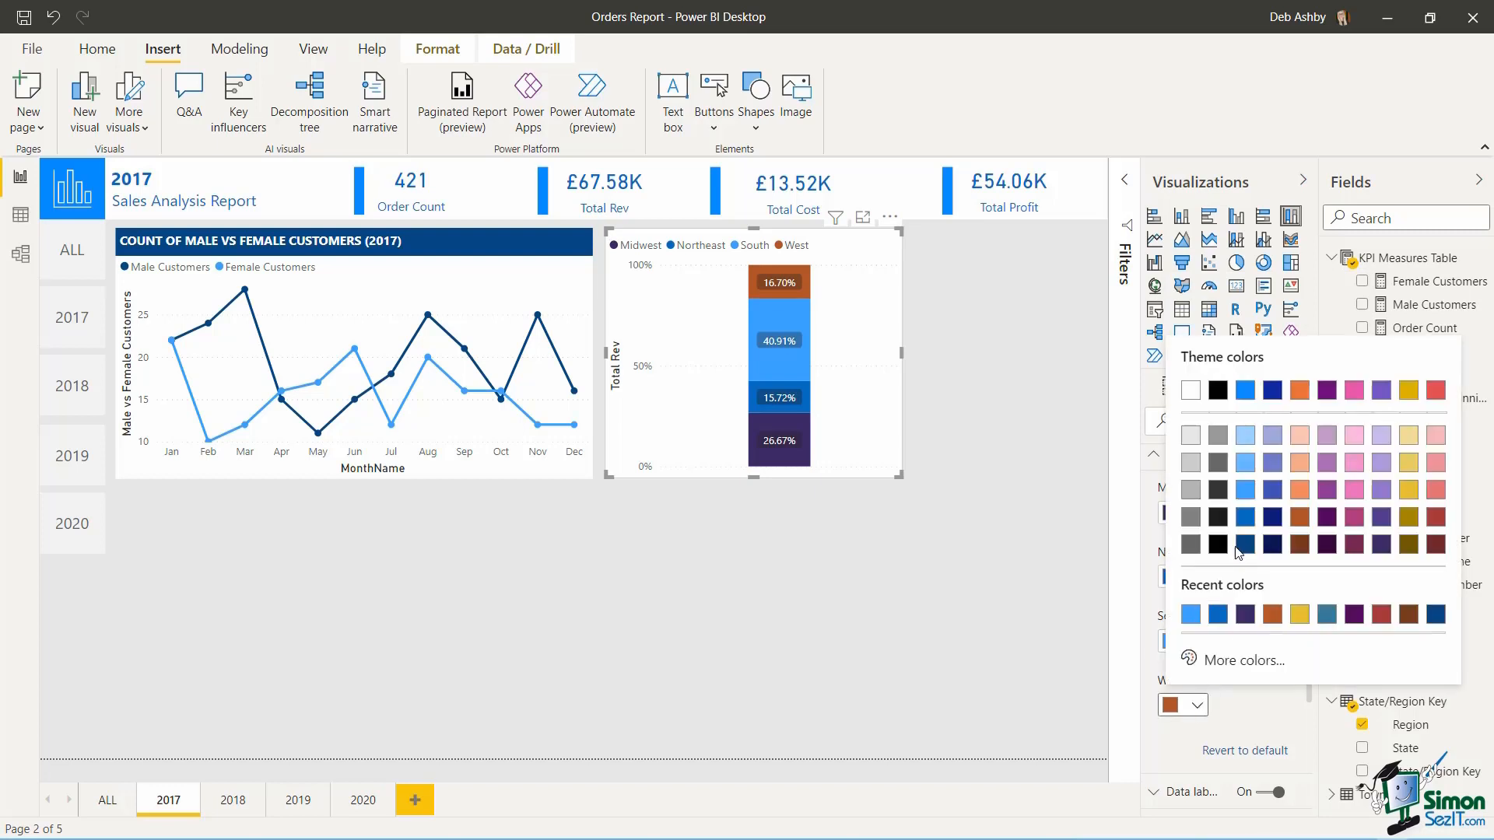
pyautogui.click(1245, 434)
pyautogui.click(1038, 437)
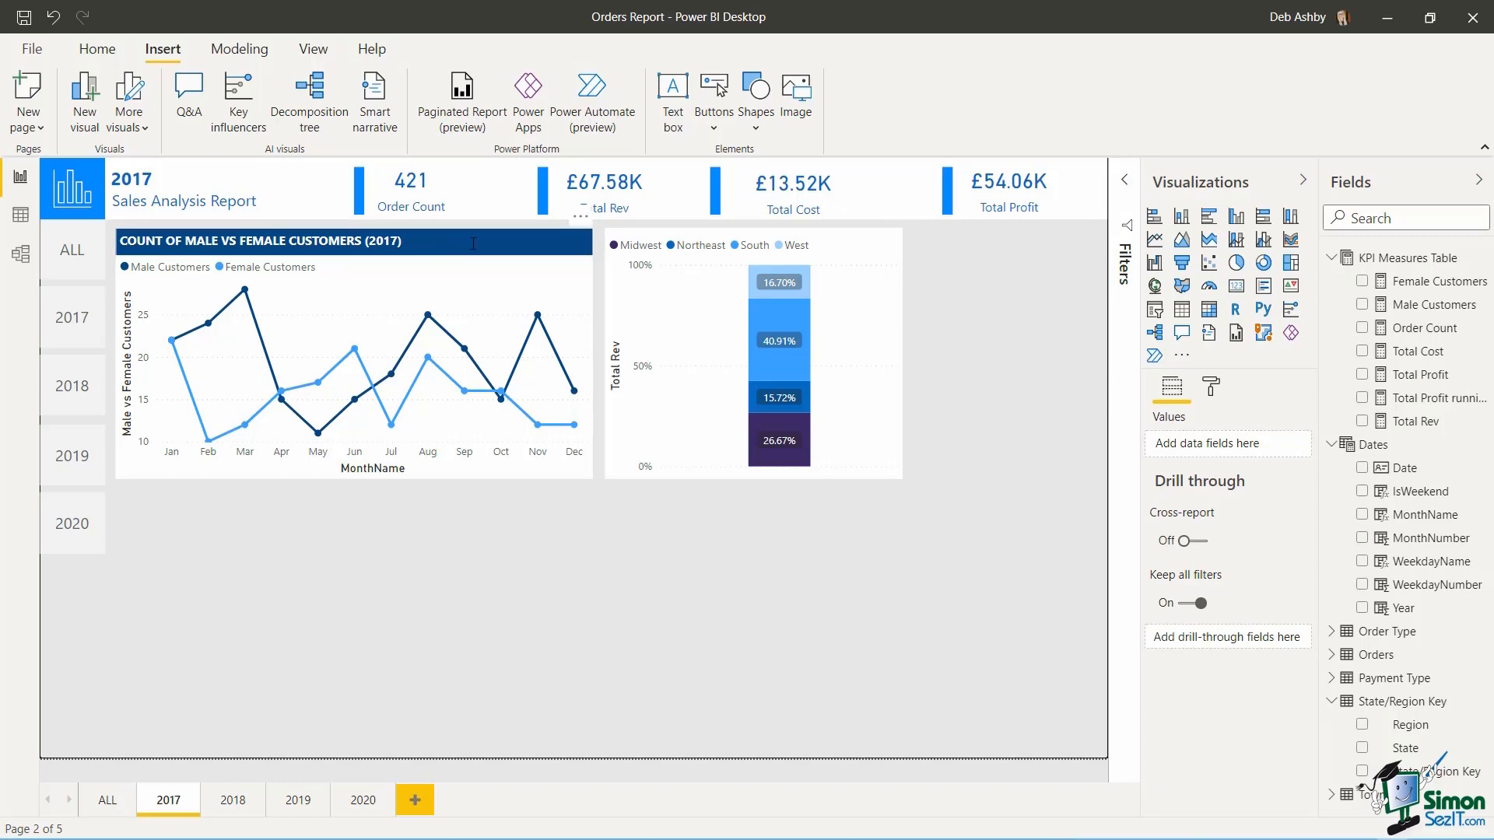
# - On the ALL page, move the stacked column chart down to free space above it for a header
pyautogui.click(845, 256)
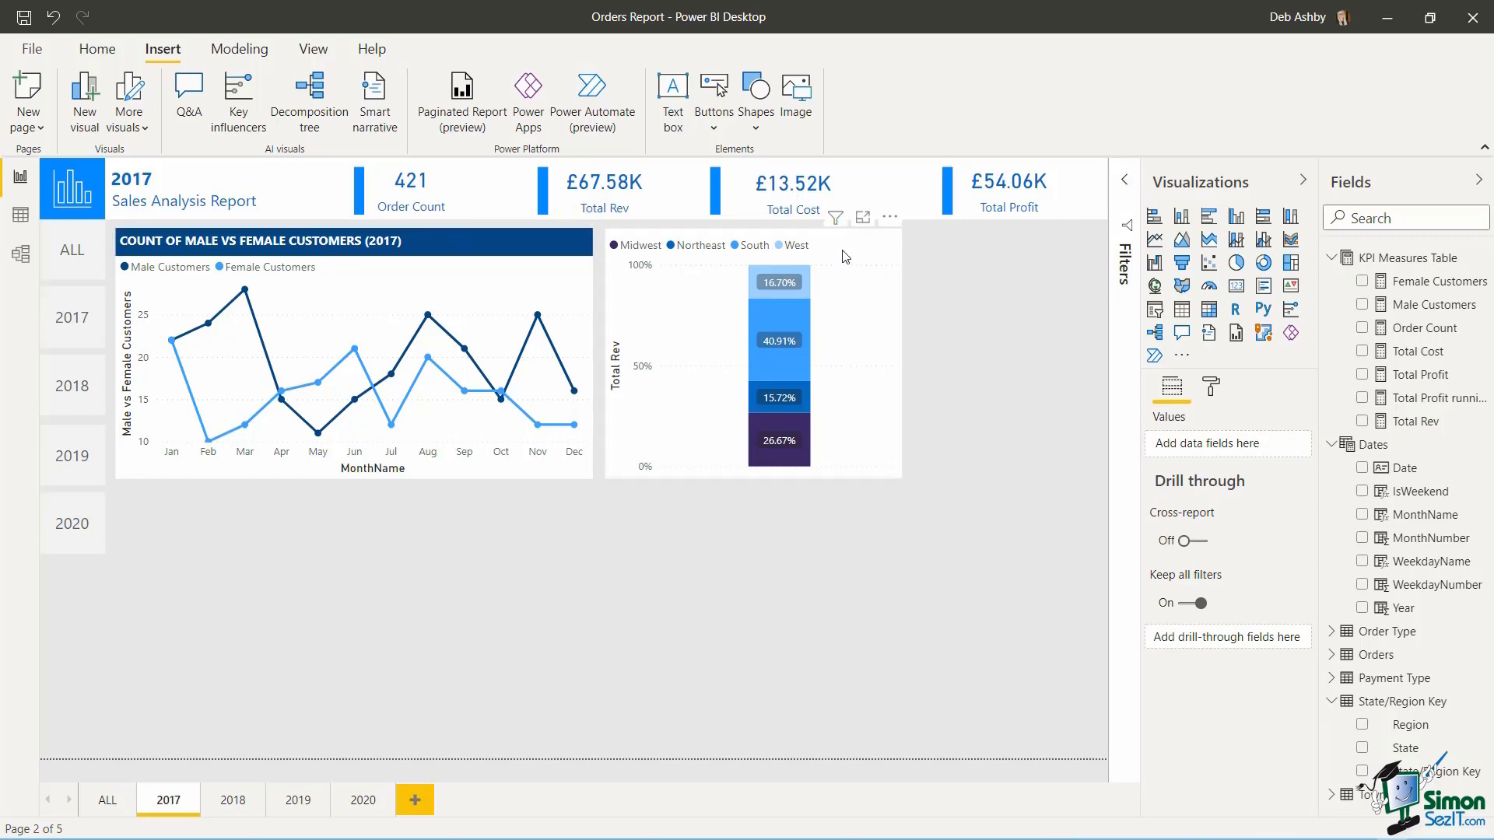
pyautogui.click(115, 806)
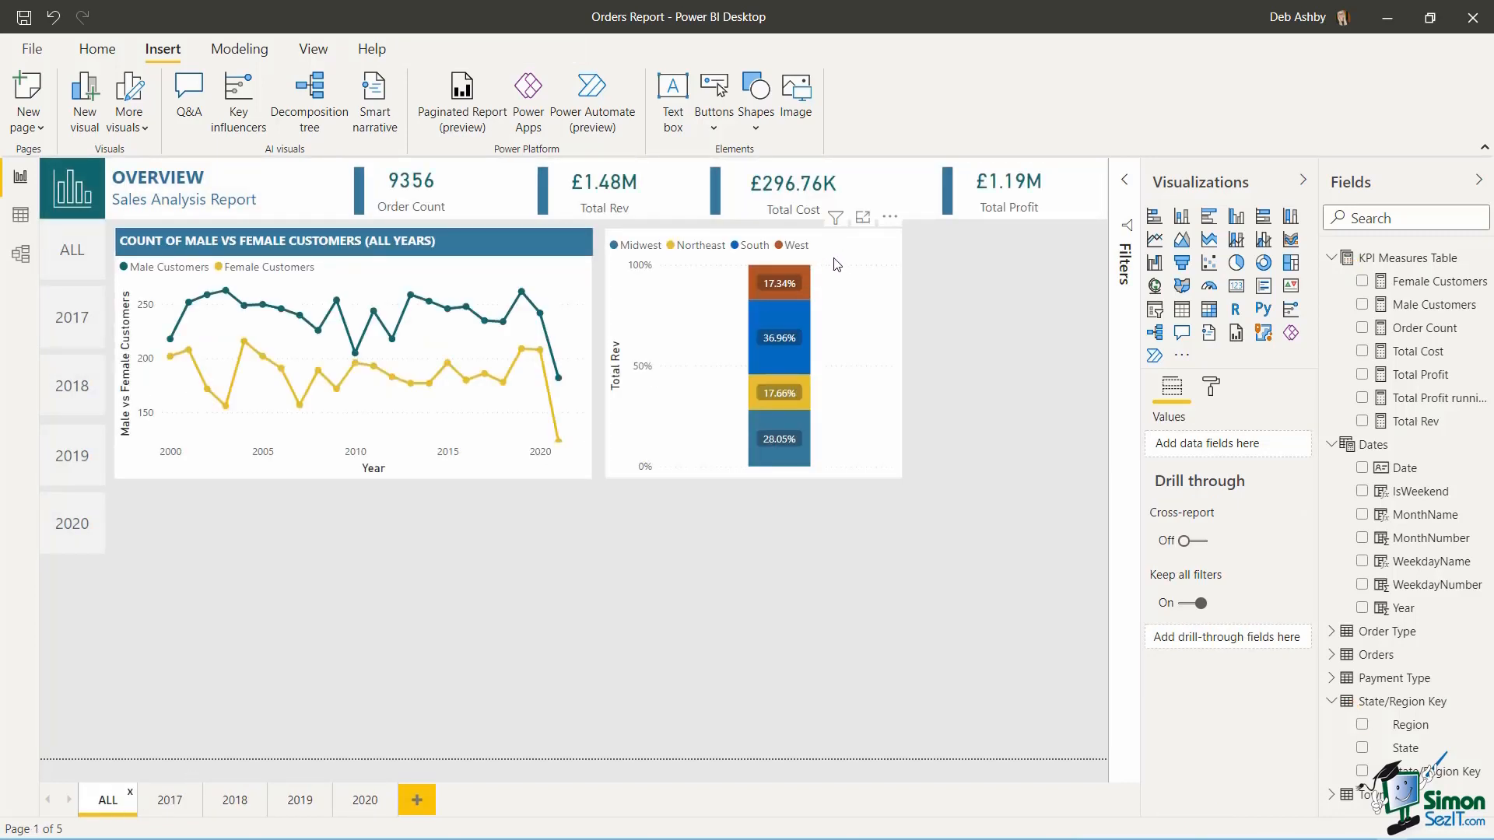
pyautogui.moveTo(834, 259); pyautogui.dragTo(835, 361)
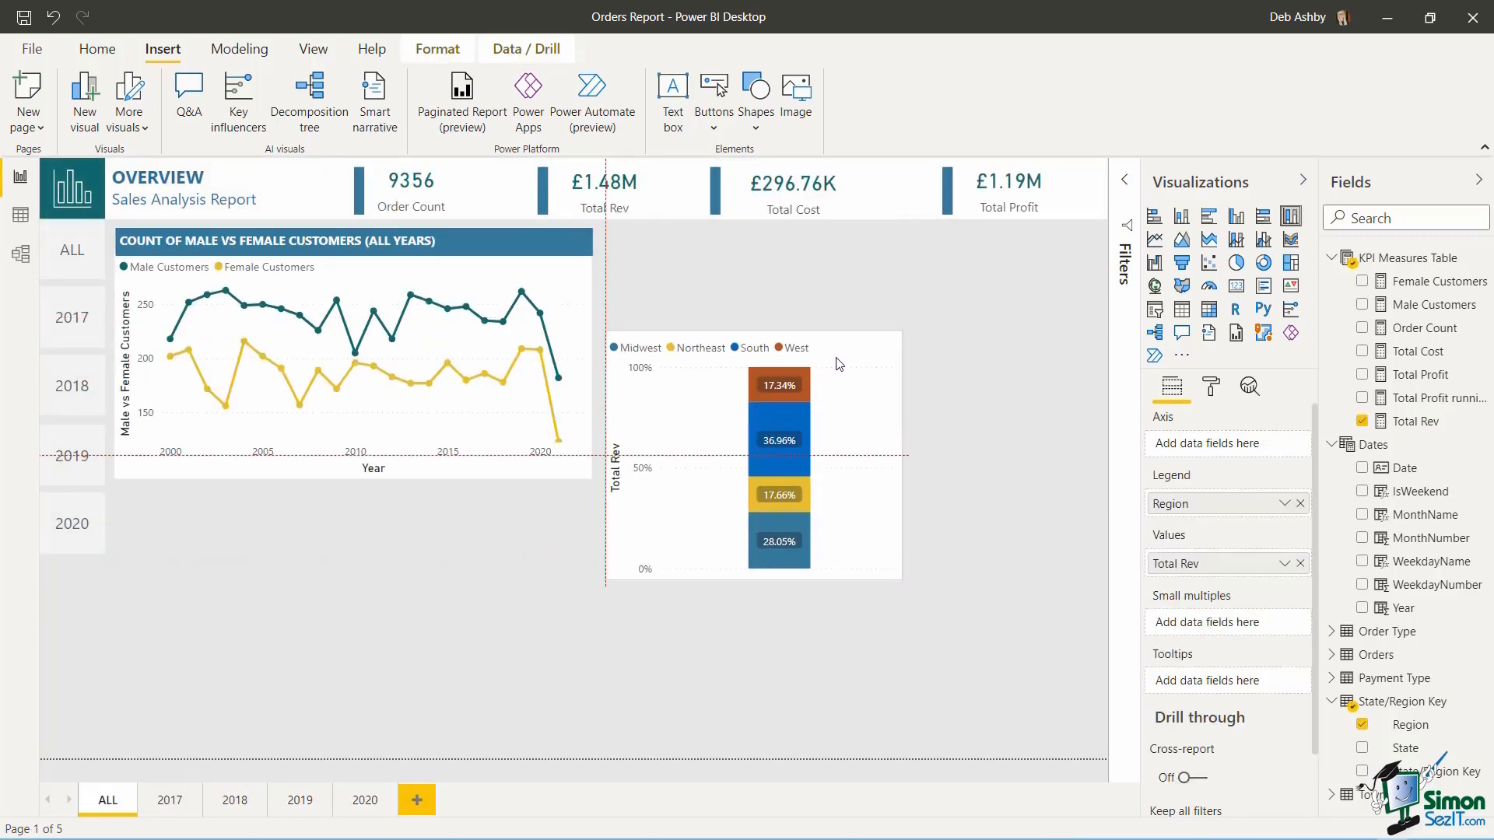
# - Duplicate the line chart's header text box and place the copy above the stacked column chart, level with the original
pyautogui.click(953, 292)
pyautogui.click(537, 240)
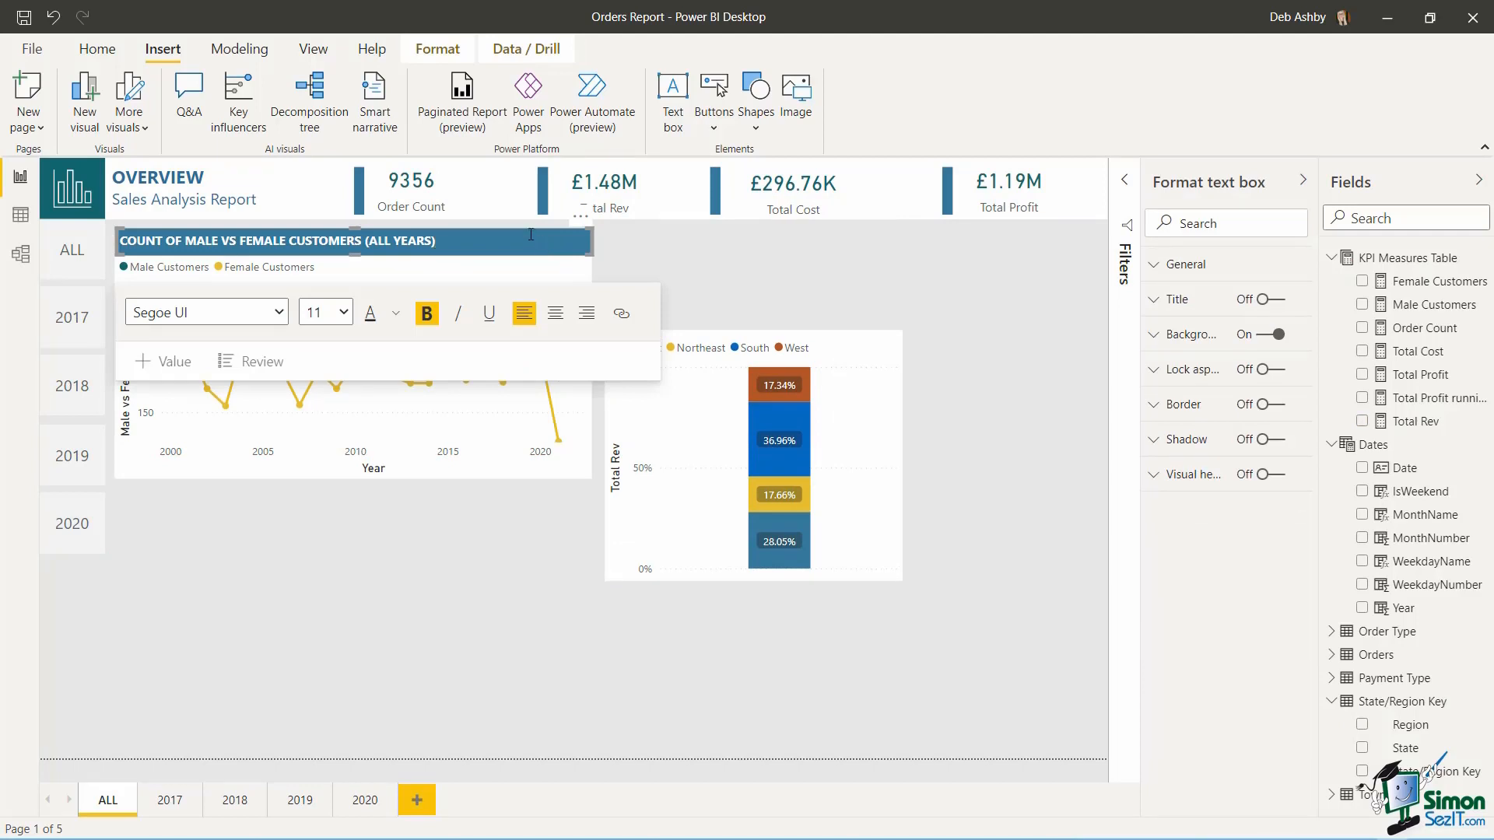
pyautogui.click(529, 228)
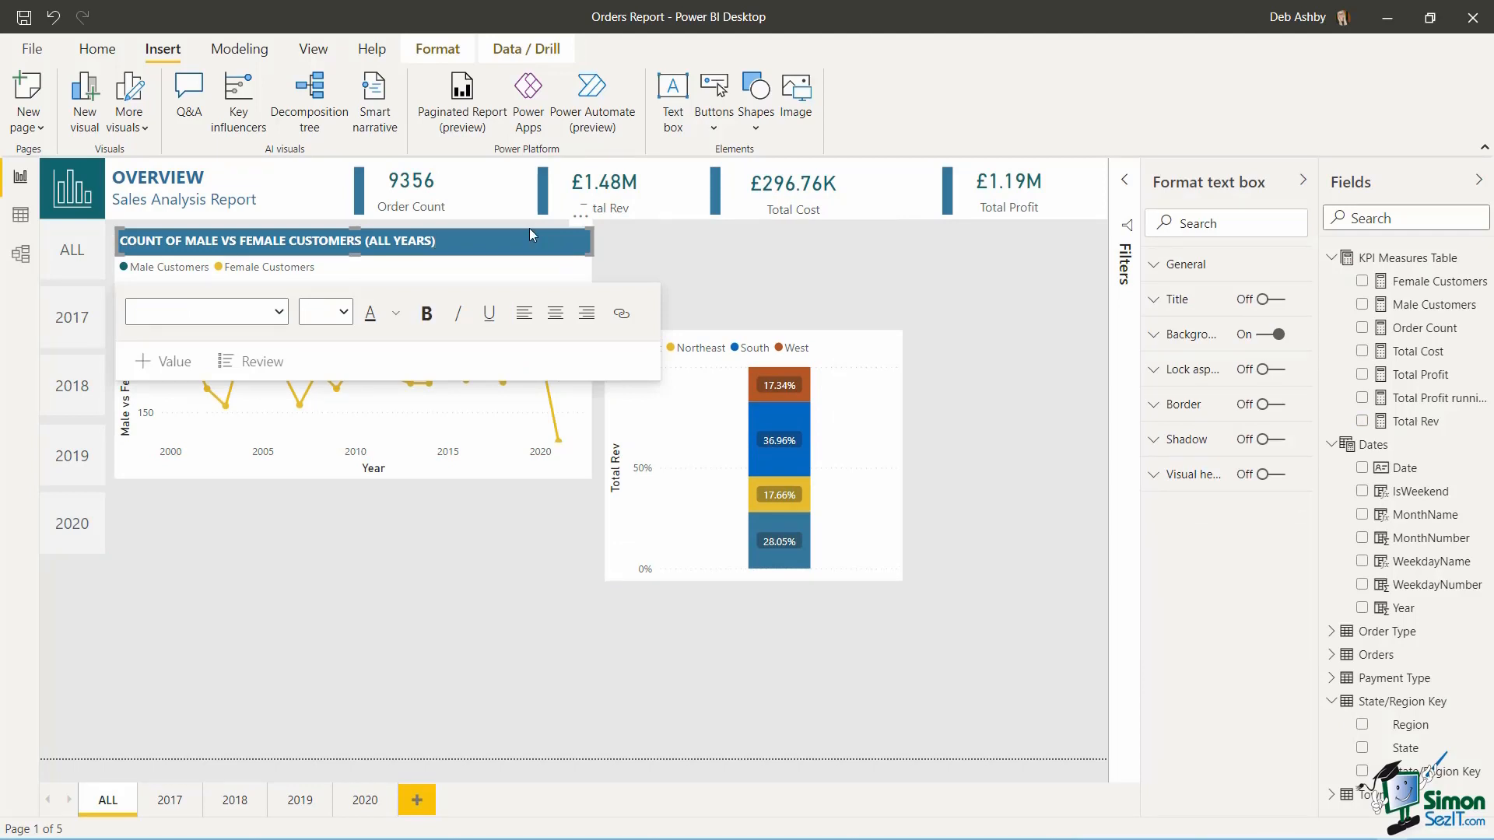
pyautogui.click(703, 265)
pyautogui.hotkey('ctrl', 'v')
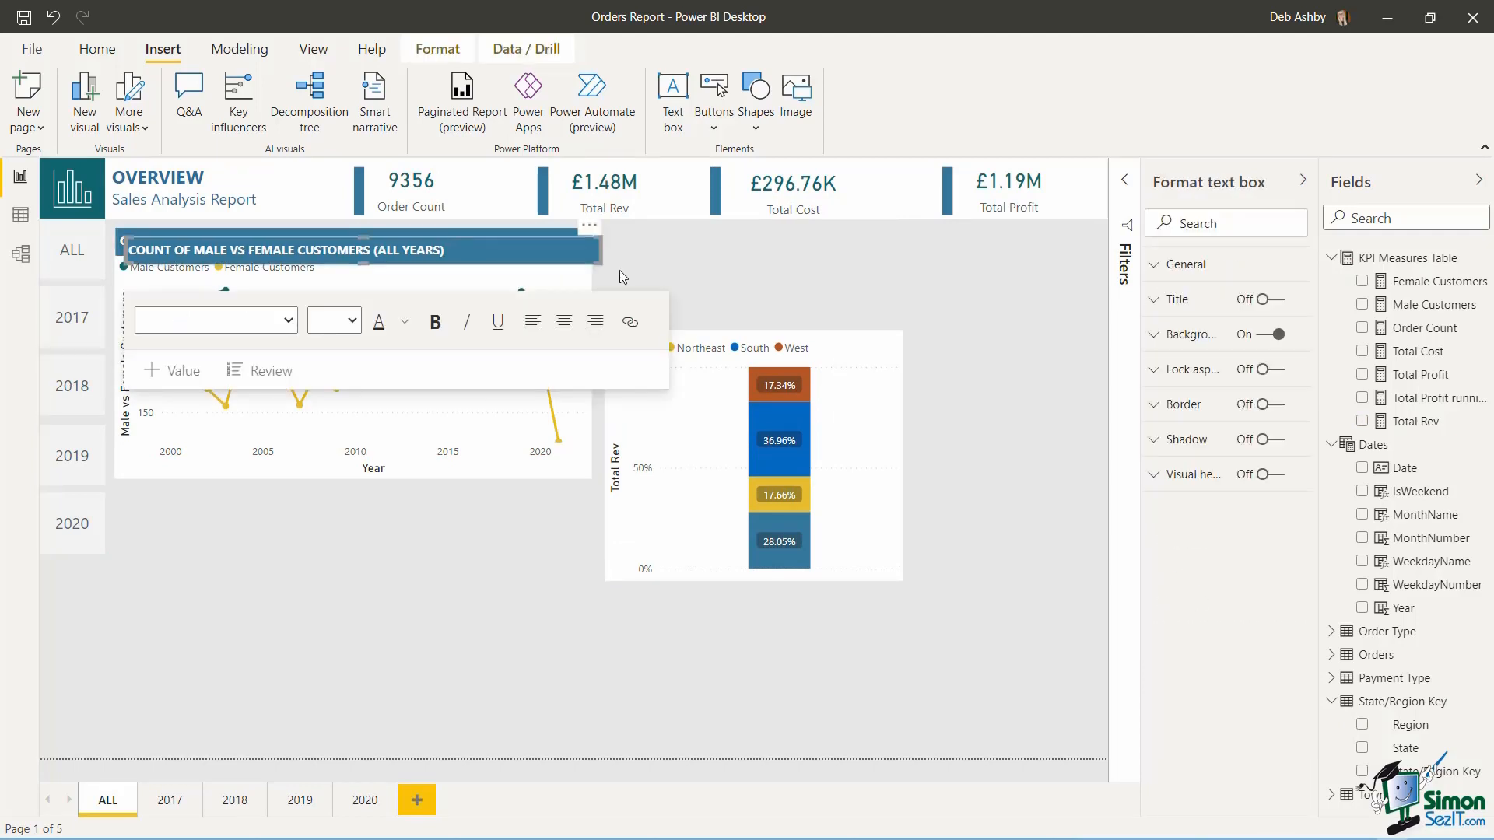
pyautogui.moveTo(522, 255); pyautogui.dragTo(946, 241)
# - Fit the copied header to the stacked column chart's width, with the chart directly beneath and its bottom edge level with the line chart's
pyautogui.moveTo(878, 367); pyautogui.dragTo(860, 320)
pyautogui.moveTo(946, 246); pyautogui.dragTo(902, 245)
pyautogui.moveTo(874, 365); pyautogui.dragTo(871, 364)
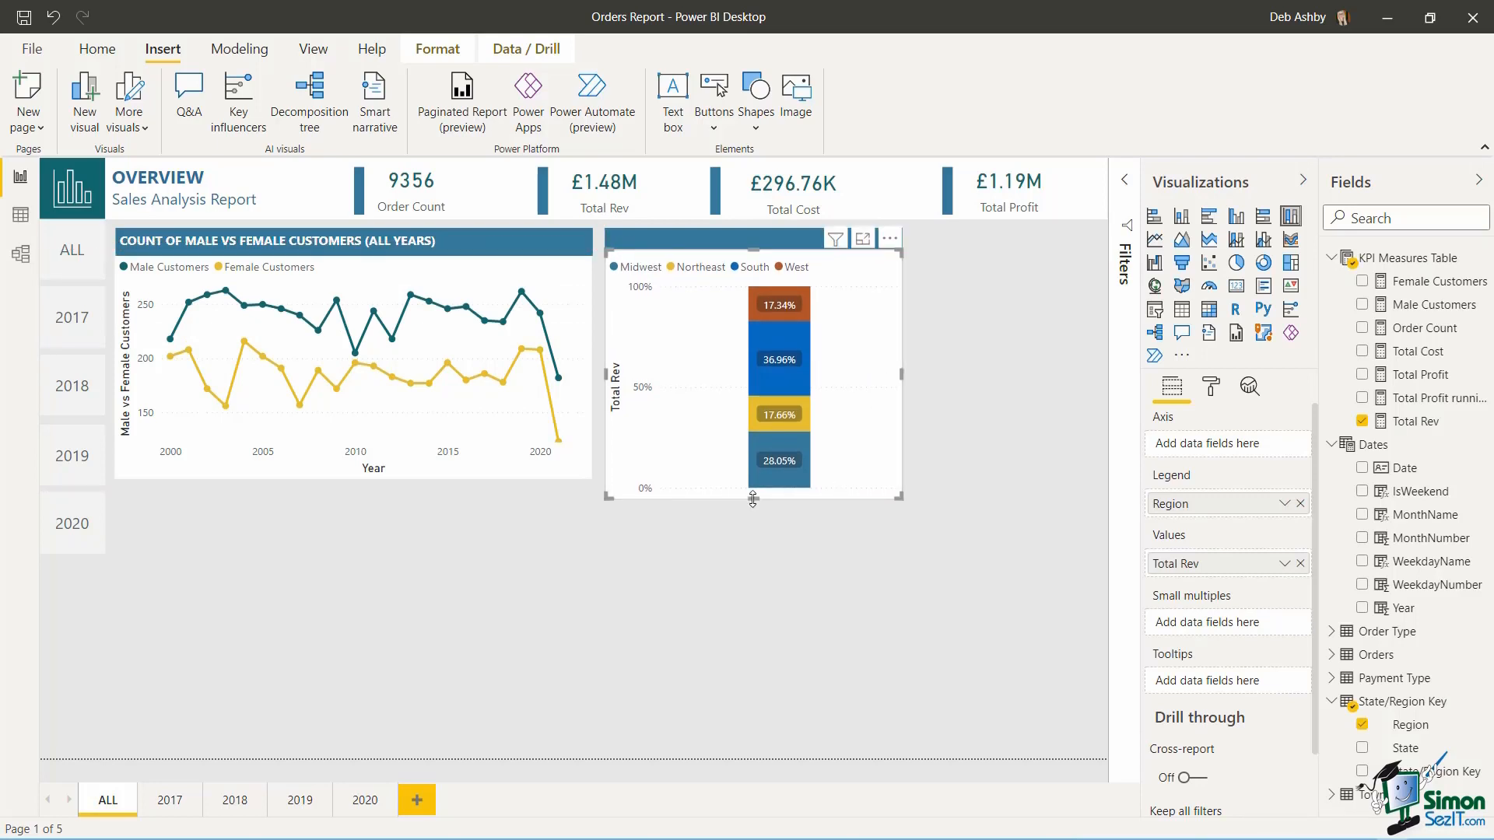
pyautogui.moveTo(754, 504); pyautogui.dragTo(753, 479)
pyautogui.click(994, 372)
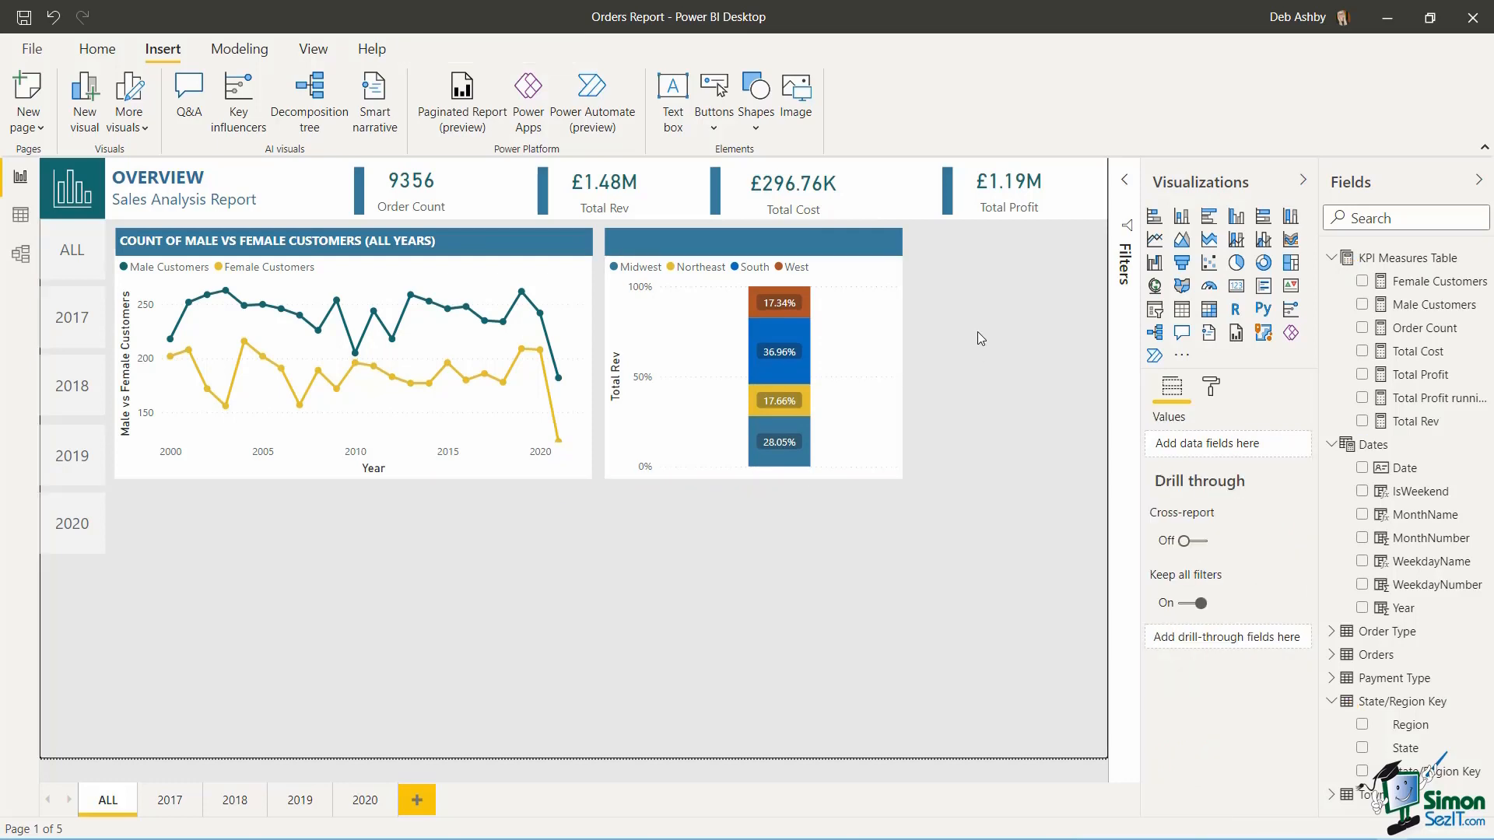
# - Enter the header text "TOTAL REVENUE BY REGION (ALL)" above the stacked column chart in bold white with a larger font size
pyautogui.click(649, 240)
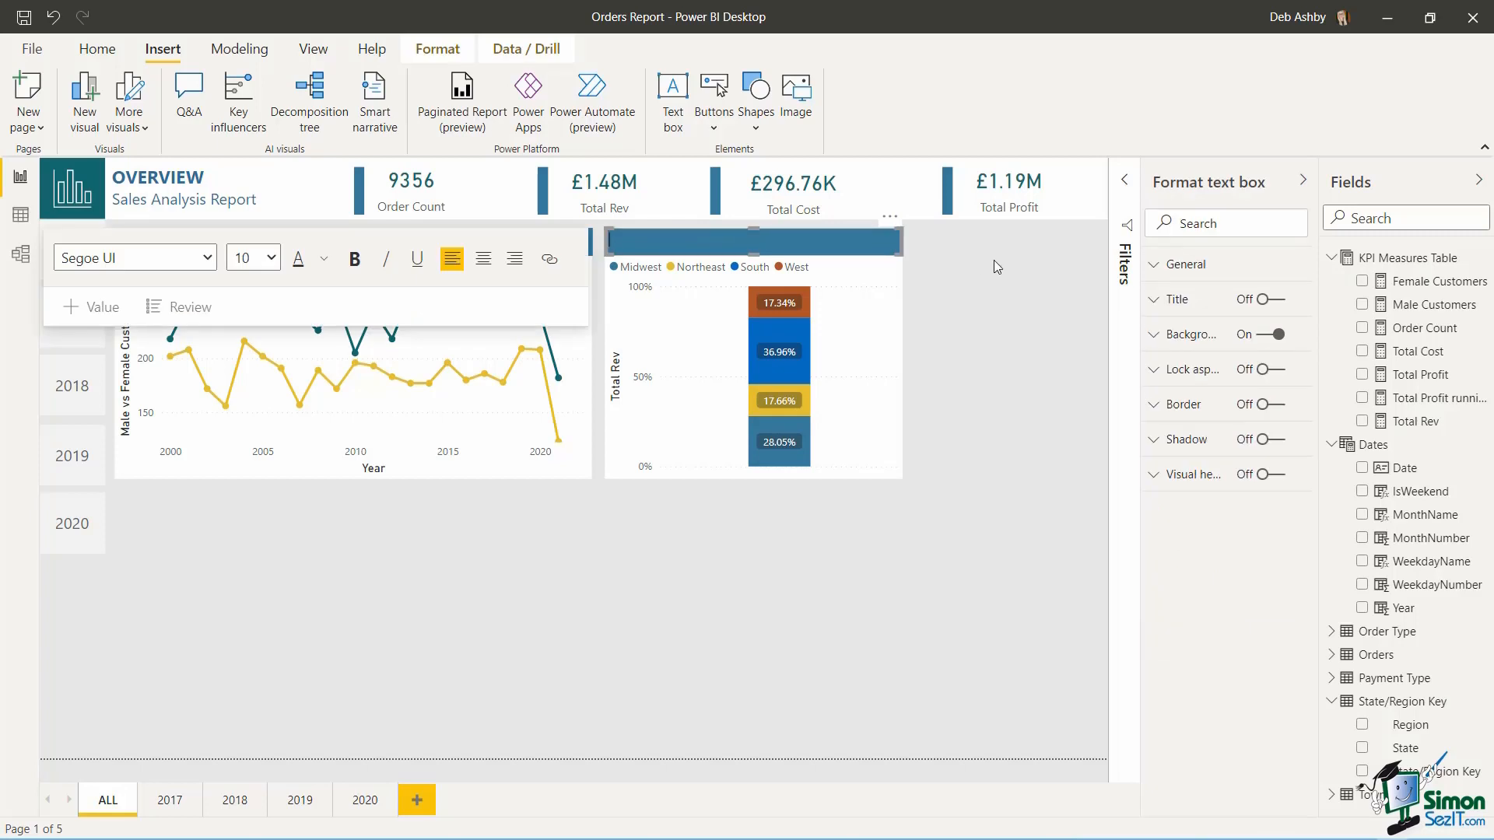
pyautogui.write('TOTAL REVENUE BY REGION (ALL)')
pyautogui.moveTo(777, 241); pyautogui.dragTo(606, 234)
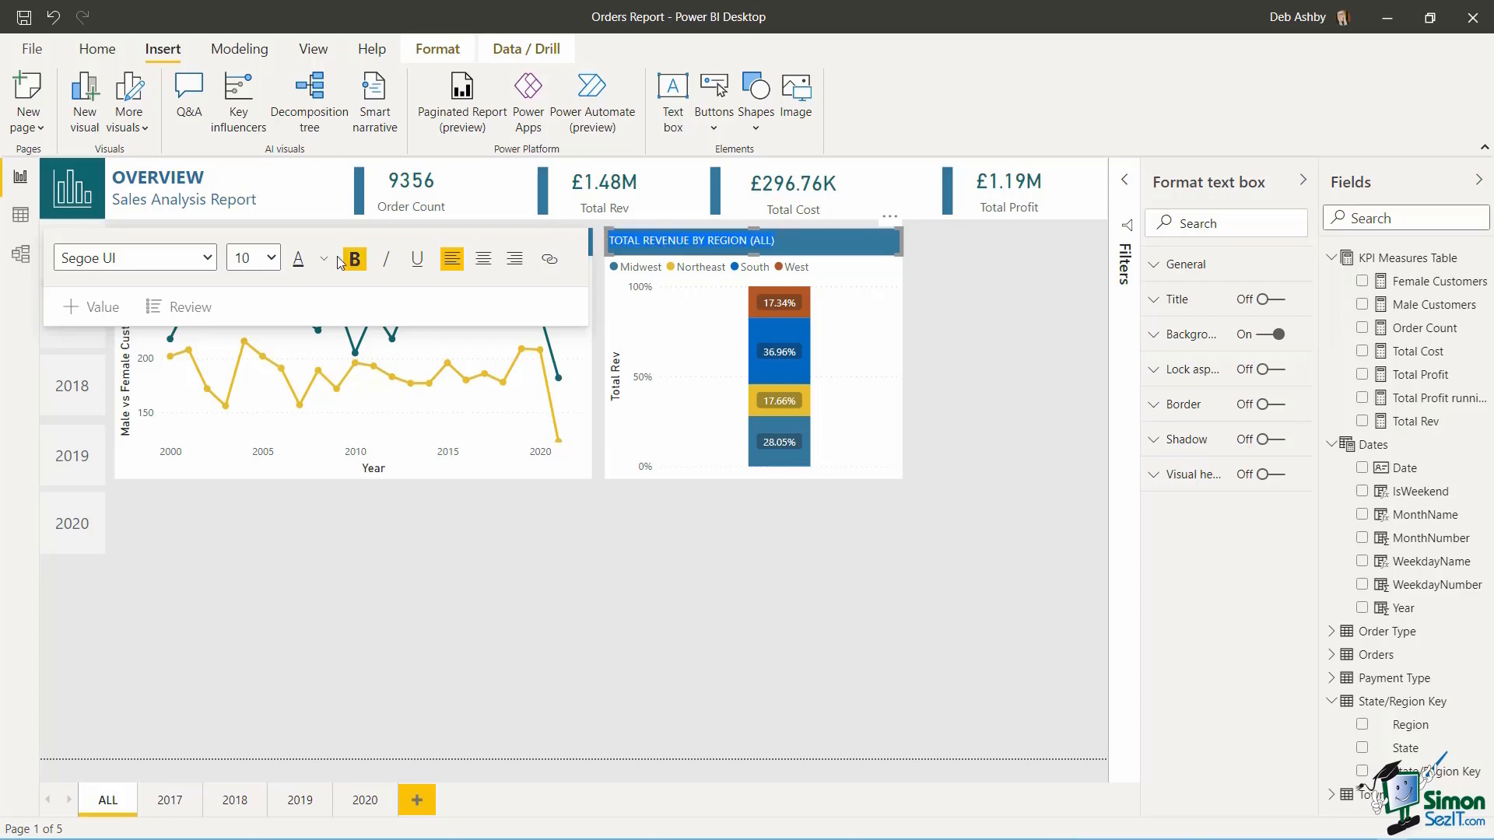
pyautogui.click(323, 259)
pyautogui.click(342, 320)
pyautogui.click(354, 259)
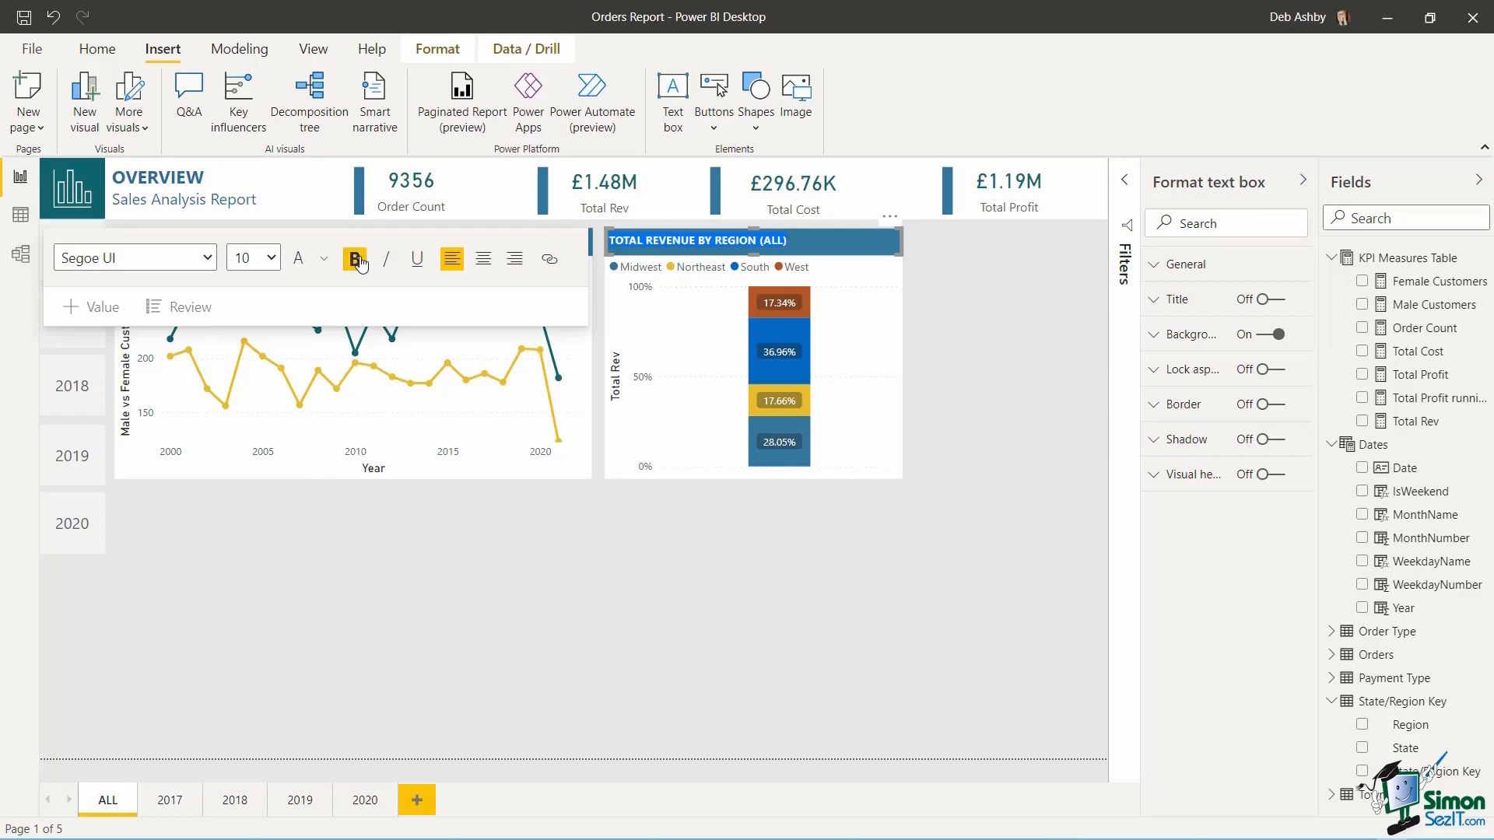
pyautogui.click(270, 258)
pyautogui.click(252, 411)
pyautogui.click(963, 479)
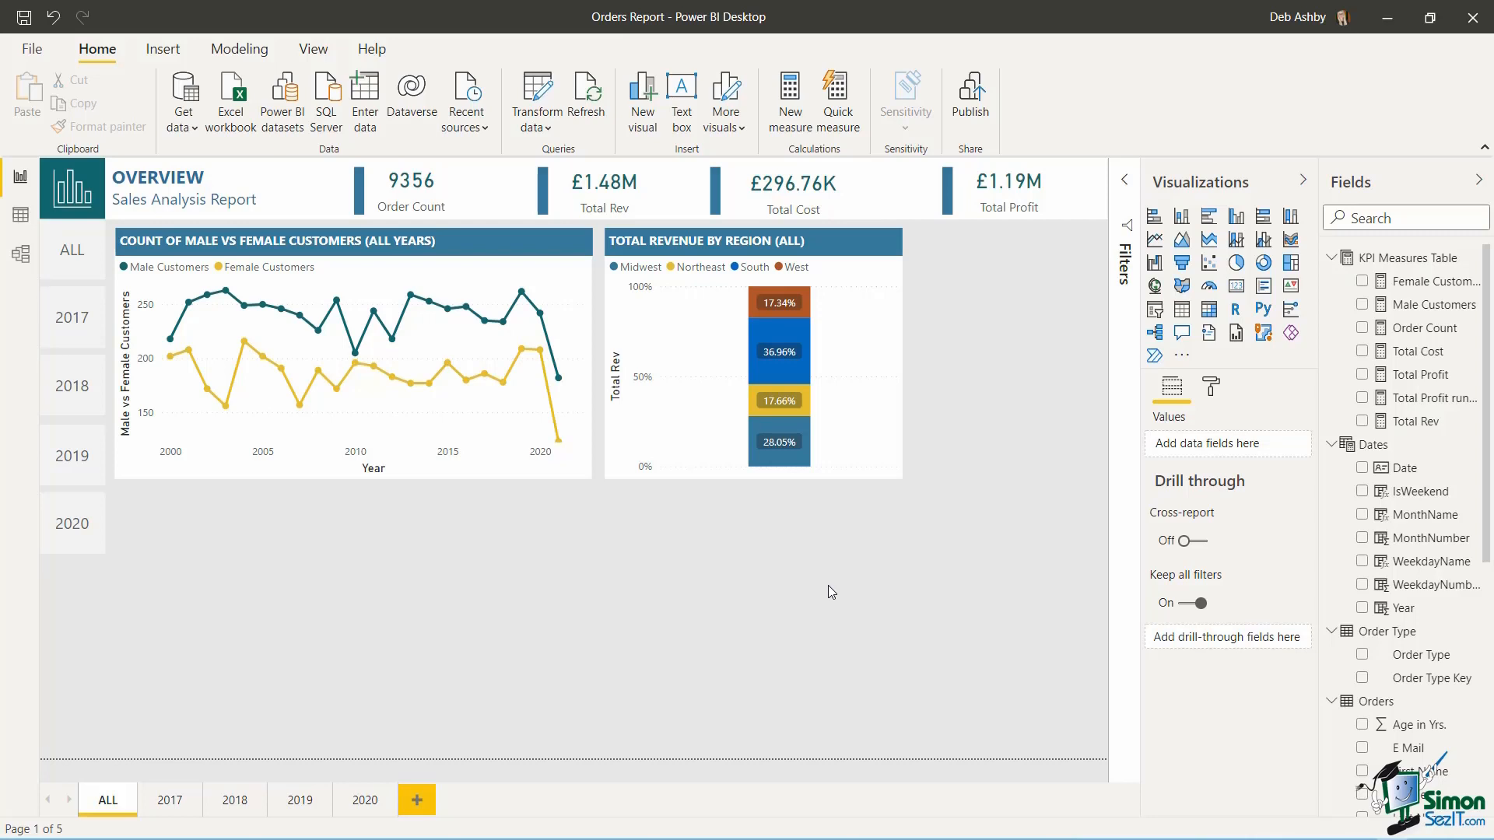
# - Insert a treemap below the line chart, widened to nearly the line chart's width, and group it by Year
pyautogui.click(827, 585)
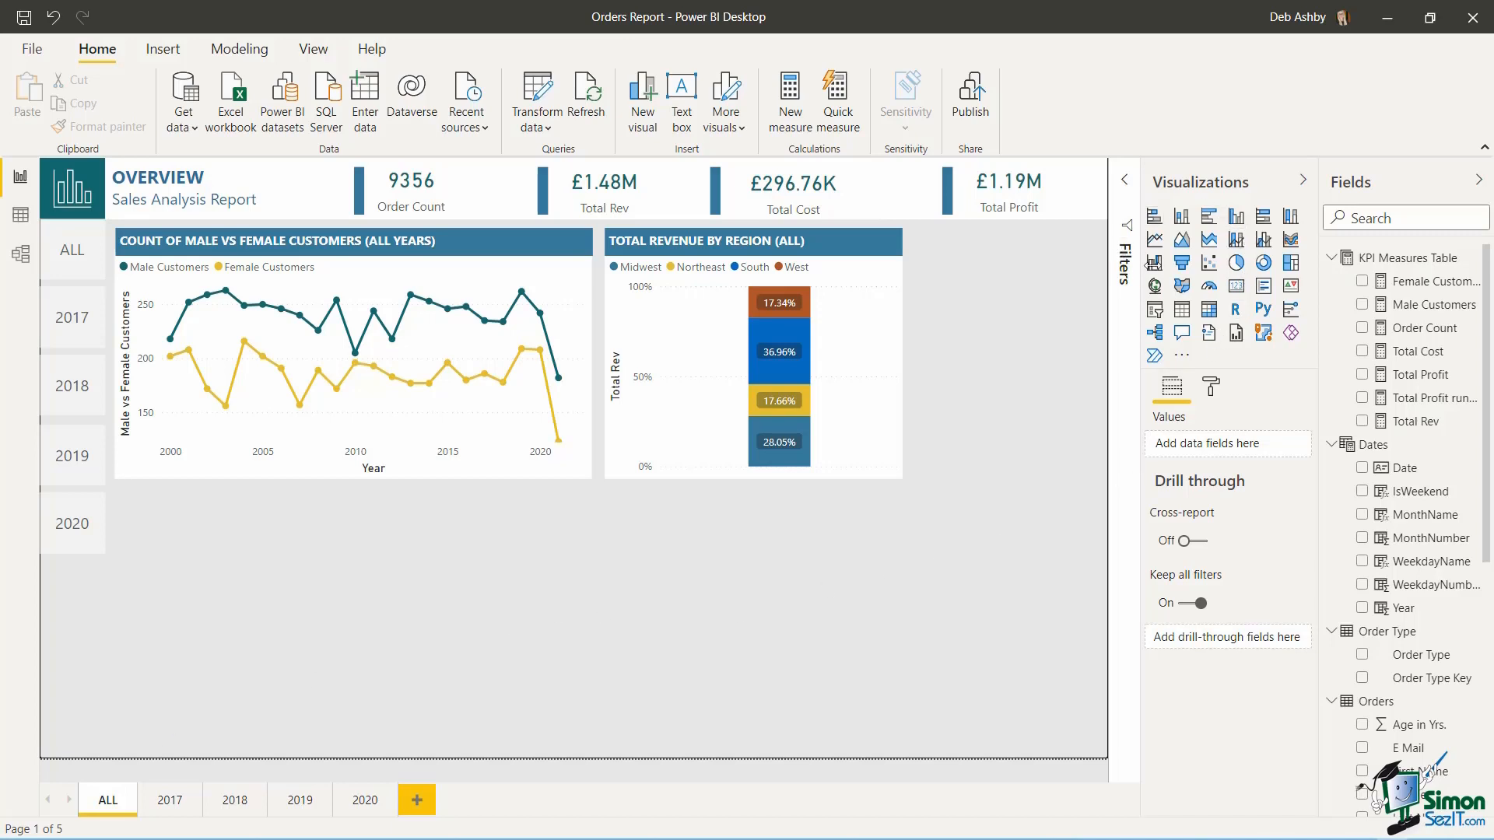
pyautogui.click(1290, 268)
pyautogui.moveTo(620, 543); pyautogui.dragTo(263, 528)
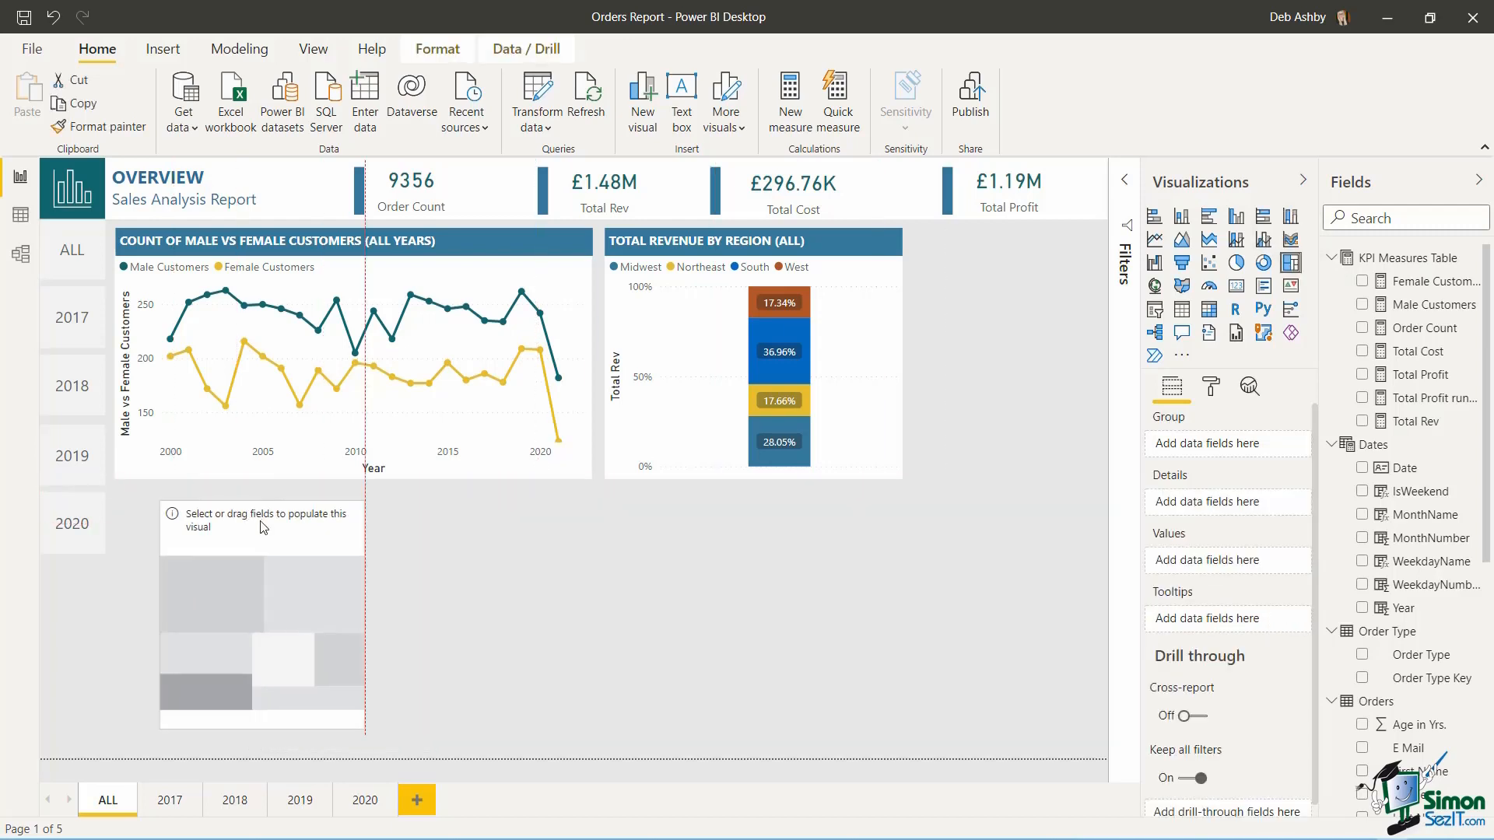
pyautogui.moveTo(364, 613); pyautogui.dragTo(611, 611)
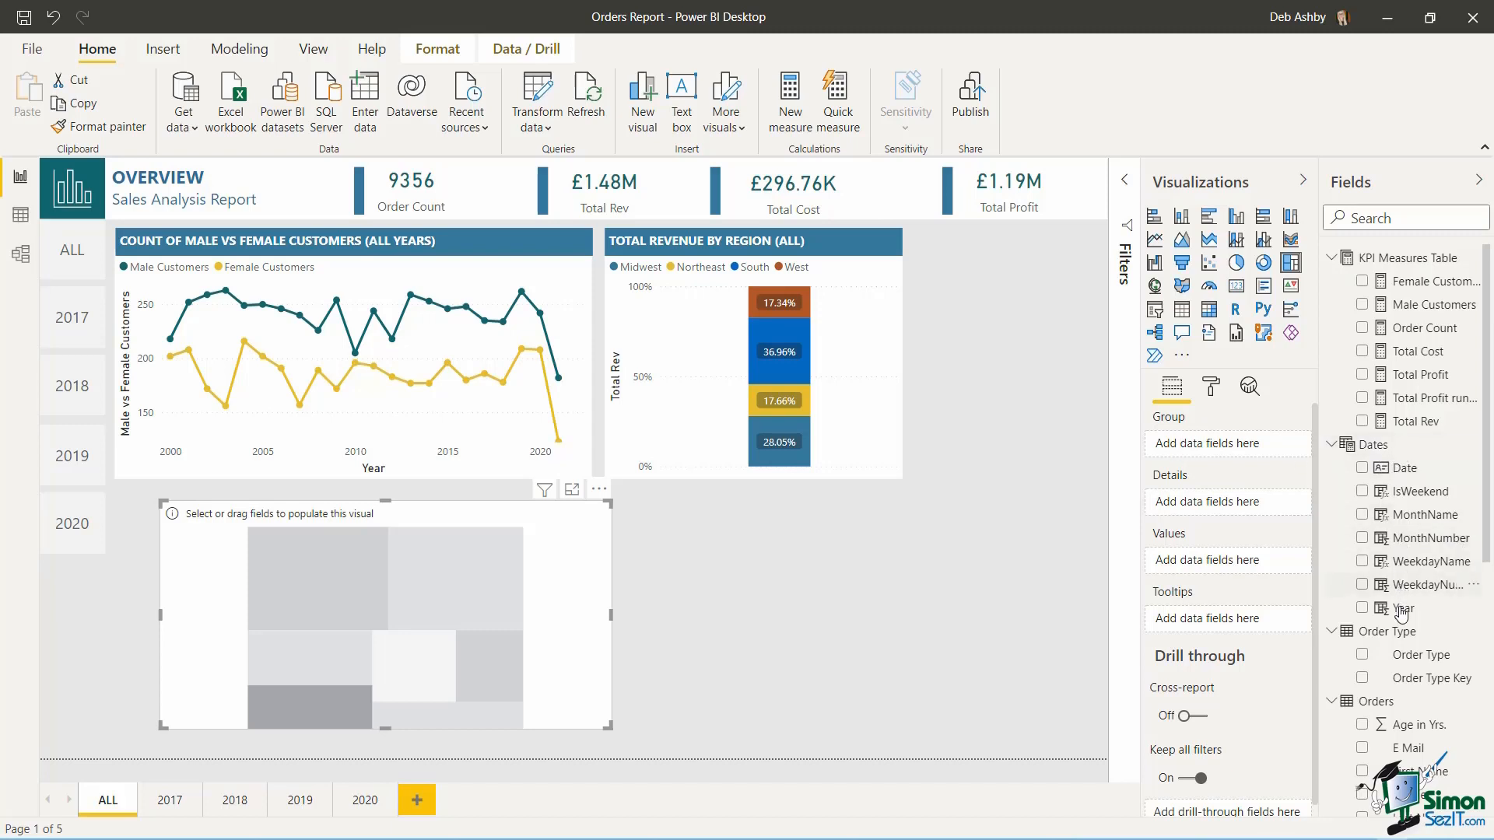
pyautogui.moveTo(1401, 613); pyautogui.dragTo(1207, 448)
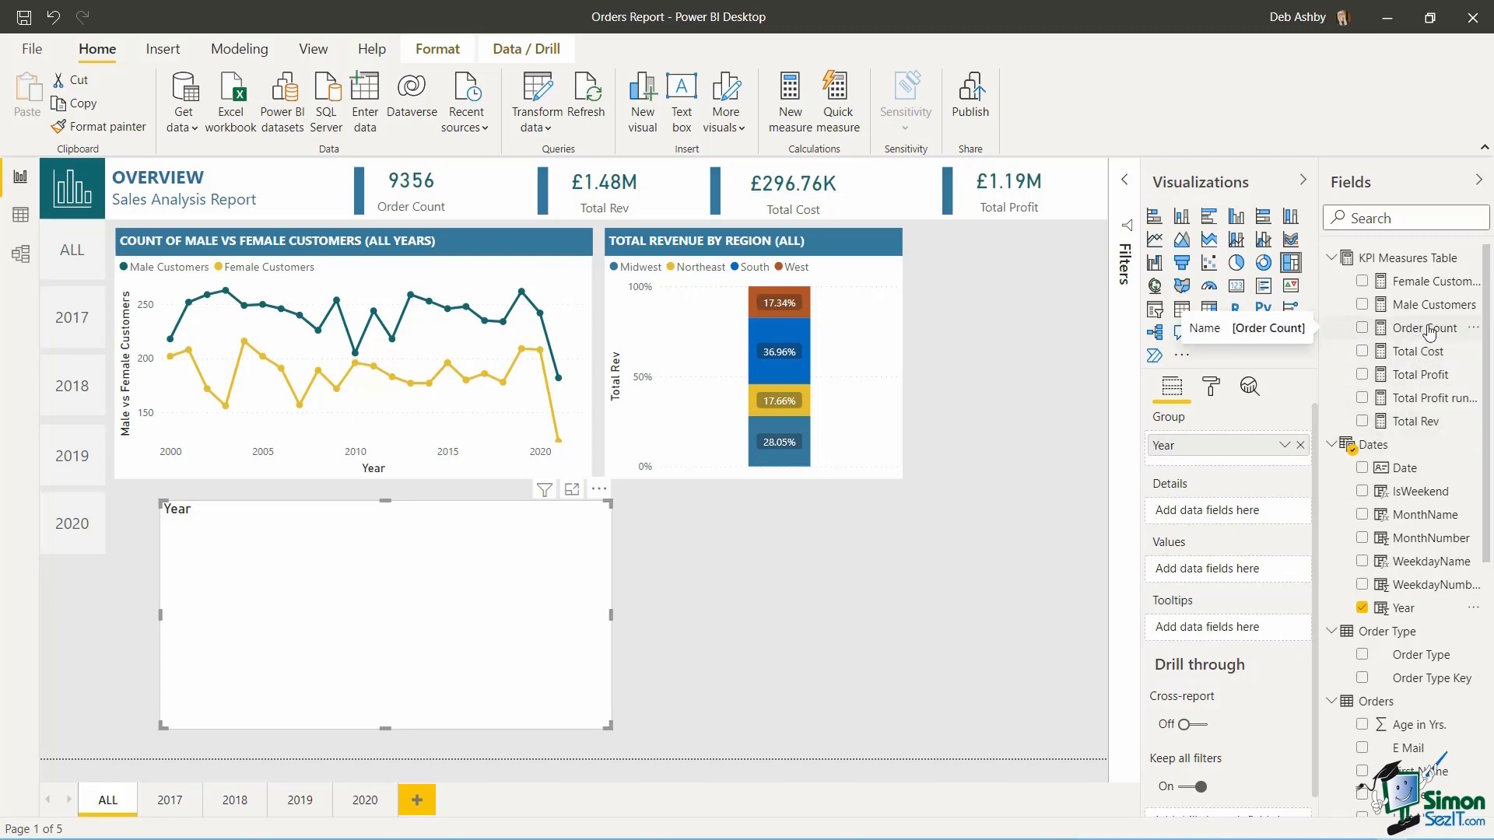
# - Use Order Count as the treemap's values and inspect the order counts of several years
pyautogui.moveTo(1428, 333); pyautogui.dragTo(1233, 569)
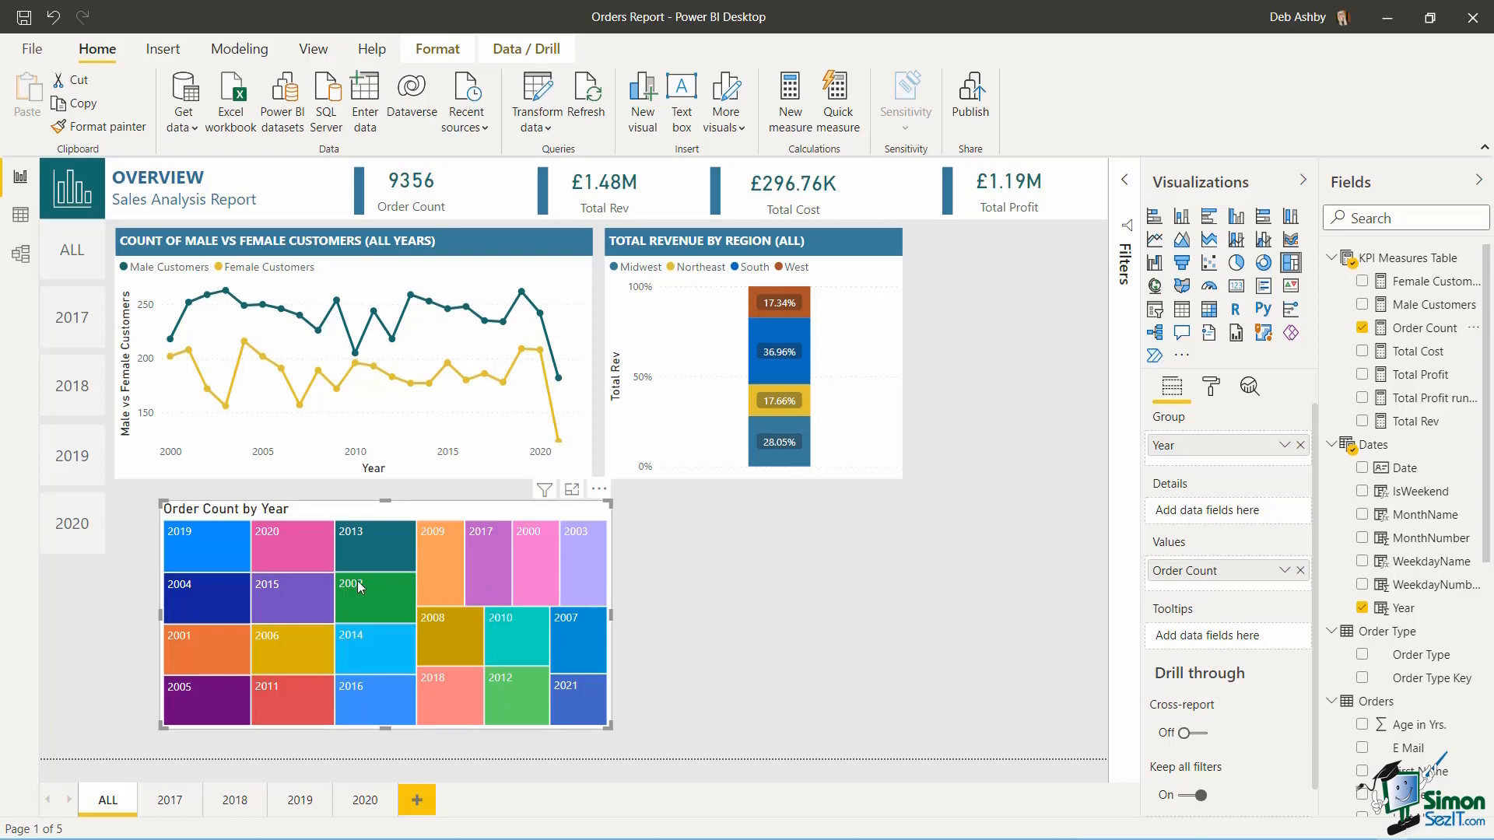
pyautogui.moveTo(288, 557)
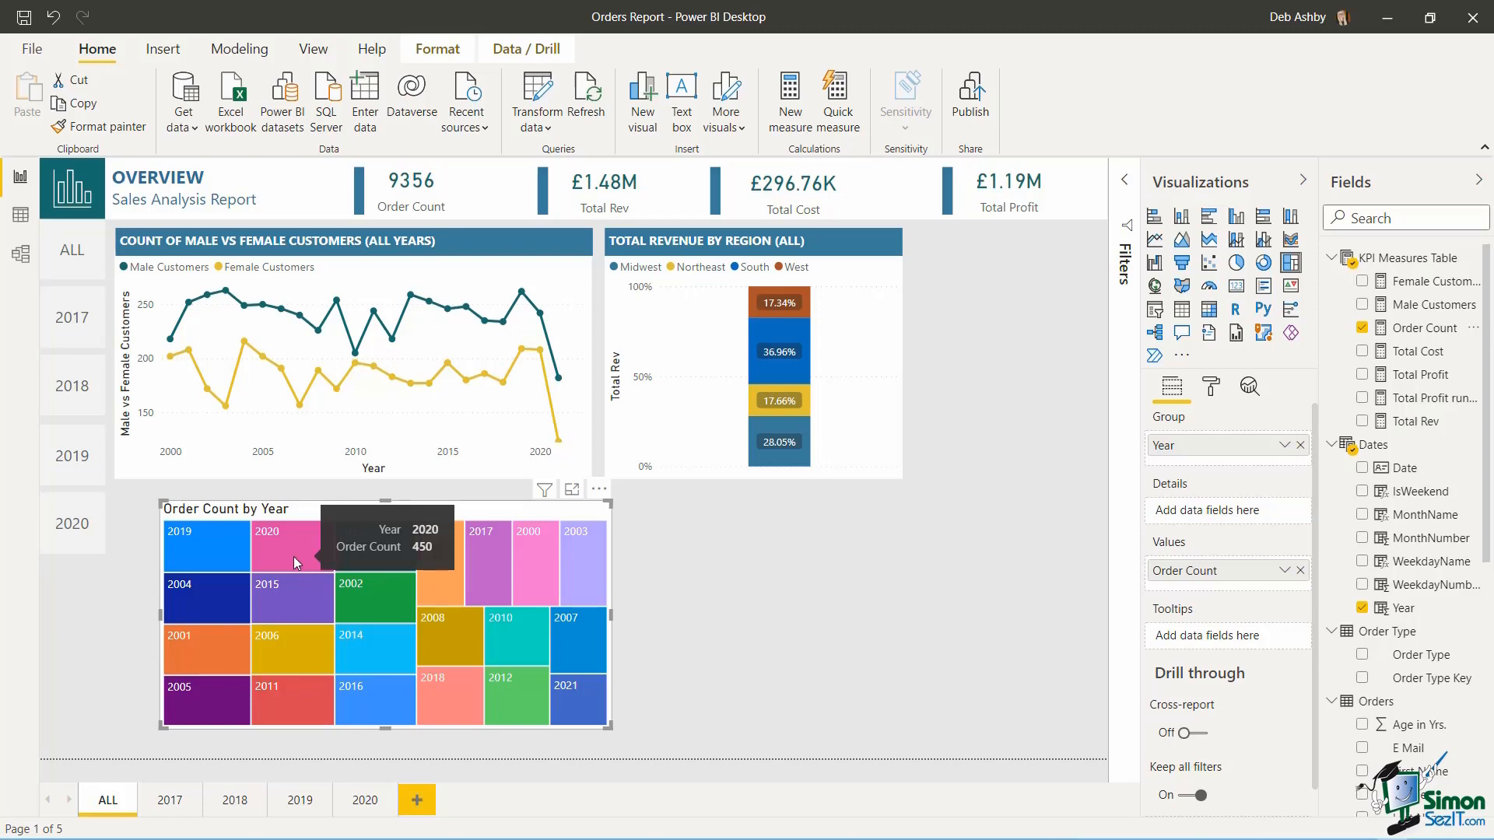
pyautogui.moveTo(218, 562)
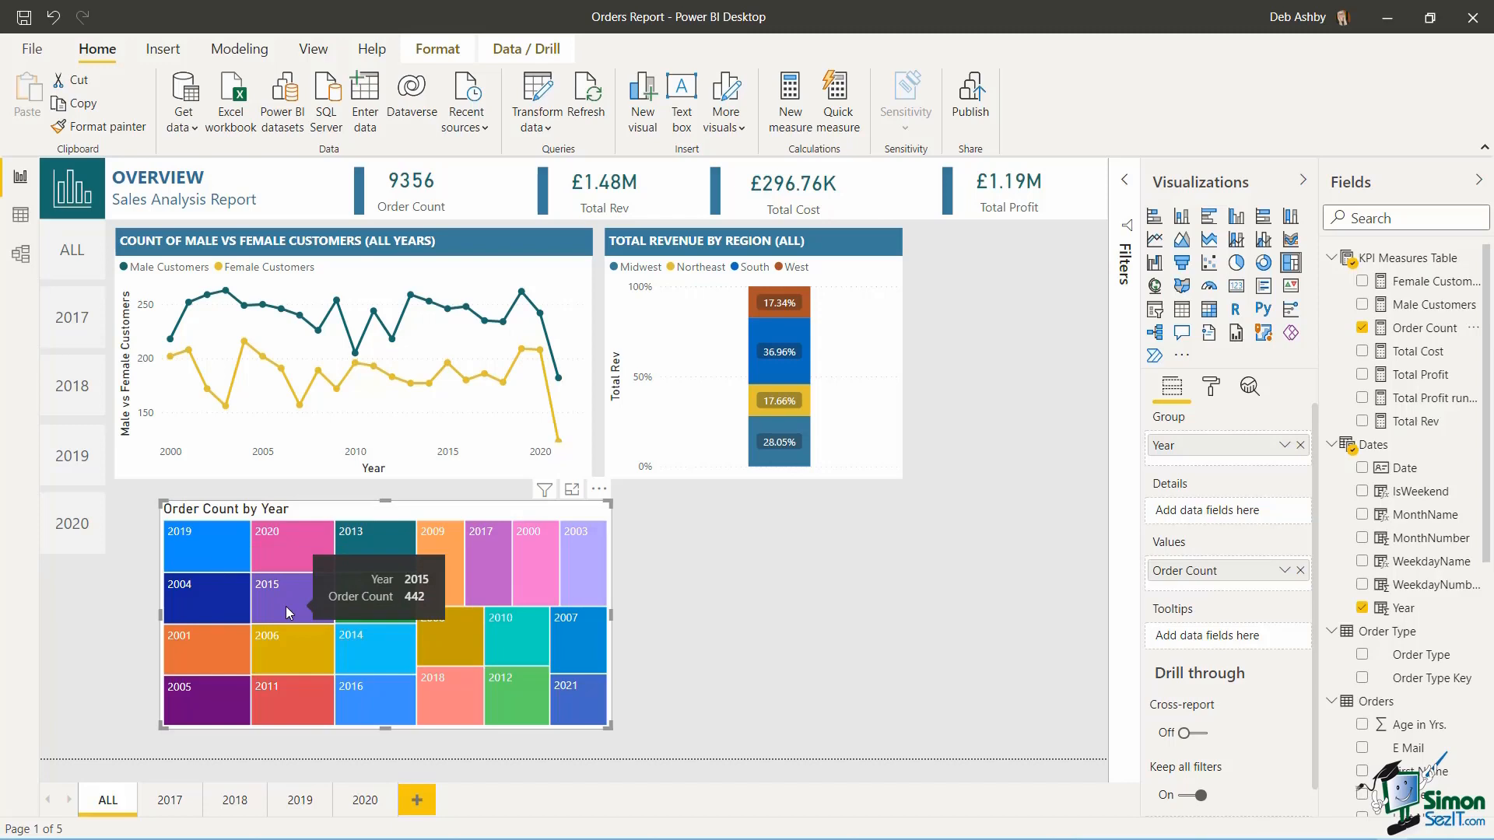
pyautogui.moveTo(207, 704)
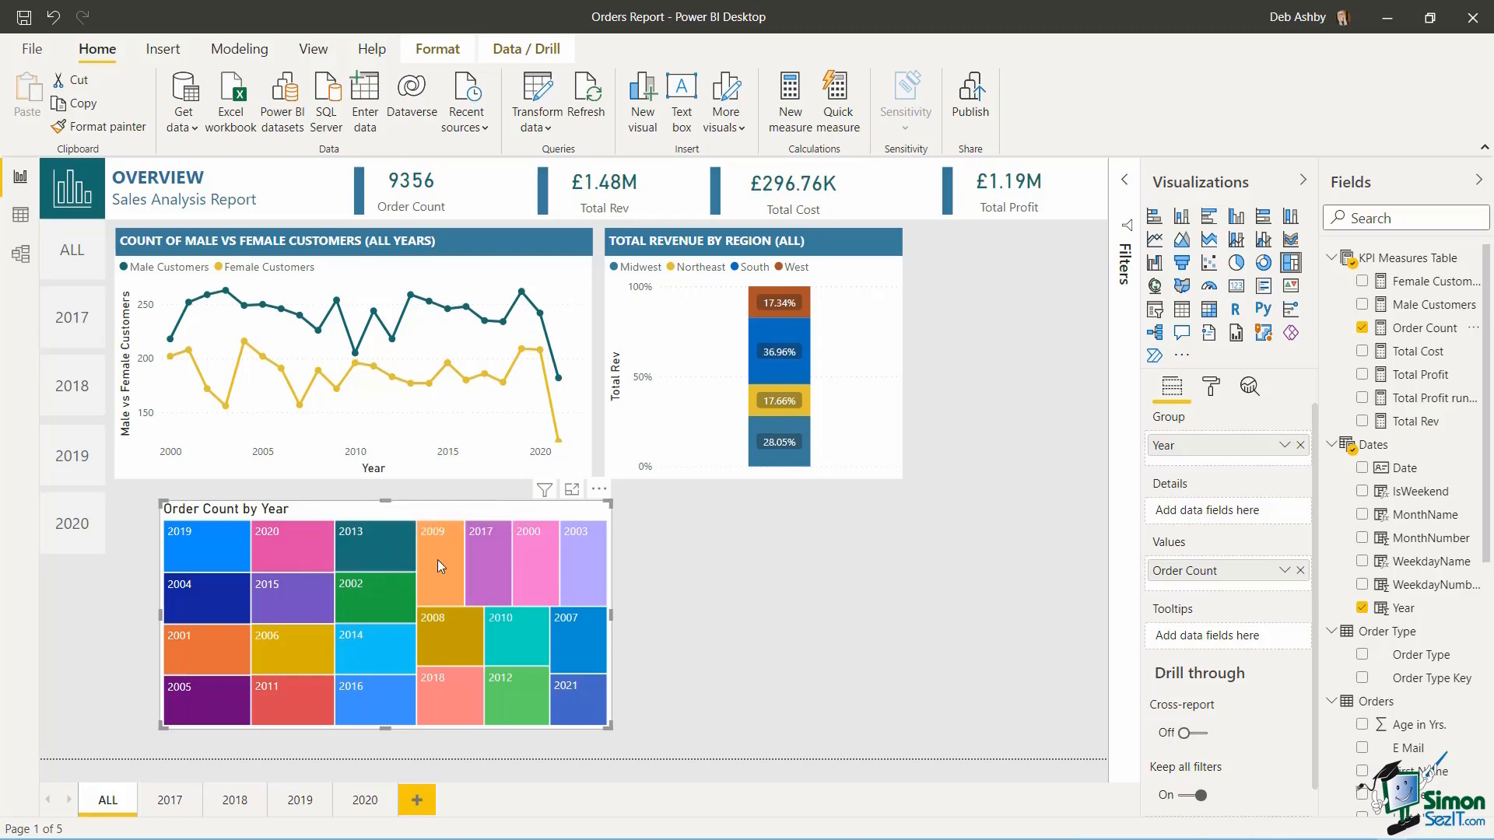
pyautogui.moveTo(440, 565)
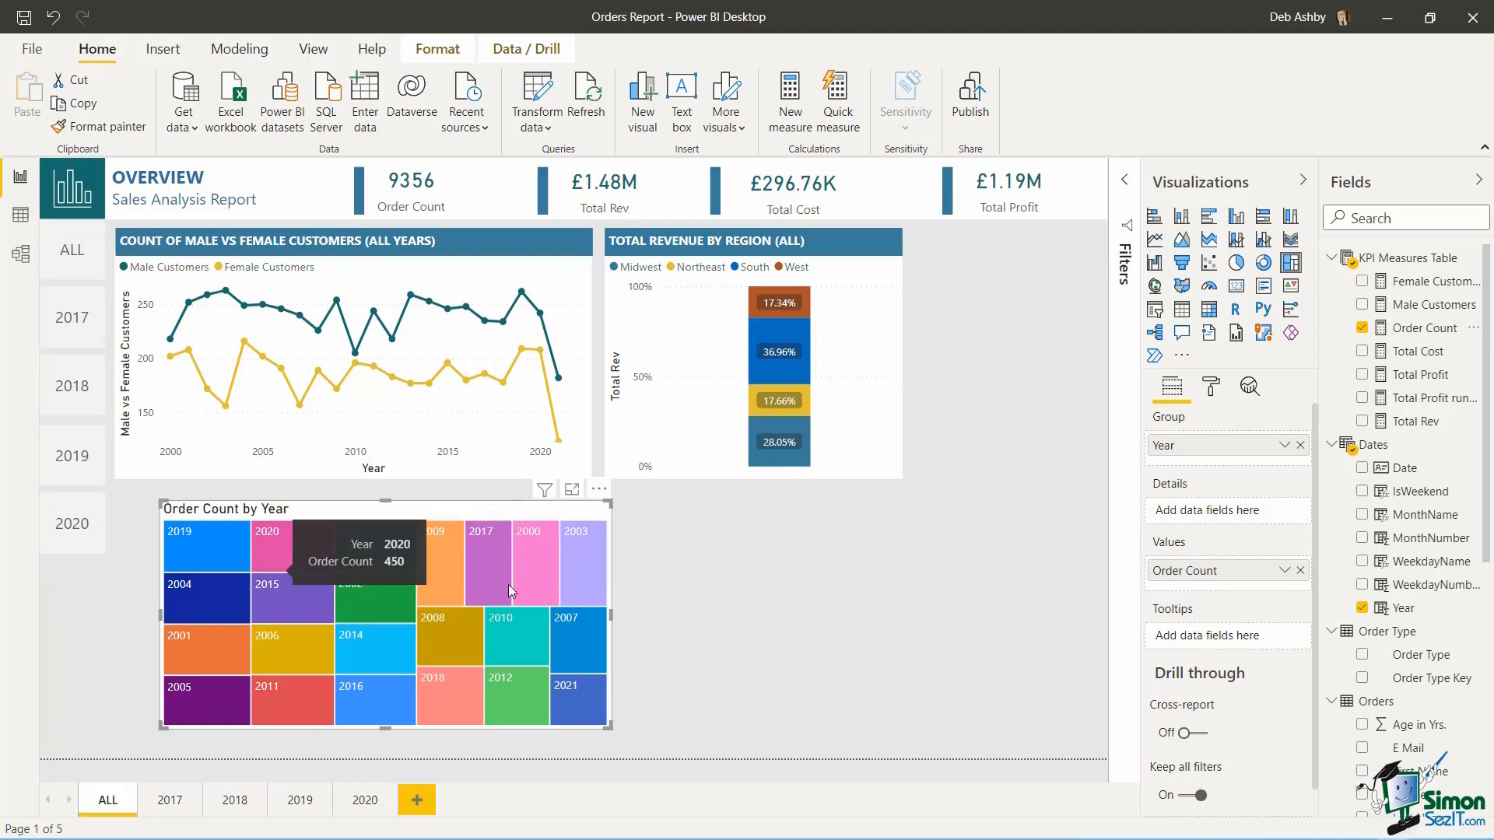
pyautogui.moveTo(372, 590)
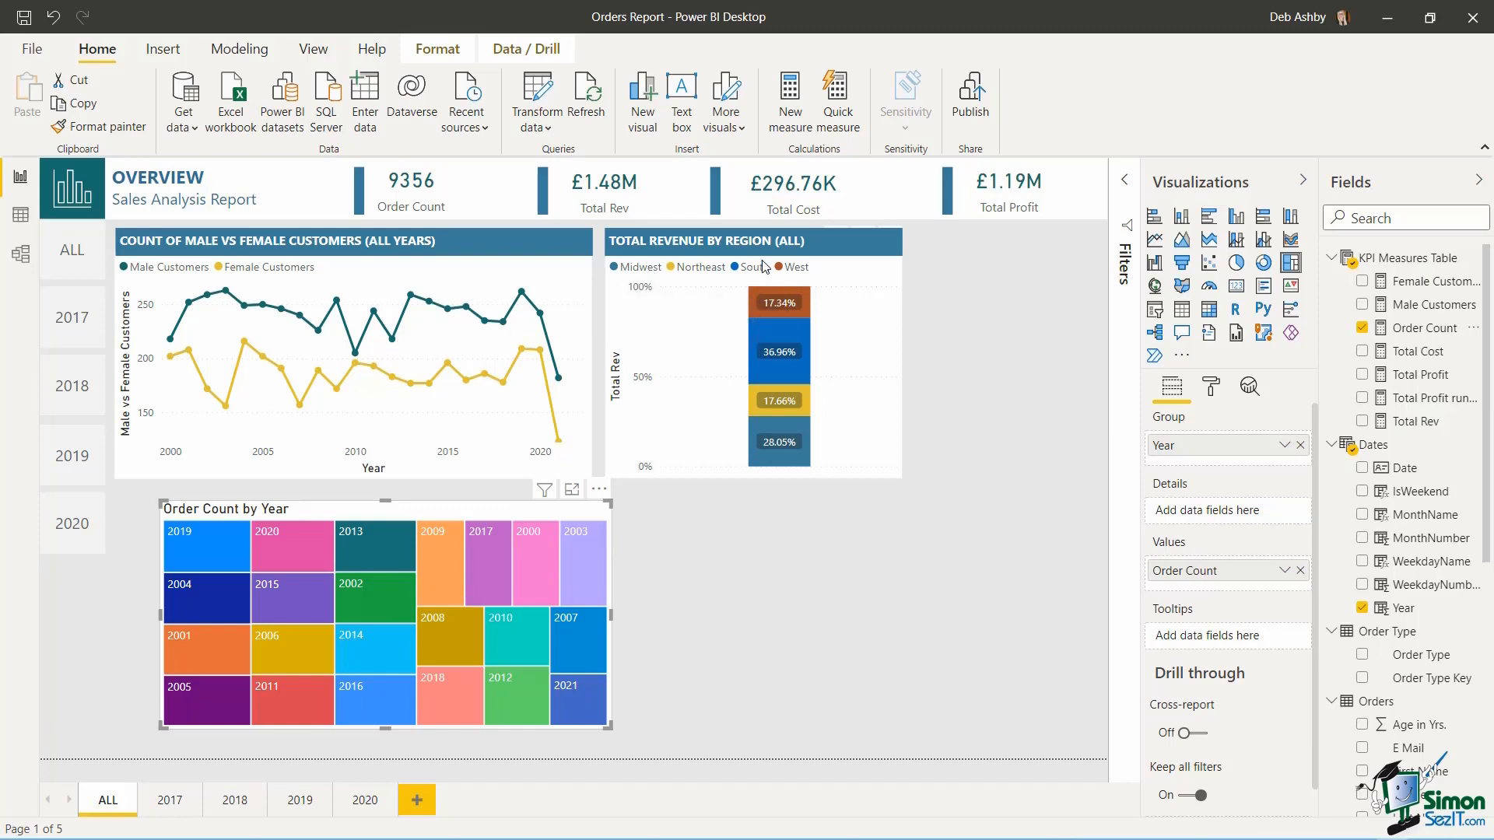
# - Group the stacked column chart with its header text box and move the group to the lower part of the page
pyautogui.click(831, 242)
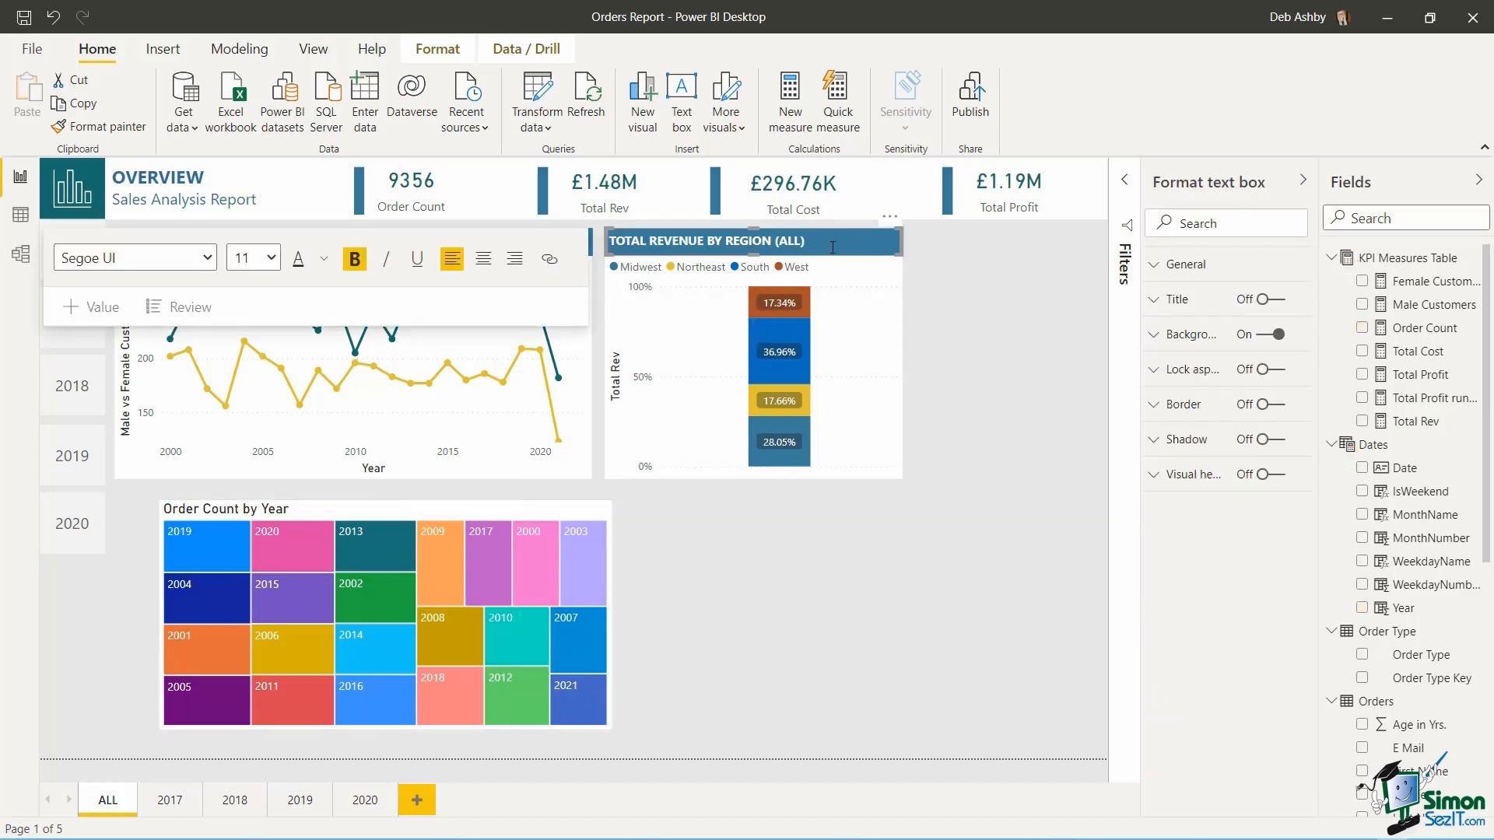
pyautogui.click(858, 310)
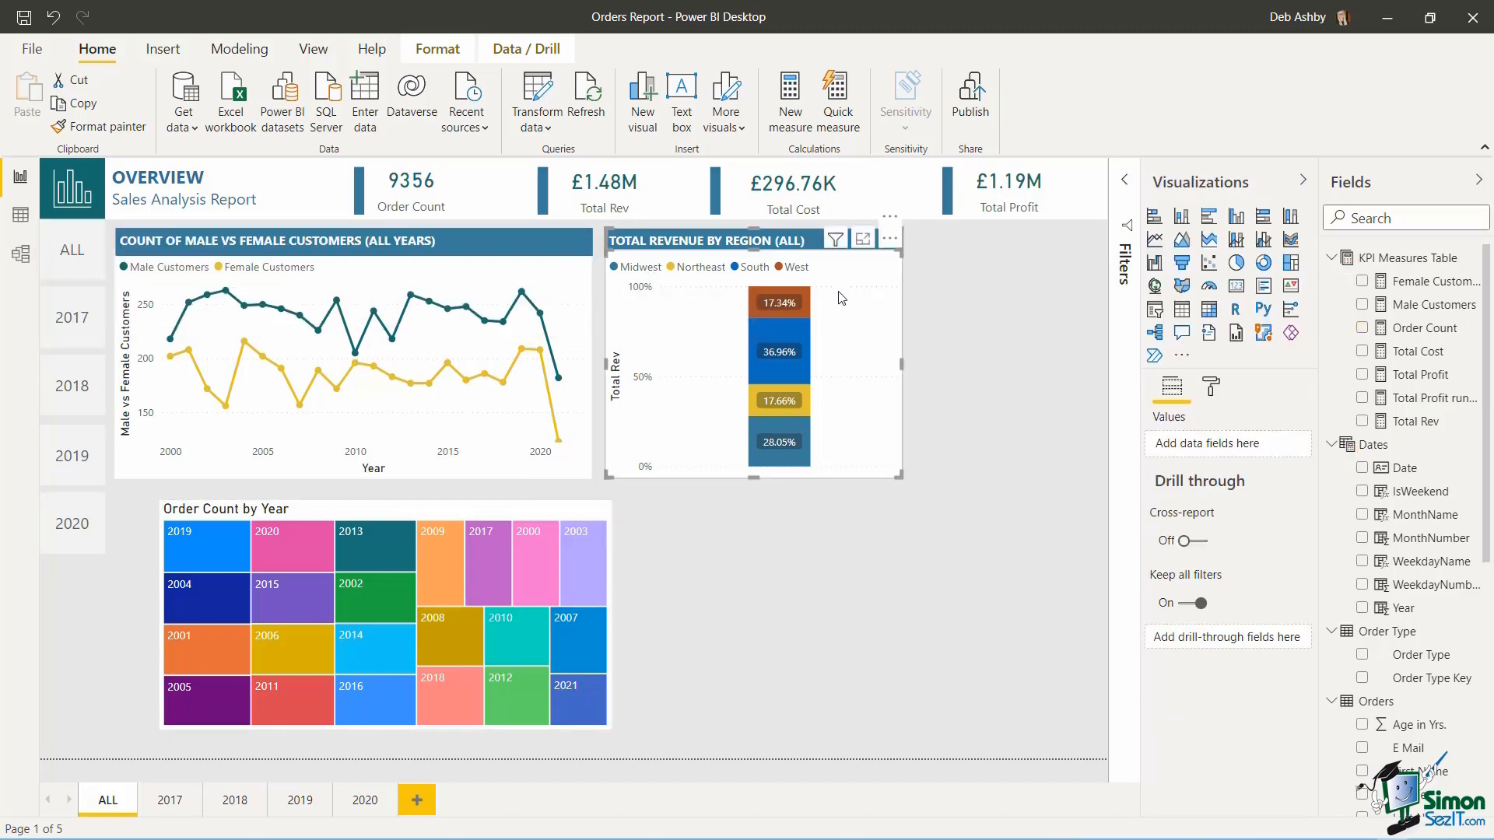
pyautogui.rightClick(846, 294)
pyautogui.moveTo(893, 326)
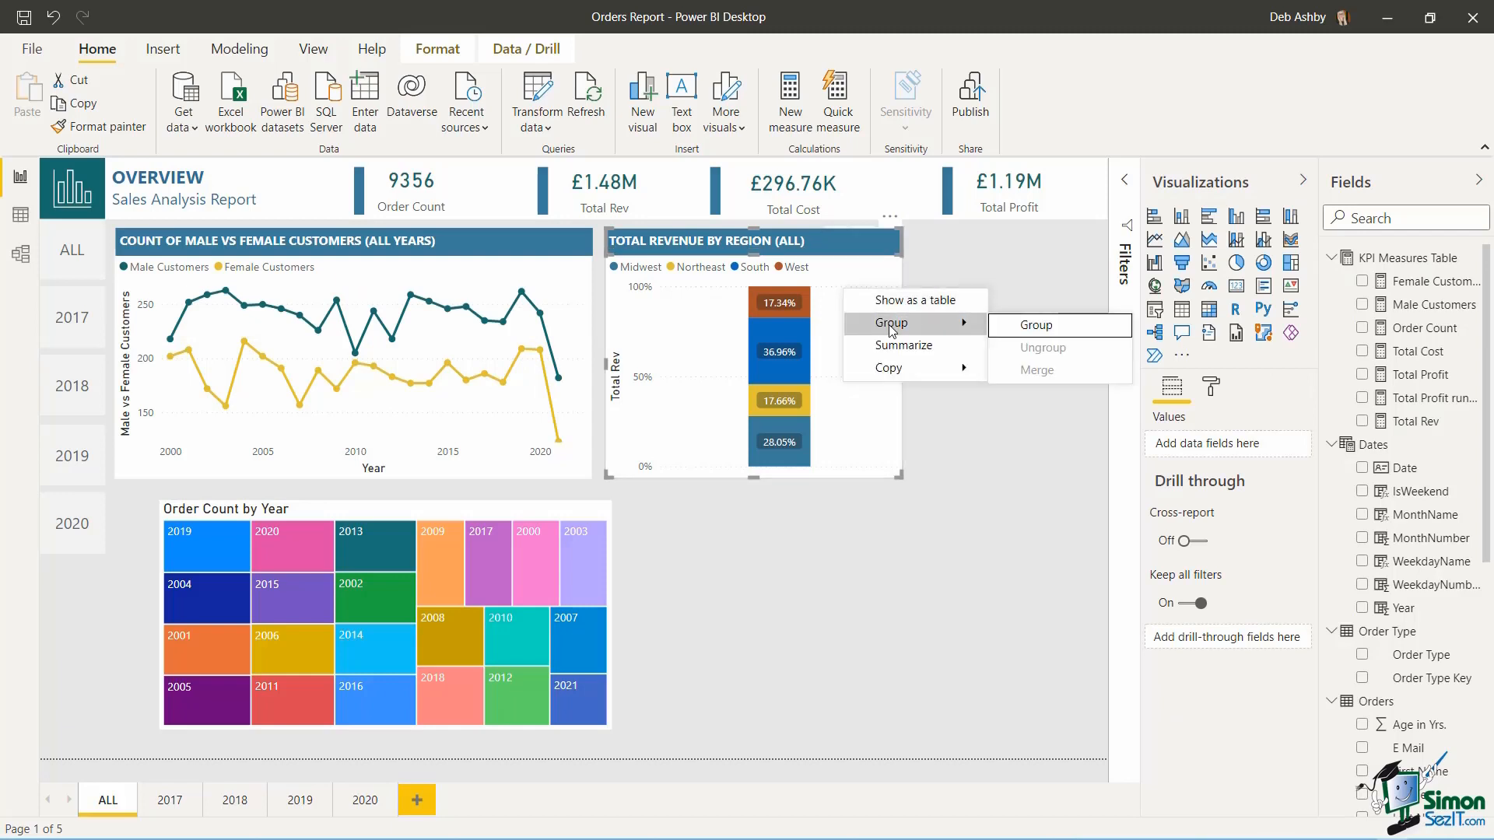
pyautogui.click(1052, 330)
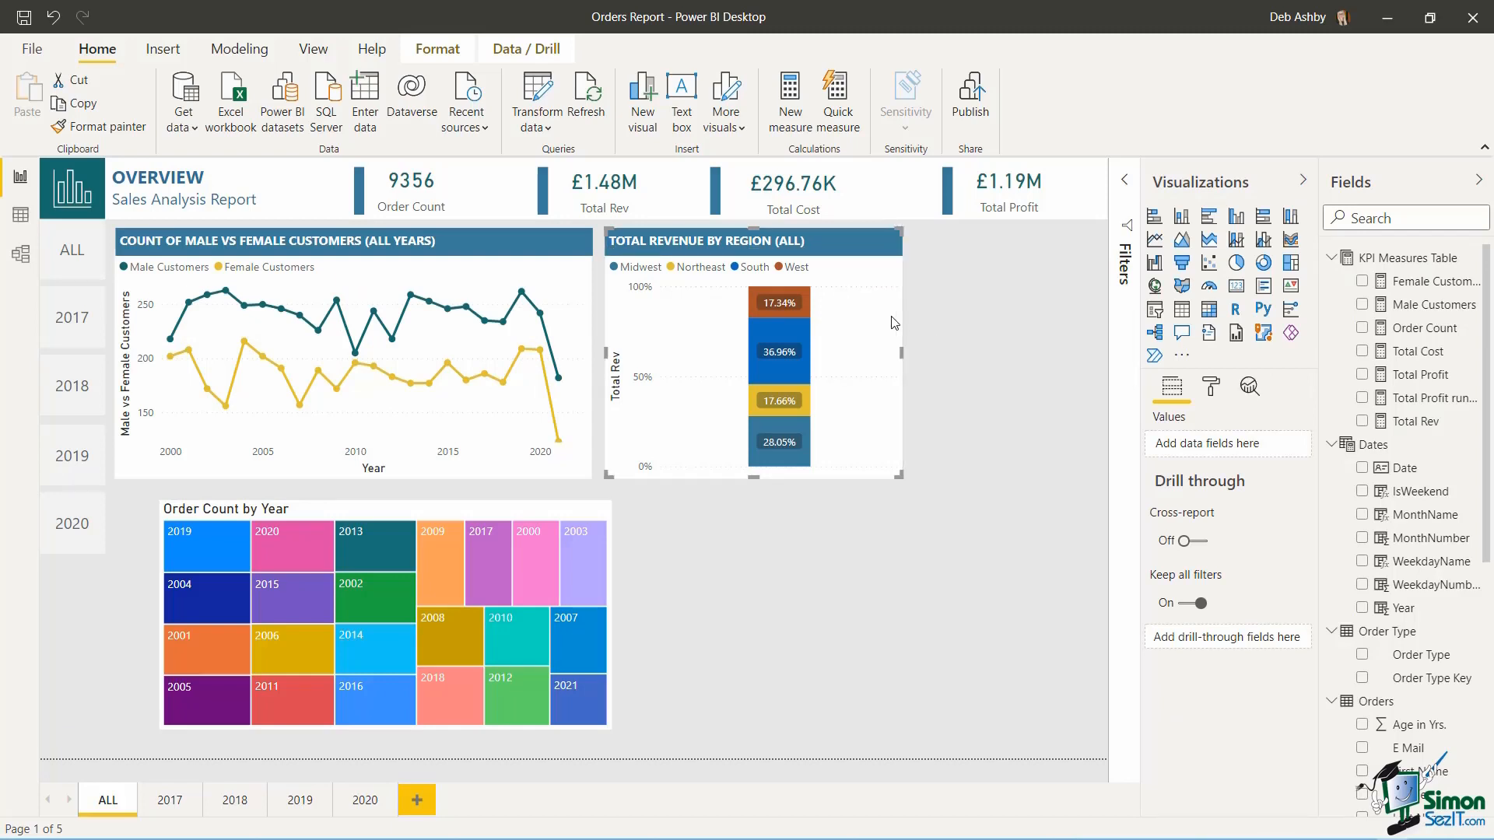
pyautogui.moveTo(869, 309); pyautogui.dragTo(936, 591)
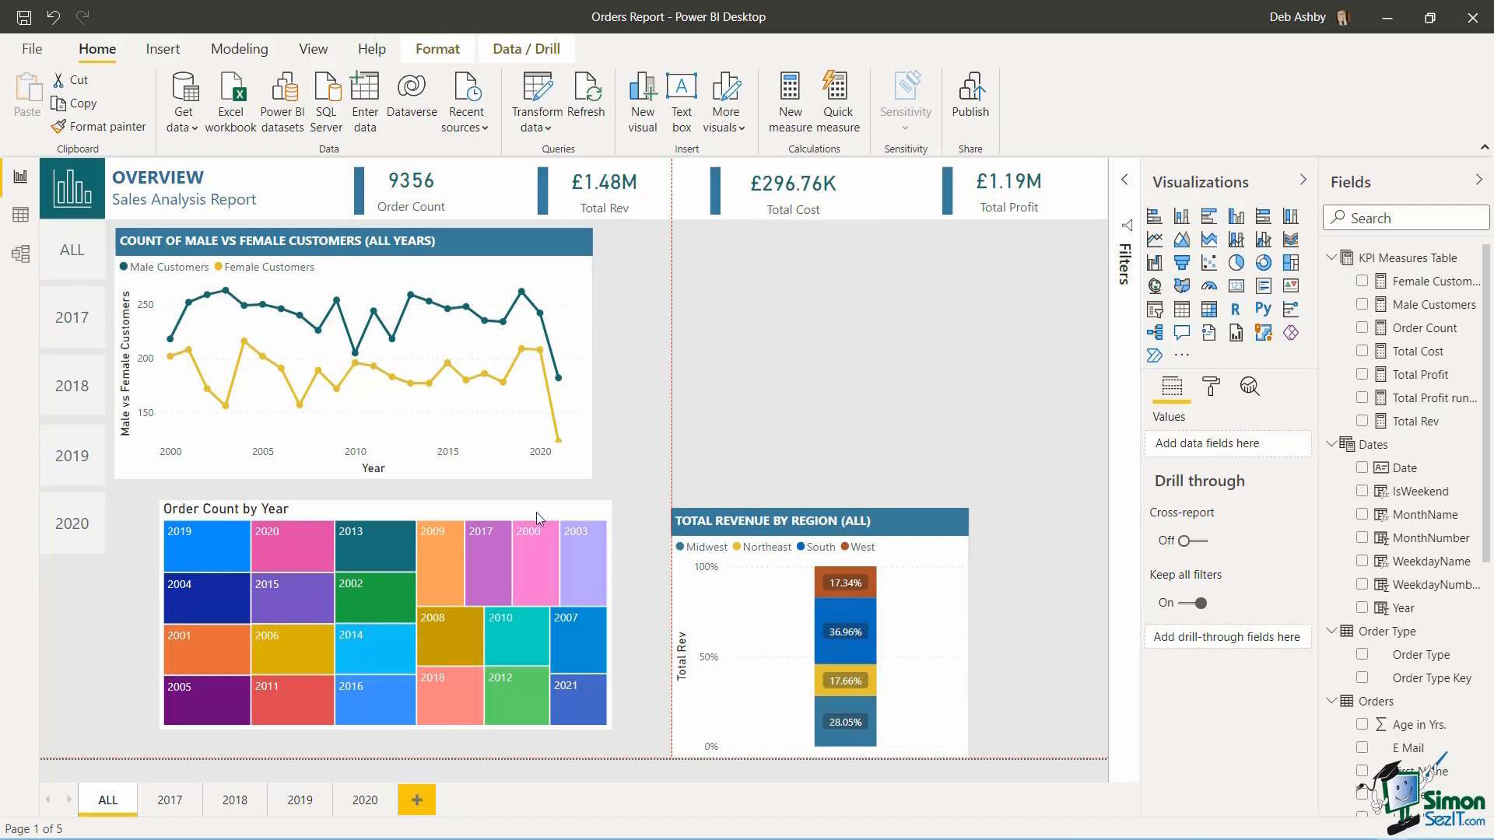
# - Move the treemap beside the line chart, widen it to nearly the page edge and turn its title off
pyautogui.click(493, 511)
pyautogui.moveTo(493, 511); pyautogui.dragTo(936, 263)
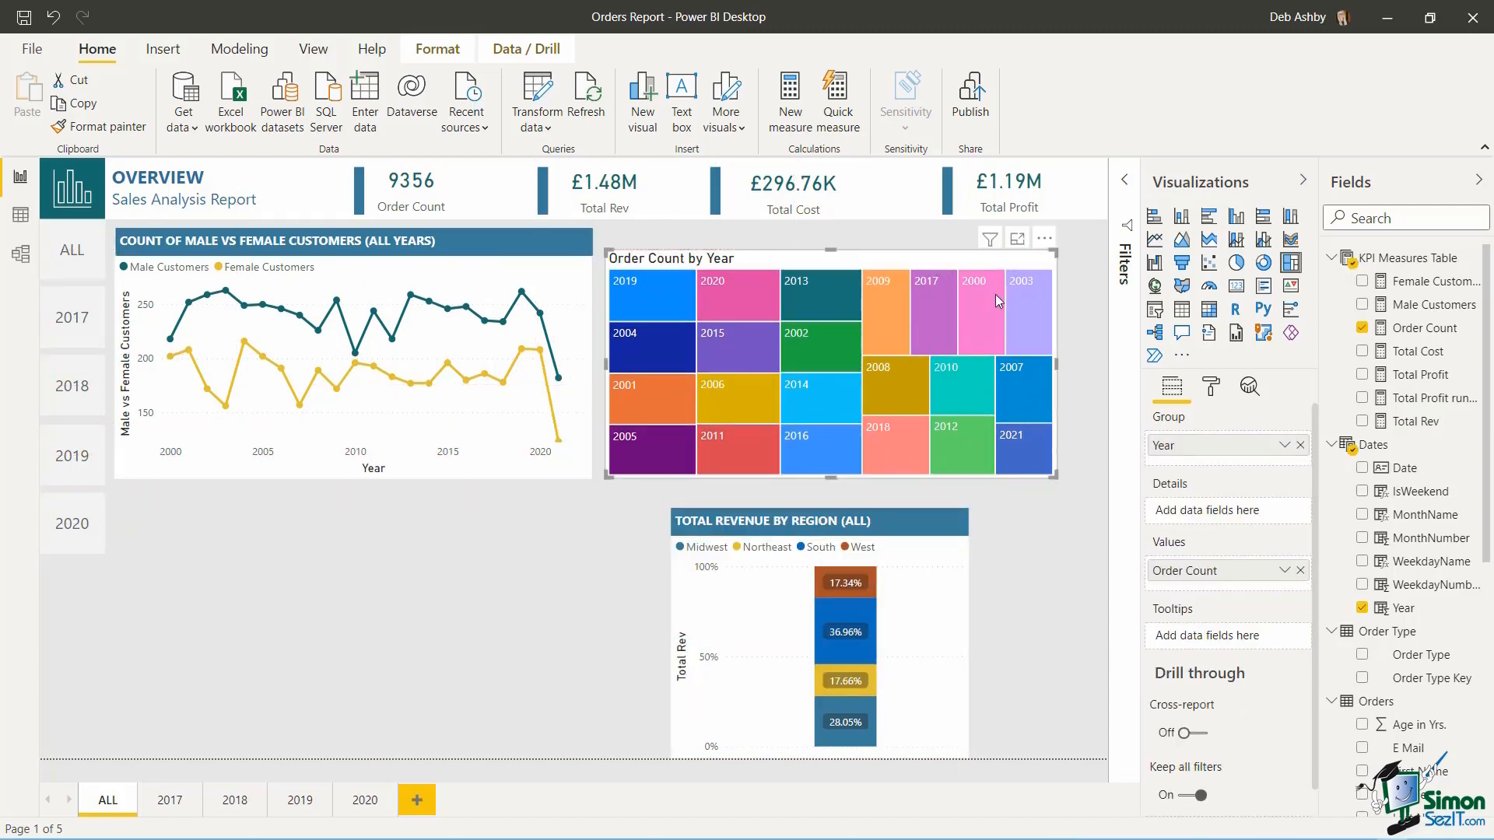
pyautogui.moveTo(1057, 363); pyautogui.dragTo(1094, 361)
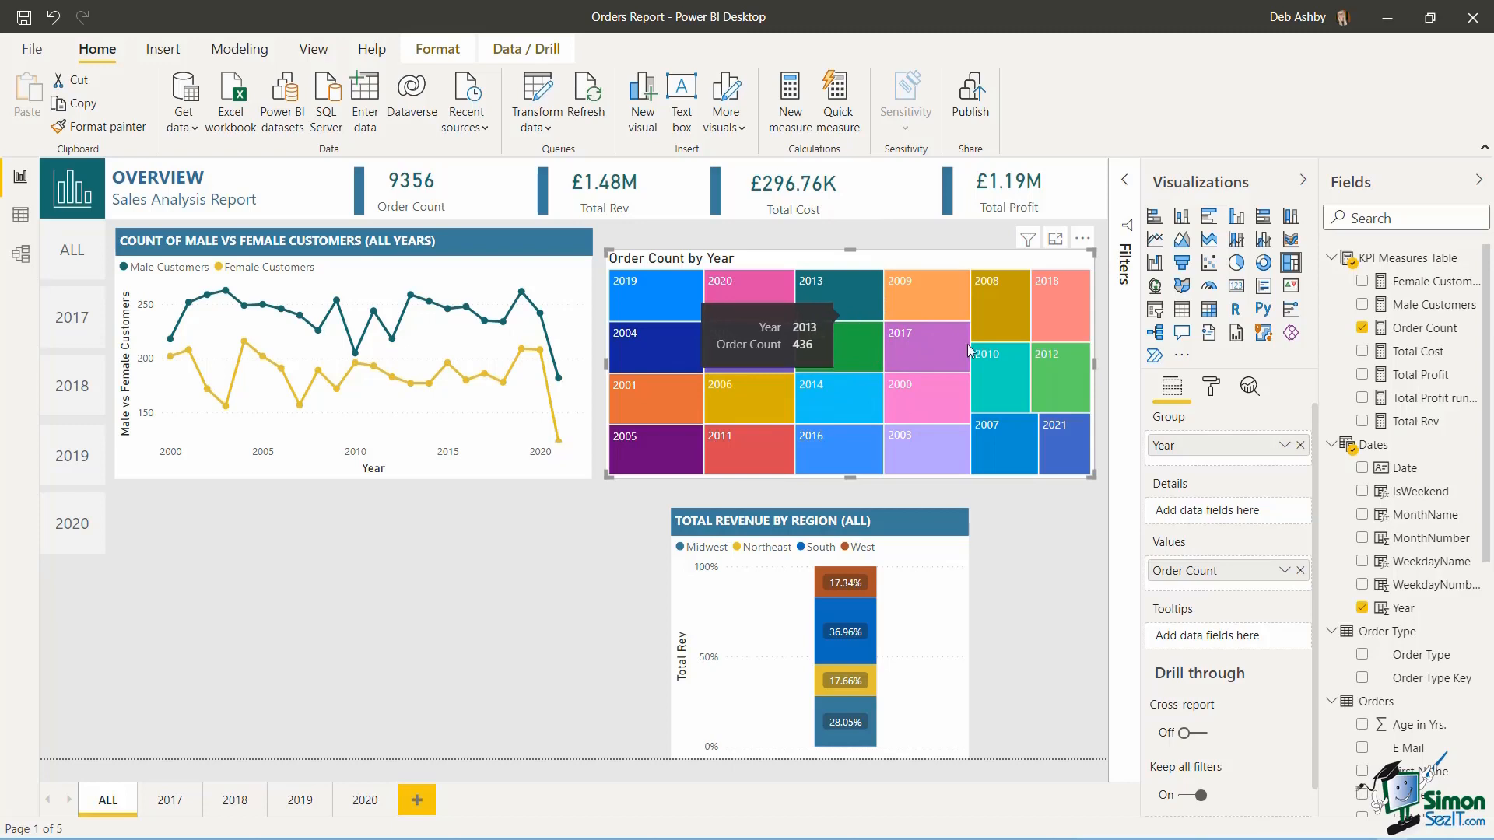
pyautogui.click(1210, 386)
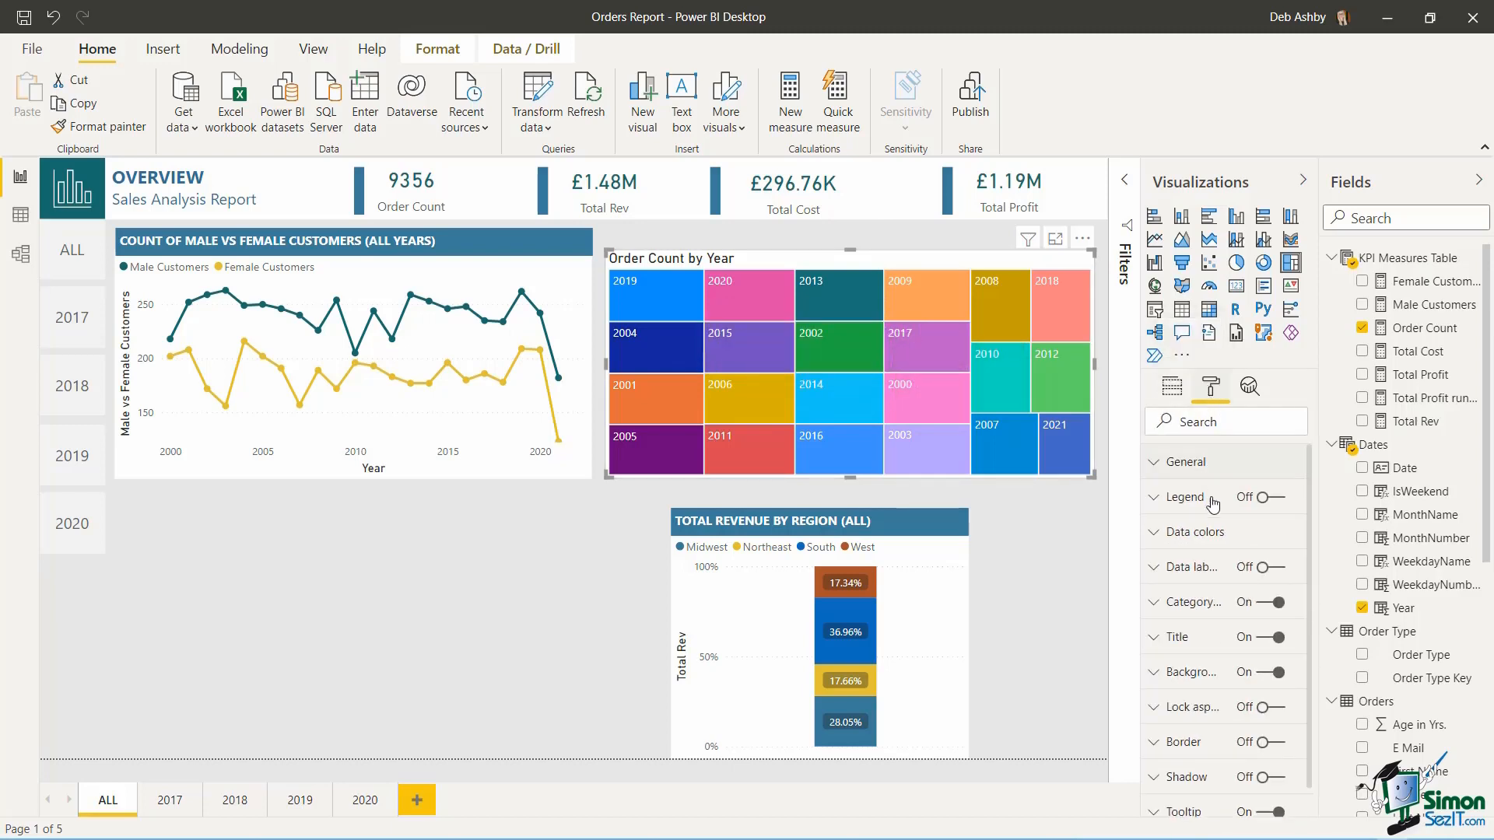
pyautogui.click(1261, 639)
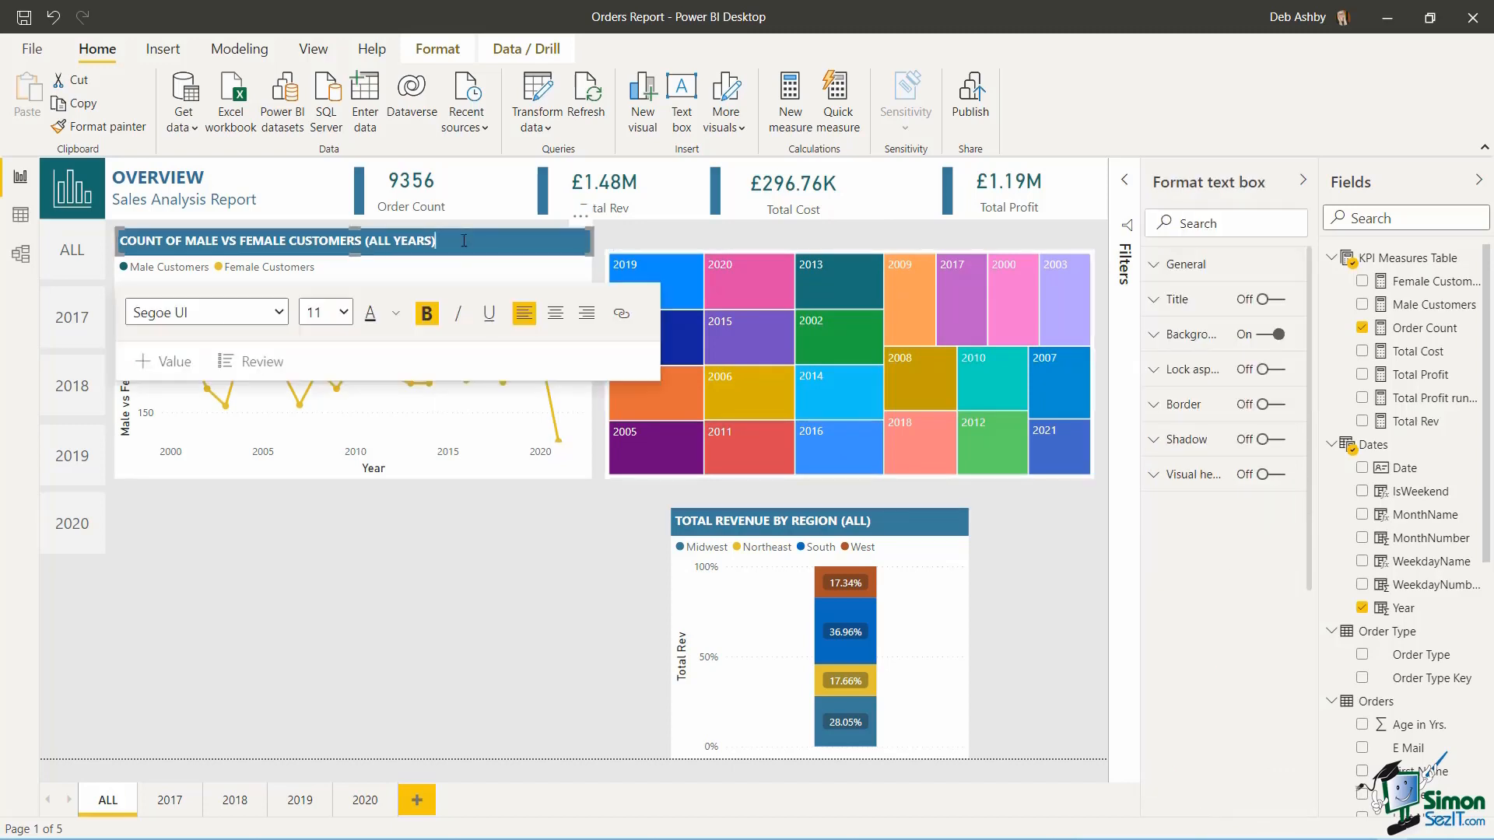
# - Duplicate the line chart's header text box and place the copy in the empty area below that chart
pyautogui.click(487, 238)
pyautogui.click(483, 228)
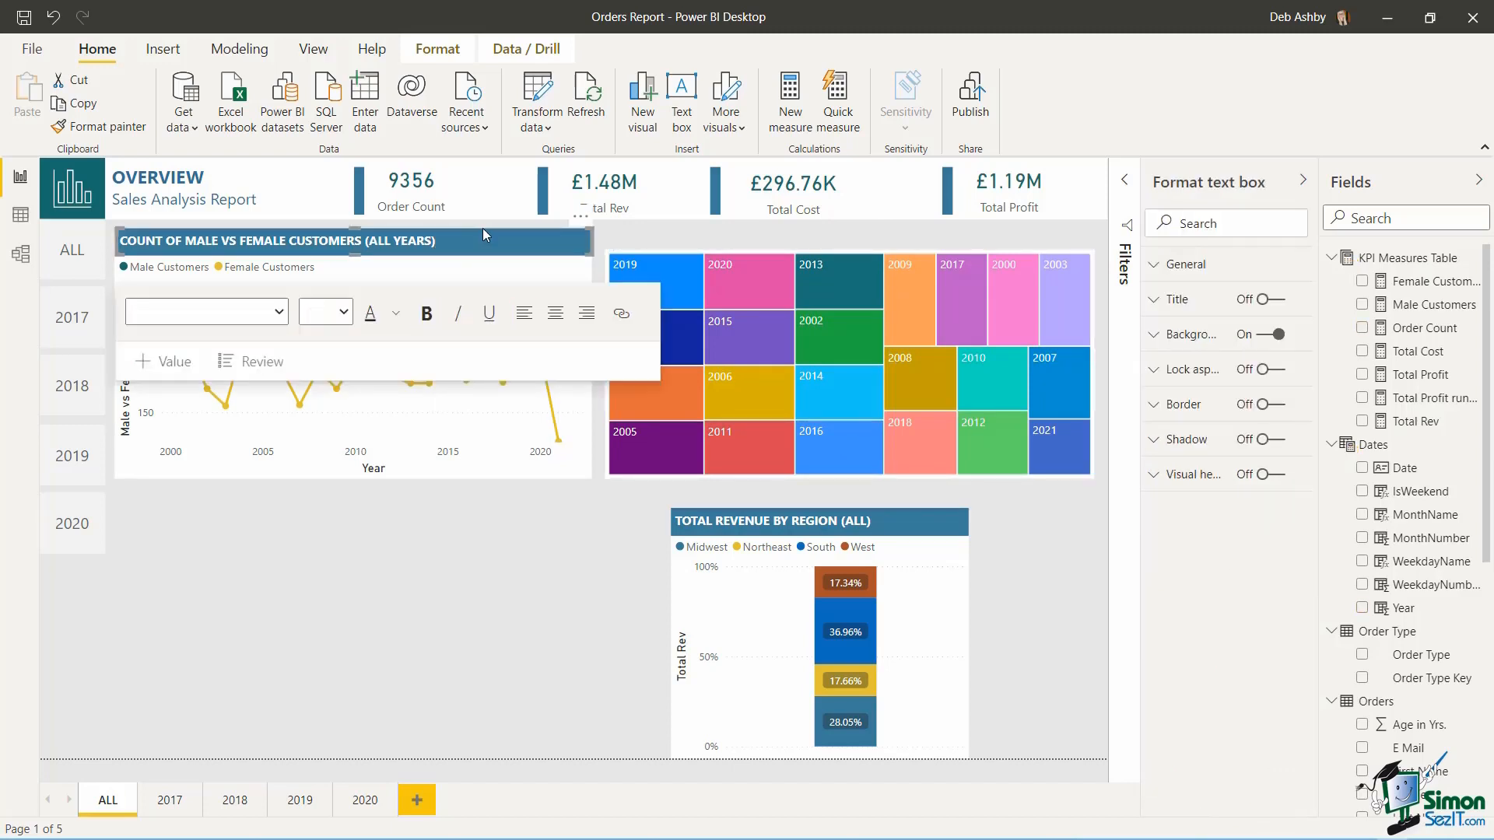
pyautogui.moveTo(482, 227); pyautogui.dragTo(501, 542)
# - Replace the copied header's text with "COUNT OF ORDERS BY YEAR (ALL)"
pyautogui.click(452, 551)
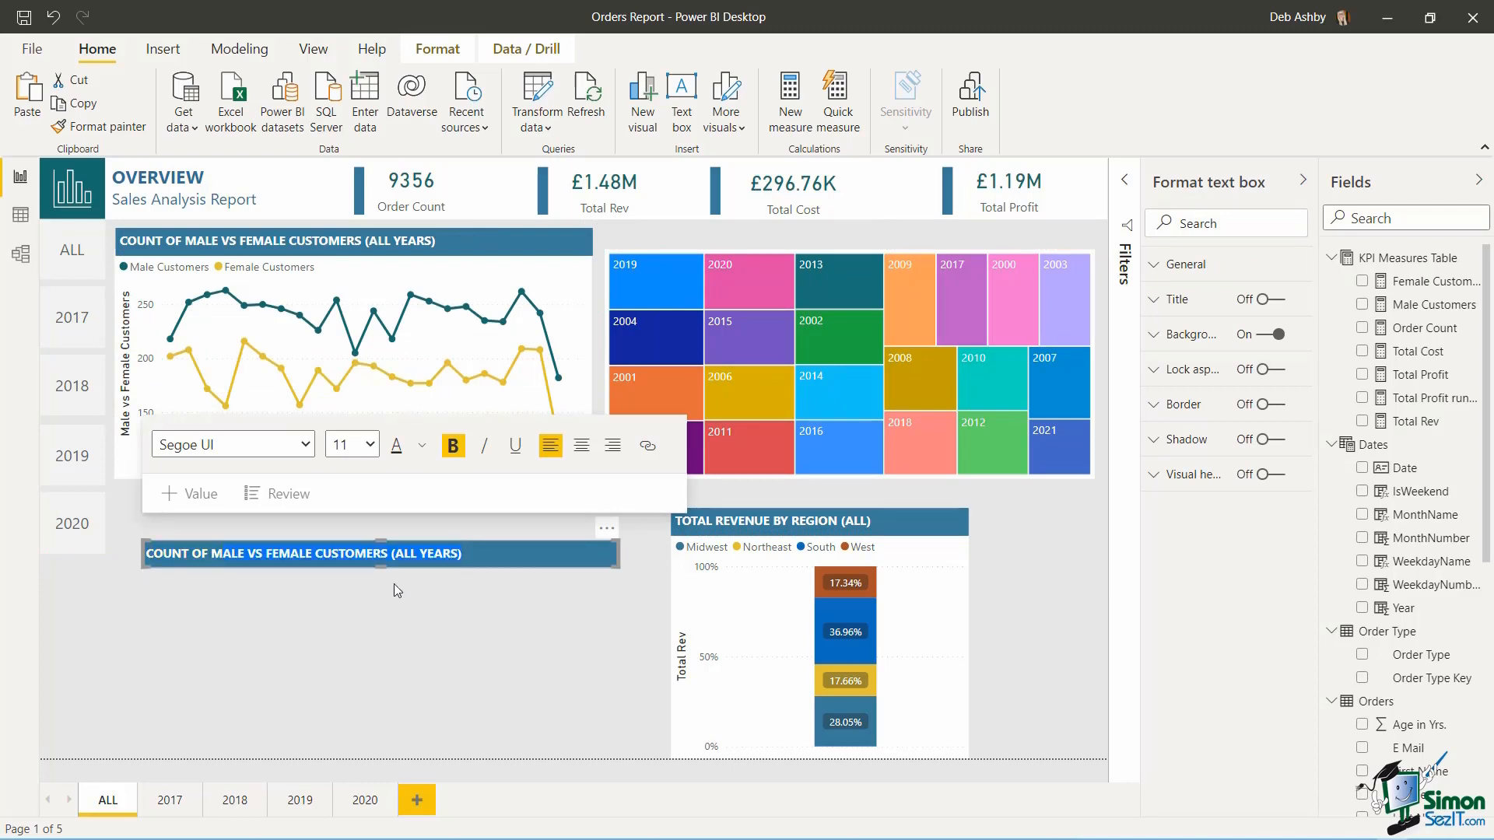
pyautogui.press('BackSpace')
pyautogui.press('BackSpace')
pyautogui.press('BackSpace')
pyautogui.press('BackSpace')
pyautogui.press('BackSpace')
pyautogui.press('BackSpace')
pyautogui.press('BackSpace')
pyautogui.press('BackSpace')
pyautogui.press('BackSpace')
pyautogui.press('BackSpace')
pyautogui.press('BackSpace')
pyautogui.write('cou')
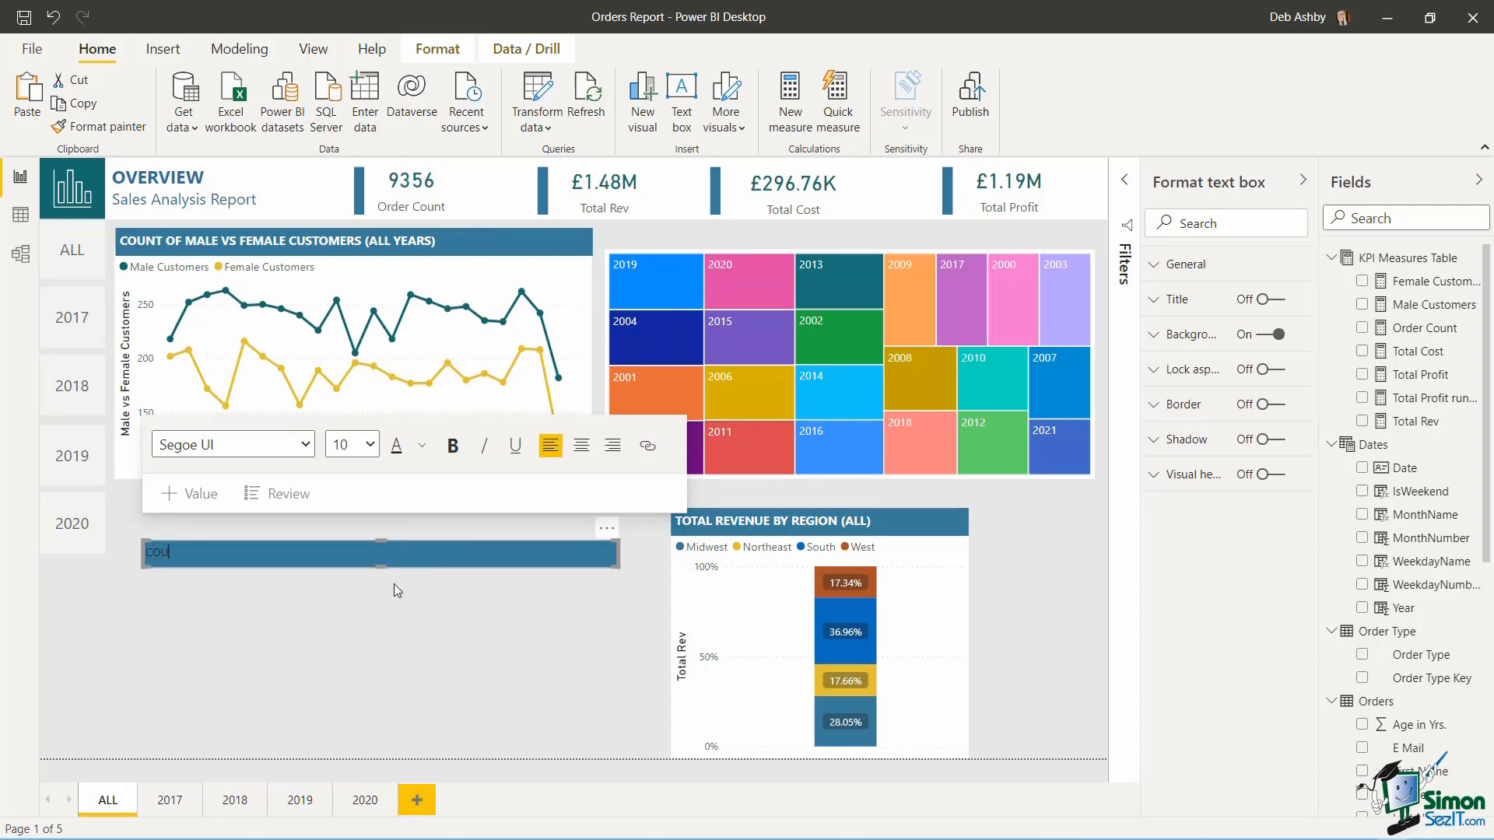
pyautogui.write('NT OF ORDERS BY YEARS (ALL')
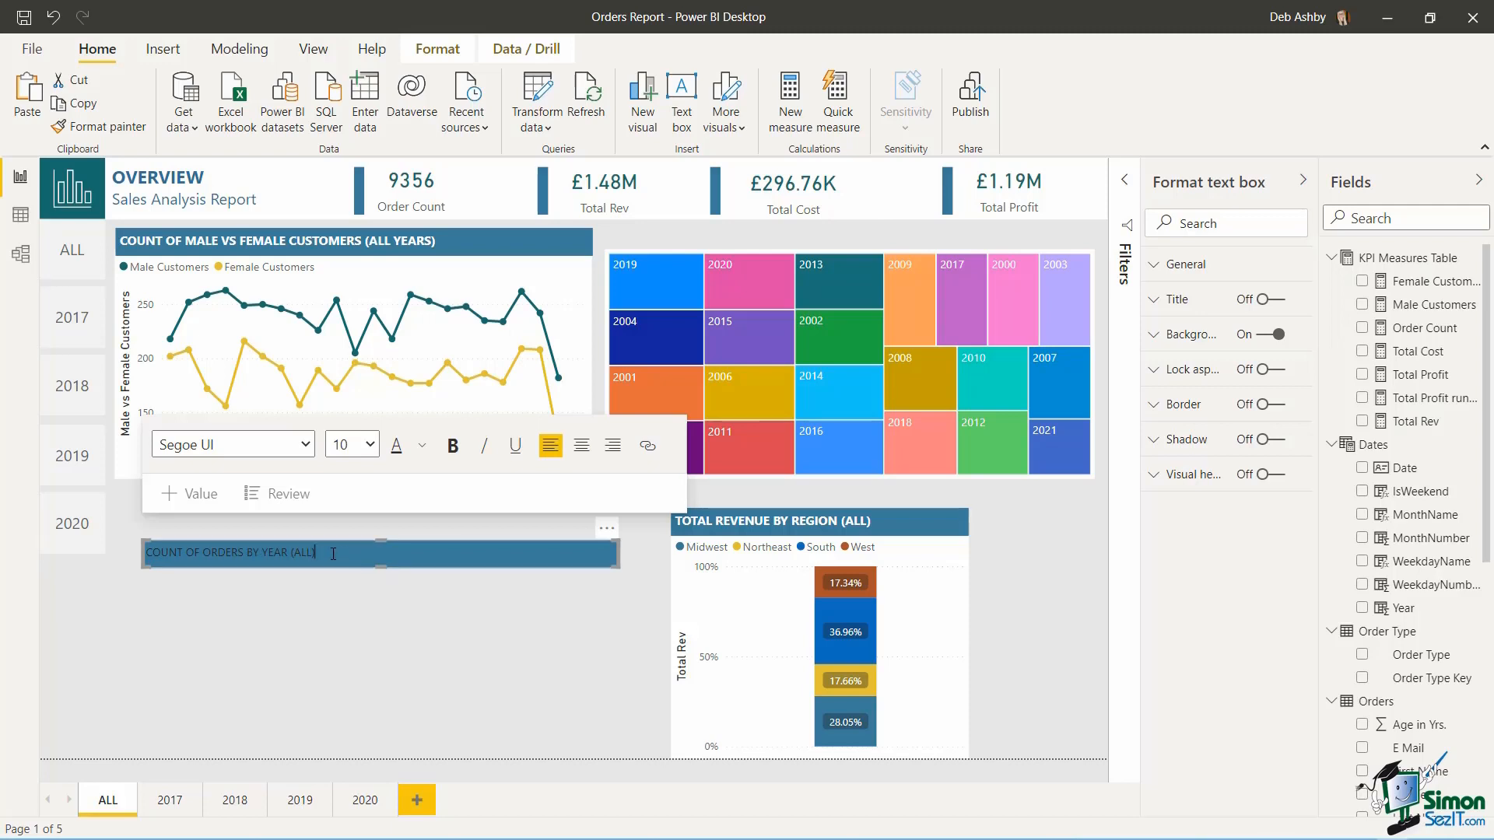
# - Format the "COUNT OF ORDERS BY YEAR (ALL)" header text as 11 pt, bold and white
pyautogui.moveTo(331, 554); pyautogui.dragTo(133, 554)
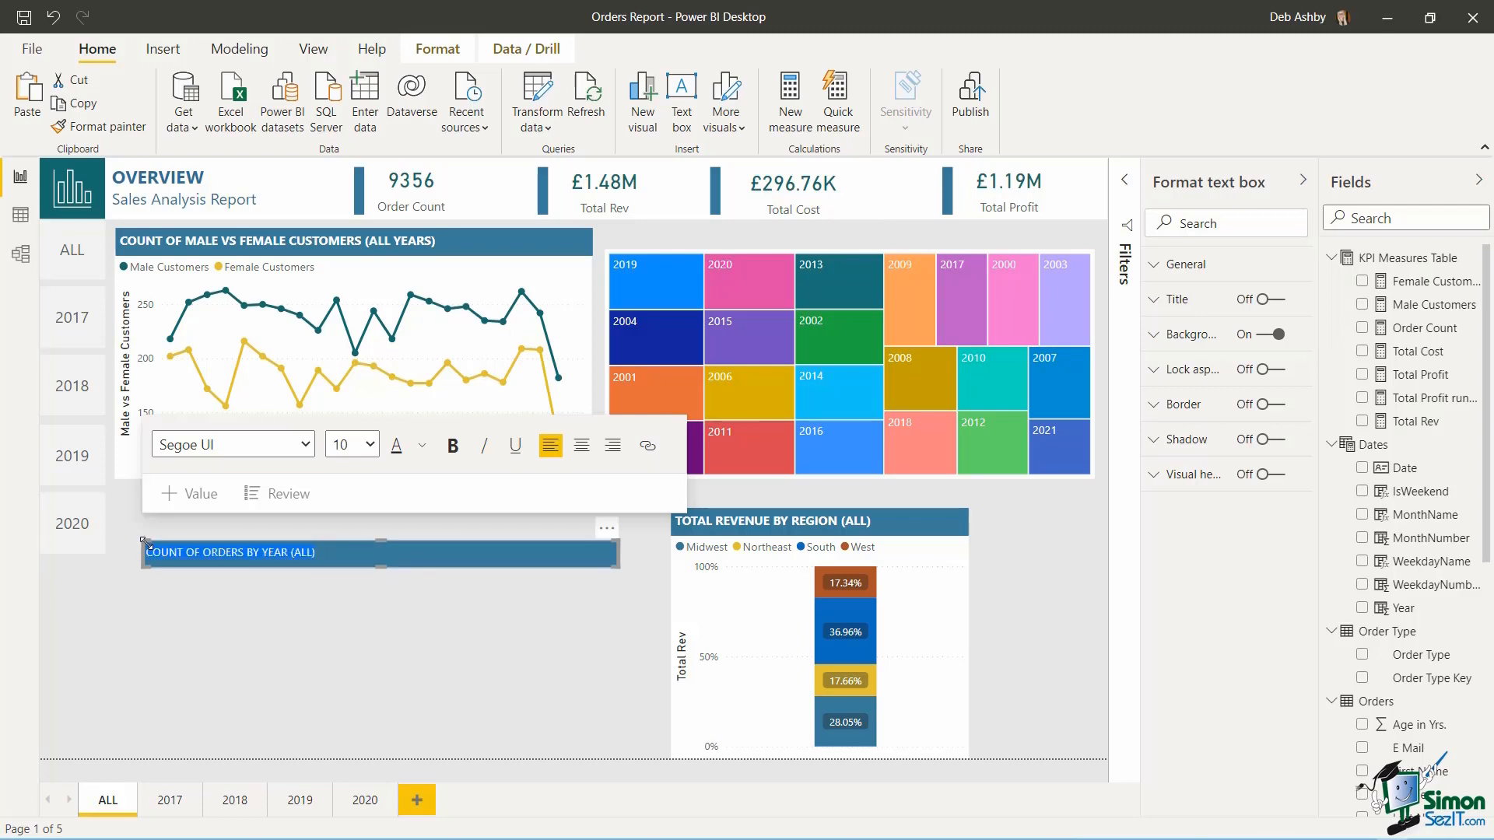
pyautogui.click(369, 444)
pyautogui.click(343, 141)
pyautogui.click(484, 445)
pyautogui.click(455, 451)
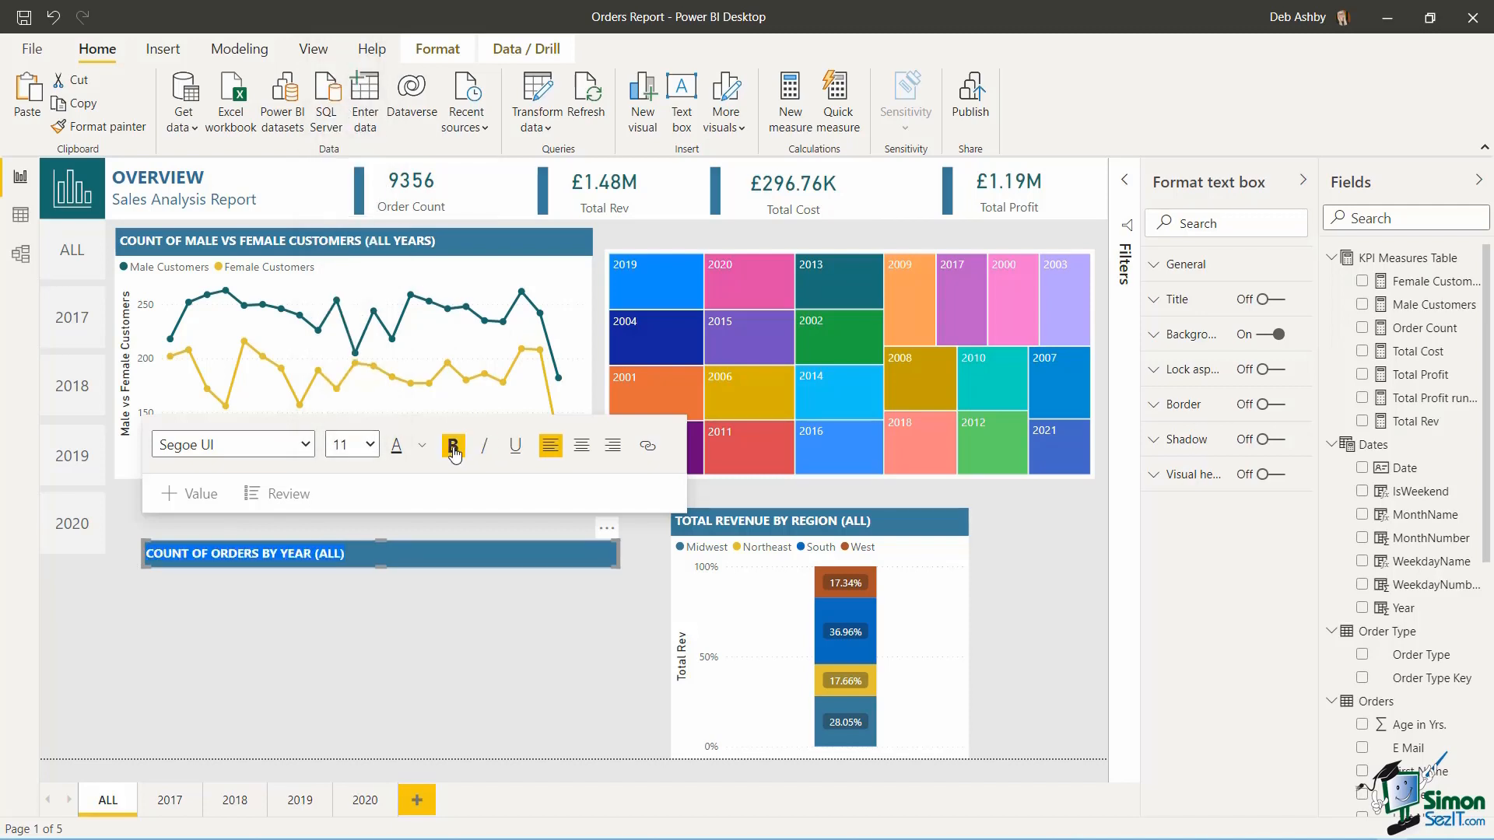
pyautogui.click(422, 446)
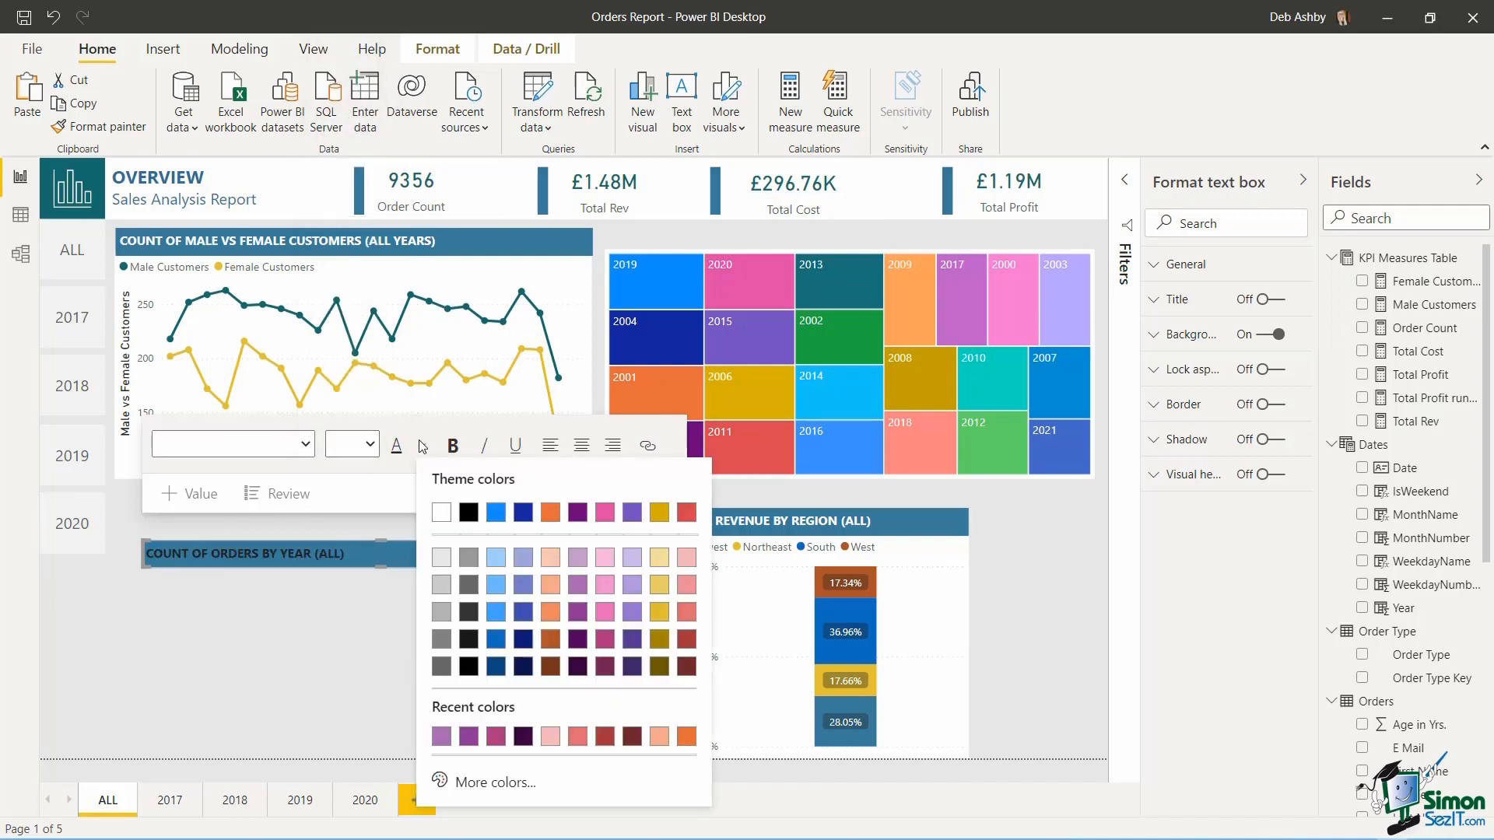
pyautogui.click(442, 515)
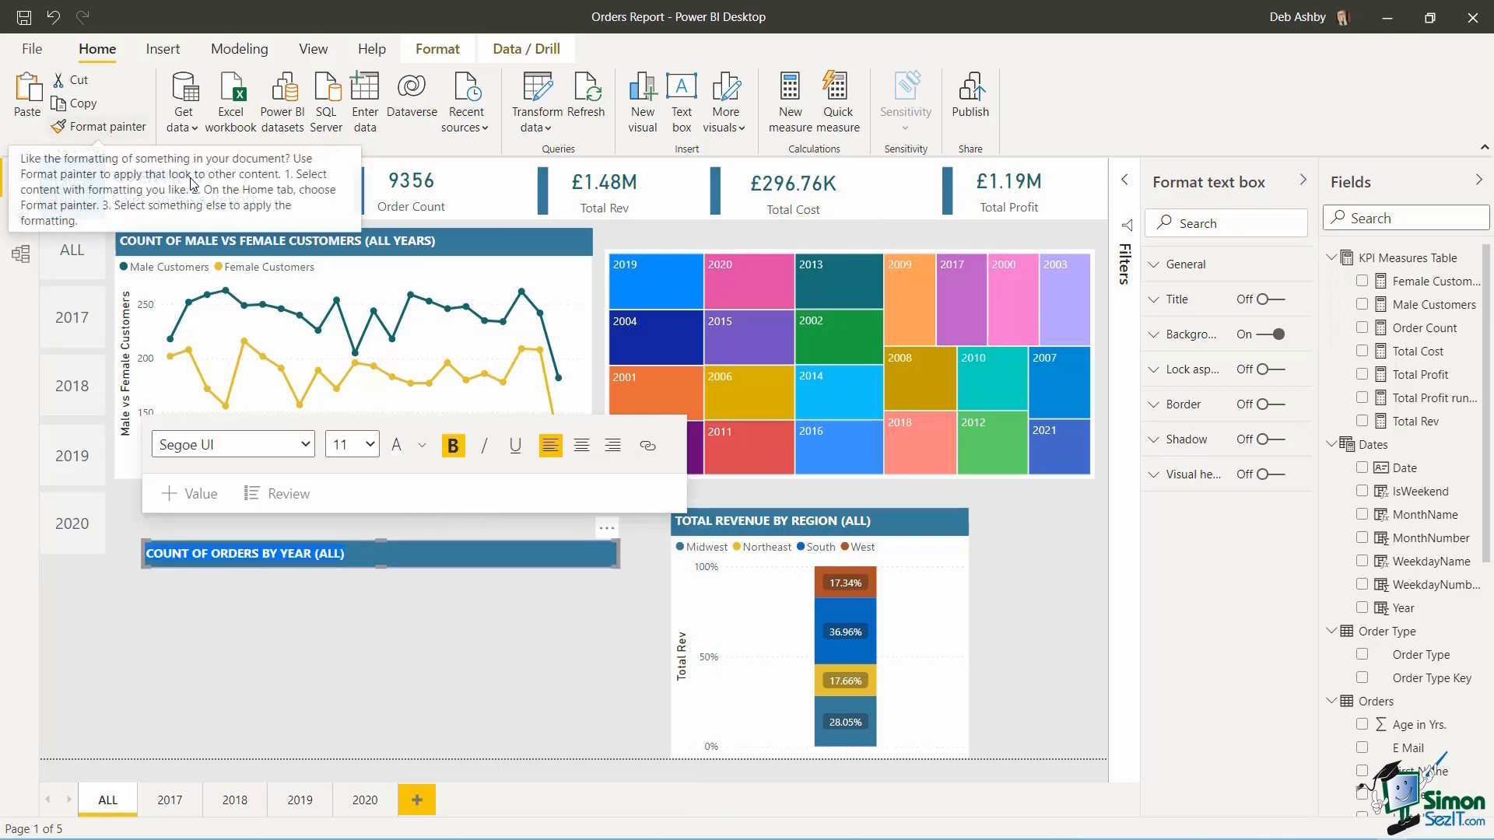
pyautogui.click(441, 605)
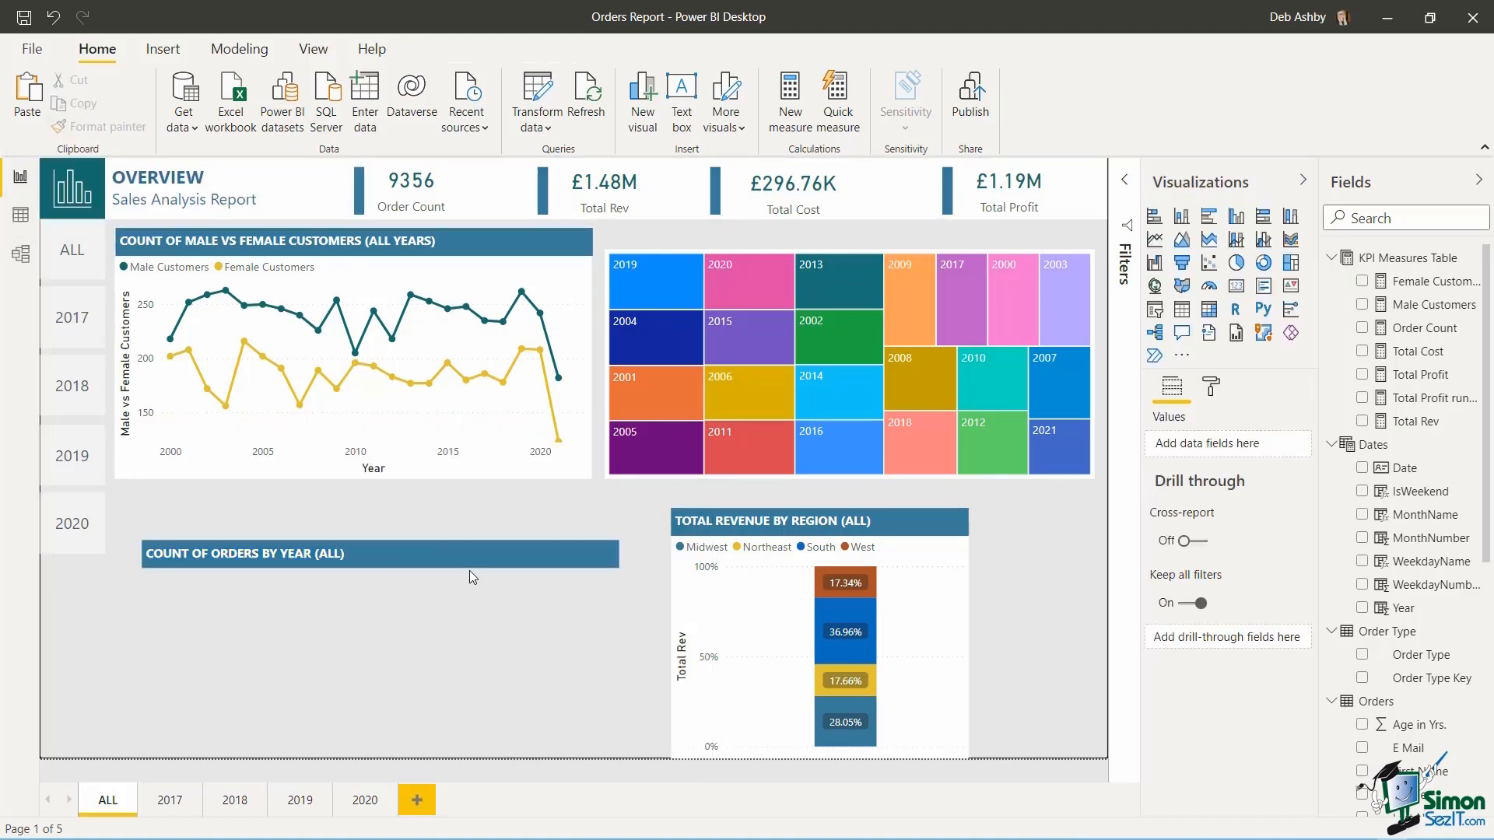
# - Place the orders header above the treemap, level with the line chart's header, and fit the treemap beneath it to the header's width
pyautogui.click(678, 365)
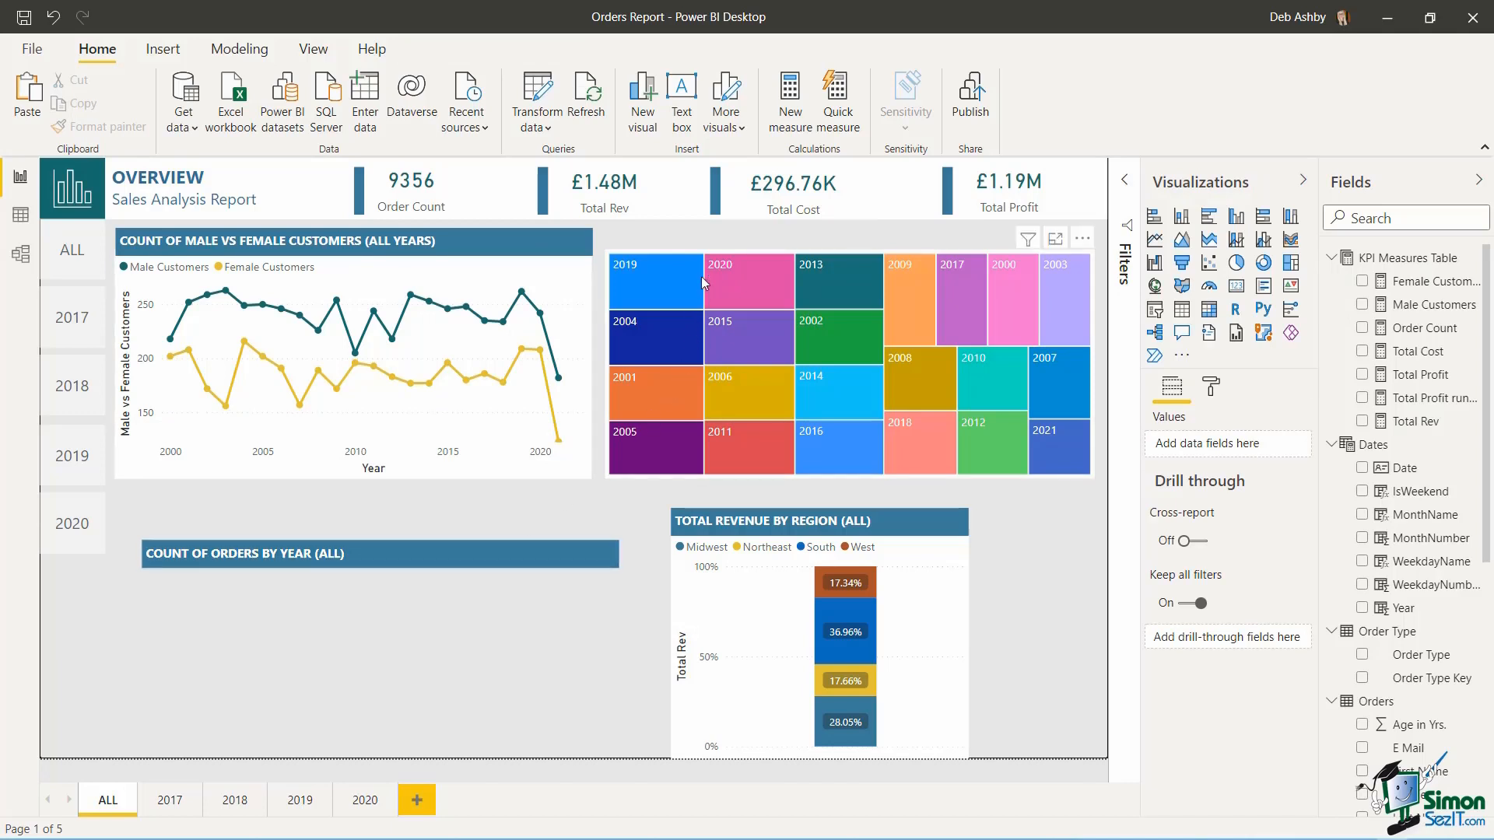
pyautogui.moveTo(724, 253); pyautogui.dragTo(720, 333)
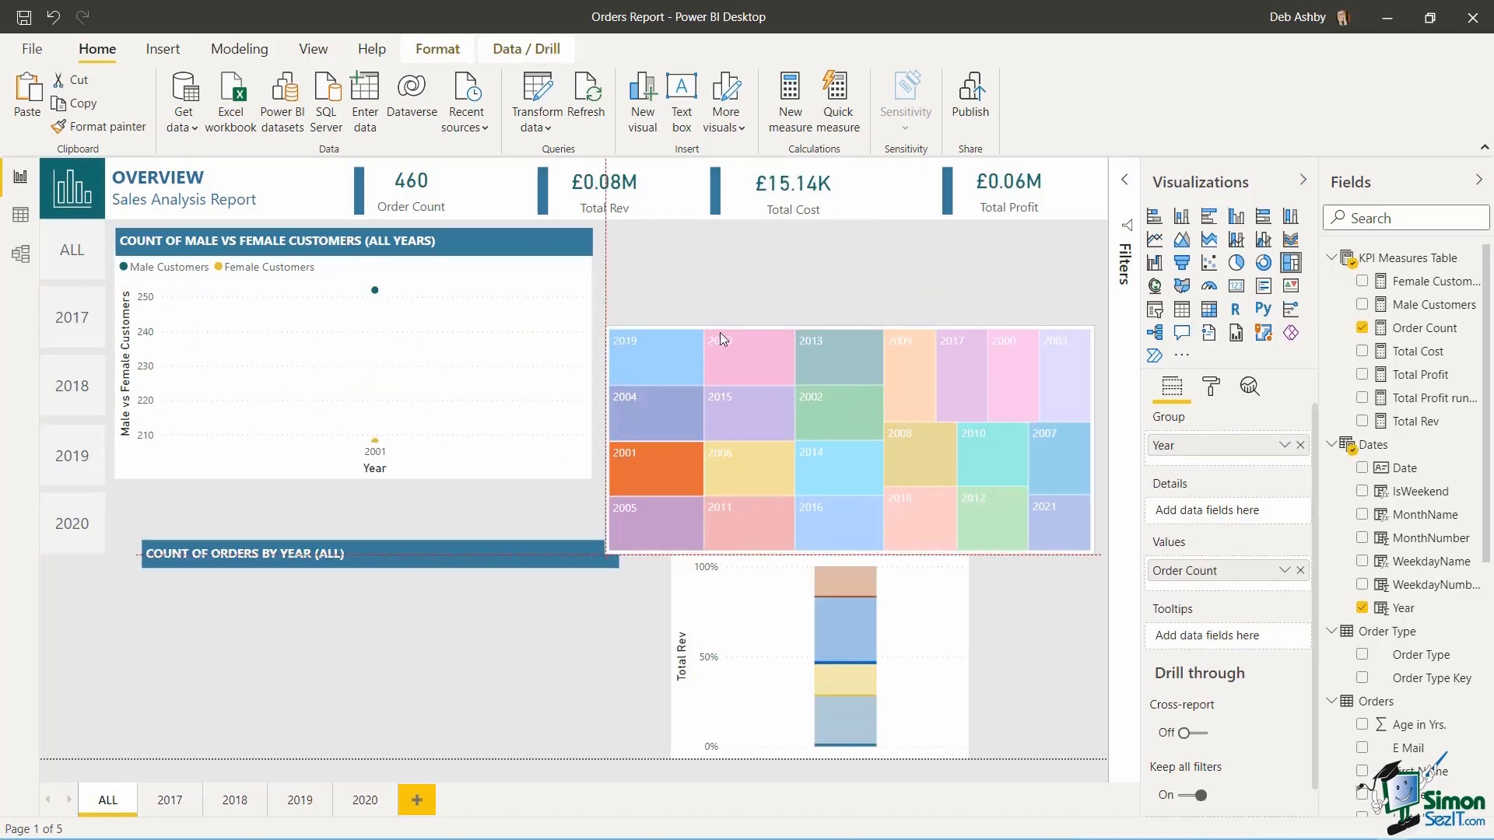
pyautogui.click(436, 548)
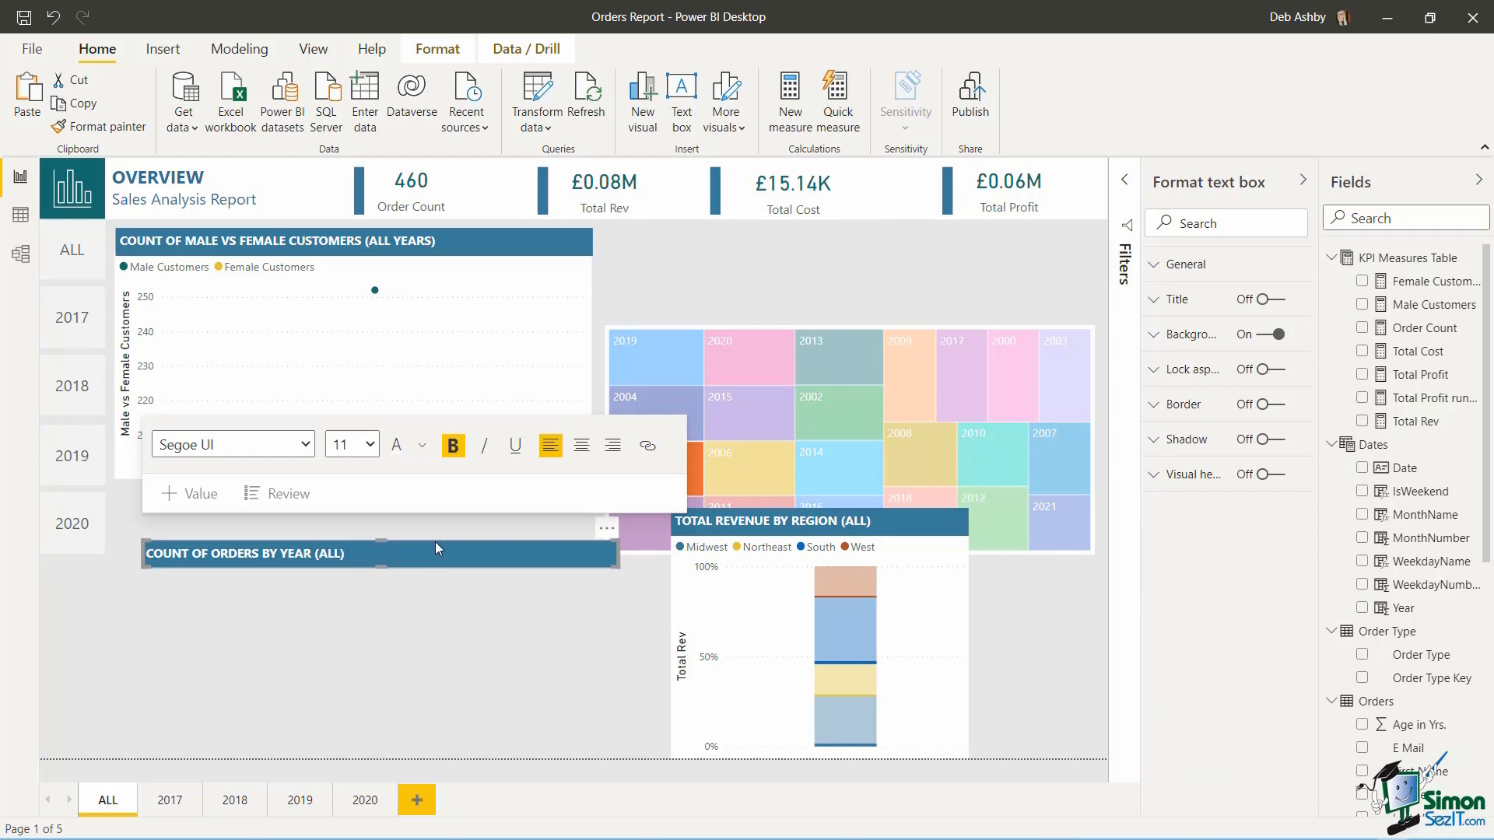
pyautogui.moveTo(436, 544); pyautogui.dragTo(896, 231)
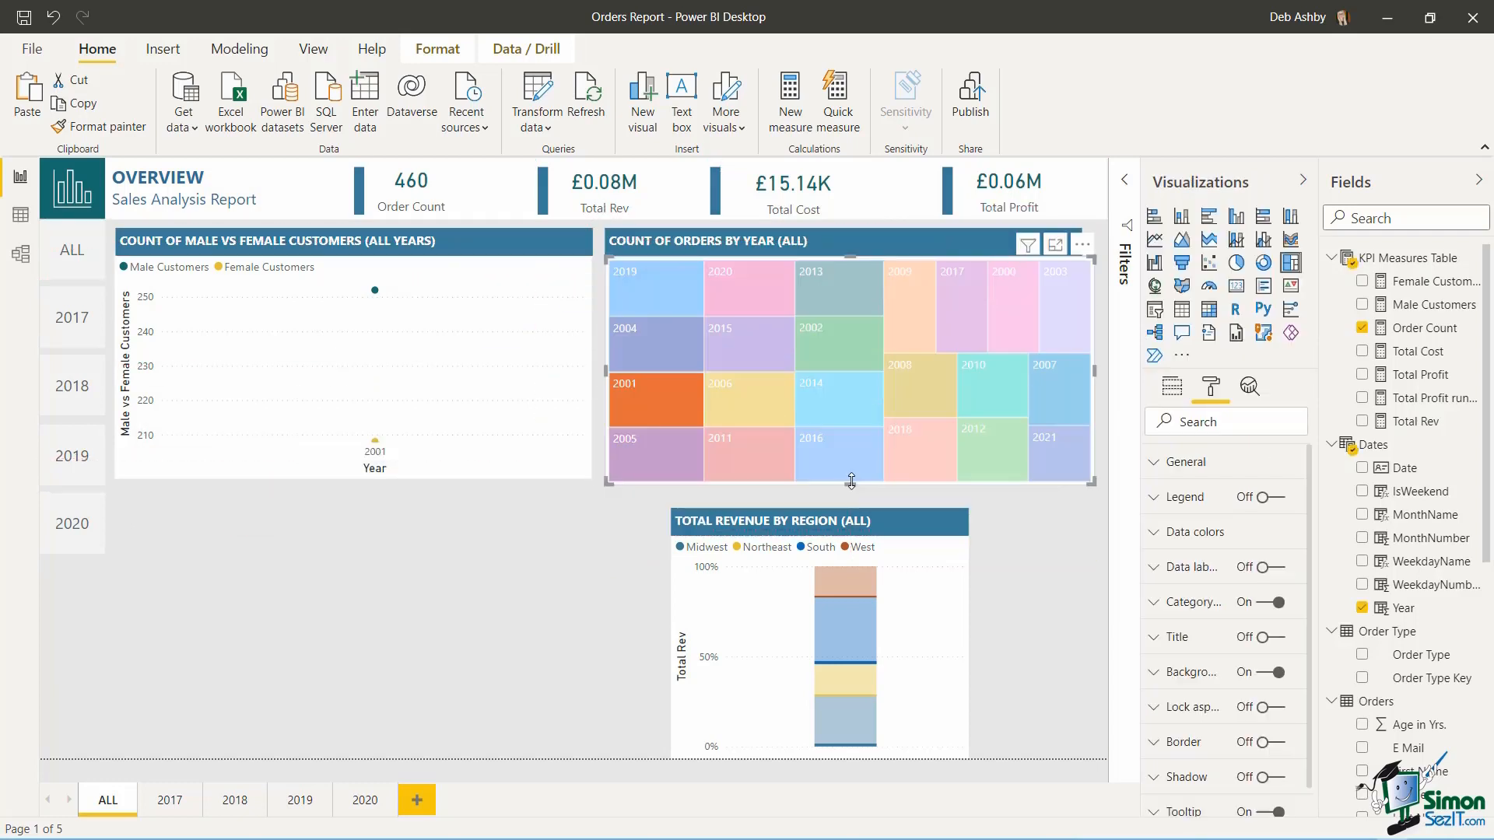
pyautogui.moveTo(851, 481); pyautogui.dragTo(851, 469)
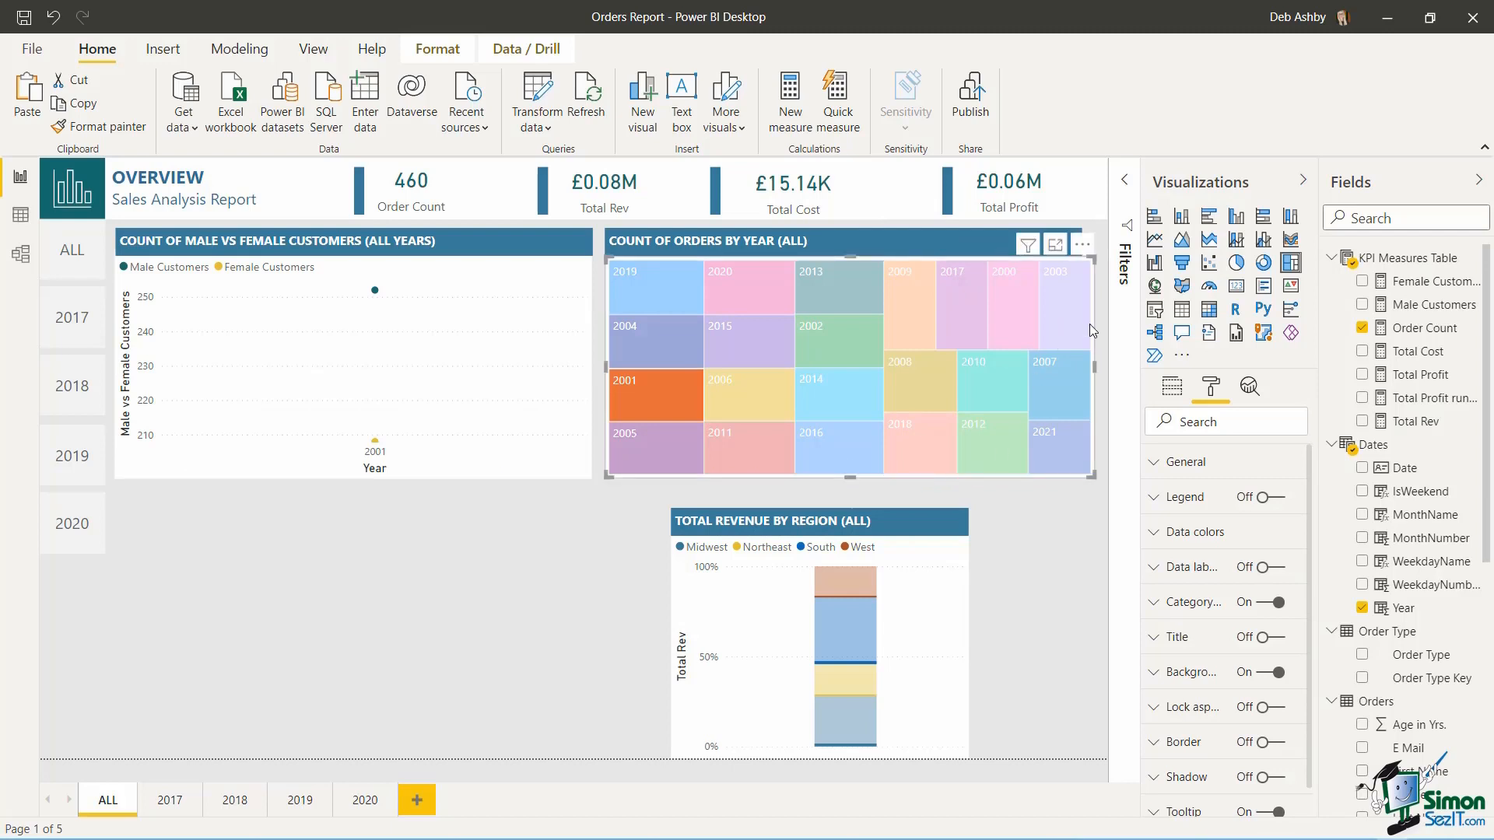
pyautogui.moveTo(1096, 366)
pyautogui.mouseDown()
pyautogui.moveTo(1069, 364)
pyautogui.moveTo(1086, 367)
pyautogui.mouseUp()
pyautogui.click(1033, 556)
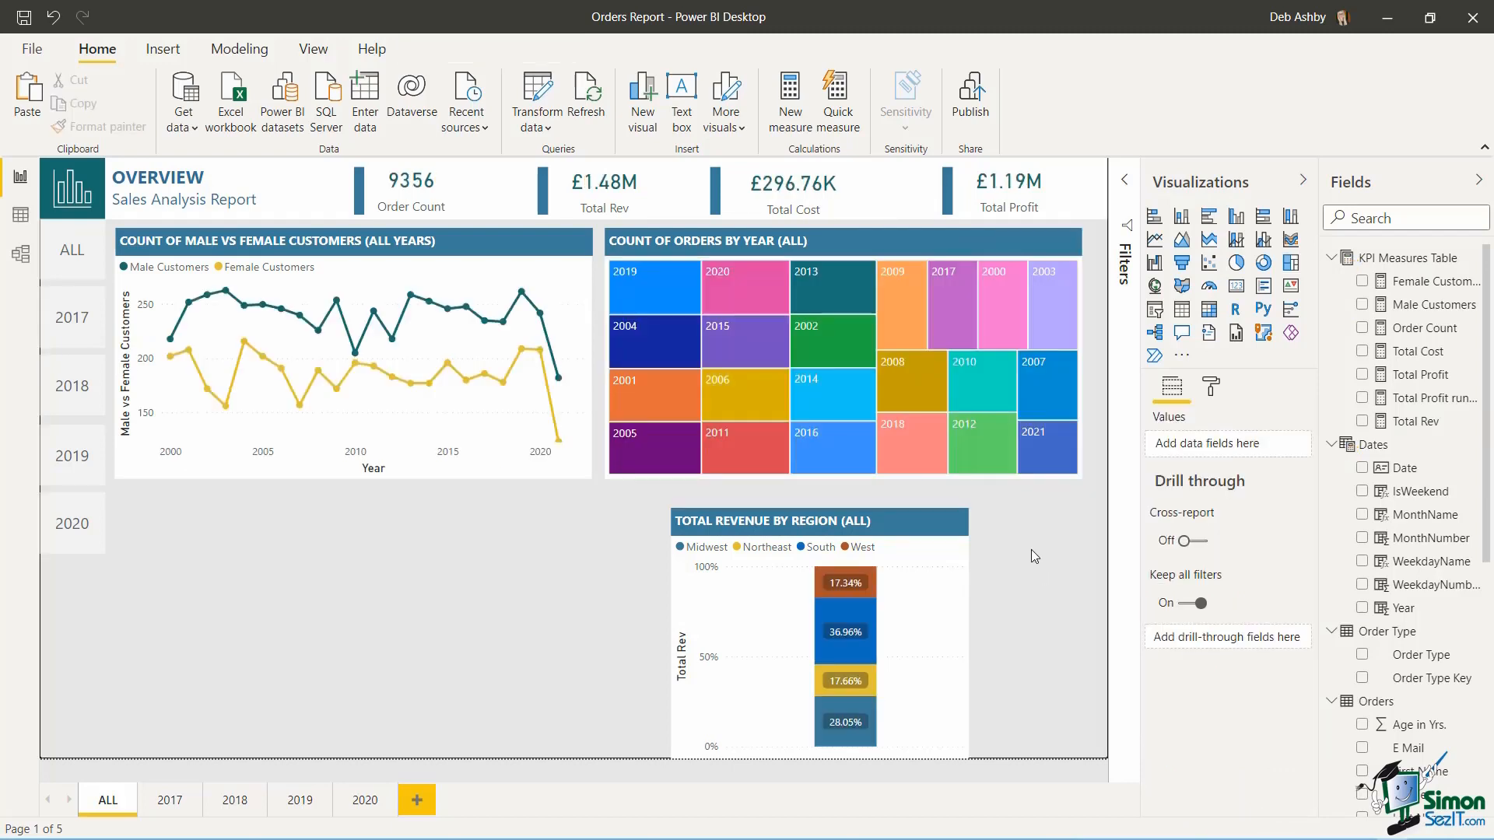
# - Copy the treemap to the 2017 page and place it below the line and stacked column charts
pyautogui.click(1001, 479)
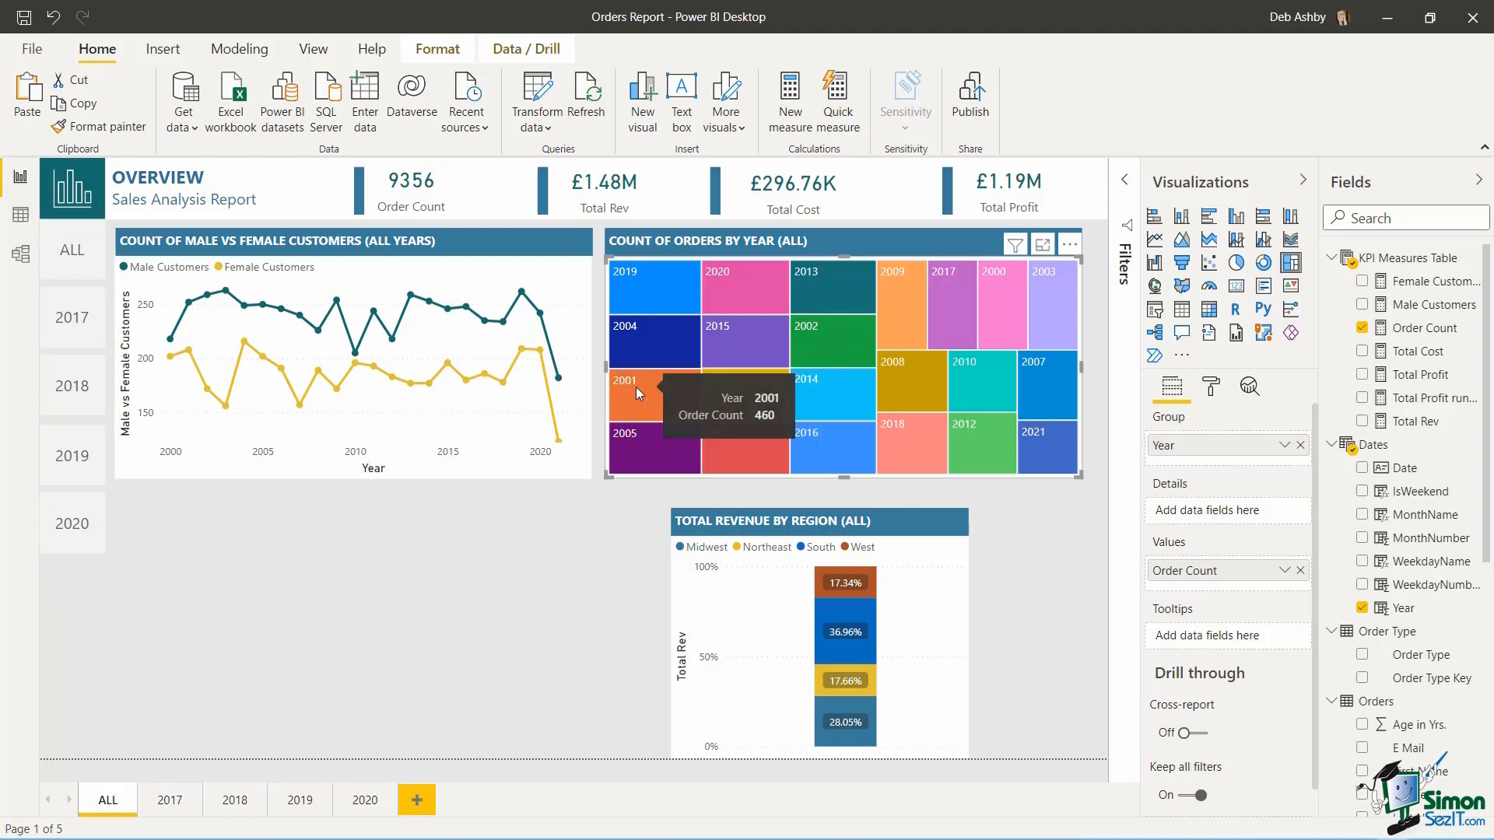
pyautogui.click(170, 801)
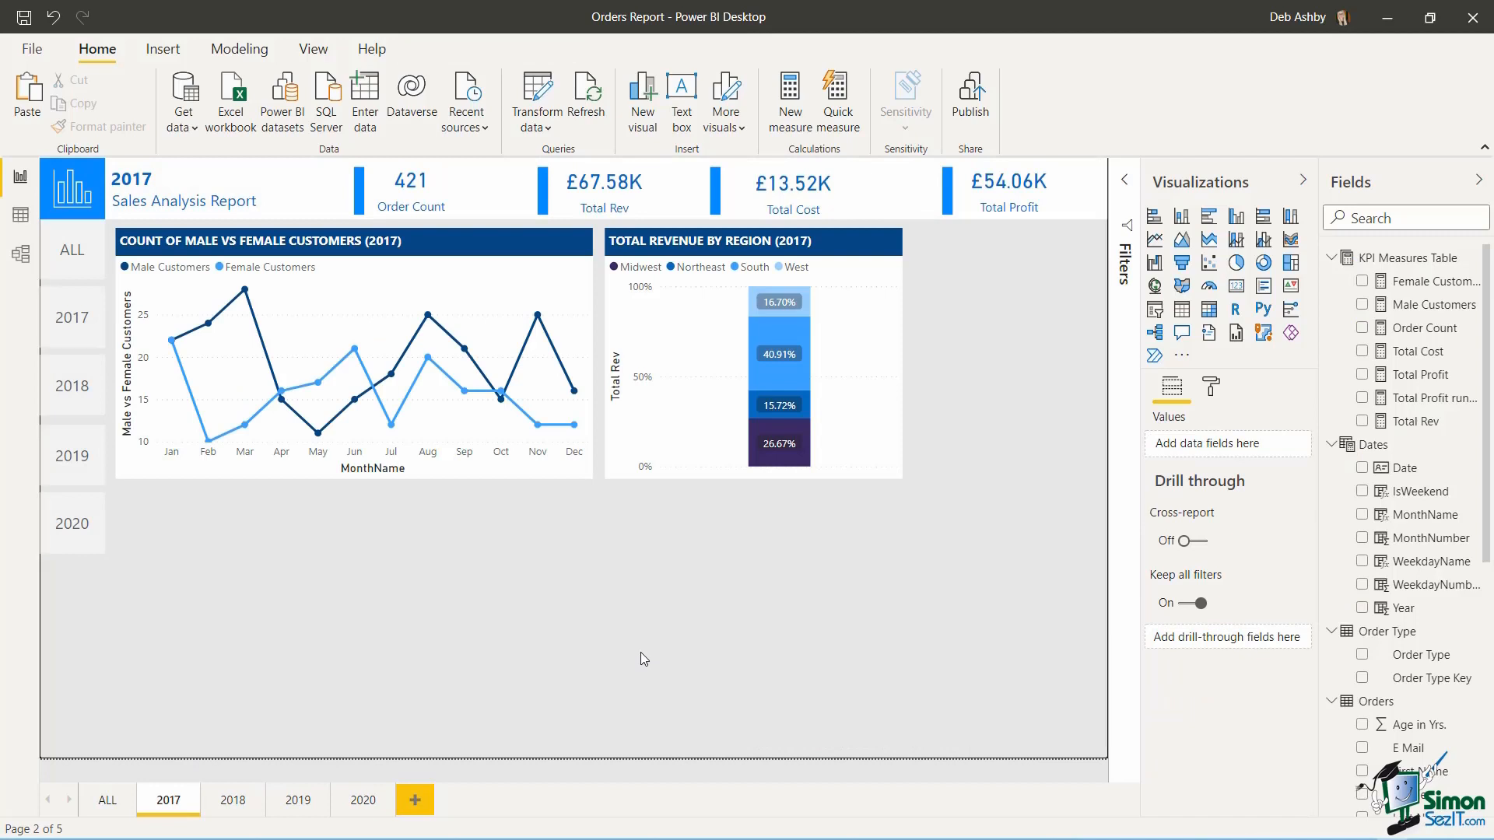
pyautogui.hotkey('ctrl', 'v')
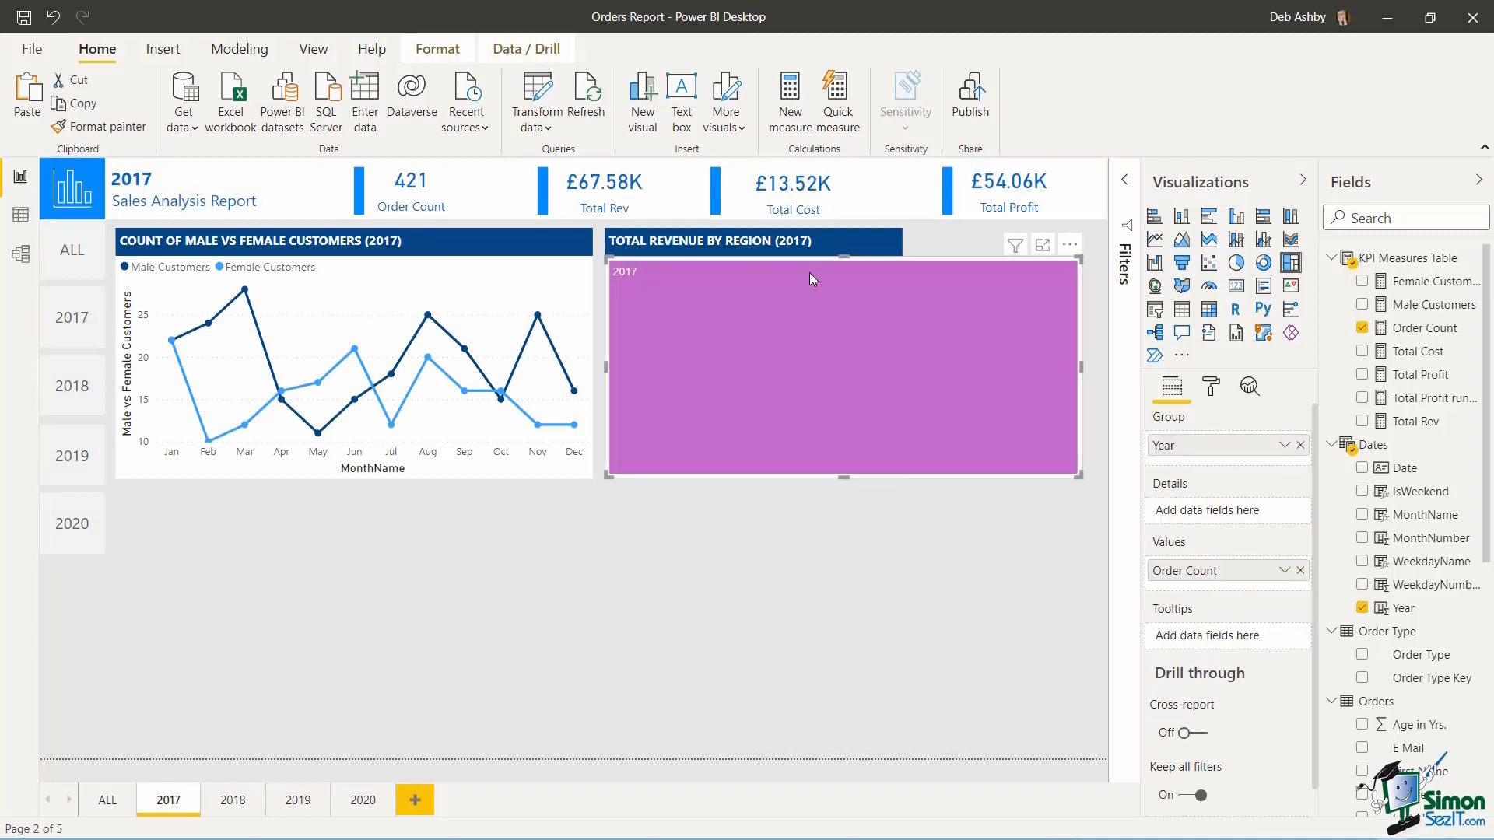
pyautogui.moveTo(810, 273); pyautogui.dragTo(504, 520)
# - Replace the Year field with MonthName as the group of the 2017 page's treemap
pyautogui.moveTo(573, 589)
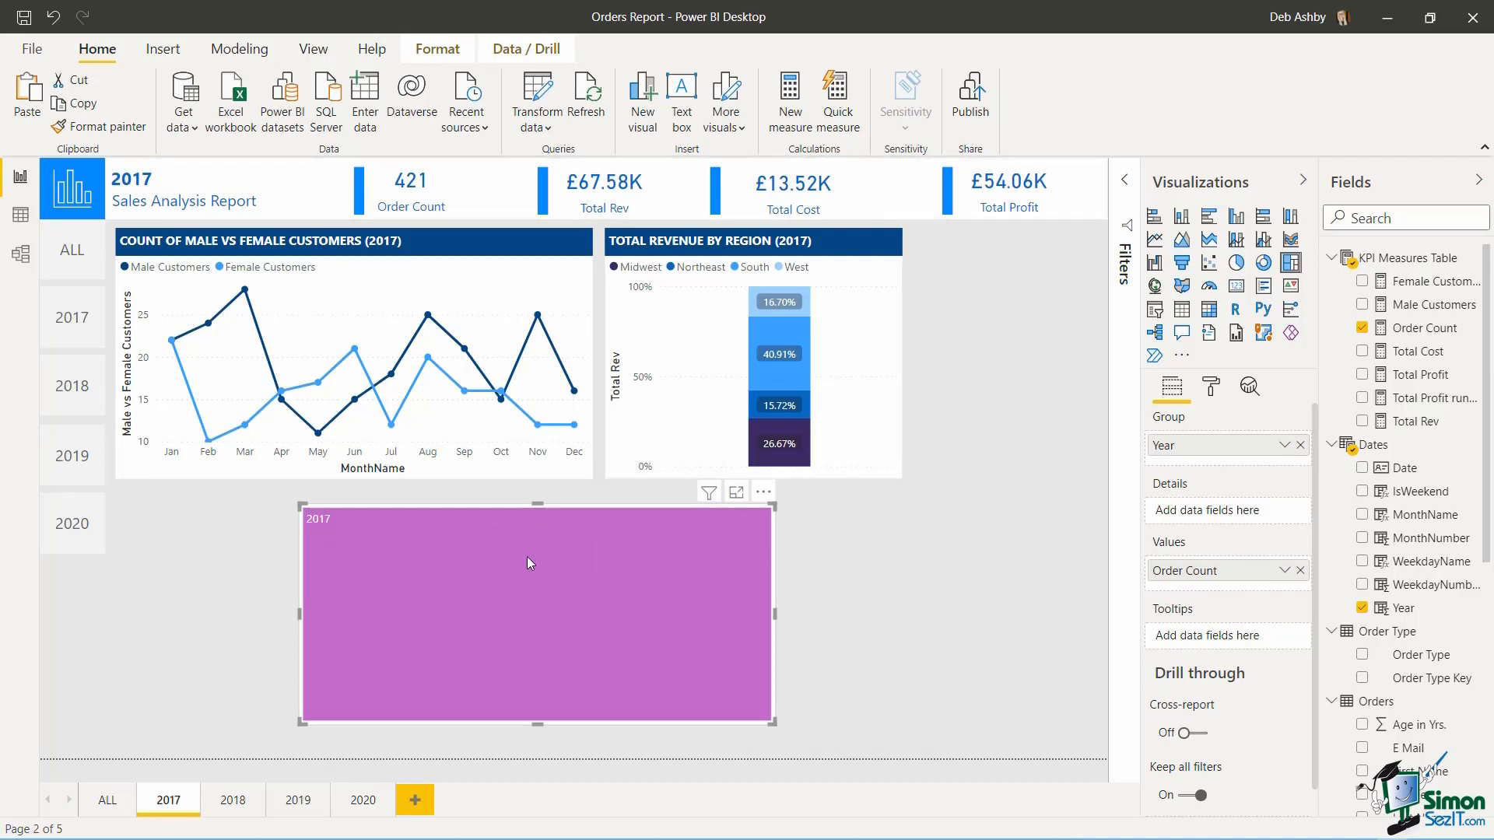
pyautogui.moveTo(395, 554)
pyautogui.click(1300, 445)
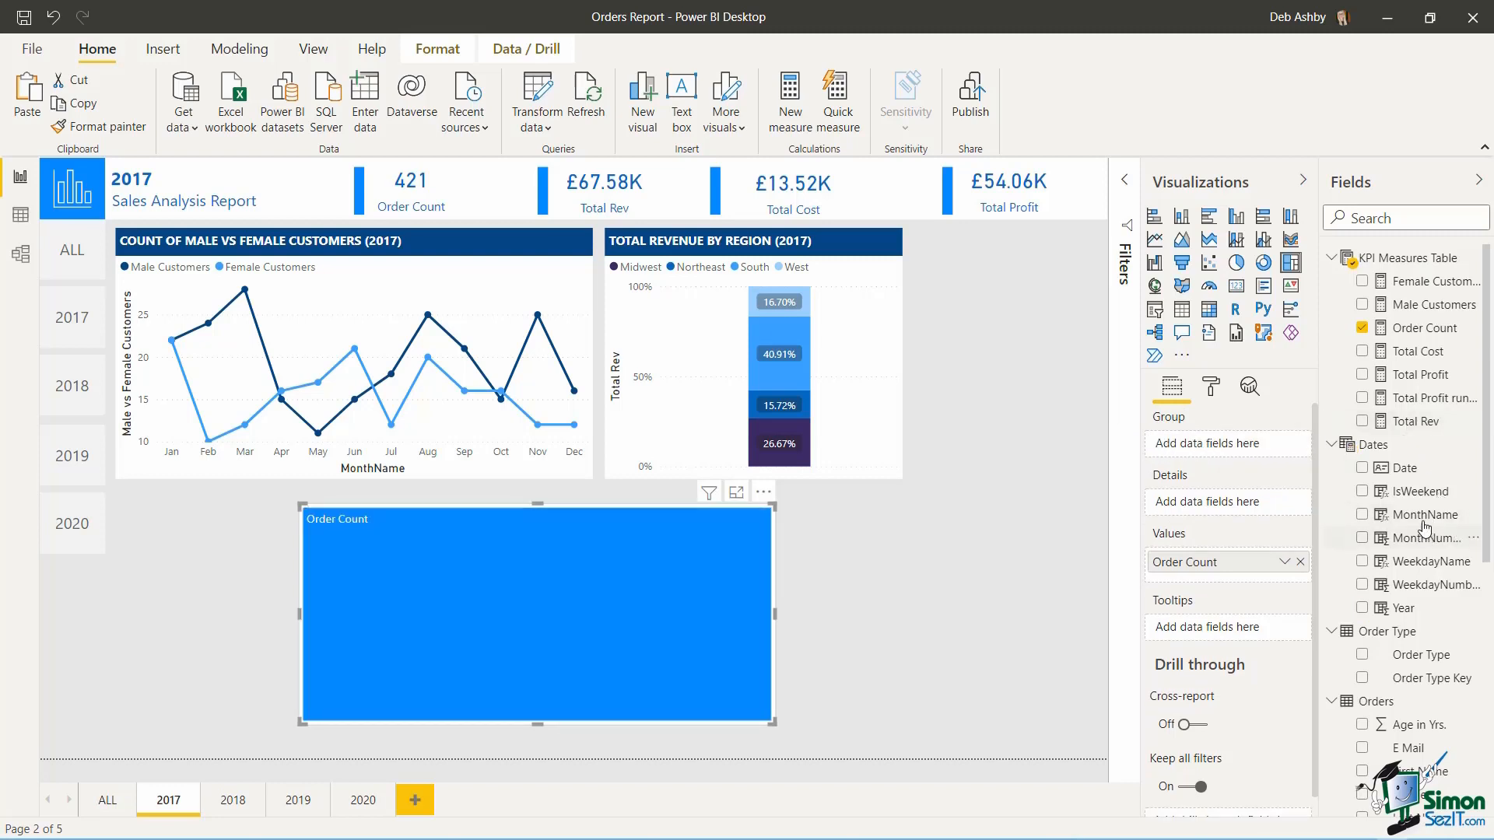
pyautogui.moveTo(1425, 522); pyautogui.dragTo(1226, 445)
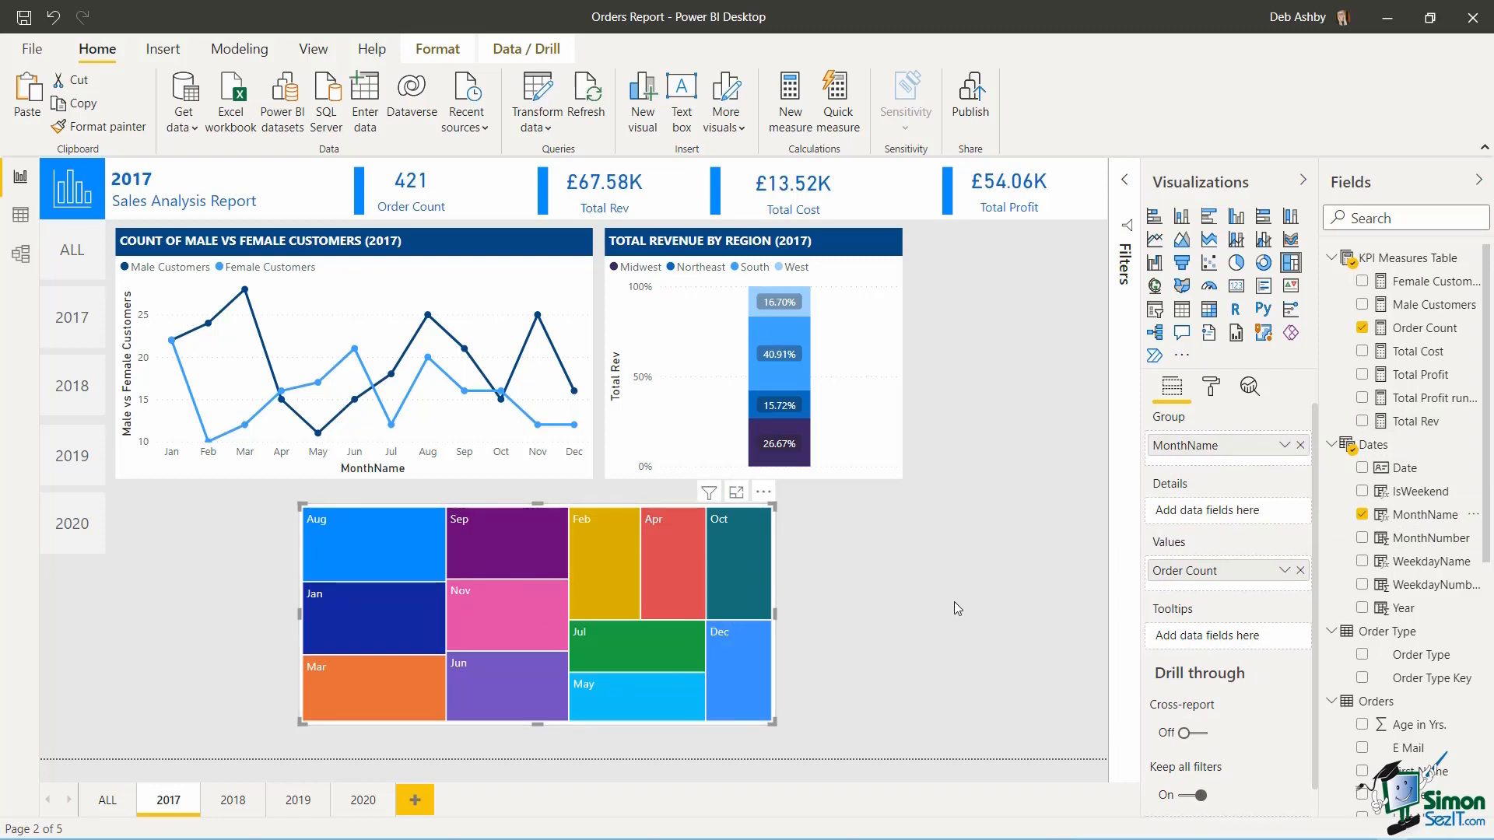
# - Group the 2017 revenue by region chart with its header and move the group to the page's lower-right area, beside the treemap
pyautogui.click(880, 398)
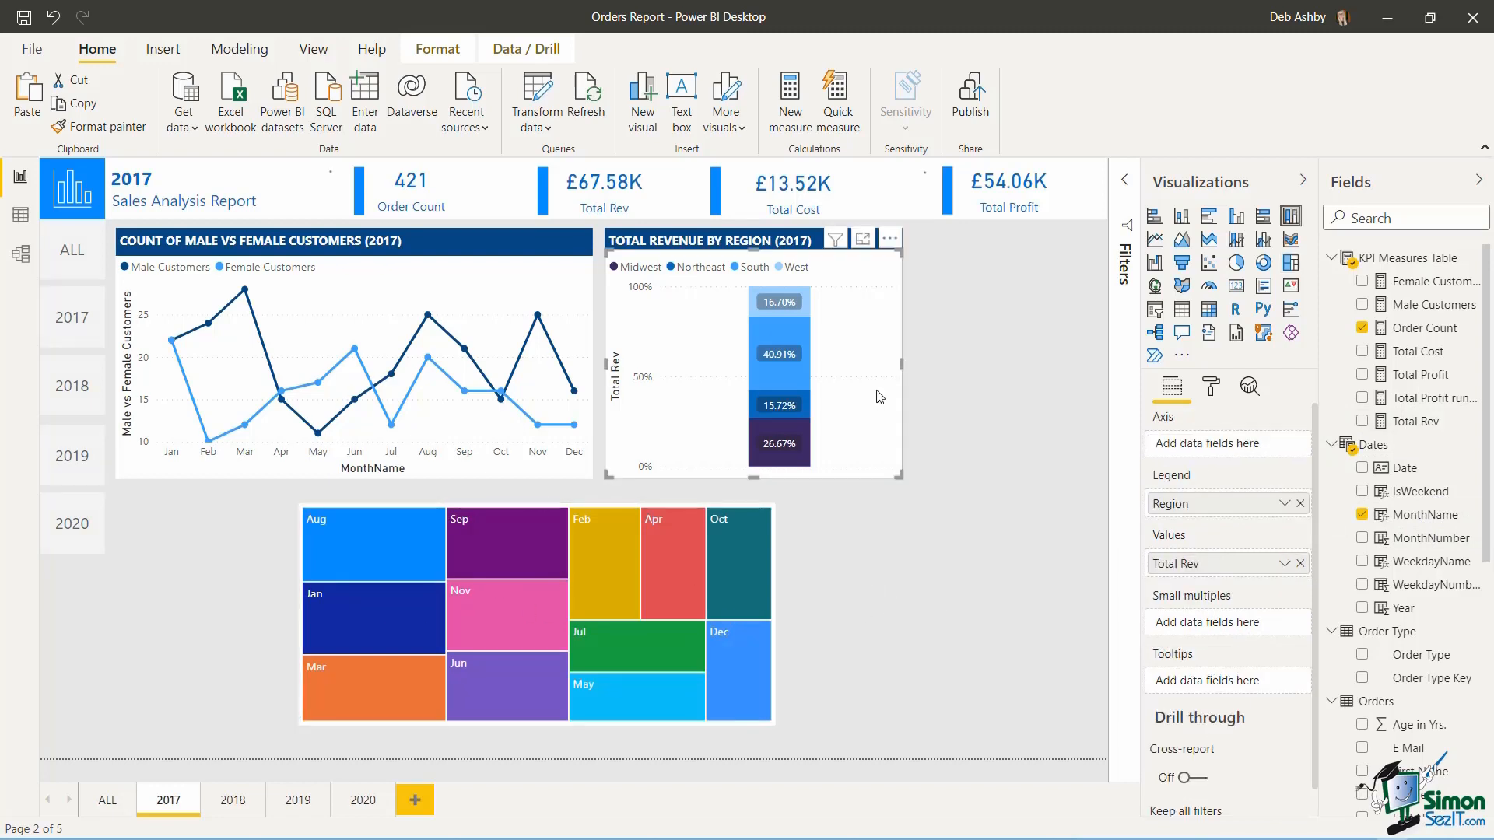
pyautogui.keyDown('ctrl'); pyautogui.click(801, 239); pyautogui.keyUp('ctrl')
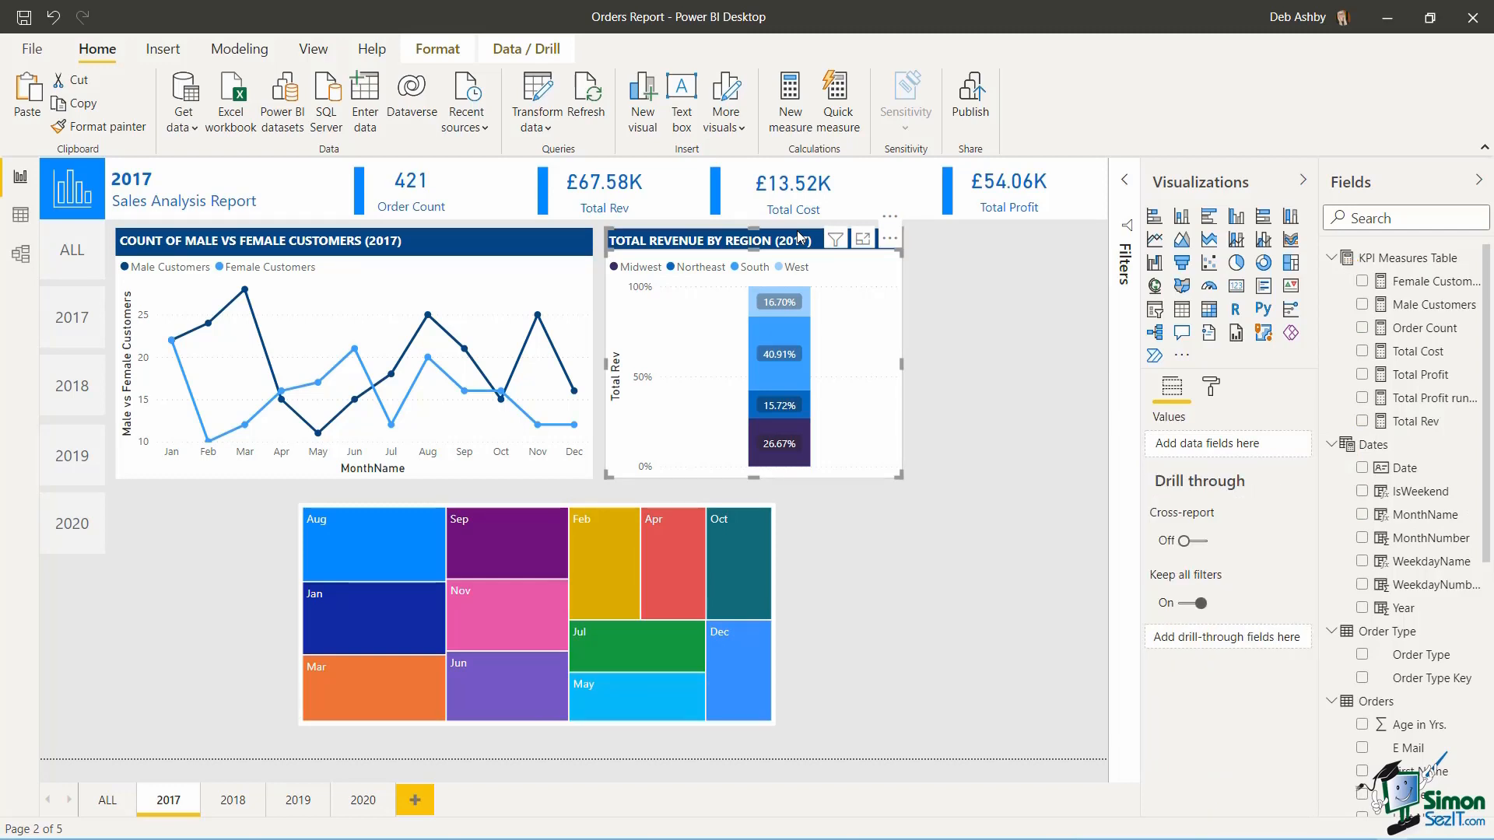
pyautogui.rightClick(801, 236)
pyautogui.moveTo(836, 250)
pyautogui.click(996, 241)
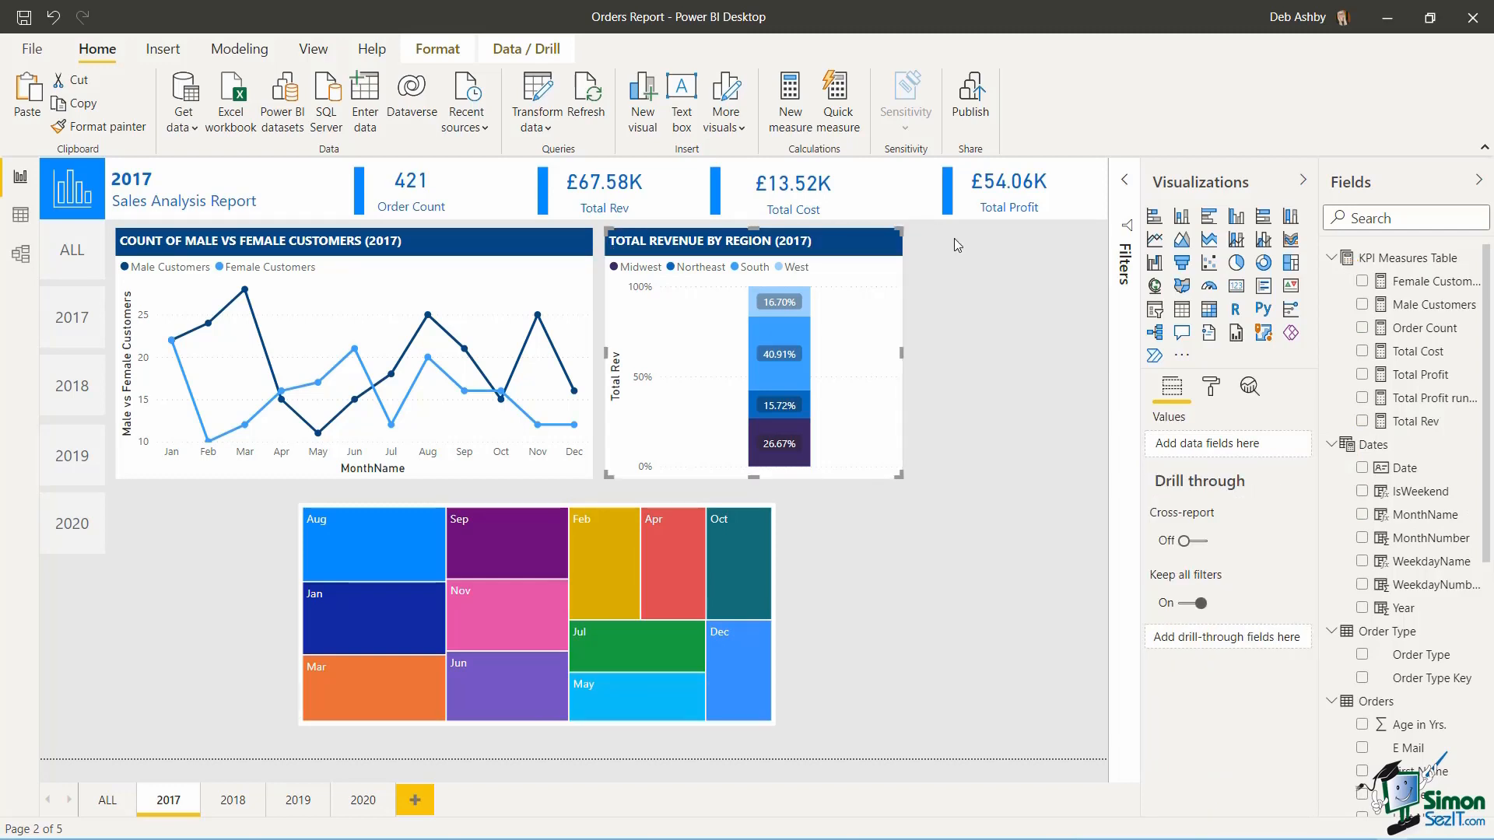
pyautogui.click(870, 310)
pyautogui.moveTo(870, 309); pyautogui.dragTo(1041, 659)
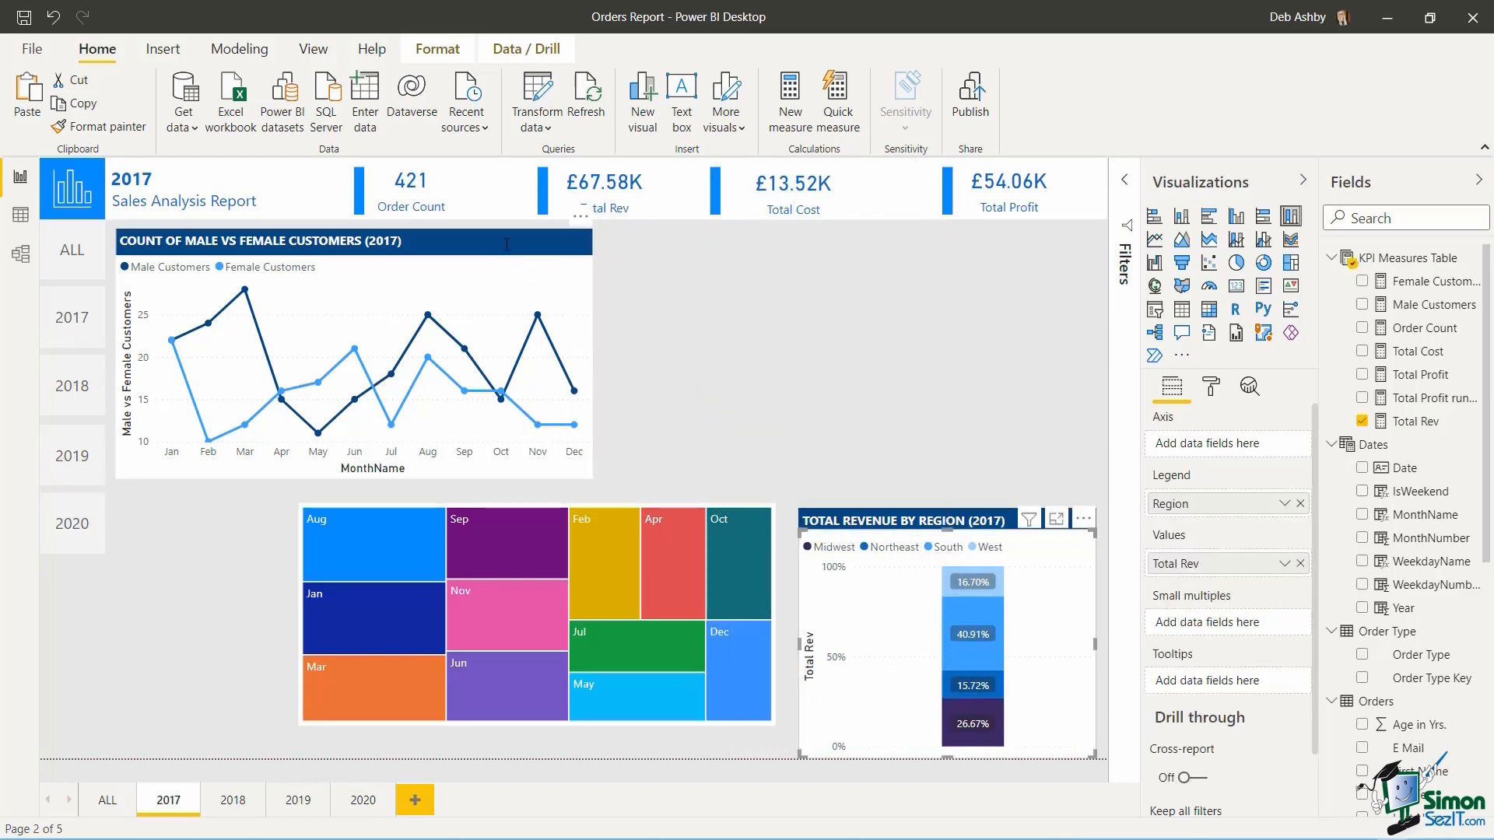
# - Duplicate the 2017 customer line chart's header and place the copy beside the original, in the space vacated by the revenue chart
pyautogui.click(525, 230)
pyautogui.hotkey('ctrl', 'v')
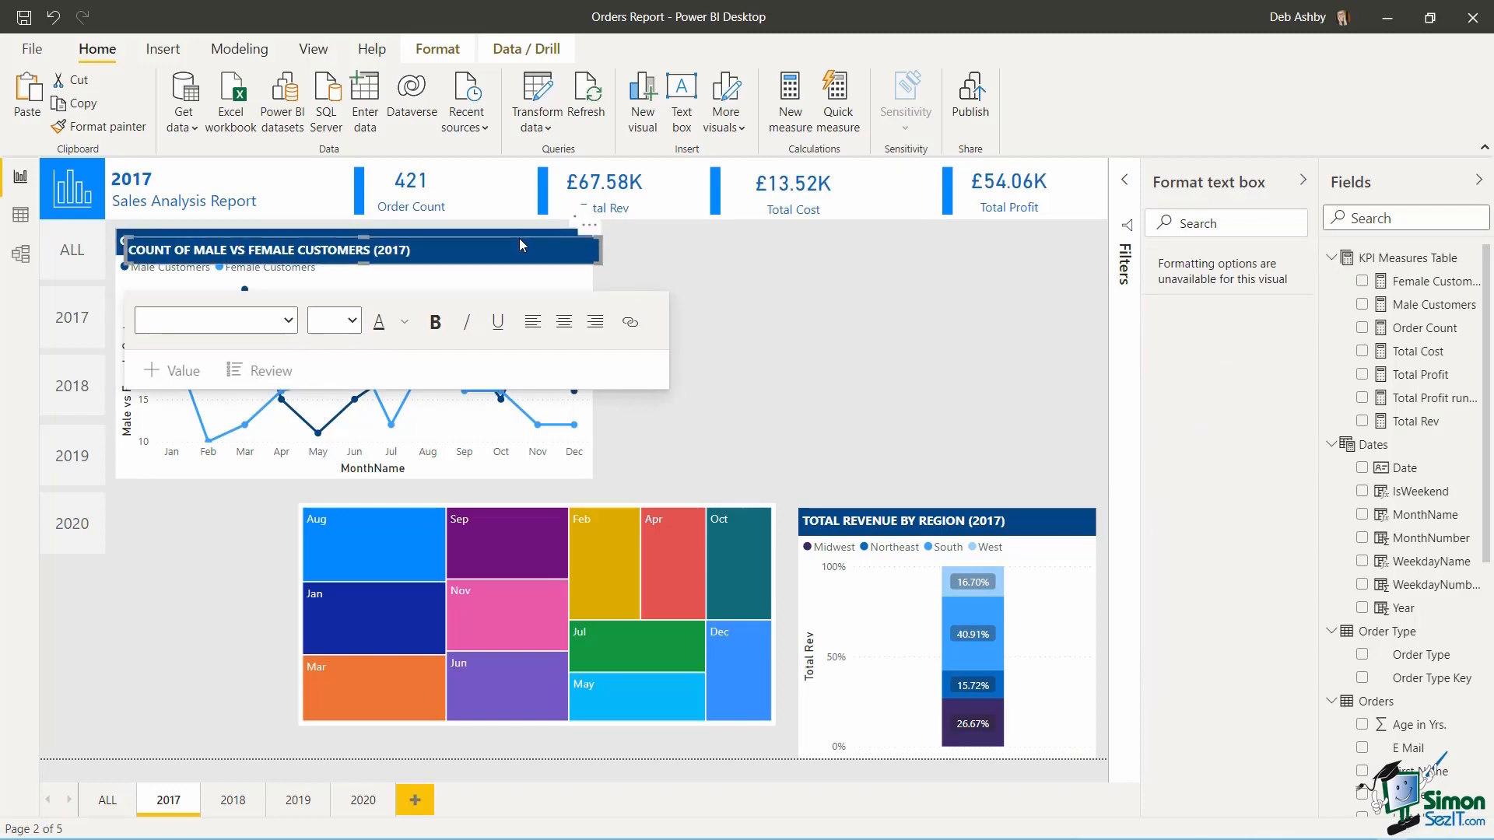
pyautogui.moveTo(448, 255); pyautogui.dragTo(936, 264)
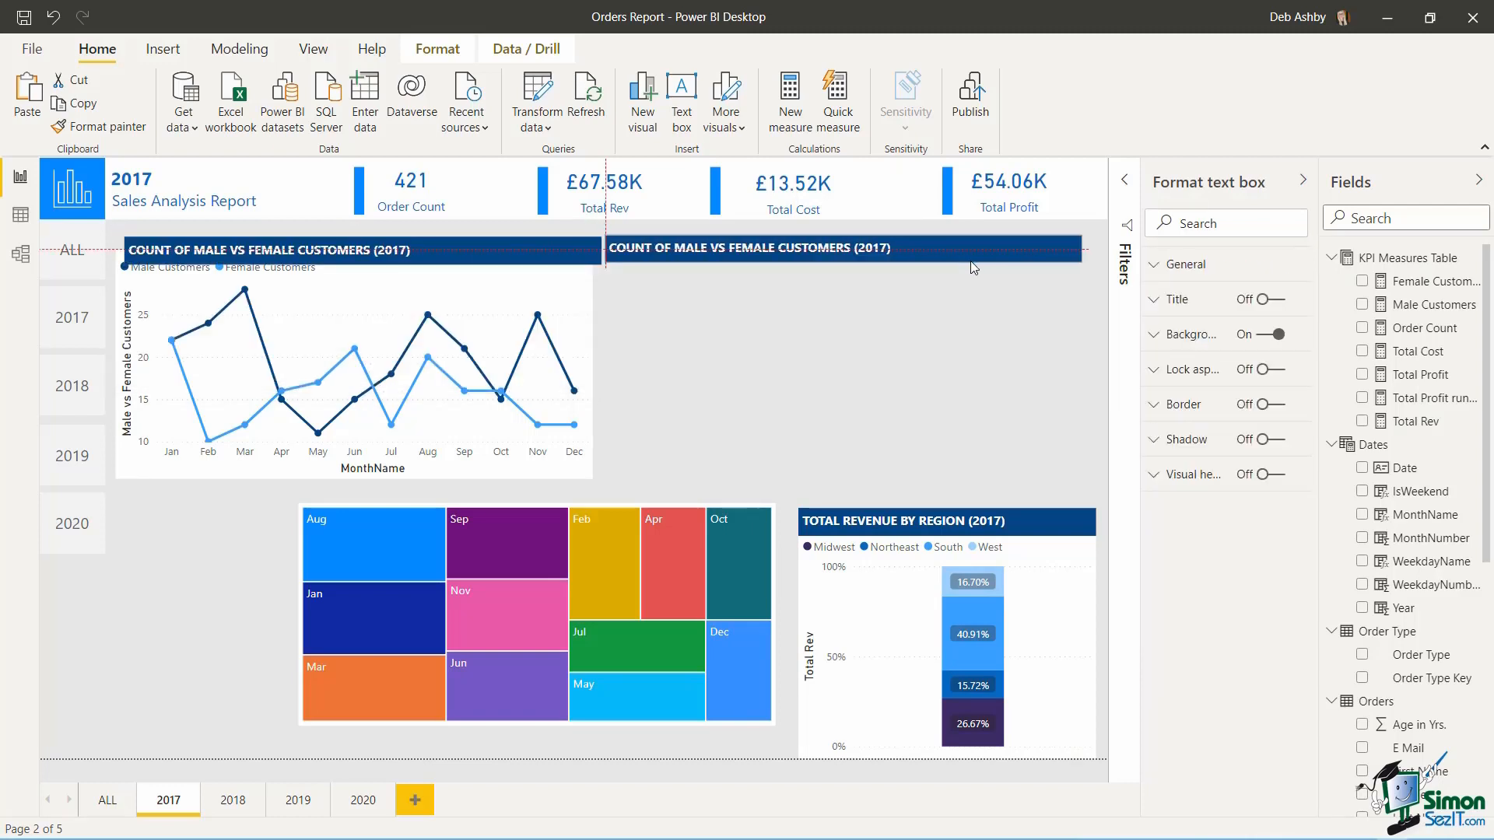
# - Change the copied header's text to "COUNT OF ORDERS BY MONTH (2017)"
pyautogui.moveTo(851, 244); pyautogui.dragTo(611, 247)
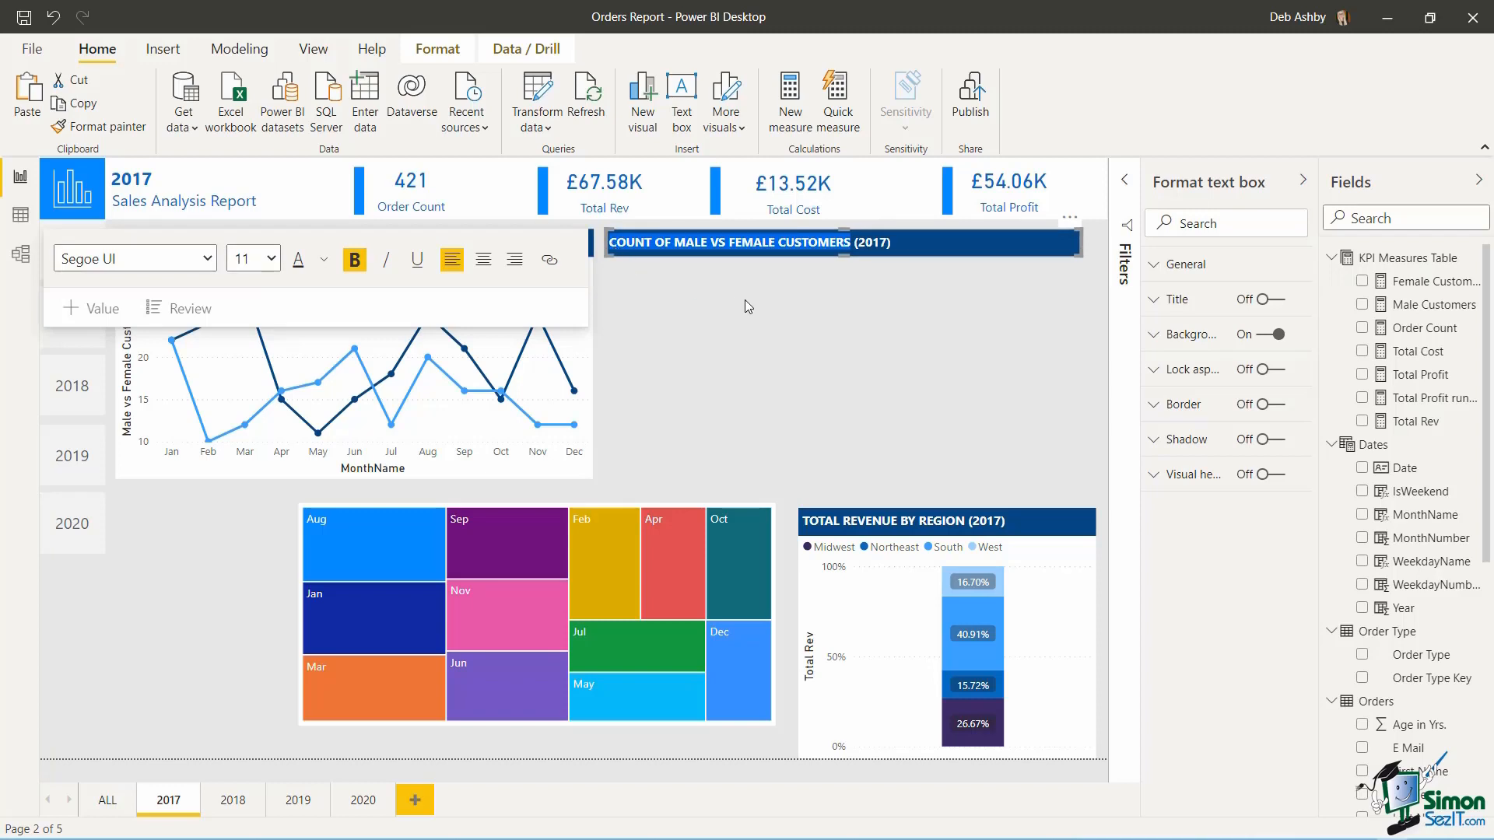
pyautogui.press('BackSpace')
pyautogui.write('COUNT OF OR')
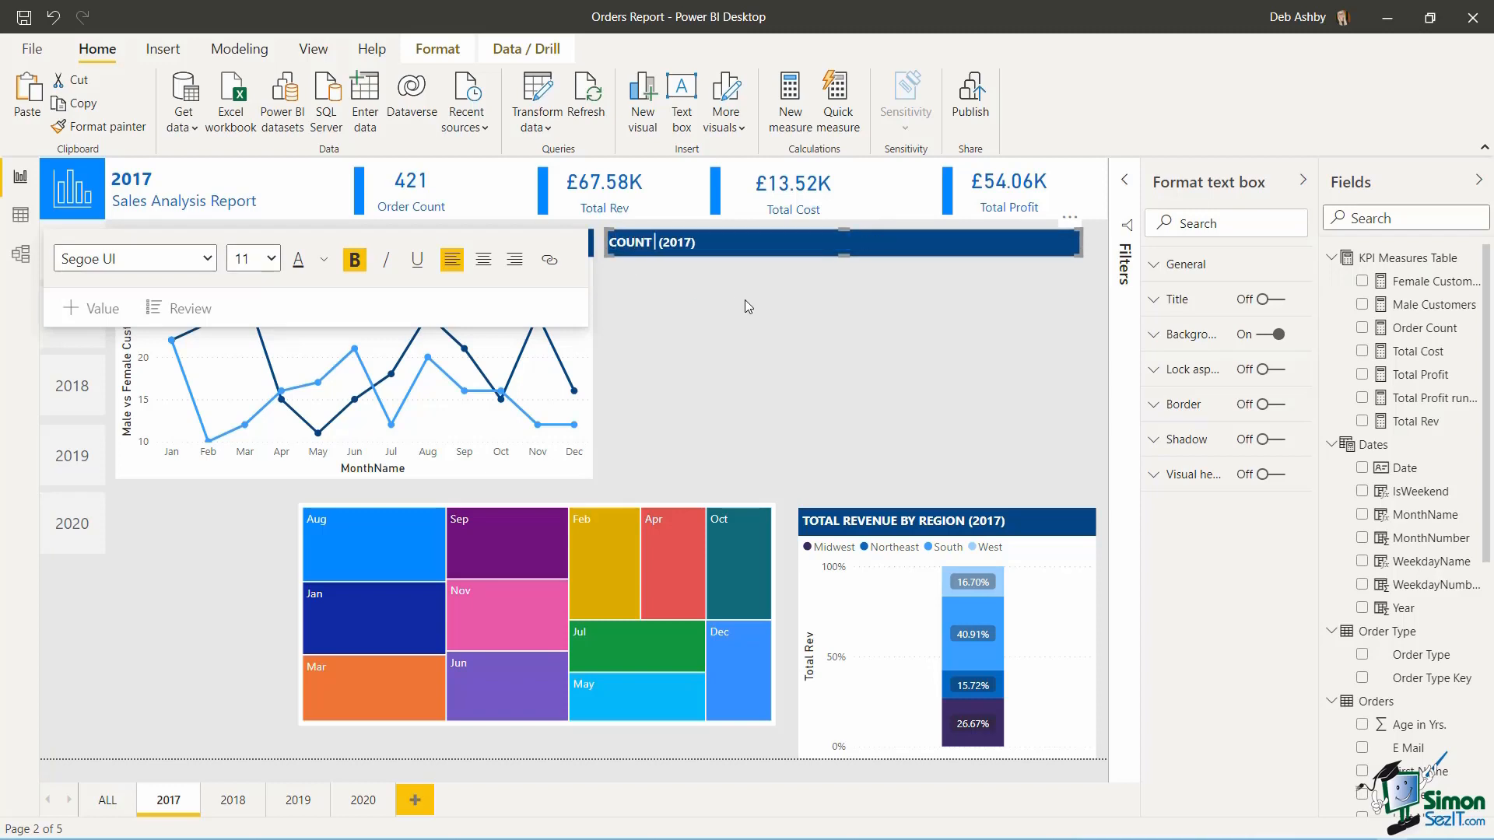
pyautogui.write('DERS BY MONTH')
# - Move the monthly orders treemap directly beneath its header, aligned with the line chart
pyautogui.moveTo(770, 506); pyautogui.dragTo(954, 260)
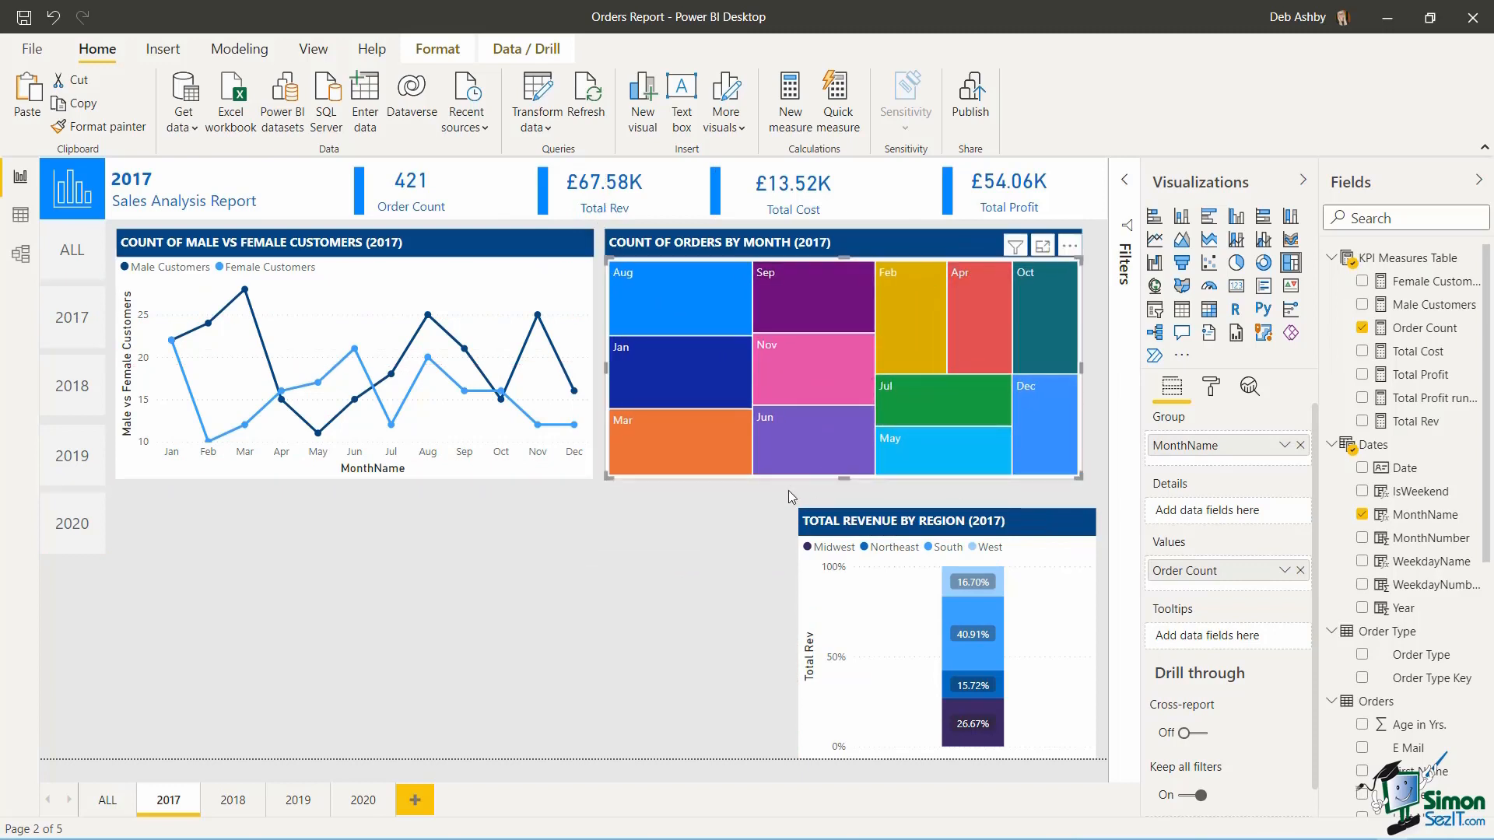
pyautogui.click(669, 549)
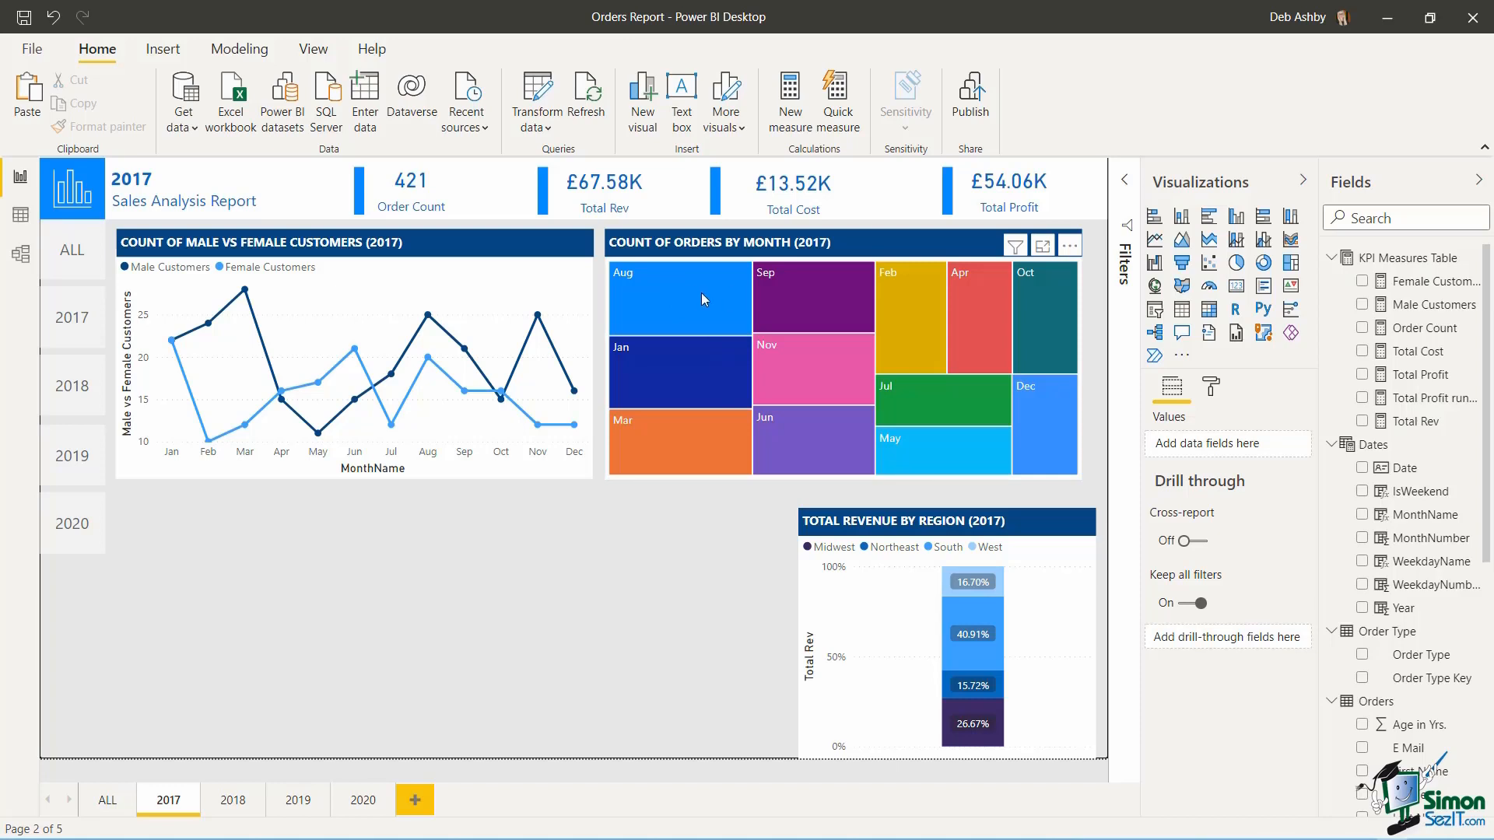
pyautogui.moveTo(692, 294)
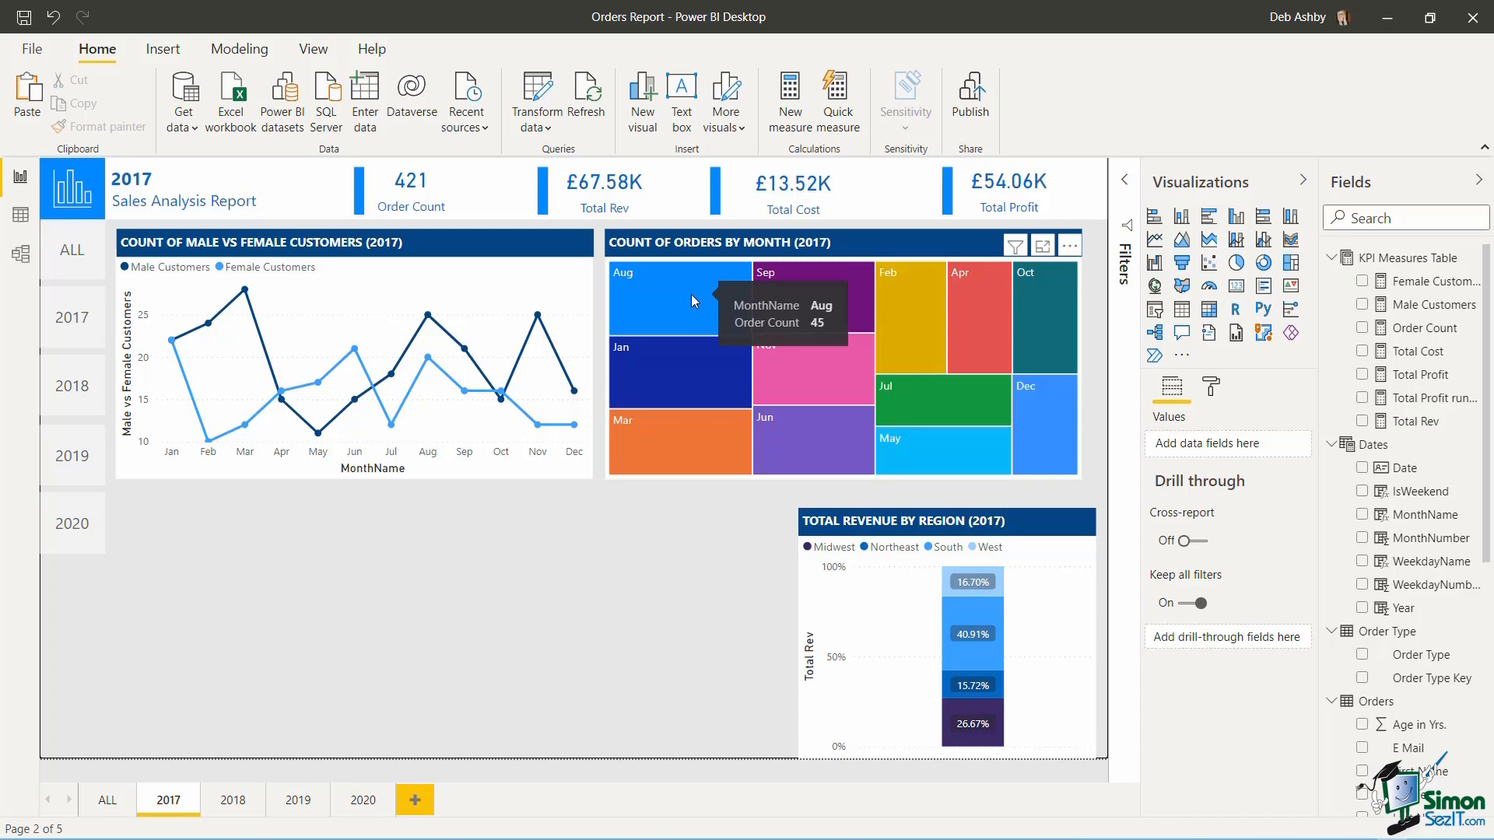
# - Turn on data labels for the orders by year treemap on the ALL page
pyautogui.click(109, 801)
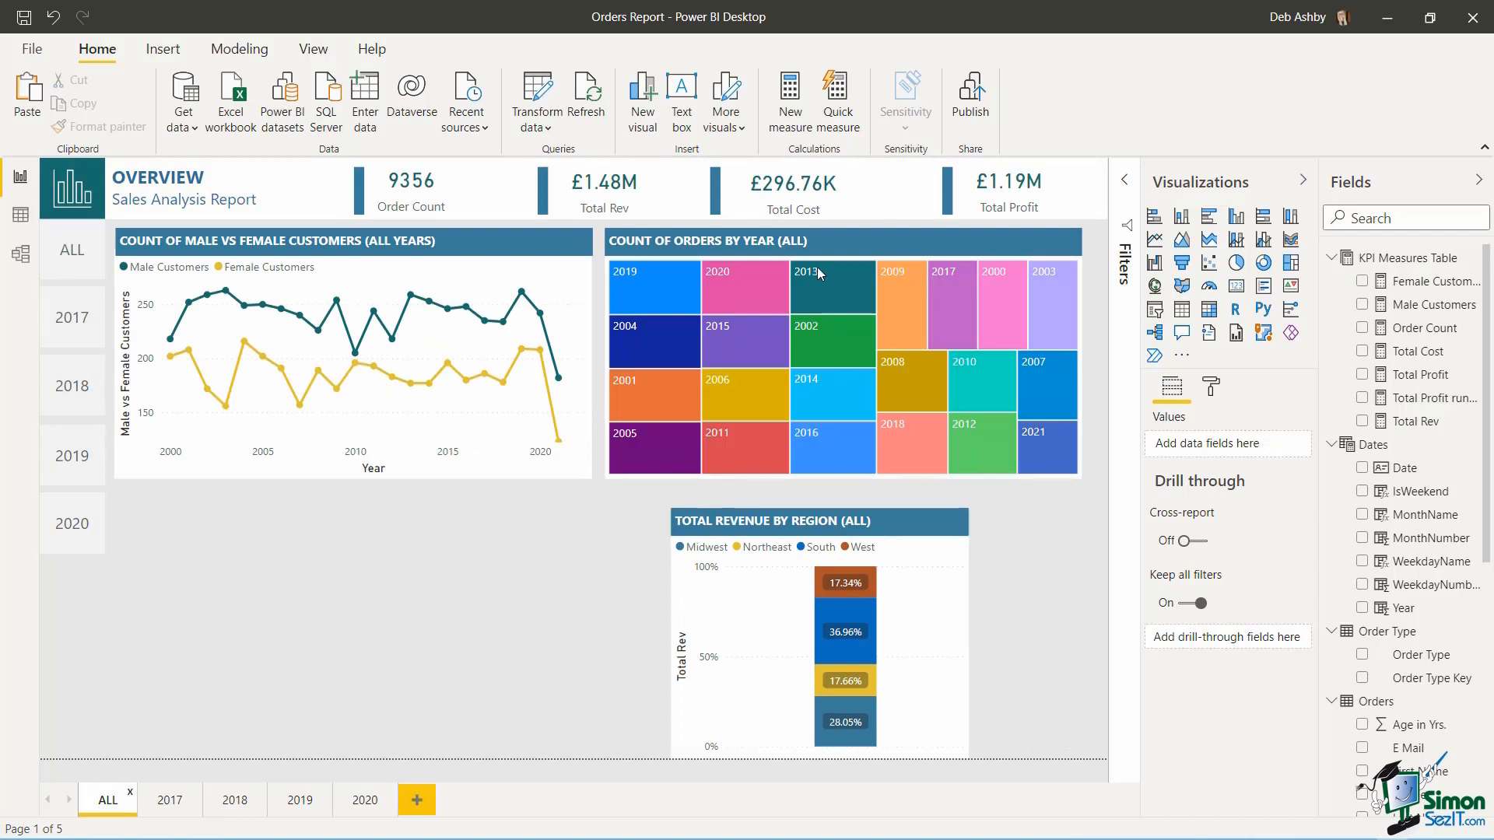
pyautogui.click(1078, 272)
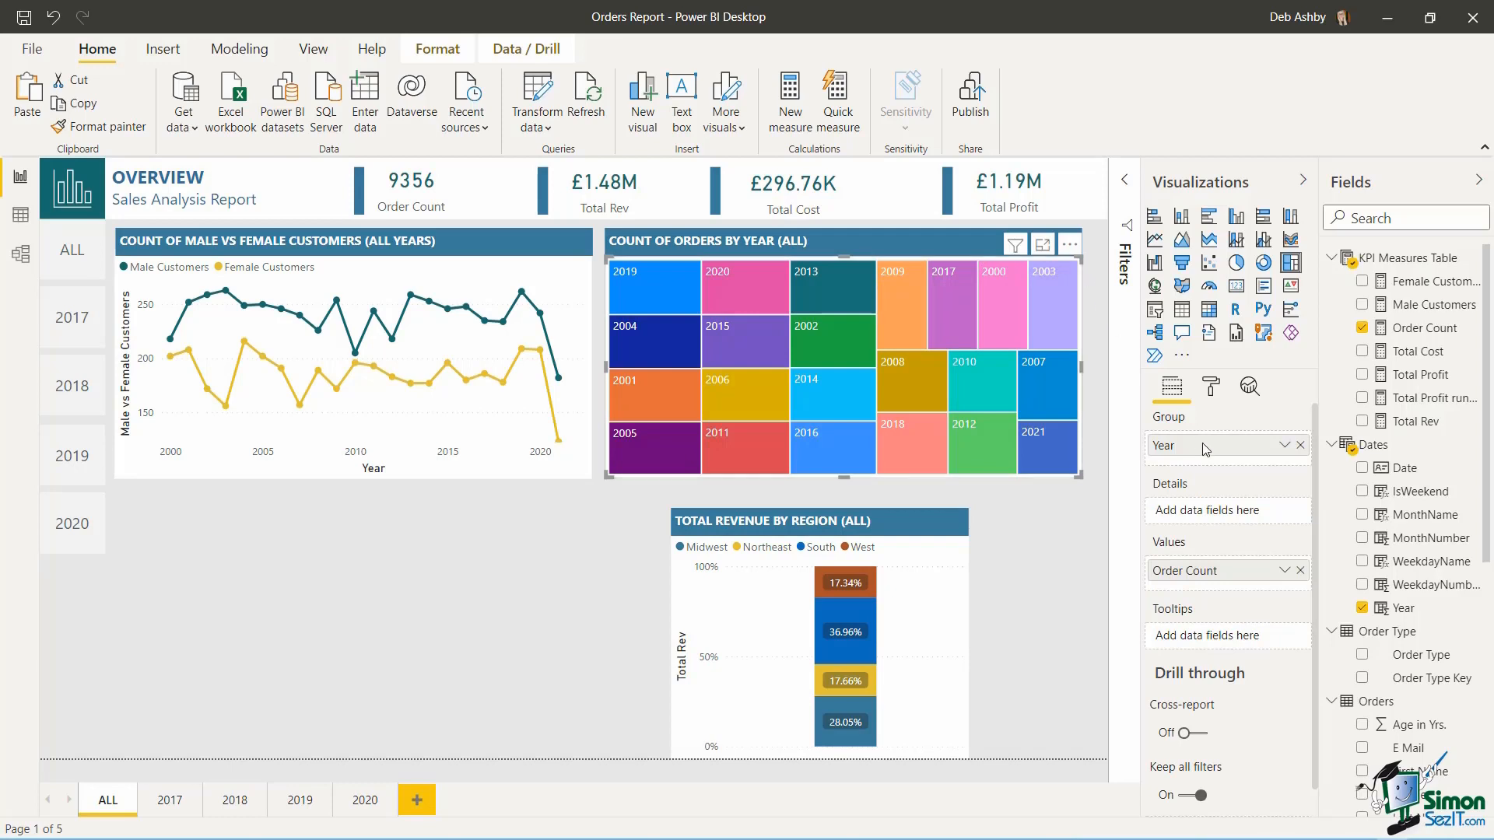
pyautogui.click(1214, 387)
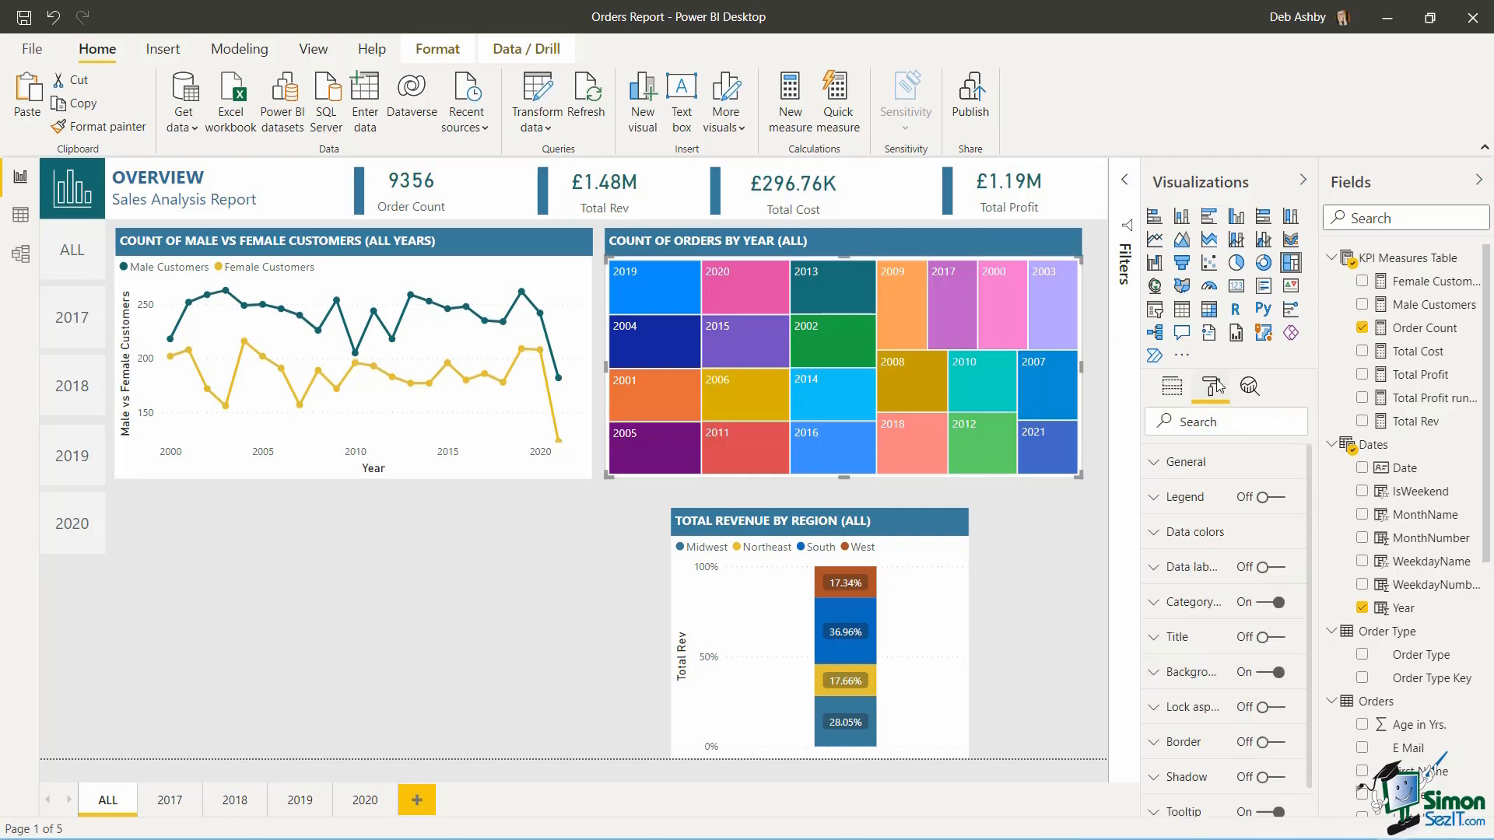
pyautogui.click(1279, 567)
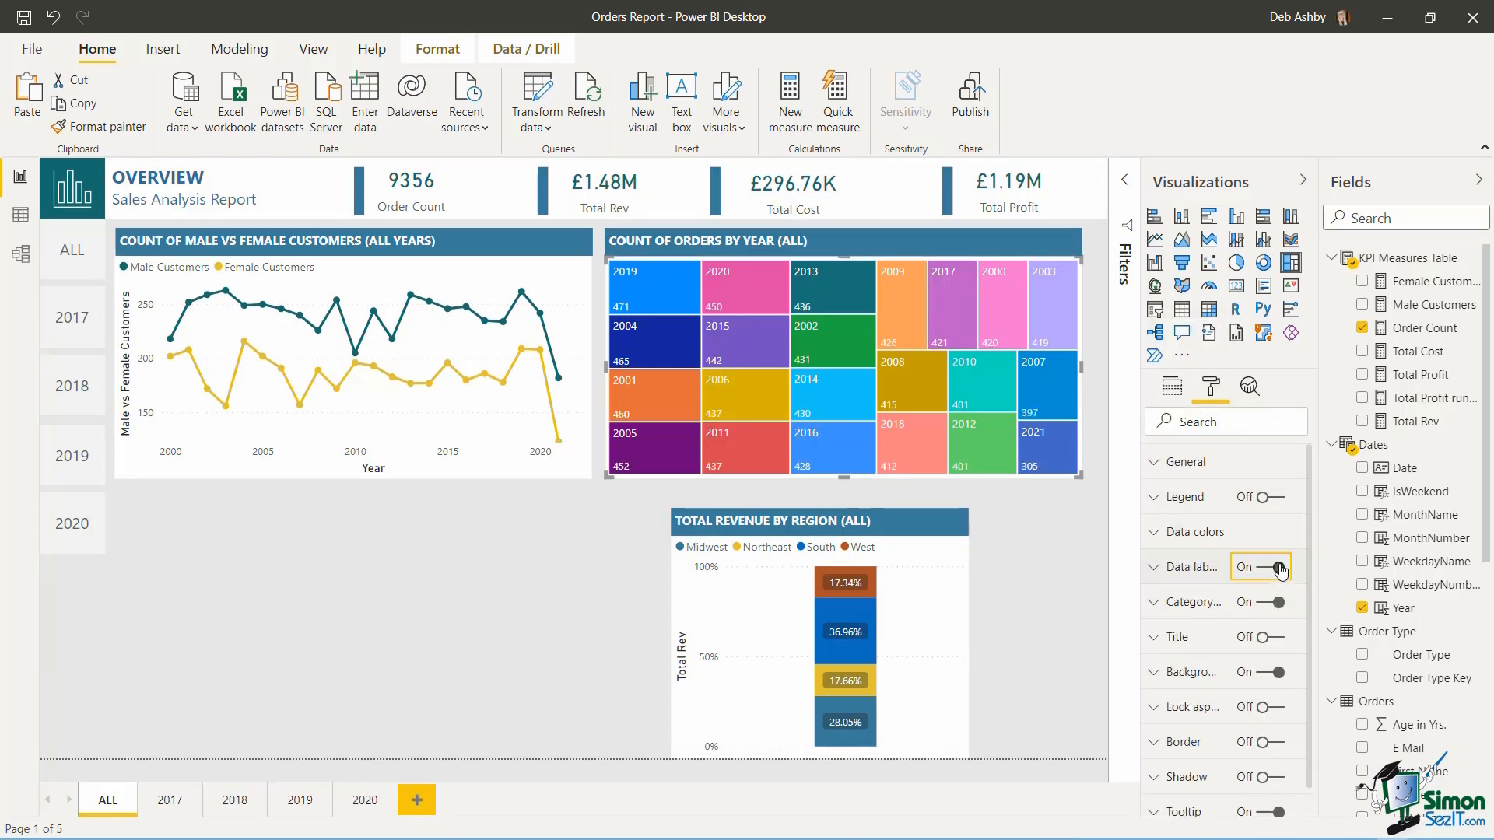
# - Set the text size of the ALL page treemap's data labels to 17
pyautogui.click(1155, 568)
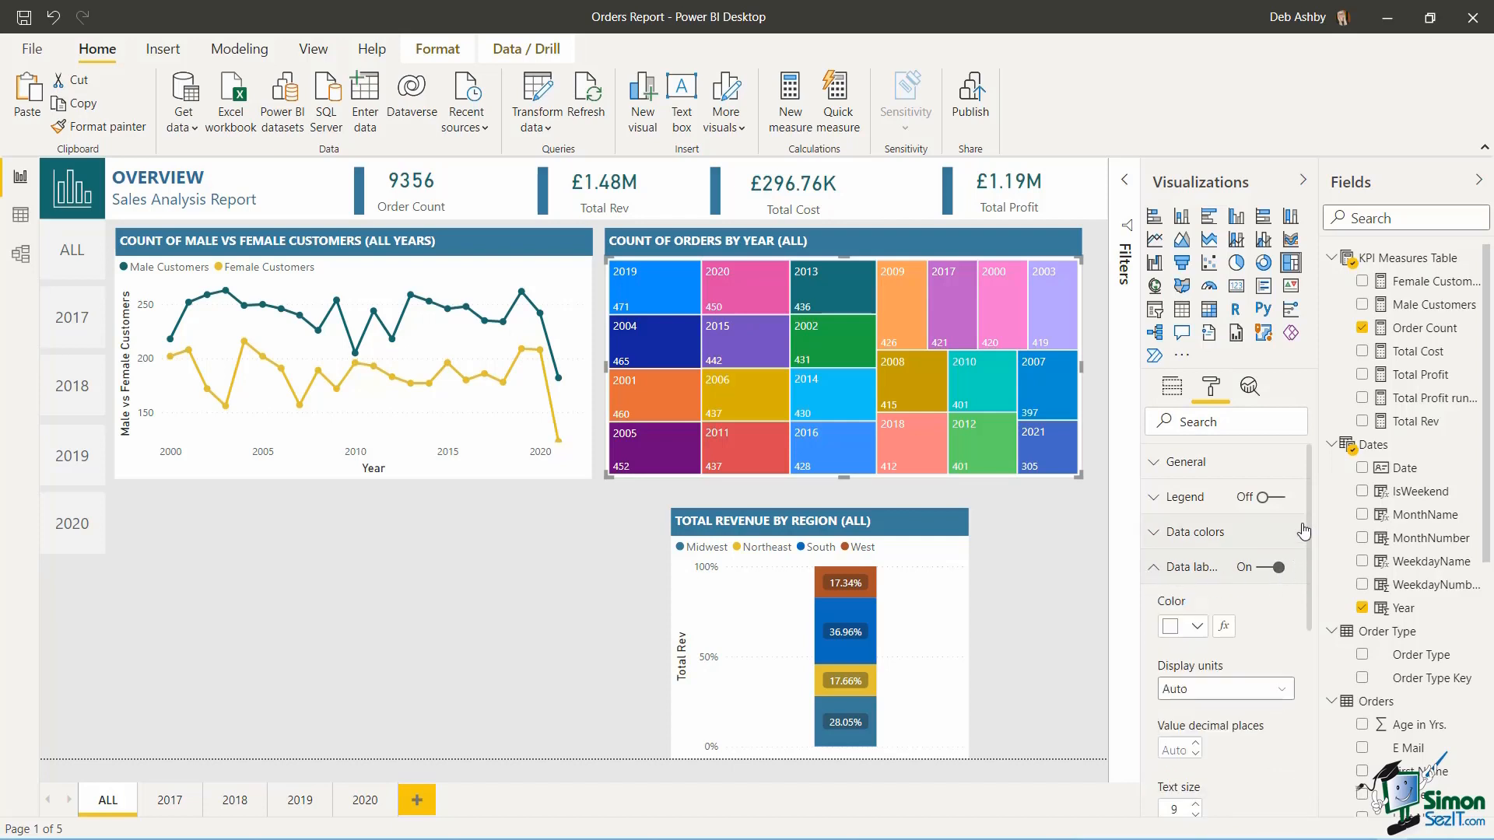
pyautogui.moveTo(1313, 512); pyautogui.dragTo(1315, 562)
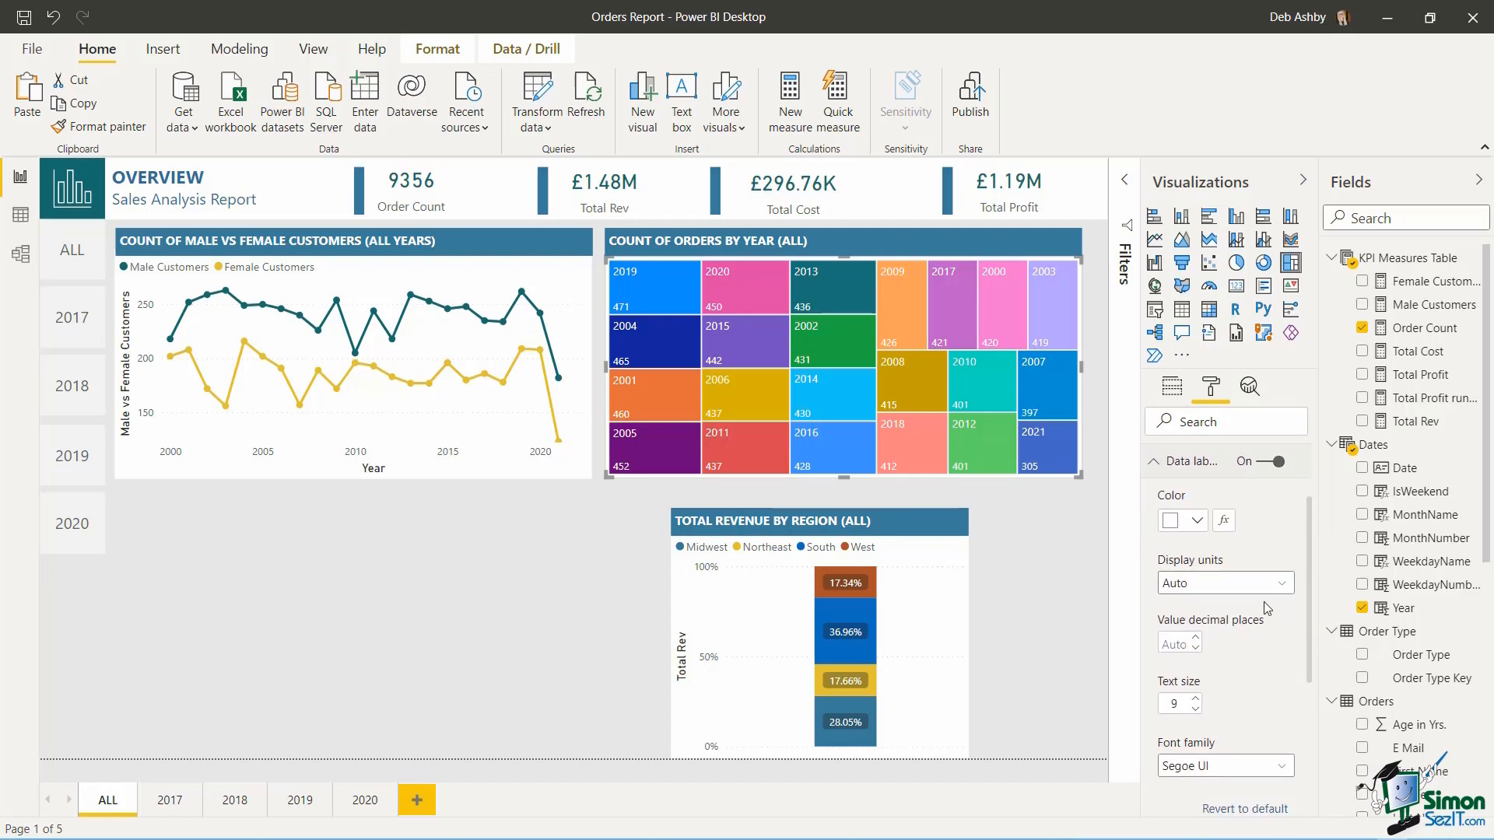
pyautogui.moveTo(1313, 573); pyautogui.dragTo(1315, 631)
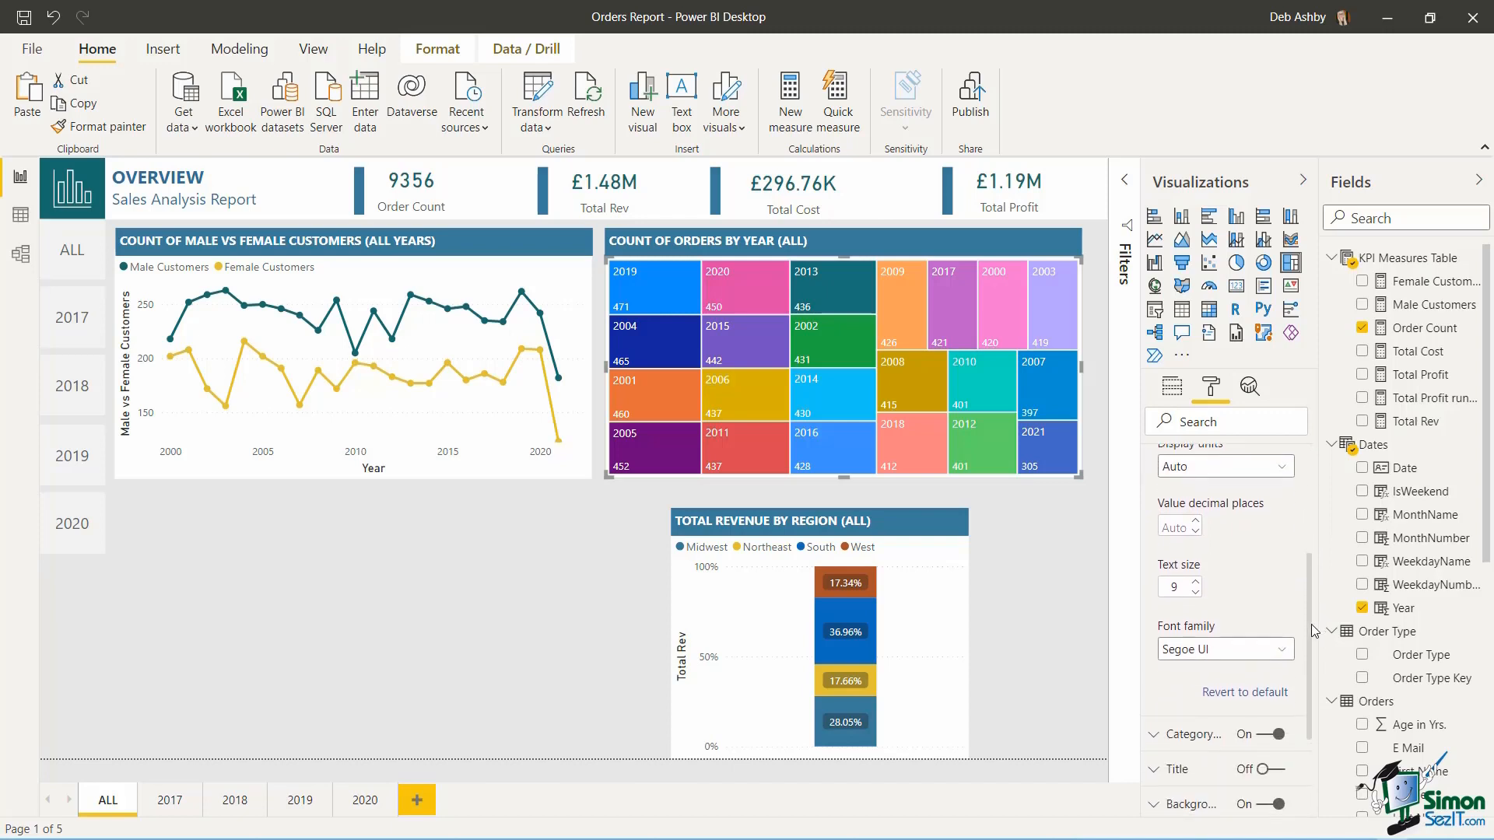
pyautogui.click(1194, 584)
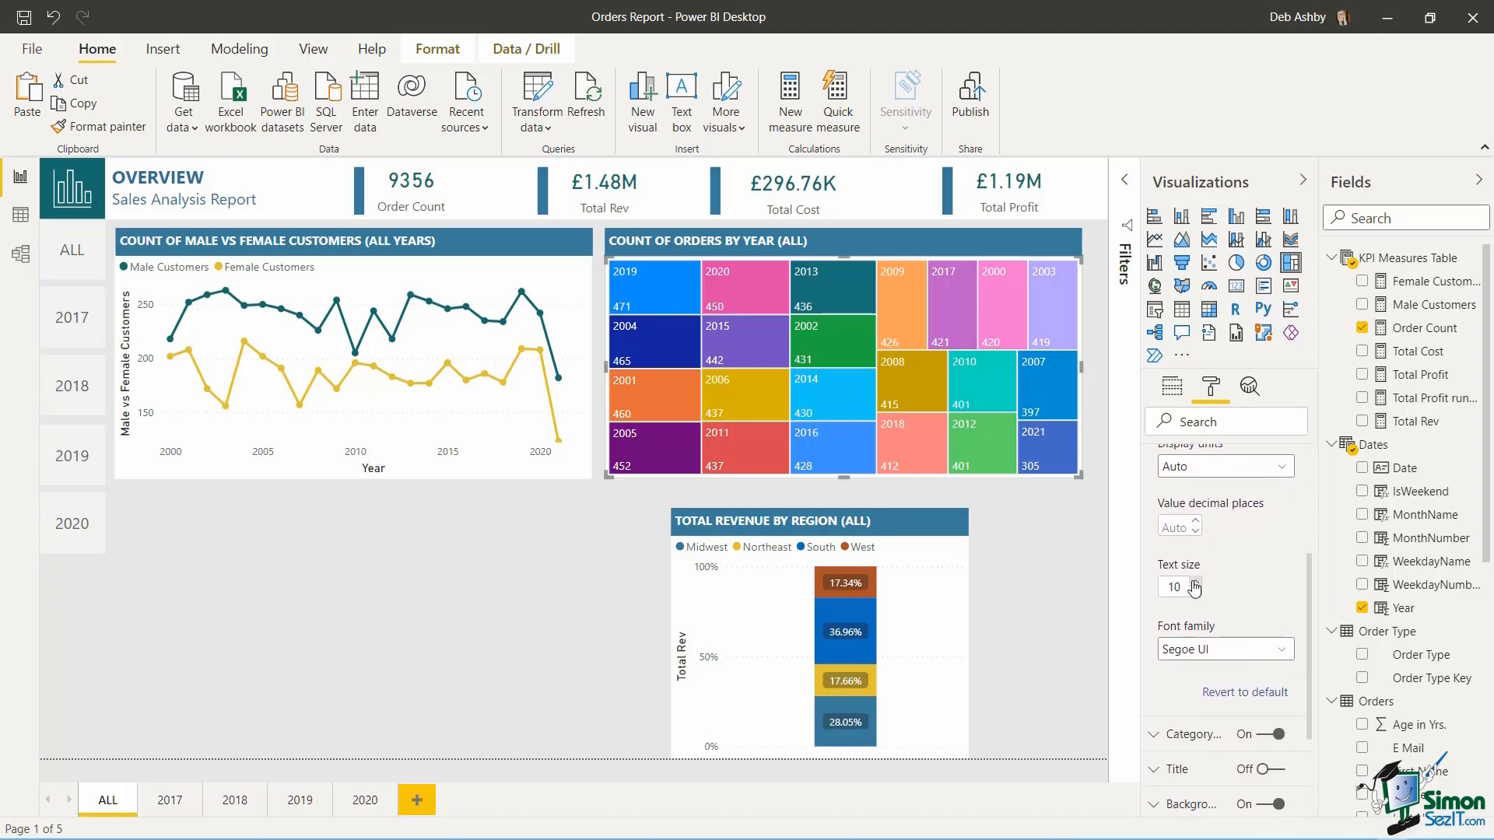
pyautogui.click(1194, 583)
pyautogui.click(1195, 584)
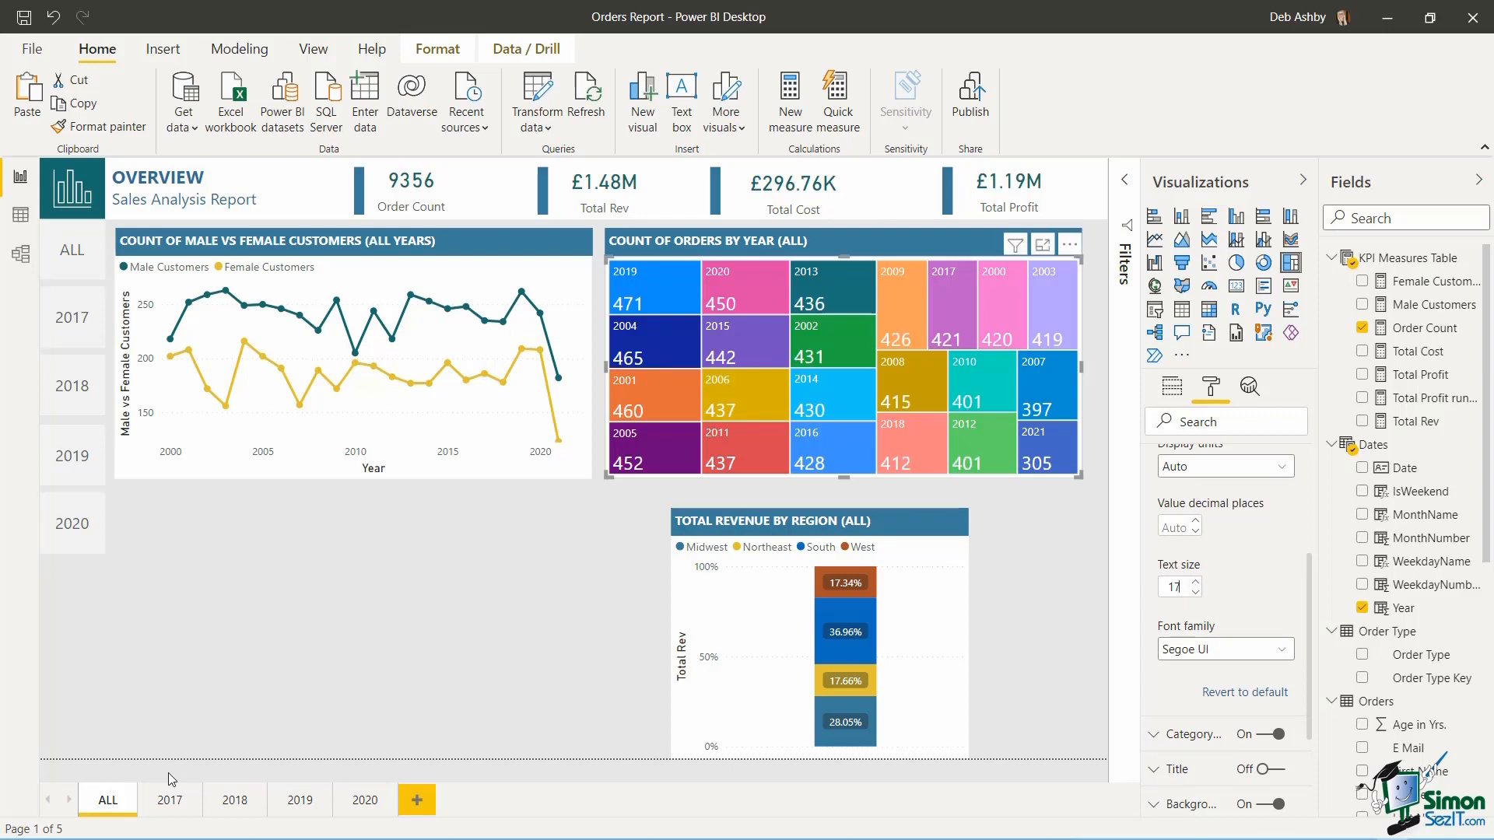
# - Turn on data labels for the orders by month treemap on the 2017 page
pyautogui.click(169, 802)
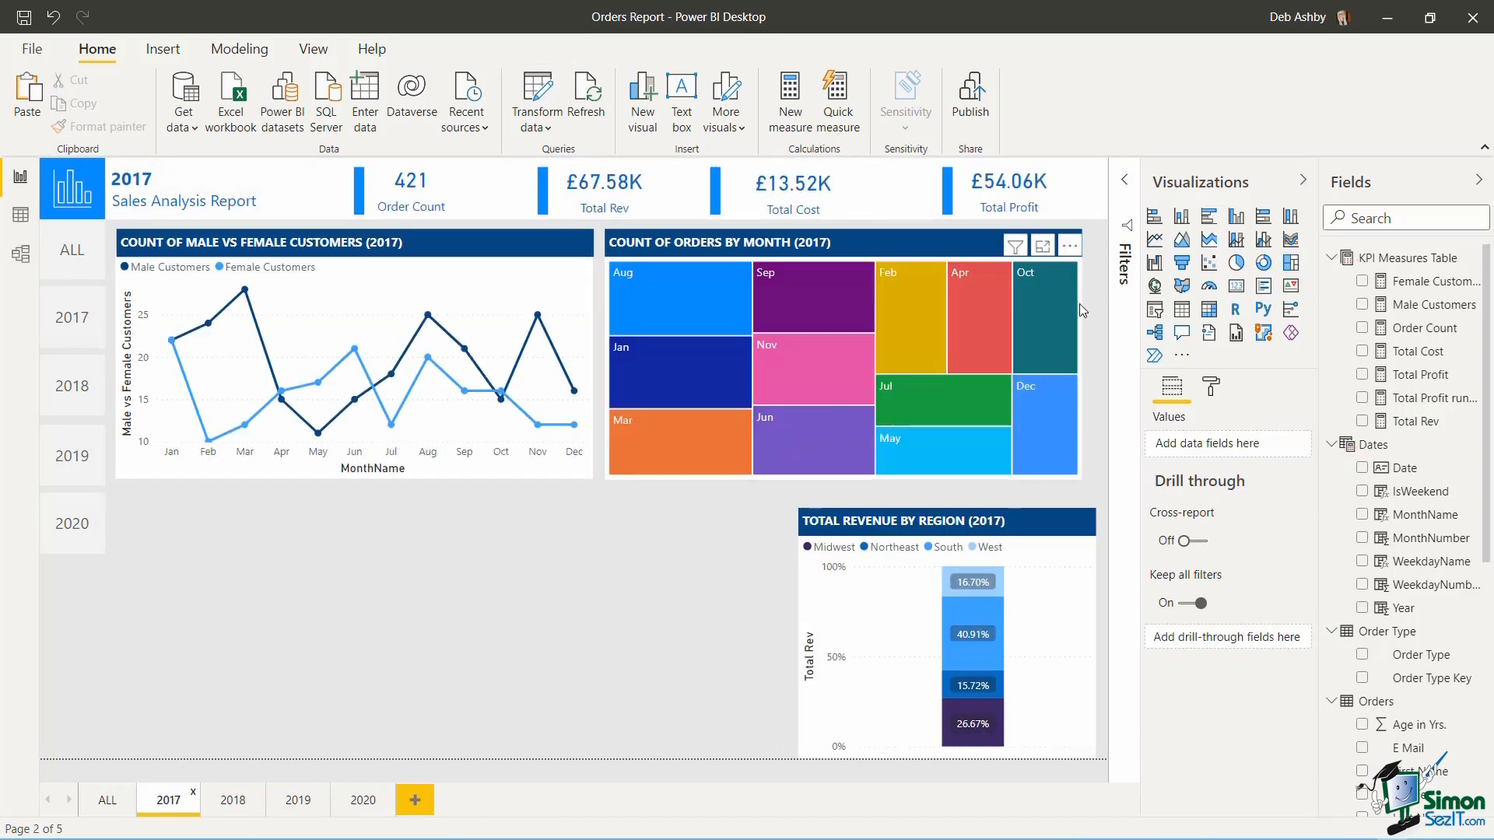
pyautogui.click(1083, 313)
pyautogui.click(1211, 386)
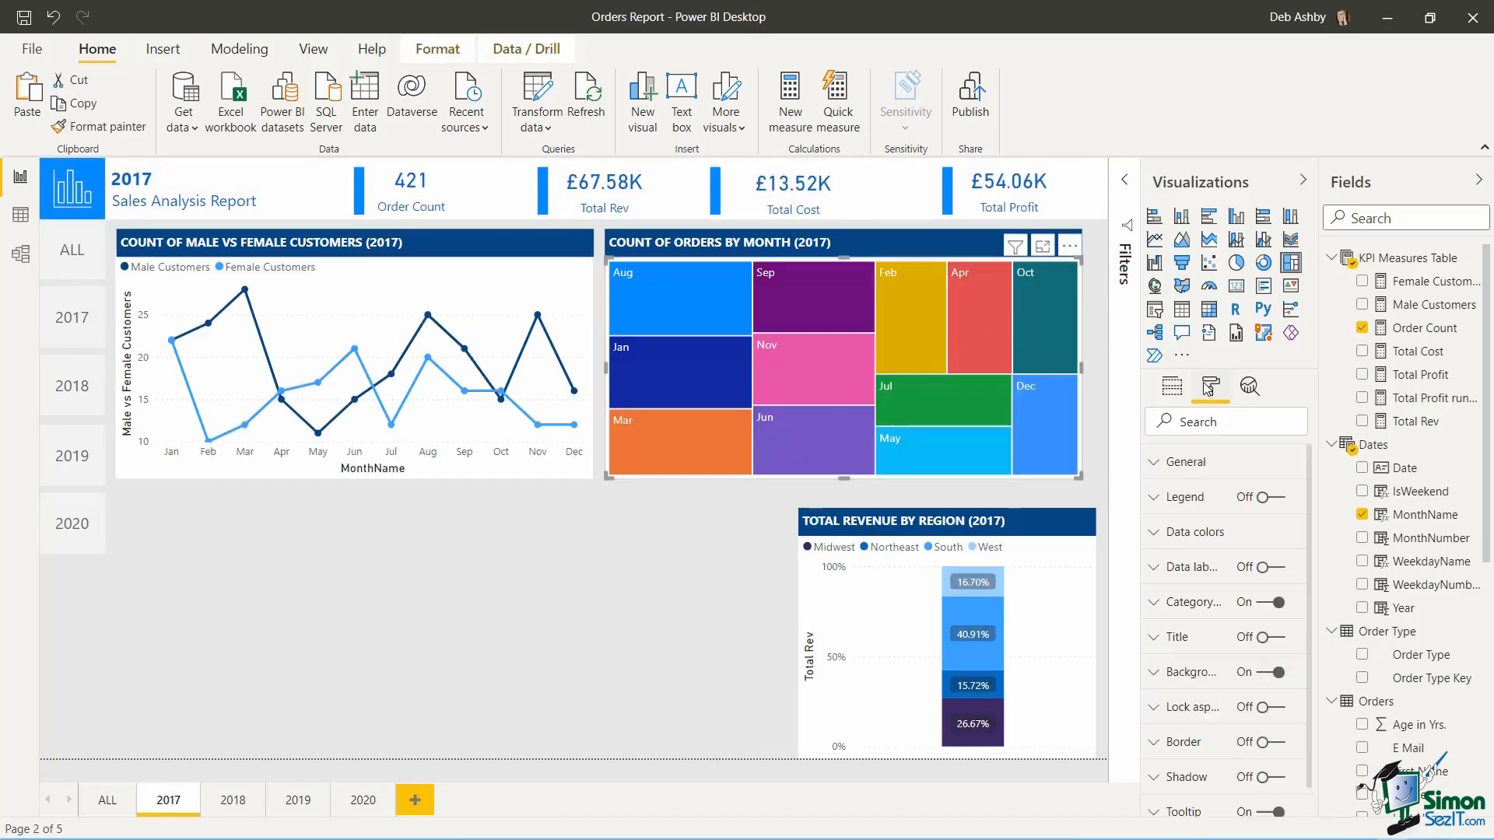
pyautogui.click(1158, 567)
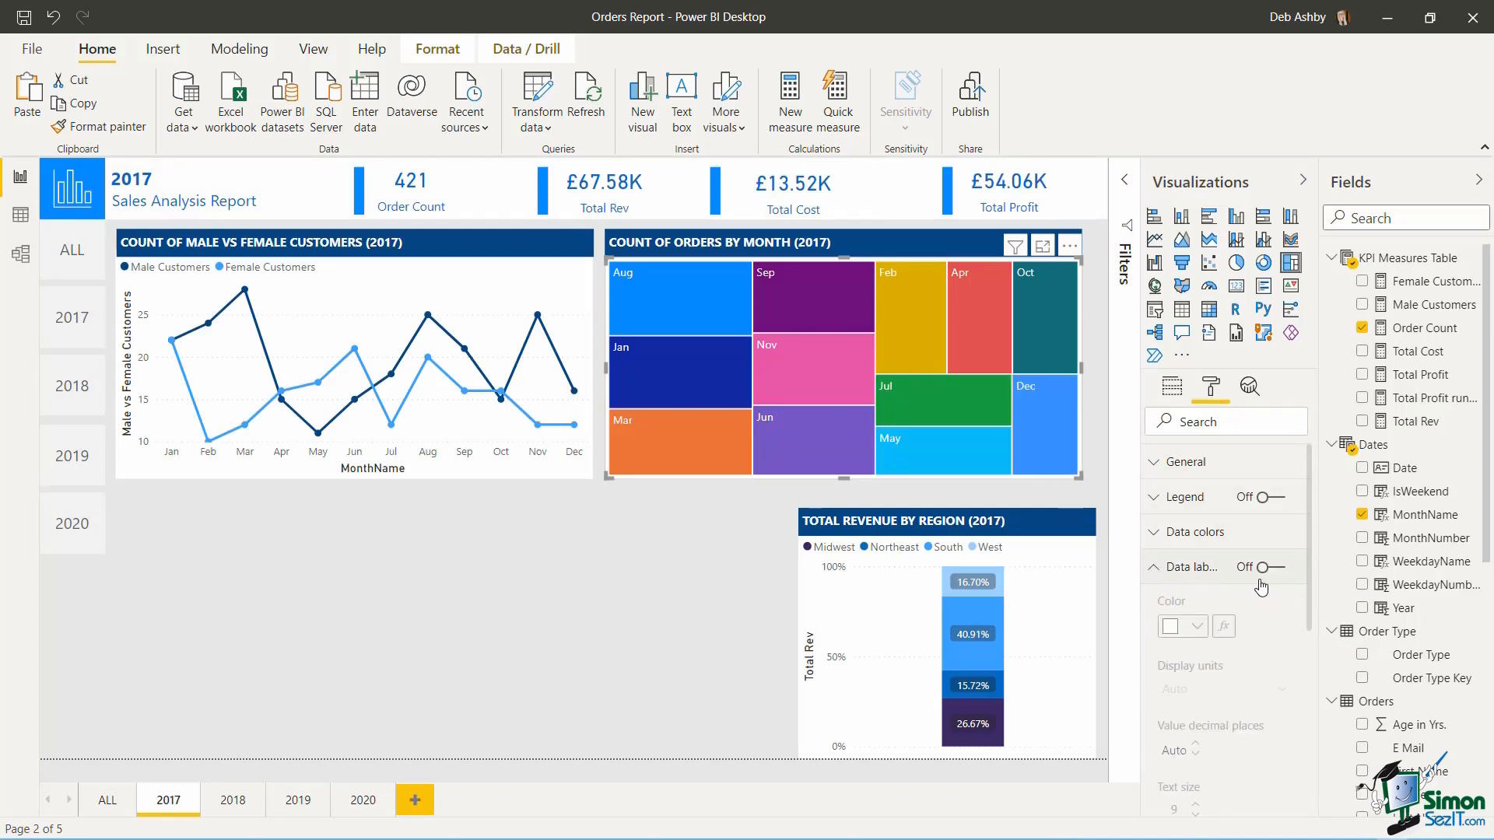
pyautogui.click(1281, 568)
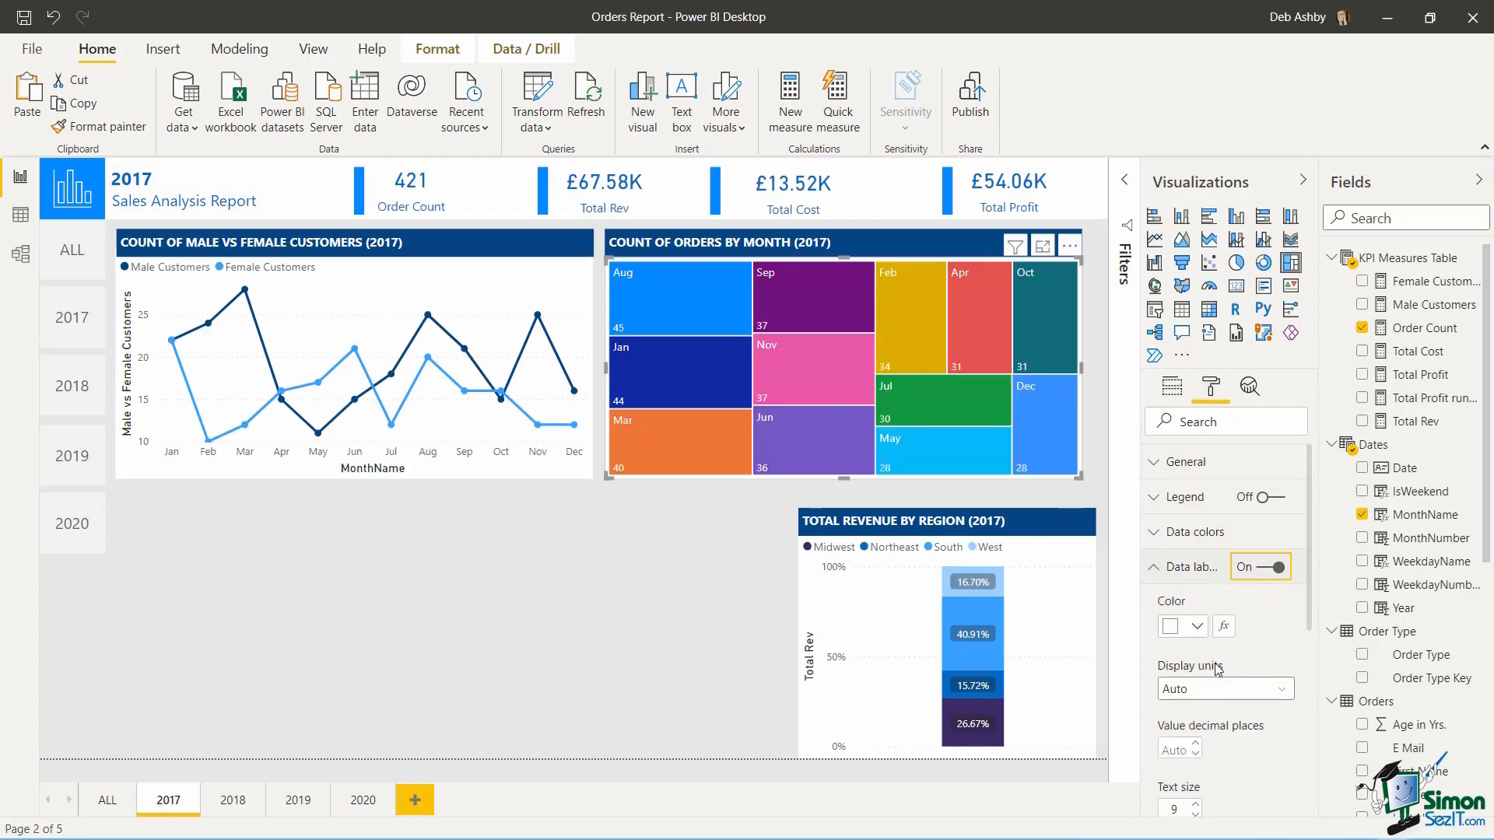
# - Set the text size of the 2017 treemap's data labels to 17
pyautogui.scroll(-3, 1190, 638)
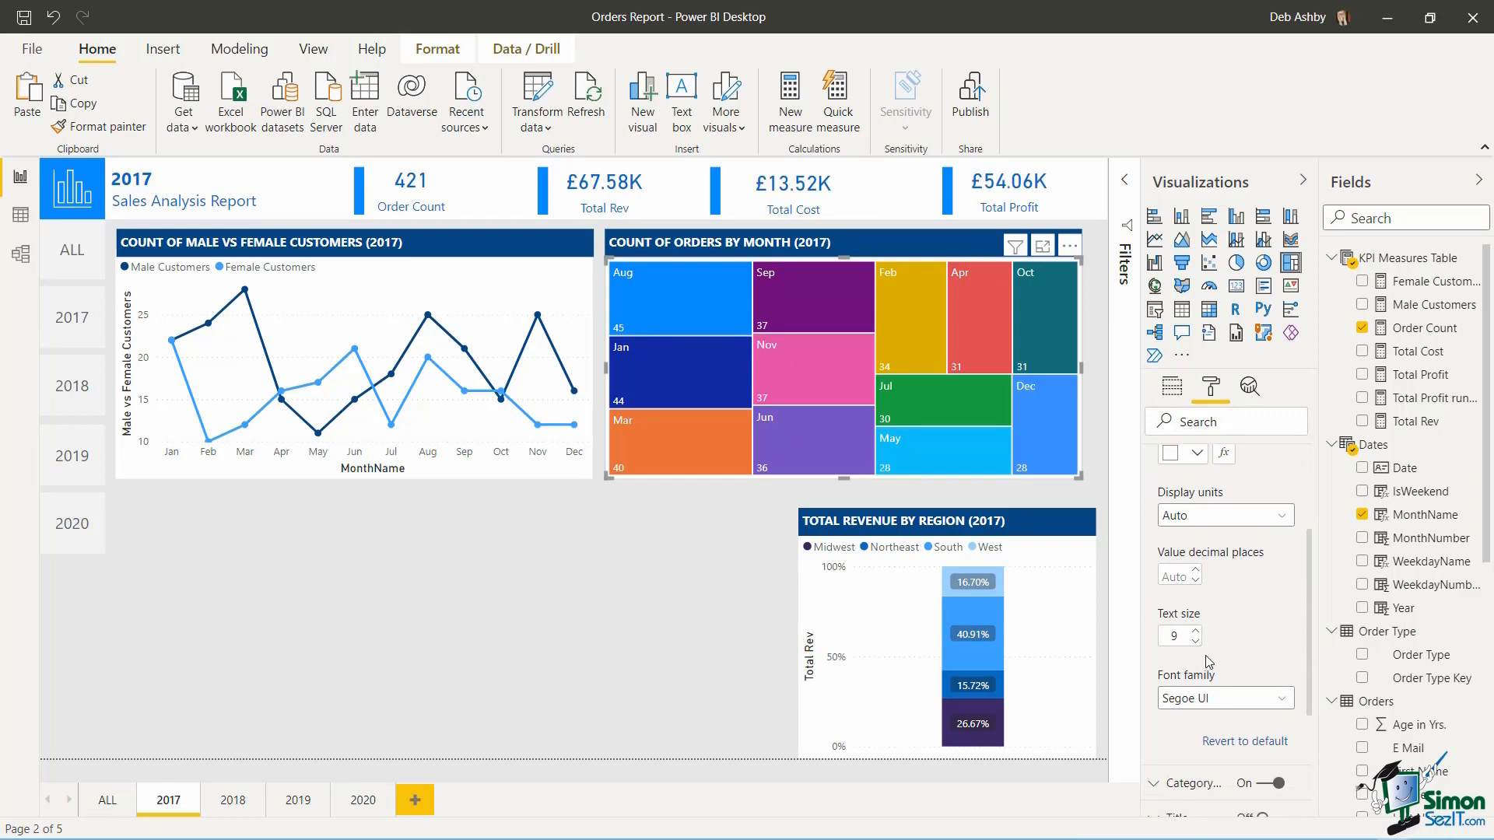
pyautogui.doubleClick(1176, 635)
pyautogui.write('17')
pyautogui.click(736, 537)
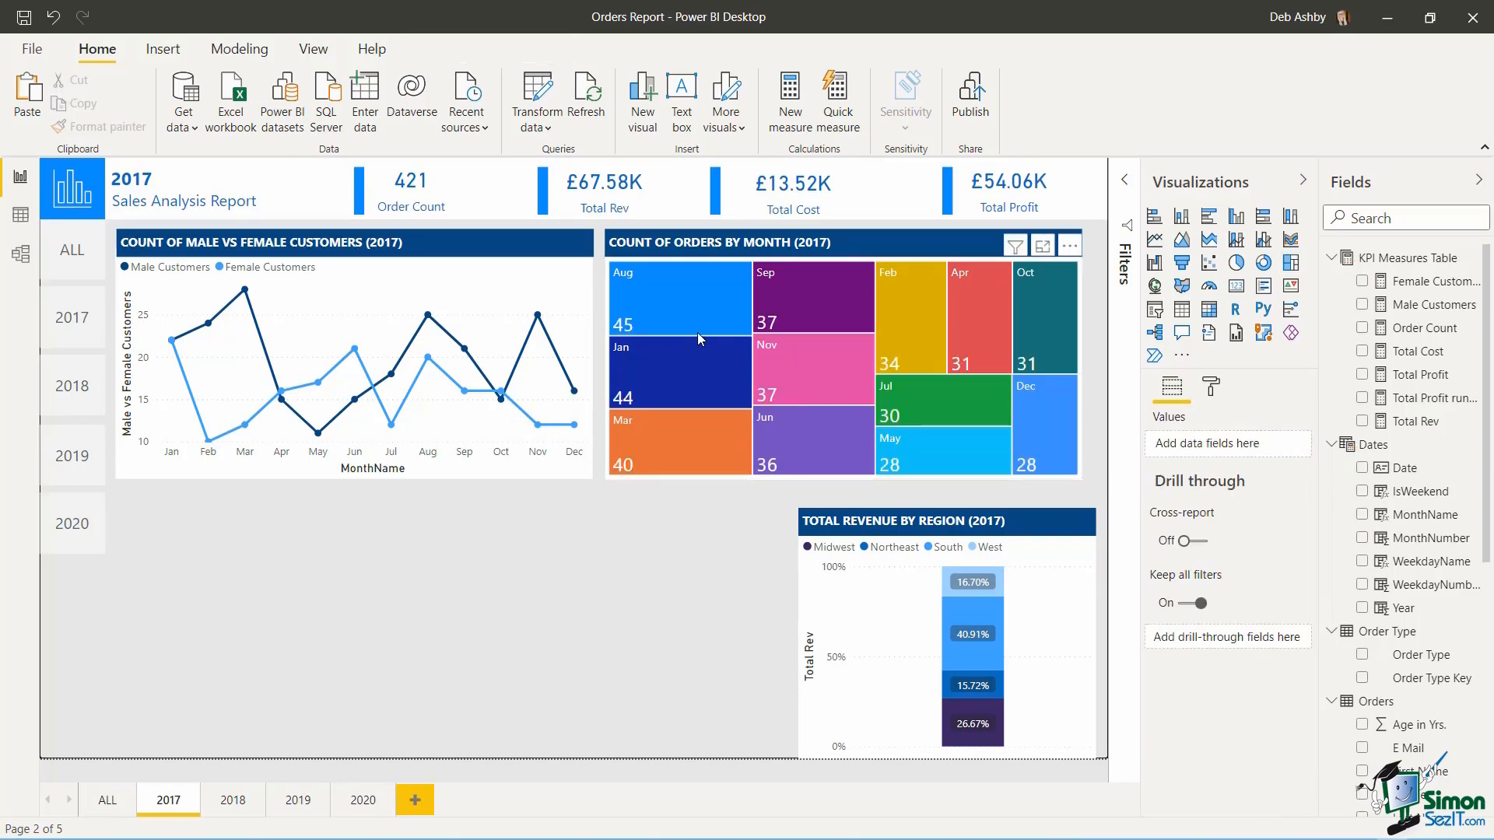